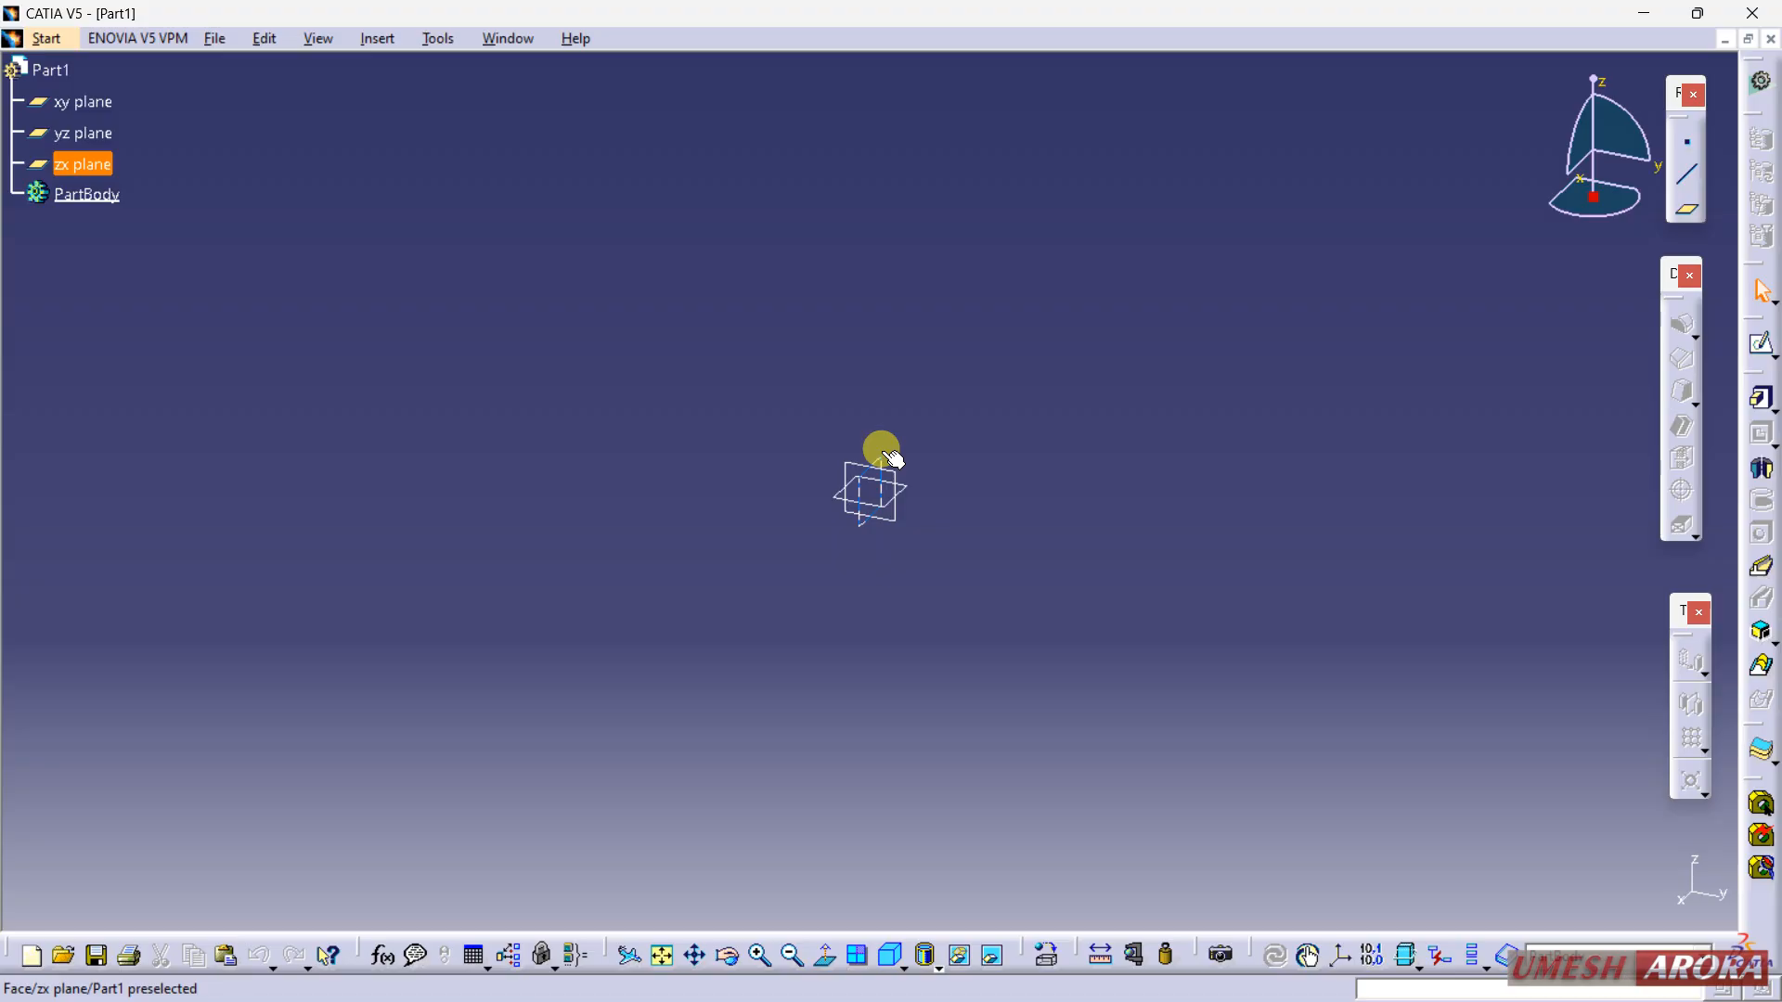
Step: Start a sketch on the yz plane and draw a nearly vertical line about 47 mm long upward from the origin
{"action": "left_click", "coordinate": [1743, 343]}
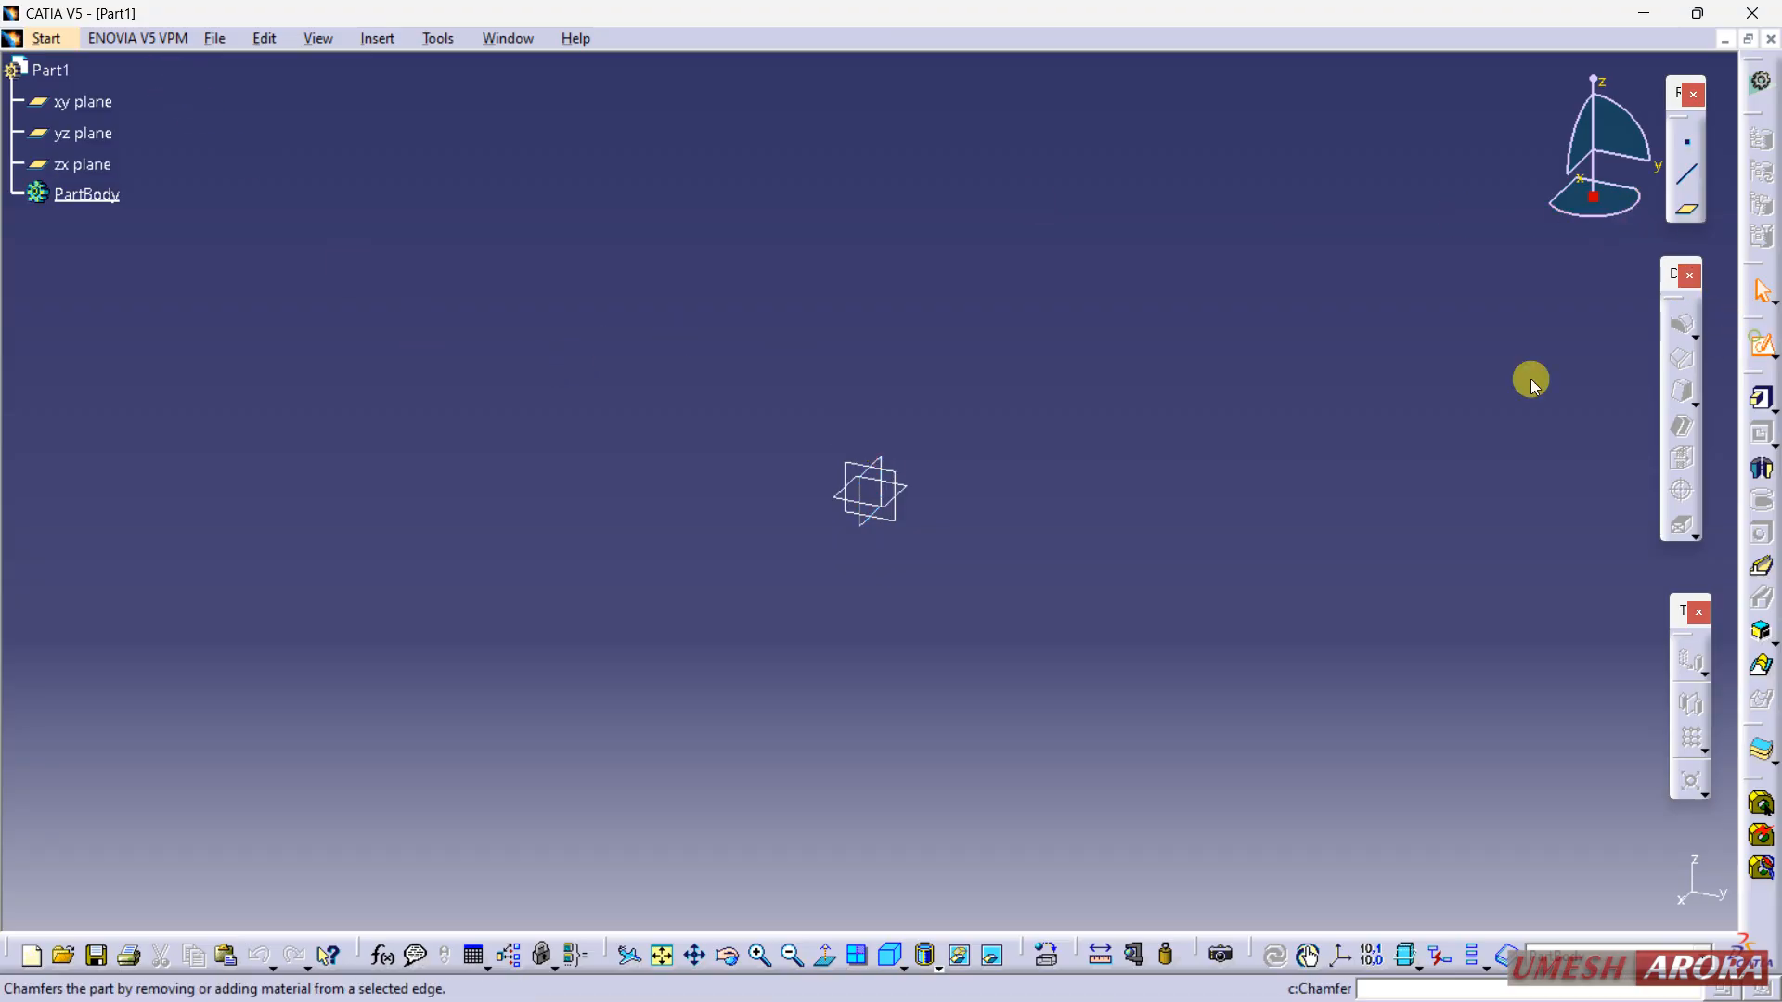
{"action": "left_click", "coordinate": [903, 477]}
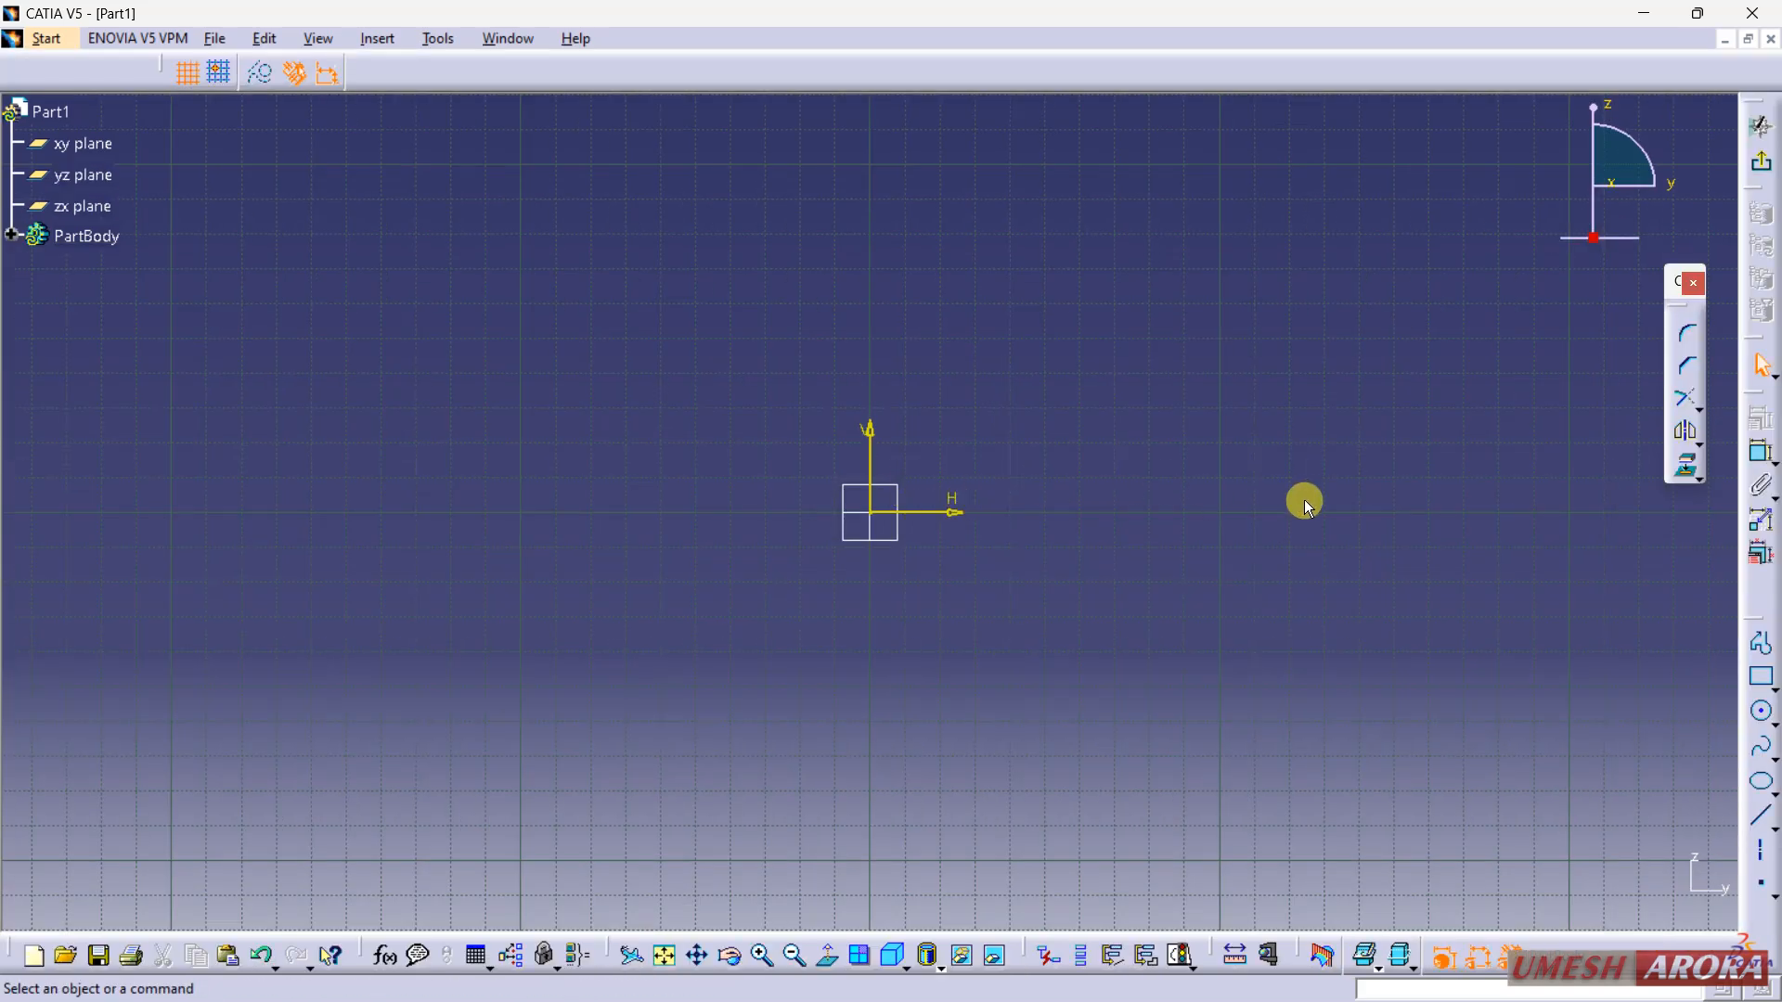
{"action": "left_click", "coordinate": [1760, 642]}
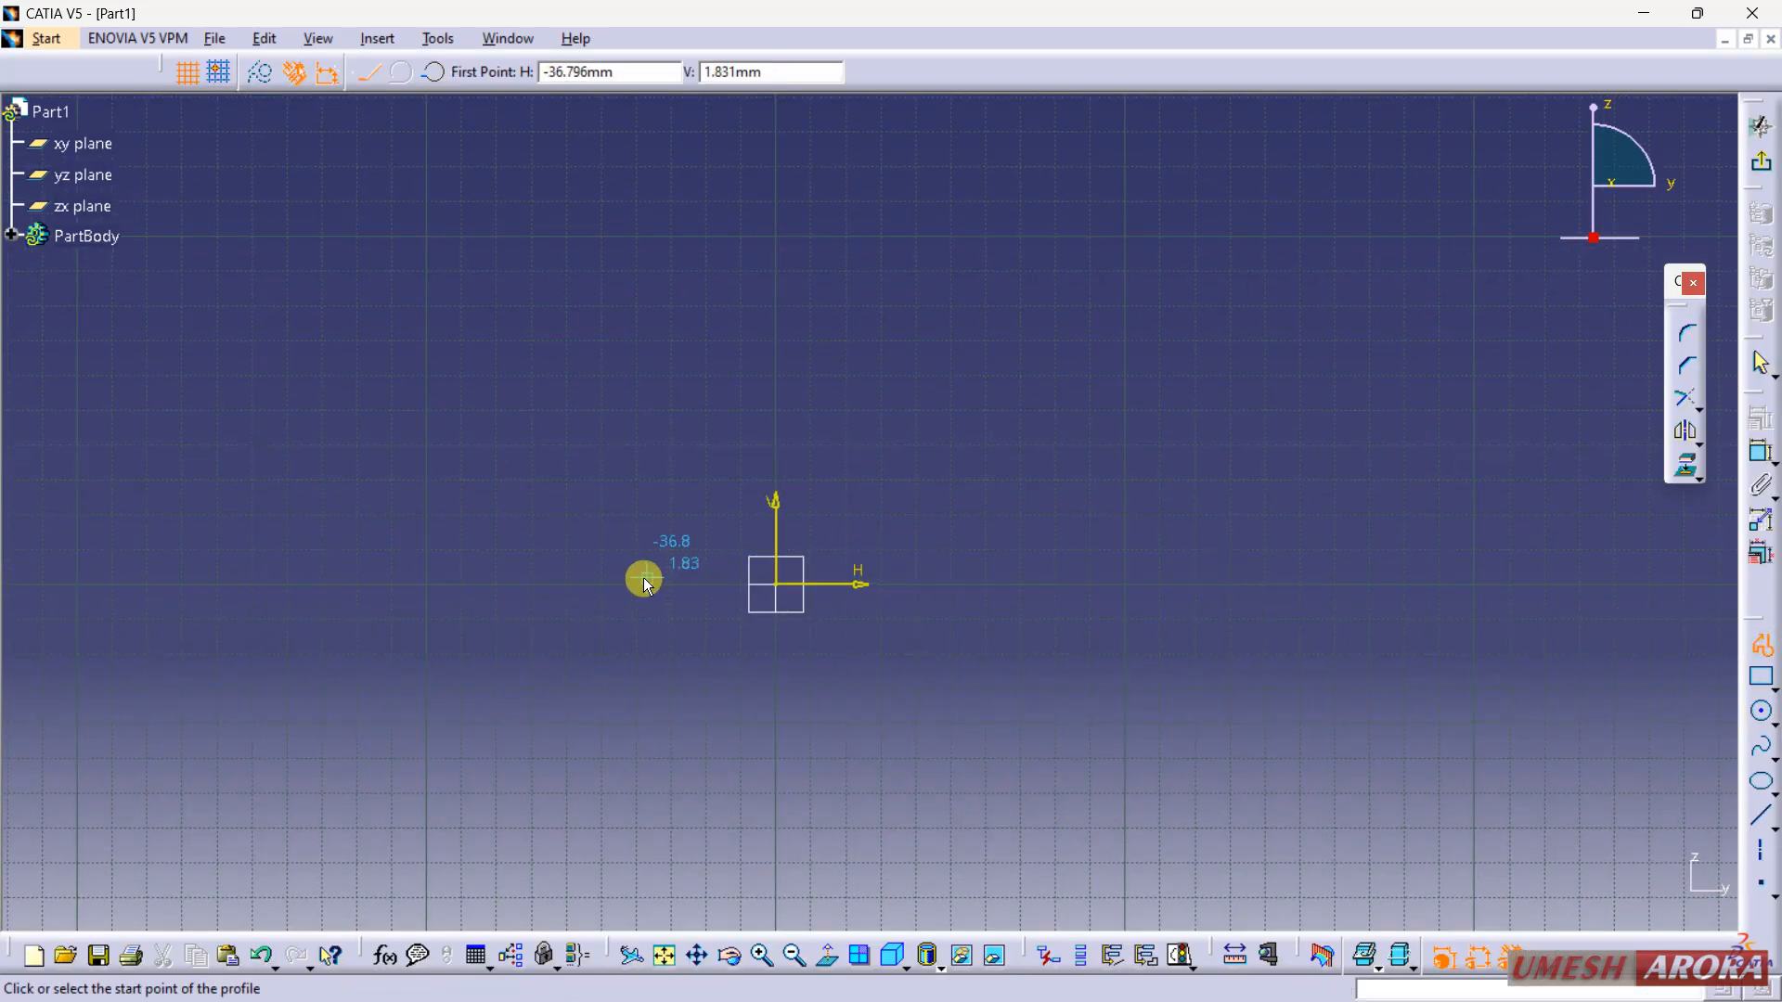
{"action": "left_click", "coordinate": [777, 586]}
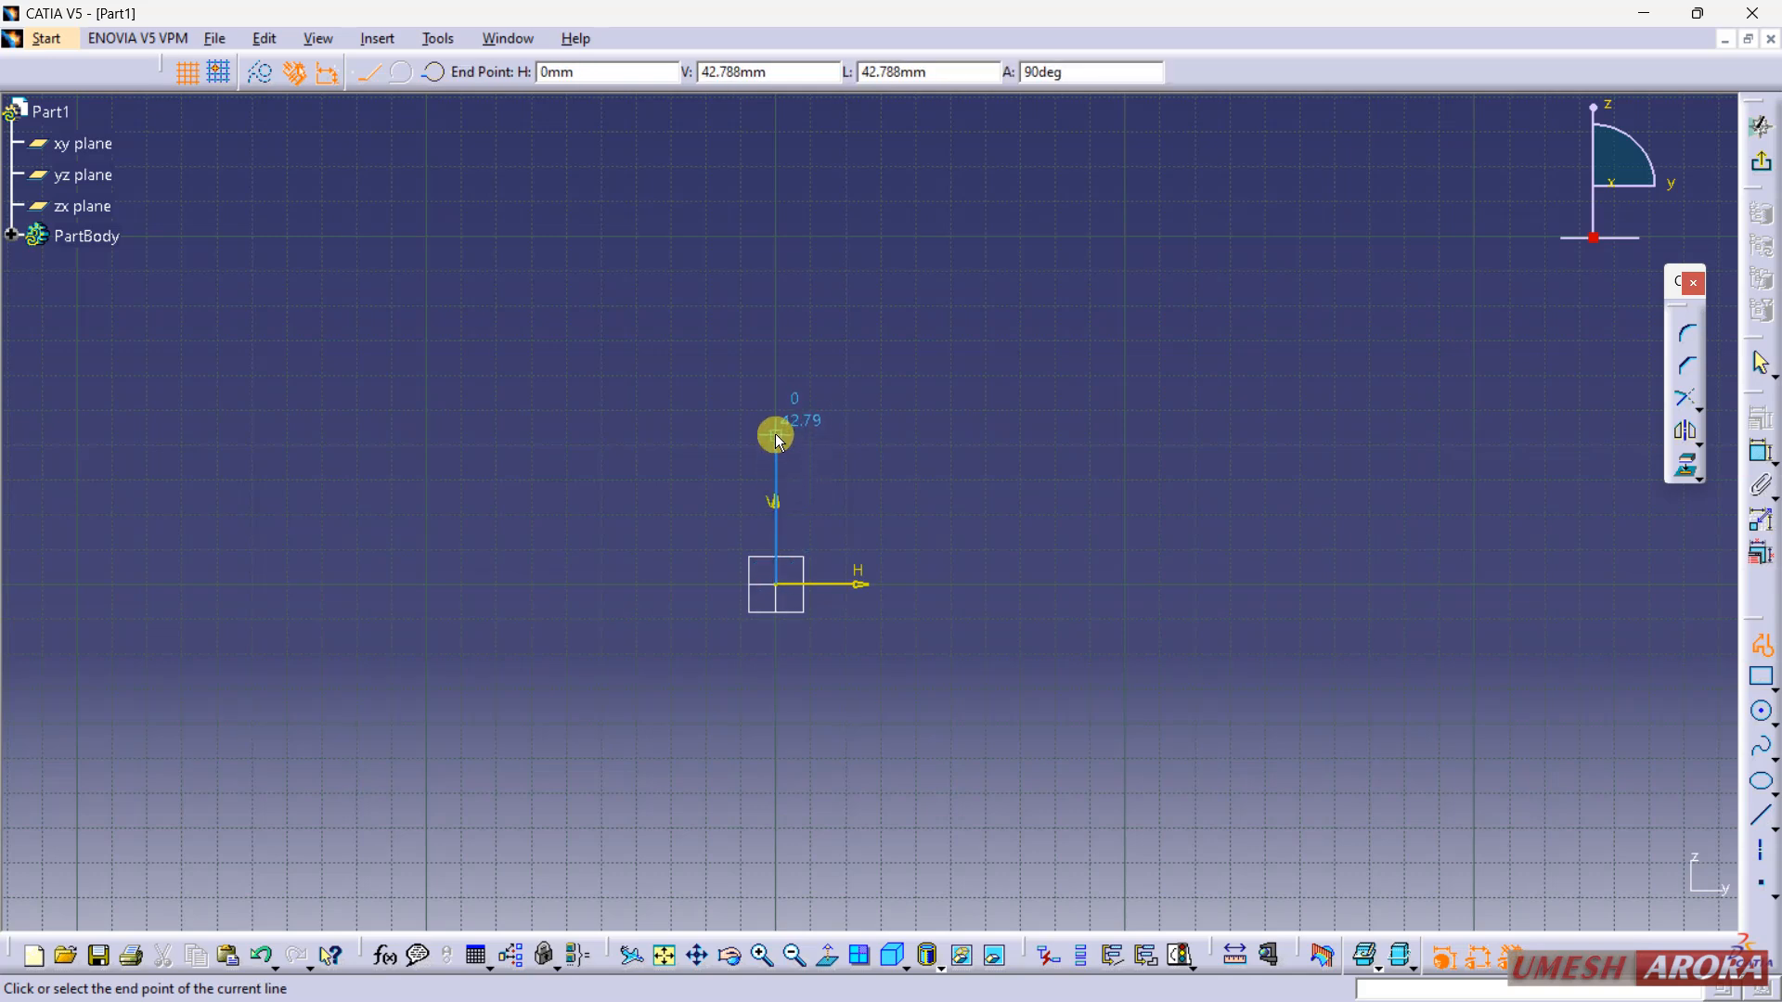
{"action": "left_click", "coordinate": [782, 422]}
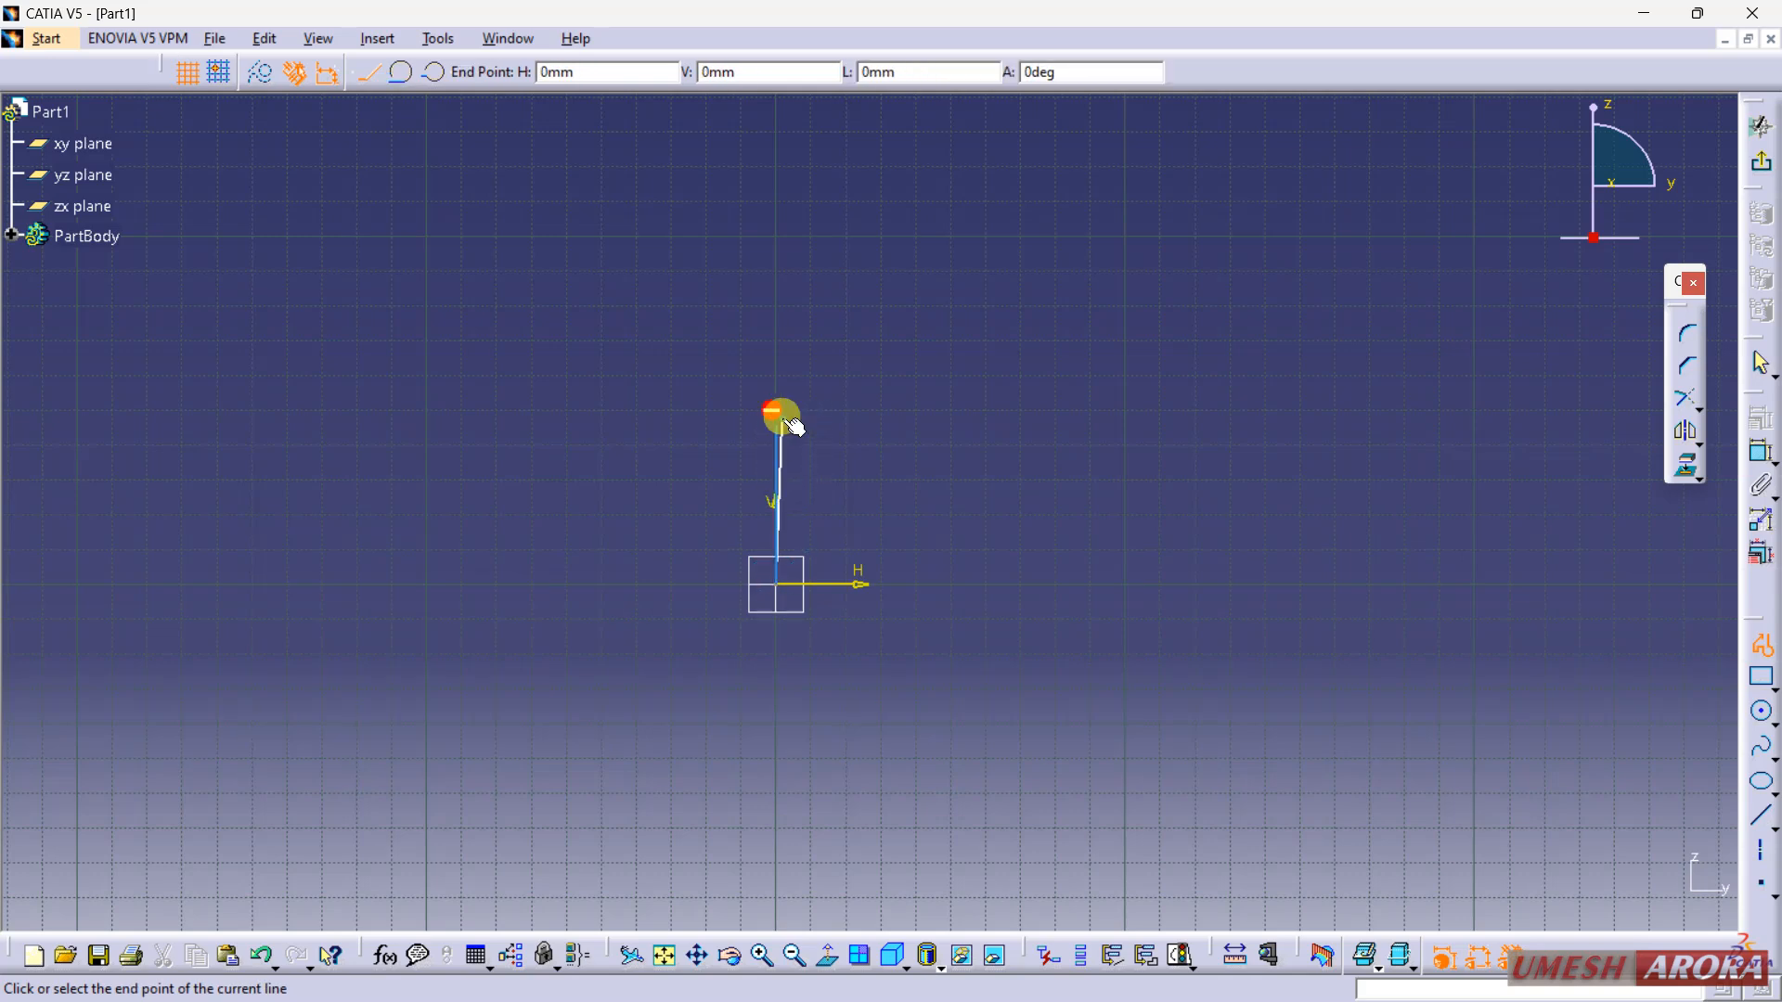
{"action": "left_click", "coordinate": [415, 73]}
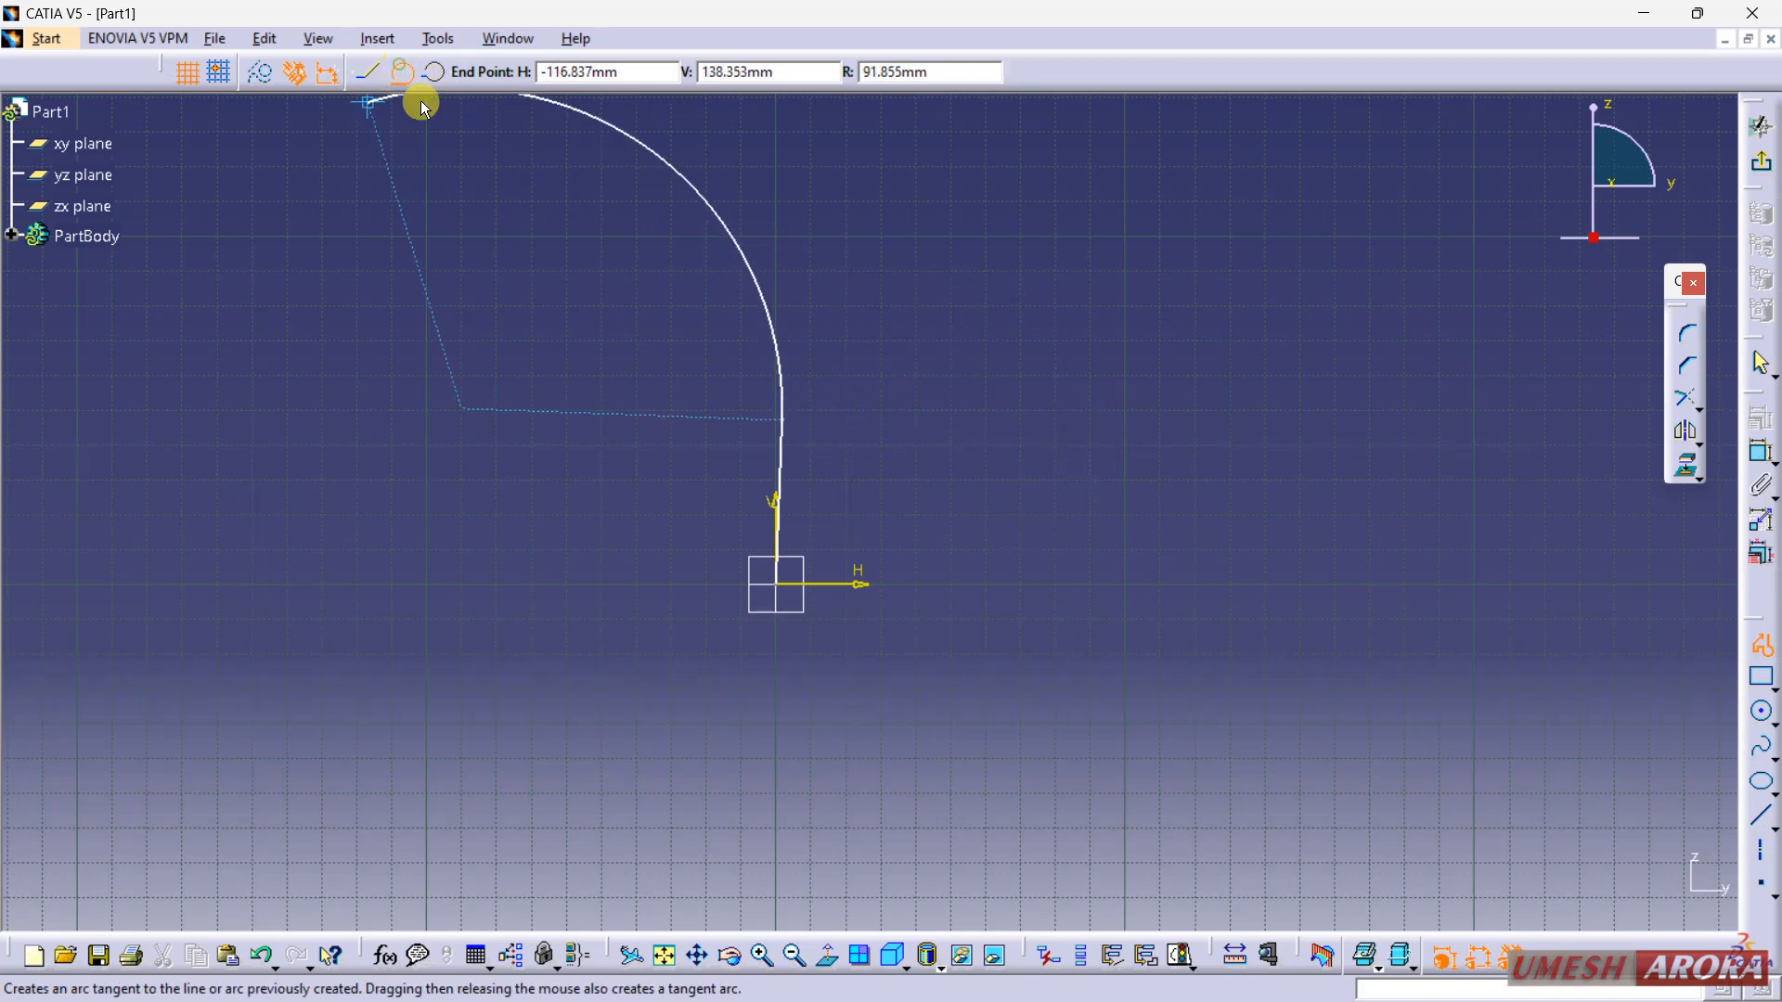
{"action": "left_click", "coordinate": [1762, 639]}
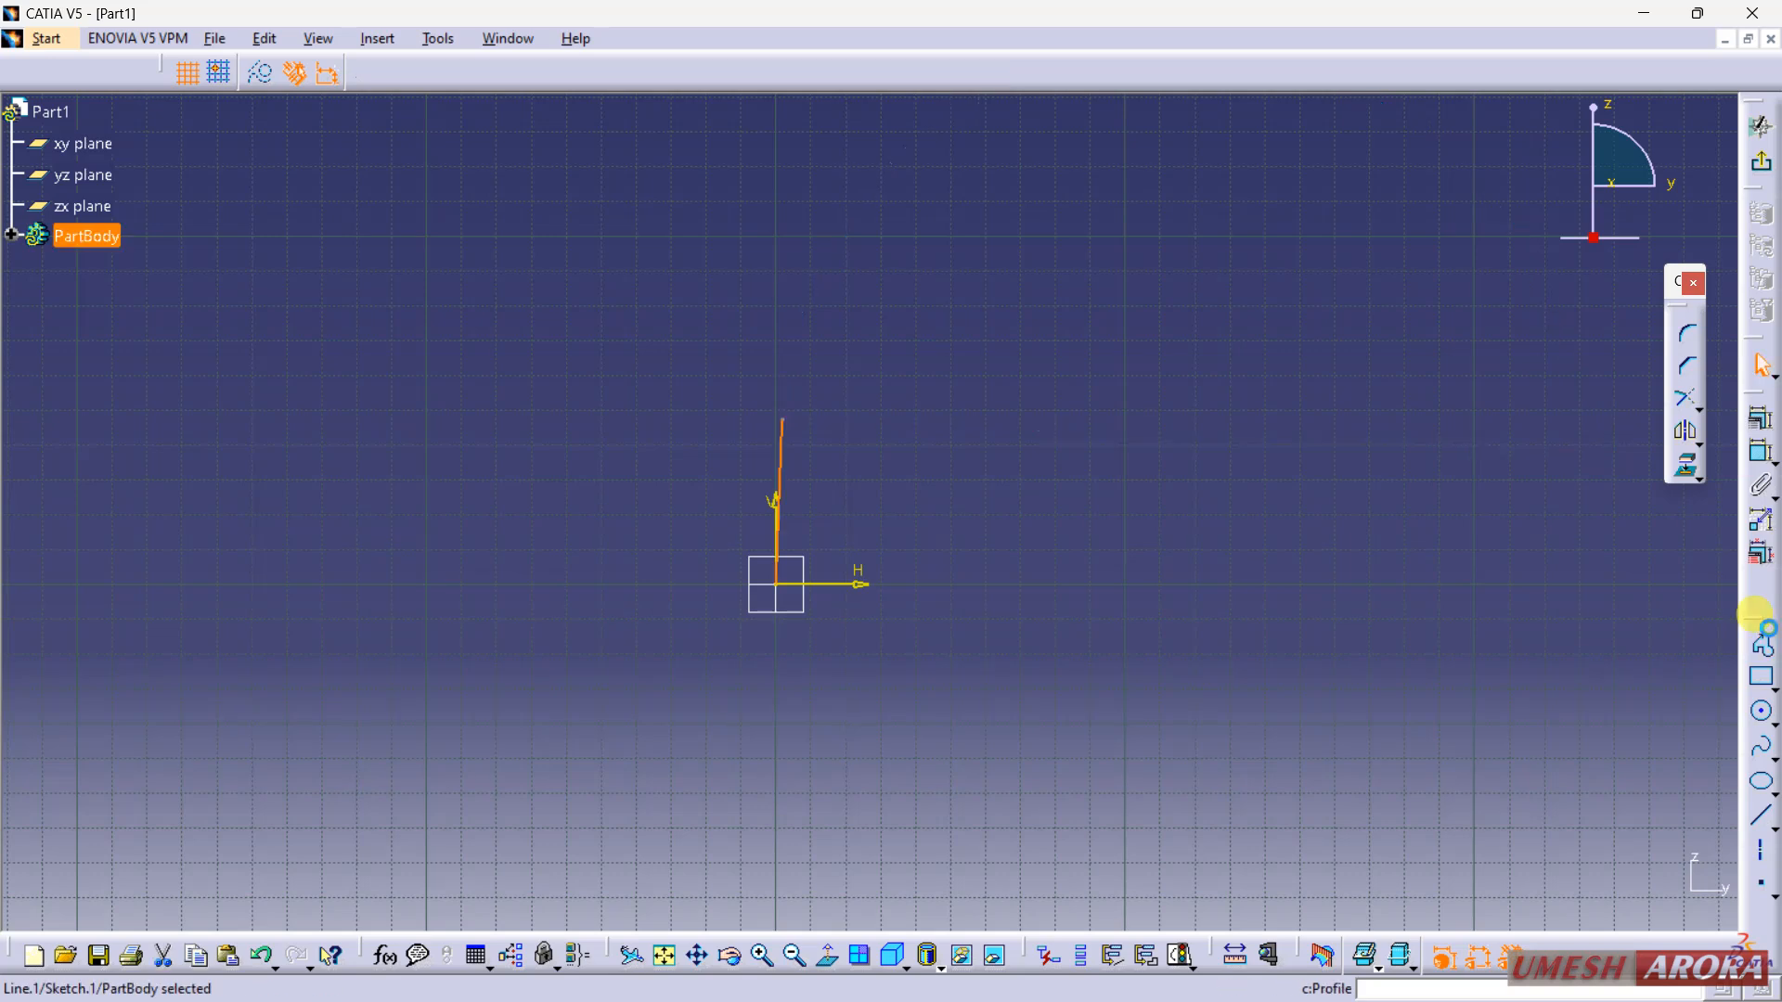
Step: Constrain the sketched line to be vertical
{"action": "right_click", "coordinate": [782, 444]}
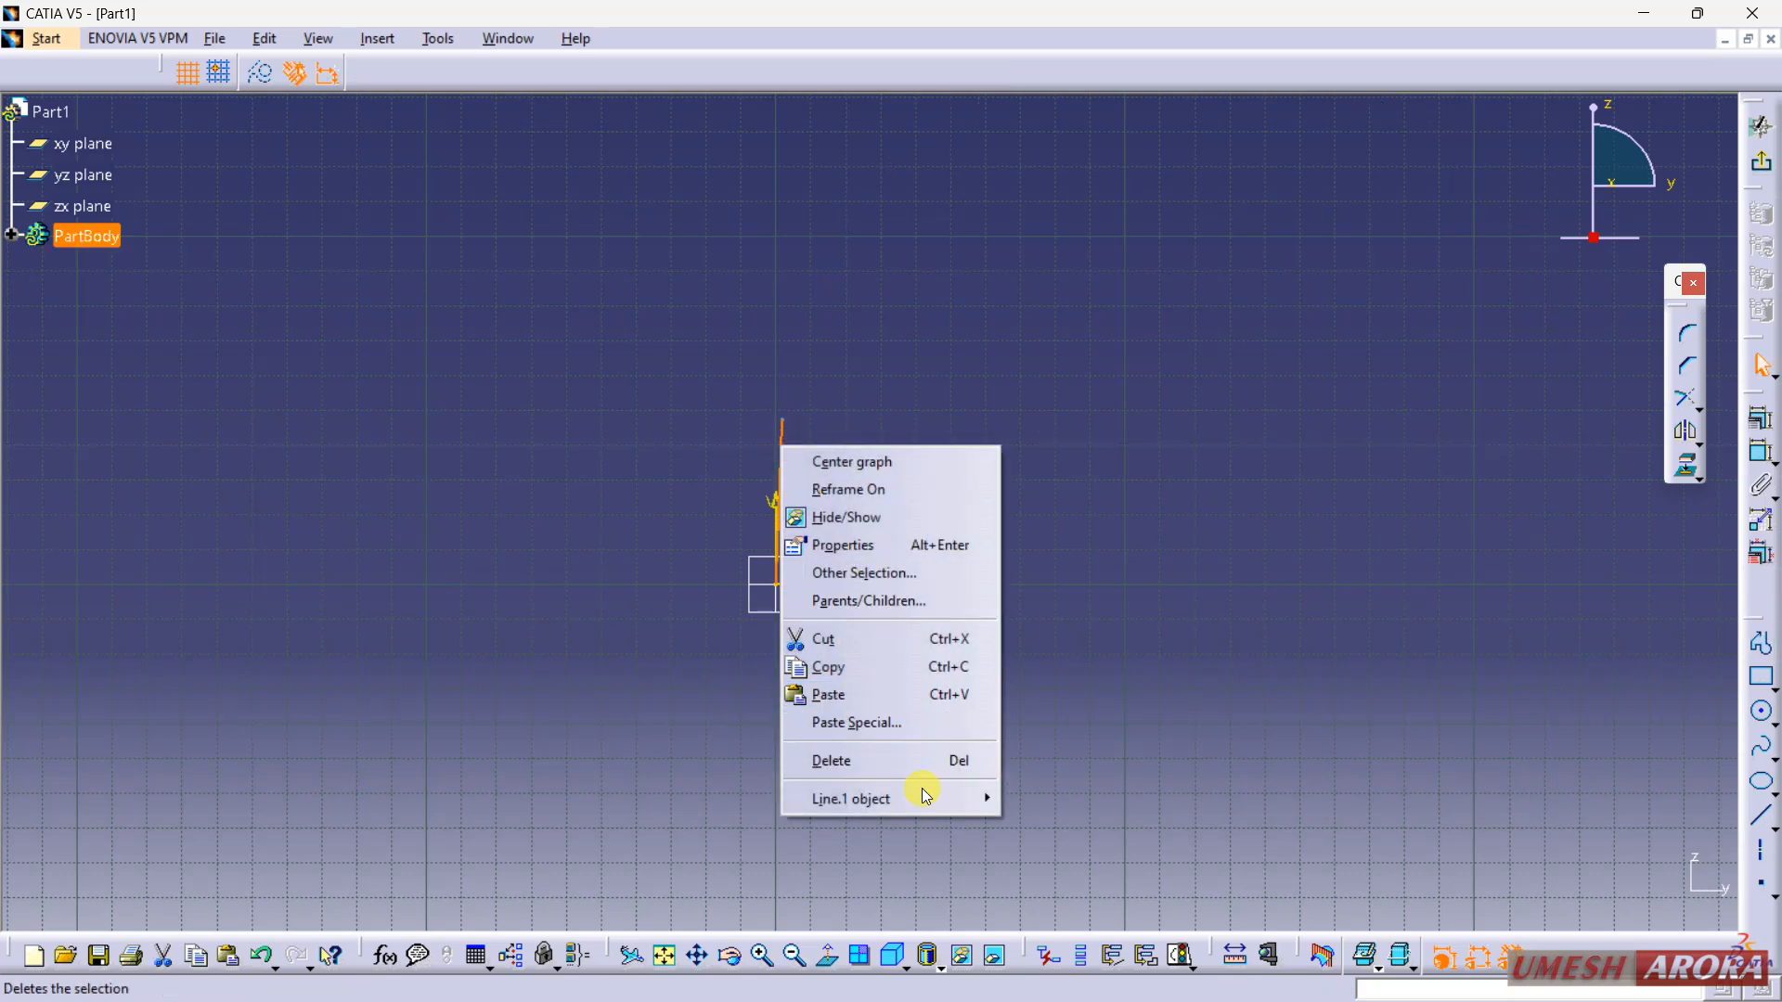
{"action": "mouse_move", "coordinate": [919, 796]}
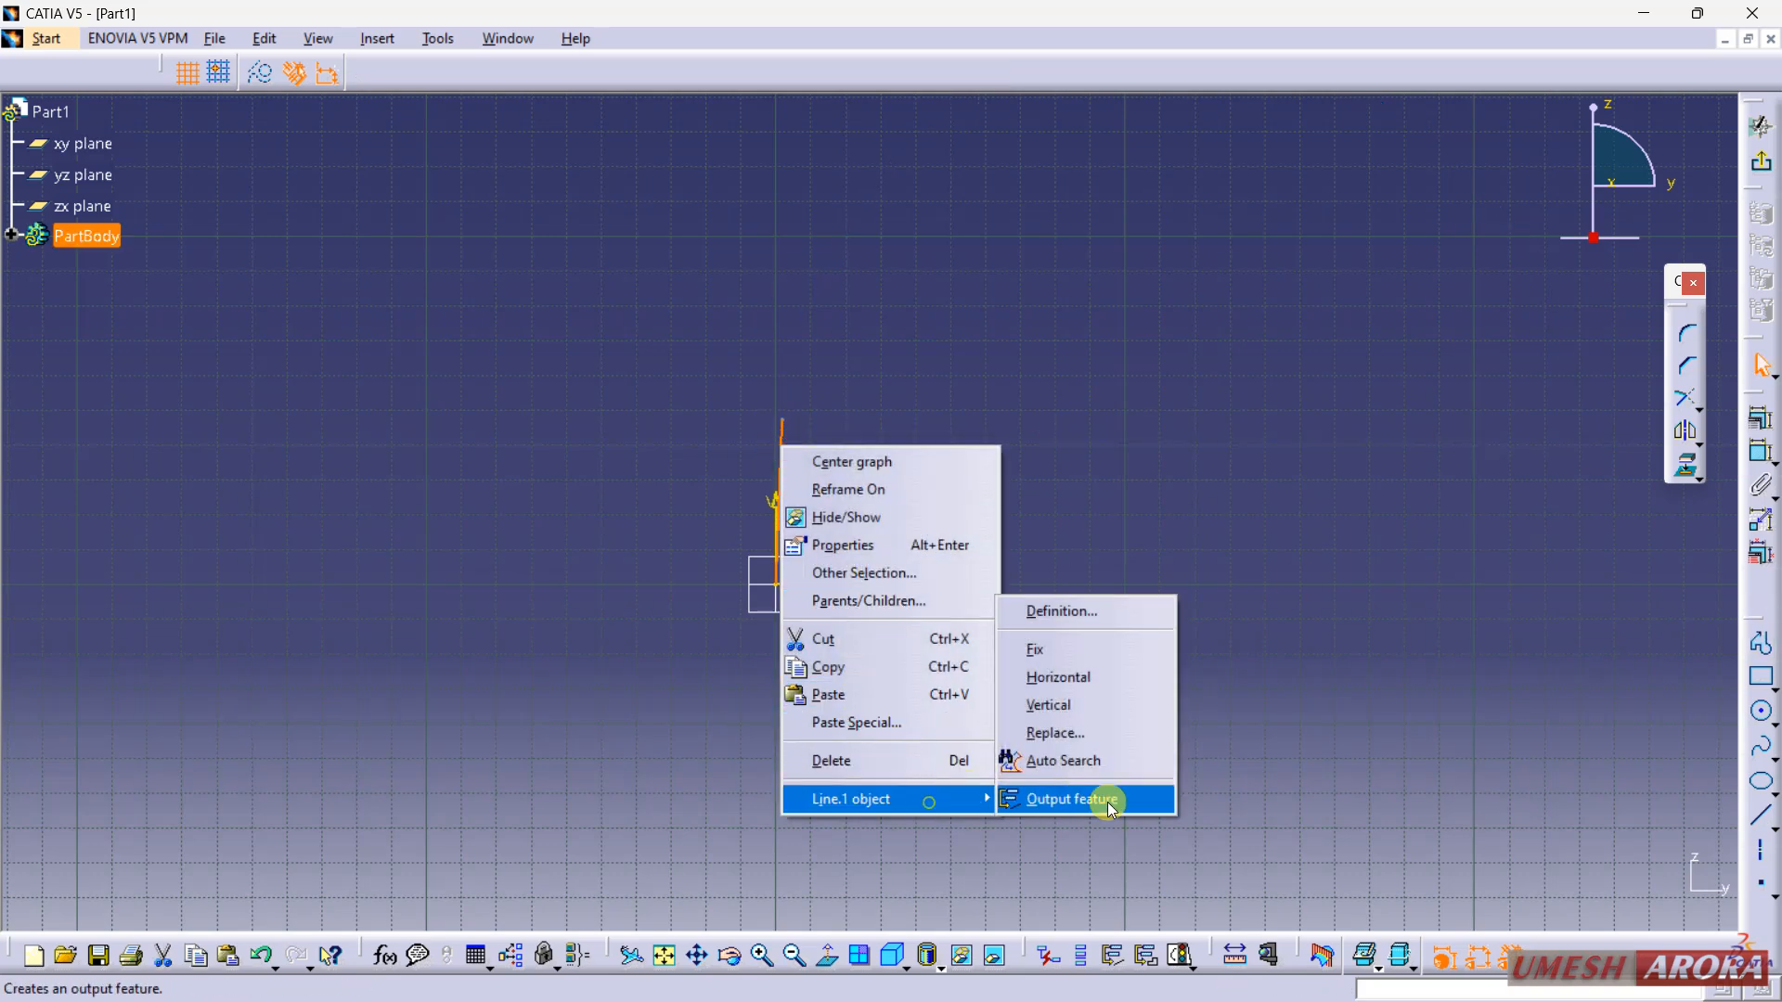
{"action": "left_click", "coordinate": [1093, 703]}
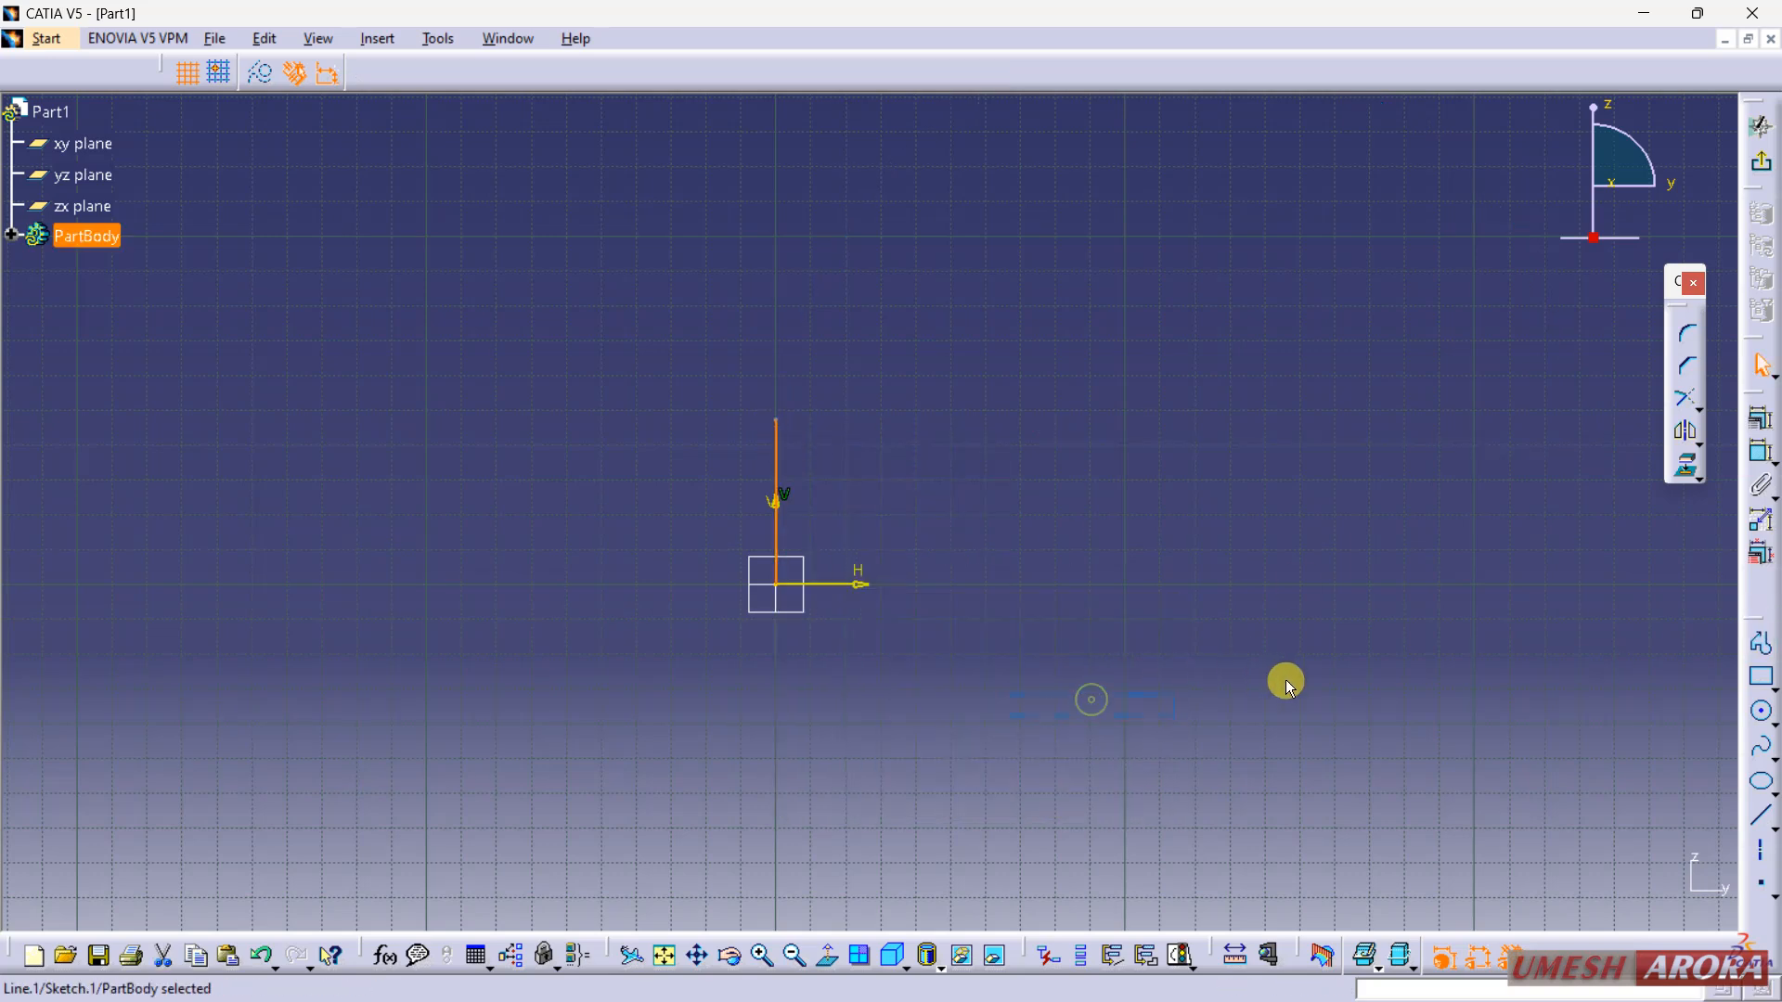
Step: Draw a gently convex three-point arc from the vertical line's upper end to about H 84 mm, V 21 mm
{"action": "left_click", "coordinate": [1772, 718]}
{"action": "left_click", "coordinate": [1723, 737]}
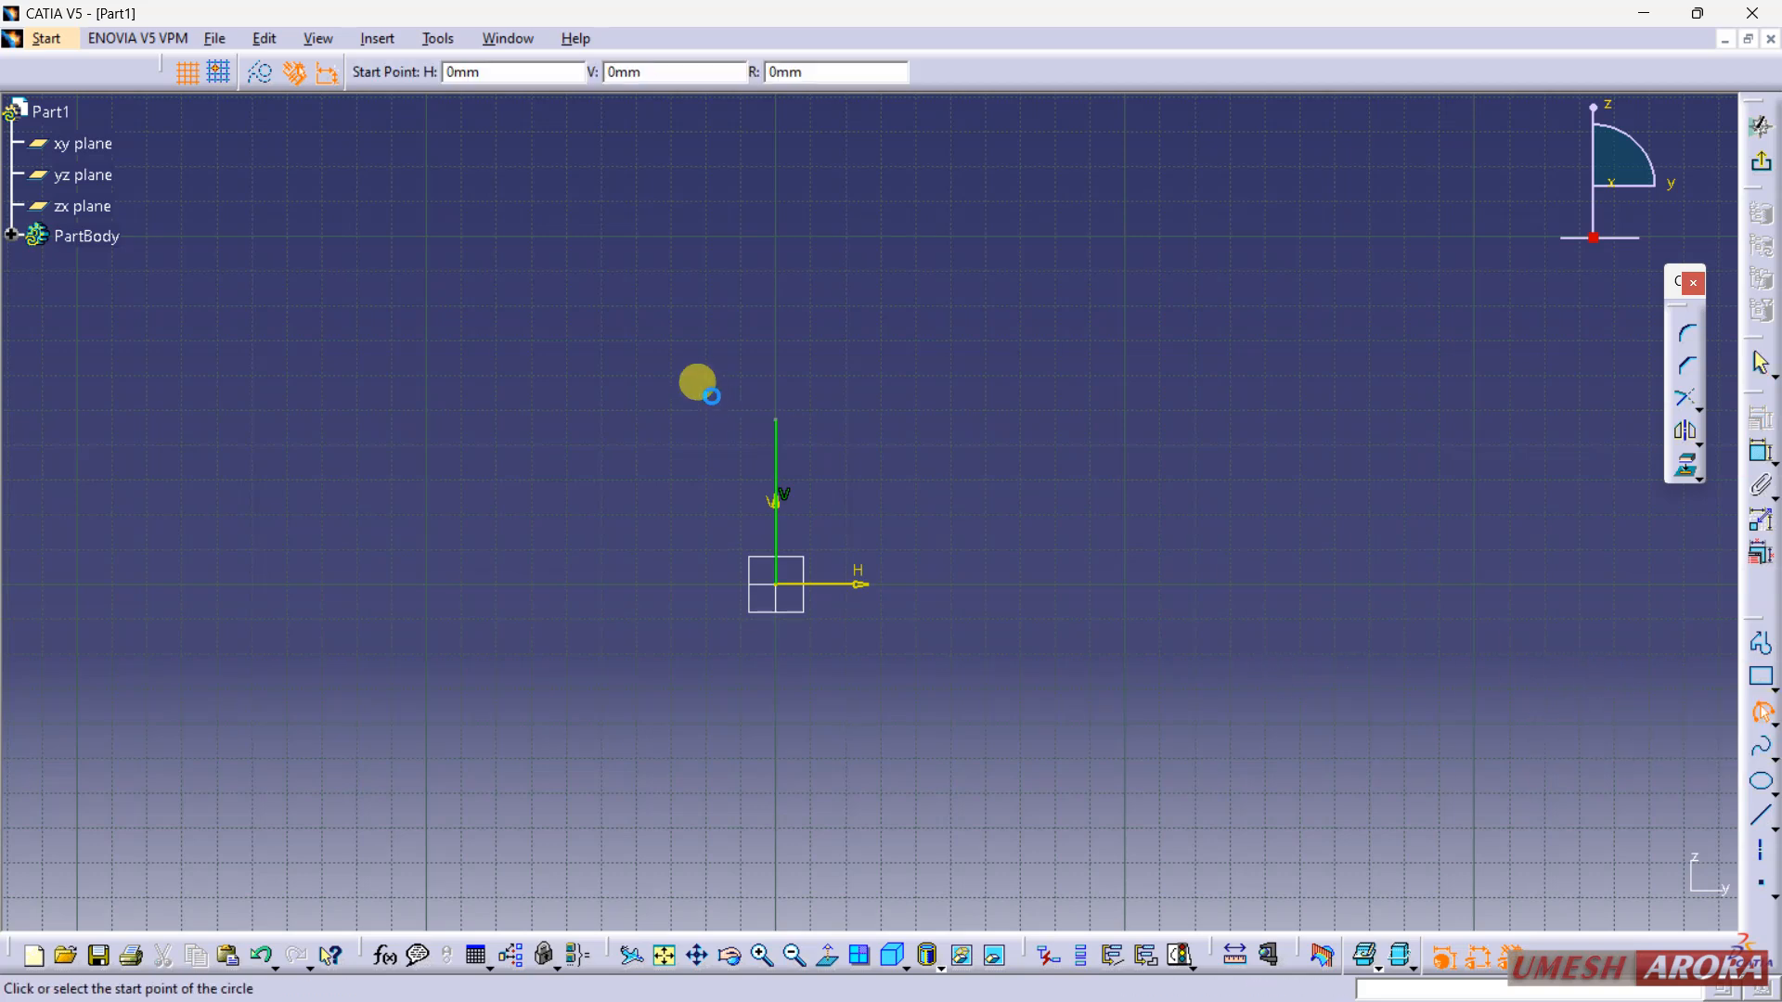
{"action": "left_click", "coordinate": [777, 419]}
{"action": "left_click", "coordinate": [1067, 508]}
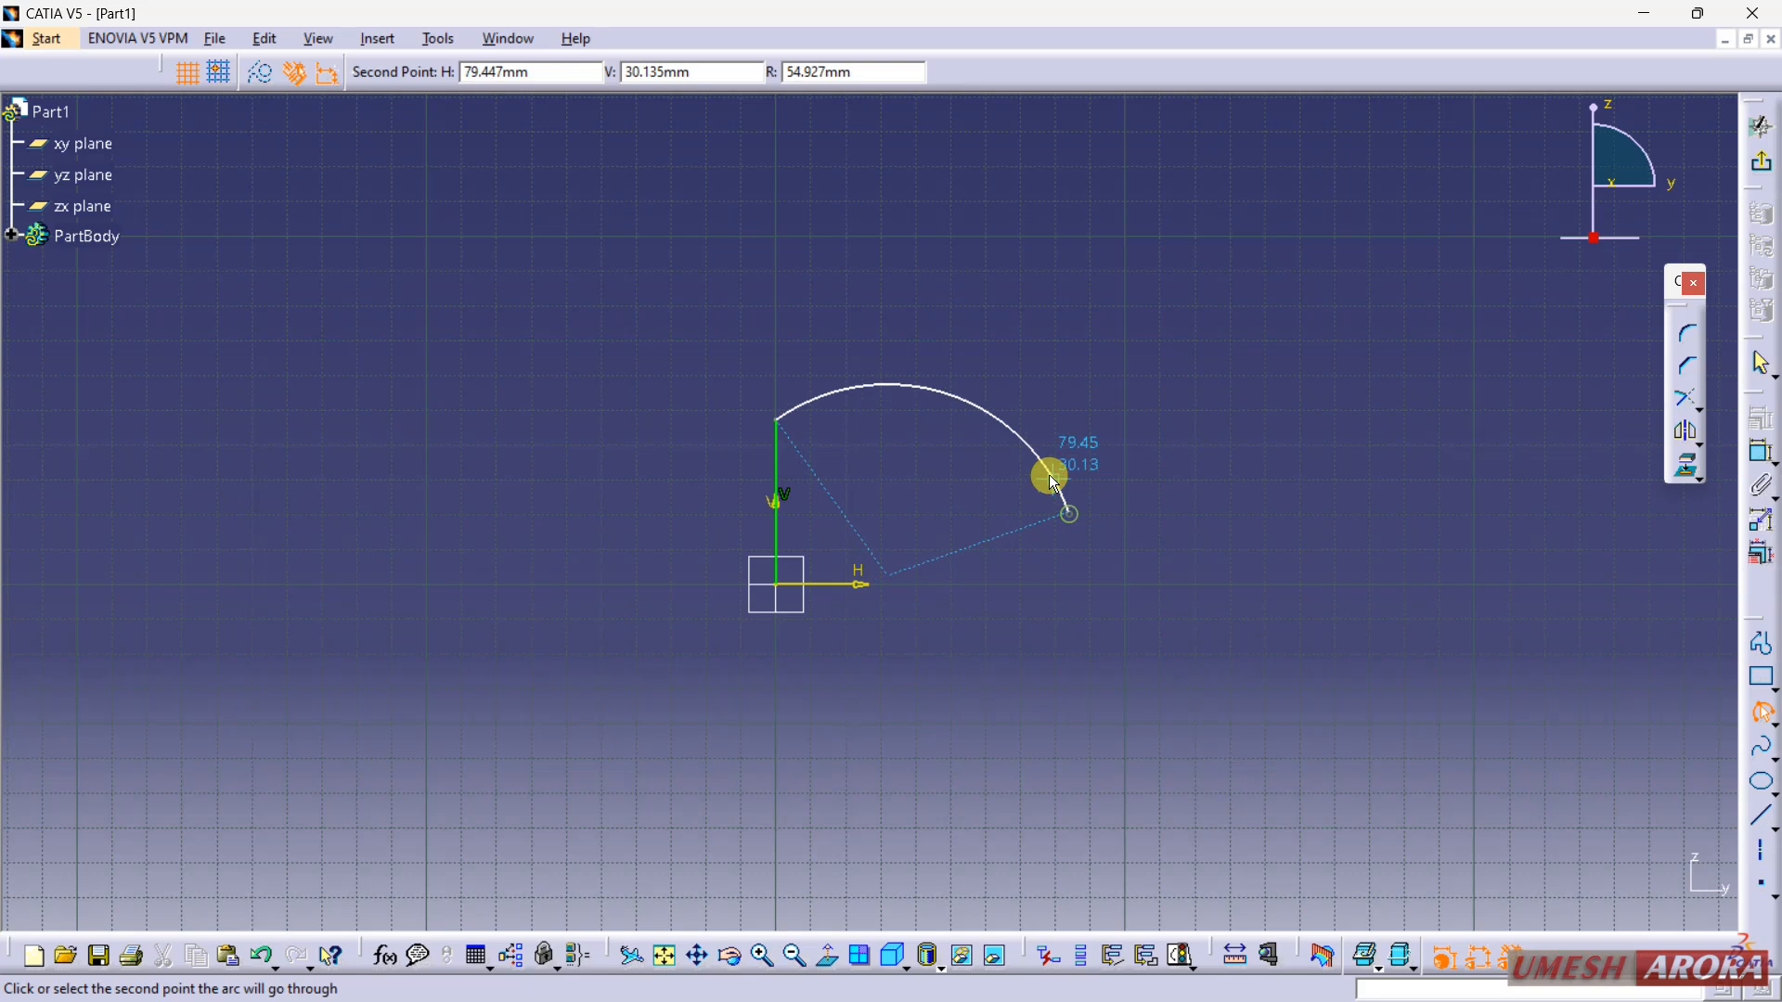
{"action": "left_click", "coordinate": [966, 449]}
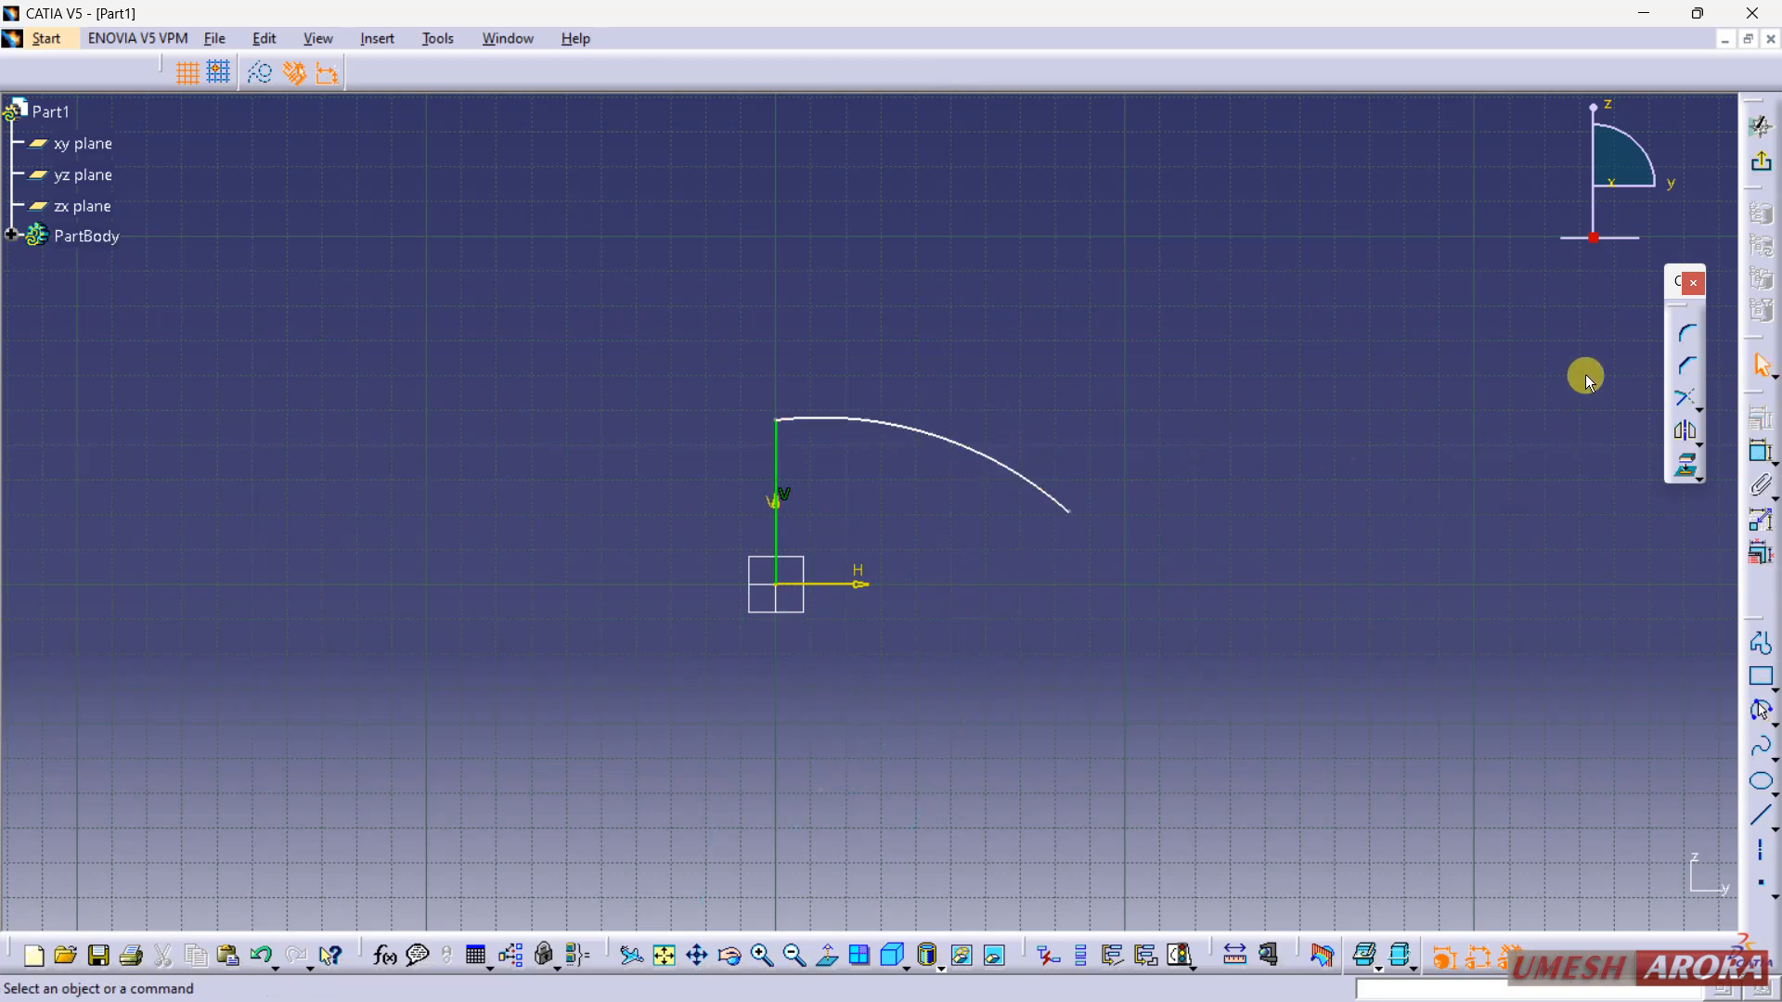
Step: Close the profile with a vertical line about 21 mm from the arc's end to the H axis and a horizontal line back to the origin
{"action": "left_click", "coordinate": [1761, 643]}
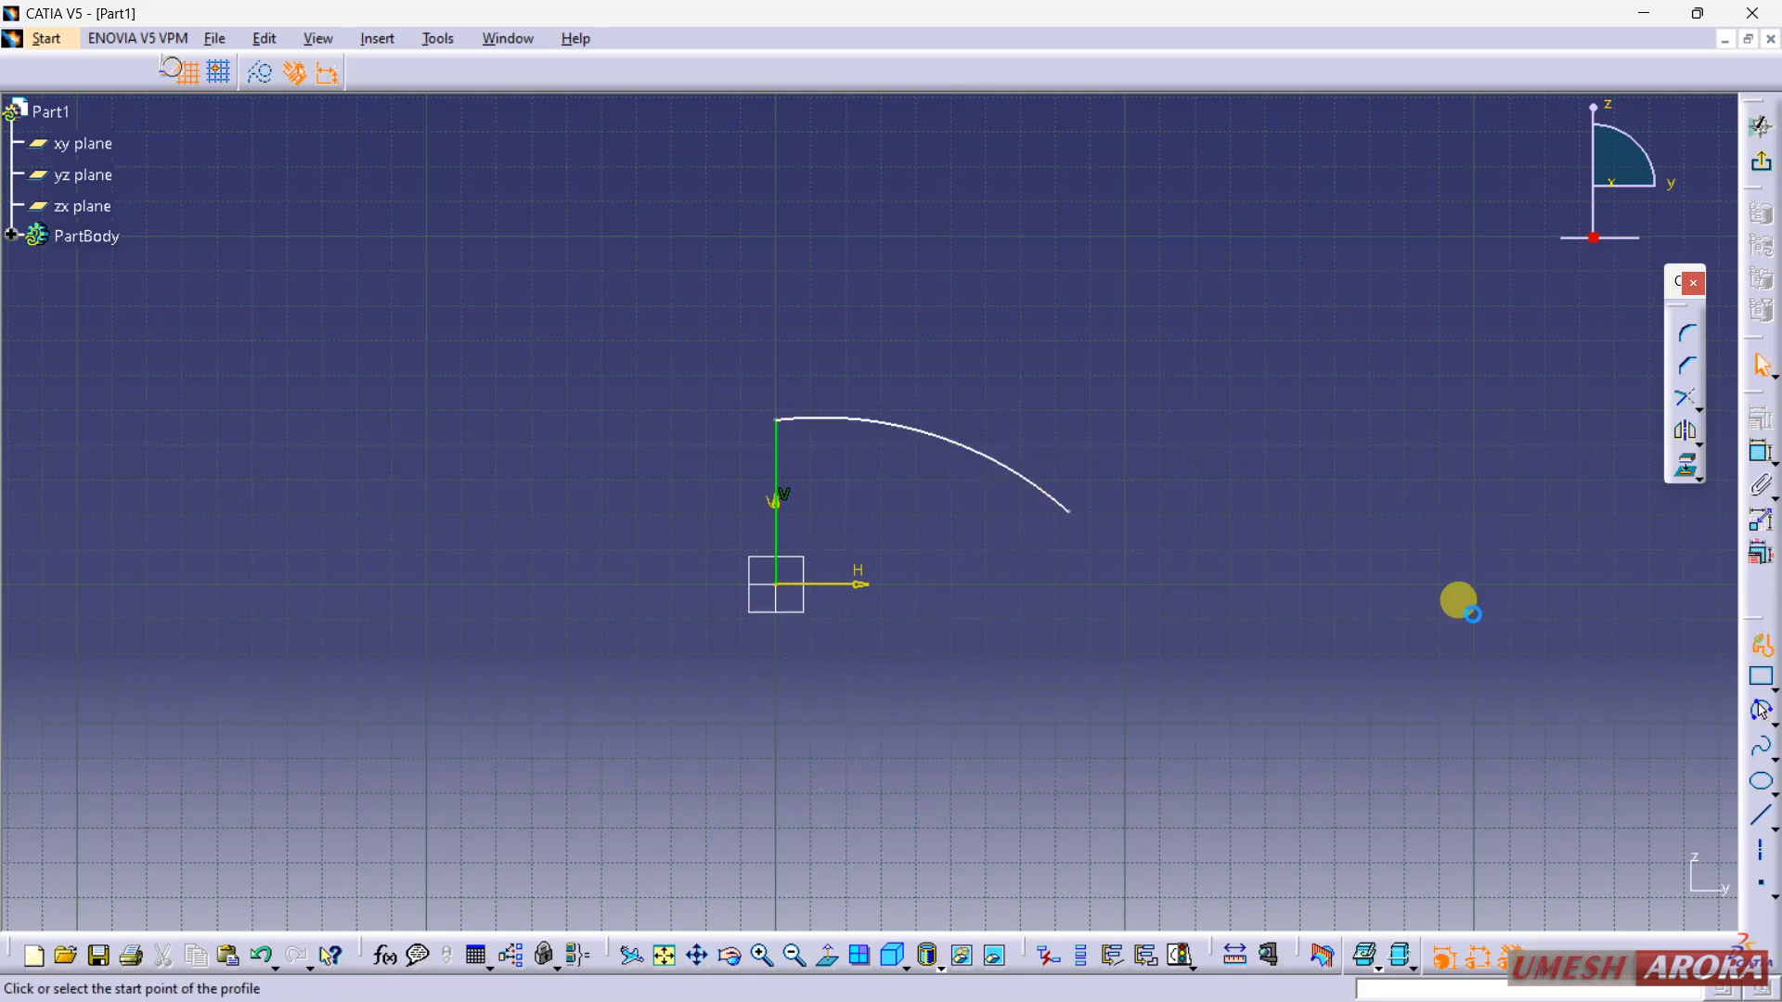
{"action": "left_click", "coordinate": [1065, 508]}
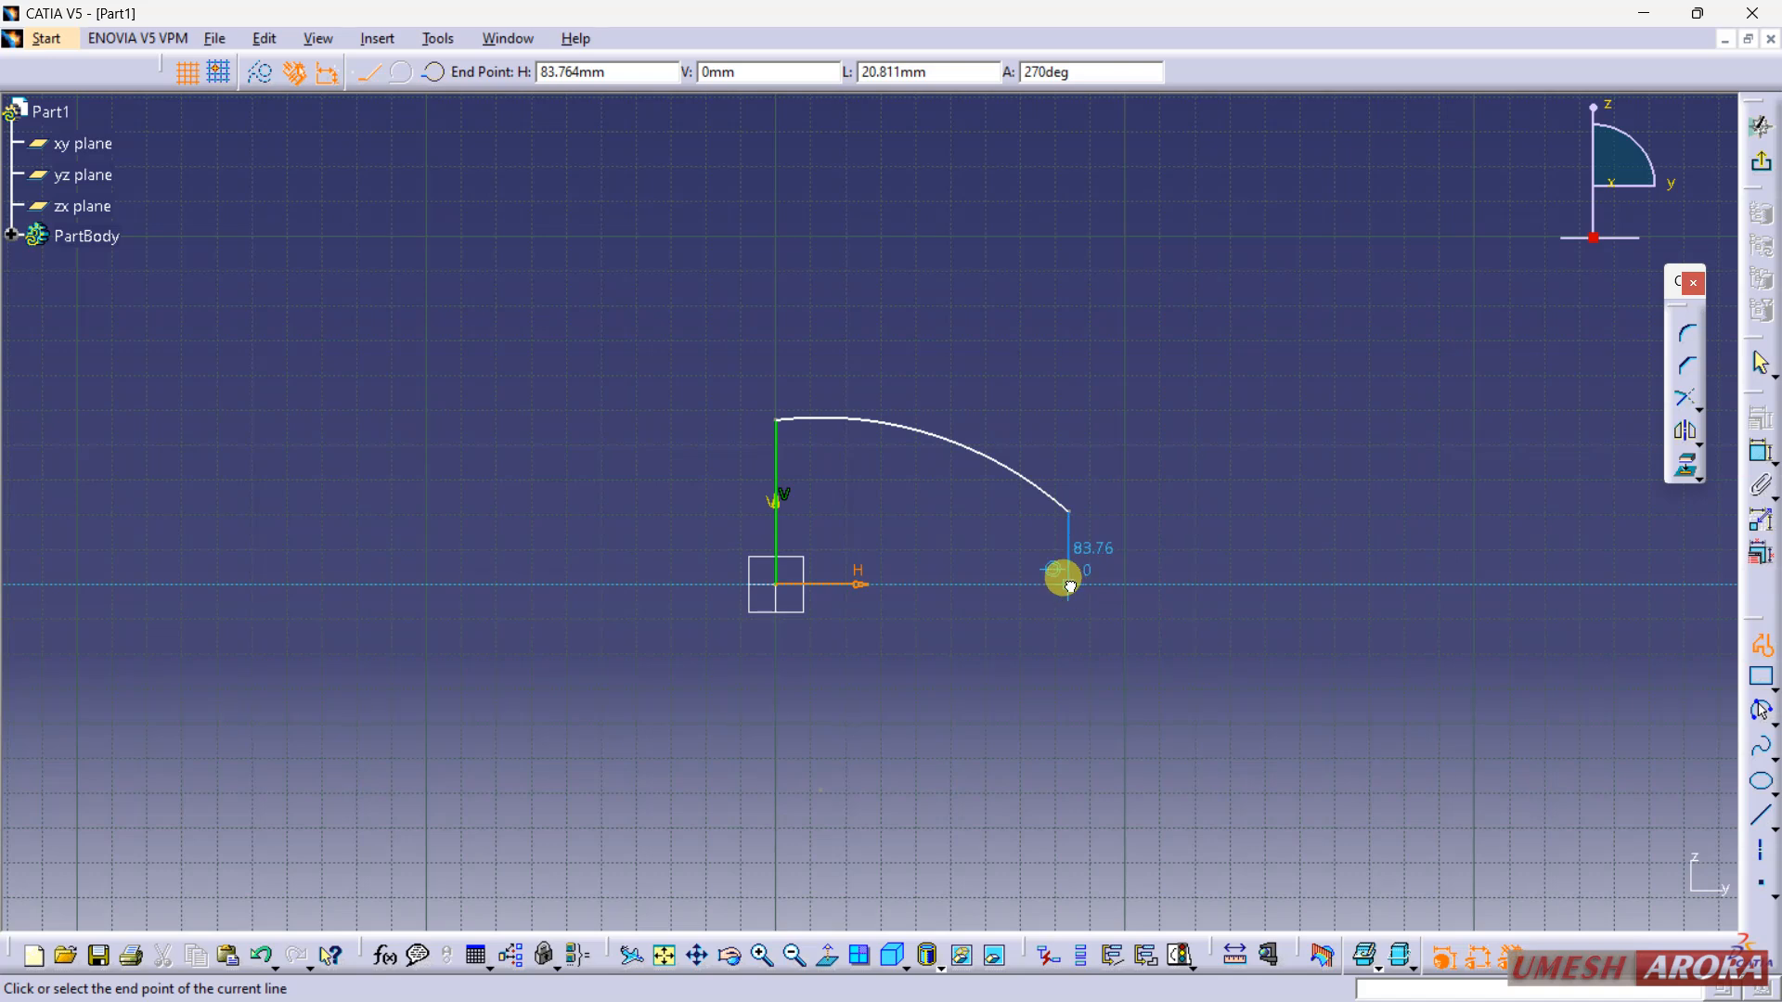
{"action": "left_click", "coordinate": [1073, 582]}
{"action": "left_click", "coordinate": [775, 585]}
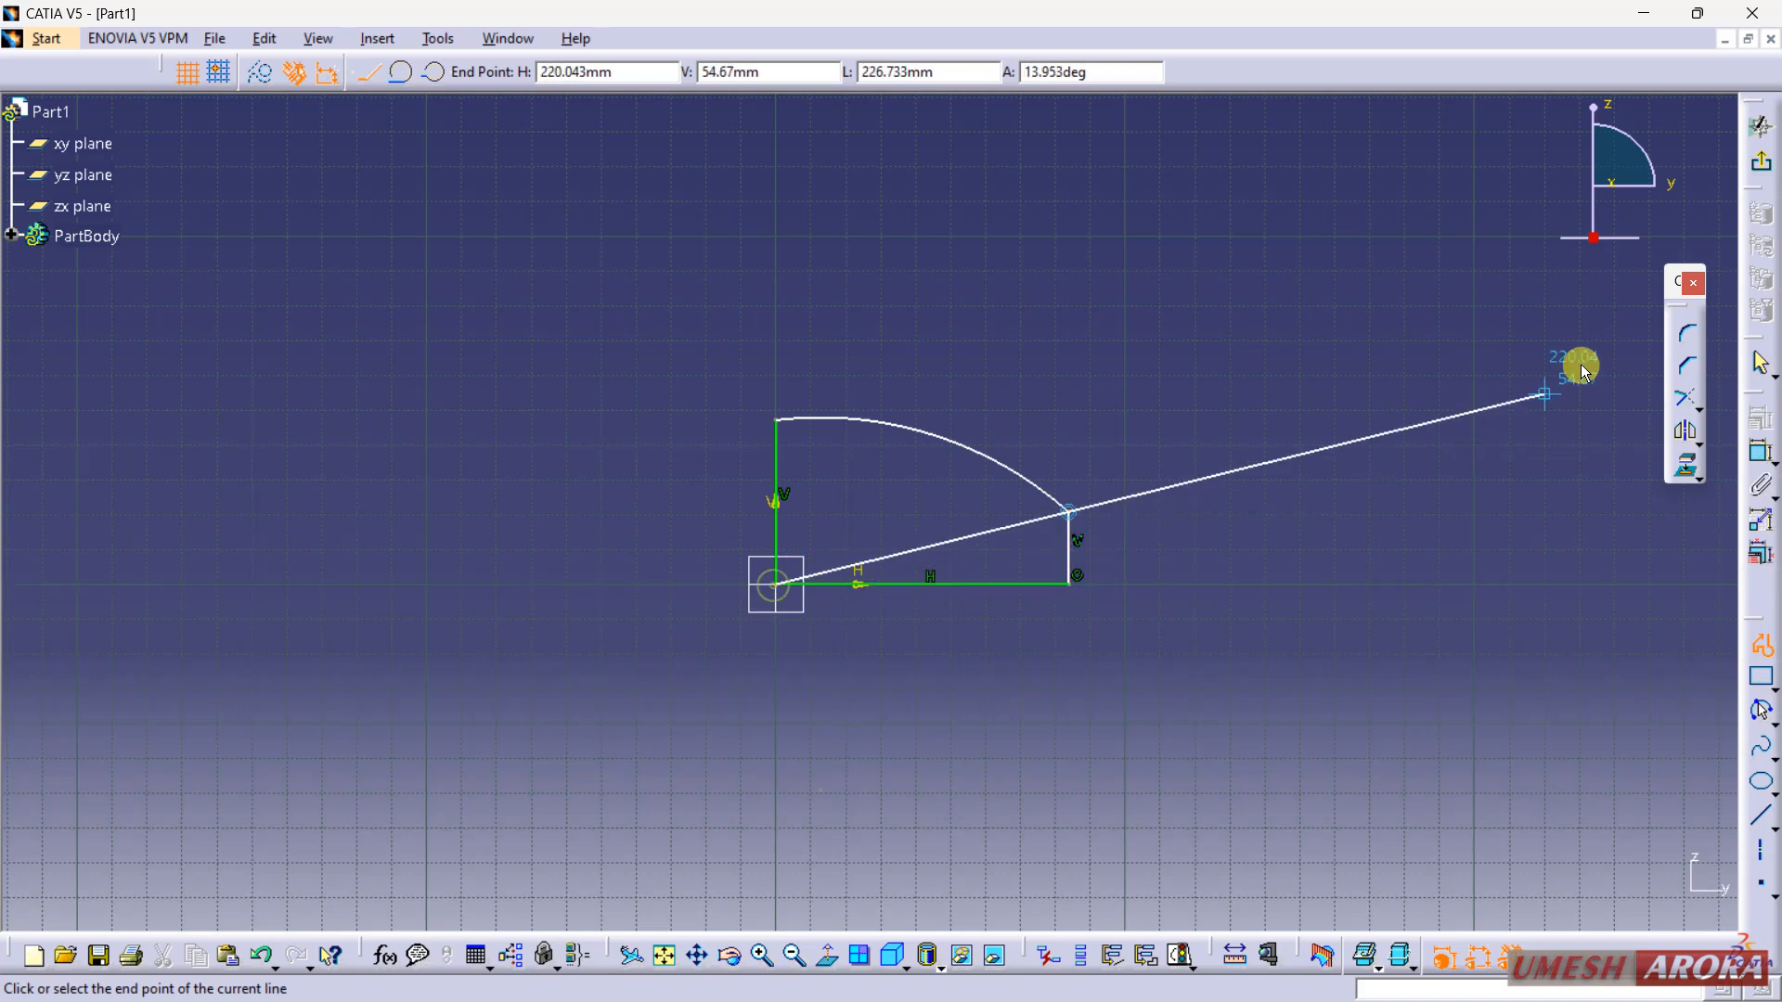
Step: Dimension the profile's horizontal base line and set its length to 30 mm
{"action": "left_click", "coordinate": [1761, 454]}
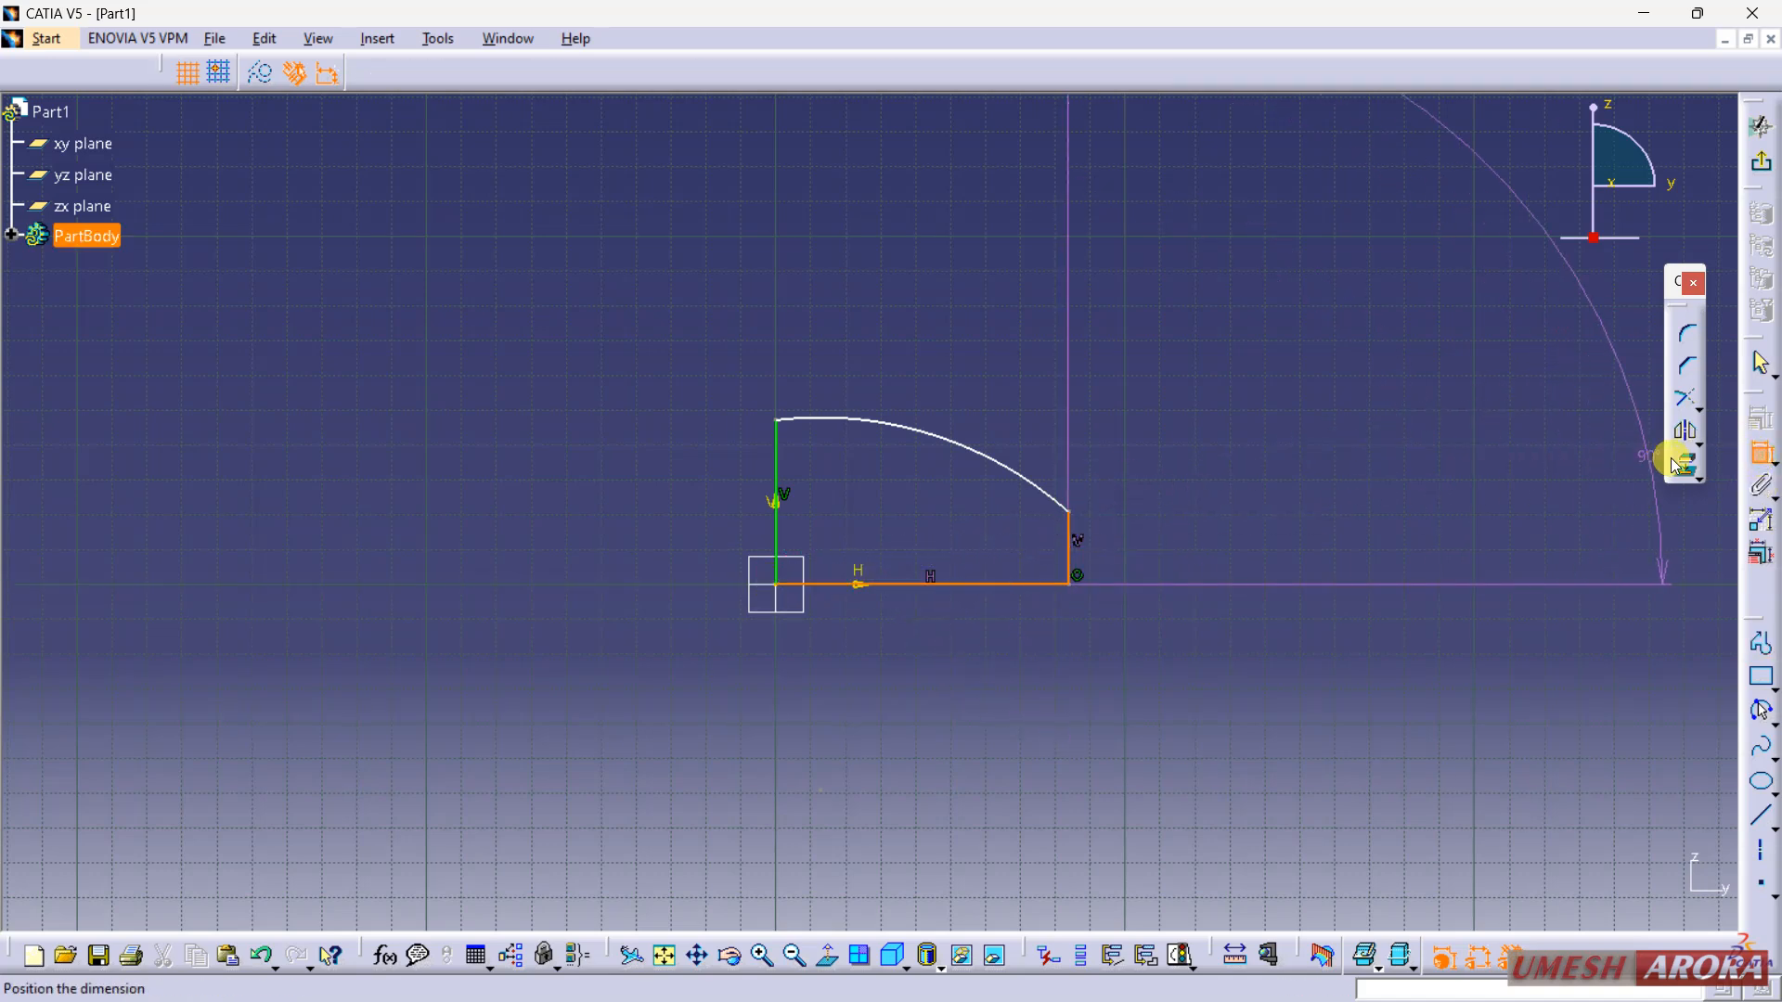
{"action": "left_click", "coordinate": [1761, 454]}
{"action": "left_click", "coordinate": [1696, 533]}
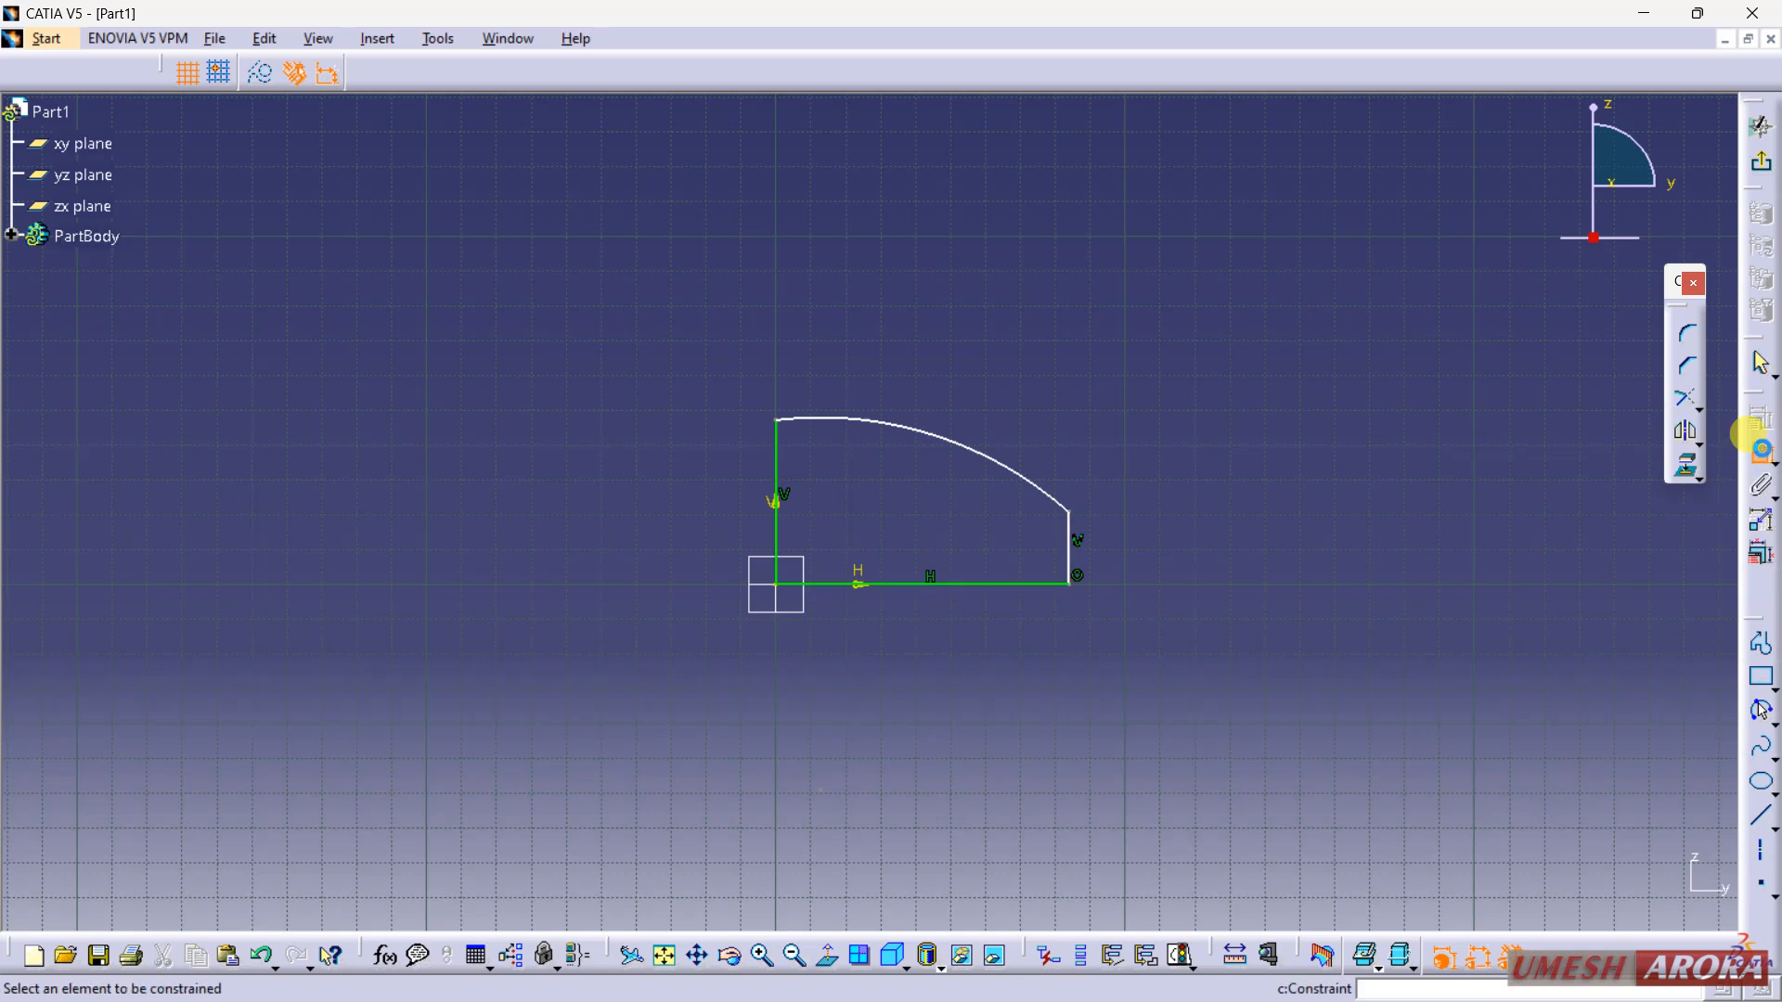
{"action": "left_click", "coordinate": [944, 583]}
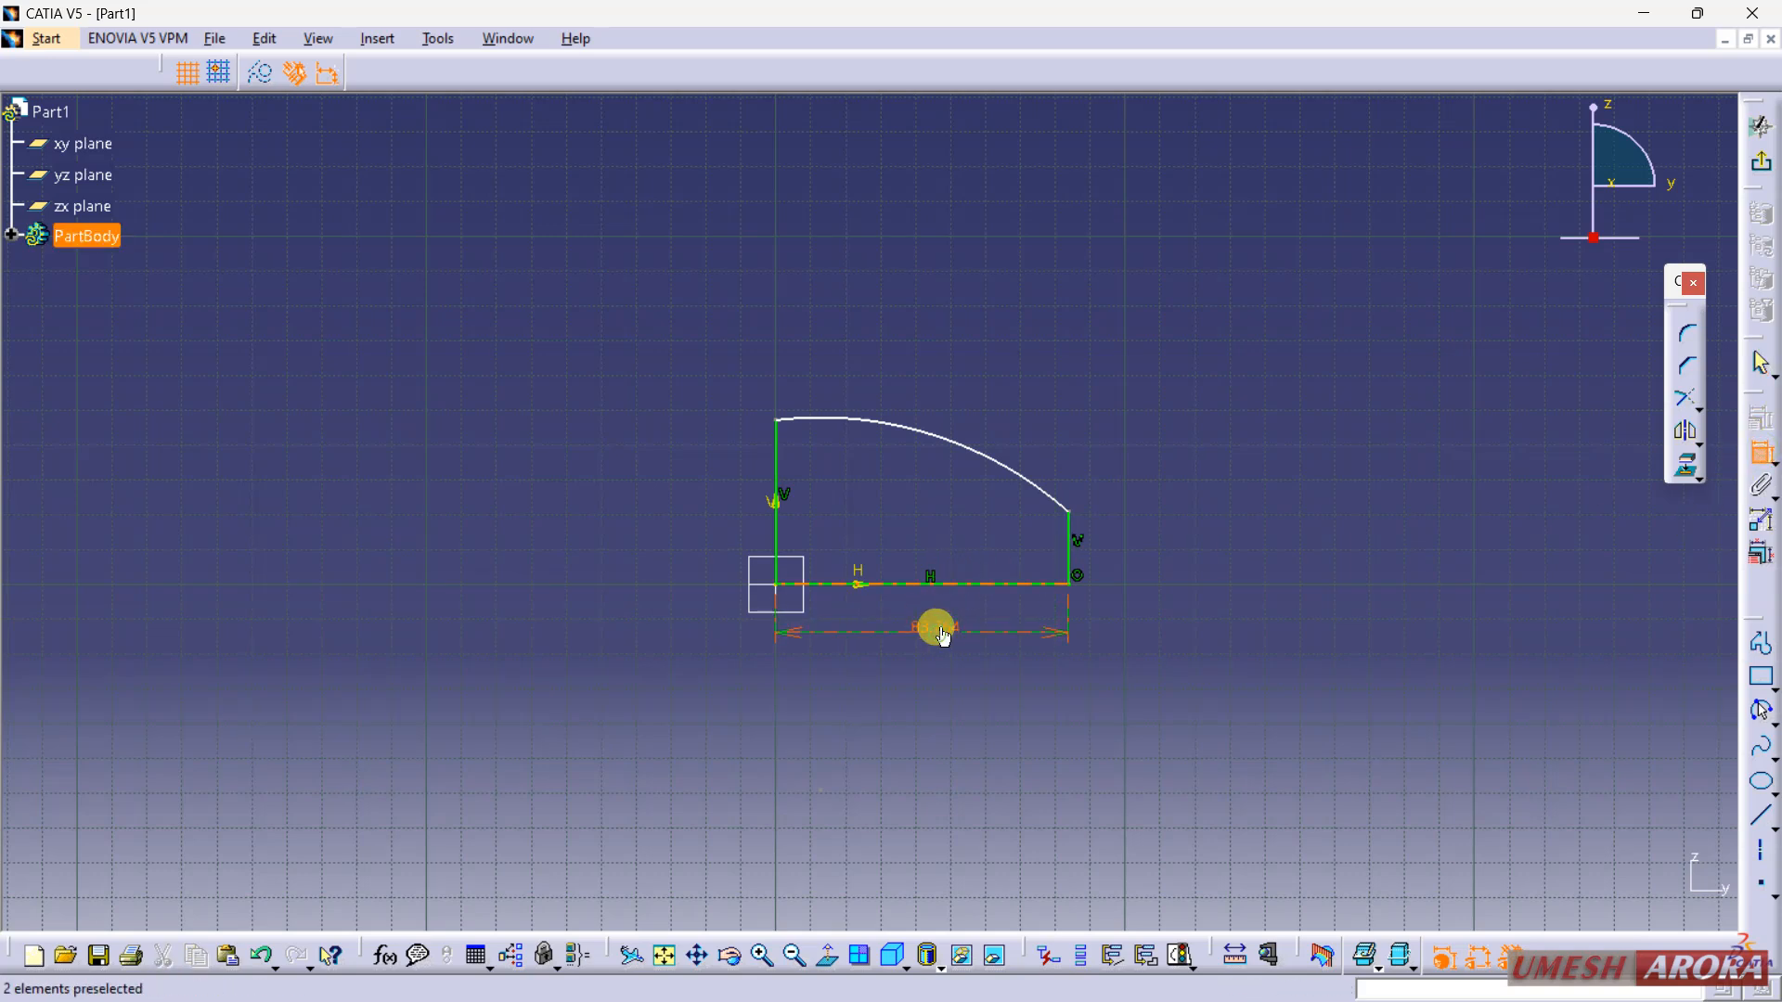
{"action": "left_click", "coordinate": [942, 637]}
{"action": "double_click", "coordinate": [932, 626]}
{"action": "type", "text": "30mm"}
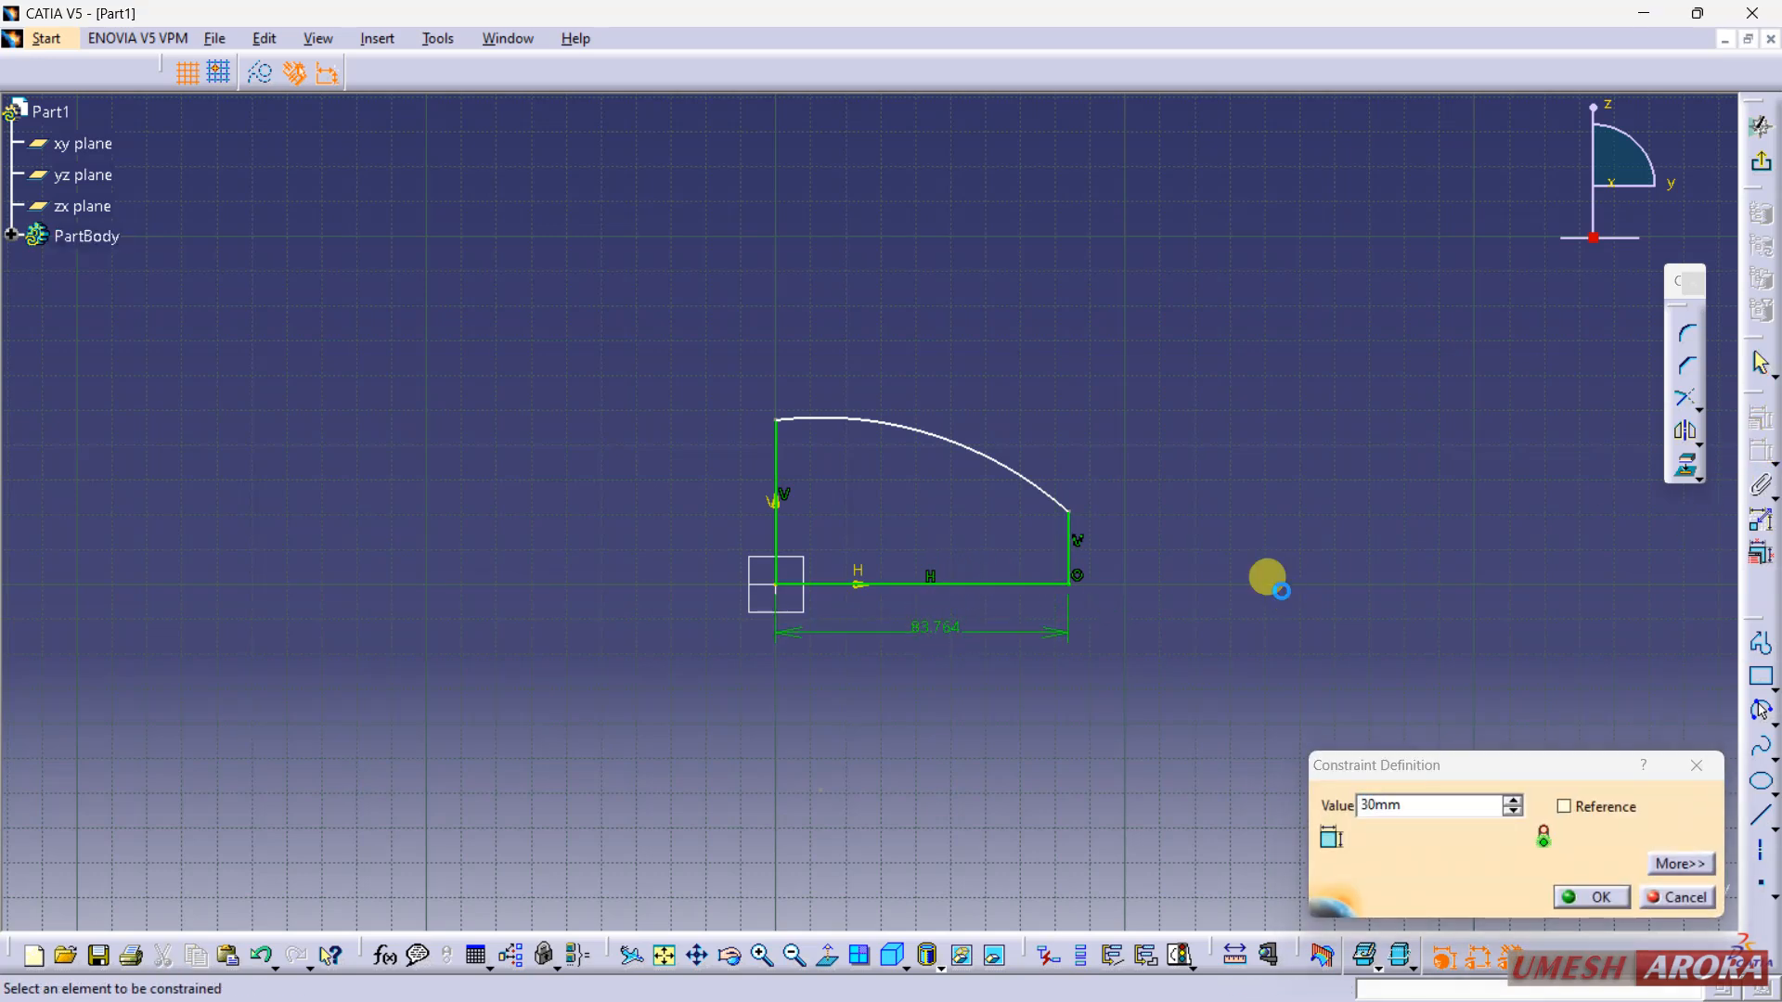
{"action": "key", "text": "Return"}
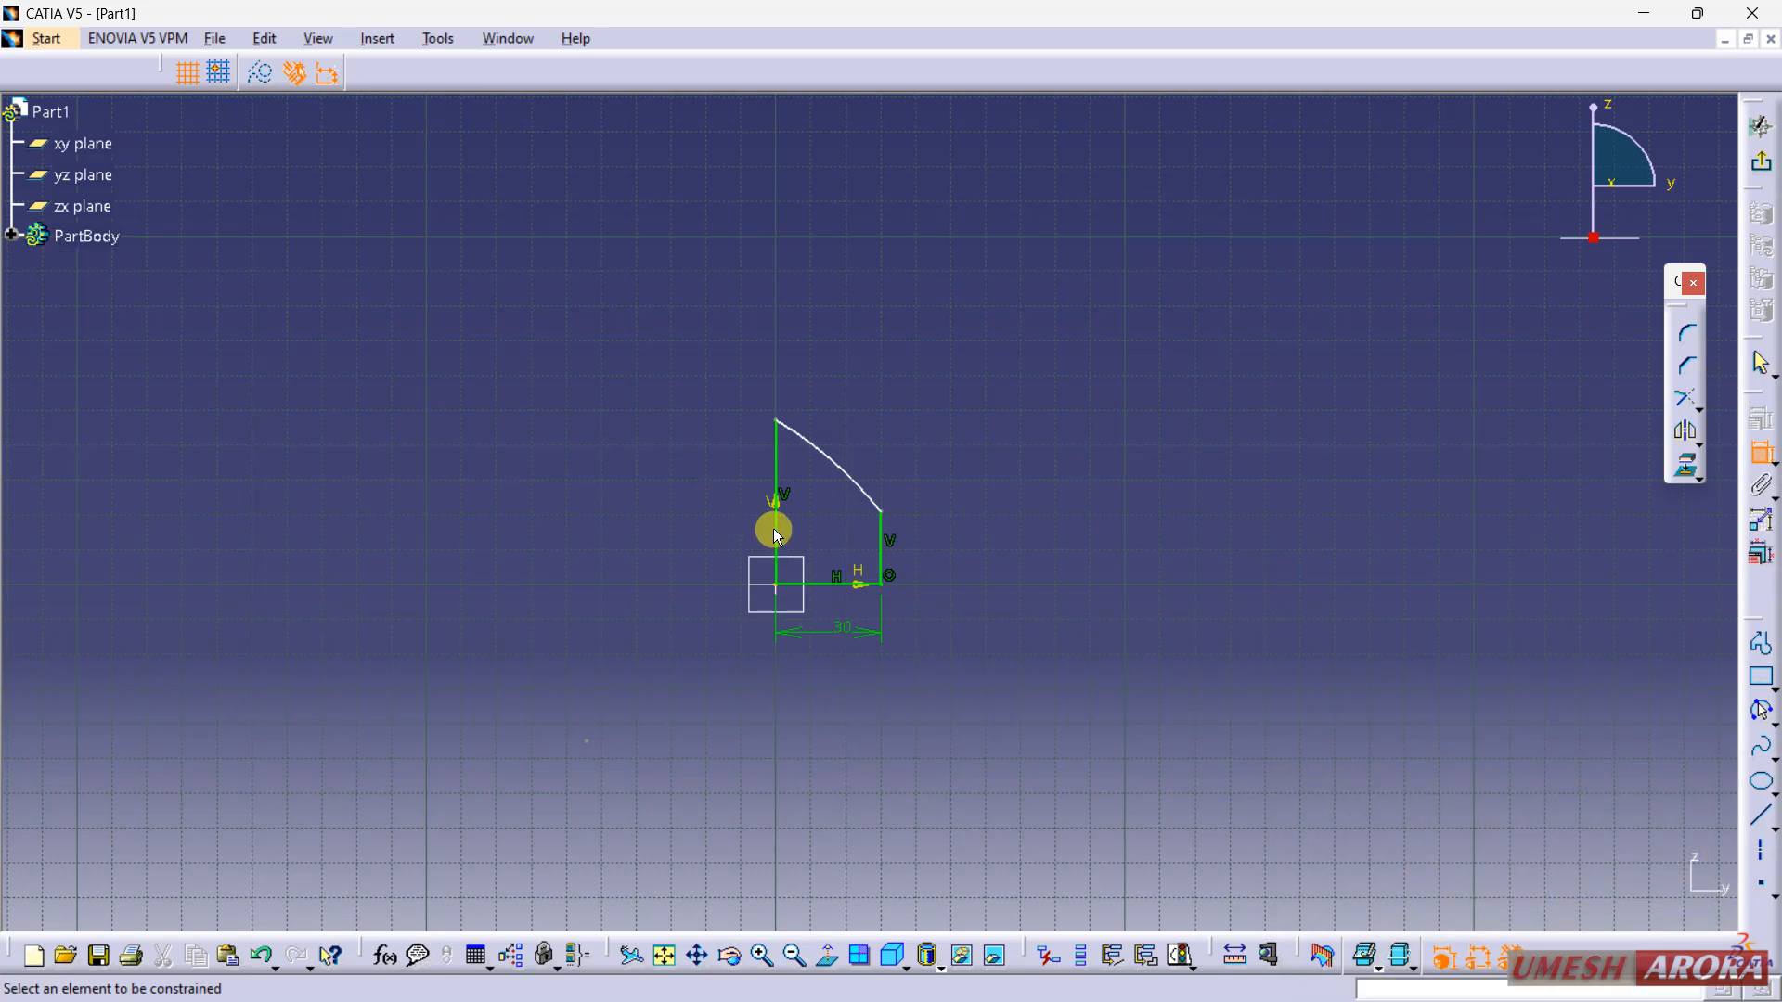
Step: Dimension the vertical line at the origin and set its length to 18 mm
{"action": "left_click", "coordinate": [775, 478]}
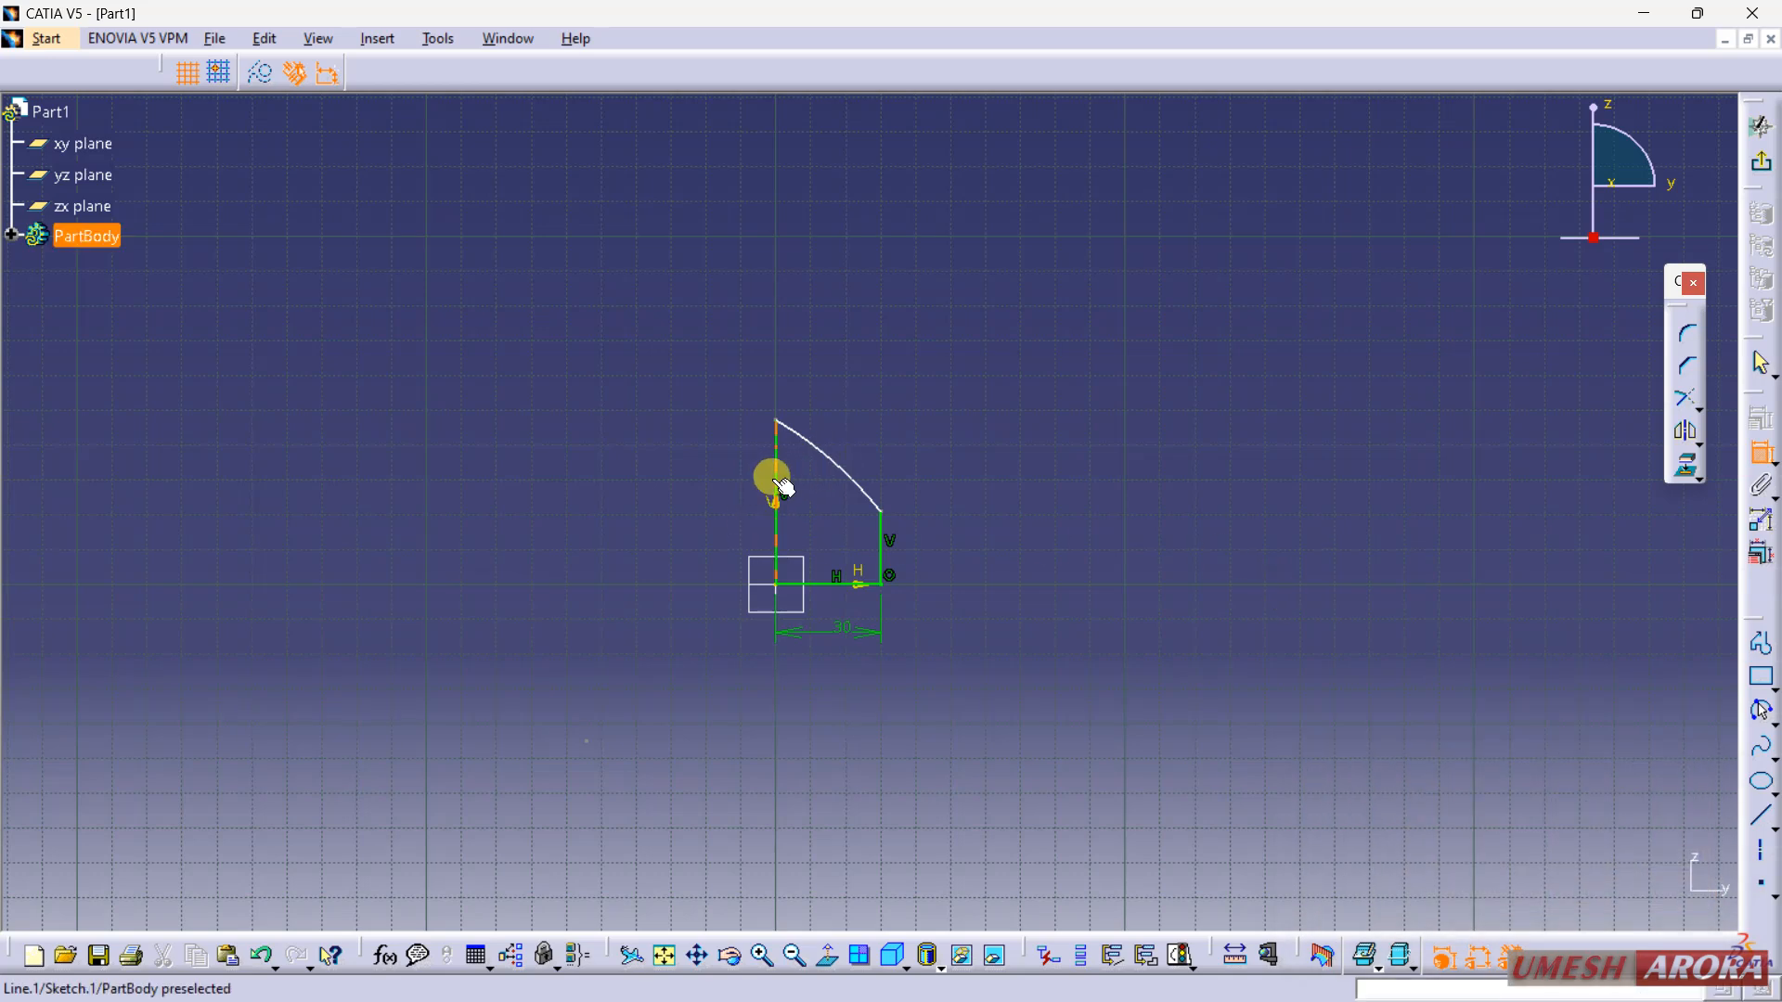
{"action": "left_click", "coordinate": [733, 482]}
{"action": "double_click", "coordinate": [731, 475]}
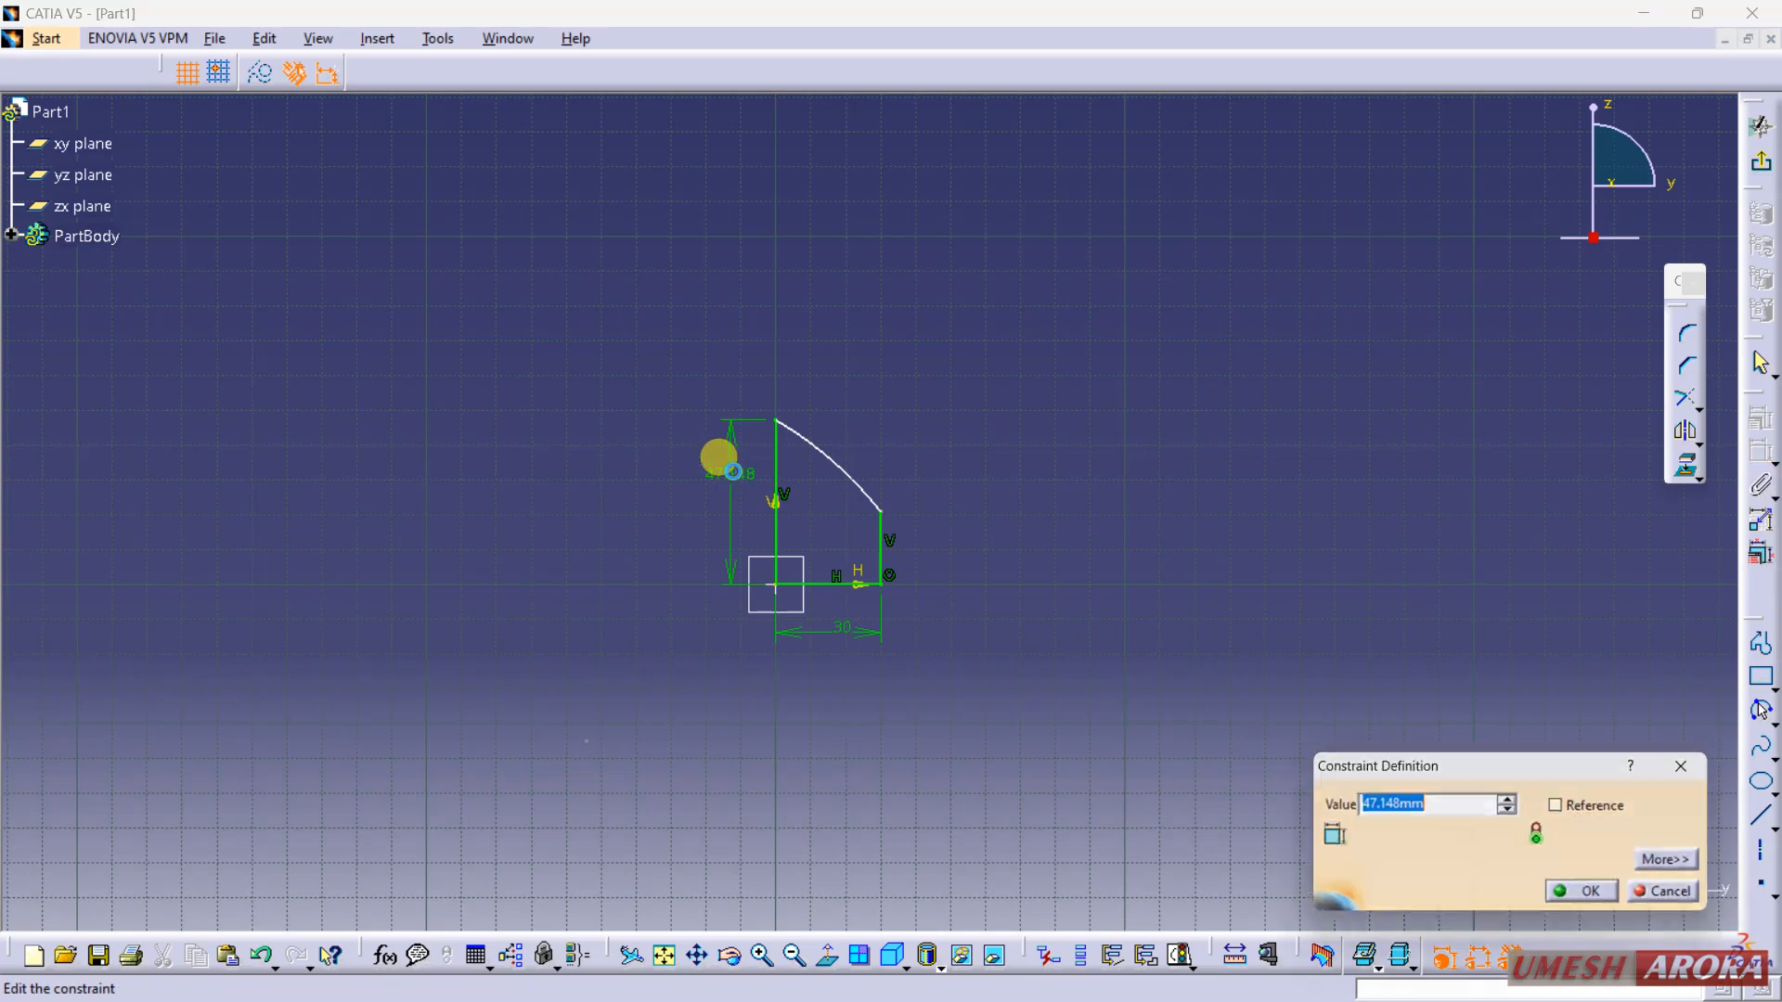
{"action": "type", "text": "18"}
{"action": "key", "text": "Return"}
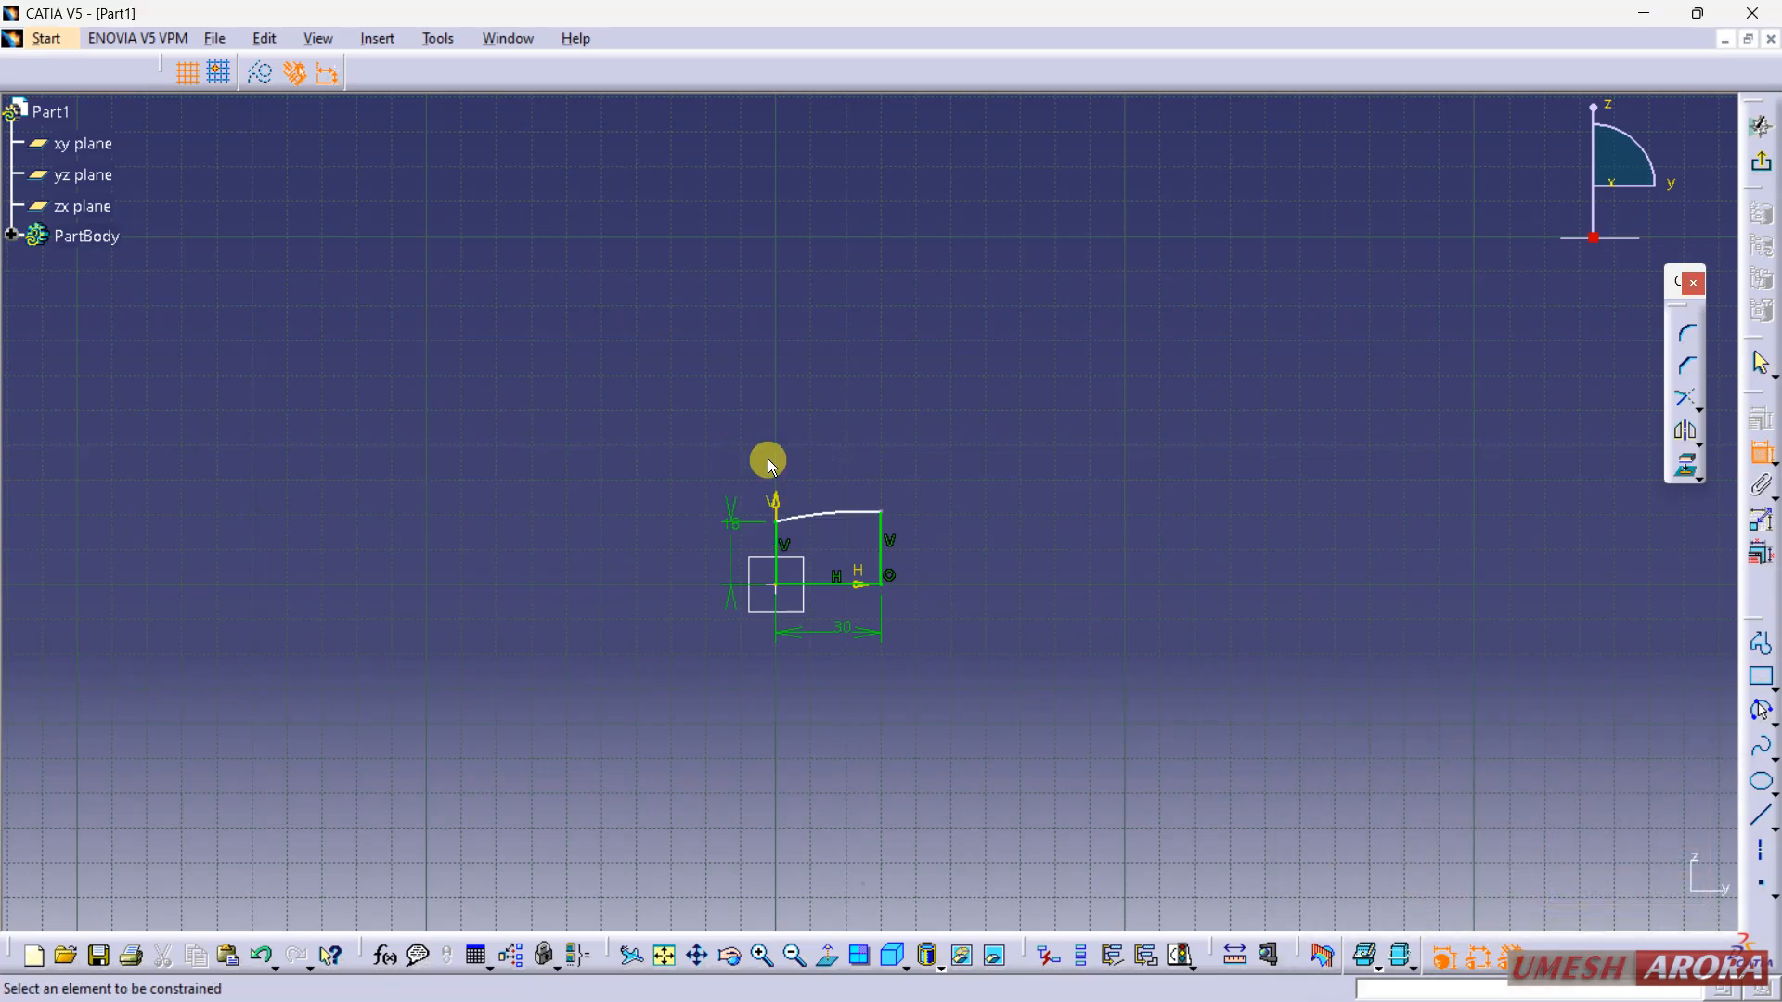
Step: Dimension the shorter vertical line at the far end of the base and set its length to 10 mm
{"action": "middle_click_drag", "start_coordinate": [879, 668], "coordinate": [884, 468]}
{"action": "left_click", "coordinate": [907, 557]}
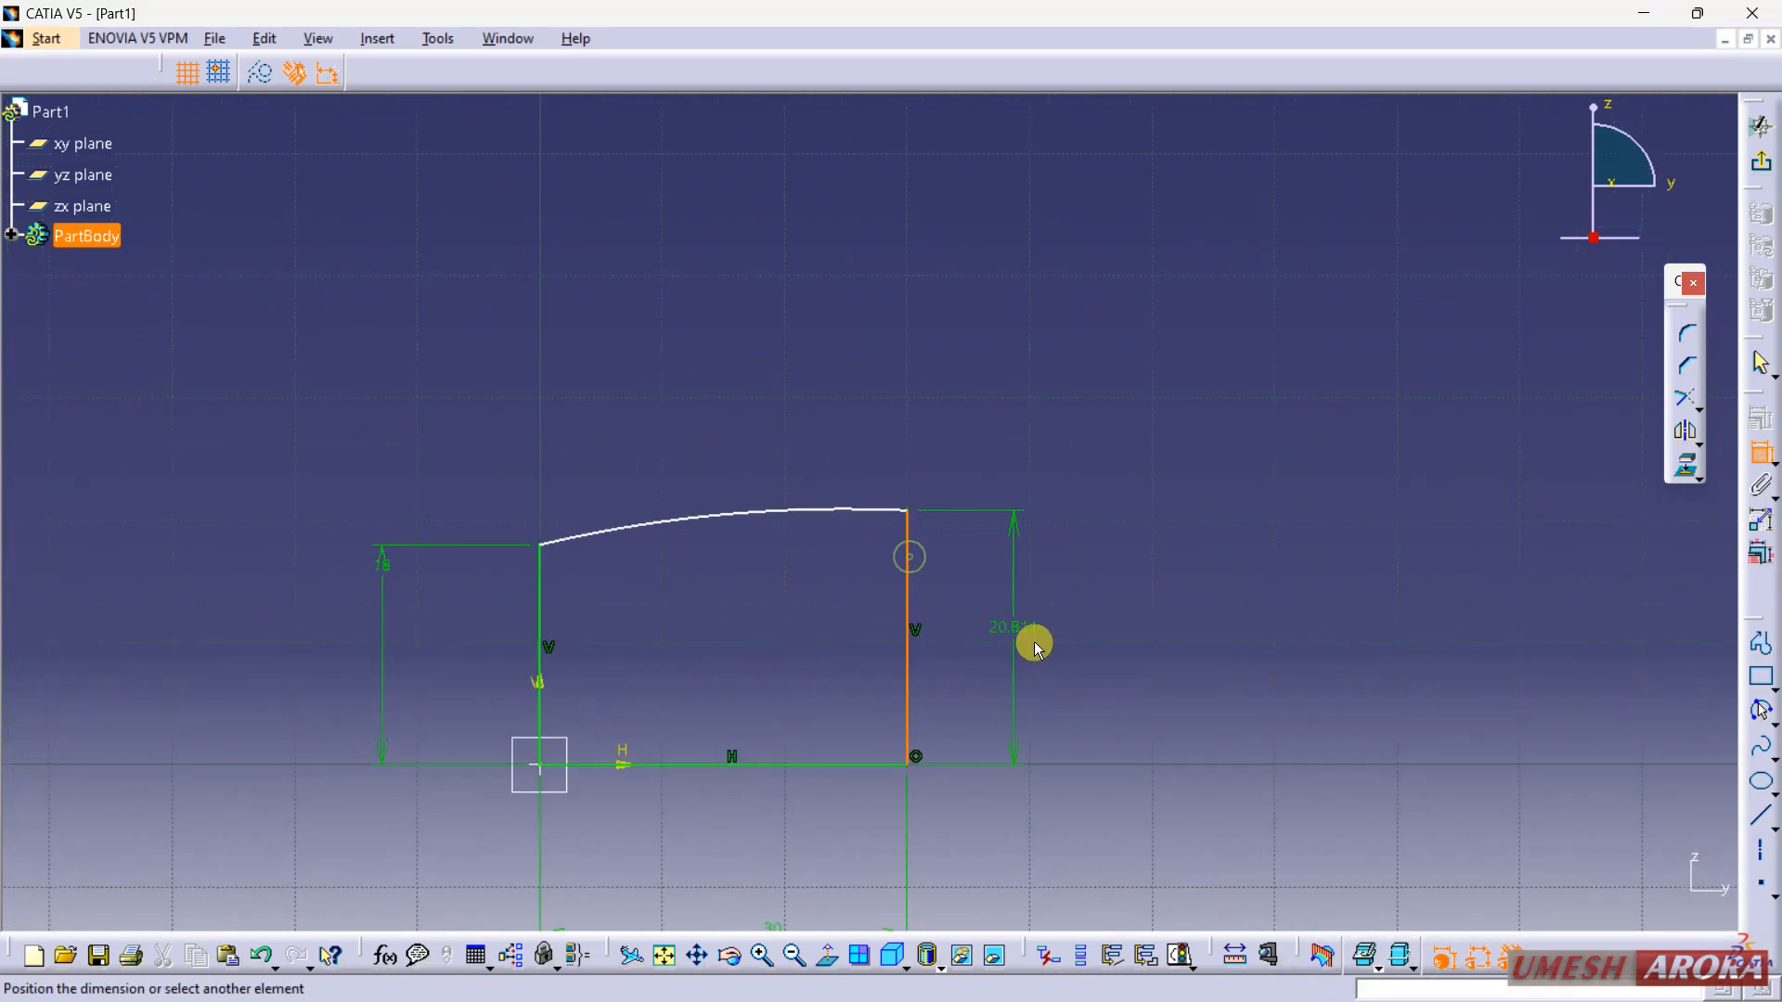
{"action": "left_click", "coordinate": [1061, 662]}
{"action": "double_click", "coordinate": [1075, 650]}
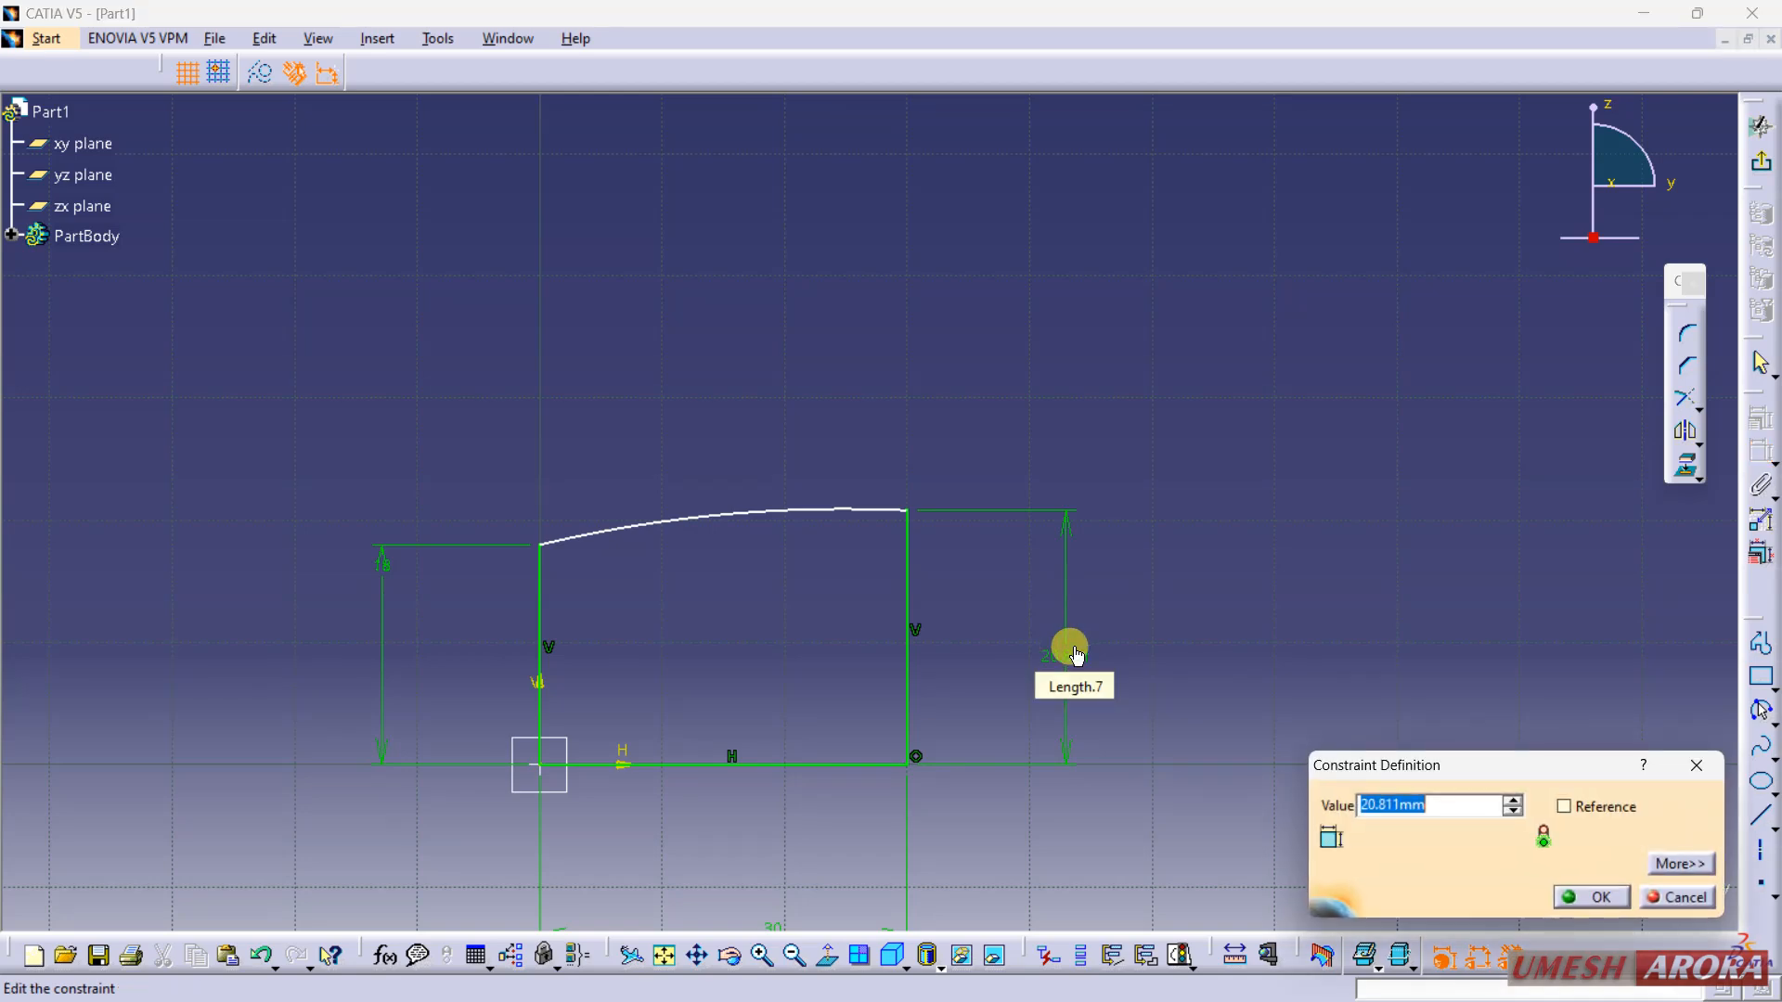
{"action": "key", "text": "Return"}
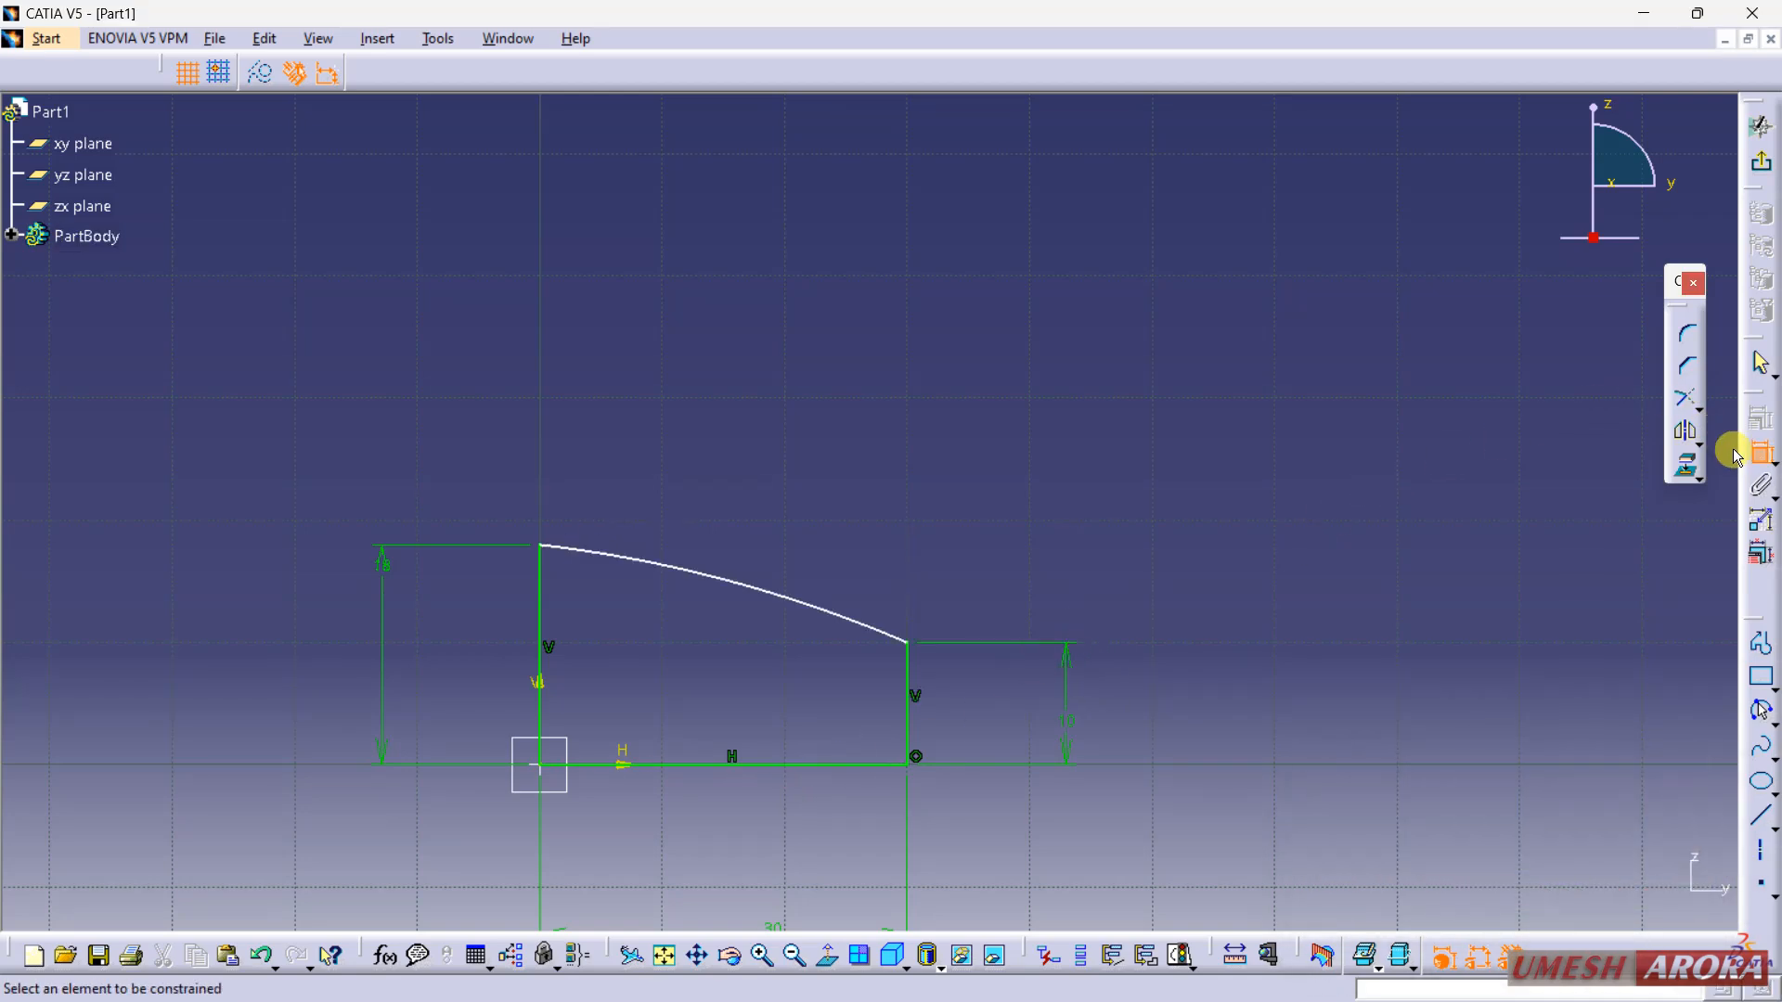
{"action": "left_click", "coordinate": [1759, 453]}
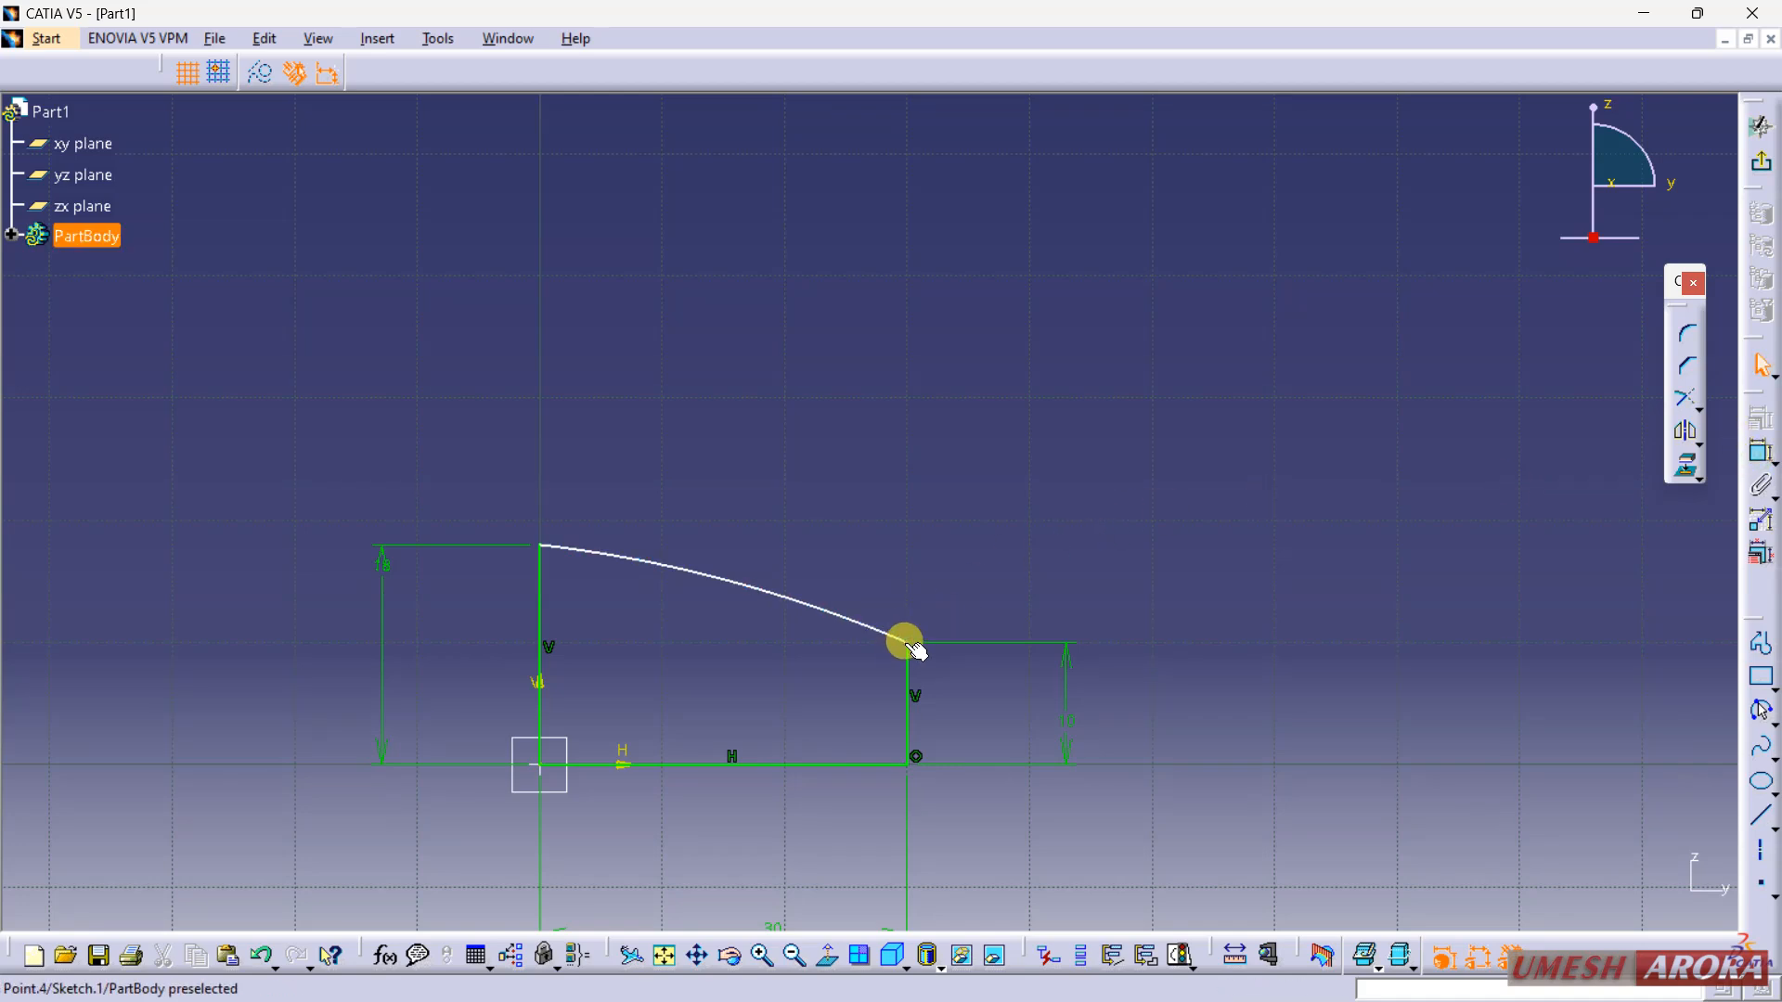
Step: Examine the profile's arc and its end points, viewing the sketch both at an angle and straight on
{"action": "left_click", "coordinate": [601, 554]}
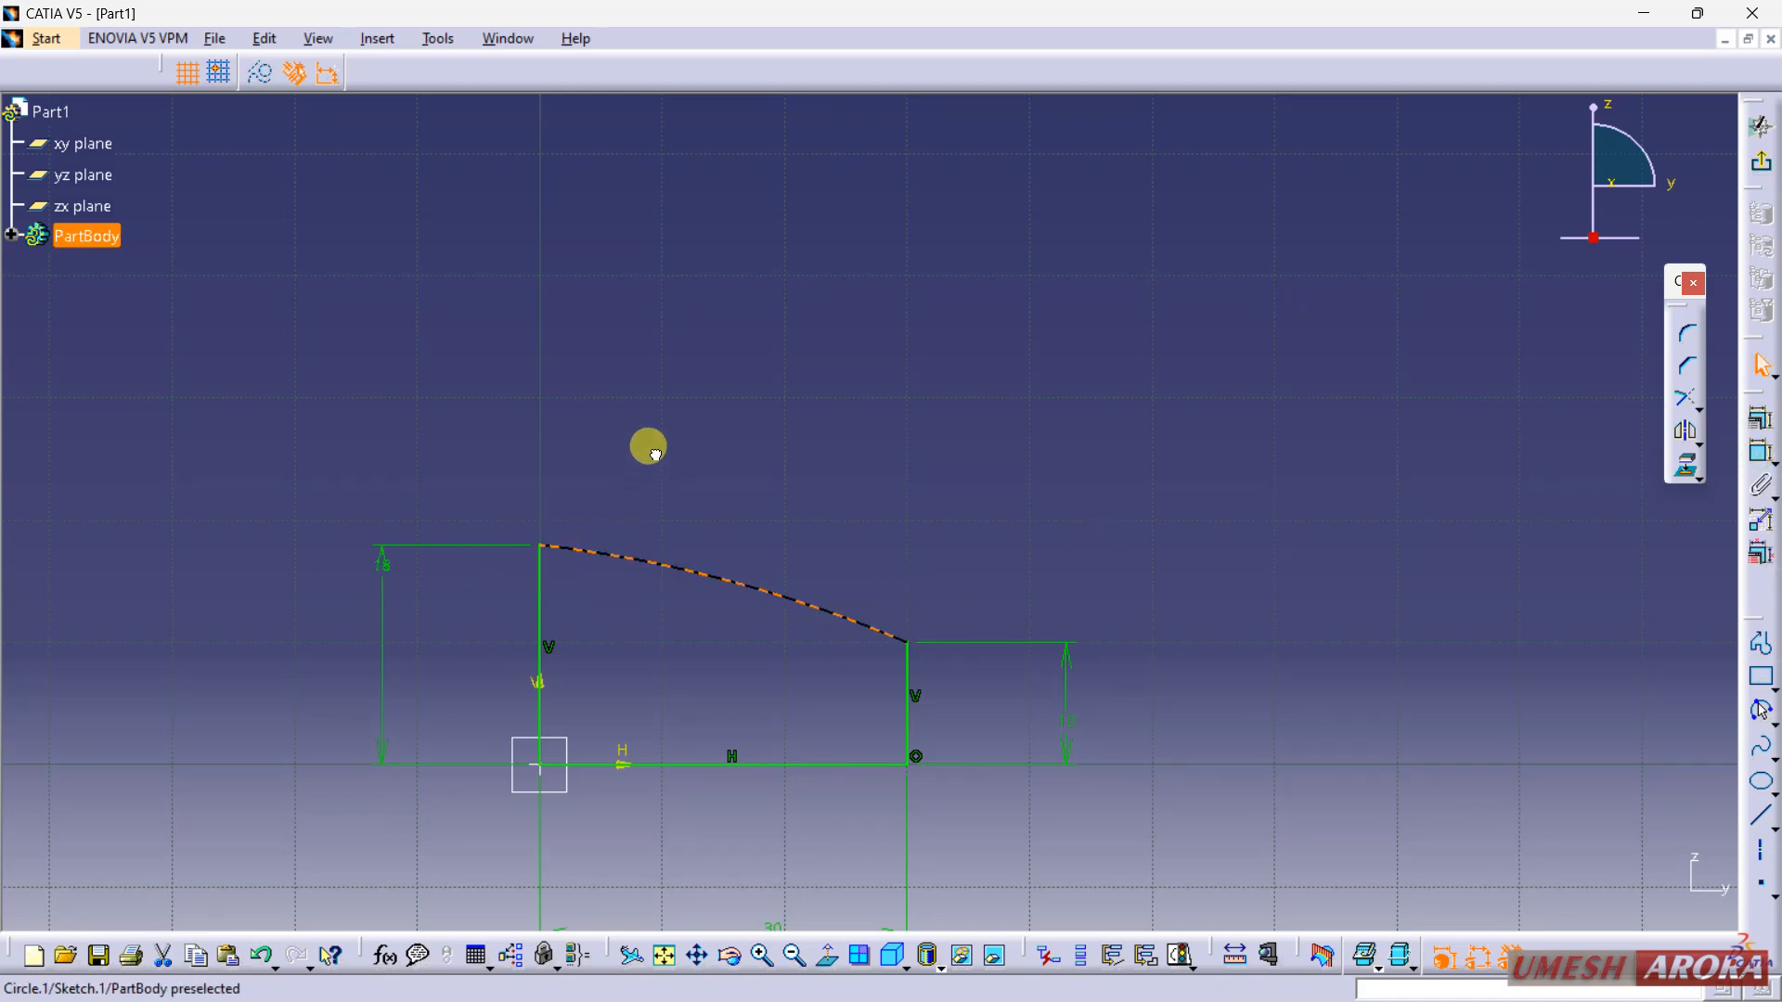
{"action": "mouse_move", "coordinate": [961, 633]}
{"action": "middle_mouse_down"}
{"action": "mouse_move", "coordinate": [939, 330]}
{"action": "mouse_move", "coordinate": [1176, 754]}
{"action": "middle_mouse_up"}
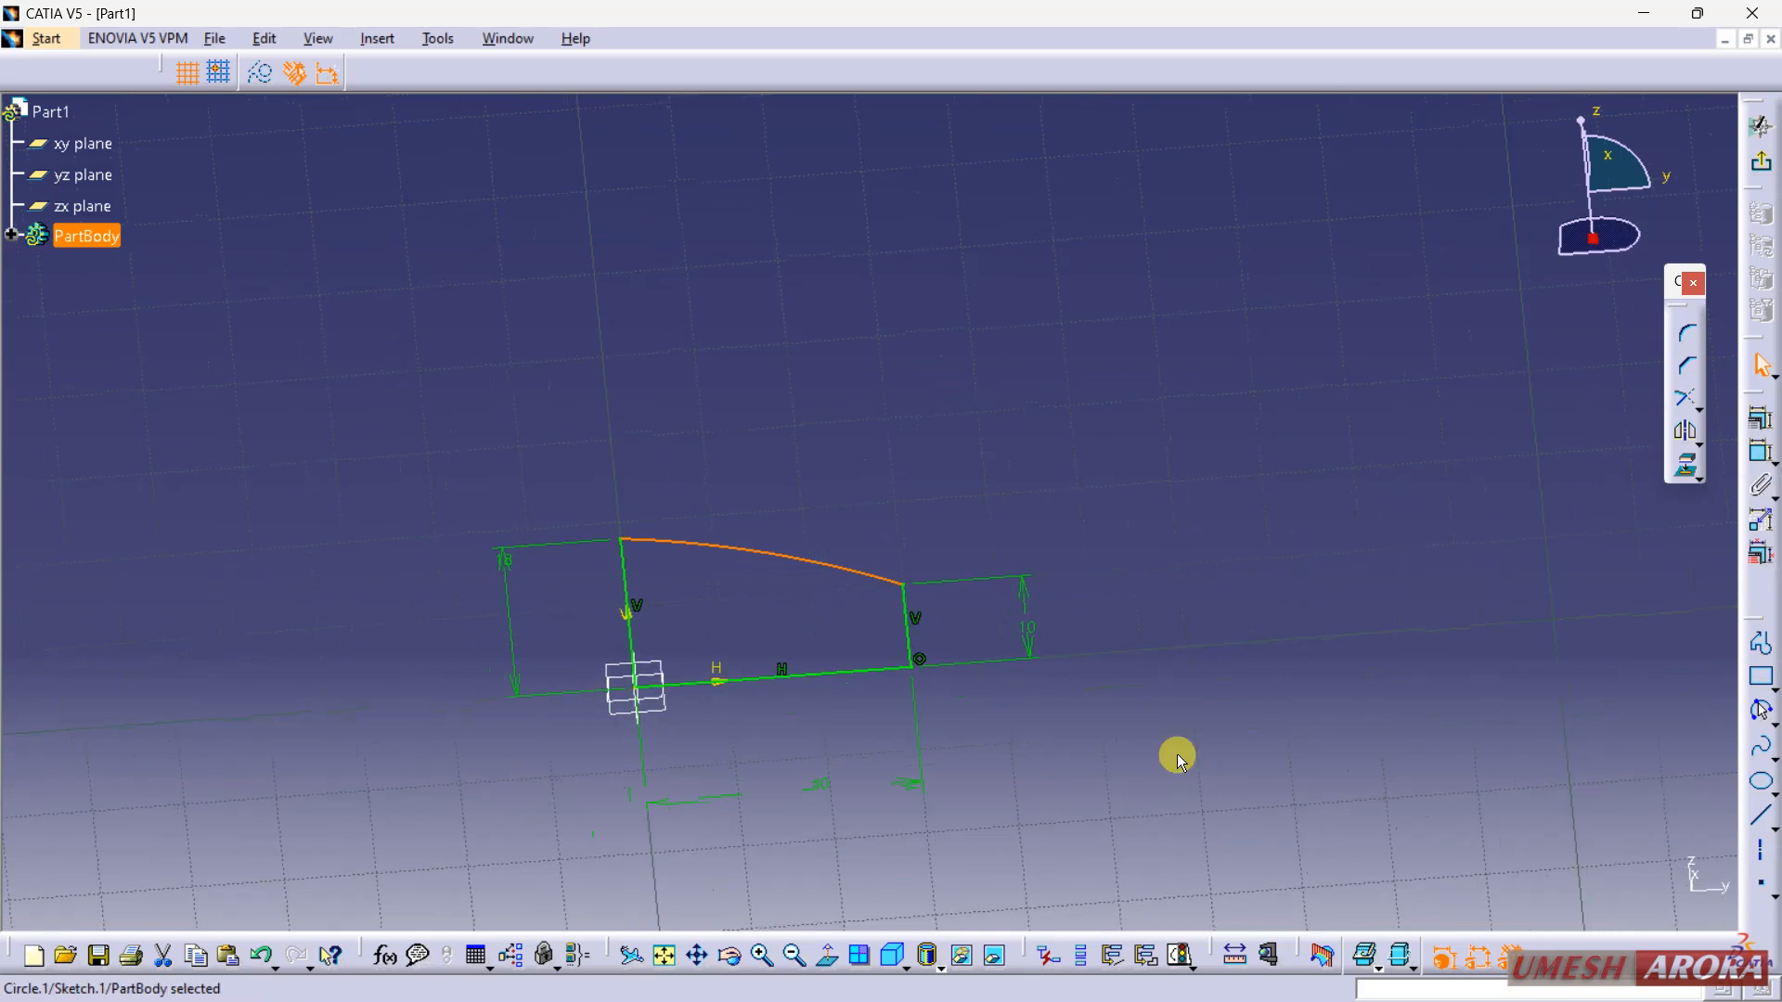
{"action": "left_click", "coordinate": [859, 956]}
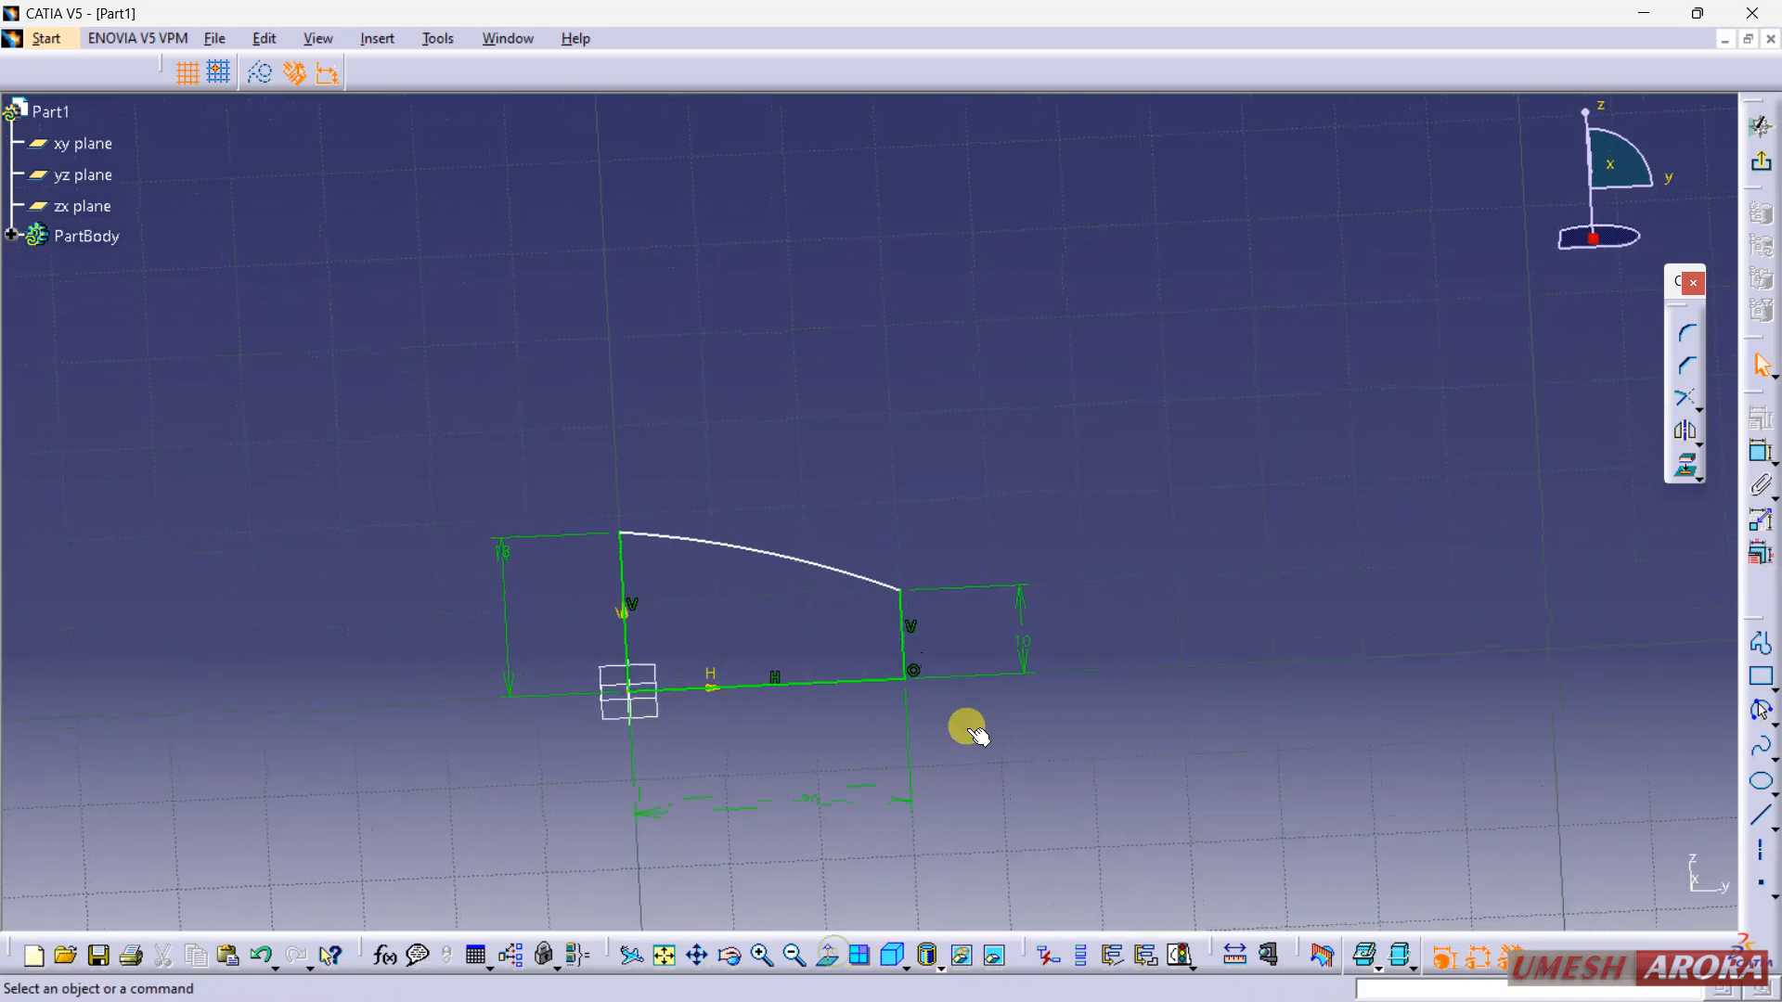
{"action": "left_click", "coordinate": [619, 522]}
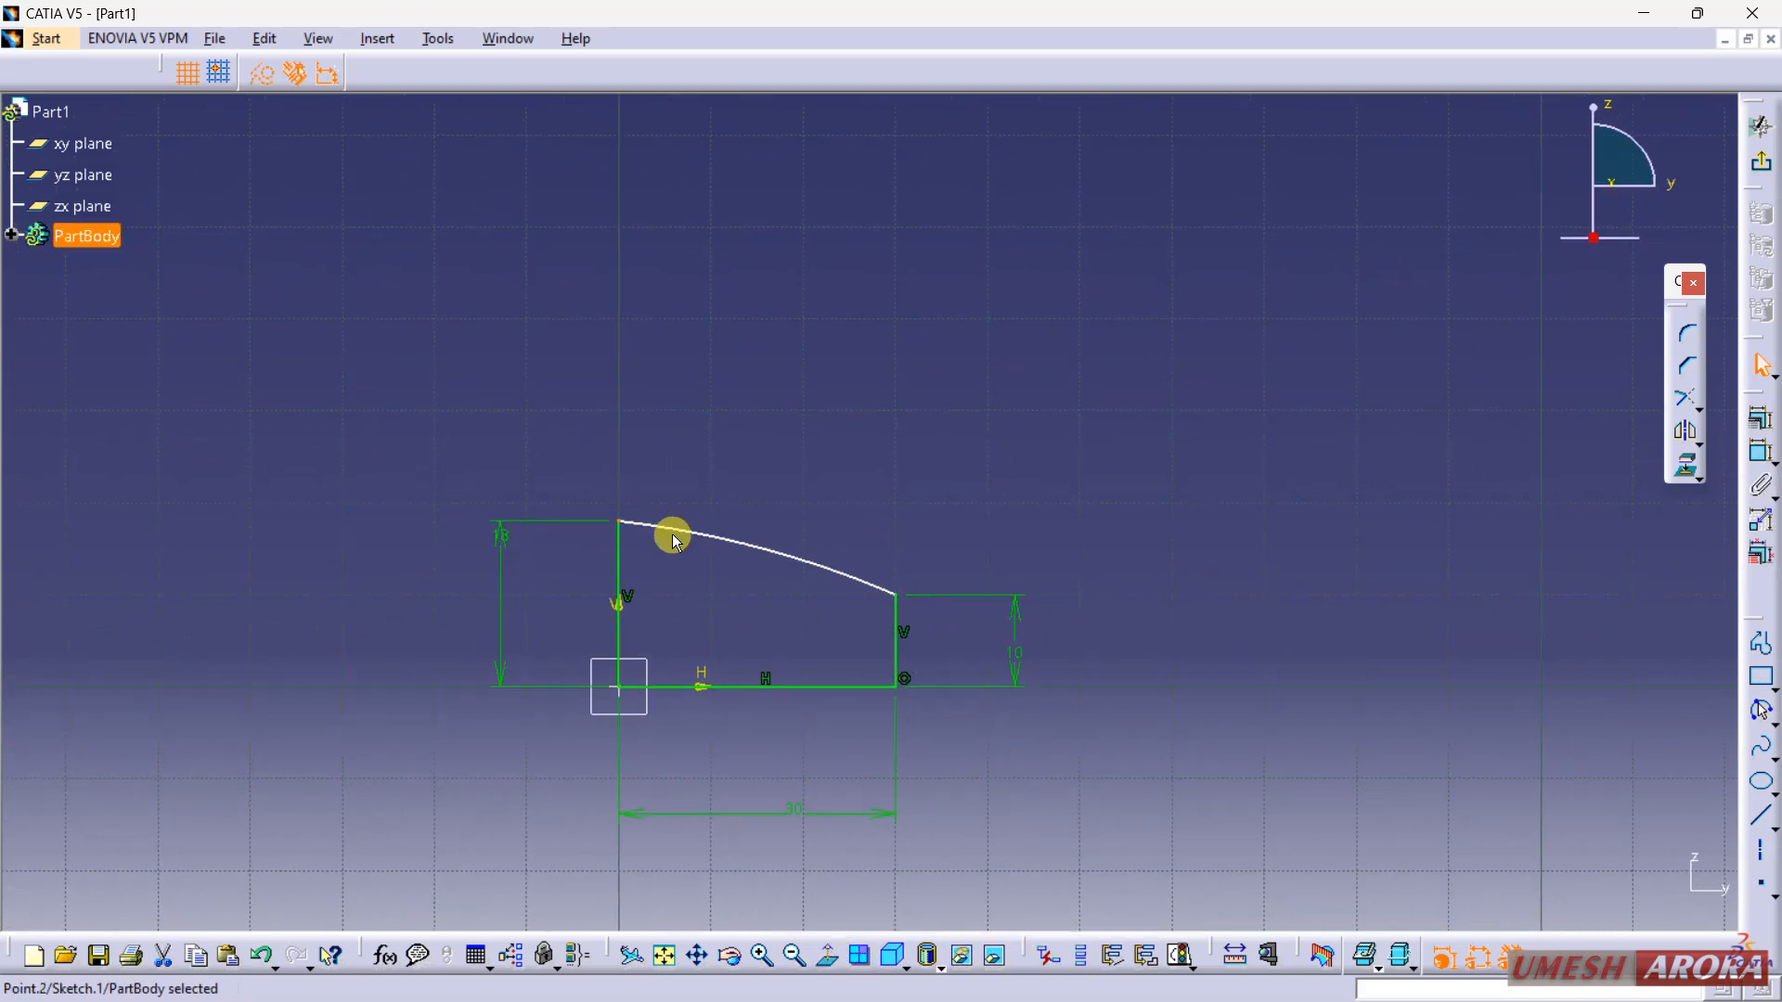
{"action": "left_click", "coordinate": [702, 453]}
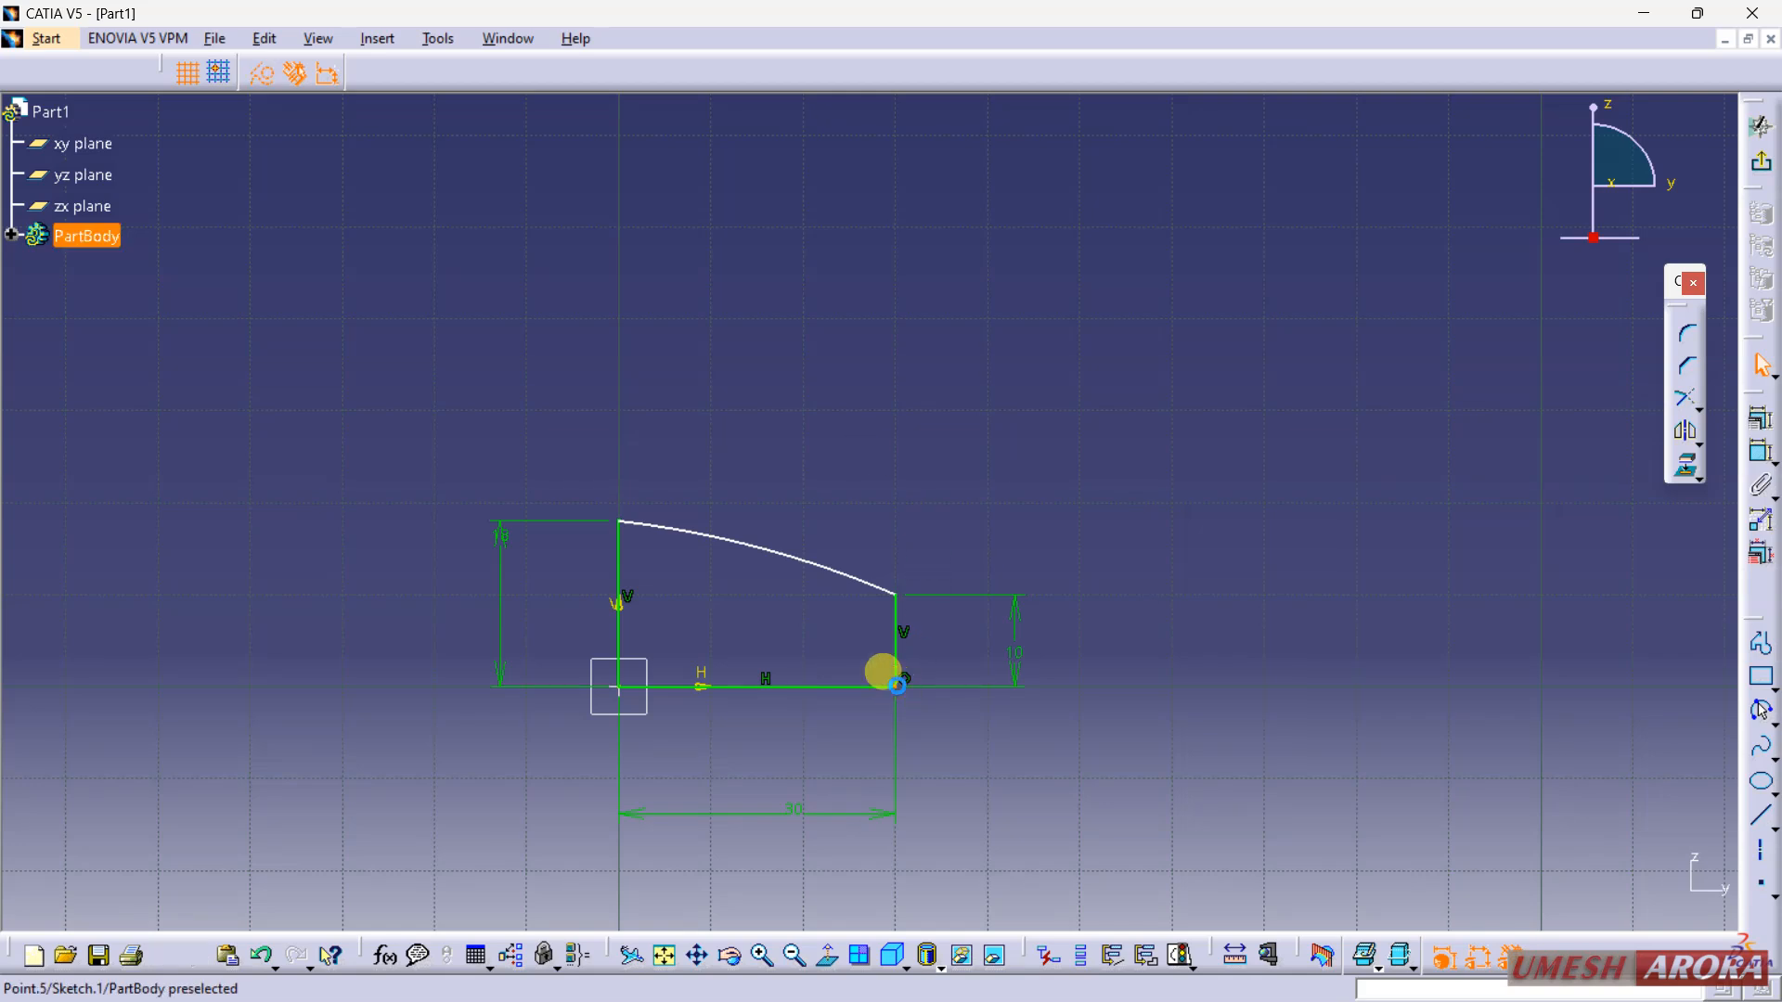
{"action": "left_click", "coordinate": [896, 686]}
{"action": "left_click", "coordinate": [896, 593]}
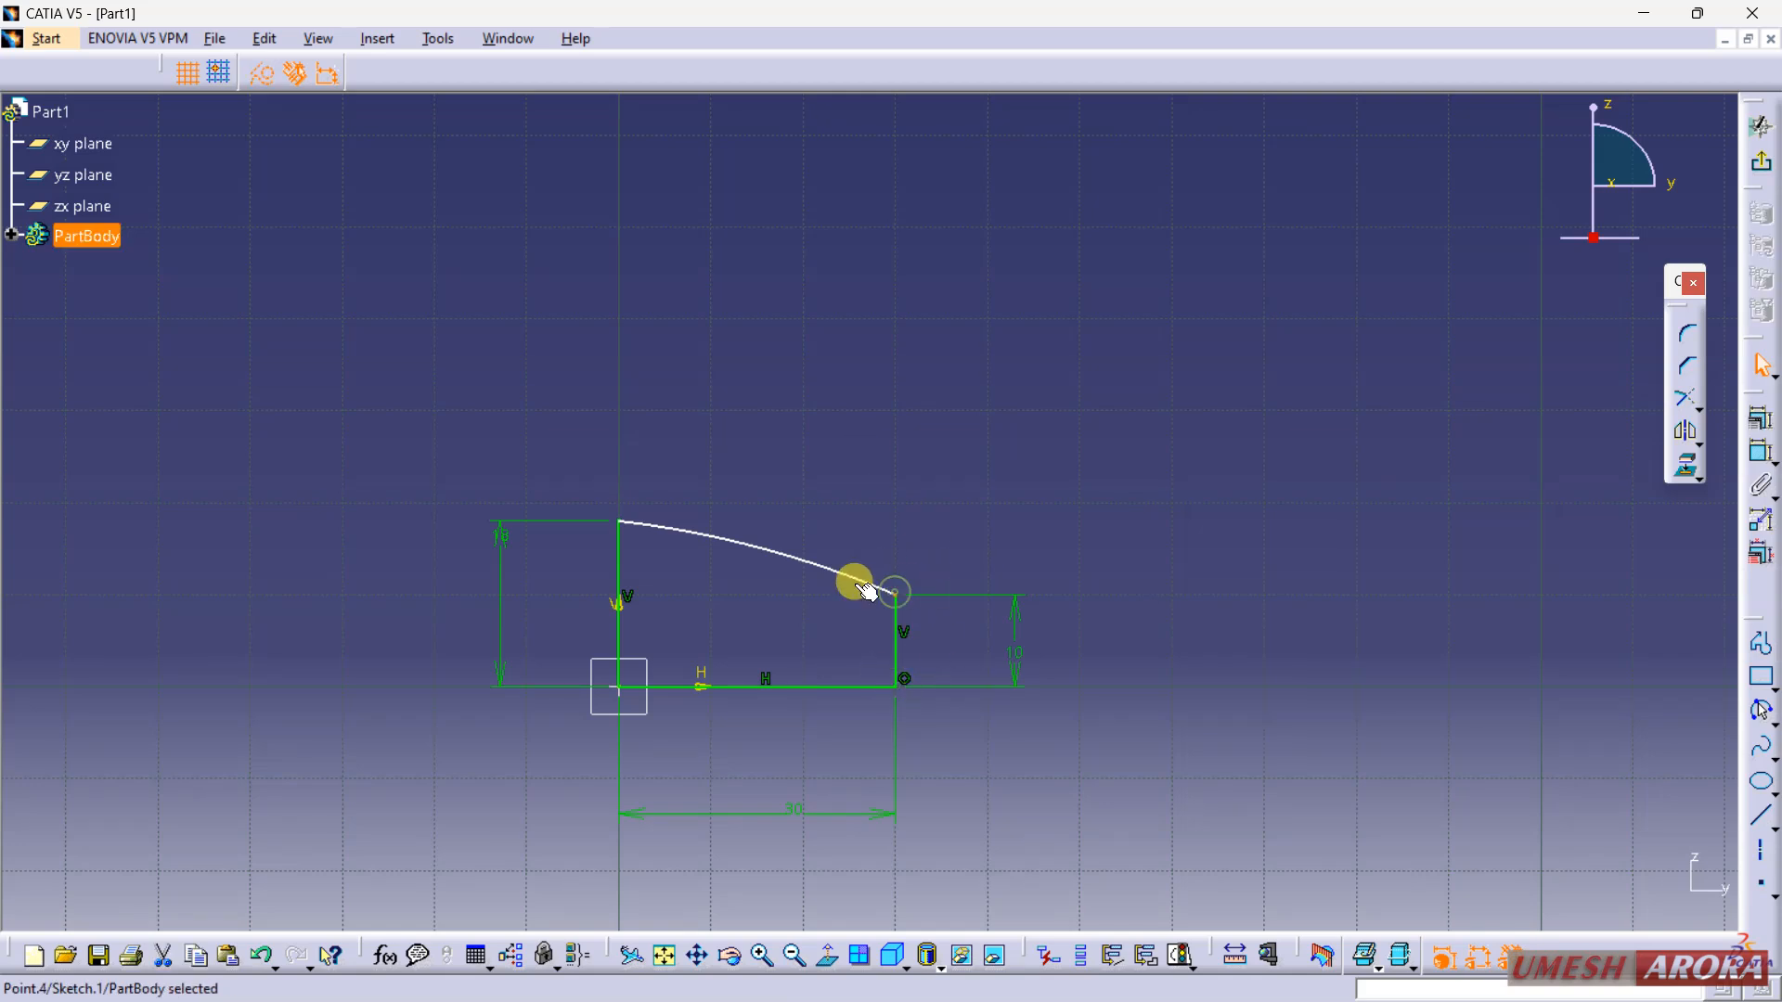
{"action": "left_click", "coordinate": [815, 564]}
{"action": "mouse_move", "coordinate": [817, 515]}
{"action": "middle_mouse_down"}
{"action": "mouse_move", "coordinate": [815, 553]}
{"action": "mouse_move", "coordinate": [827, 381]}
{"action": "middle_mouse_up"}
{"action": "mouse_move", "coordinate": [787, 554]}
{"action": "middle_mouse_down"}
{"action": "mouse_move", "coordinate": [763, 569]}
{"action": "mouse_move", "coordinate": [775, 347]}
{"action": "mouse_move", "coordinate": [790, 588]}
{"action": "middle_mouse_up"}
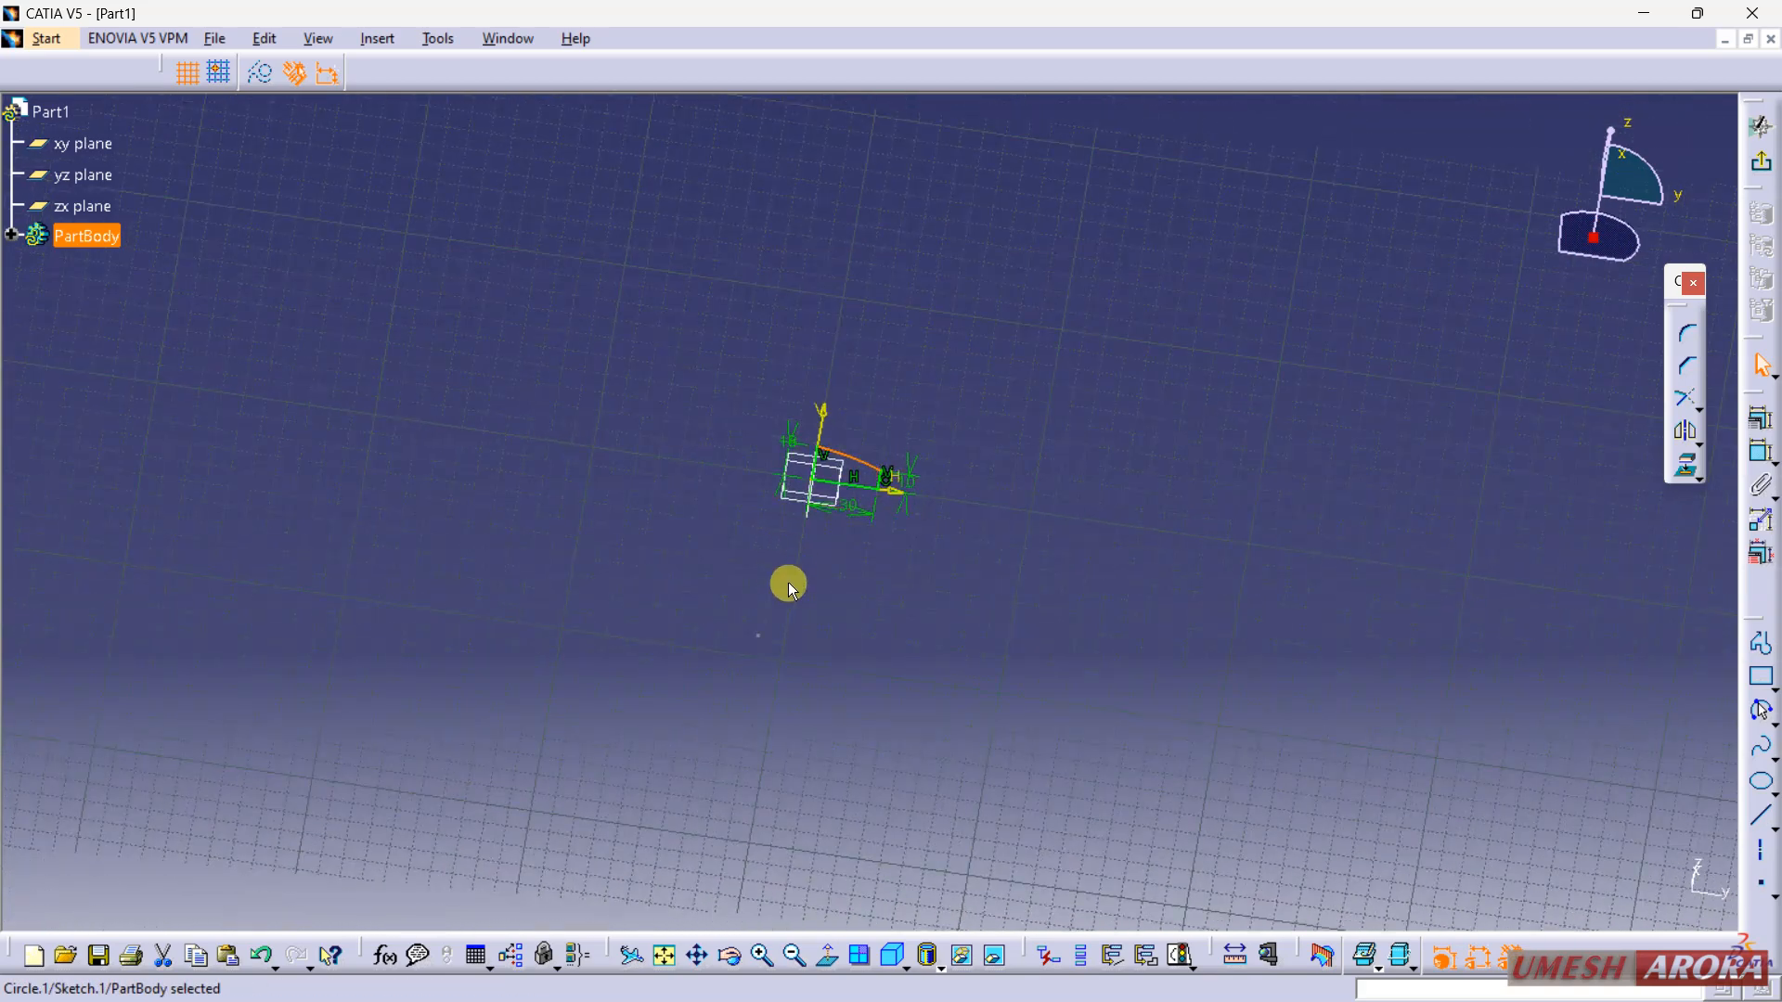
Step: Try moving the arc's centre point to test how freely the arc's curvature can still change
{"action": "left_click", "coordinate": [756, 639]}
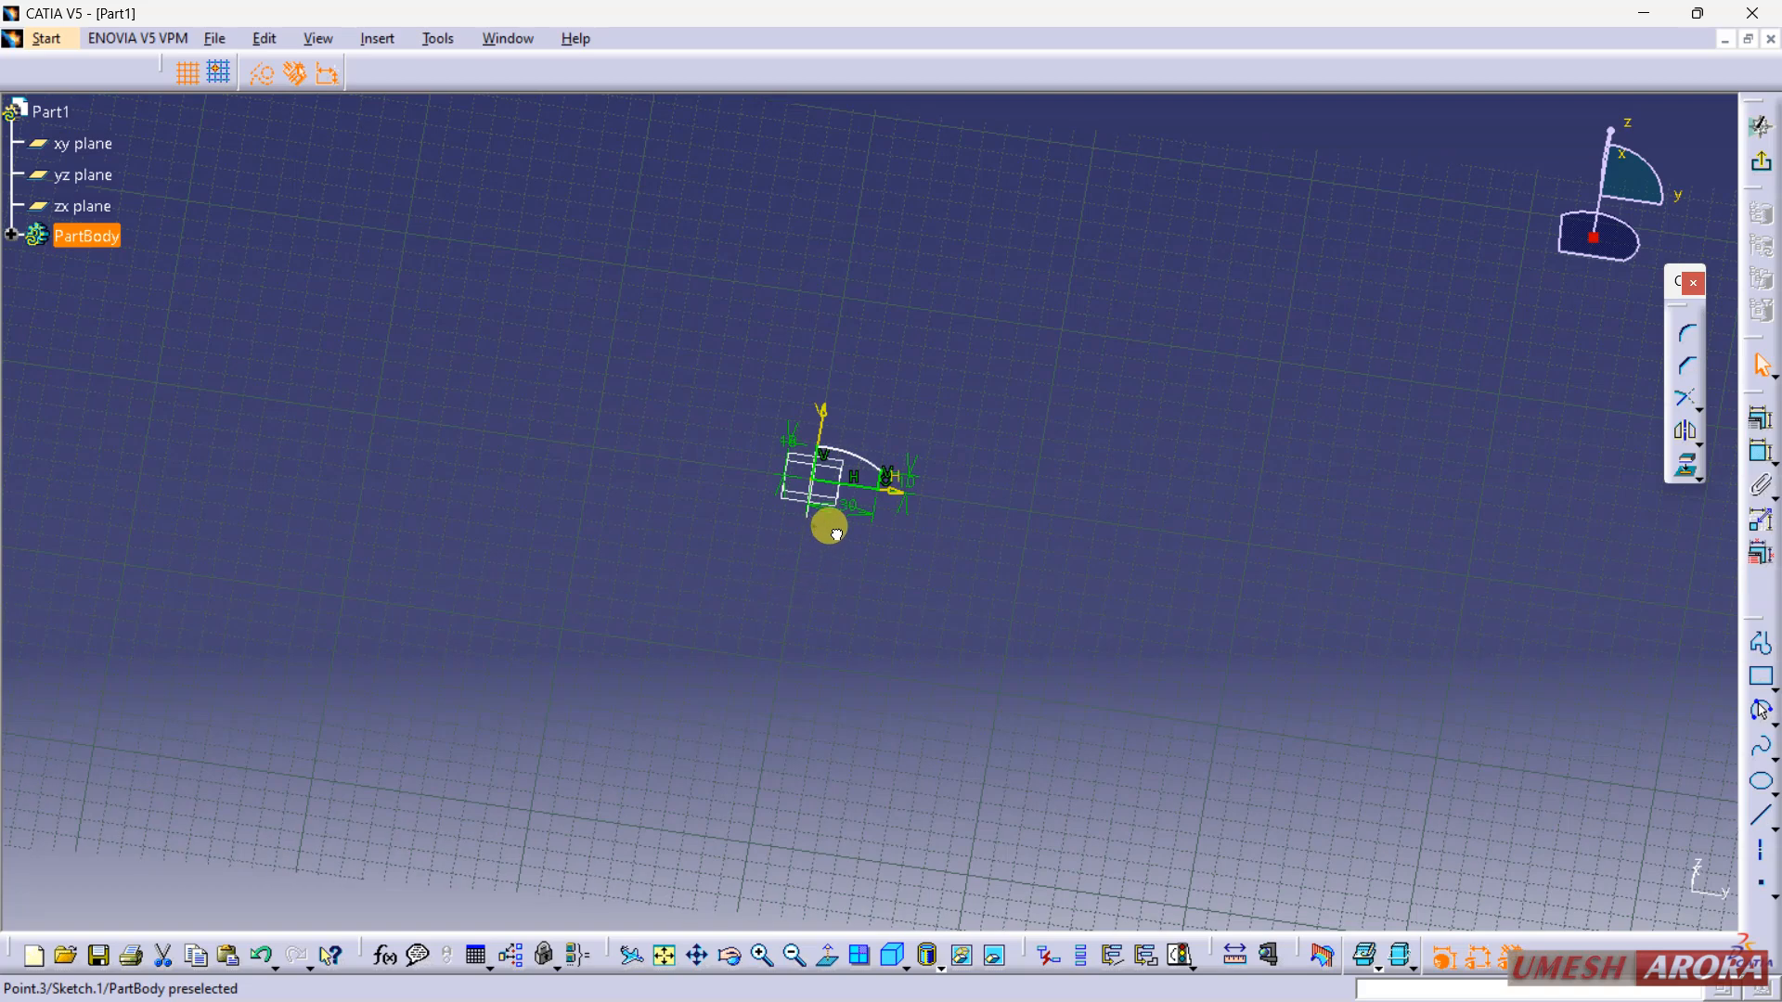
{"action": "left_click", "coordinate": [854, 592]}
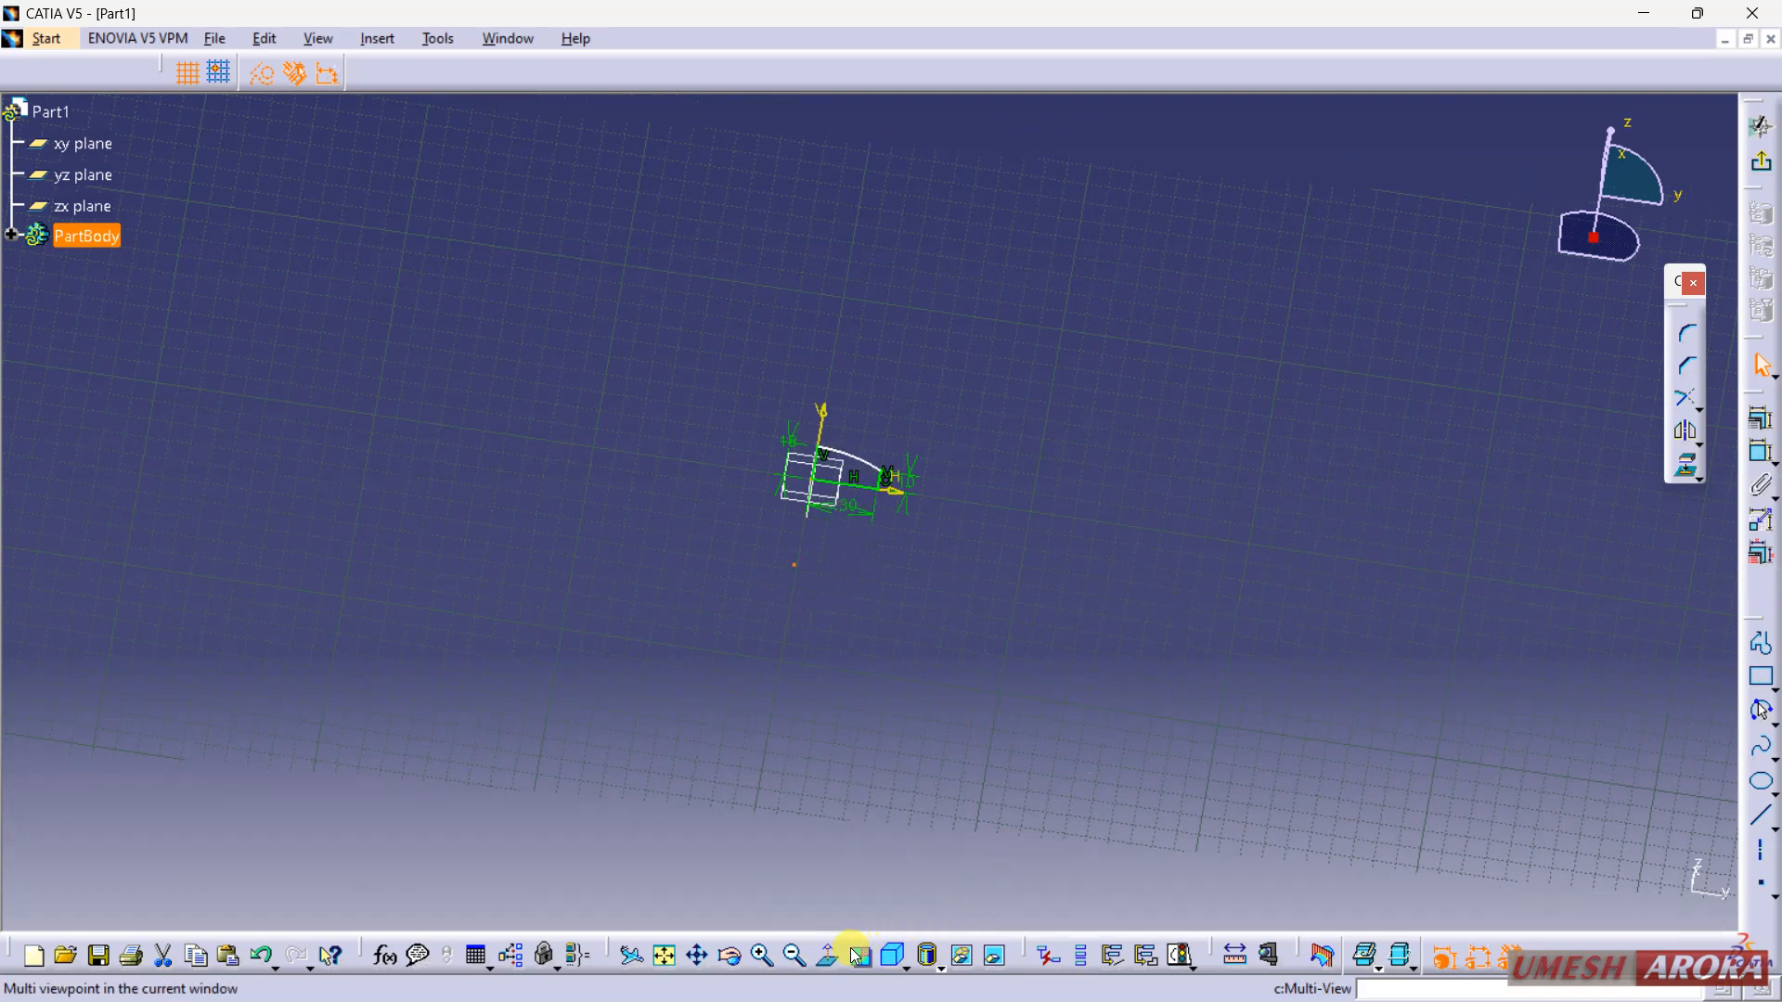
{"action": "left_click", "coordinate": [893, 955]}
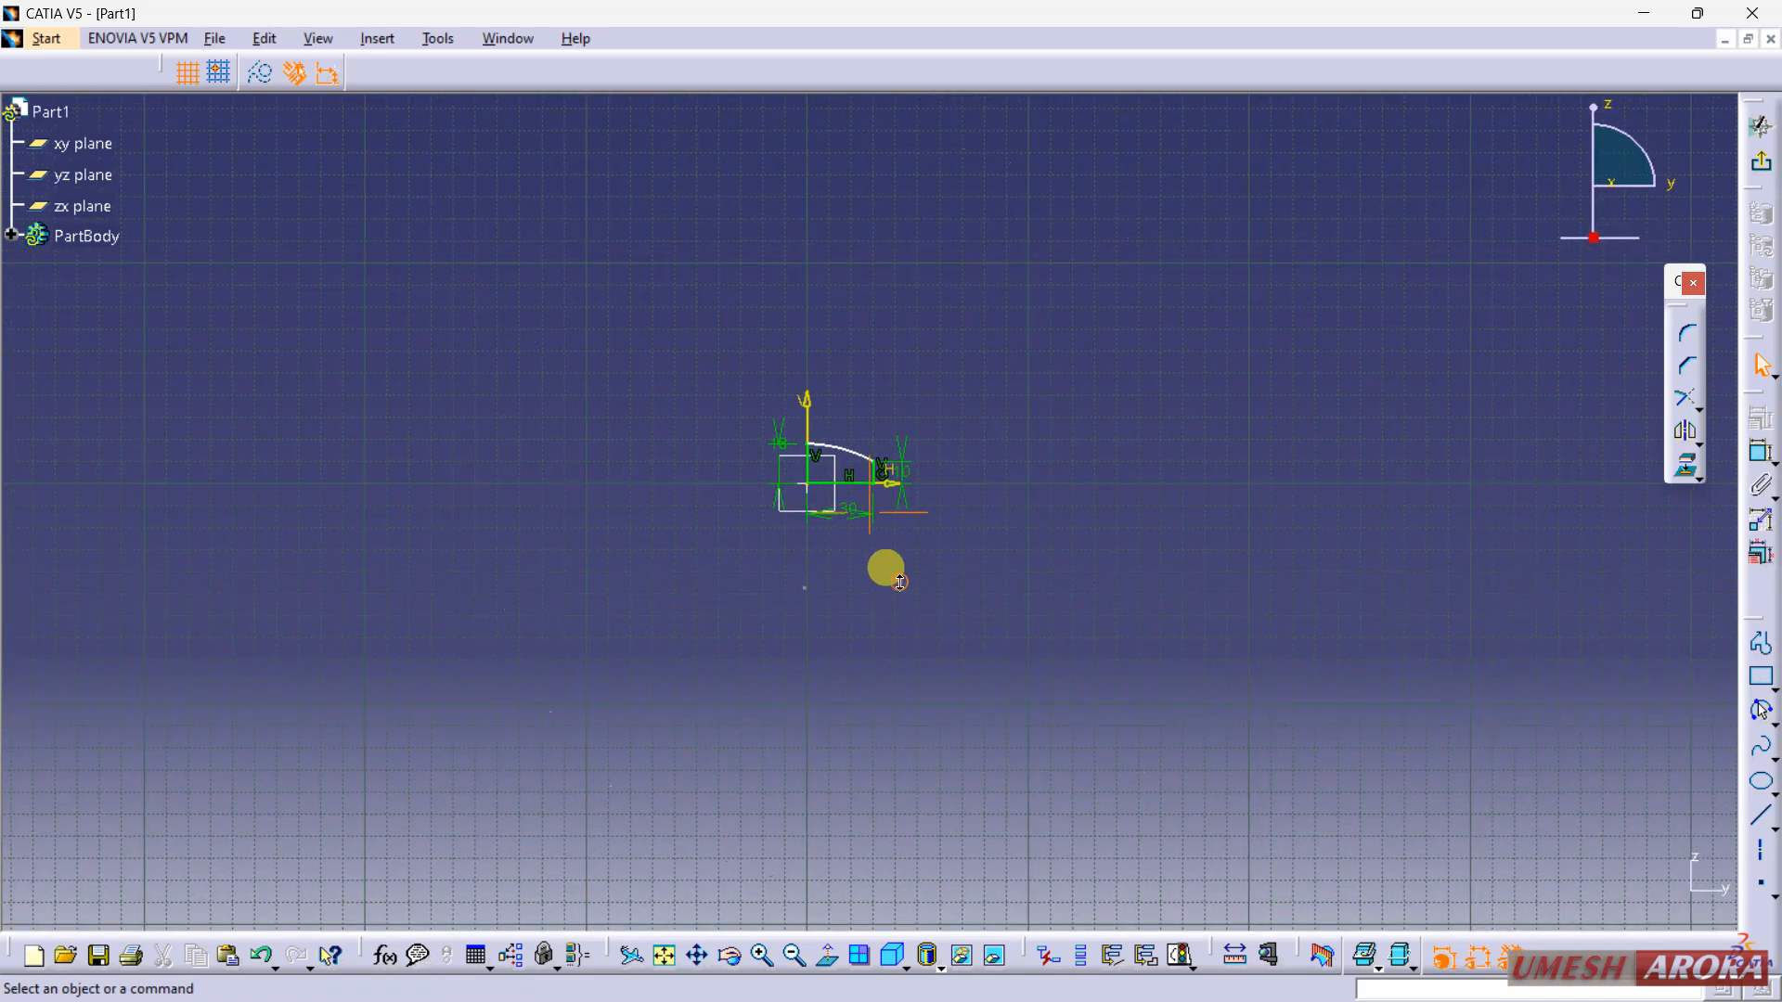
Step: Draw a horizontal axis line outward from the arc's upper end point, away from the profile
{"action": "middle_click_drag", "start_coordinate": [888, 565], "coordinate": [843, 350]}
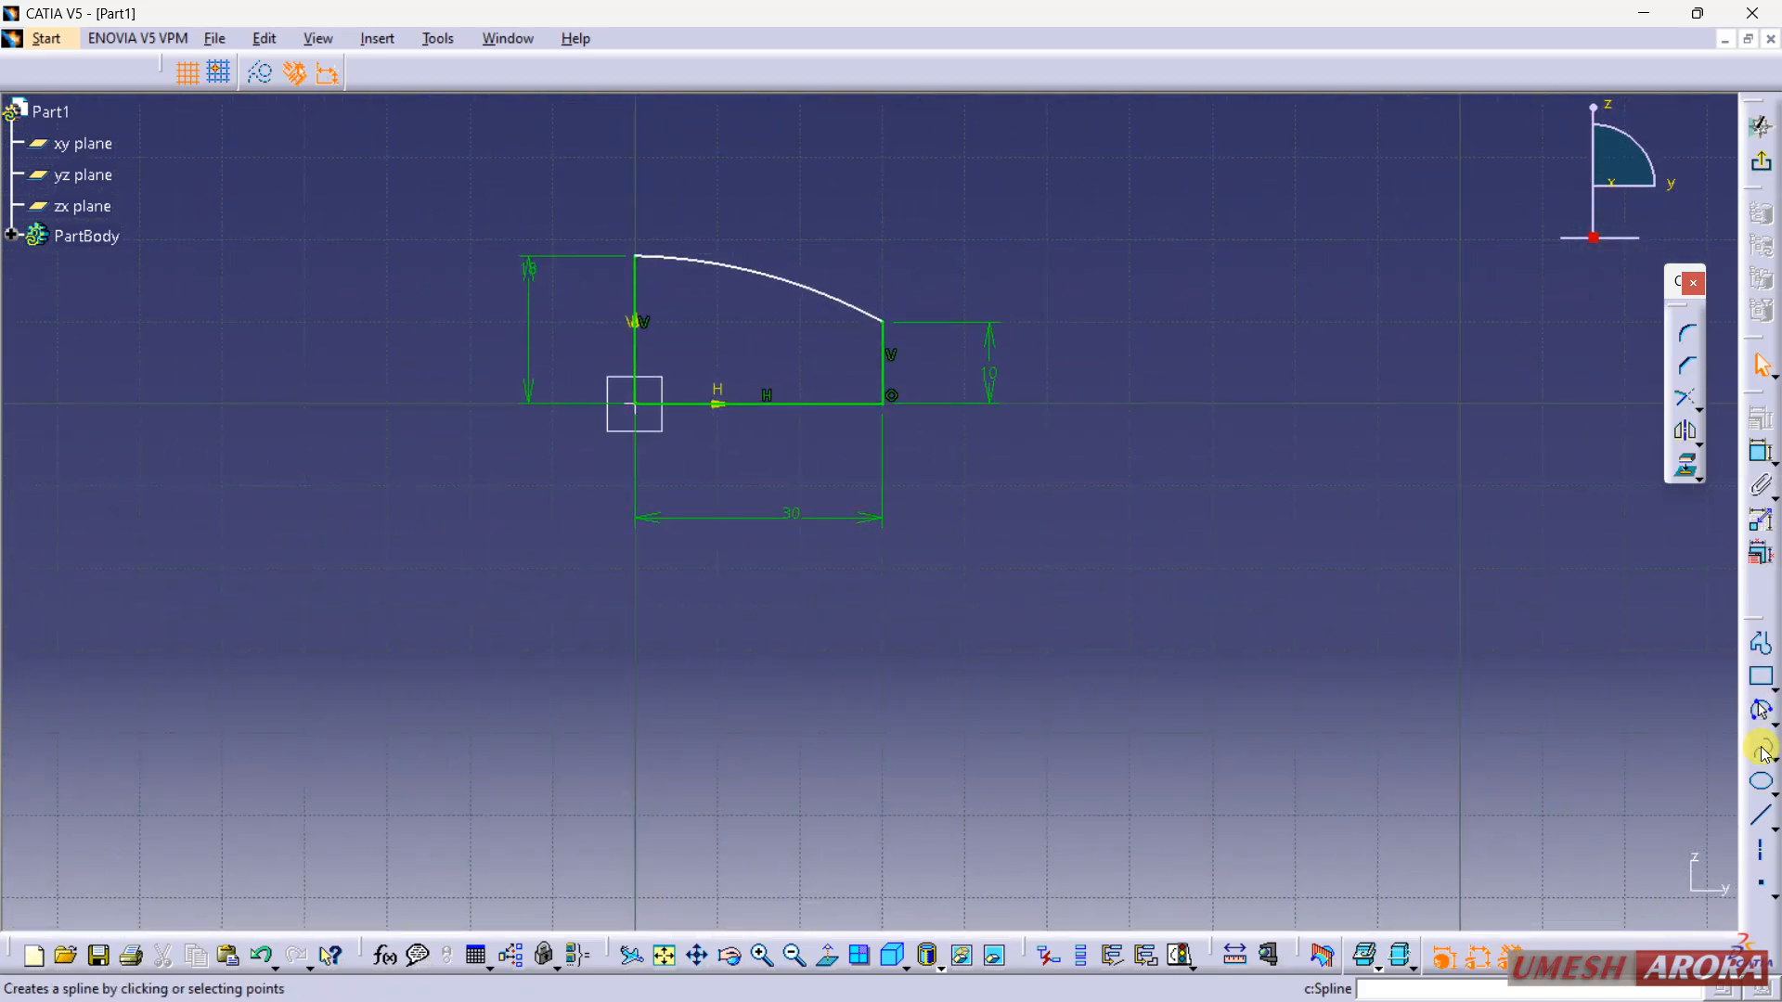
{"action": "left_click", "coordinate": [1760, 817]}
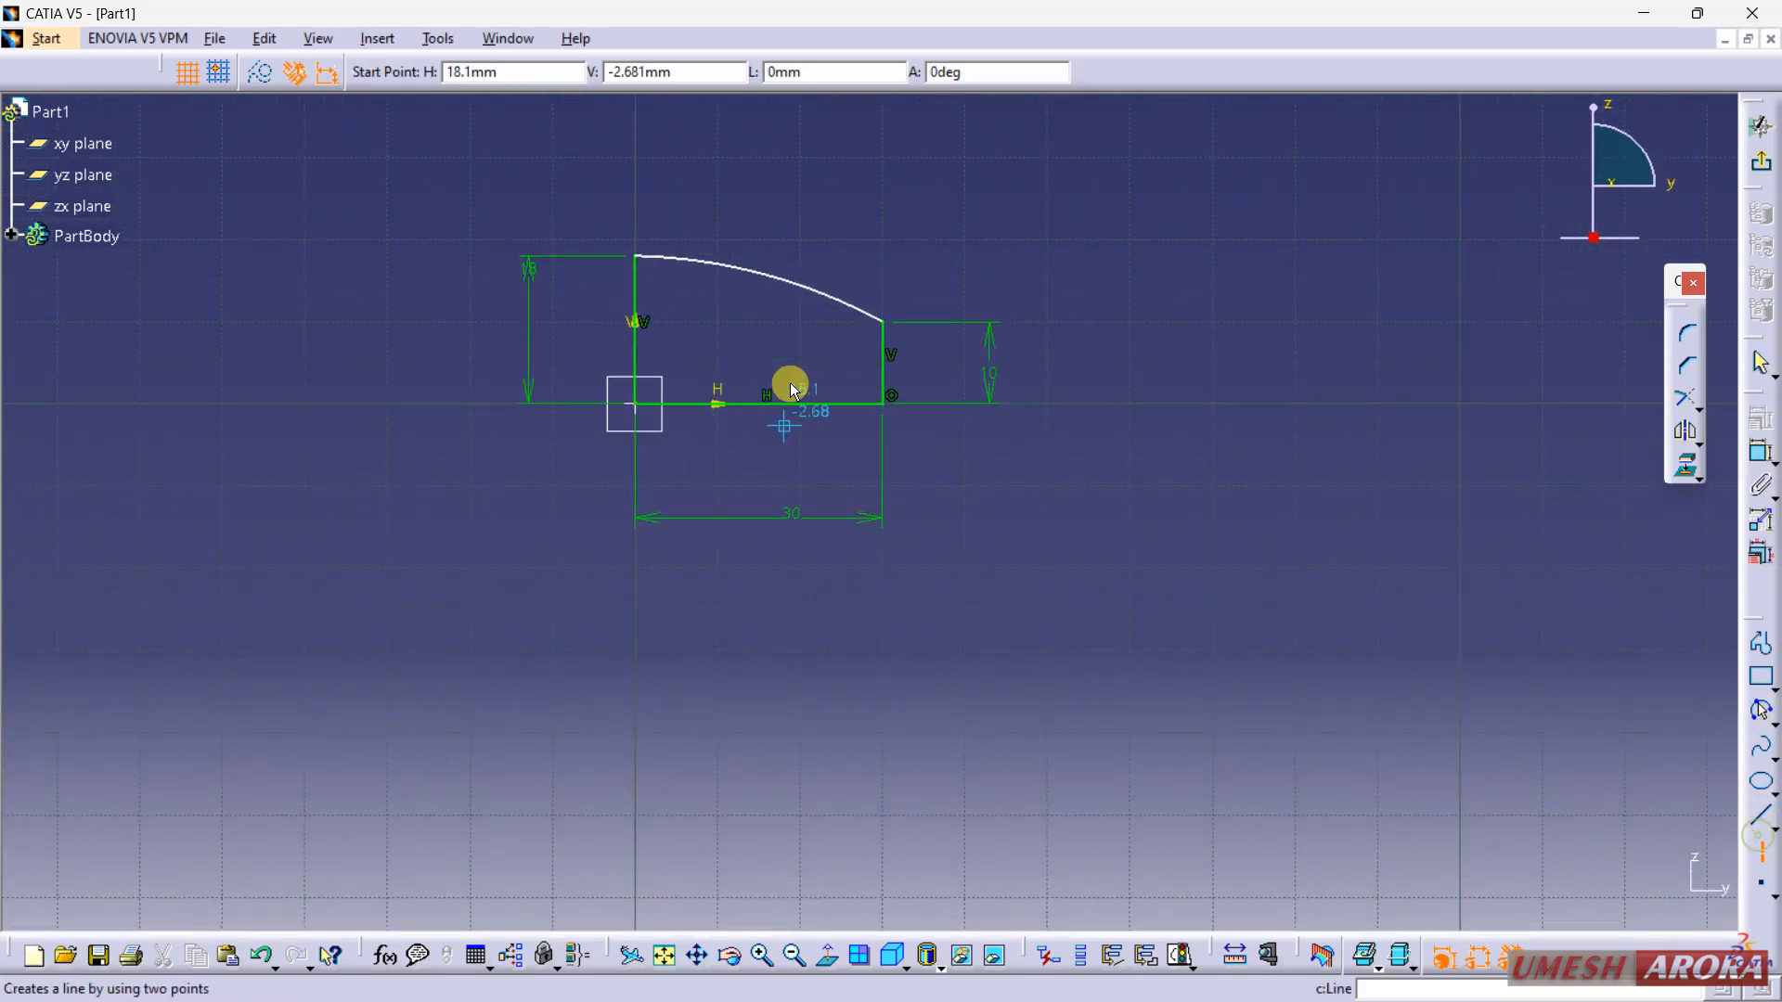
{"action": "left_click", "coordinate": [636, 254]}
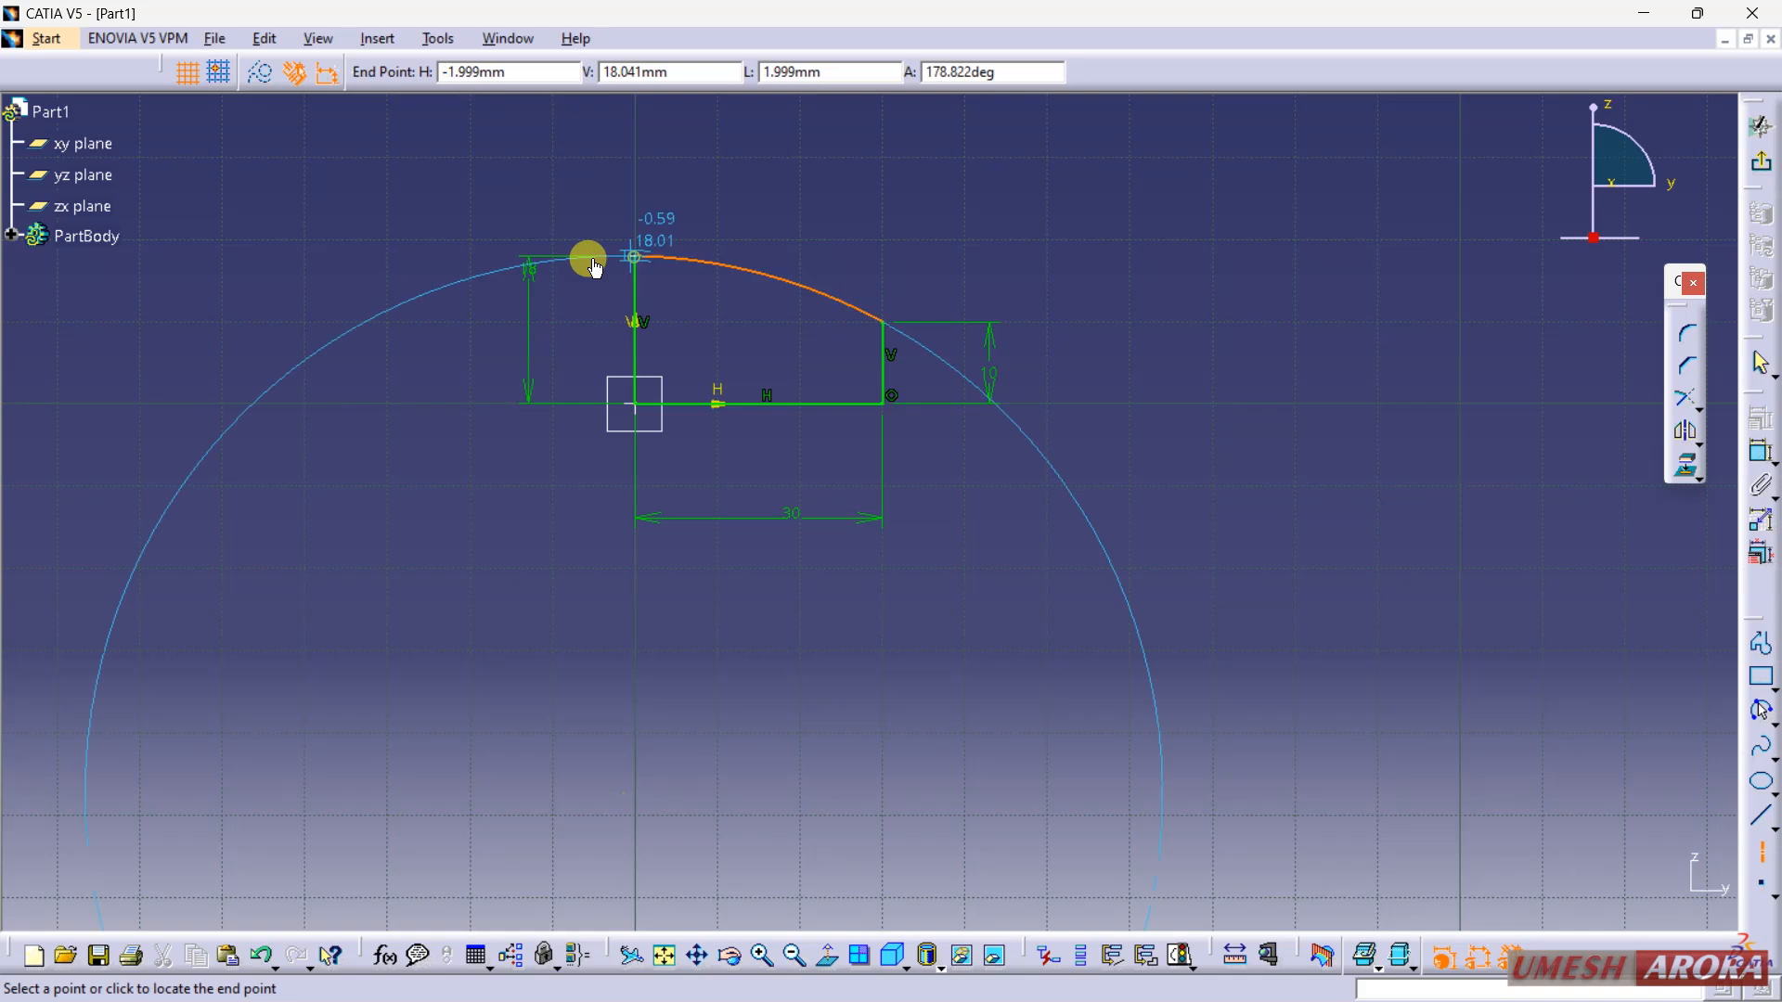
{"action": "left_click", "coordinate": [444, 258]}
{"action": "right_click", "coordinate": [461, 263]}
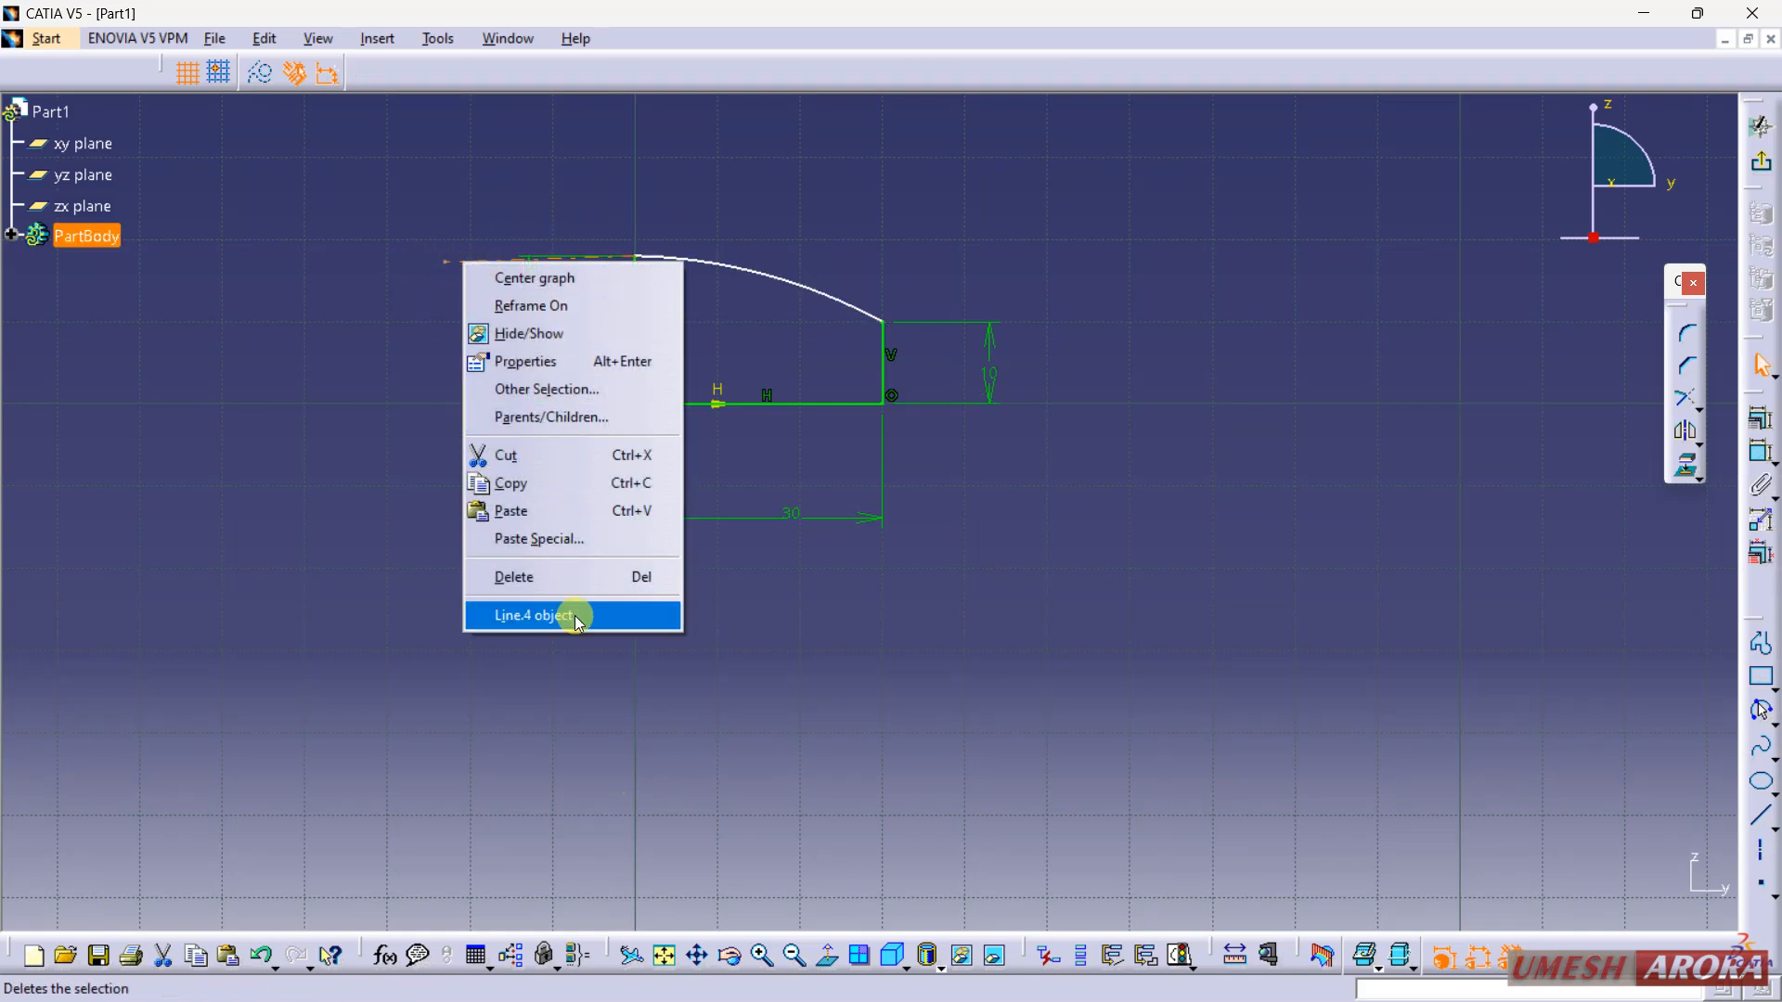
{"action": "mouse_move", "coordinate": [621, 615]}
{"action": "left_click", "coordinate": [767, 678]}
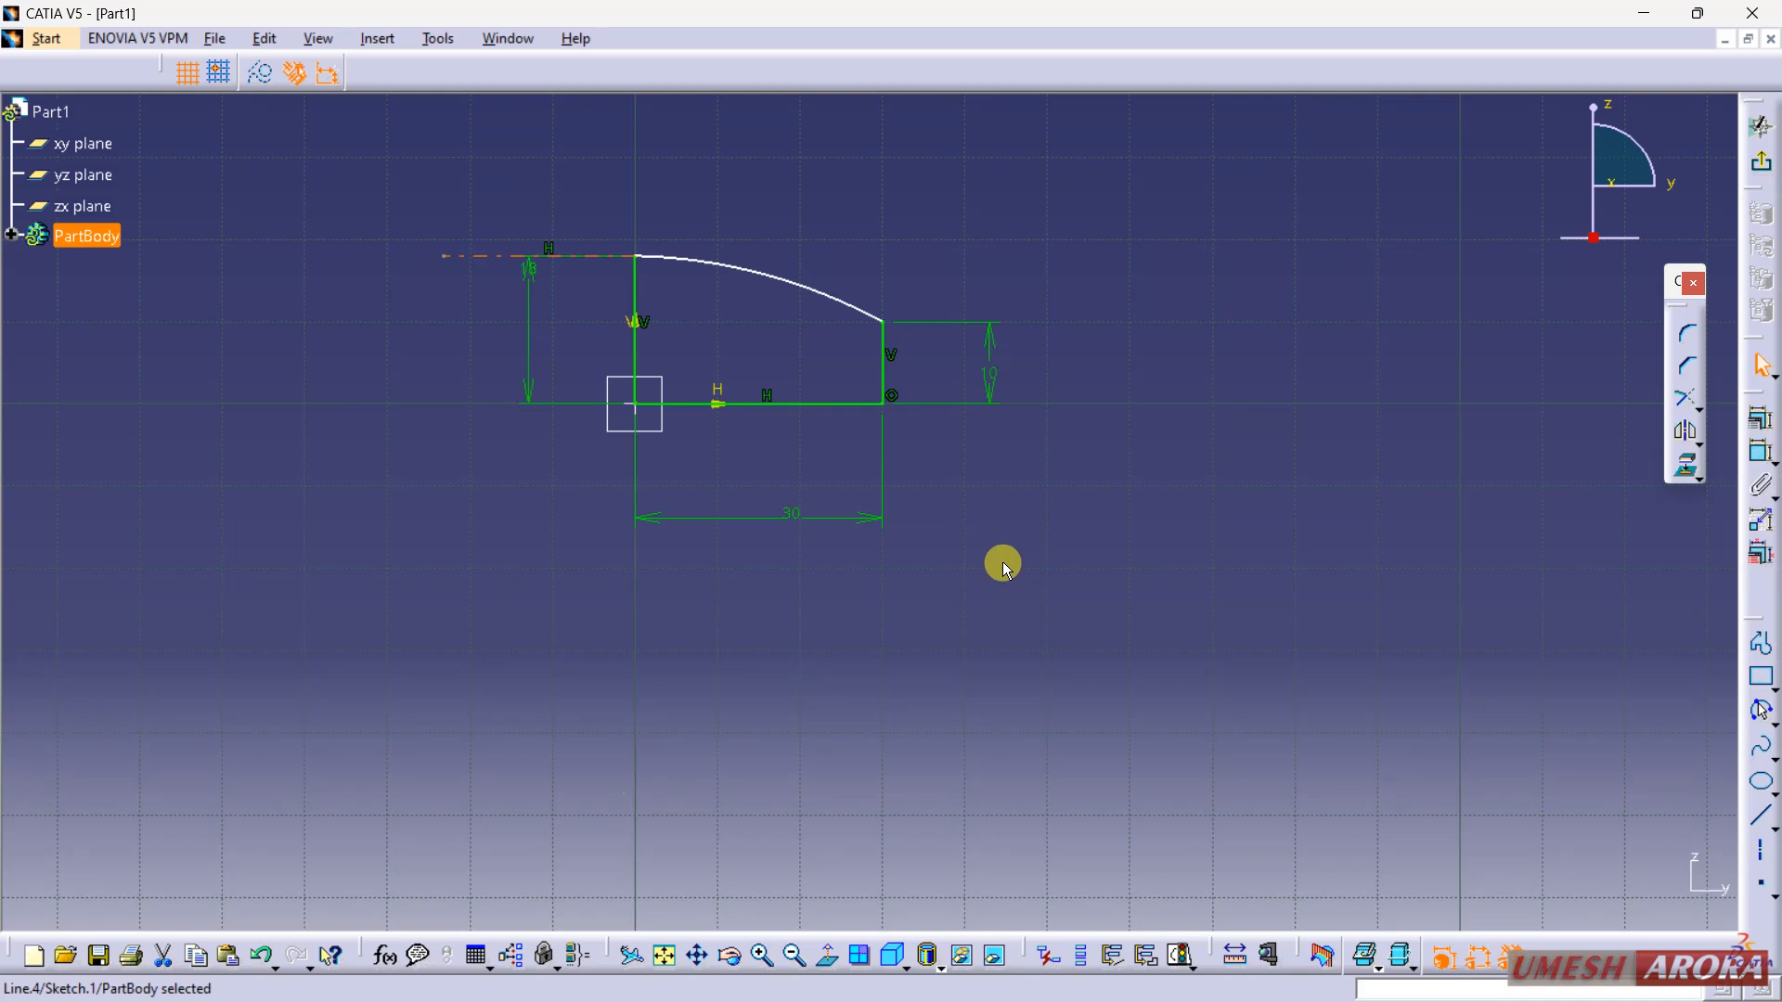
Step: Apply a tangency constraint between the arc and the horizontal axis line, and exit the sketch
{"action": "left_click", "coordinate": [719, 262]}
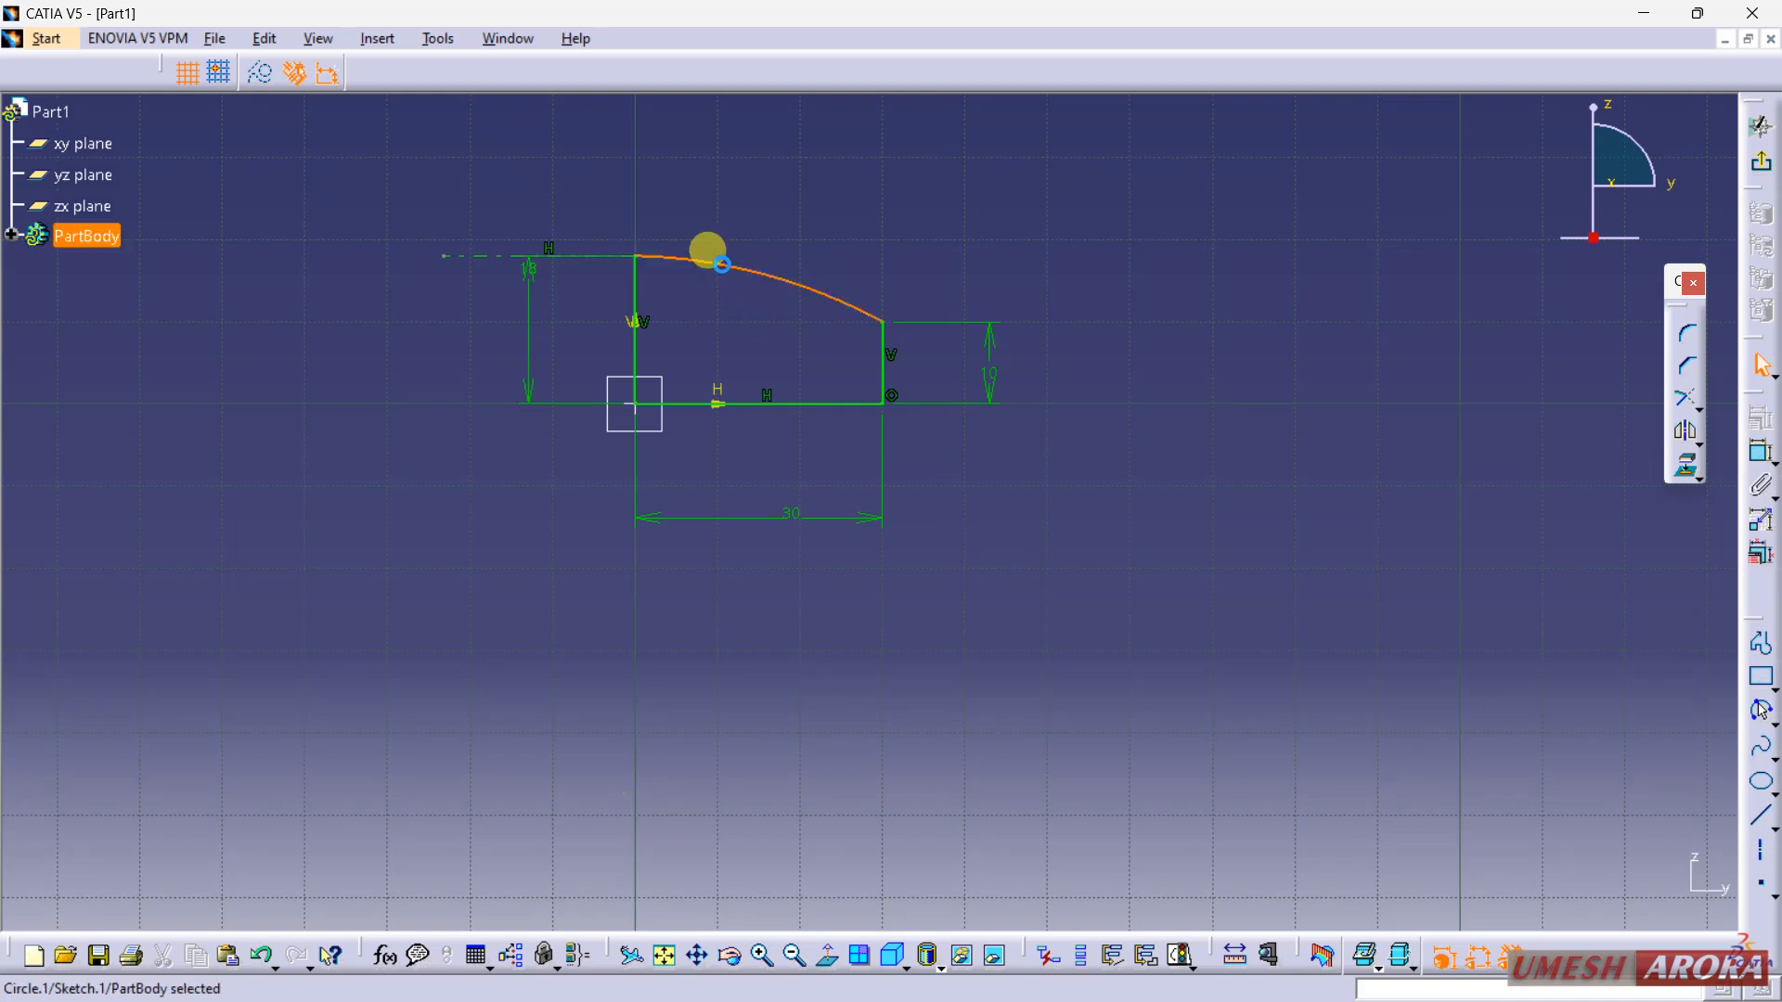
{"action": "left_click", "coordinate": [608, 258], "text": "ctrl"}
{"action": "left_click", "coordinate": [1760, 419]}
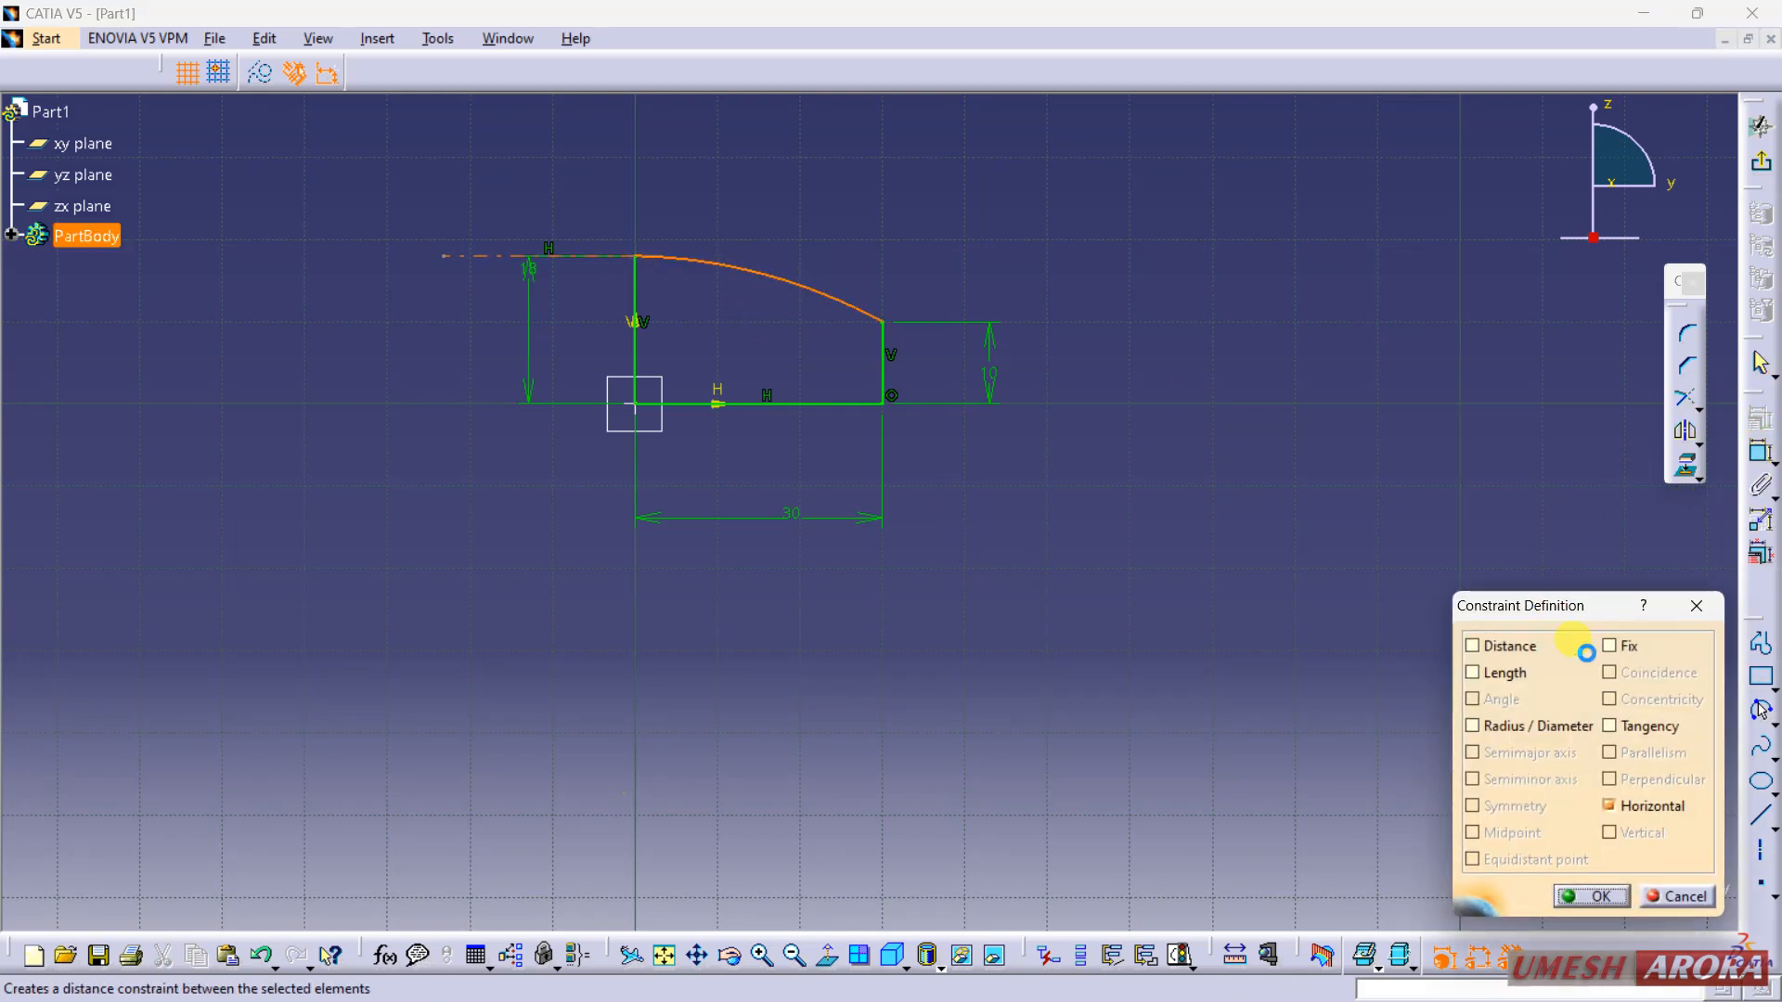
{"action": "left_click", "coordinate": [1609, 726]}
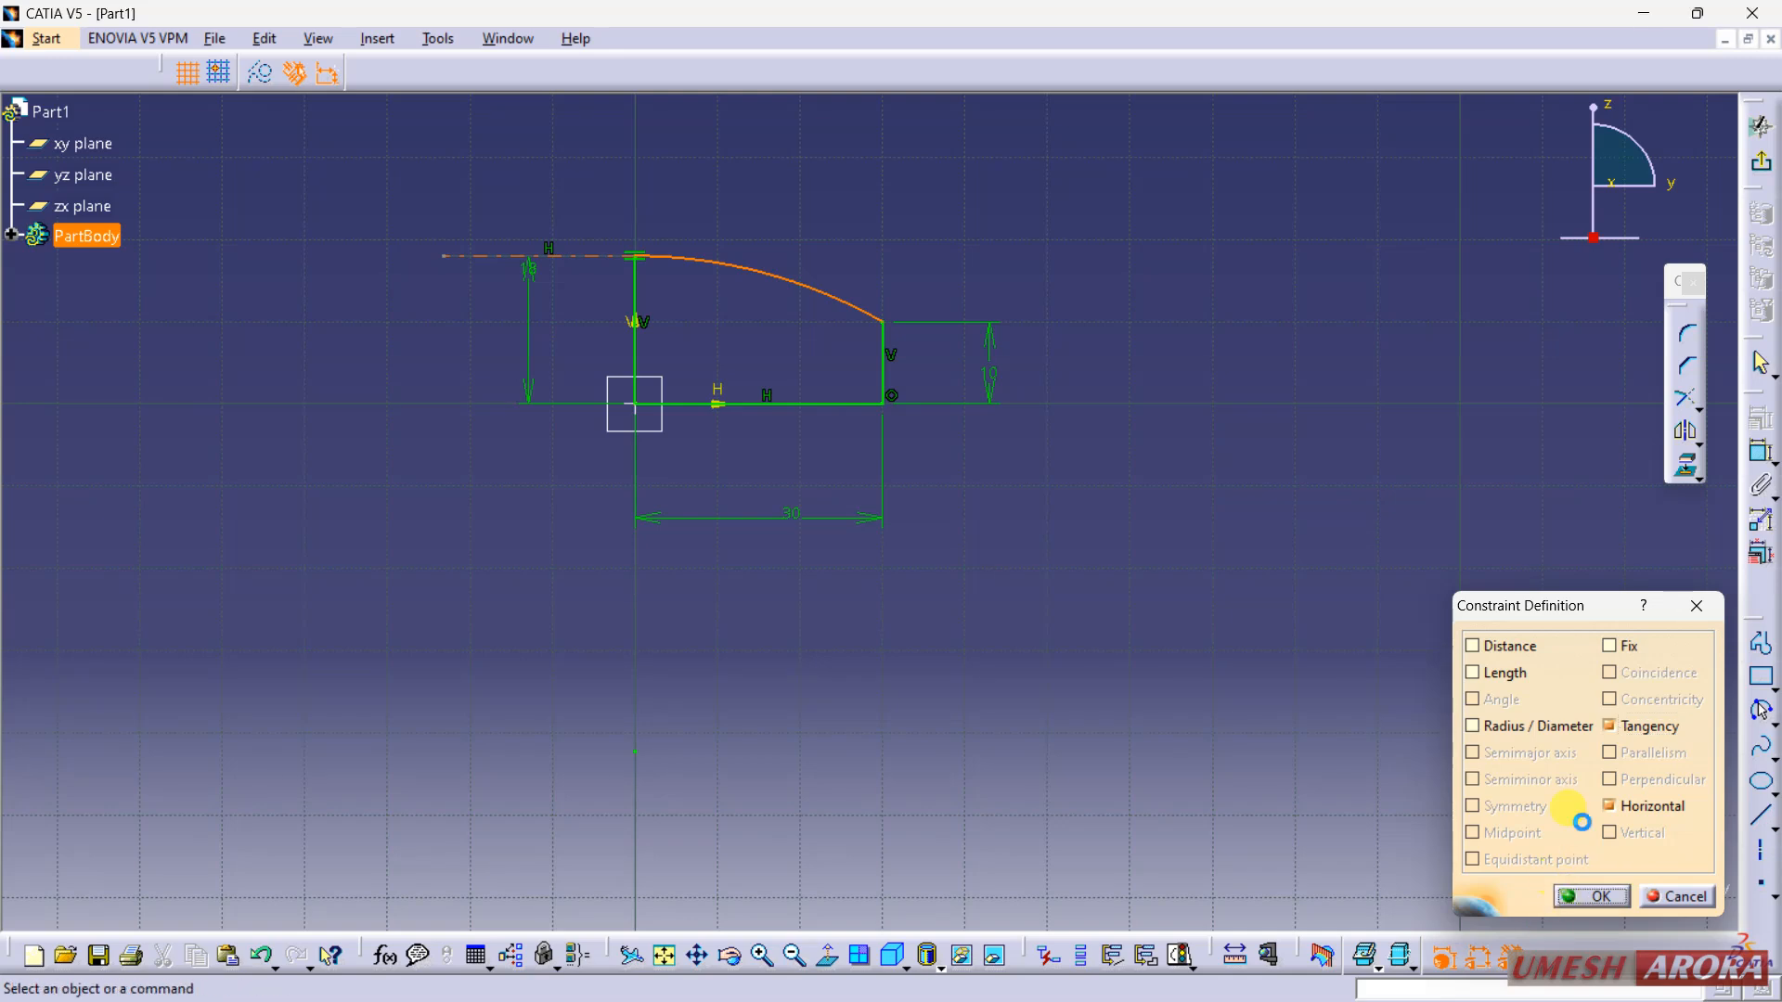
{"action": "left_click", "coordinate": [1590, 896]}
{"action": "left_click", "coordinate": [1761, 126]}
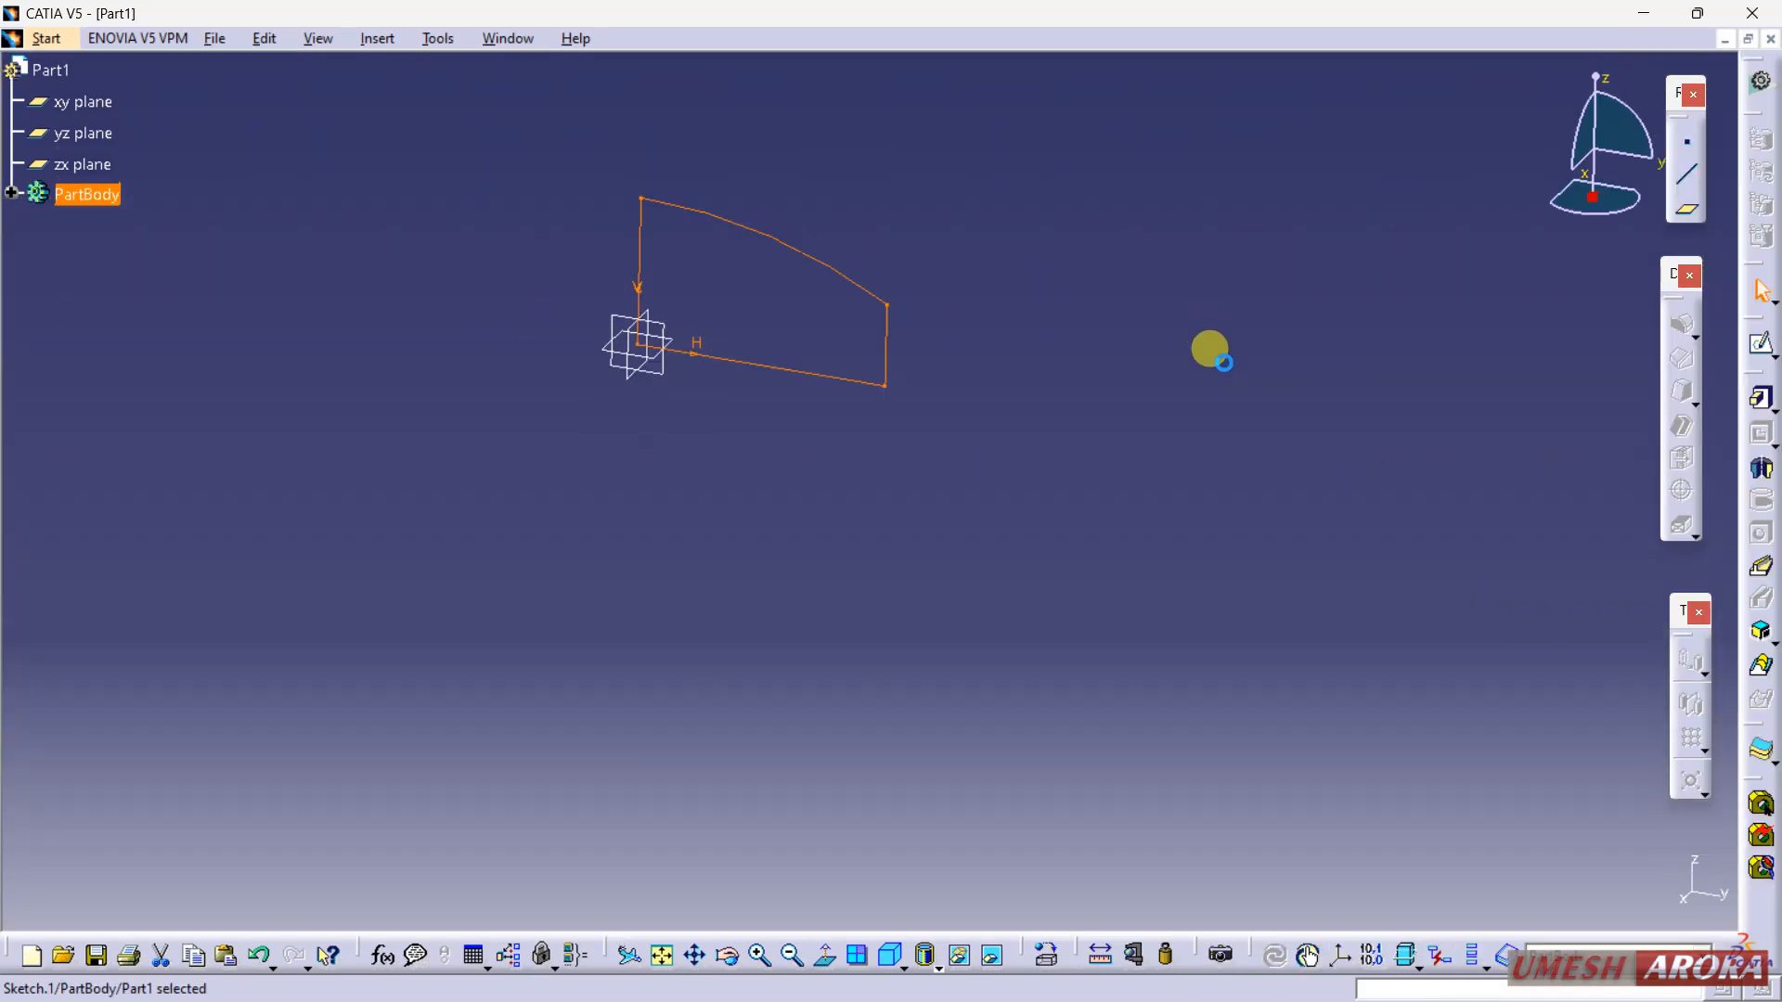
Step: Revolve the profile into a solid shaft through 360 degrees, using the vertical line at the origin as the axis
{"action": "left_click", "coordinate": [1761, 469]}
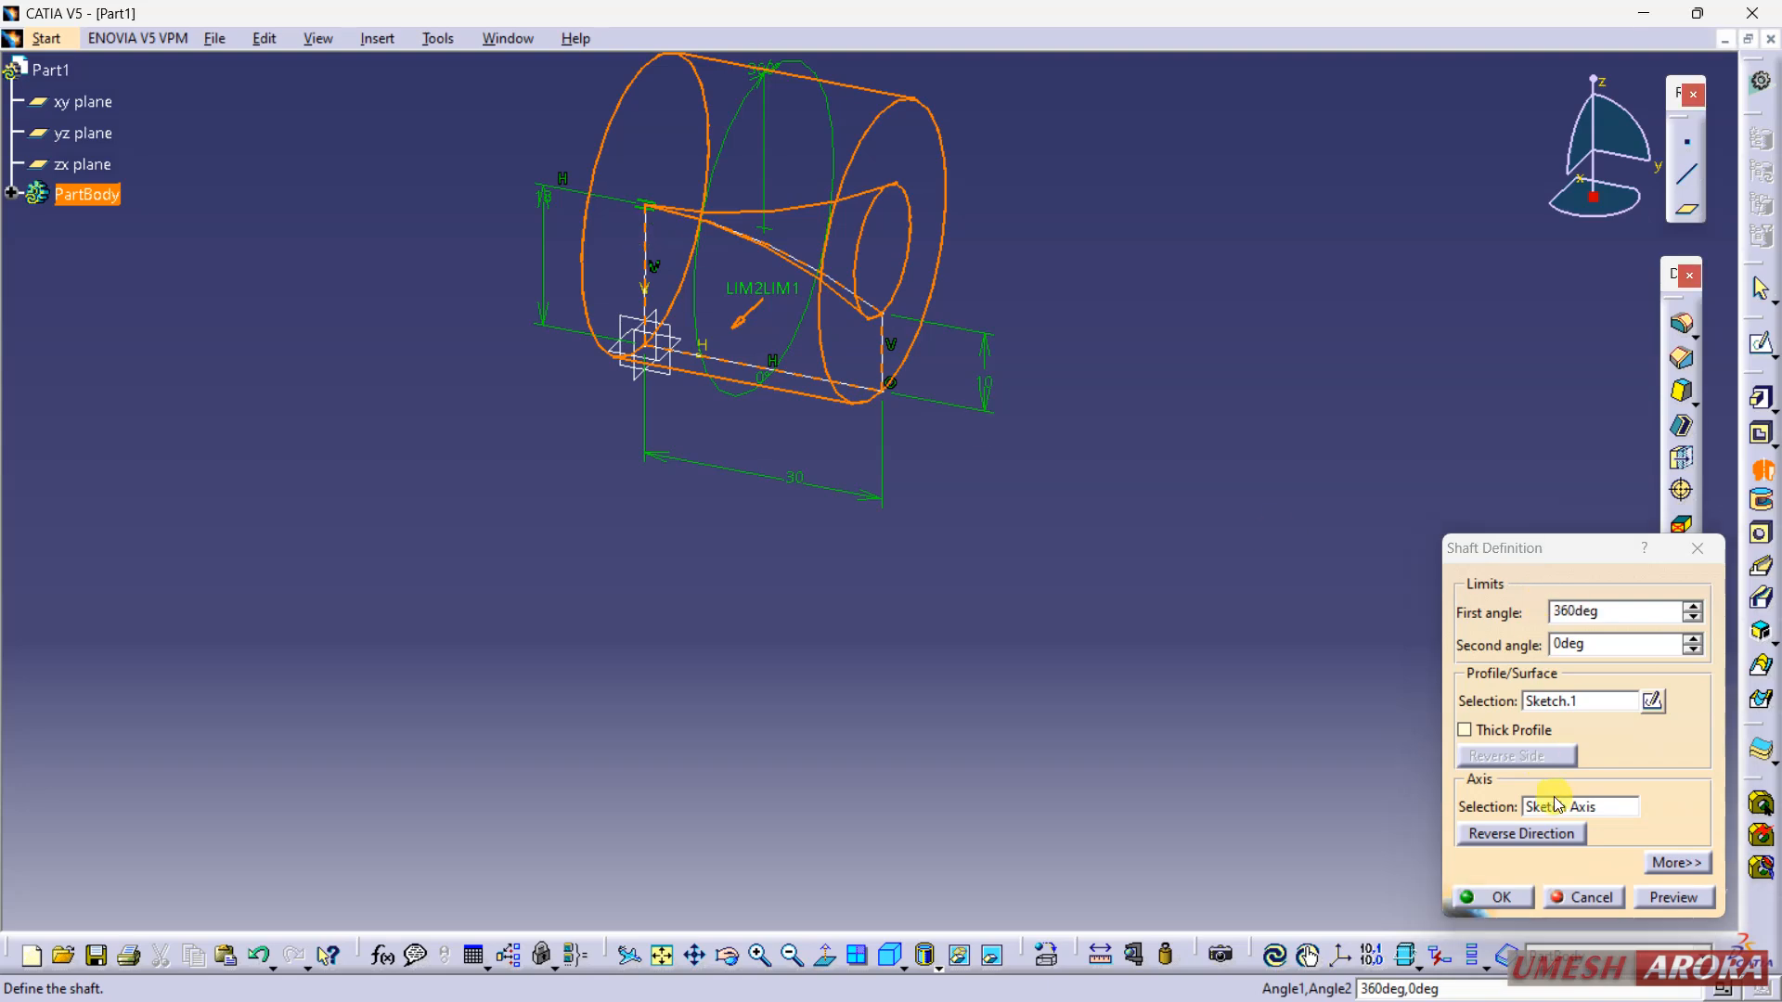
{"action": "left_click", "coordinate": [1557, 806]}
{"action": "left_click", "coordinate": [649, 236]}
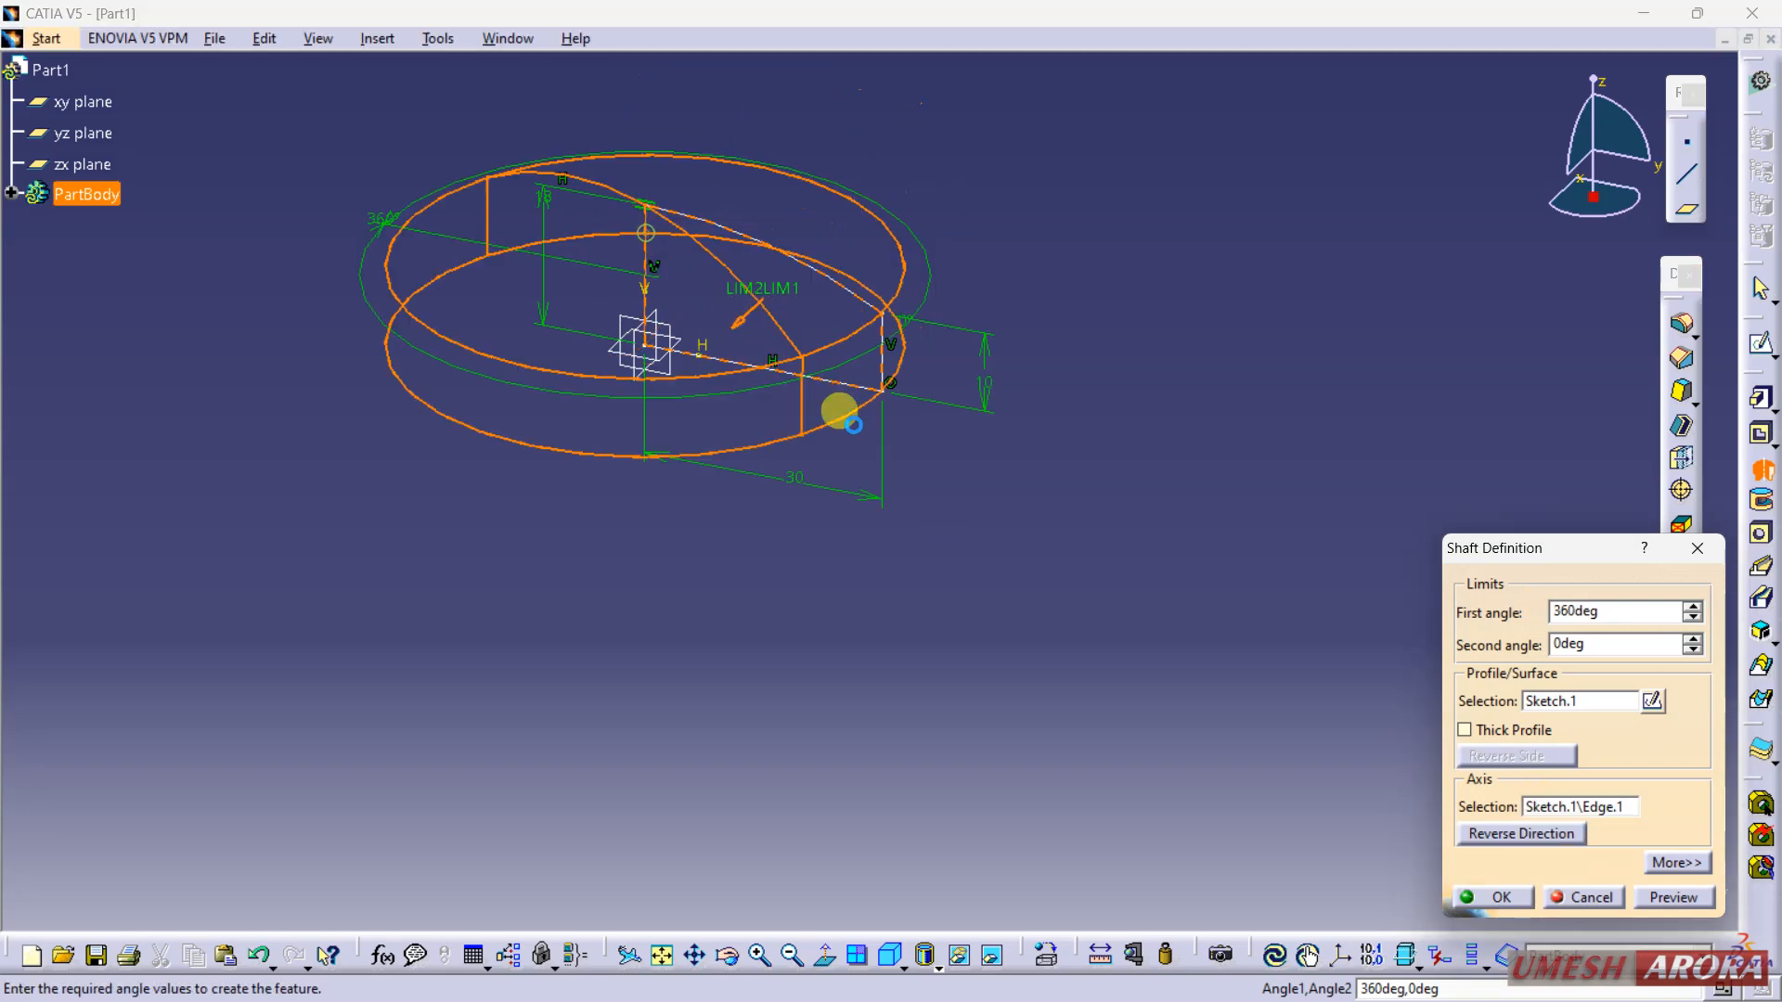
{"action": "left_click", "coordinate": [1463, 894]}
Step: Start a sketch on the shaft's flat circular base face and draw a hexagon centred on the origin
{"action": "middle_click_drag", "start_coordinate": [911, 597], "coordinate": [775, 157]}
{"action": "left_click", "coordinate": [827, 443]}
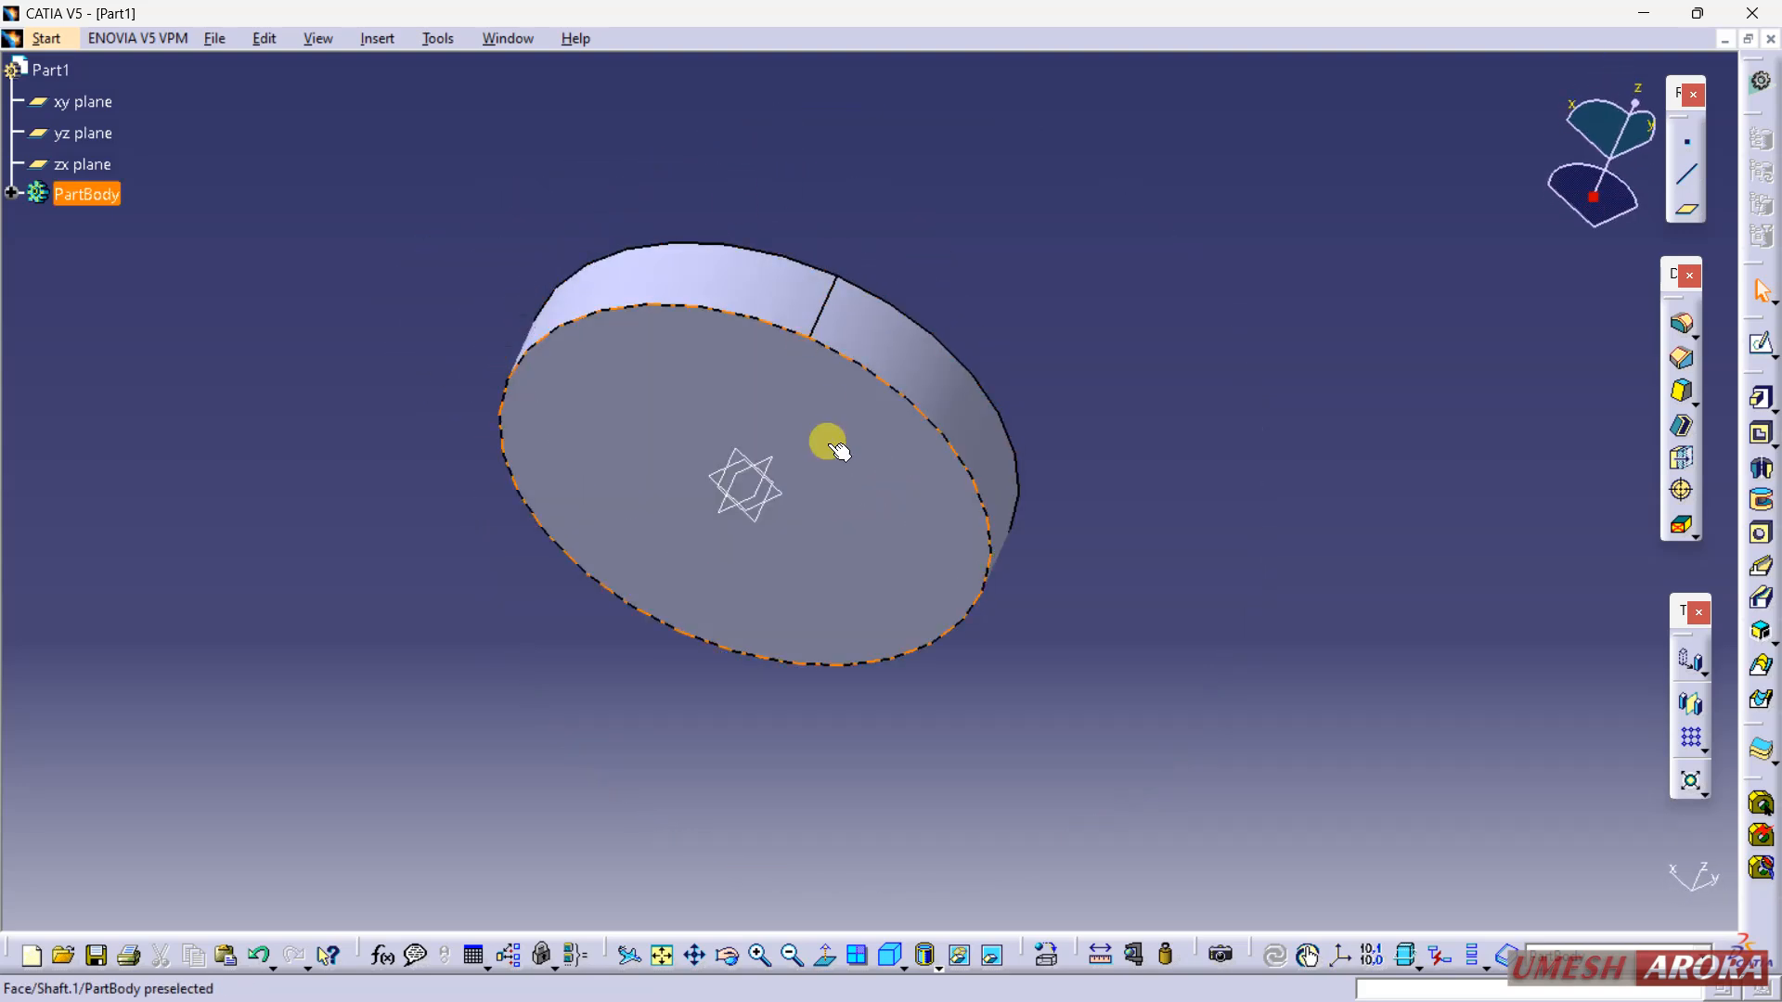
{"action": "left_click", "coordinate": [1763, 348]}
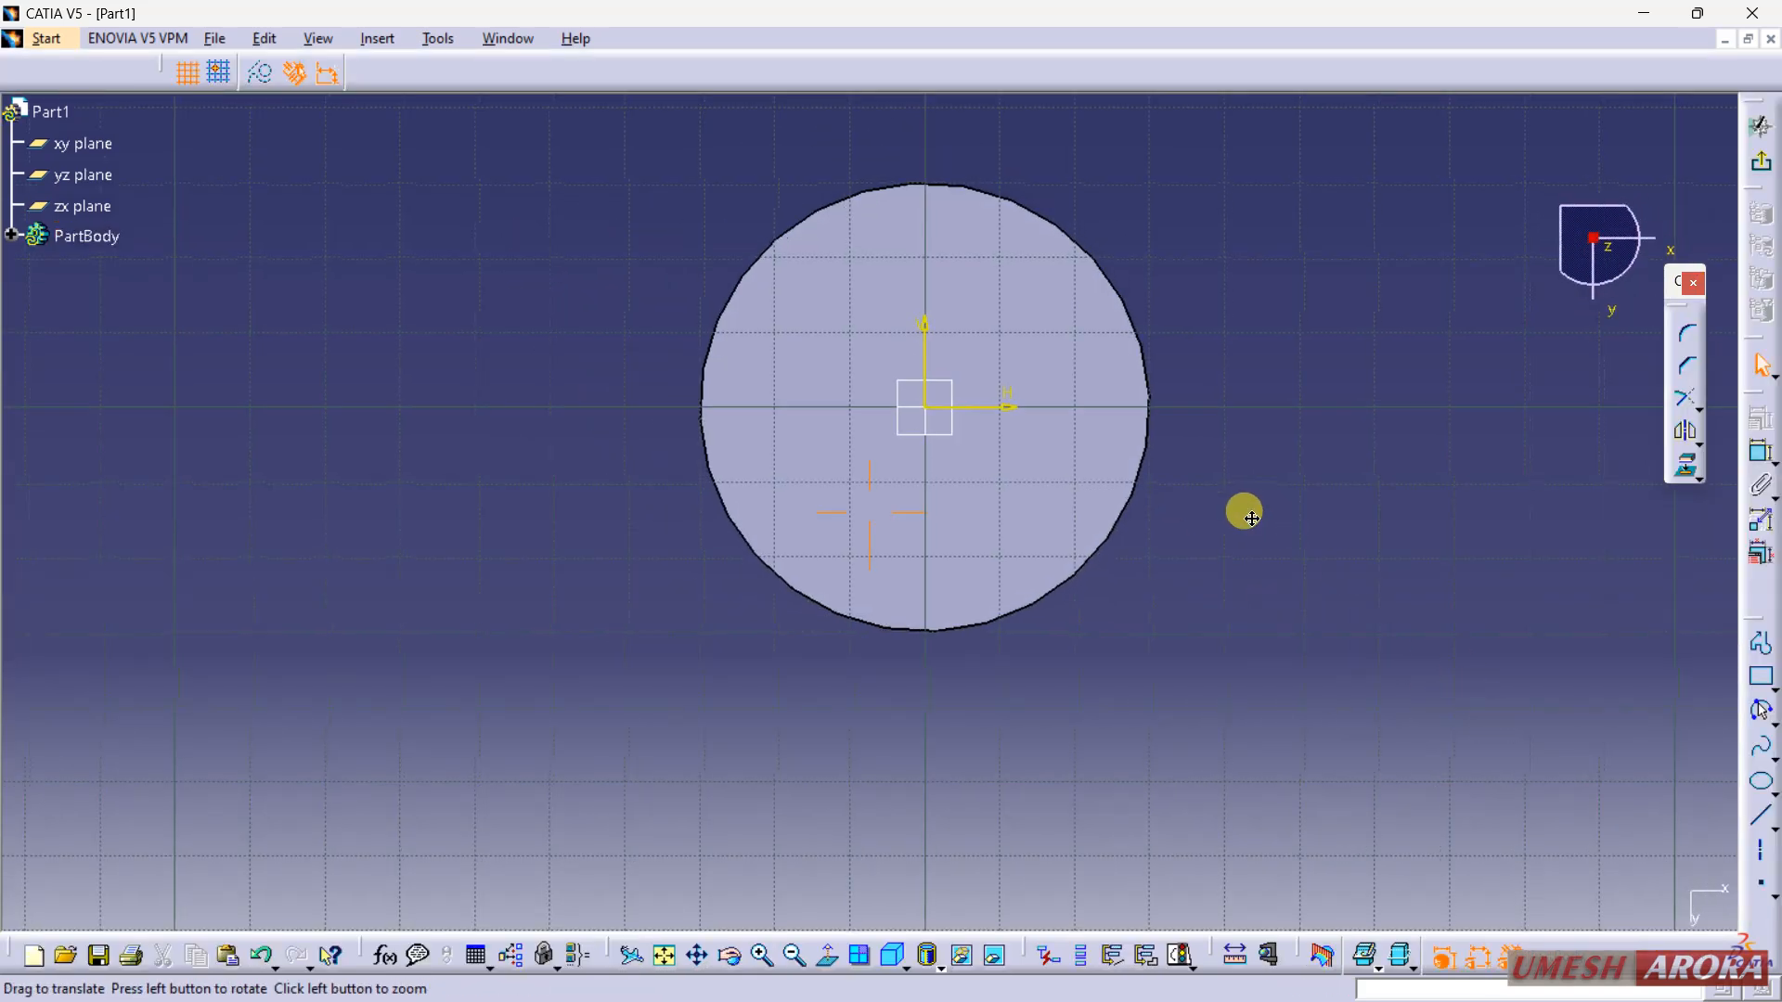
{"action": "middle_click_drag", "start_coordinate": [1250, 517], "coordinate": [1192, 567]}
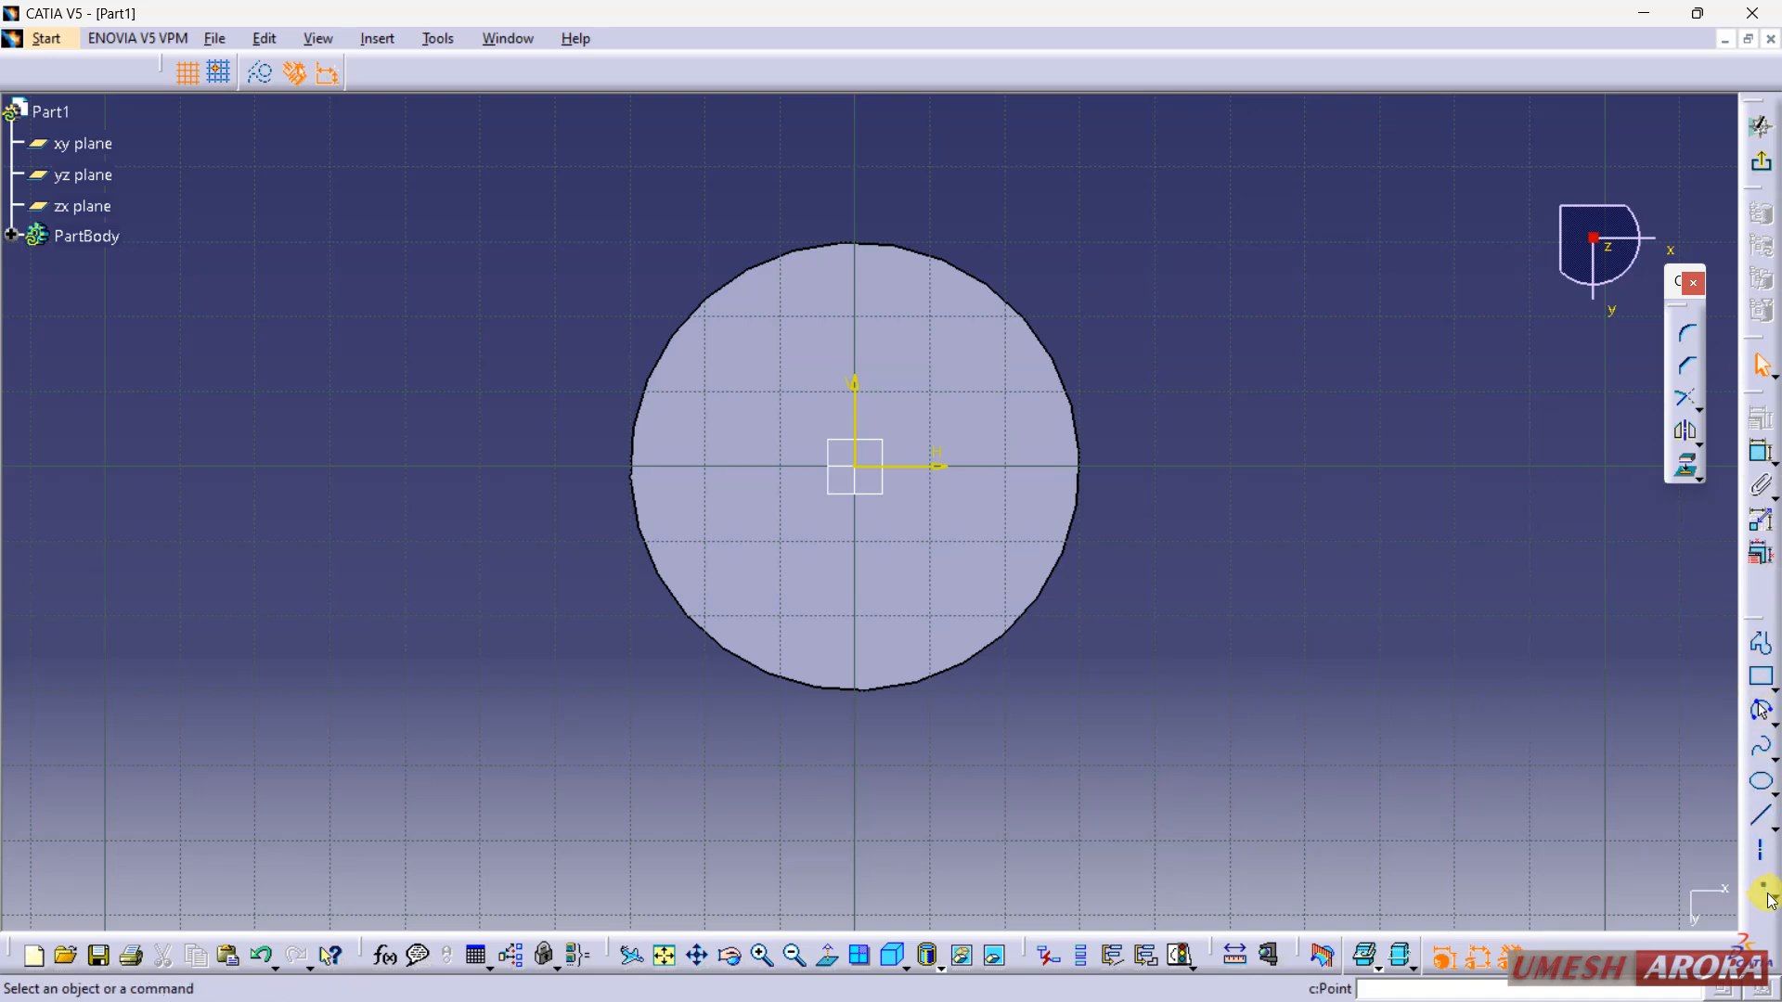
{"action": "left_click", "coordinate": [1772, 789]}
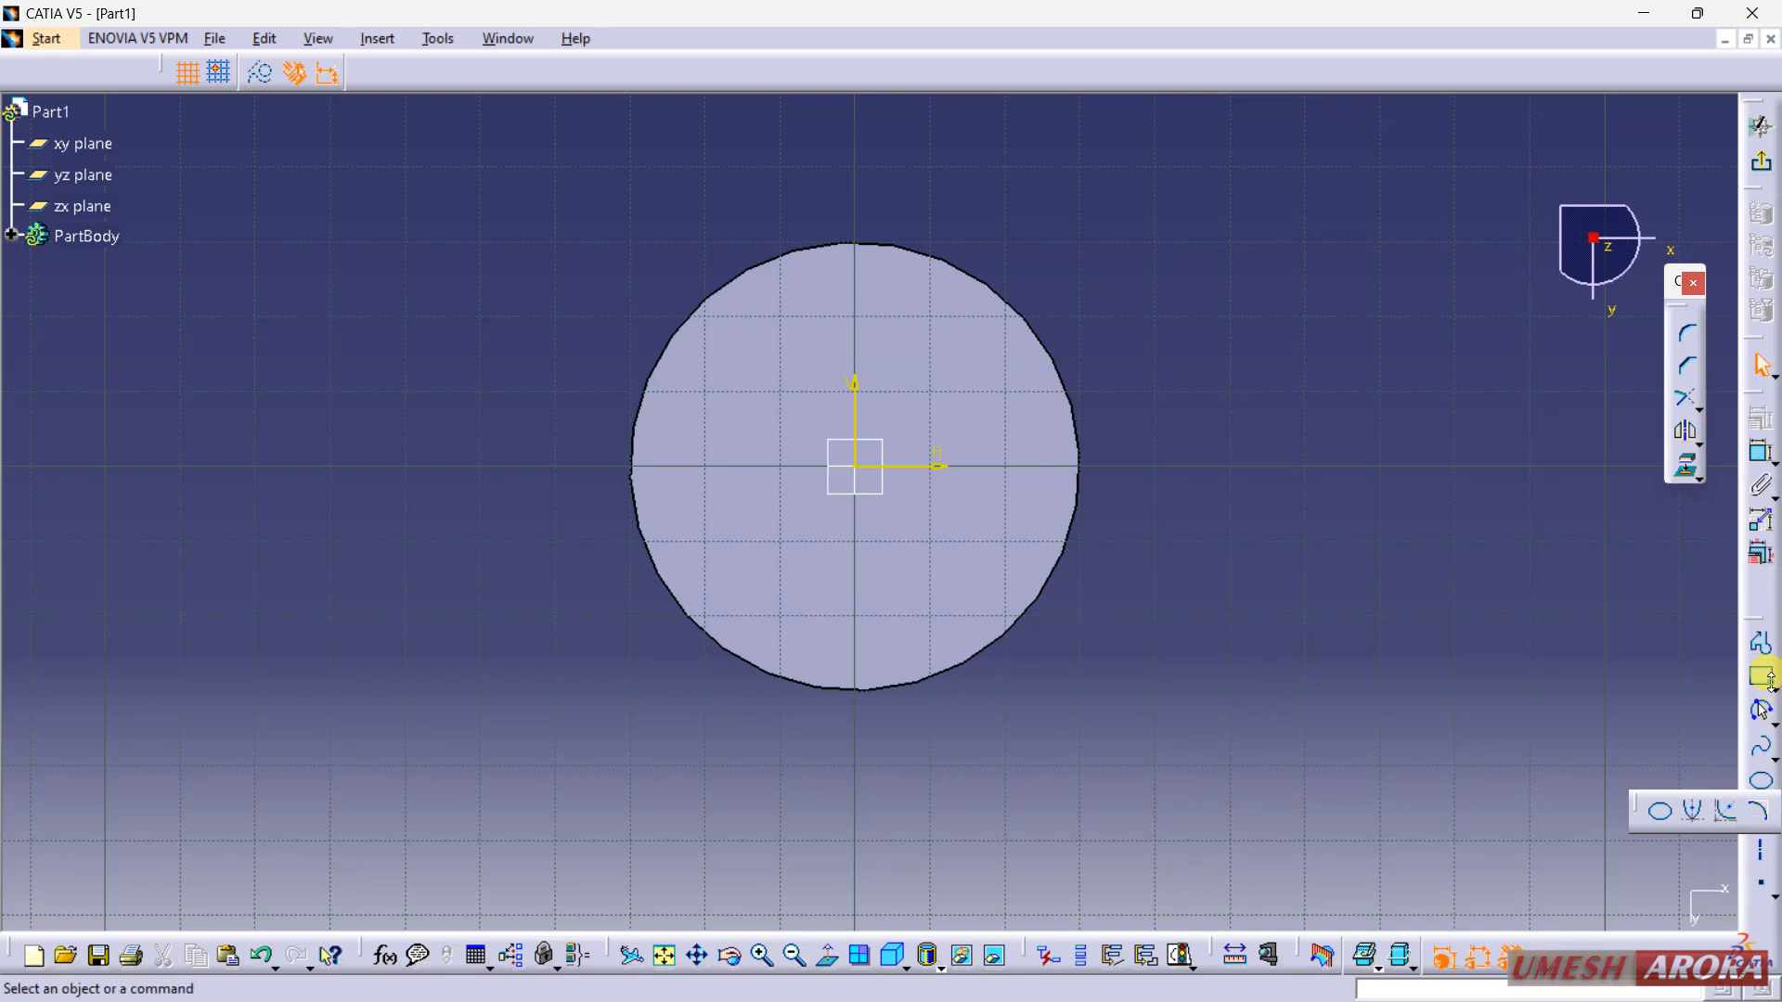
{"action": "left_click", "coordinate": [1769, 682]}
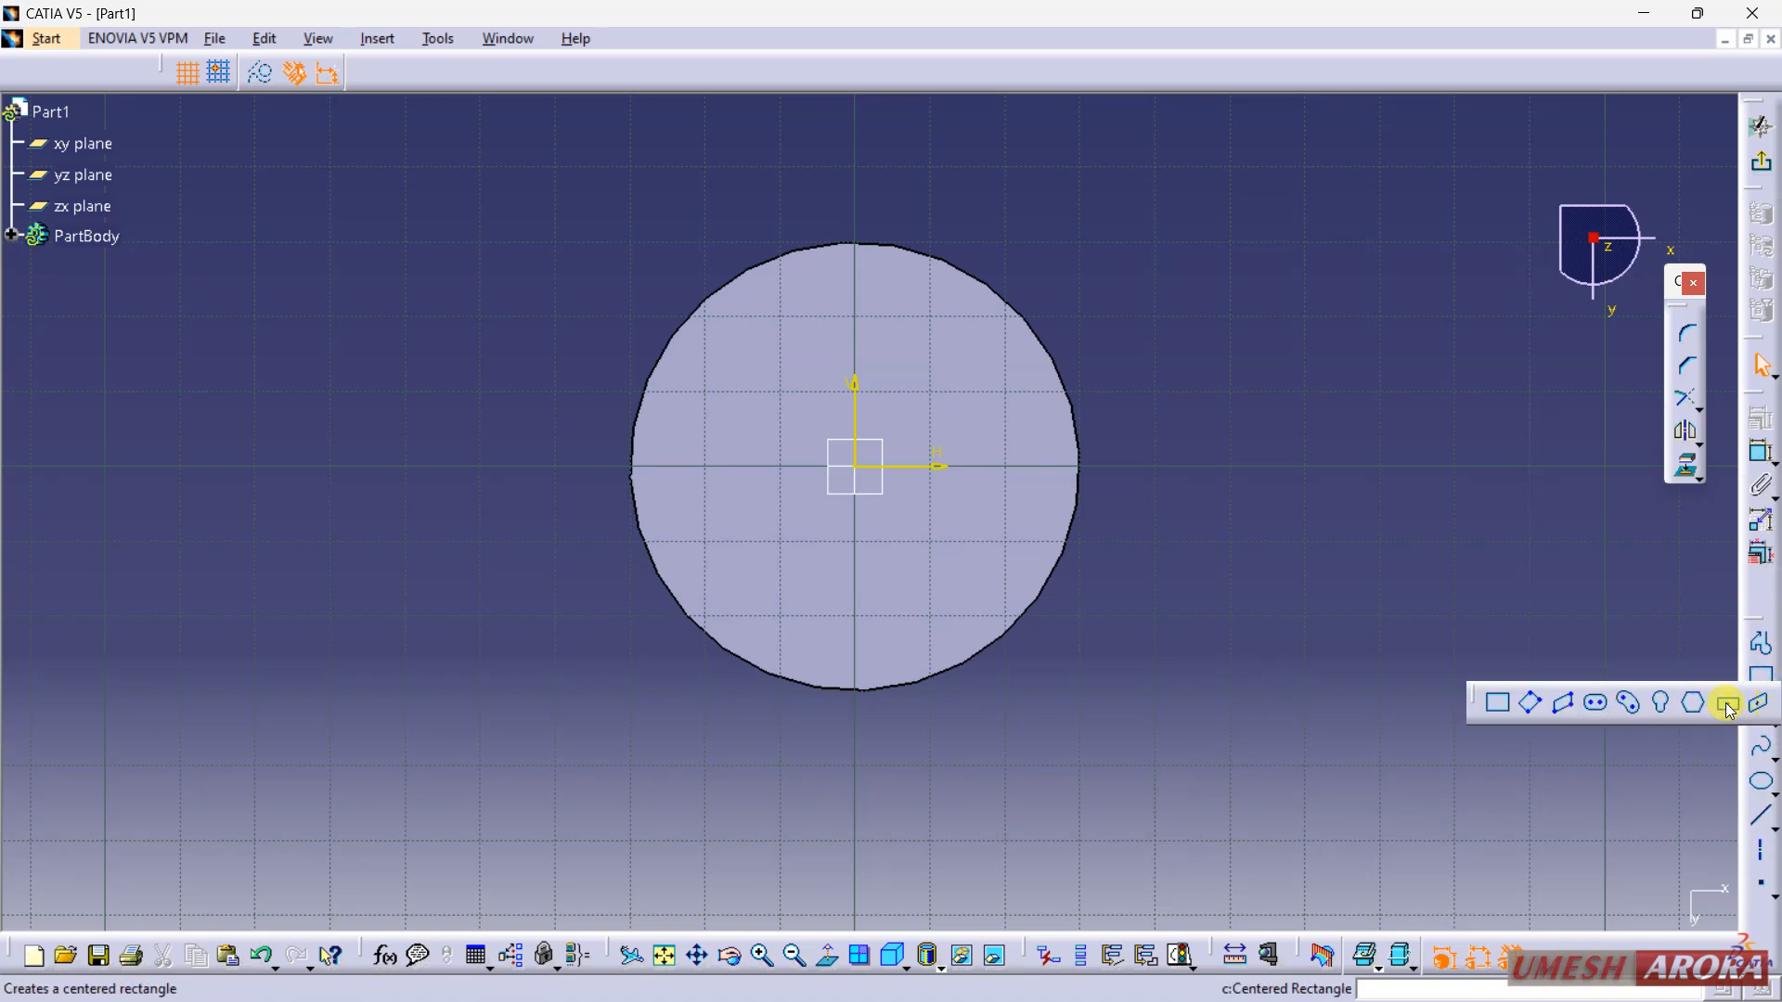
{"action": "left_click", "coordinate": [1692, 703]}
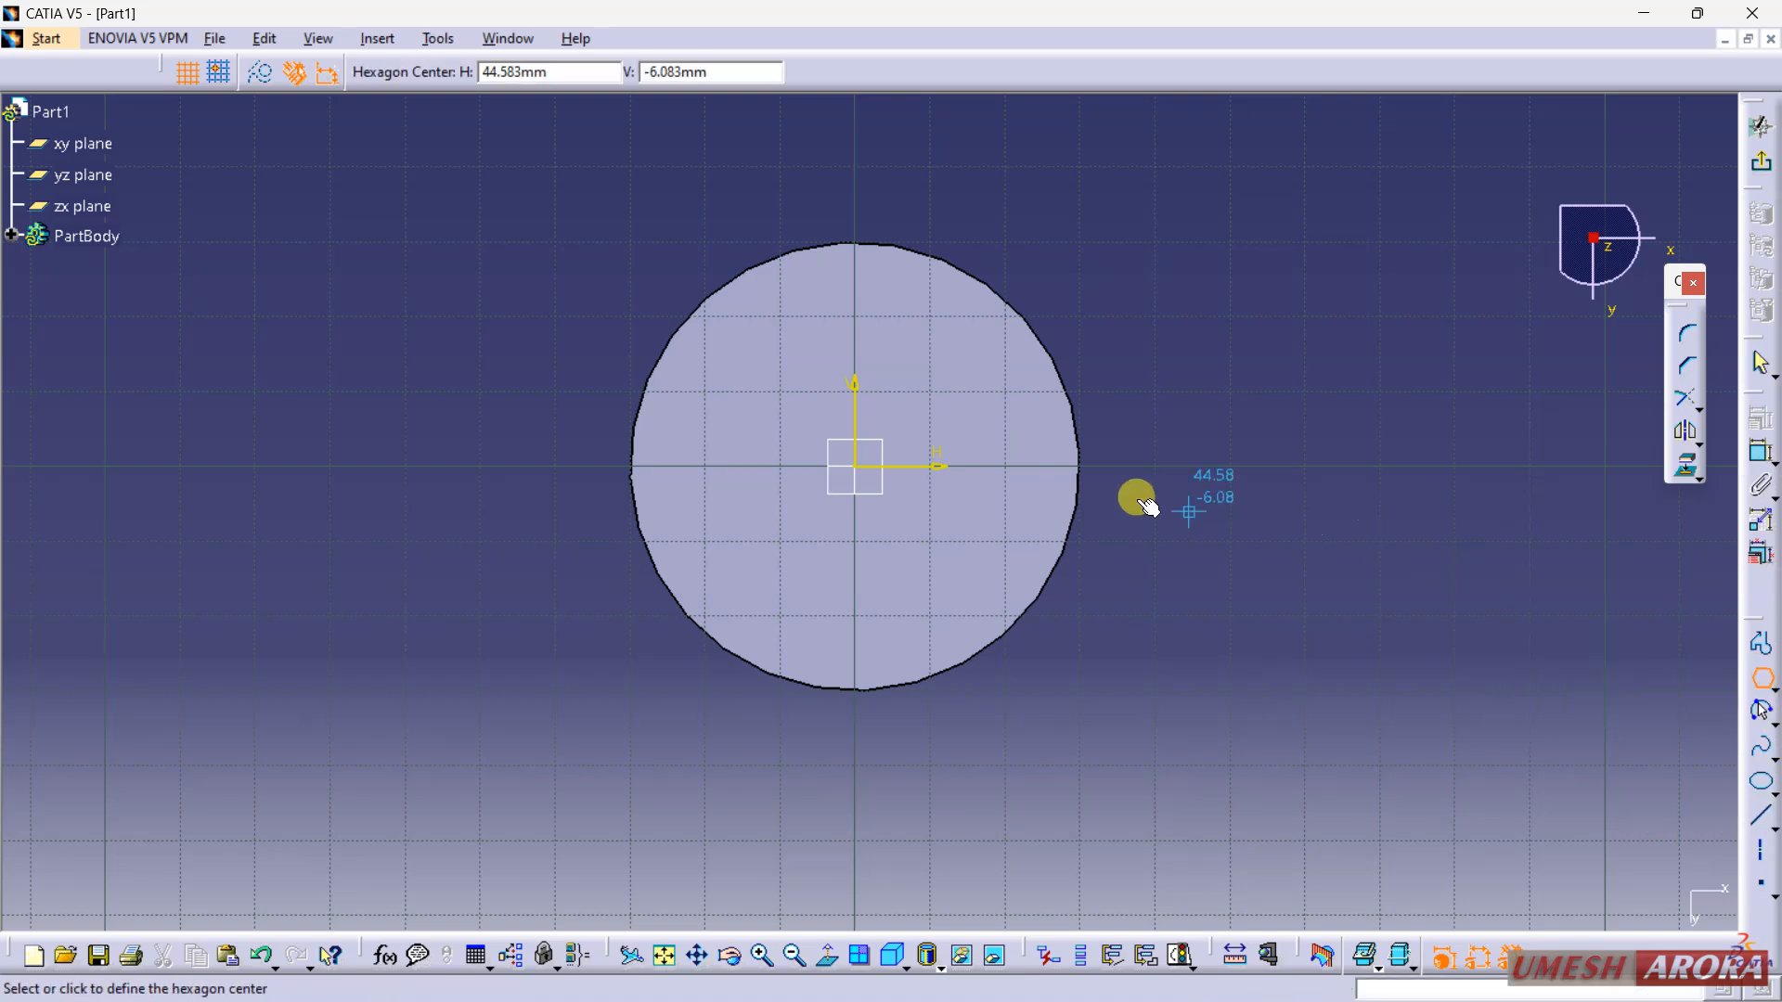
{"action": "left_click", "coordinate": [864, 470]}
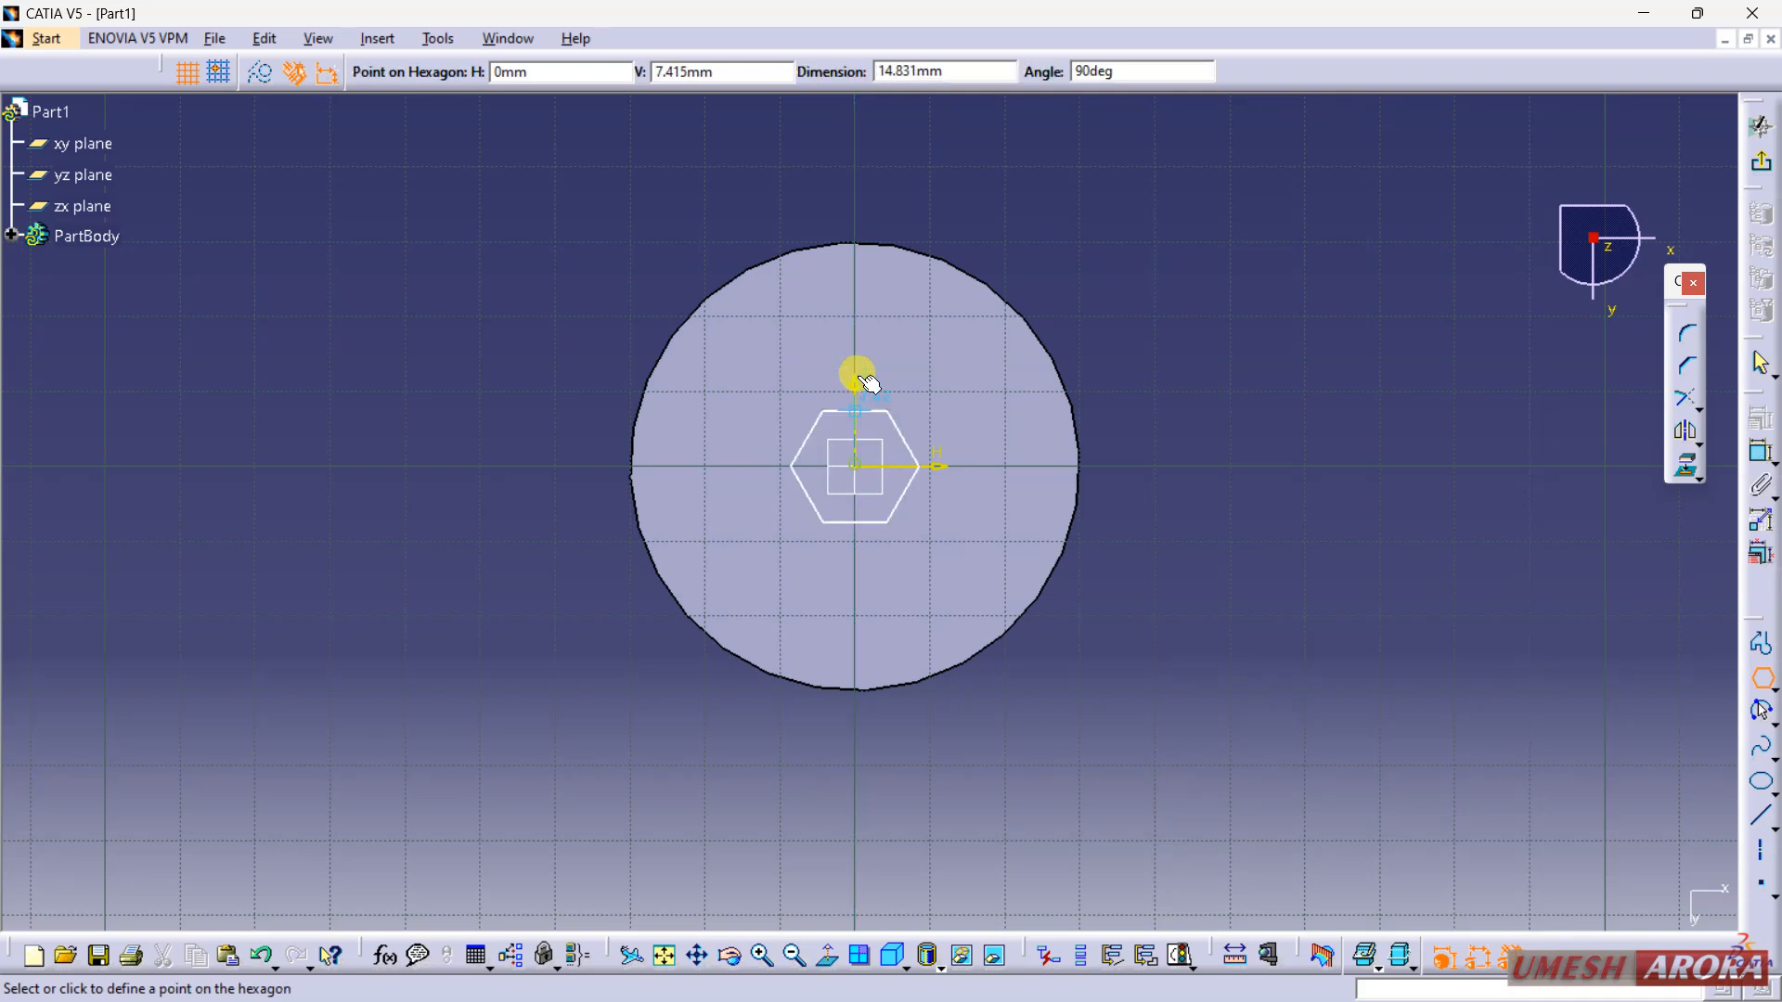
{"action": "left_click", "coordinate": [943, 317]}
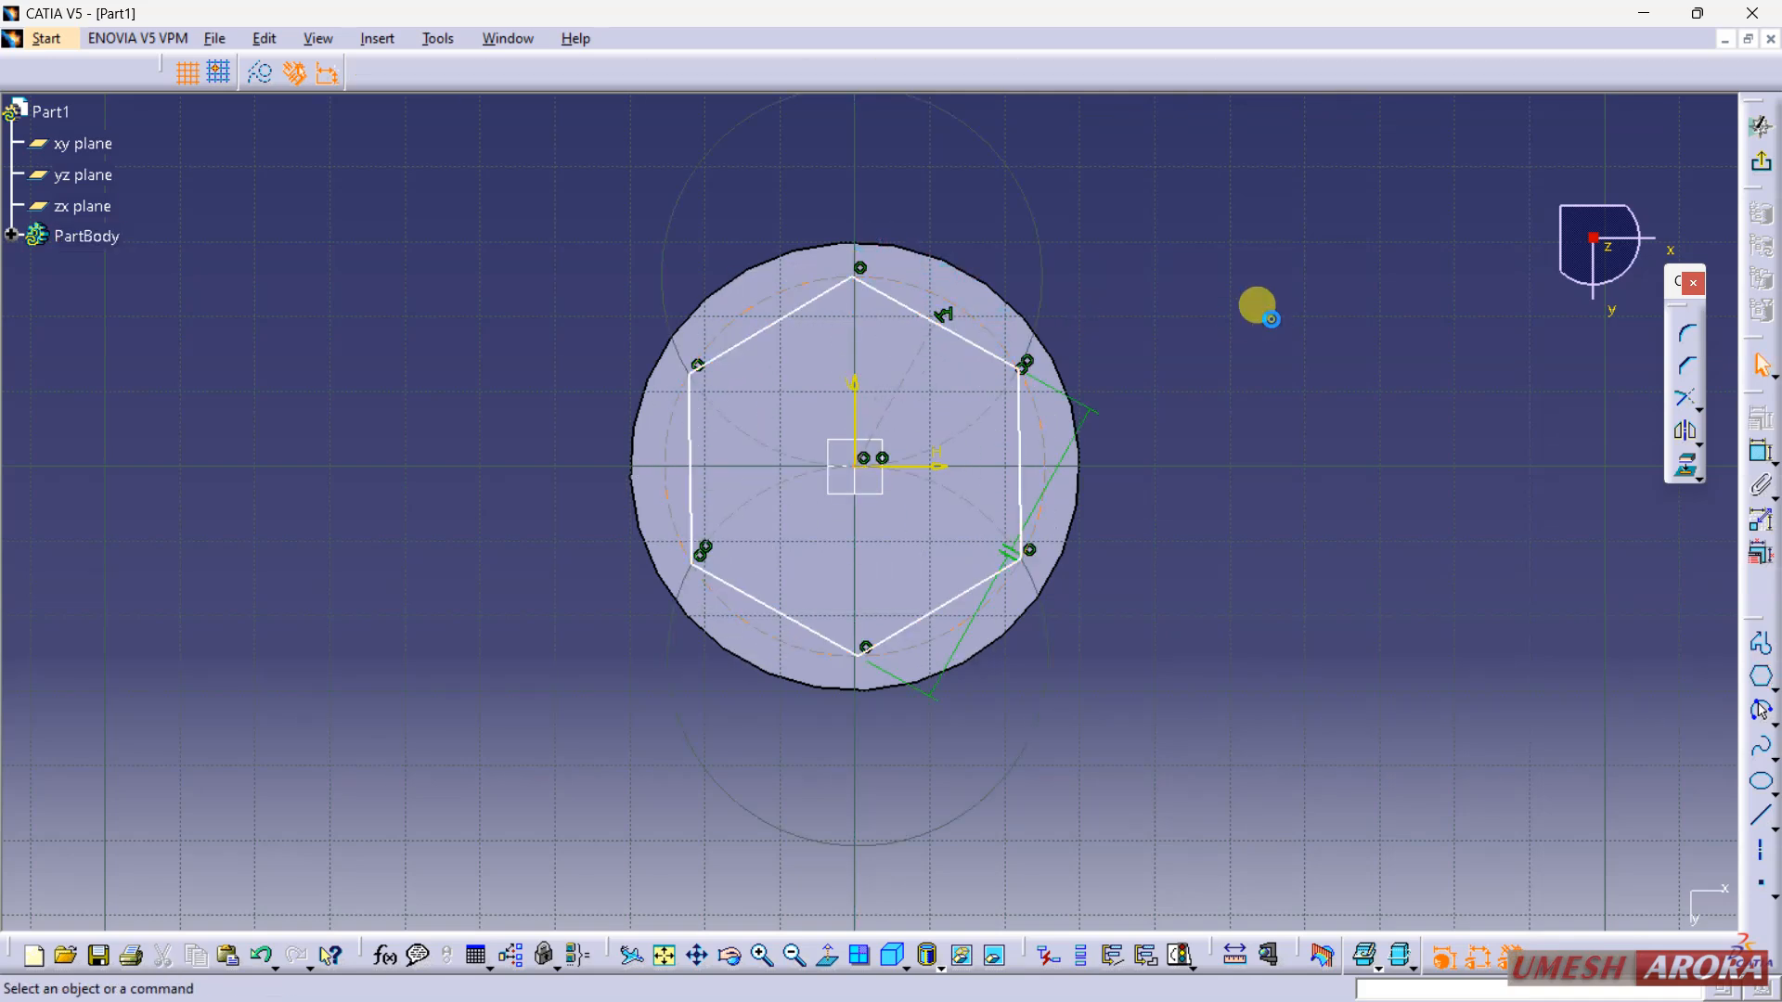
Step: Dimension the construction circle through the hexagon's corners and set its diameter to 60 mm
{"action": "left_click", "coordinate": [971, 318]}
{"action": "left_click", "coordinate": [1762, 451]}
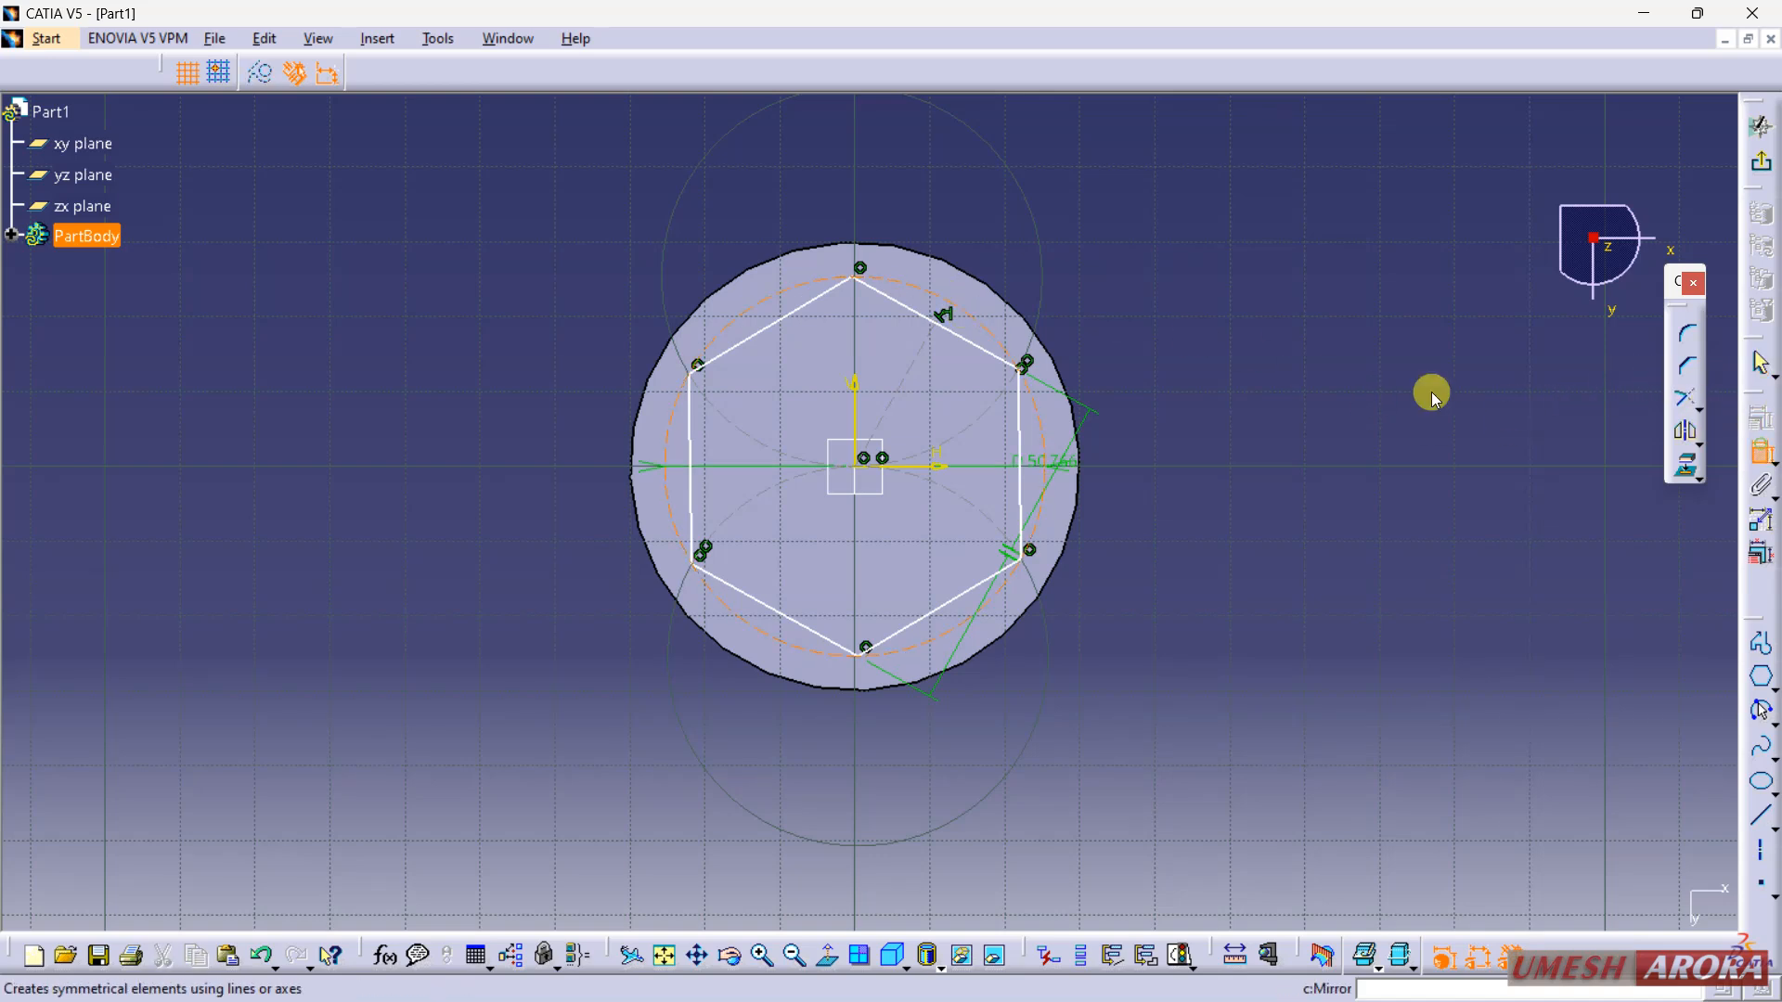
{"action": "left_click", "coordinate": [1371, 344]}
{"action": "double_click", "coordinate": [1380, 351]}
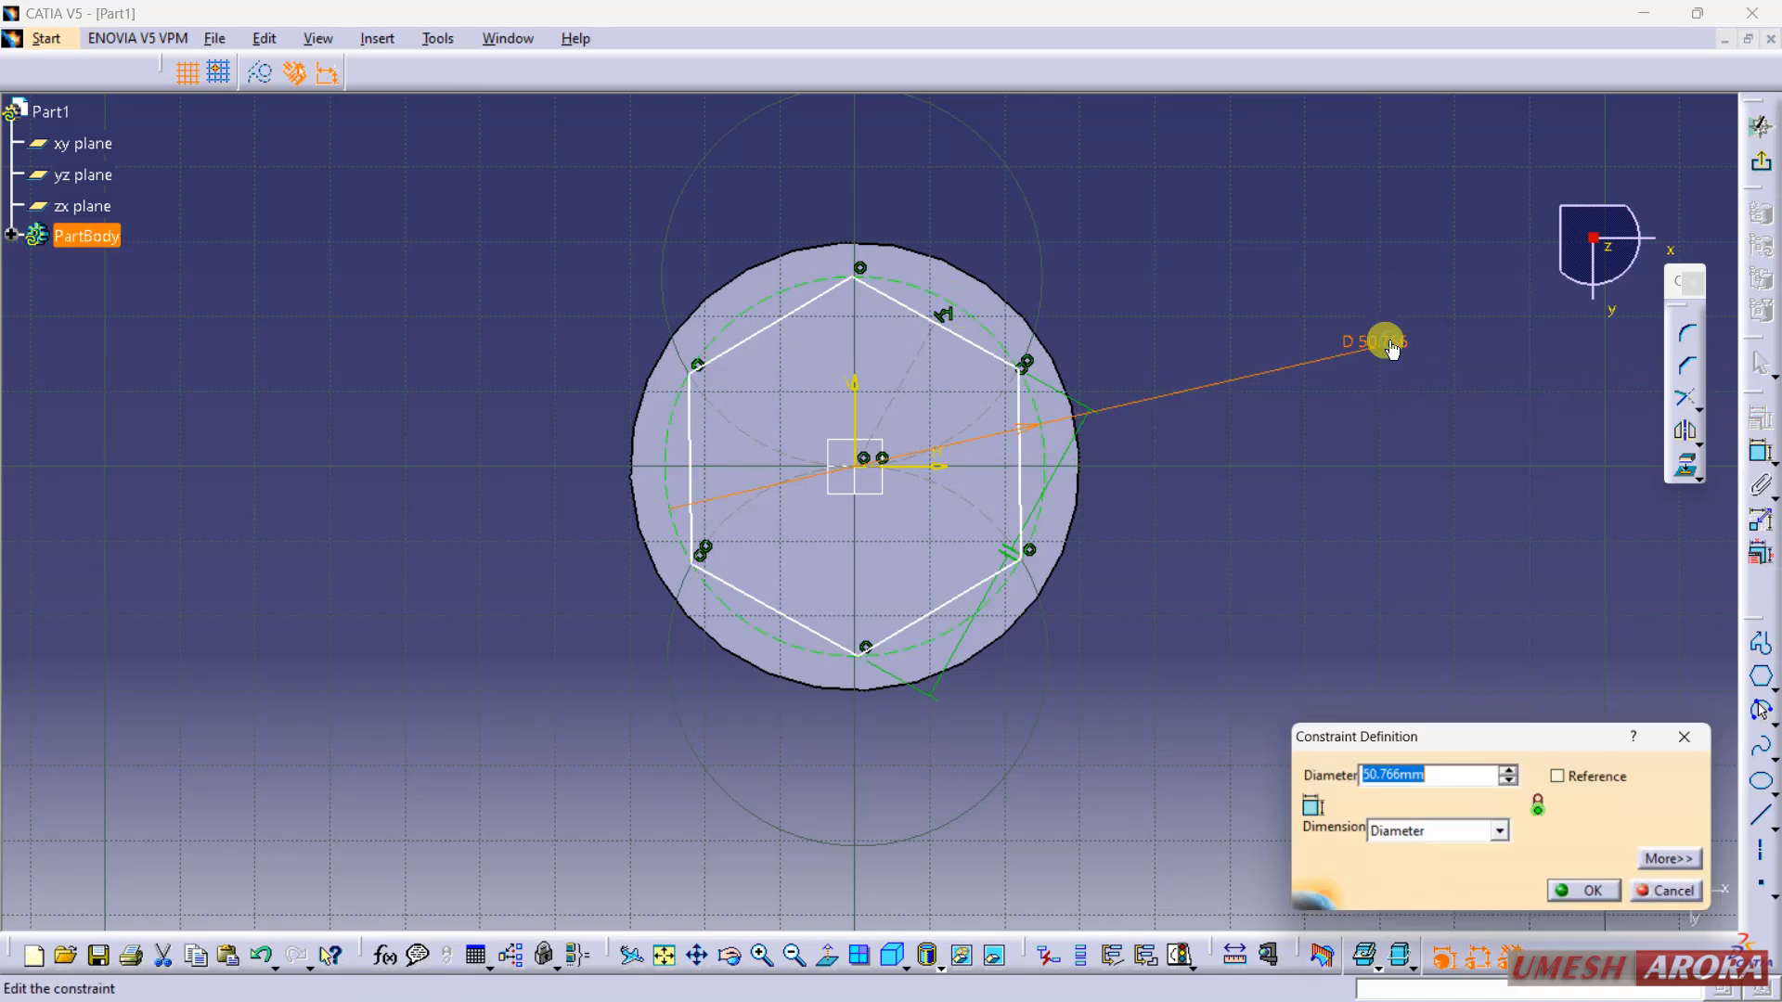
{"action": "type", "text": "60"}
{"action": "key", "text": "Return"}
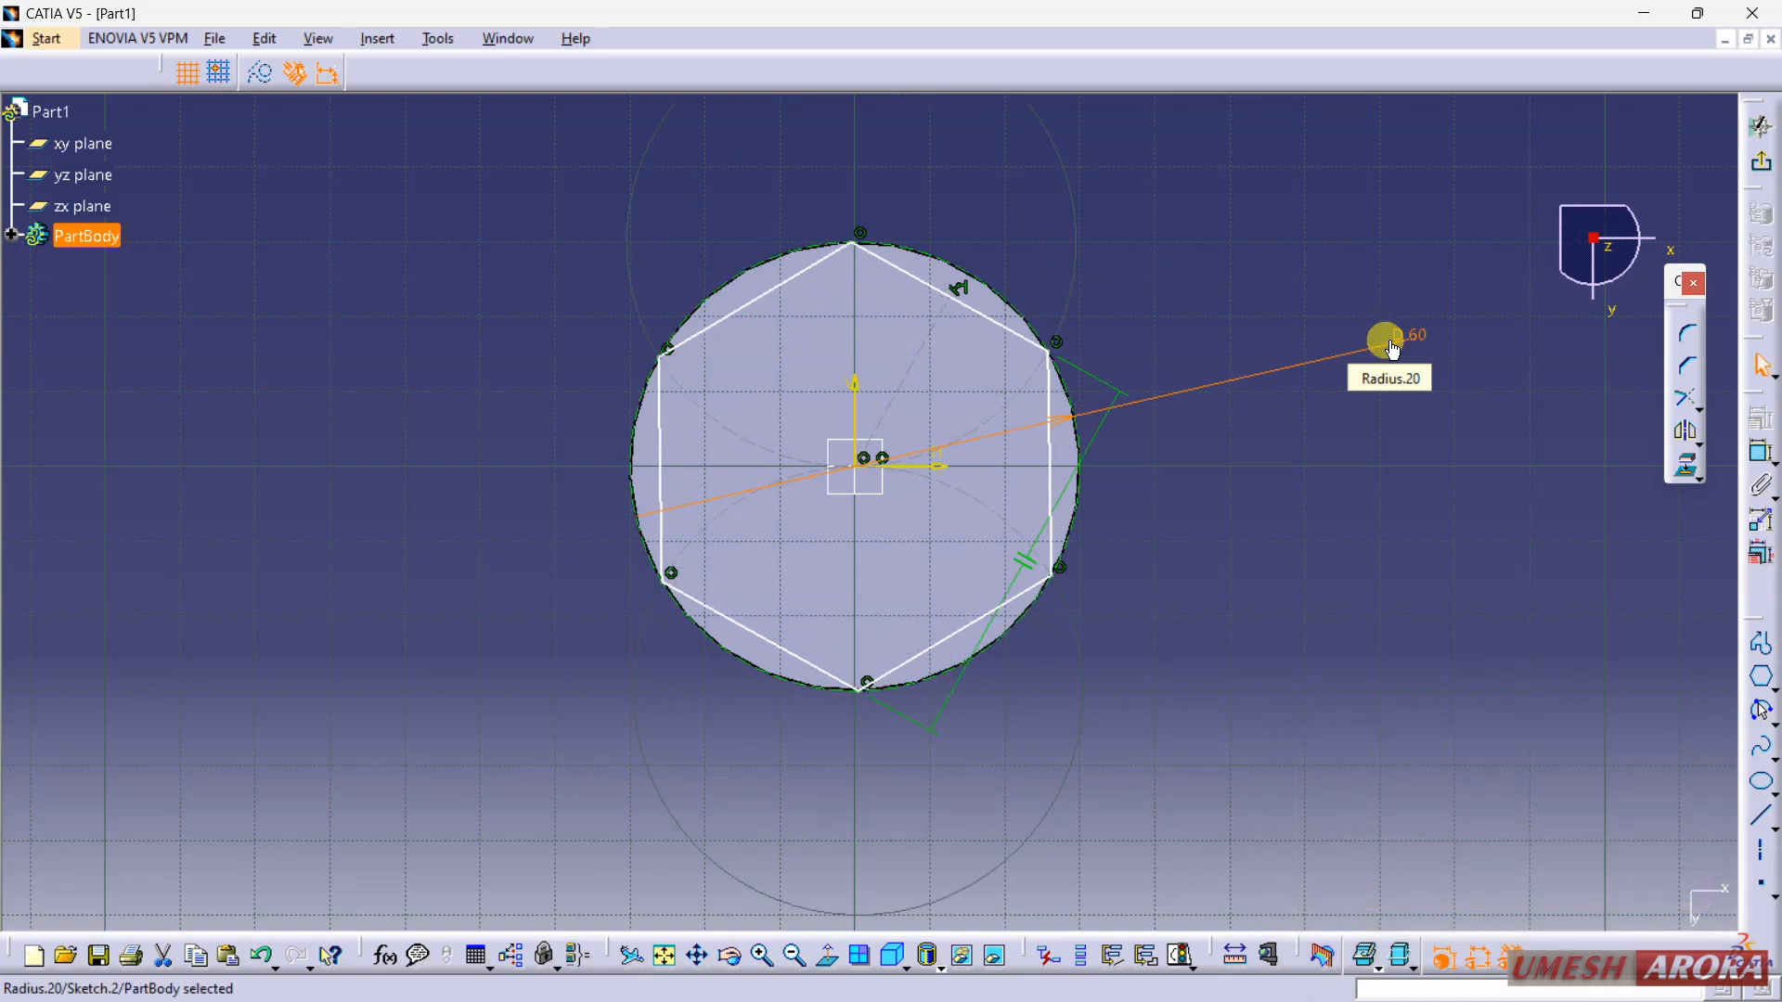
{"action": "left_click", "coordinate": [1274, 244]}
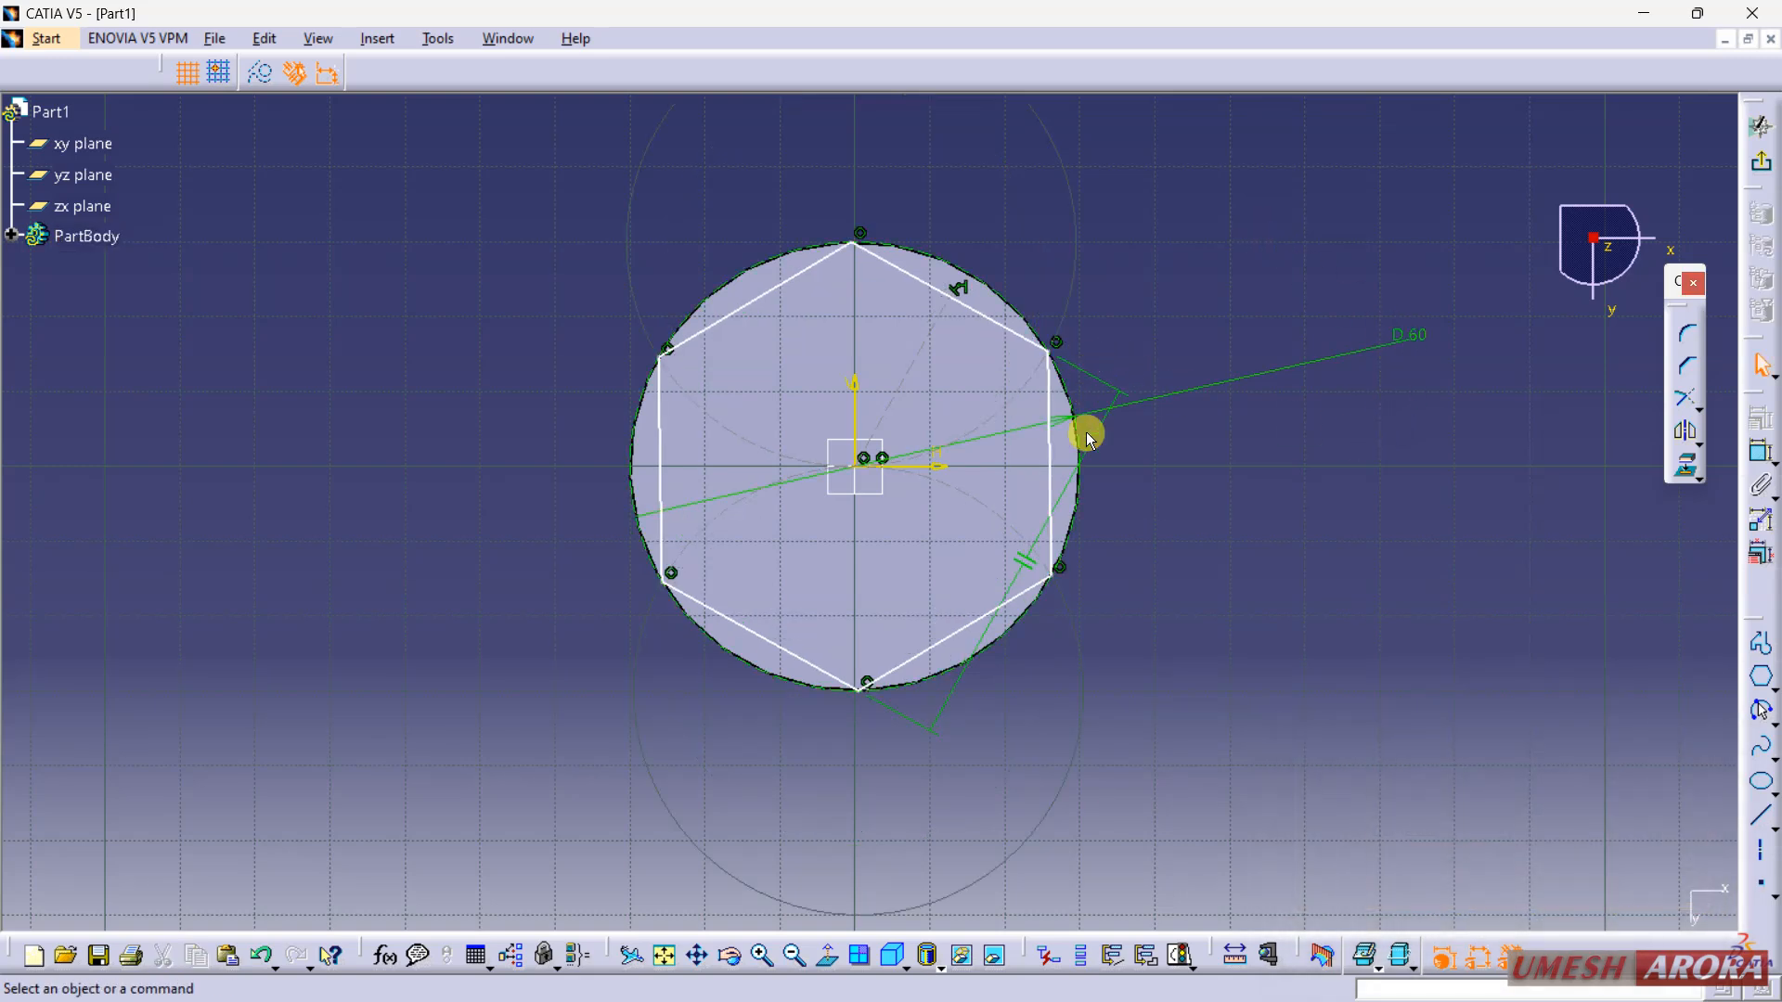
Step: Constrain one side of the hexagon to be vertical and exit the sketch
{"action": "left_click", "coordinate": [1047, 434]}
{"action": "left_click", "coordinate": [1756, 417]}
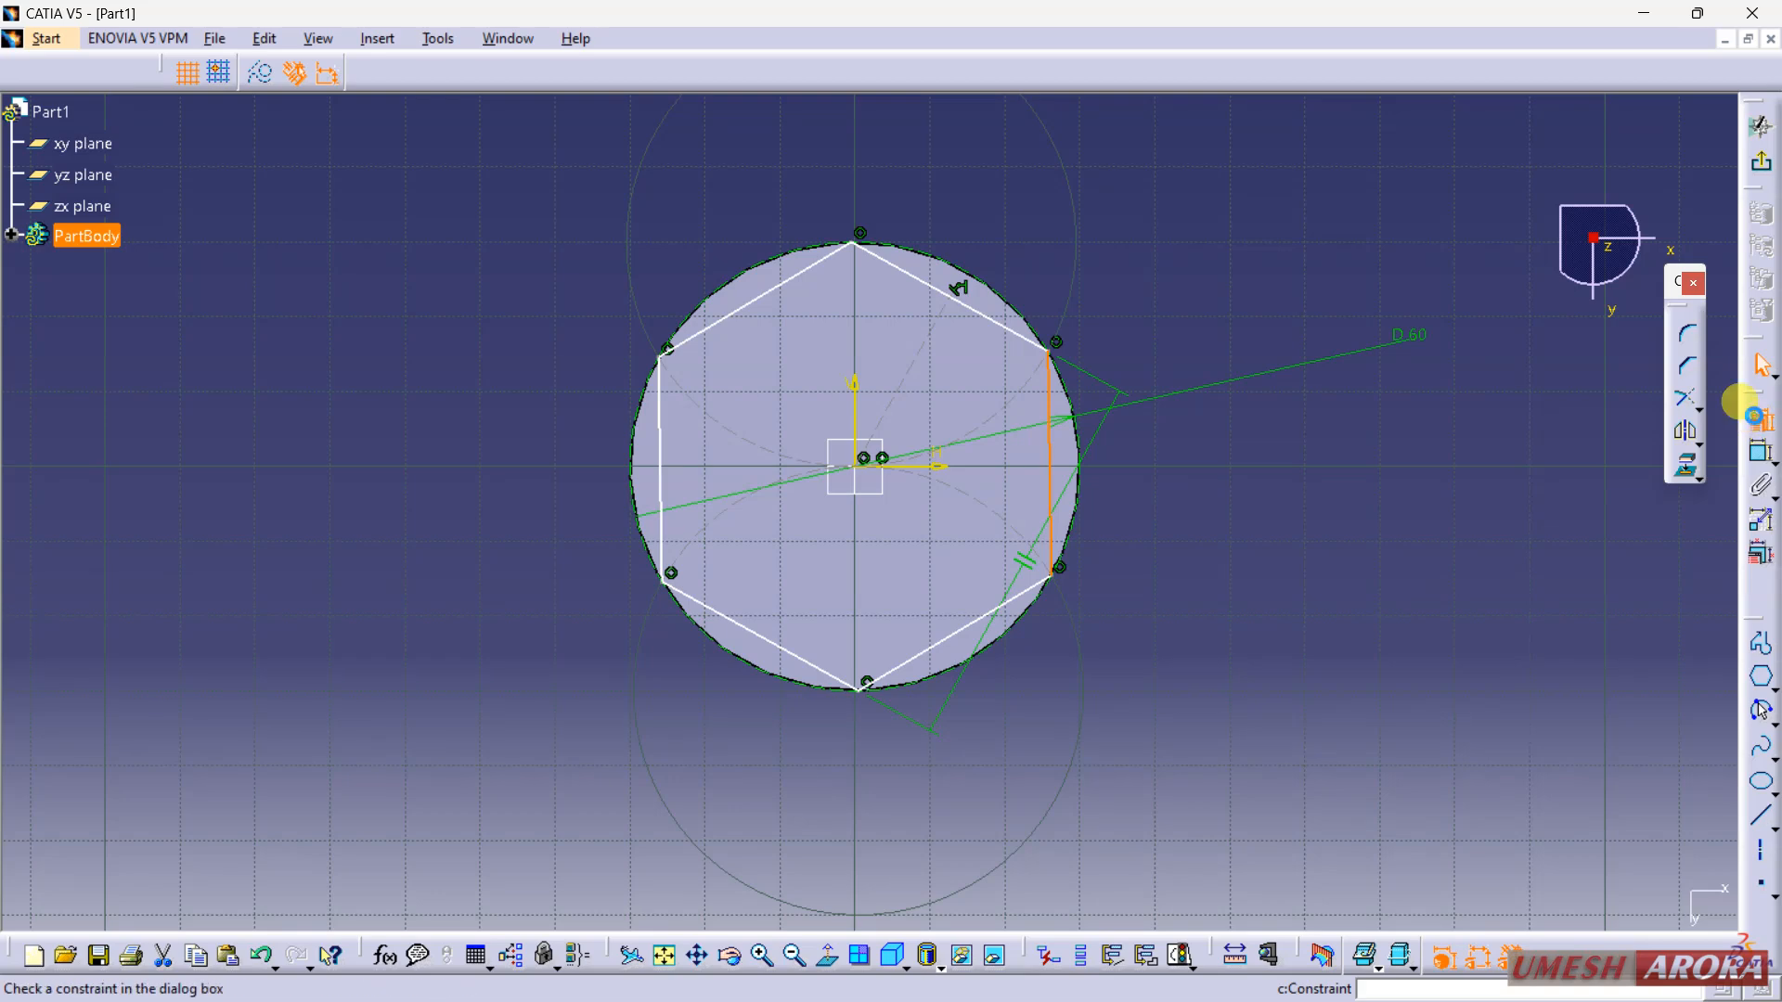
{"action": "left_click", "coordinate": [1625, 833]}
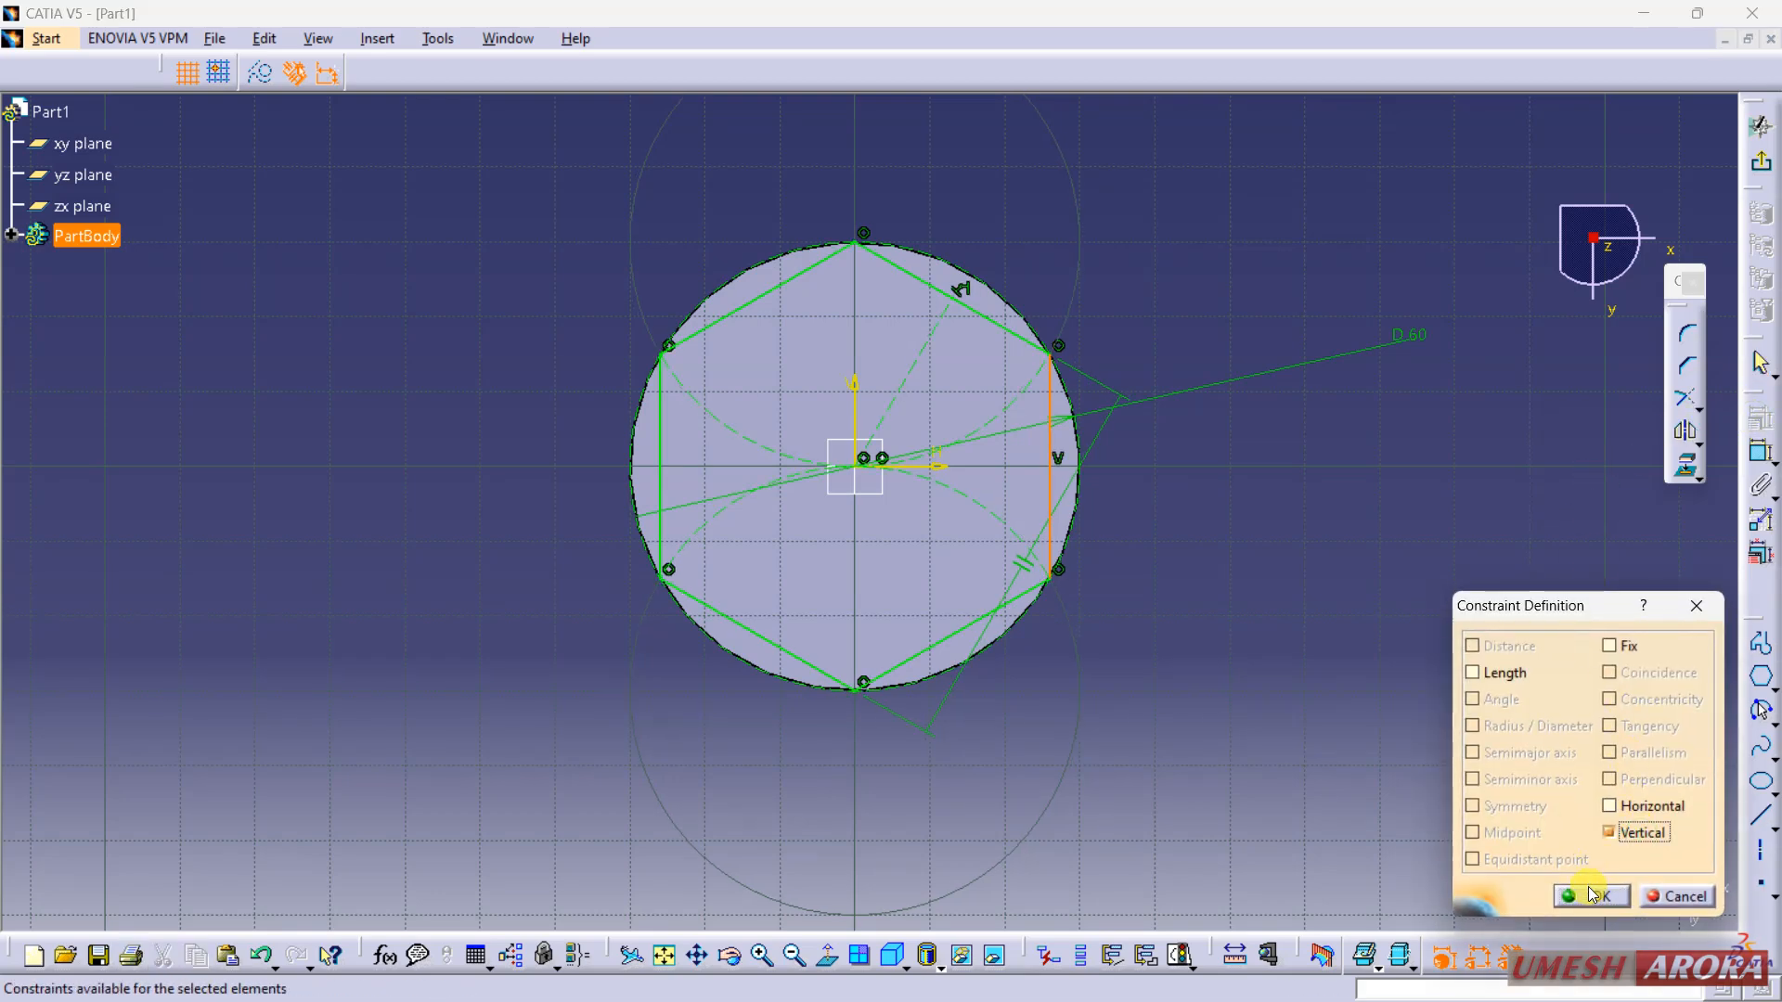
{"action": "left_click", "coordinate": [1592, 894]}
{"action": "left_click", "coordinate": [1758, 164]}
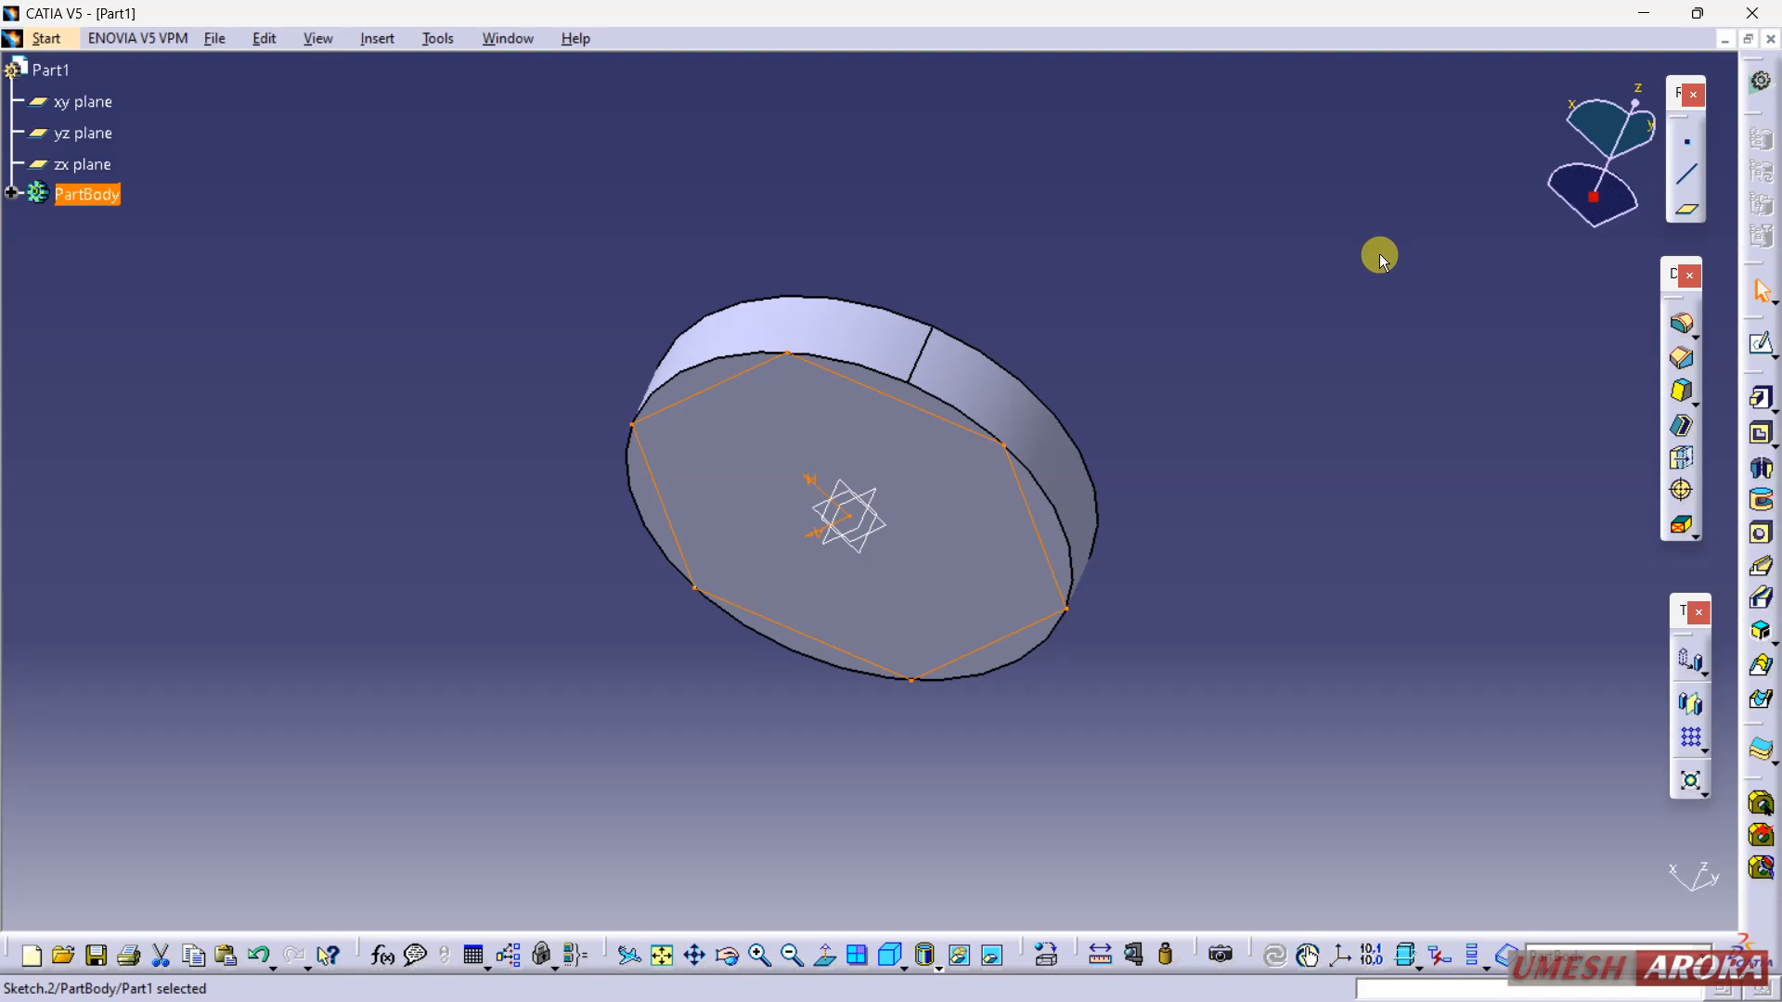
Step: Reopen the hexagon sketch and draw two connected lines from the ends of the constrained vertical side to the origin, forming a triangle
{"action": "double_click", "coordinate": [933, 408]}
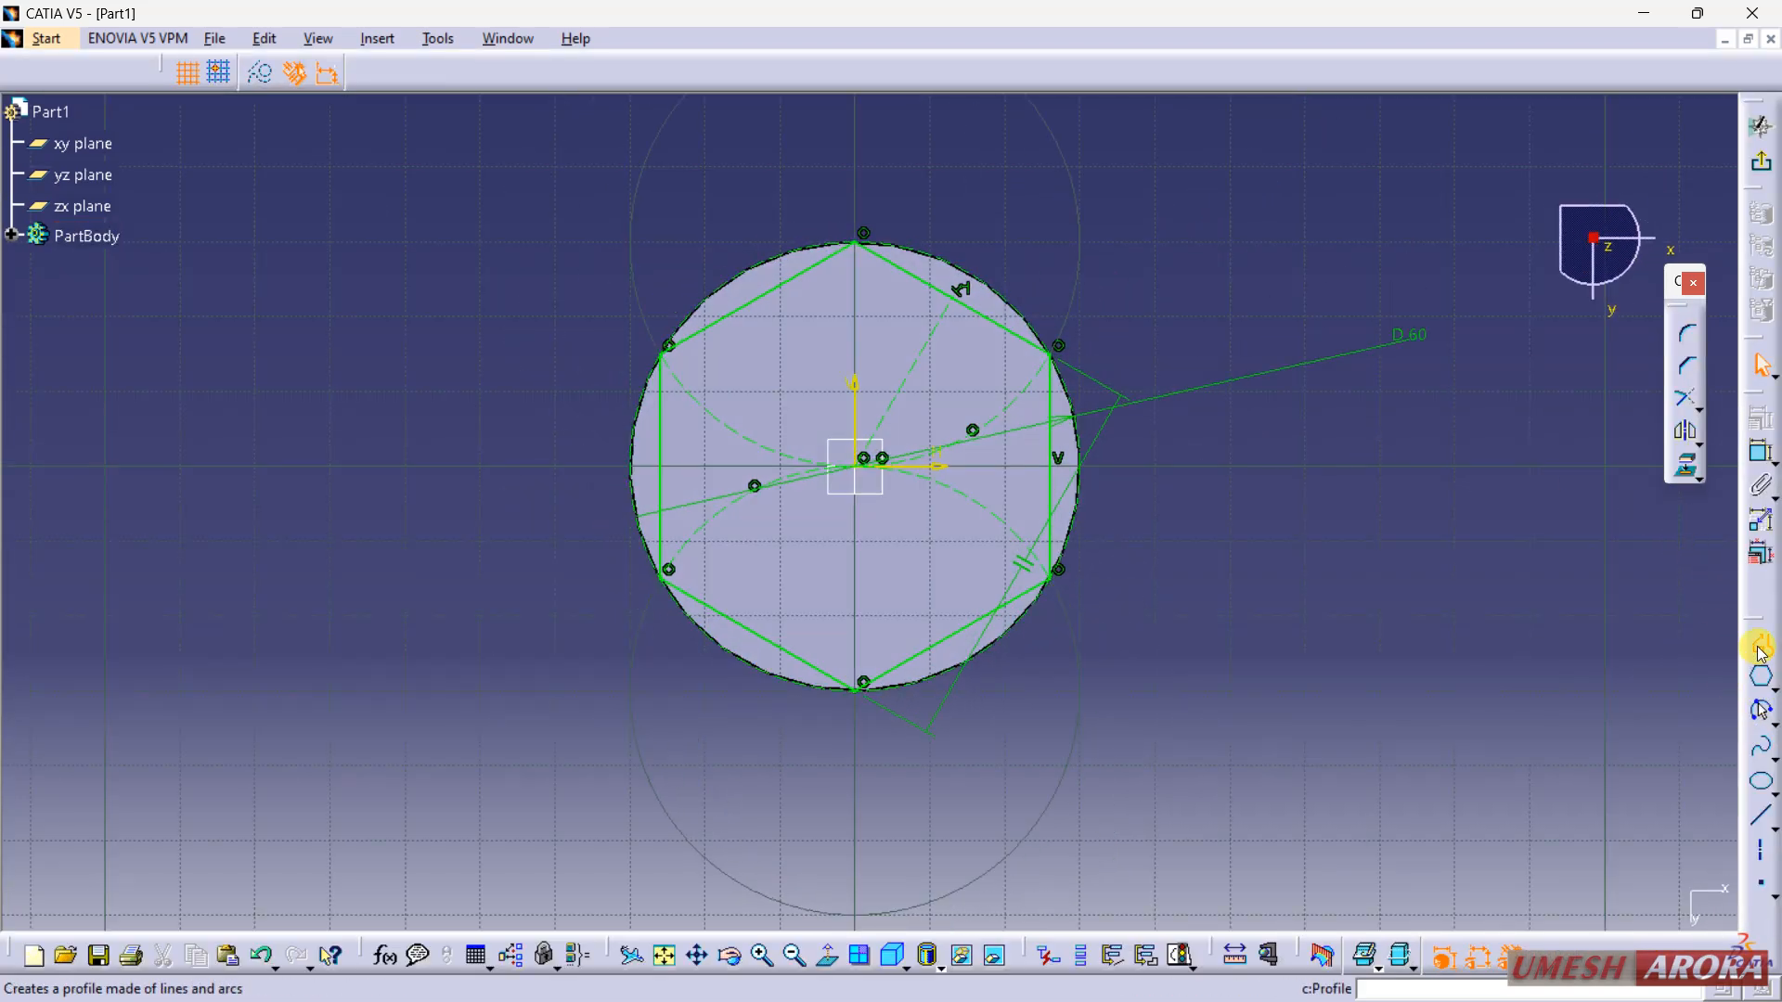
{"action": "left_click", "coordinate": [1760, 675]}
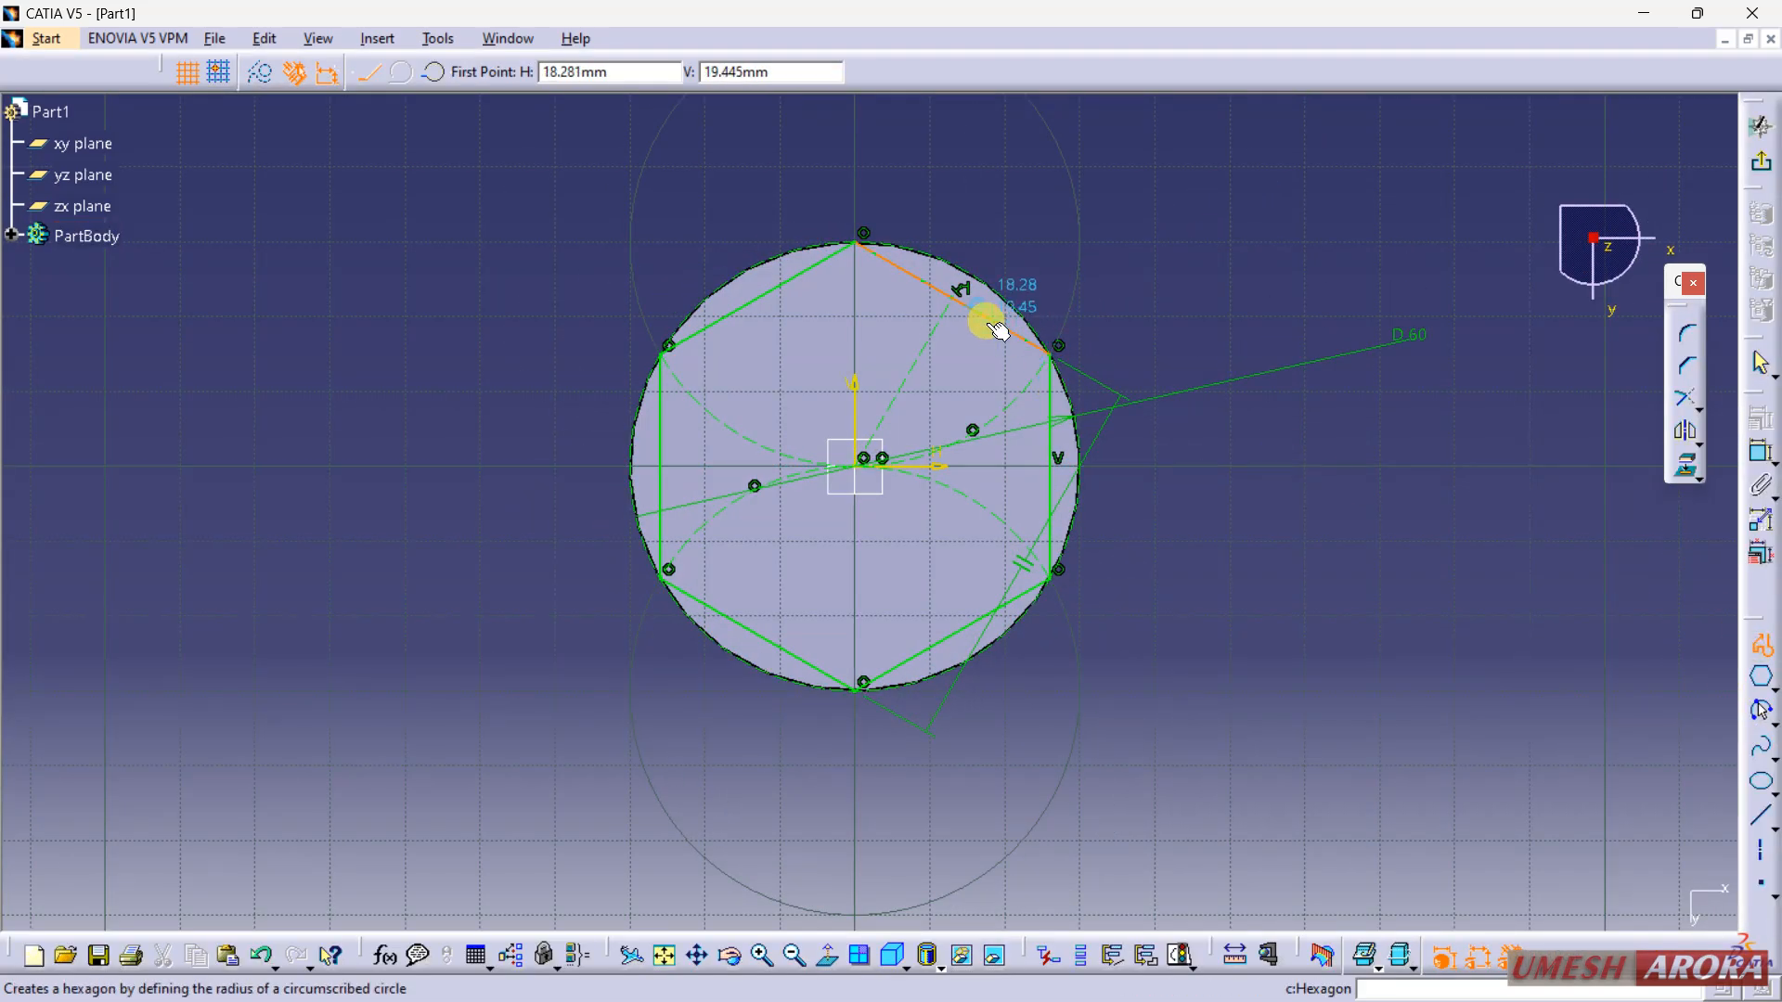
{"action": "left_click", "coordinate": [1048, 355]}
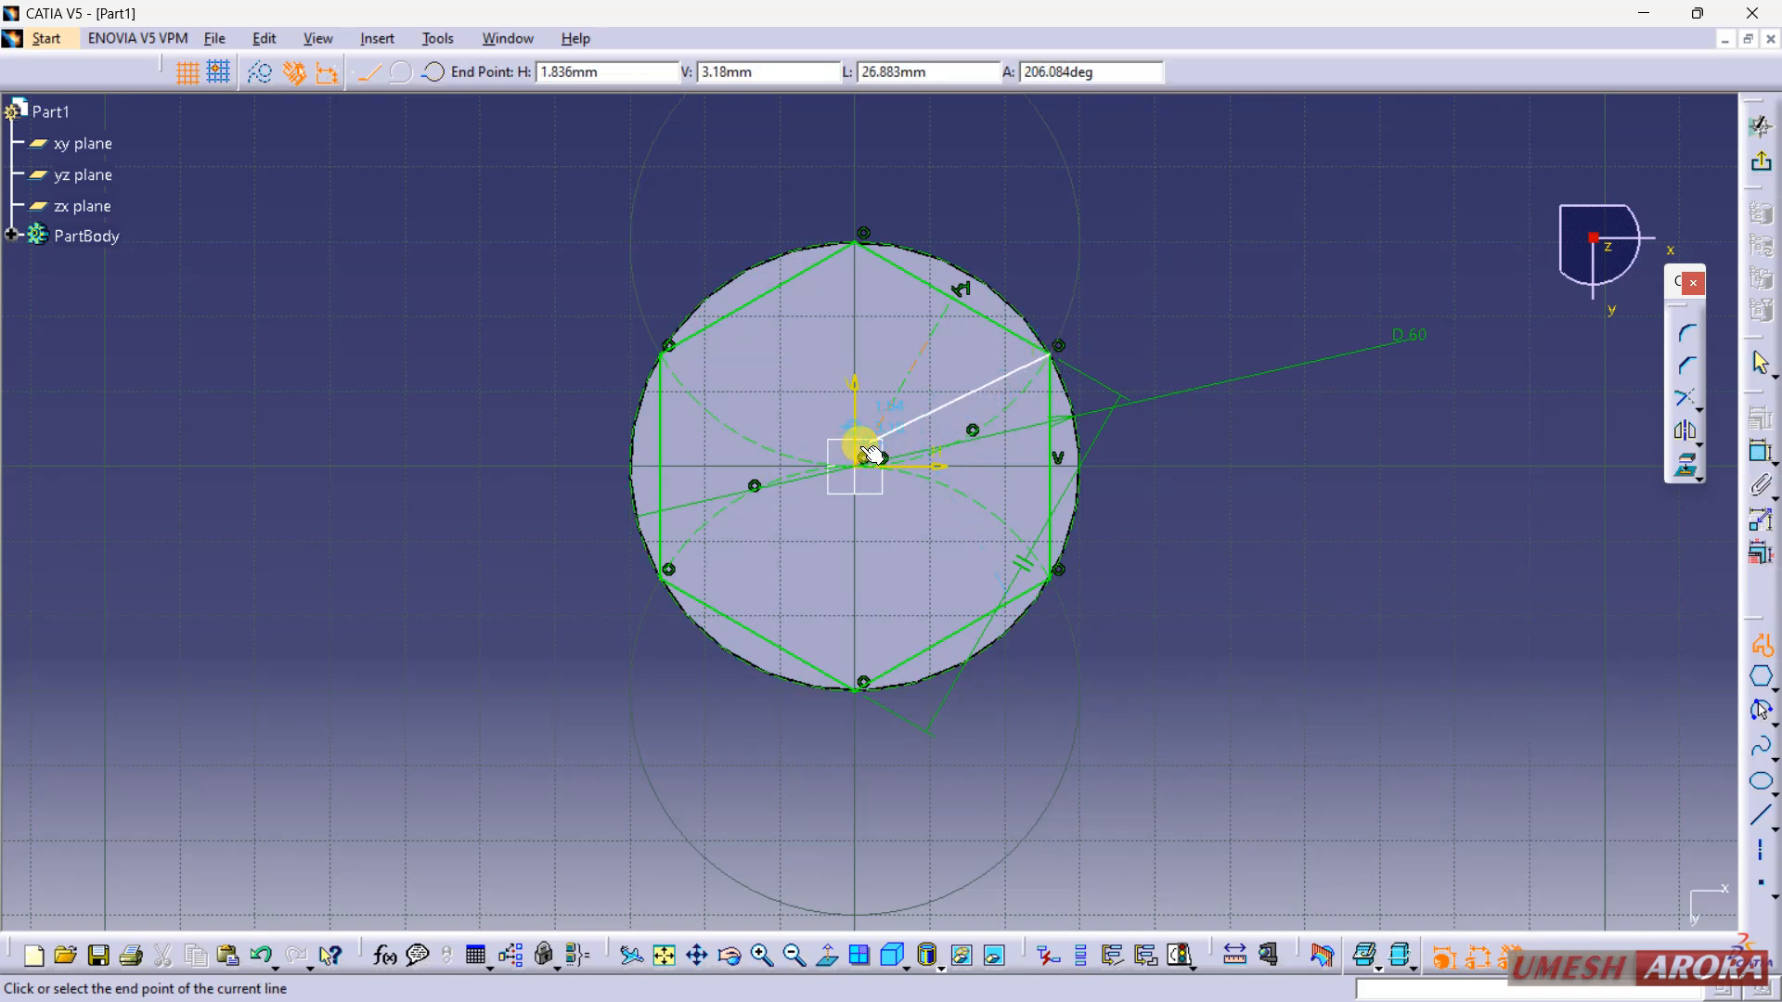
{"action": "left_click", "coordinate": [868, 472]}
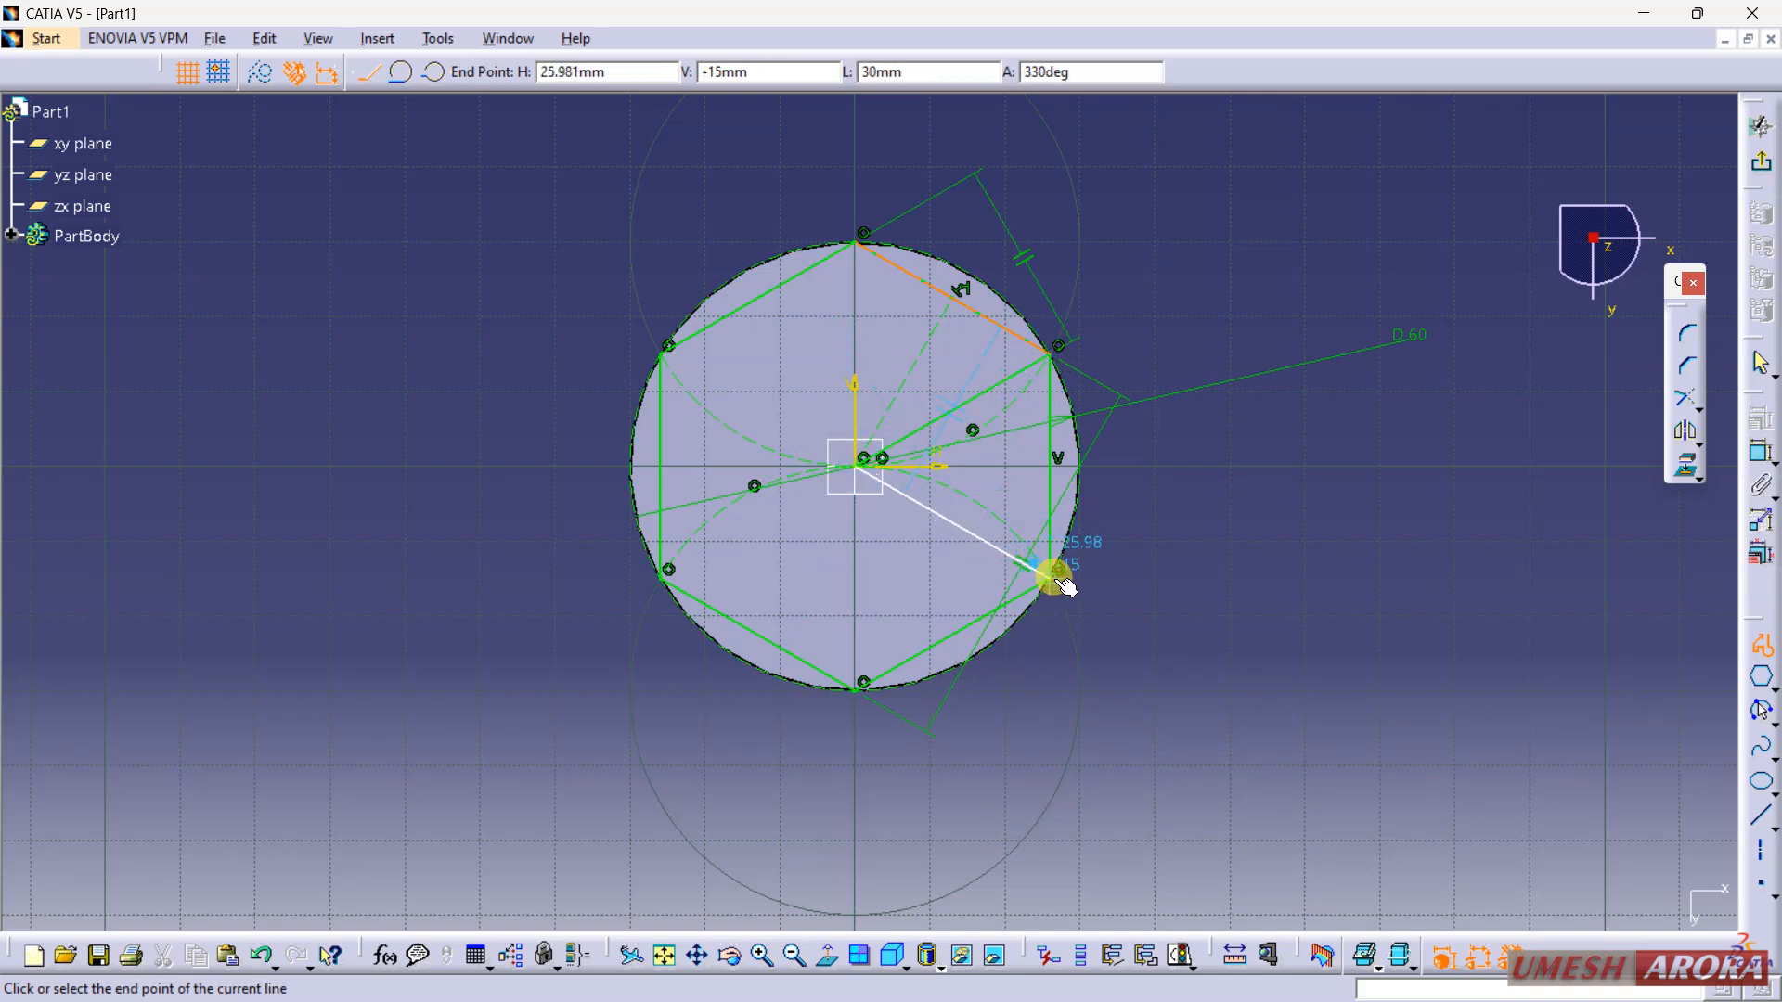
{"action": "left_click", "coordinate": [1052, 579]}
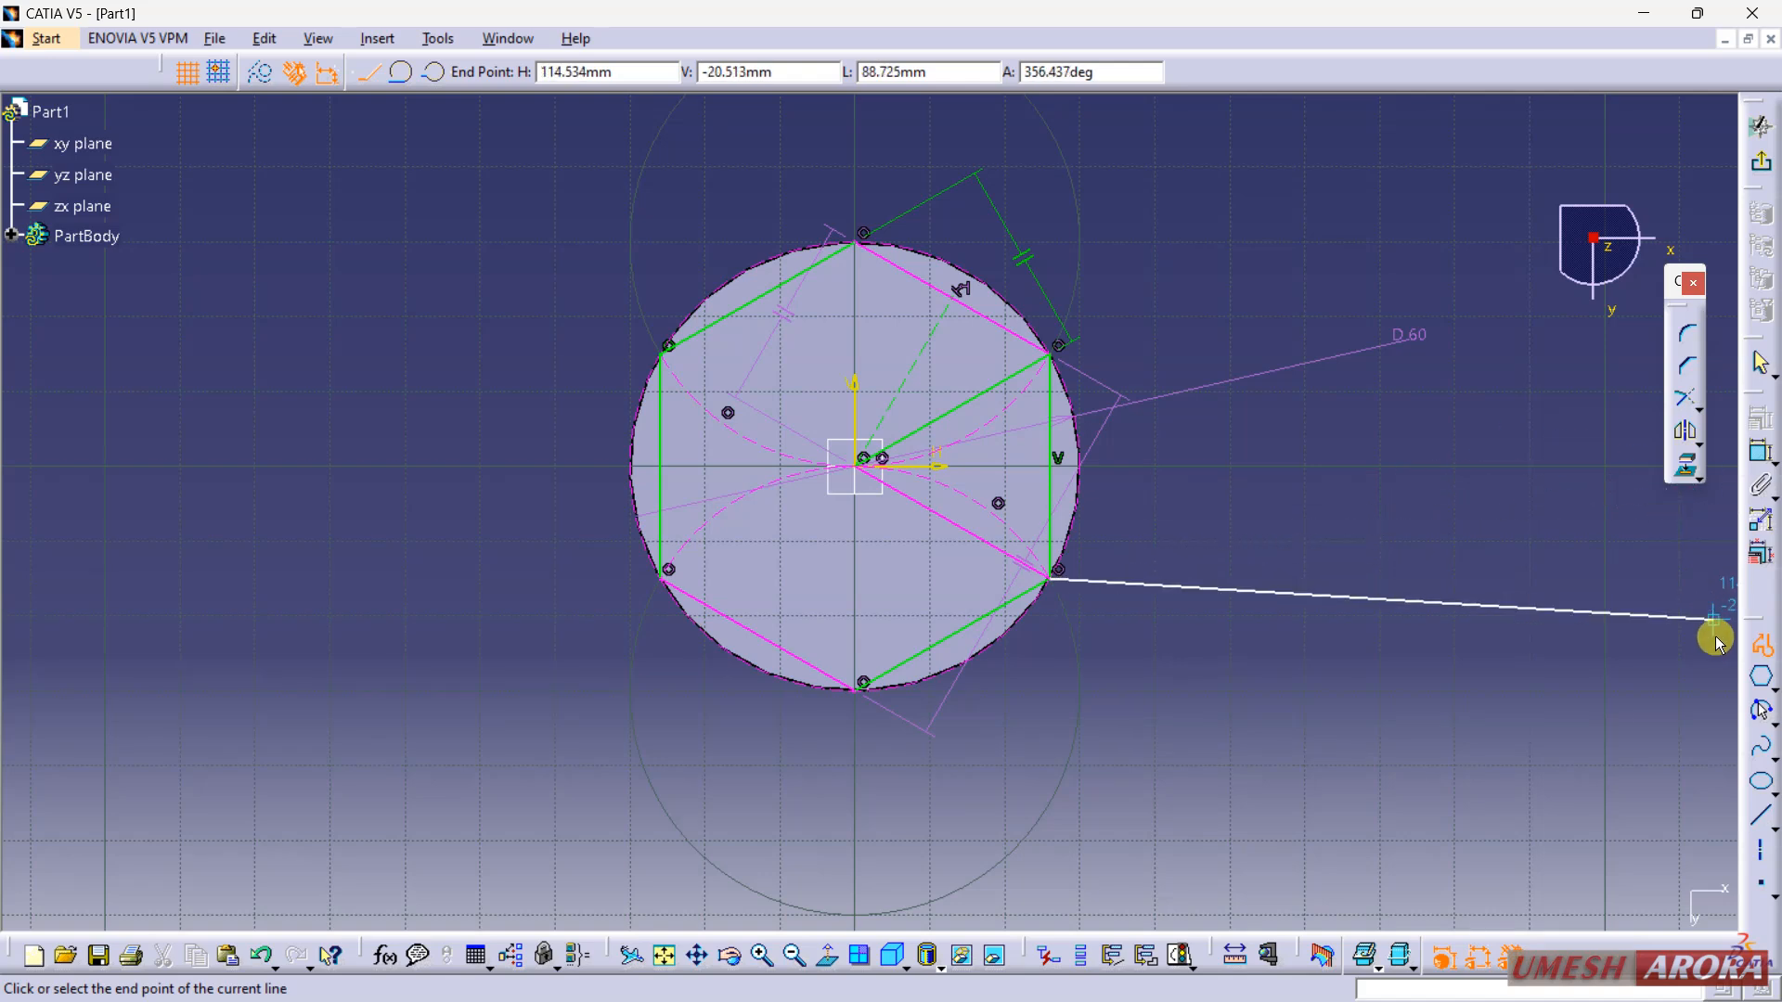
{"action": "left_click", "coordinate": [1763, 647]}
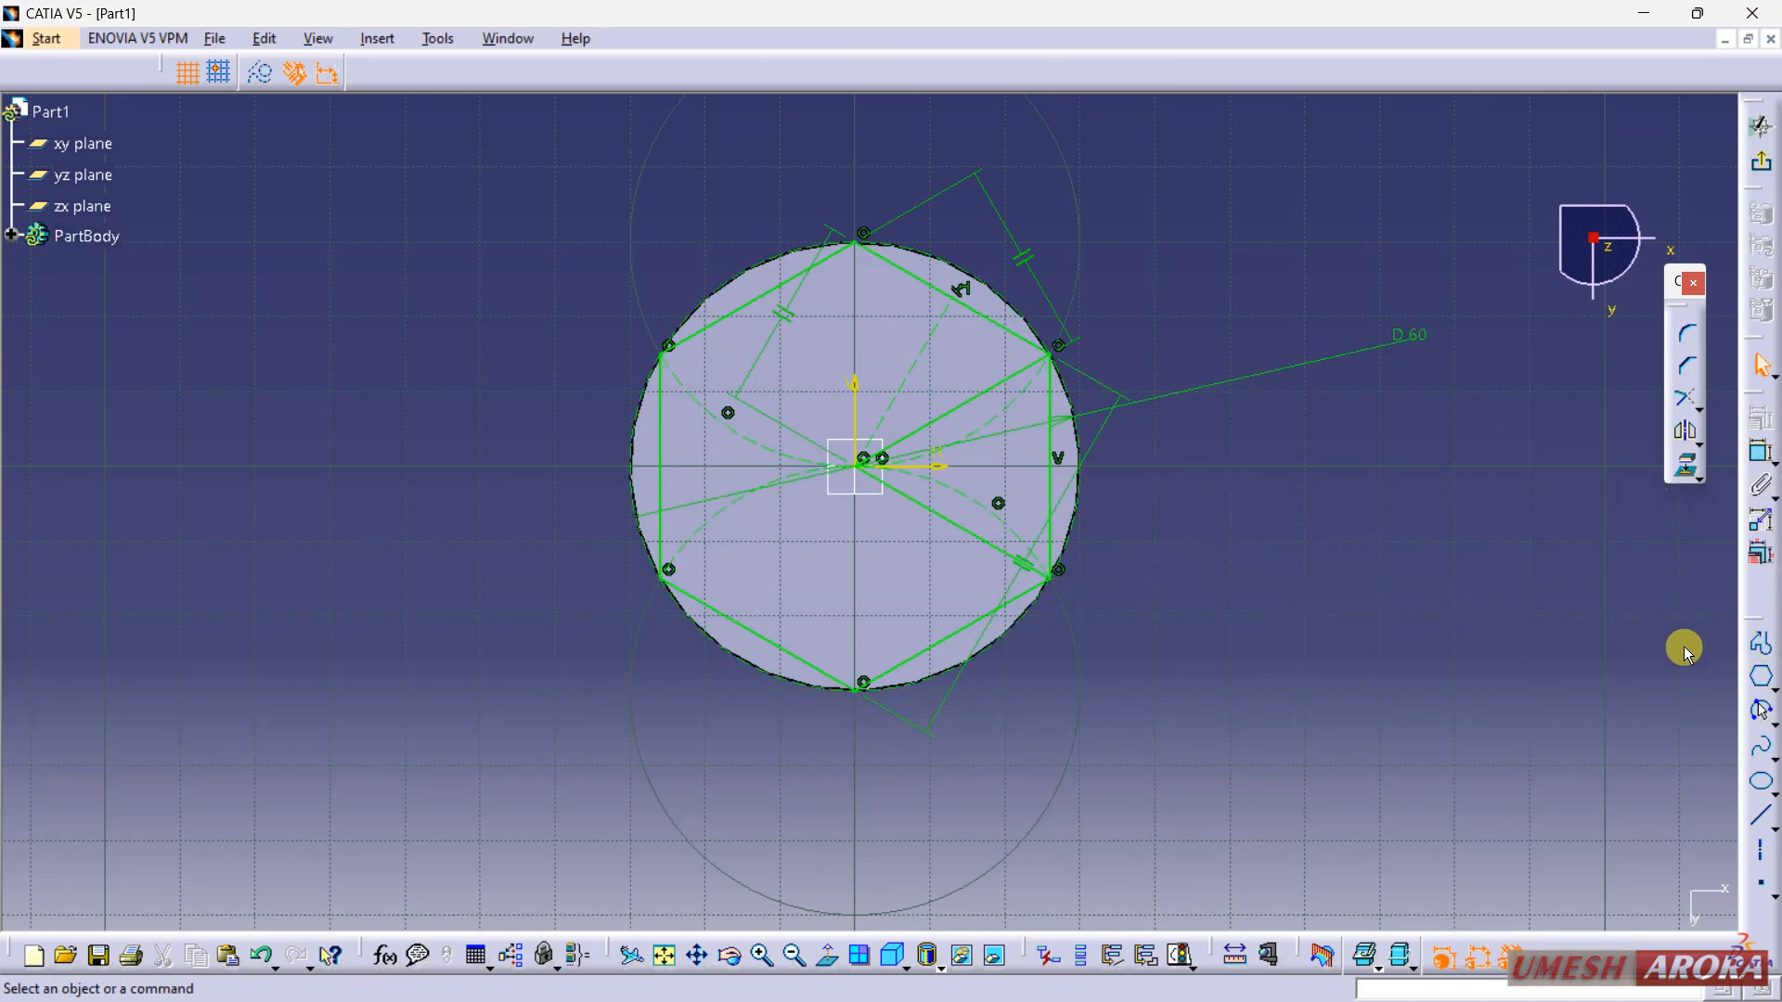
Step: Convert the five hexagon sides other than the constrained vertical one to construction elements and exit the sketch
{"action": "left_click", "coordinate": [931, 290]}
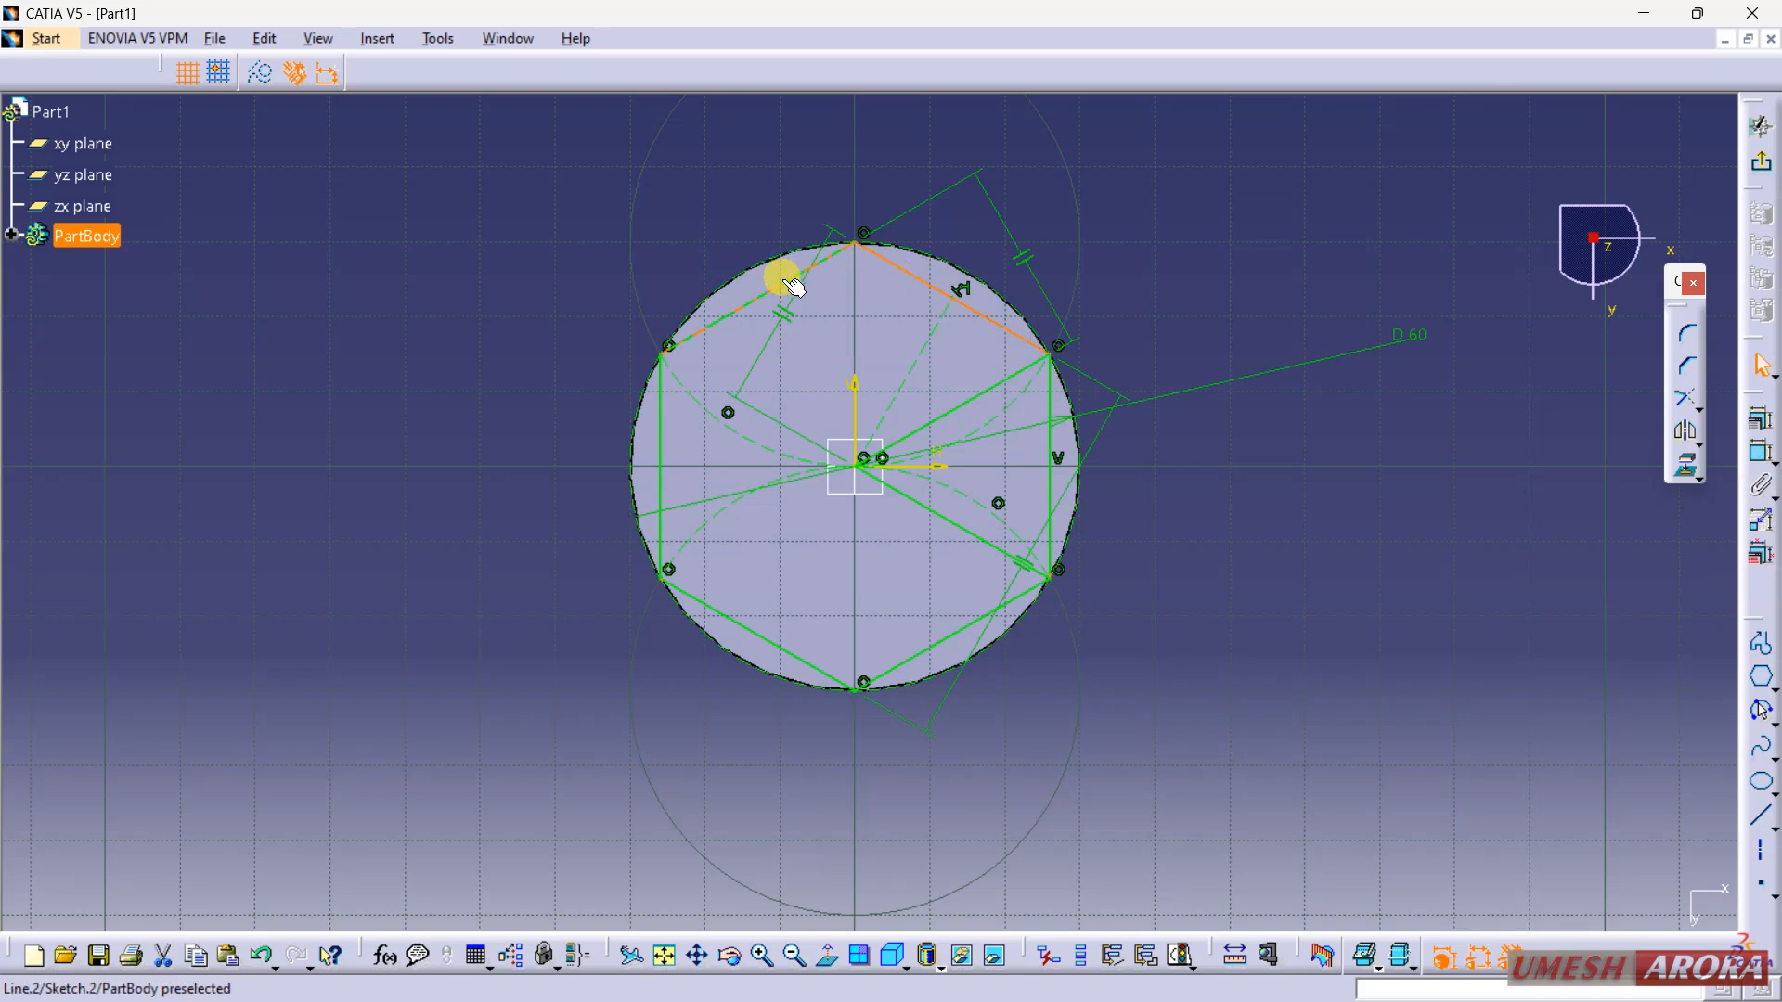
{"action": "left_click", "coordinate": [793, 286], "text": "ctrl"}
{"action": "left_click", "coordinate": [657, 458], "text": "ctrl"}
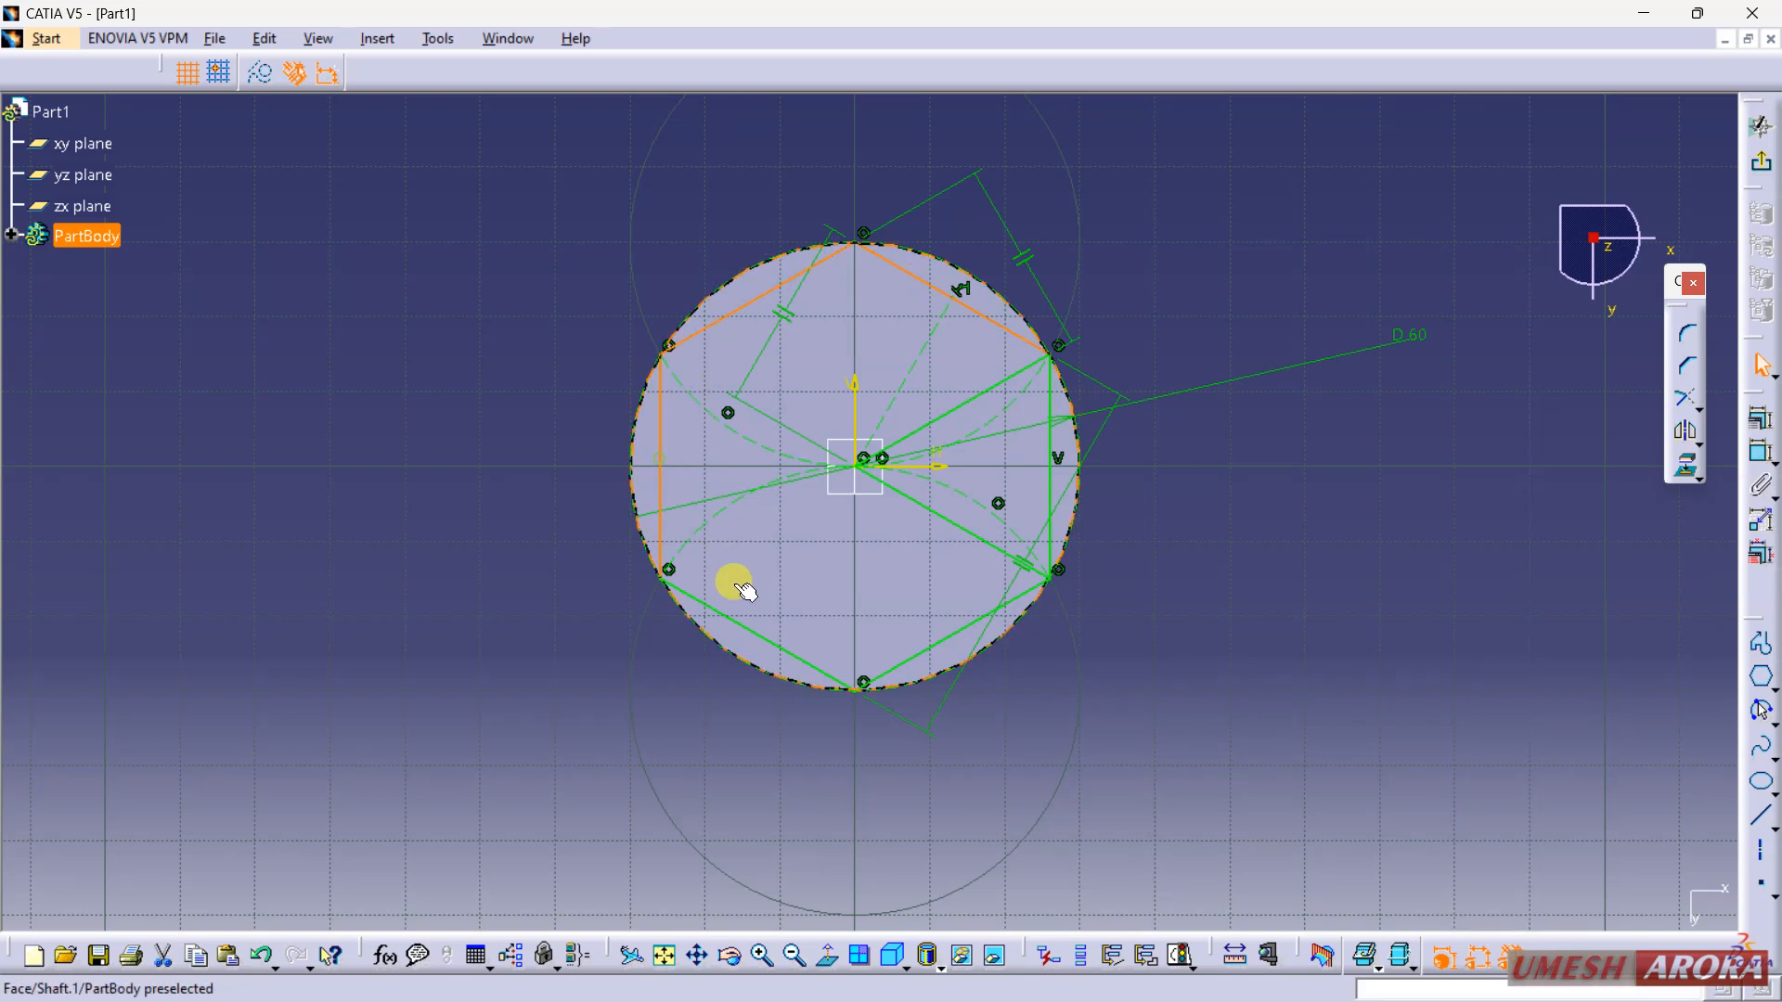
{"action": "left_click", "coordinate": [747, 627], "text": "ctrl"}
{"action": "left_click", "coordinate": [947, 638], "text": "ctrl"}
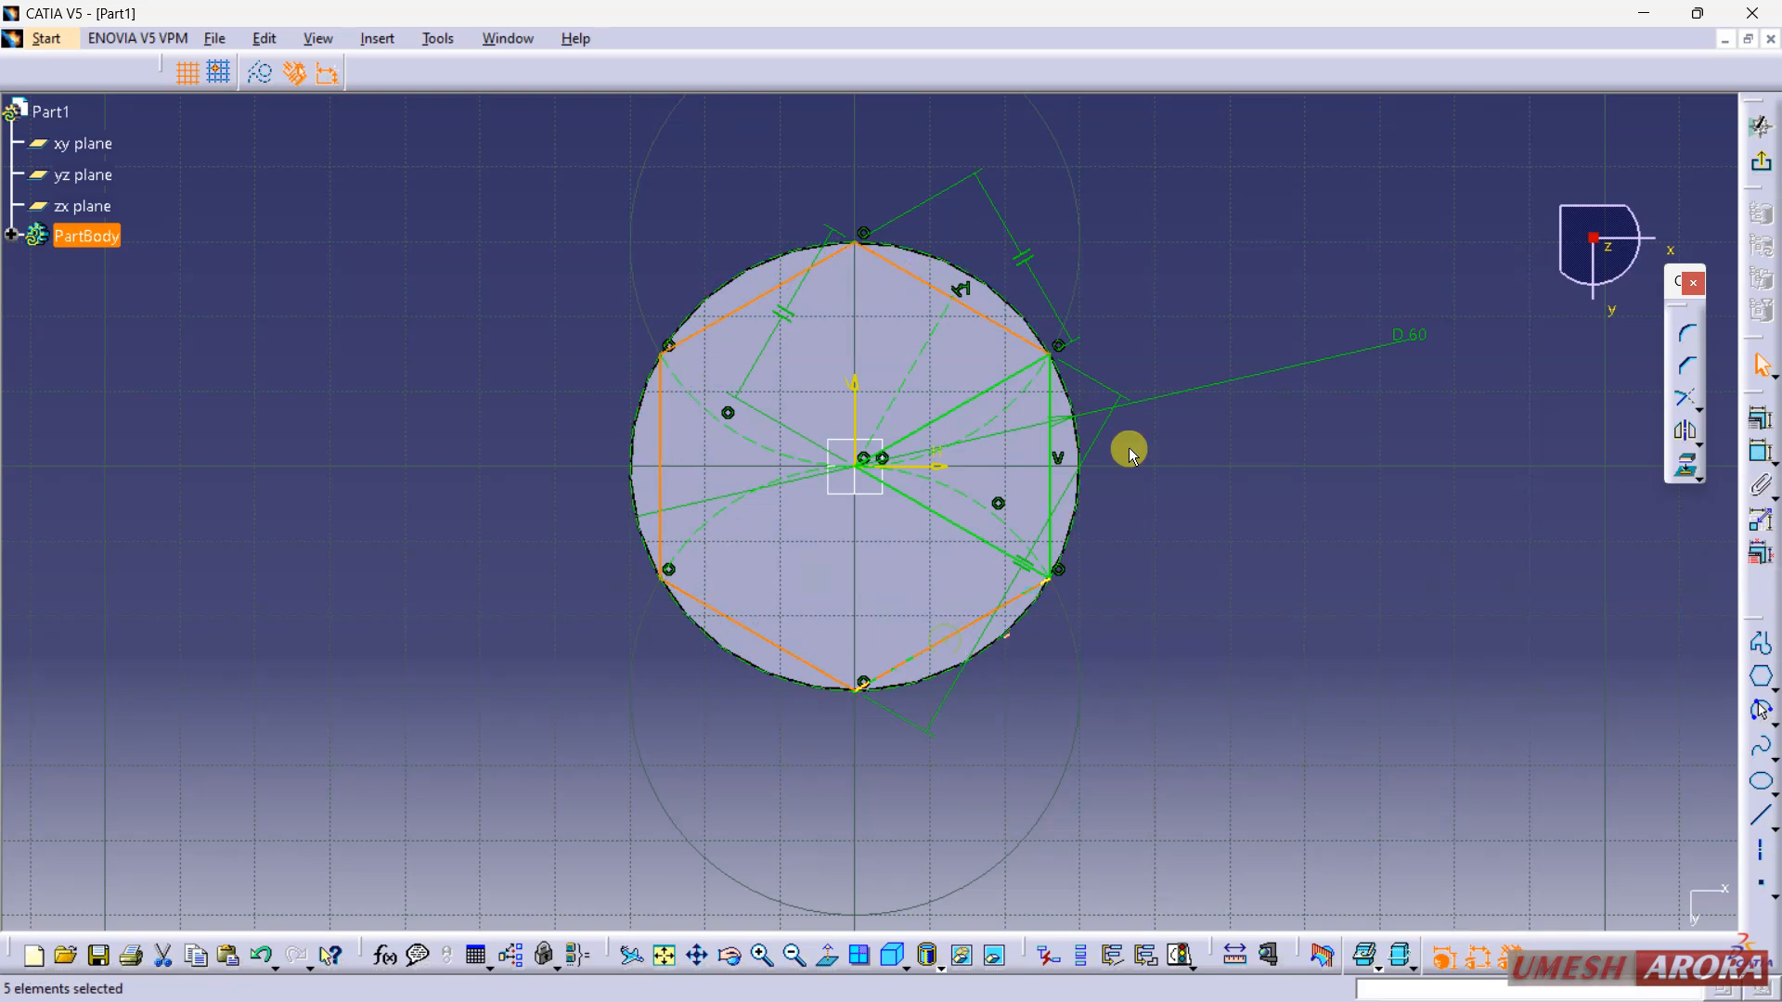
{"action": "left_click", "coordinate": [296, 69]}
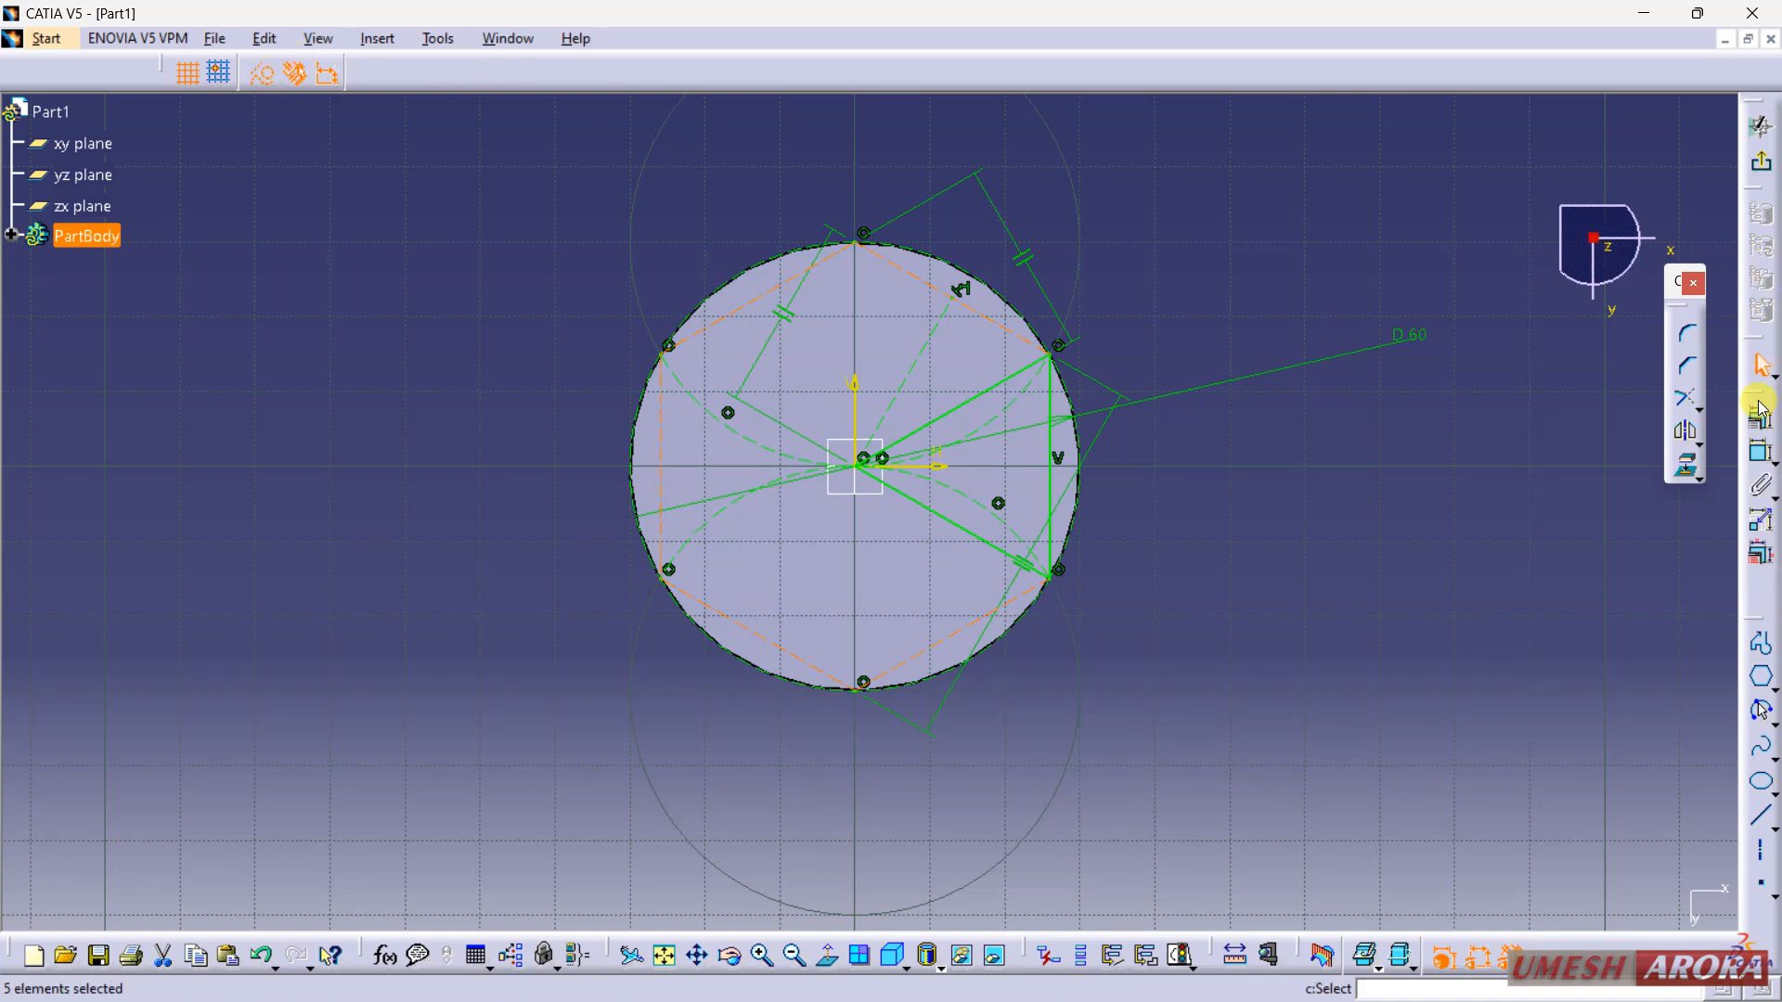
{"action": "left_click", "coordinate": [1686, 464]}
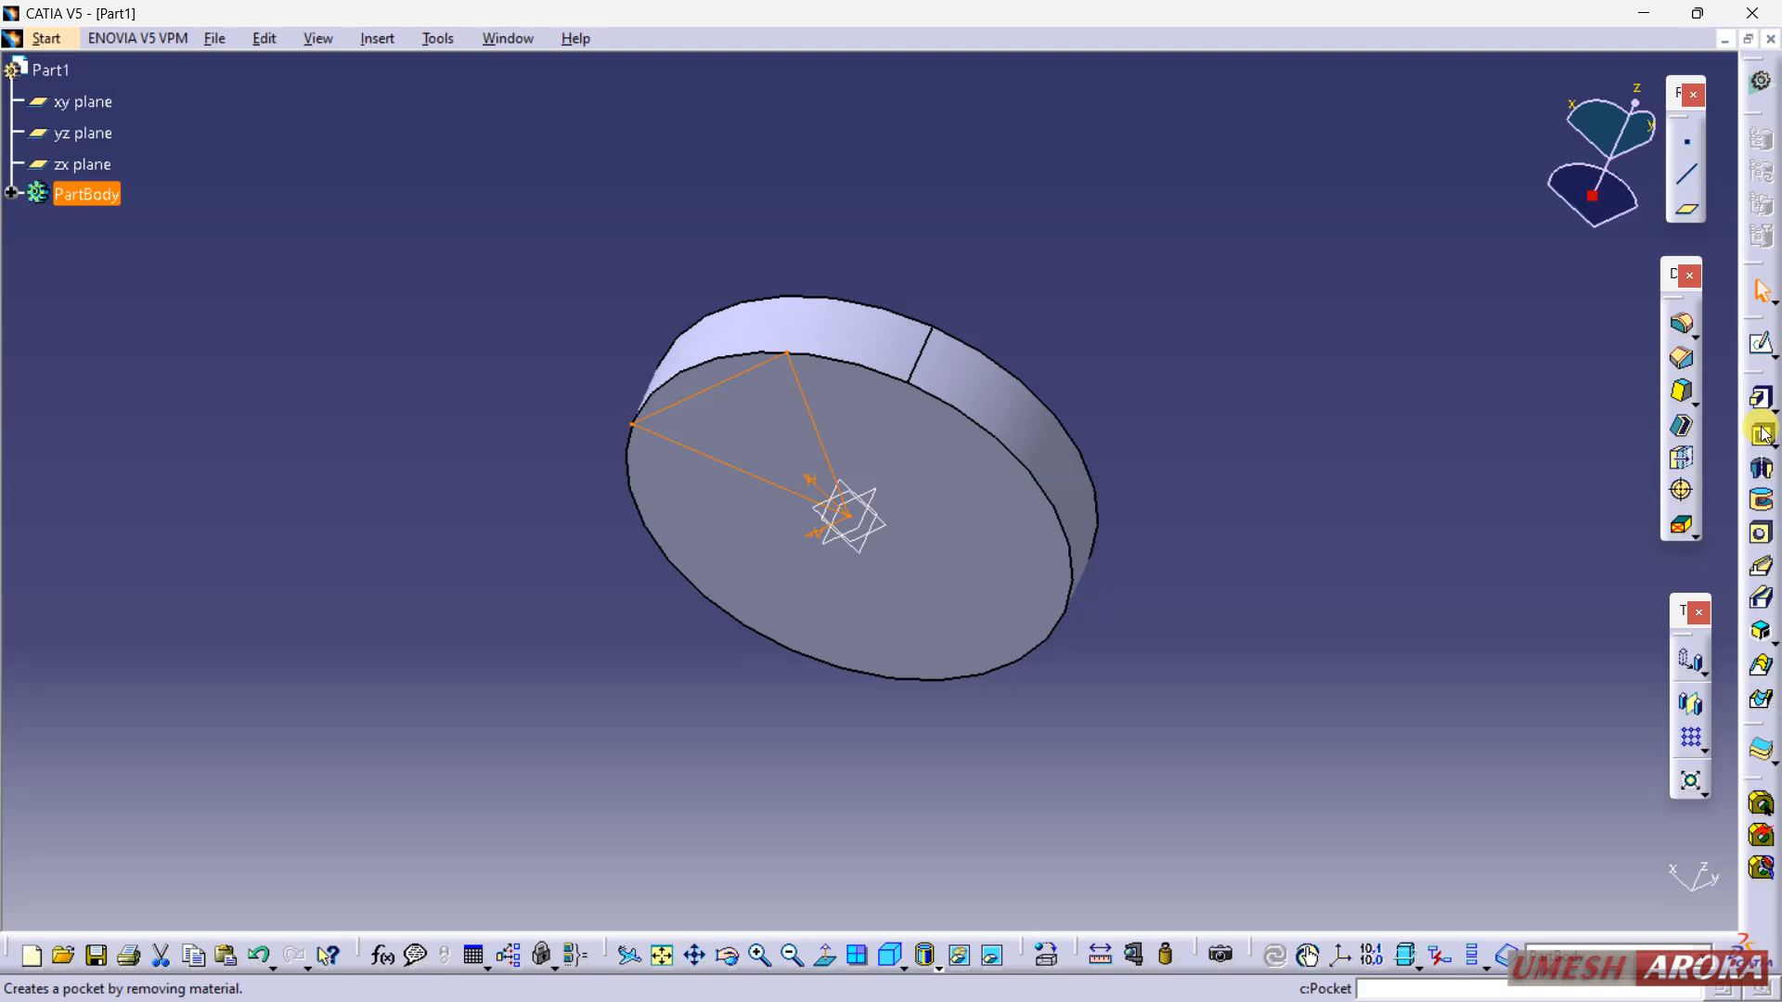
Step: Cut a 20 mm deep pocket from the triangle sketch with the side reversed, so that only the triangular sector remains
{"action": "left_click", "coordinate": [1763, 433]}
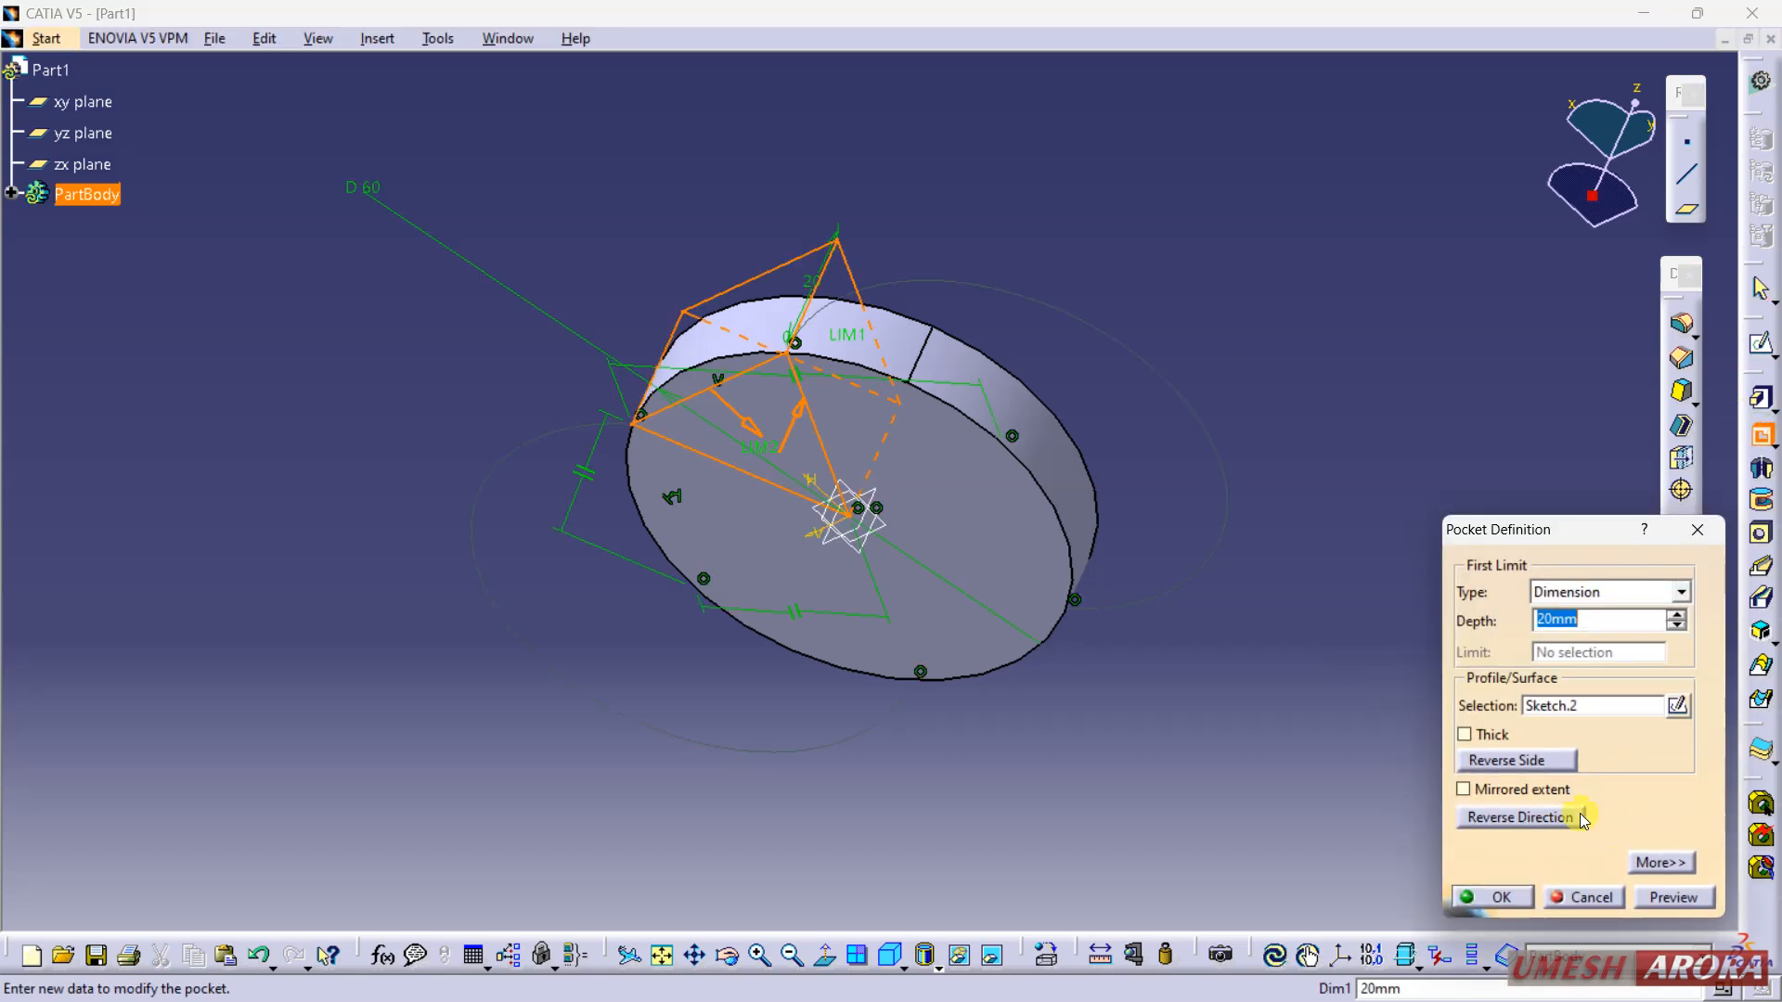
{"action": "left_click", "coordinate": [1522, 764]}
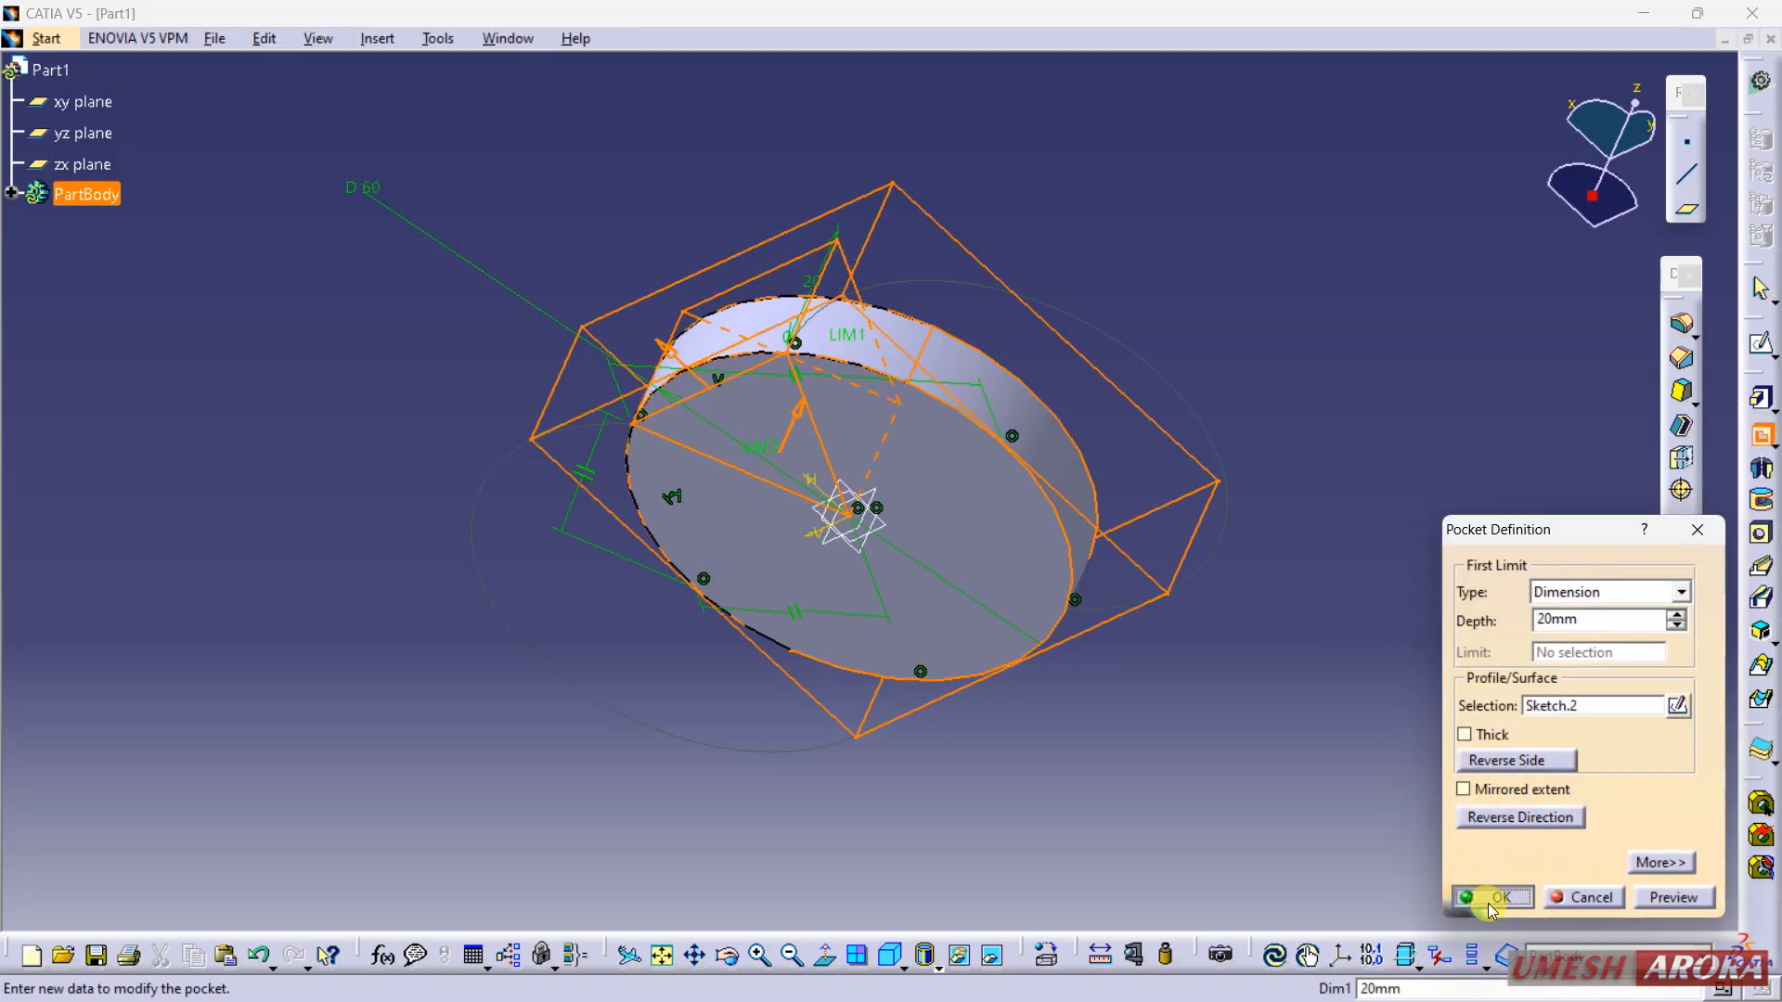
{"action": "left_click", "coordinate": [1488, 901]}
Step: Fillet the curved edge between the domed top and the outer vertical face with a 5 mm radius
{"action": "middle_click_drag", "start_coordinate": [679, 251], "coordinate": [1197, 557]}
{"action": "left_click", "coordinate": [1676, 337]}
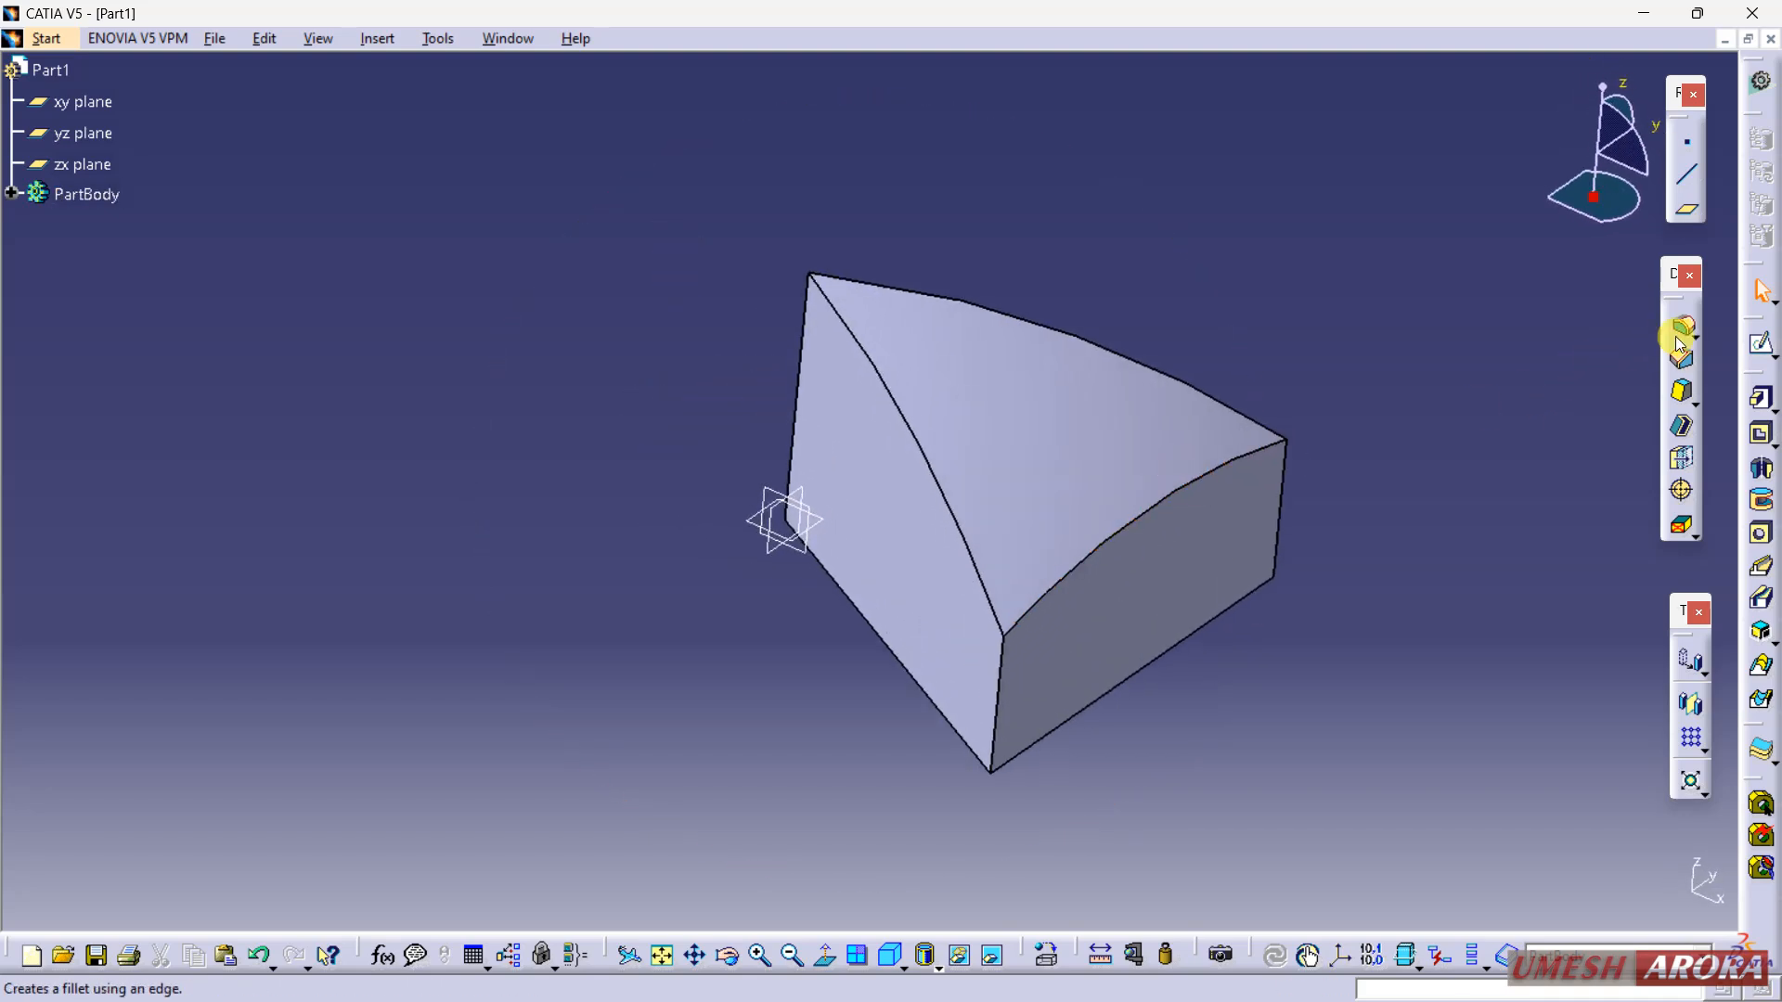
{"action": "left_click", "coordinate": [1155, 490]}
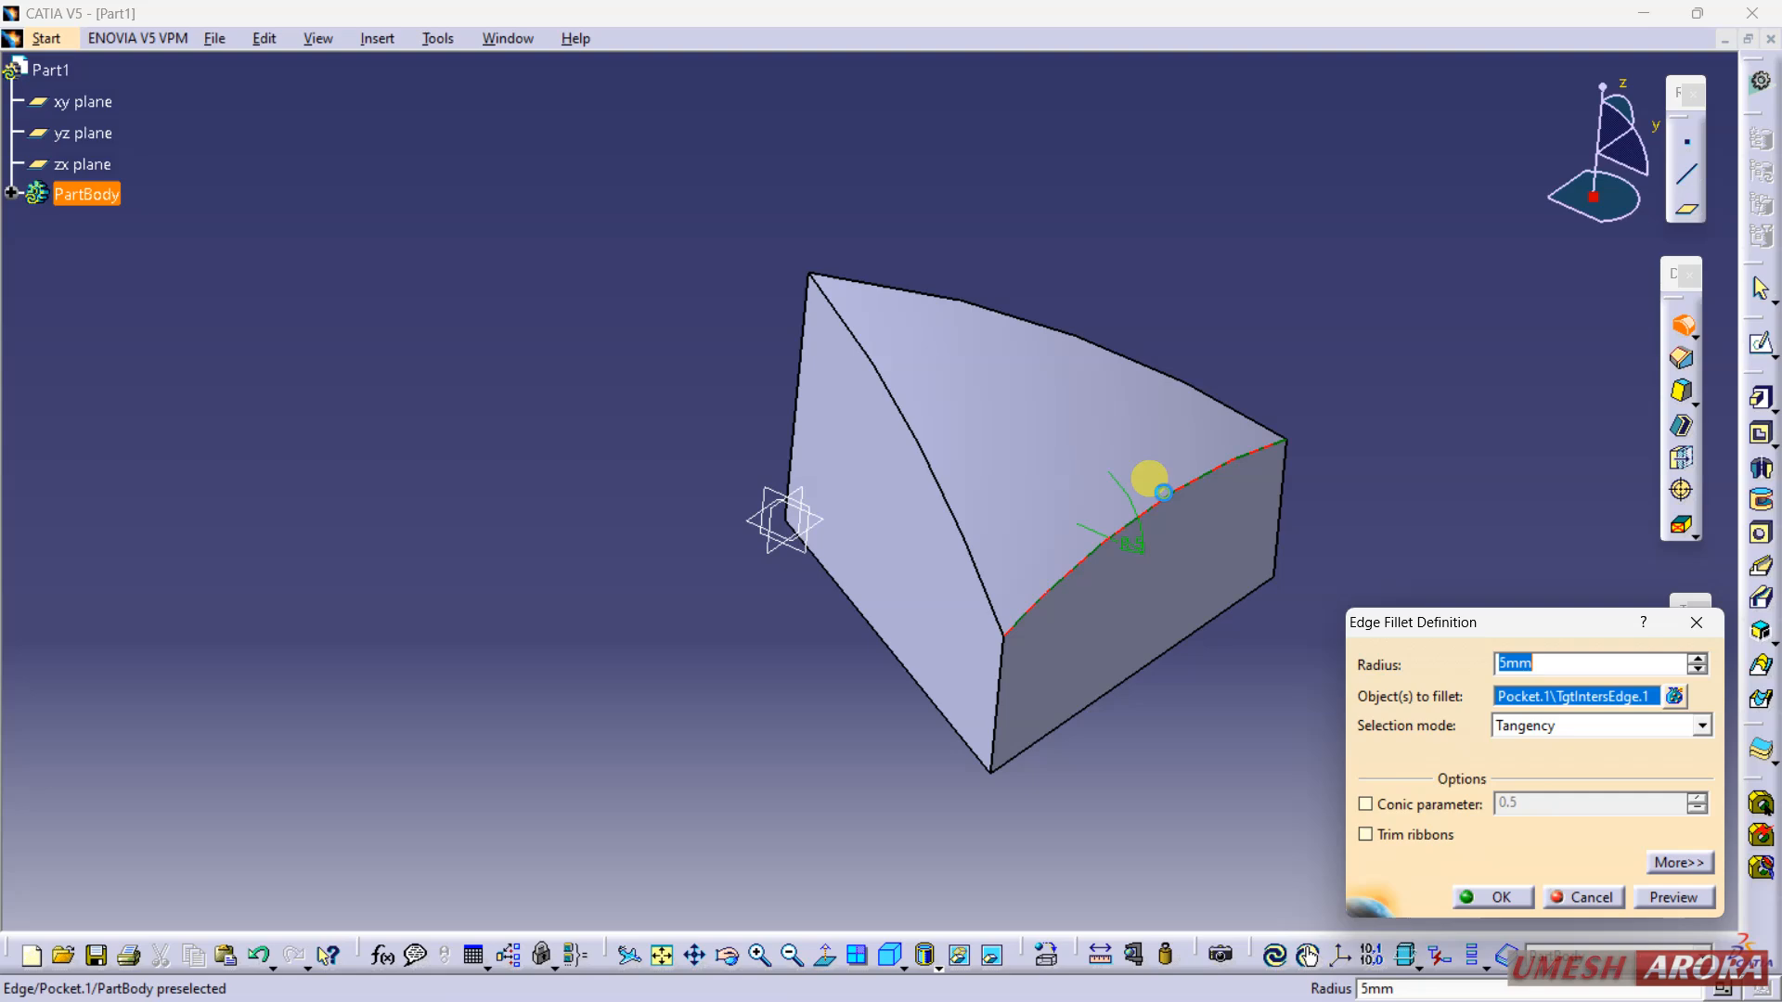
{"action": "key", "text": "Return"}
{"action": "left_click", "coordinate": [1305, 745]}
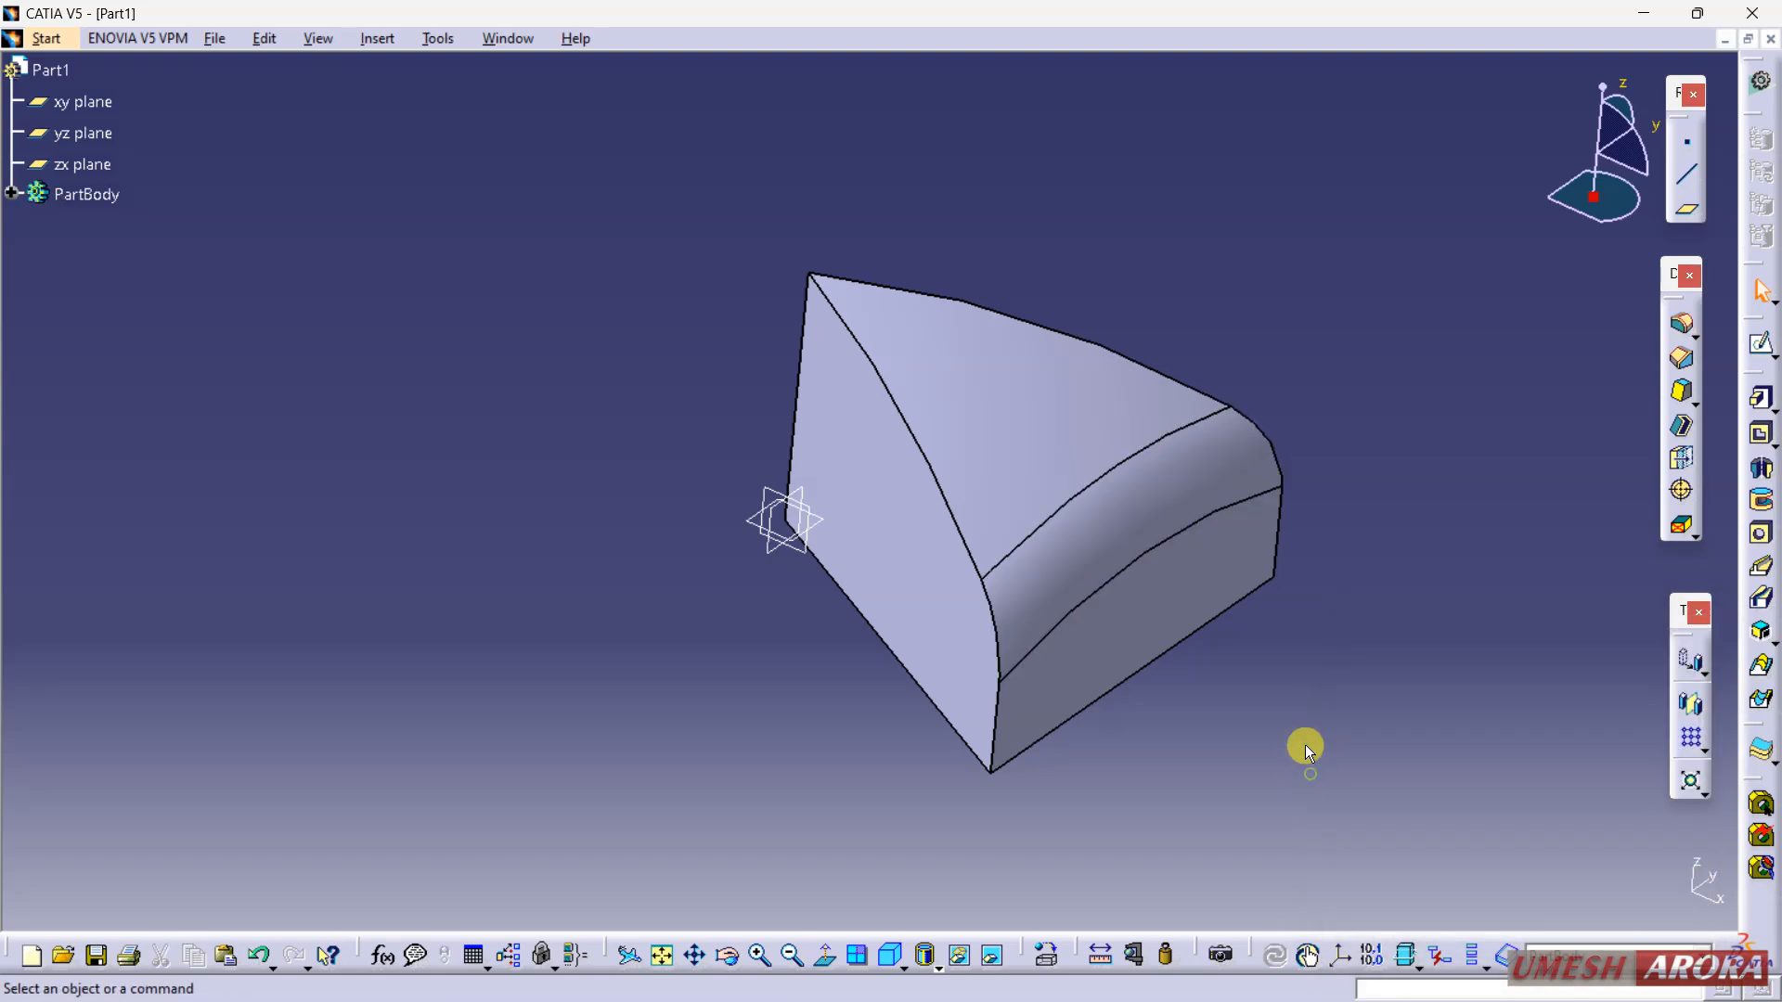
Step: Start a sketch on the yz plane and draw a vertical elongated hole of about 3 mm radius centred on the vertical axis
{"action": "middle_click_drag", "start_coordinate": [1305, 744], "coordinate": [816, 425]}
{"action": "left_click", "coordinate": [779, 449]}
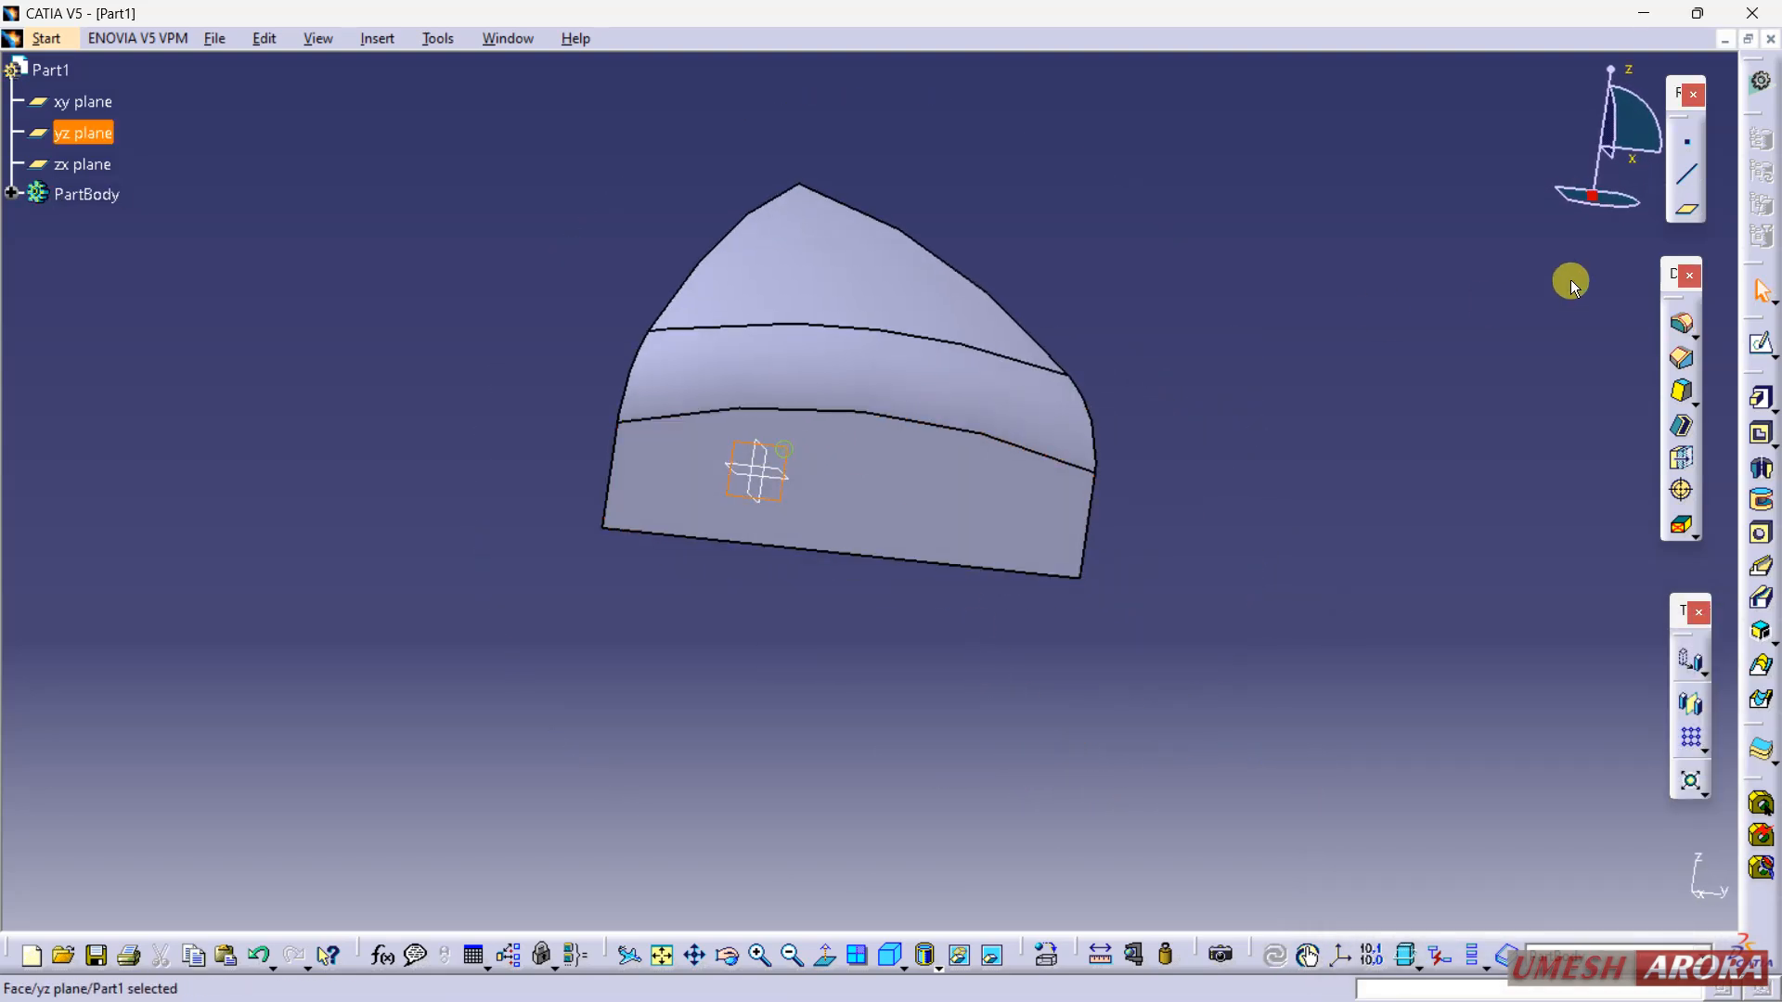
{"action": "left_click", "coordinate": [1761, 343]}
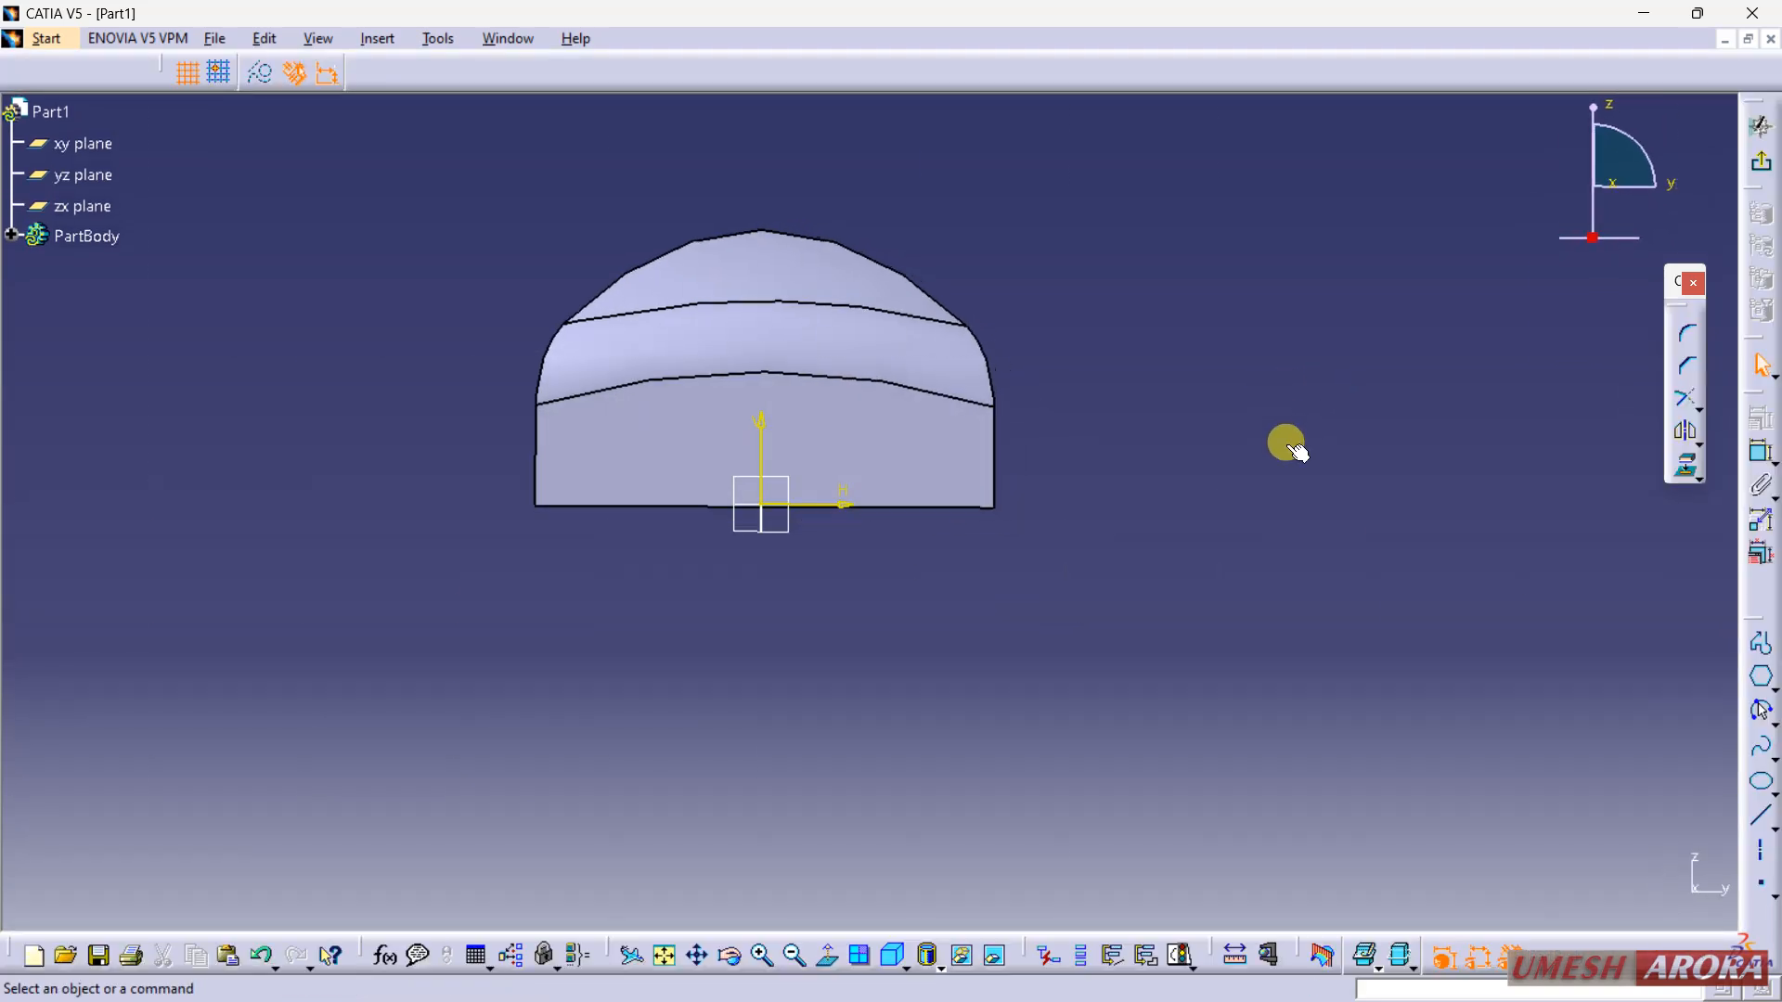
{"action": "middle_click_drag", "start_coordinate": [1184, 456], "coordinate": [1311, 517]}
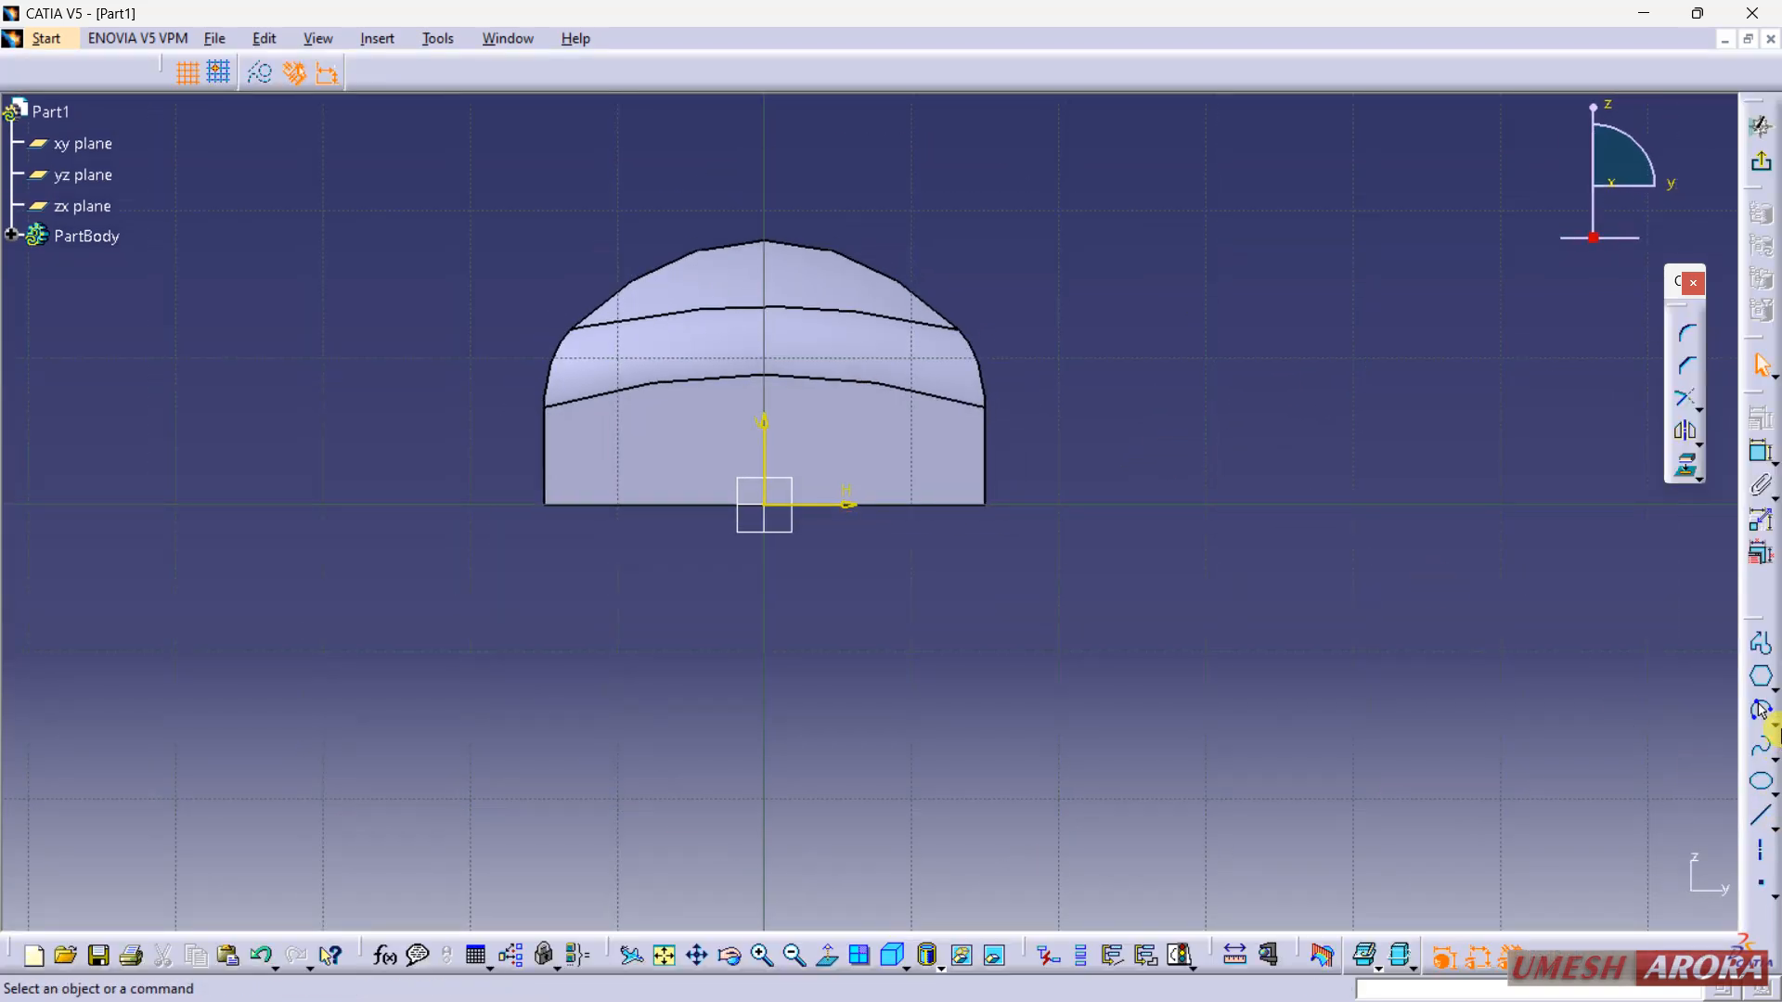
{"action": "left_click", "coordinate": [1771, 716]}
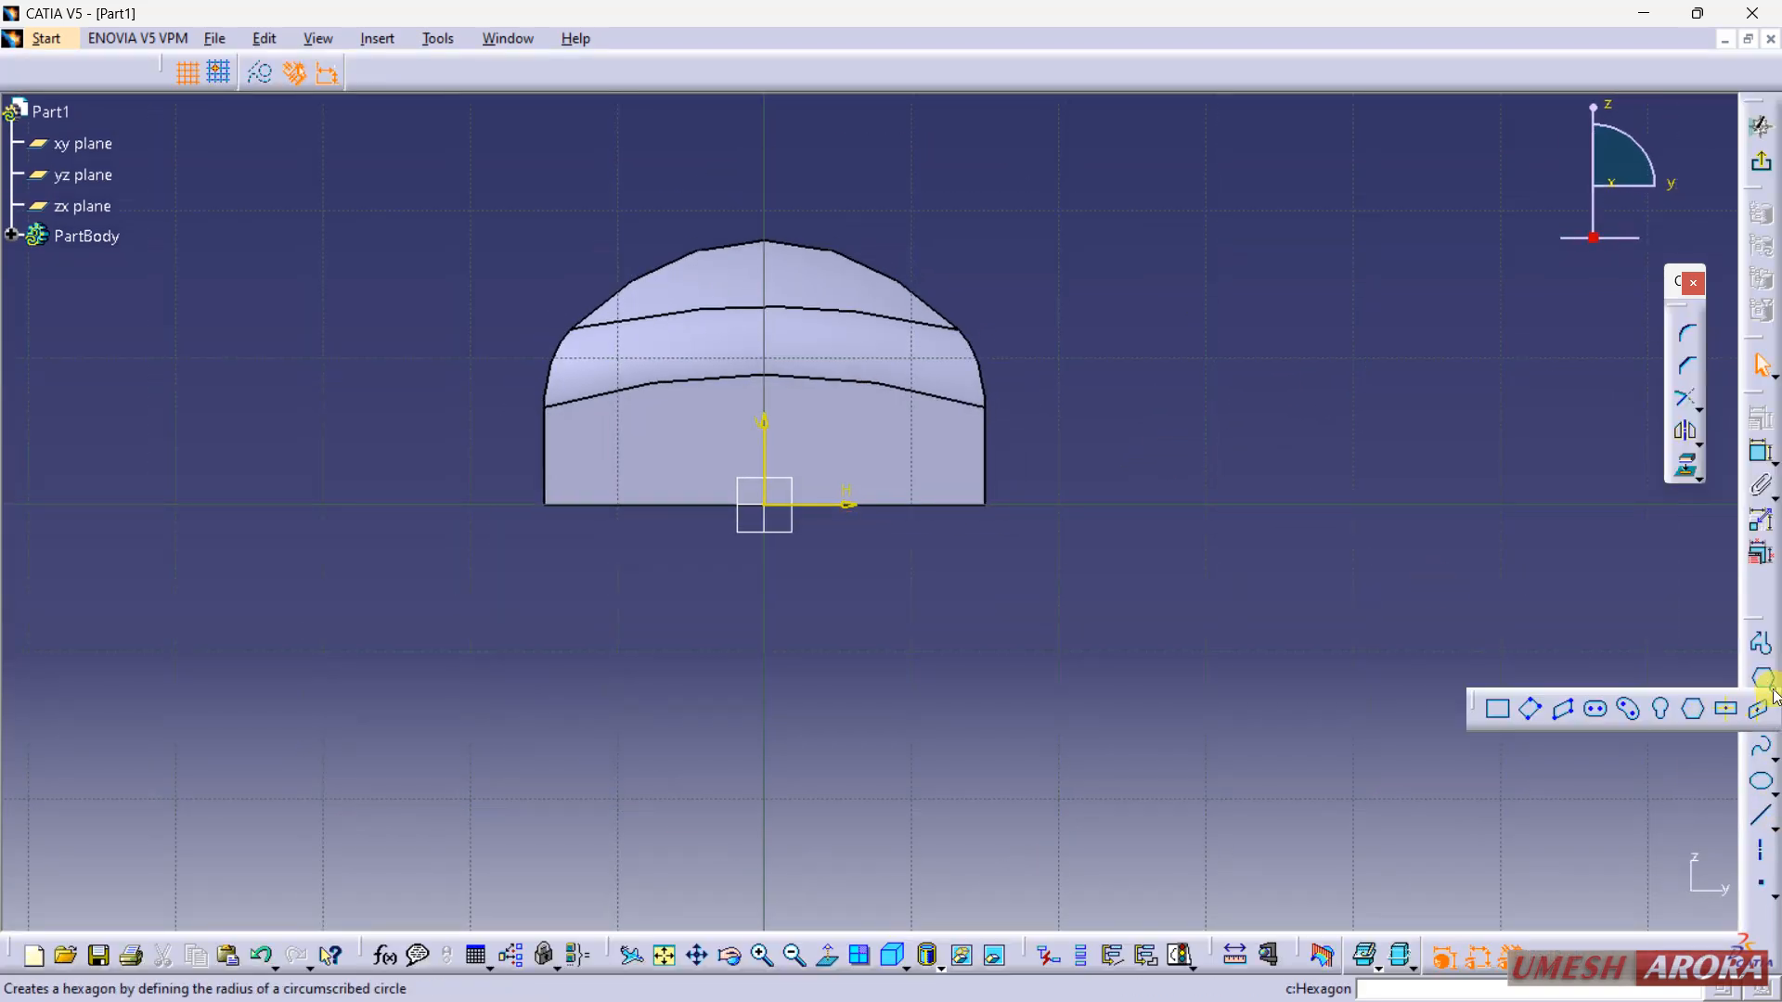
{"action": "left_click", "coordinate": [1608, 716]}
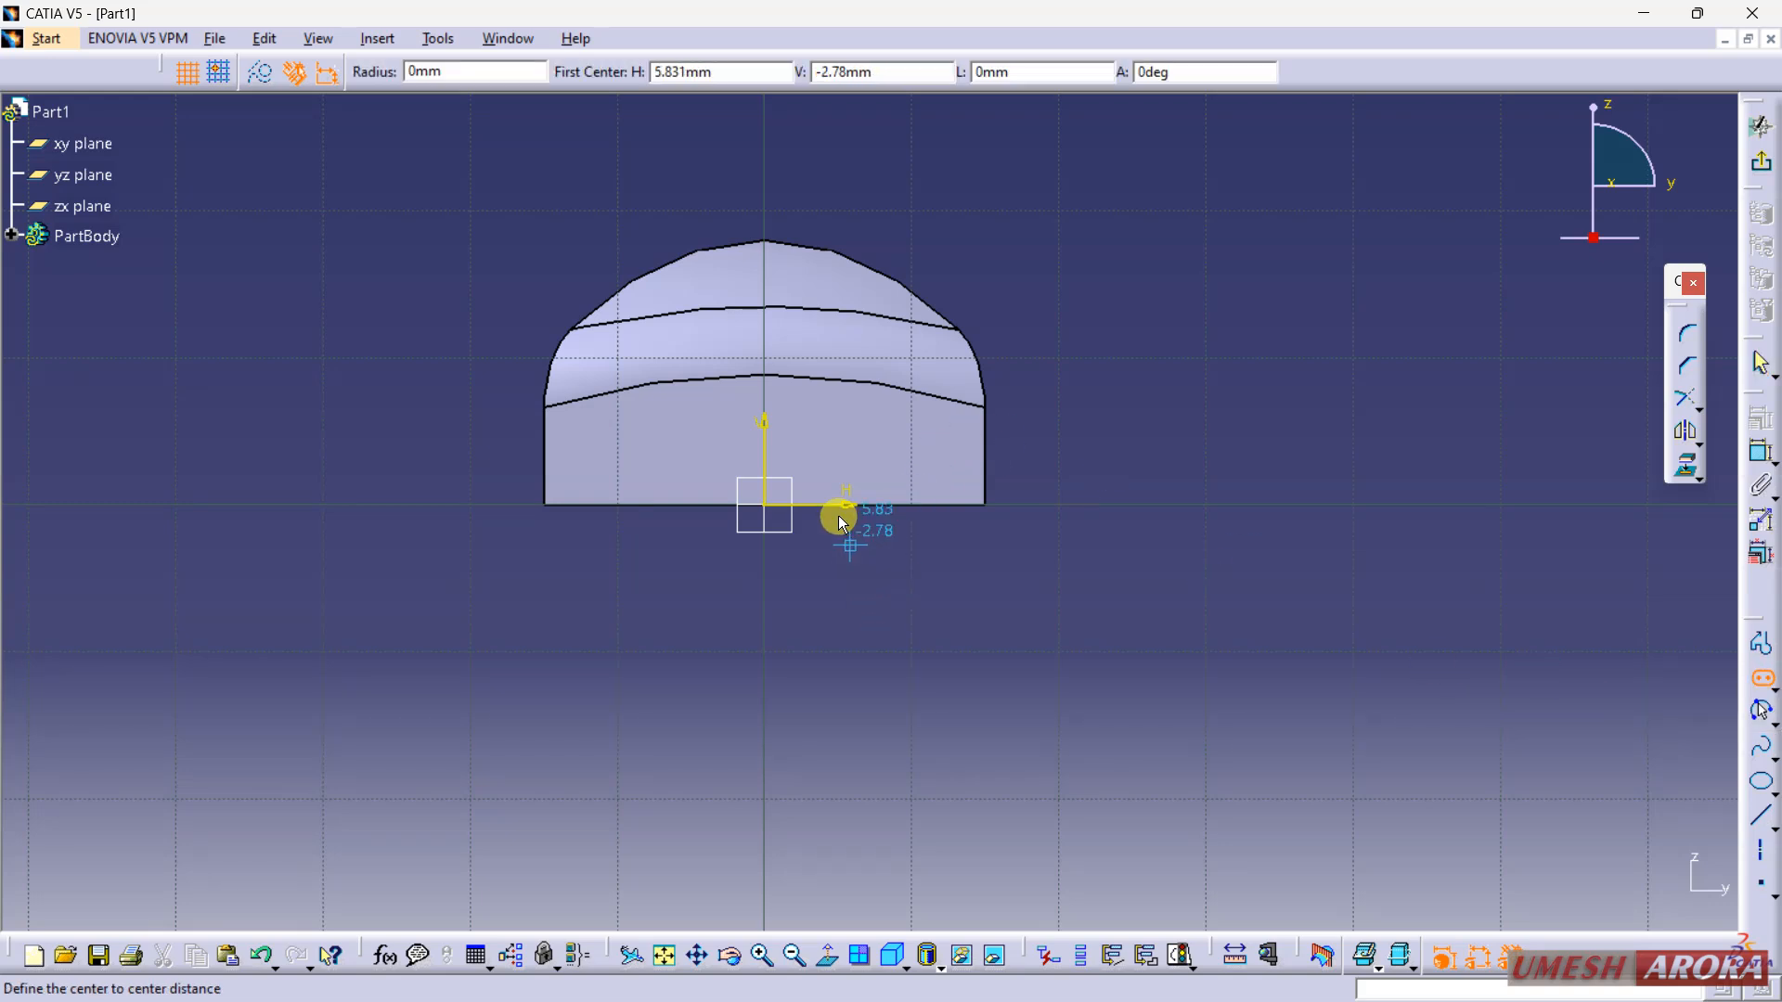
{"action": "left_click", "coordinate": [771, 160]}
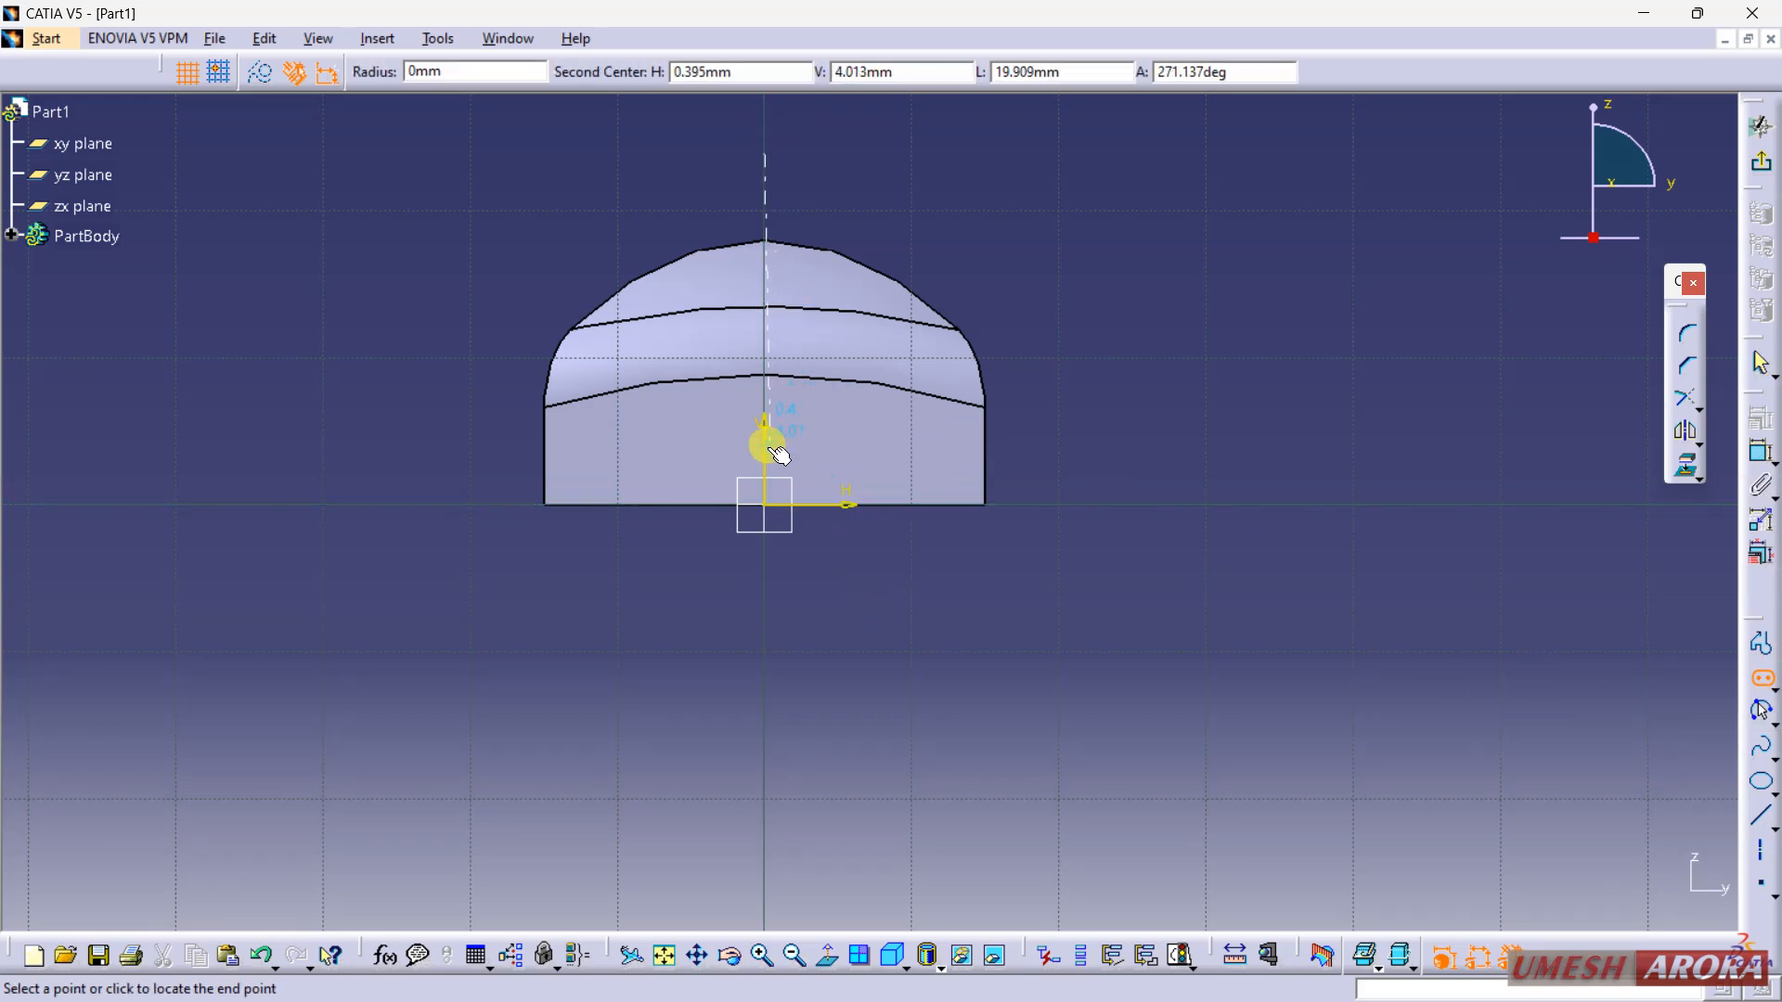
{"action": "left_click", "coordinate": [767, 405]}
{"action": "left_click", "coordinate": [818, 430]}
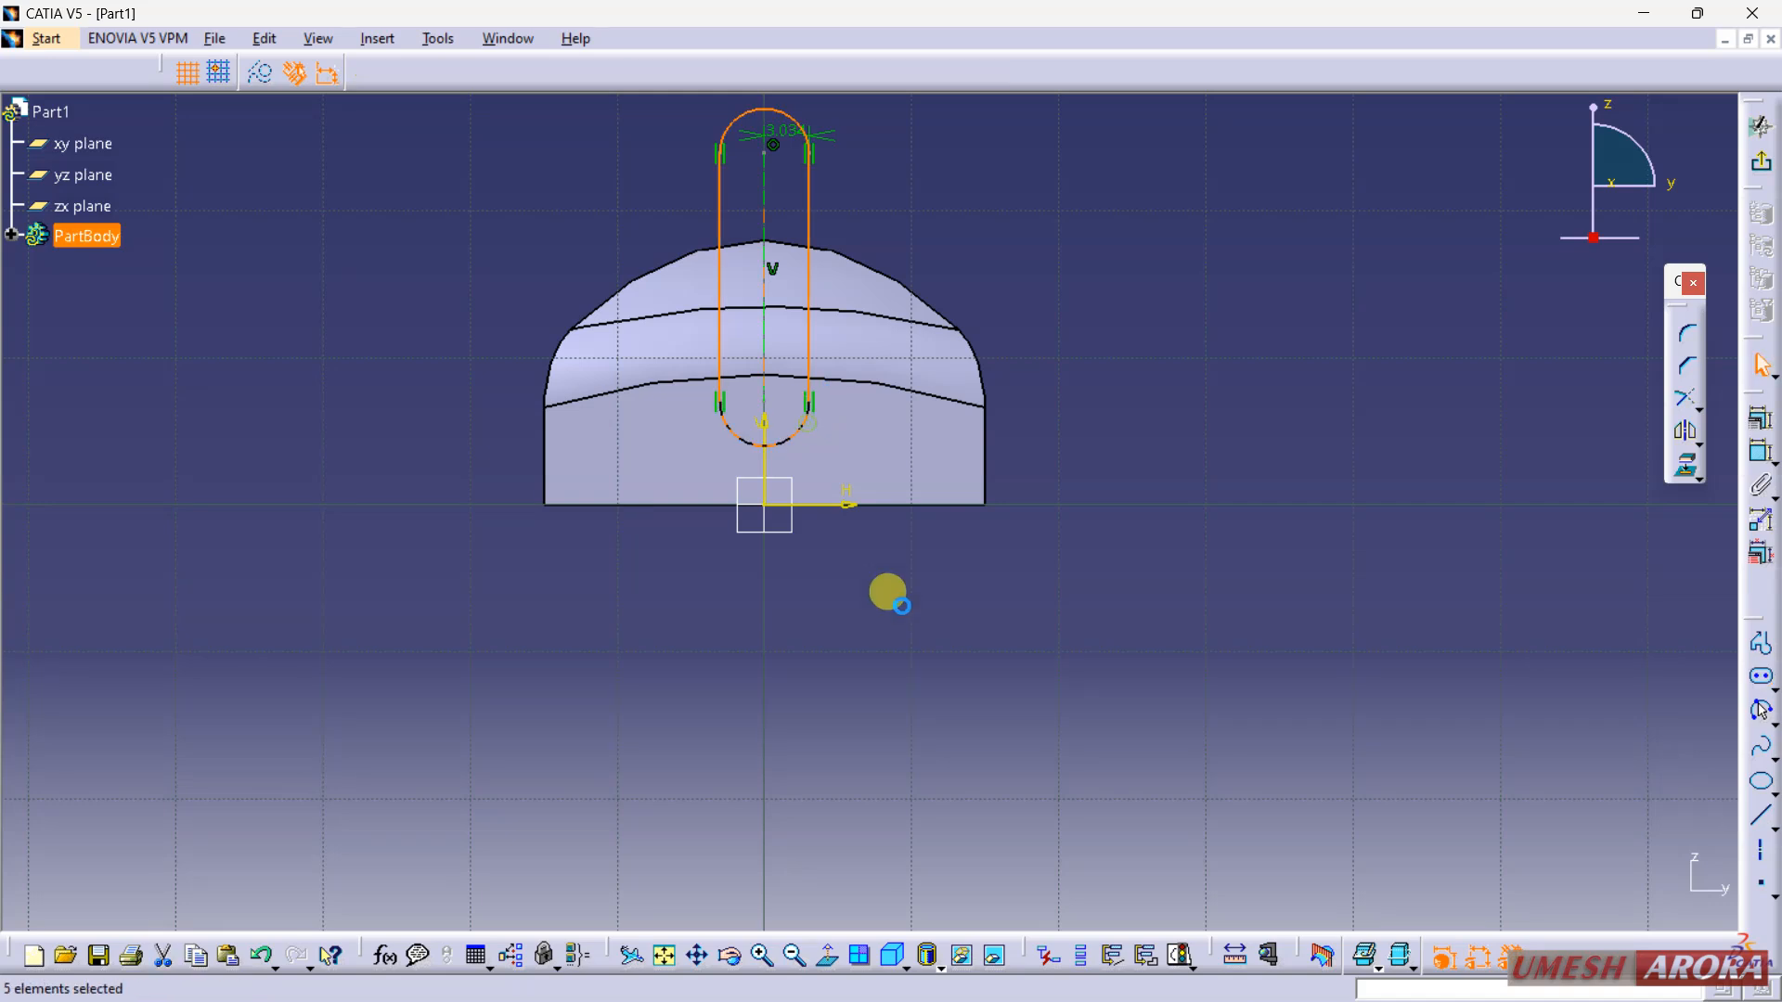
Step: Set the slot's radius to 3.5 mm and dimension its lower arc 2.5 mm above the horizontal axis
{"action": "double_click", "coordinate": [781, 129]}
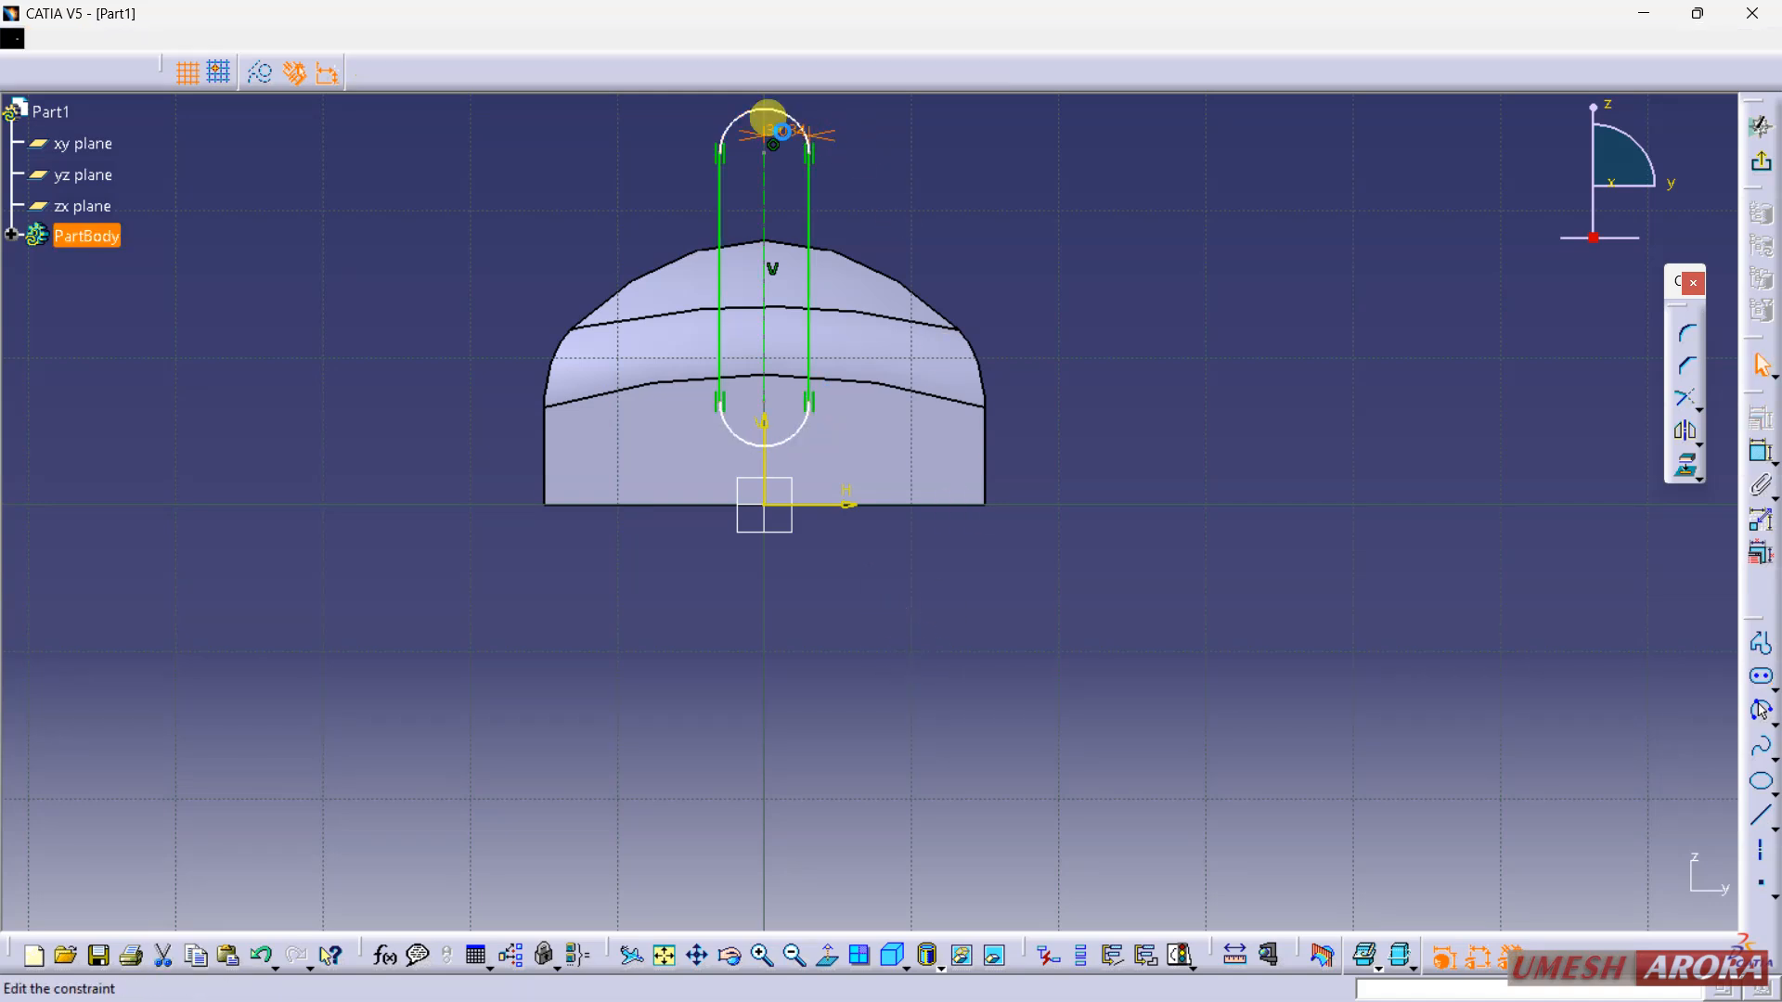
{"action": "type", "text": "3.5mm"}
{"action": "key", "text": "Return"}
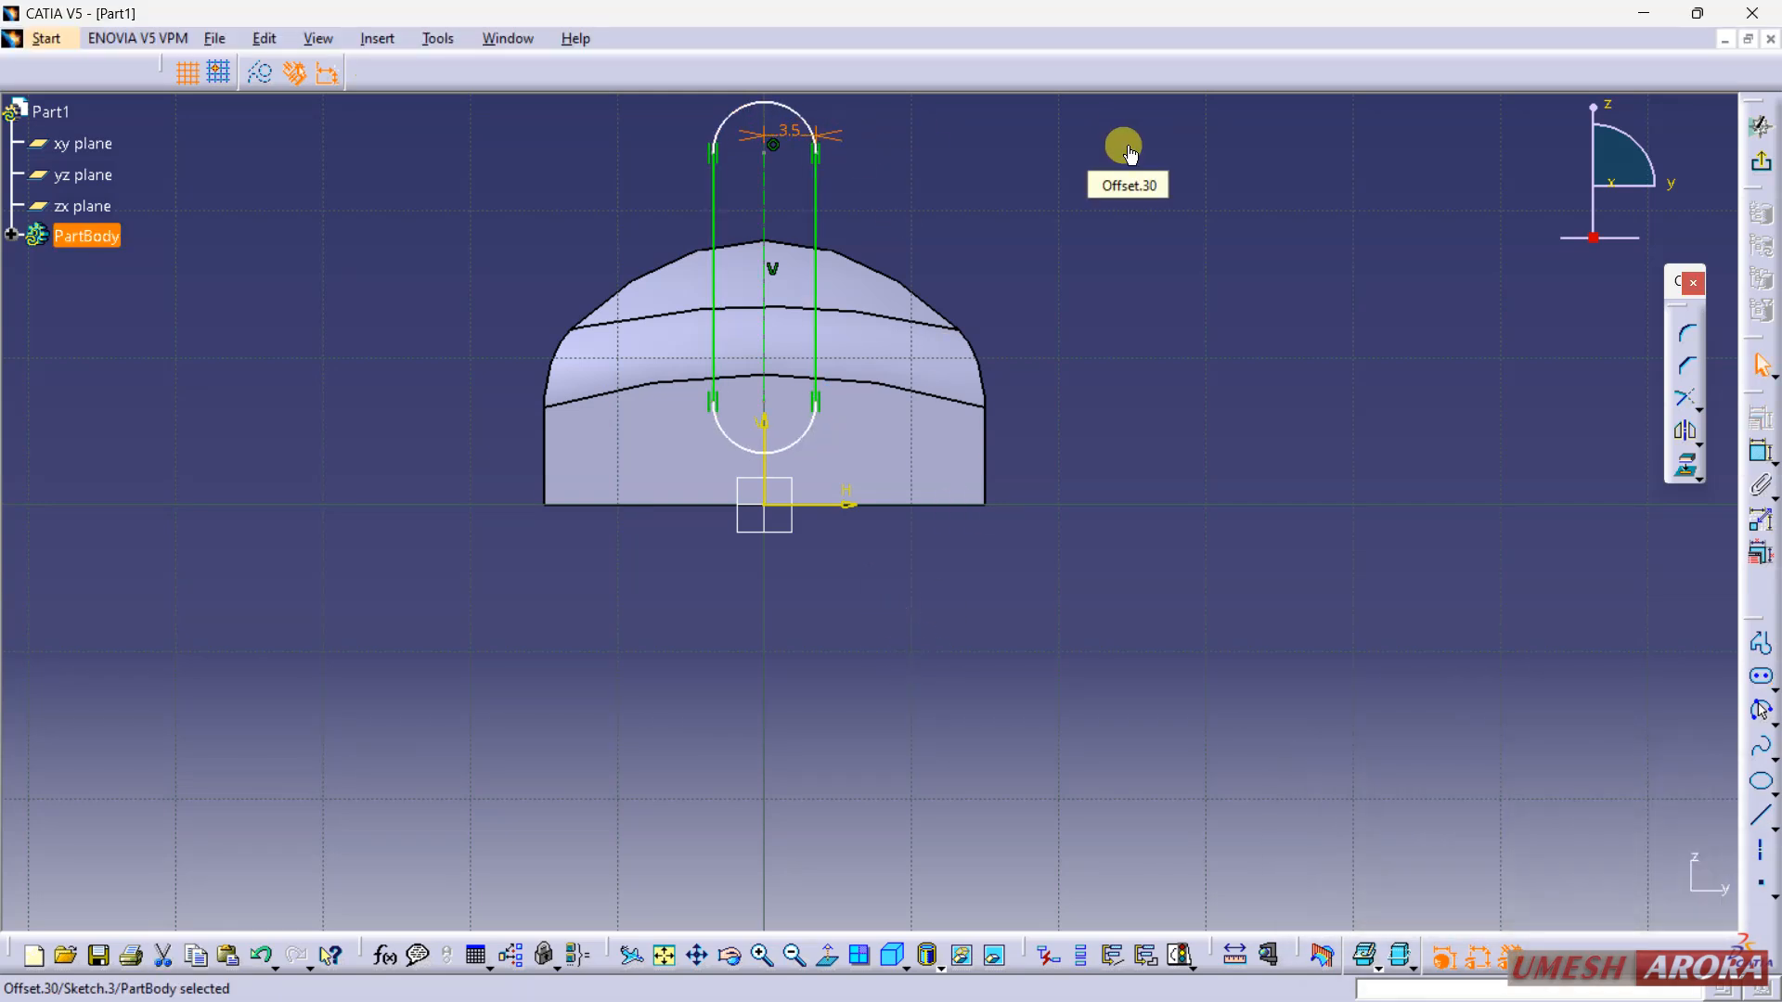
{"action": "left_click", "coordinate": [1760, 461]}
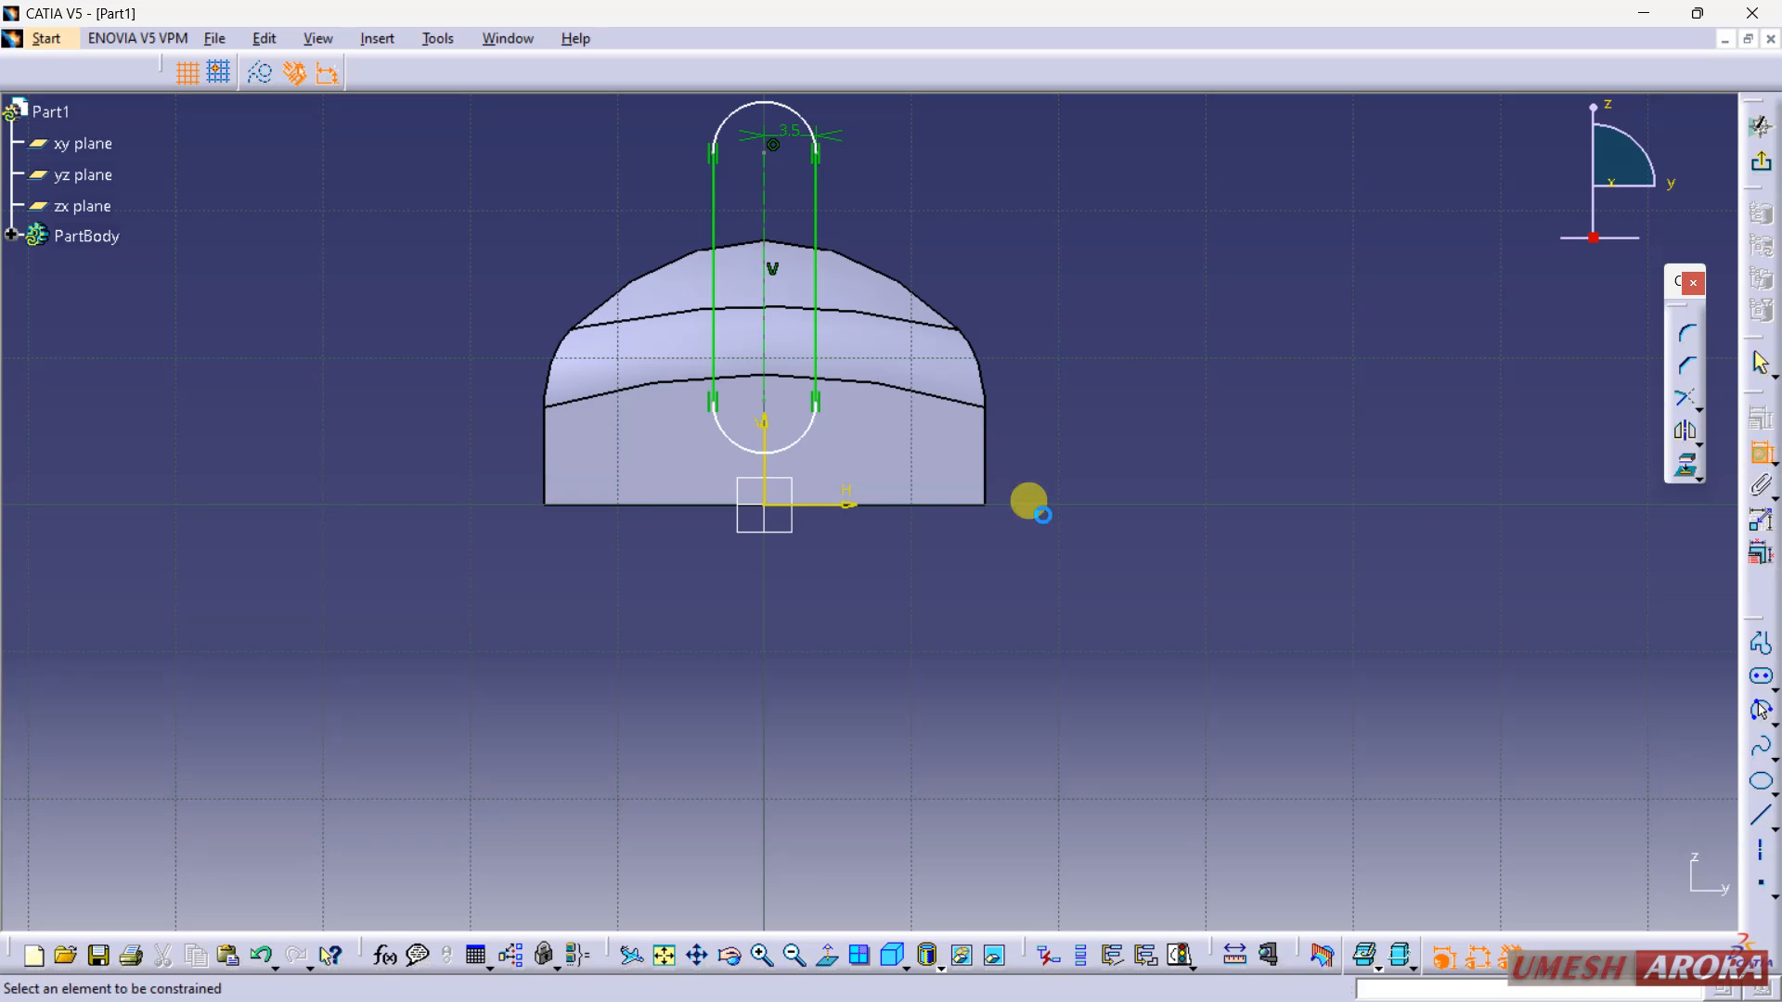
{"action": "left_click", "coordinate": [768, 451]}
{"action": "left_click", "coordinate": [821, 509]}
{"action": "left_click", "coordinate": [1066, 485]}
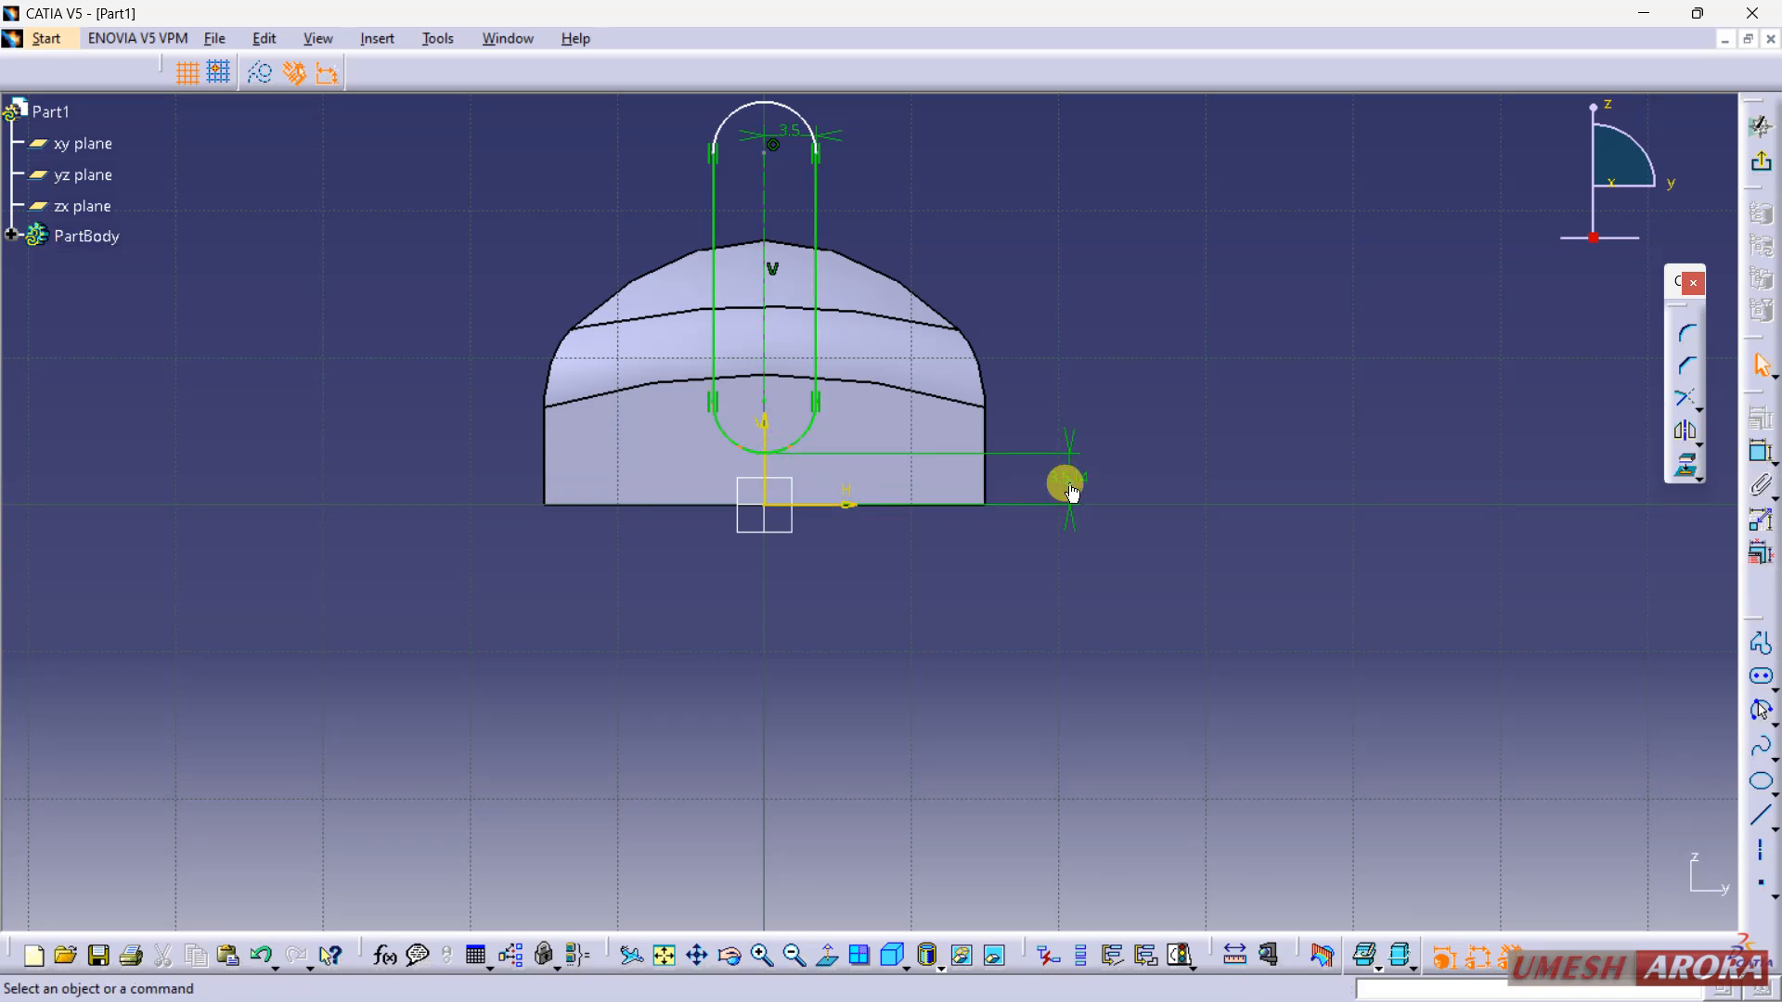
{"action": "double_click", "coordinate": [1072, 480]}
{"action": "type", "text": "2.5"}
{"action": "key", "text": "Return"}
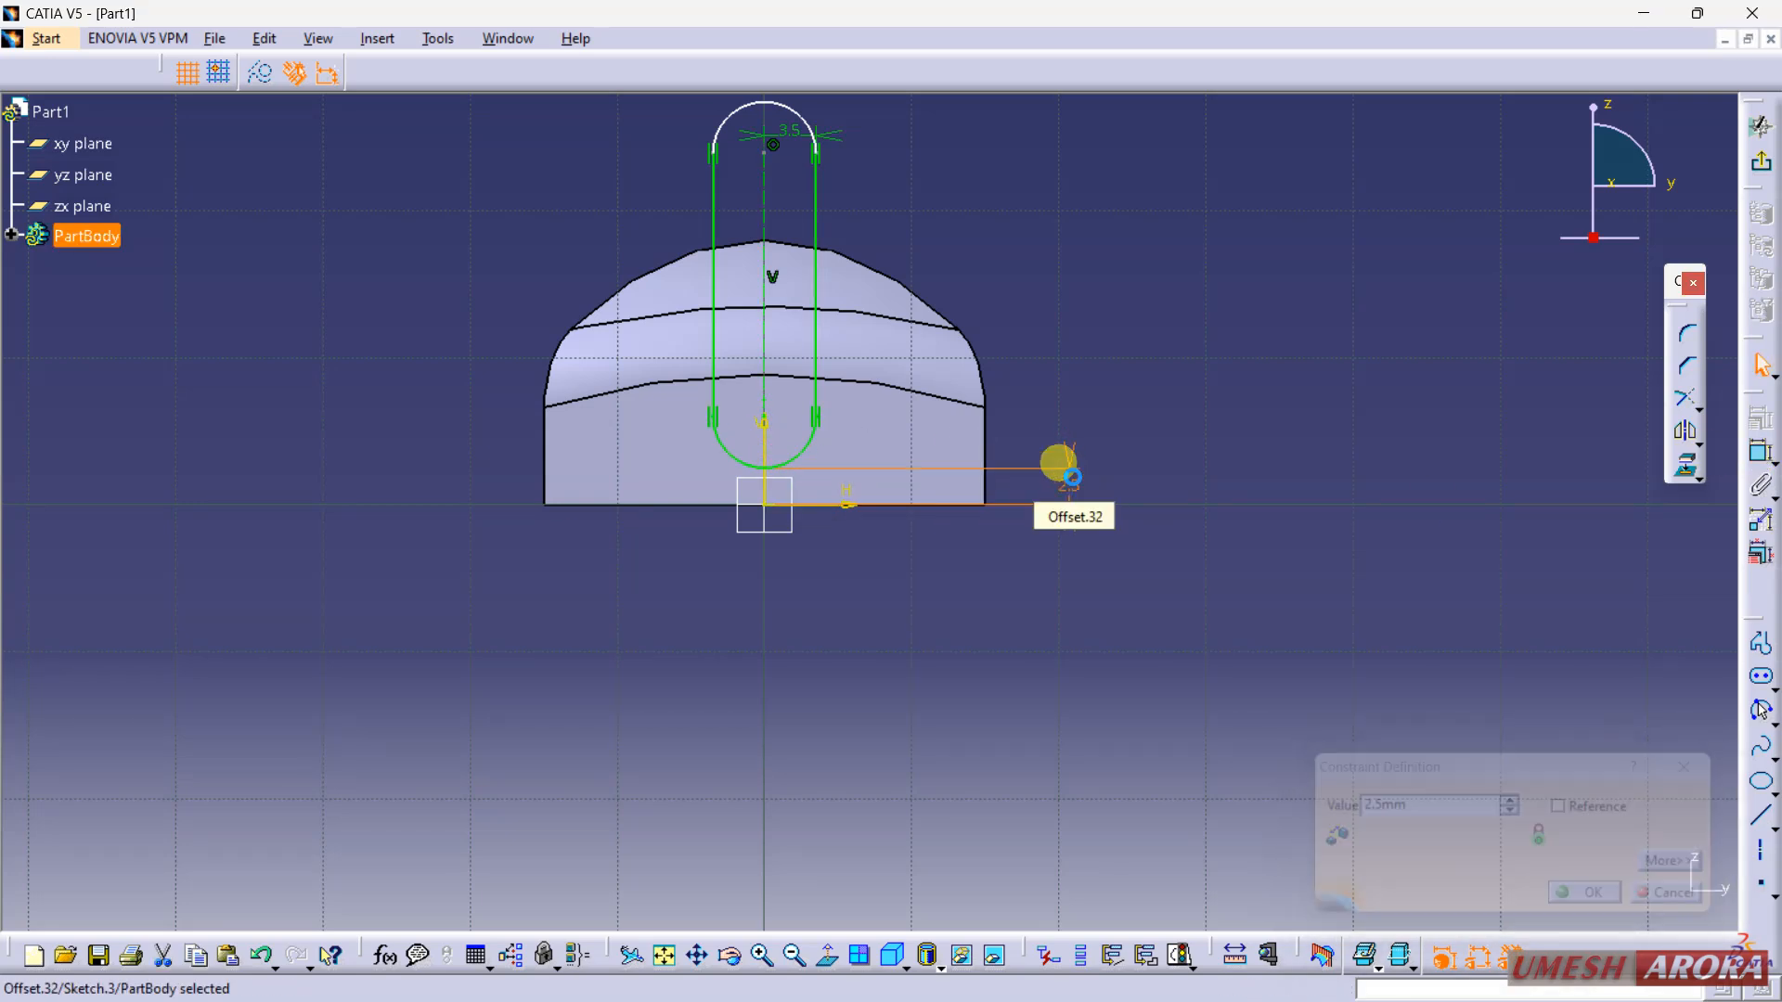
Step: Dimension the slot's centre-to-centre length, set it to 18 mm and exit the sketch
{"action": "left_click", "coordinate": [1760, 455]}
{"action": "left_click", "coordinate": [778, 203]}
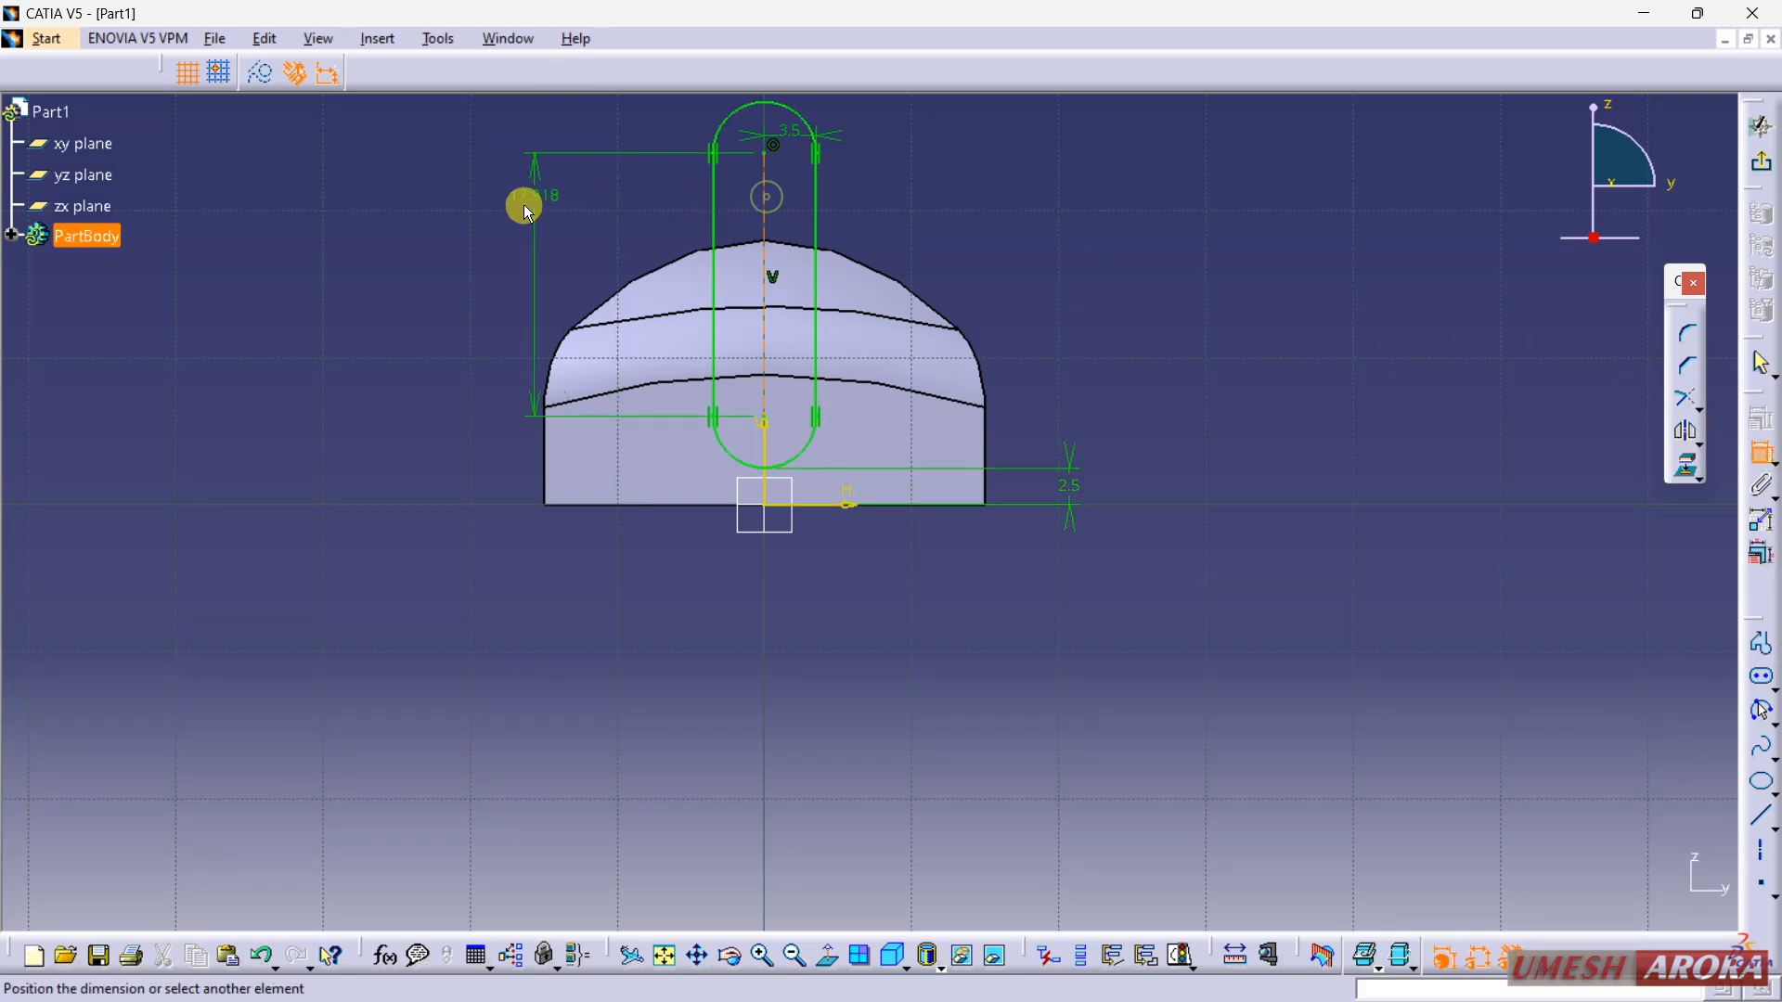
{"action": "double_click", "coordinate": [516, 179]}
{"action": "type", "text": "18"}
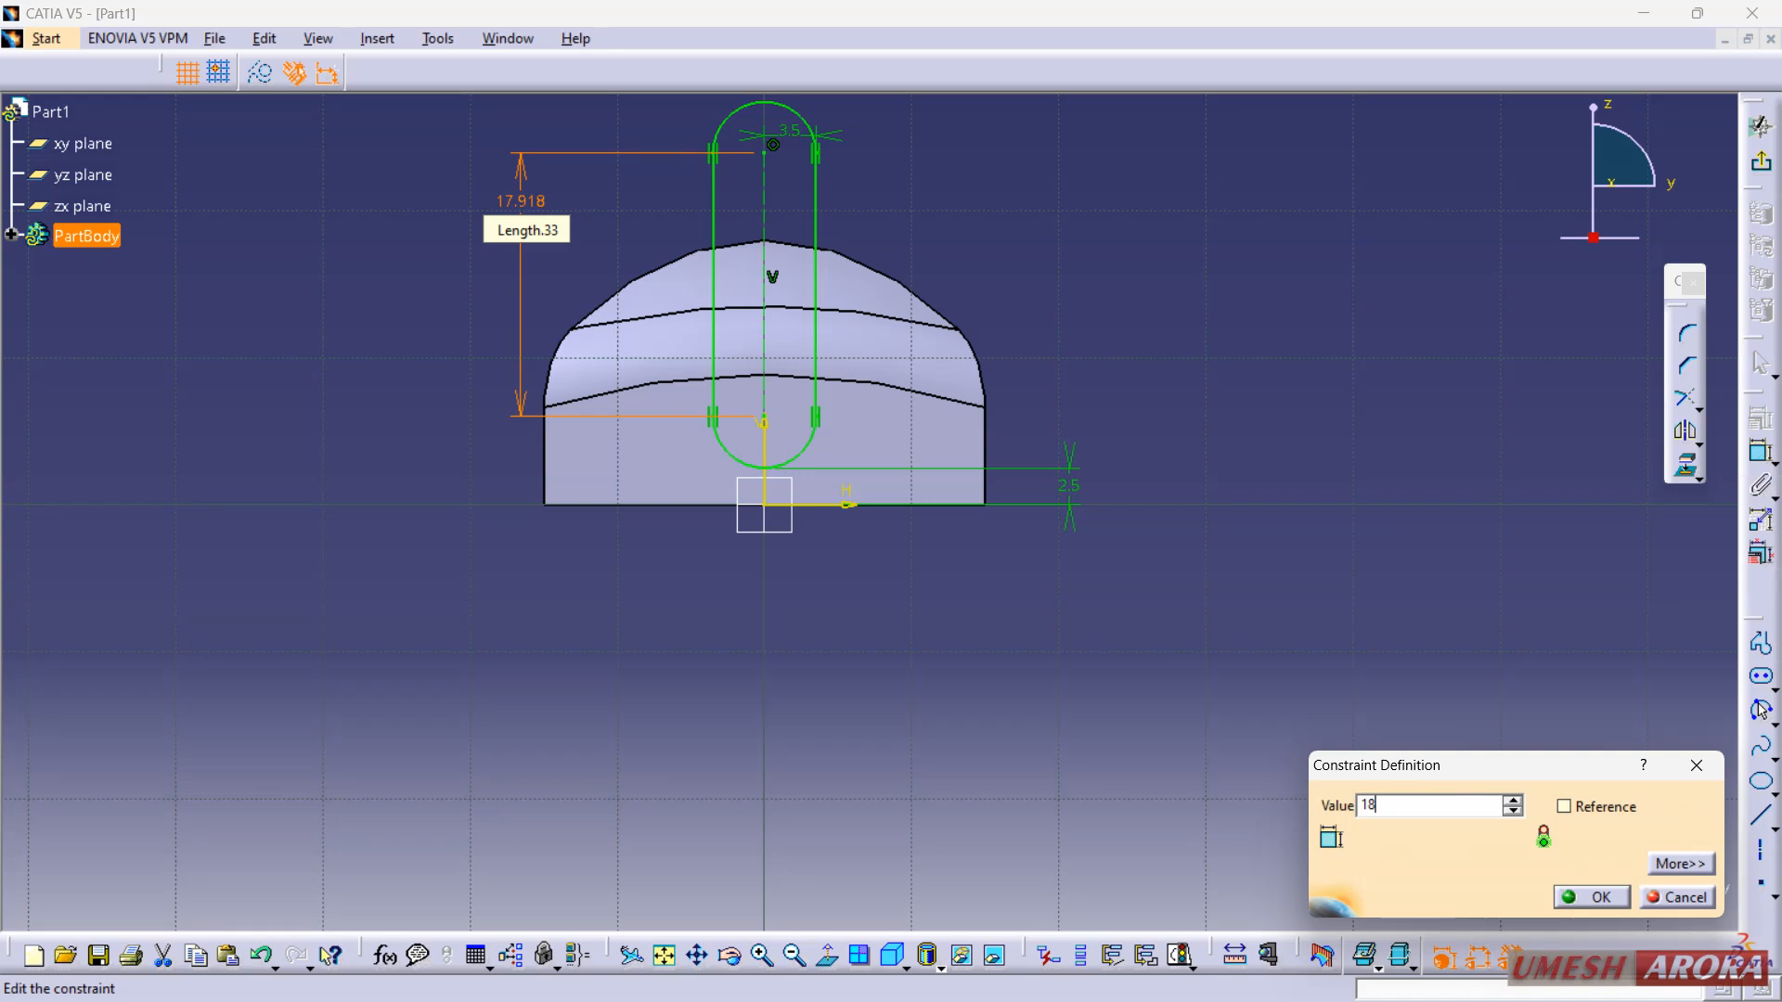
{"action": "key", "text": "Return"}
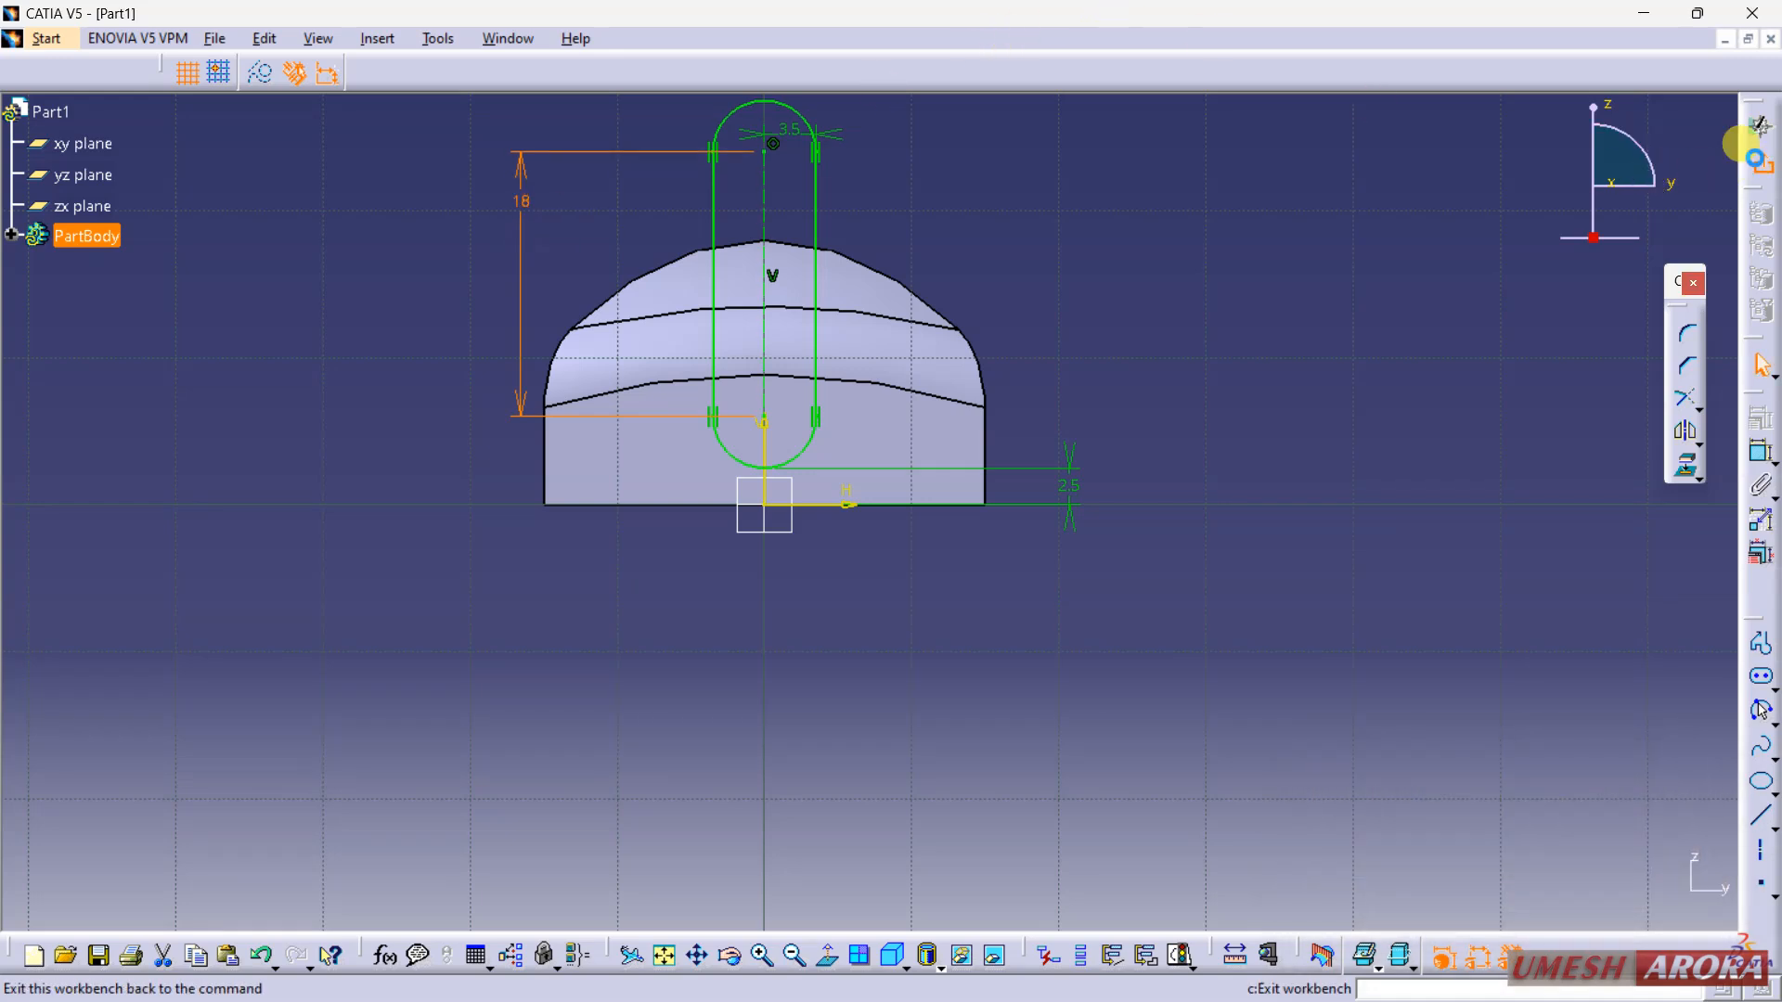
{"action": "left_click", "coordinate": [1760, 162]}
Step: Switch to the Generative Shape Design workbench
{"action": "mouse_move", "coordinate": [1062, 371]}
{"action": "middle_mouse_down"}
{"action": "mouse_move", "coordinate": [1045, 560]}
{"action": "mouse_move", "coordinate": [907, 620]}
{"action": "mouse_move", "coordinate": [795, 743]}
{"action": "mouse_move", "coordinate": [1154, 525]}
{"action": "mouse_move", "coordinate": [1126, 553]}
{"action": "mouse_move", "coordinate": [1070, 541]}
{"action": "middle_mouse_up"}
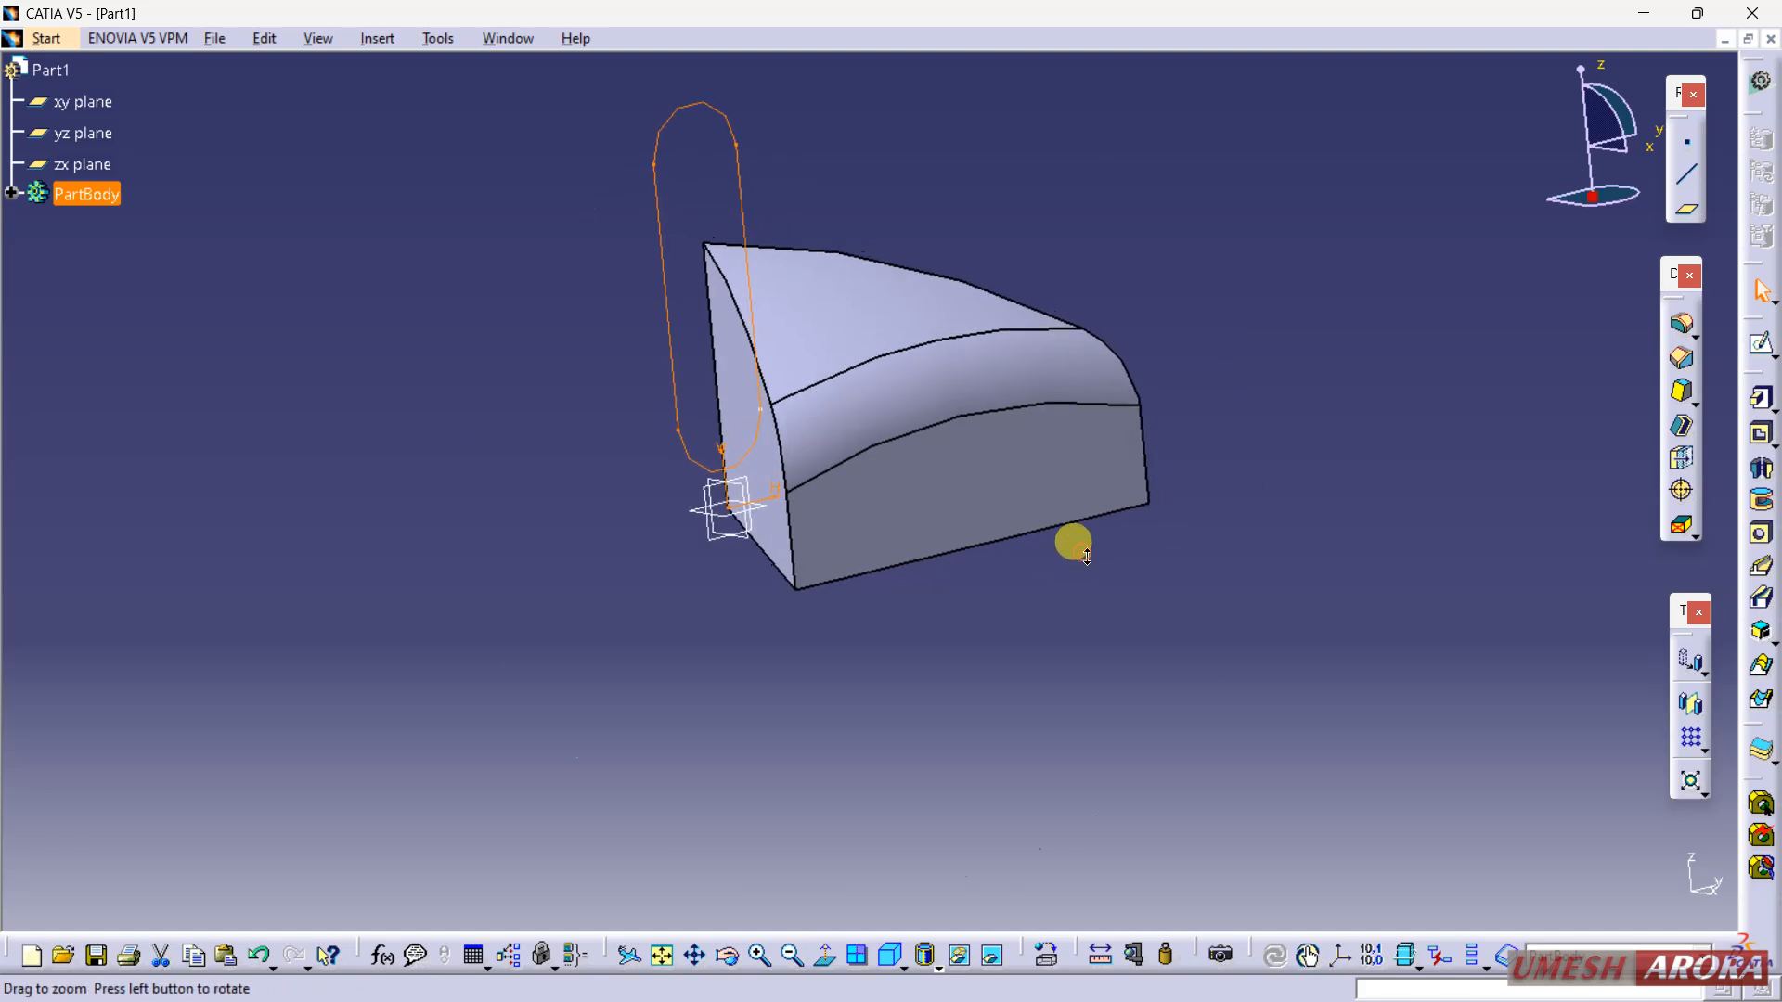
{"action": "left_click", "coordinate": [61, 40]}
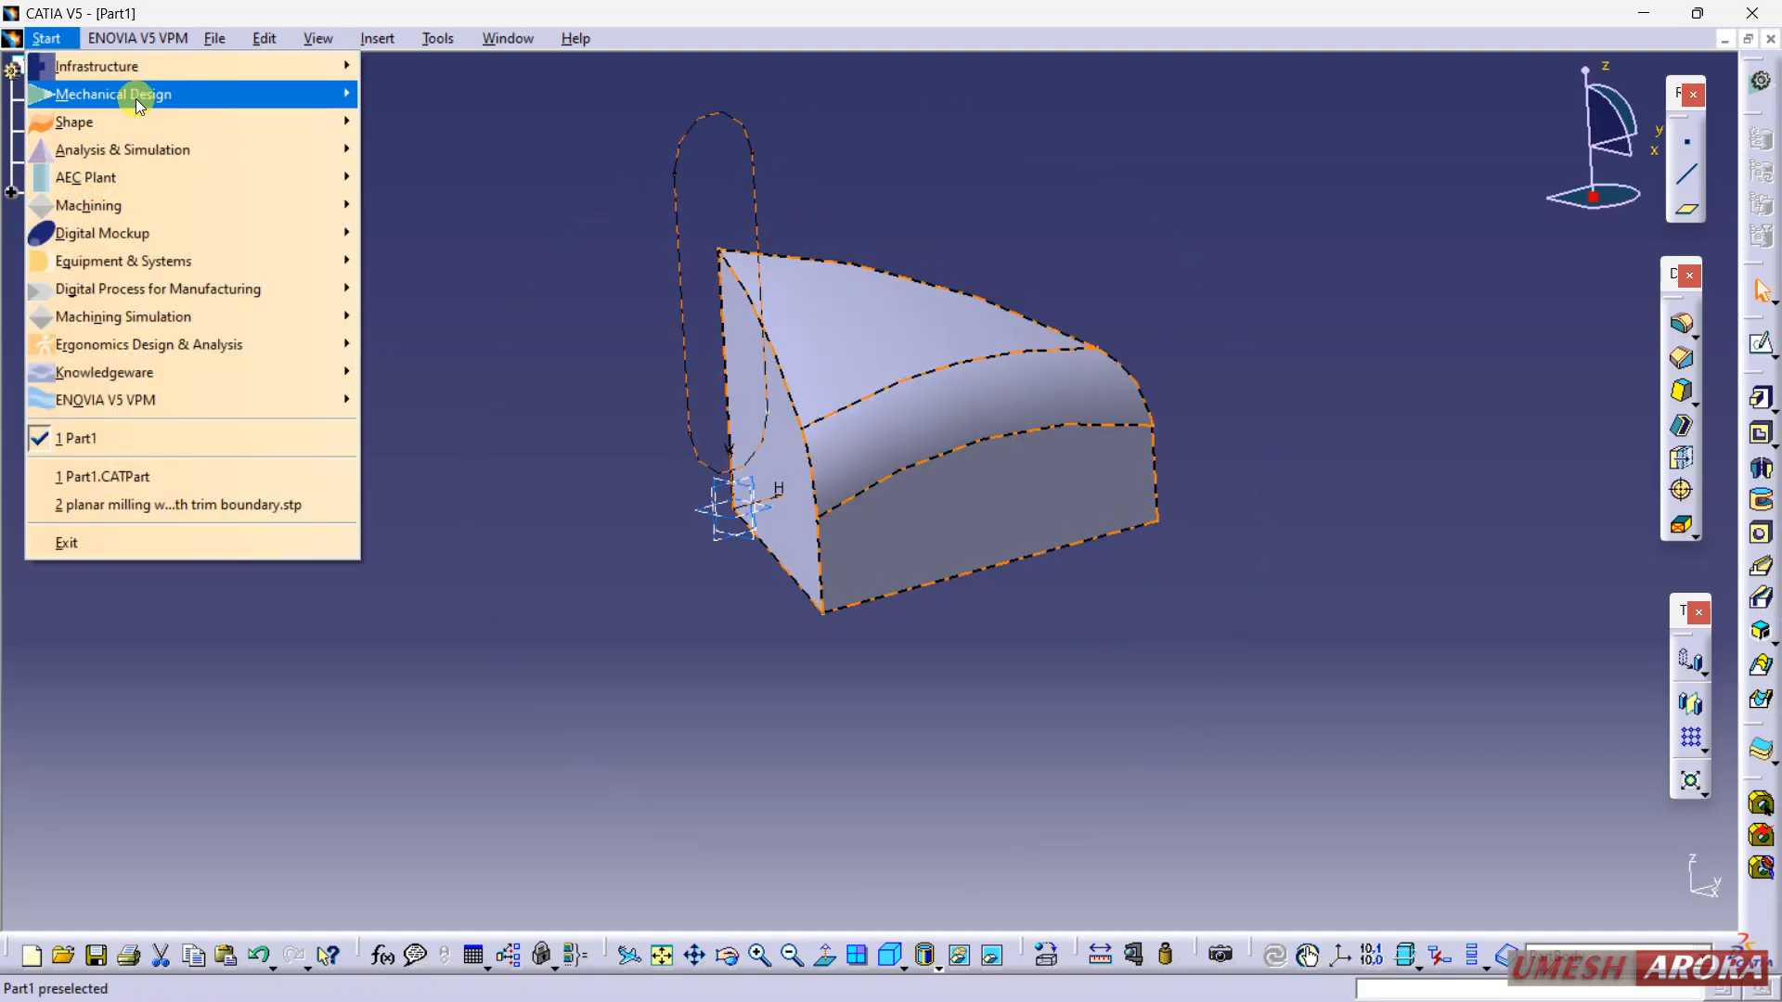
{"action": "mouse_move", "coordinate": [135, 126]}
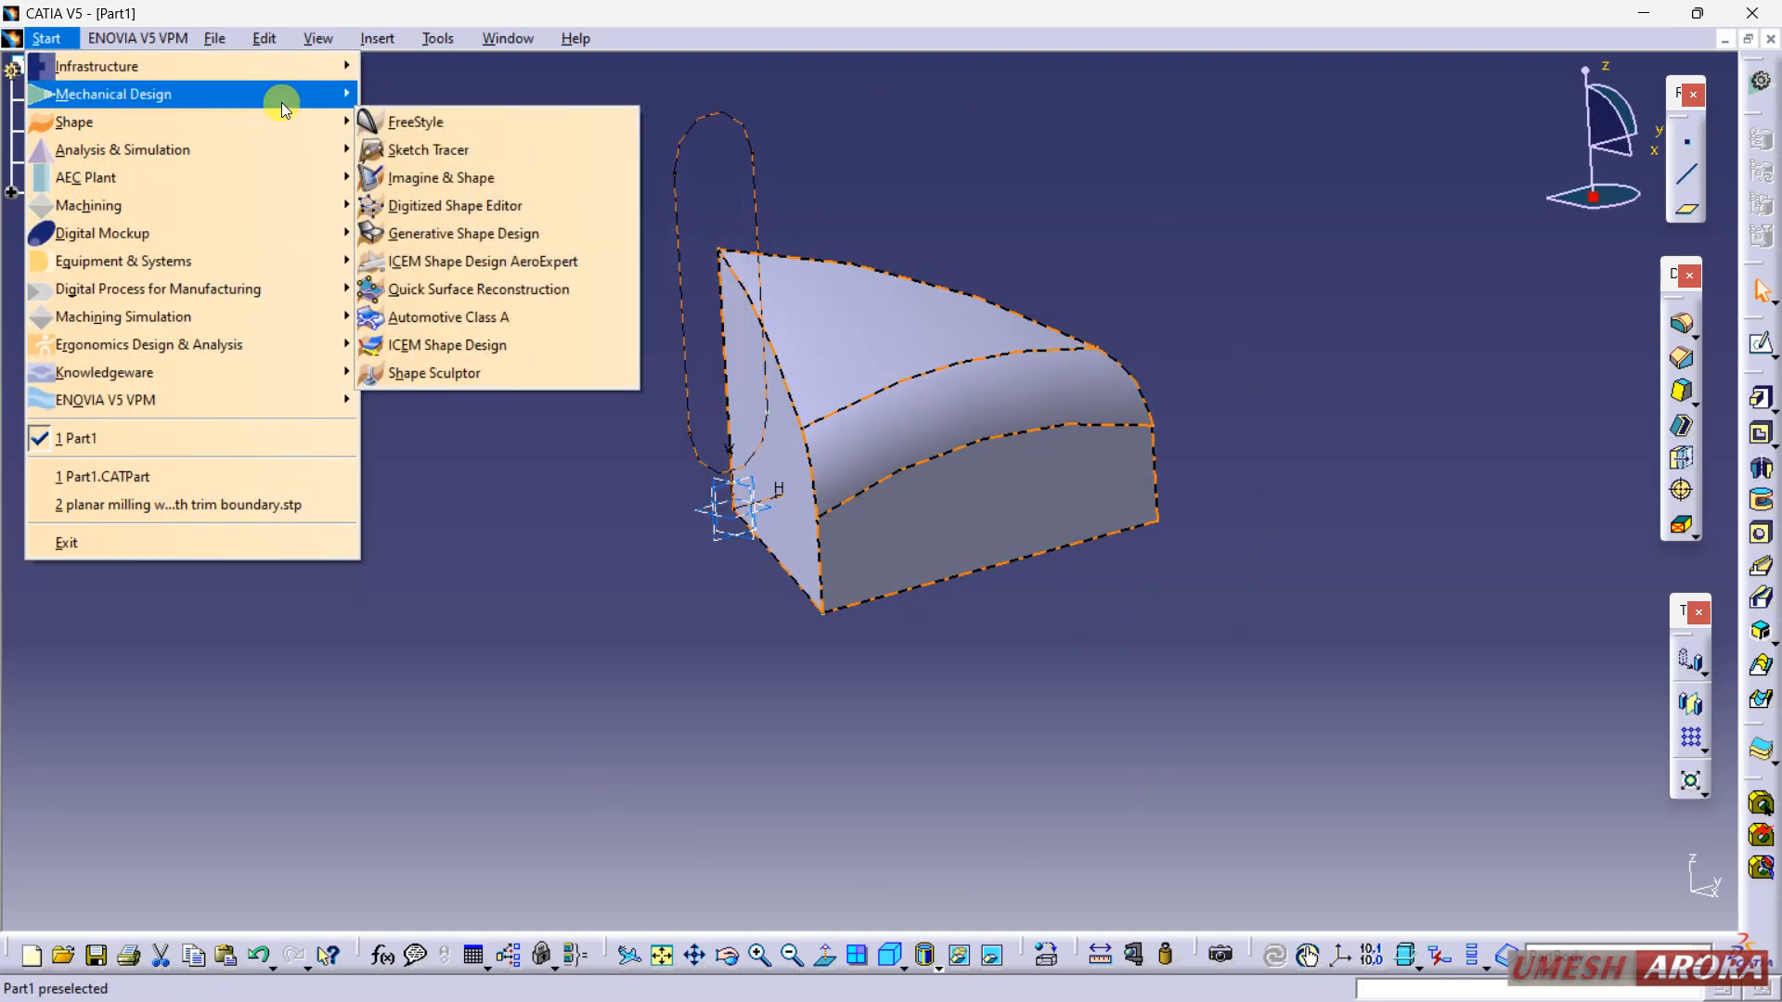
{"action": "mouse_move", "coordinate": [281, 102]}
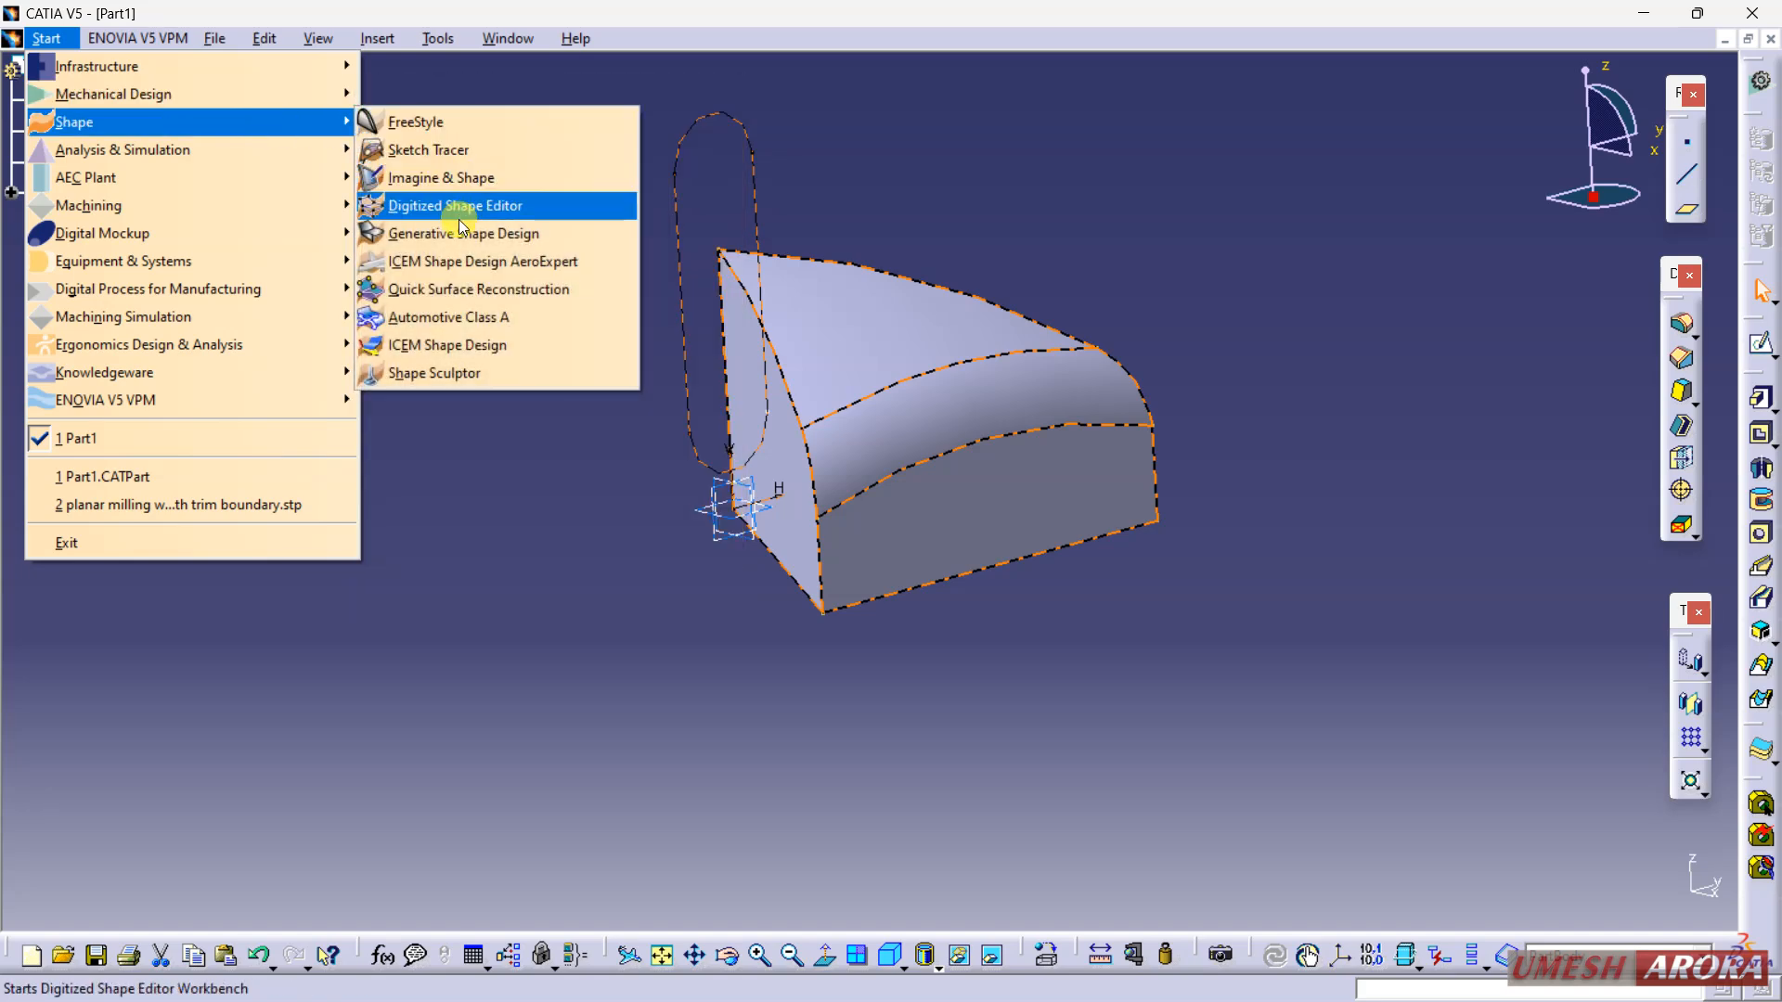
{"action": "left_click", "coordinate": [447, 206]}
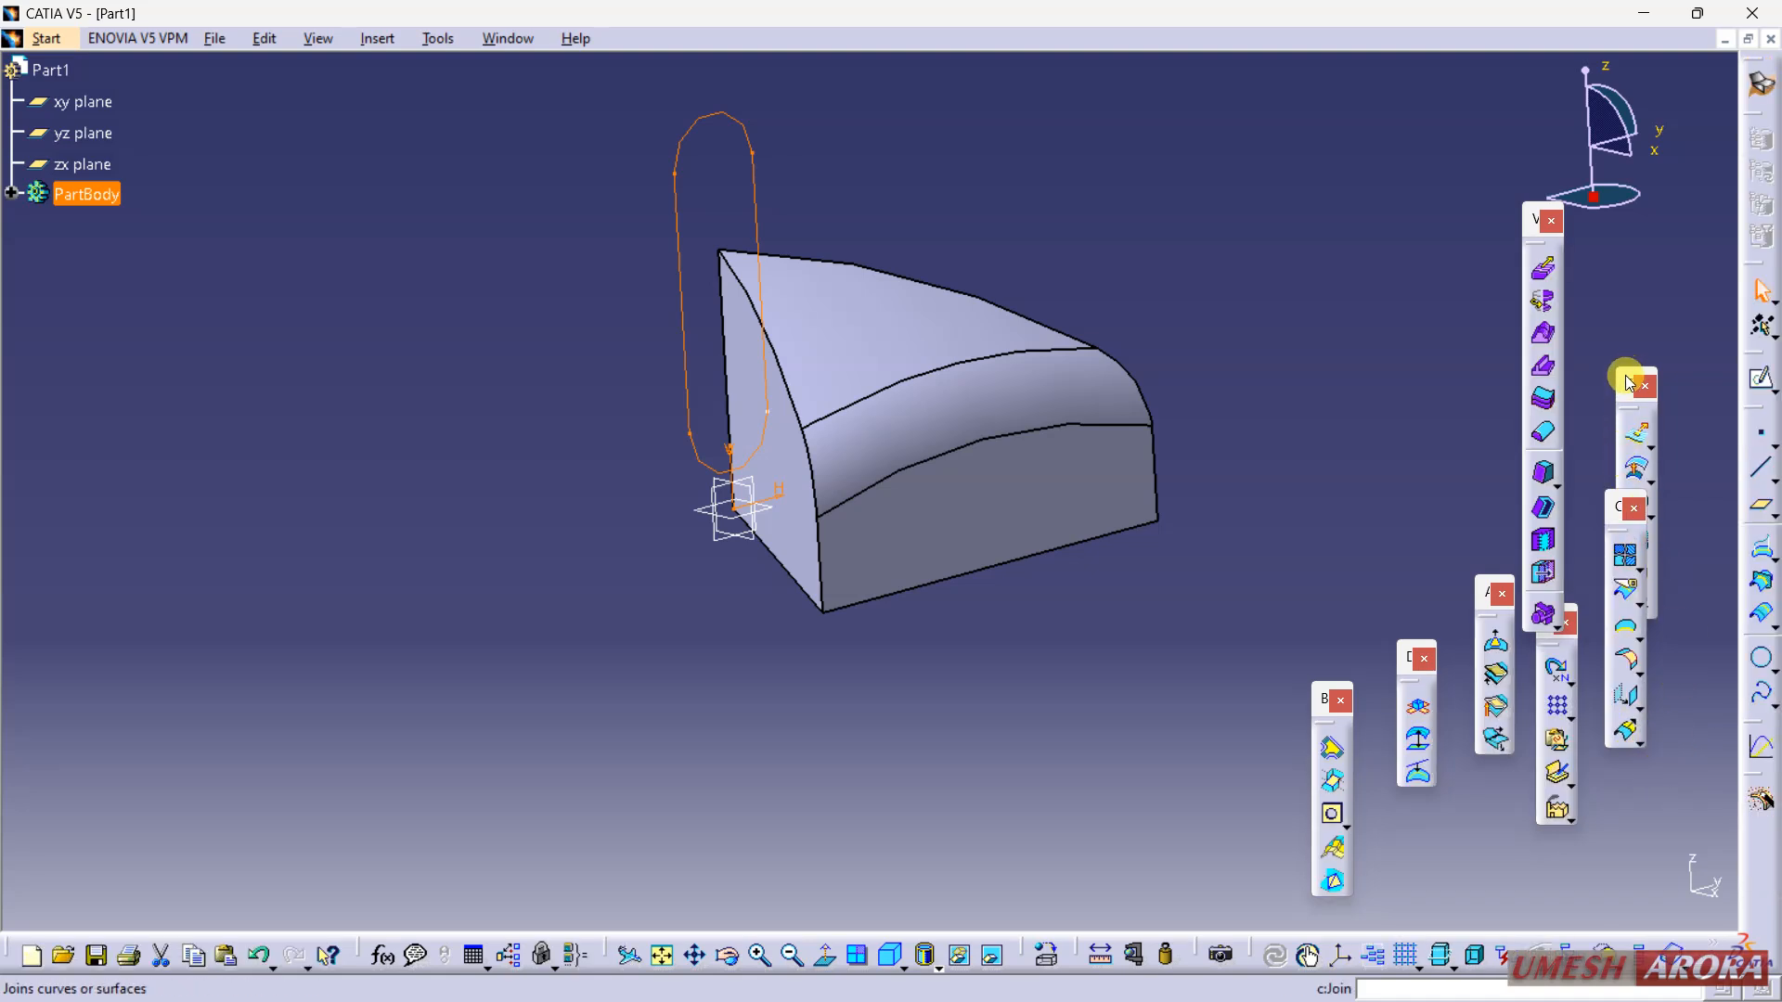
{"action": "left_click_drag", "start_coordinate": [1633, 380], "coordinate": [1682, 295]}
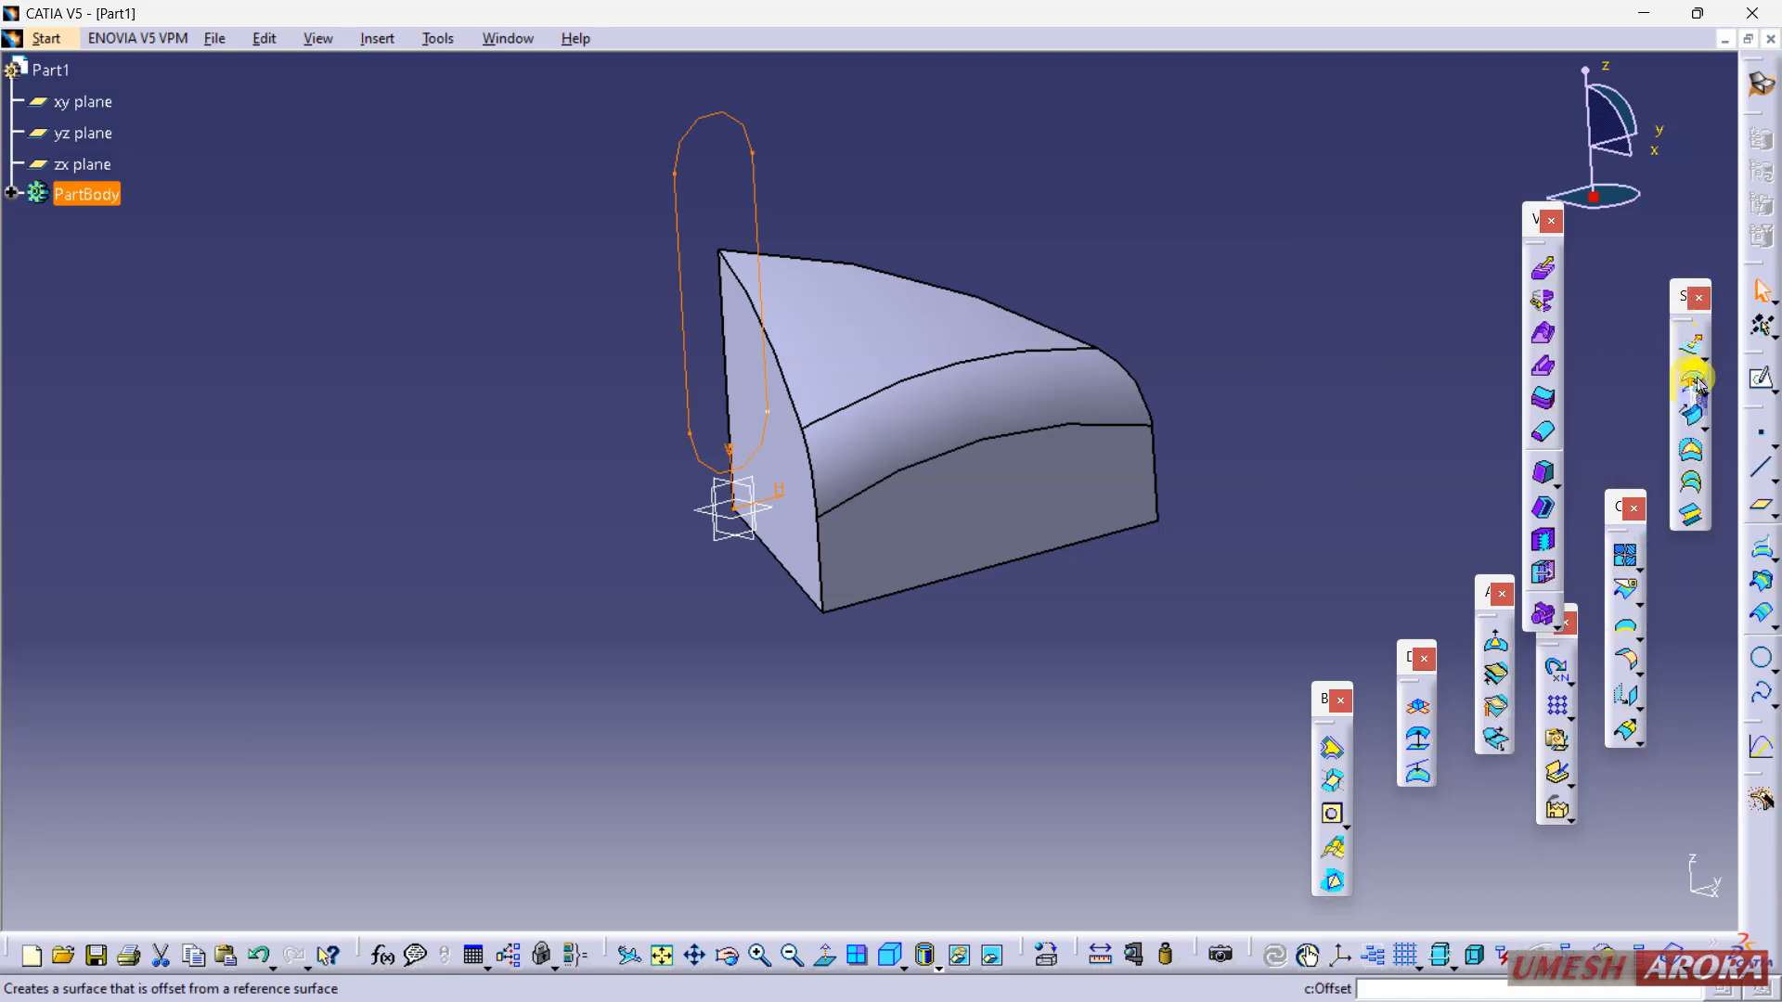
{"action": "left_click", "coordinate": [1644, 640]}
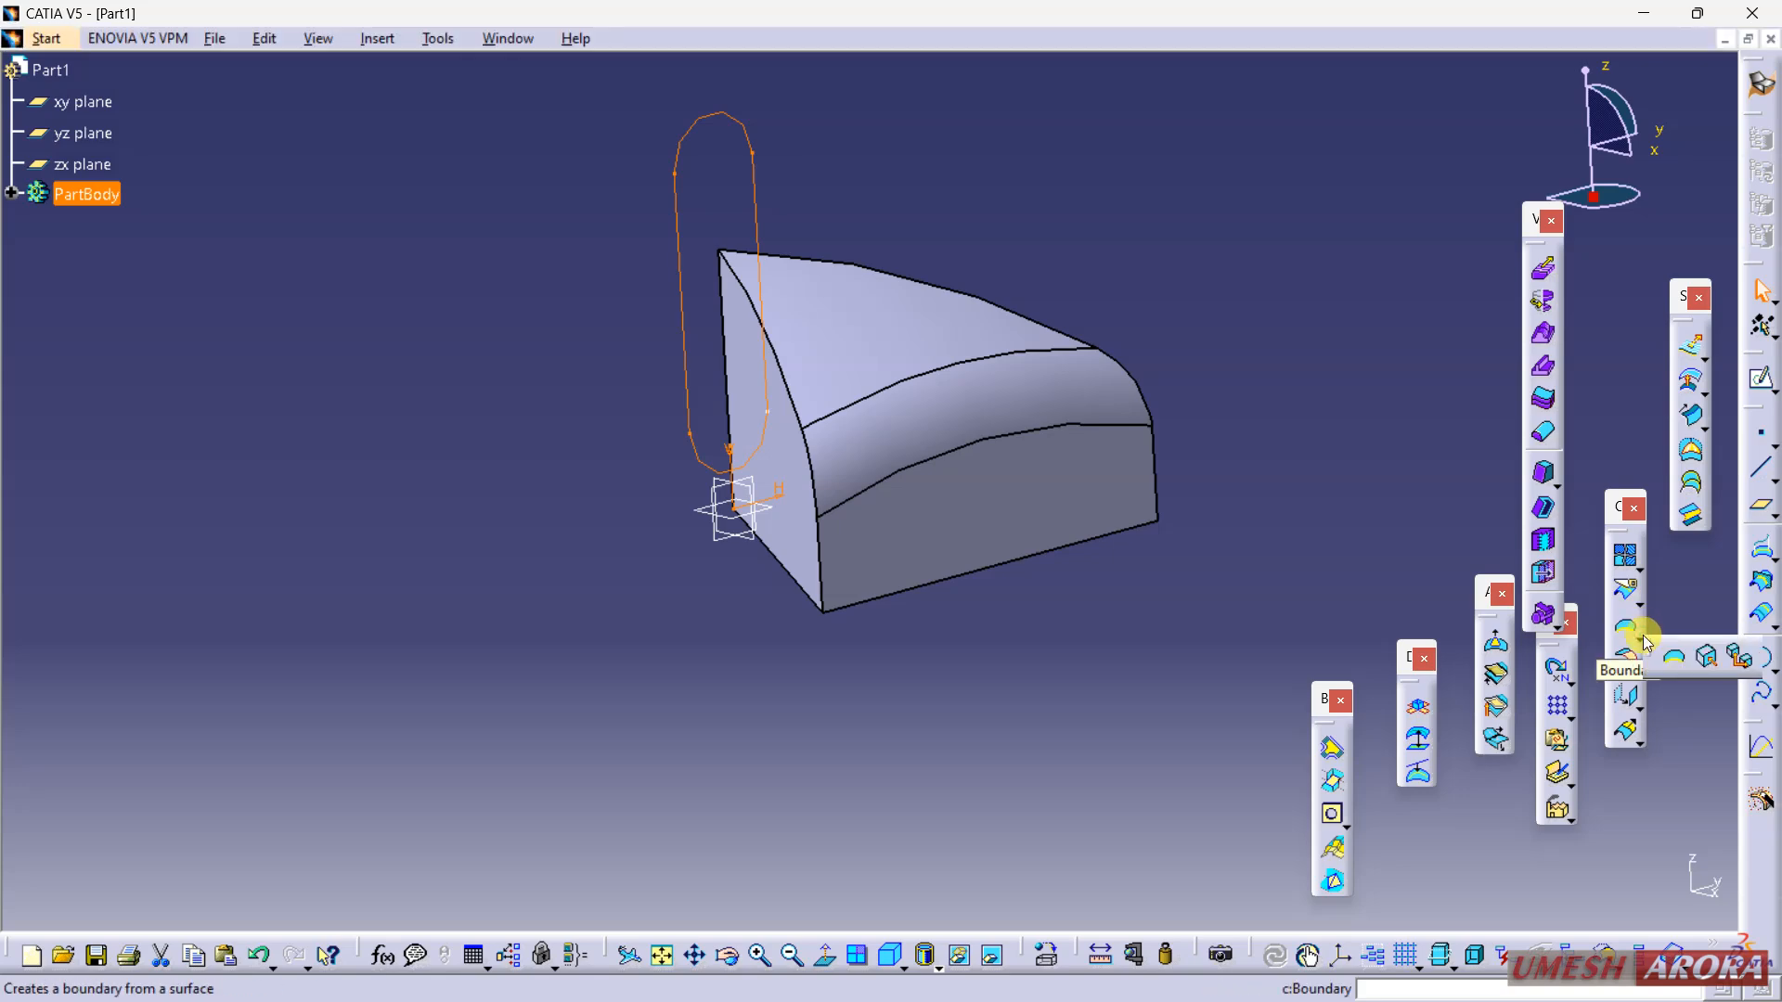
{"action": "left_click", "coordinate": [1641, 661]}
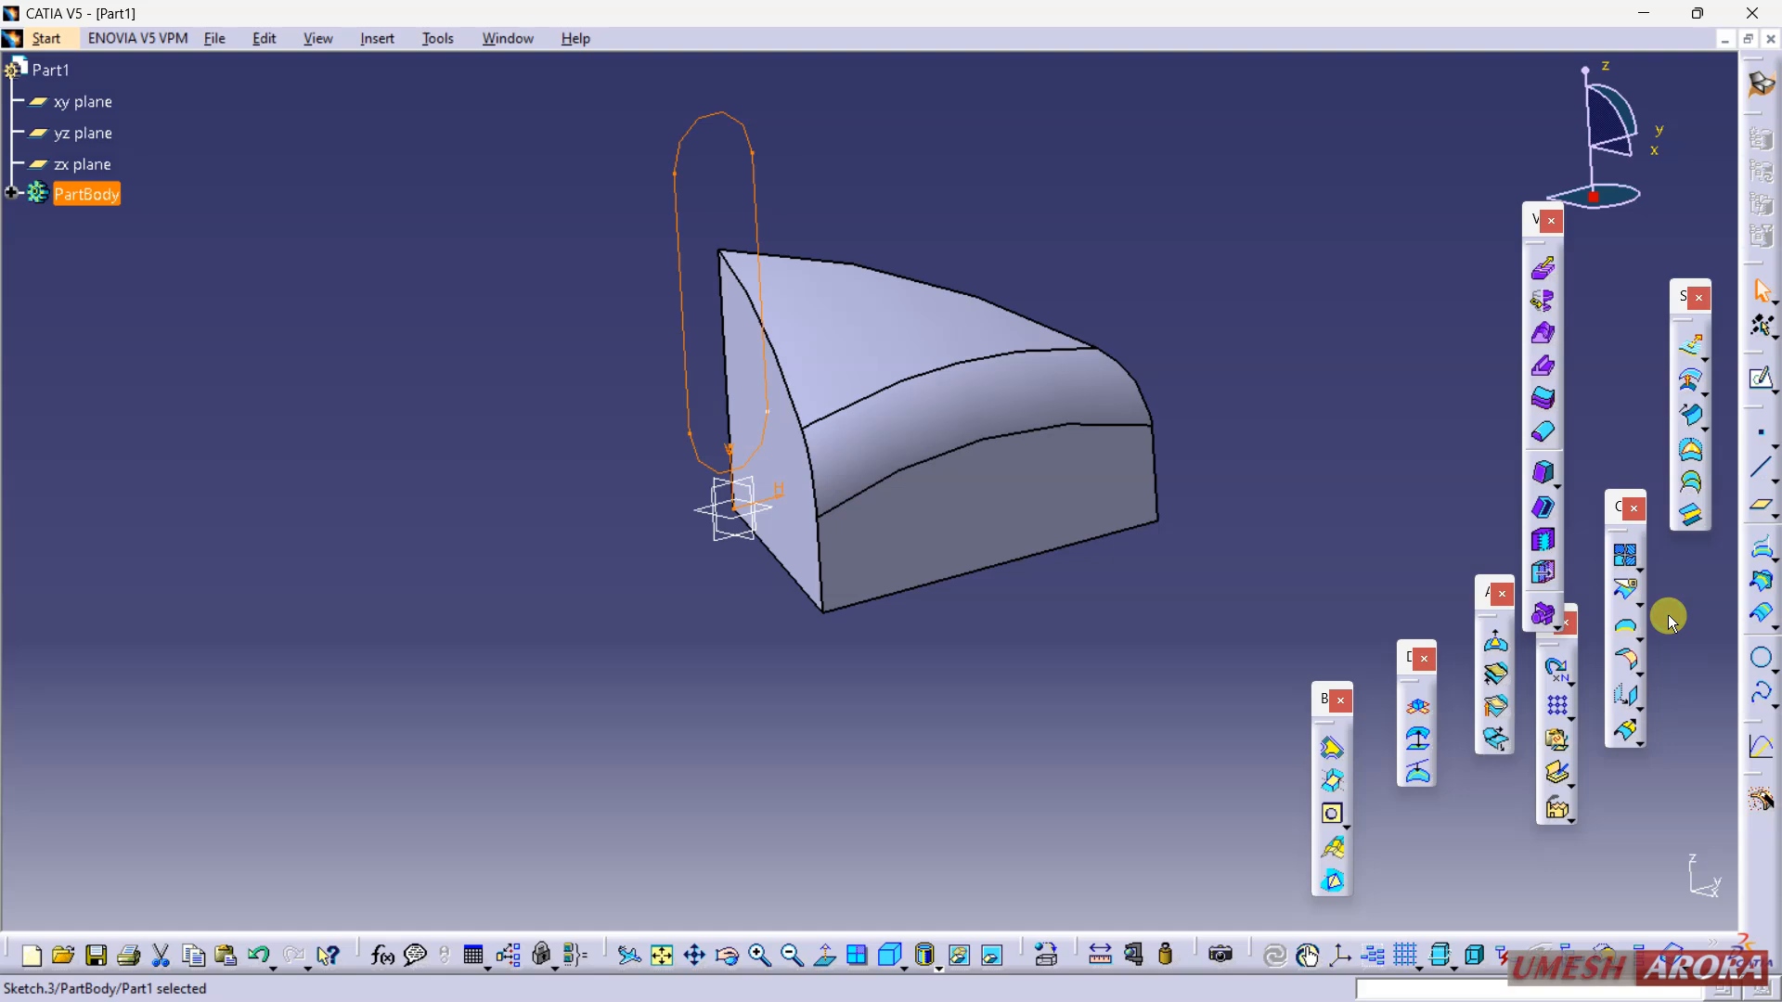
Step: Preview a Normal projection of the slot sketch onto the filleted body, with the nearest solution option on and off
{"action": "left_click", "coordinate": [1766, 553]}
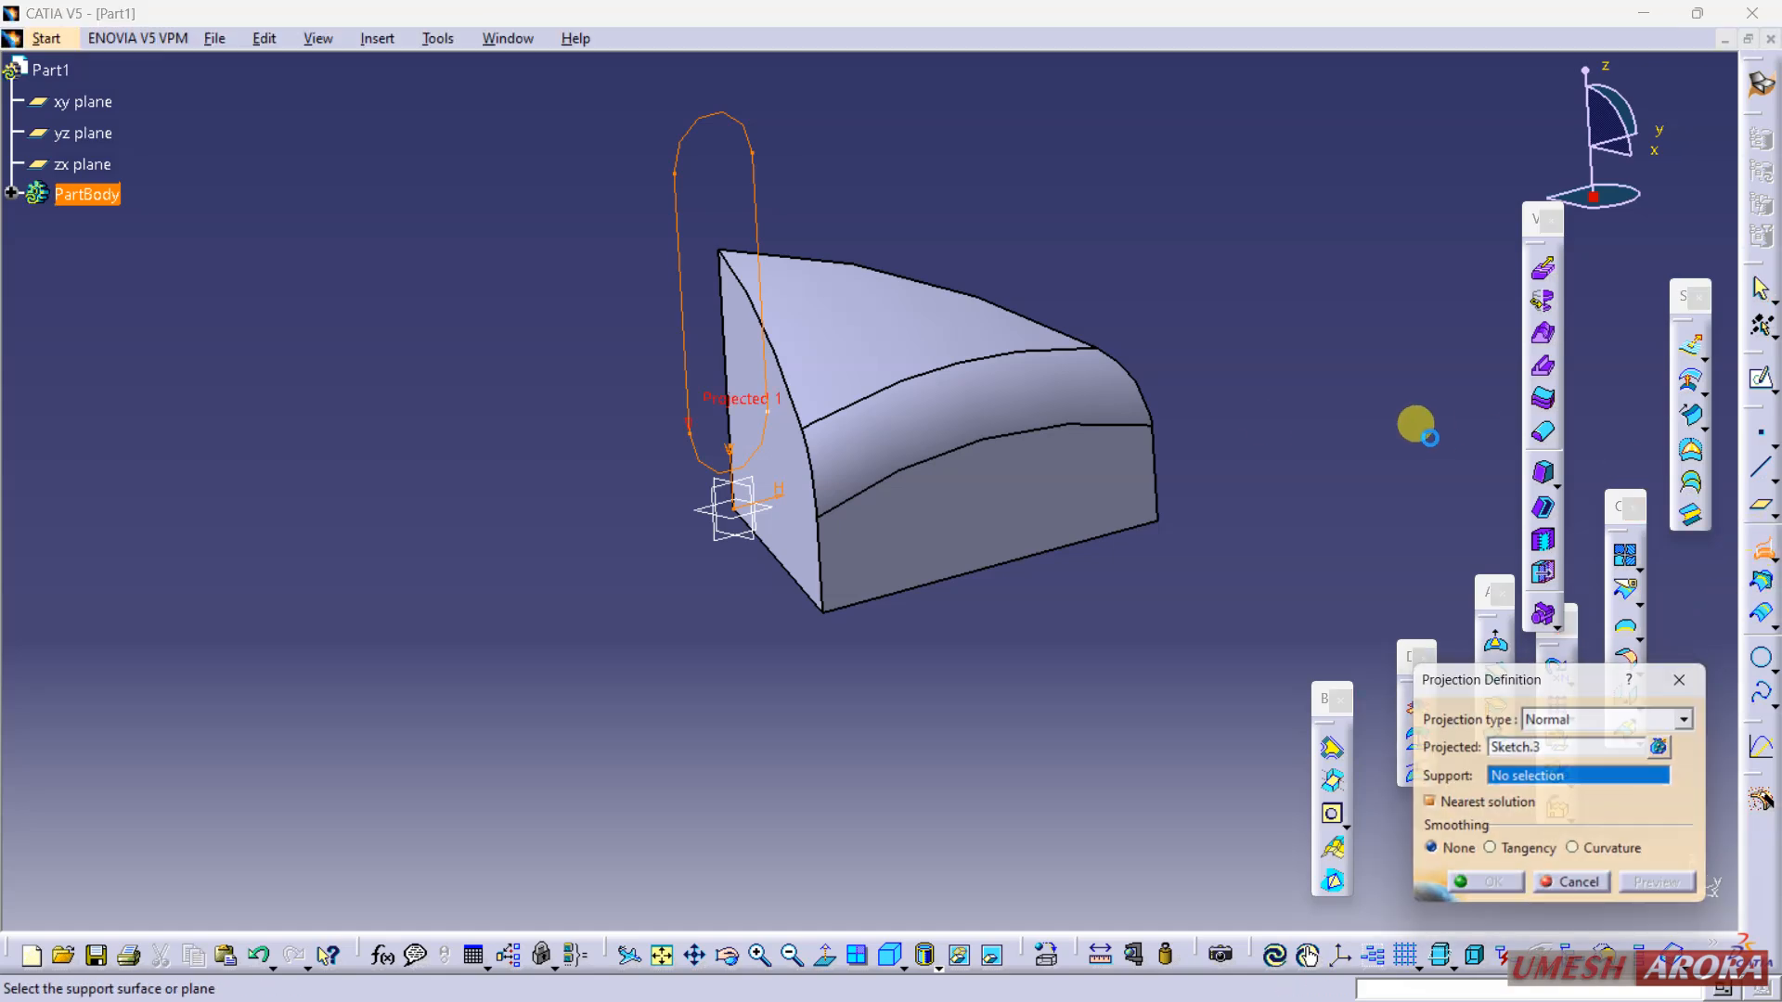
{"action": "mouse_move", "coordinate": [1225, 442]}
{"action": "middle_mouse_down"}
{"action": "mouse_move", "coordinate": [1077, 502]}
{"action": "mouse_move", "coordinate": [903, 517]}
{"action": "mouse_move", "coordinate": [1118, 520]}
{"action": "middle_mouse_up"}
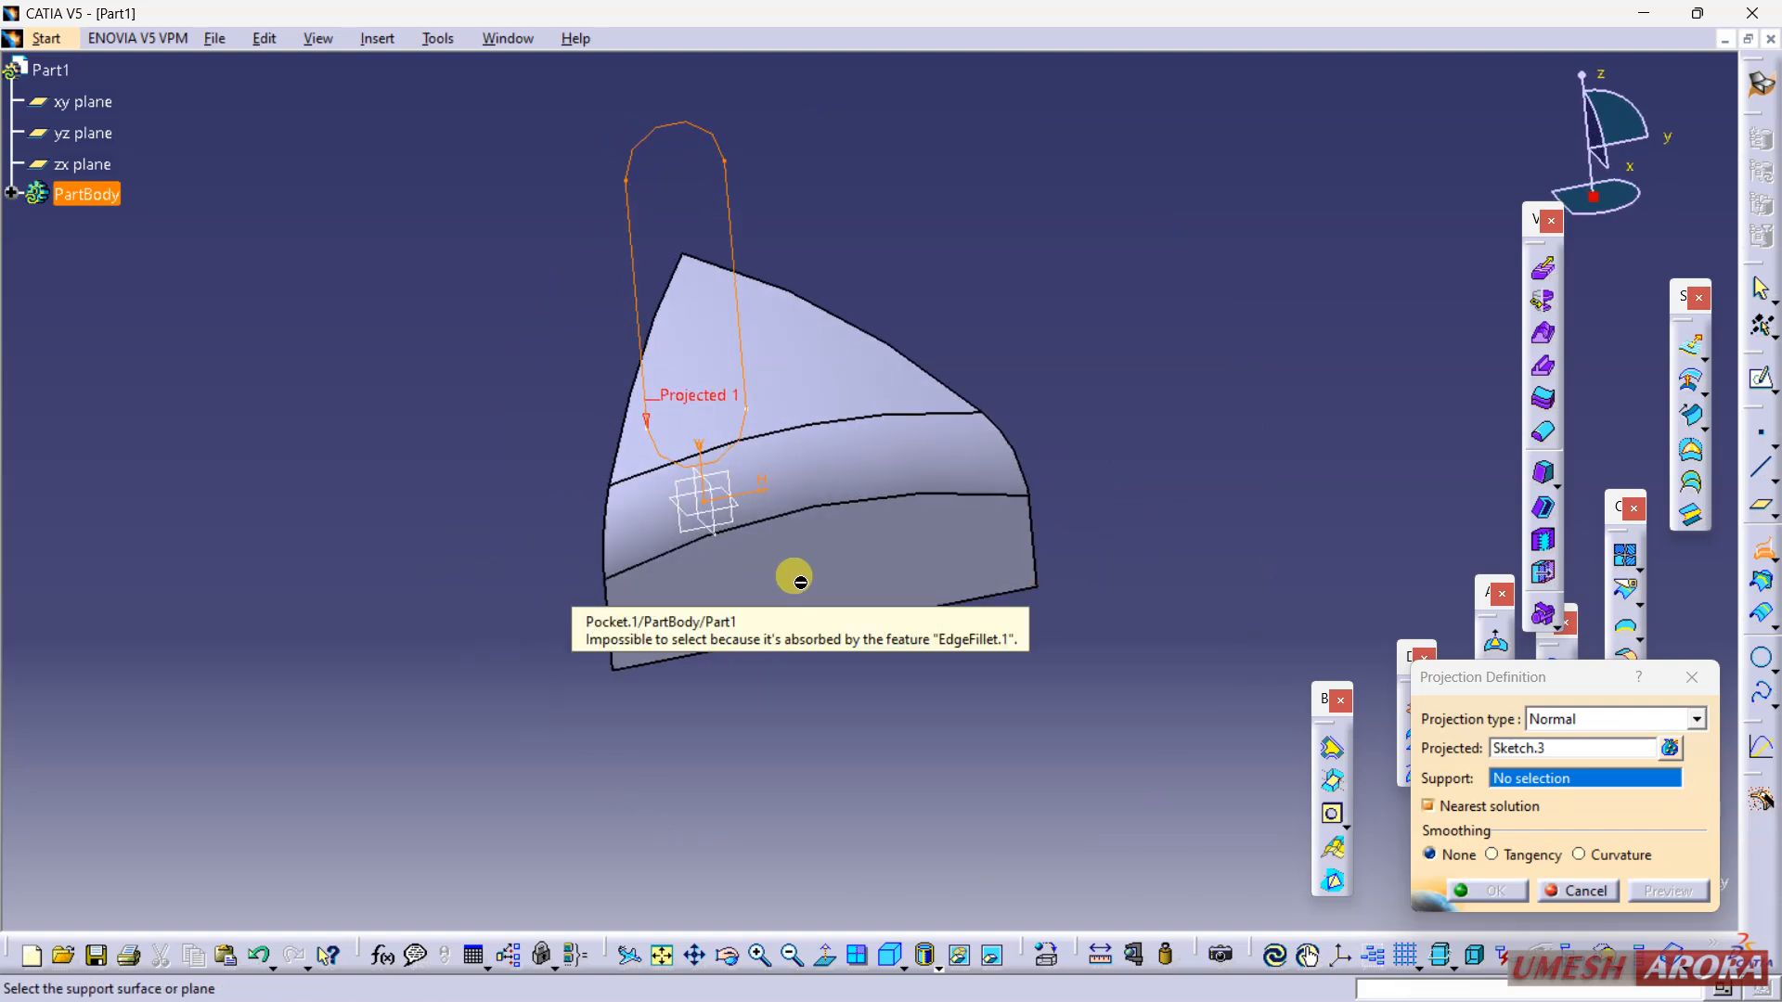
{"action": "left_click", "coordinate": [817, 483]}
{"action": "middle_click_drag", "start_coordinate": [835, 598], "coordinate": [994, 644]}
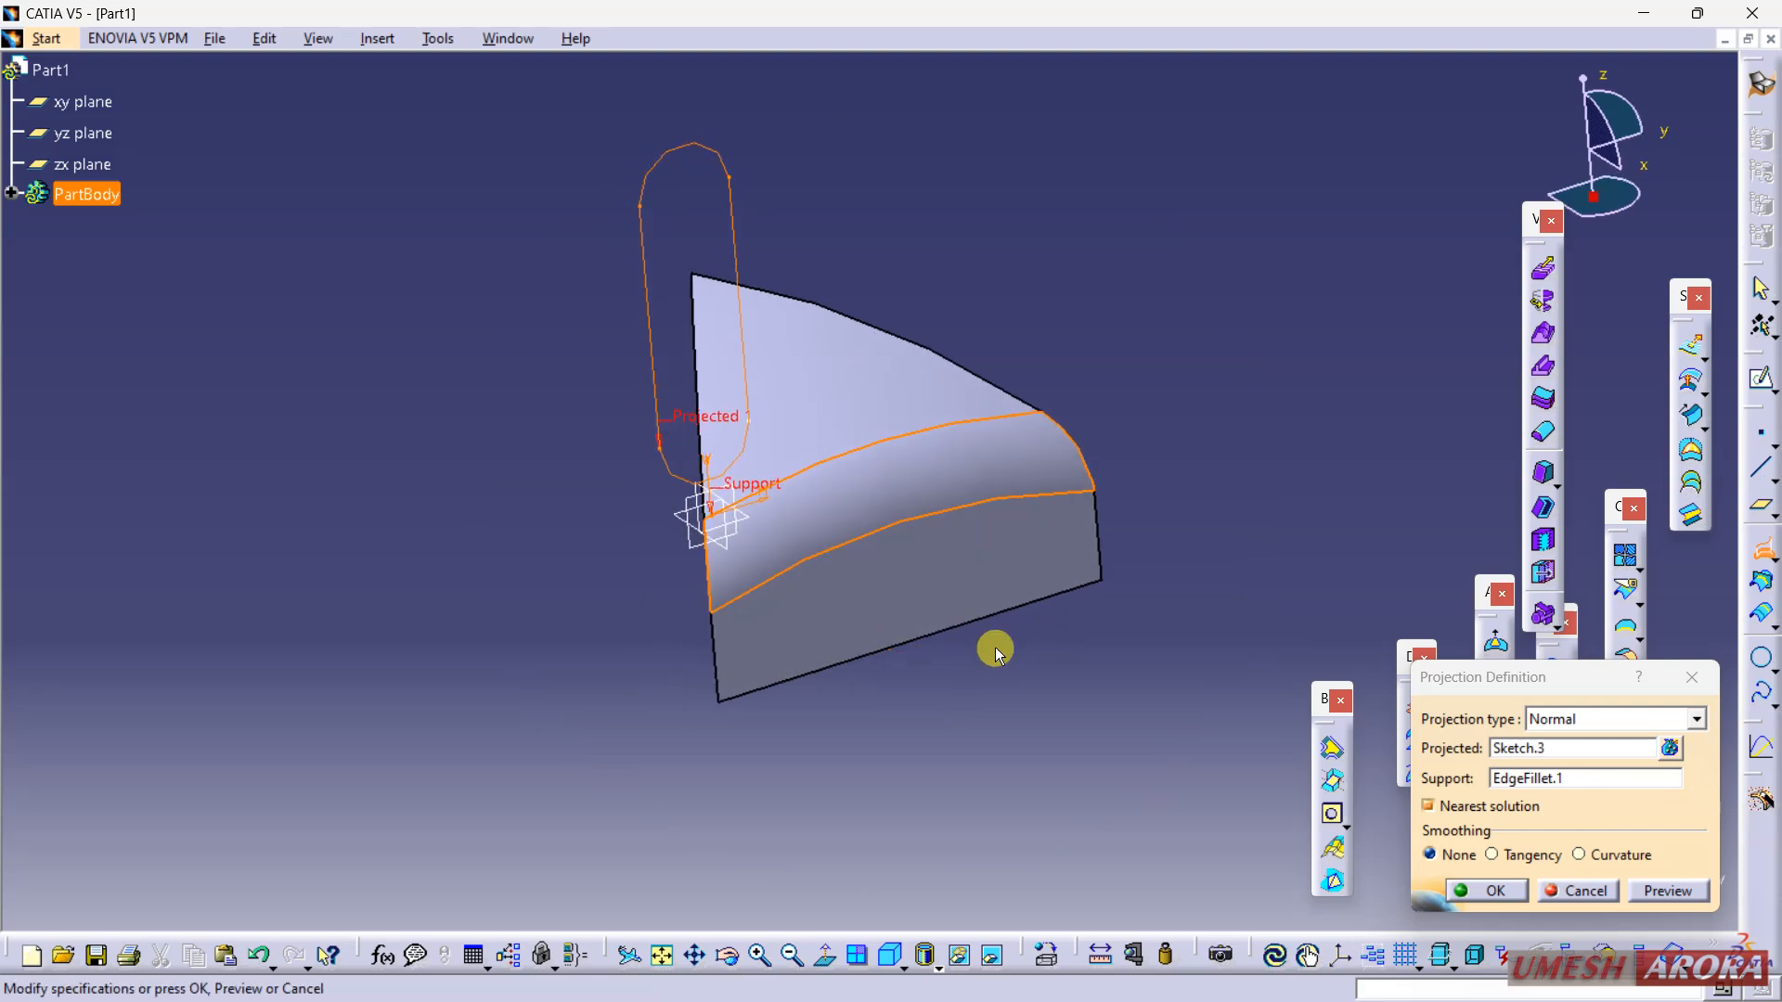
{"action": "left_click", "coordinate": [1653, 889]}
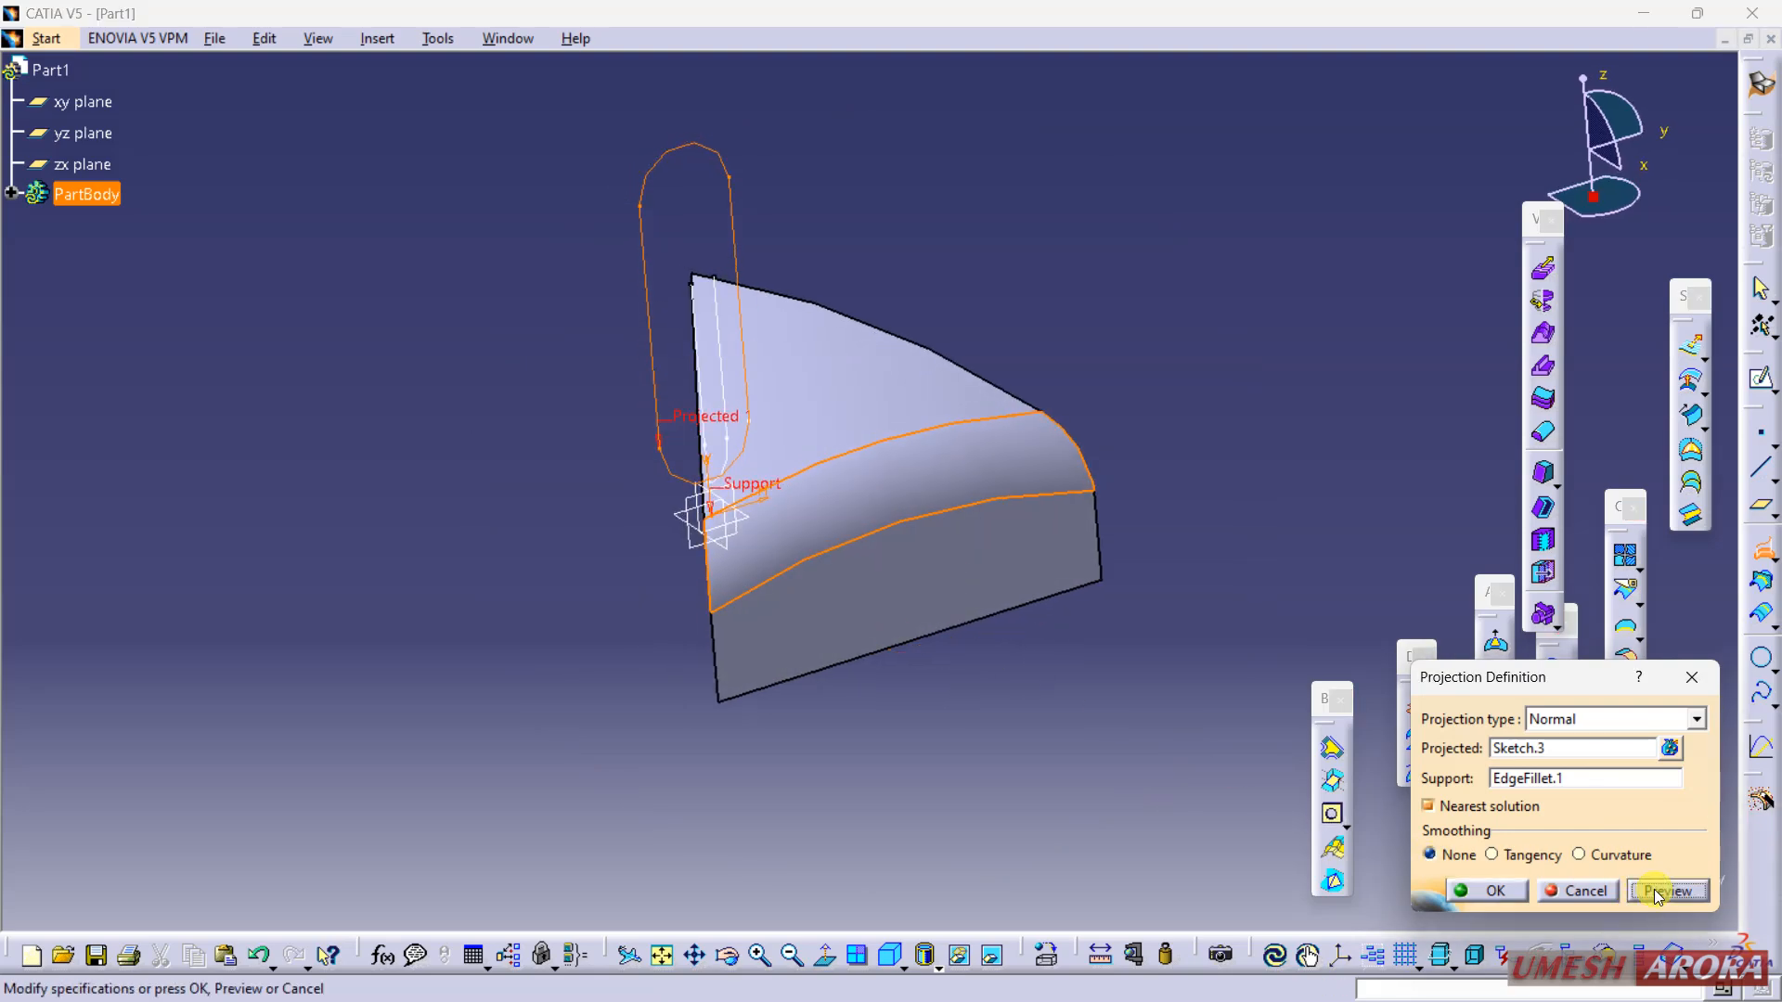
{"action": "middle_click_drag", "start_coordinate": [994, 545], "coordinate": [1082, 539]}
{"action": "left_click", "coordinate": [1507, 808]}
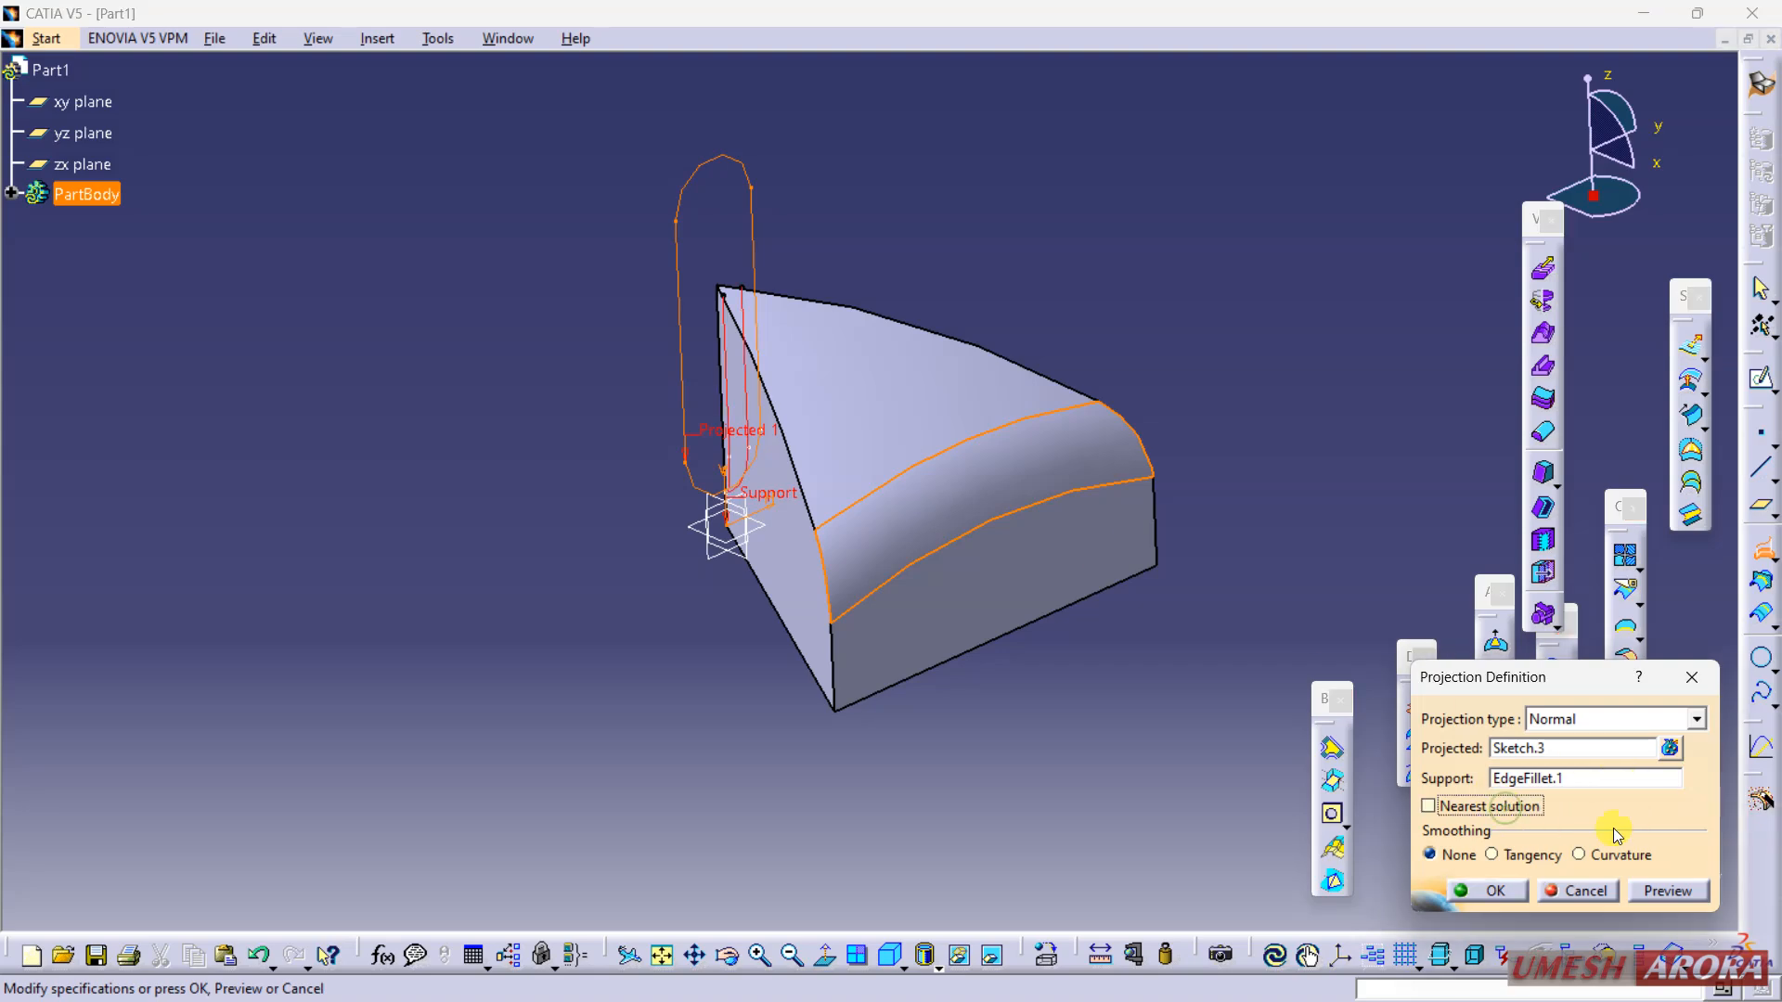
{"action": "left_click", "coordinate": [1650, 889]}
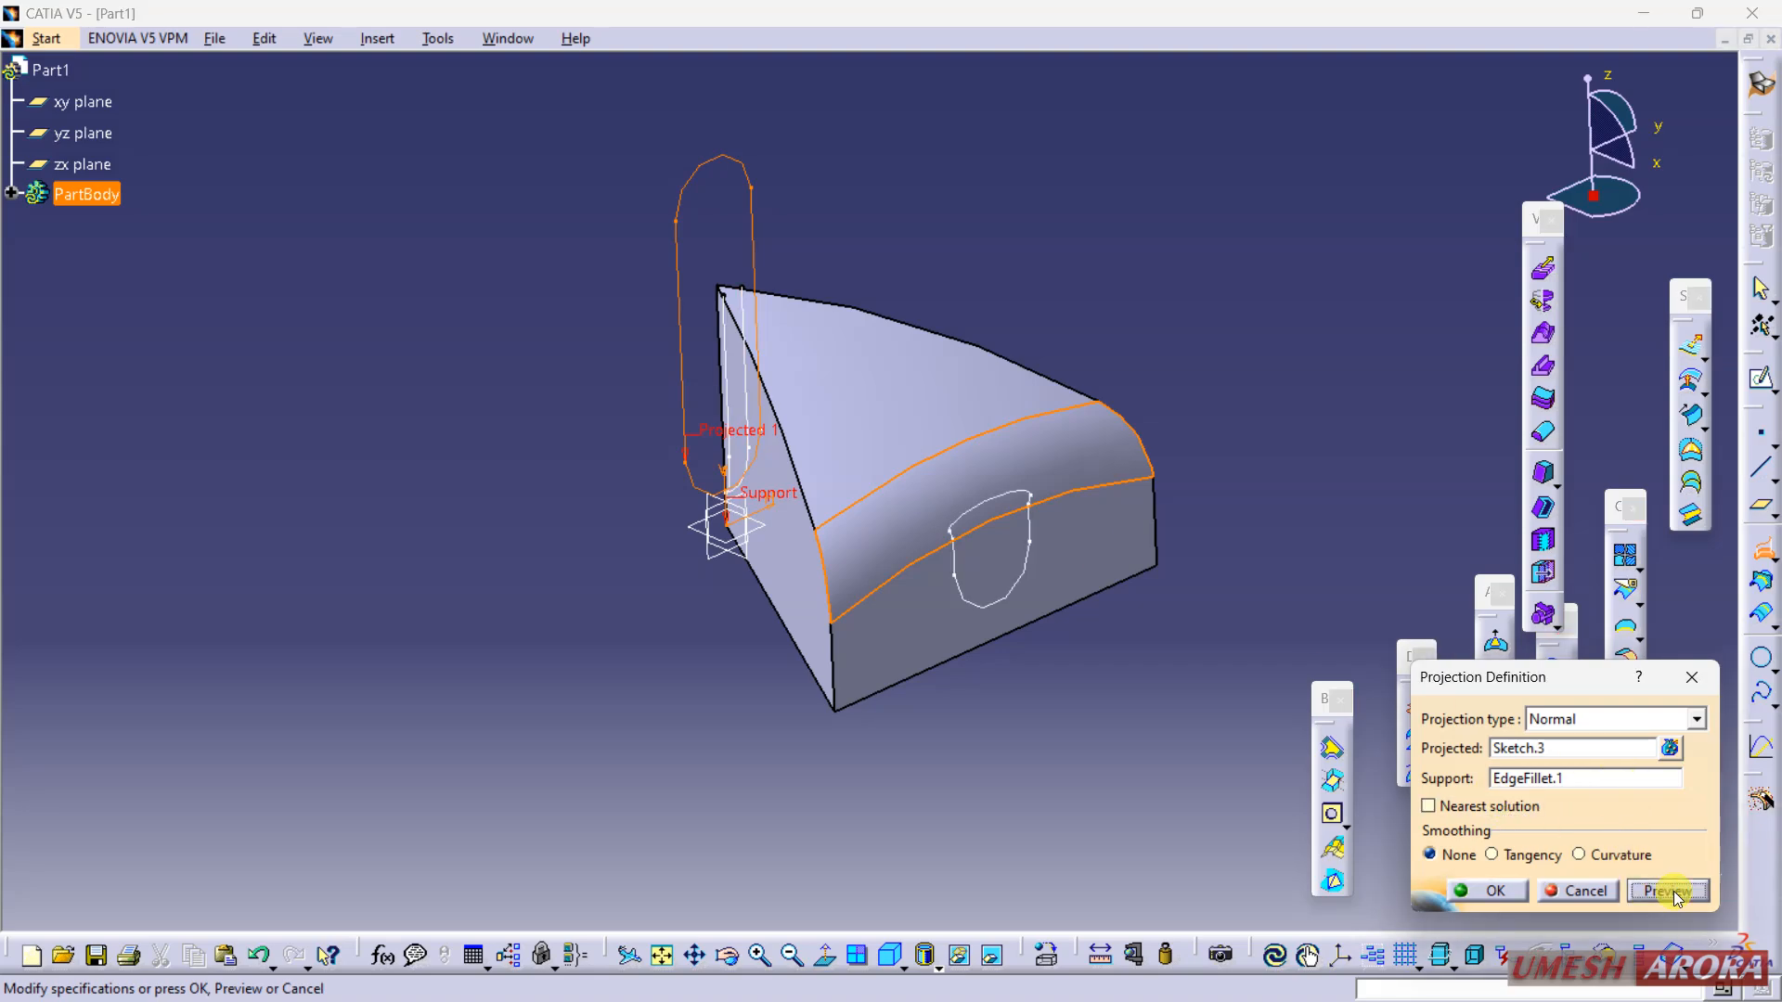
Step: Try projecting the slot sketch onto the filleted body along the yz plane's direction with nearest solution off, preview it and cancel the projection
{"action": "left_click", "coordinate": [1586, 716]}
{"action": "left_click", "coordinate": [1568, 750]}
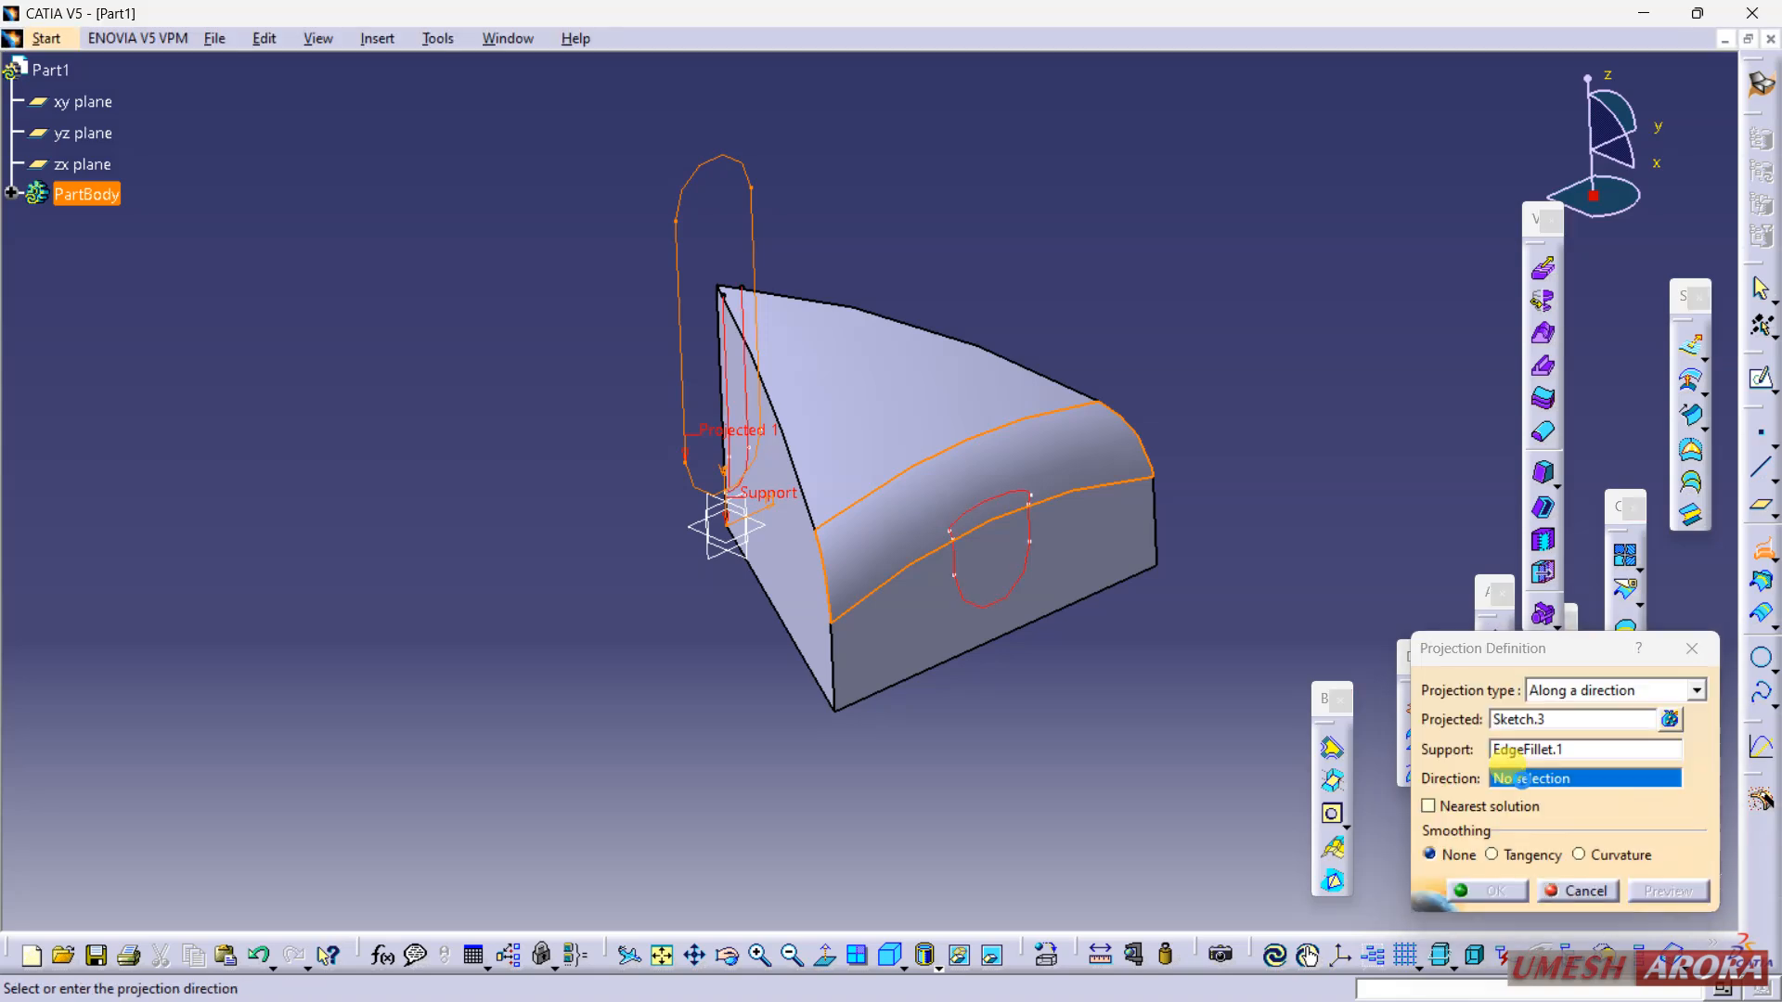
{"action": "left_click", "coordinate": [719, 562]}
{"action": "left_click", "coordinate": [1667, 889]}
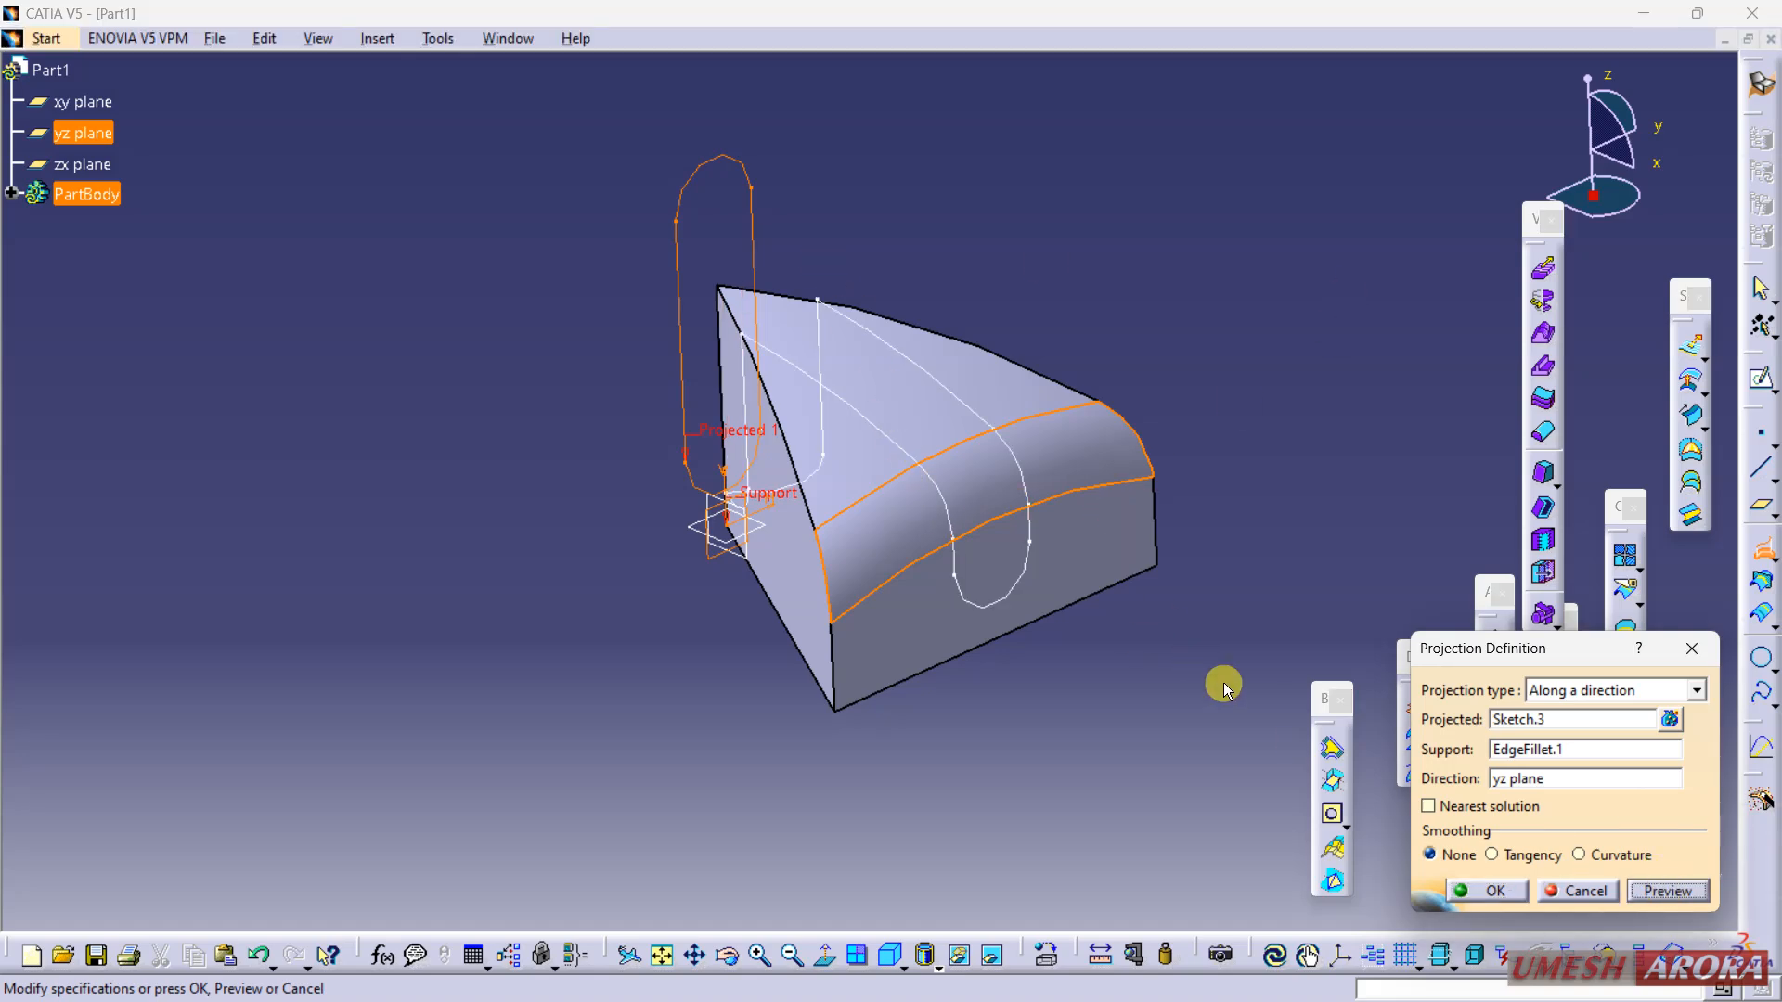
{"action": "left_click", "coordinate": [1577, 891]}
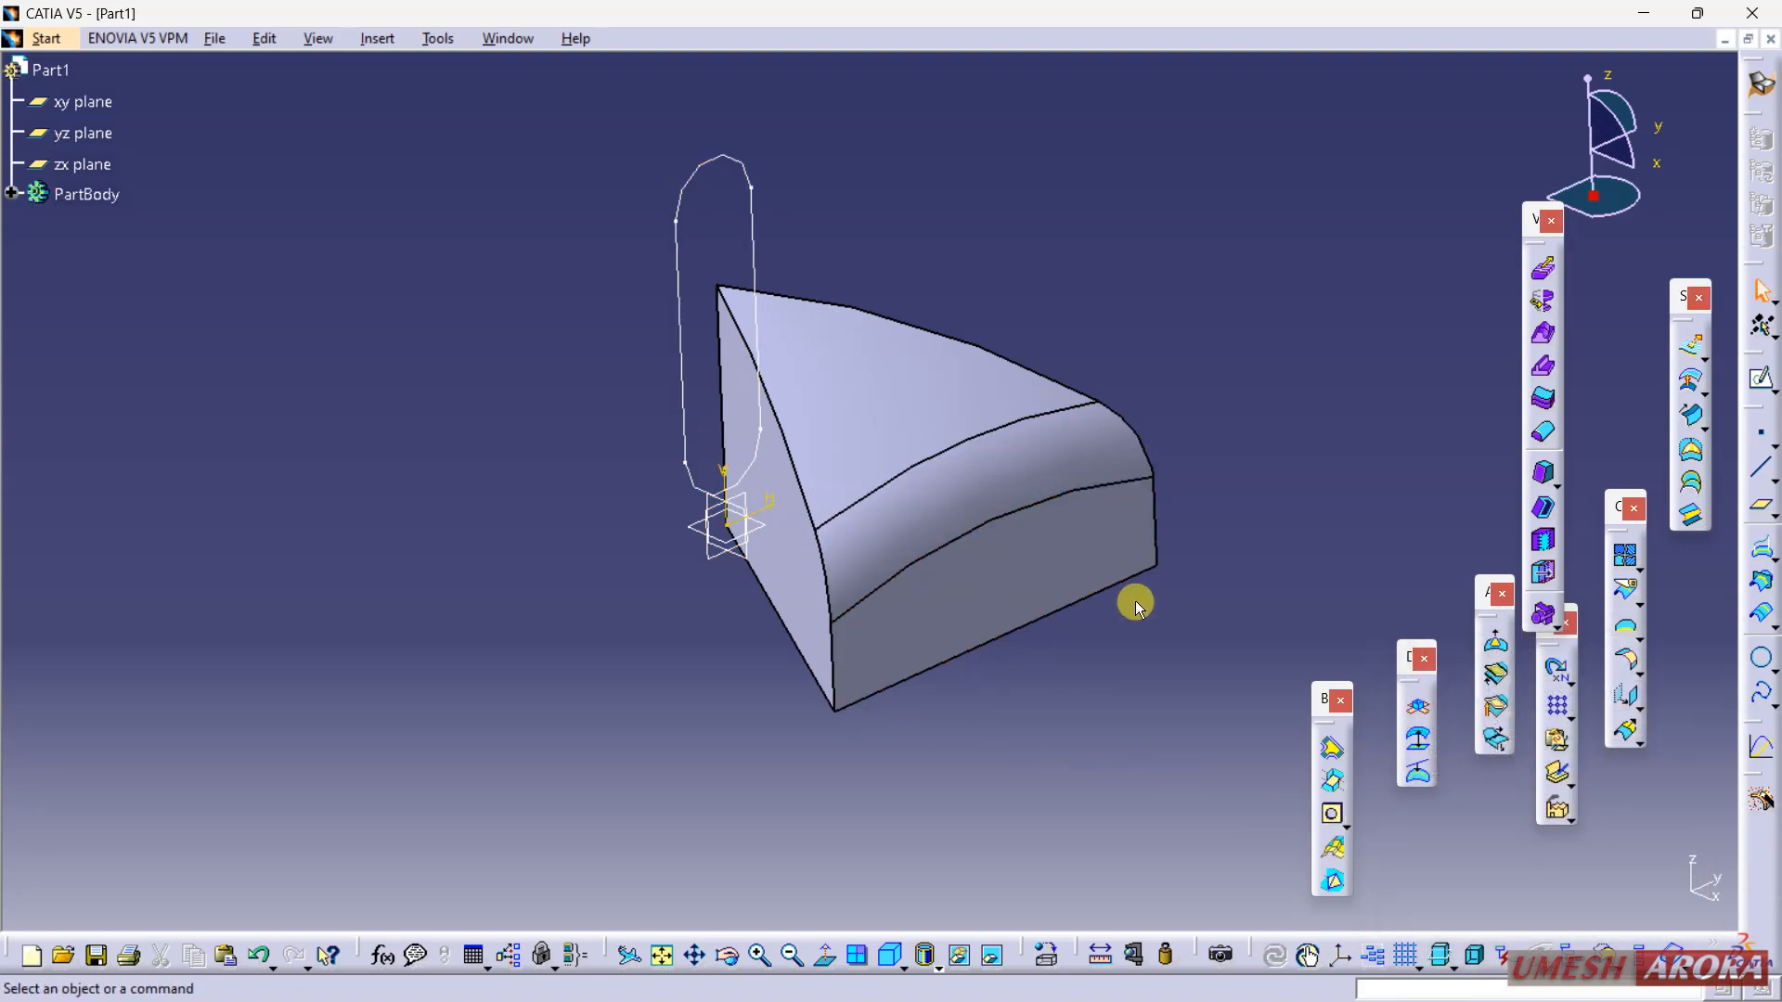
{"action": "middle_click_drag", "start_coordinate": [1134, 599], "coordinate": [1169, 605]}
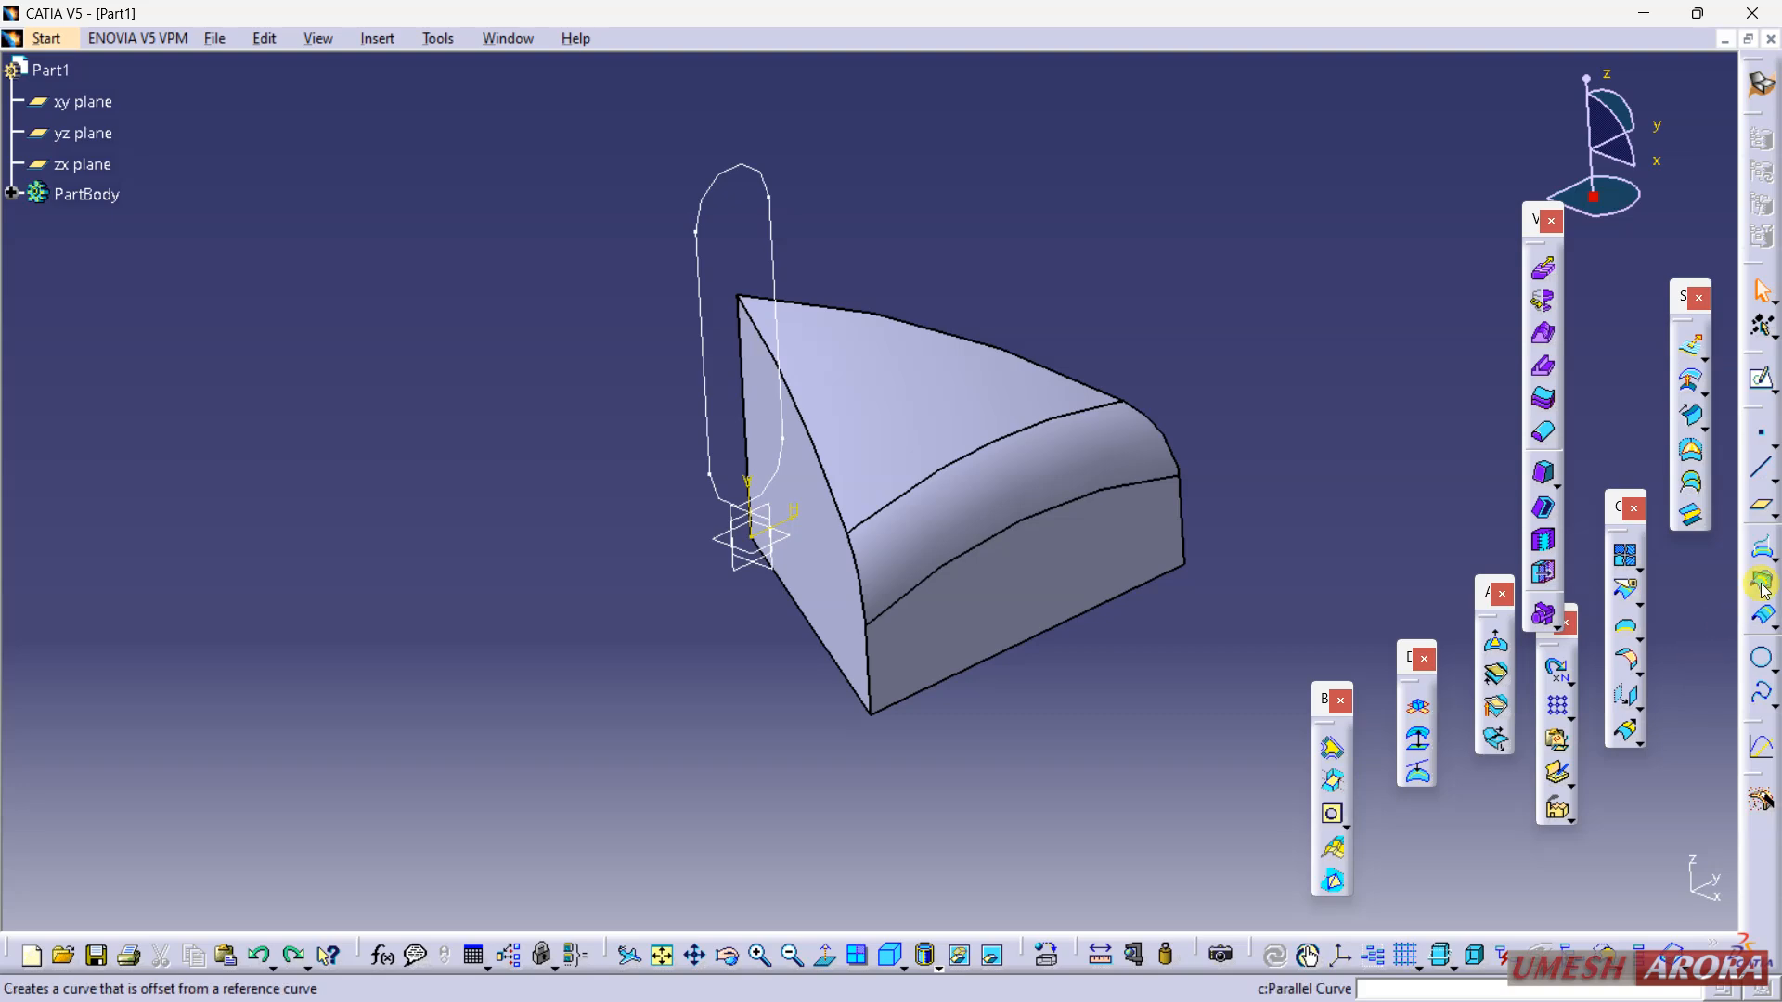
{"action": "left_click", "coordinate": [1758, 544]}
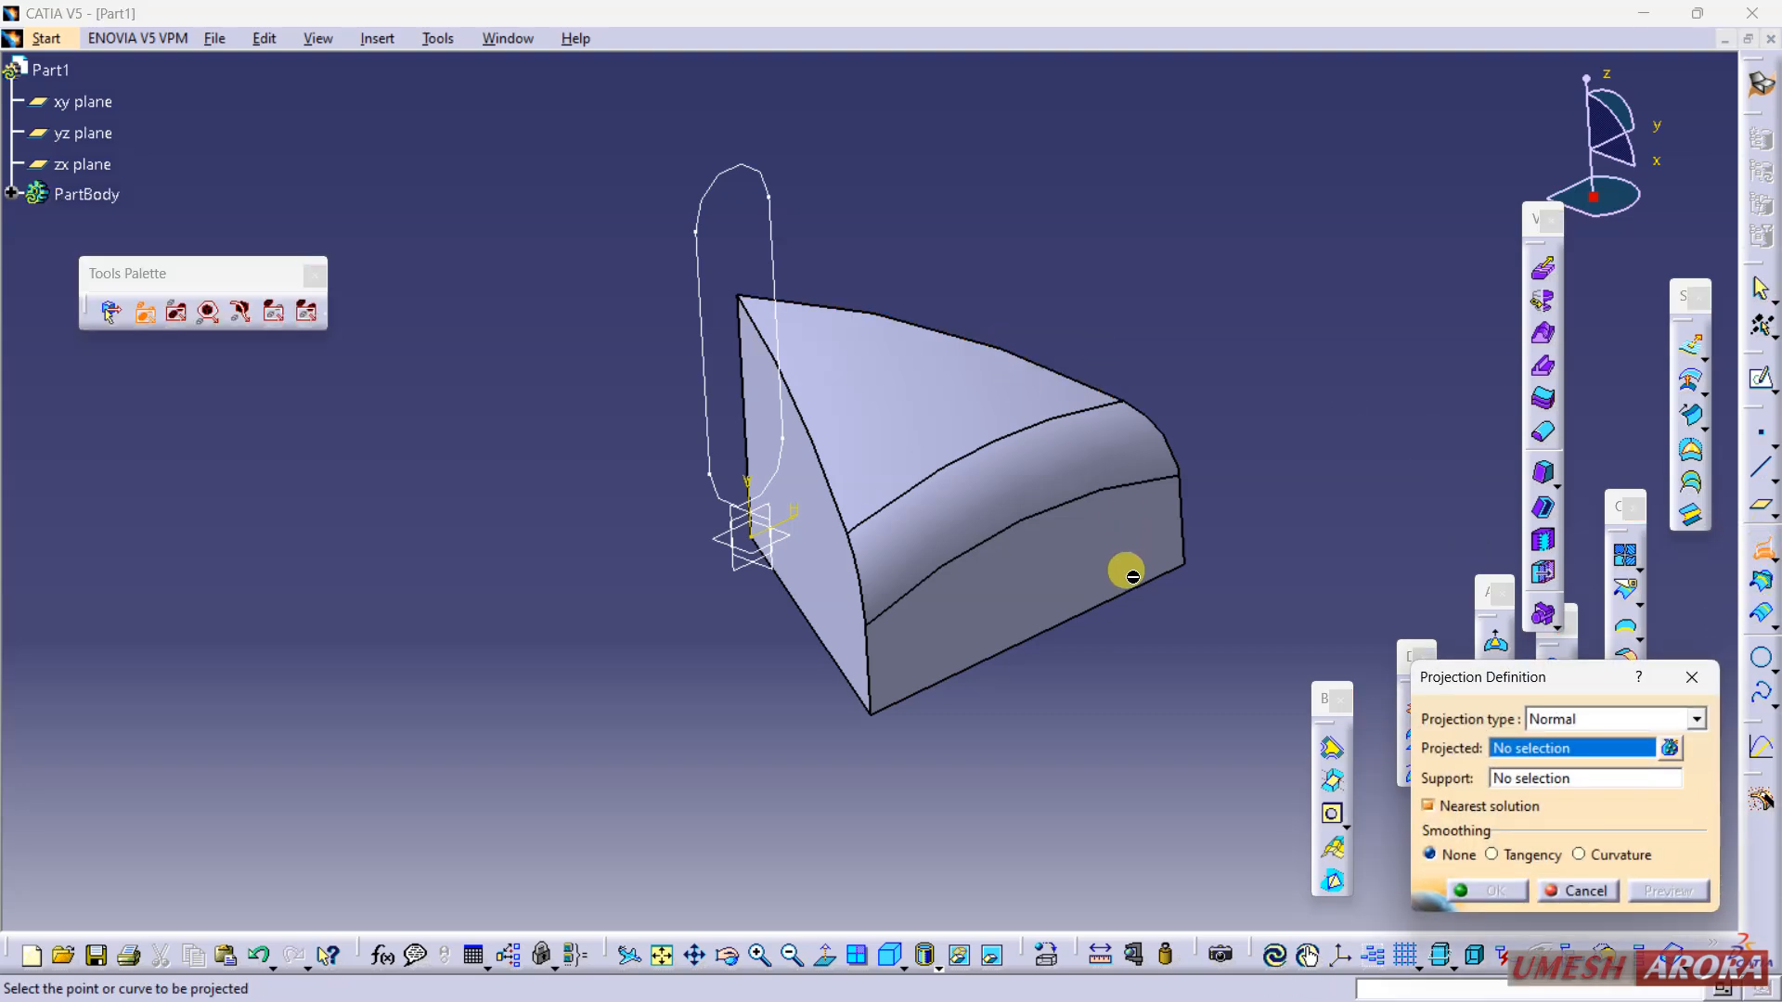
{"action": "left_click", "coordinate": [768, 223]}
{"action": "left_click", "coordinate": [990, 576]}
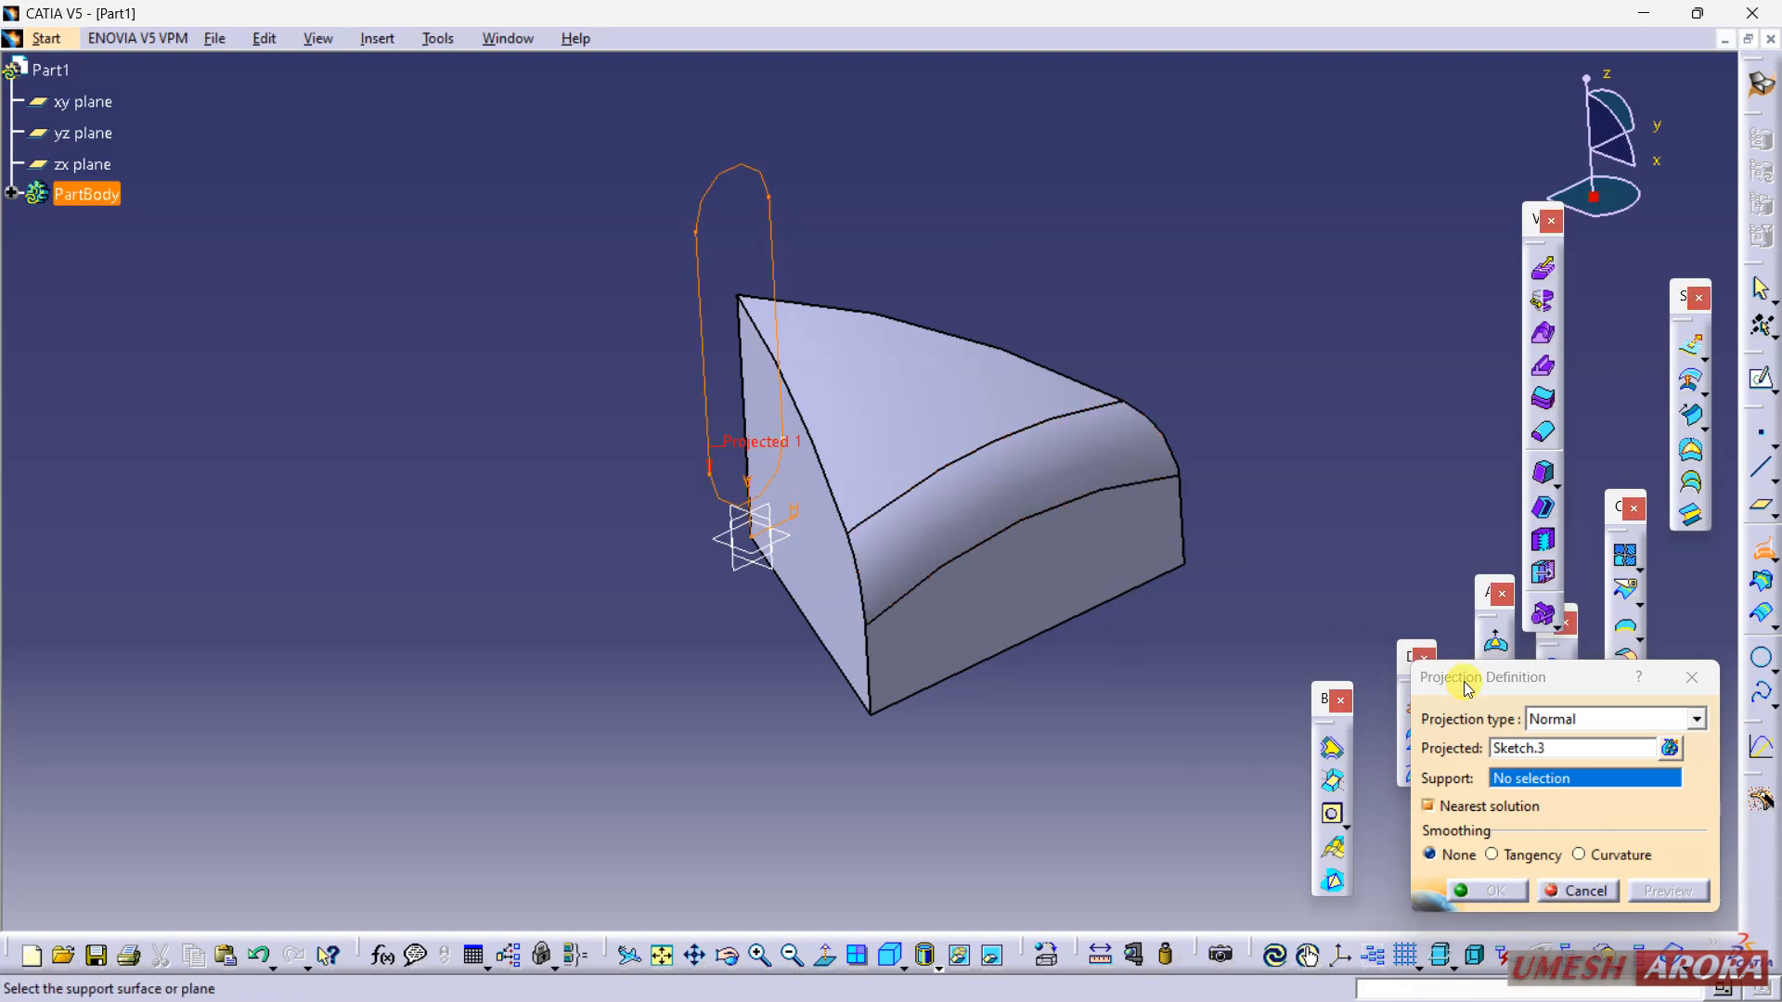
{"action": "left_click", "coordinate": [1569, 722]}
{"action": "left_click", "coordinate": [1578, 755]}
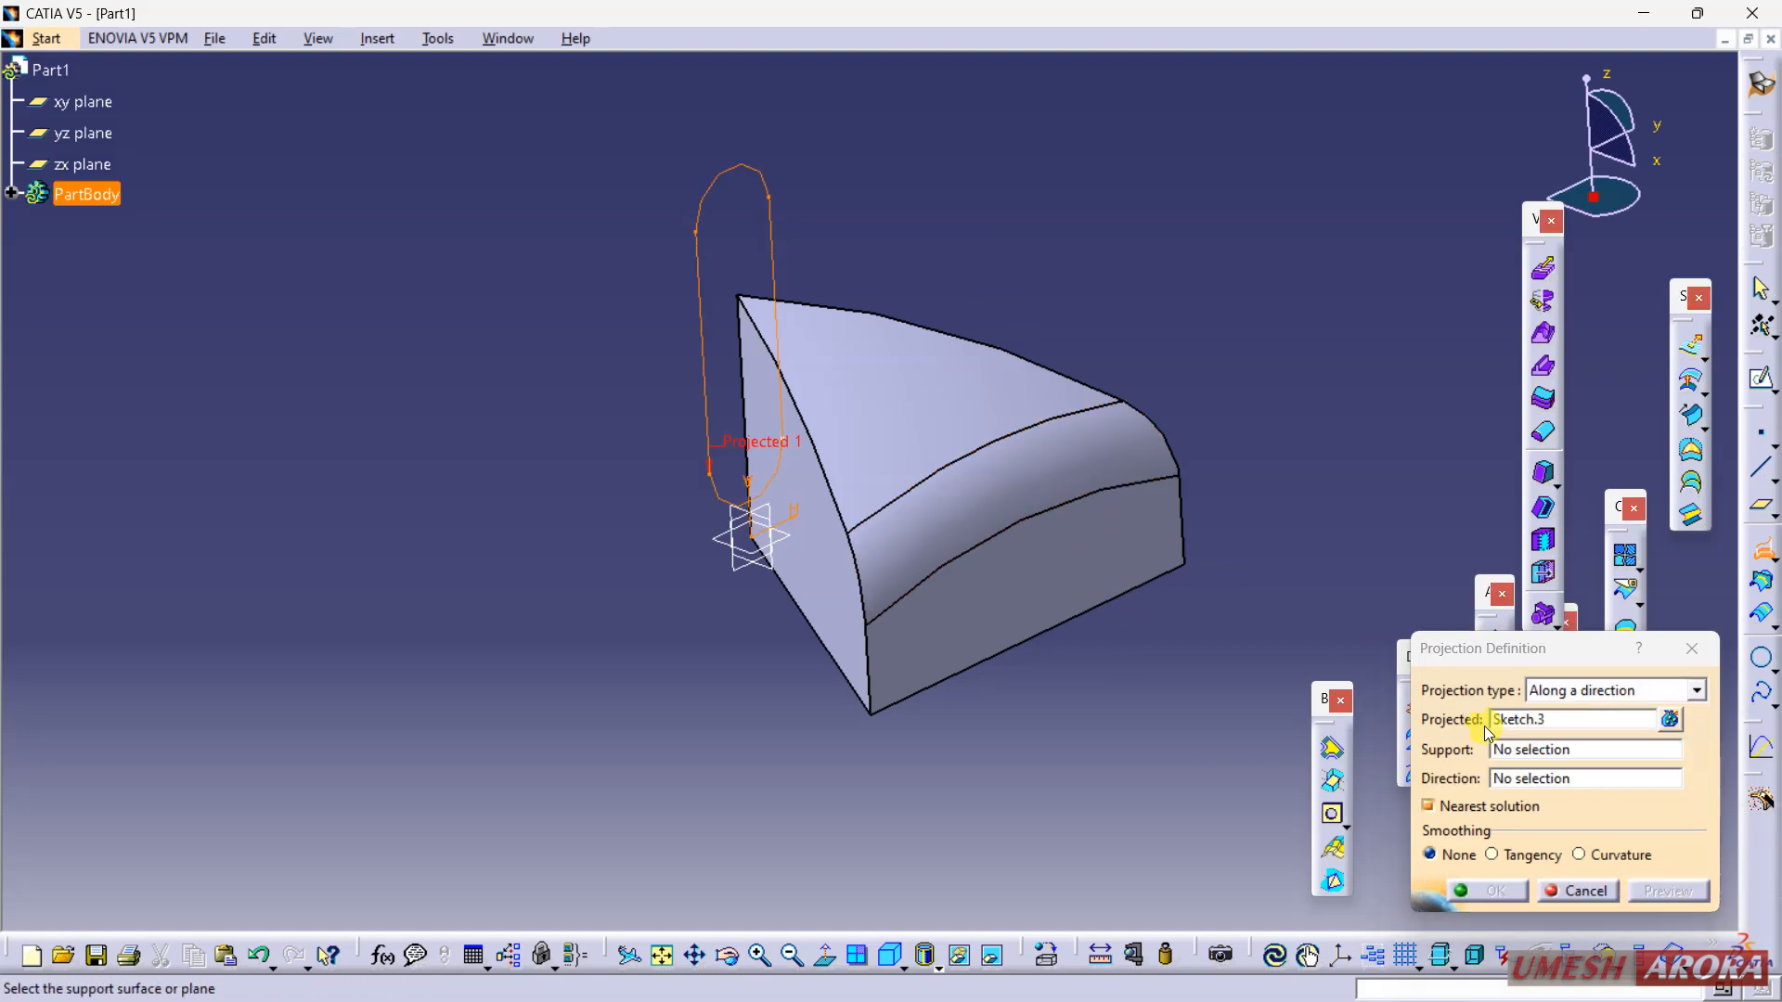
{"action": "left_click", "coordinate": [731, 553]}
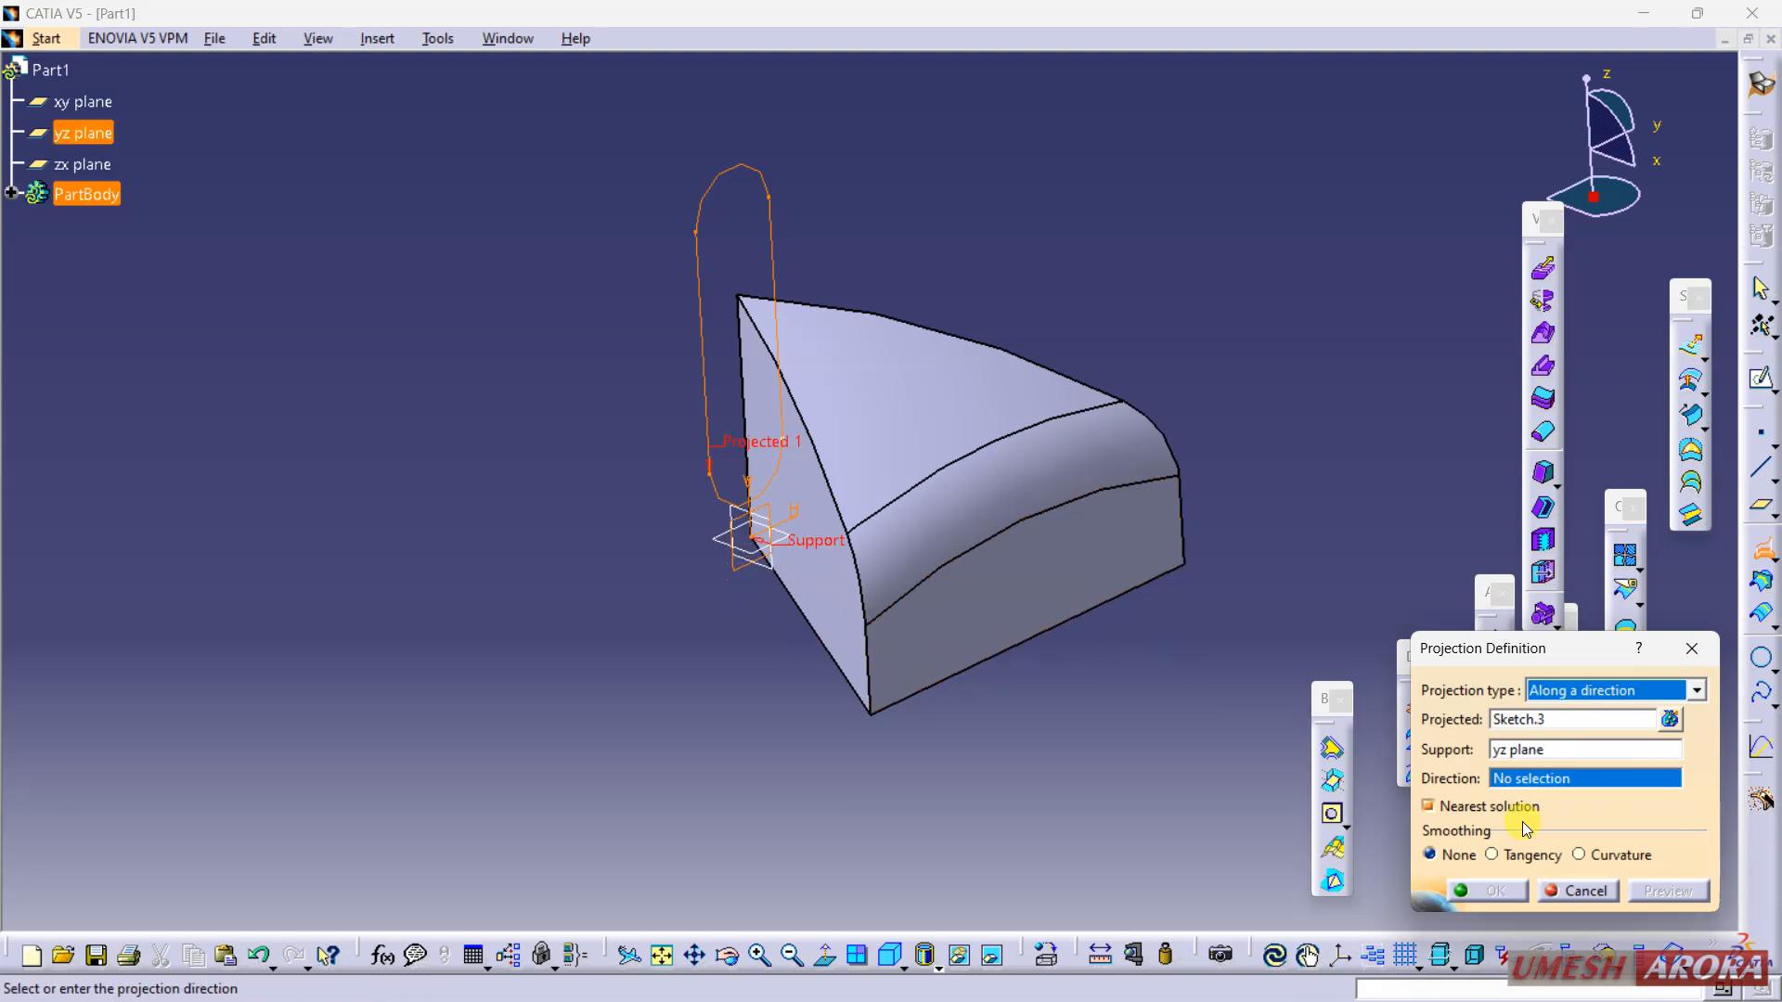
{"action": "left_click", "coordinate": [963, 553]}
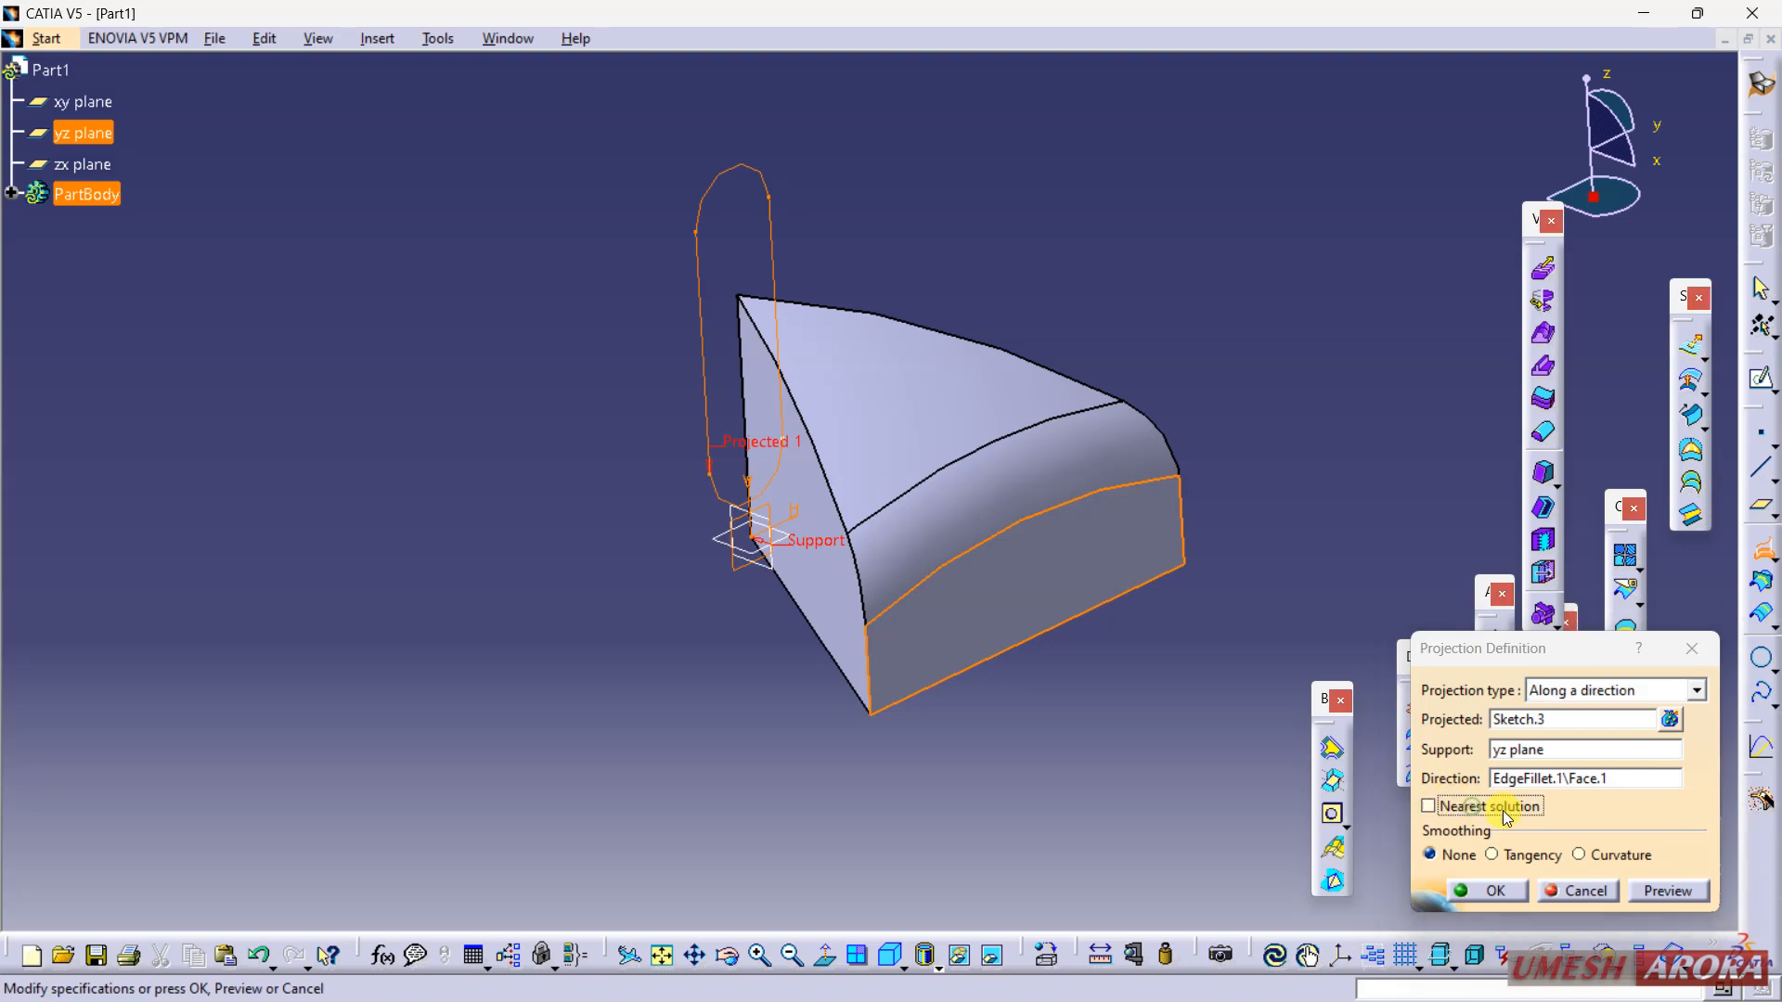
{"action": "left_click", "coordinate": [1663, 892]}
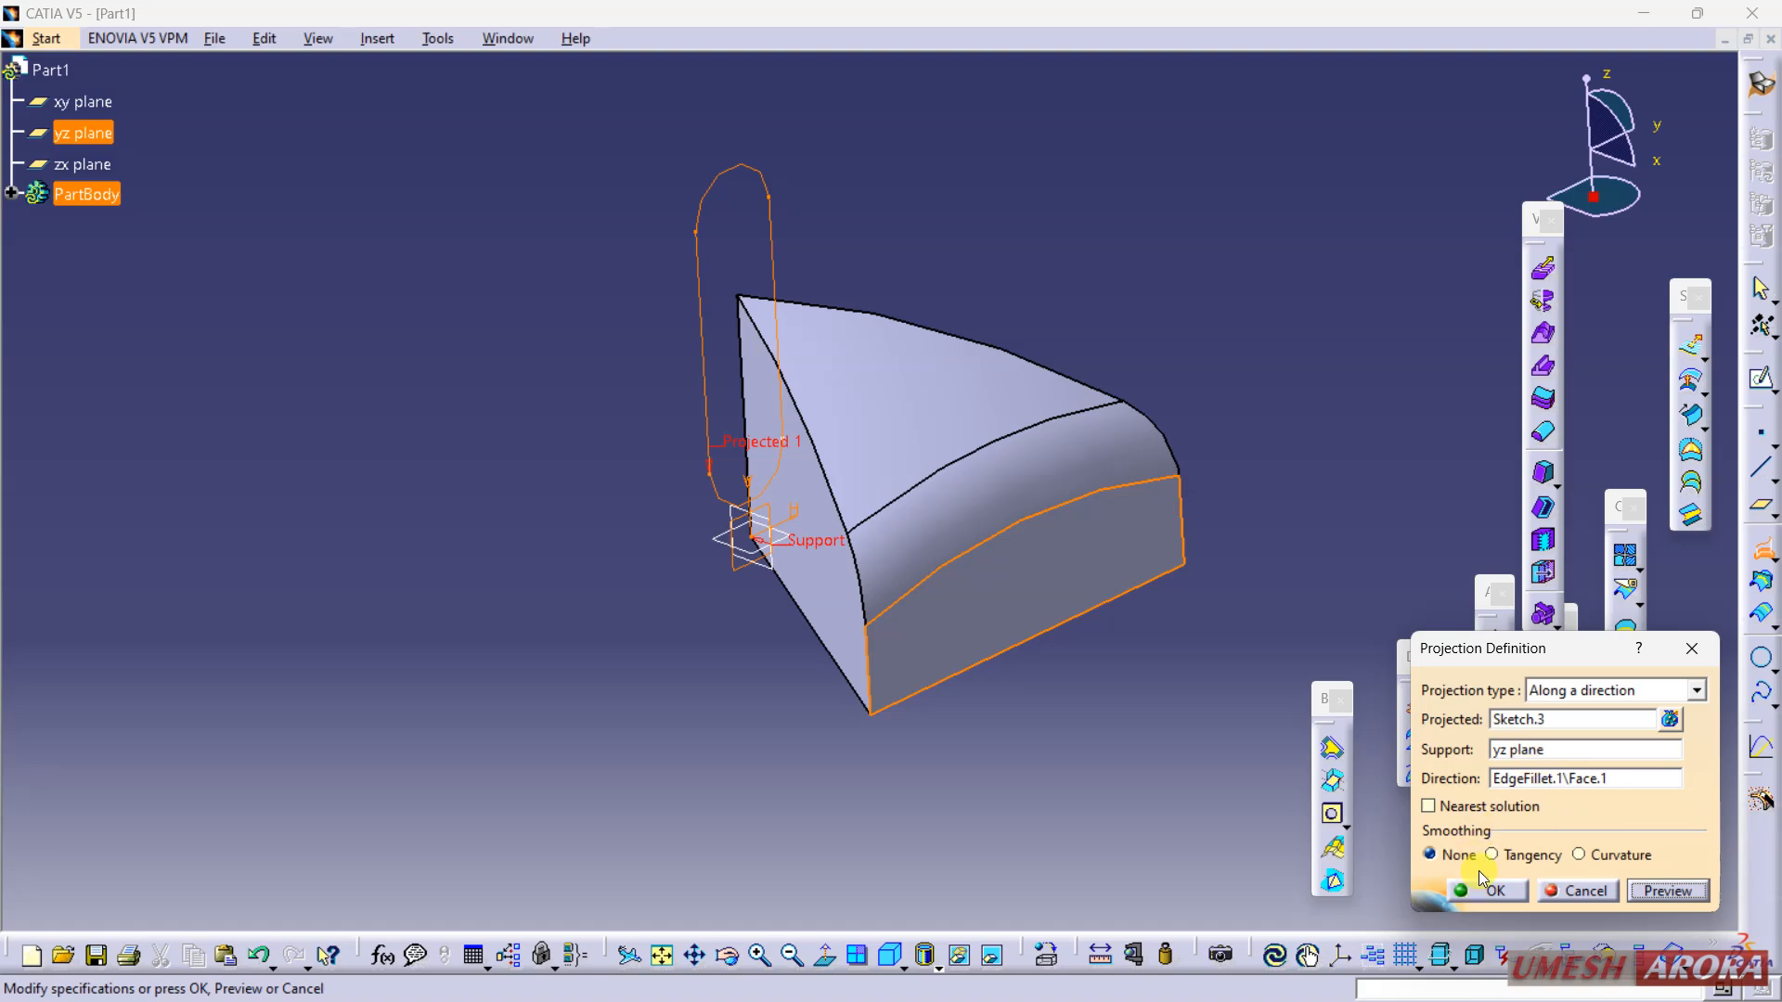
{"action": "left_click", "coordinate": [1504, 800]}
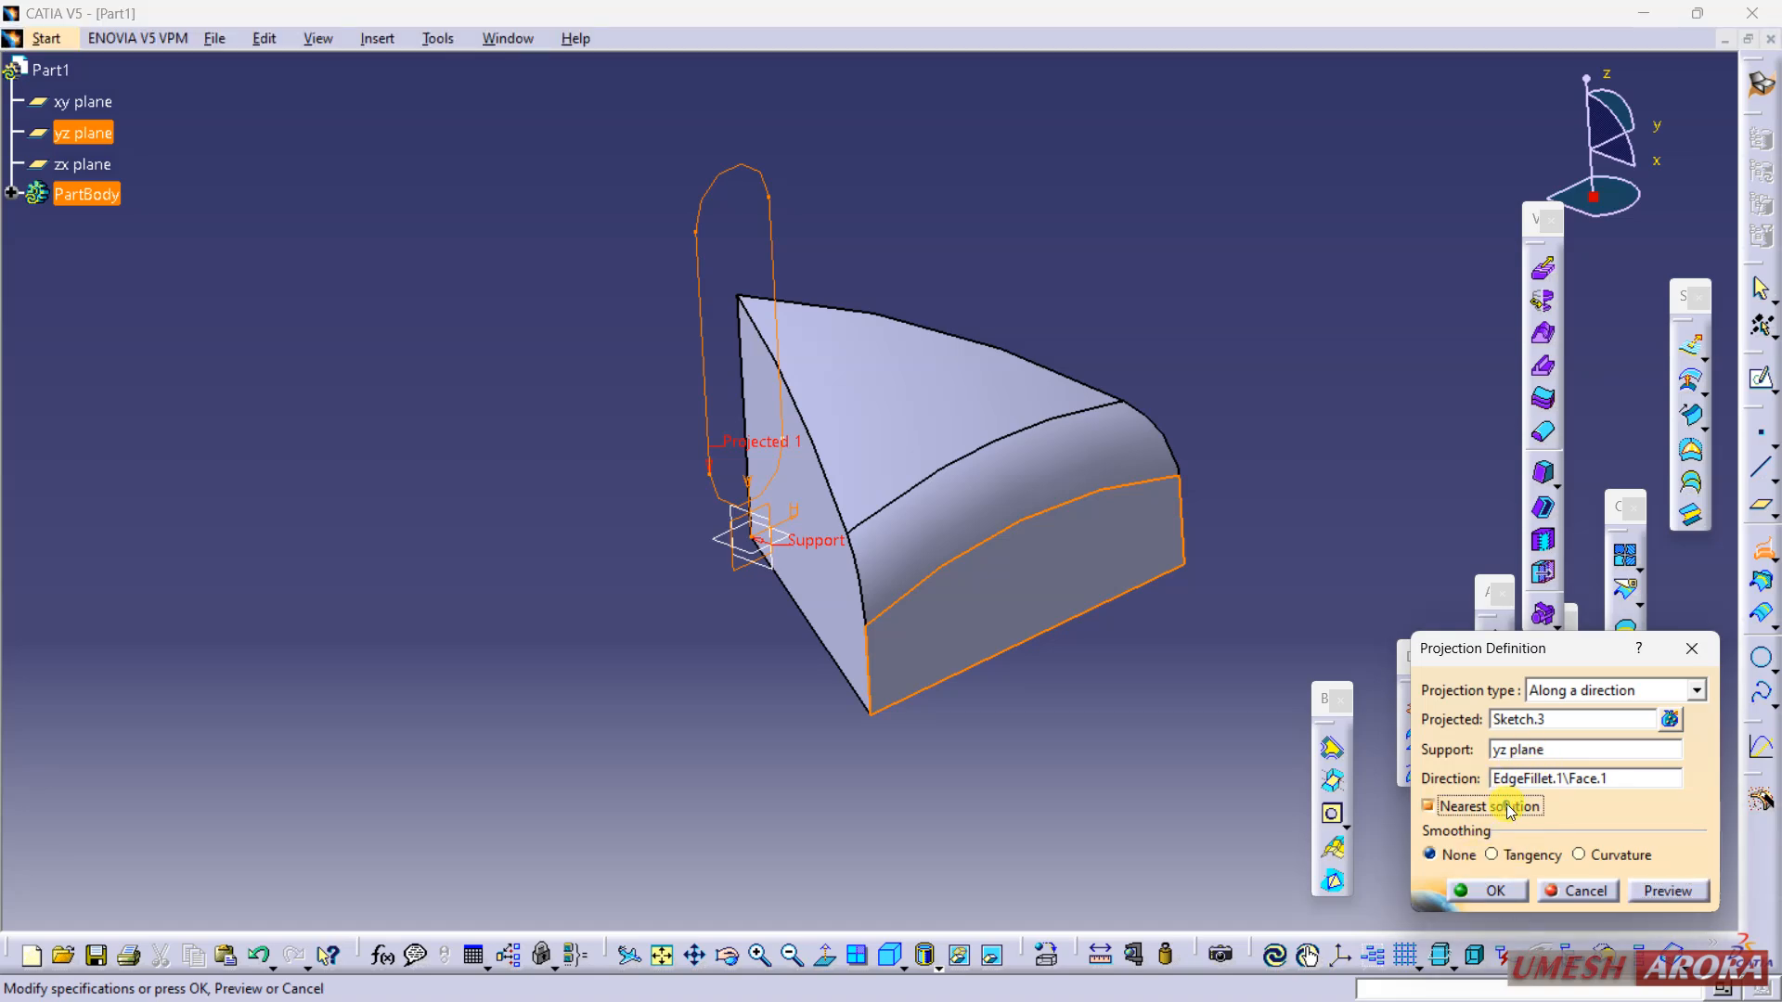
{"action": "left_click", "coordinate": [1591, 698]}
{"action": "left_click", "coordinate": [1570, 729]}
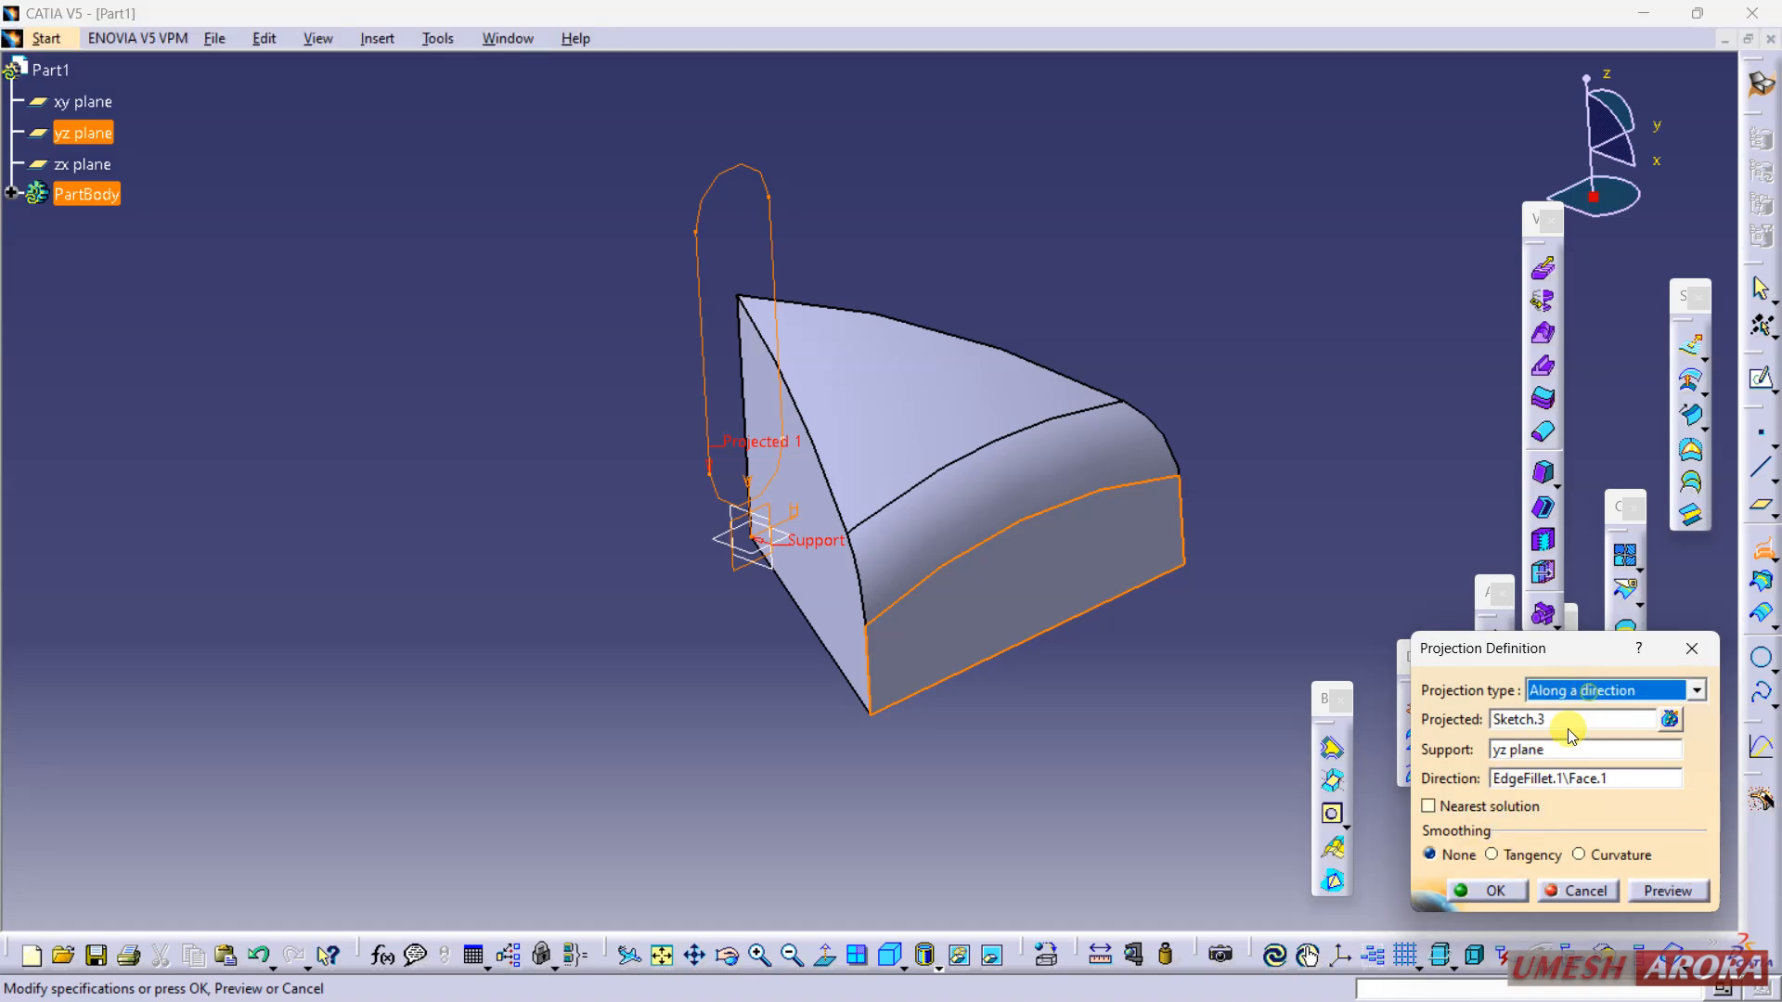
{"action": "left_click", "coordinate": [1539, 776]}
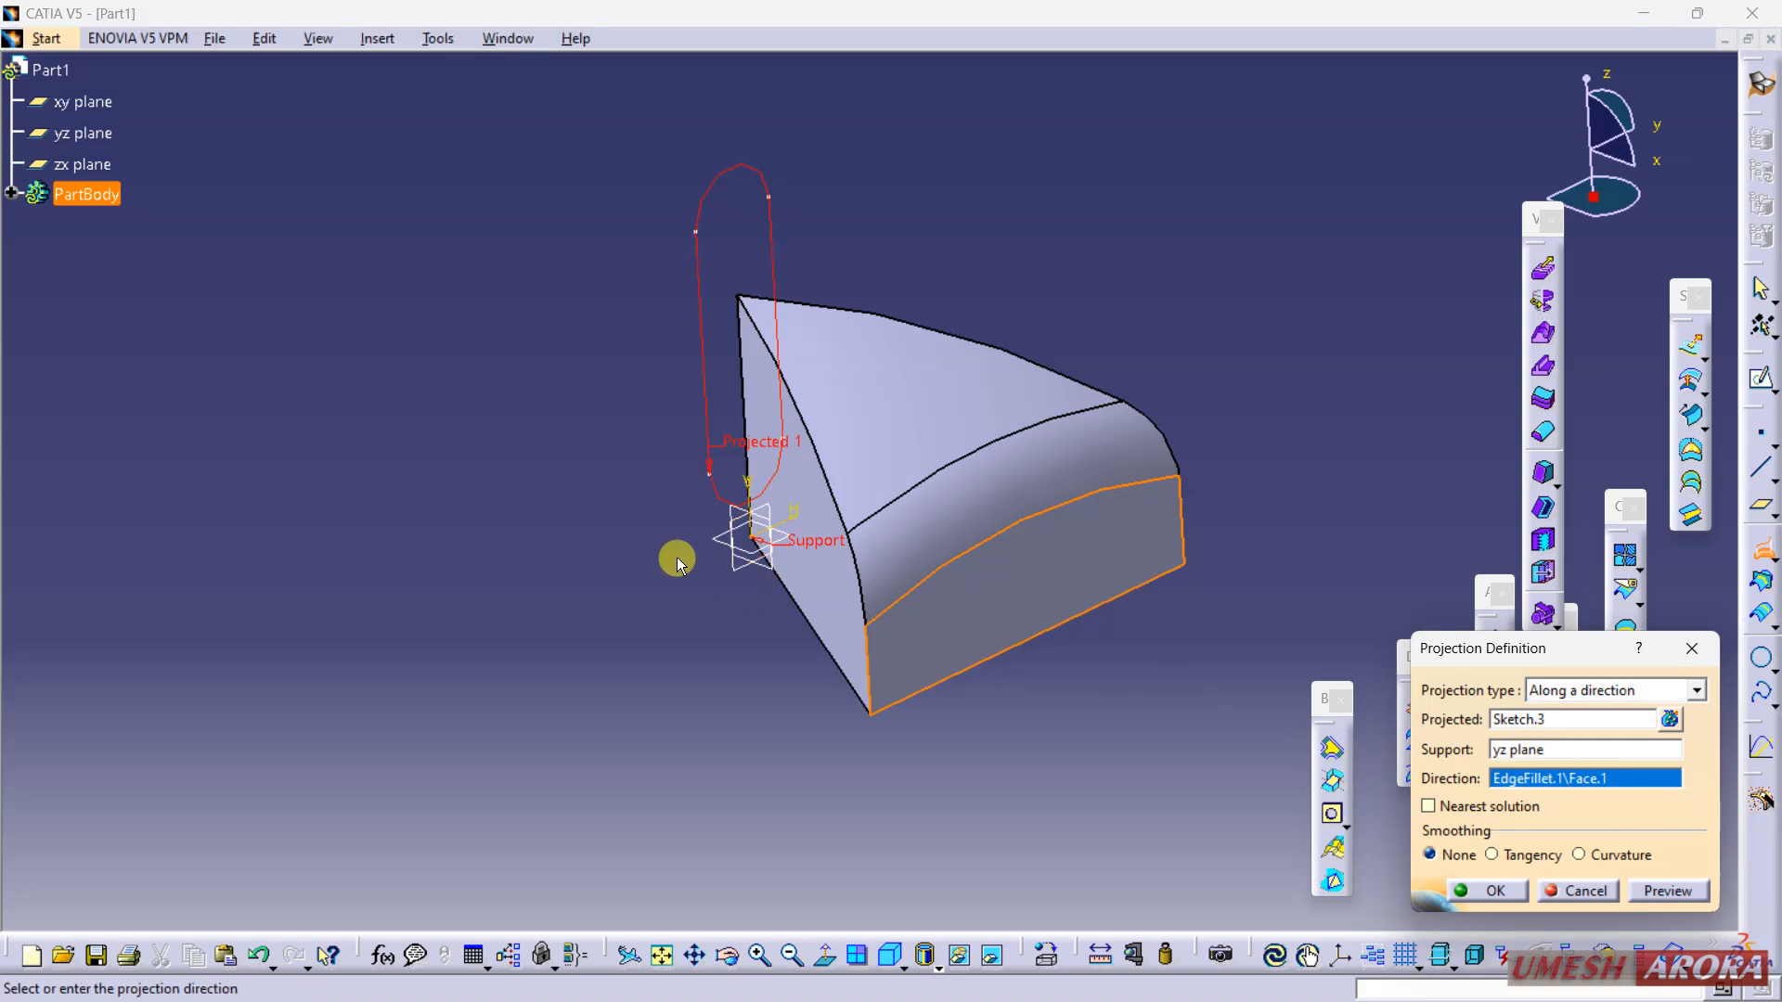
{"action": "left_click", "coordinate": [733, 573]}
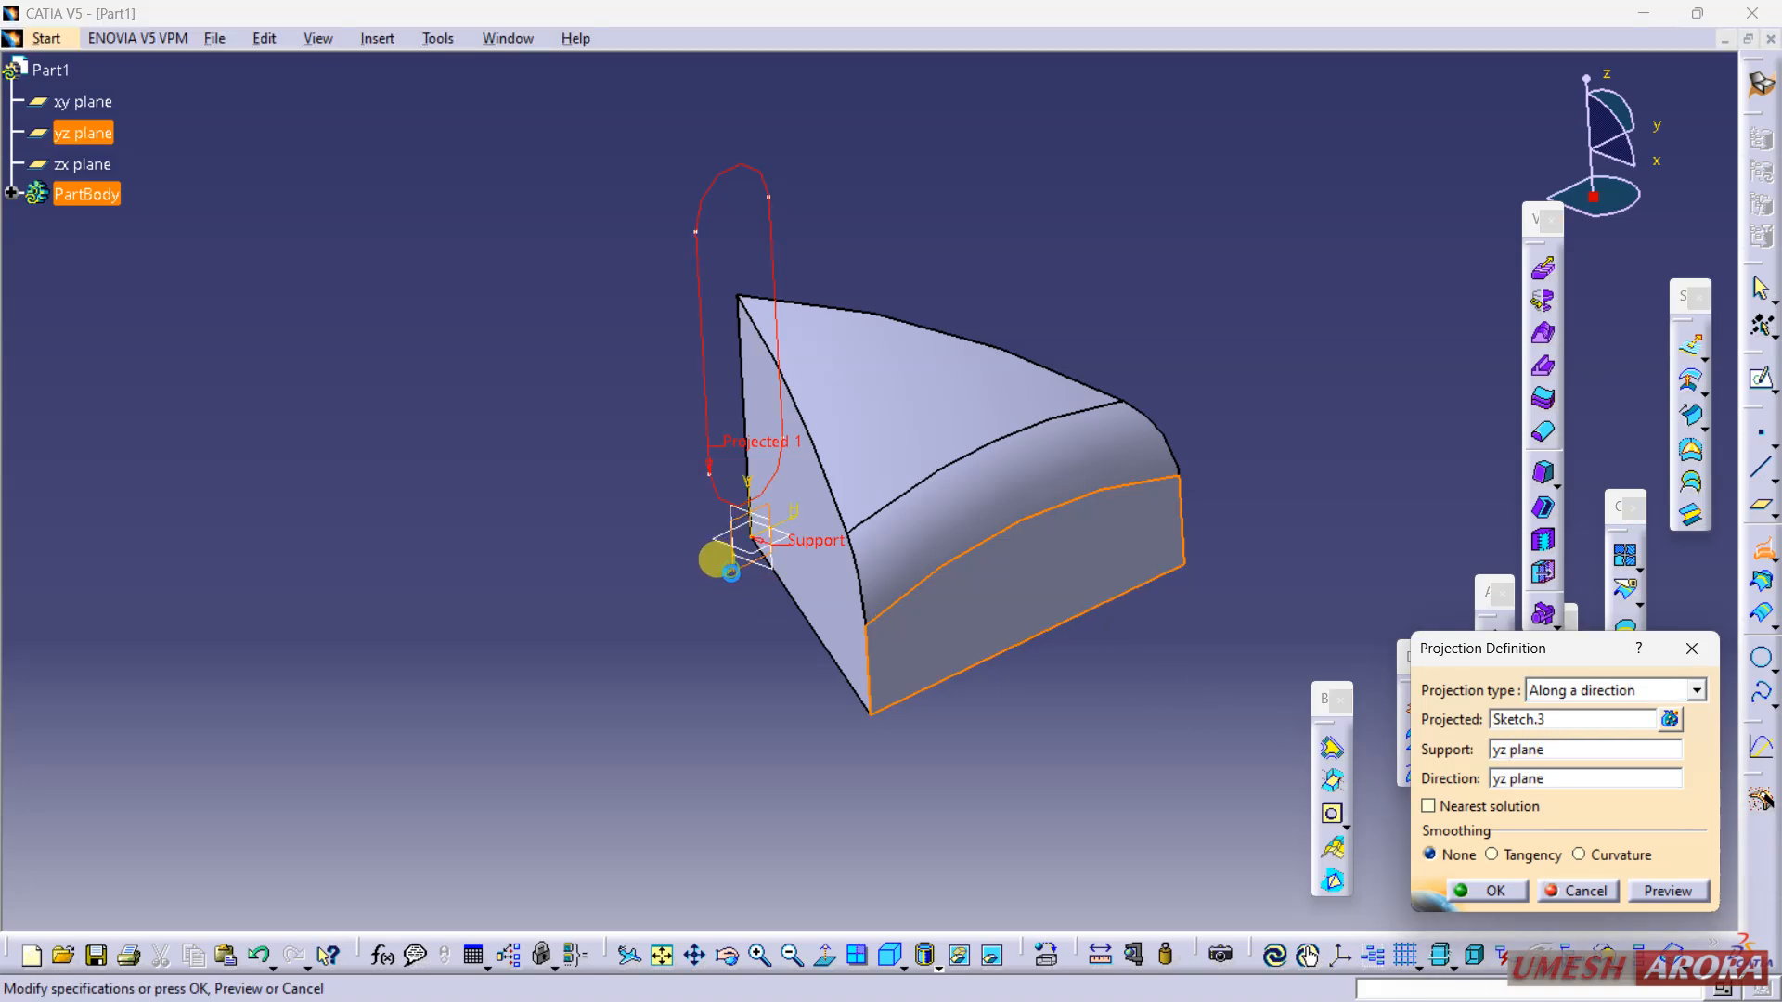
{"action": "left_click", "coordinate": [1666, 894]}
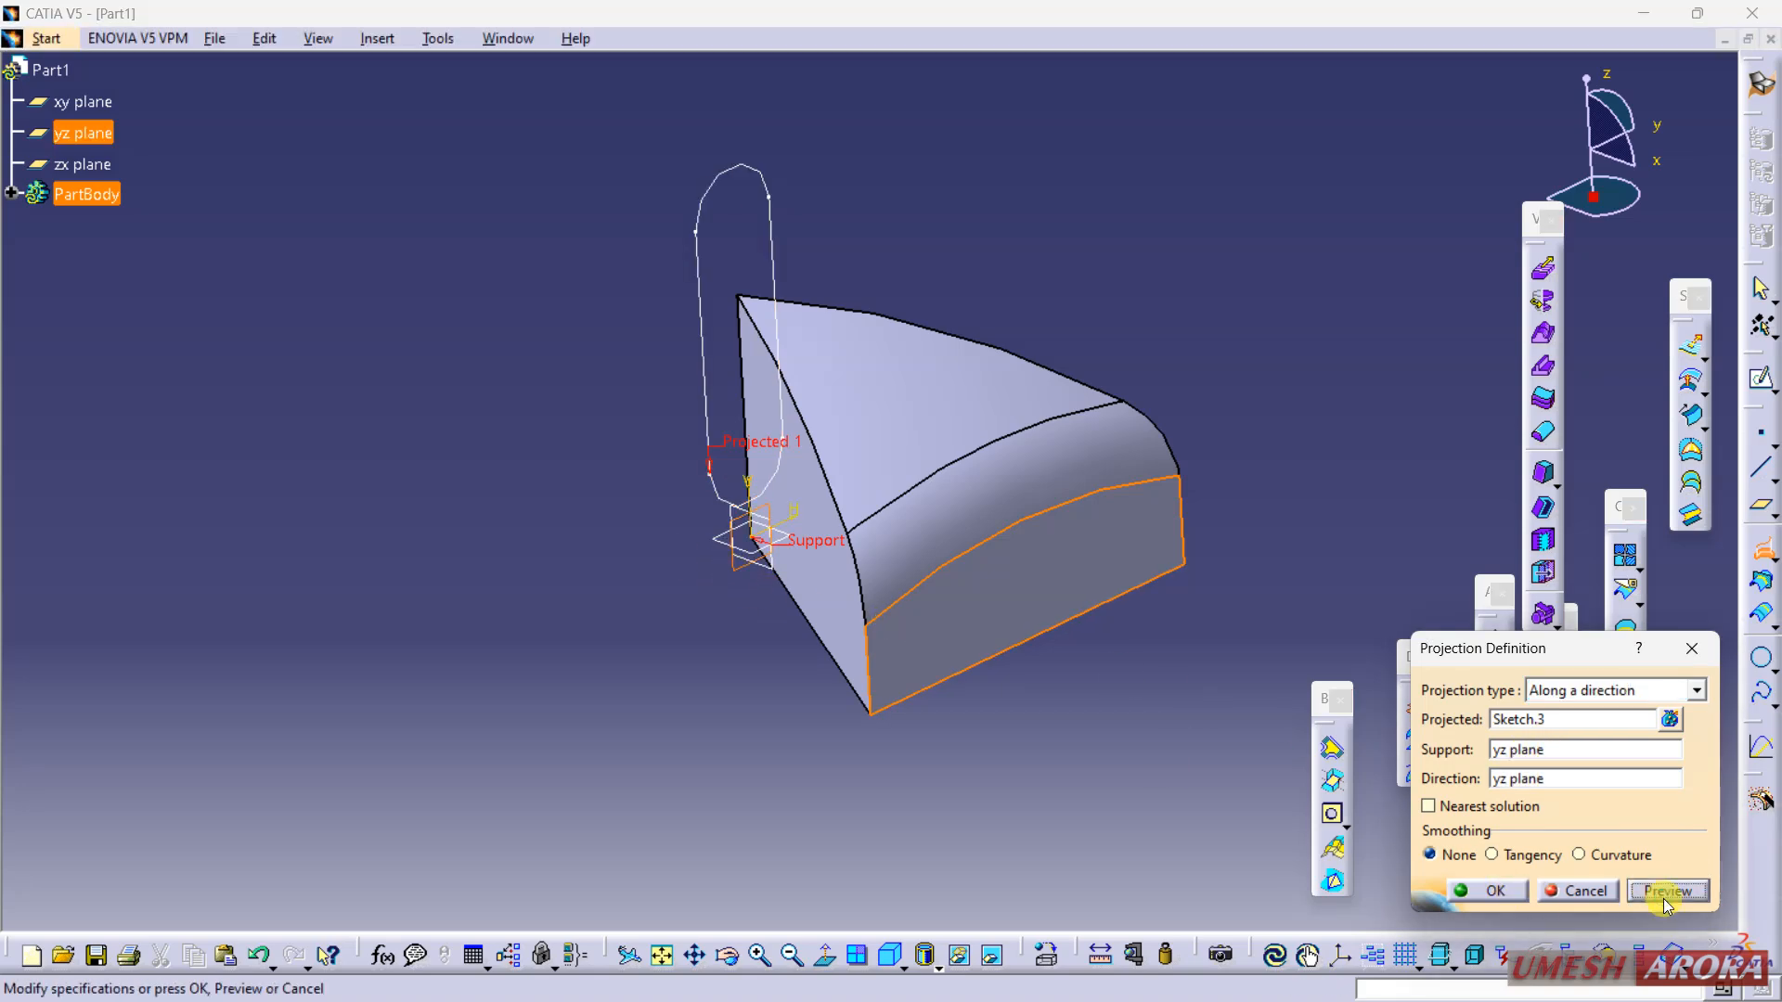
{"action": "left_click", "coordinate": [1572, 888]}
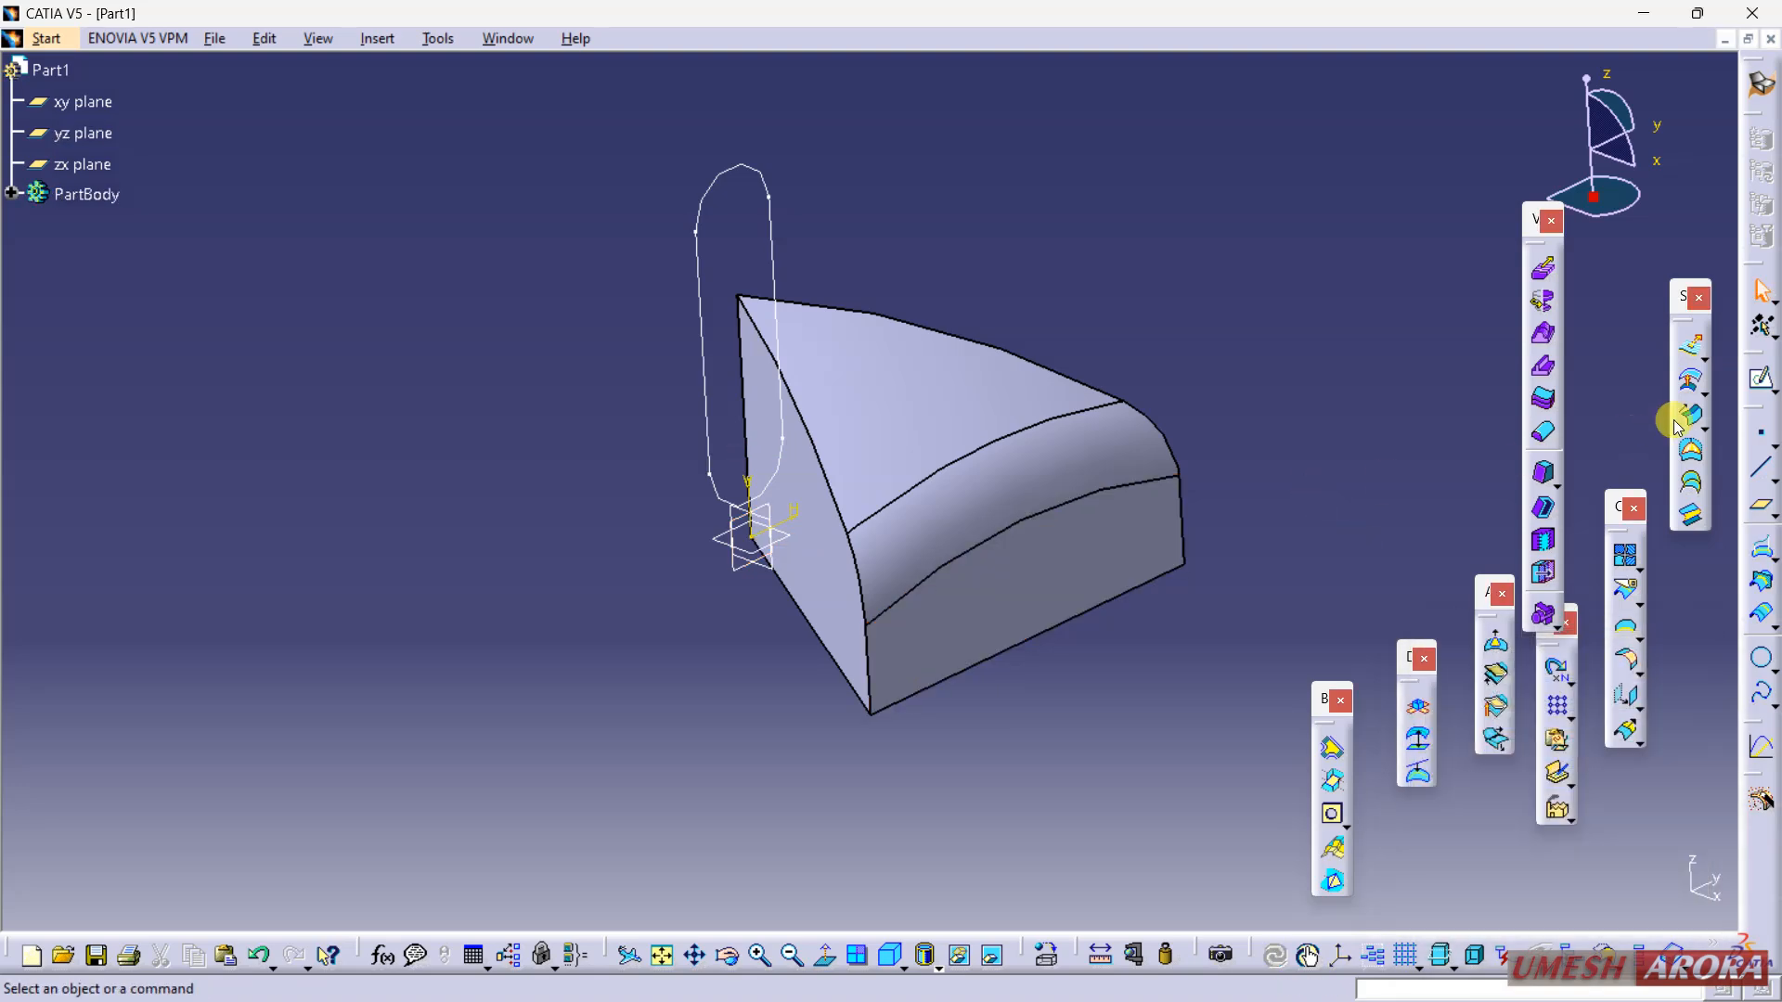
Step: Project the slot sketch onto the filleted body along a direction, using the yz plane as direction and keeping the nearest solution option on
{"action": "left_click", "coordinate": [1763, 552]}
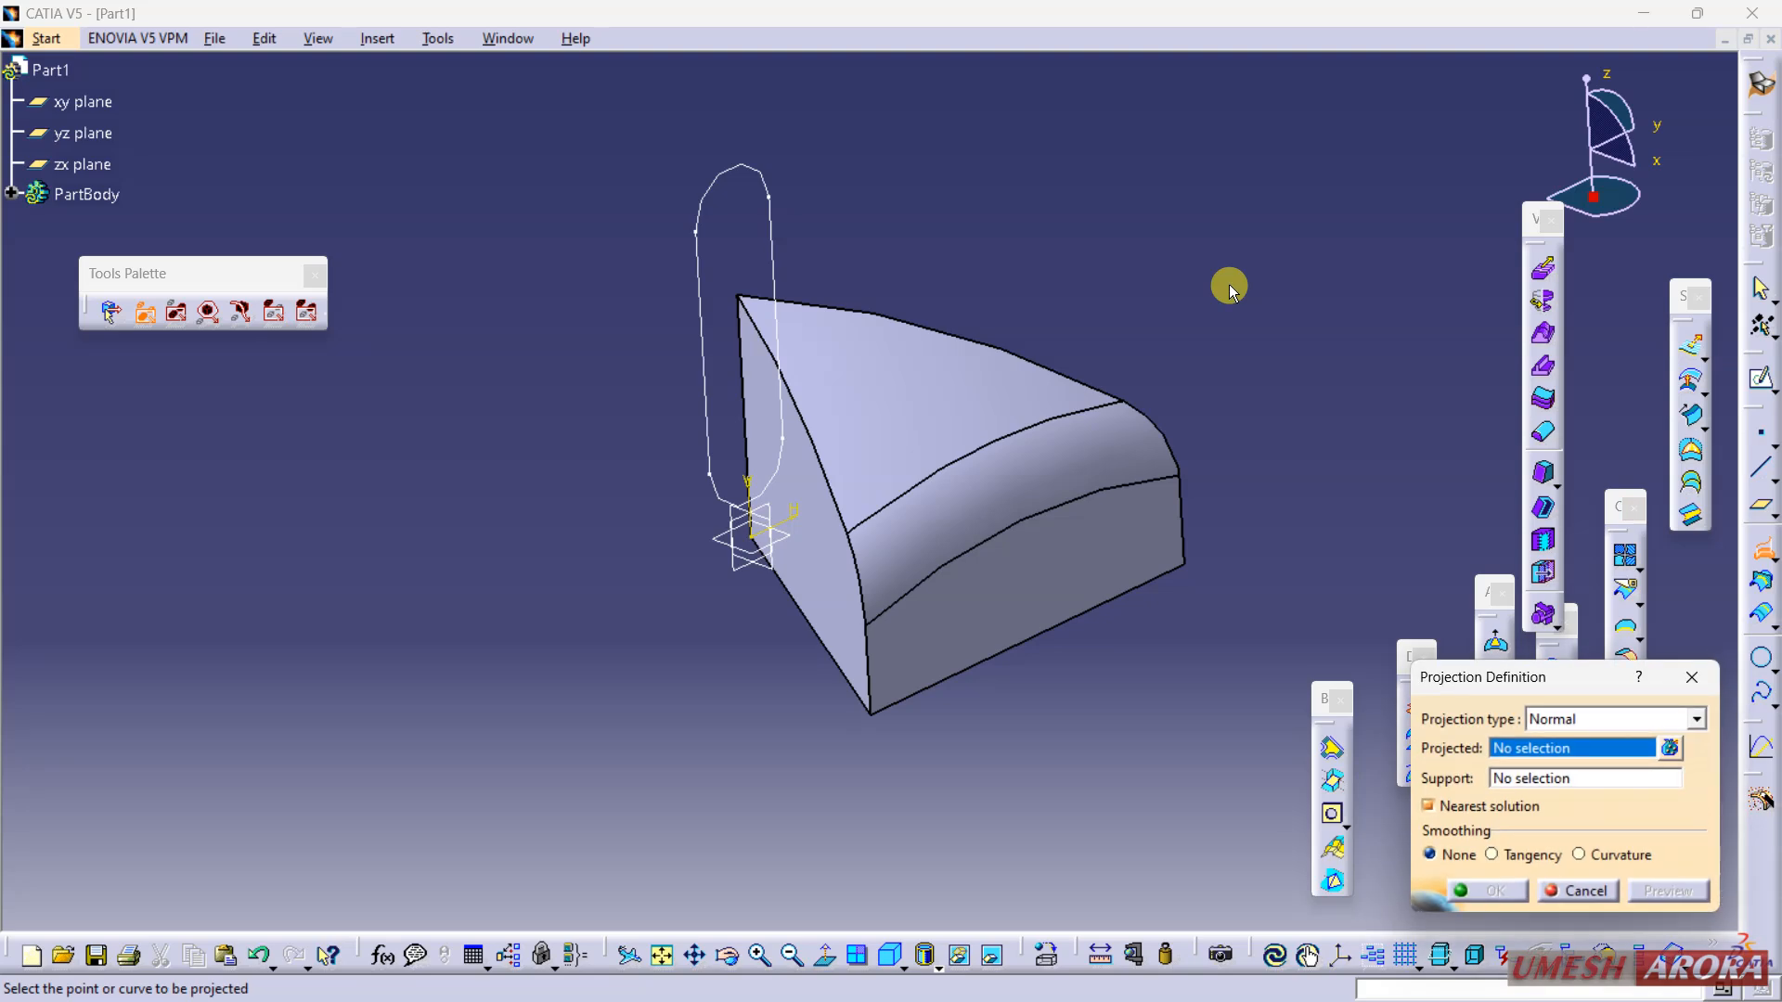
{"action": "left_click", "coordinate": [1577, 717]}
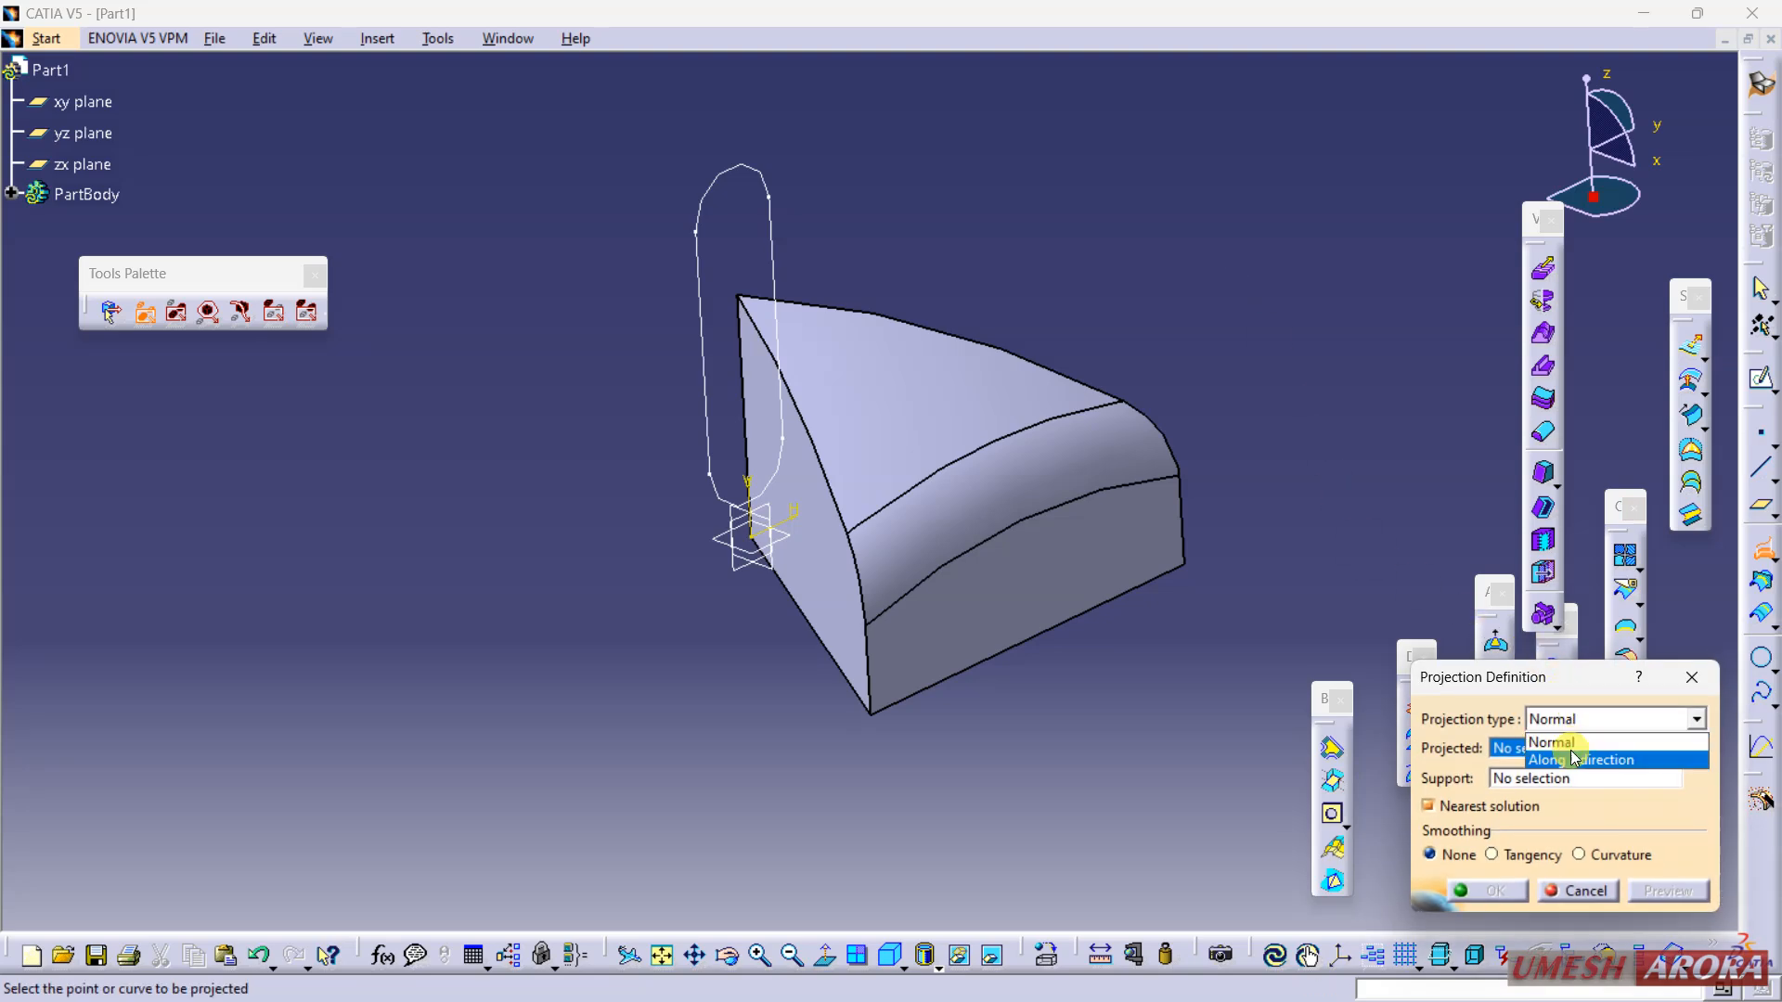
{"action": "left_click", "coordinate": [1575, 758]}
{"action": "left_click", "coordinate": [1516, 724]}
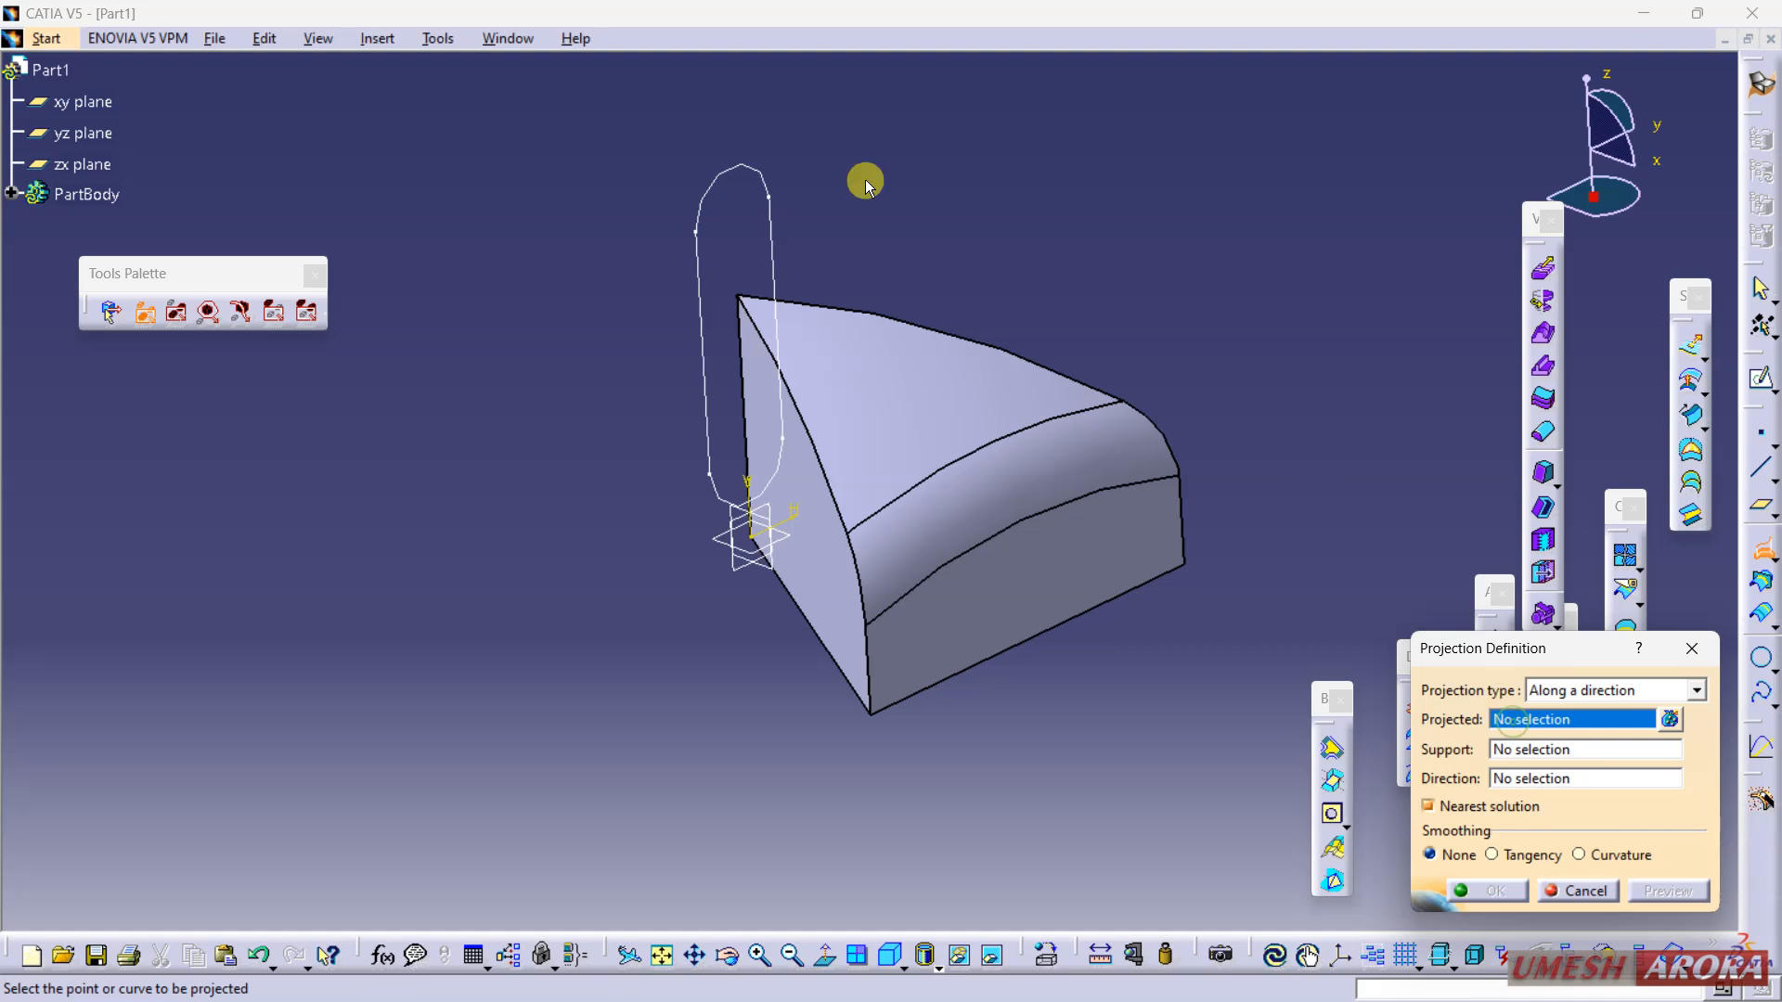
{"action": "left_click", "coordinate": [776, 229]}
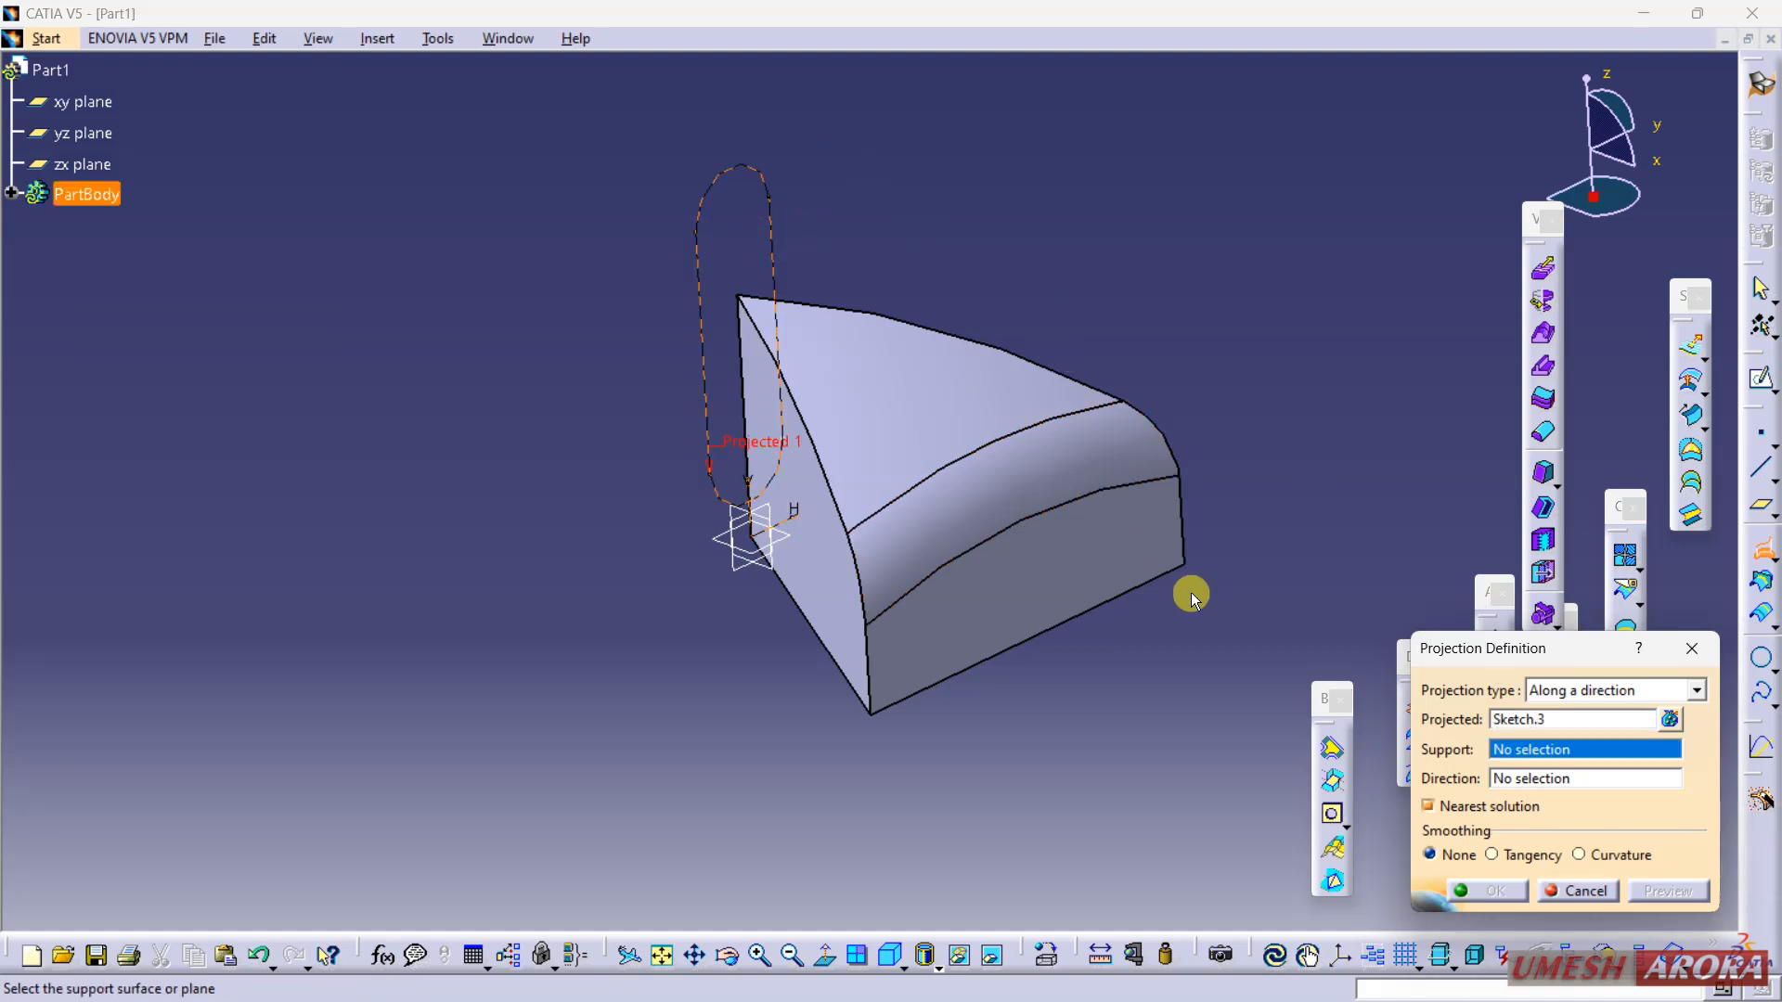
{"action": "left_click", "coordinate": [966, 520]}
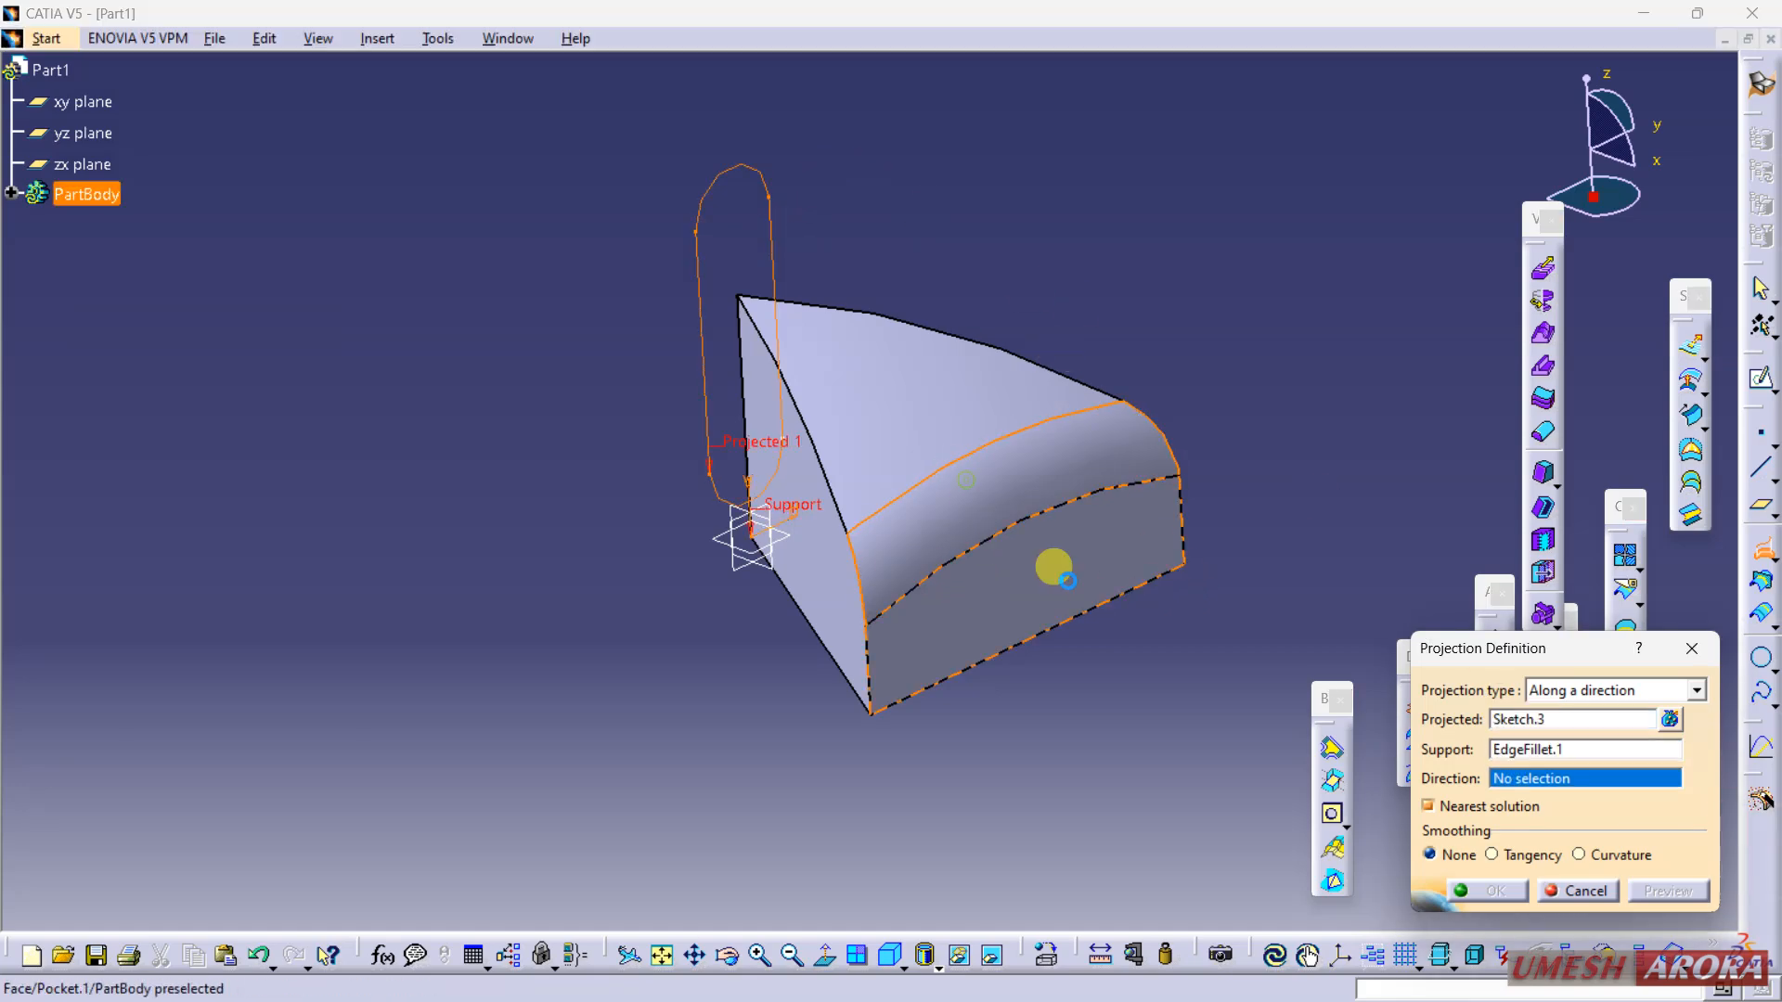
{"action": "left_click", "coordinate": [729, 570]}
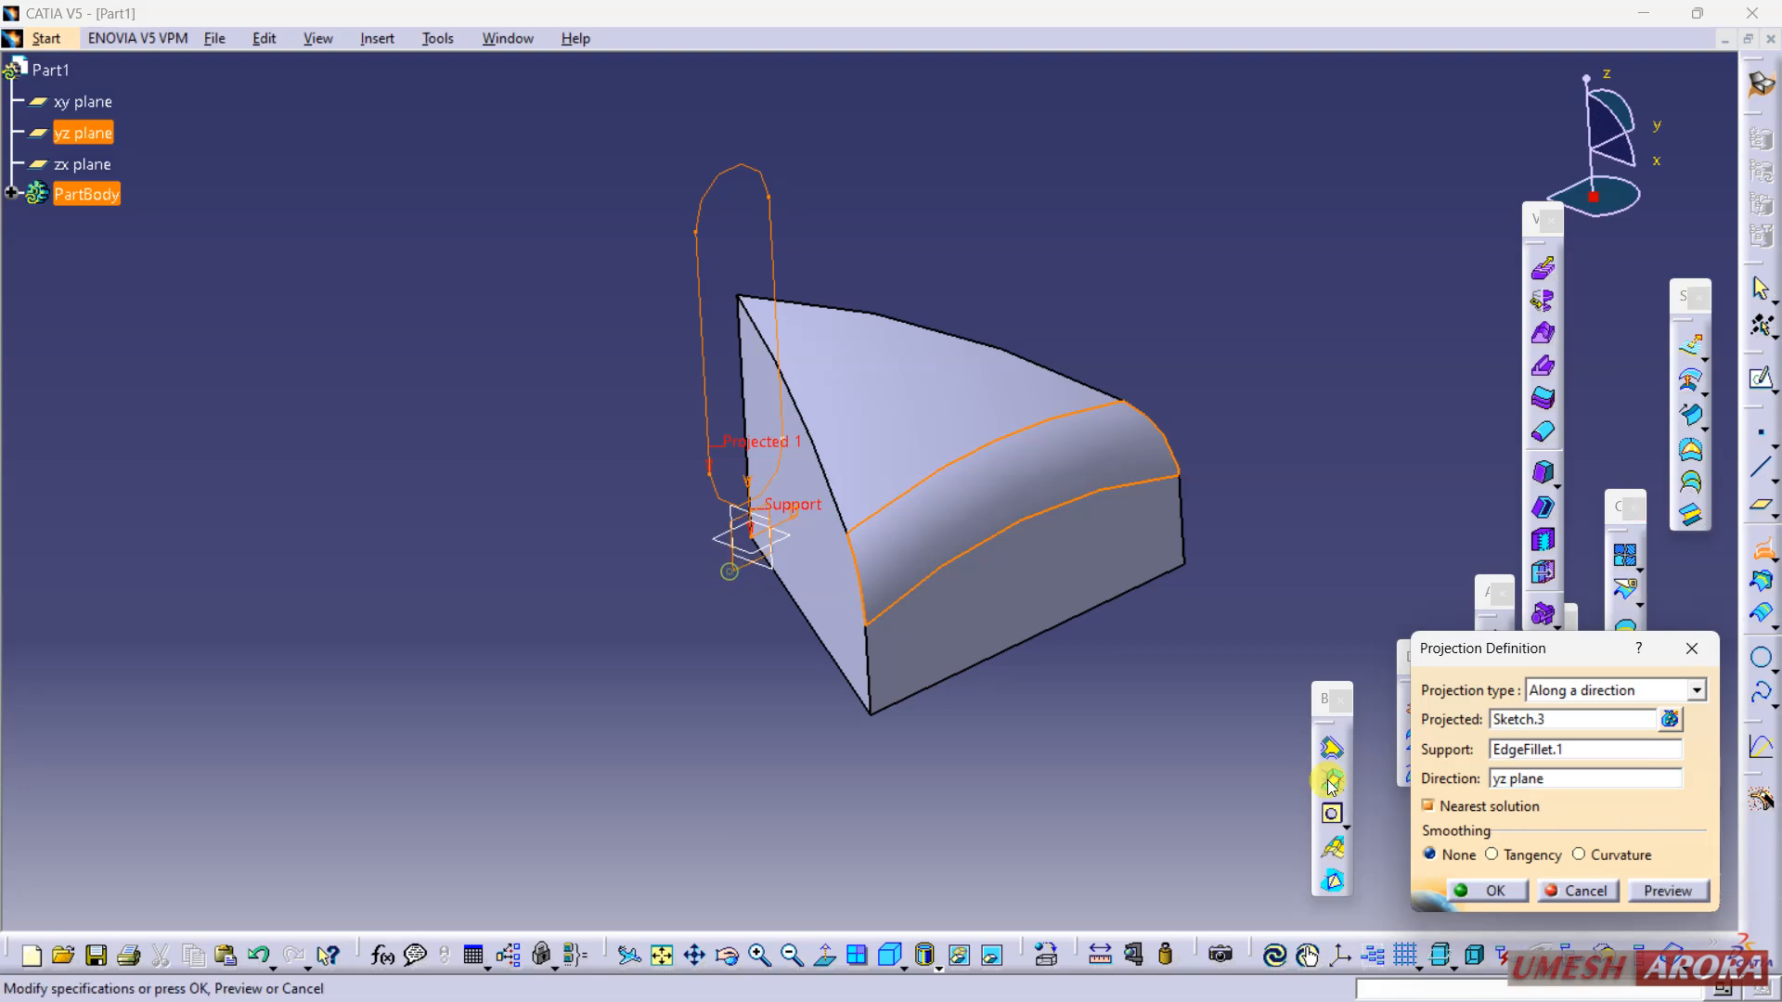
{"action": "left_click", "coordinate": [1521, 892]}
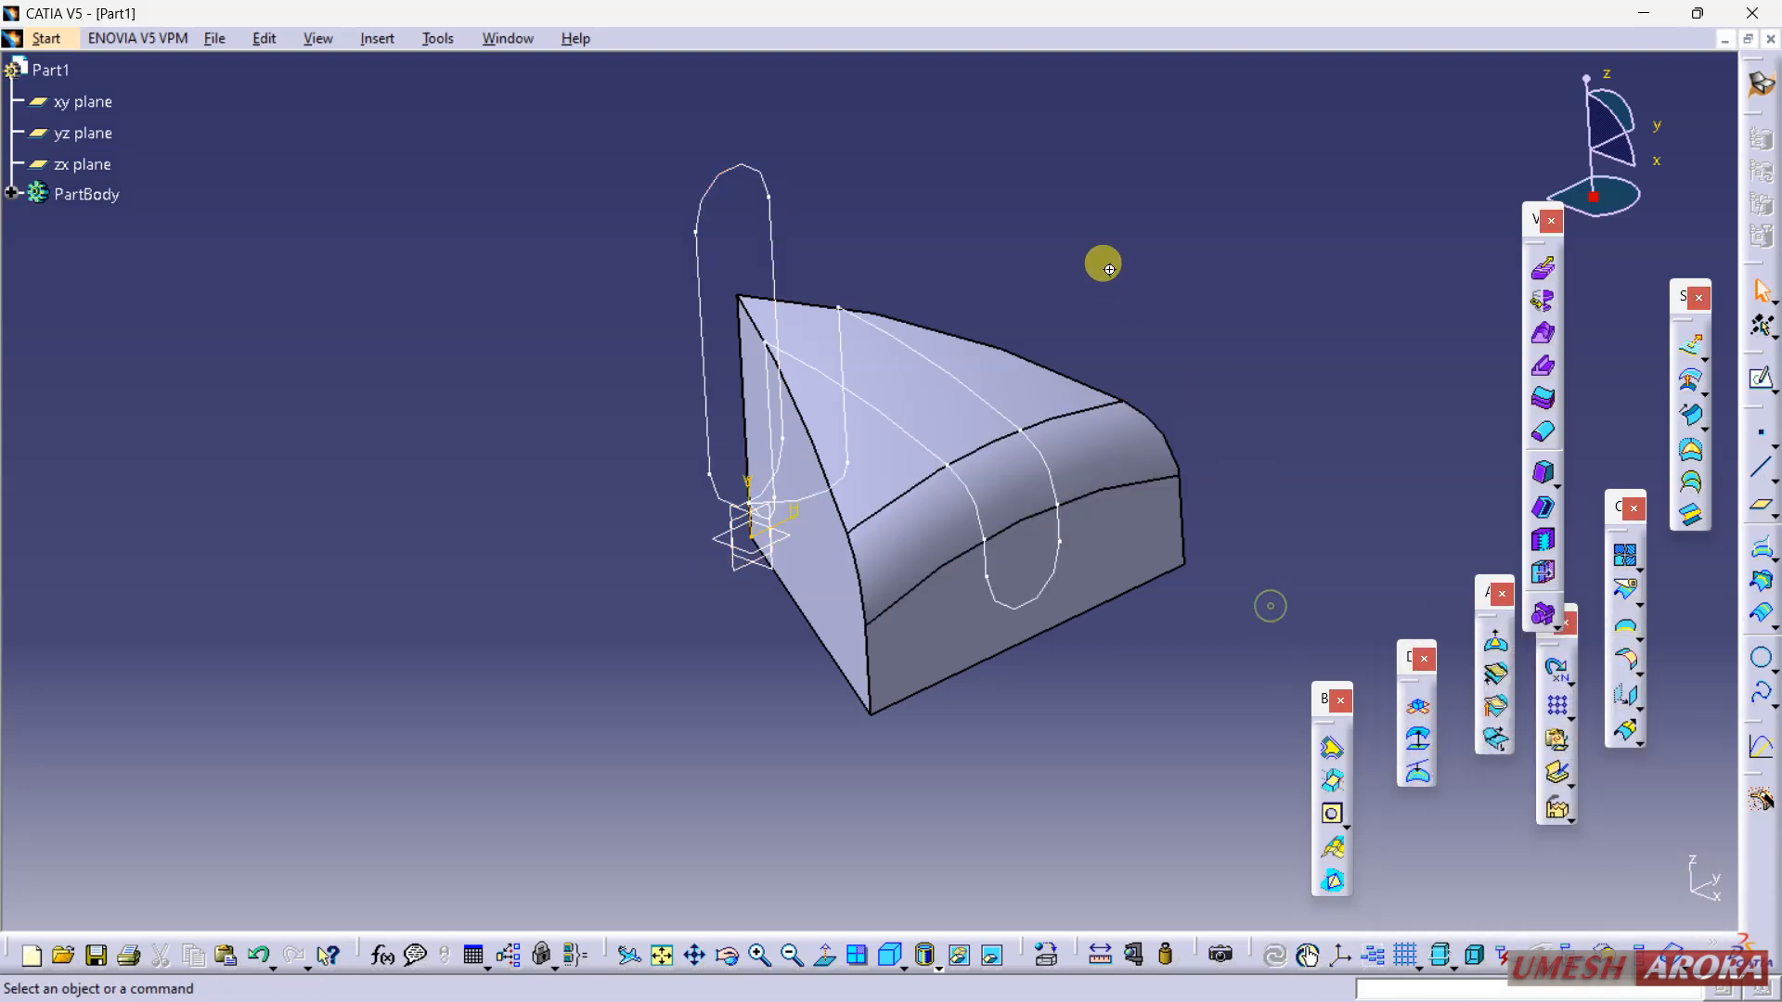
Step: Hide the original slot sketch
{"action": "middle_click_drag", "start_coordinate": [1101, 263], "coordinate": [1091, 339]}
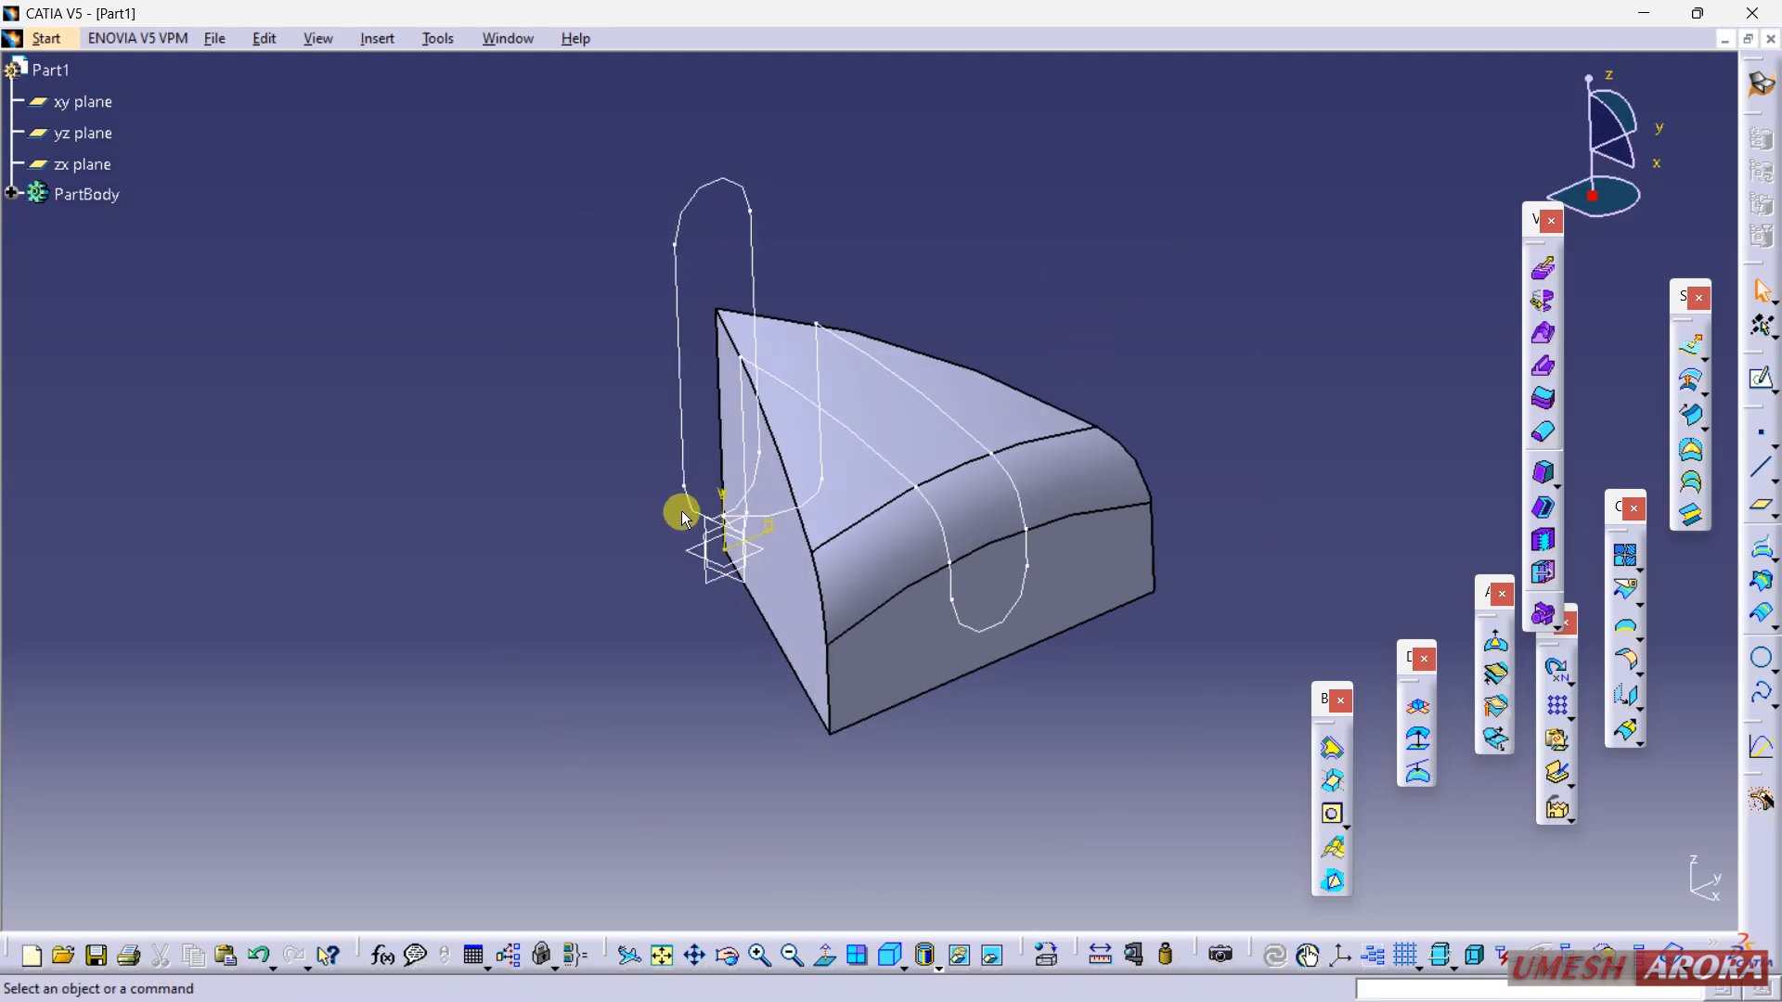
{"action": "right_click", "coordinate": [684, 475]}
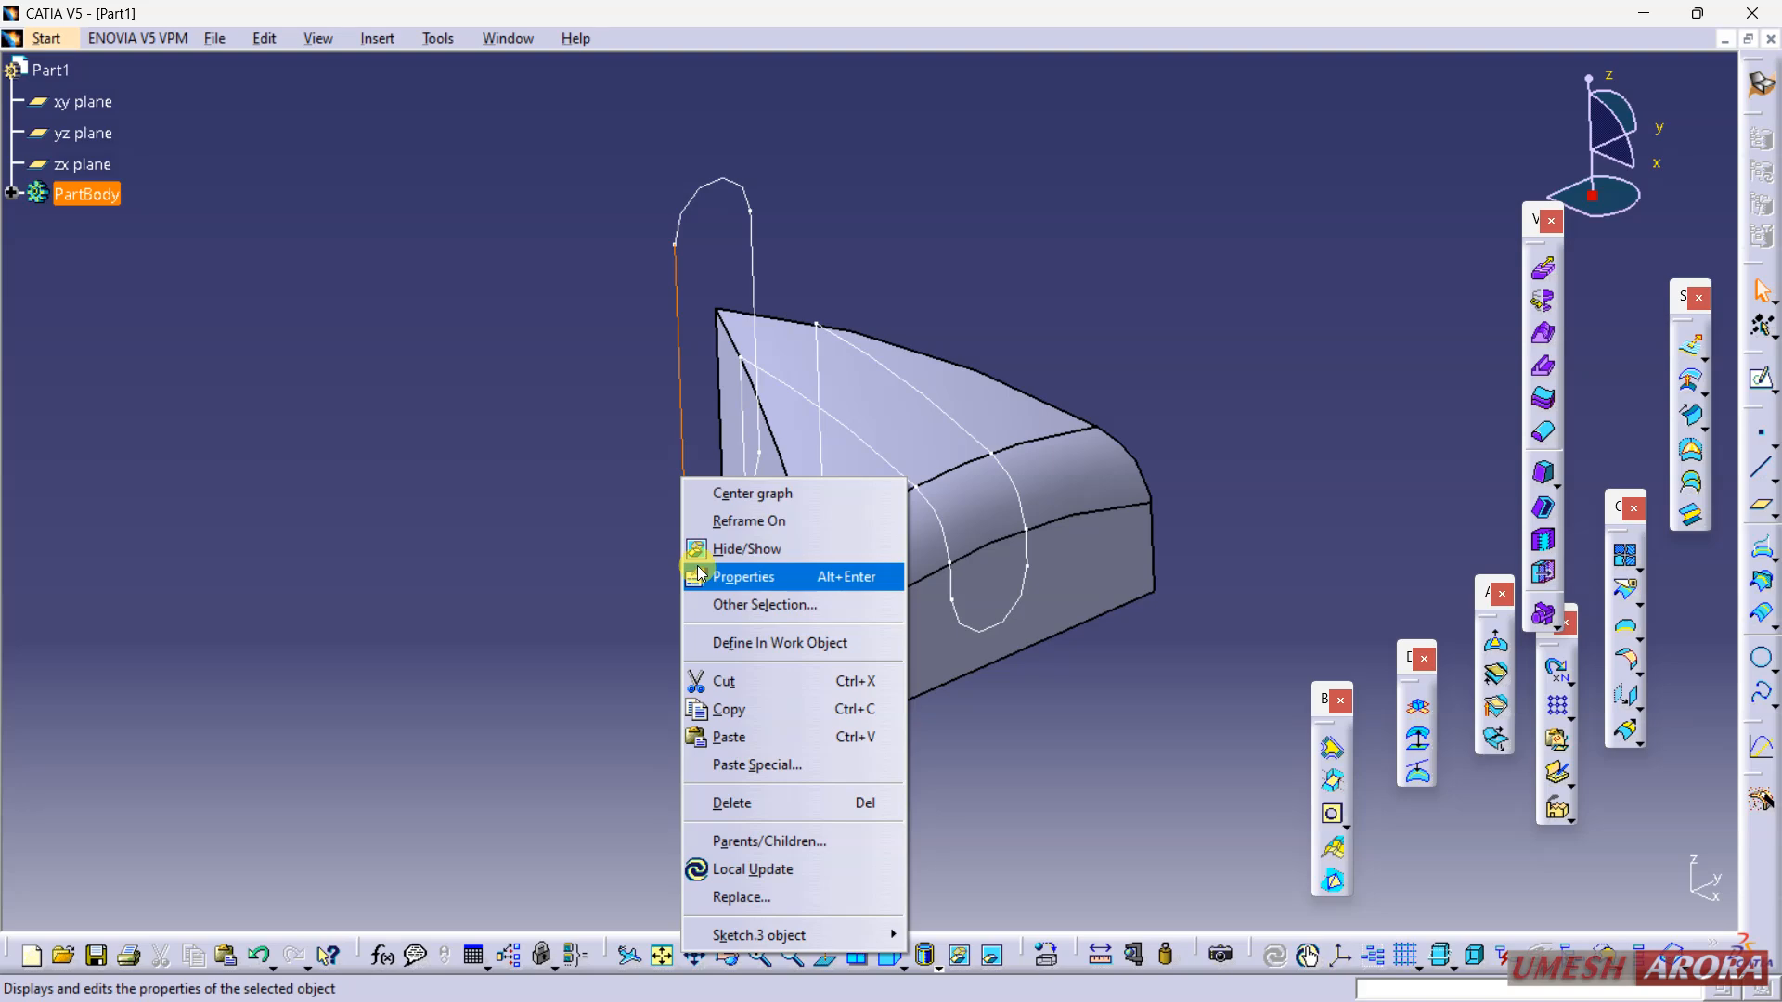
{"action": "left_click", "coordinate": [698, 549]}
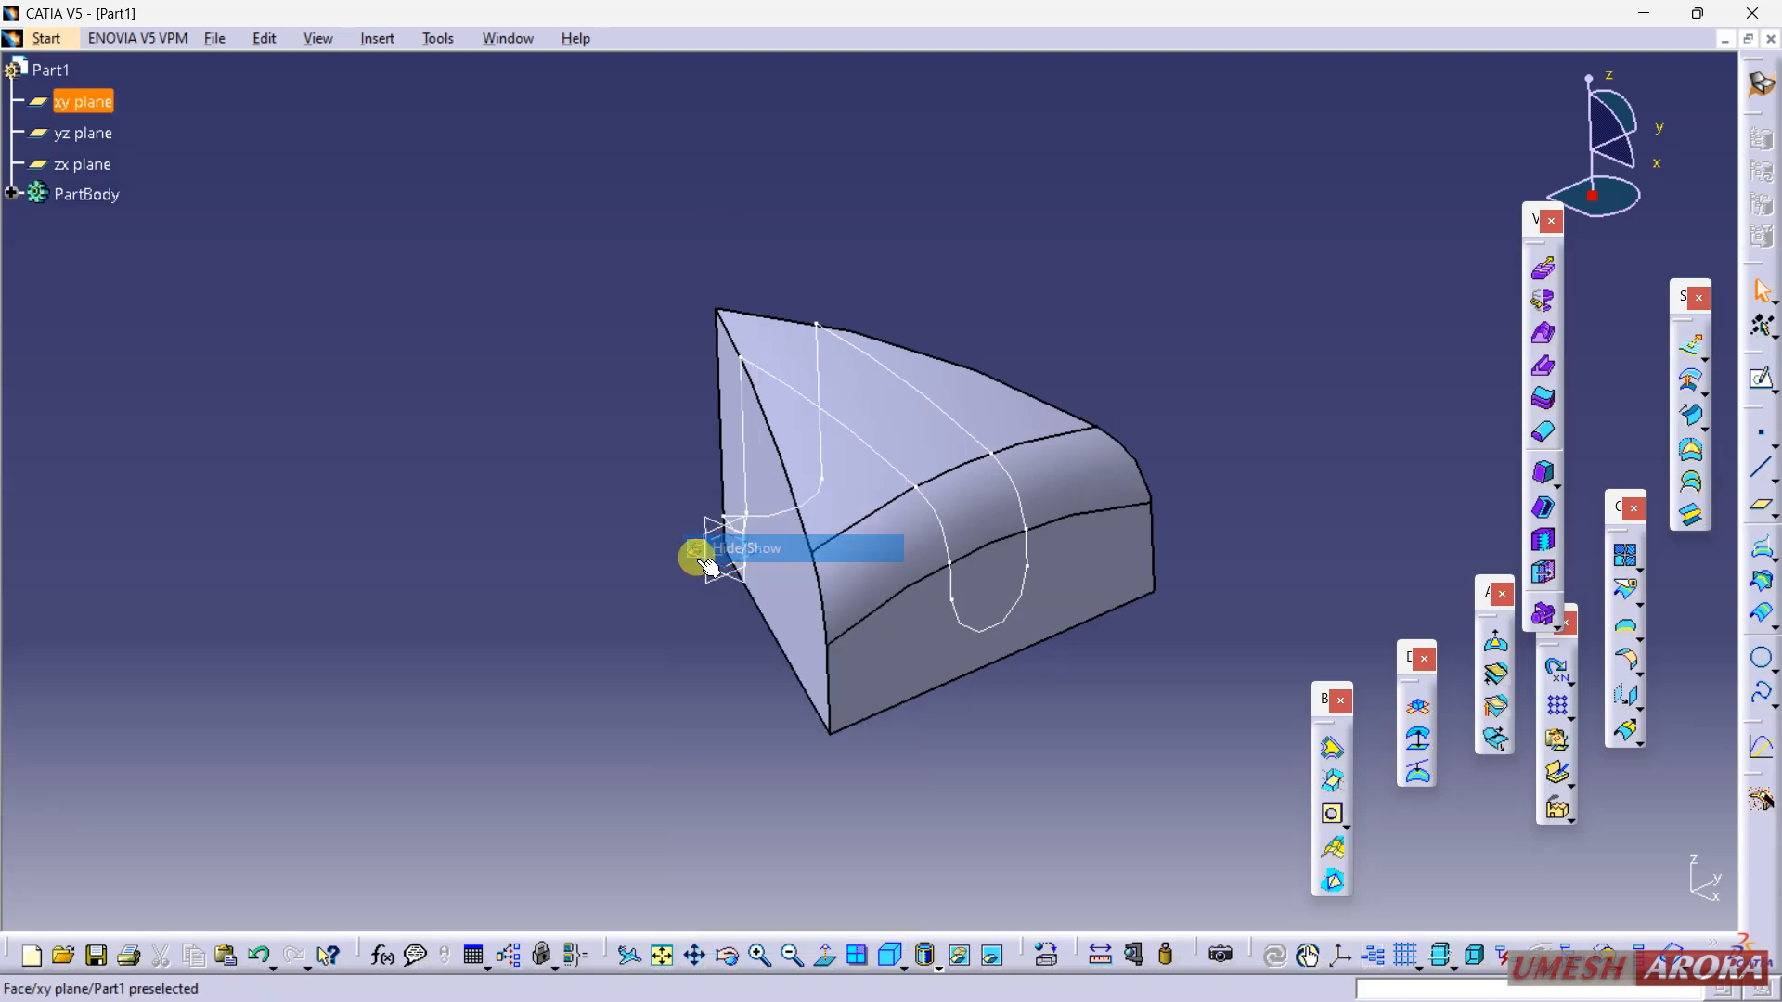
Step: Sketch a horizontal elongated hole on the xy plane, starting on the H axis about 15.4 mm from the origin with about 3.9 mm radius
{"action": "left_click", "coordinate": [1760, 378]}
{"action": "middle_click_drag", "start_coordinate": [1332, 592], "coordinate": [1140, 384]}
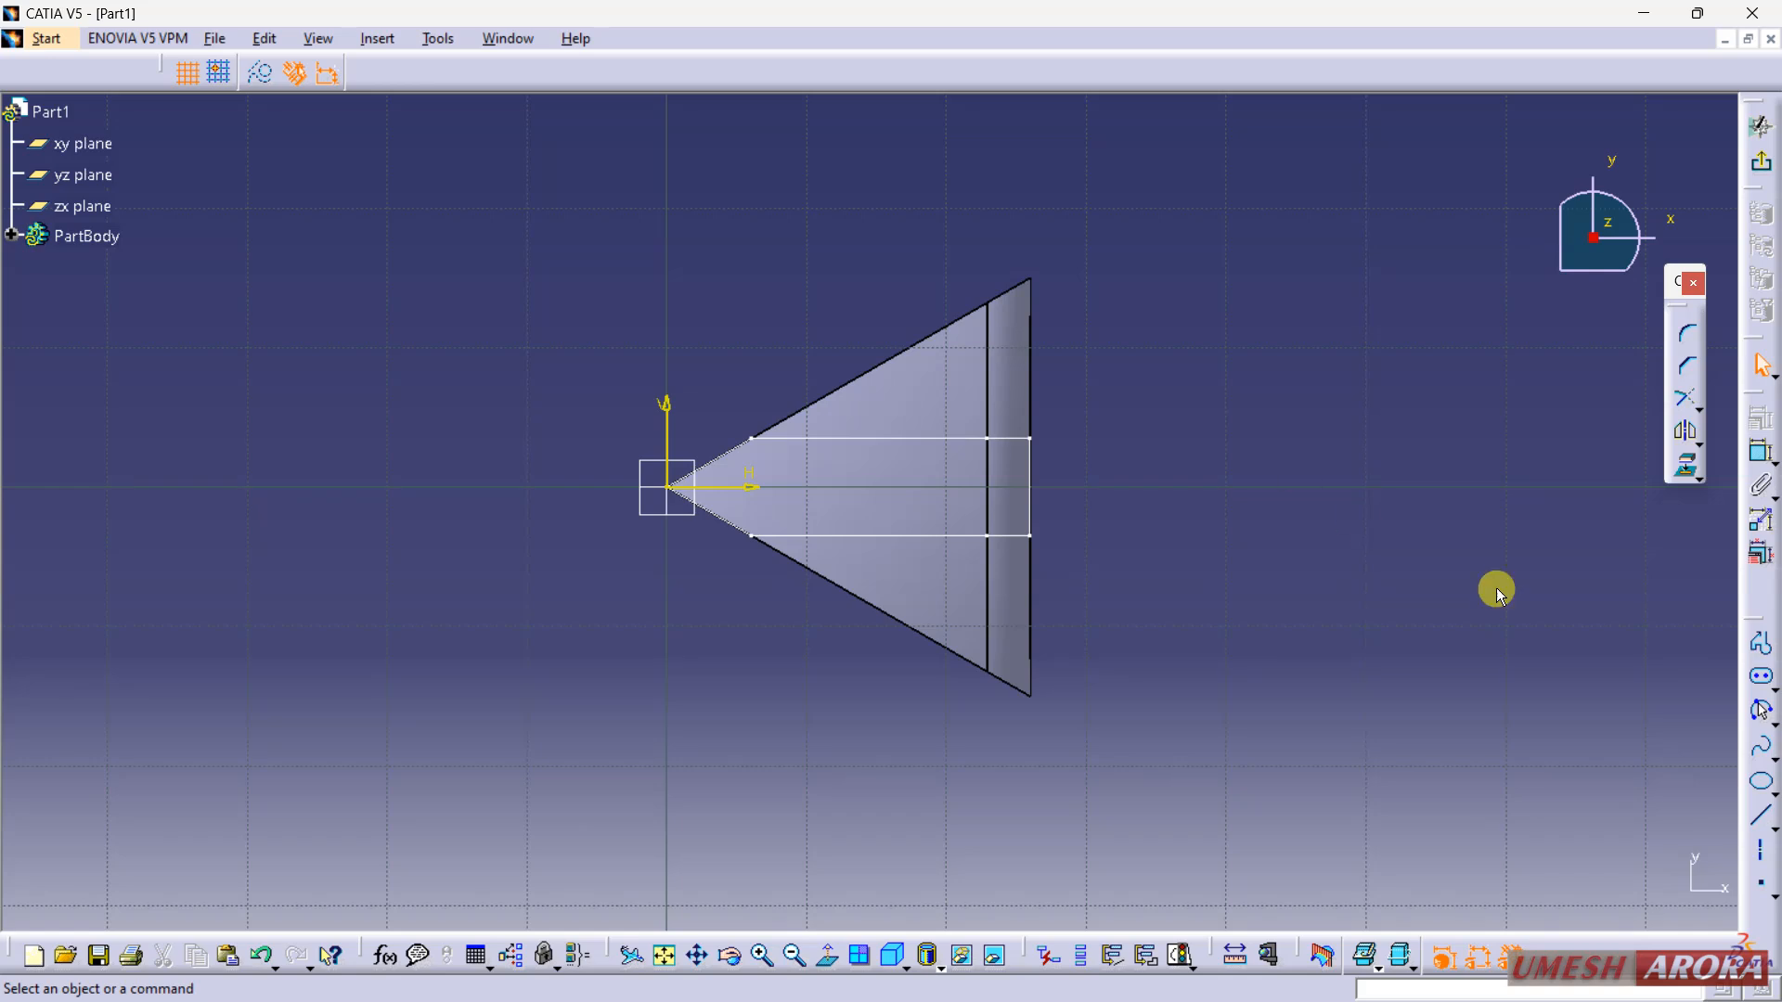
{"action": "left_click", "coordinate": [1761, 680]}
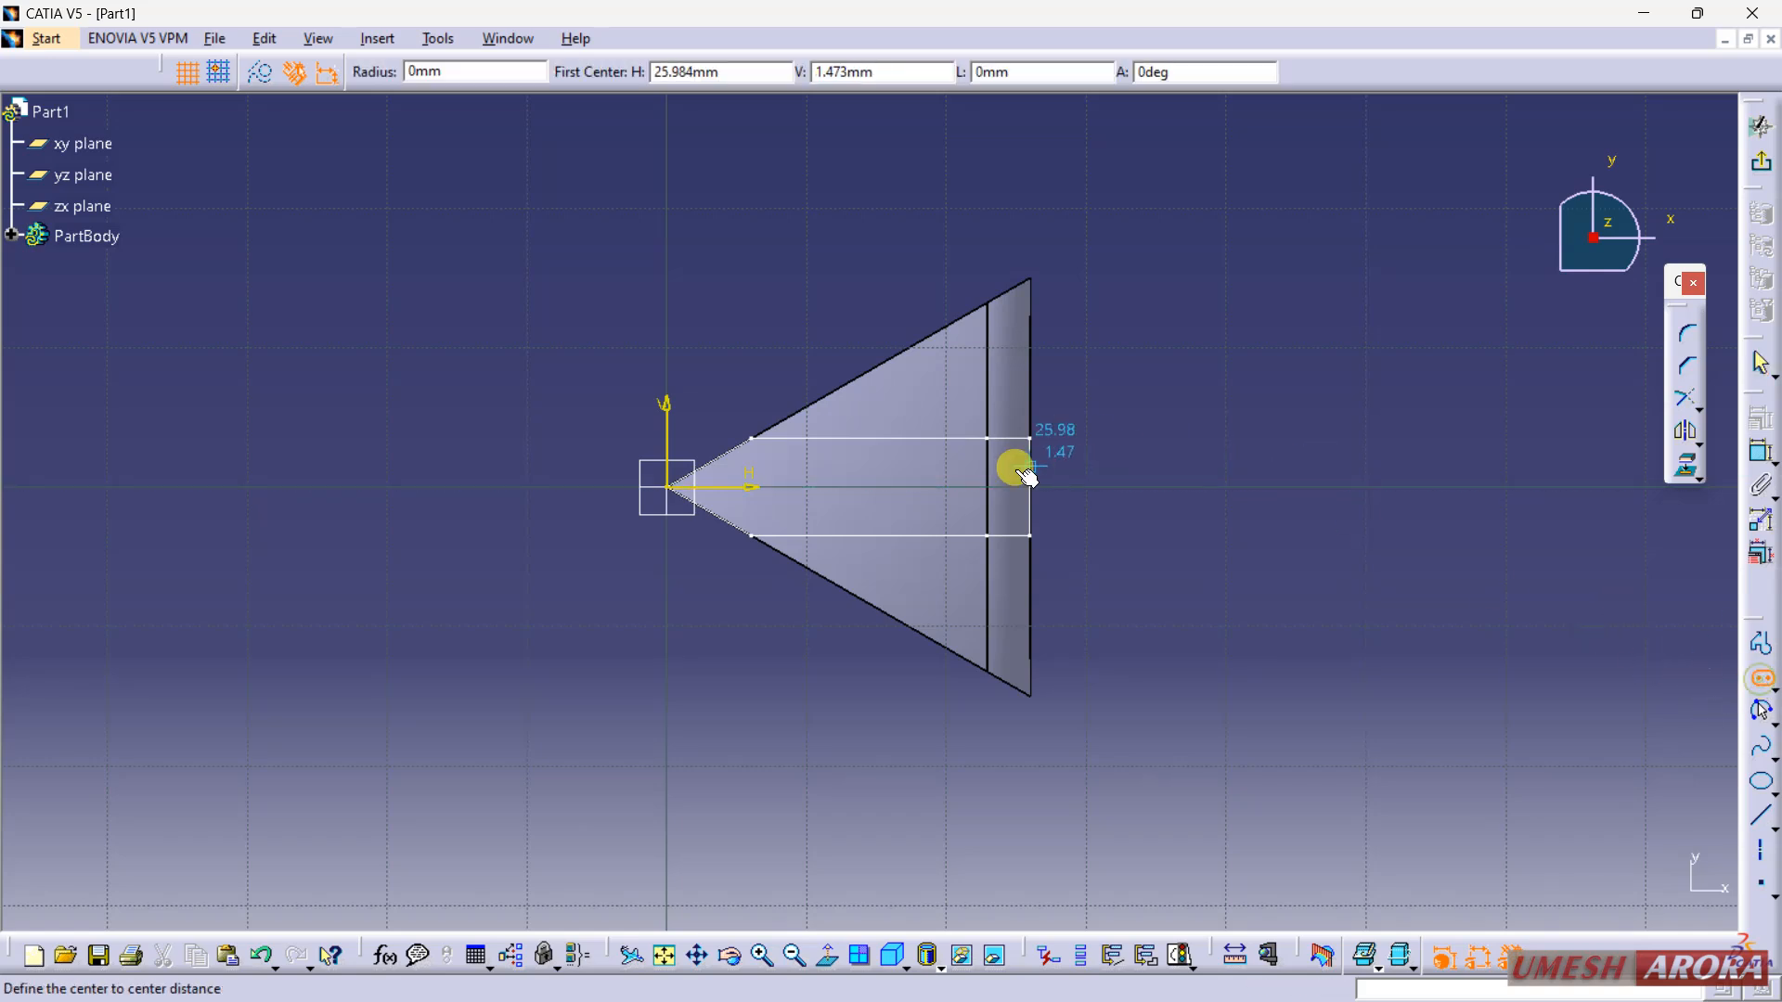
{"action": "left_click", "coordinate": [882, 483]}
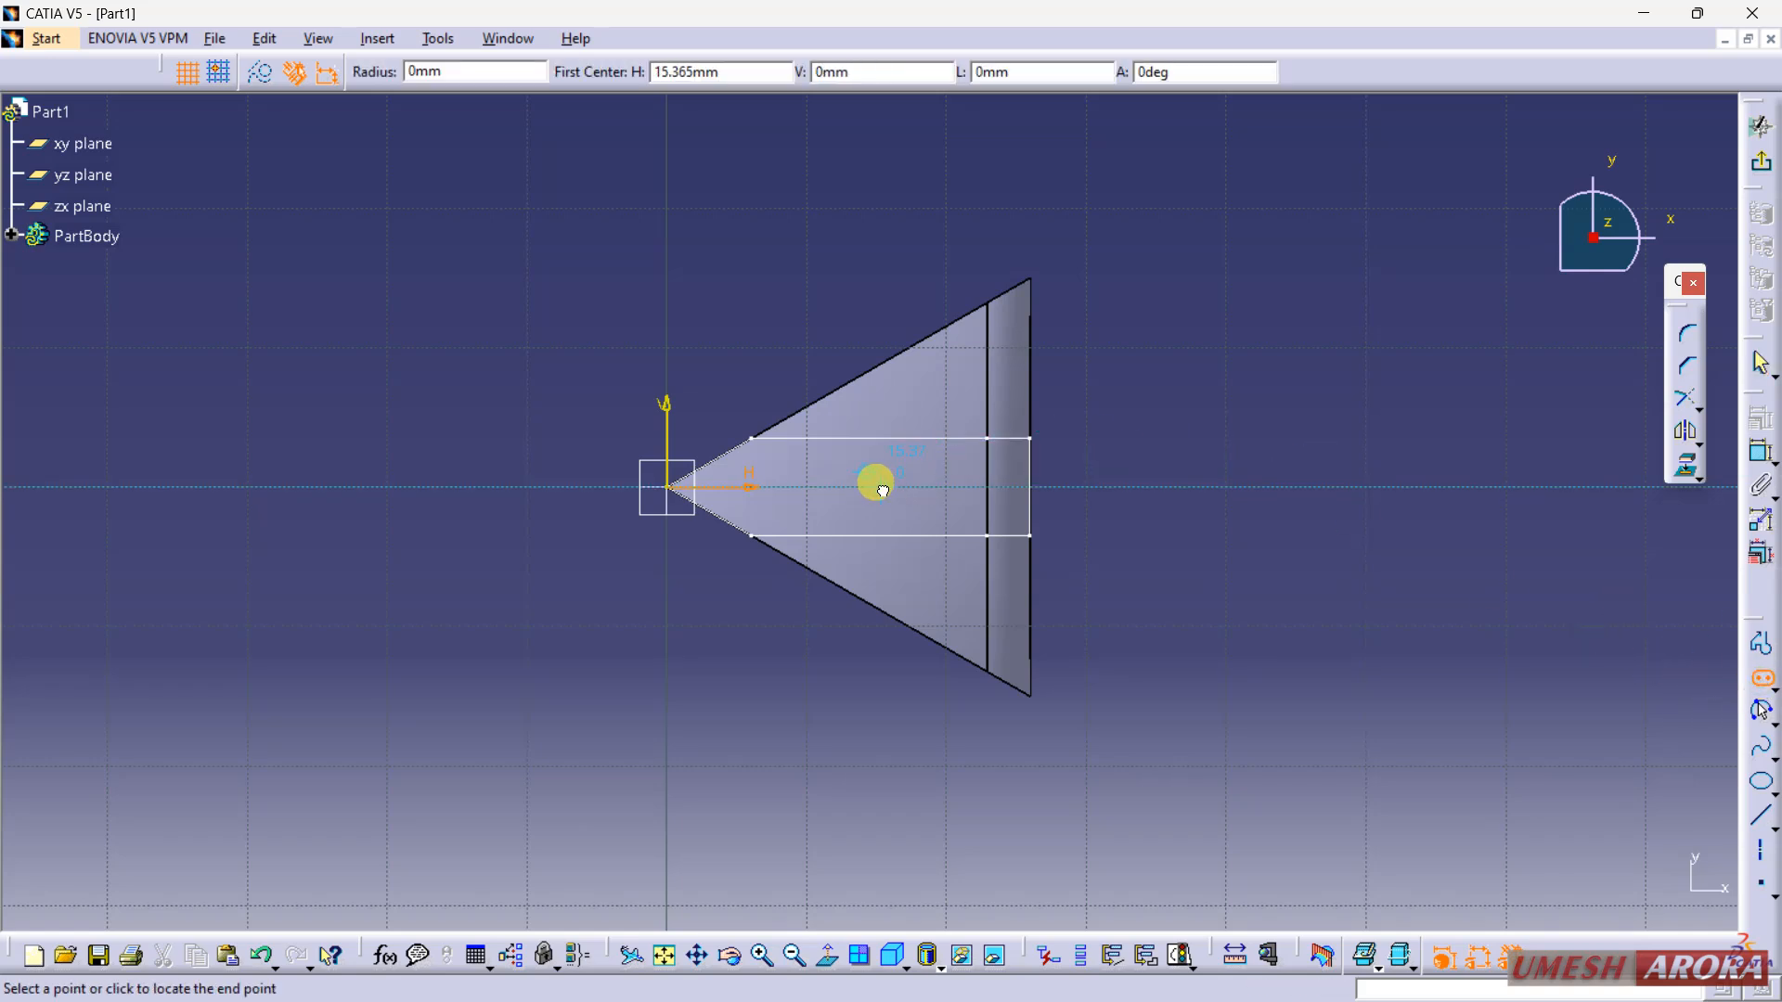
{"action": "left_click", "coordinate": [1100, 487]}
{"action": "left_click", "coordinate": [1112, 436]}
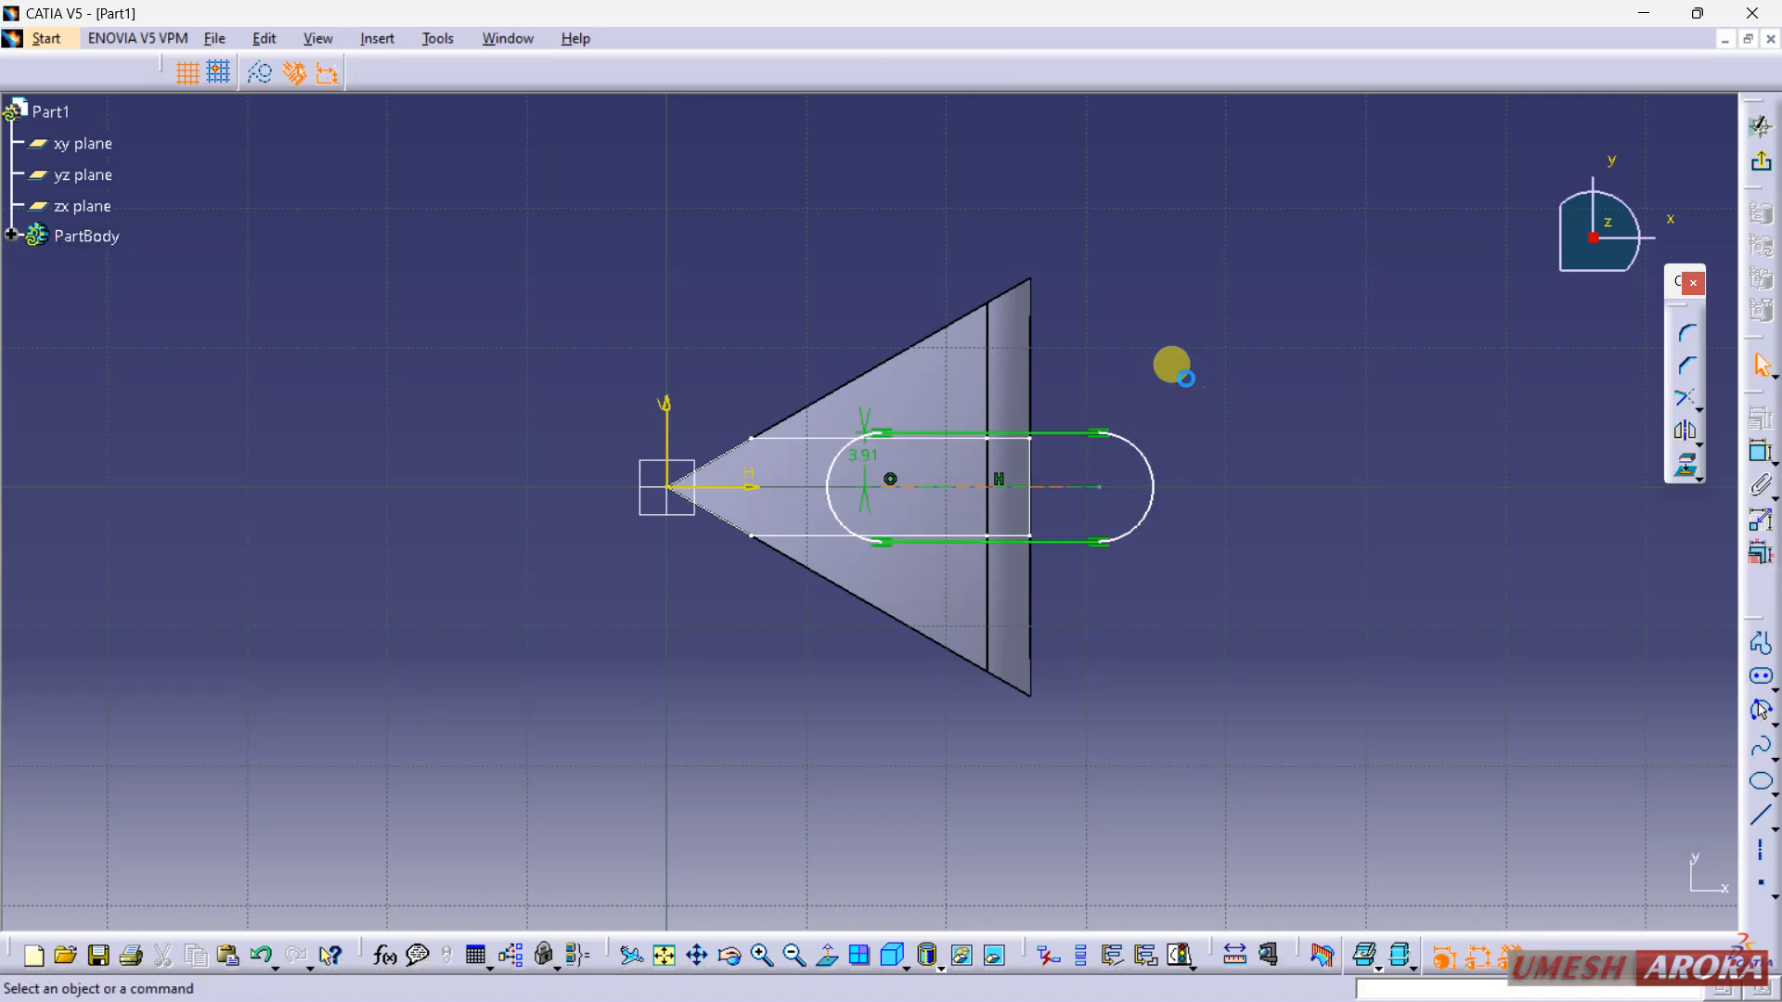
Step: Make the slot's upper line coincident with the upper straight edge of the existing projected curve
{"action": "left_click", "coordinate": [1087, 437]}
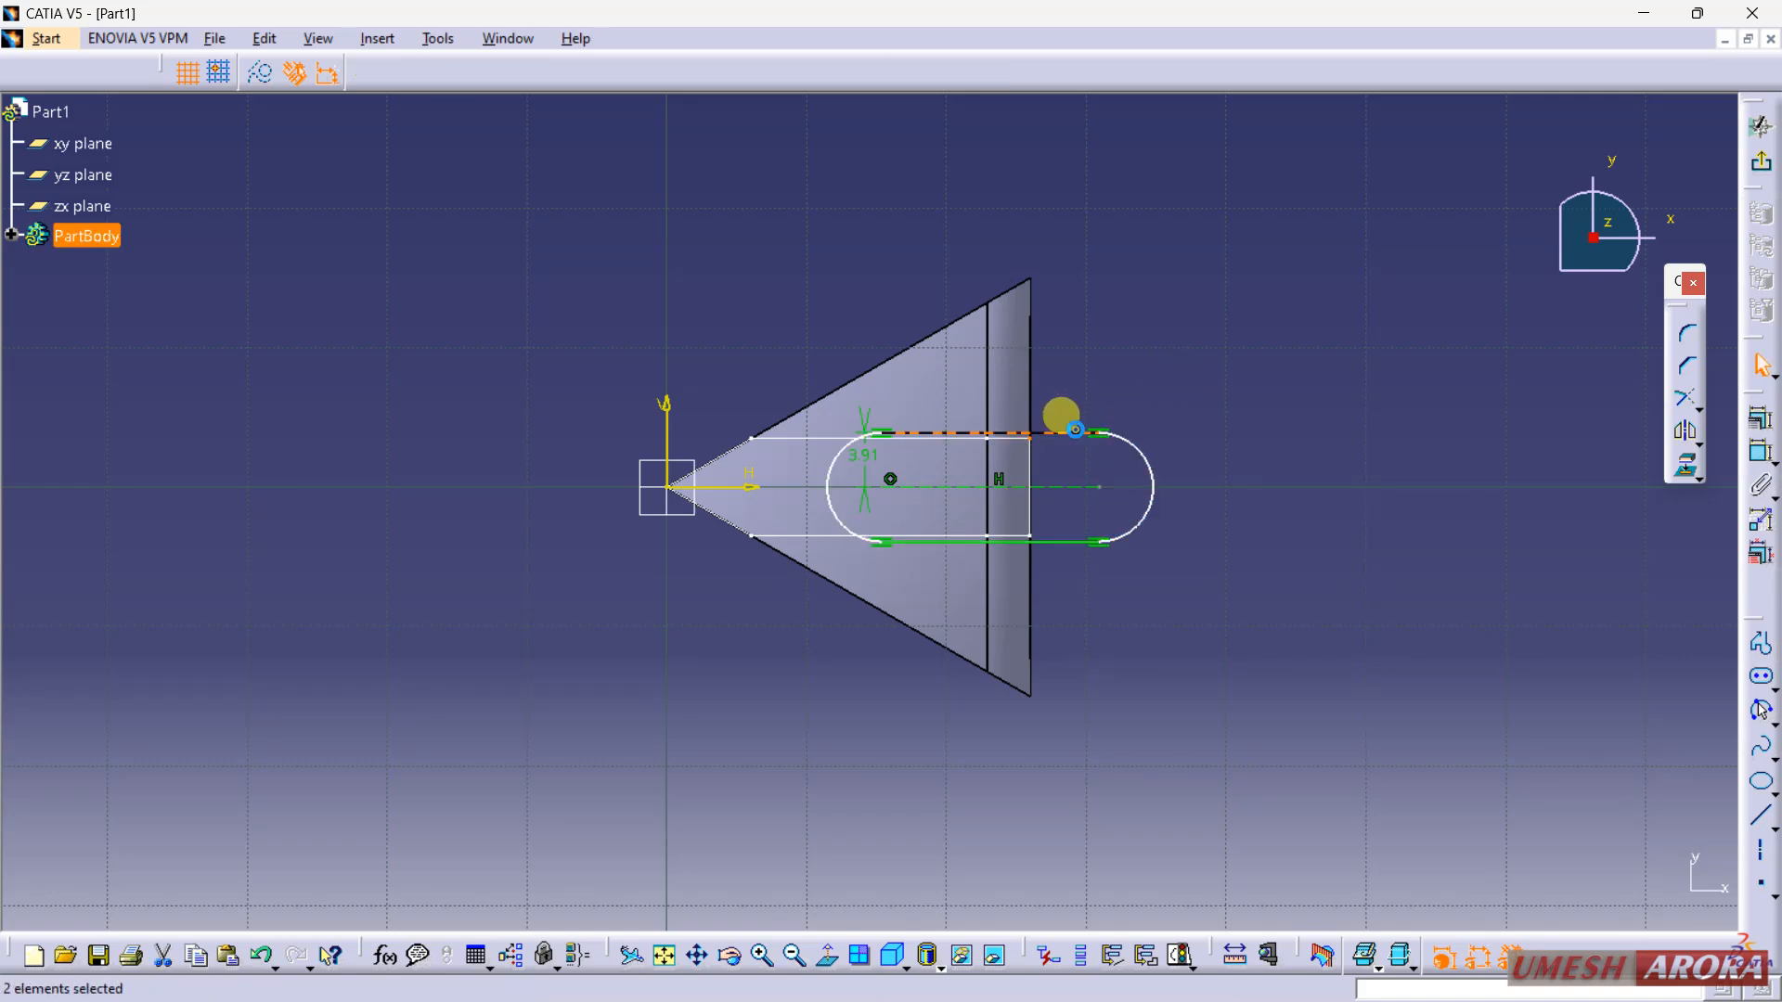
{"action": "left_click", "coordinate": [1760, 420]}
{"action": "left_click", "coordinate": [1606, 672]}
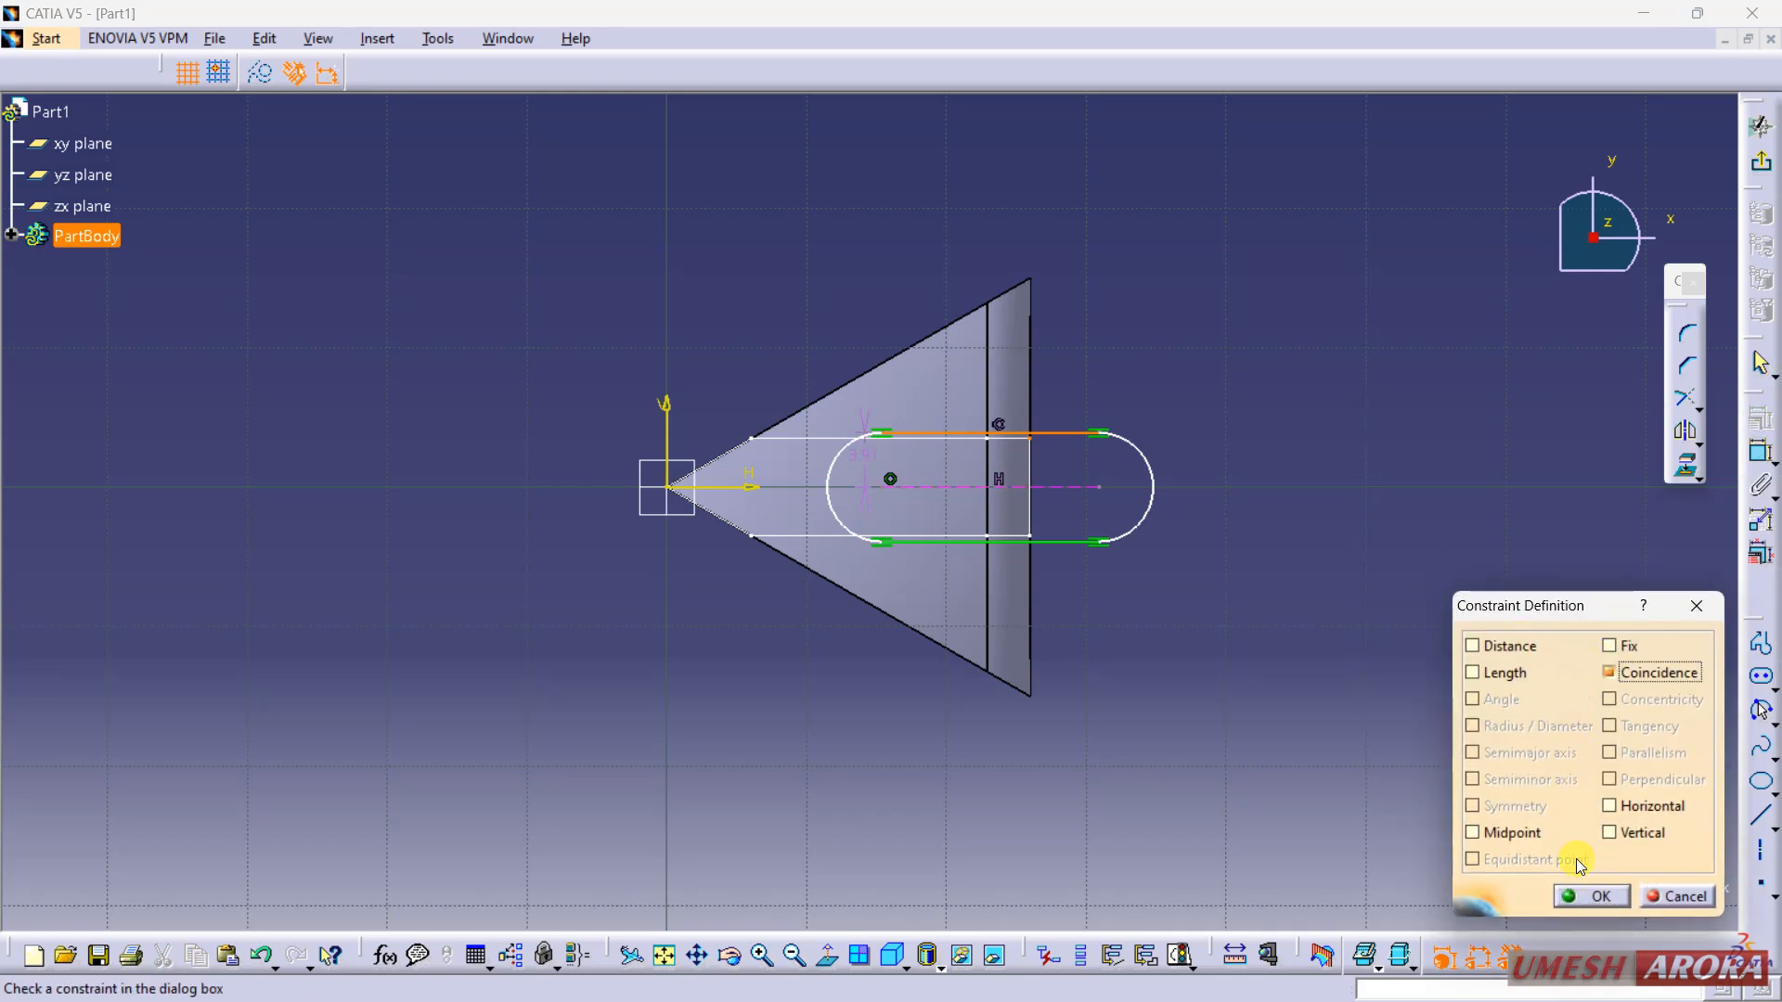
{"action": "left_click", "coordinate": [1584, 896]}
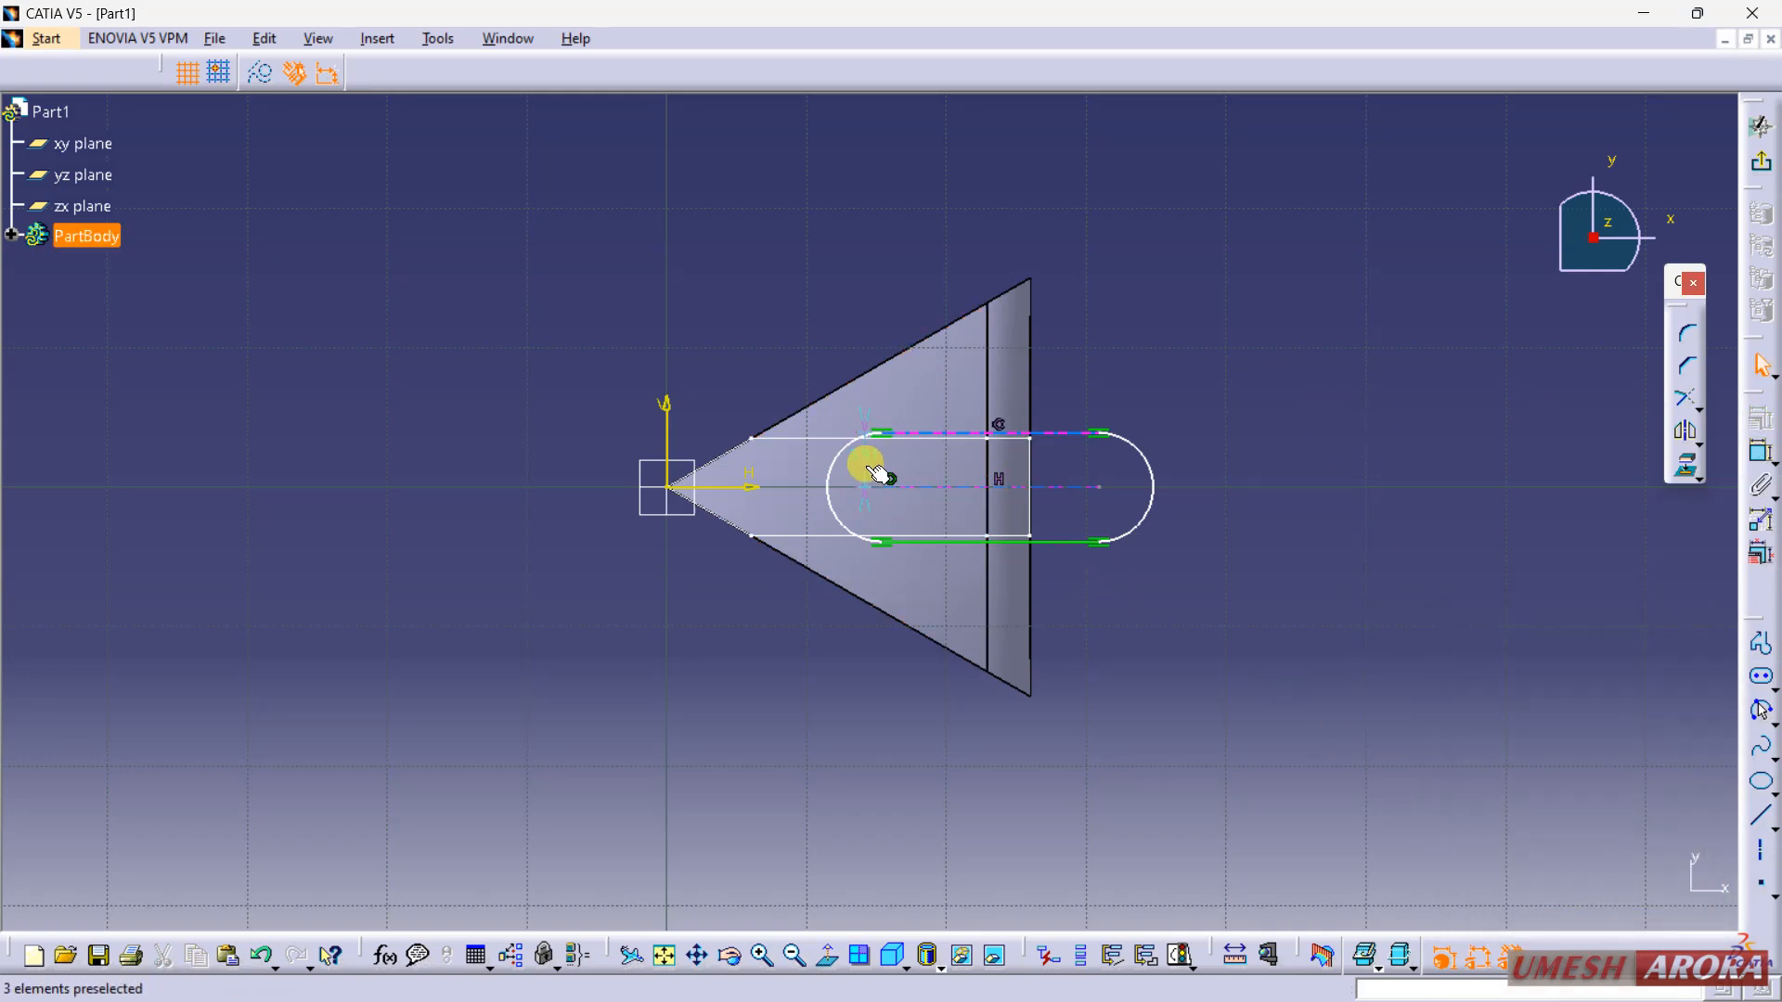
Step: Delete the slot's half-width offset dimension
{"action": "left_click", "coordinate": [863, 456]}
{"action": "double_click", "coordinate": [863, 456]}
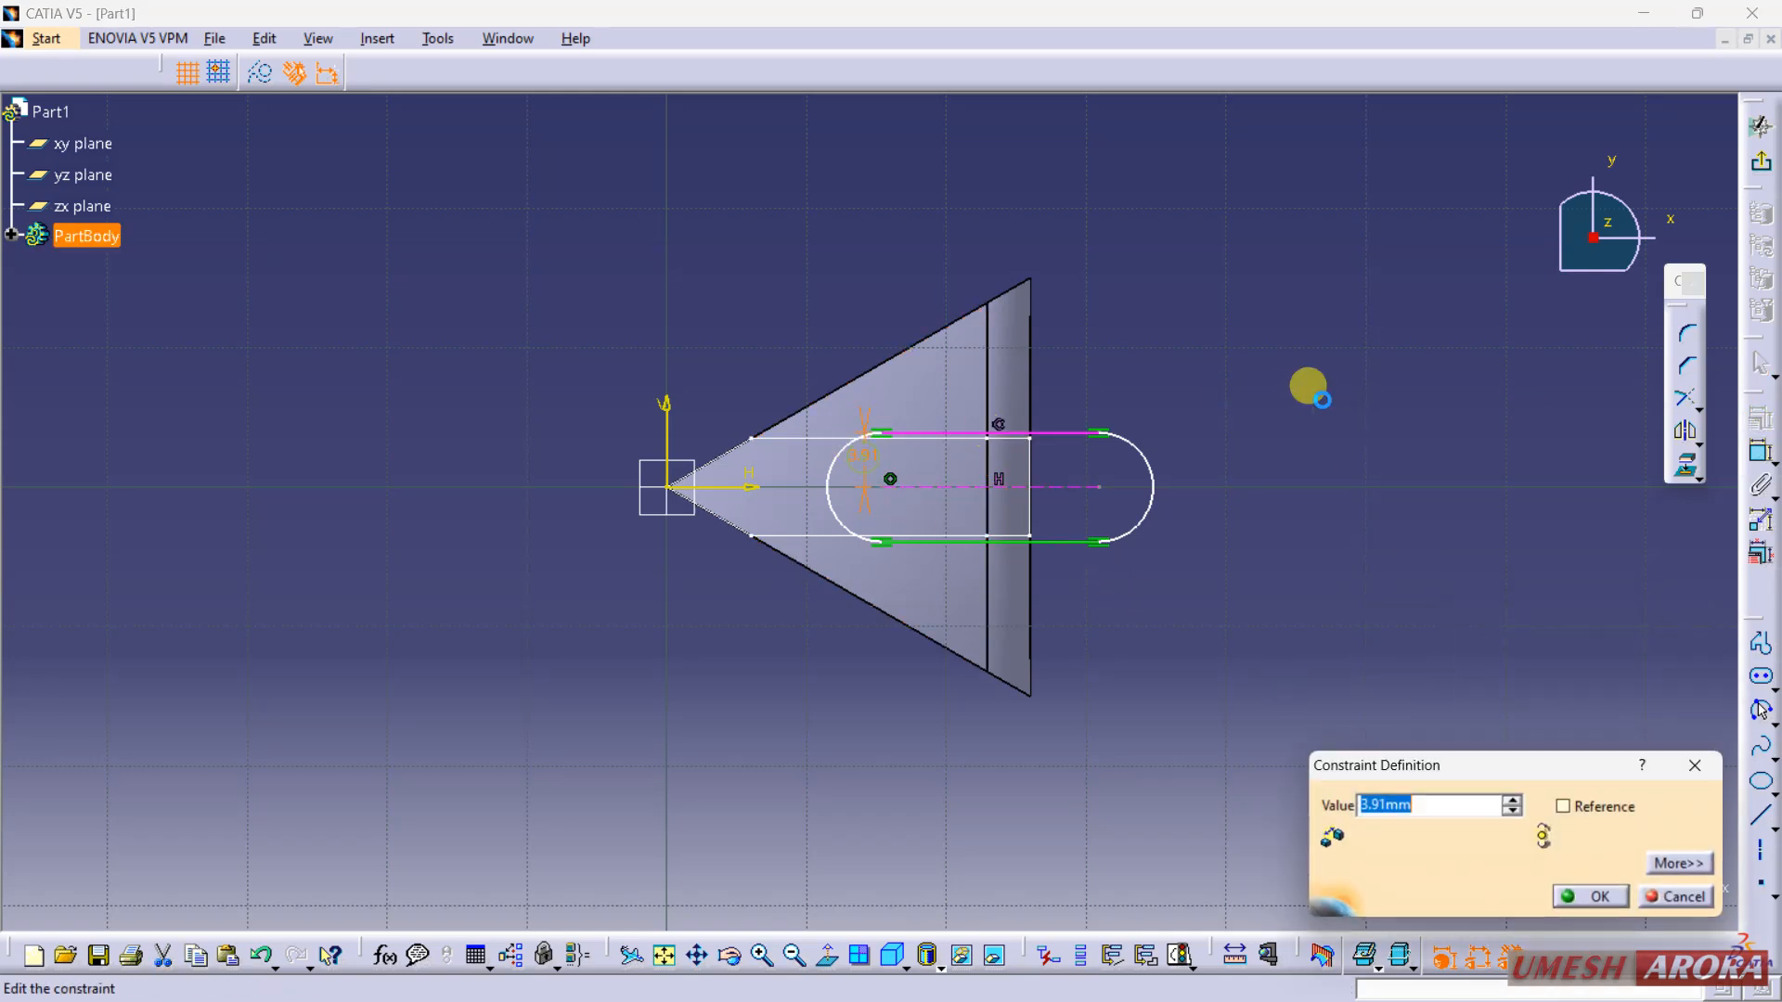
{"action": "left_click", "coordinate": [1673, 899]}
{"action": "right_click", "coordinate": [867, 457]}
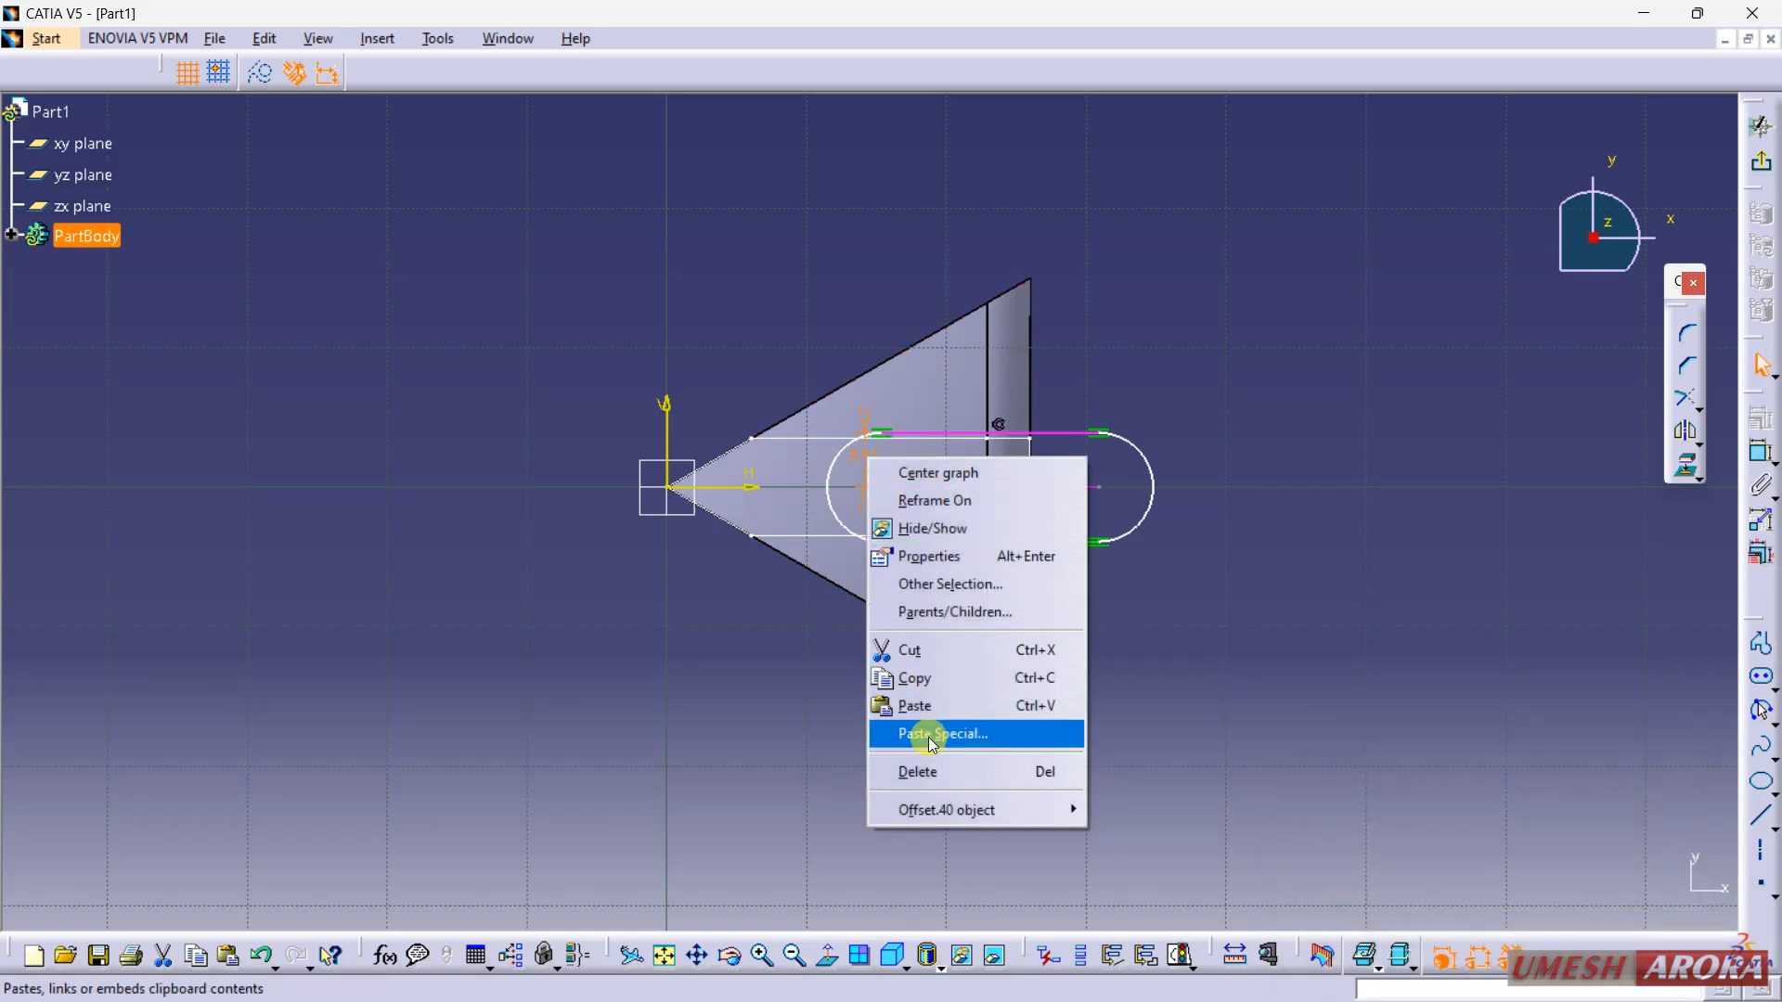
{"action": "left_click", "coordinate": [923, 771]}
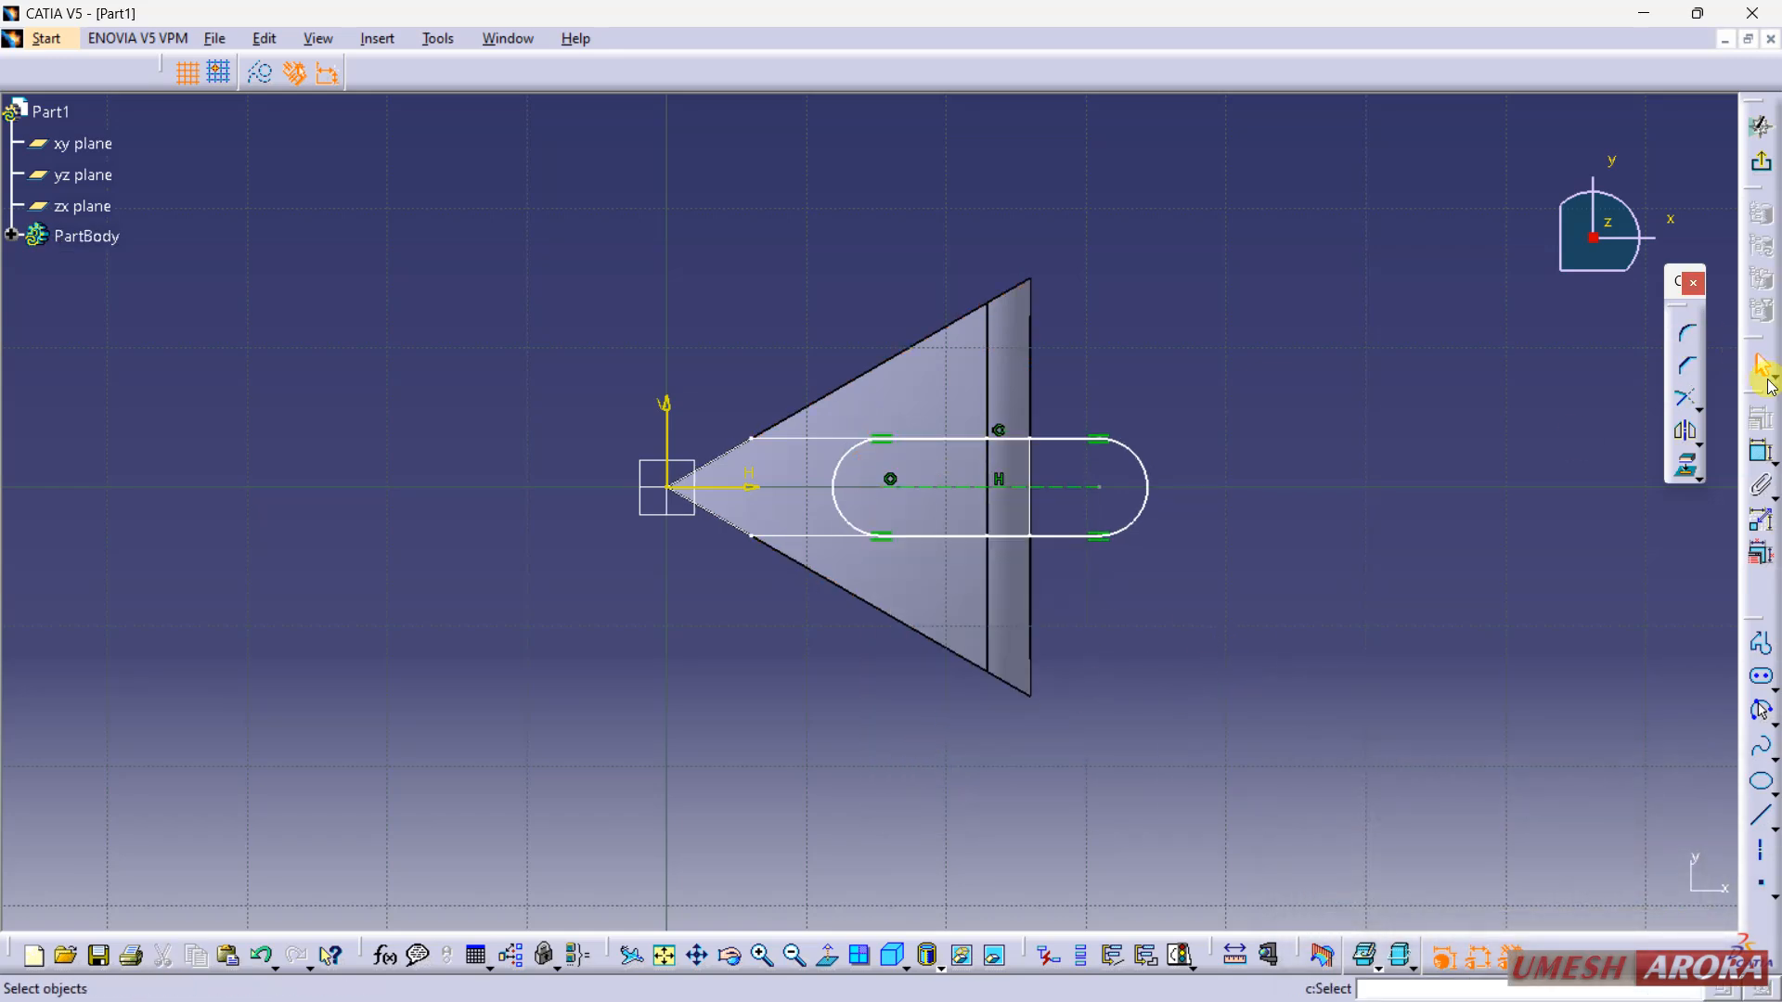
Step: Dimension the slot's inner arc centre to the body's outer edge and set the distance to 10 mm
{"action": "left_click", "coordinate": [1760, 451]}
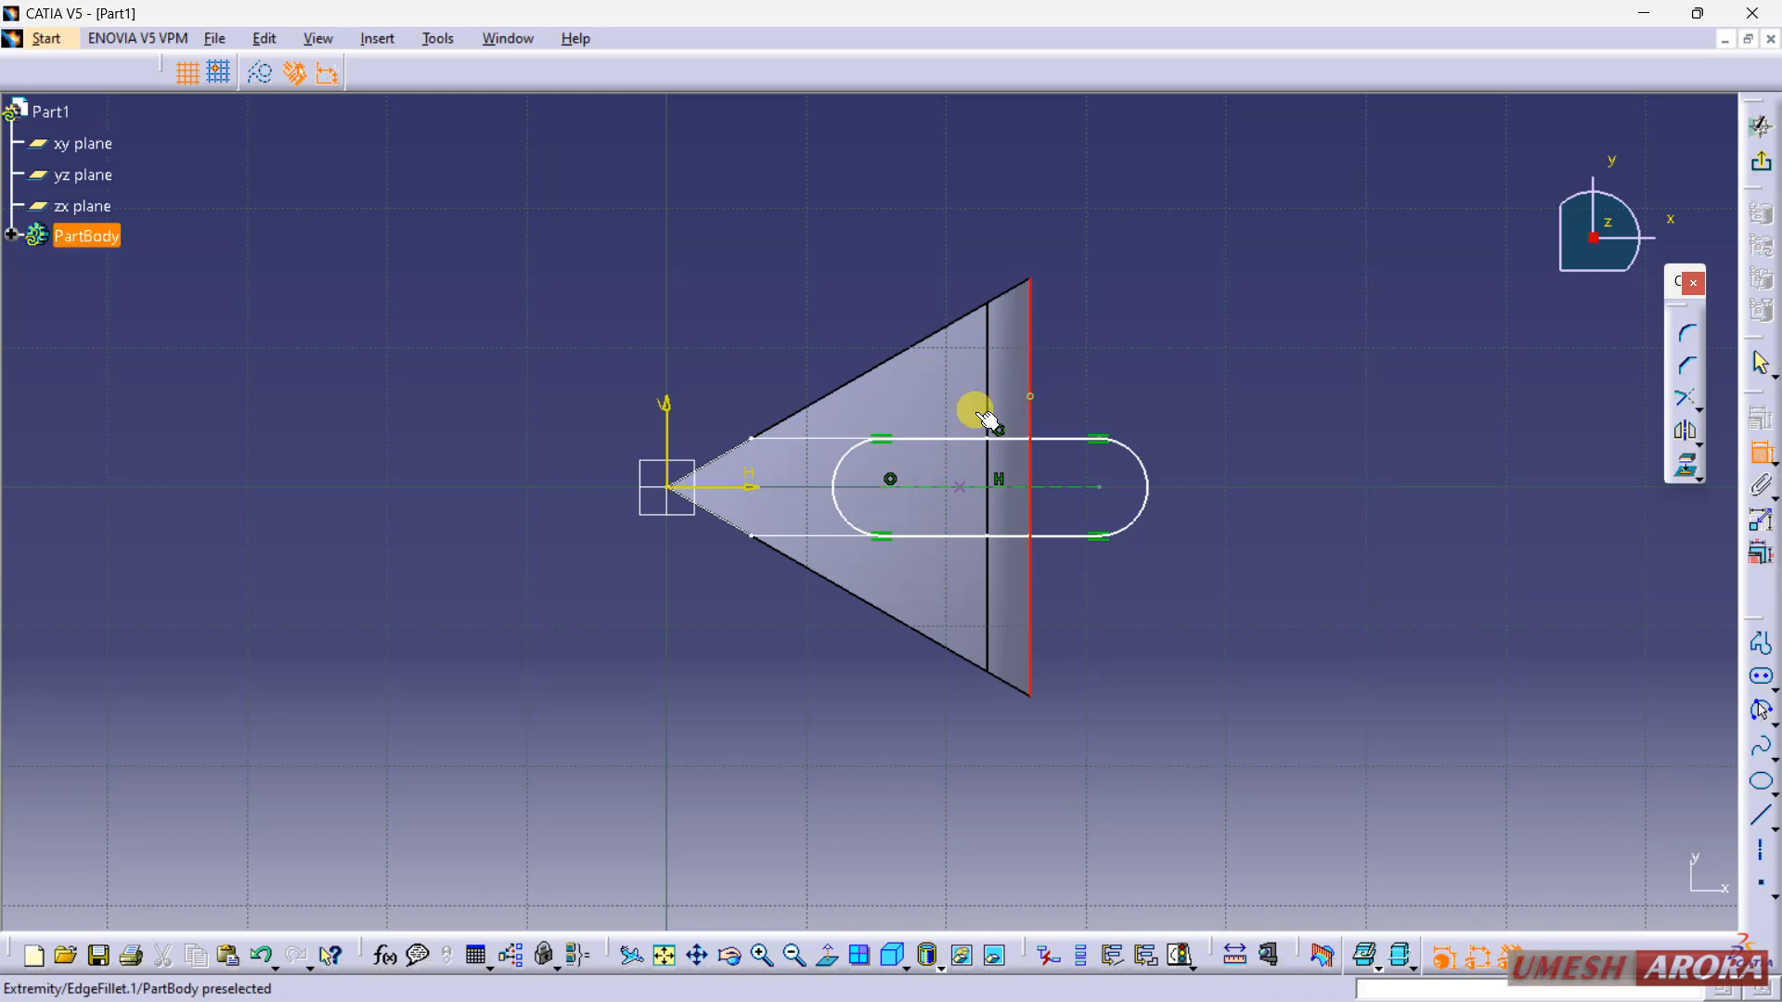
{"action": "left_click", "coordinate": [941, 232]}
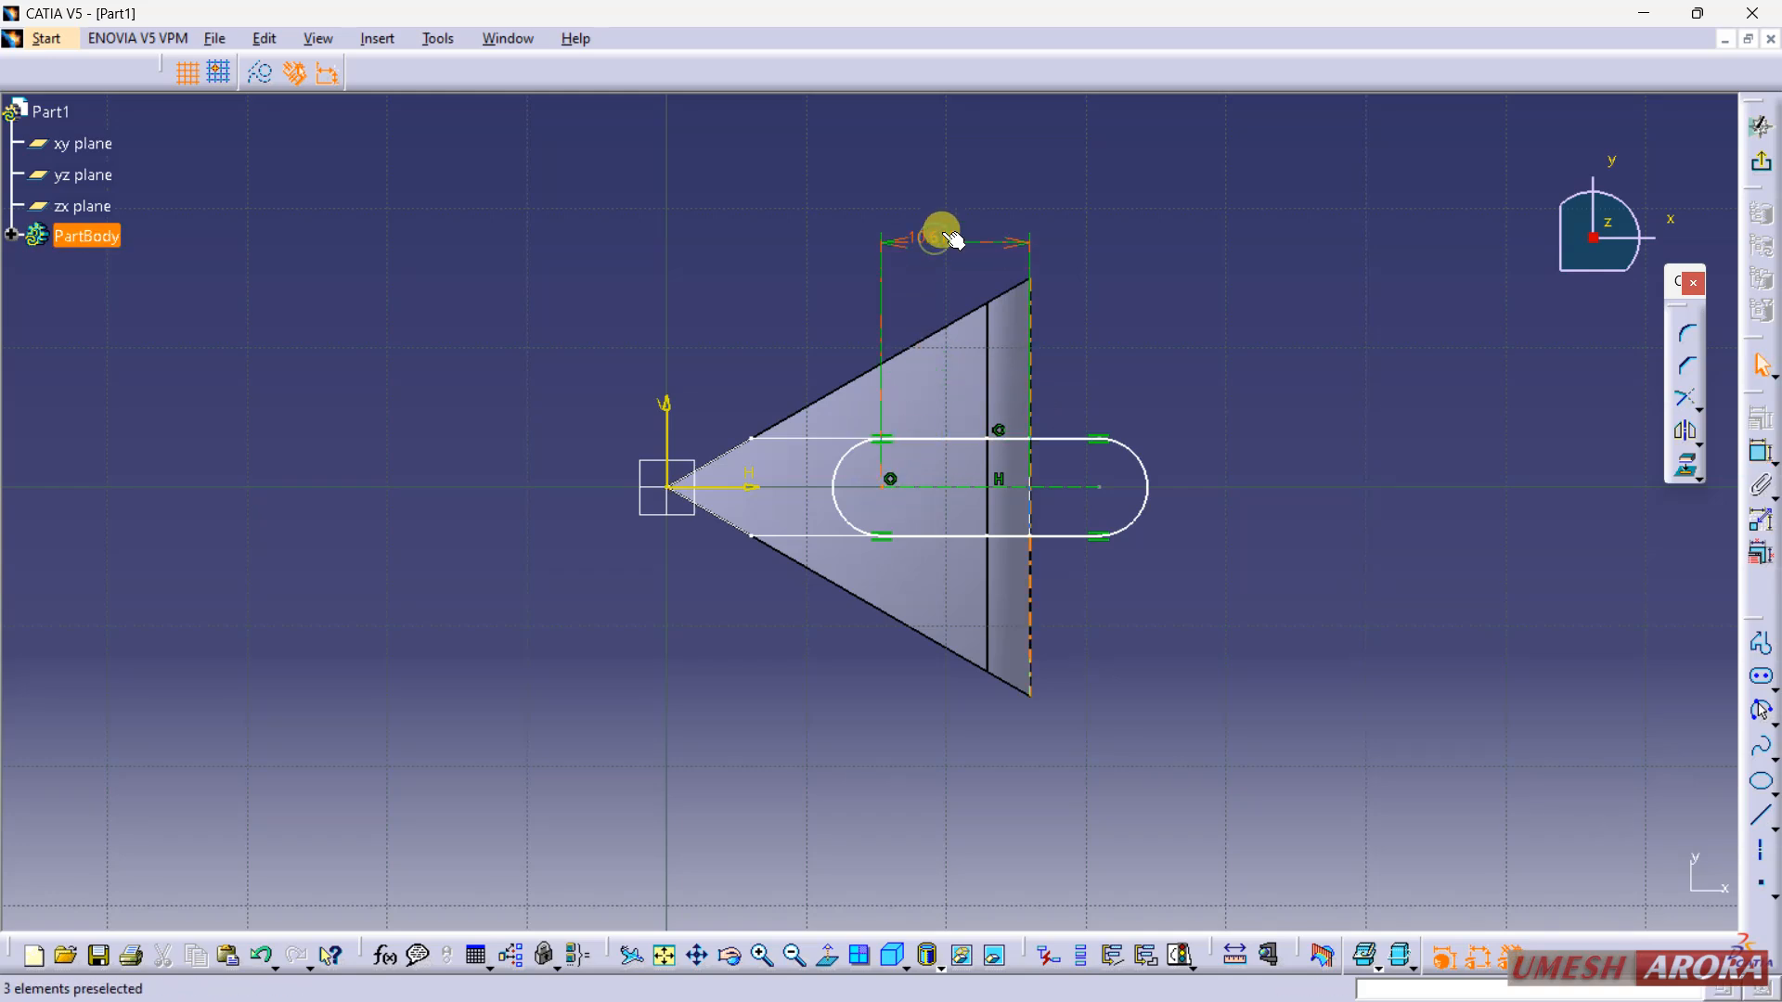
{"action": "double_click", "coordinate": [942, 231]}
{"action": "type", "text": "10"}
{"action": "key", "text": "Return"}
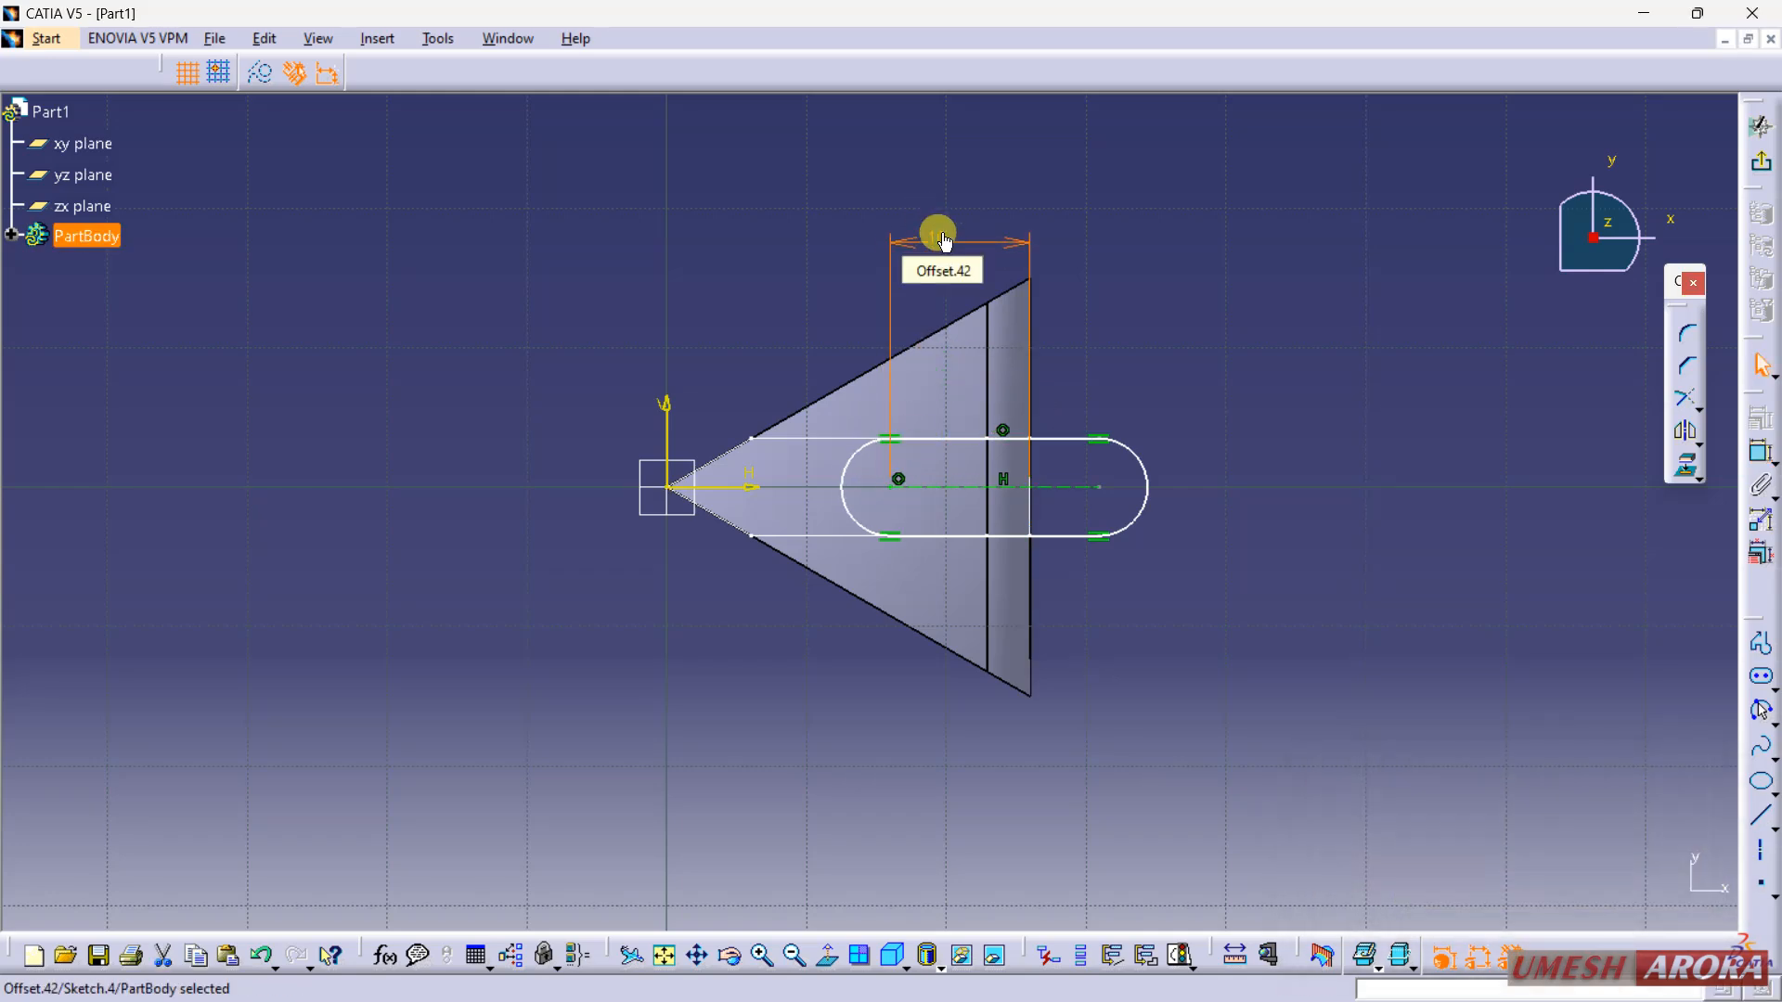
Step: Dimension the slot's centre-to-centre length, then test the end arc's freedom by moving it and undo that move
{"action": "left_click", "coordinate": [1064, 486]}
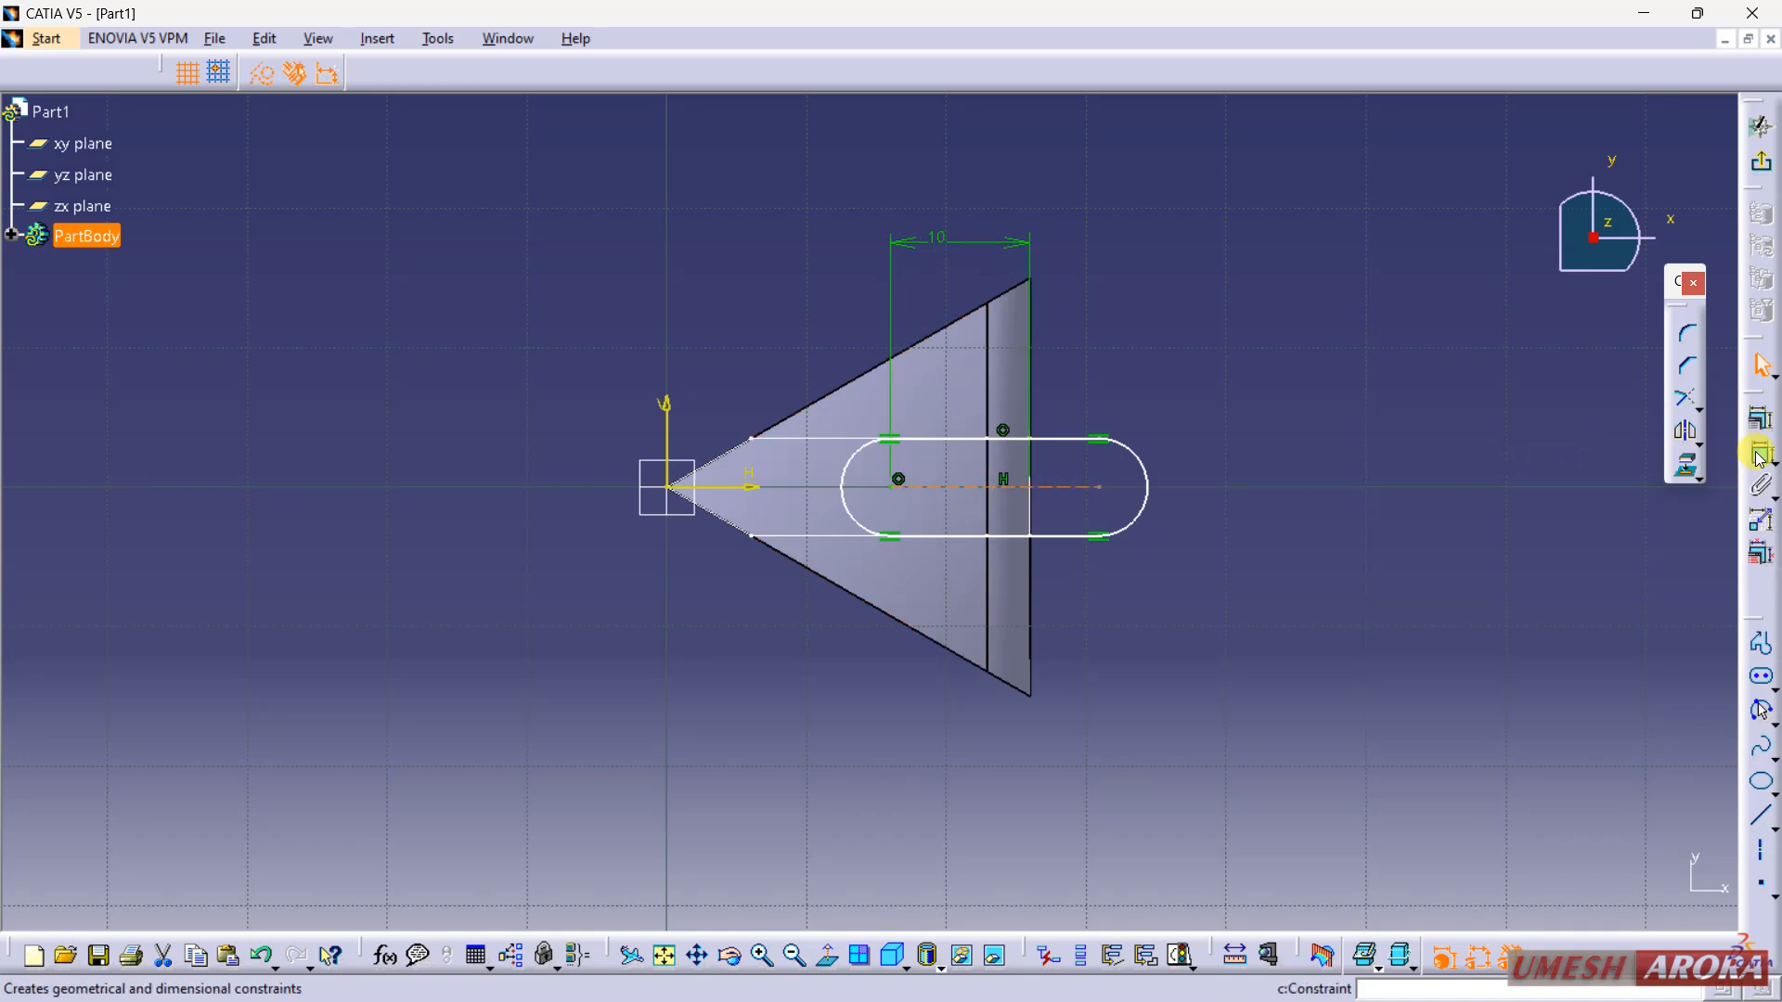
{"action": "left_click", "coordinate": [1760, 418]}
{"action": "left_click", "coordinate": [1149, 682]}
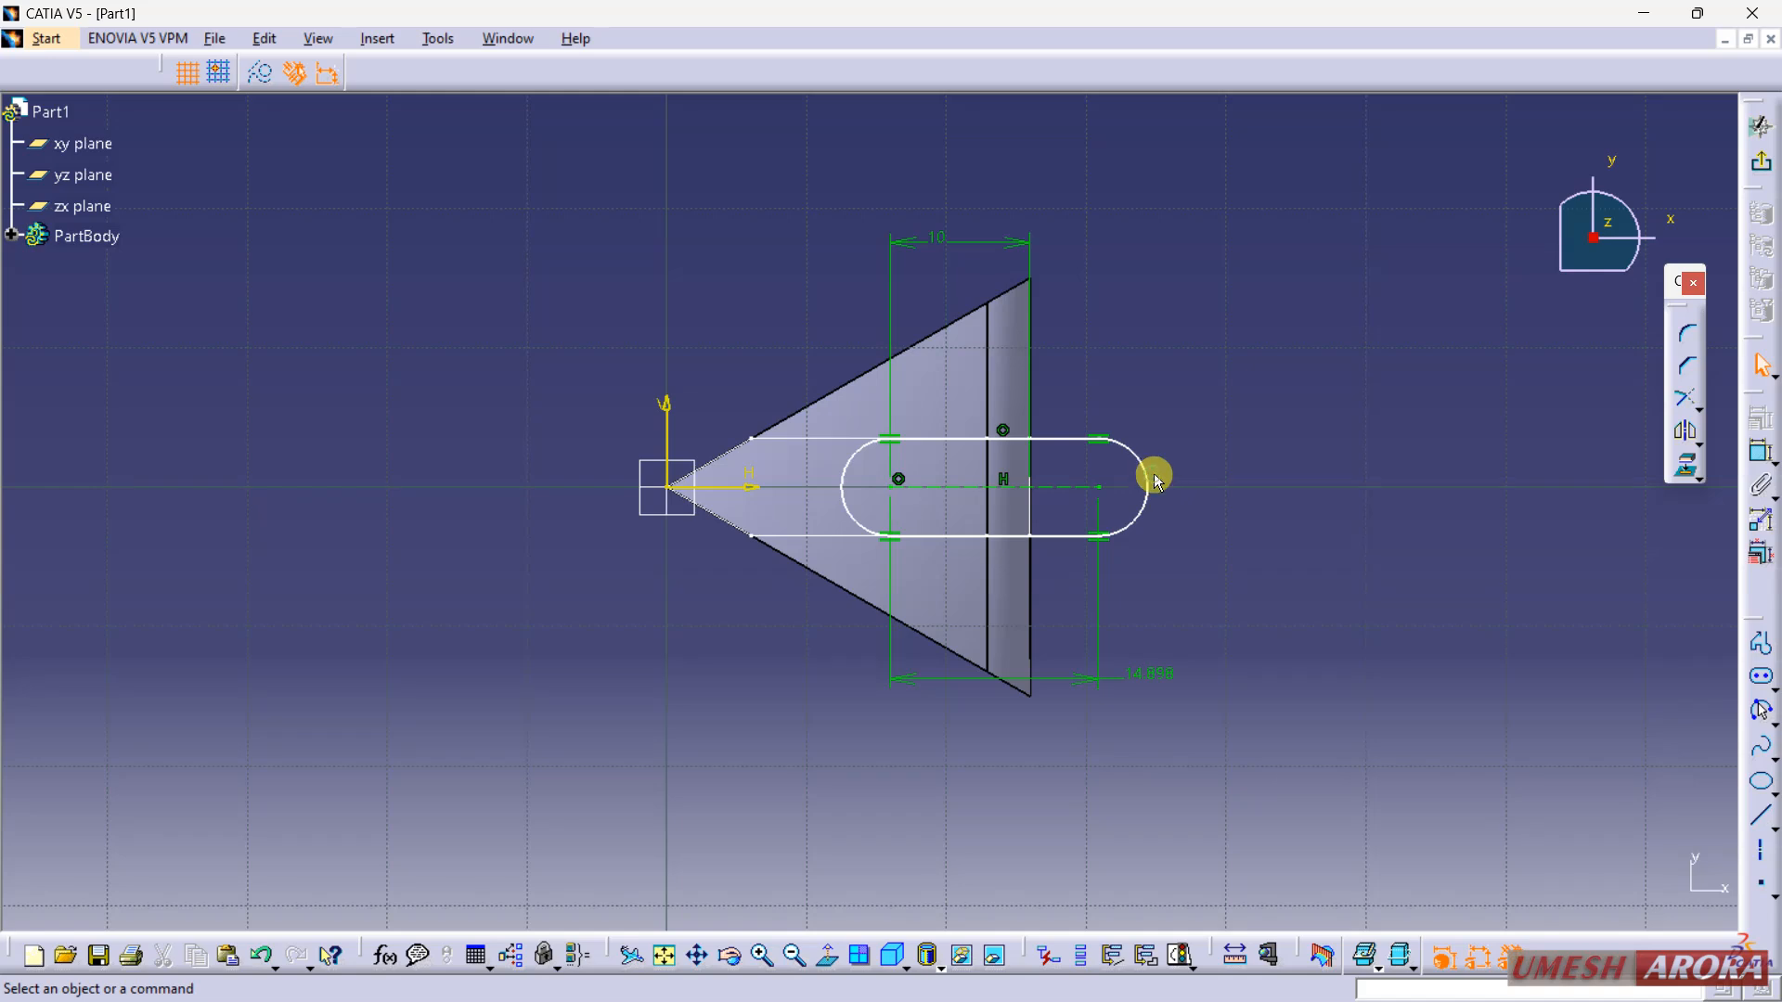
{"action": "mouse_move", "coordinate": [1135, 464]}
{"action": "left_mouse_down"}
{"action": "mouse_move", "coordinate": [1177, 477]}
{"action": "mouse_move", "coordinate": [1148, 485]}
{"action": "left_mouse_up"}
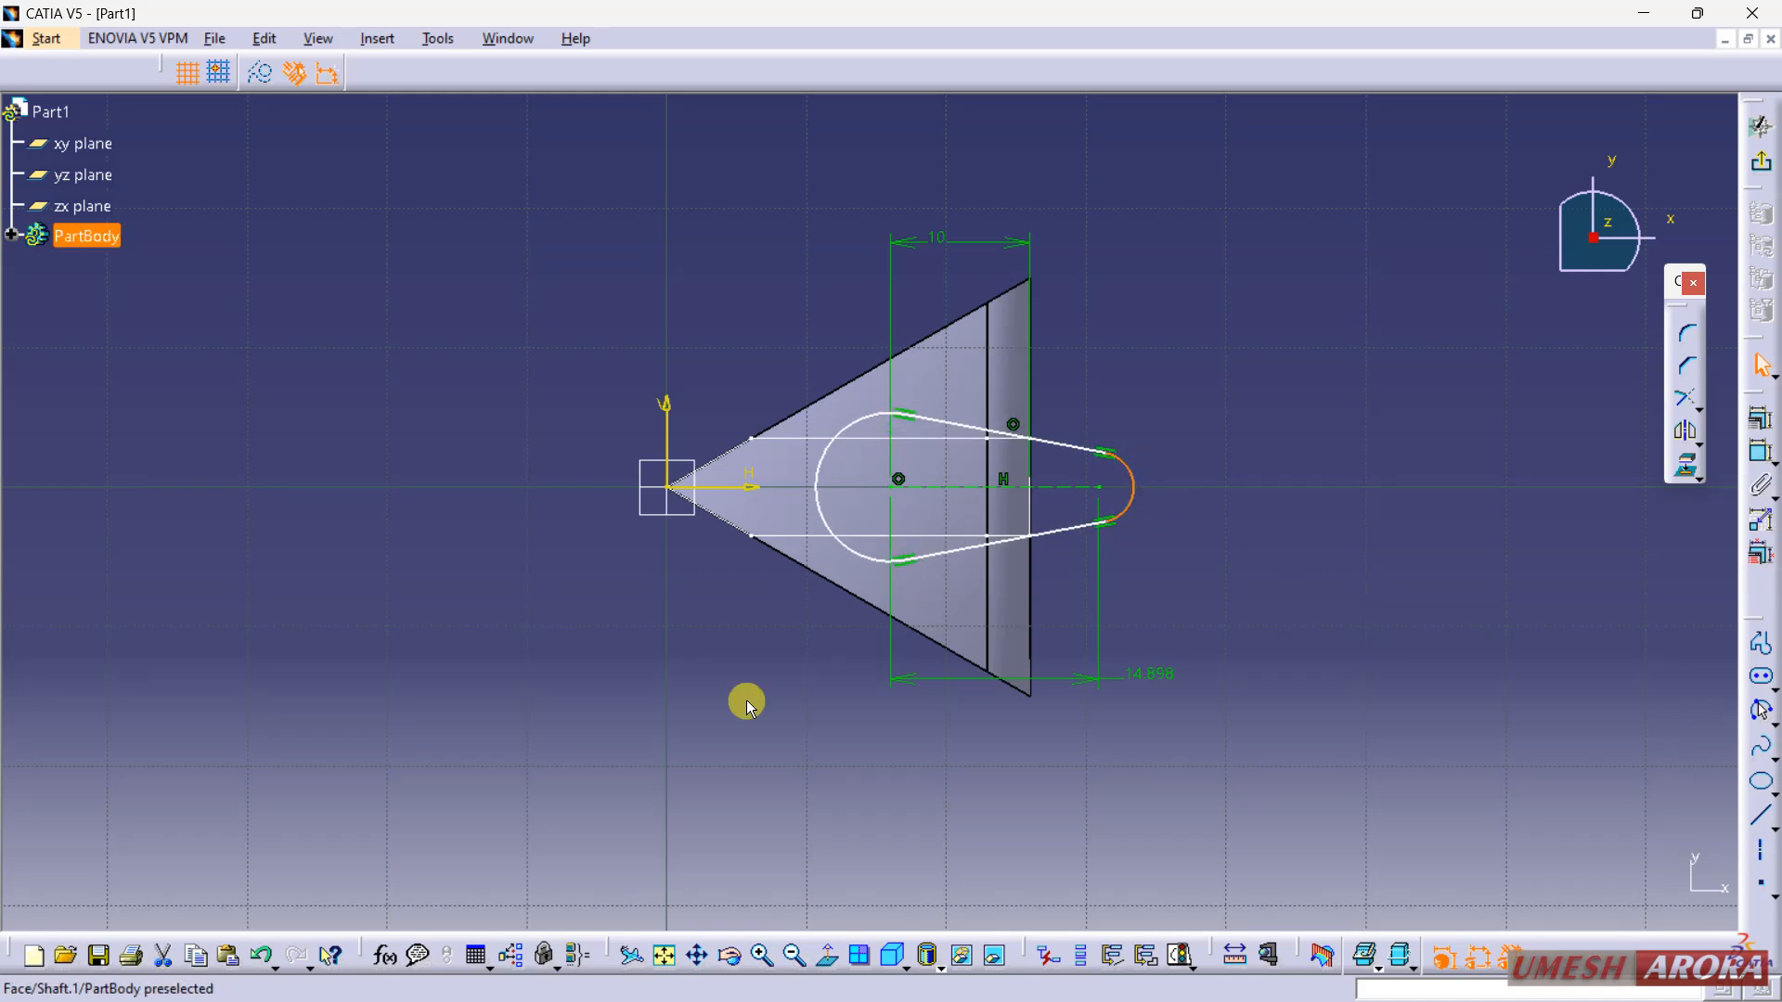
{"action": "left_click", "coordinate": [252, 942]}
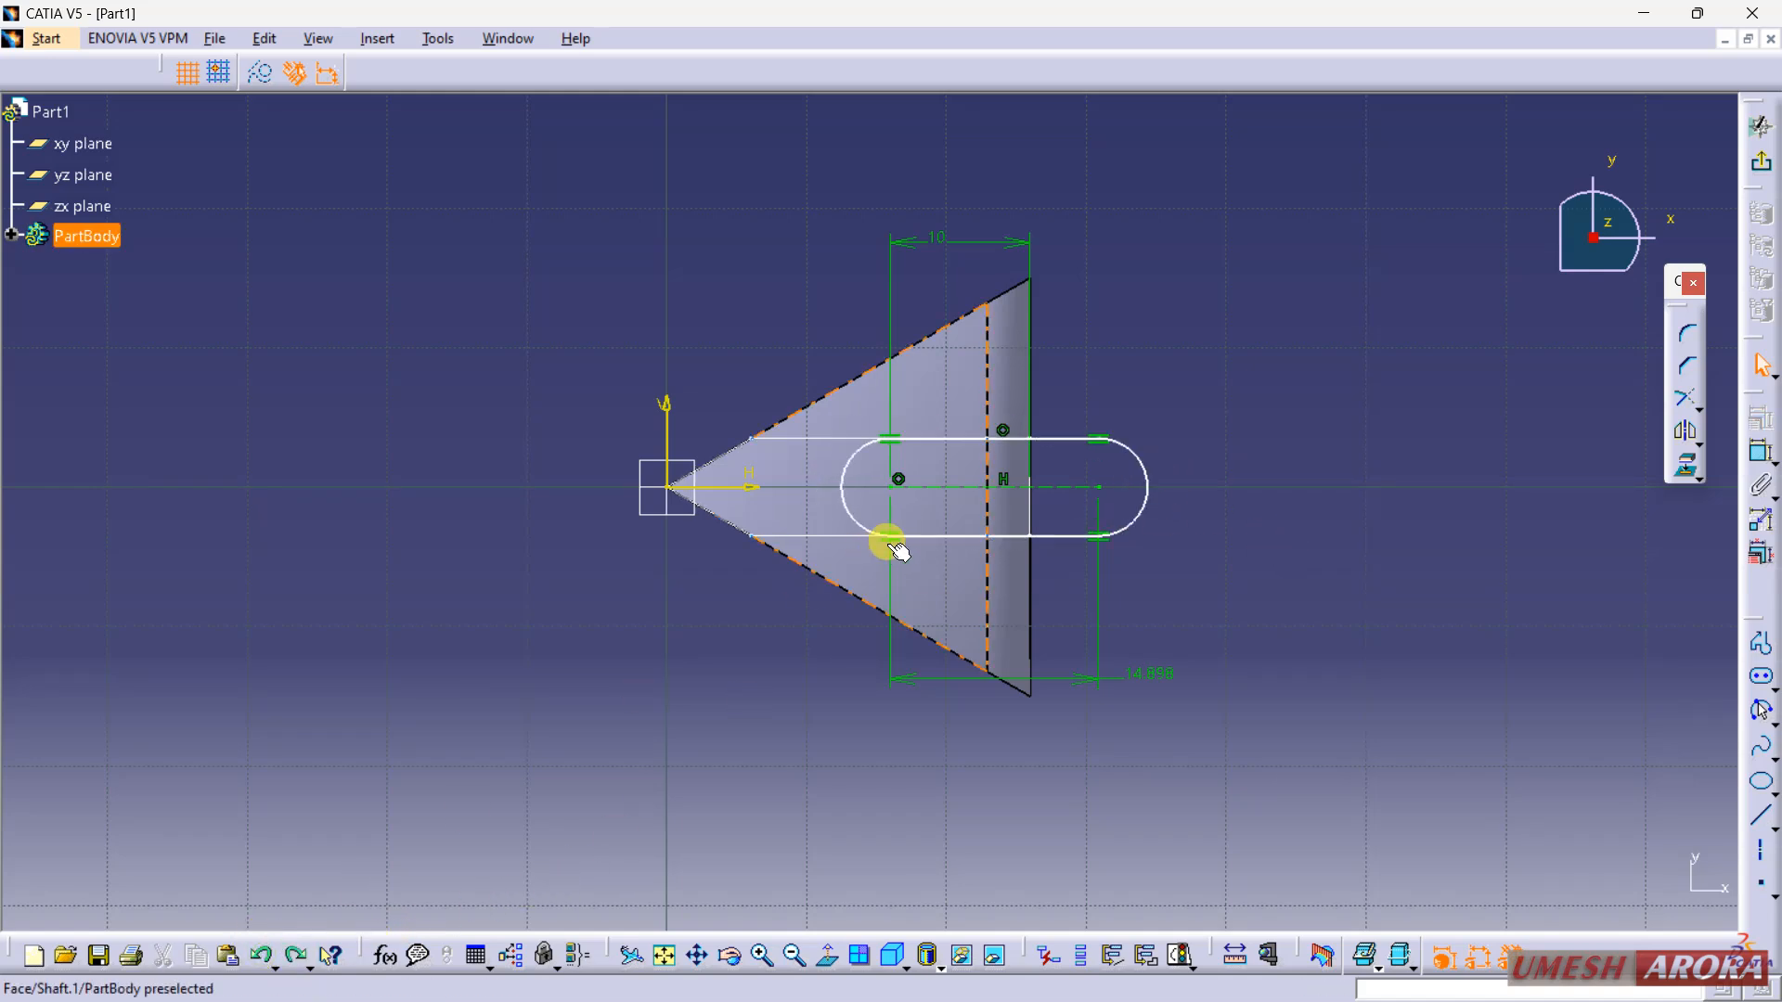
Step: Constrain the slot's upper line as horizontal and exit the sketch
{"action": "left_click", "coordinate": [1050, 435]}
{"action": "right_click", "coordinate": [1054, 437]}
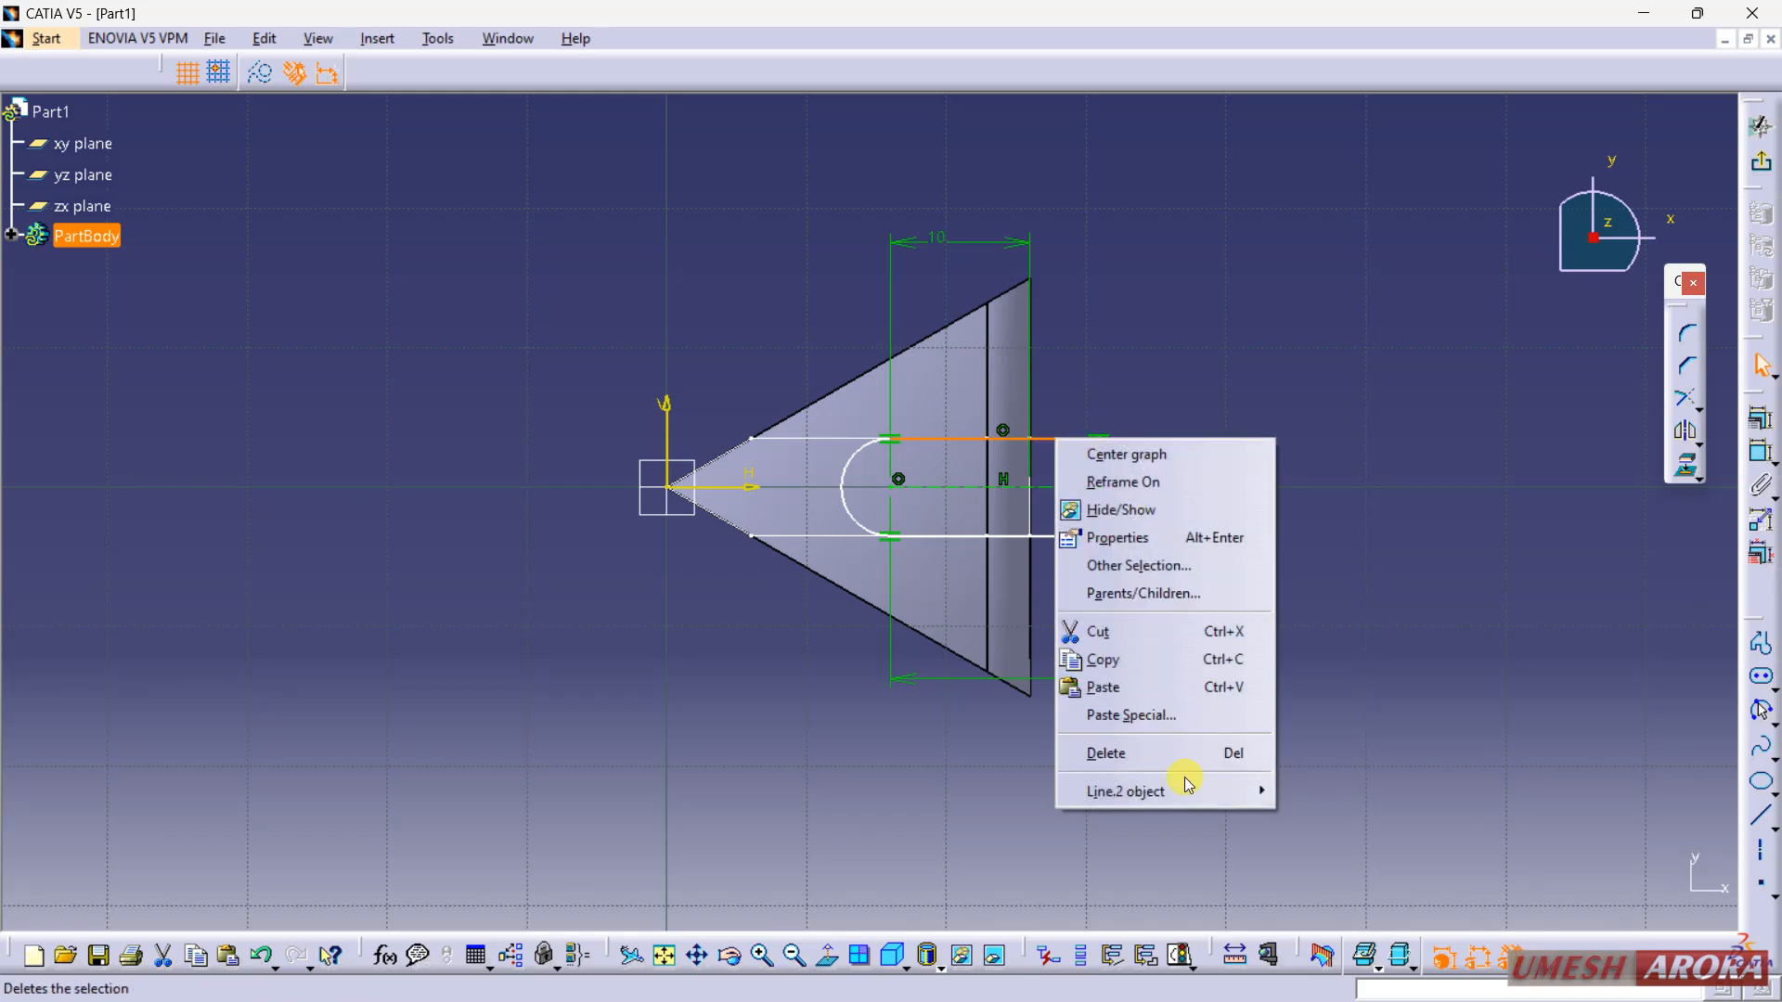
{"action": "mouse_move", "coordinate": [1188, 786]}
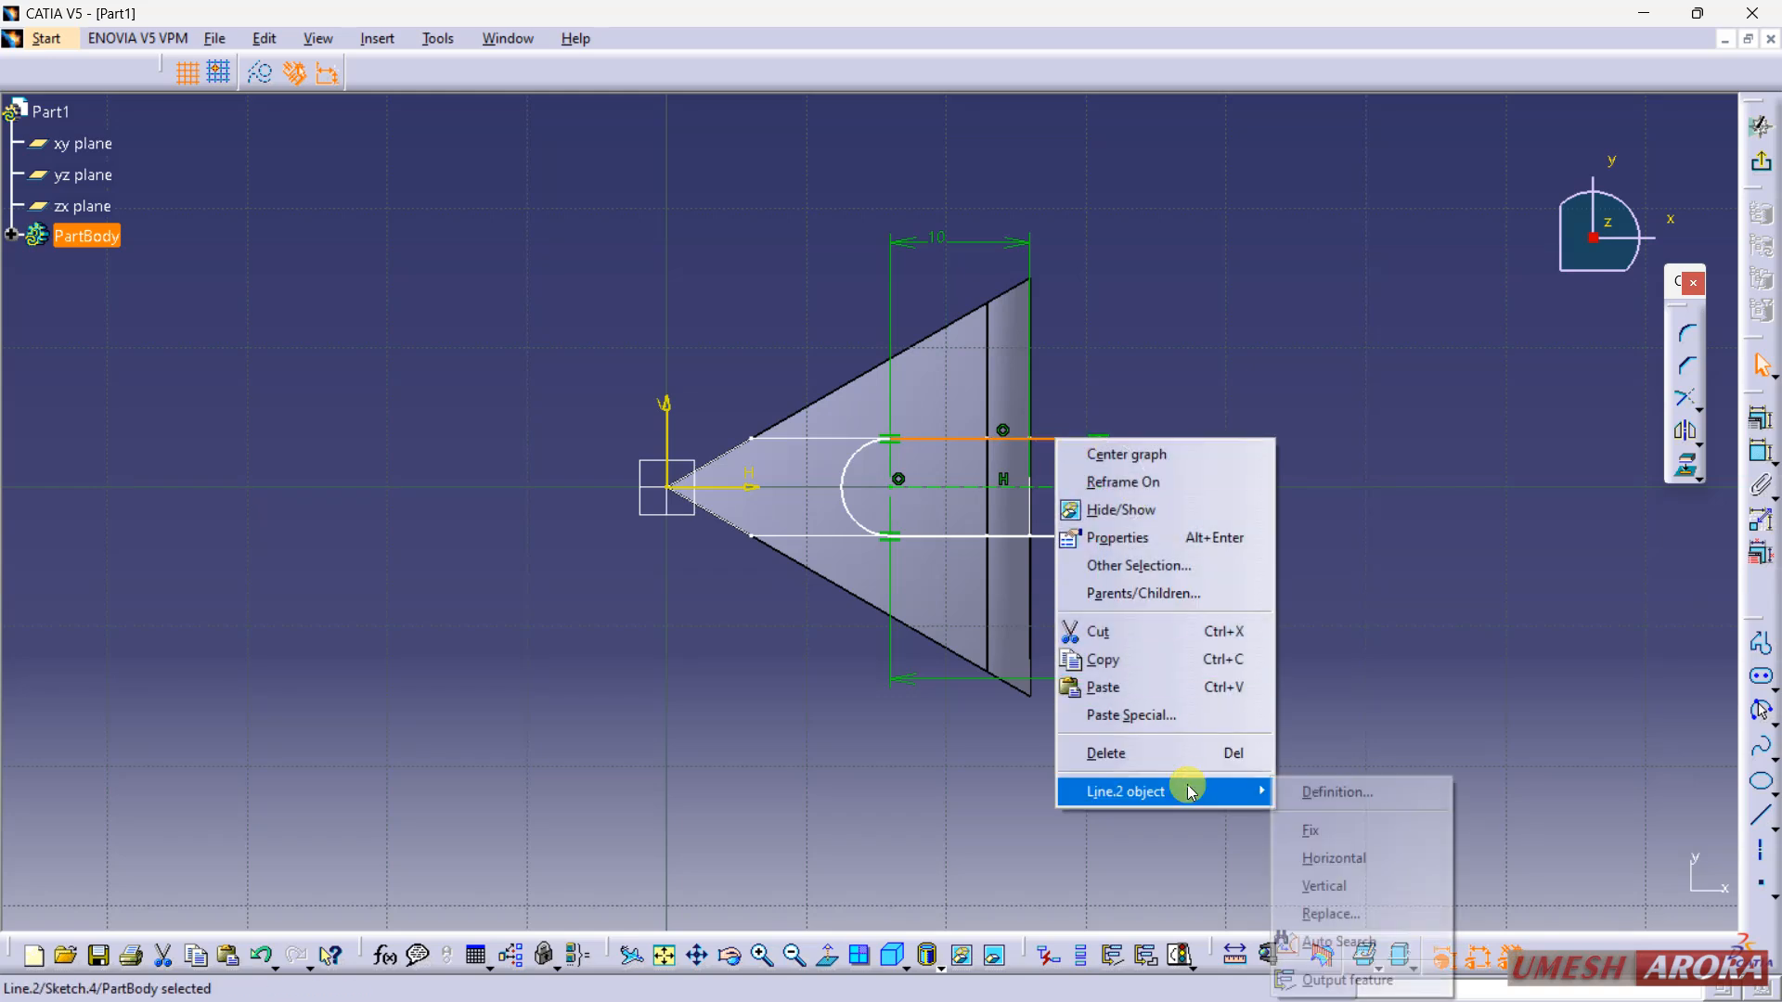
{"action": "left_click", "coordinate": [1374, 863]}
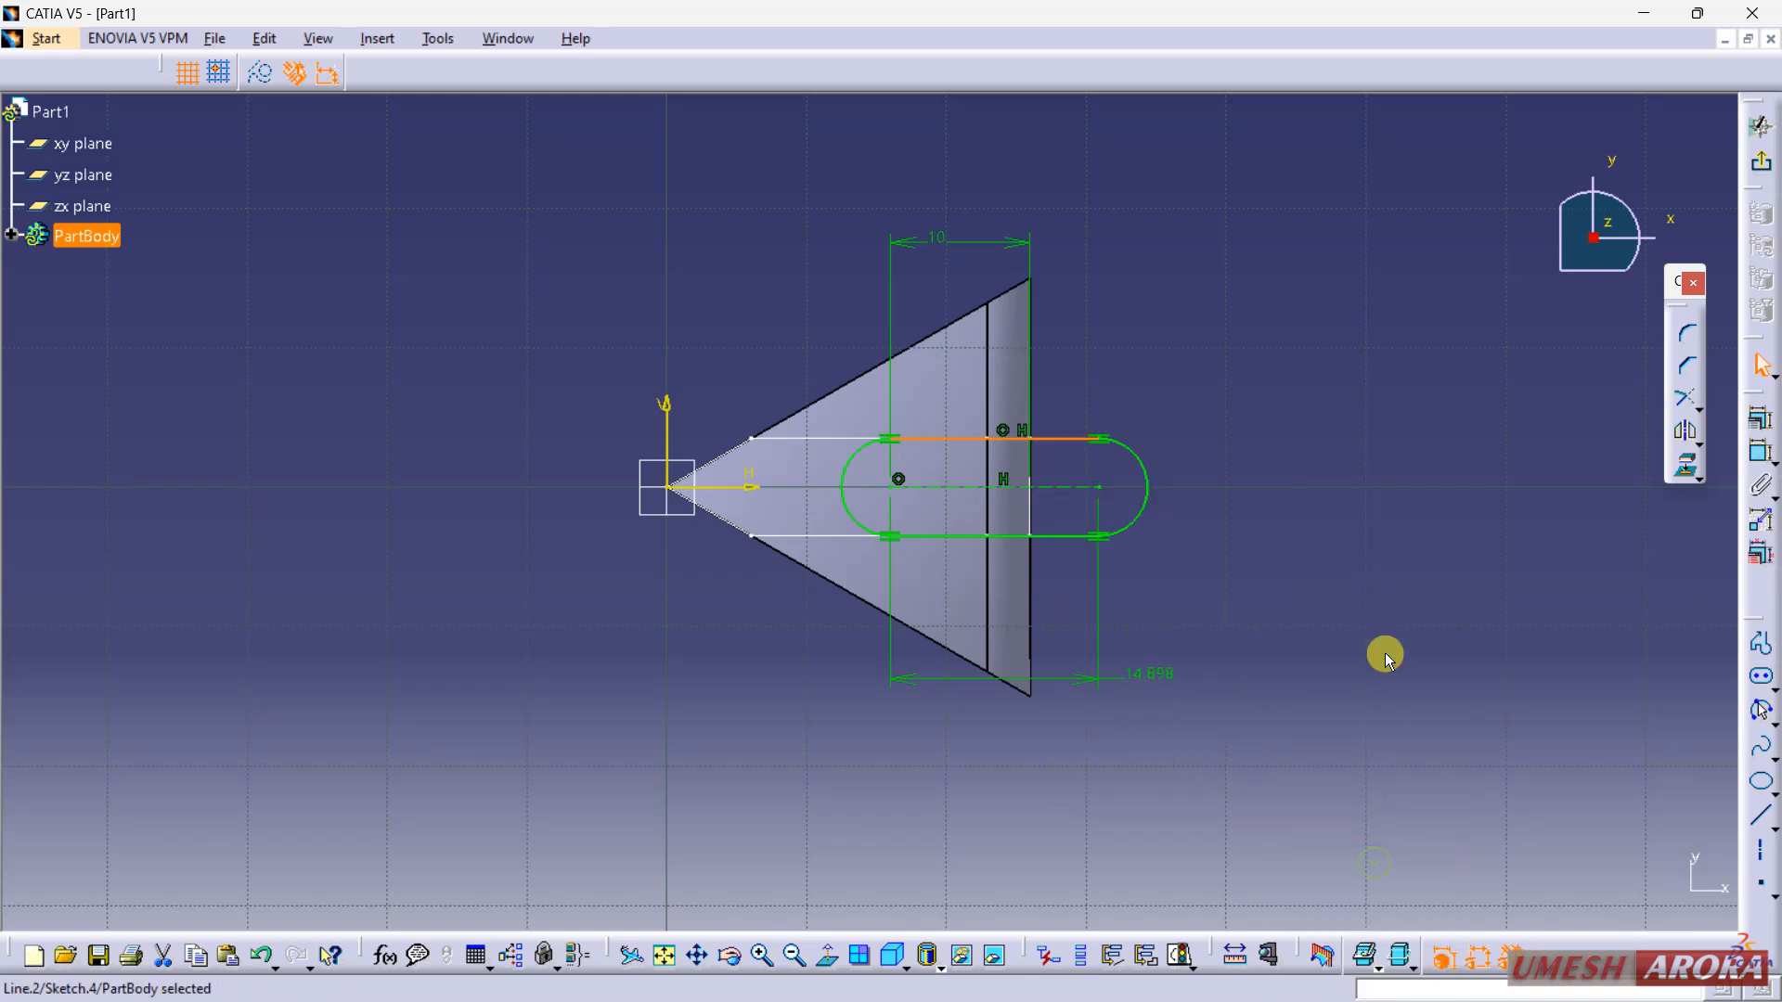
{"action": "left_click", "coordinate": [1762, 167]}
Step: Project the new slot sketch onto the filleted body along the xy plane's direction, keeping the nearest solution option on
{"action": "mouse_move", "coordinate": [1368, 545]}
{"action": "middle_mouse_down"}
{"action": "mouse_move", "coordinate": [1193, 557]}
{"action": "mouse_move", "coordinate": [1193, 594]}
{"action": "mouse_move", "coordinate": [1218, 568]}
{"action": "middle_mouse_up"}
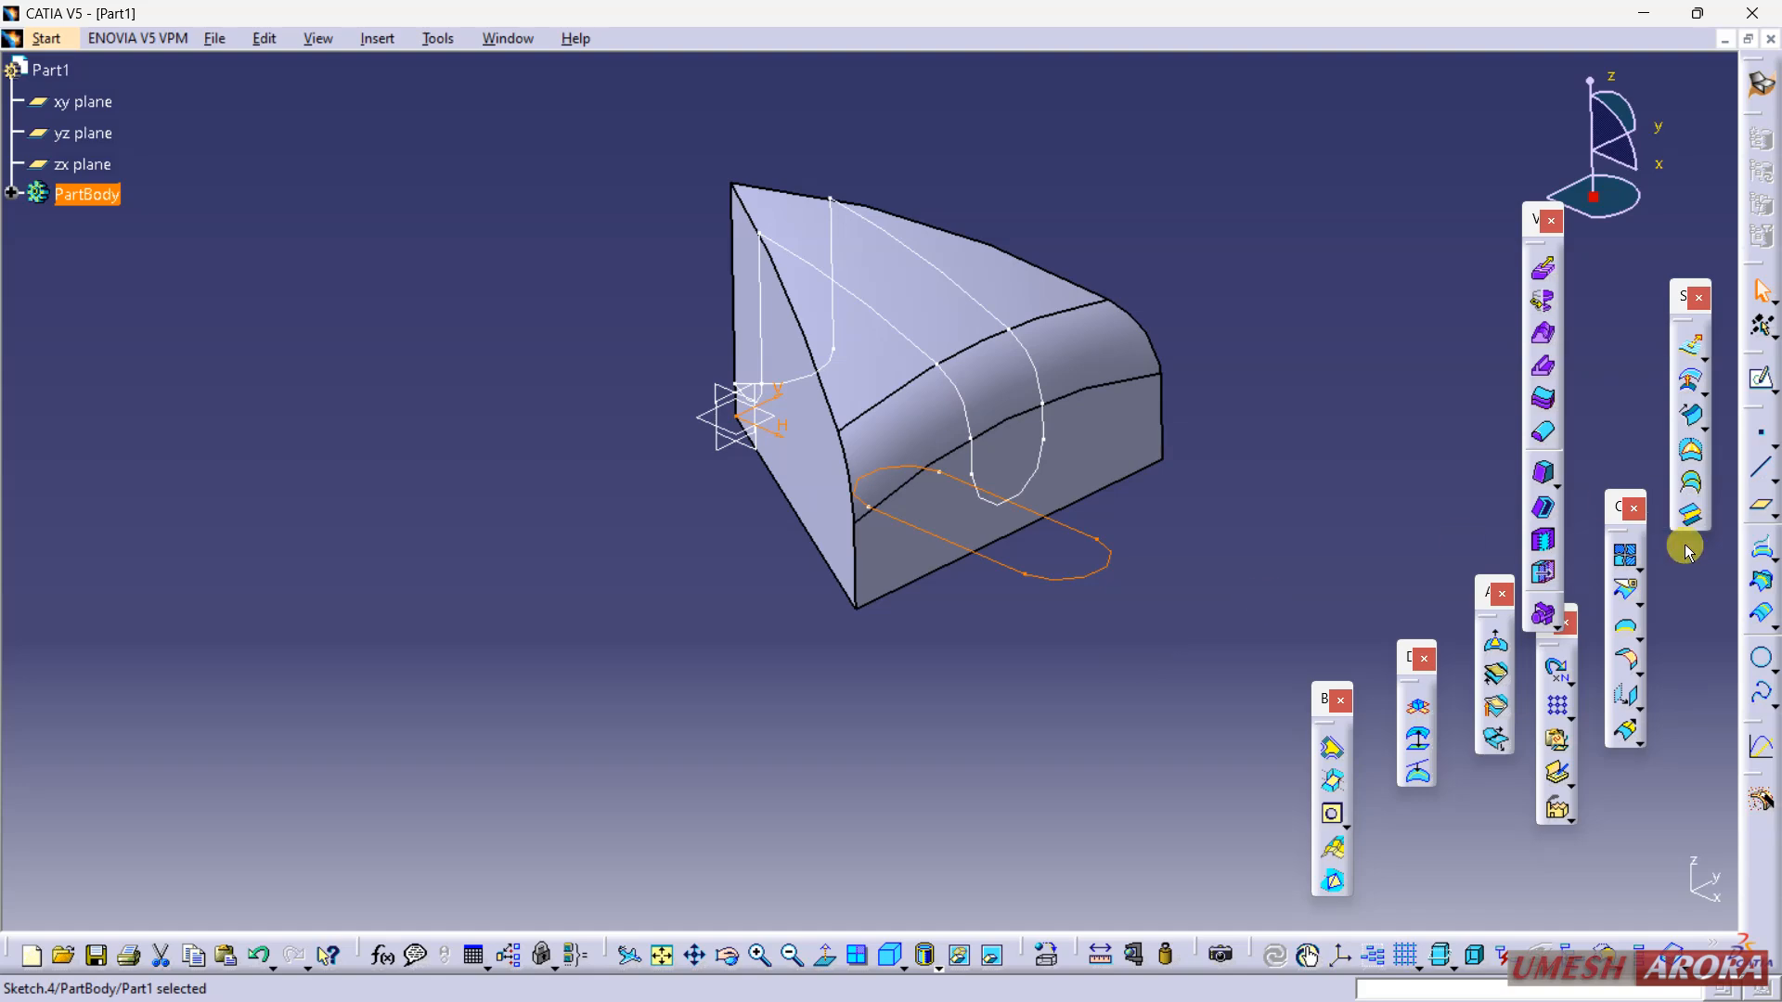
{"action": "left_click", "coordinate": [1760, 554]}
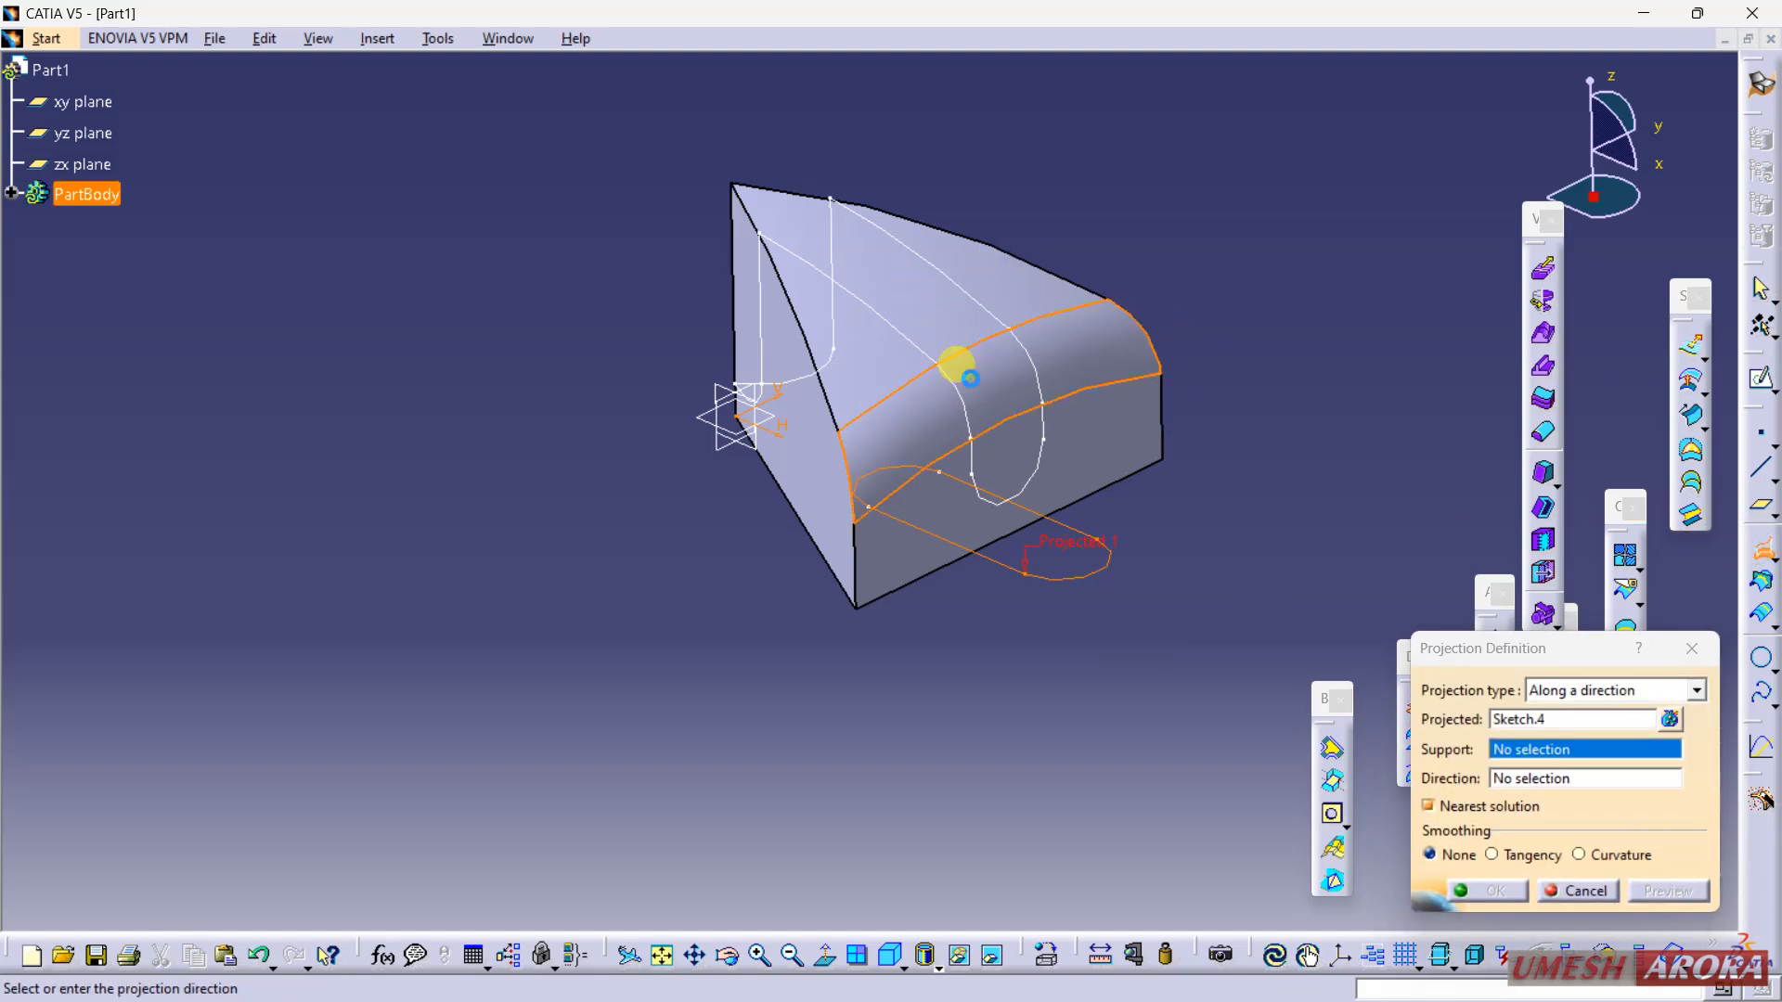
{"action": "left_click", "coordinate": [956, 360]}
{"action": "left_click", "coordinate": [688, 430]}
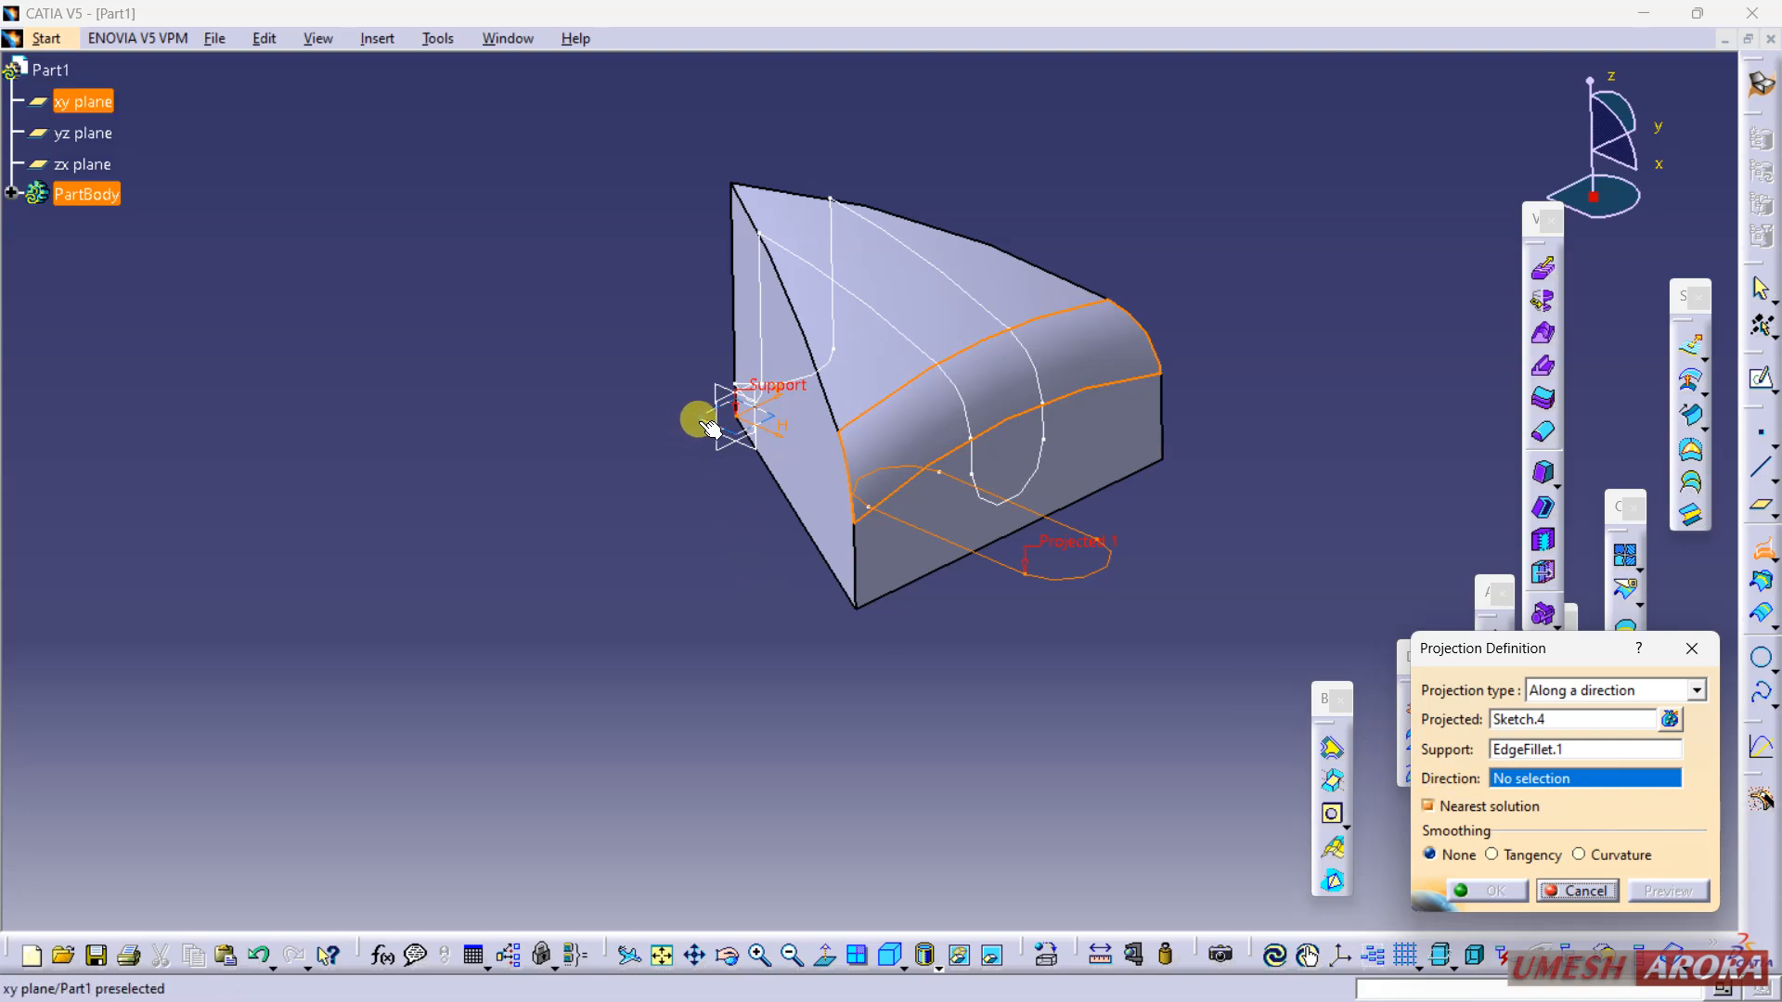
{"action": "left_click", "coordinate": [1655, 893]}
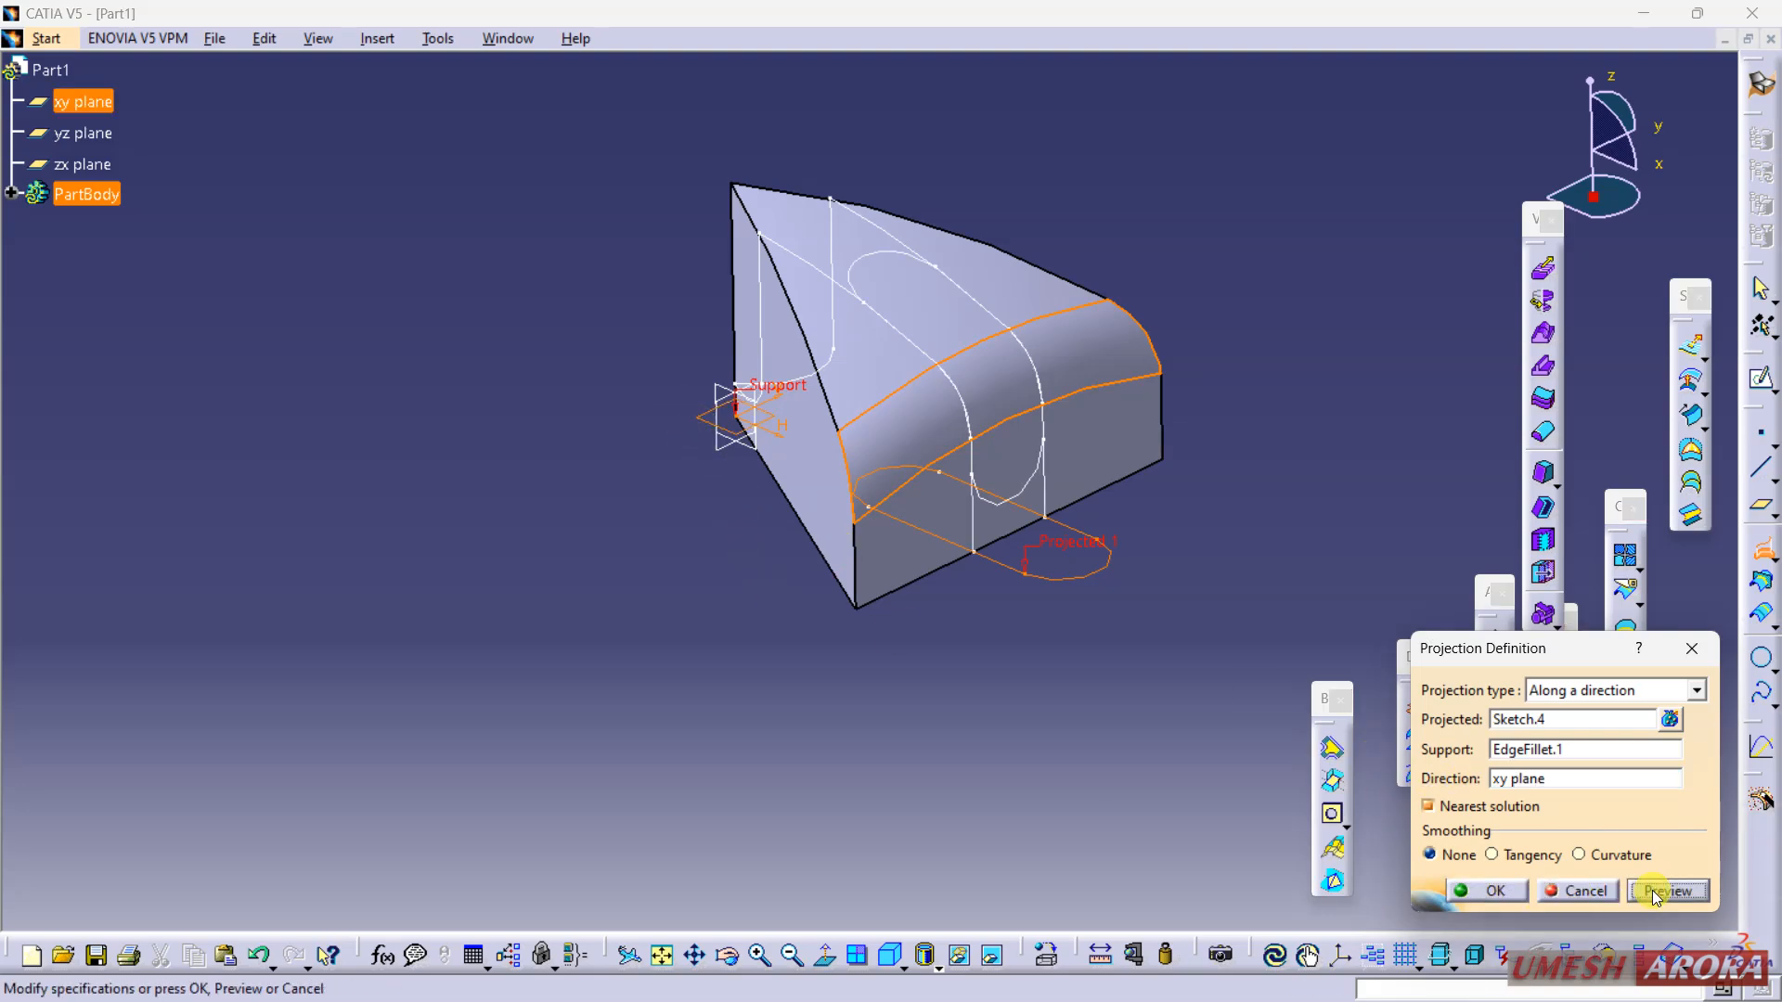
{"action": "left_click", "coordinate": [1486, 892]}
Step: Hide the slot sketch drawn on the xy plane
{"action": "middle_click_drag", "start_coordinate": [1196, 354], "coordinate": [1161, 414]}
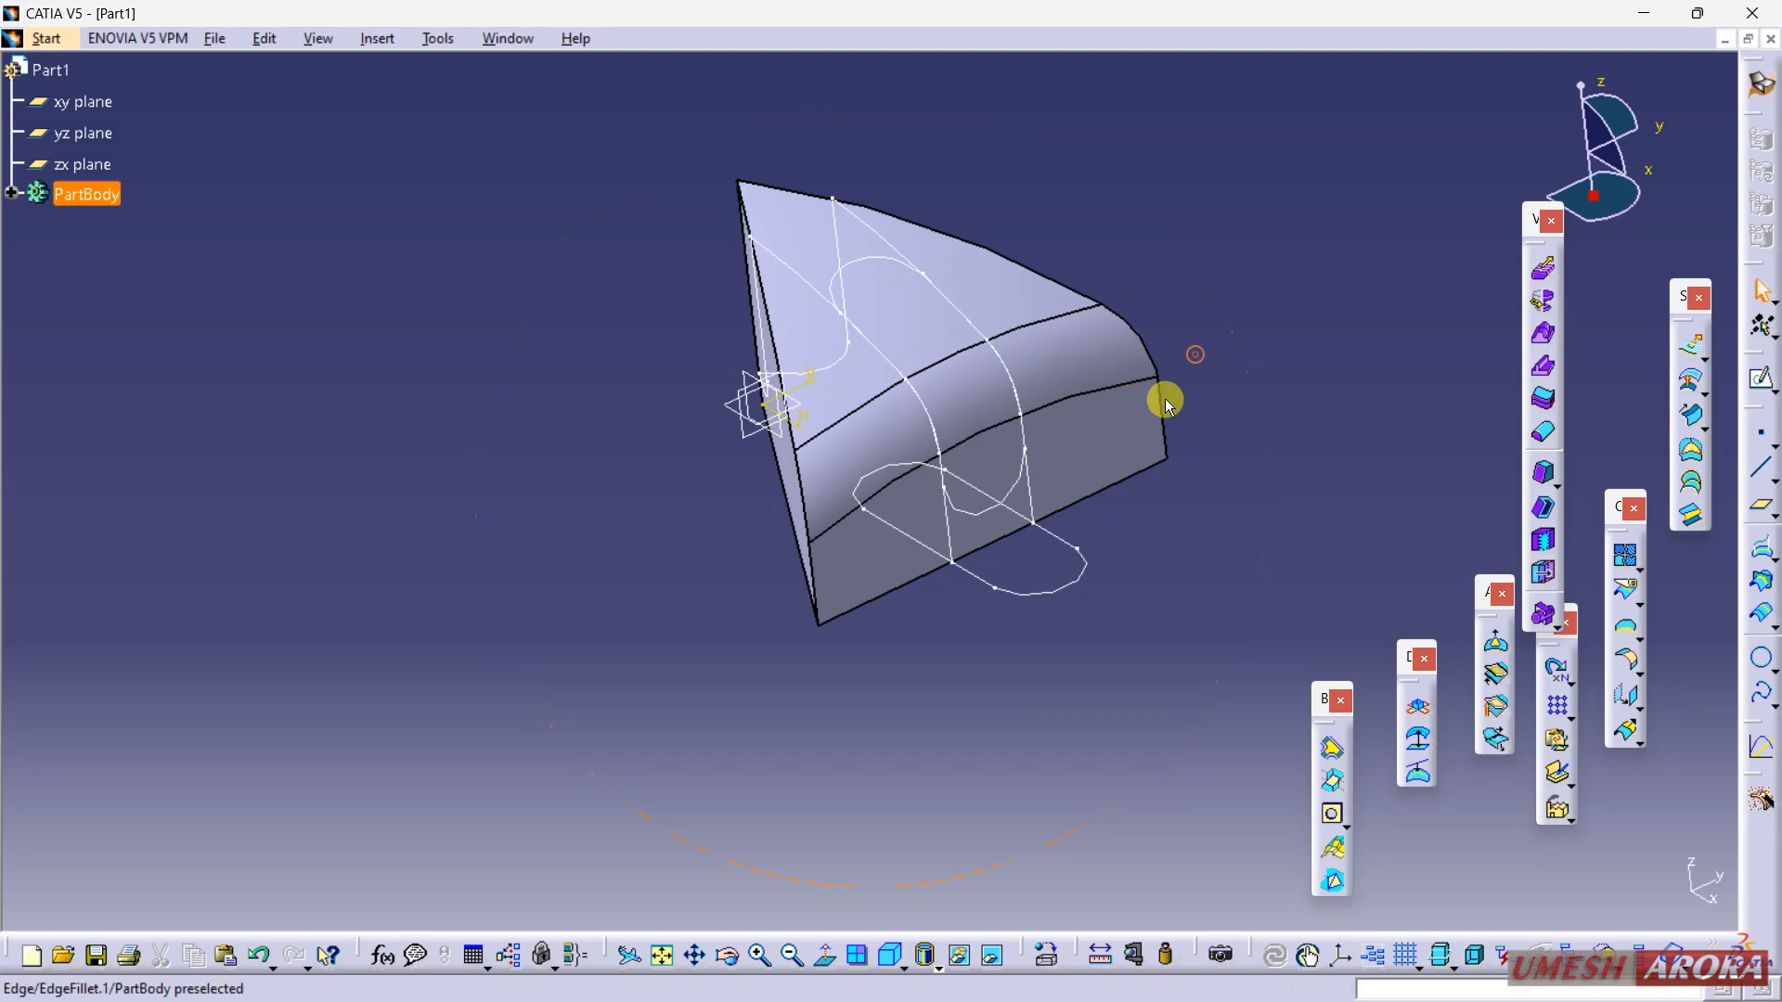
{"action": "right_click", "coordinate": [1085, 566]}
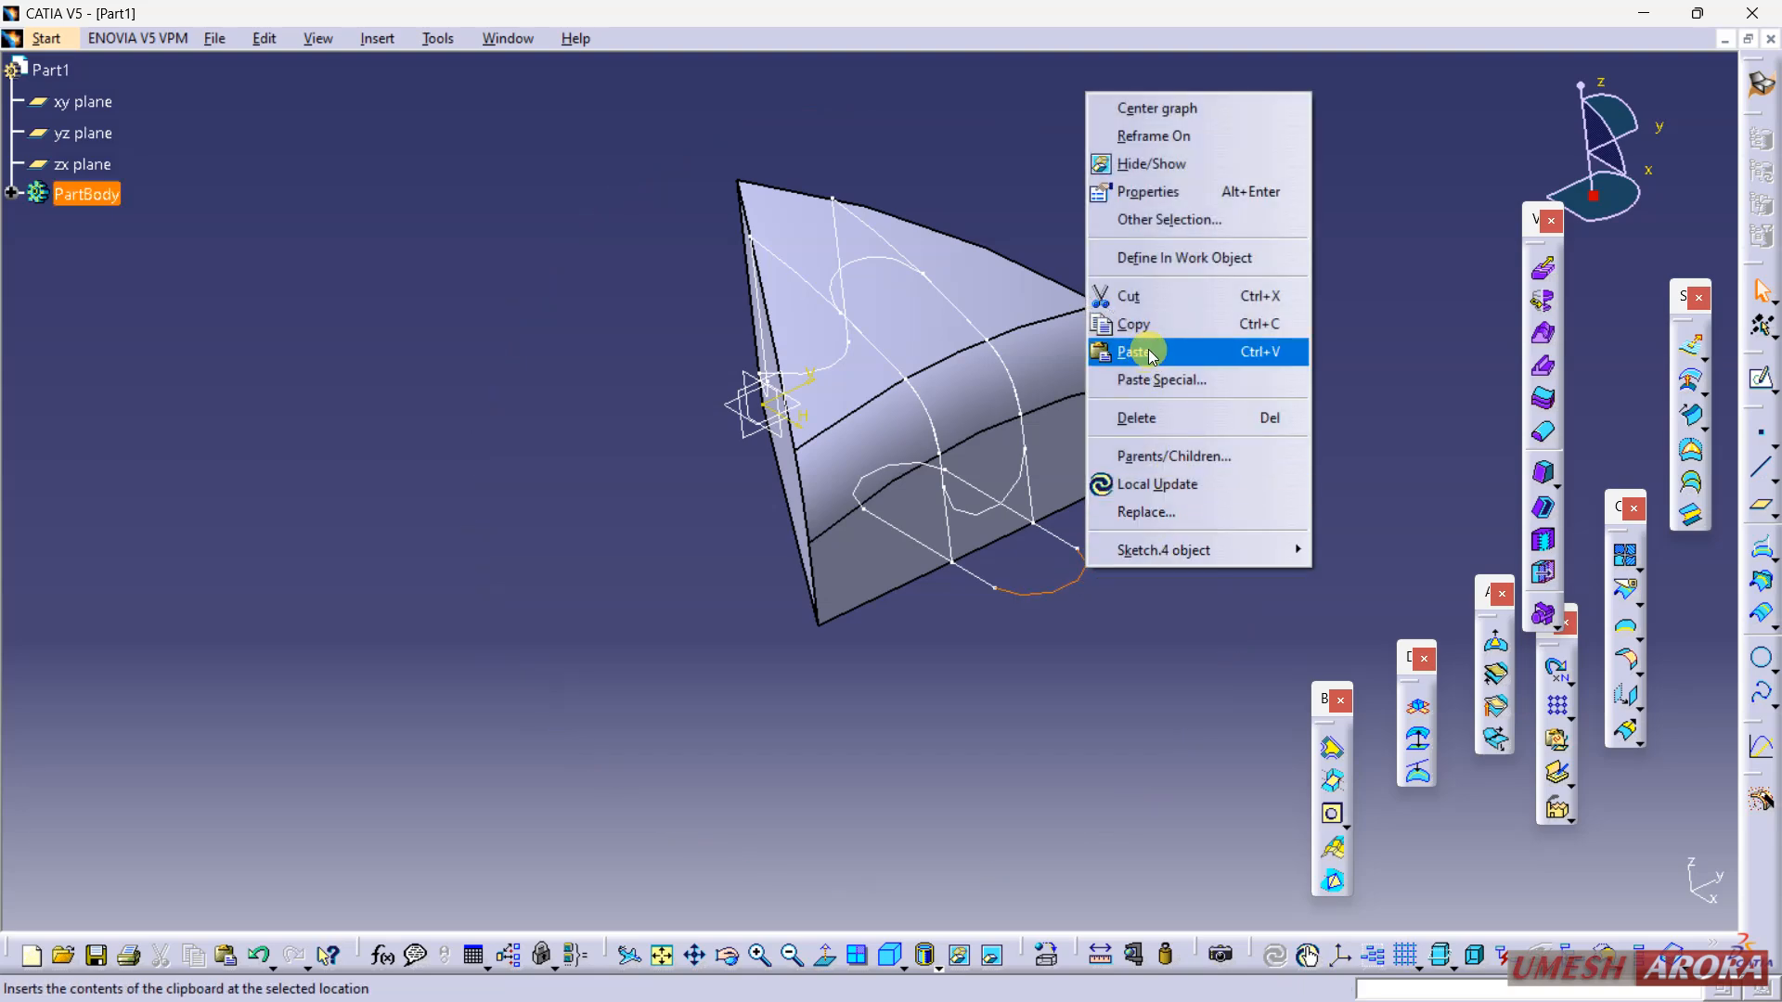
{"action": "left_click", "coordinate": [1177, 181]}
{"action": "middle_click_drag", "start_coordinate": [1002, 461], "coordinate": [933, 385]}
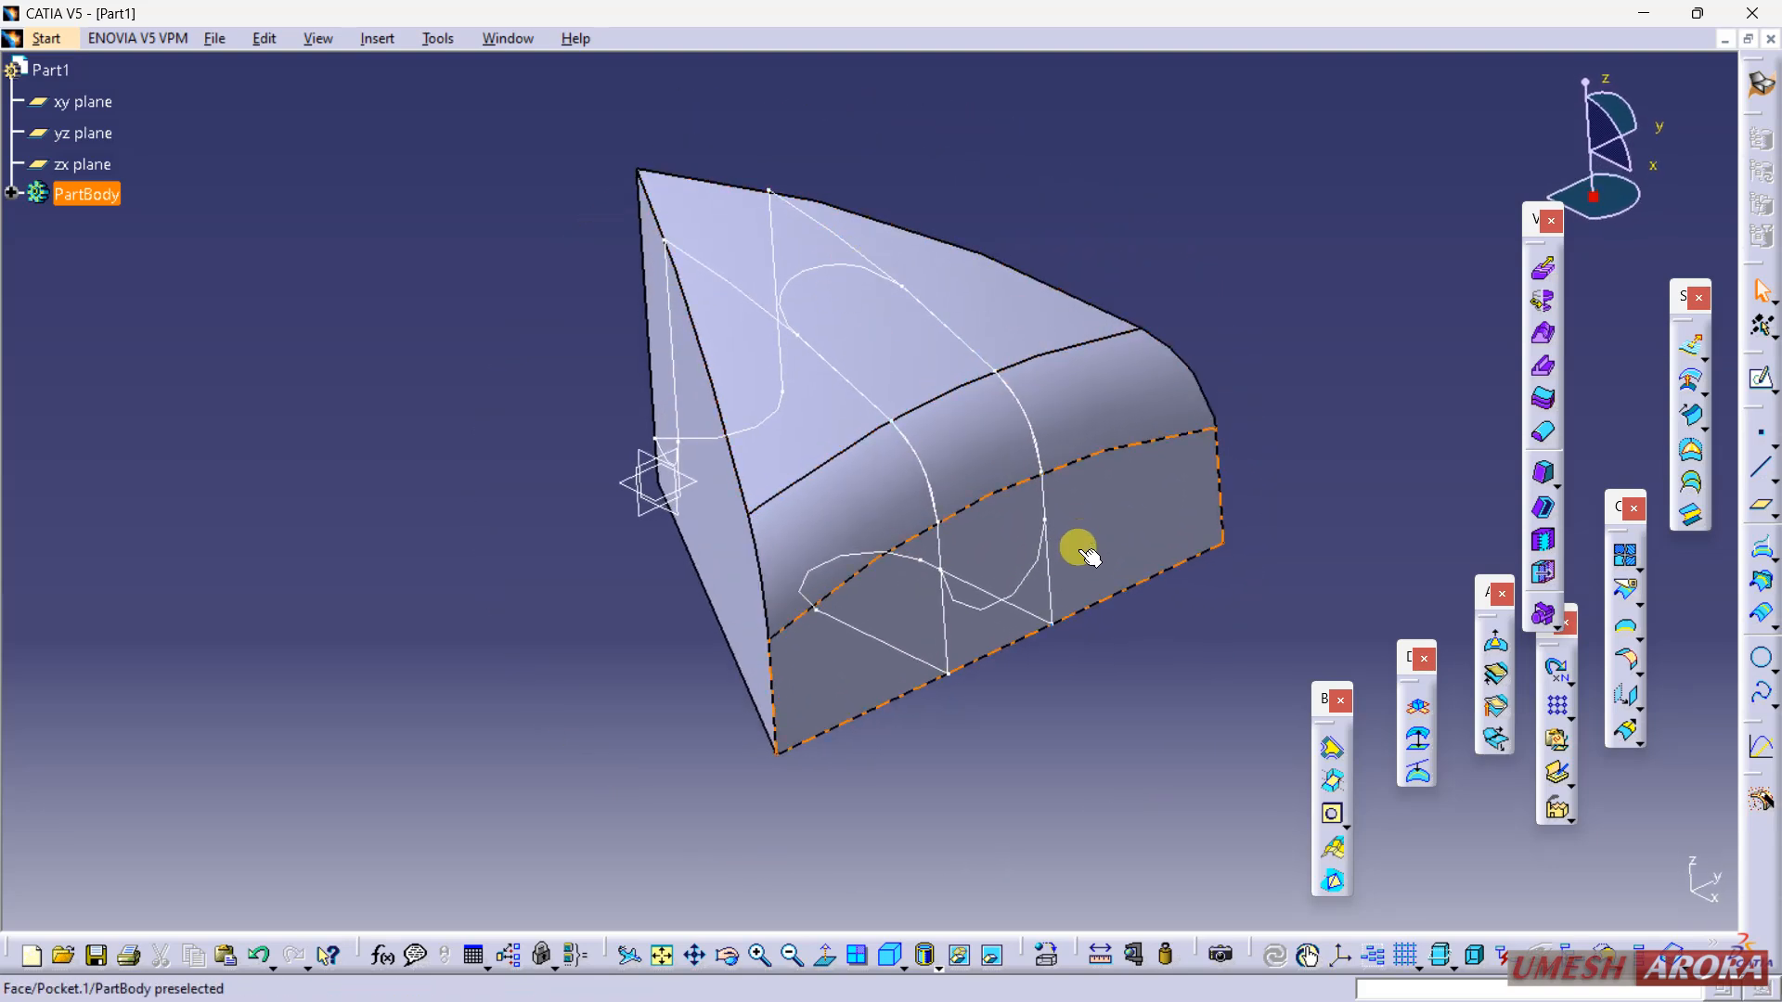
Step: Disassemble both projected curves on the filleted body into all their cells
{"action": "left_click", "coordinate": [1639, 565]}
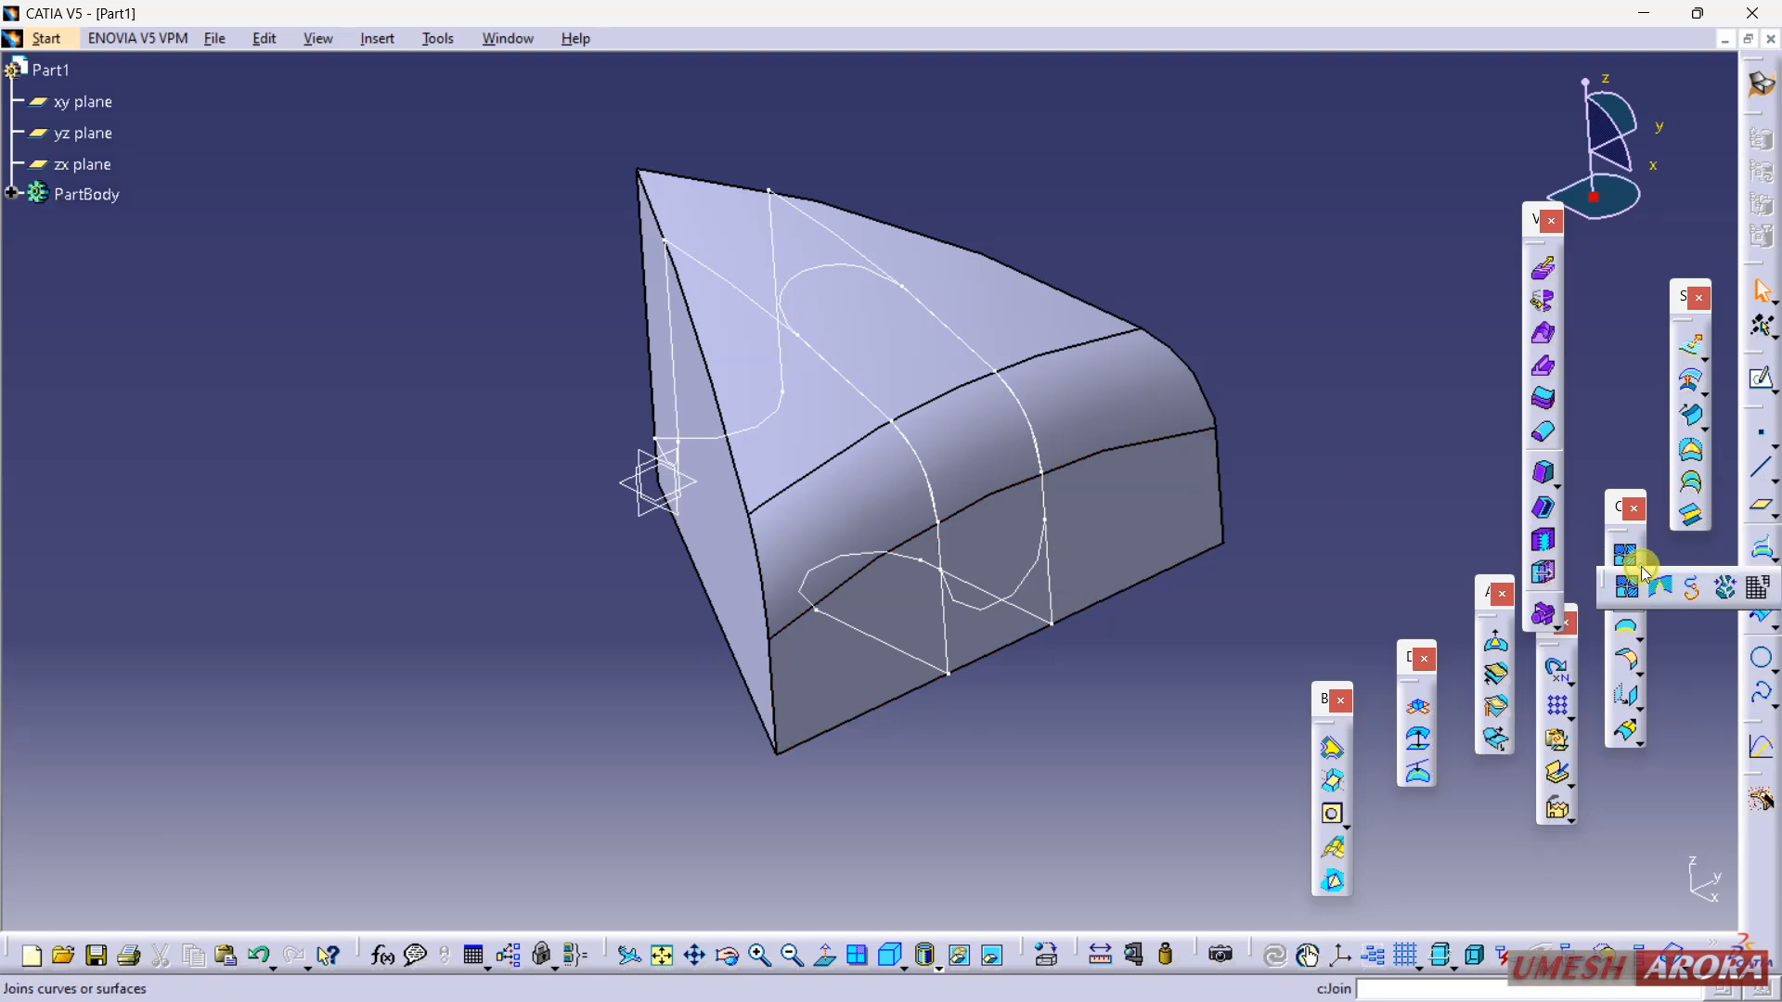
{"action": "left_click", "coordinate": [1749, 582]}
{"action": "left_click", "coordinate": [830, 227]}
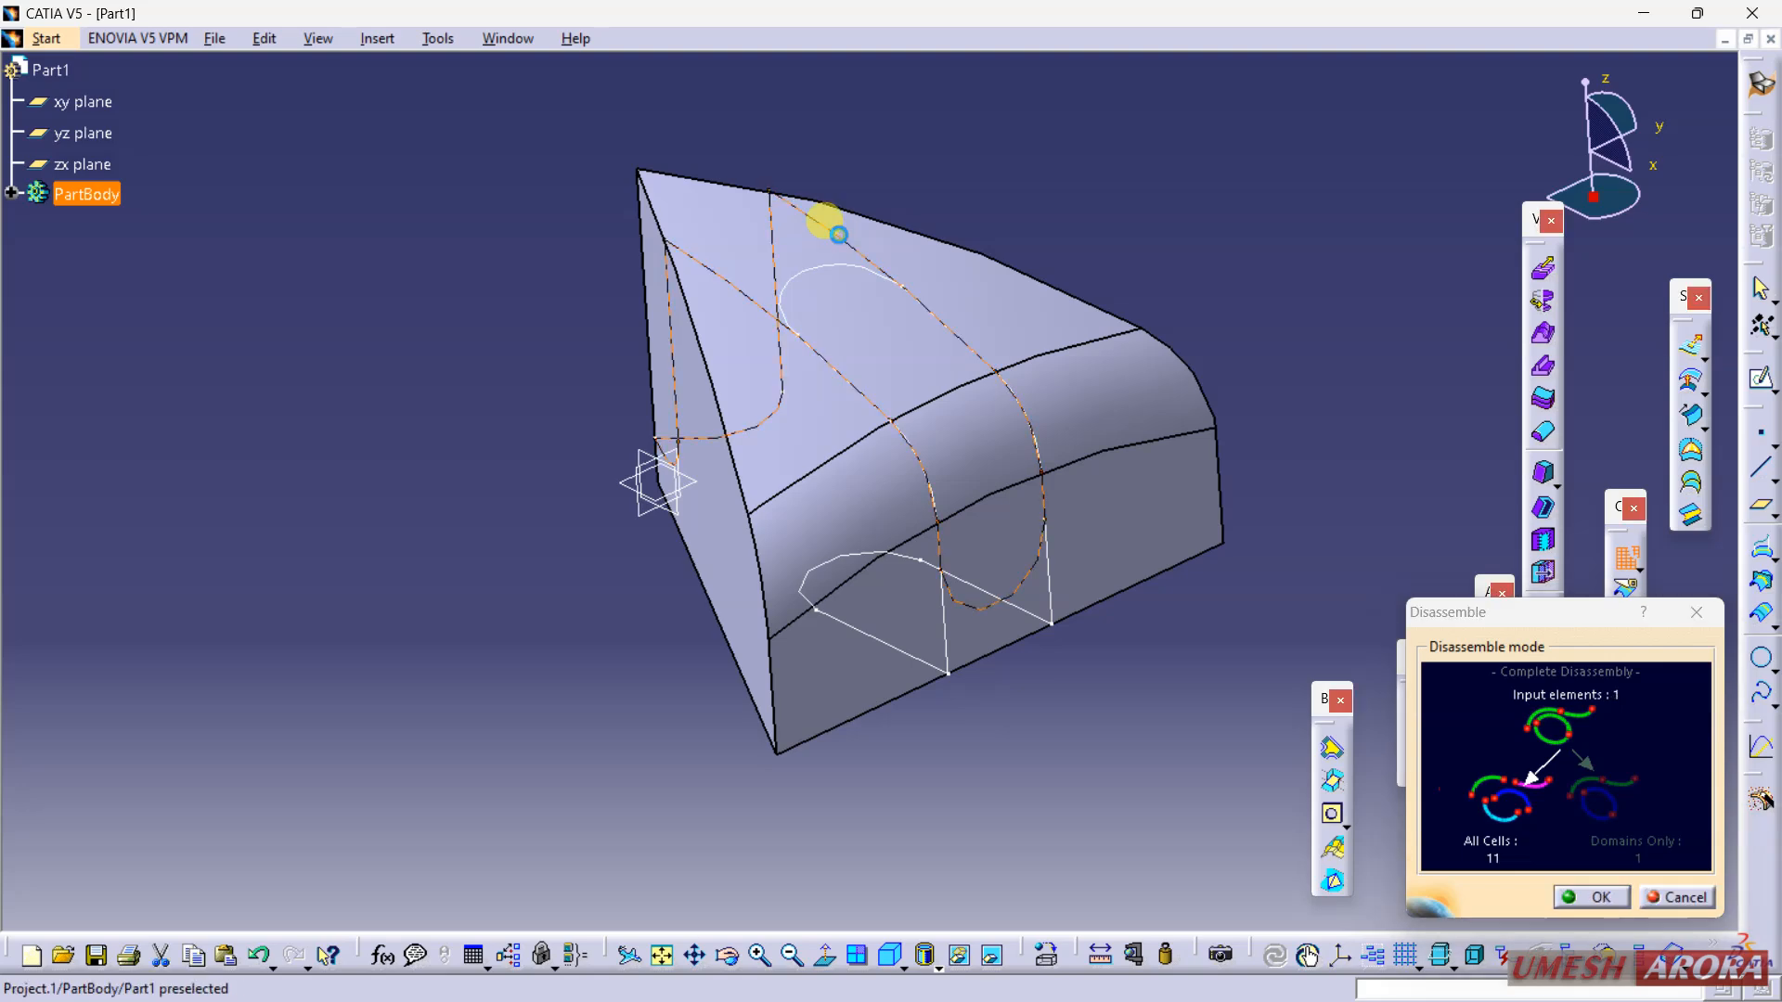
{"action": "left_click", "coordinate": [1575, 893]}
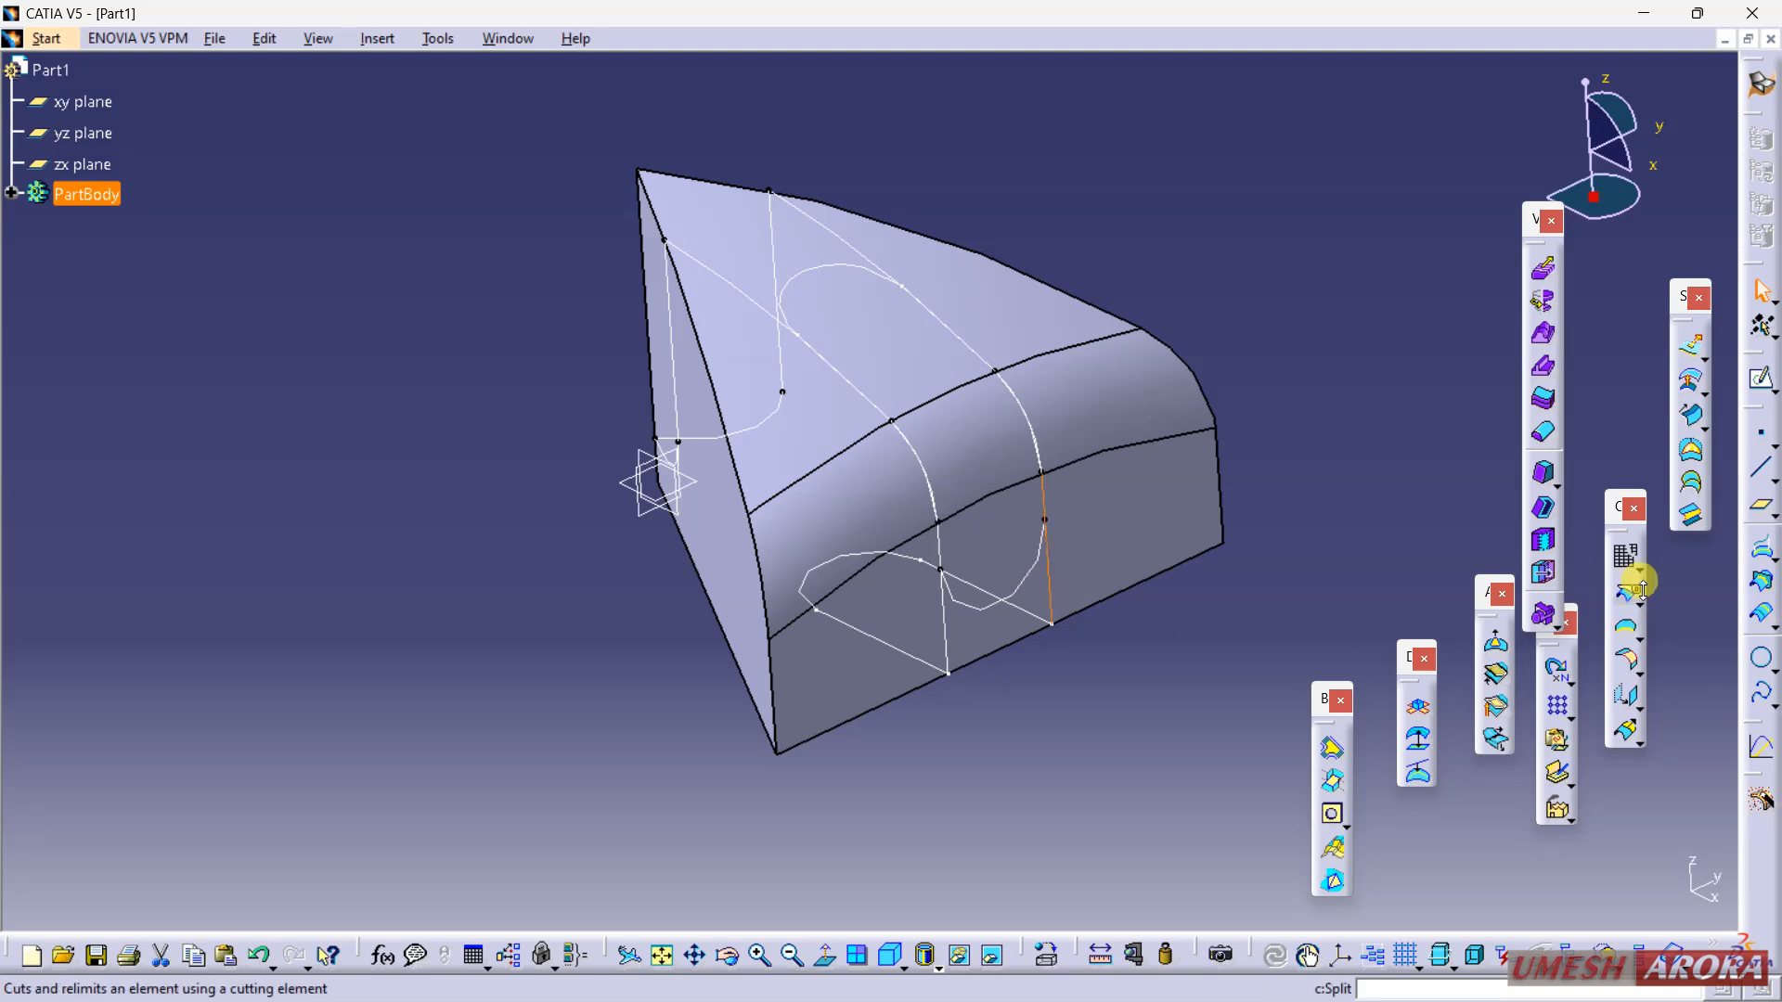
{"action": "left_click", "coordinate": [1625, 555]}
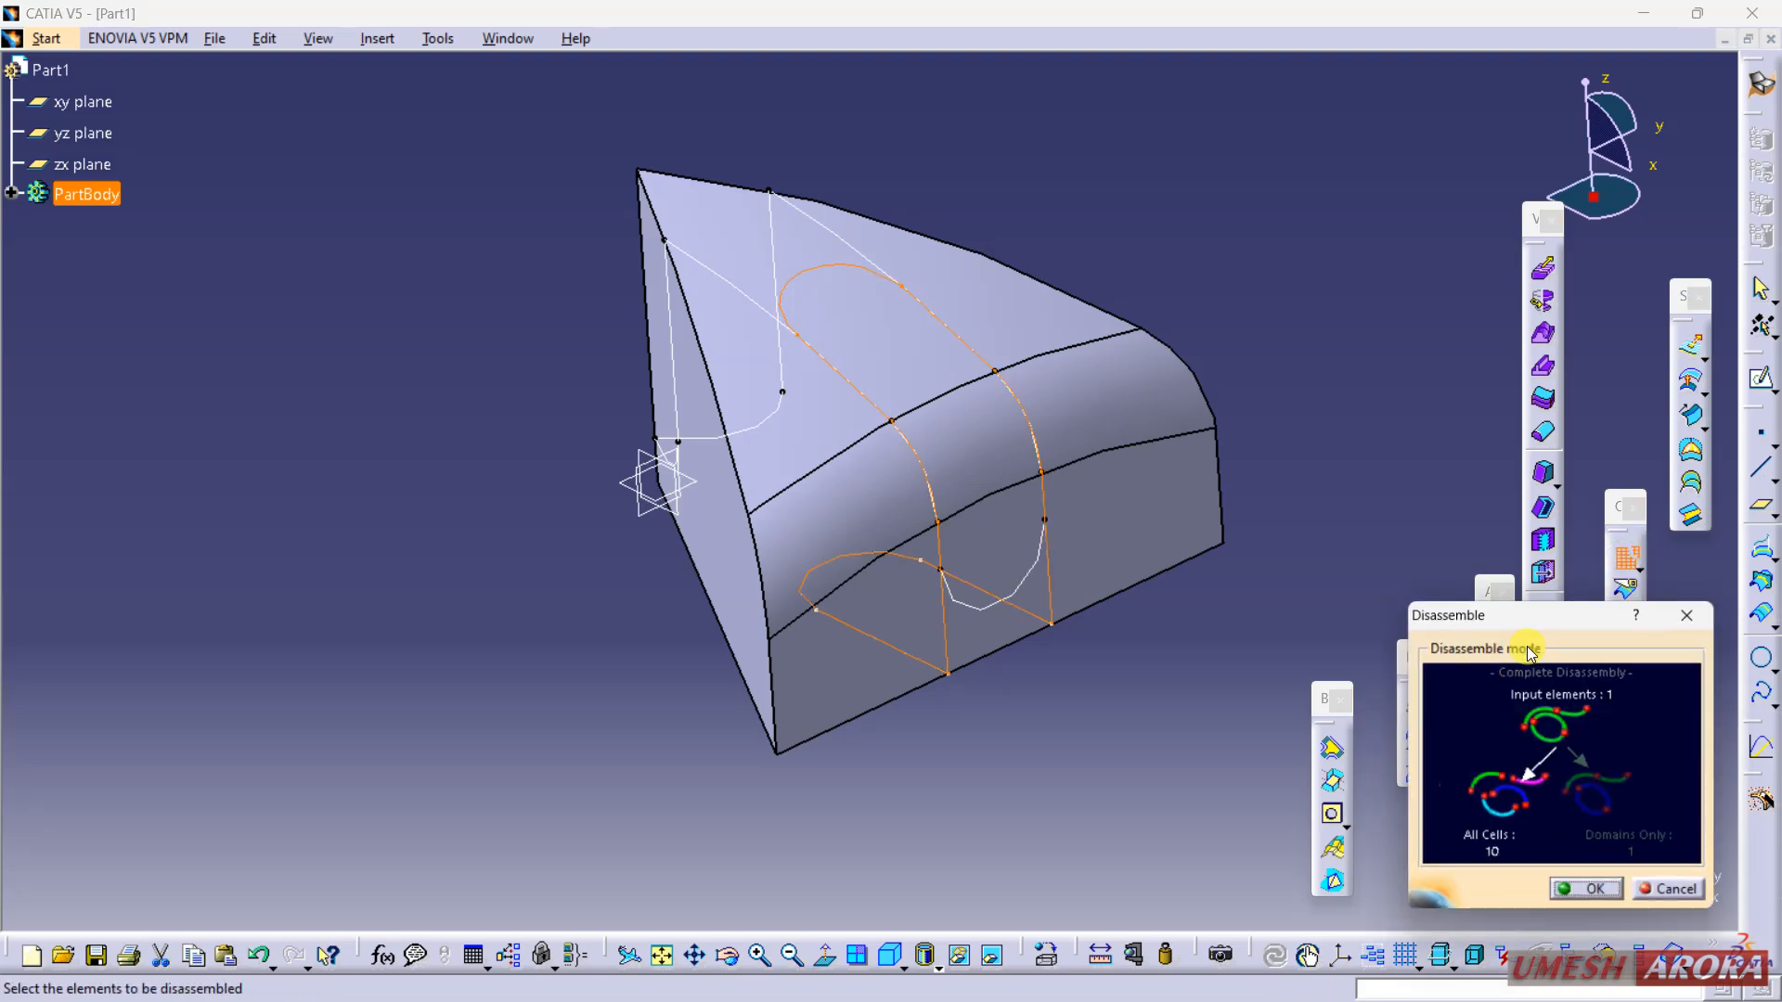
{"action": "left_click", "coordinate": [1589, 896]}
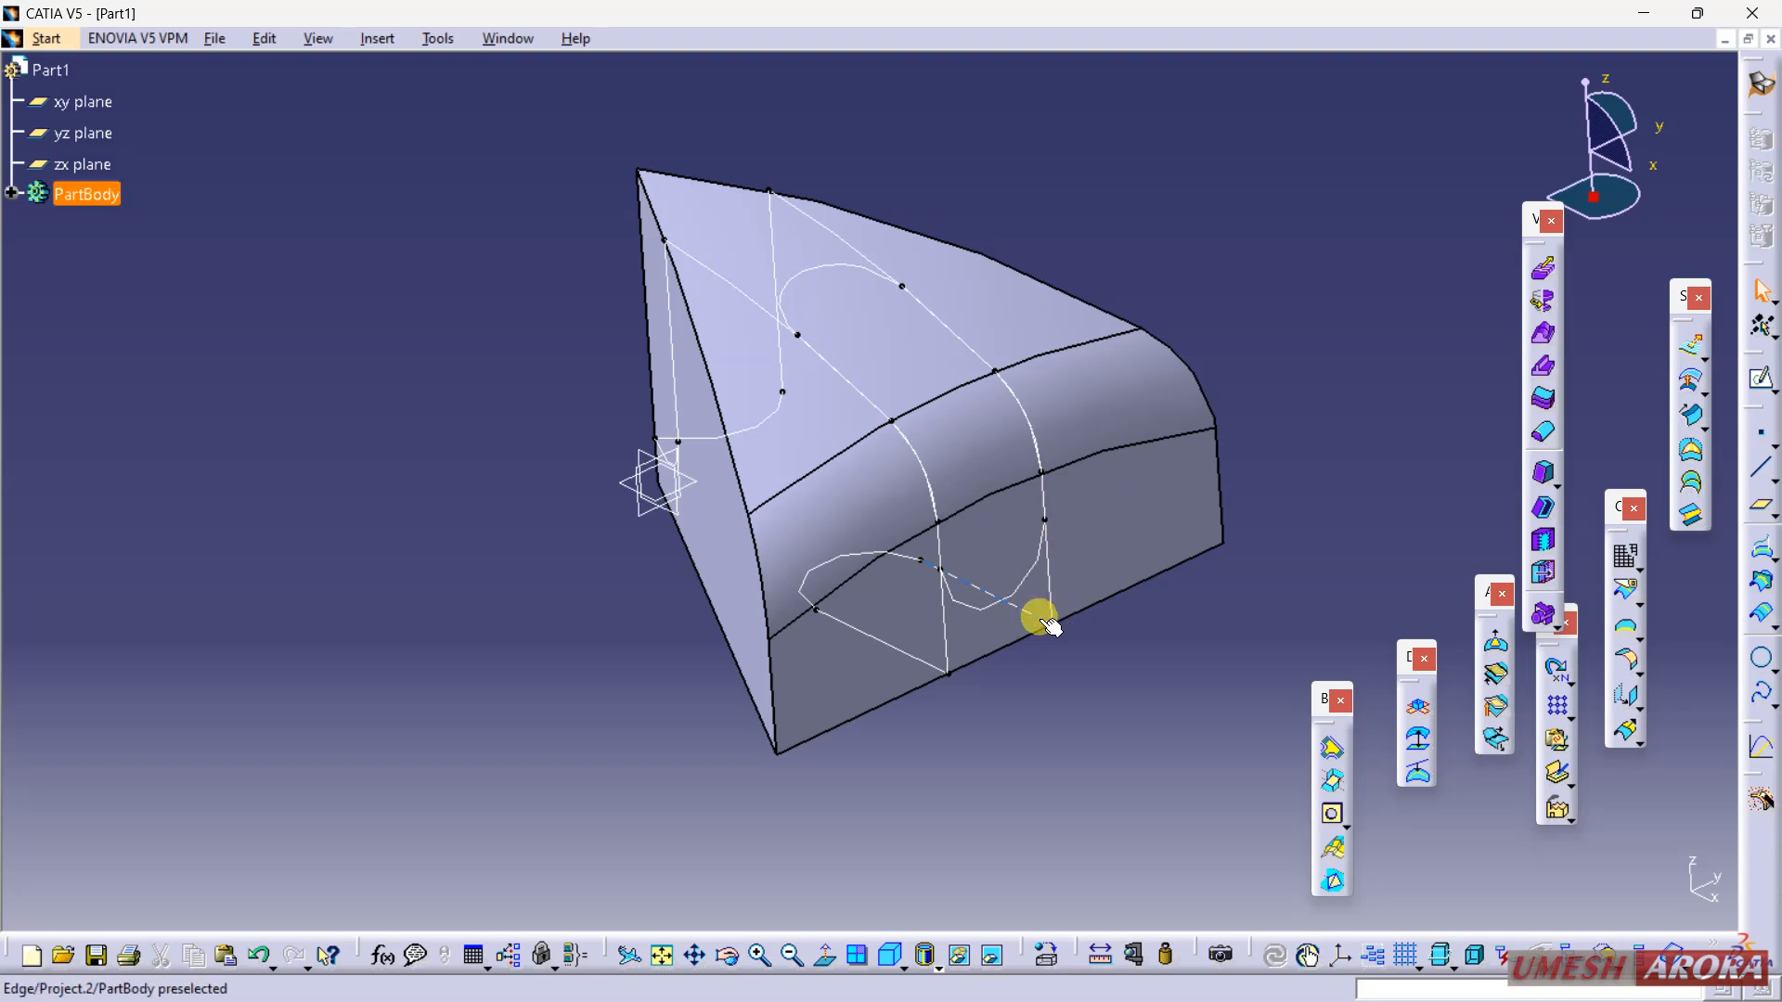
Step: Hide the full projected curves and delete the leftover line and duplicate curve pieces that do not belong to the slot-shaped loop
{"action": "right_click", "coordinate": [1046, 621]}
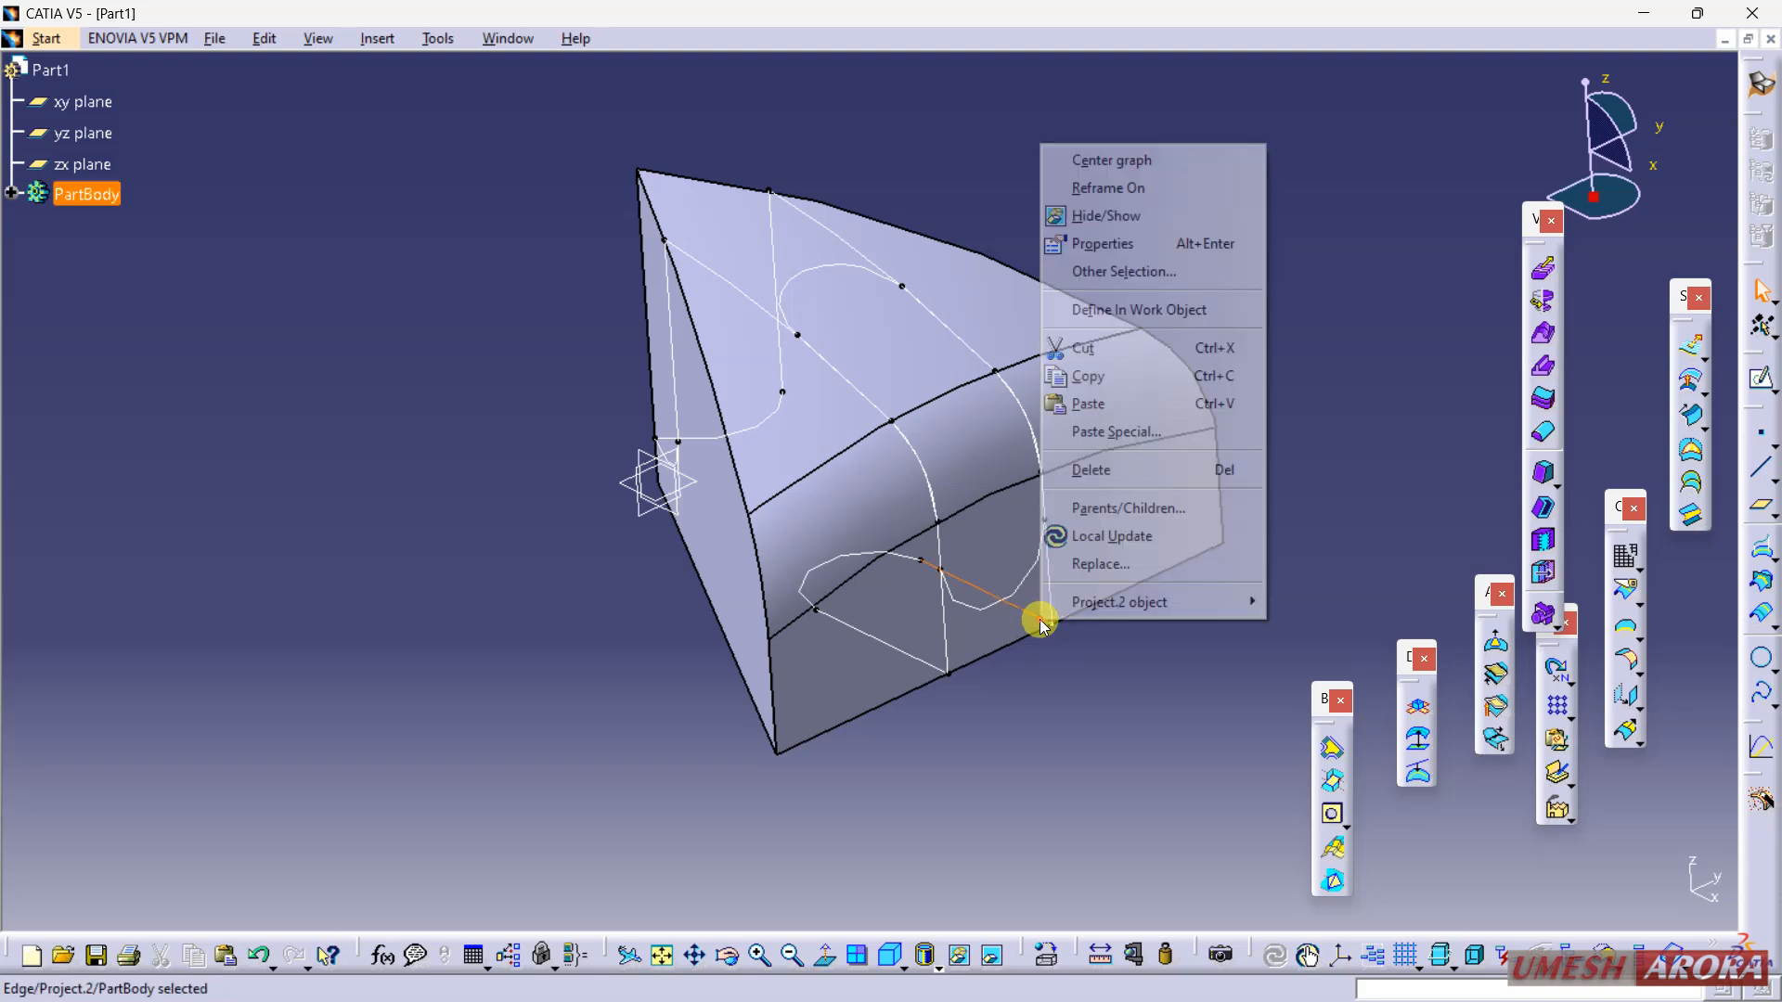
{"action": "left_click", "coordinate": [1109, 221]}
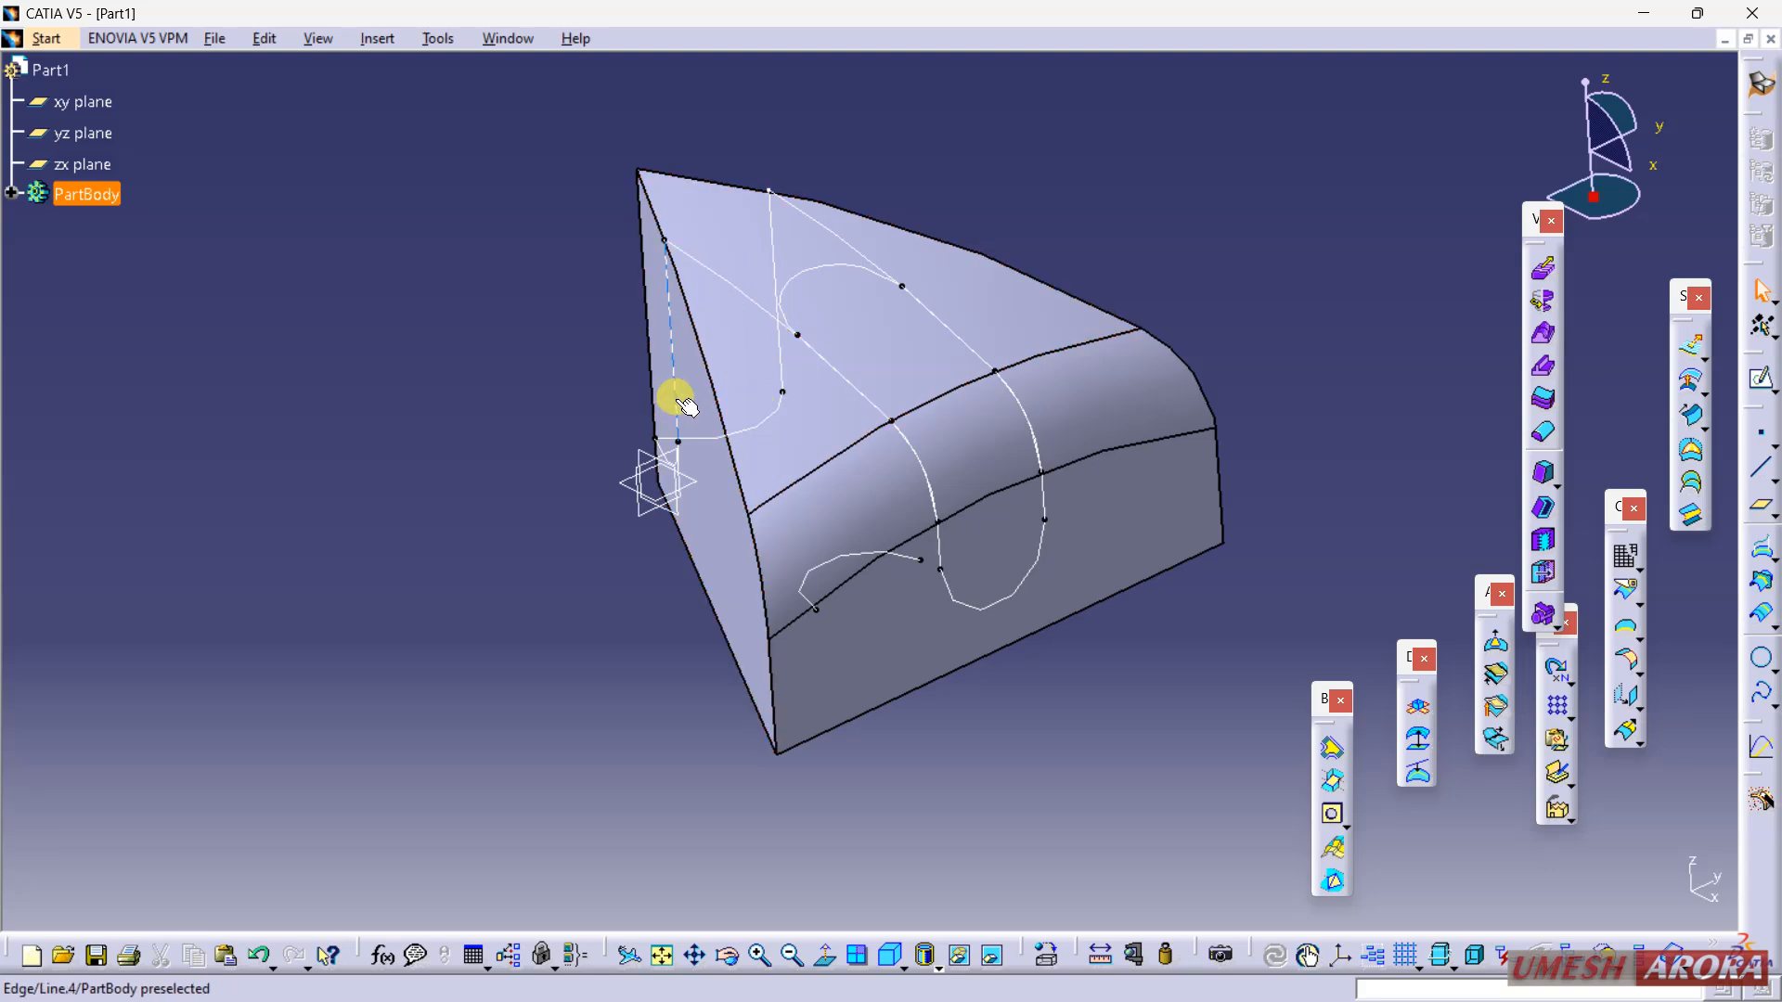
{"action": "right_click", "coordinate": [779, 226]}
{"action": "left_click", "coordinate": [839, 291]}
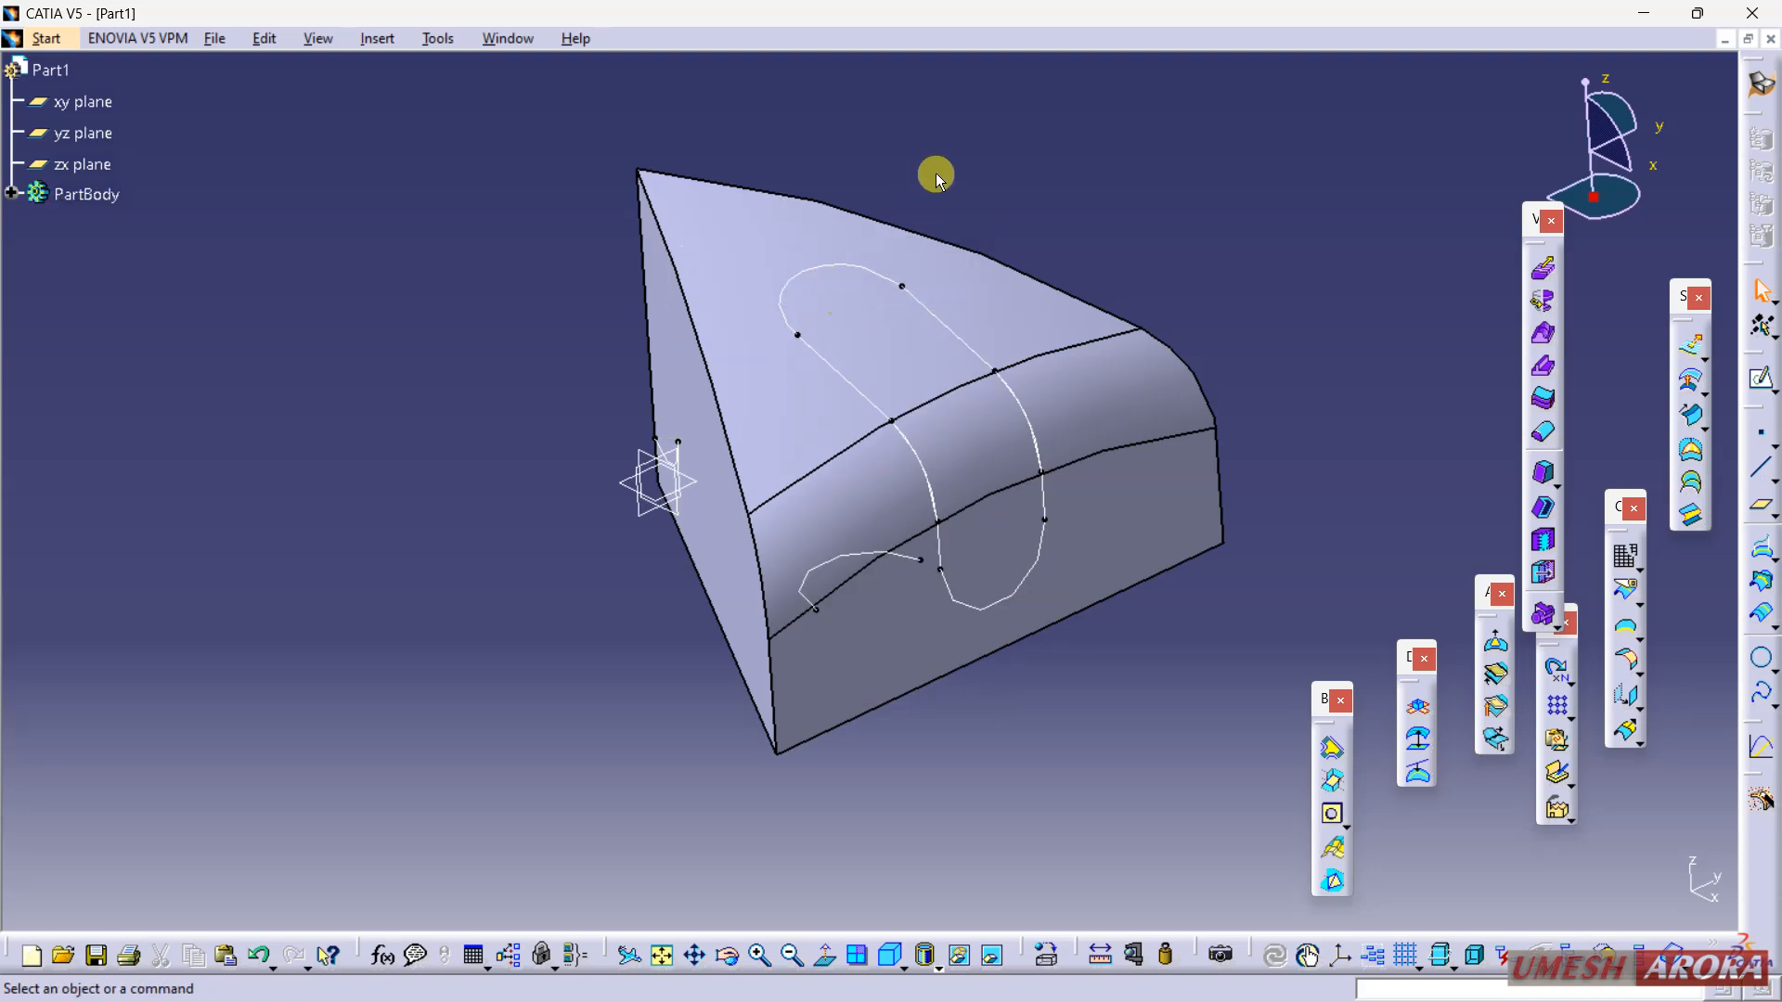
{"action": "left_click", "coordinate": [1020, 665]}
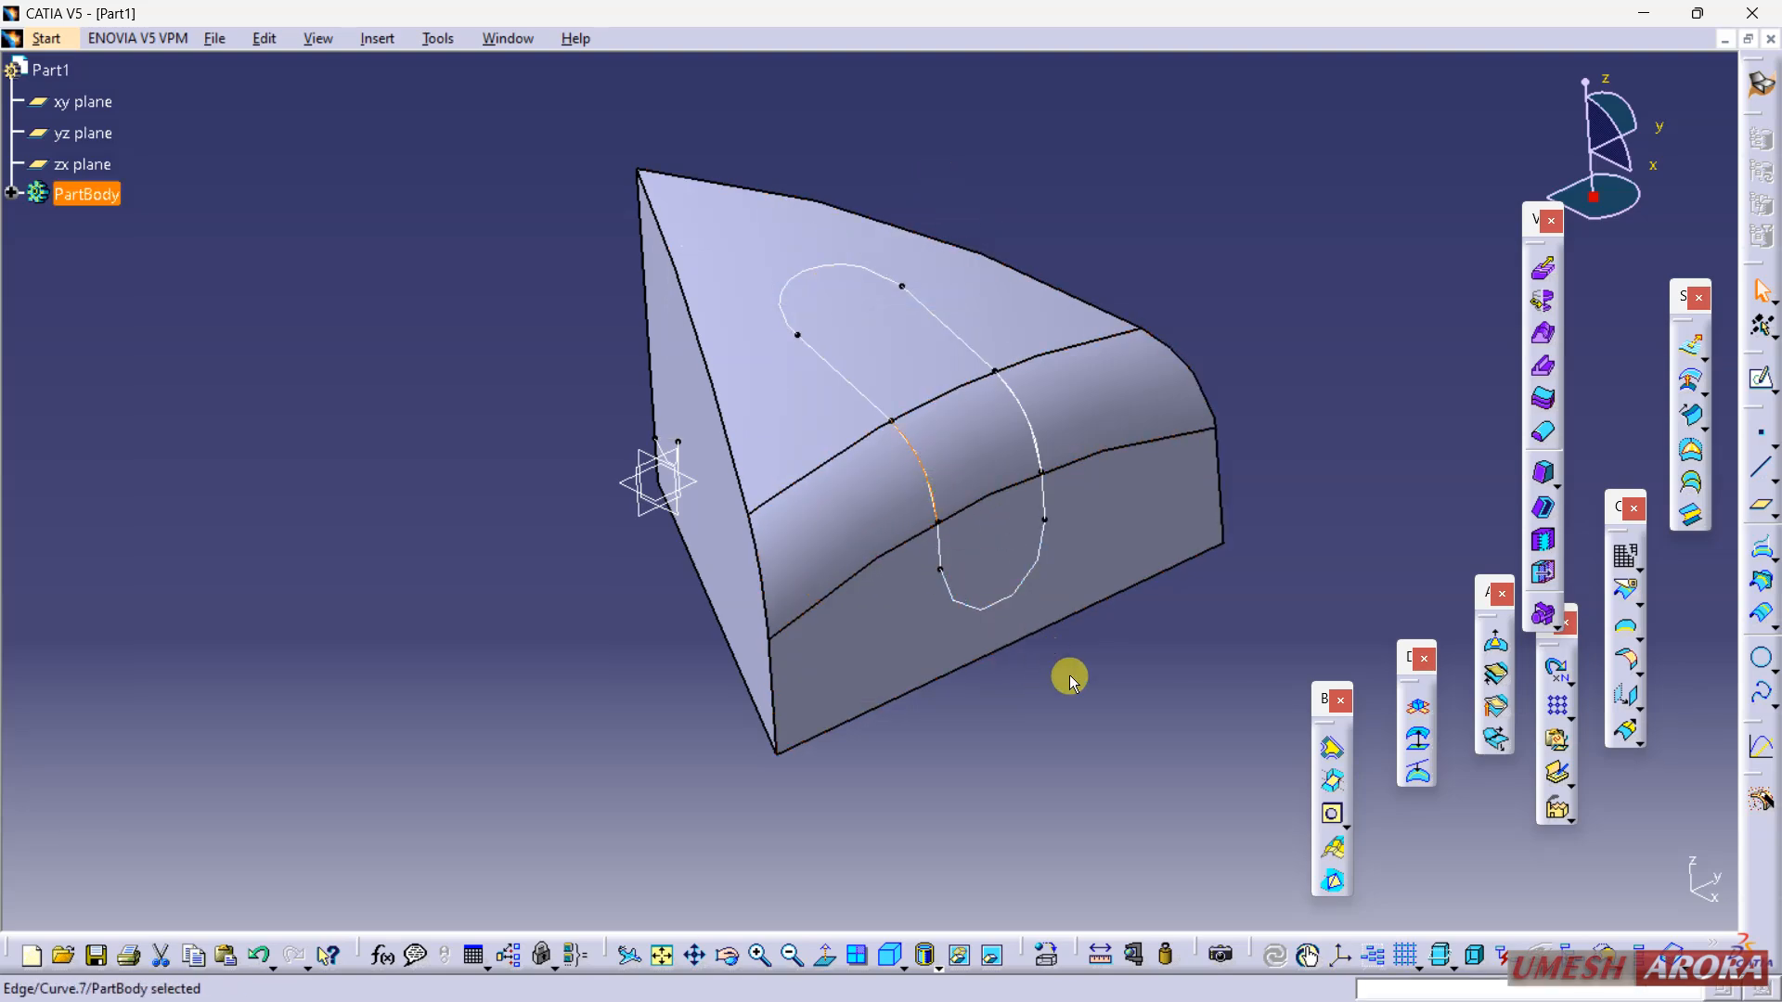
{"action": "left_click", "coordinate": [1072, 682]}
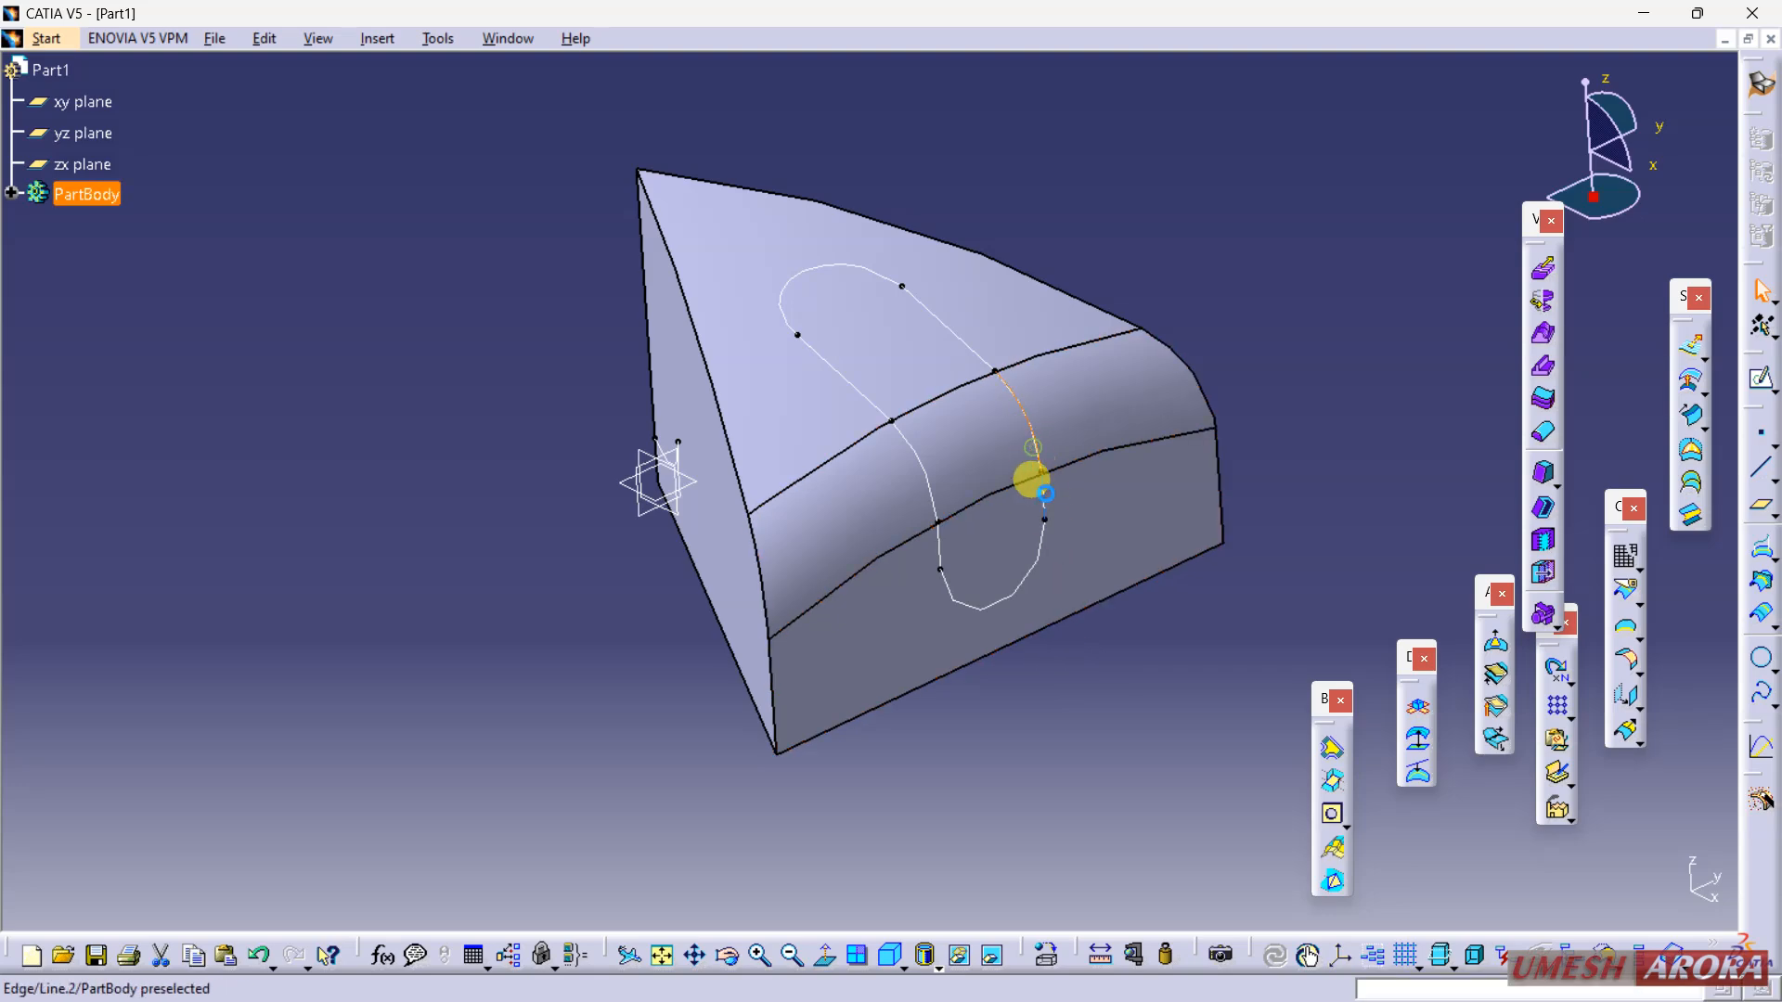
Step: Try deleting a straight slot segment on the side face and one on the upper face, undoing each deletion
{"action": "left_click", "coordinate": [1045, 495]}
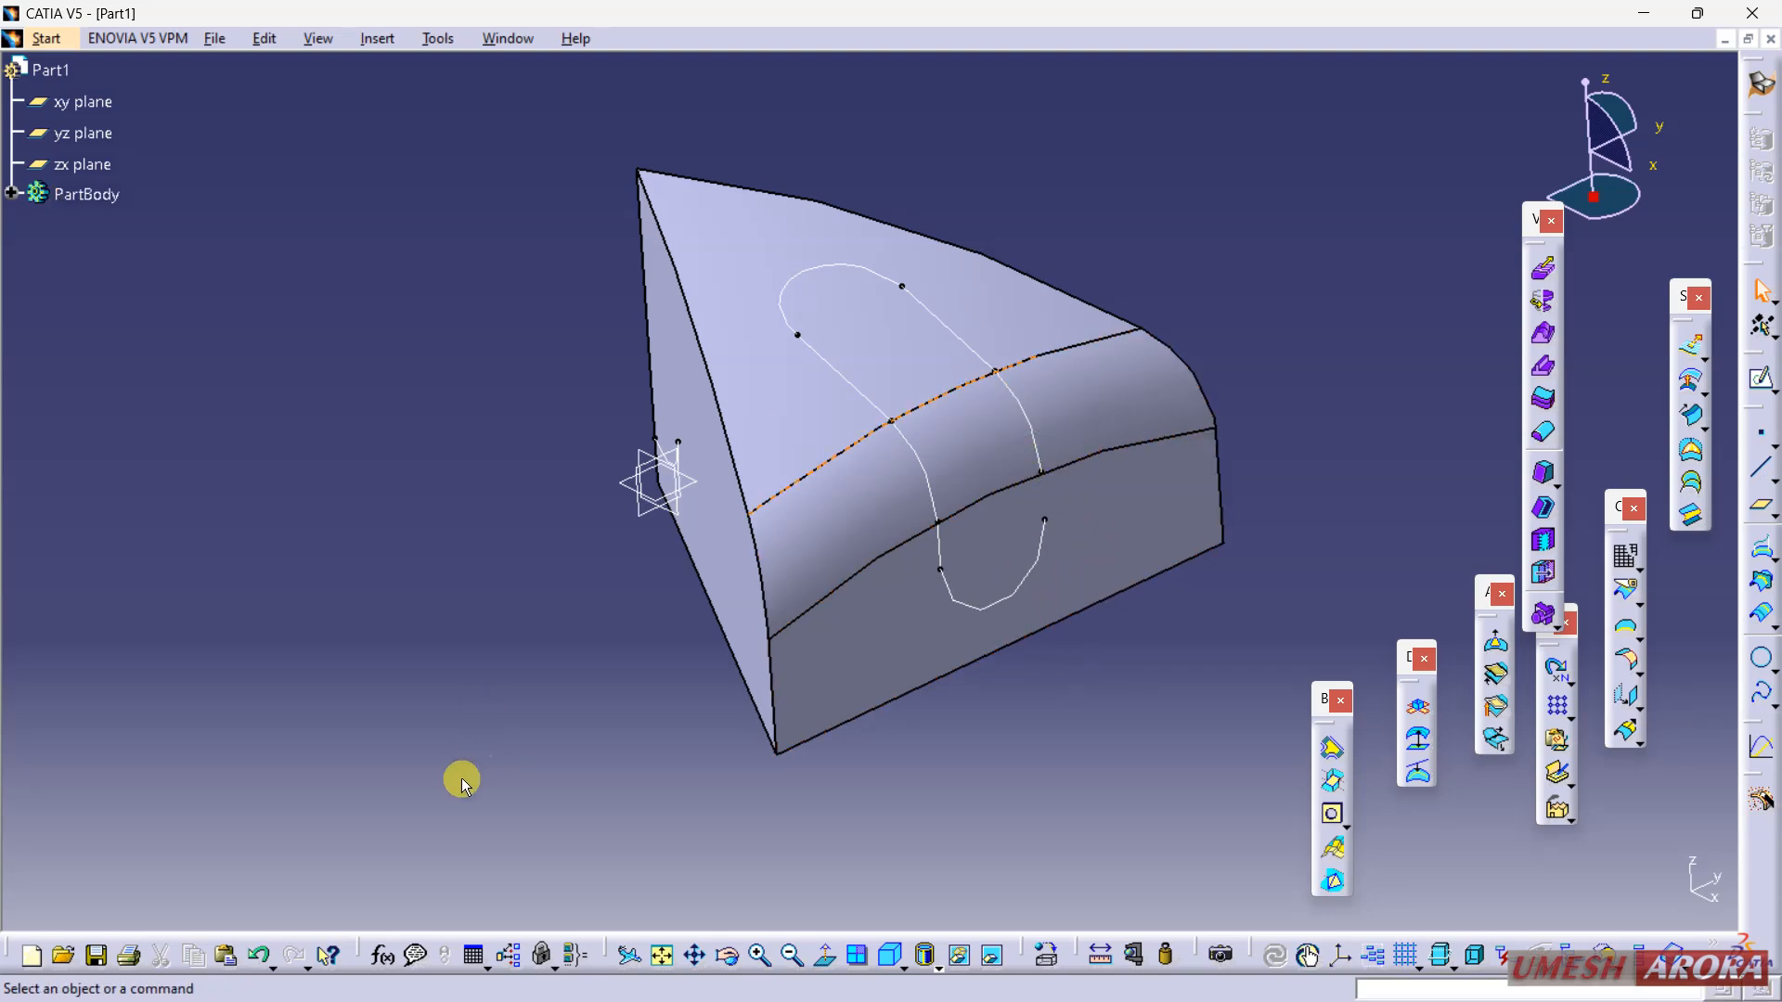
{"action": "left_click", "coordinate": [276, 937]}
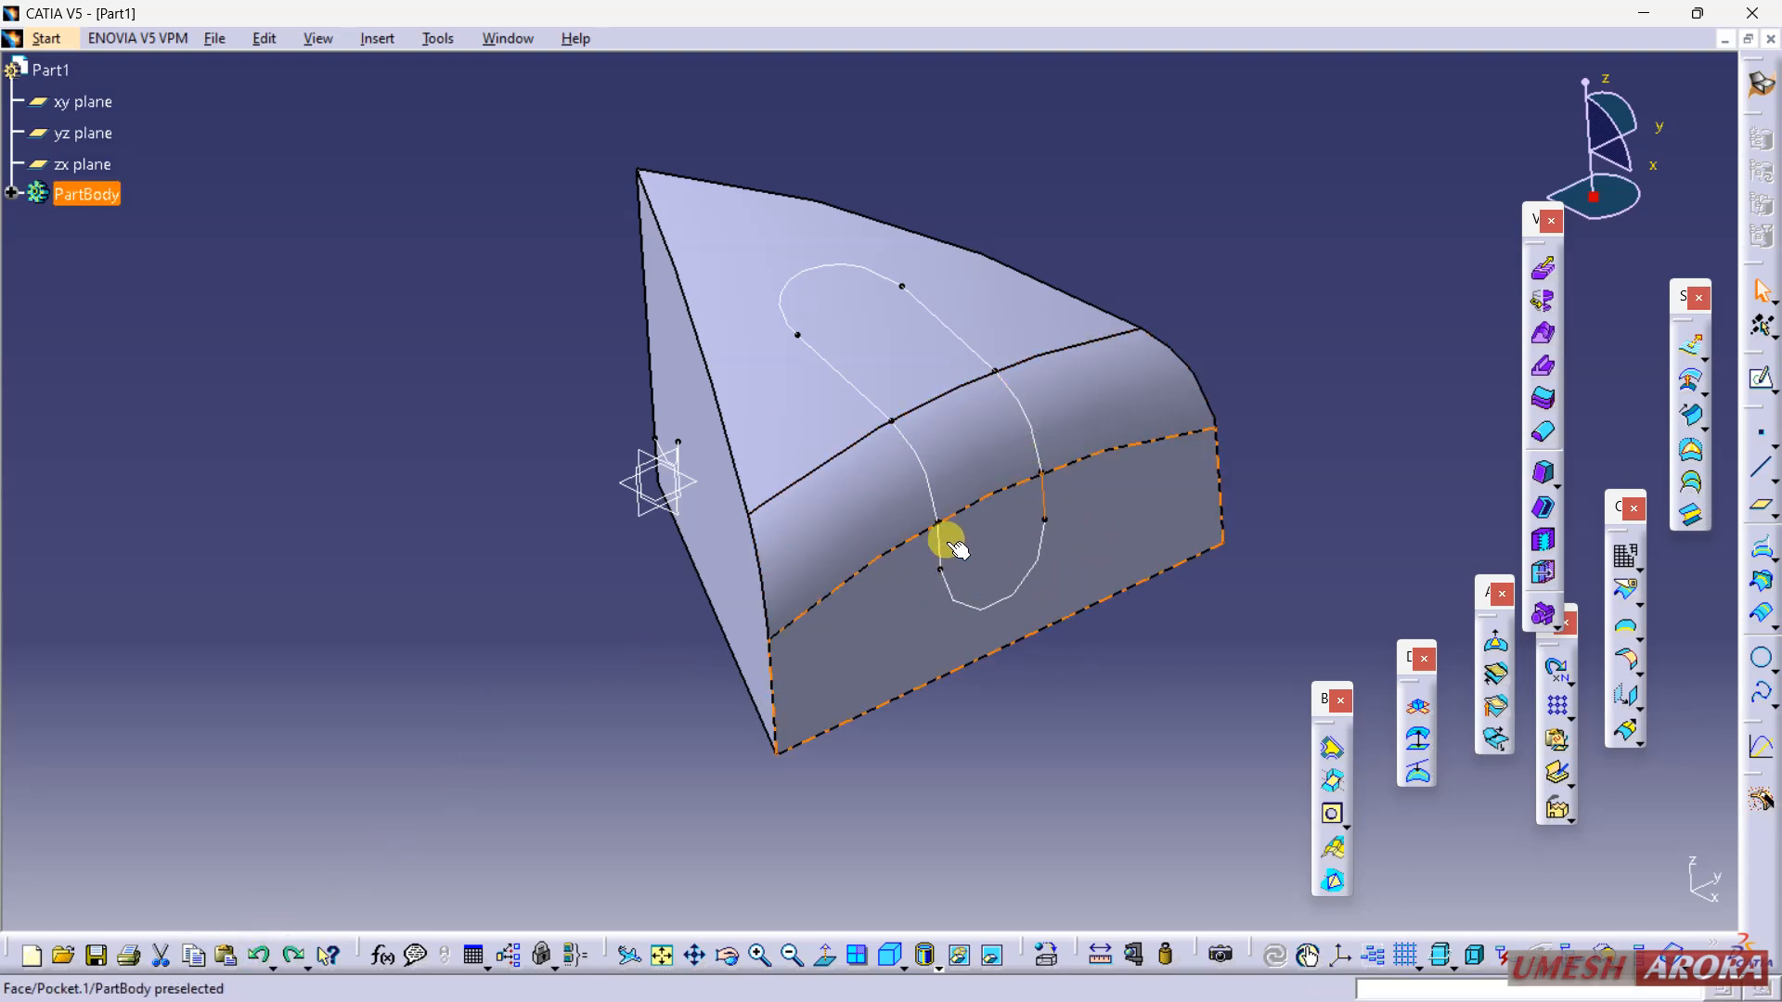
{"action": "left_click", "coordinate": [833, 363]}
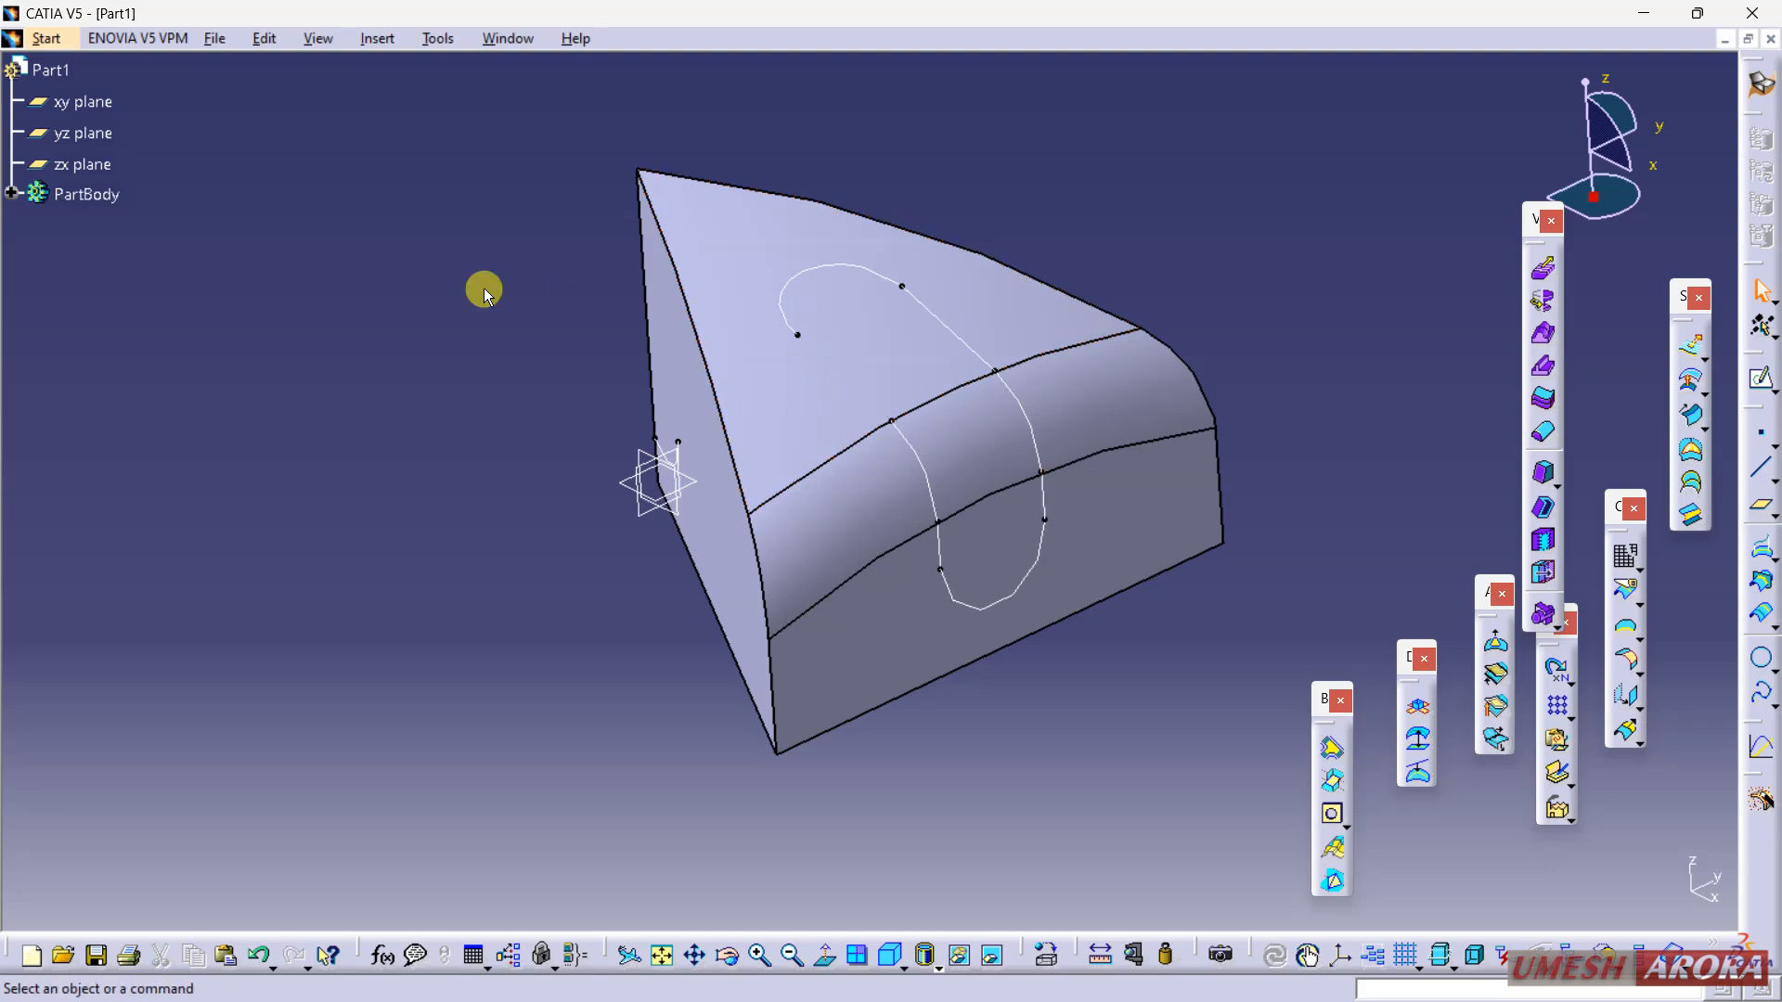
{"action": "left_click", "coordinate": [260, 939]}
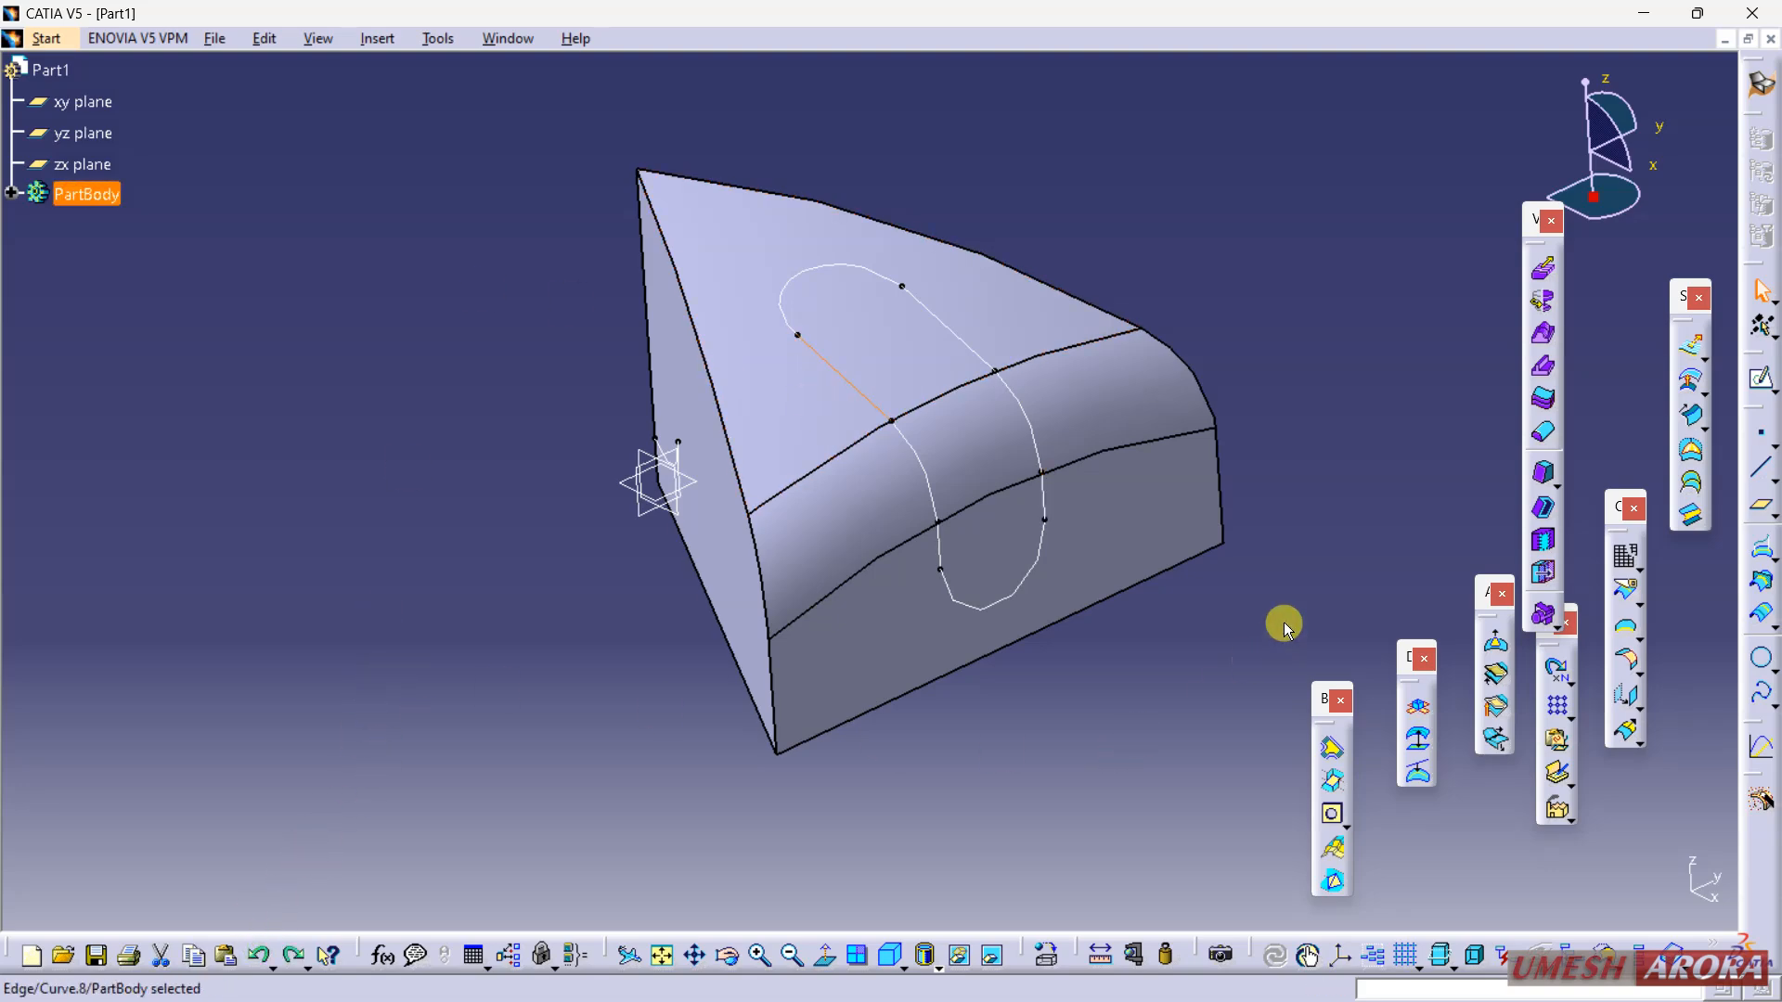
{"action": "left_click", "coordinate": [1366, 547]}
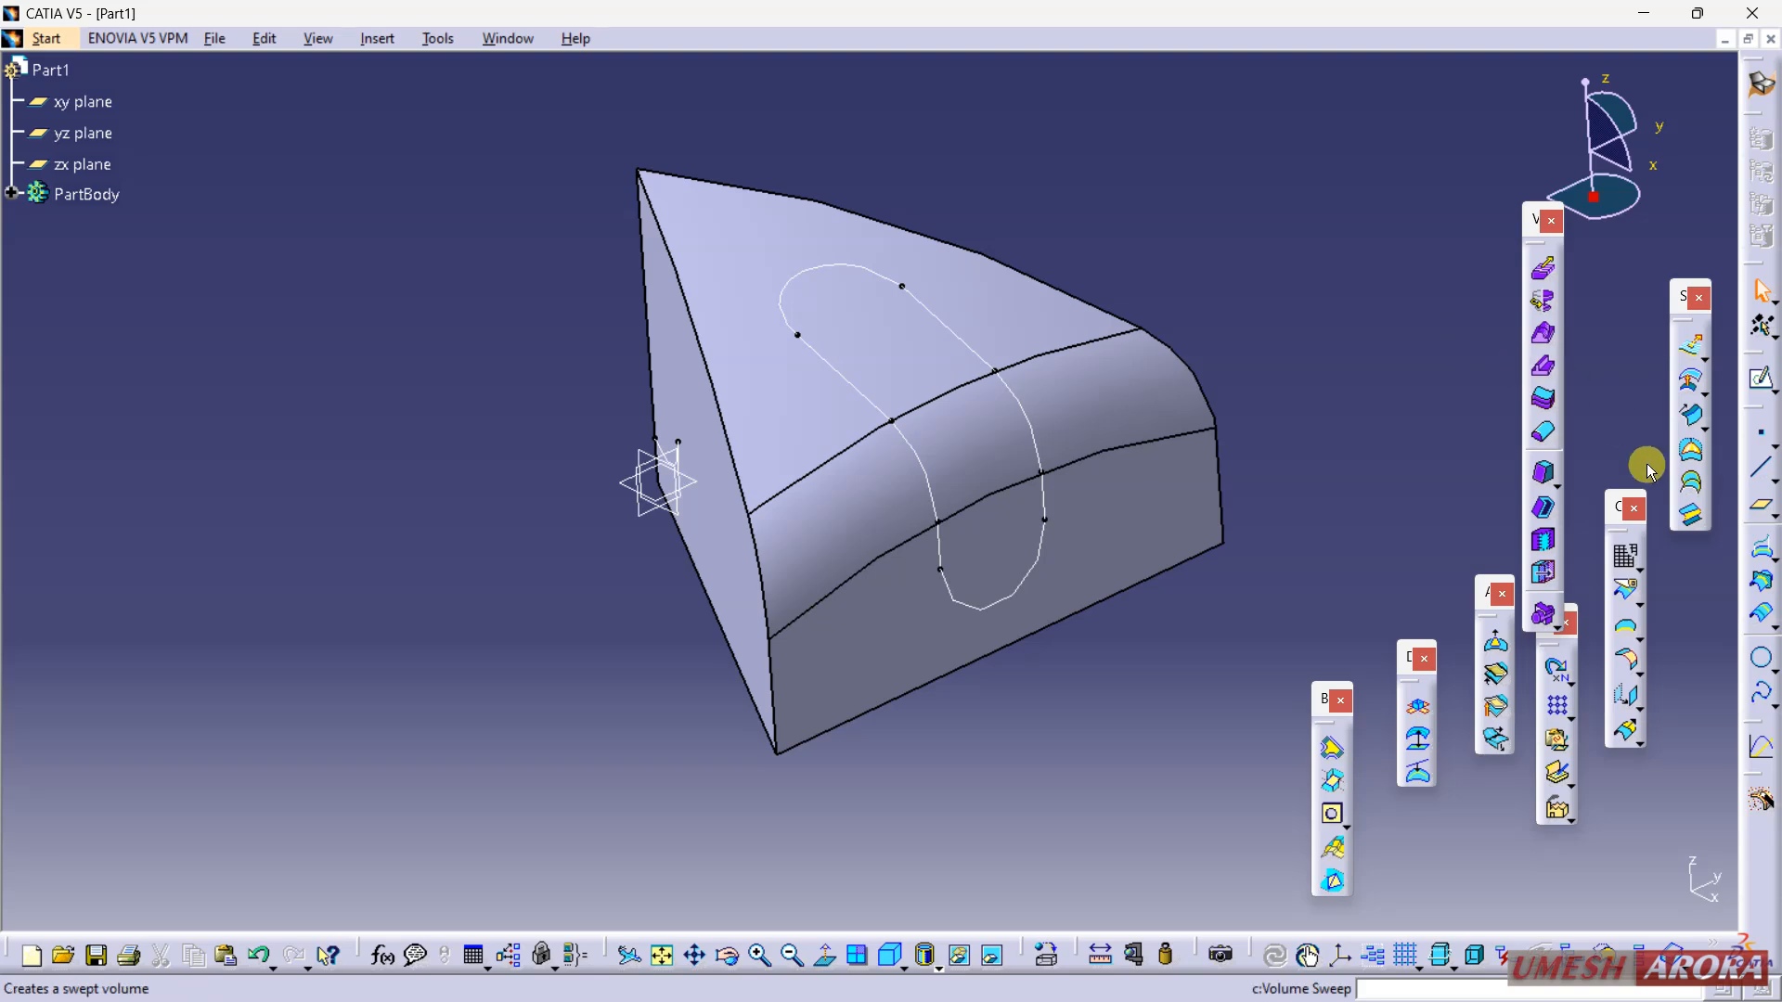
Step: Create a Fill surface bounded by the eight connected curves of the slot-shaped loop
{"action": "left_click", "coordinate": [1690, 450]}
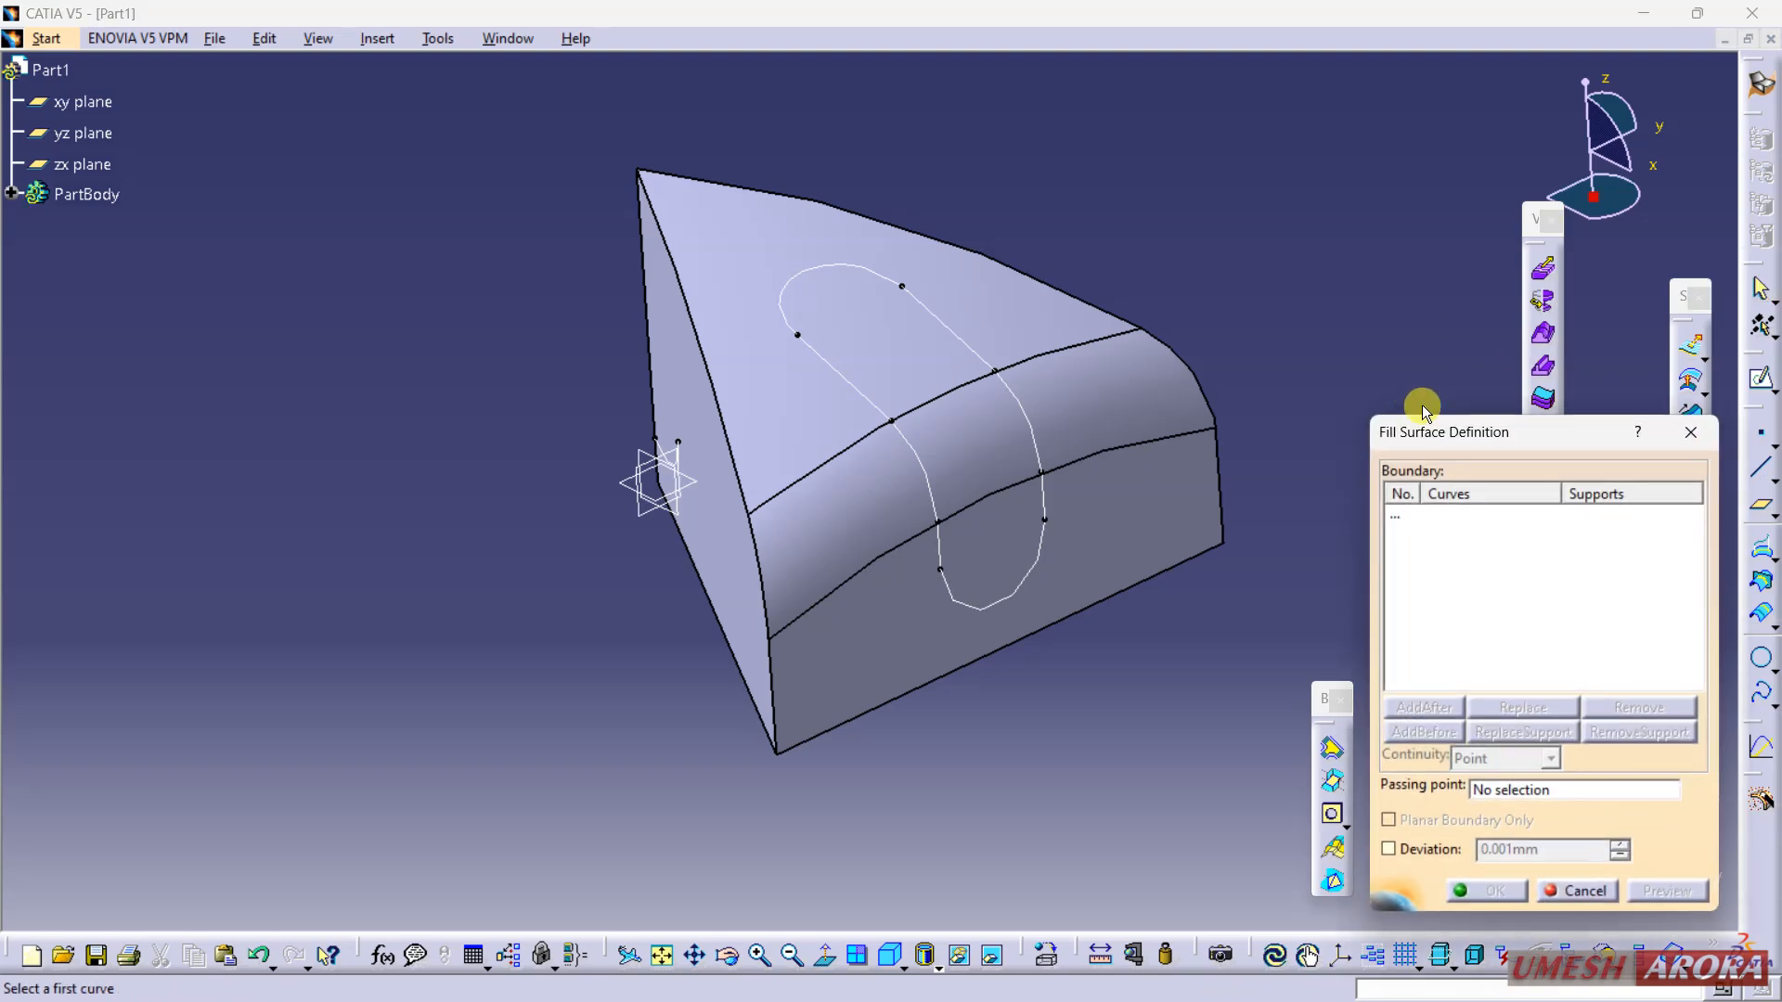
{"action": "left_click", "coordinate": [939, 311]}
{"action": "left_click", "coordinate": [812, 281]}
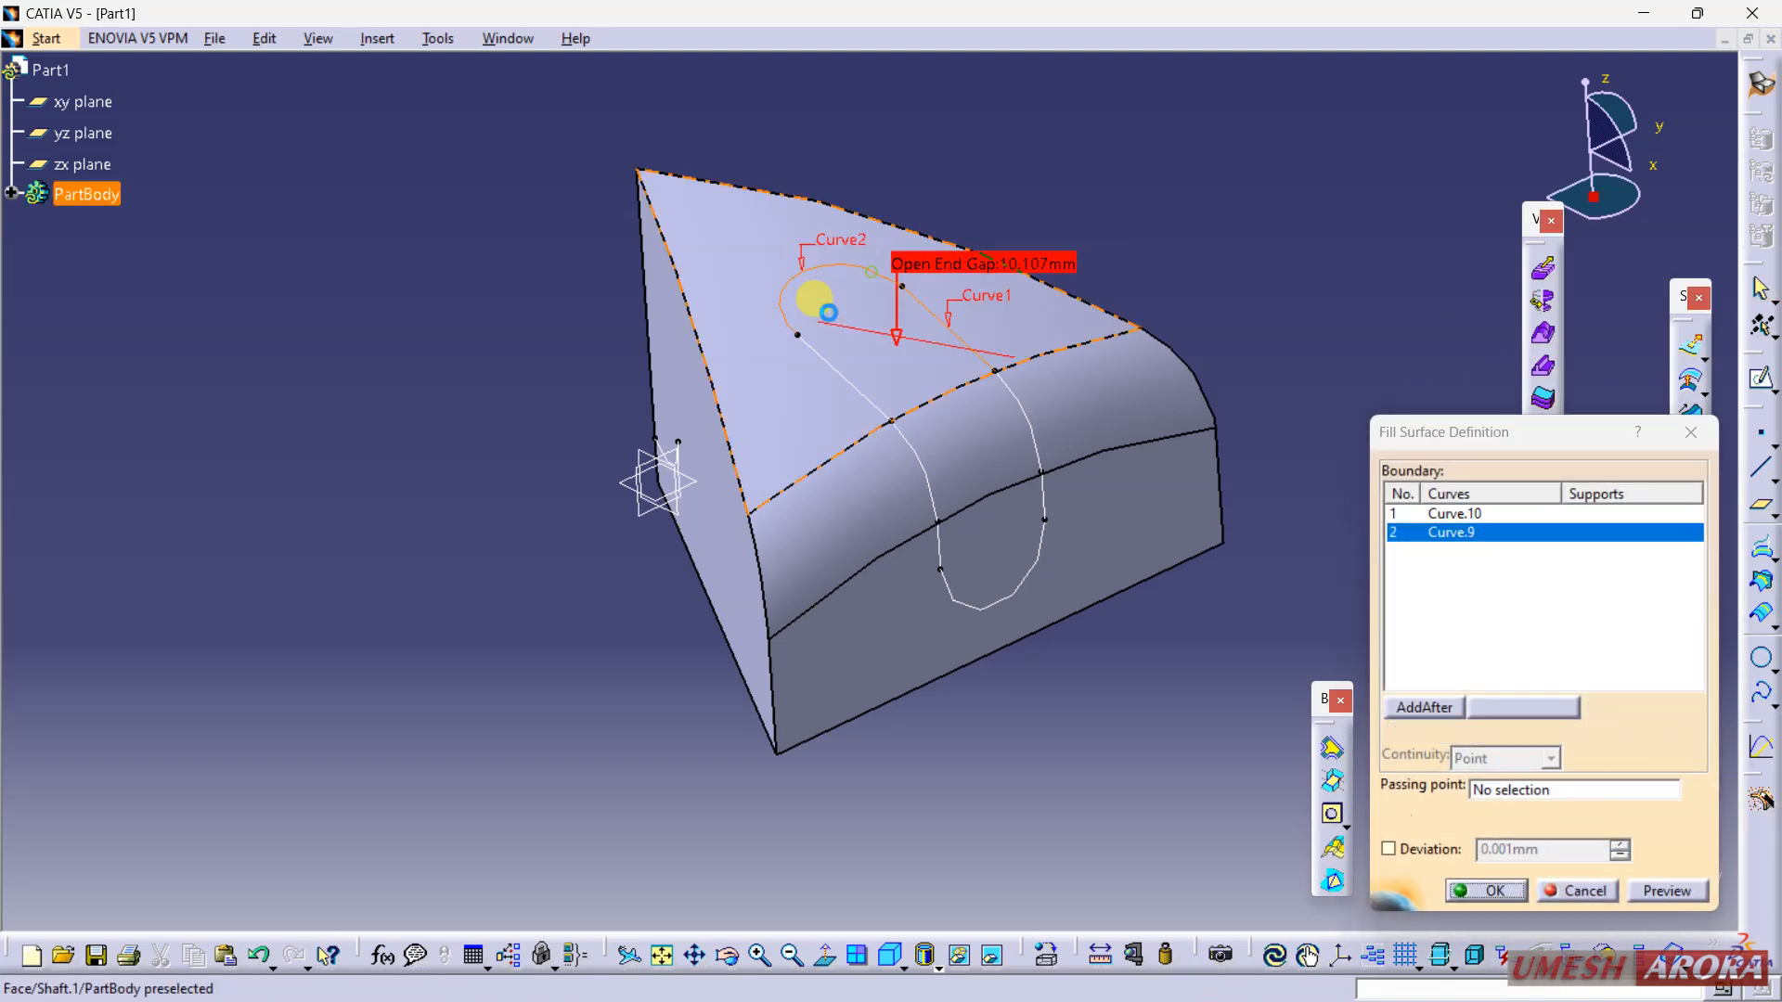
{"action": "left_click", "coordinate": [831, 362]}
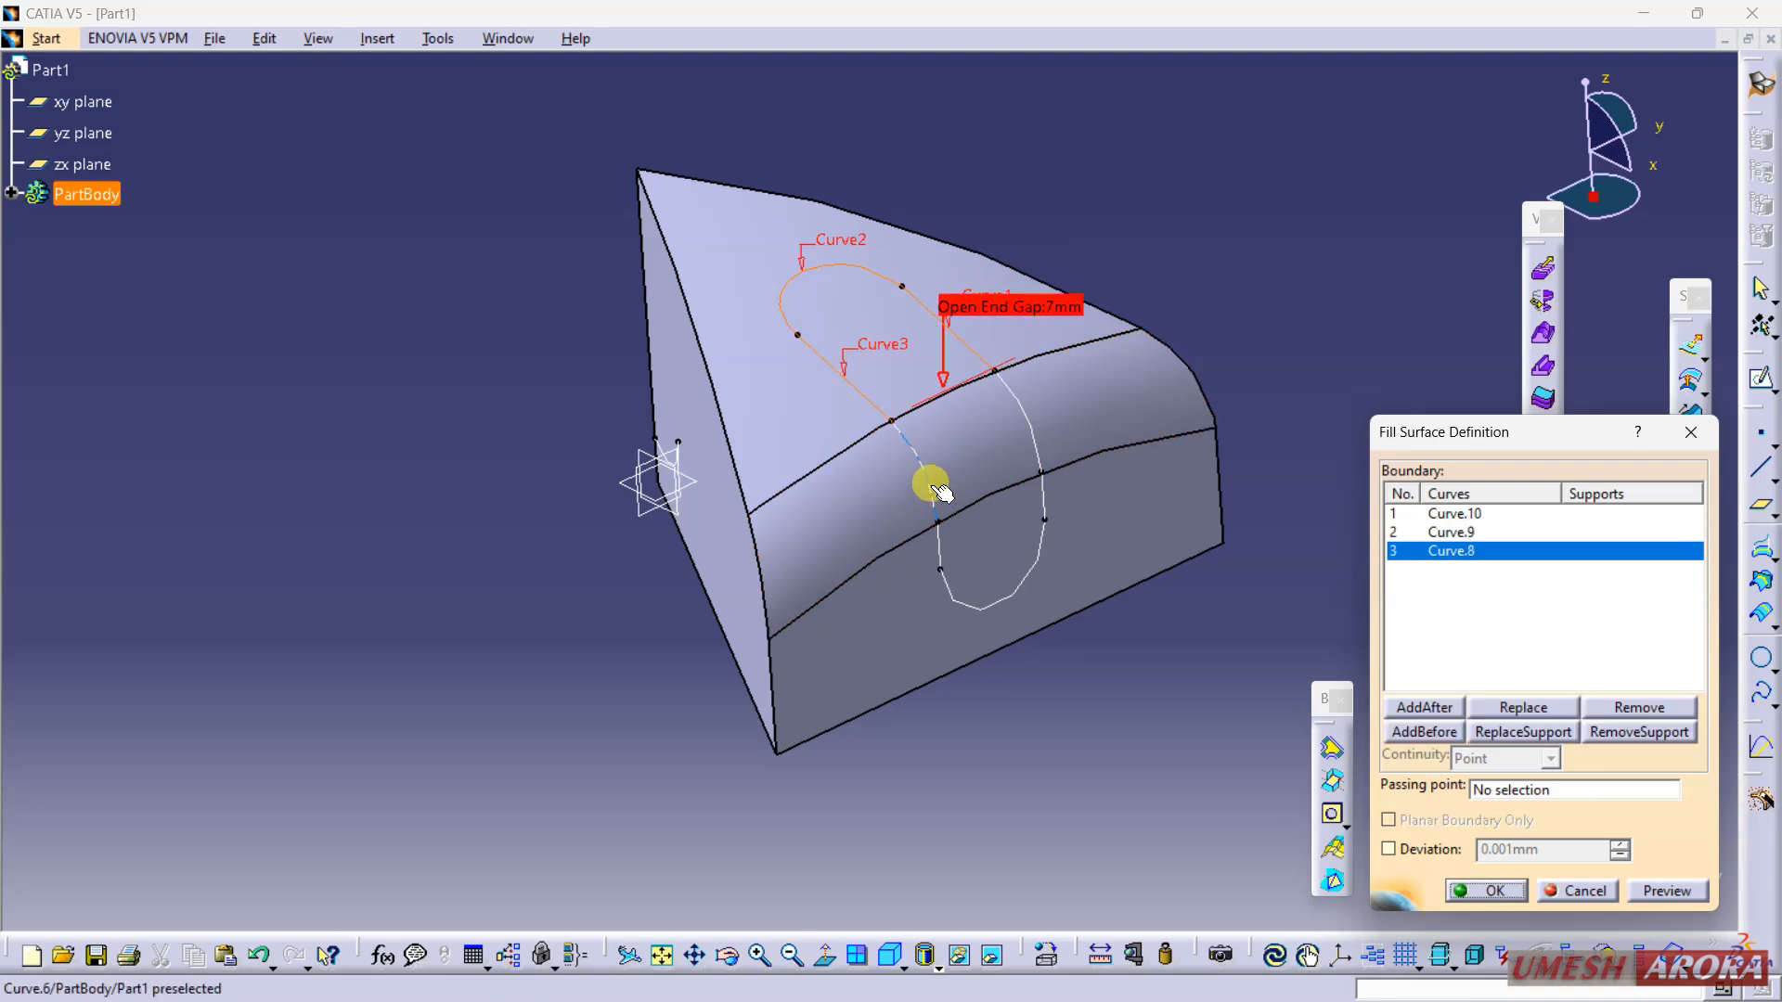
{"action": "left_click", "coordinate": [925, 485]}
{"action": "left_click", "coordinate": [945, 557]}
{"action": "left_click", "coordinate": [1030, 479]}
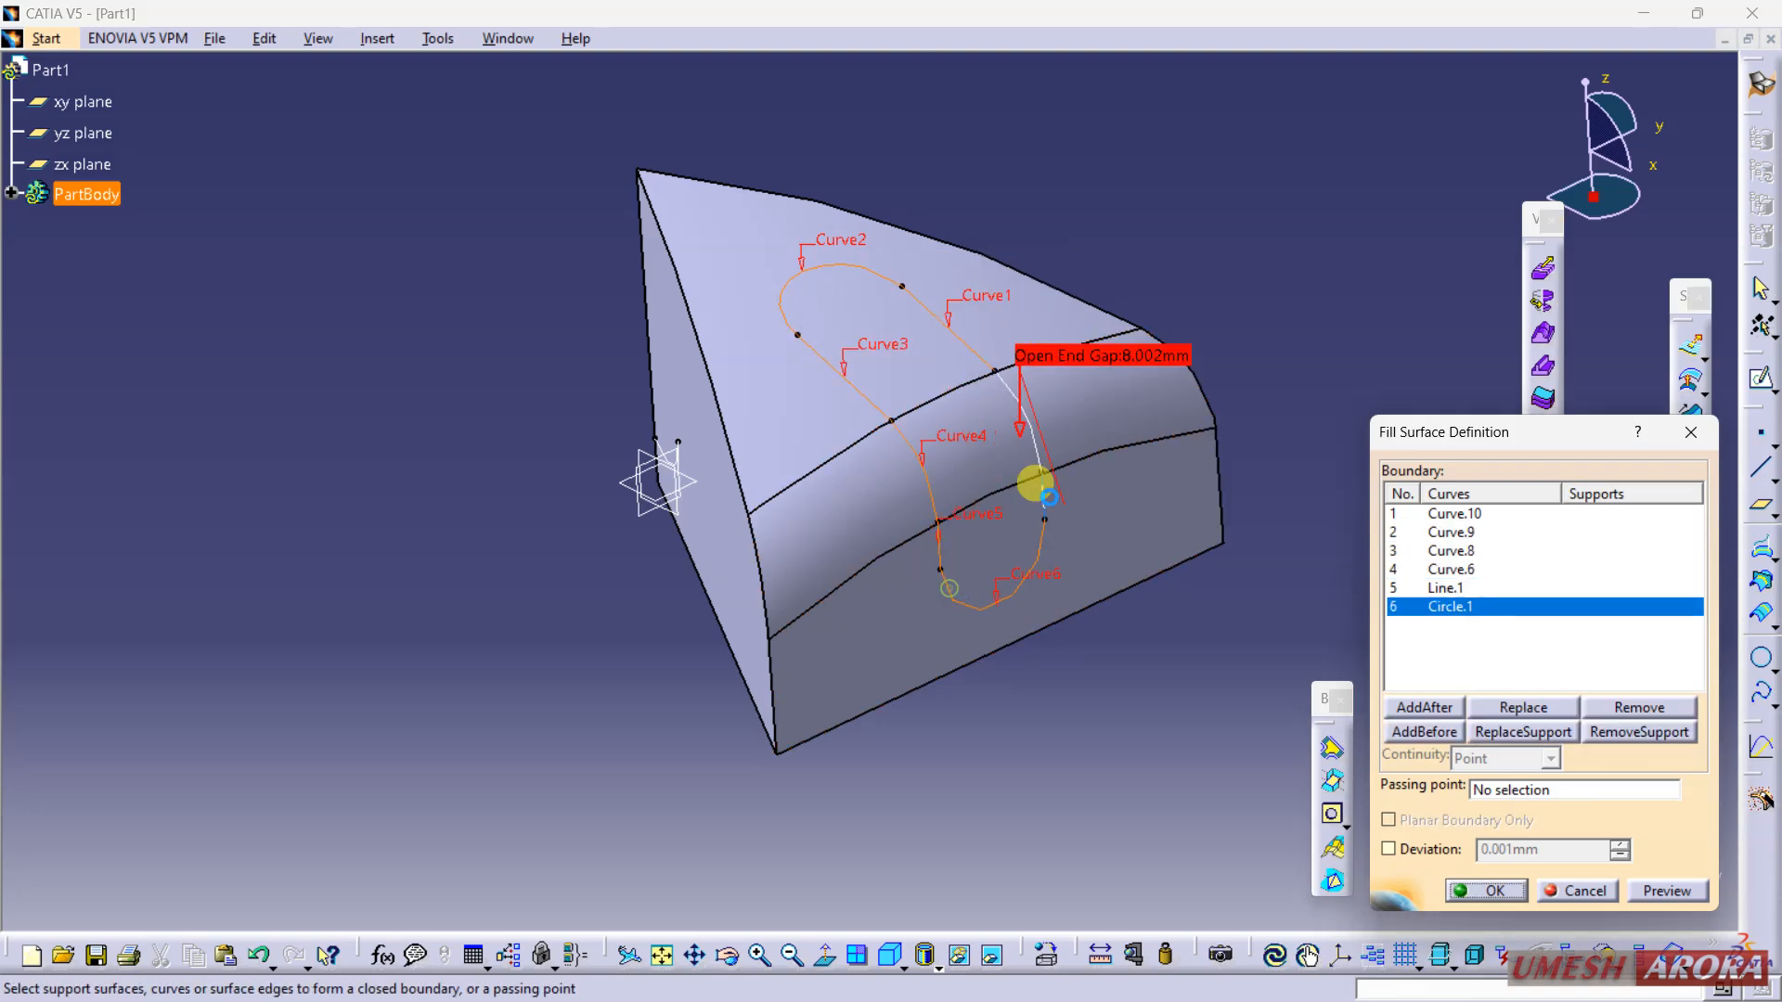
{"action": "left_click", "coordinate": [1040, 495]}
{"action": "left_click", "coordinate": [1019, 430]}
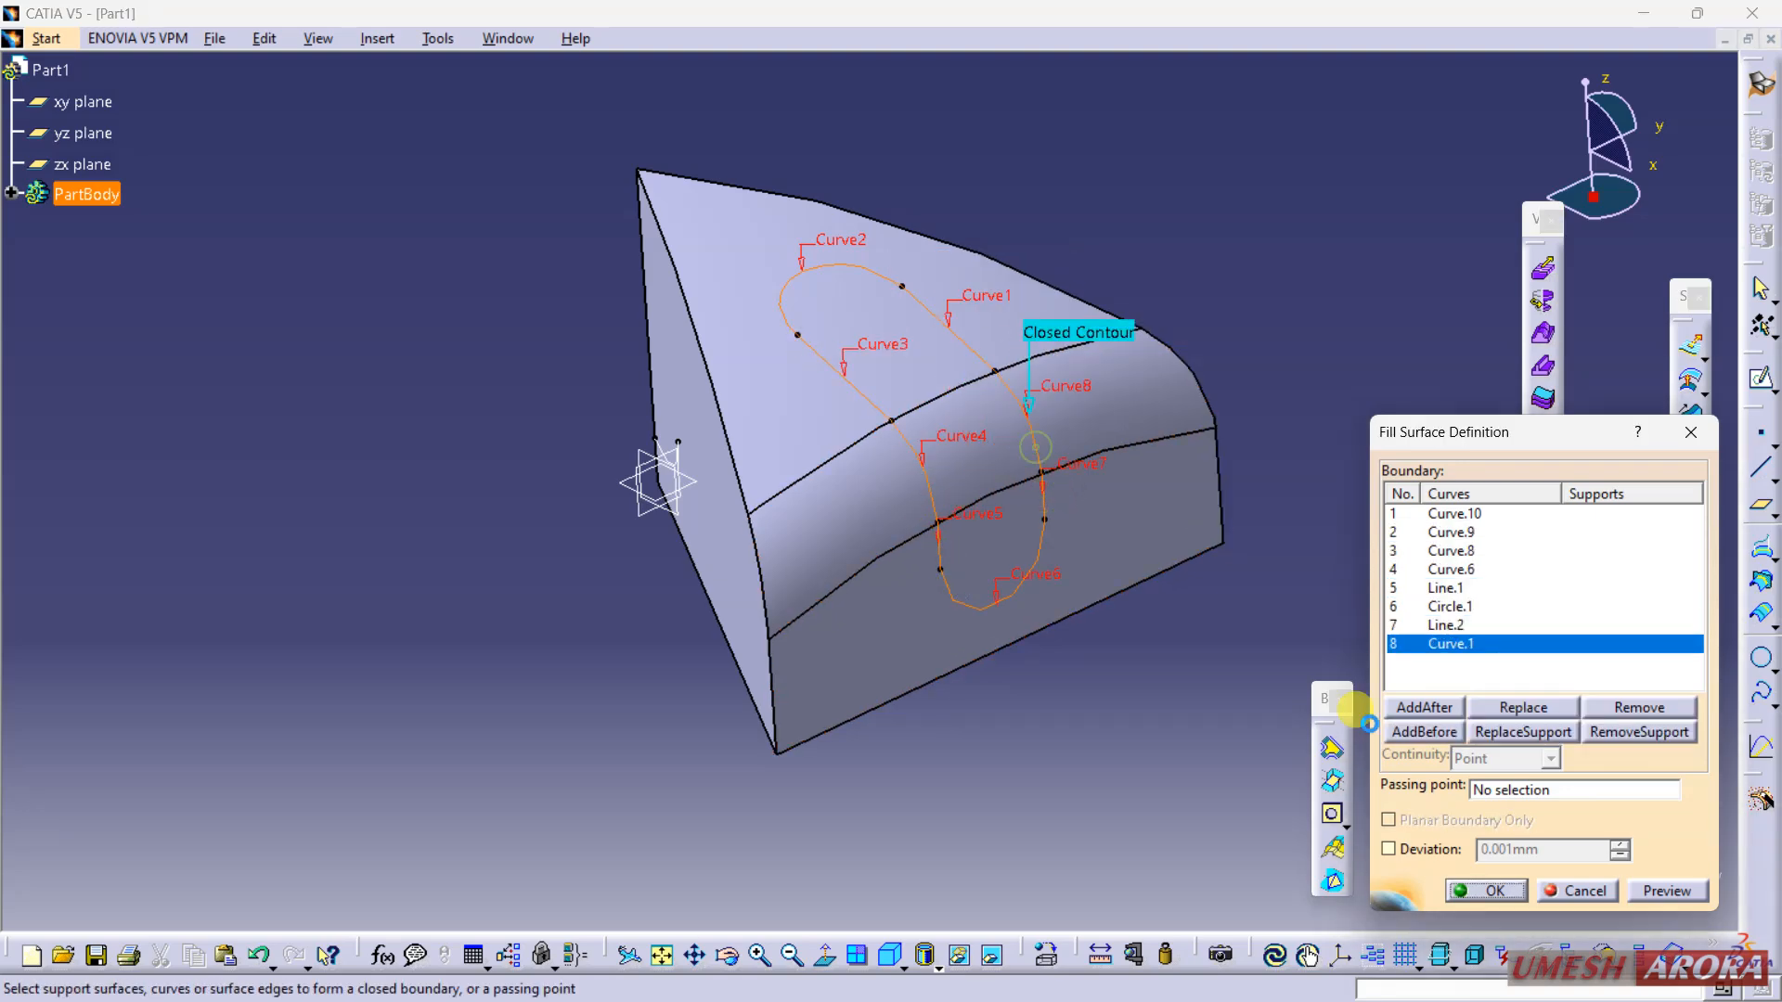
{"action": "left_click", "coordinate": [1485, 891]}
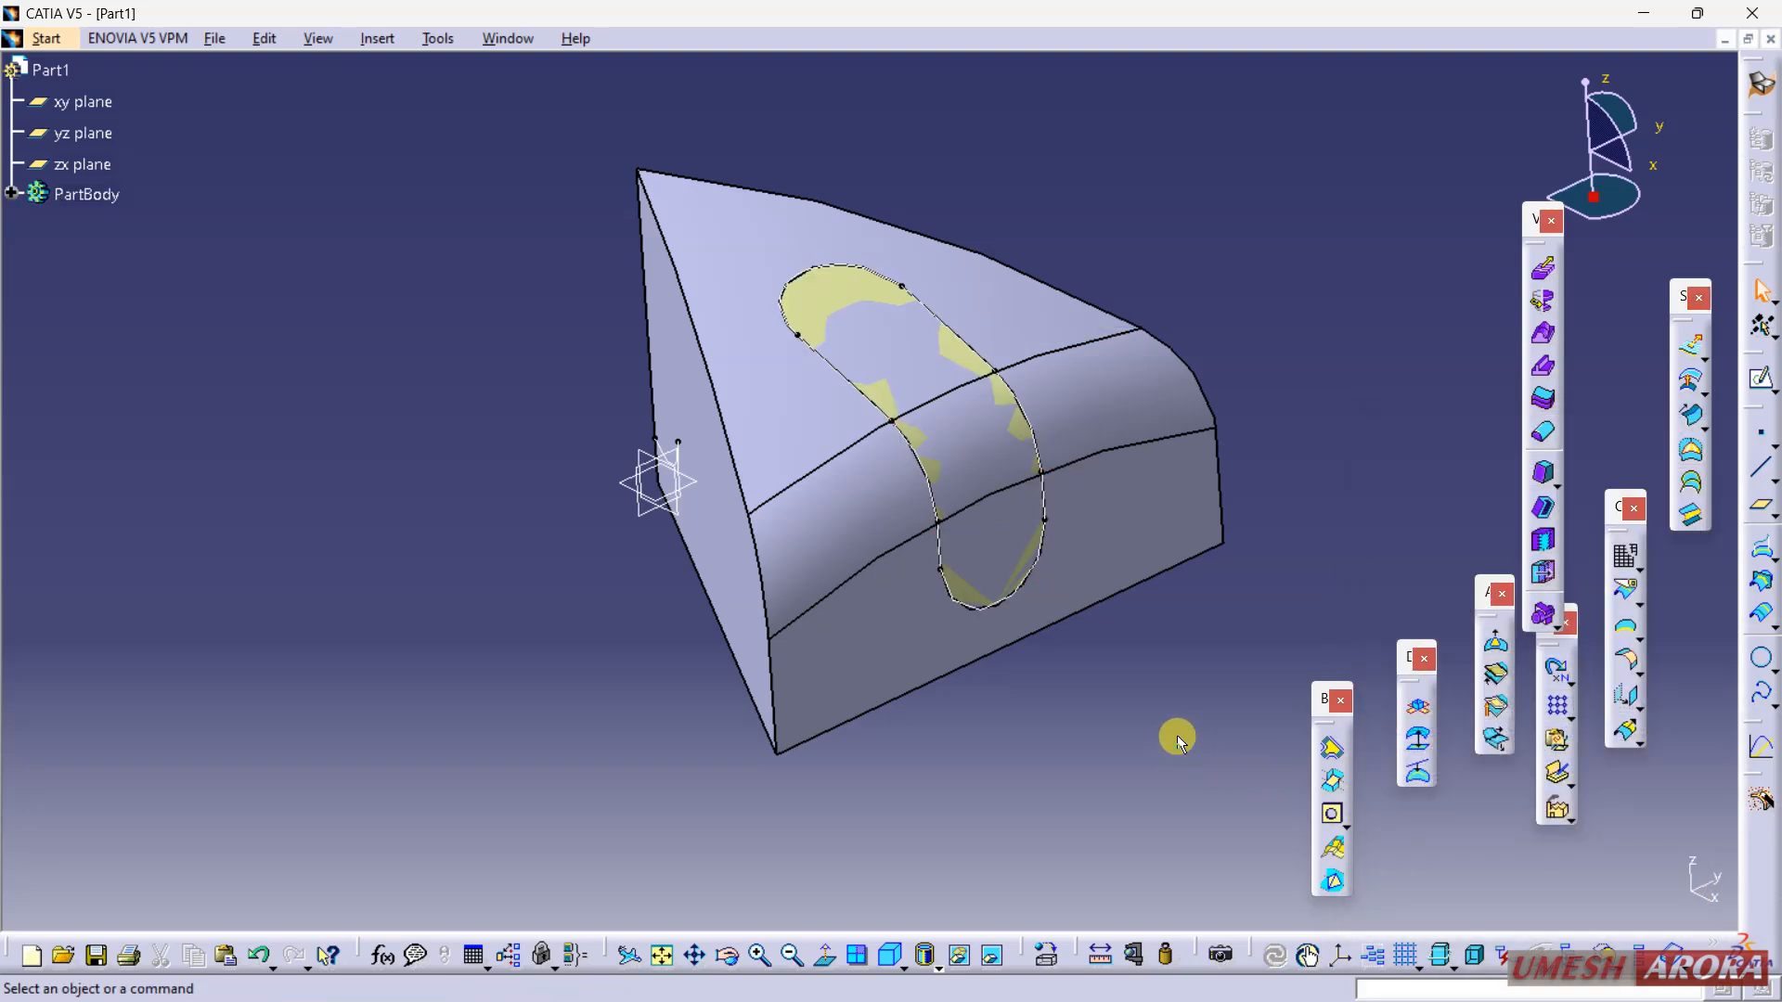
Step: Switch to the Part Design workbench
{"action": "middle_click_drag", "start_coordinate": [1176, 735], "coordinate": [1143, 566]}
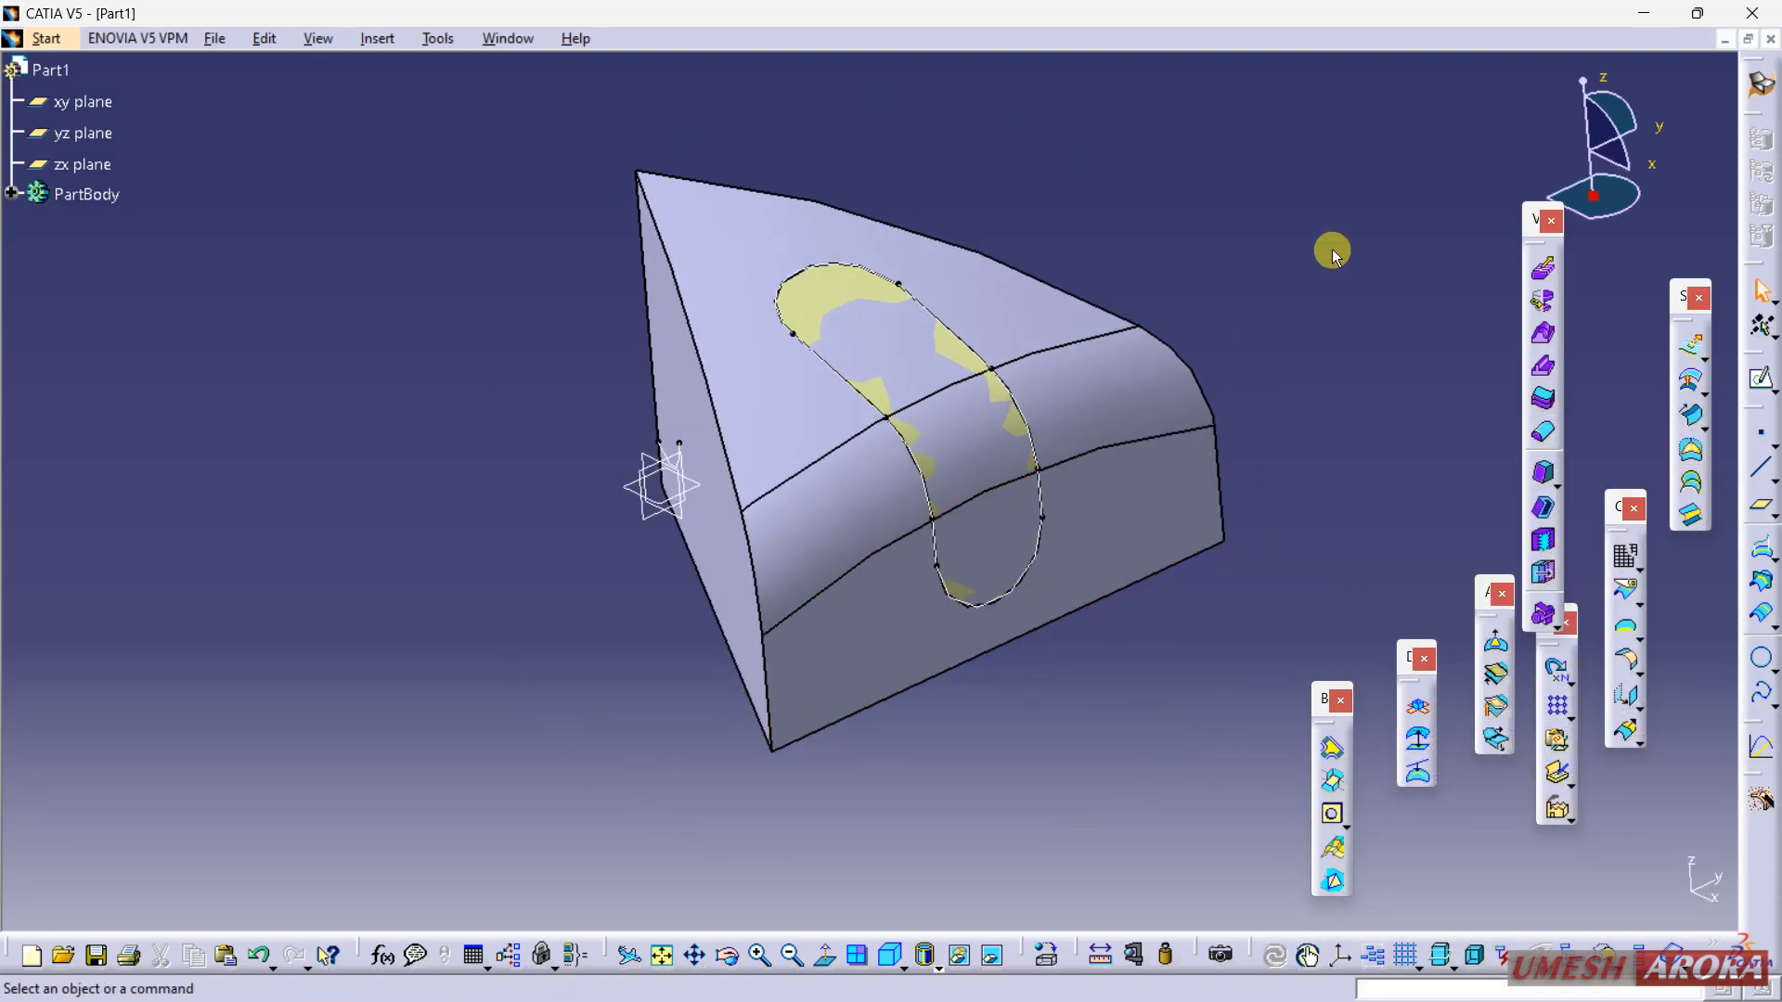
{"action": "left_click", "coordinate": [61, 80]}
{"action": "left_click", "coordinate": [47, 39]}
{"action": "mouse_move", "coordinate": [185, 93]}
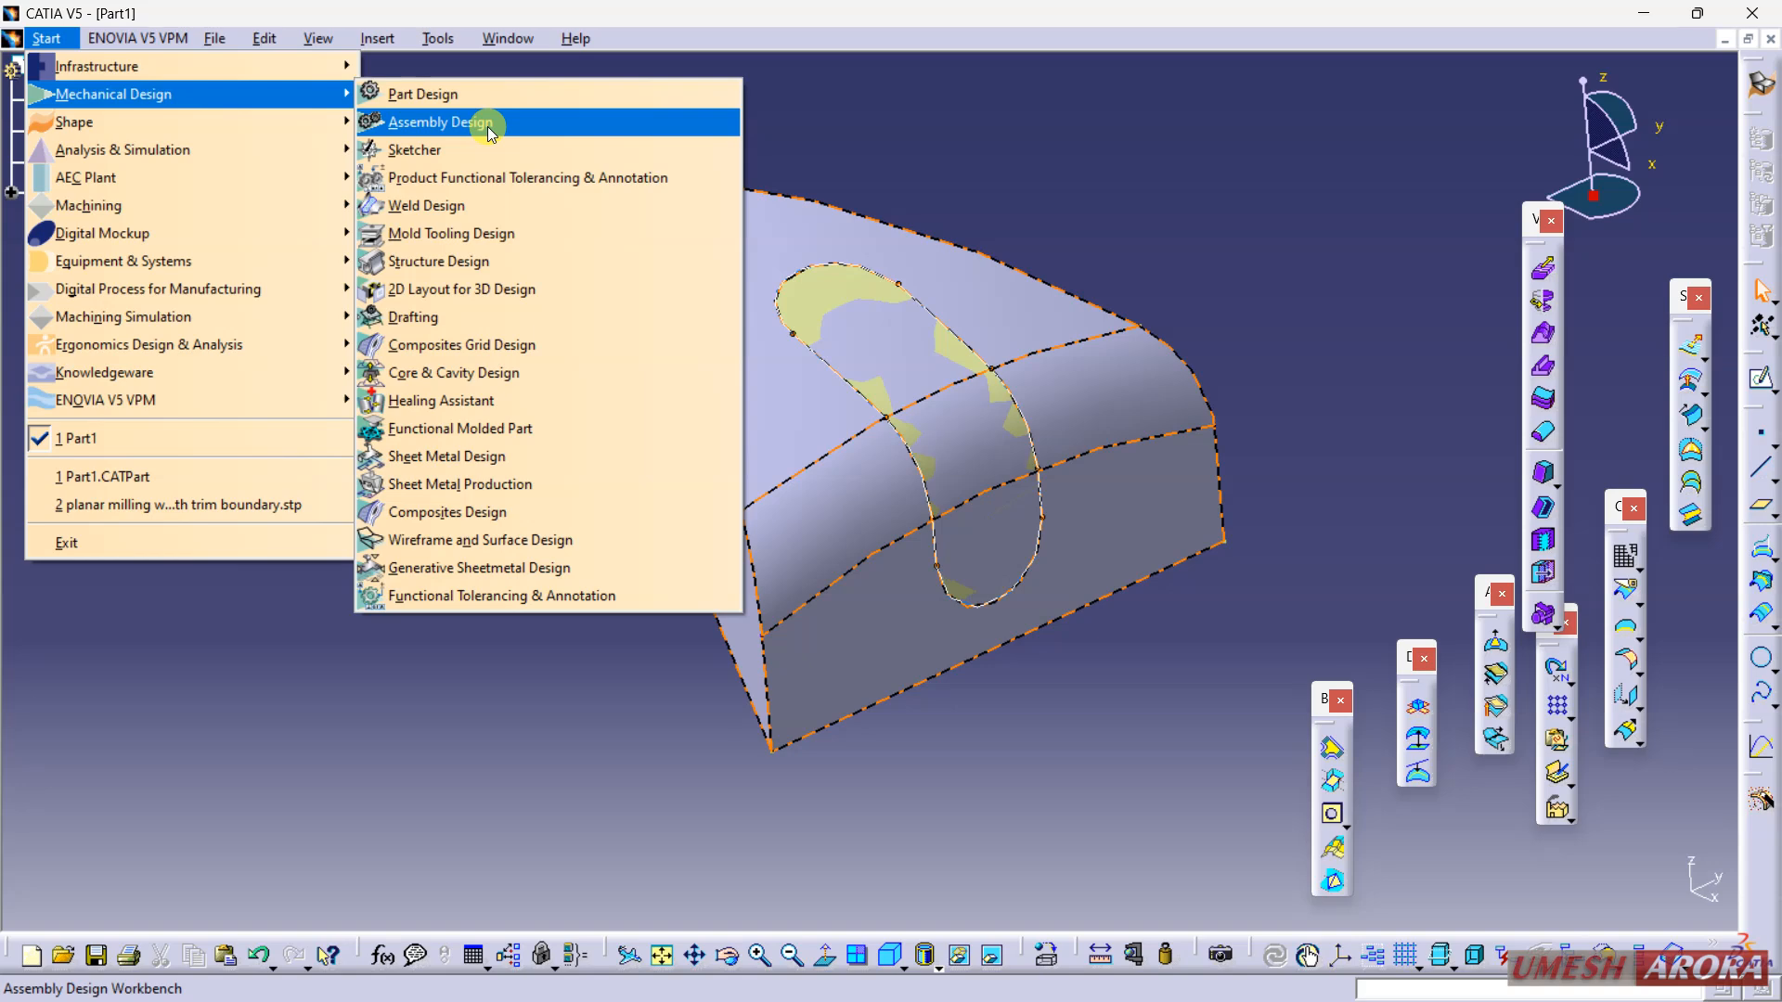
{"action": "left_click", "coordinate": [486, 101]}
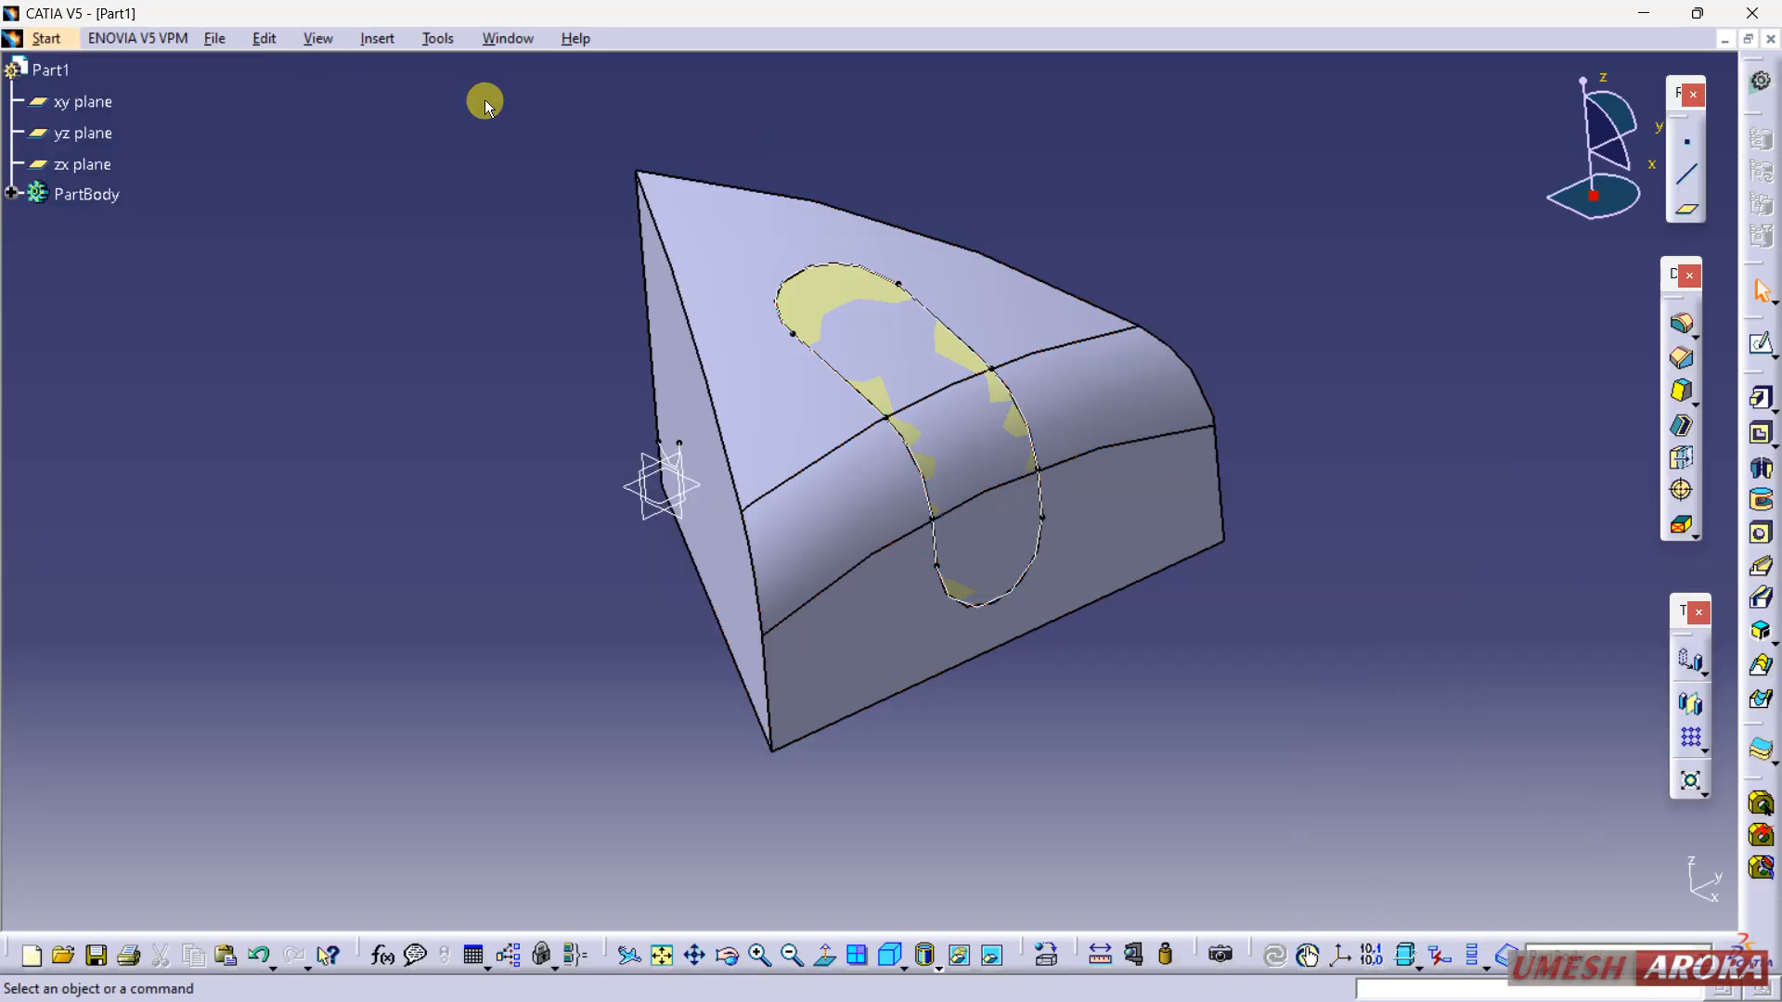
Step: Thicken the slot-shaped fill surface with a first offset of 1 mm and a second offset of 1 mm
{"action": "left_click", "coordinate": [1761, 750]}
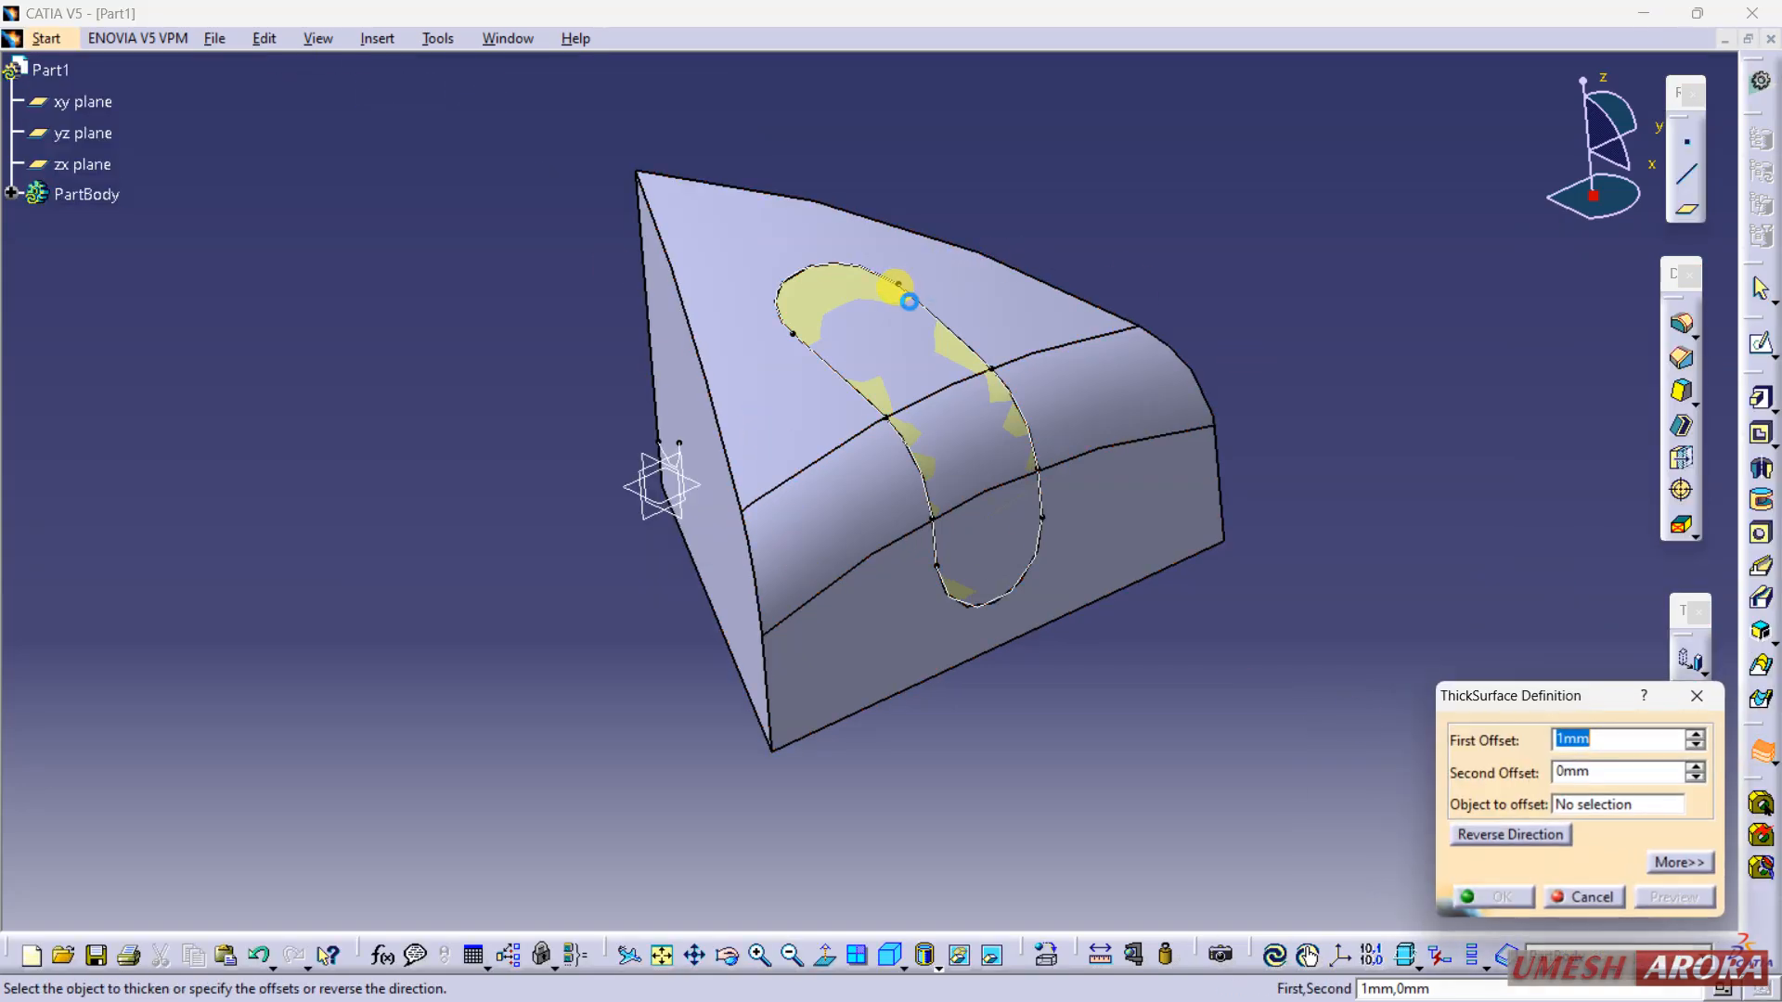
{"action": "left_click", "coordinate": [833, 297]}
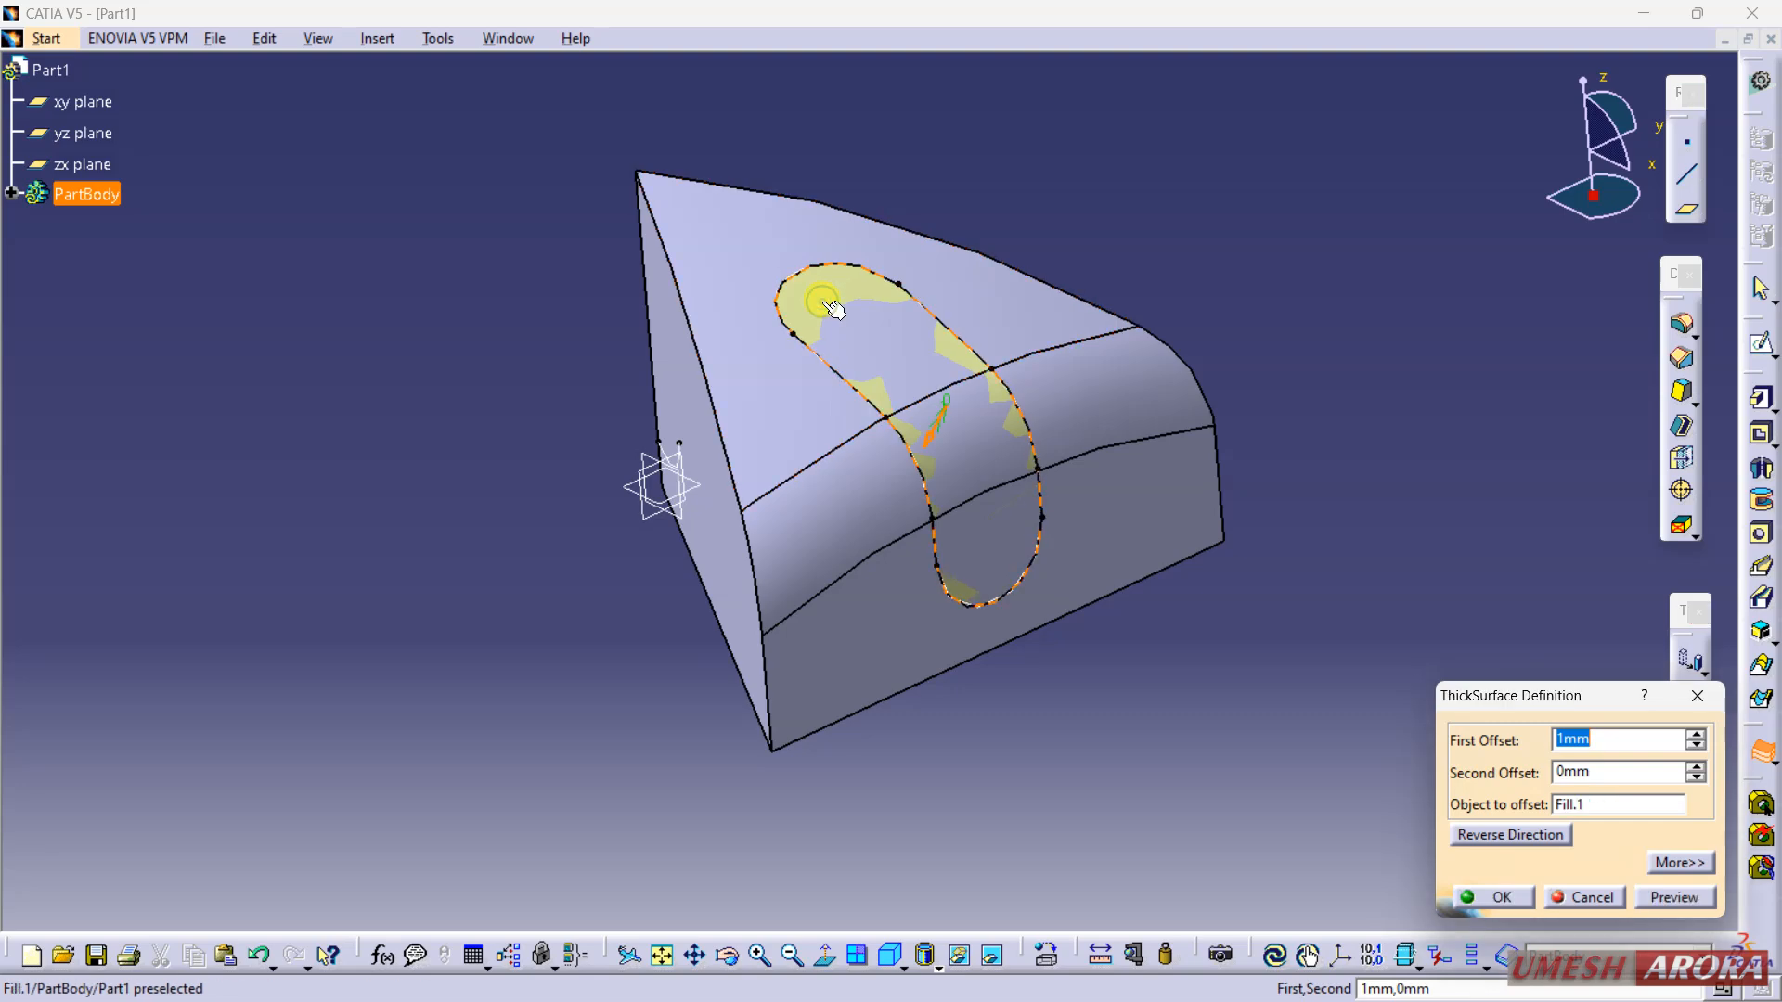
{"action": "left_click", "coordinate": [1675, 897]}
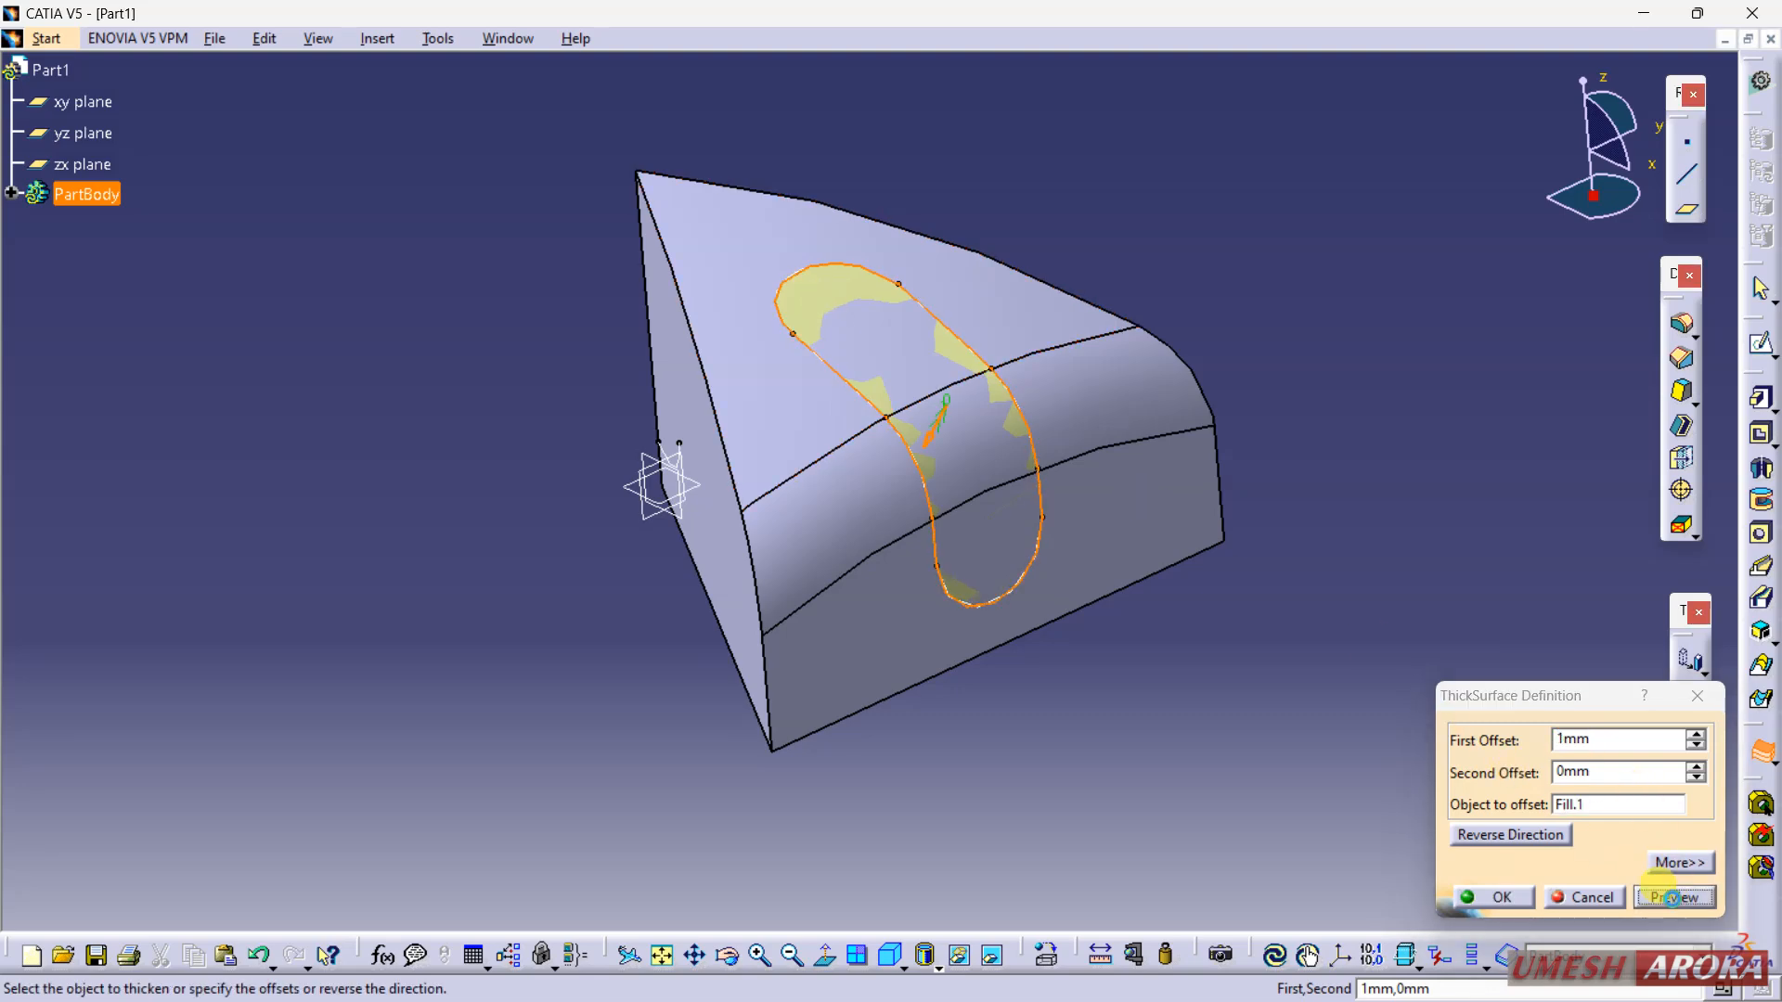
{"action": "double_click", "coordinate": [1607, 774]}
{"action": "key", "text": "Return"}
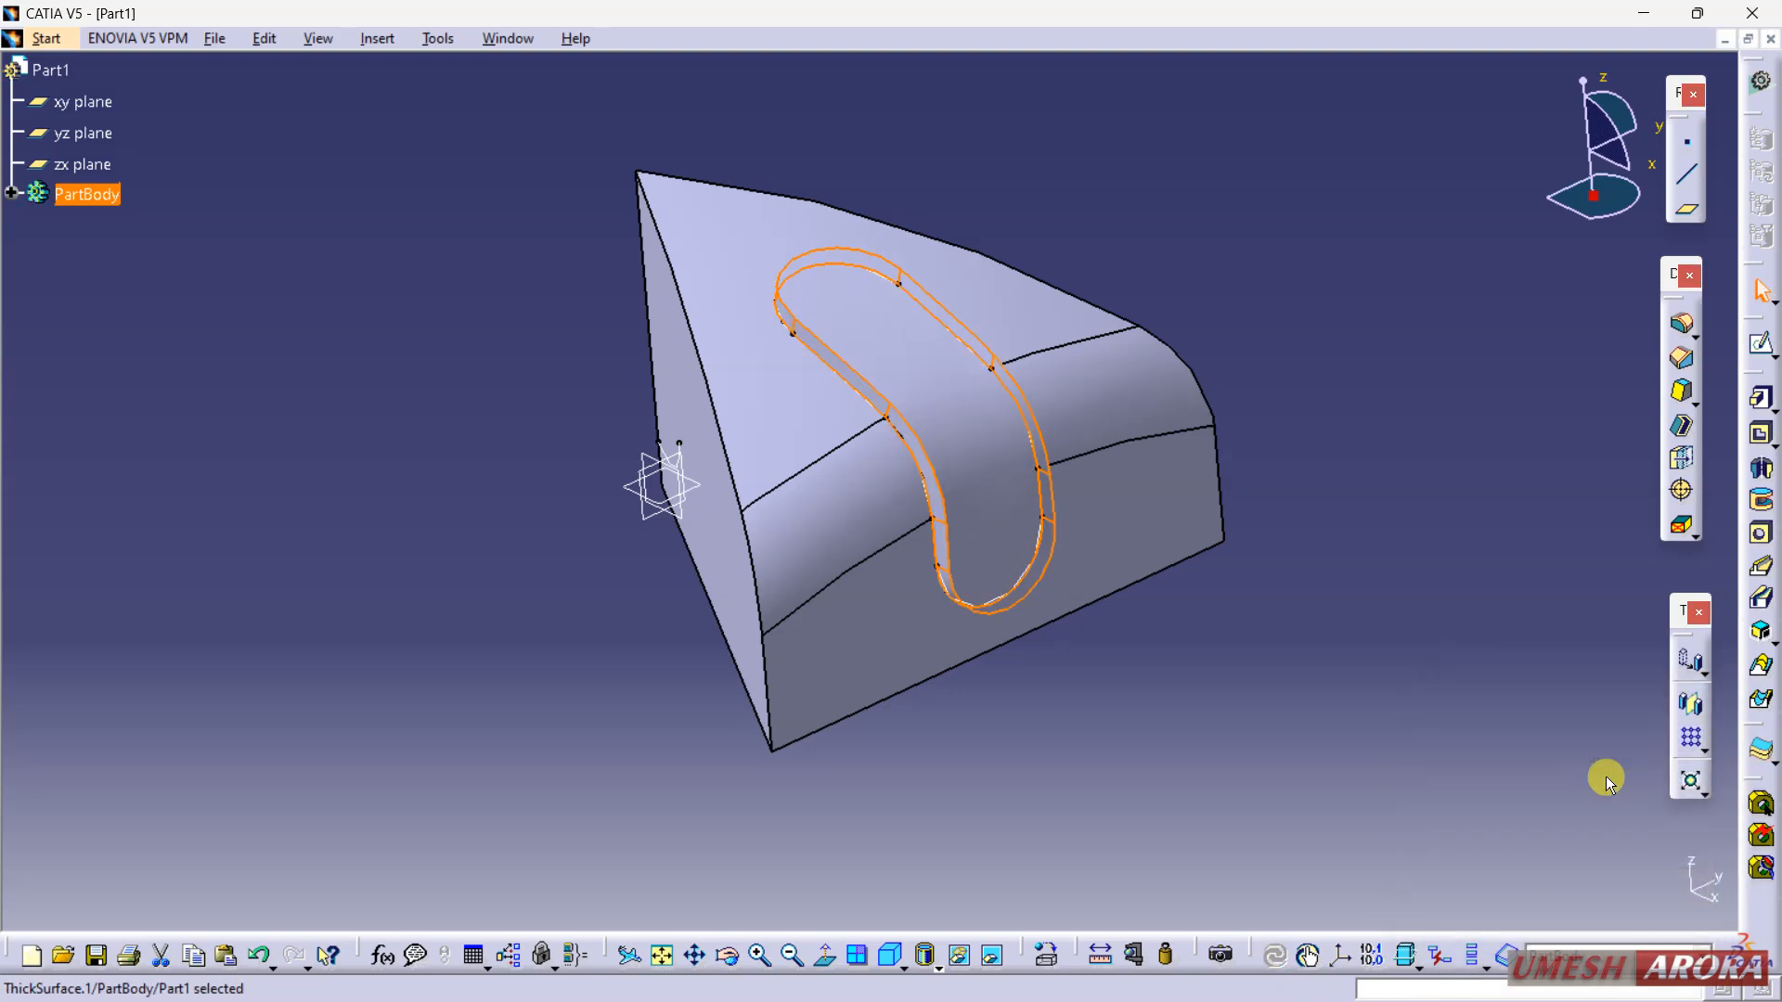
Step: Hide the solid body to expose the fill surface, and undo the hiding
{"action": "left_click", "coordinate": [1185, 684]}
{"action": "middle_click_drag", "start_coordinate": [1185, 683], "coordinate": [822, 689]}
{"action": "right_click", "coordinate": [906, 577]}
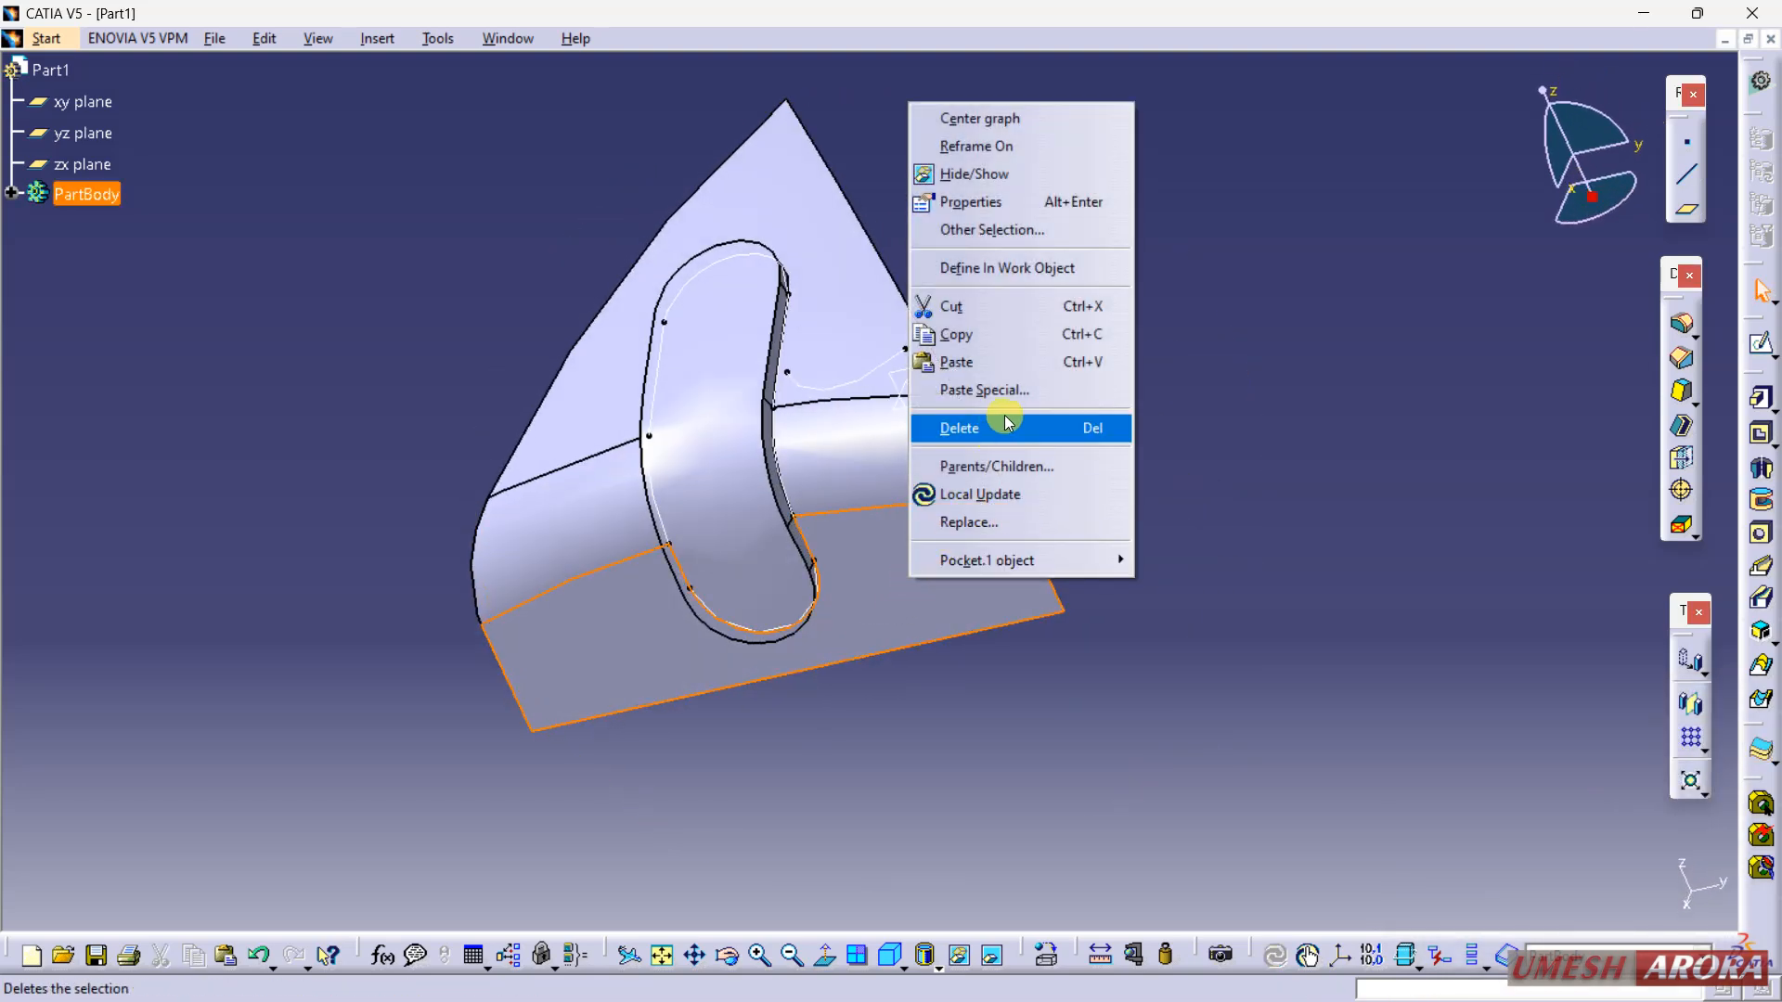
{"action": "left_click", "coordinate": [1024, 176]}
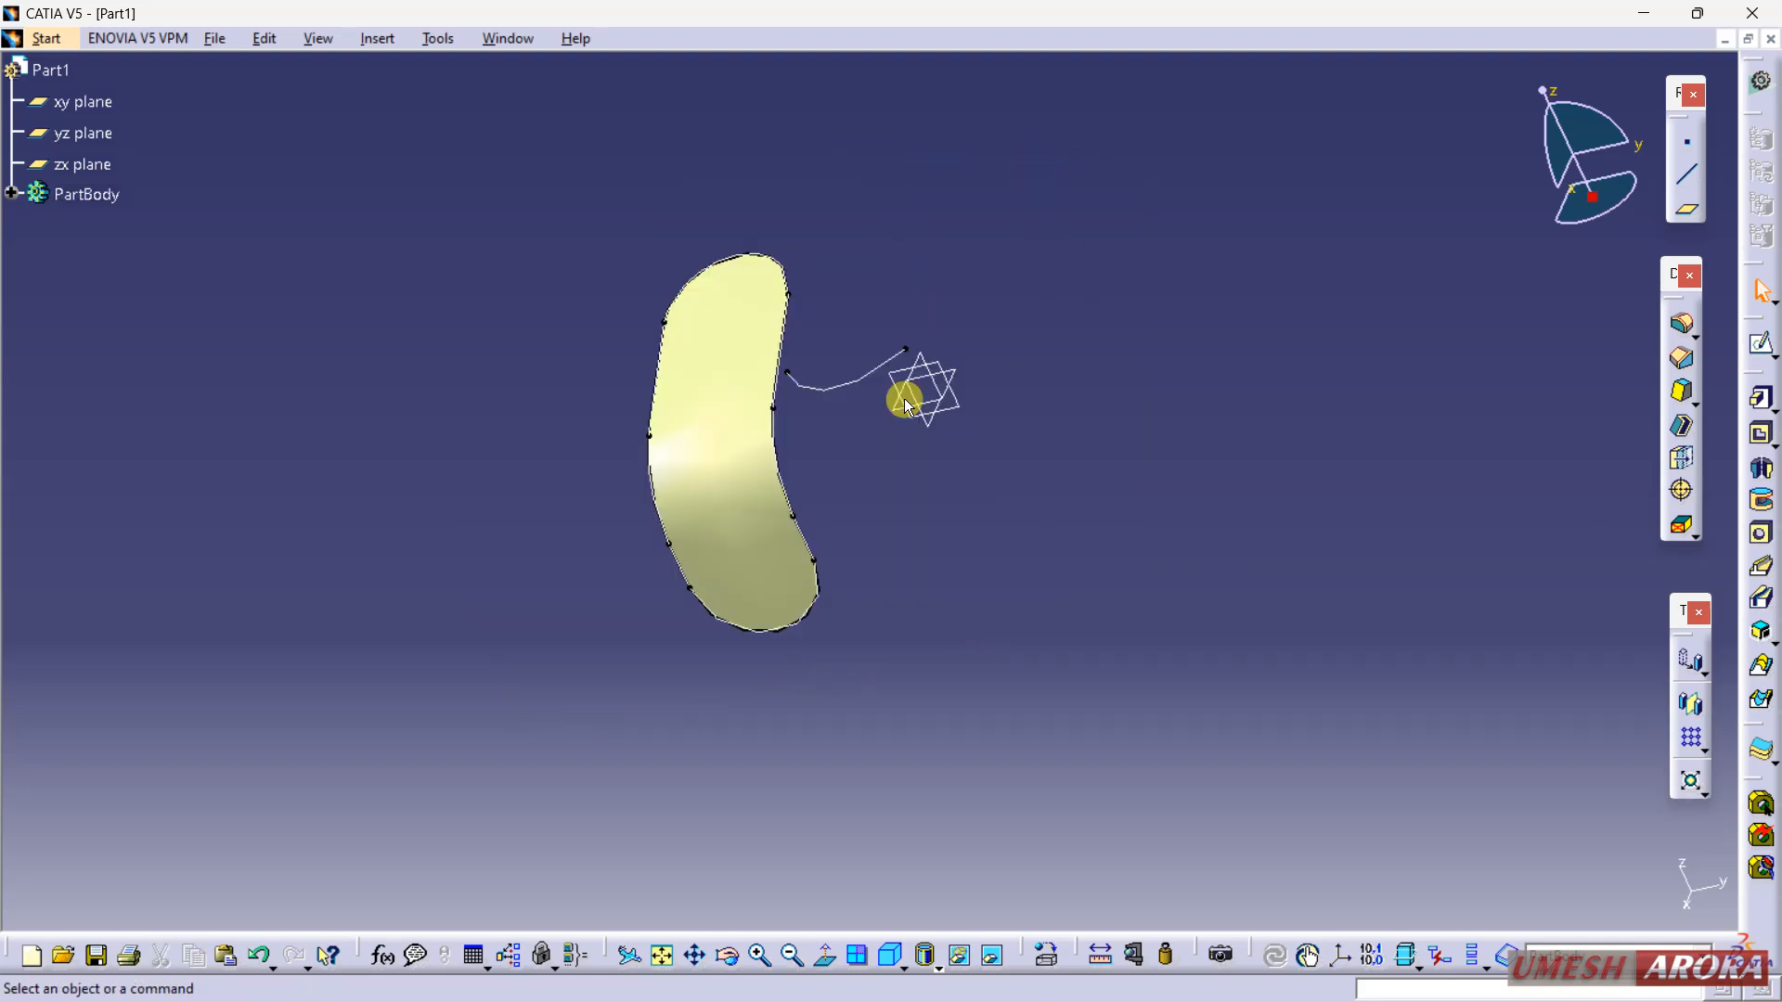
{"action": "left_click", "coordinate": [261, 956]}
{"action": "middle_click_drag", "start_coordinate": [383, 642], "coordinate": [499, 514]}
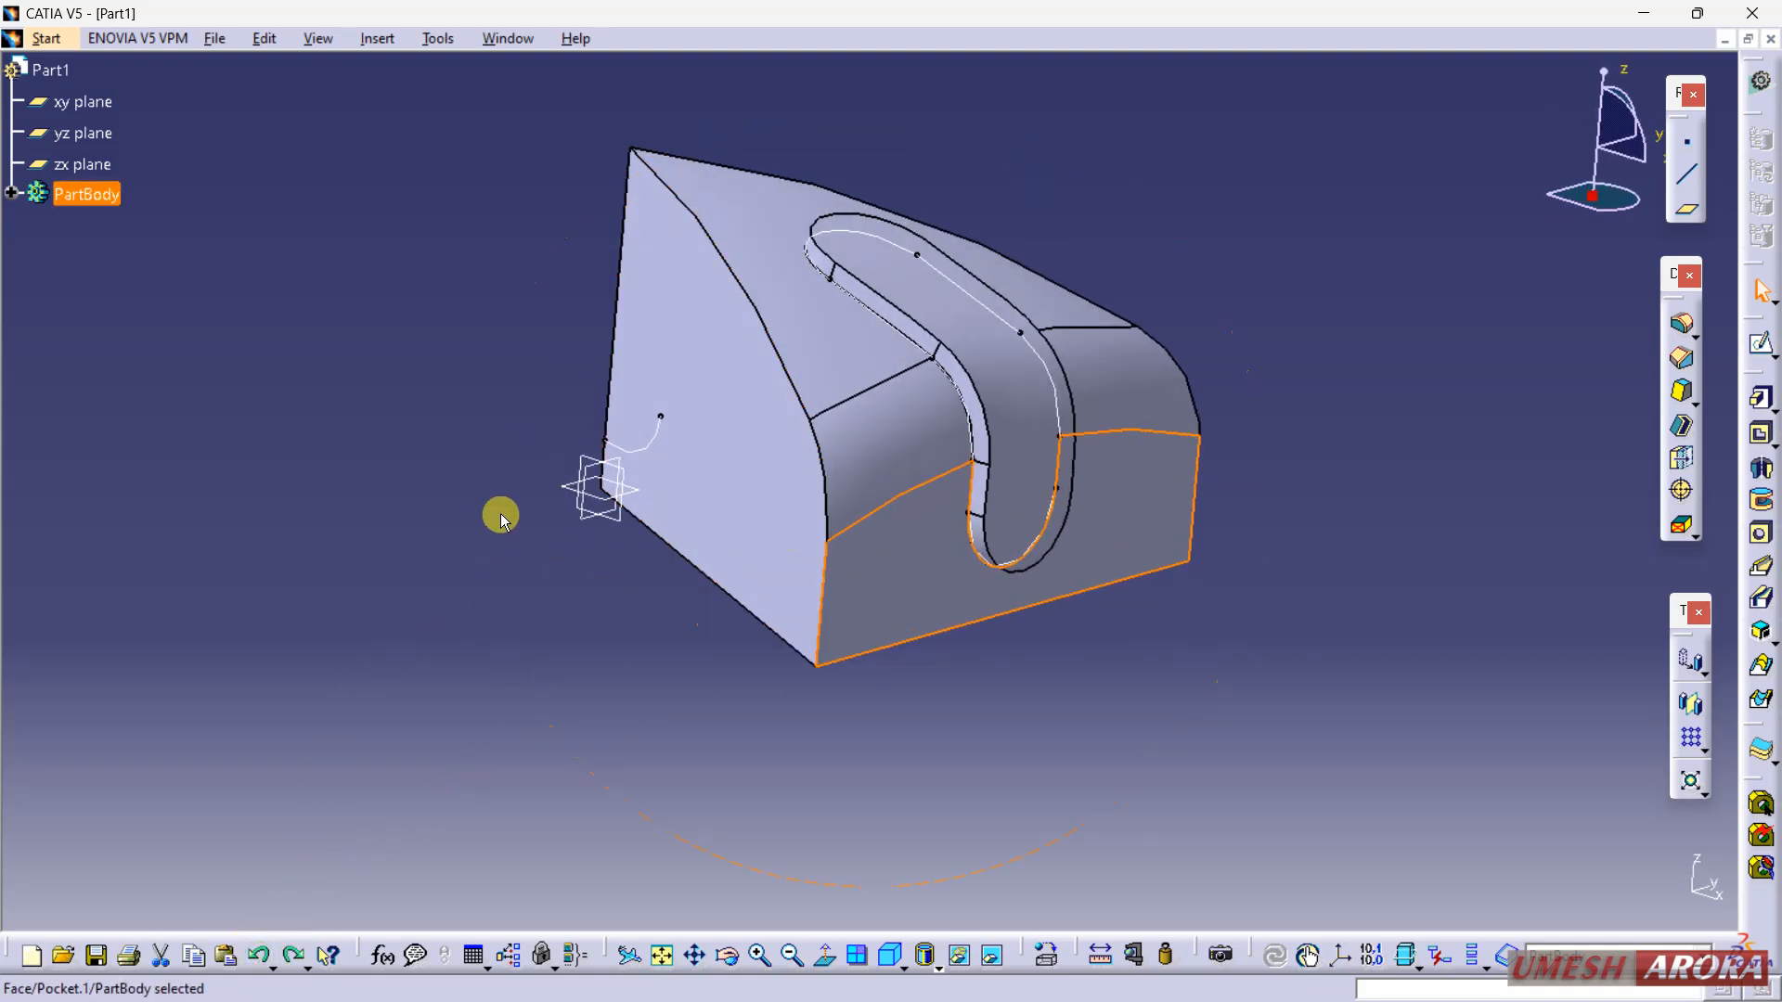
Step: Reopen the thick surface definition, try a different second offset and the Automatic smoothing mode, and cancel the edit
{"action": "left_click", "coordinate": [12, 193]}
{"action": "double_click", "coordinate": [173, 829]}
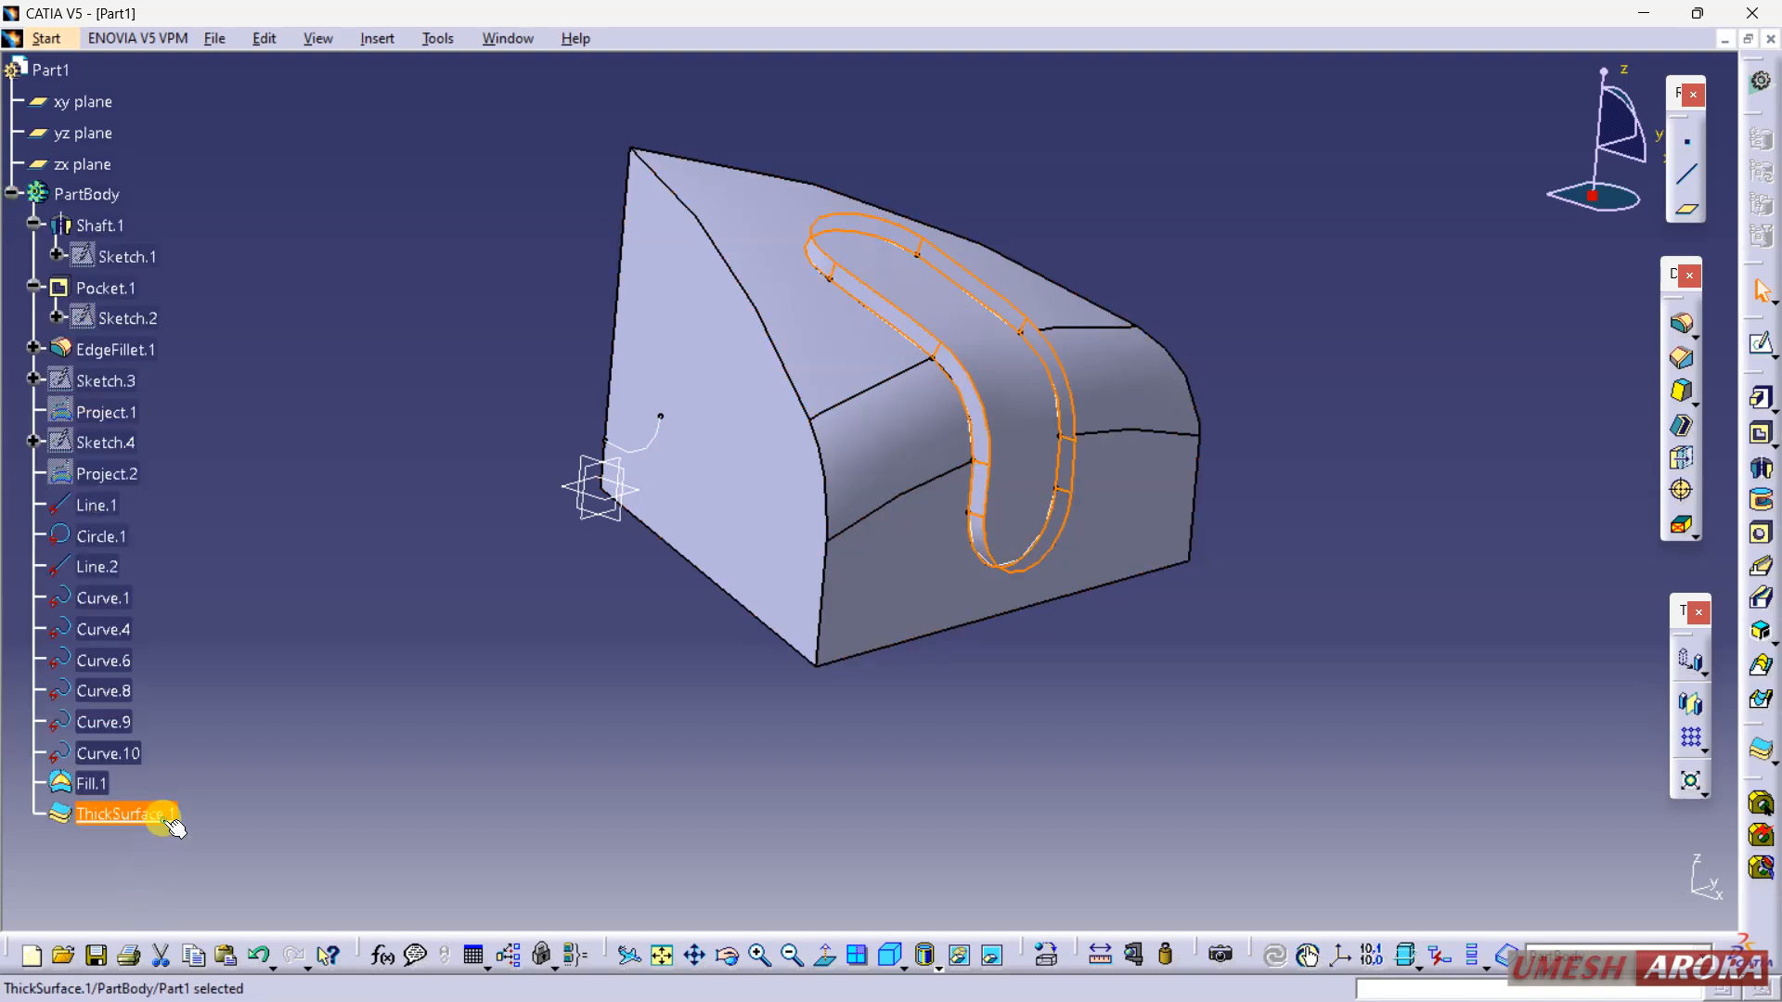
{"action": "middle_click_drag", "start_coordinate": [1192, 668], "coordinate": [699, 656]}
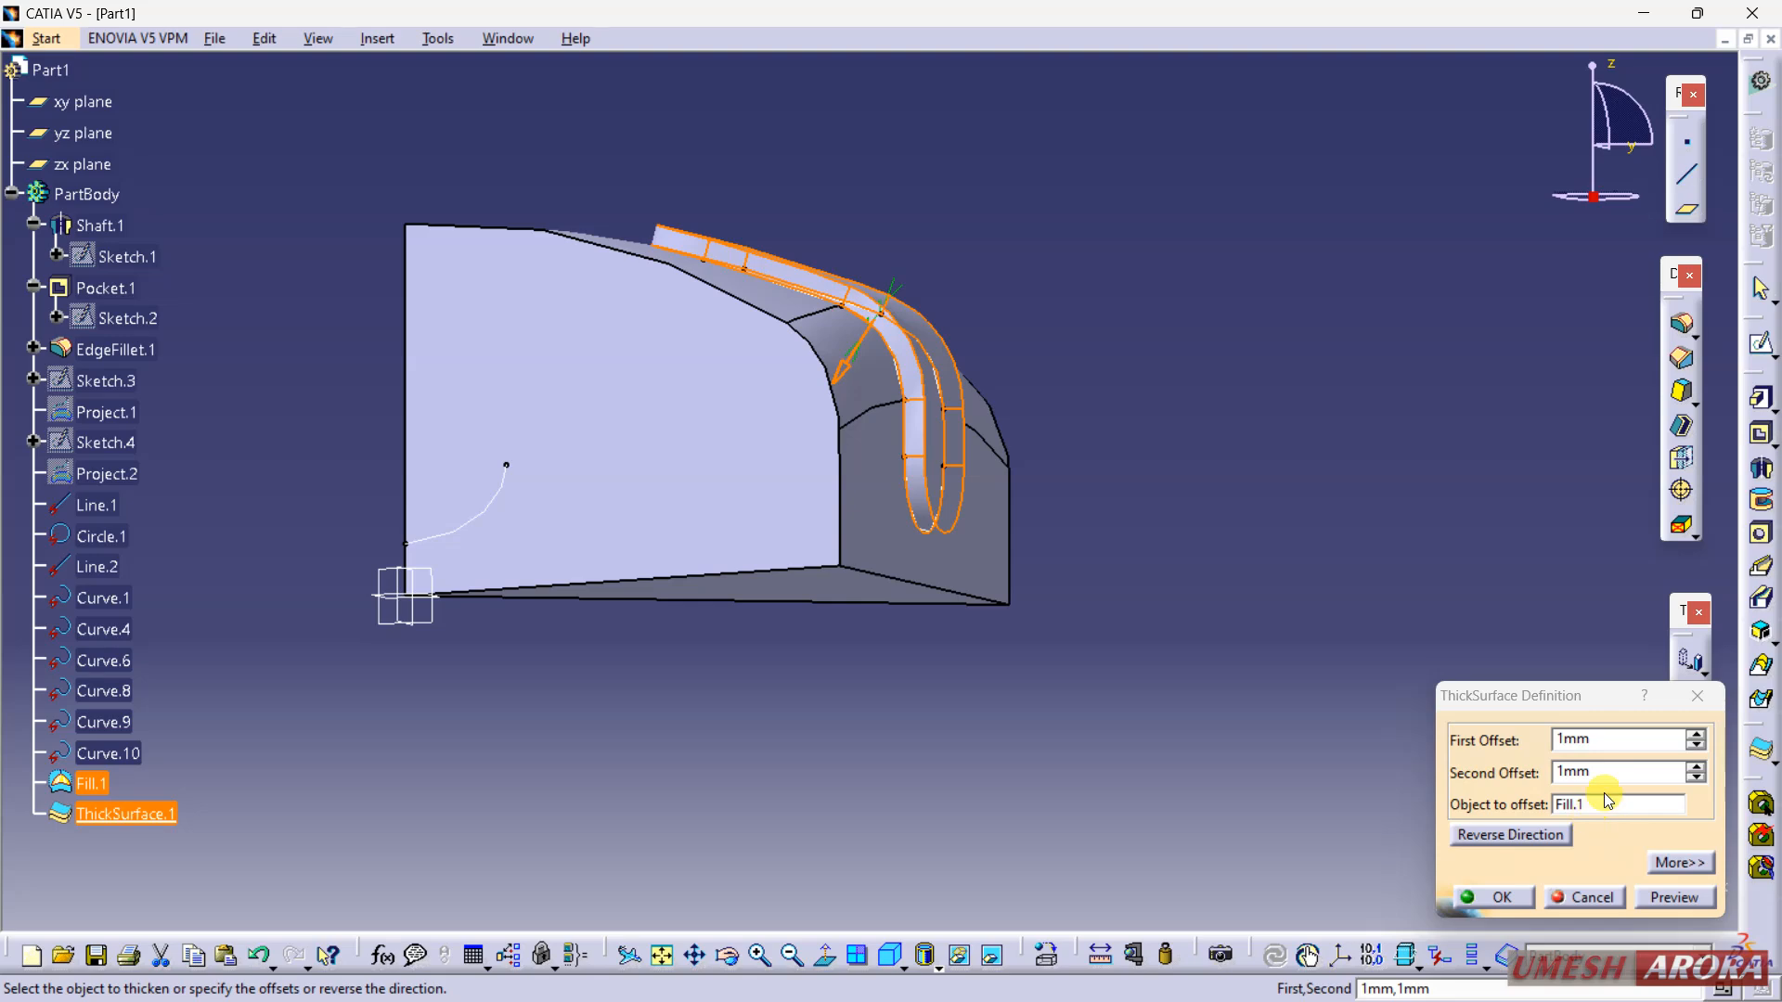
{"action": "left_click", "coordinate": [1695, 768]}
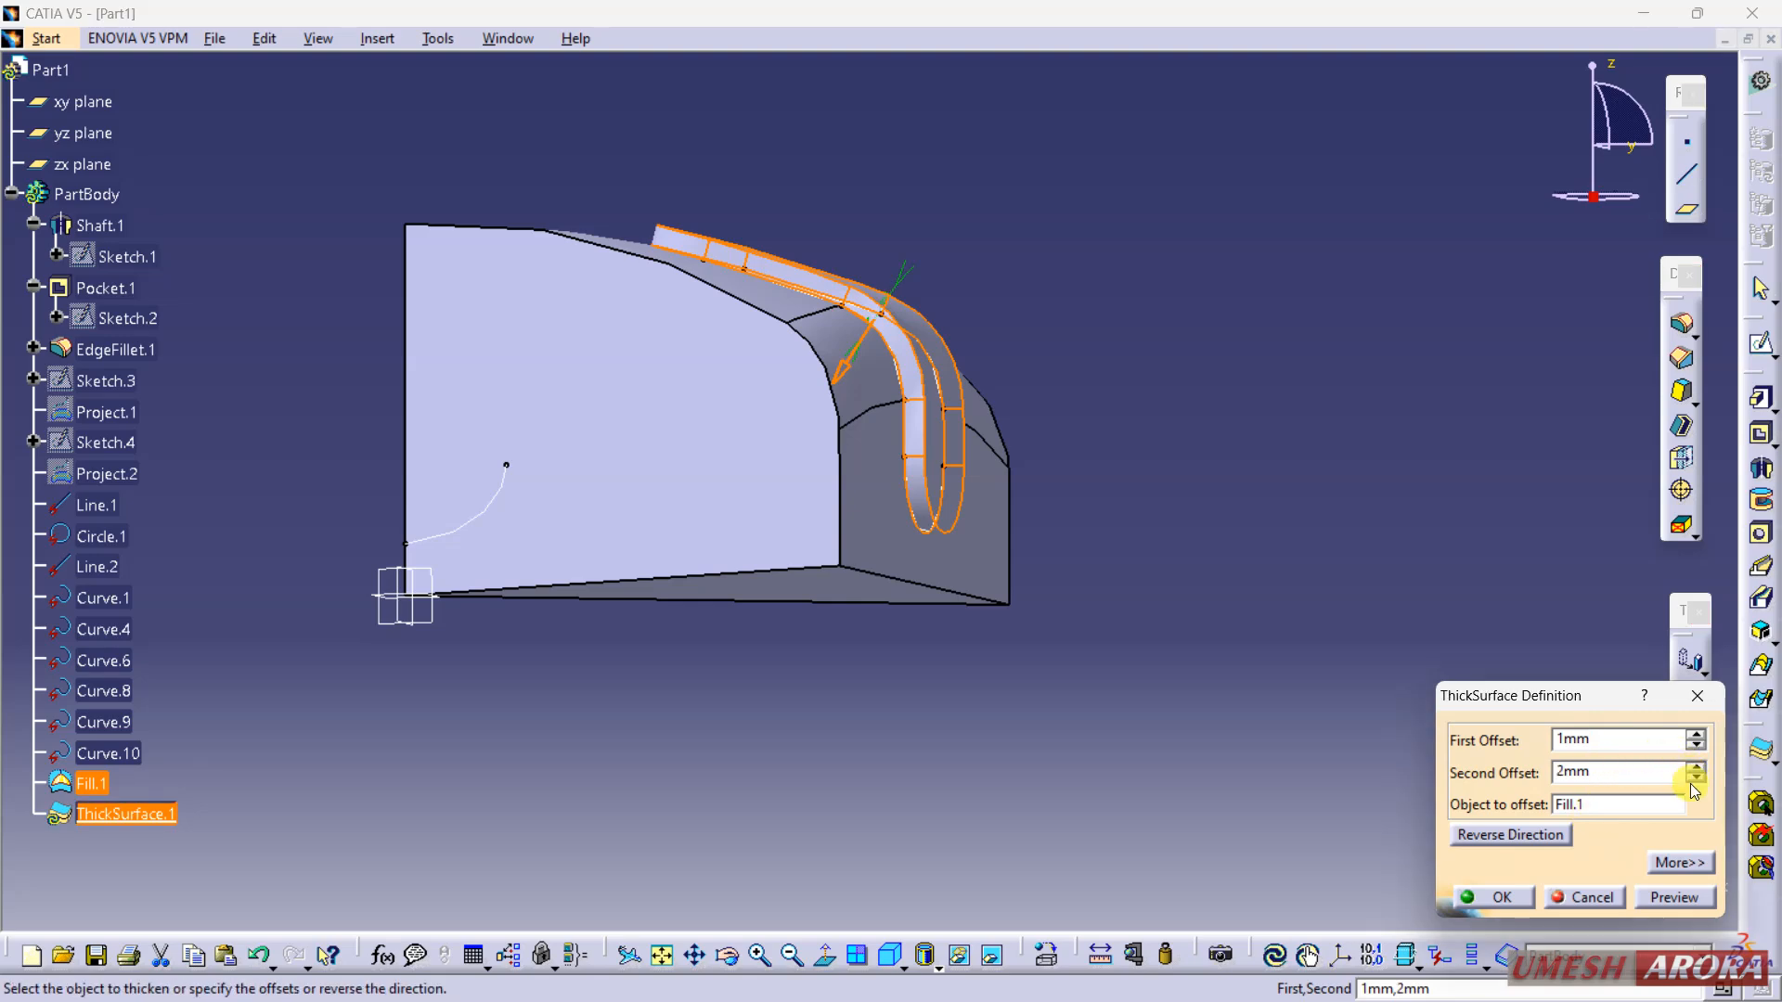
{"action": "left_click", "coordinate": [1670, 862]}
{"action": "left_click", "coordinate": [1652, 862]}
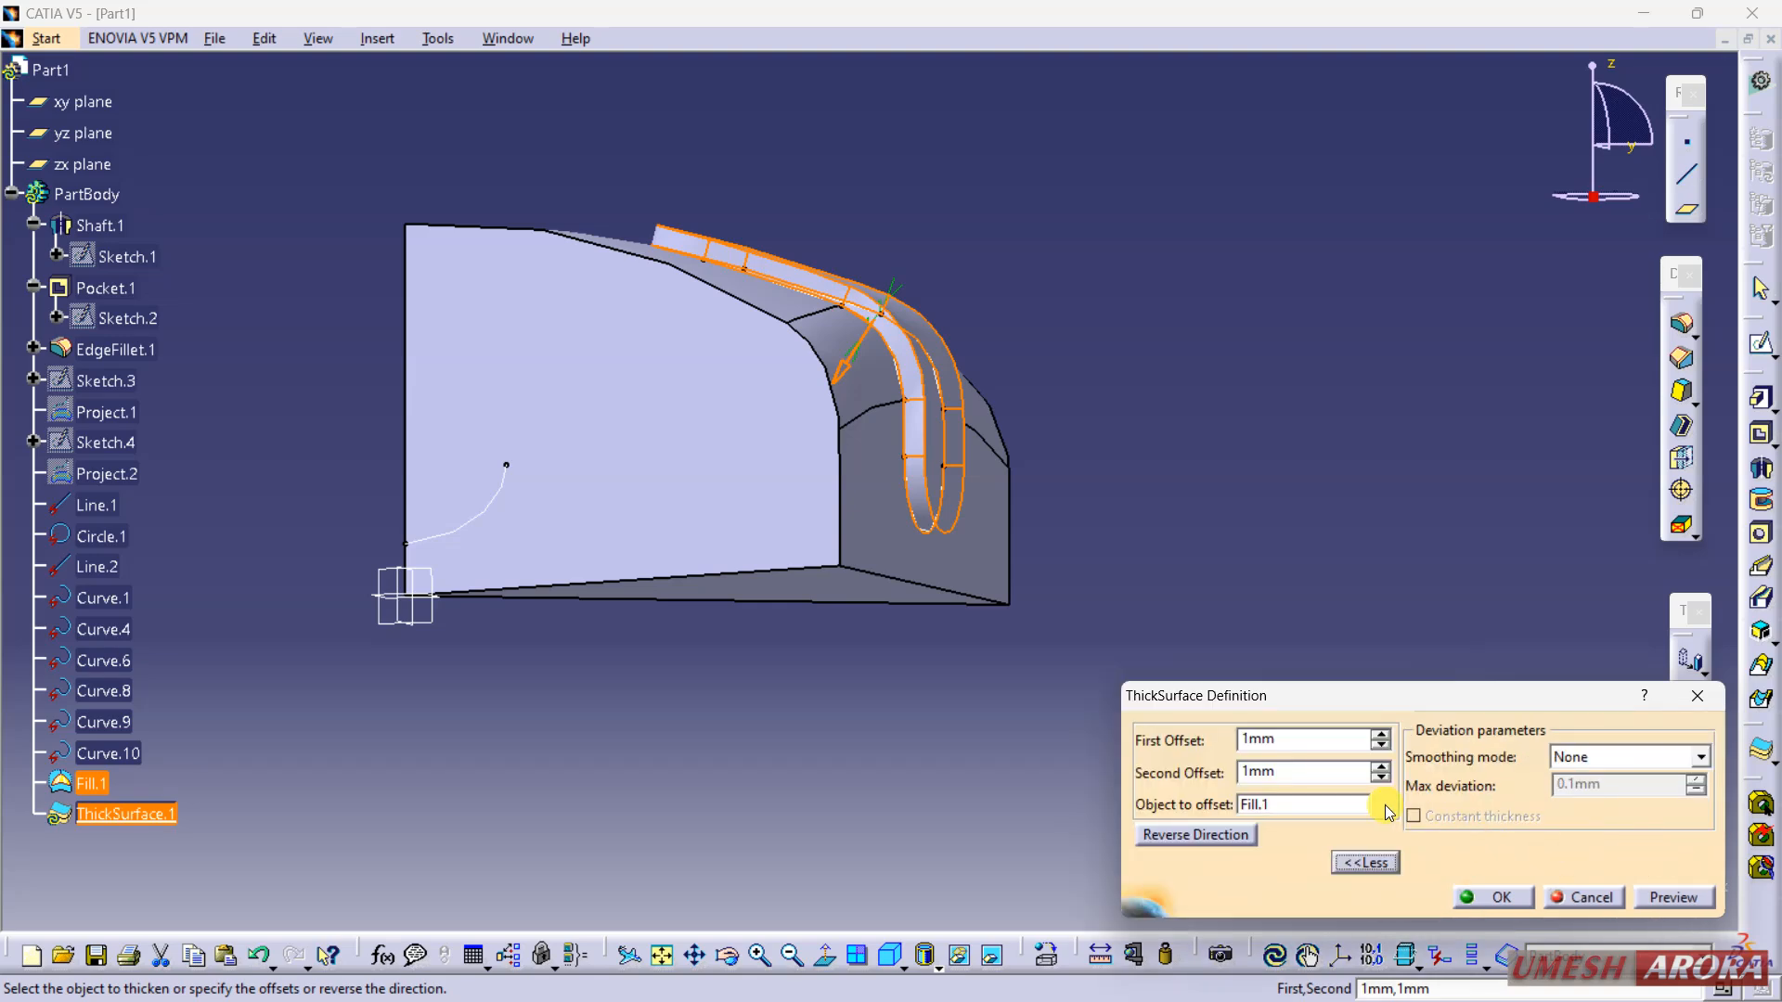
{"action": "left_click", "coordinate": [1589, 759]}
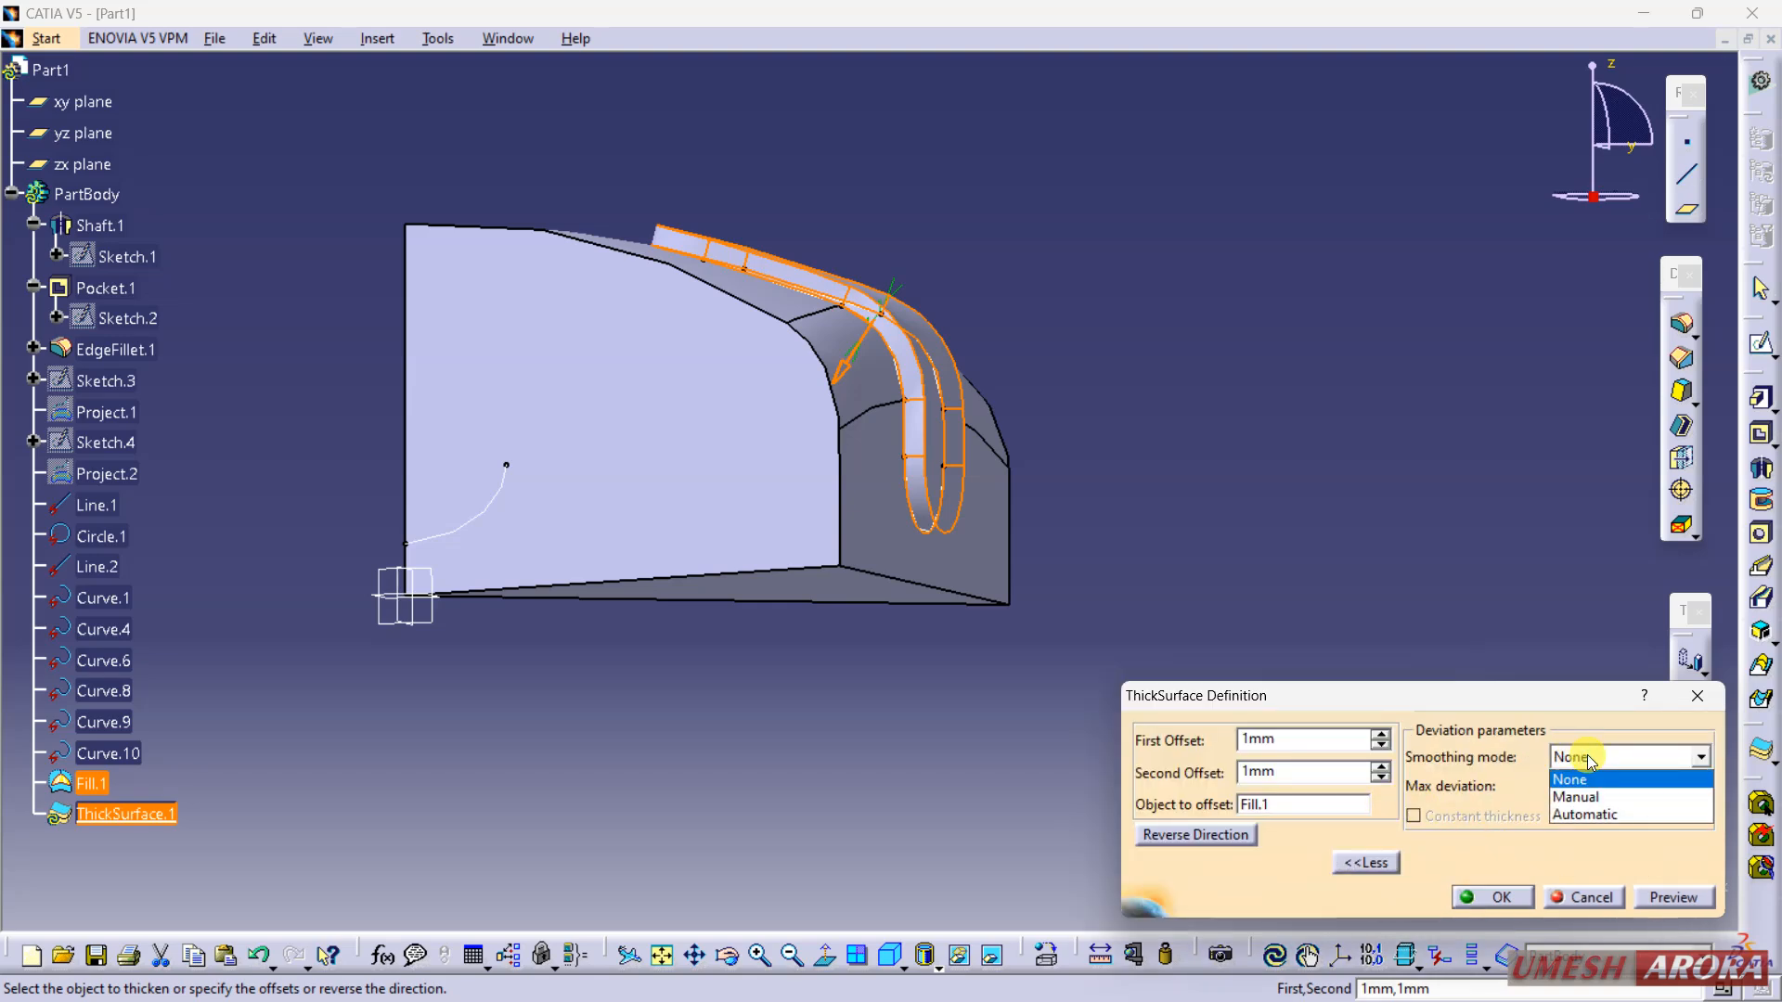
{"action": "left_click", "coordinate": [1594, 815]}
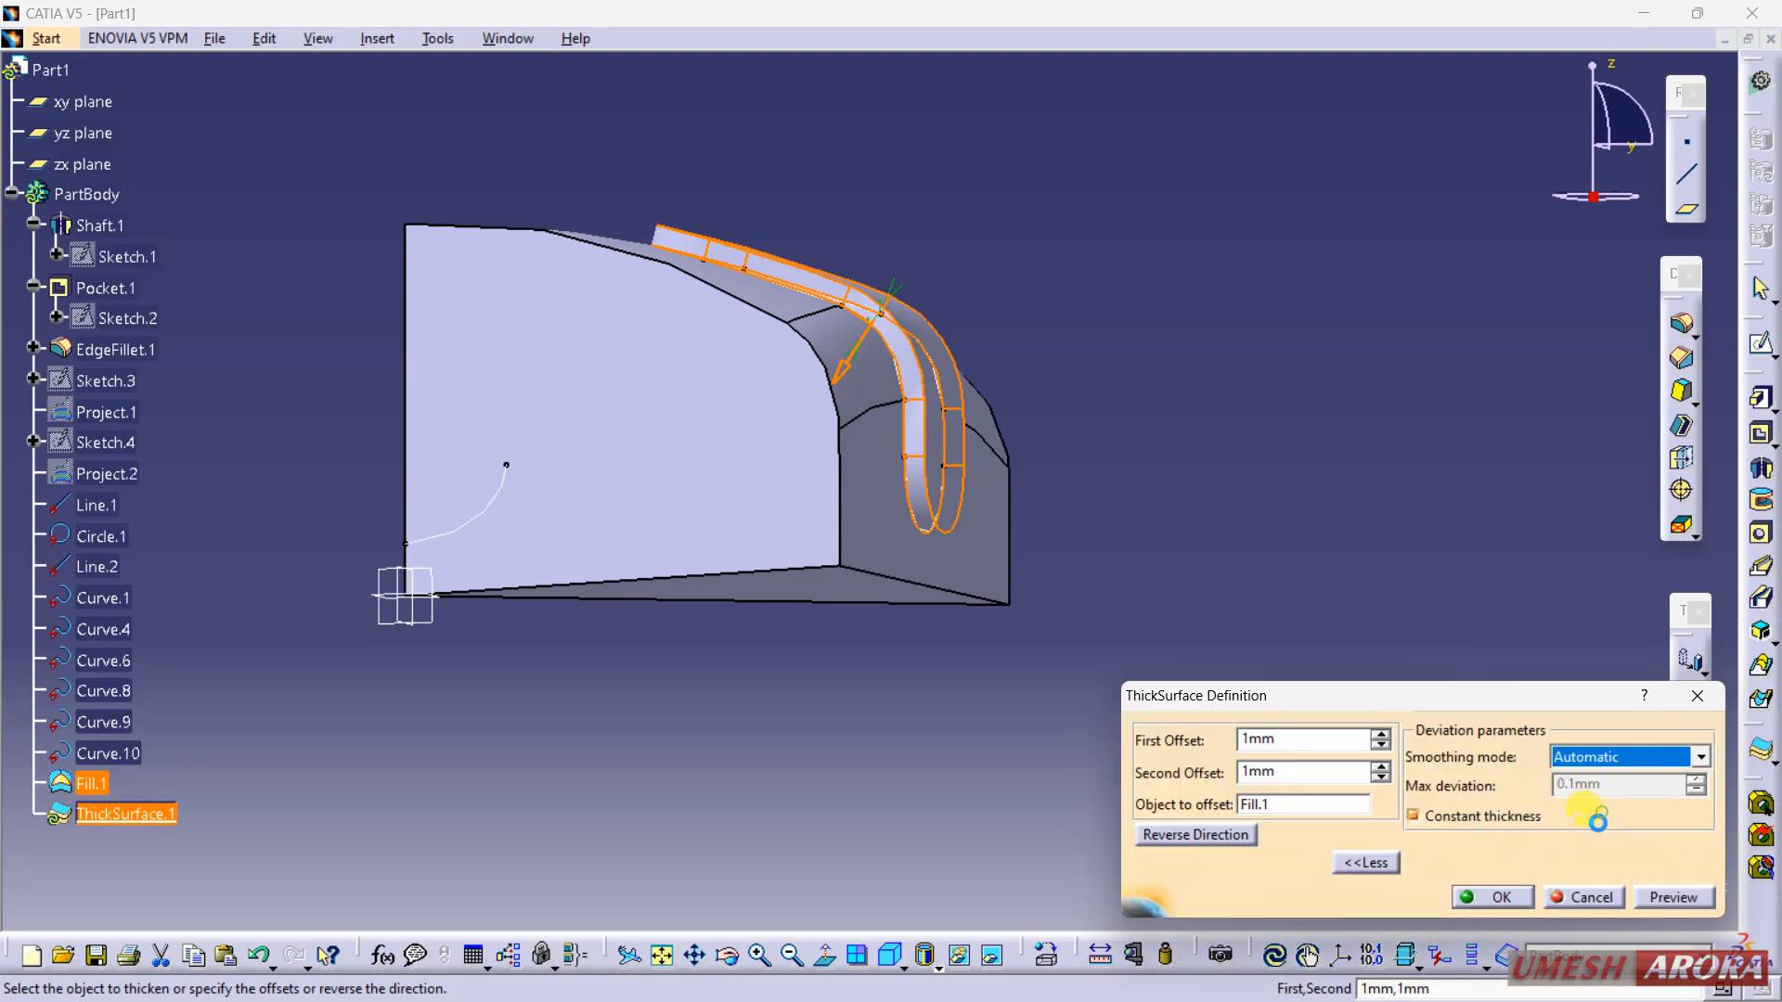
{"action": "left_click", "coordinate": [1574, 898]}
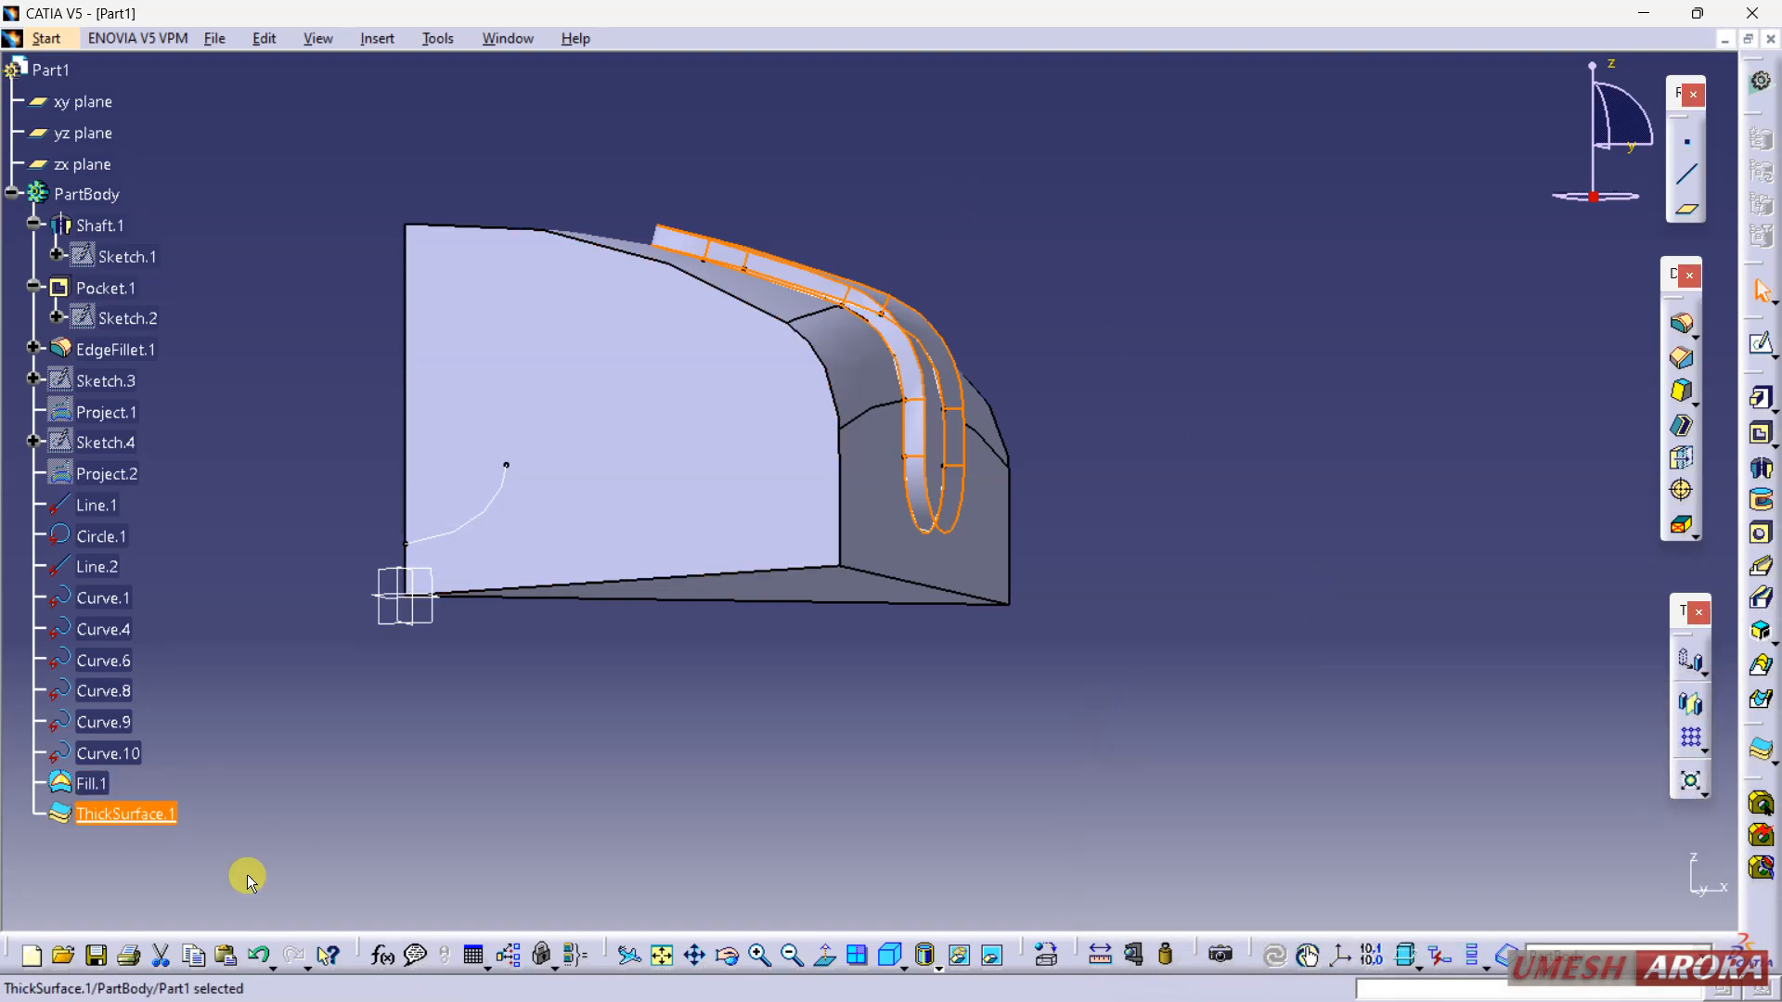
Step: Delete the thick surface feature from PartBody, keeping its parent fill surface
{"action": "right_click", "coordinate": [162, 822]}
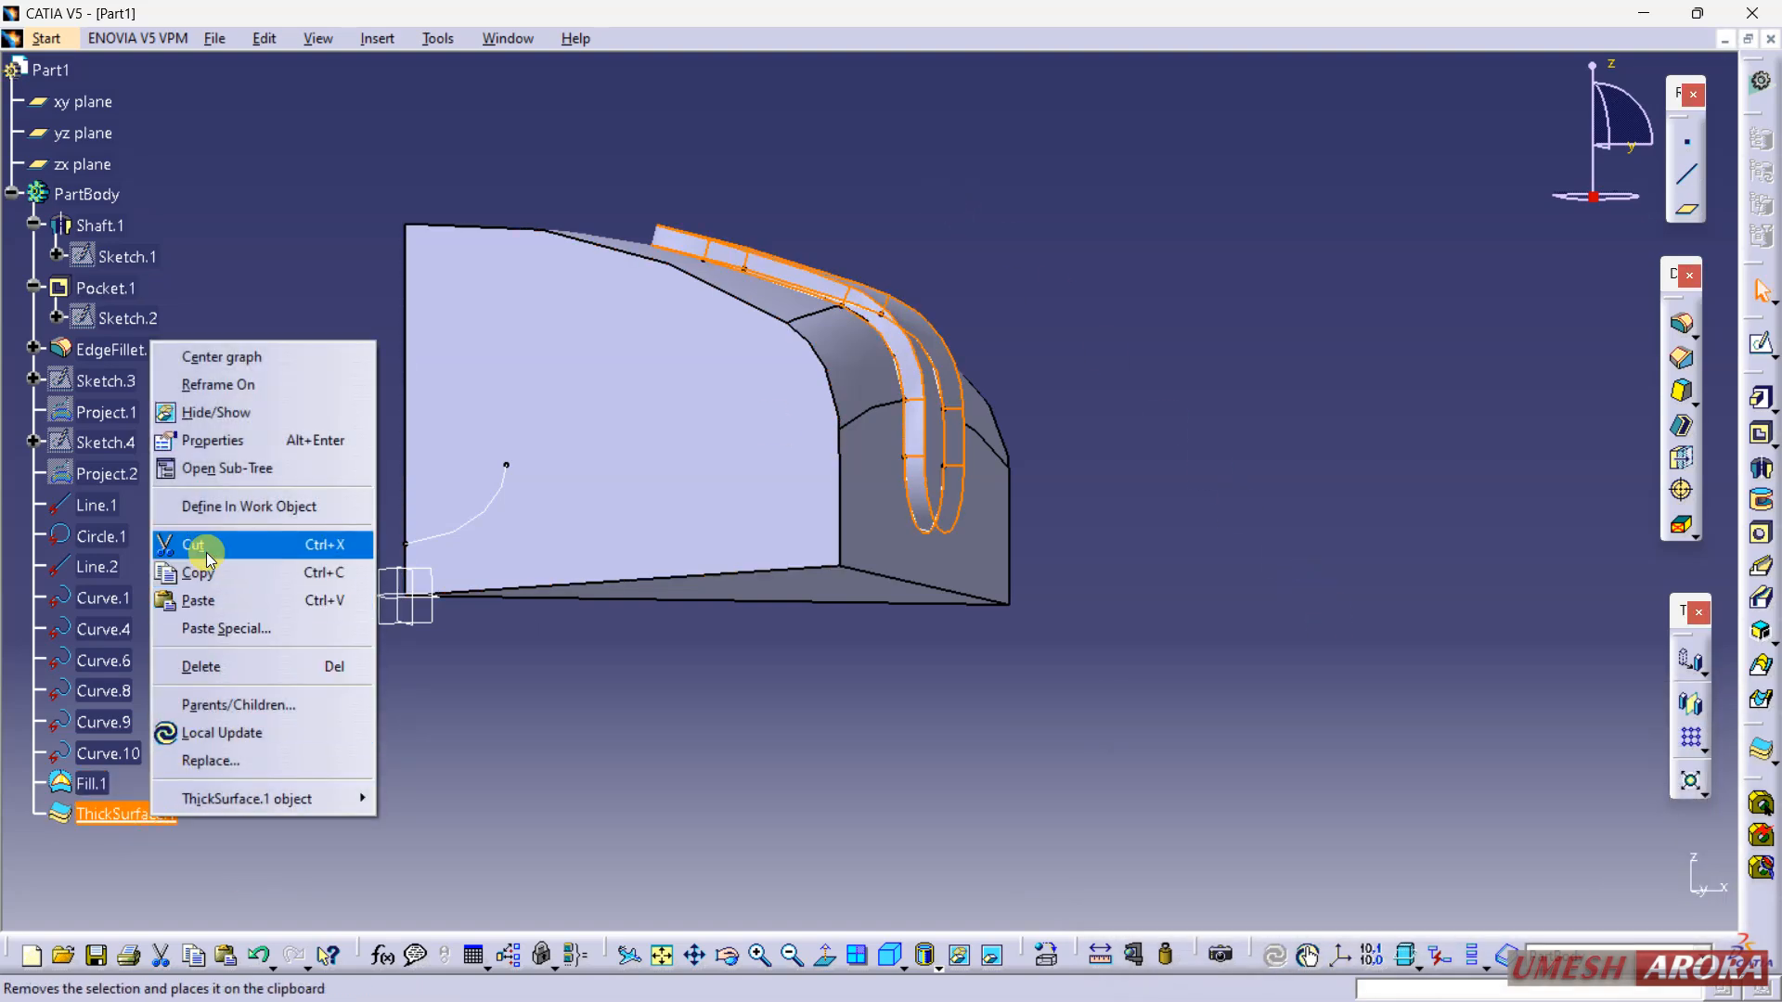
{"action": "left_click", "coordinate": [204, 666]}
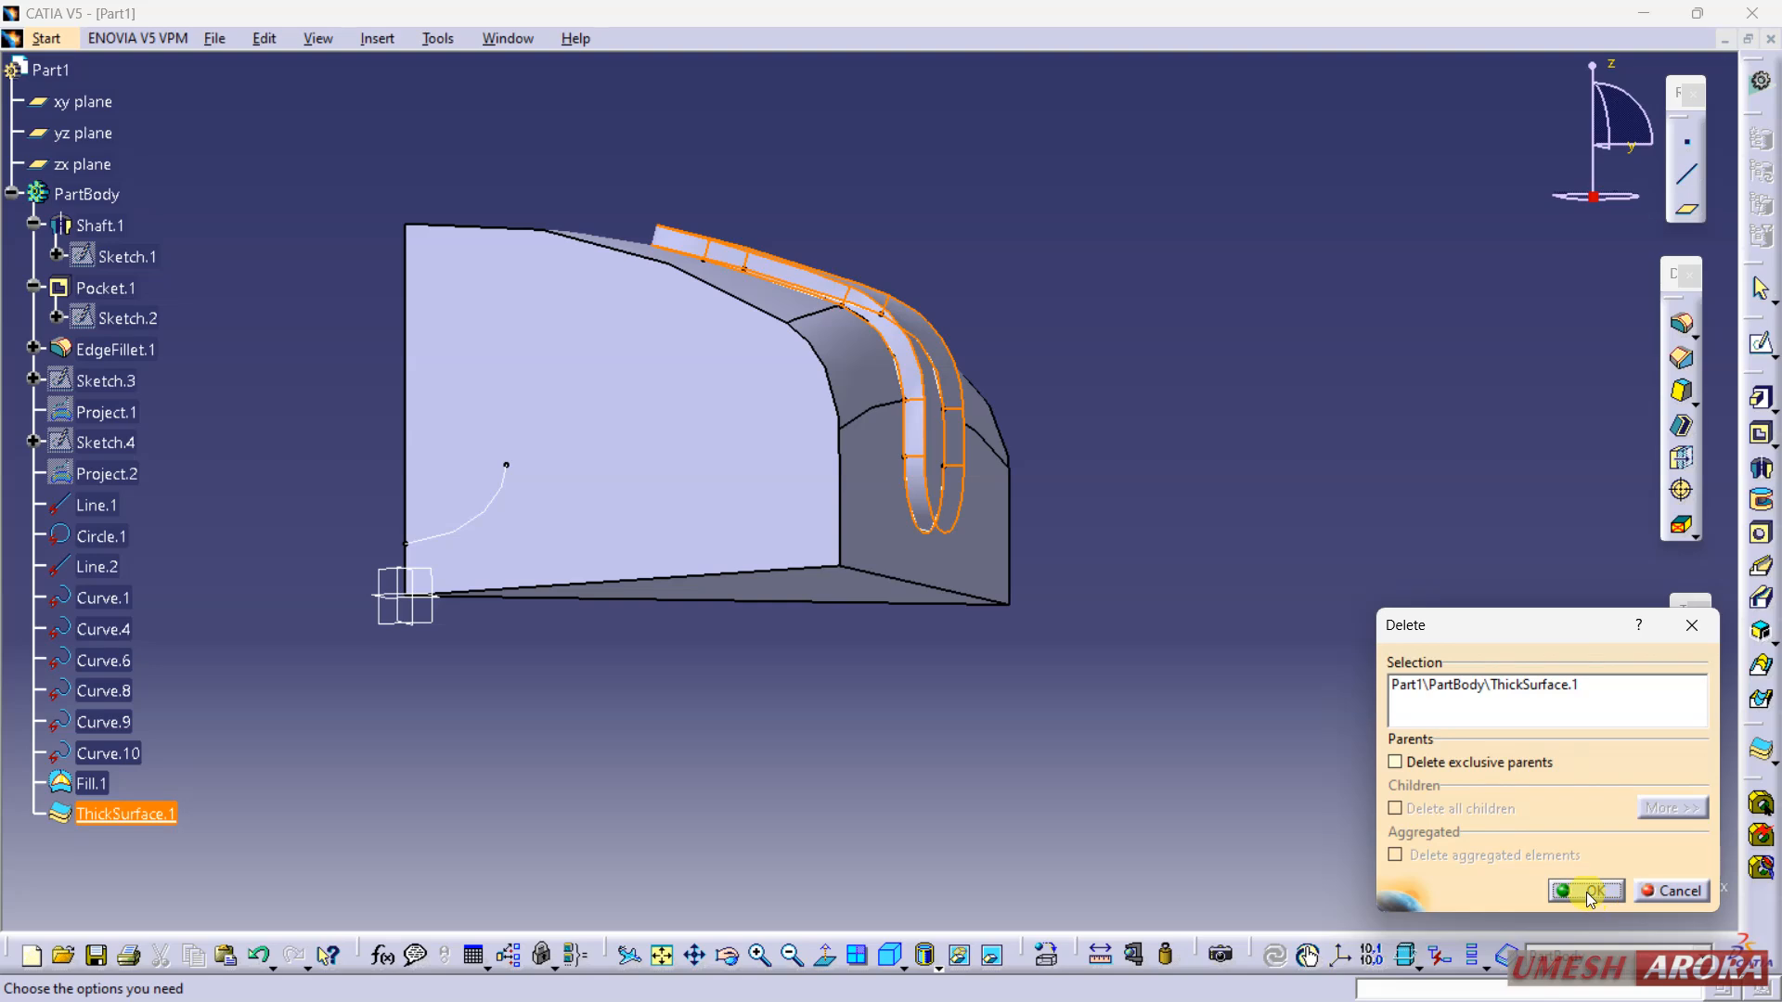
{"action": "left_click", "coordinate": [1591, 898]}
Step: Insert a new, separate body into the part
{"action": "middle_click_drag", "start_coordinate": [1074, 251], "coordinate": [681, 183]}
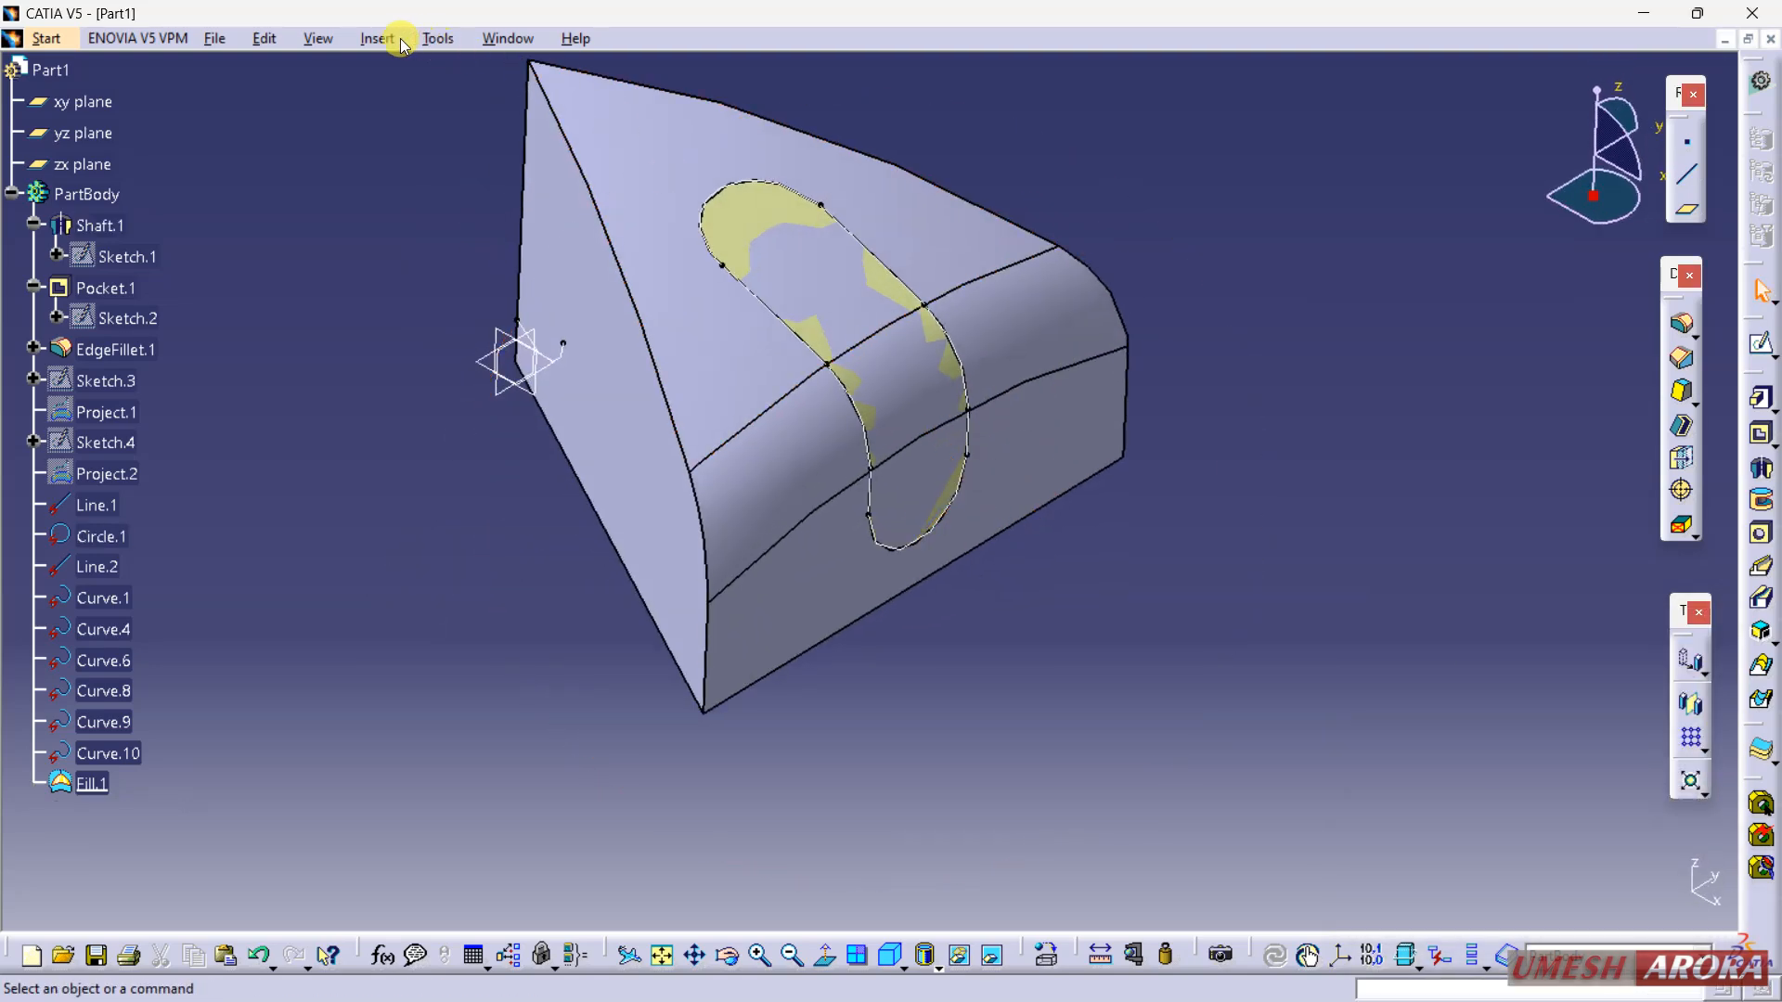
{"action": "left_click", "coordinate": [377, 38]}
{"action": "left_click", "coordinate": [439, 101]}
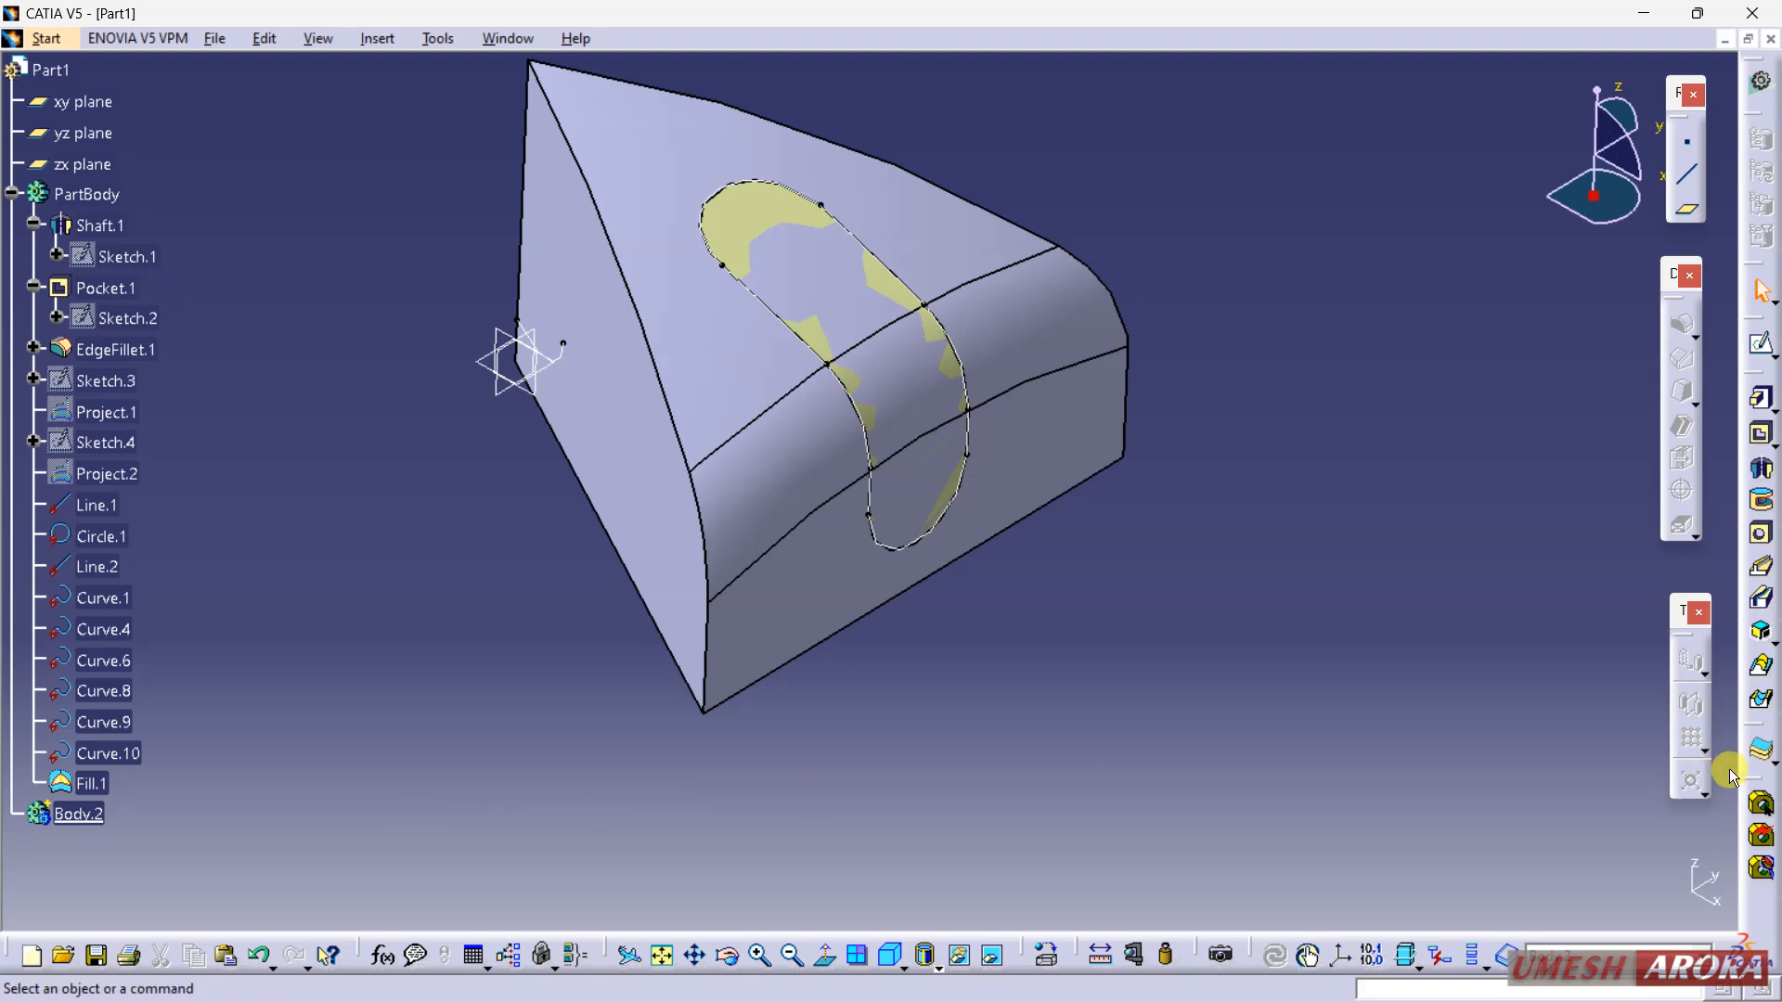
Step: Thicken the slot-shaped fill surface in the new body with first and second offsets of 1 mm each
{"action": "left_click", "coordinate": [1760, 750]}
{"action": "left_click", "coordinate": [769, 225]}
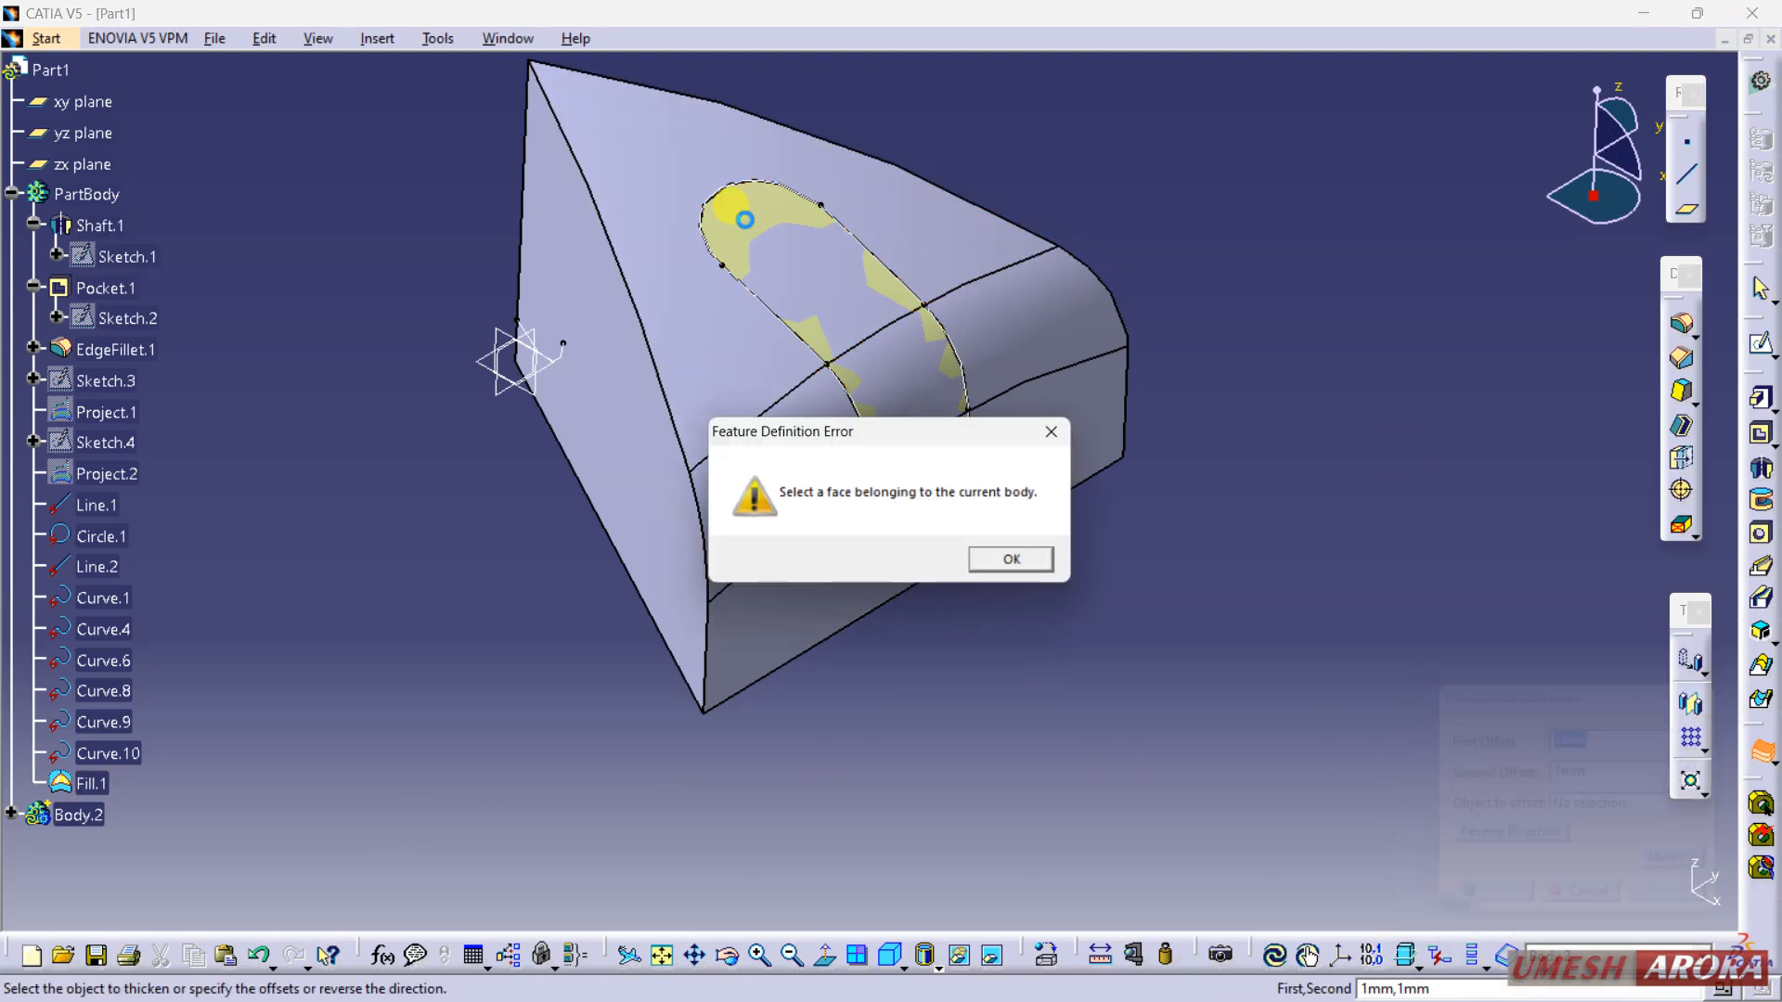
{"action": "left_click", "coordinate": [1014, 561]}
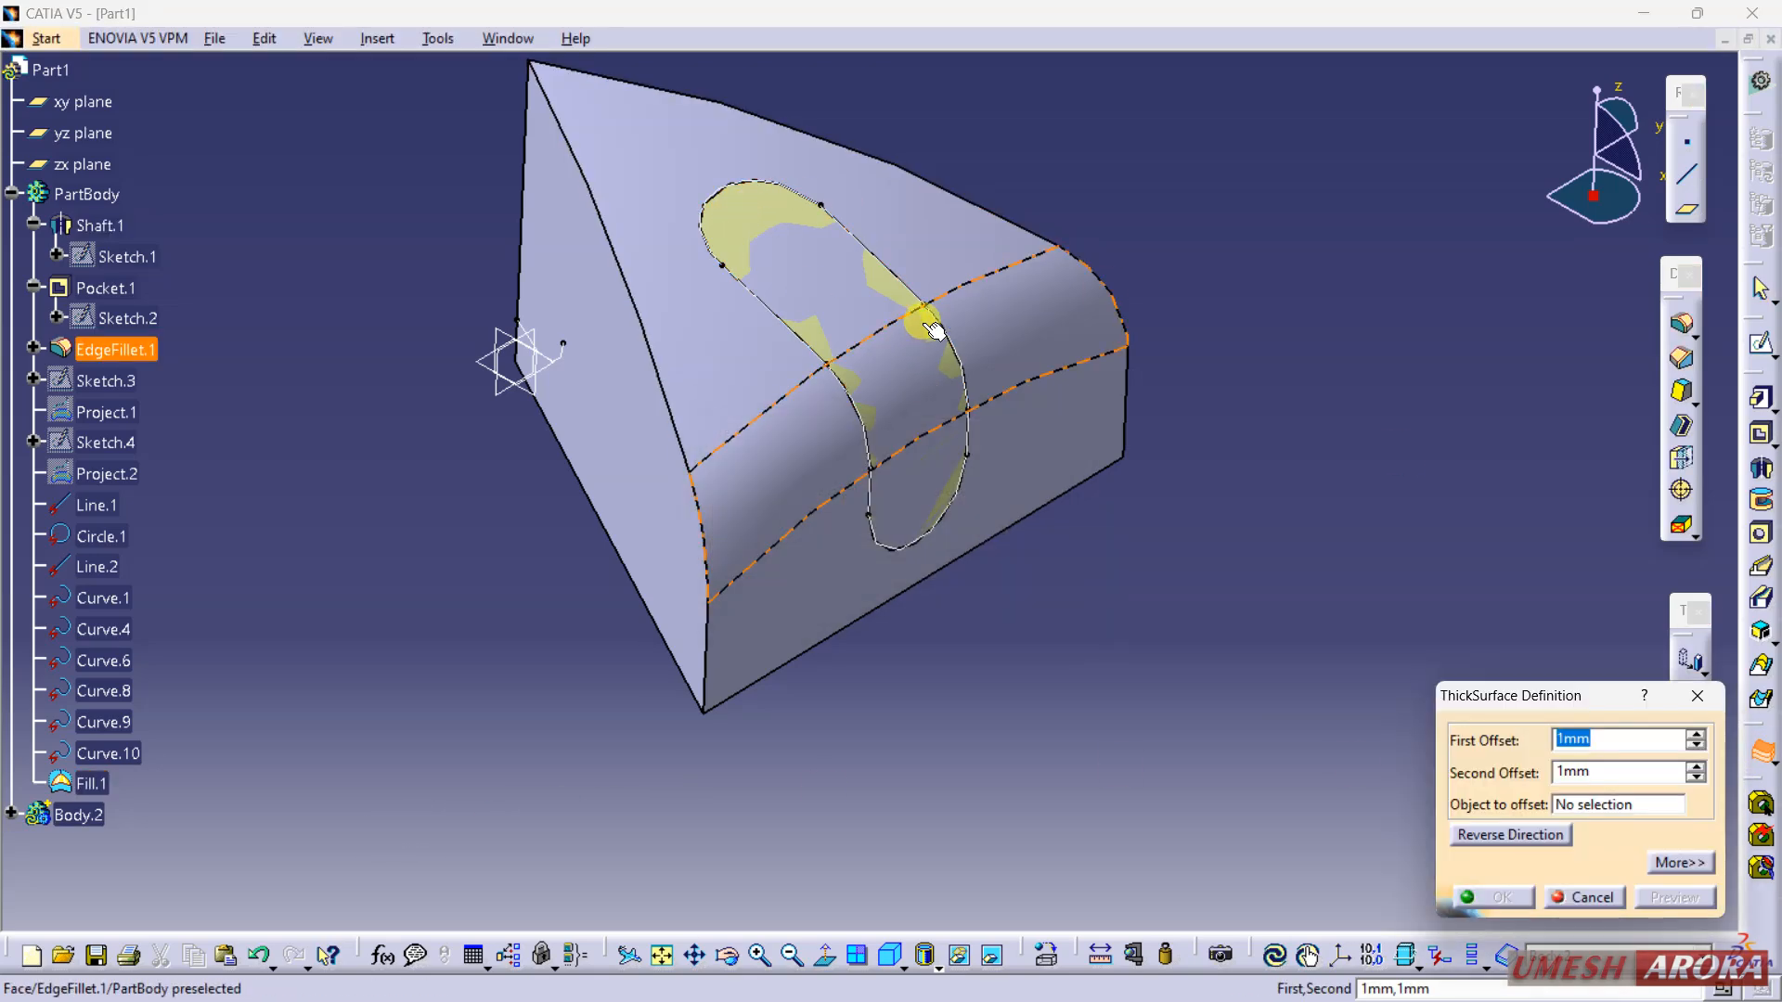
{"action": "left_click", "coordinate": [930, 326]}
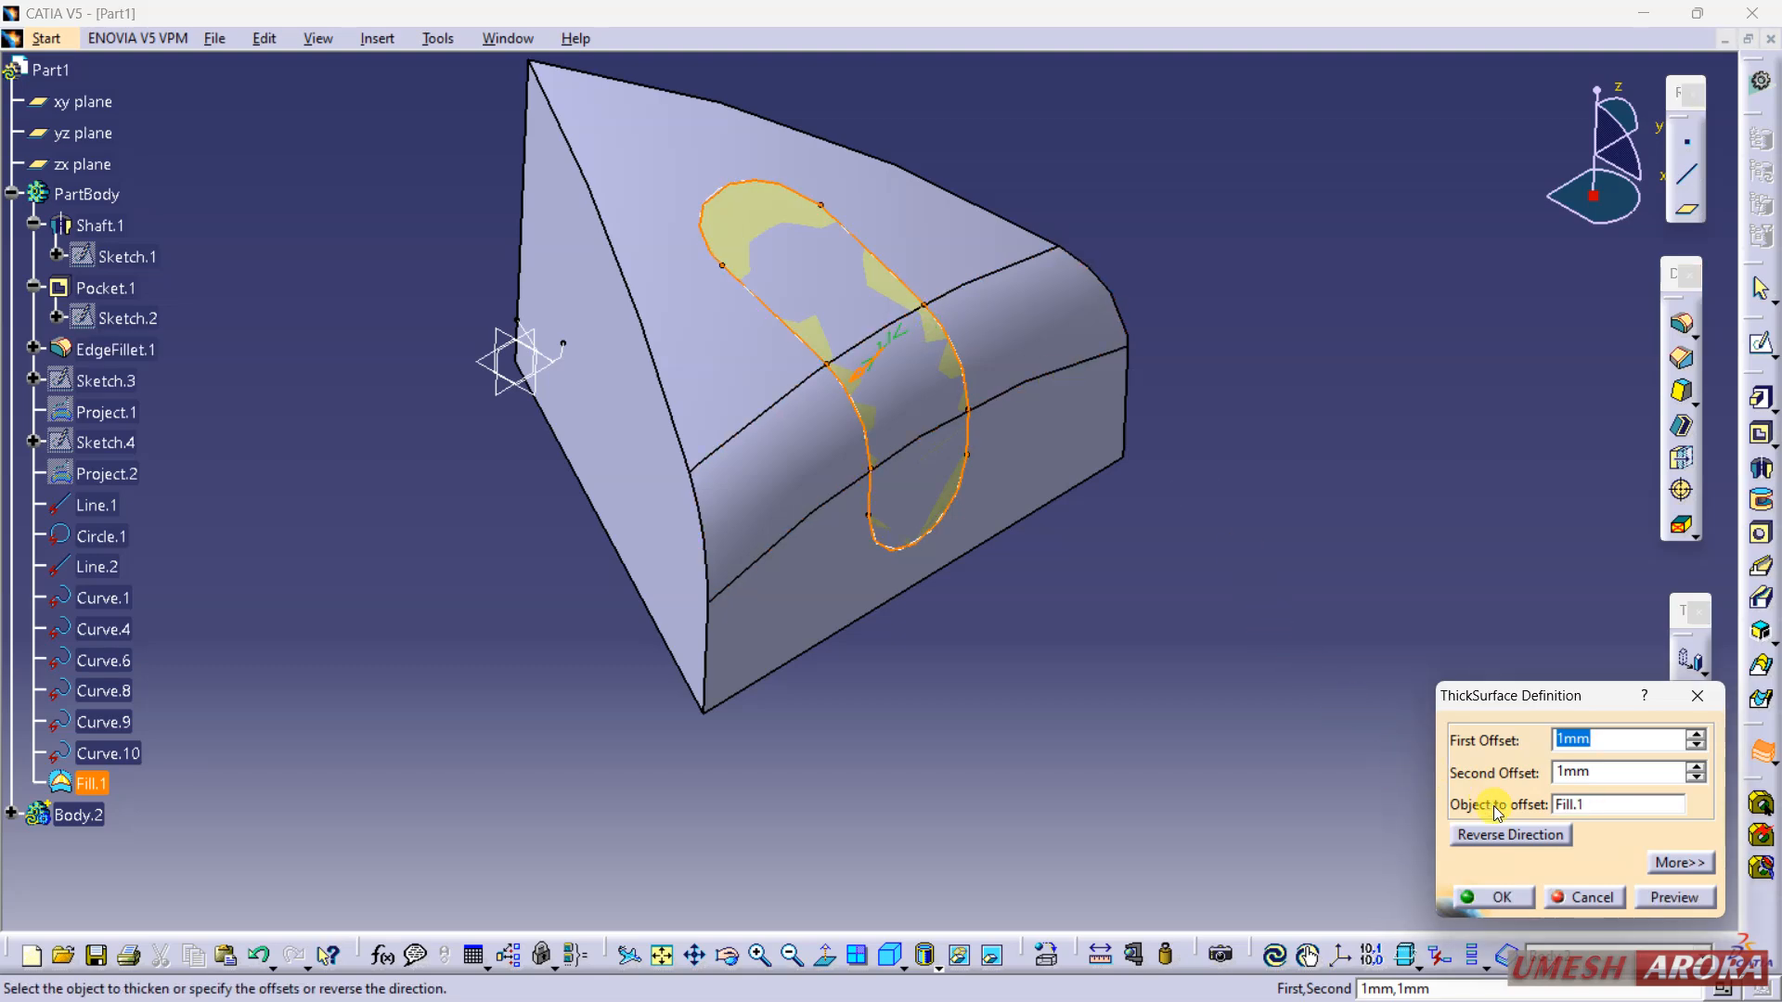
{"action": "left_click", "coordinate": [1494, 897]}
Step: Subtract Body.2 from PartBody with the Remove Boolean operation to cut the slot-shaped recess
{"action": "middle_click_drag", "start_coordinate": [1133, 649], "coordinate": [1070, 668]}
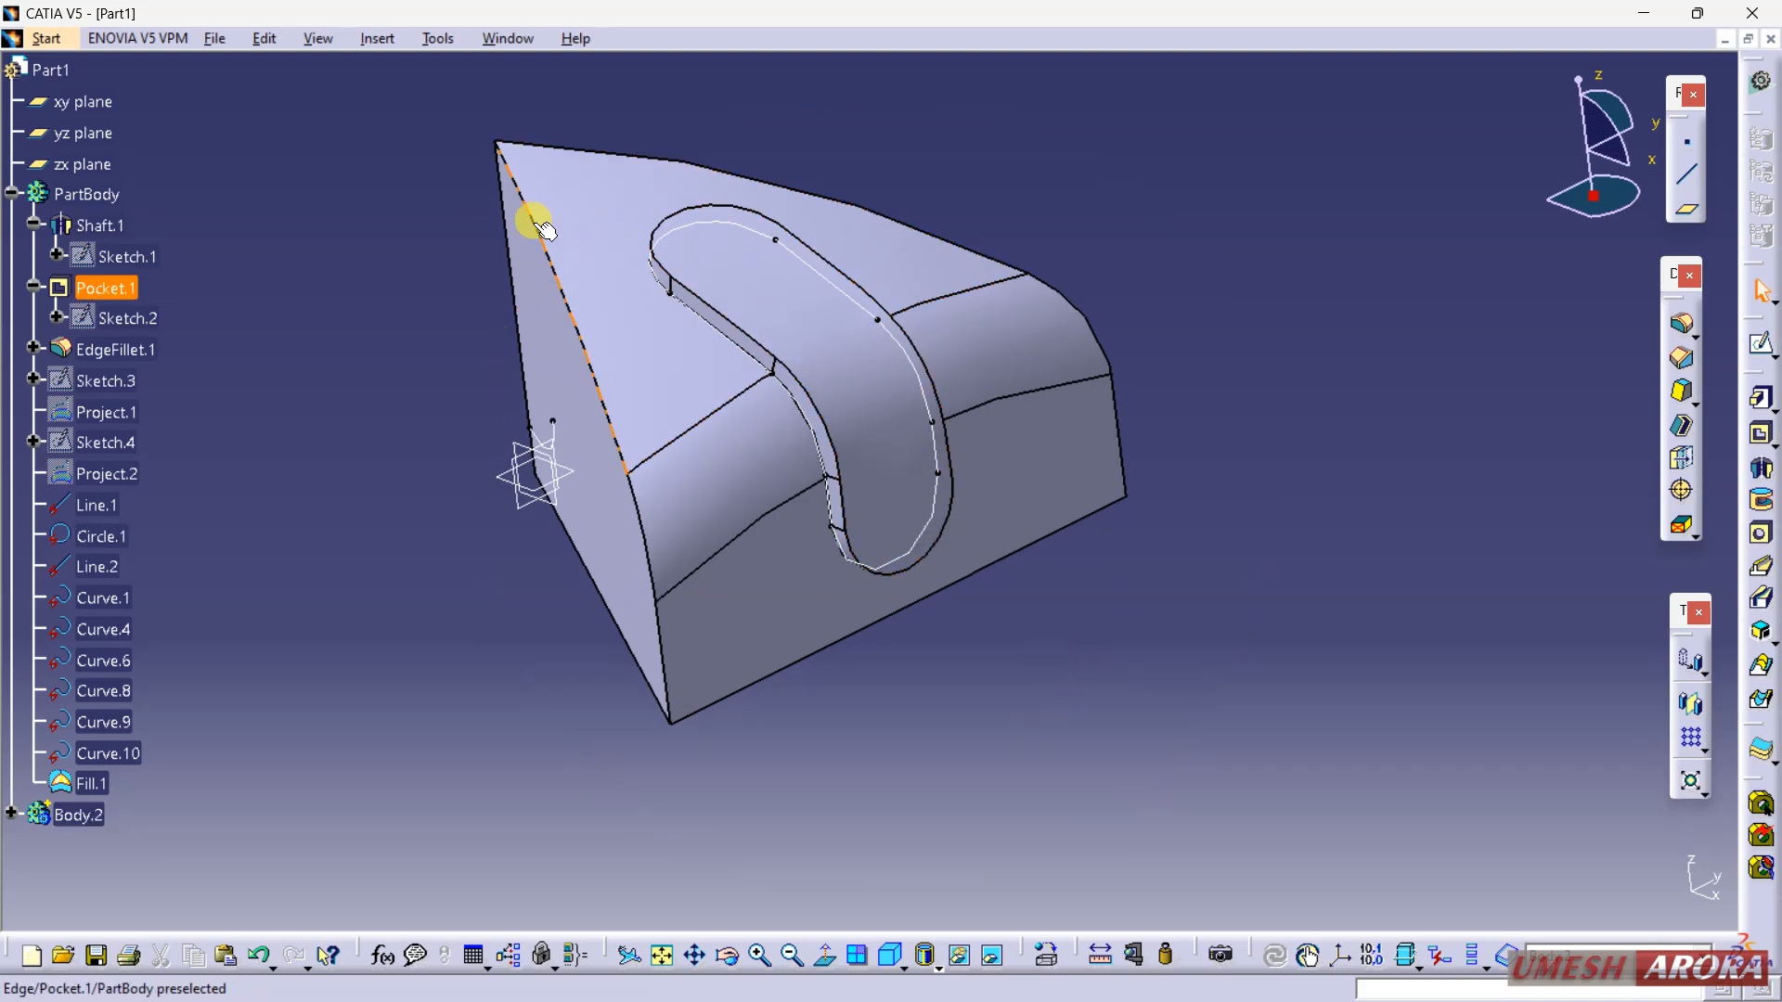
{"action": "left_click", "coordinate": [377, 38]}
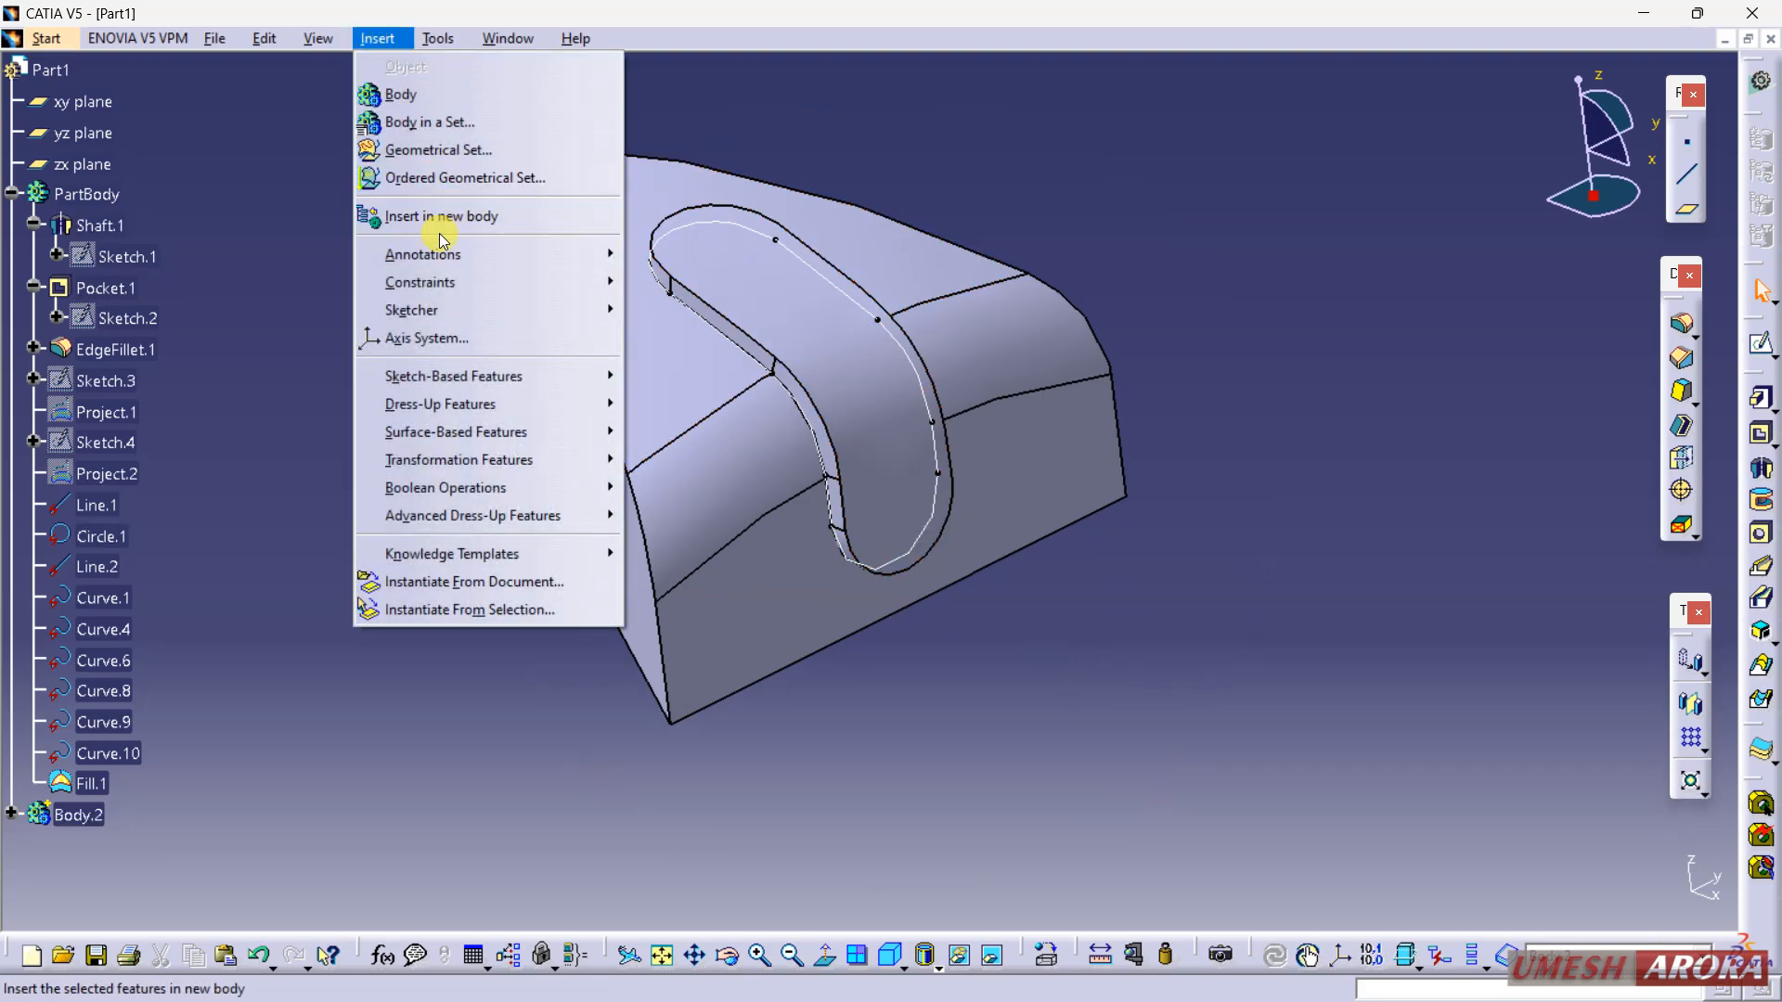
{"action": "mouse_move", "coordinate": [456, 486]}
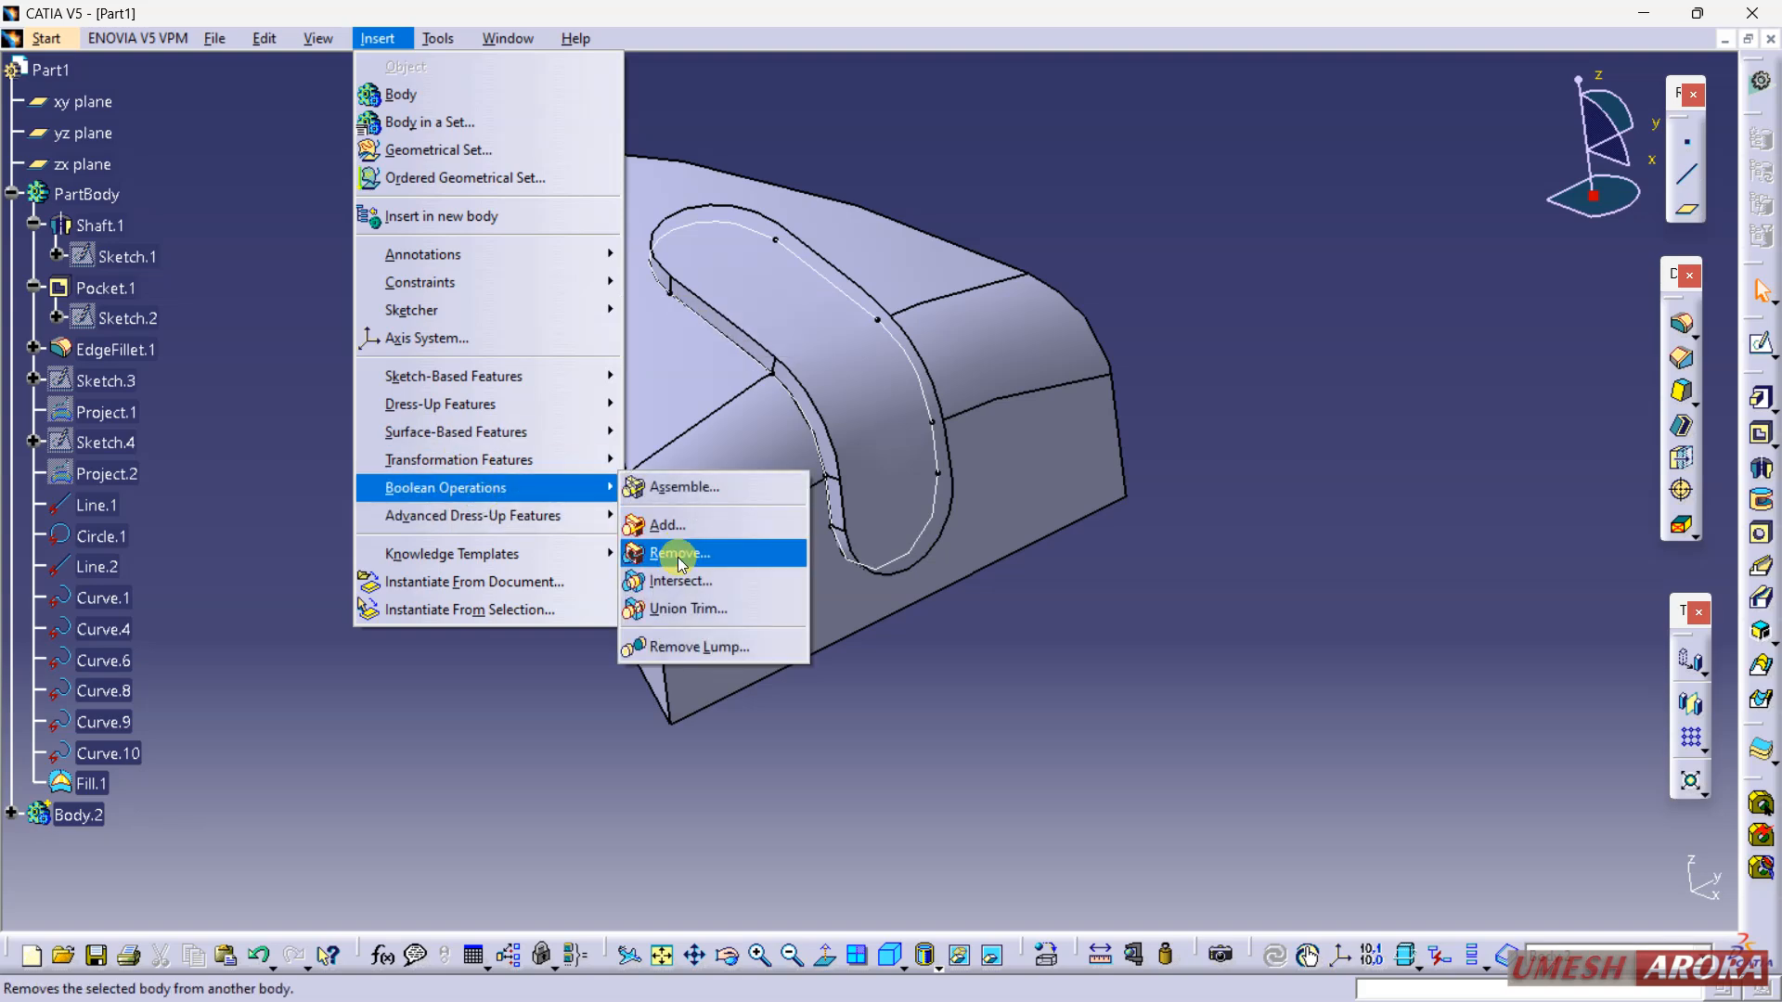
{"action": "left_click", "coordinate": [682, 563]}
{"action": "left_click", "coordinate": [743, 636]}
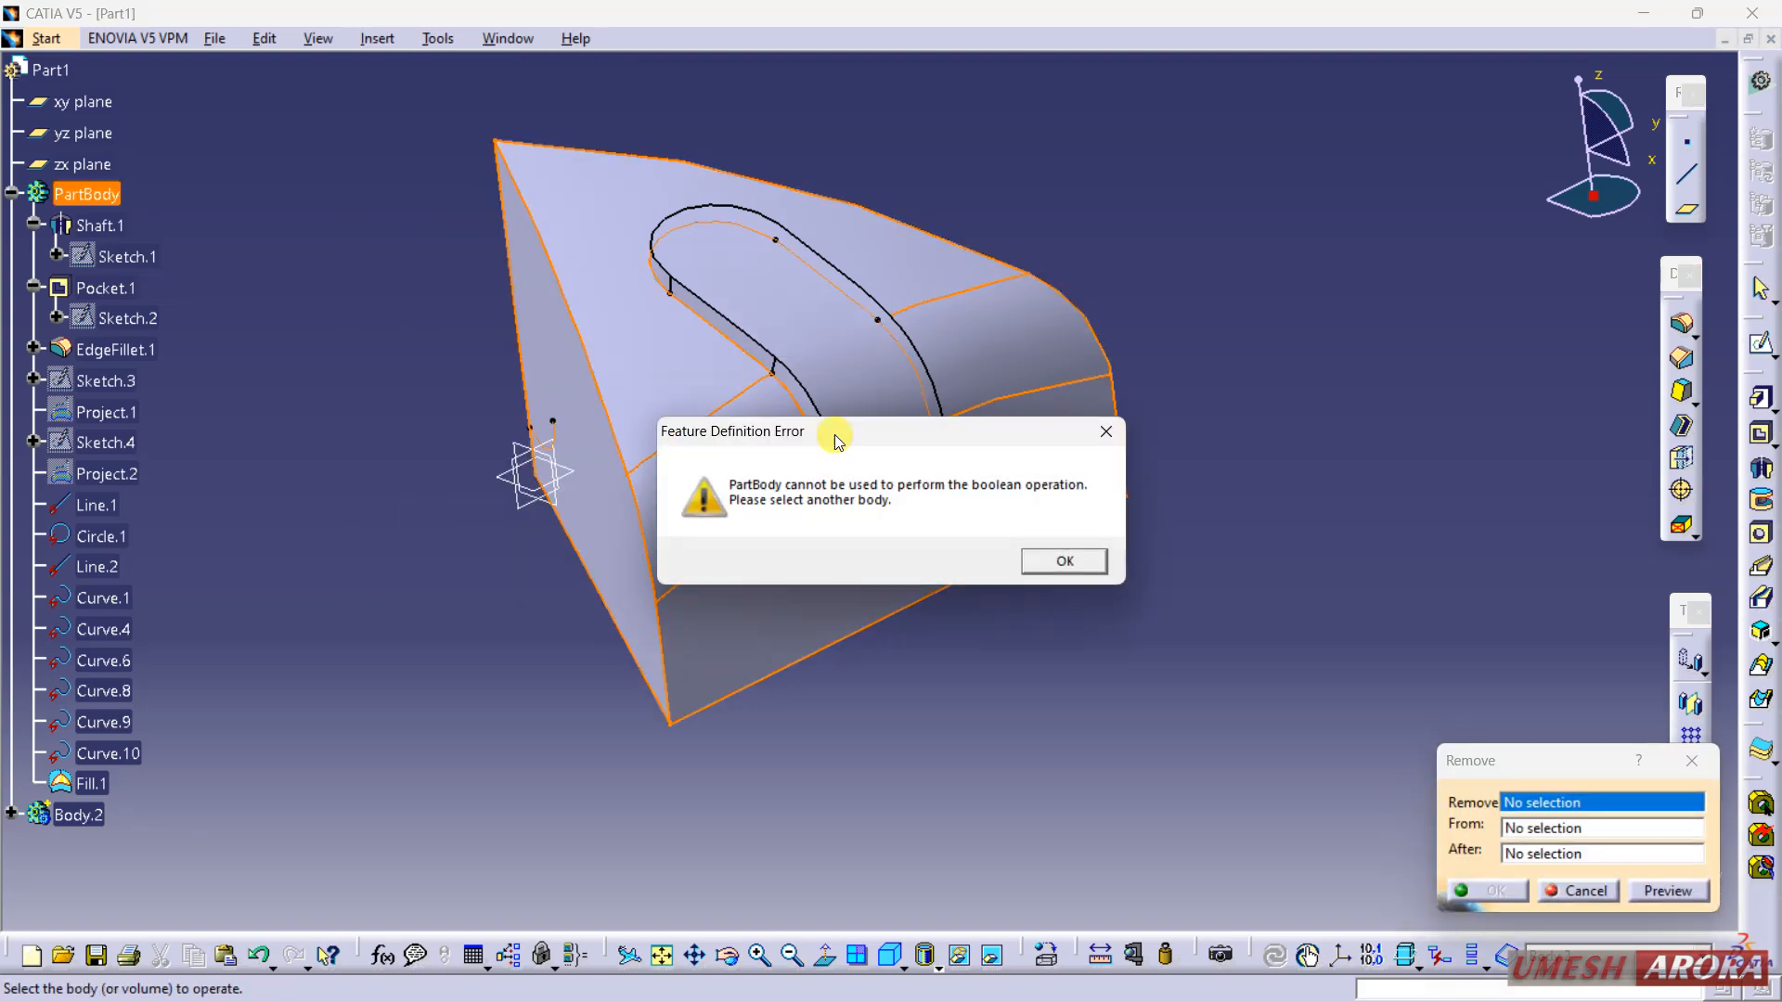
{"action": "left_click", "coordinate": [1065, 562]}
{"action": "left_click", "coordinate": [847, 332]}
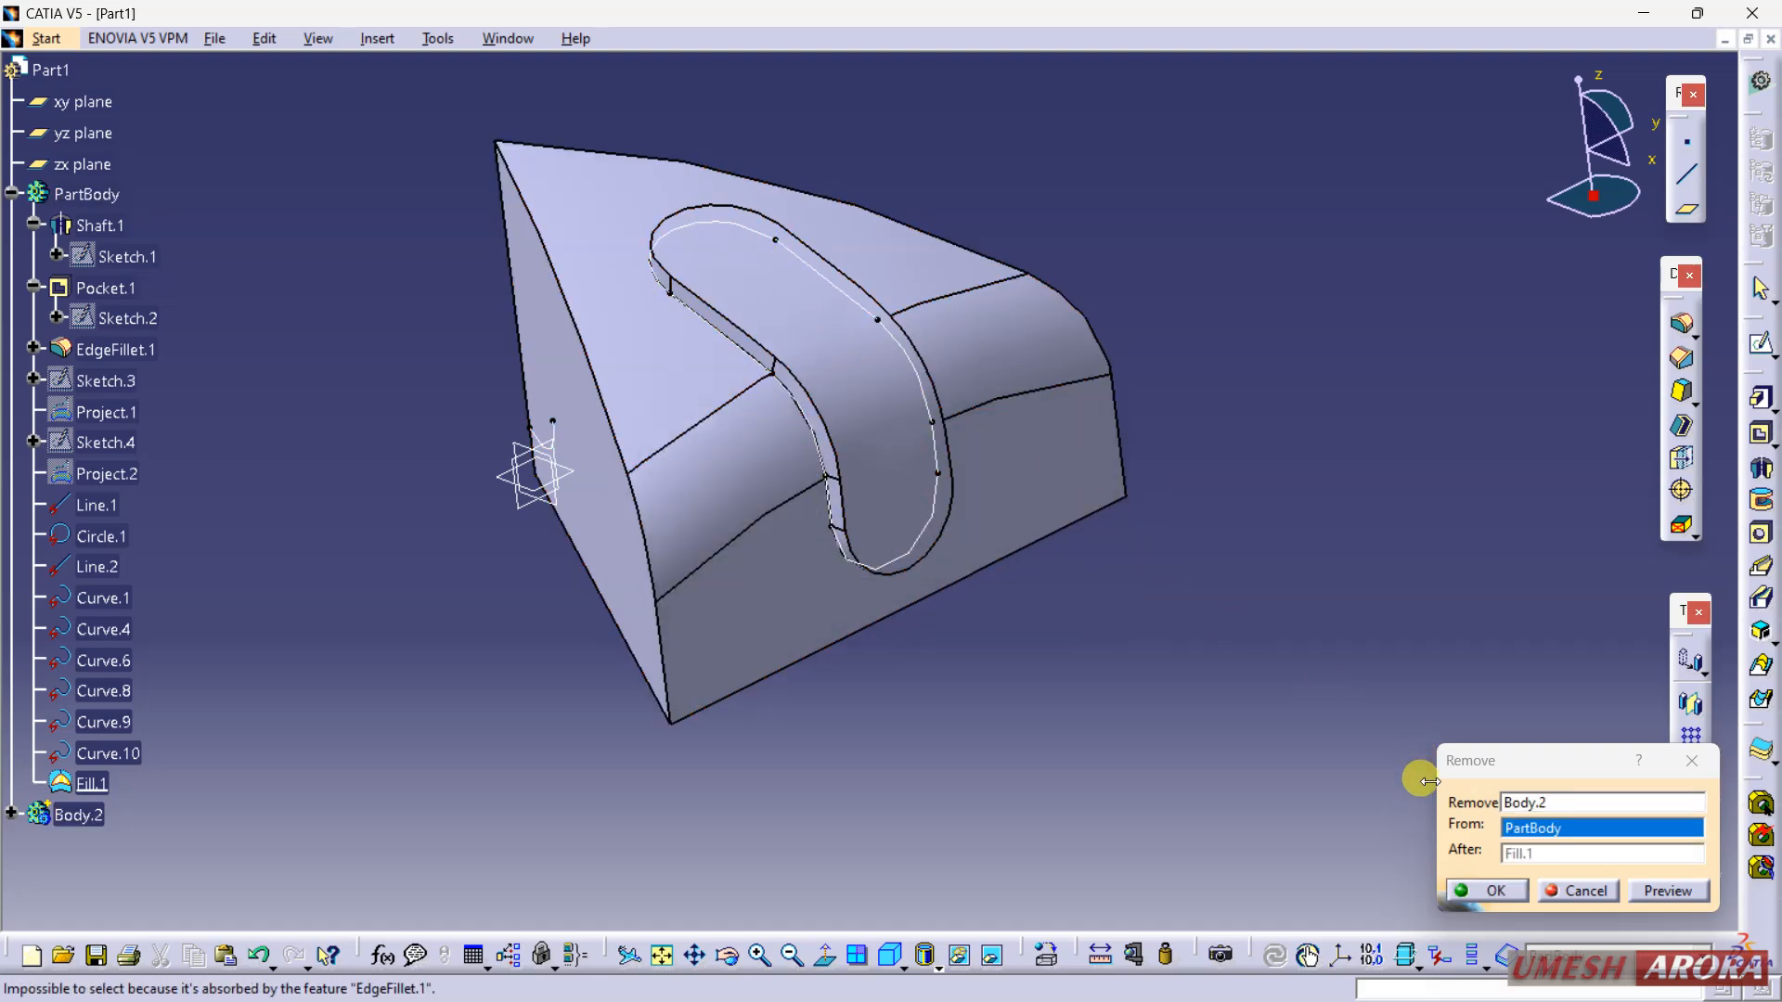
{"action": "left_click", "coordinate": [1499, 891]}
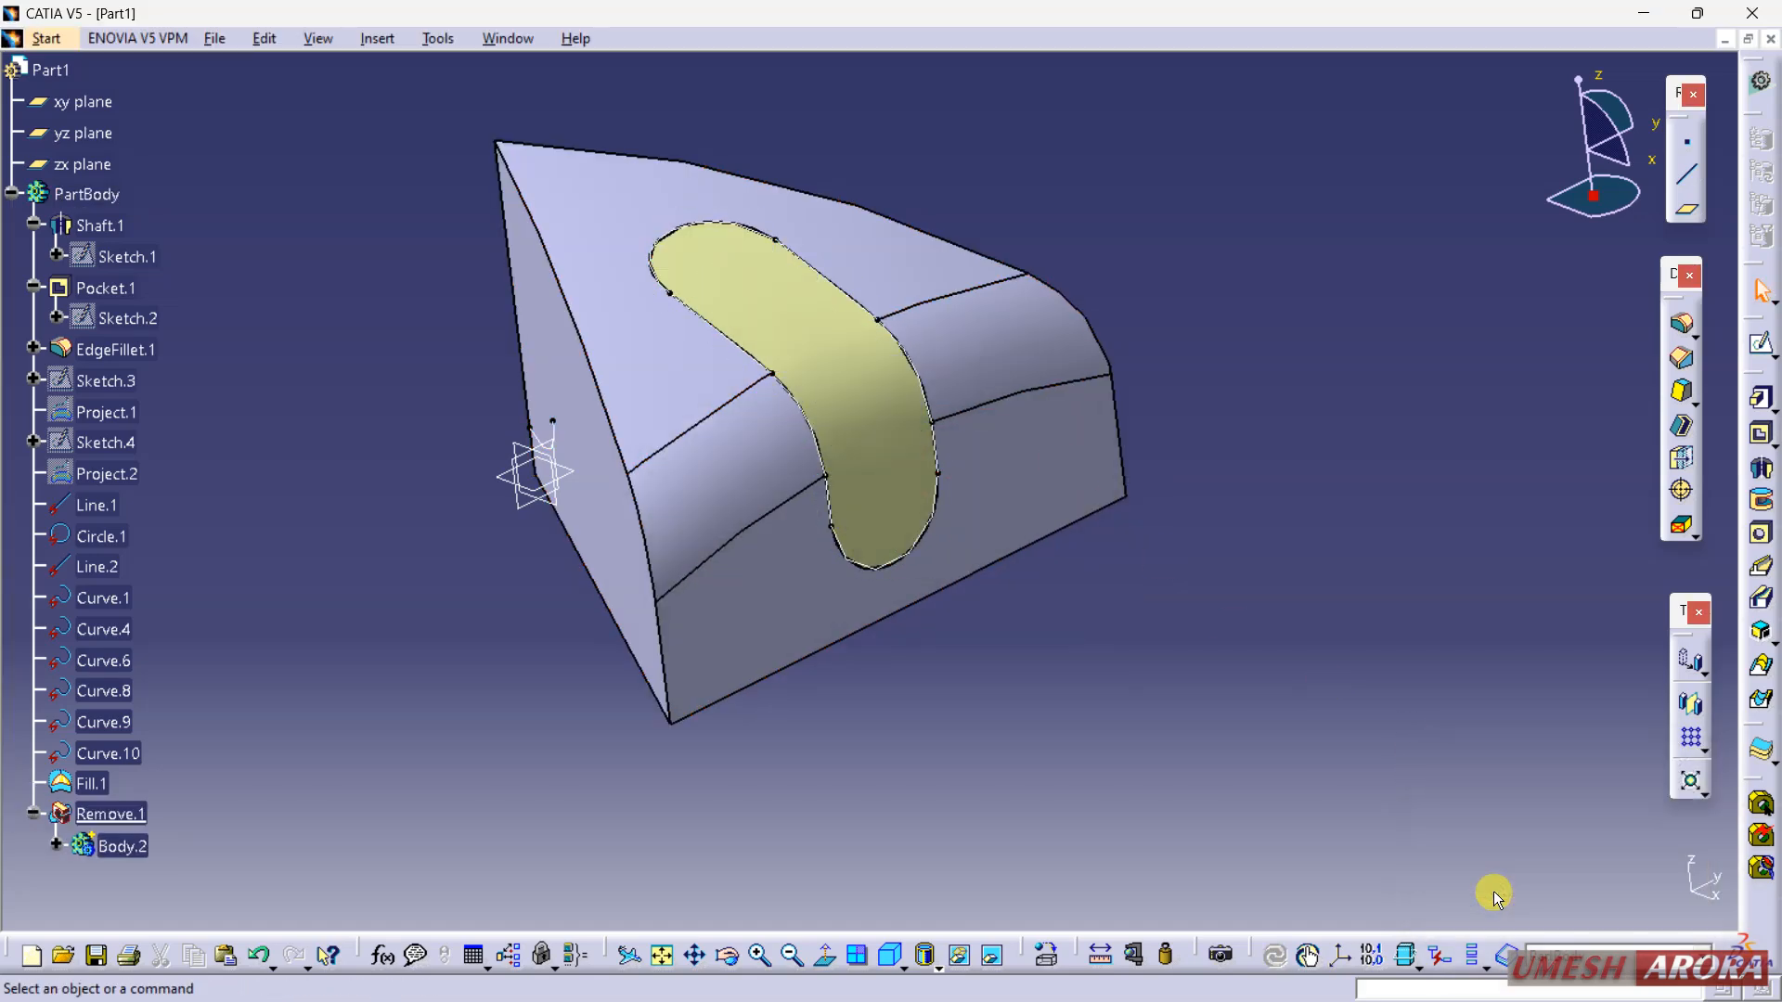
Step: Hide the slot-shaped fill surface to expose the recess
{"action": "right_click", "coordinate": [874, 474]}
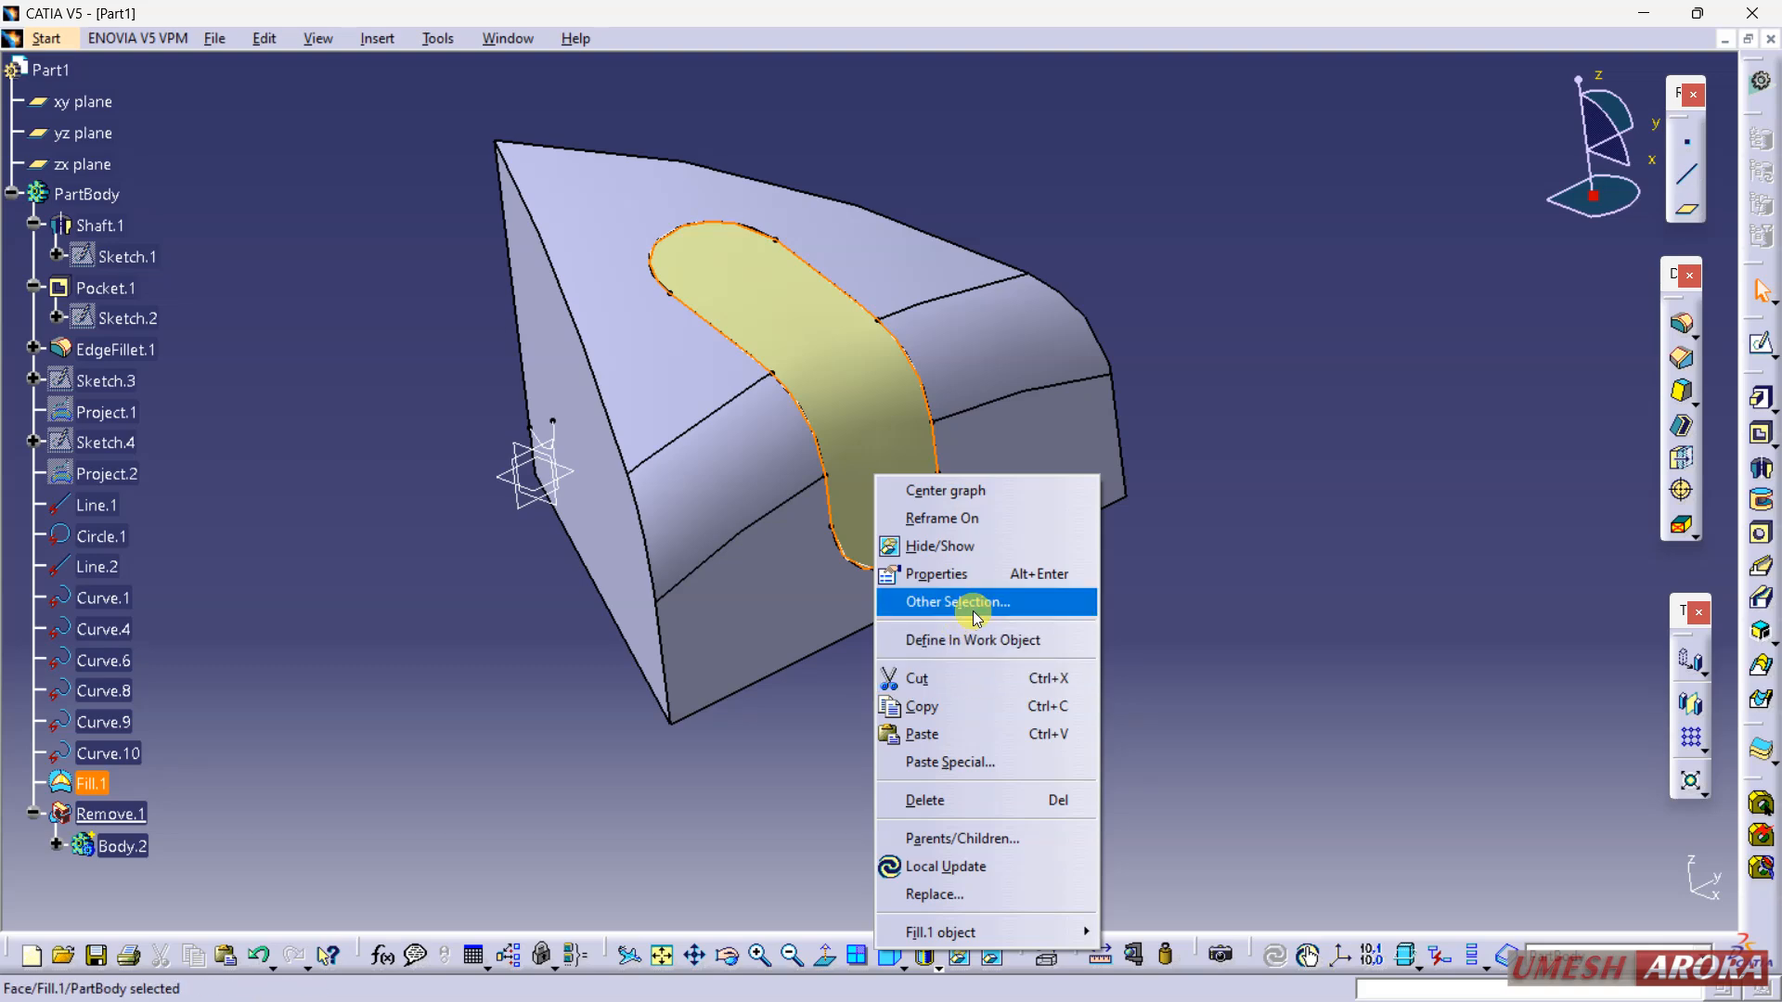
{"action": "left_click", "coordinate": [995, 548]}
{"action": "middle_click_drag", "start_coordinate": [1133, 569], "coordinate": [1090, 447]}
{"action": "middle_click_drag", "start_coordinate": [1146, 644], "coordinate": [1155, 648]}
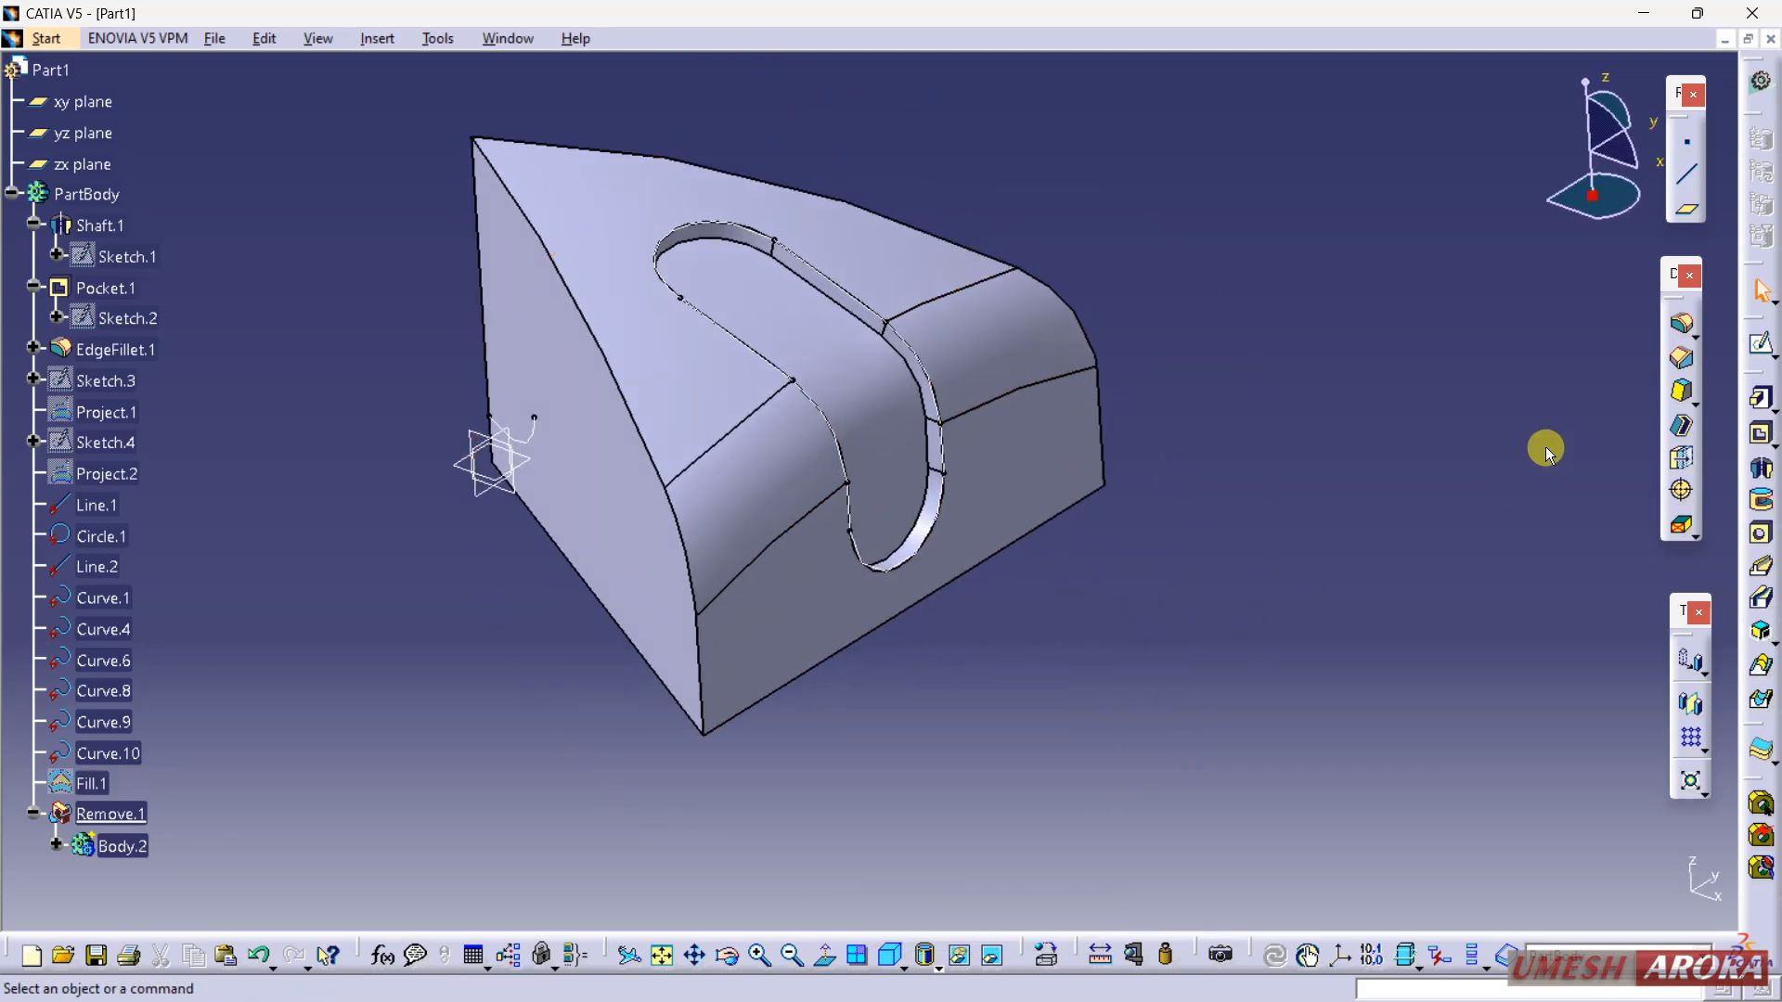
Step: Fillet the floor edges of the slot recess with Tangency selection, trying a 1 mm radius before settling on 0.5 mm
{"action": "left_click", "coordinate": [1679, 327]}
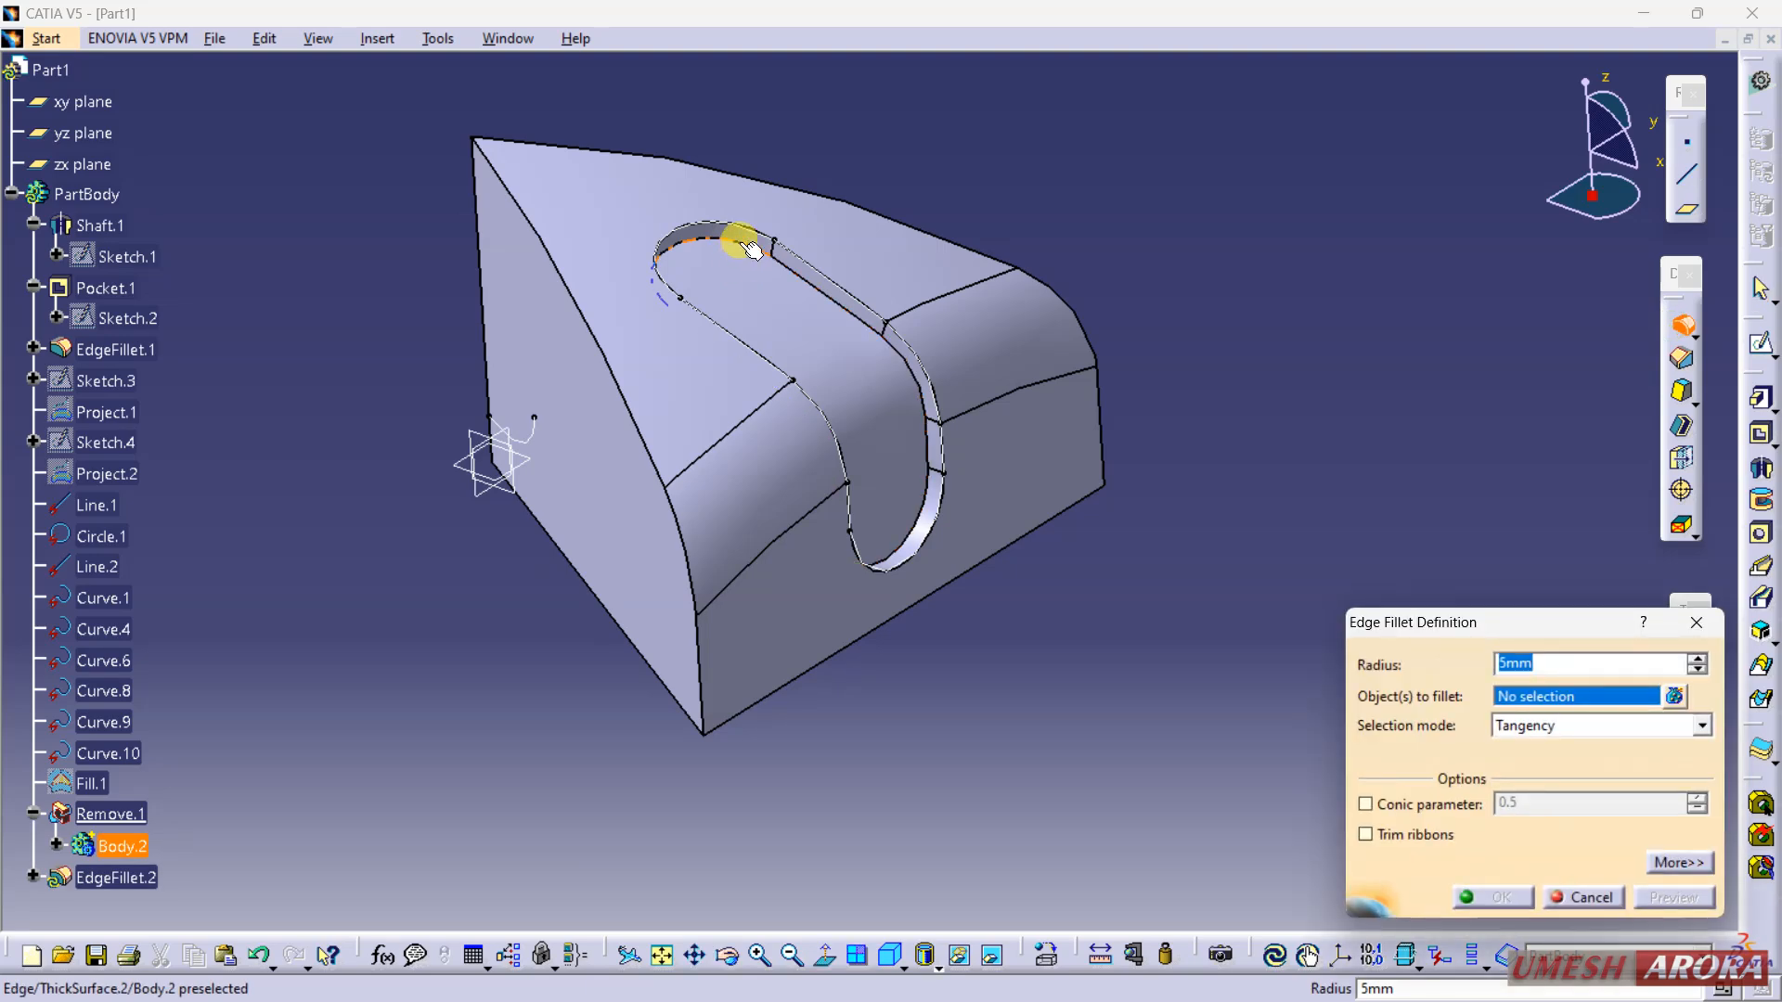
{"action": "left_click", "coordinate": [742, 280]}
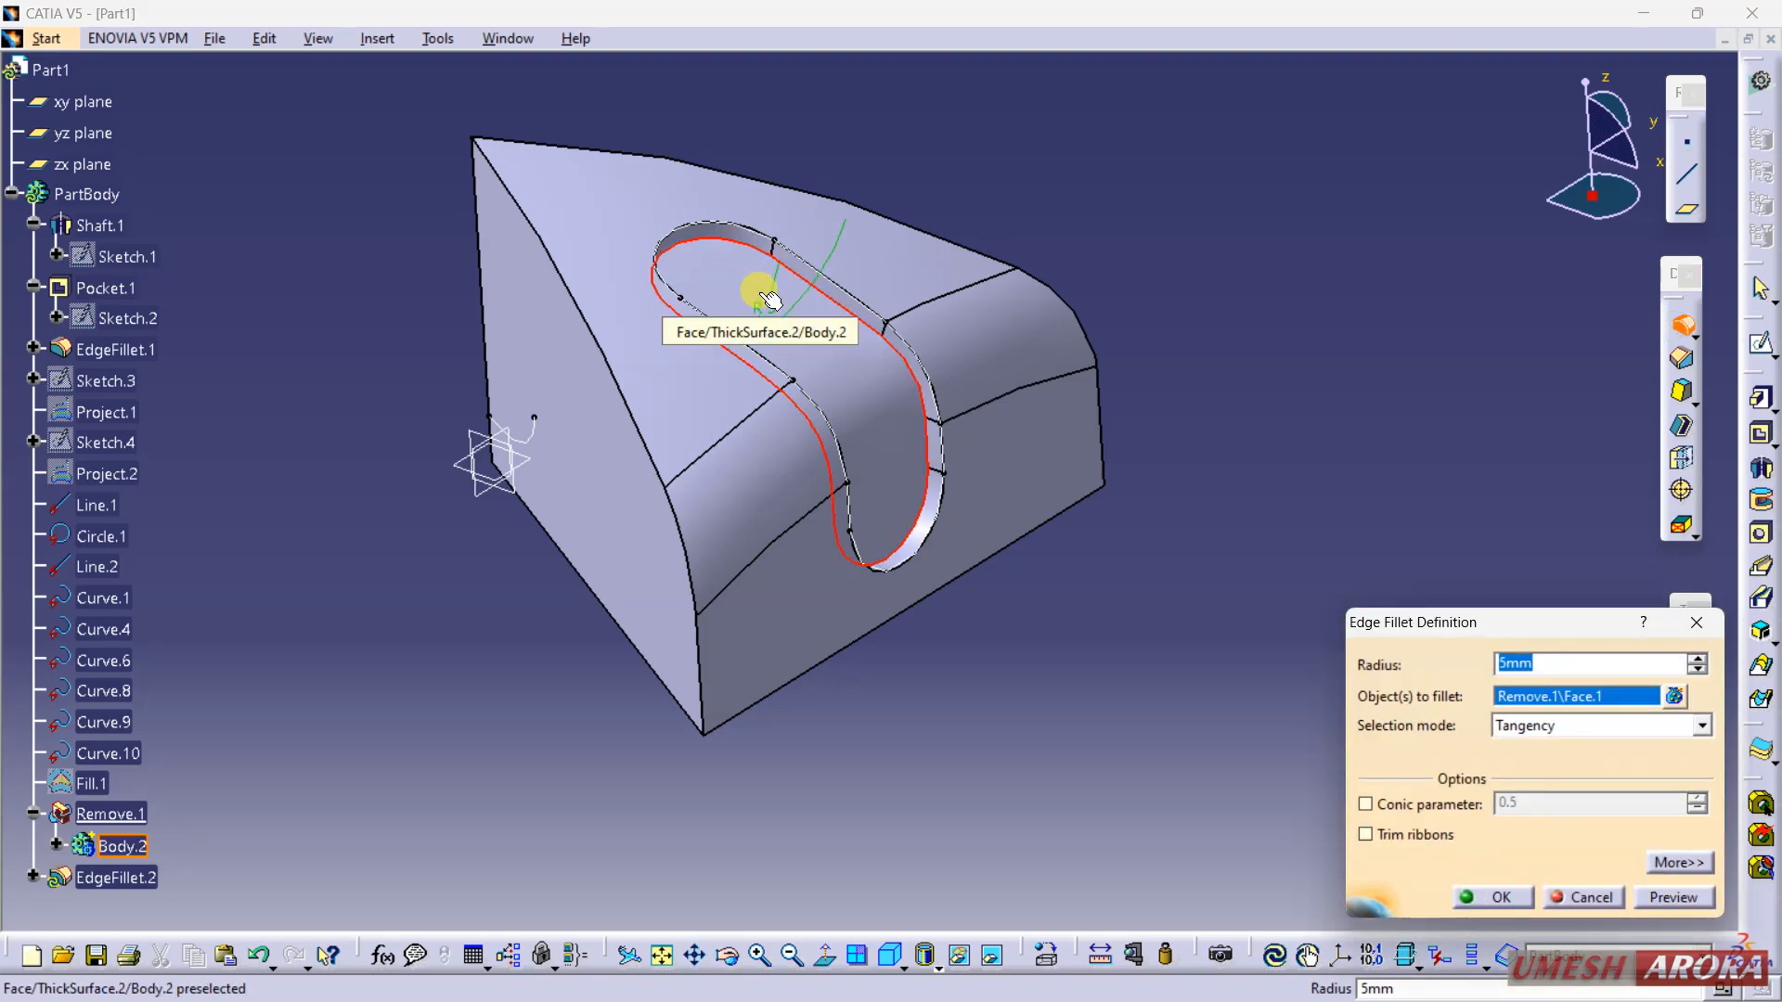
{"action": "key", "text": "Return"}
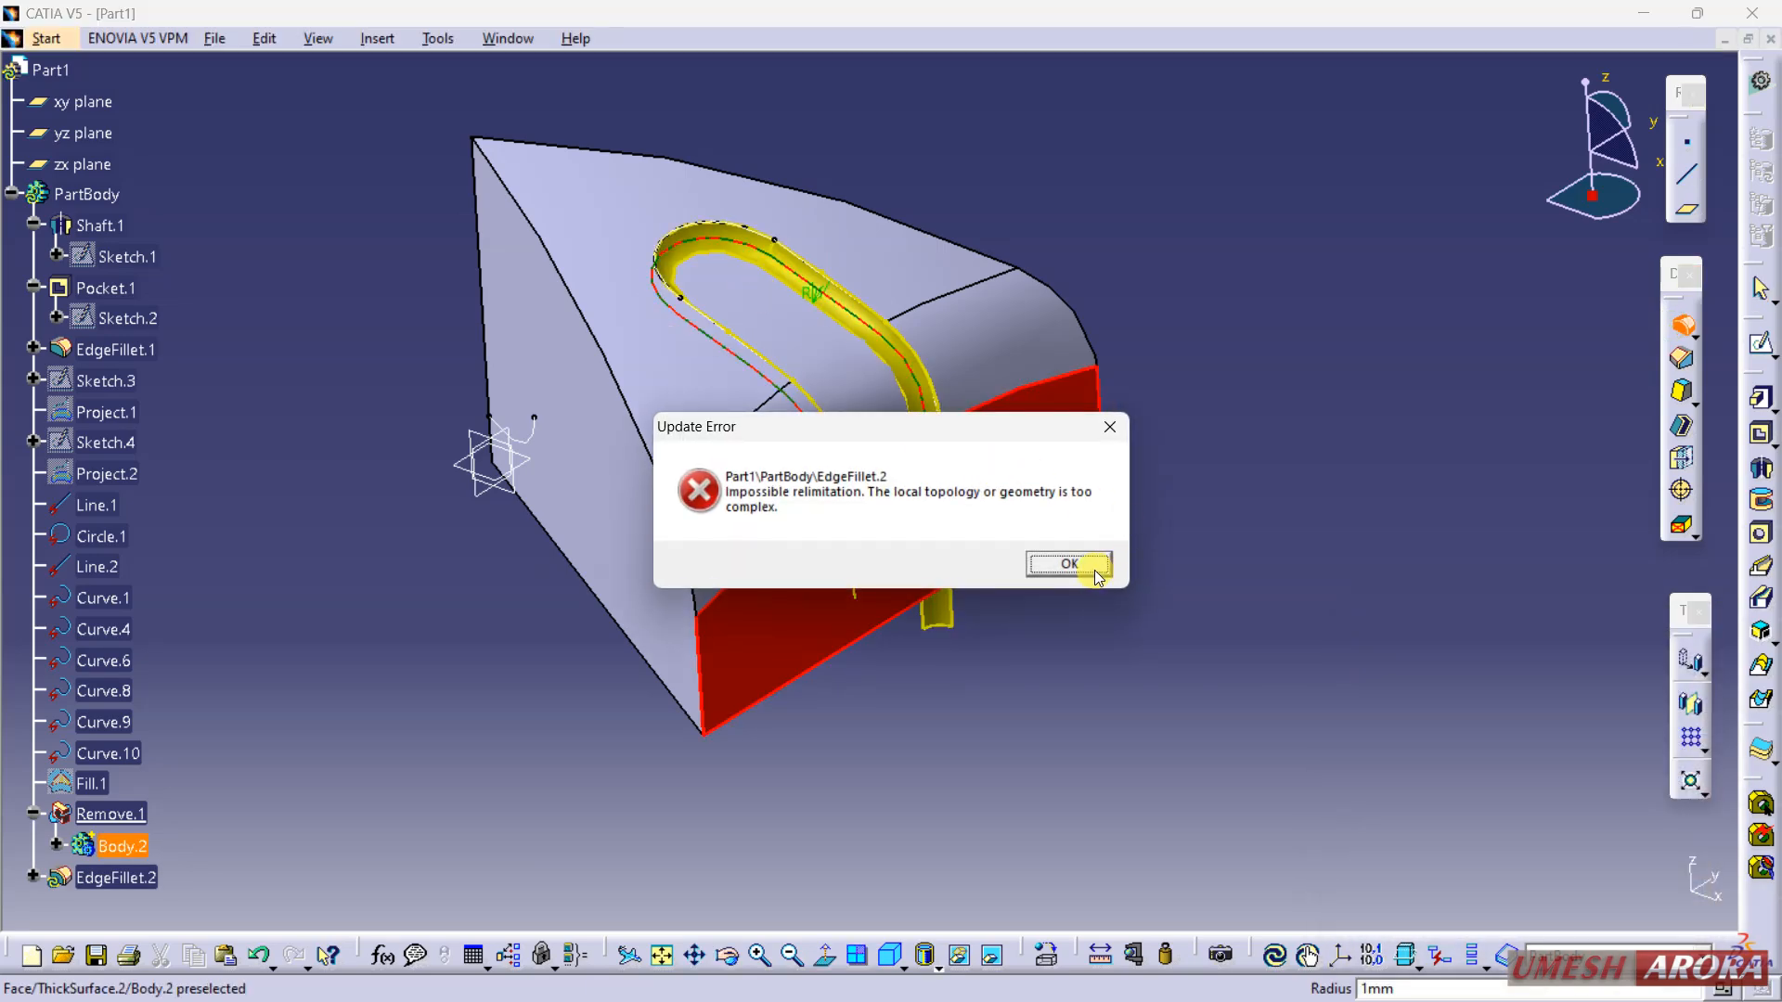
{"action": "left_click", "coordinate": [1095, 574]}
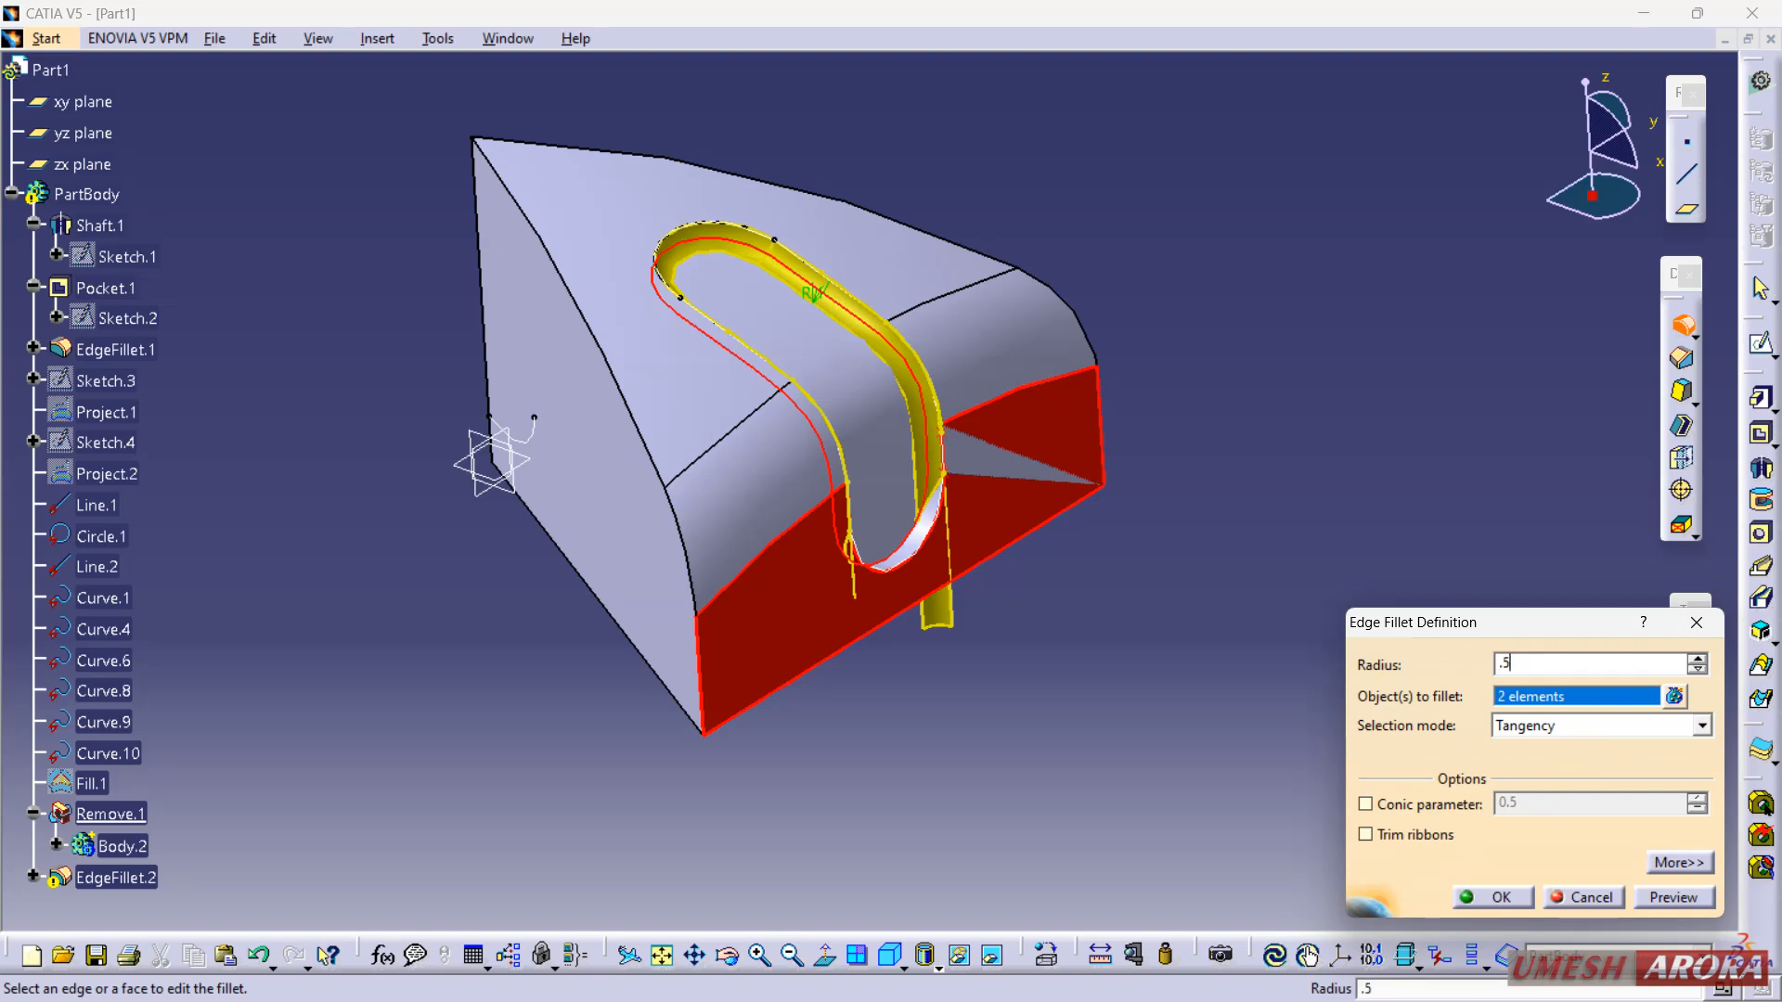
{"action": "key", "text": "Return"}
{"action": "left_click", "coordinate": [1221, 545]}
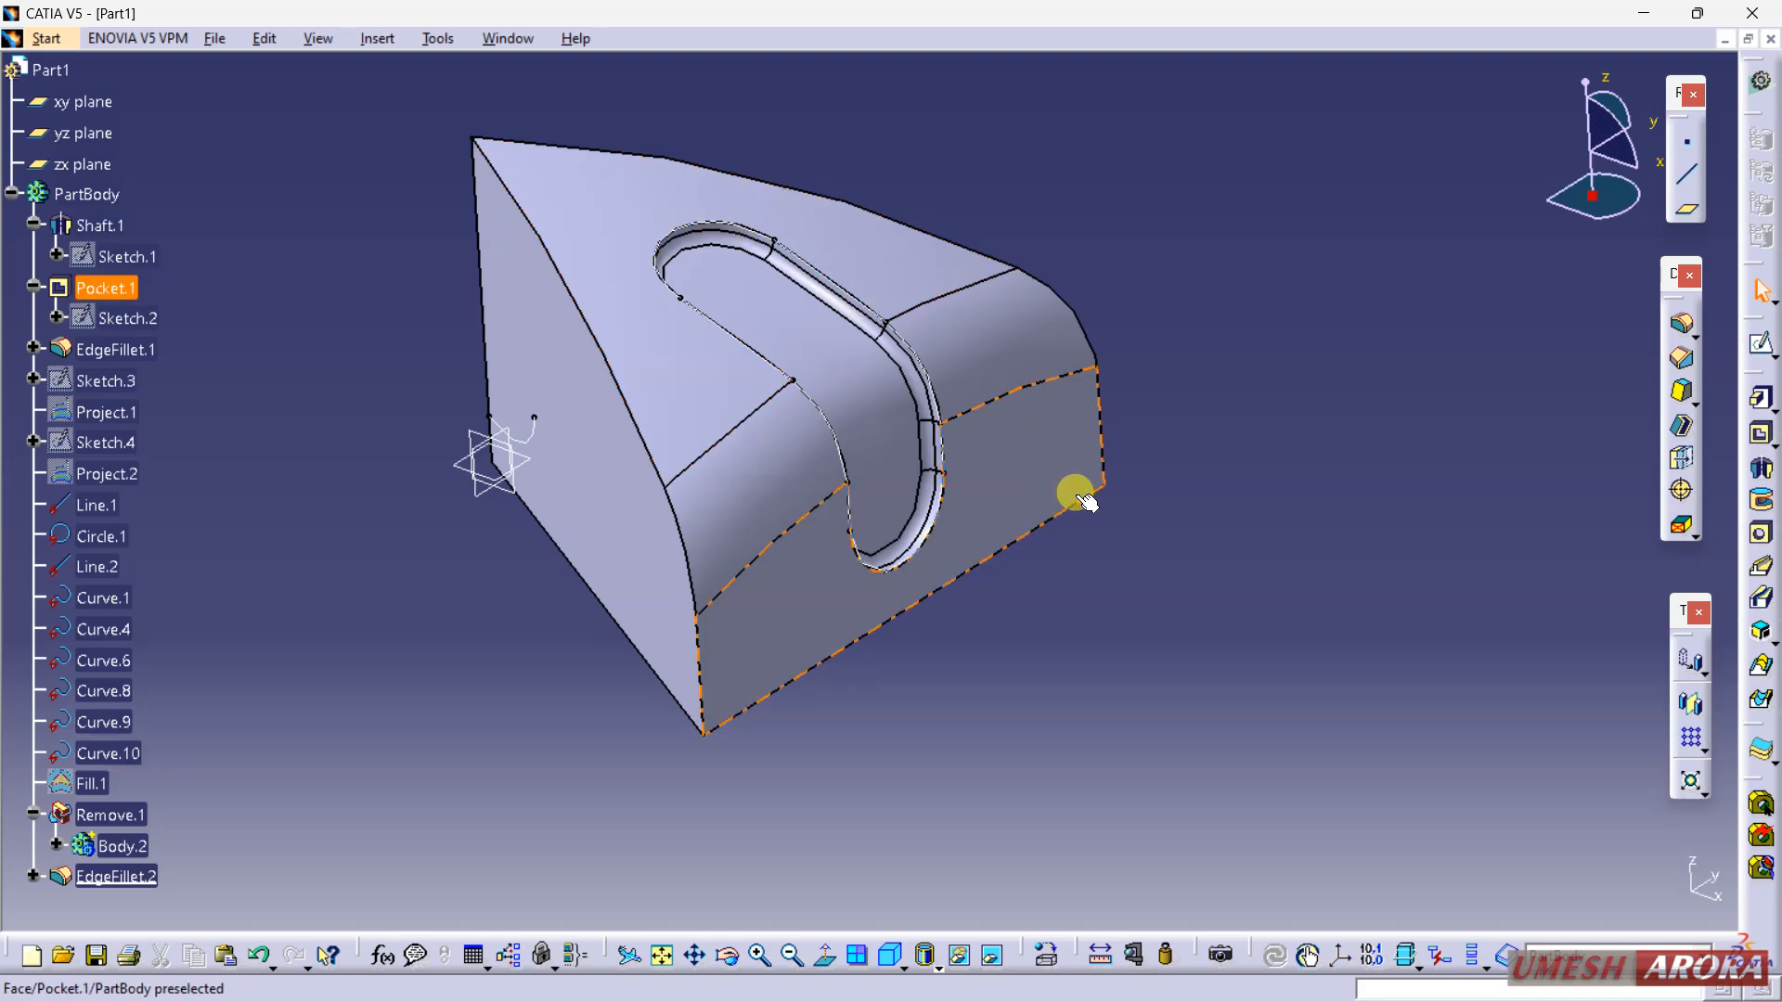
Step: Hide the construction wireframe from Line.1 through Curve.10, including Circle.1 and Line.2
{"action": "left_click", "coordinate": [104, 508]}
{"action": "left_click", "coordinate": [104, 753], "text": "shift"}
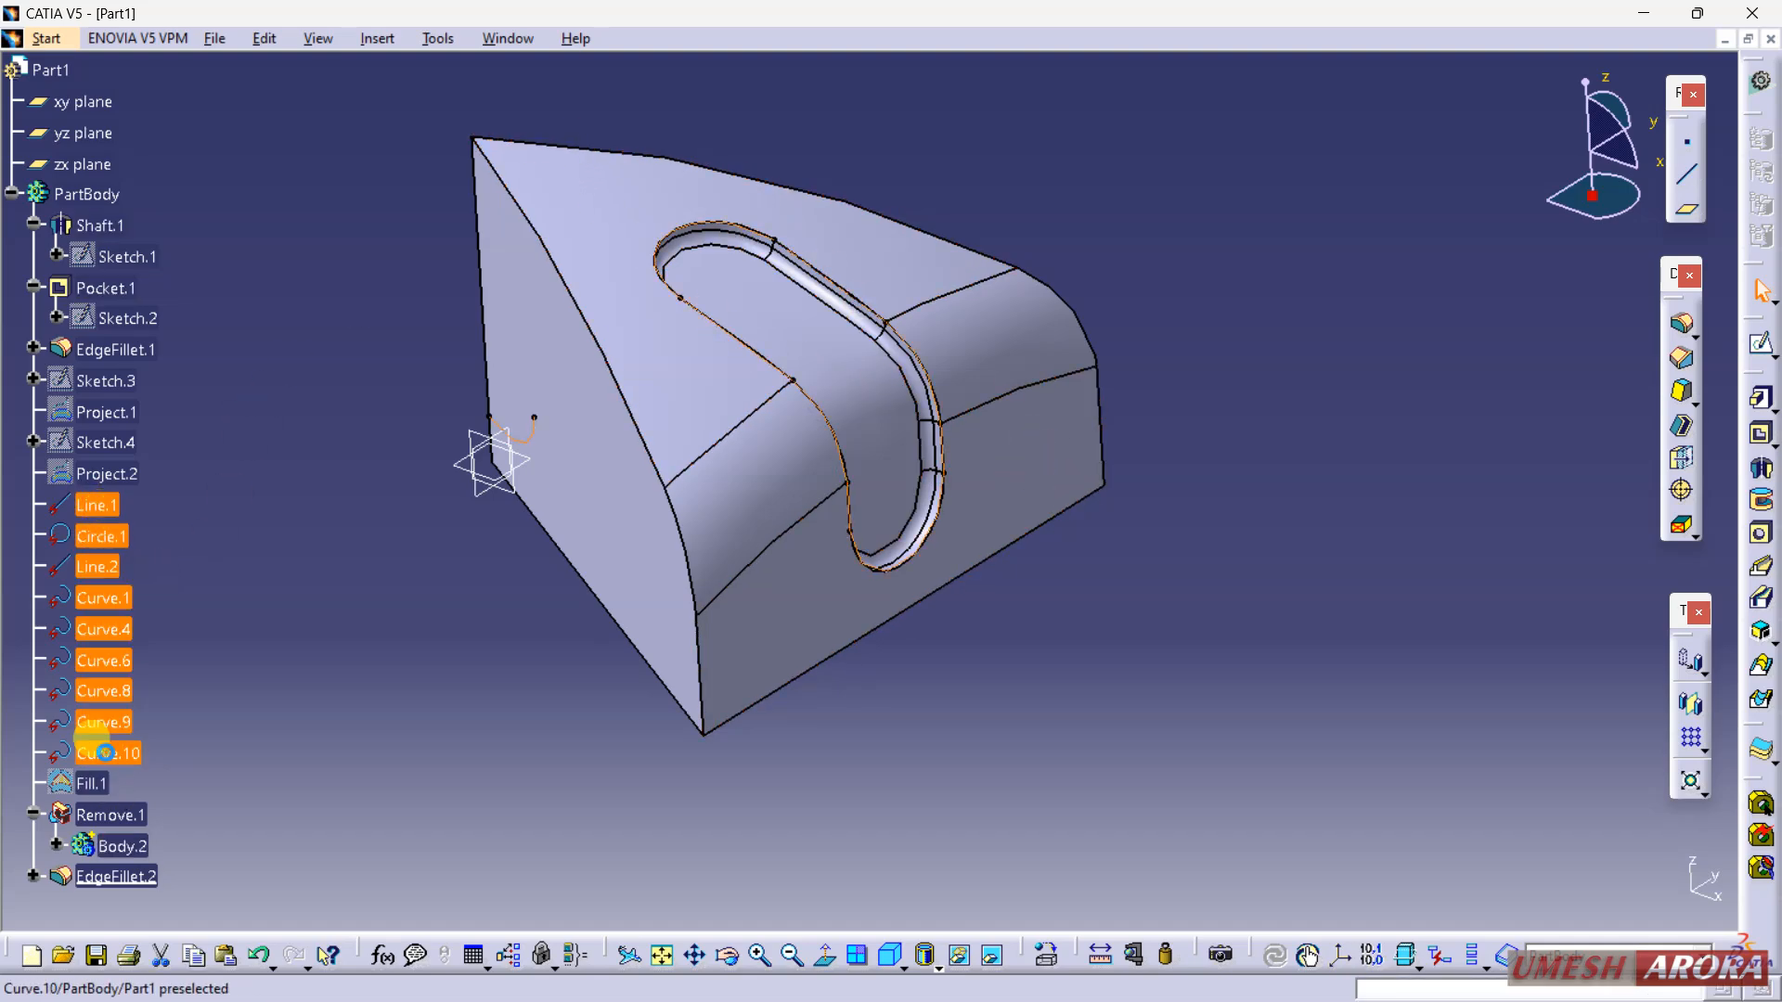
{"action": "right_click", "coordinate": [104, 753]}
{"action": "left_click", "coordinate": [173, 349]}
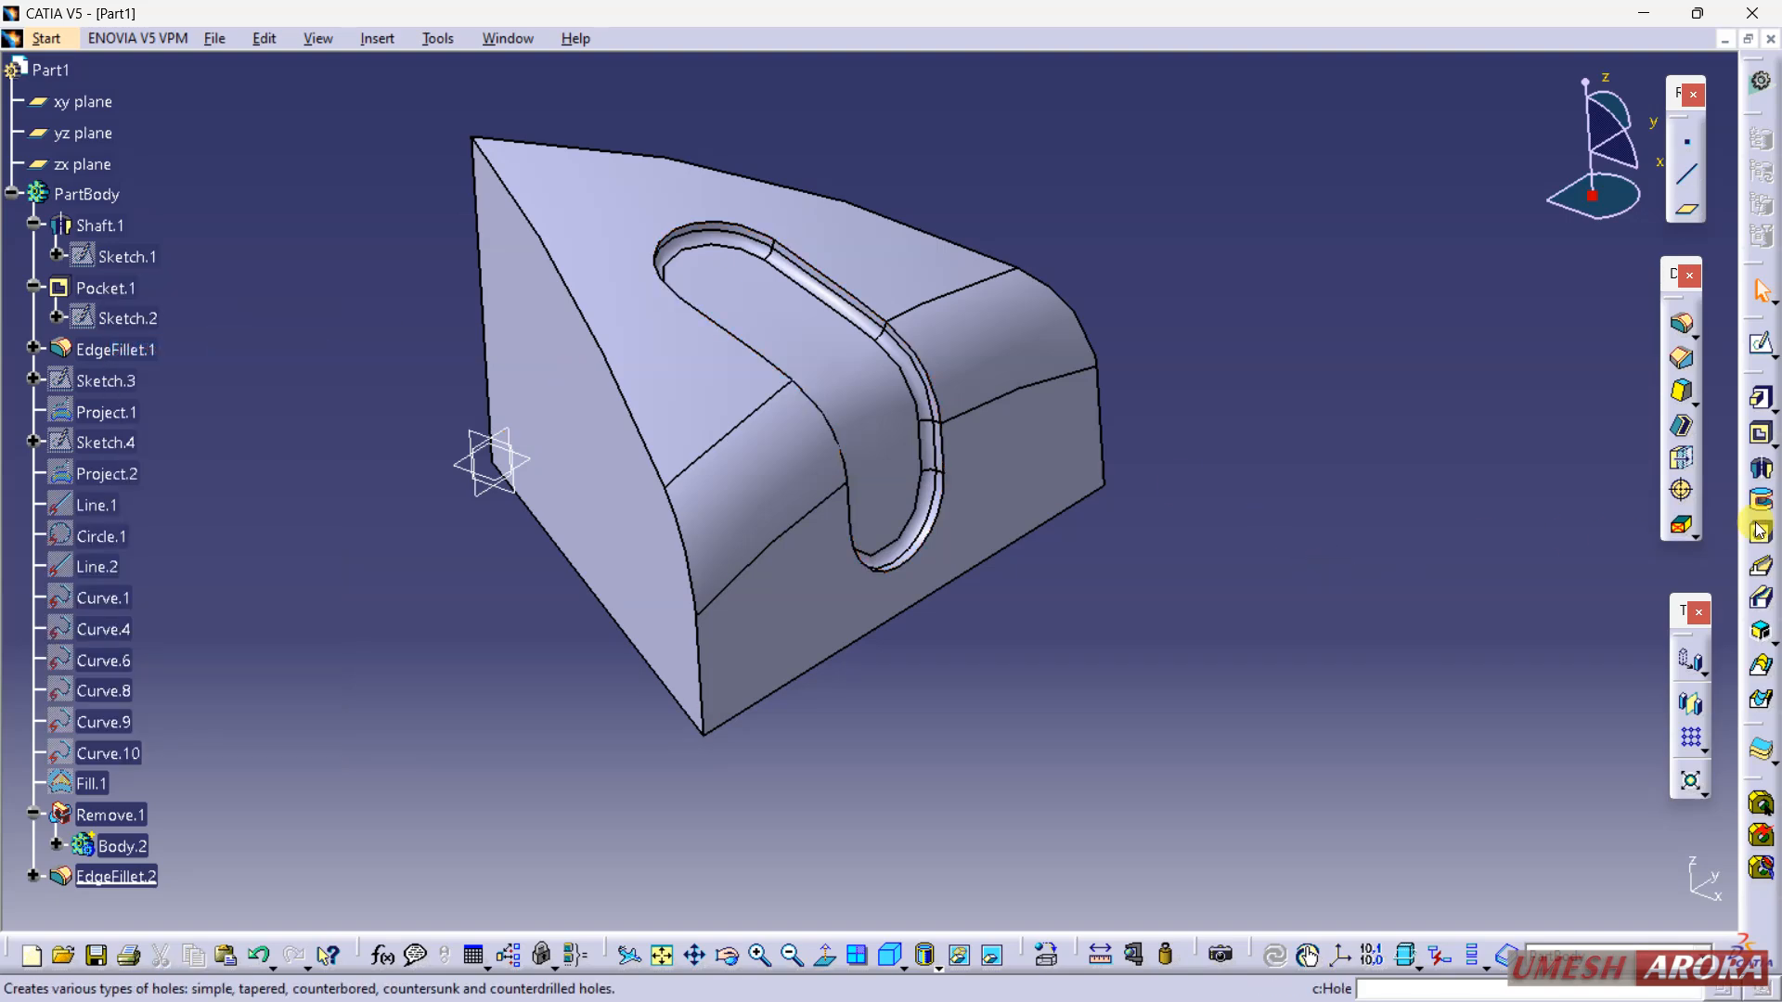
Step: Fillet the outer rim edge of the slot recess with a 1 mm radius
{"action": "left_click", "coordinate": [1682, 323]}
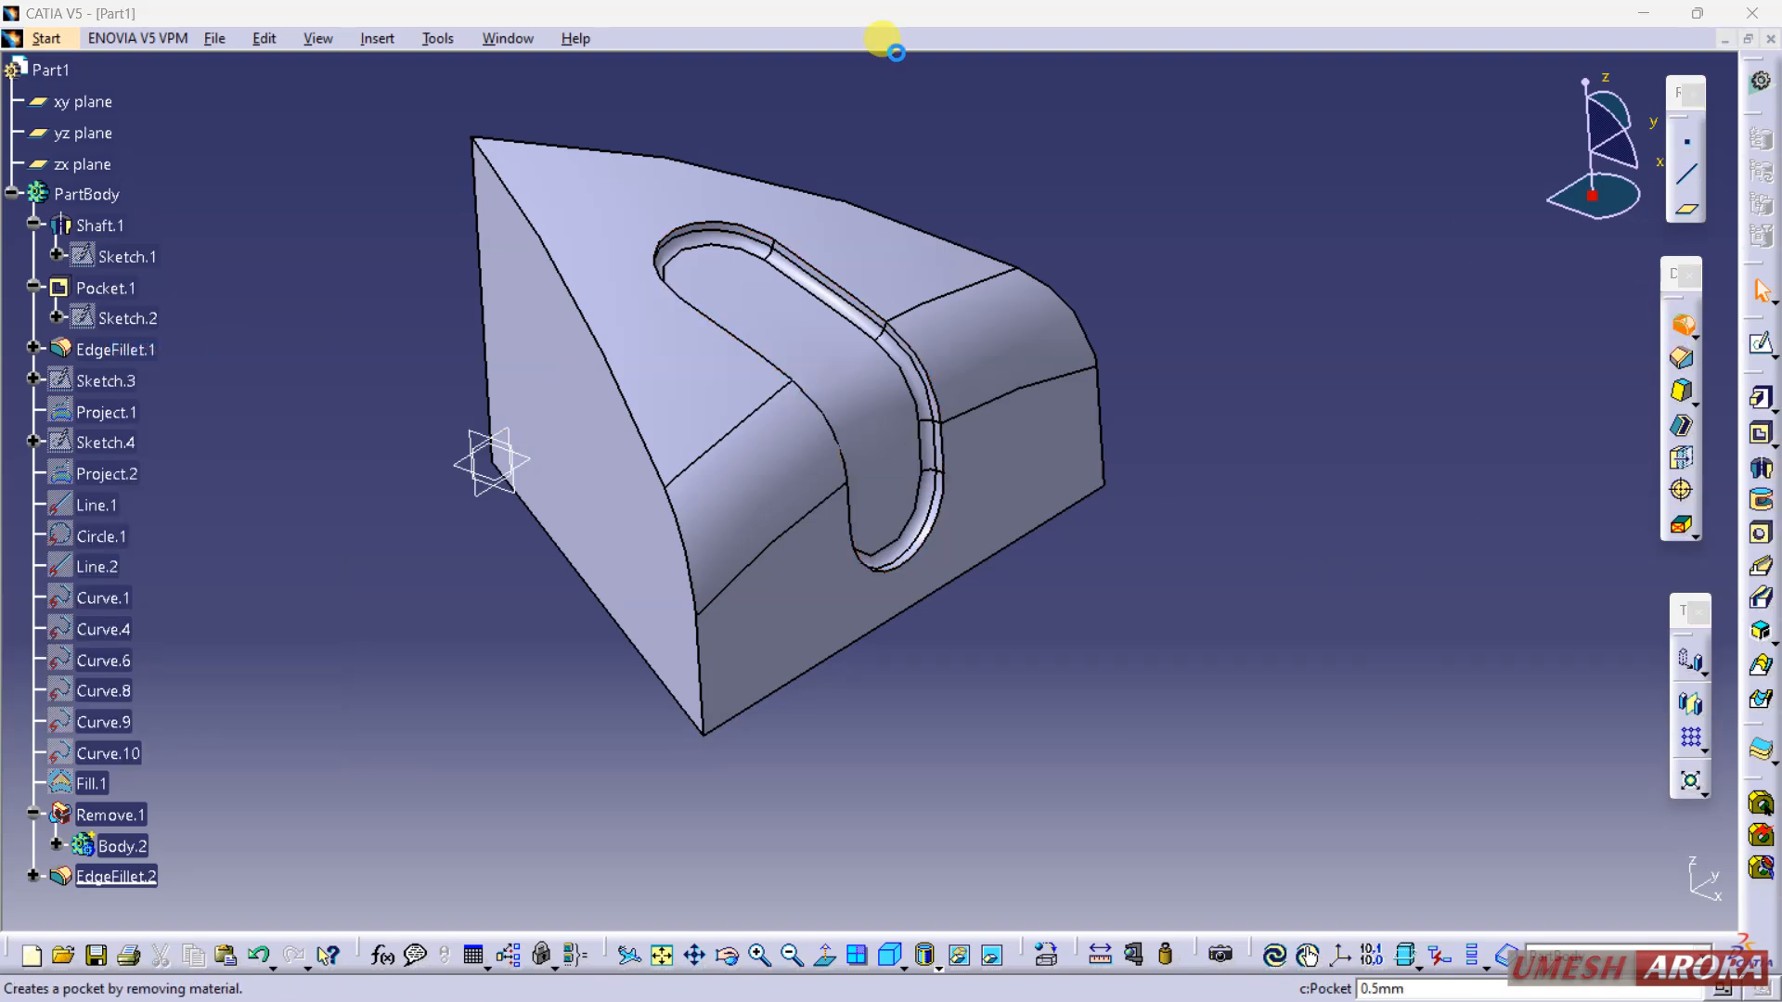
{"action": "left_click", "coordinate": [733, 215]}
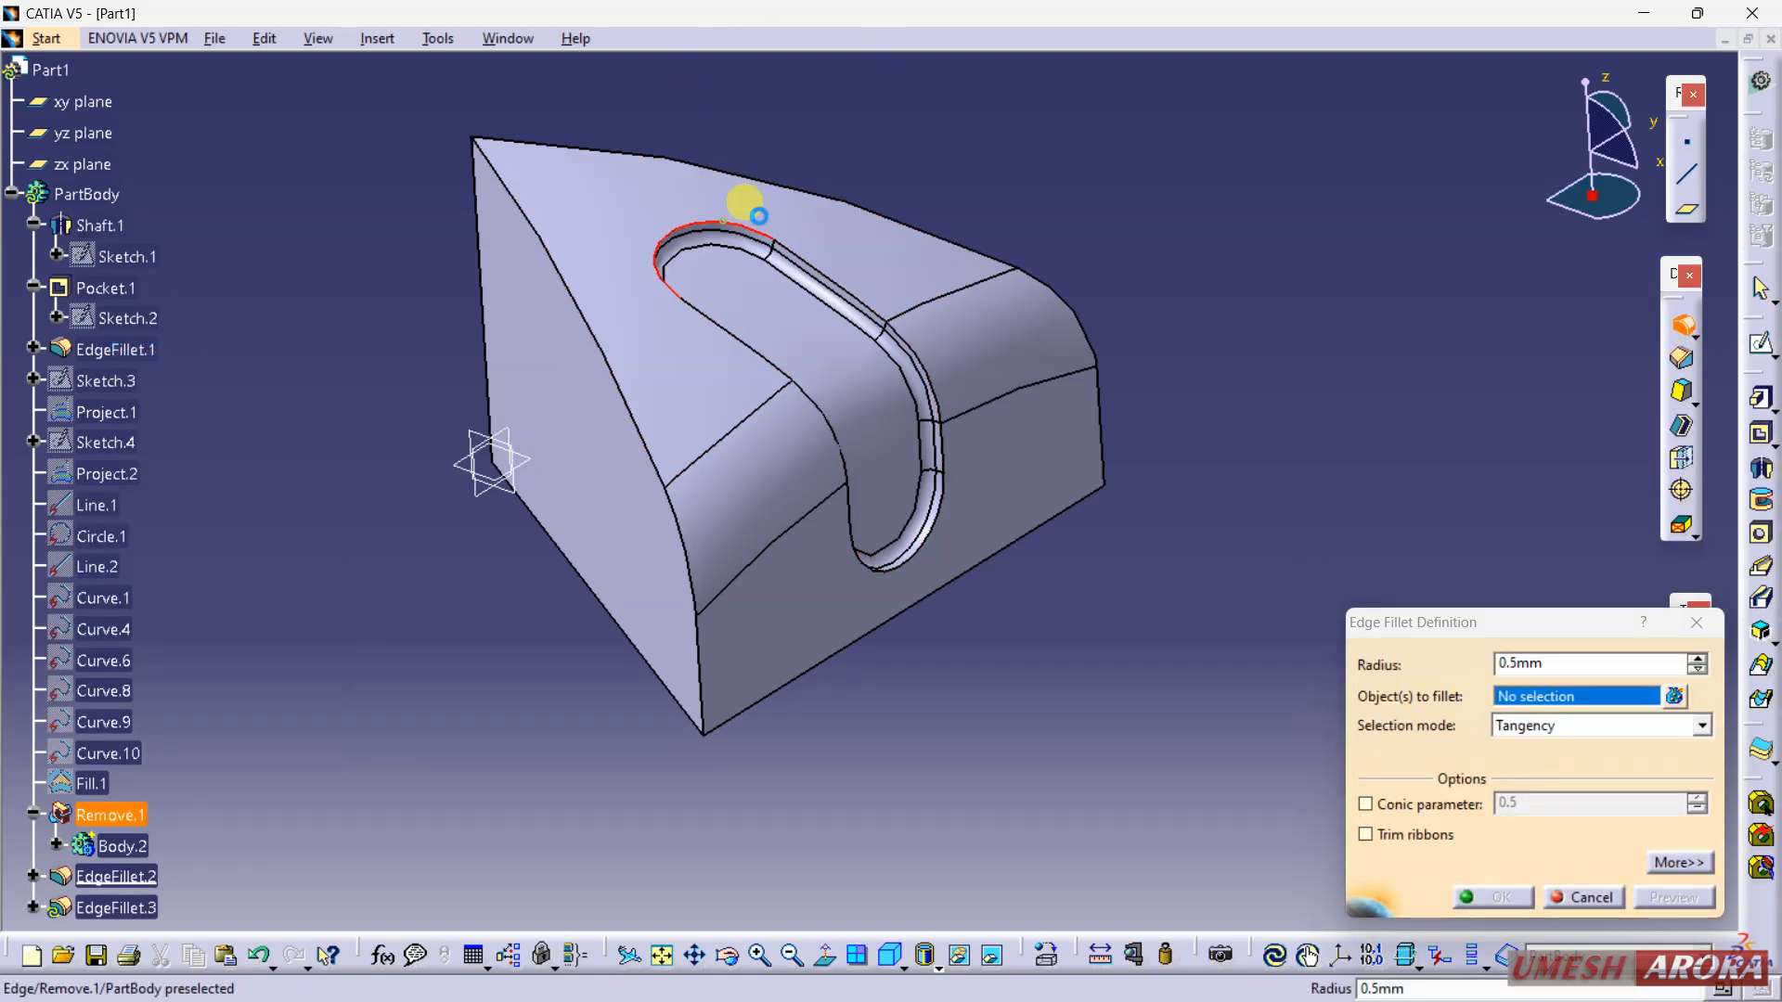
{"action": "type", "text": "1"}
{"action": "key", "text": "Return"}
{"action": "left_click", "coordinate": [1182, 460]}
Step: Circular-pattern the current solid around the wedge's central vertical edge with 6 instances at 60° angular spacing
{"action": "middle_click_drag", "start_coordinate": [1218, 447], "coordinate": [1575, 714]}
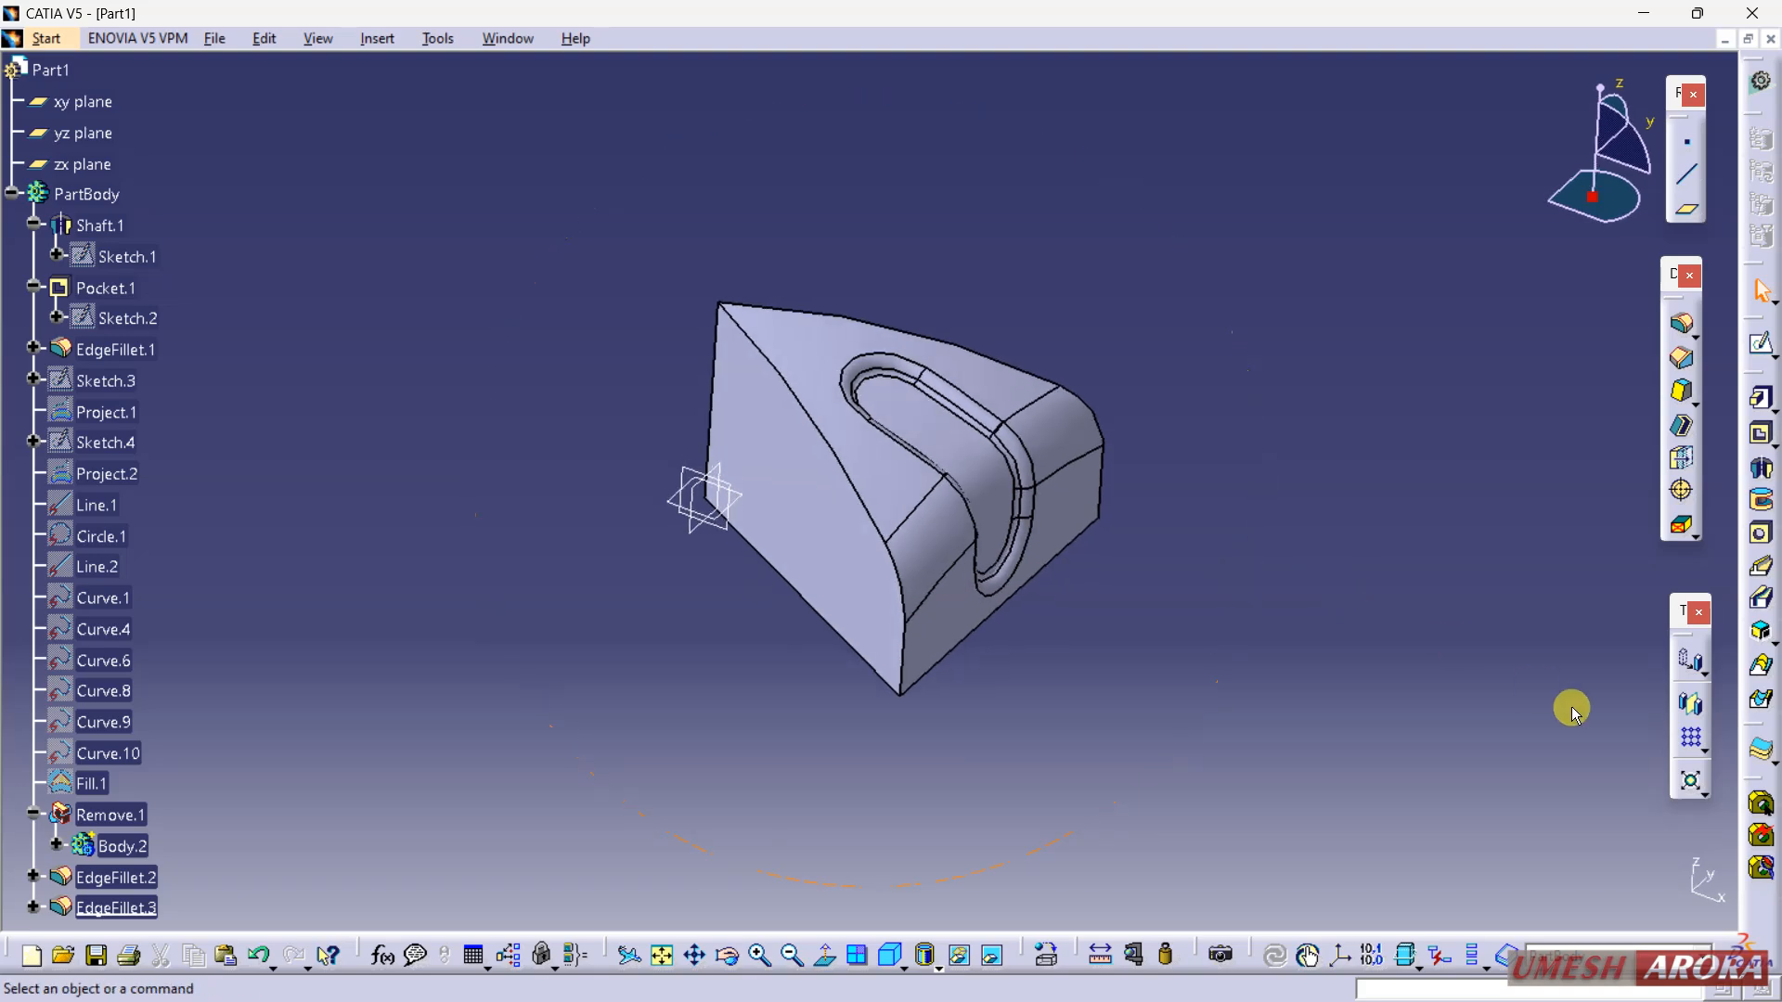
{"action": "left_click", "coordinate": [1705, 748]}
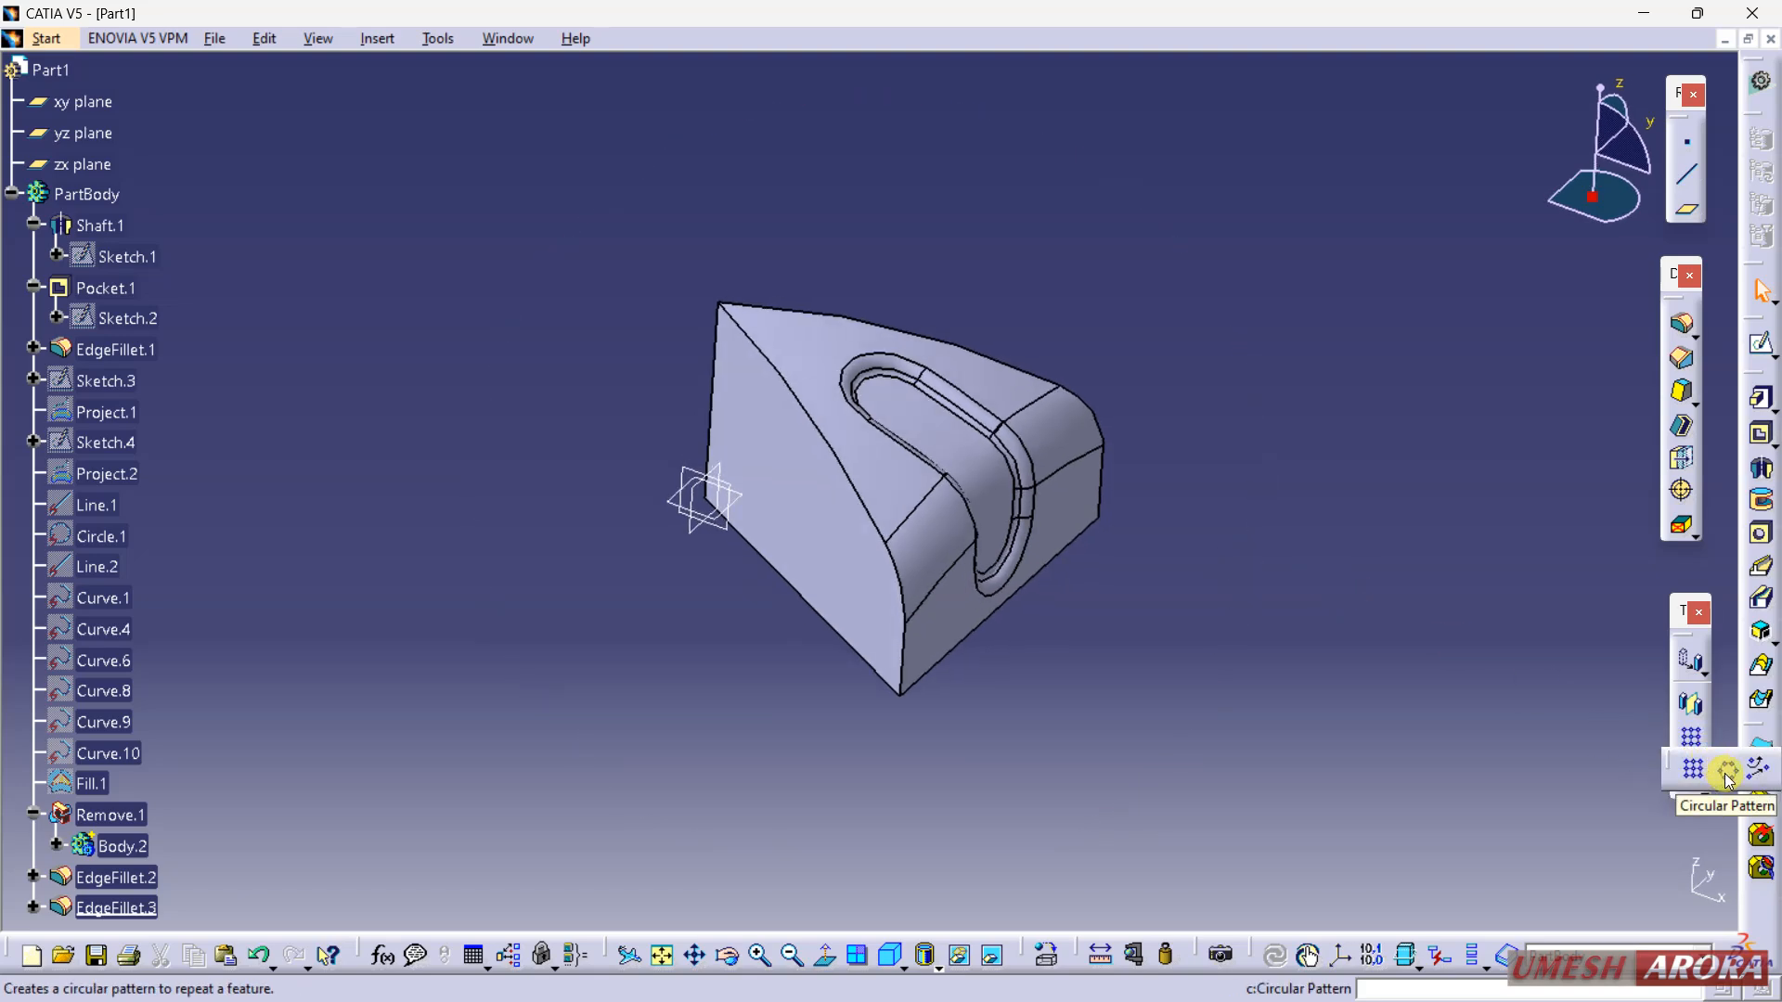
{"action": "left_click", "coordinate": [1728, 772]}
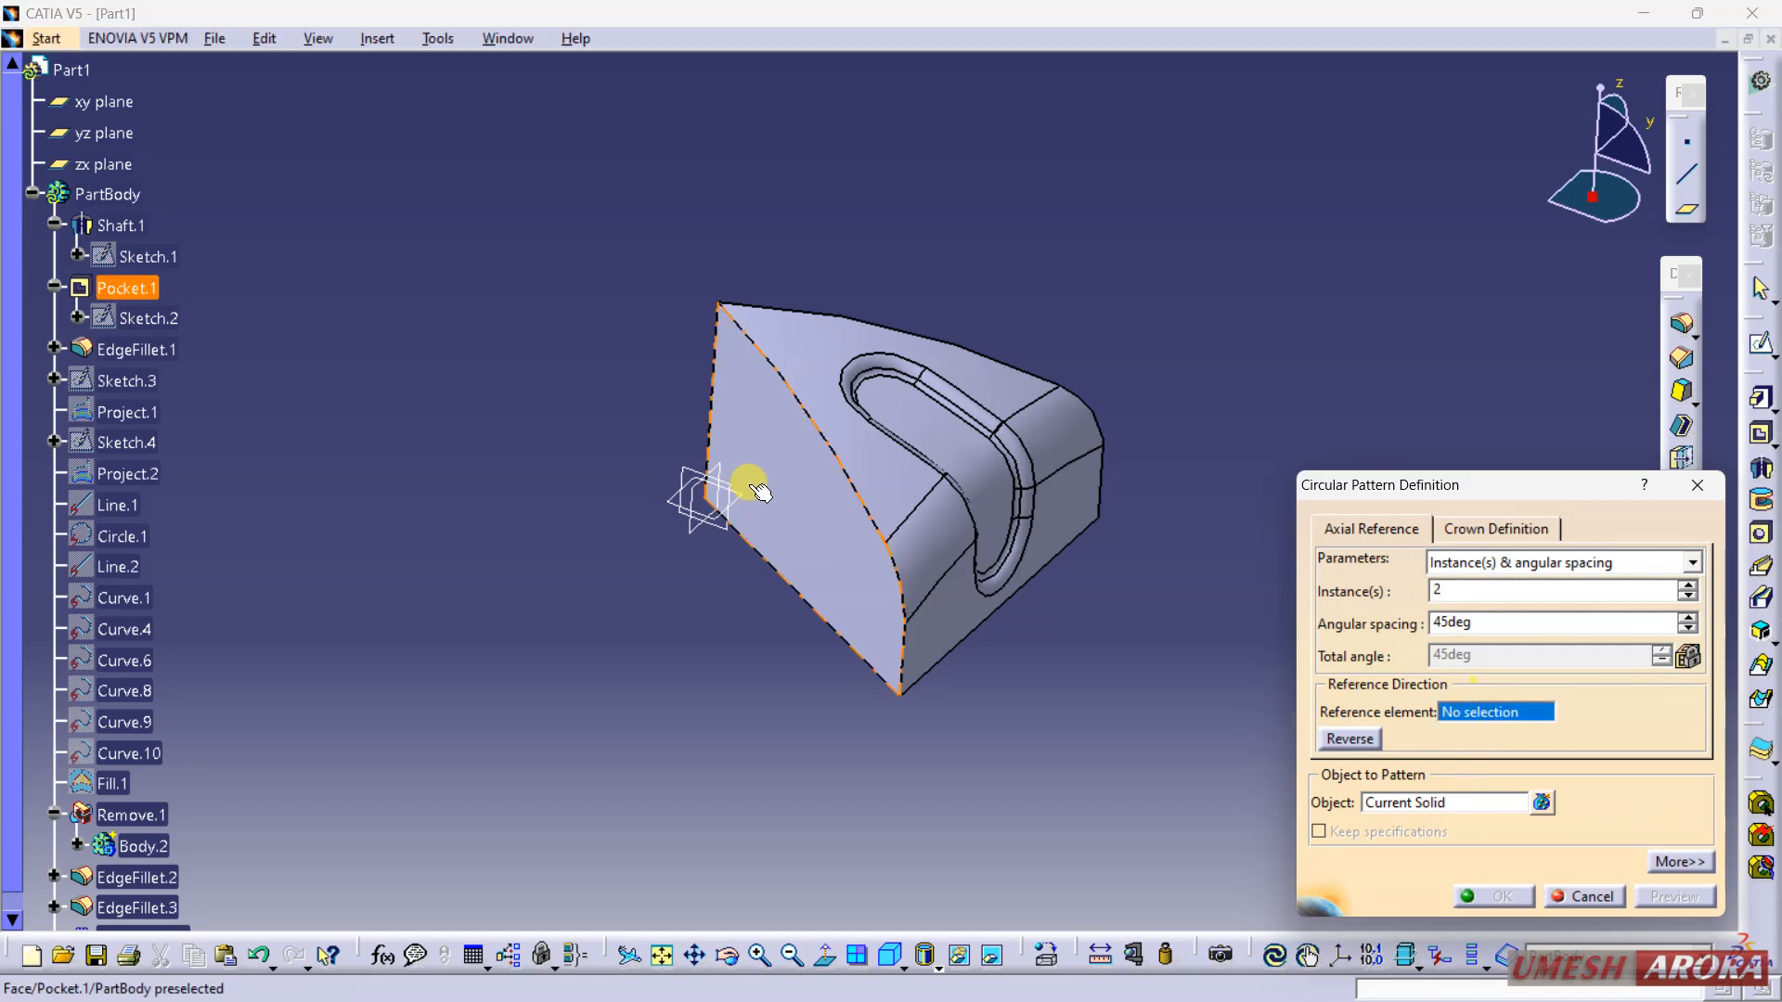
{"action": "left_click", "coordinate": [705, 459]}
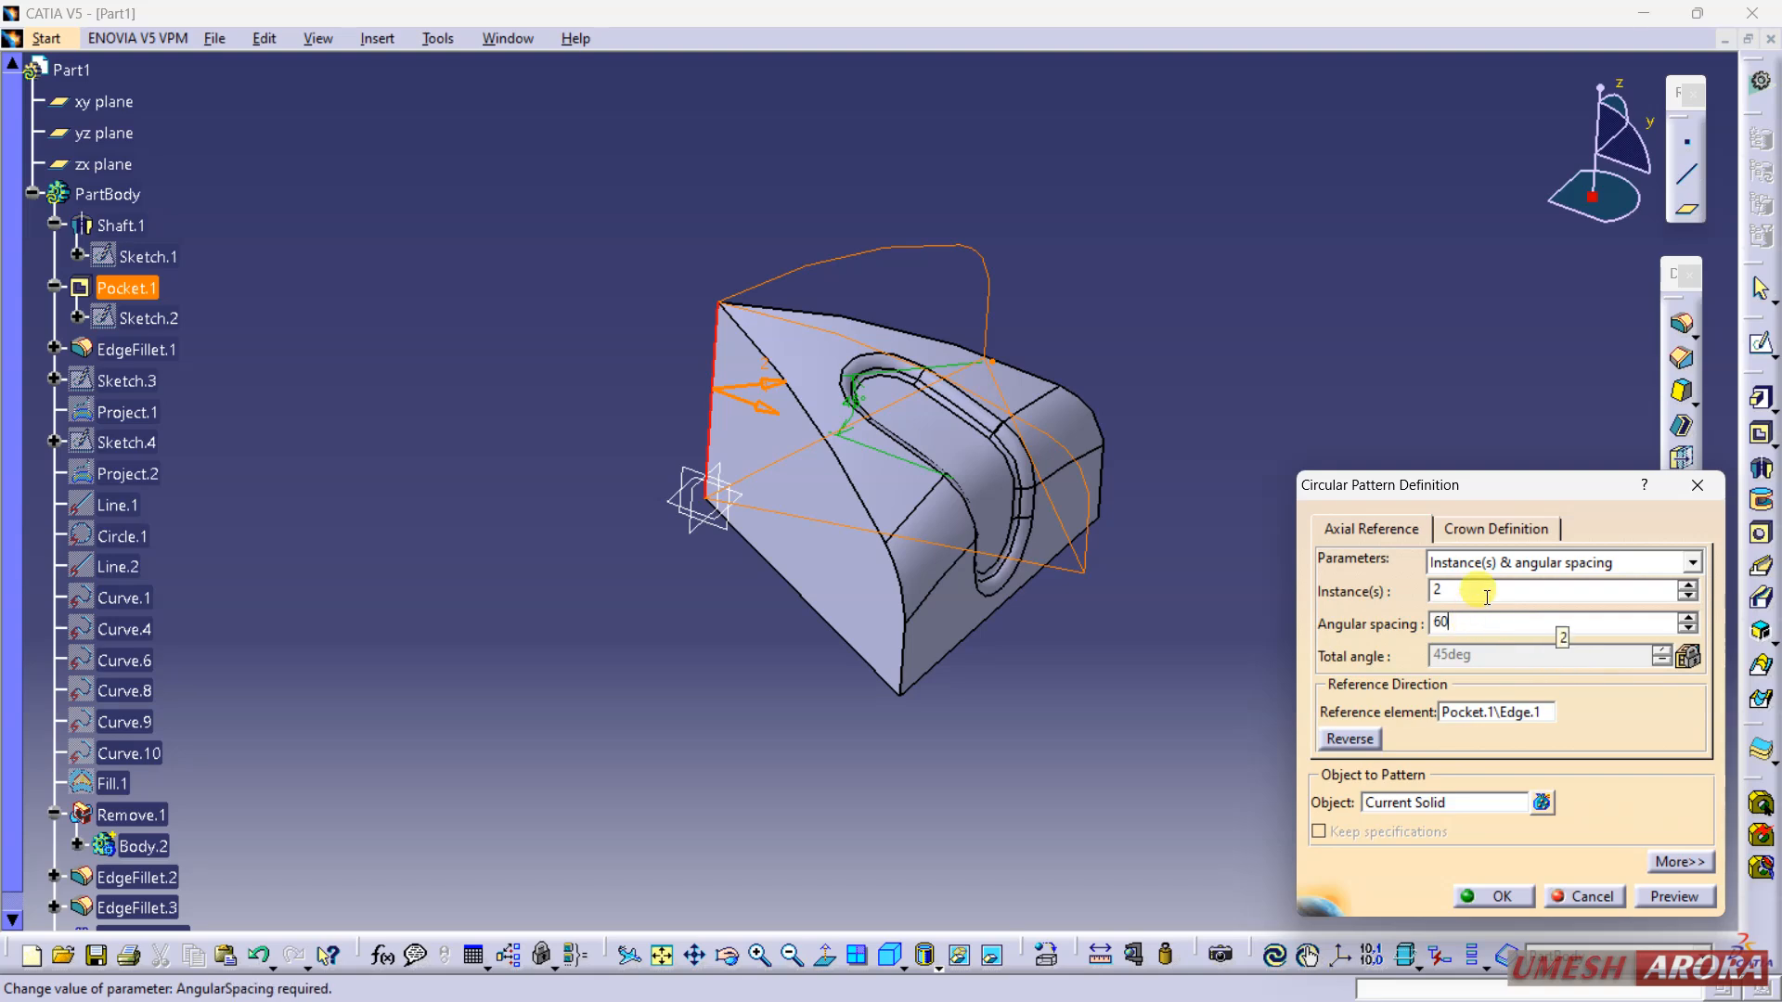
{"action": "double_click", "coordinate": [1487, 597]}
{"action": "key", "text": "Return"}
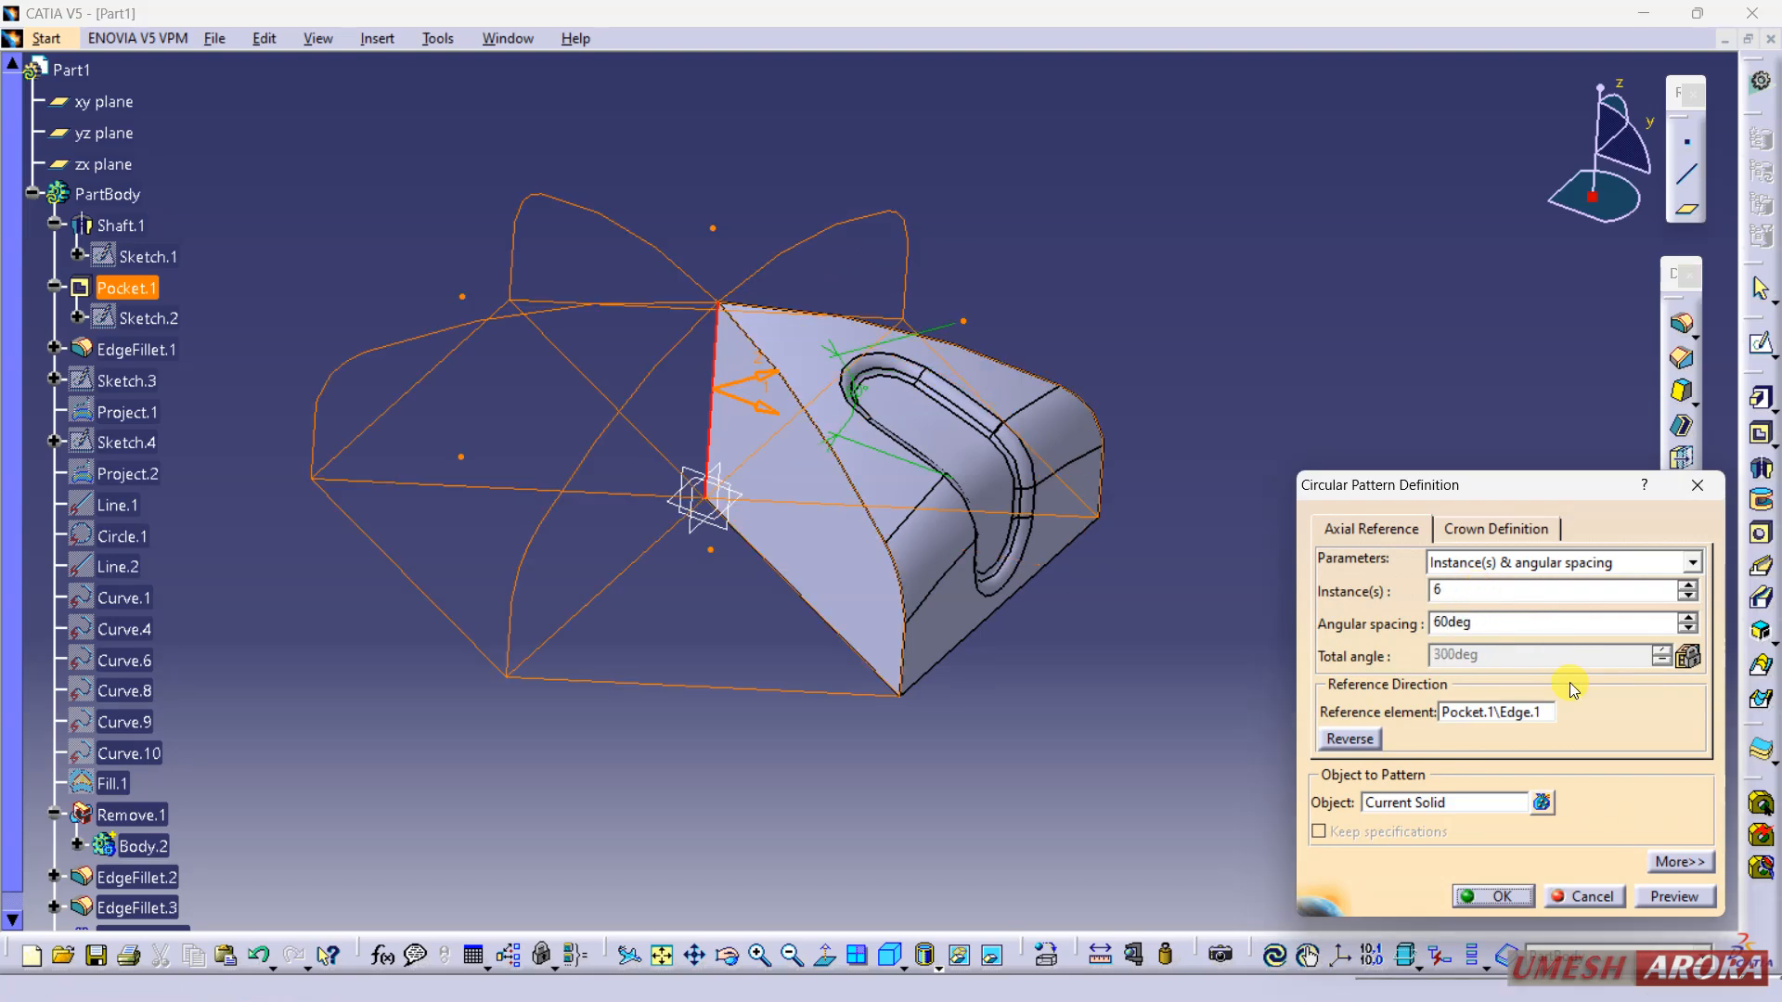
{"action": "left_click", "coordinate": [1488, 893]}
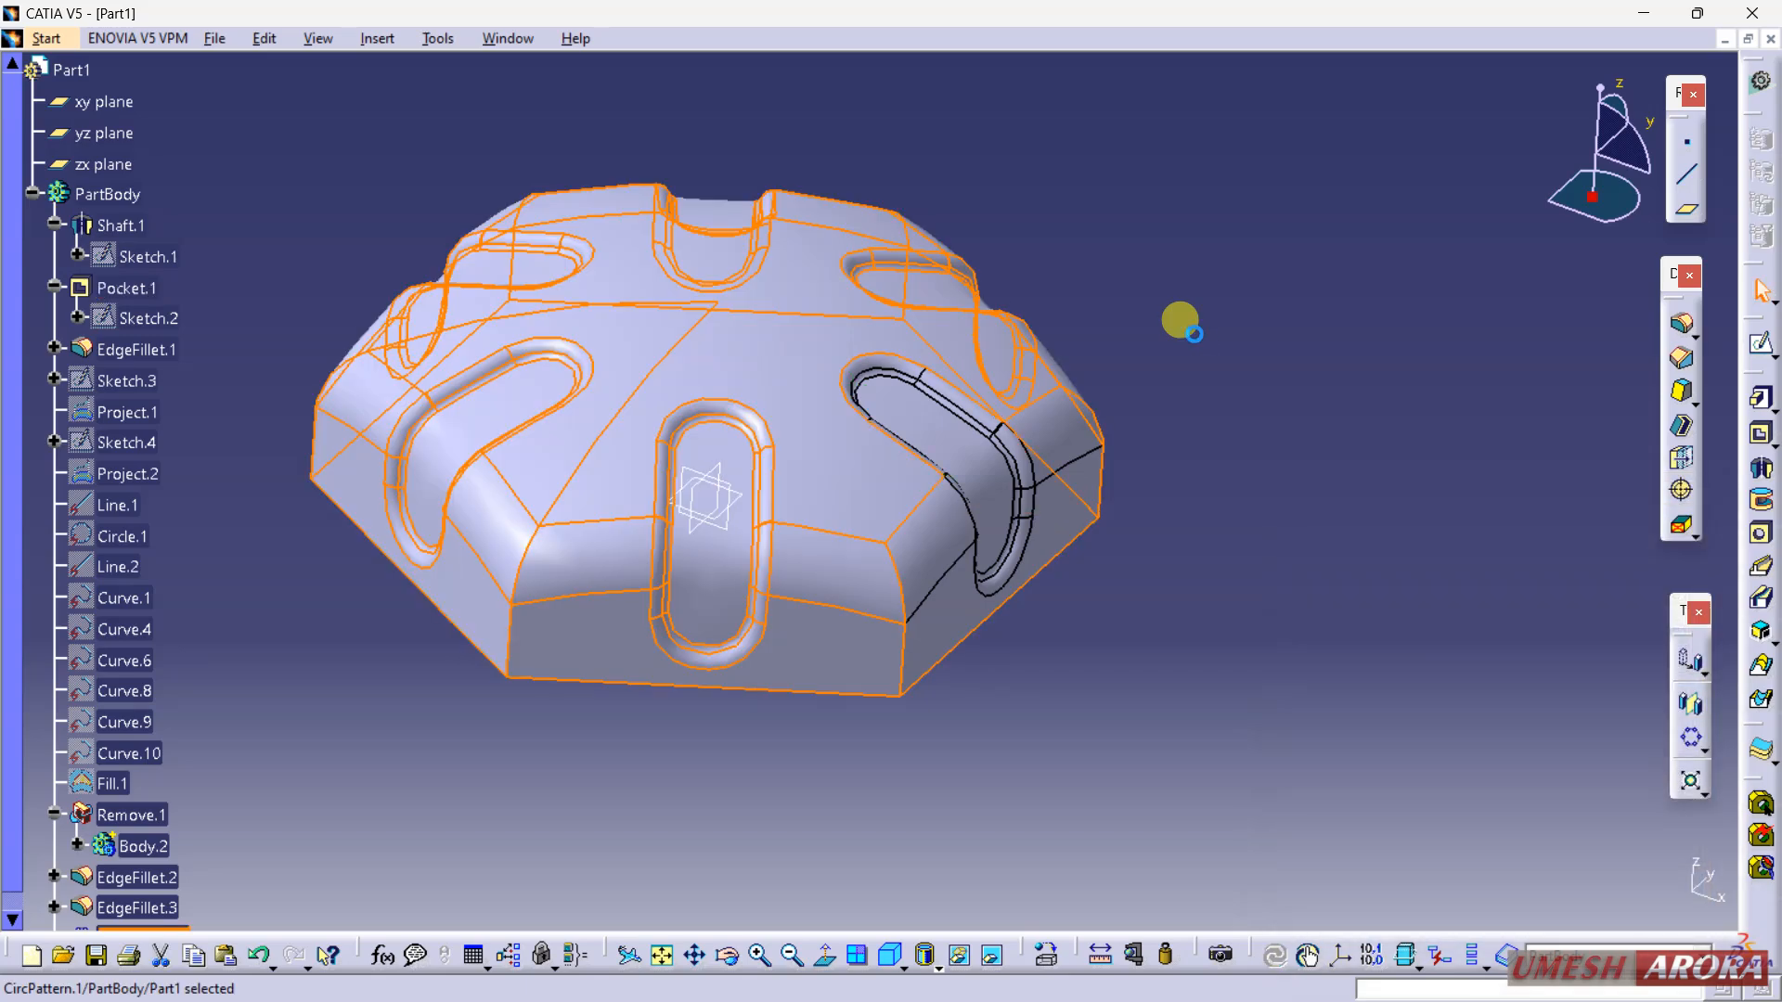
Step: Fillet the six outer vertical corner edges of the patterned body with a 10 mm radius
{"action": "middle_click_drag", "start_coordinate": [1174, 389], "coordinate": [675, 493]}
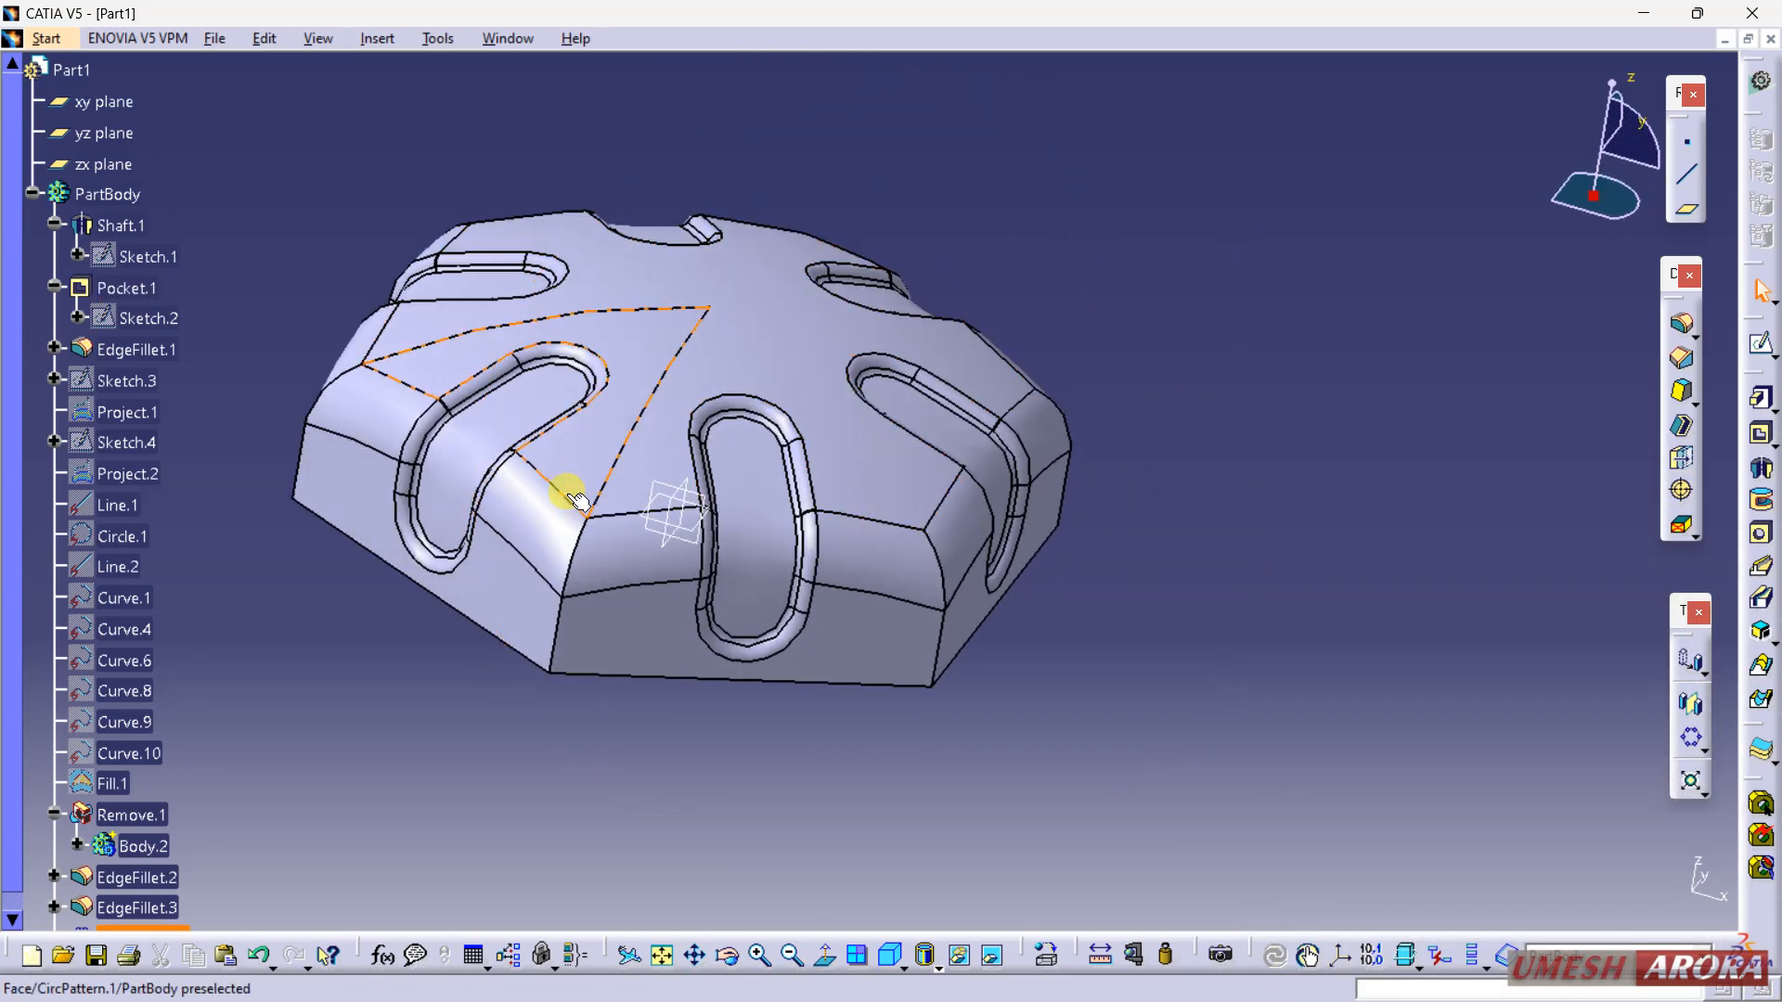
{"action": "middle_click_drag", "start_coordinate": [915, 371], "coordinate": [1169, 544]}
{"action": "left_click", "coordinate": [1681, 324]}
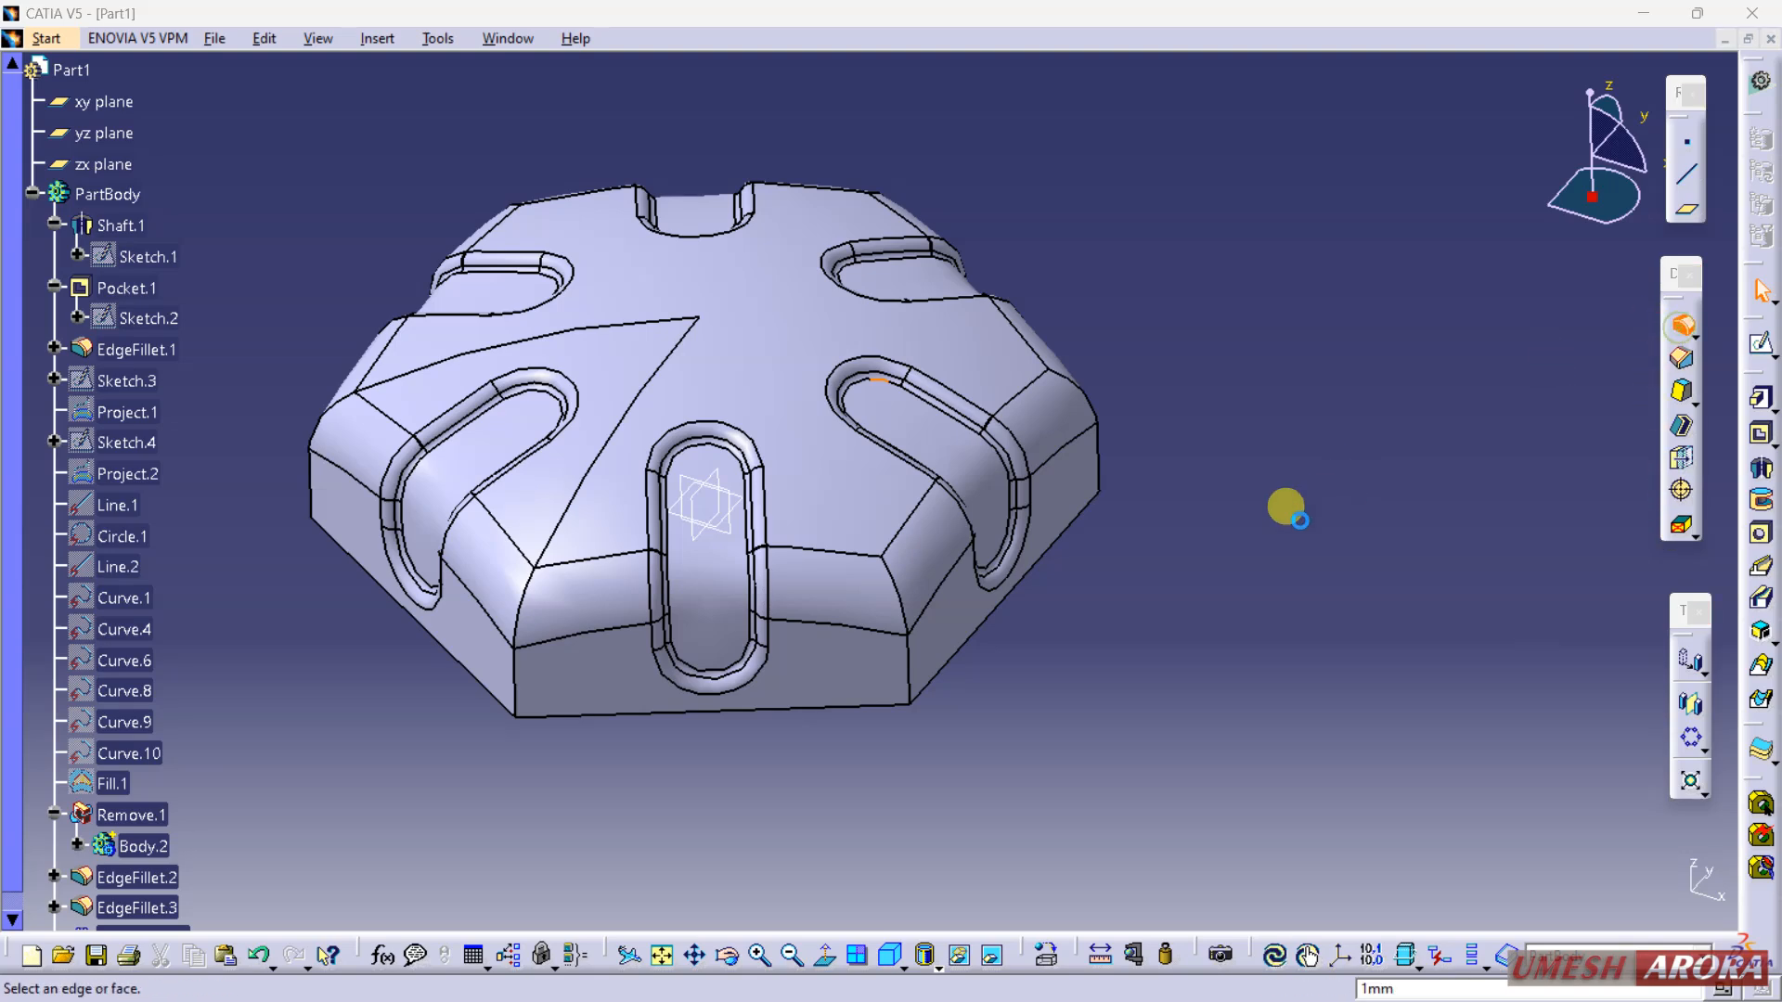
{"action": "left_click", "coordinate": [909, 670]}
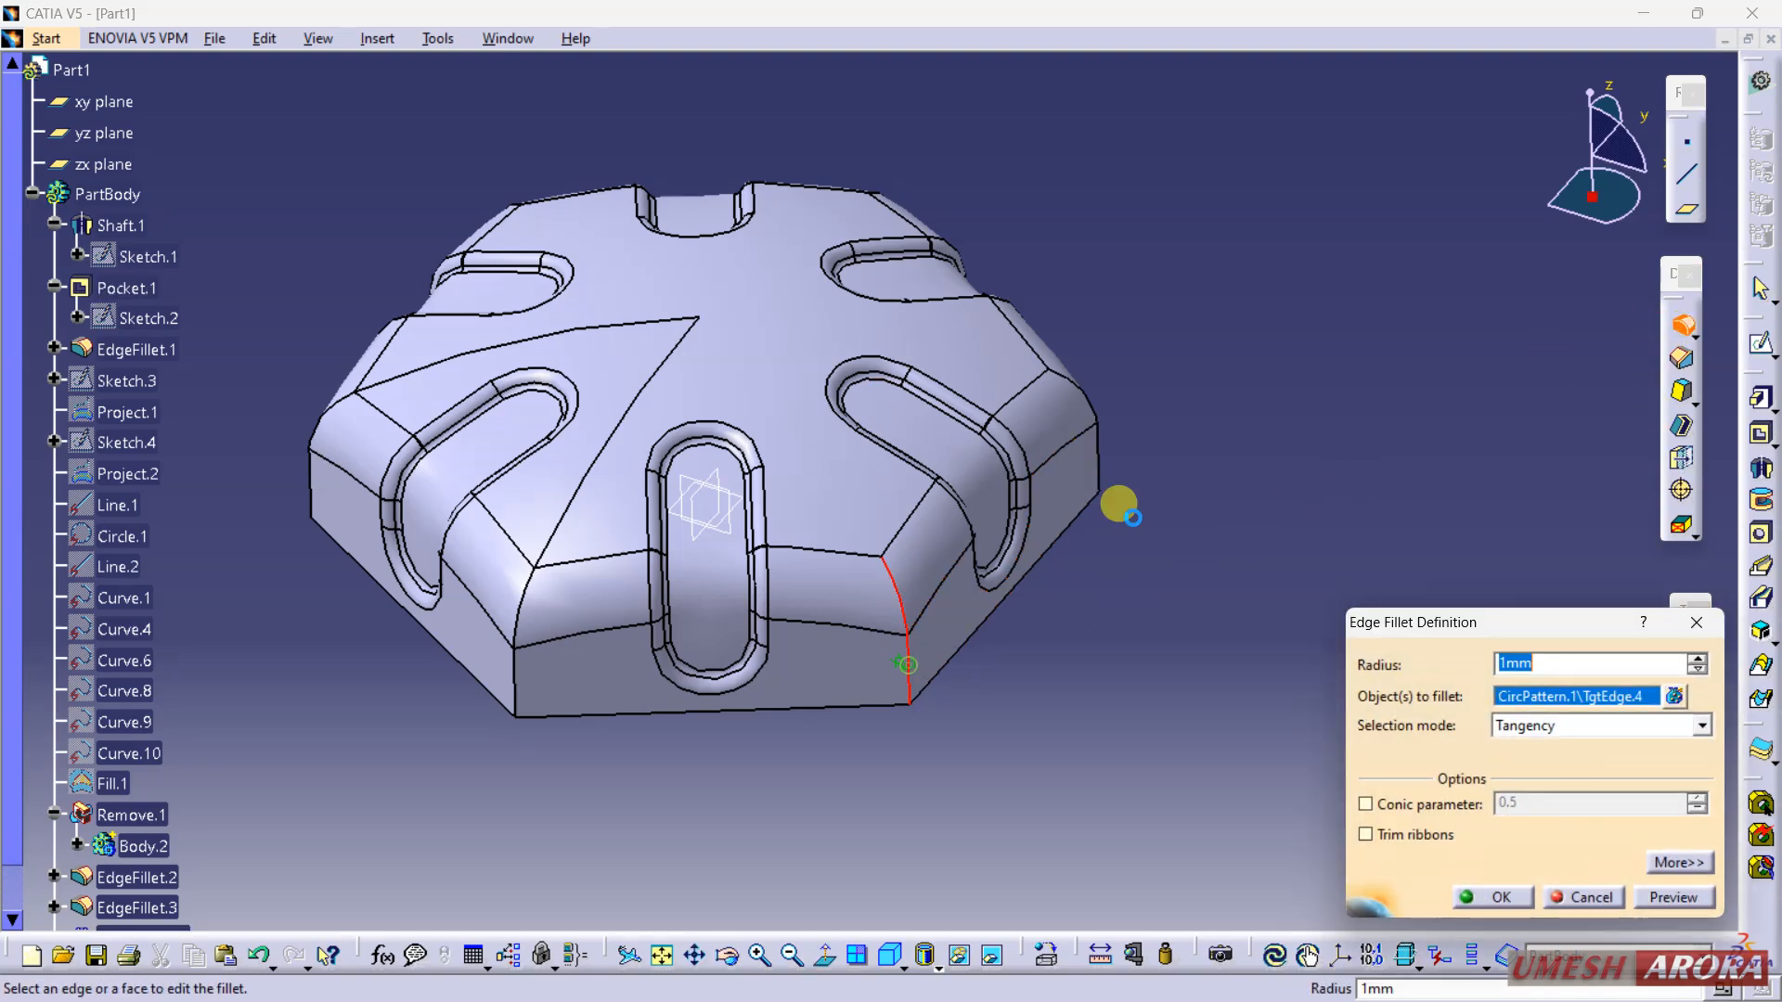
{"action": "left_click", "coordinate": [1093, 445]}
{"action": "left_click", "coordinate": [514, 670]}
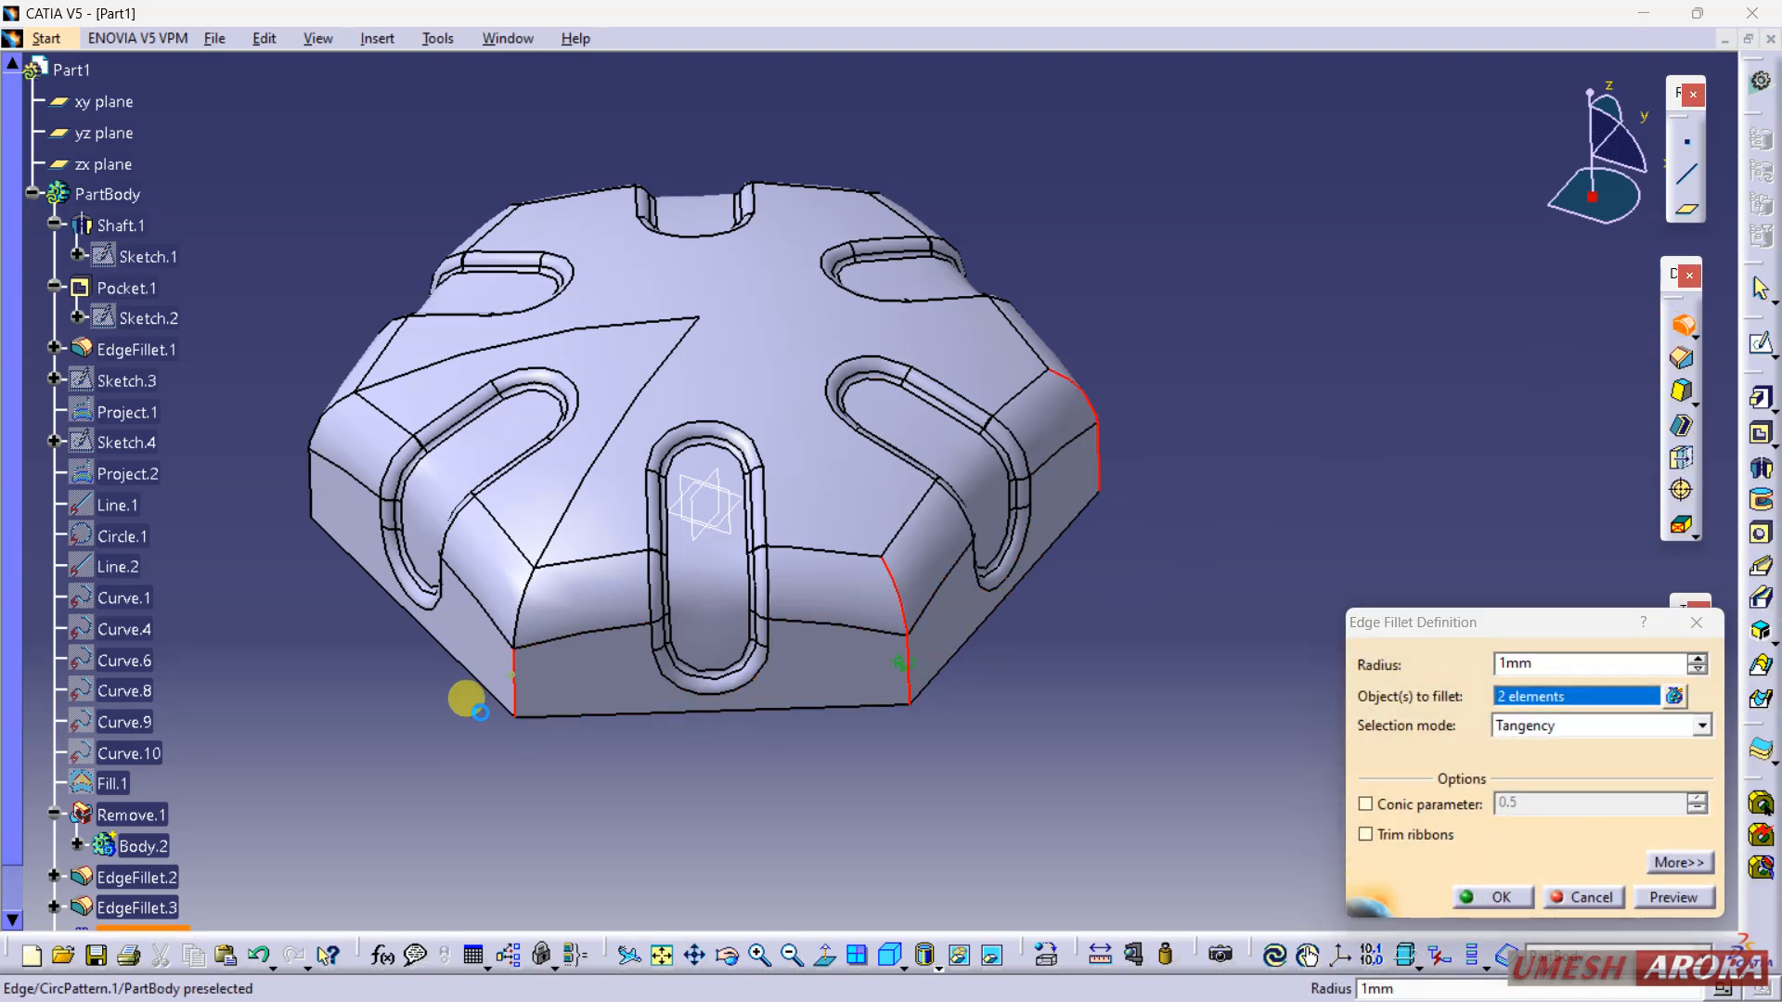
{"action": "left_click", "coordinate": [306, 481]}
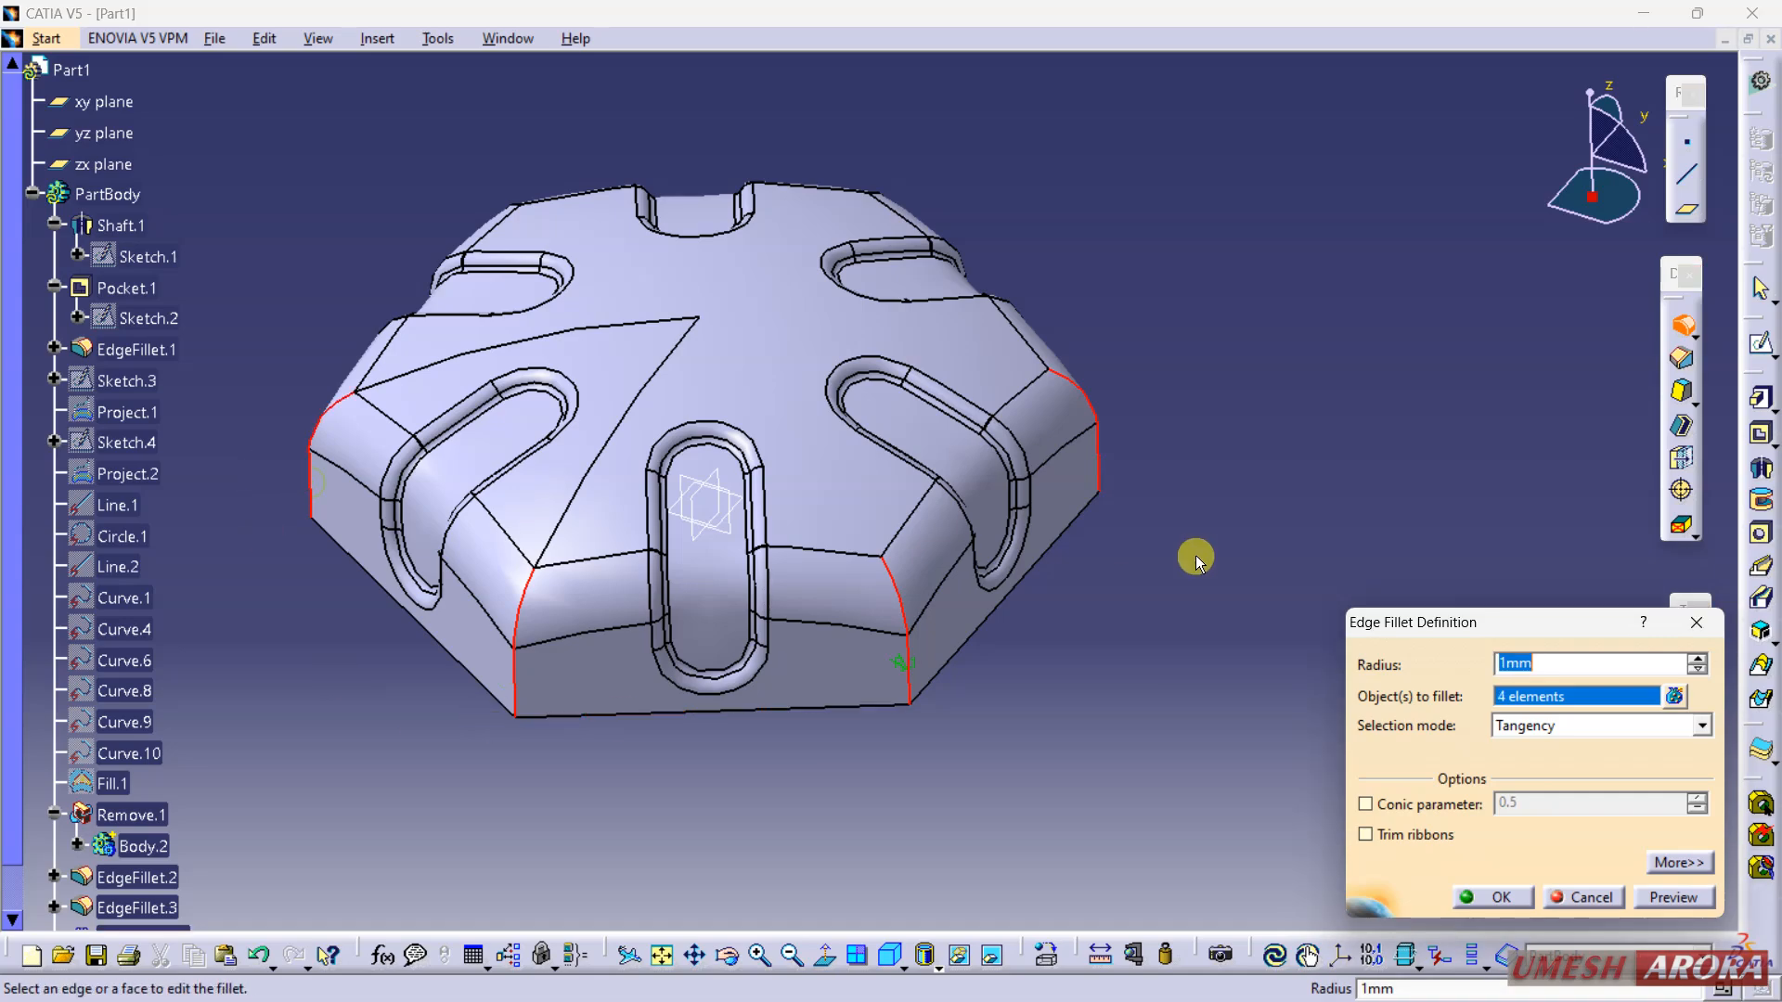
{"action": "middle_click_drag", "start_coordinate": [1193, 556], "coordinate": [426, 684]}
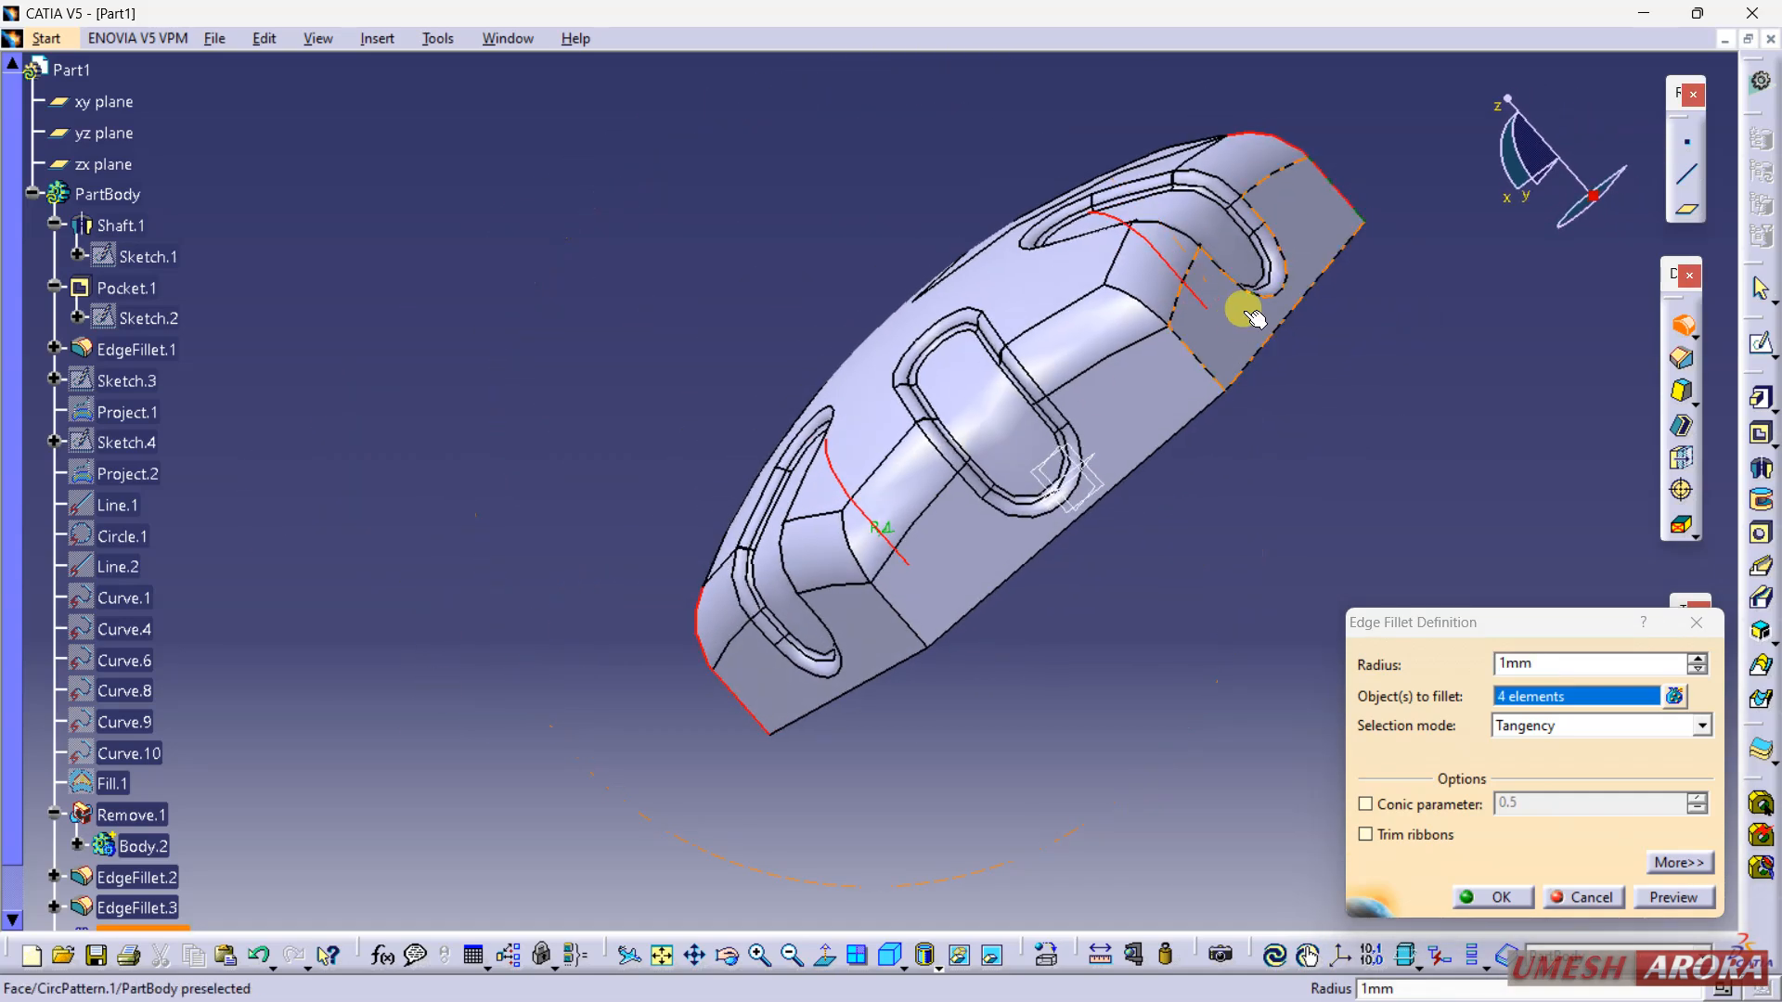
{"action": "left_click", "coordinate": [1198, 351]}
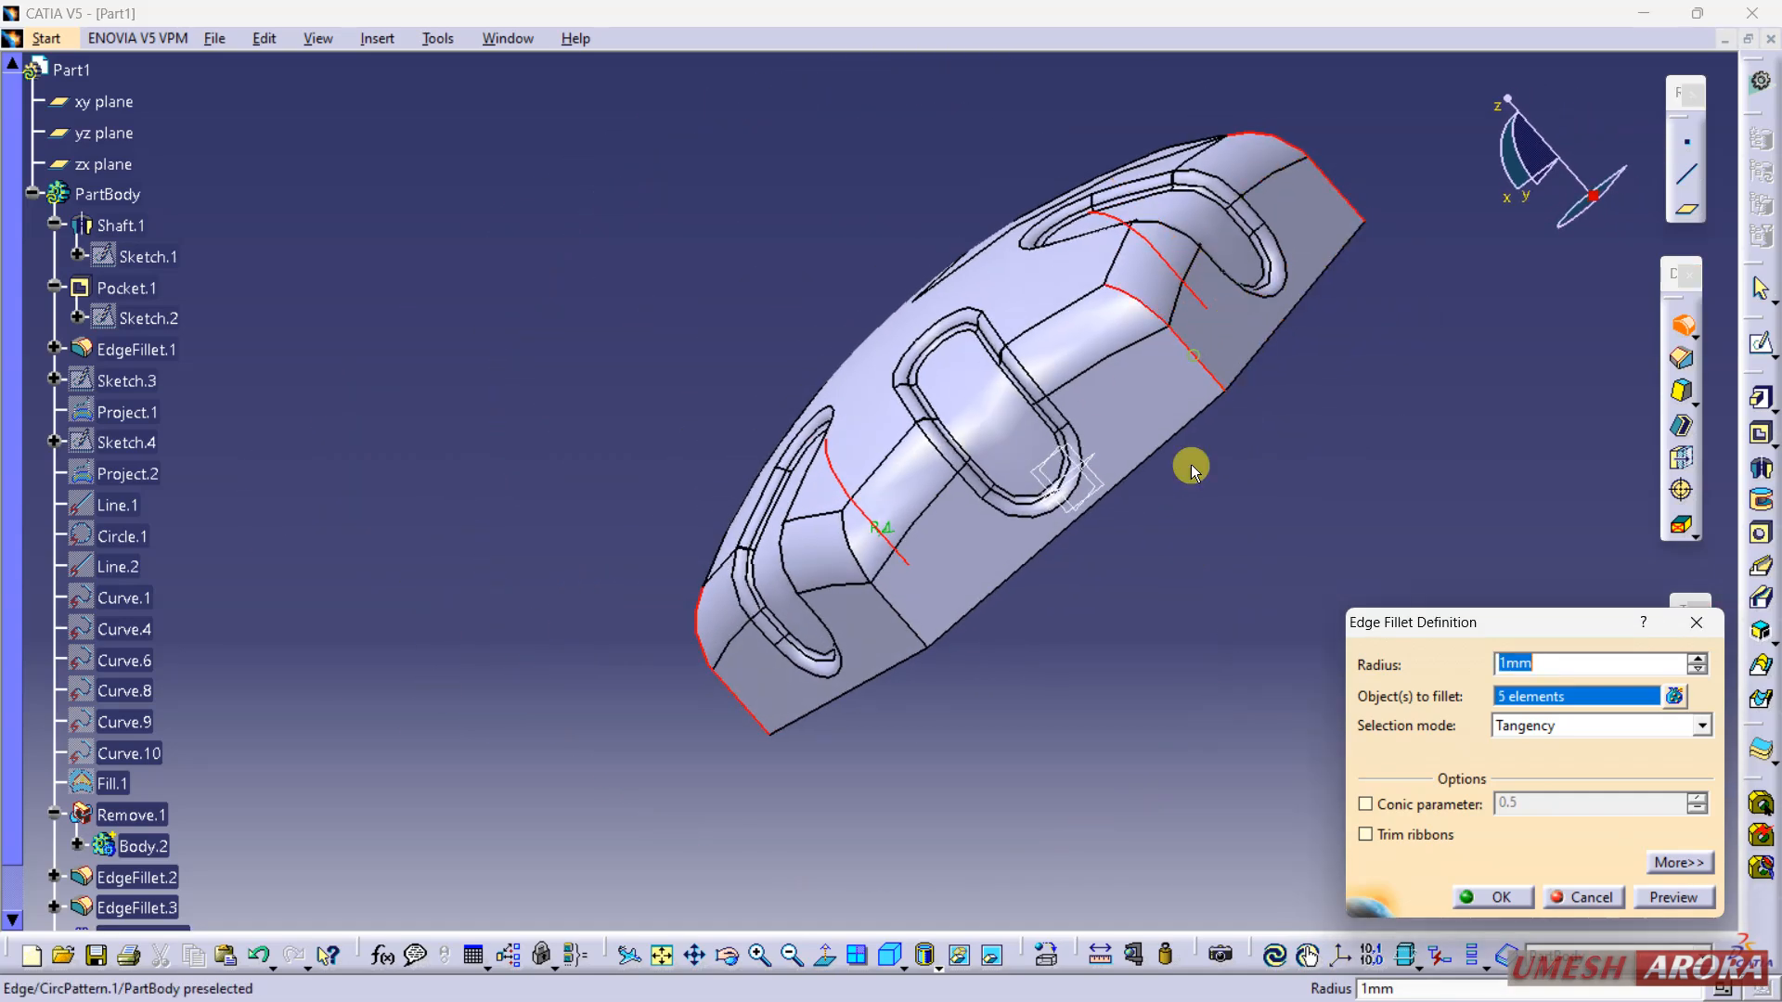
{"action": "left_click", "coordinate": [914, 628]}
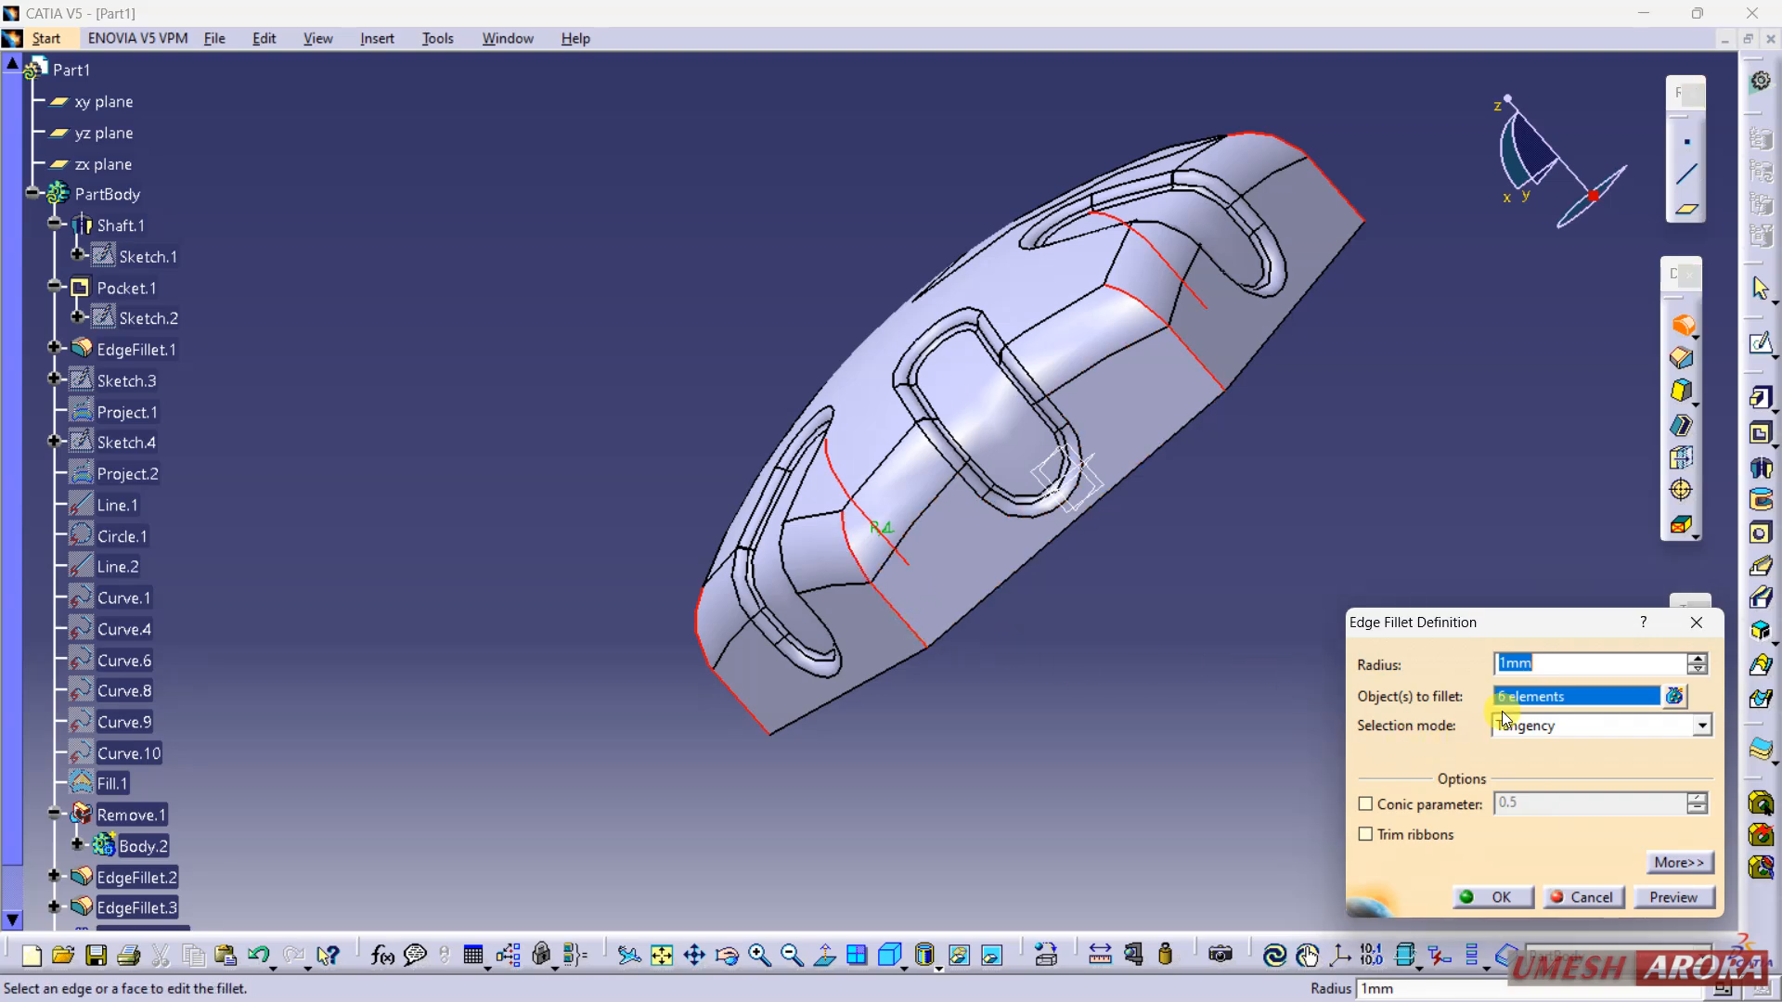
{"action": "type", "text": "10"}
{"action": "key", "text": "Return"}
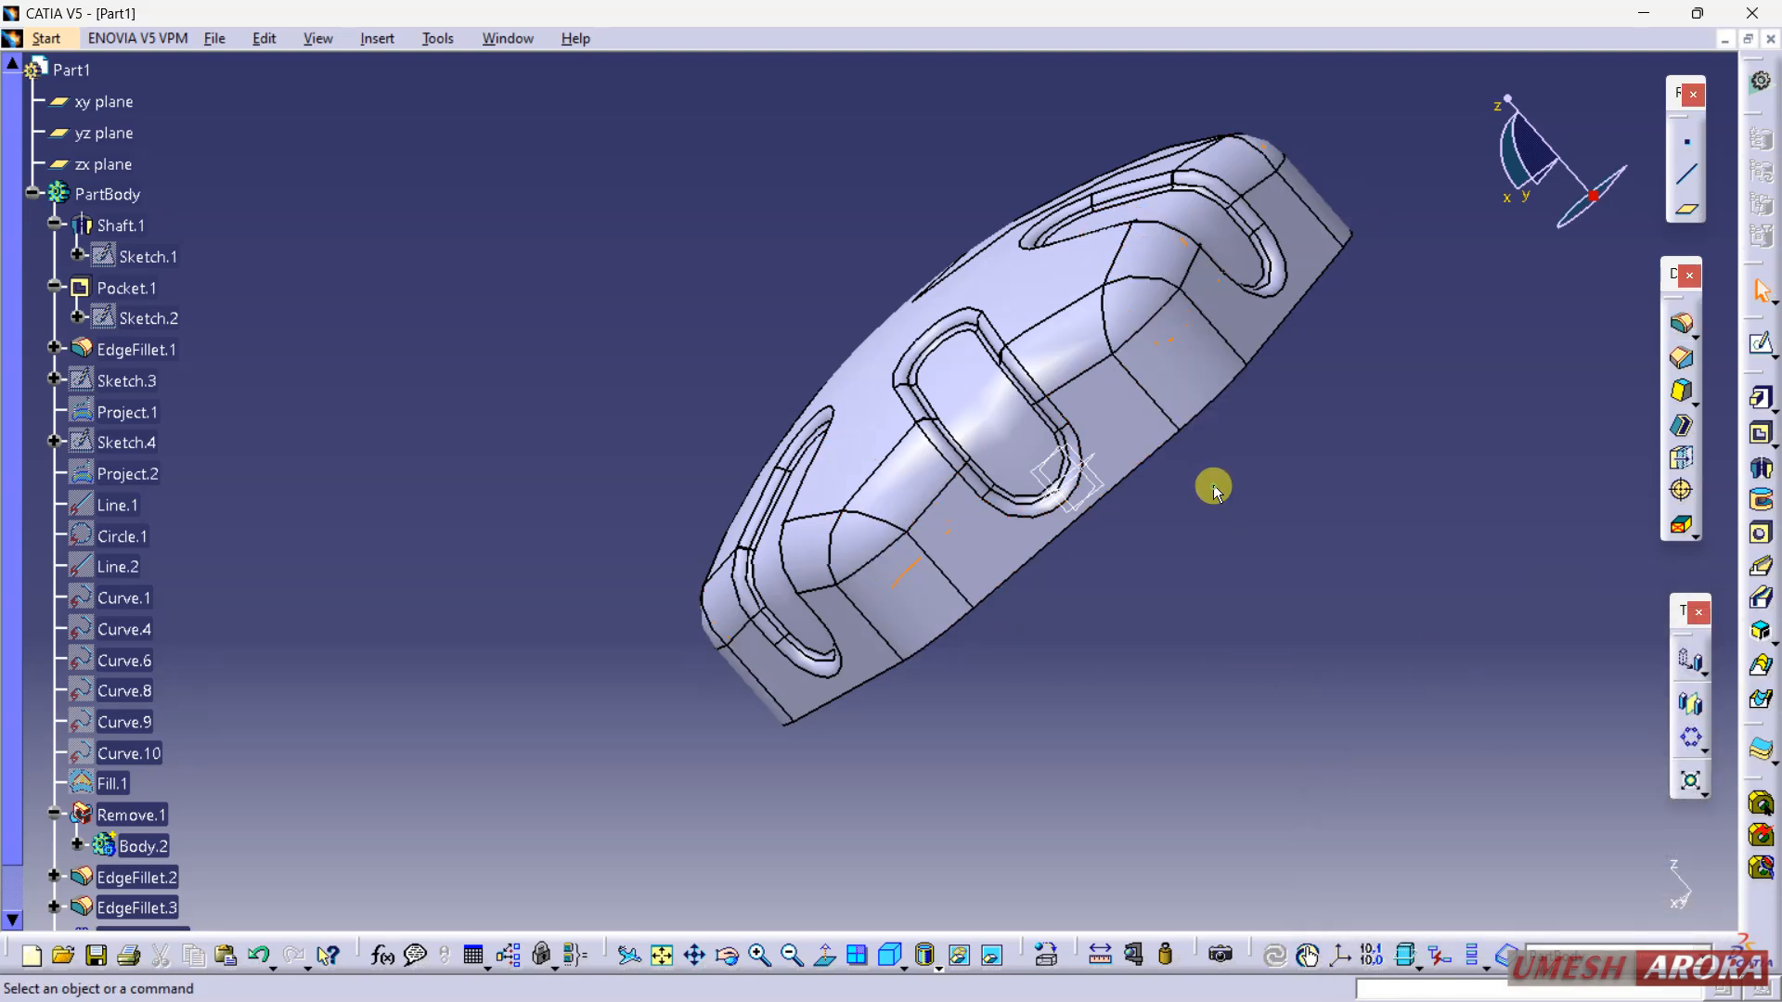
Step: Show Sketch.1, the profile sketch of Shaft.1
{"action": "mouse_move", "coordinate": [1107, 303]}
{"action": "middle_mouse_down"}
{"action": "mouse_move", "coordinate": [1189, 504]}
{"action": "mouse_move", "coordinate": [1117, 398]}
{"action": "mouse_move", "coordinate": [1078, 535]}
{"action": "mouse_move", "coordinate": [957, 238]}
{"action": "mouse_move", "coordinate": [907, 581]}
{"action": "mouse_move", "coordinate": [922, 648]}
{"action": "mouse_move", "coordinate": [903, 429]}
{"action": "mouse_move", "coordinate": [928, 364]}
{"action": "middle_mouse_up"}
{"action": "scroll", "coordinate": [355, 393], "scroll_direction": "up", "scroll_amount": 2}
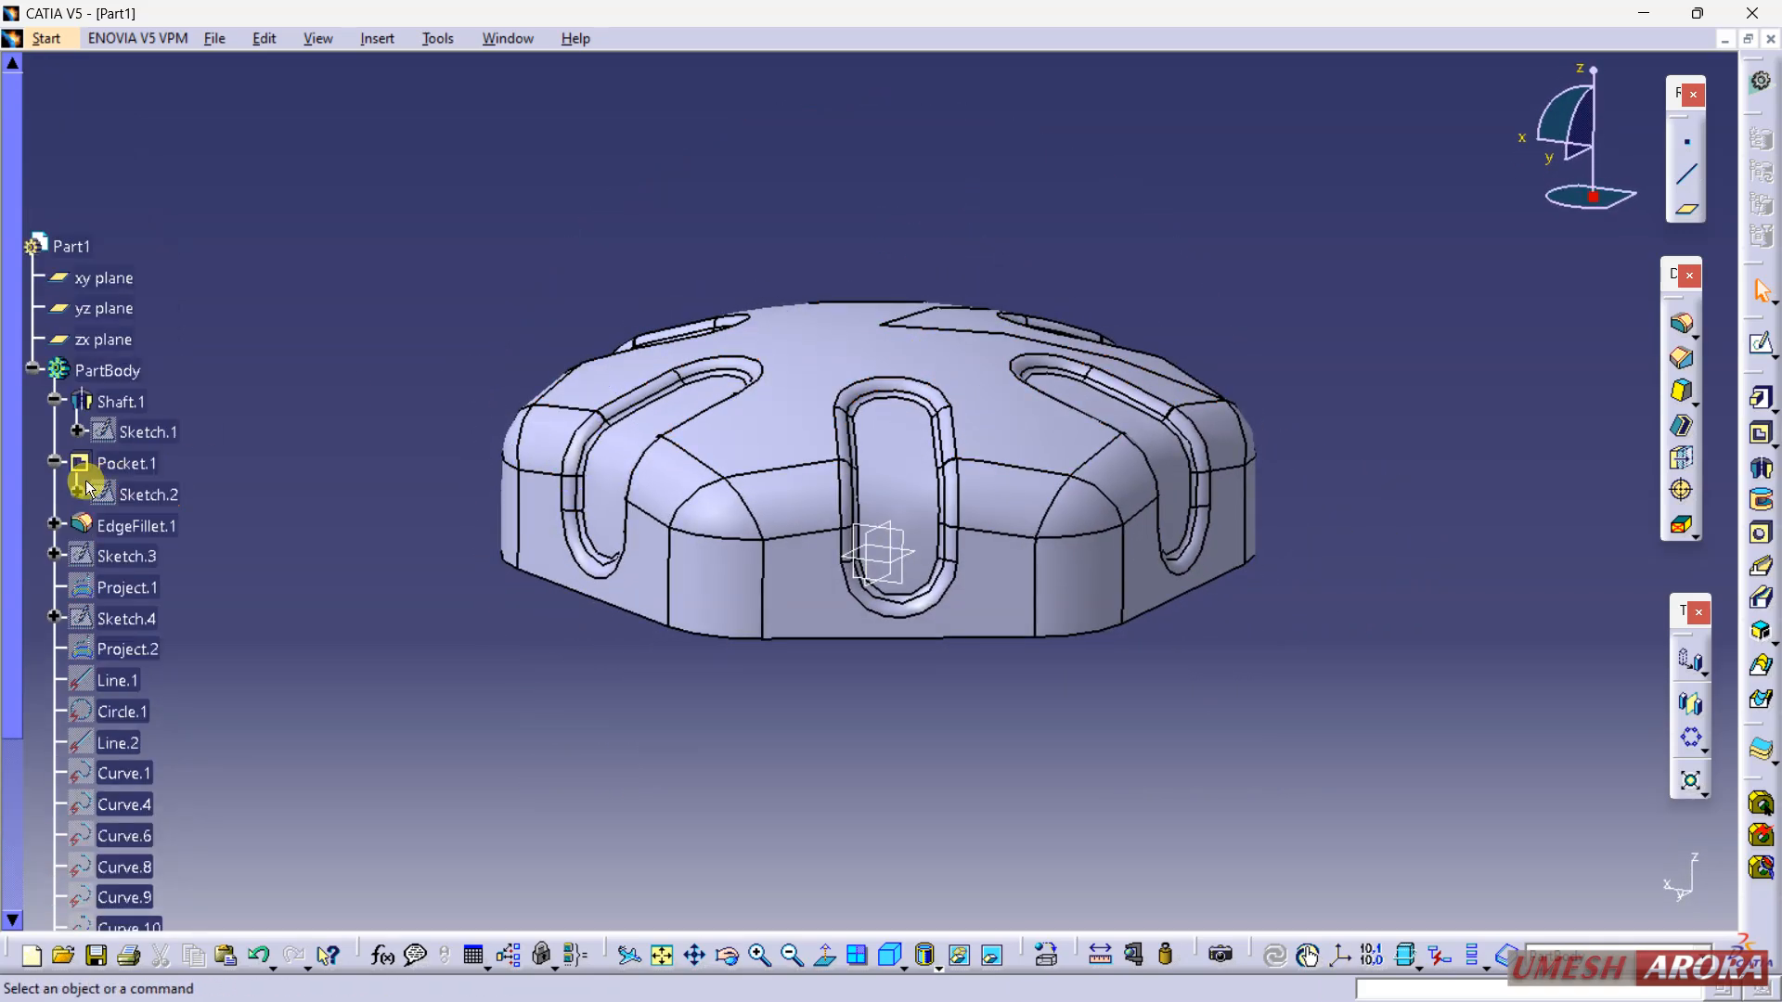
{"action": "right_click", "coordinate": [124, 436]}
{"action": "left_click", "coordinate": [181, 506]}
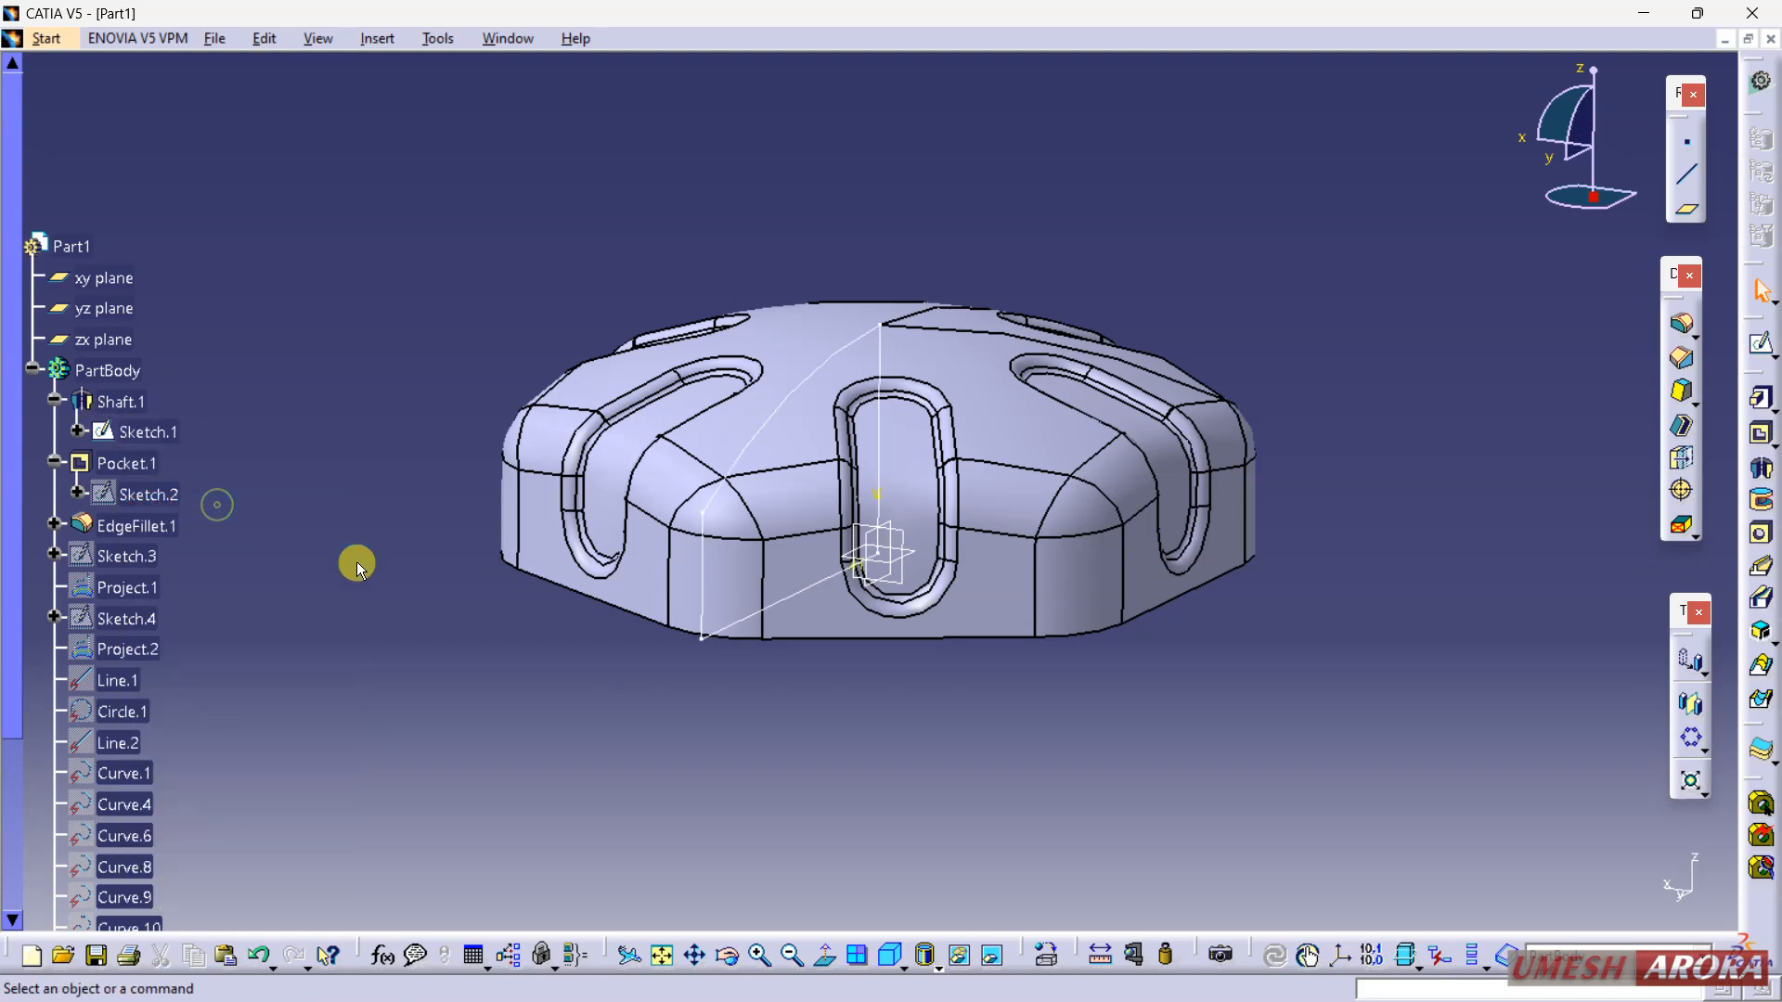
{"action": "middle_click_drag", "start_coordinate": [592, 643], "coordinate": [1264, 621]}
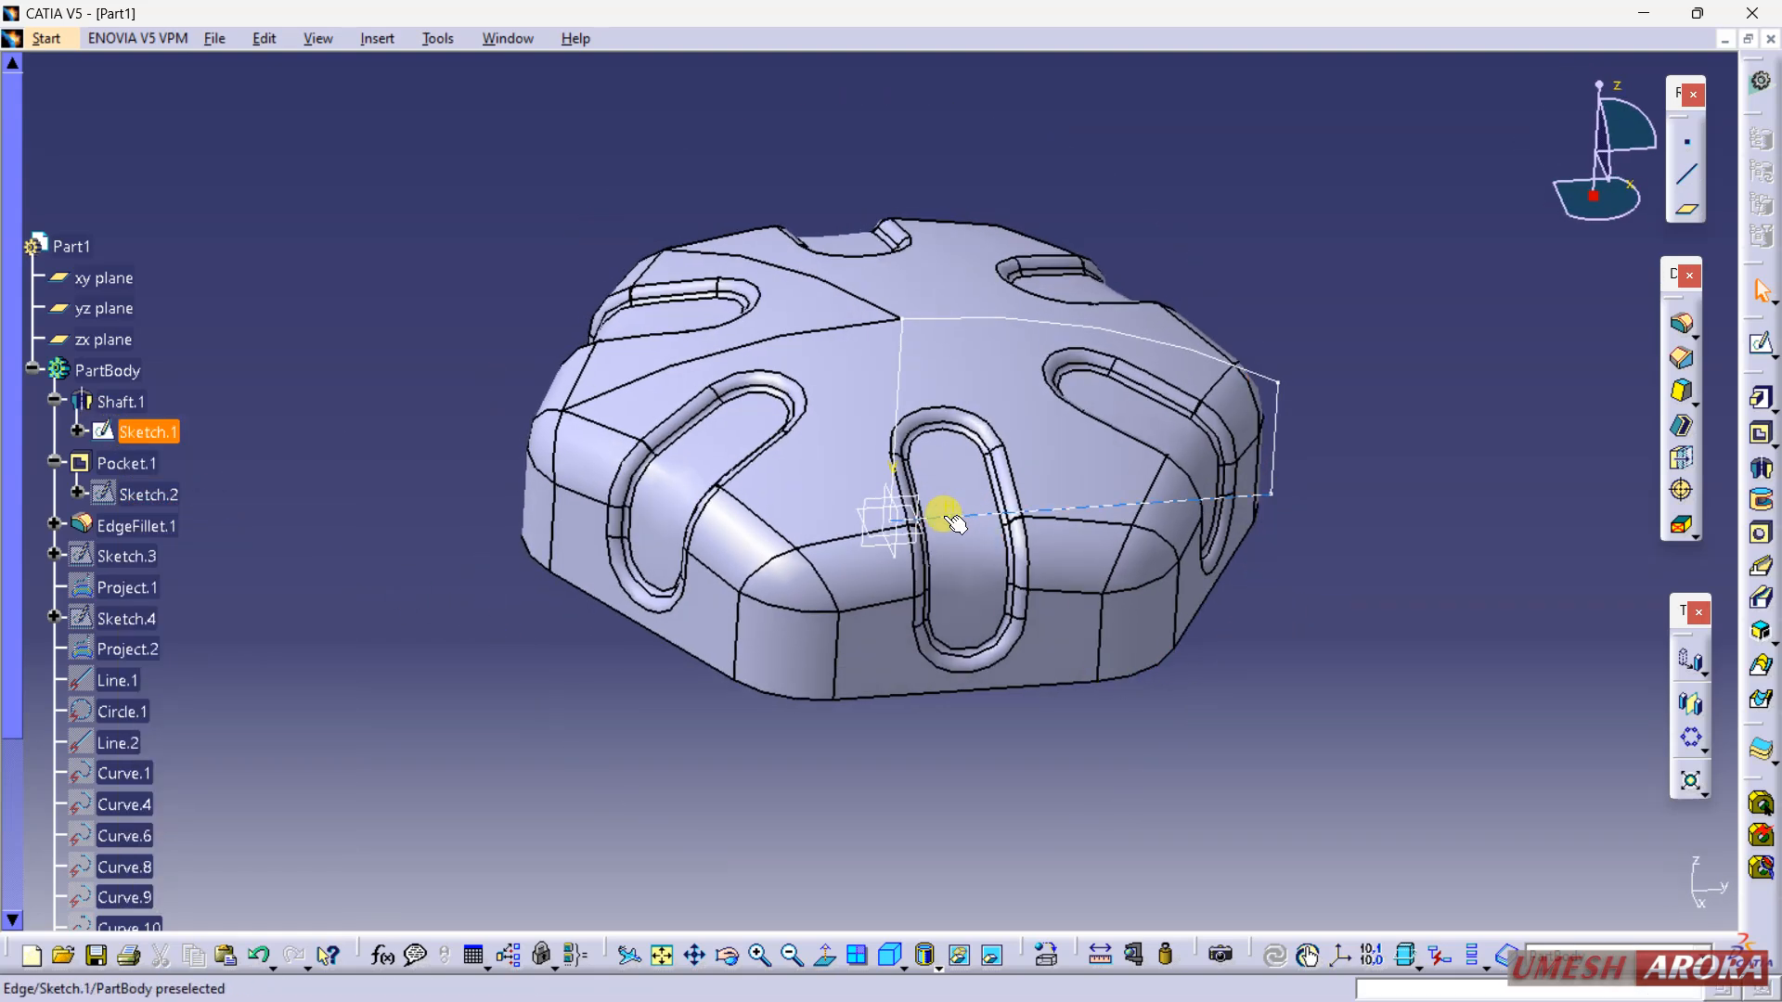
Step: Start a sketch on the yz plane, offset Sketch.1's upper arc inward into the body, and adjust its offset distance
{"action": "left_click", "coordinate": [1760, 343]}
{"action": "middle_click_drag", "start_coordinate": [1440, 547], "coordinate": [1403, 476]}
{"action": "middle_click_drag", "start_coordinate": [1616, 475], "coordinate": [1511, 463]}
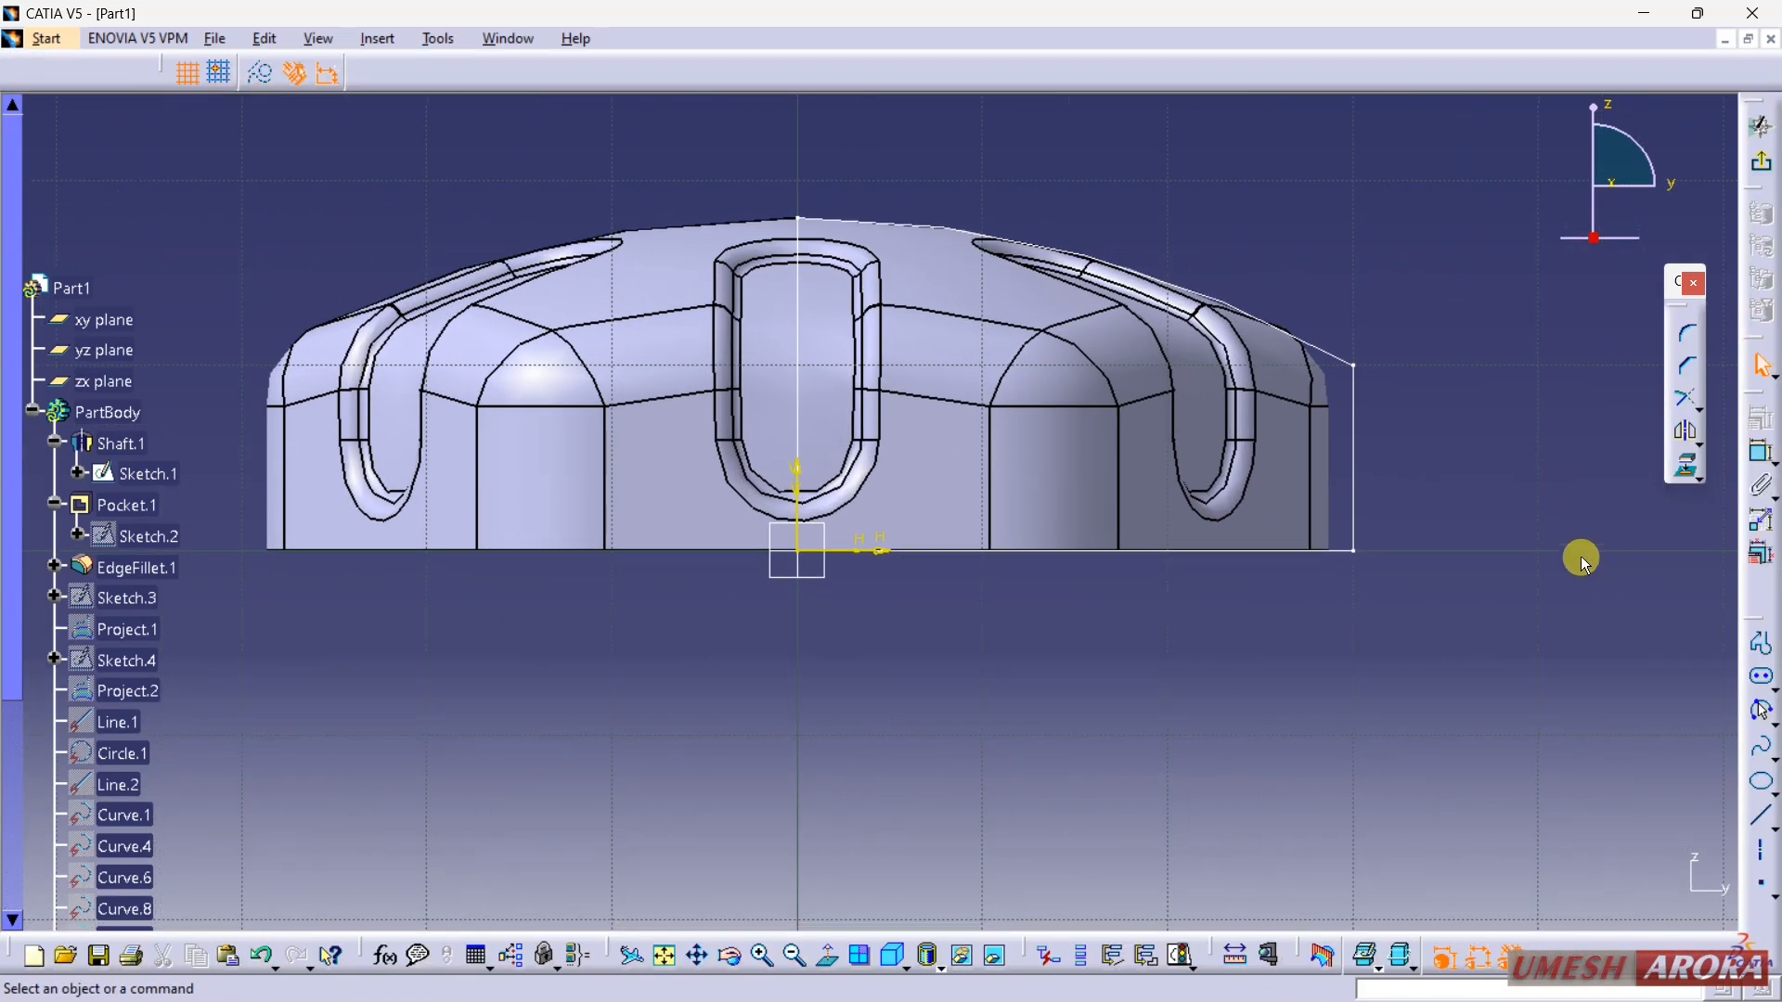
{"action": "left_click", "coordinate": [1698, 442]}
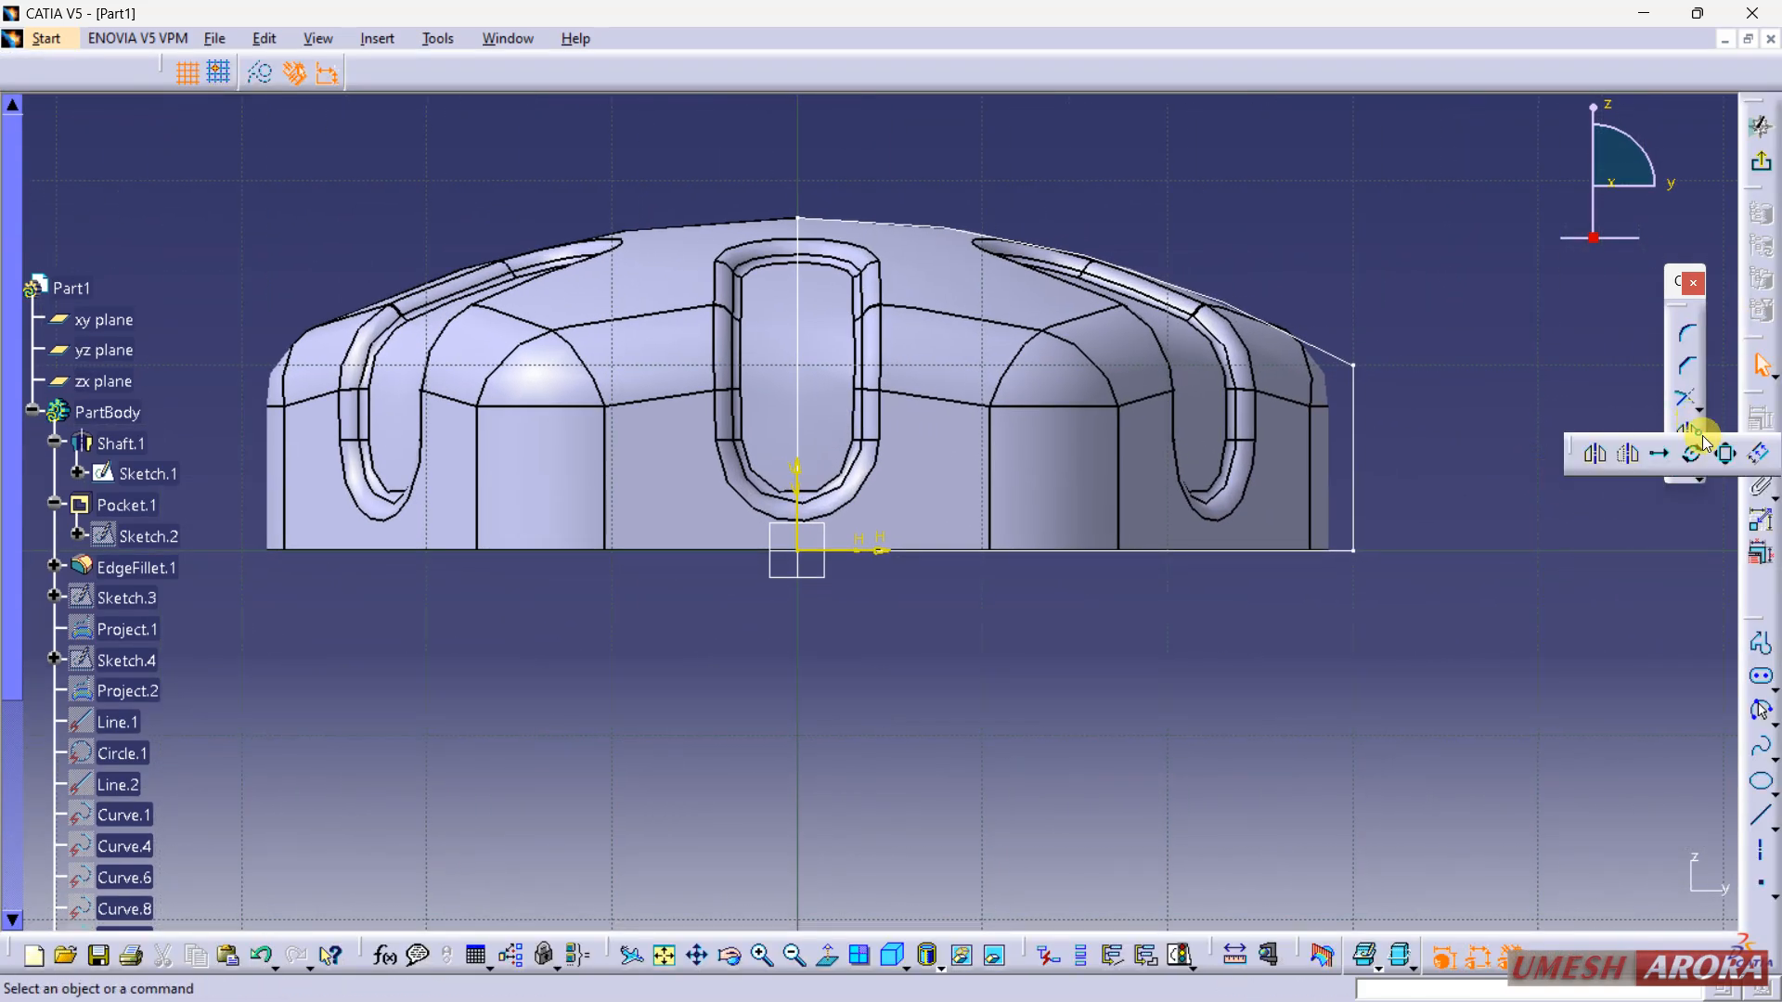
{"action": "left_click", "coordinate": [1760, 456]}
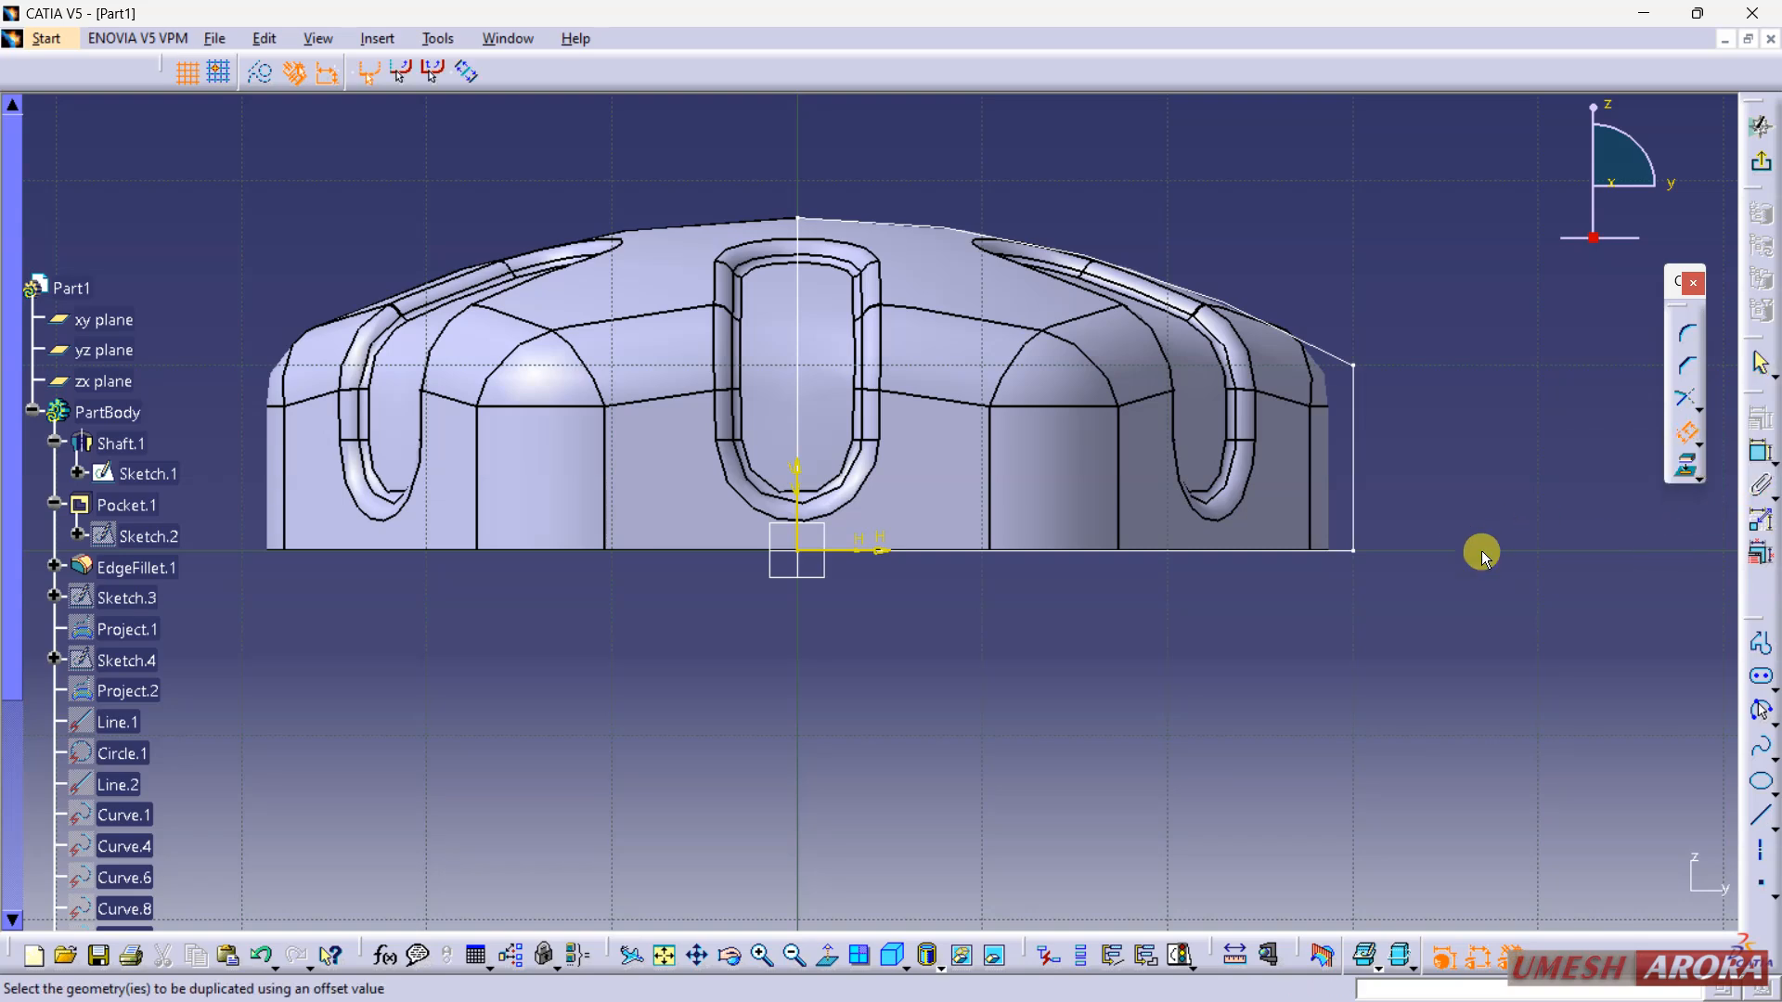
{"action": "left_click", "coordinate": [1322, 351]}
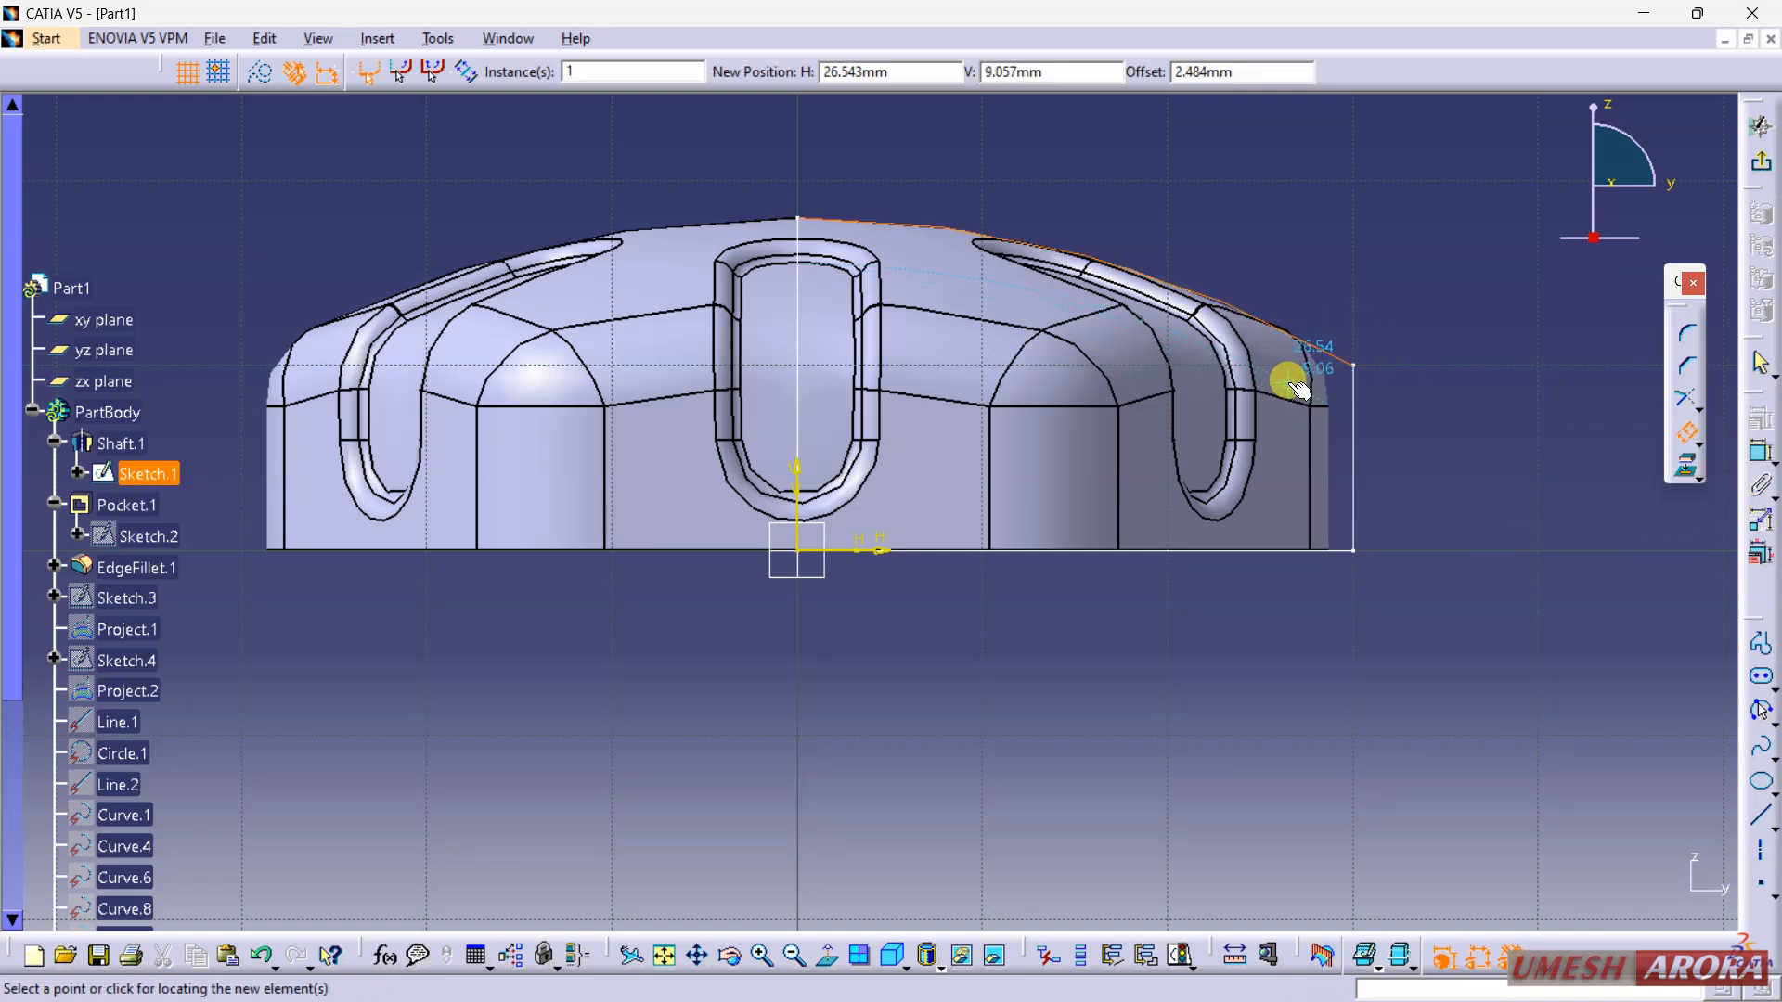
{"action": "left_click", "coordinate": [1297, 388]}
{"action": "left_click", "coordinate": [1444, 514]}
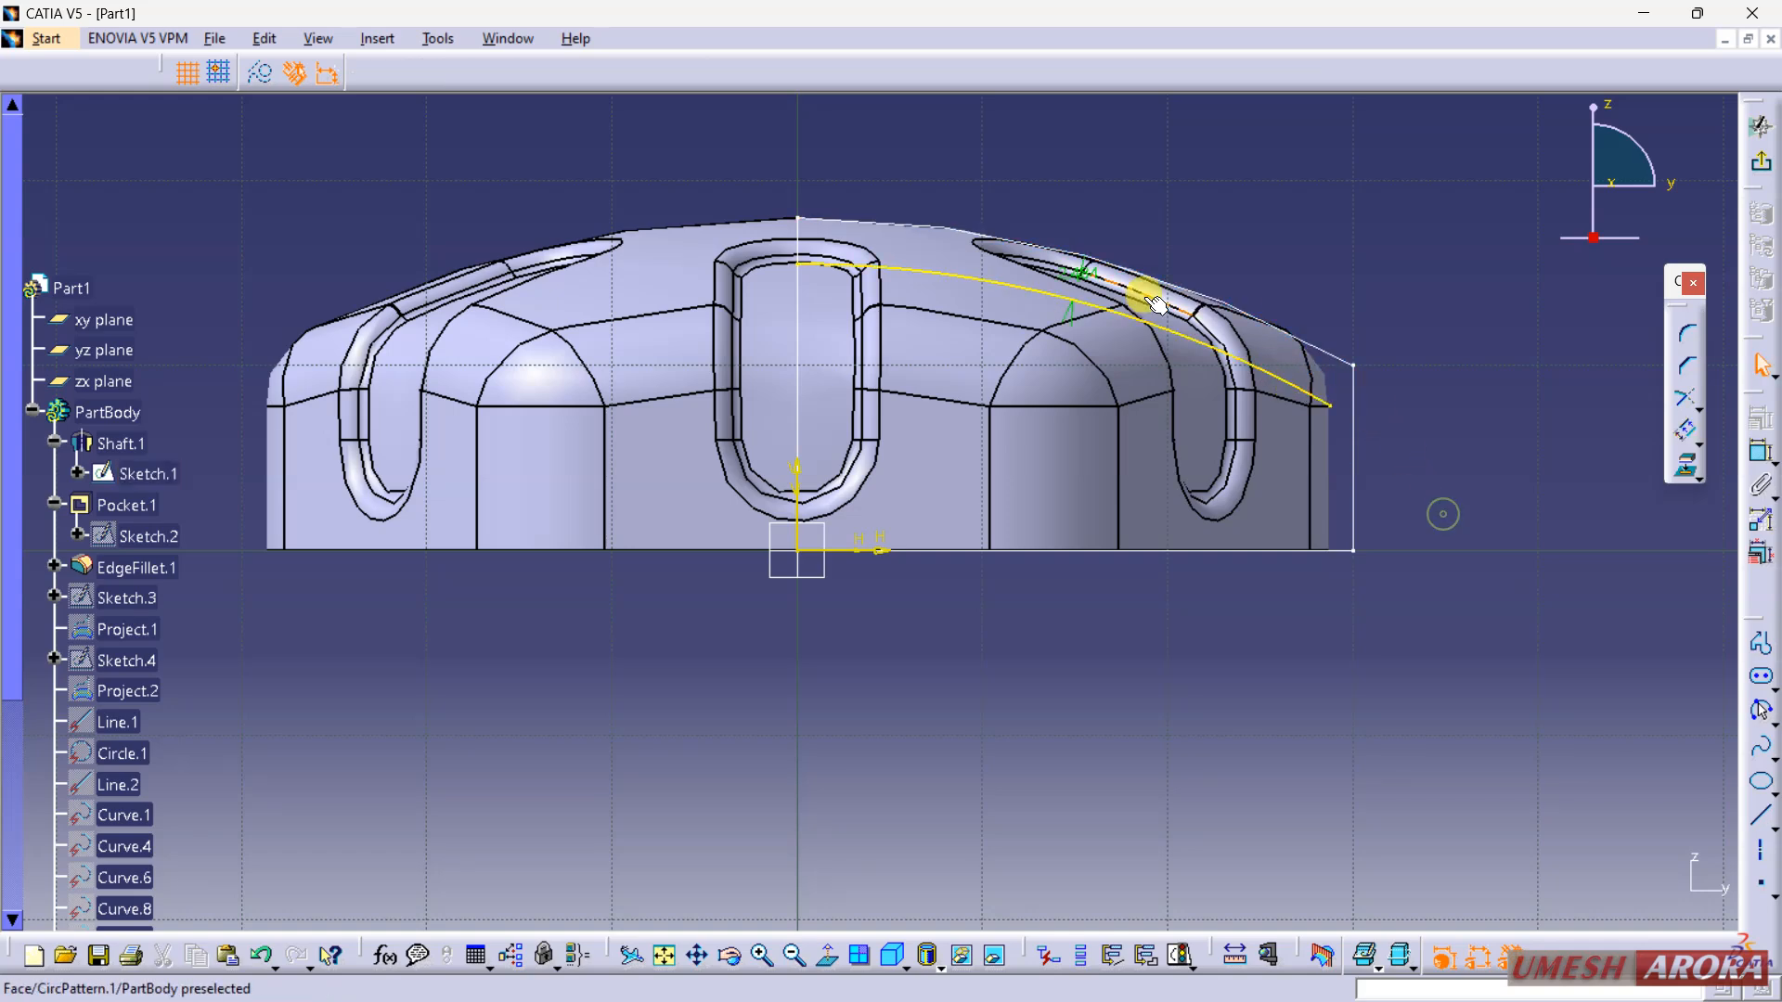
{"action": "double_click", "coordinate": [1086, 275]}
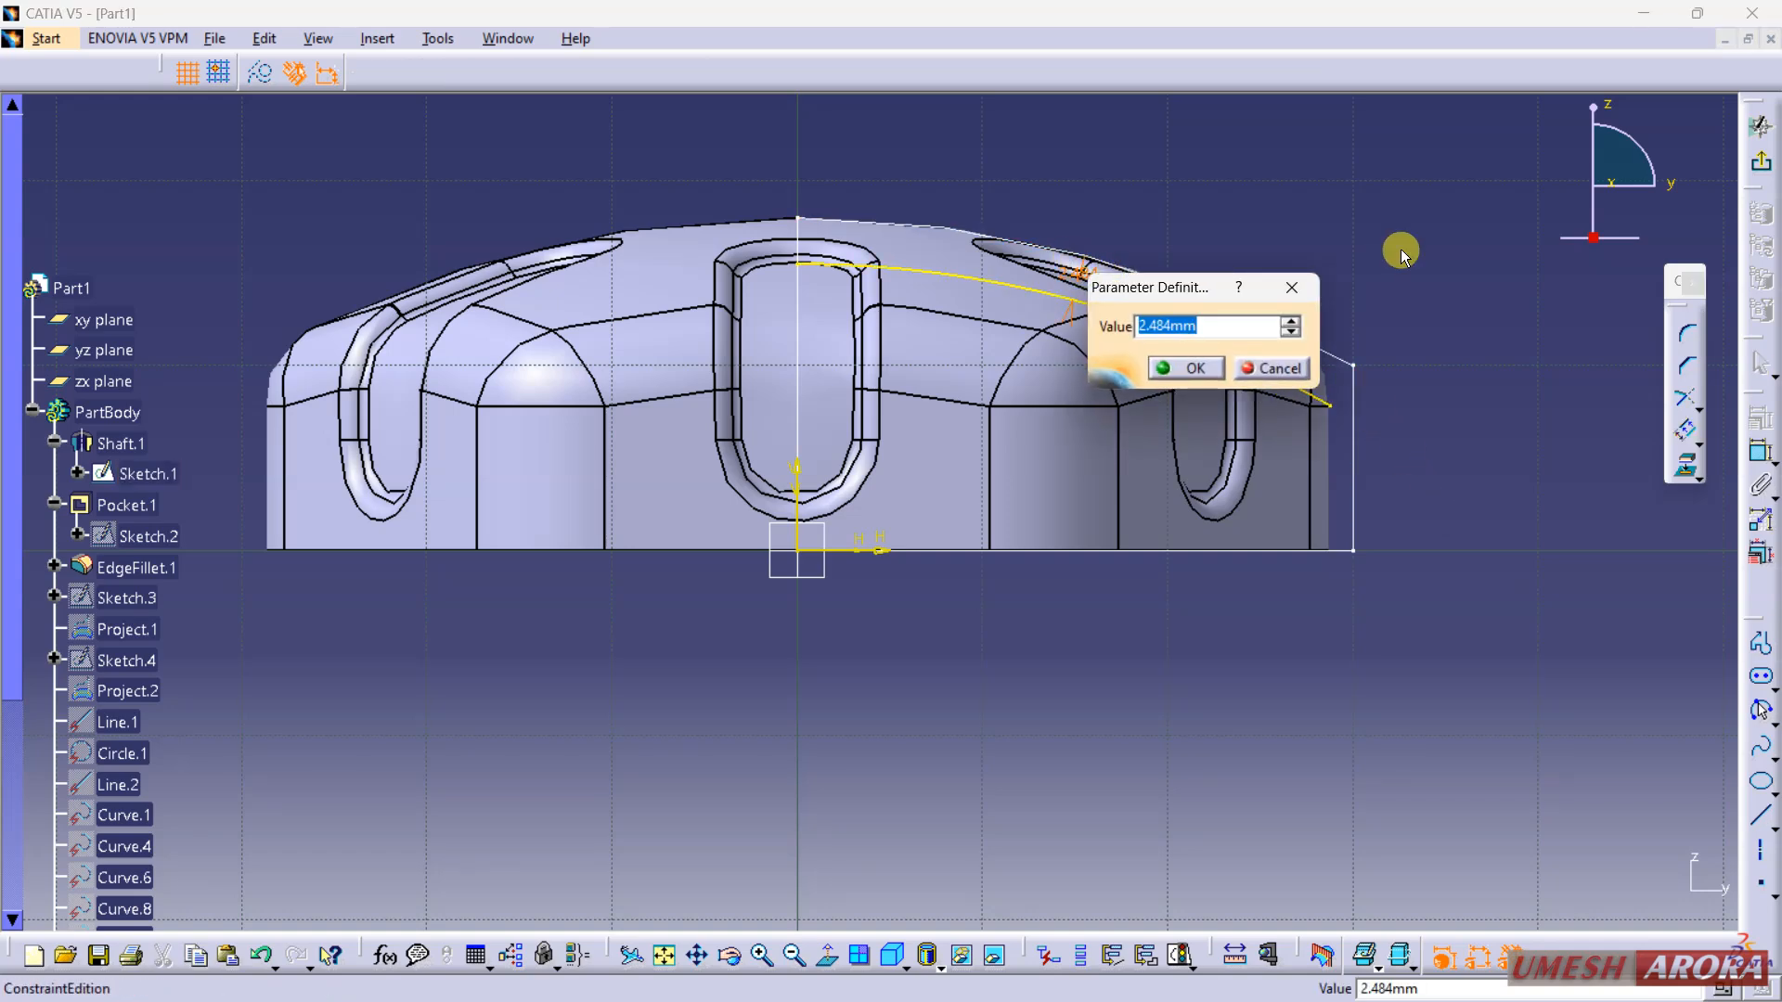
{"action": "key", "text": "Return"}
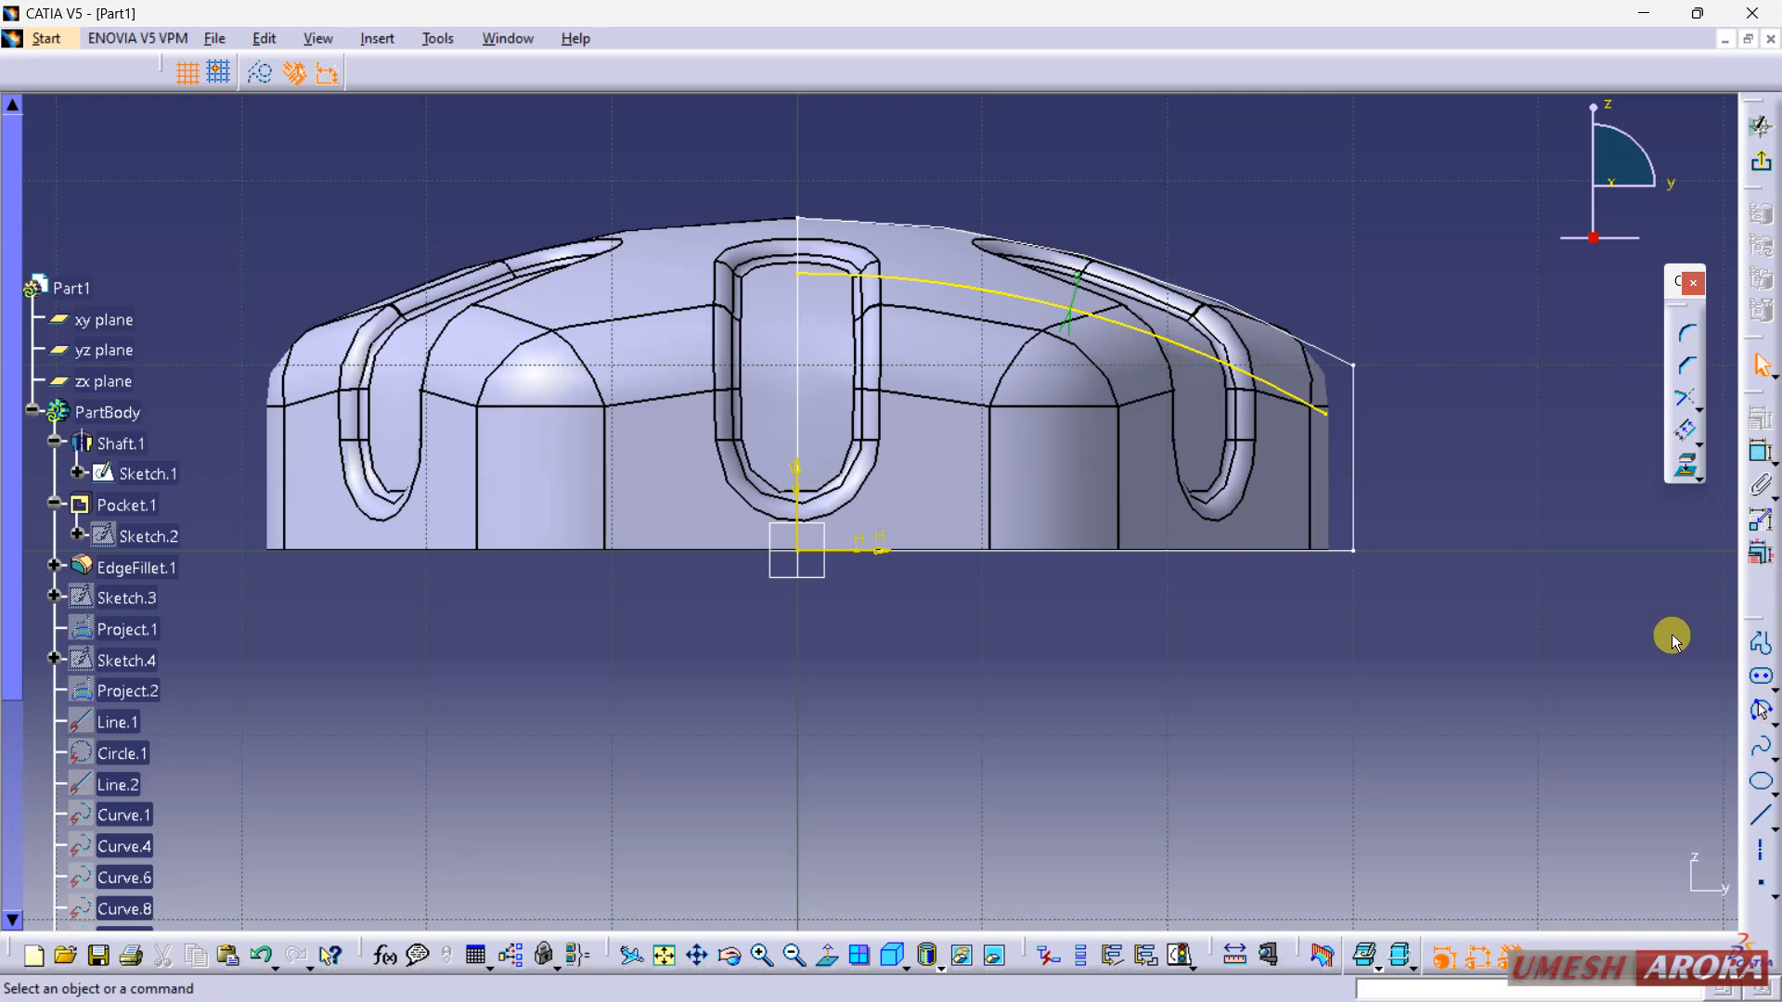
Step: Draw a vertical profile line from the sketch origin up past the top of the dome
{"action": "left_click", "coordinate": [1760, 642]}
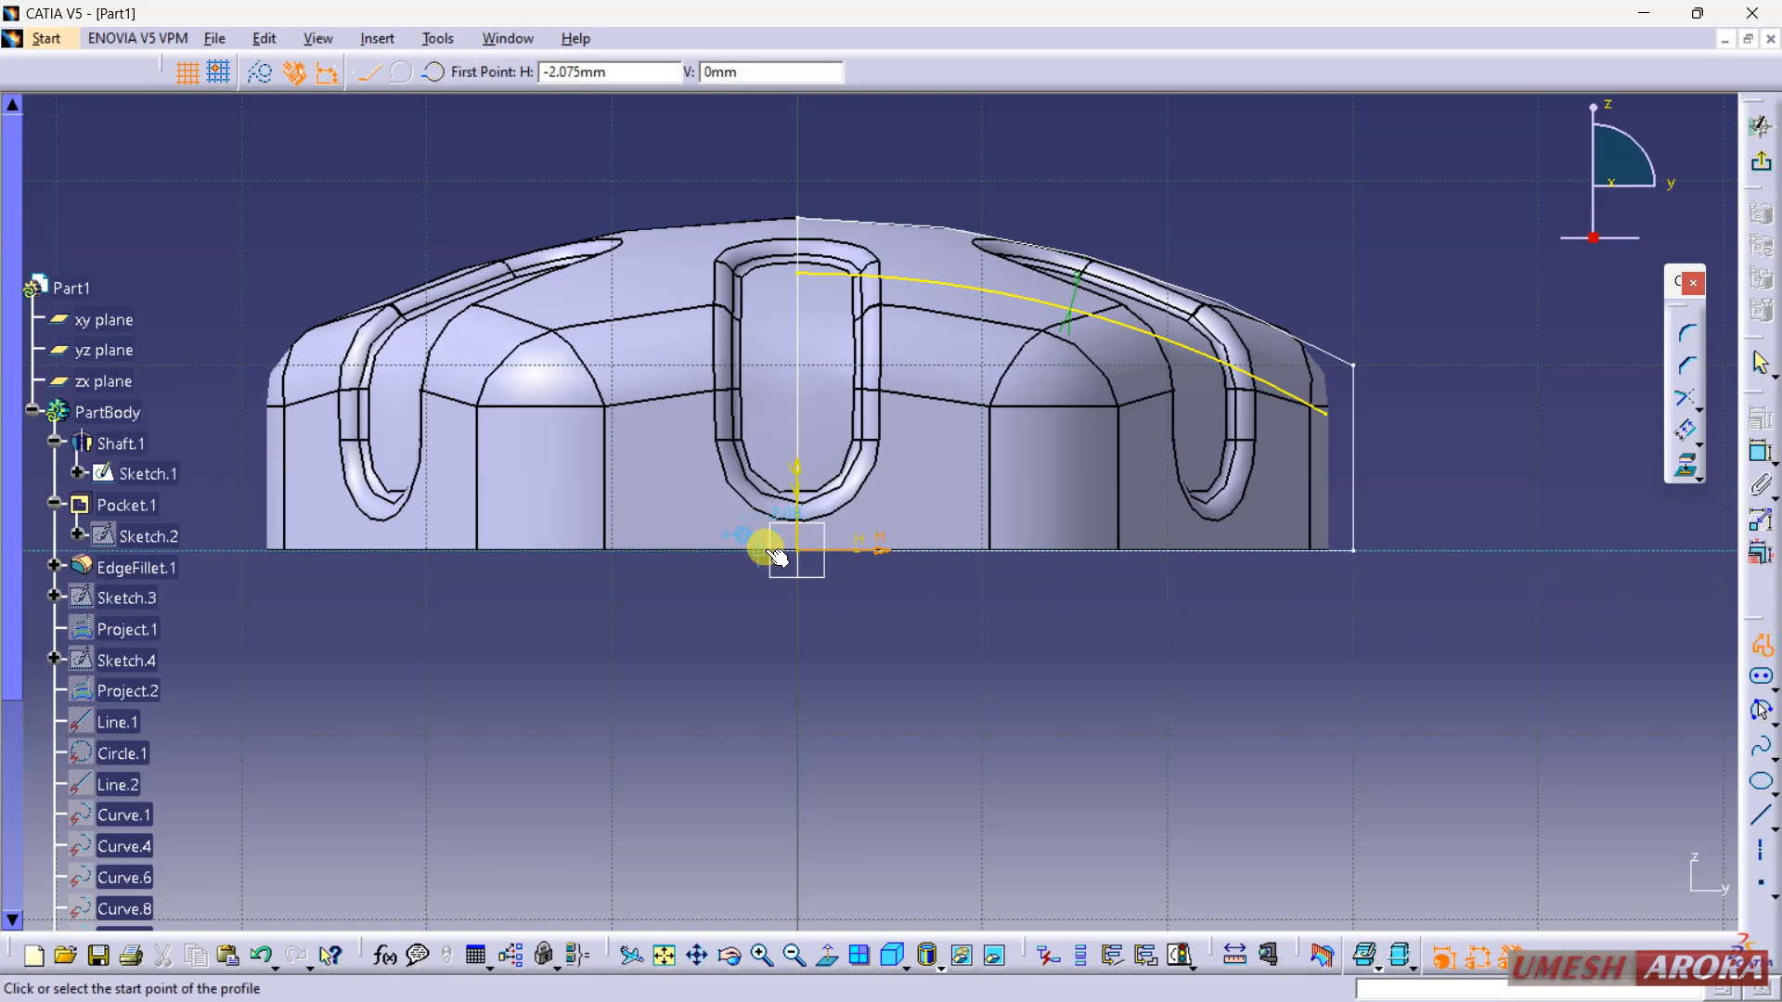
{"action": "left_click", "coordinate": [797, 184]}
{"action": "left_click", "coordinate": [1760, 645]}
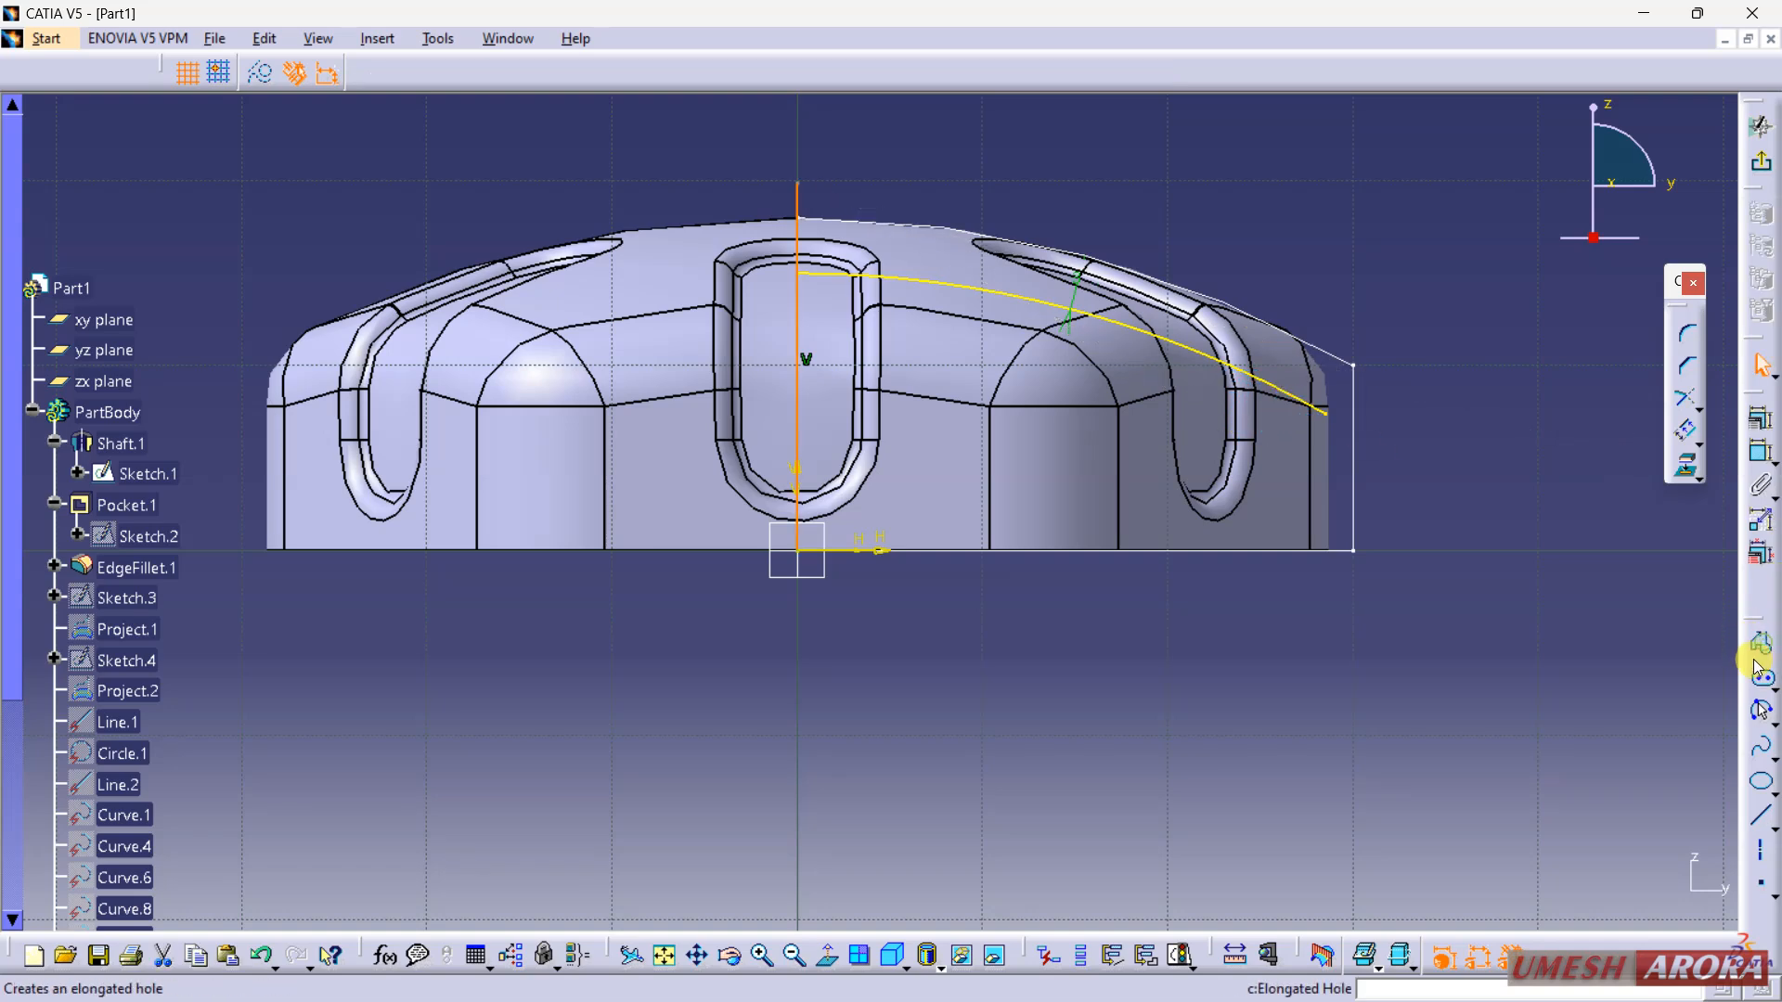
Step: Draw a vertical line about 9.2 mm long from the offset arc to the horizontal axis, then a horizontal line to the origin
{"action": "left_click", "coordinate": [1762, 648]}
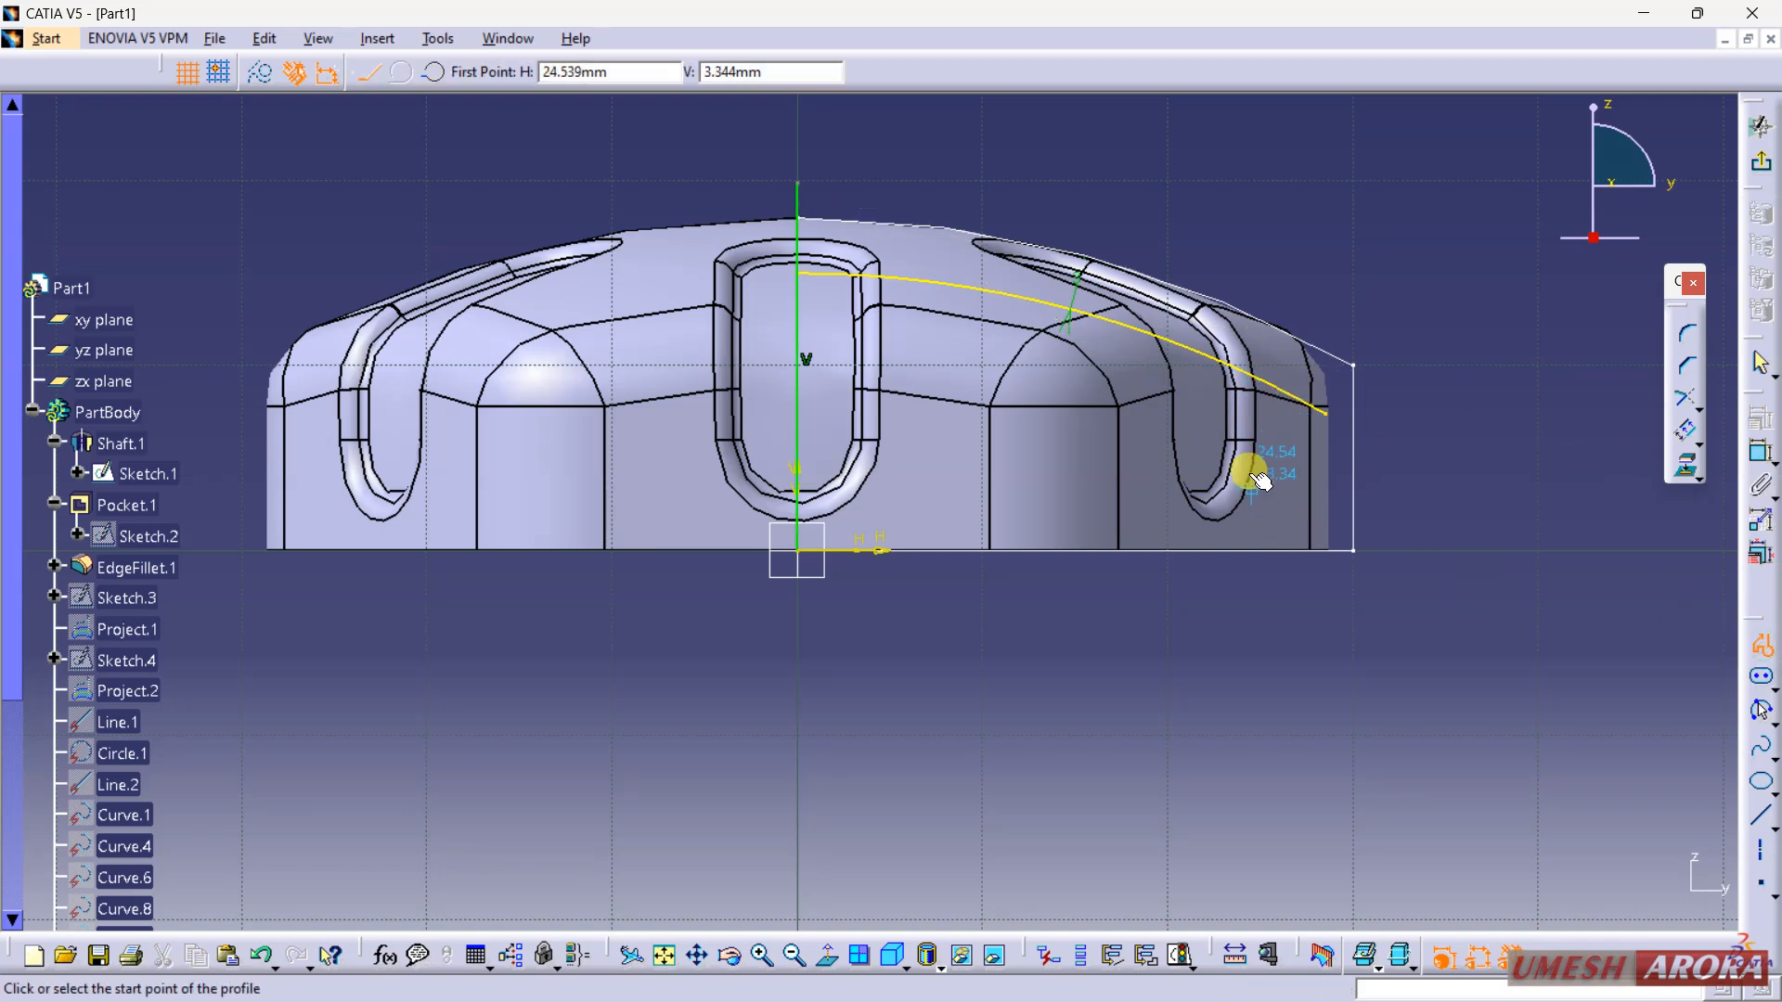
{"action": "left_click", "coordinate": [1271, 379]}
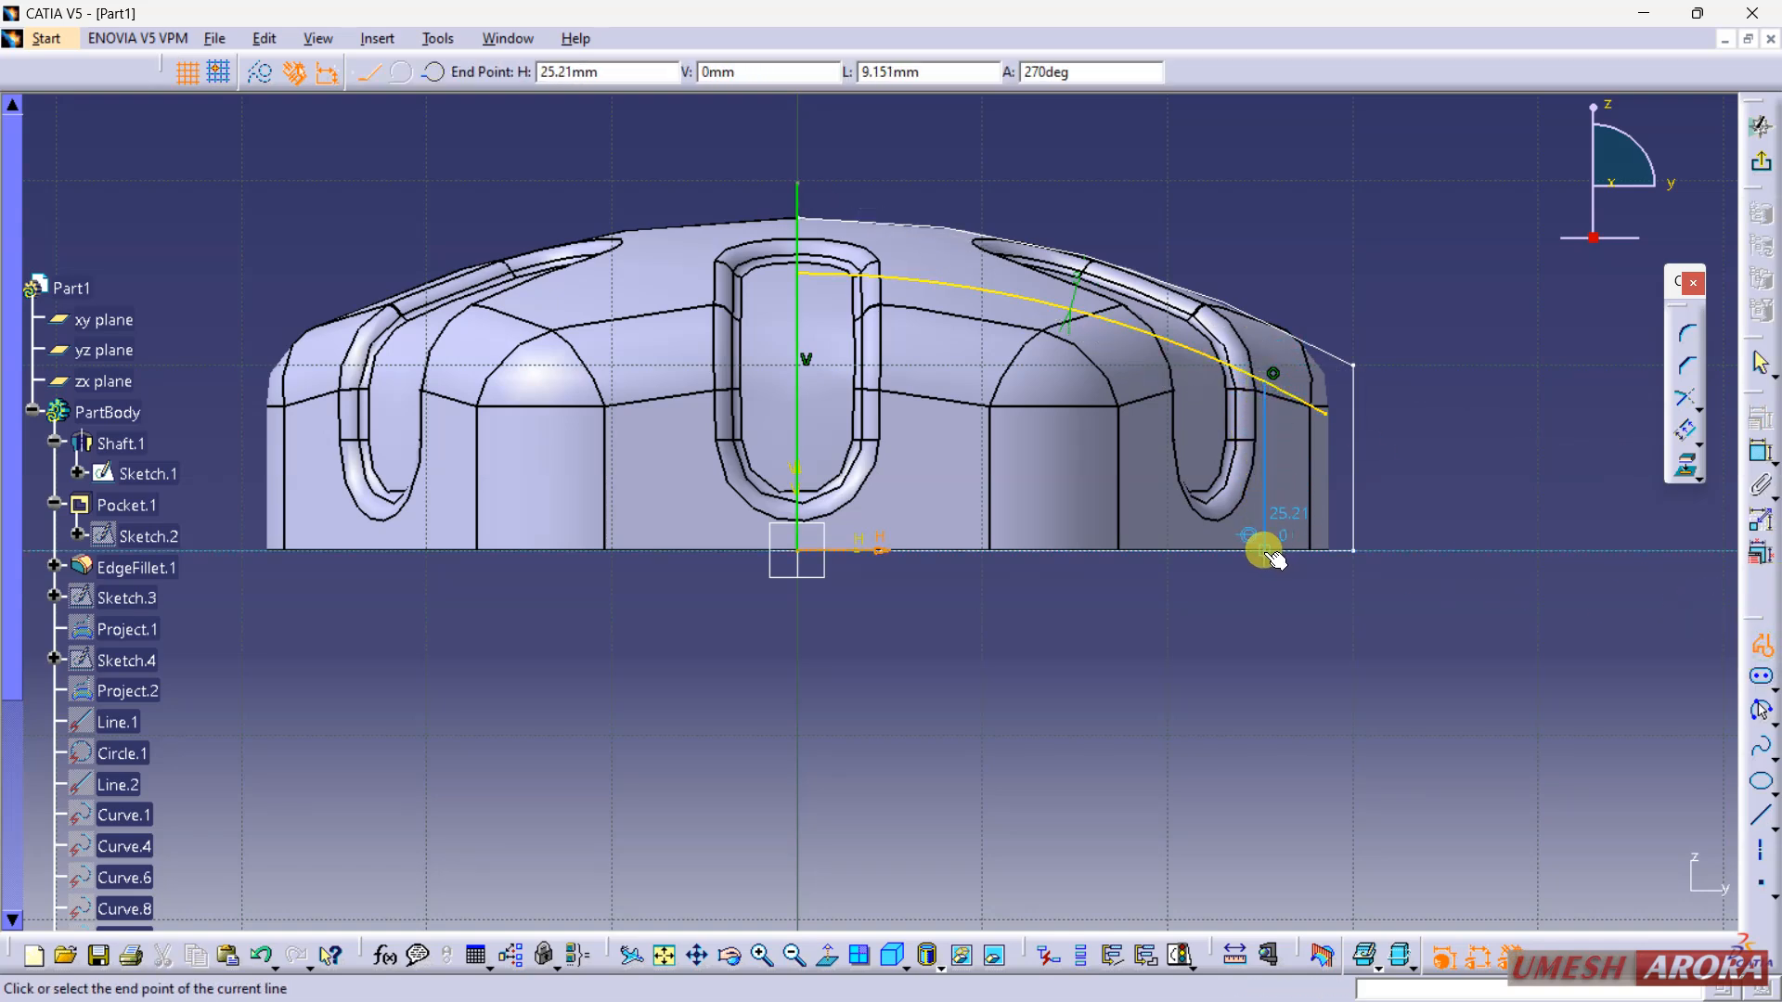
{"action": "left_click", "coordinate": [1264, 551]}
{"action": "left_click", "coordinate": [798, 551]}
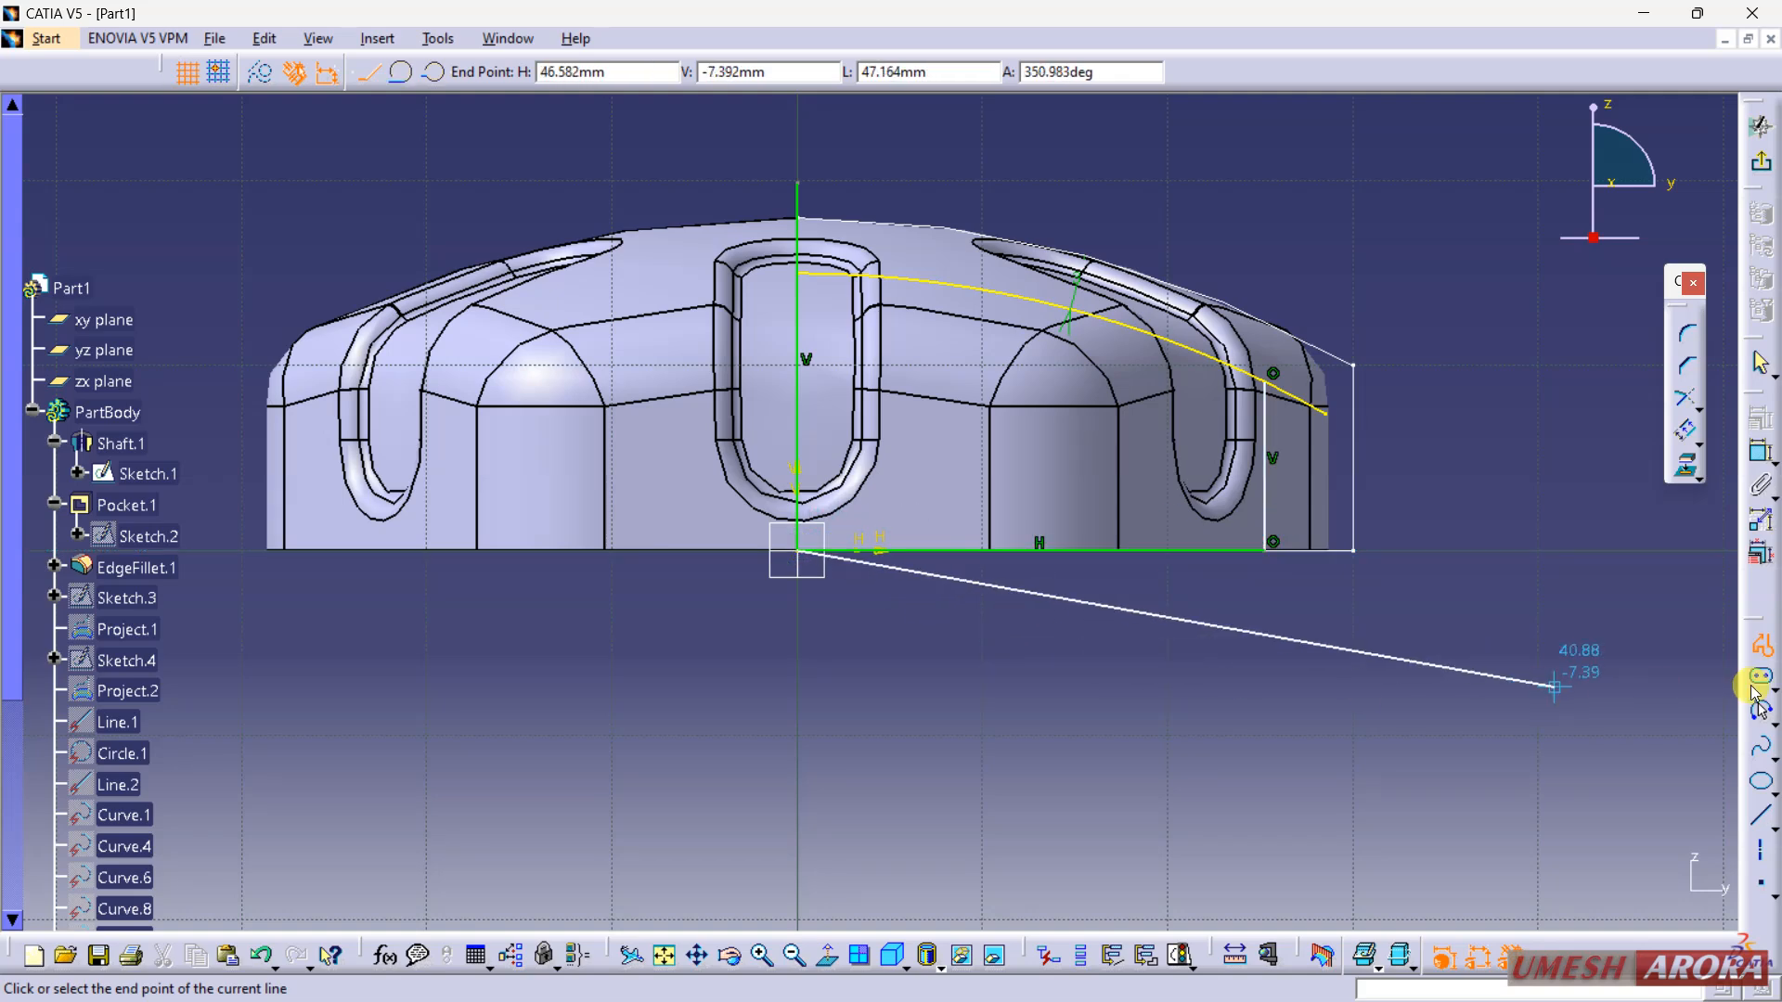
{"action": "left_click", "coordinate": [1762, 648]}
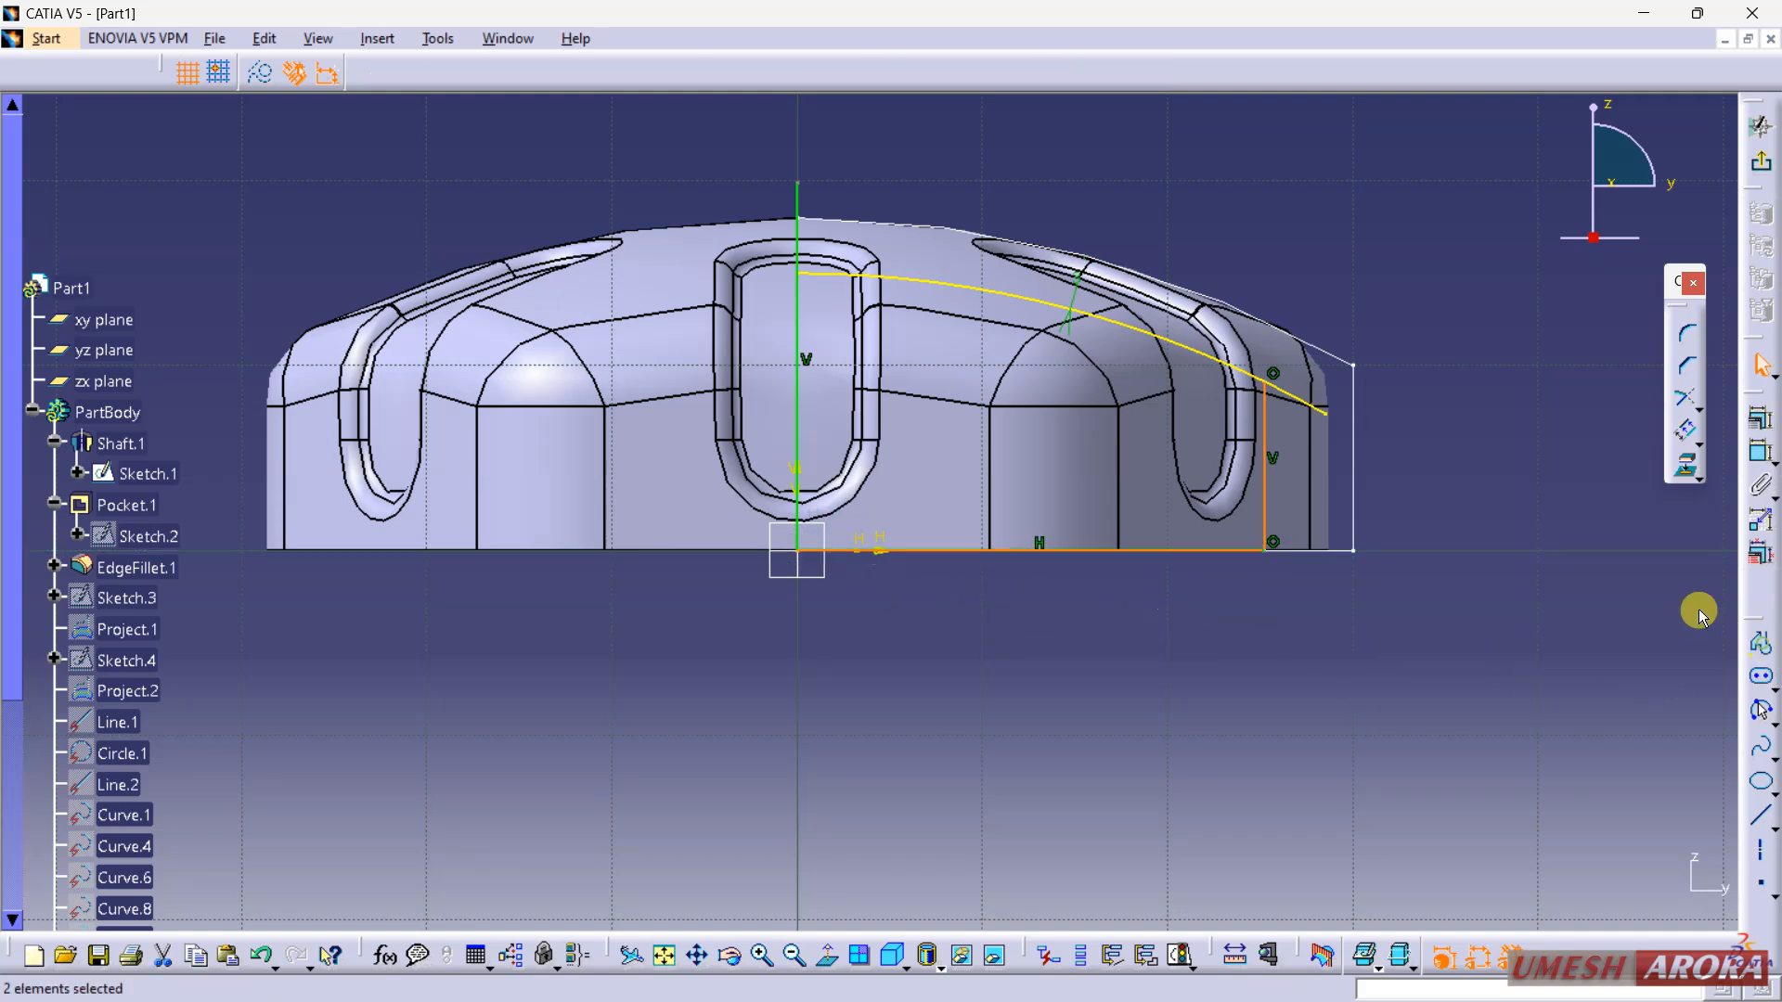
Step: Trim the excess of the vertical axis line above the offset arc with Quick Trim
{"action": "left_click", "coordinate": [1697, 402]}
{"action": "left_click", "coordinate": [1695, 429]}
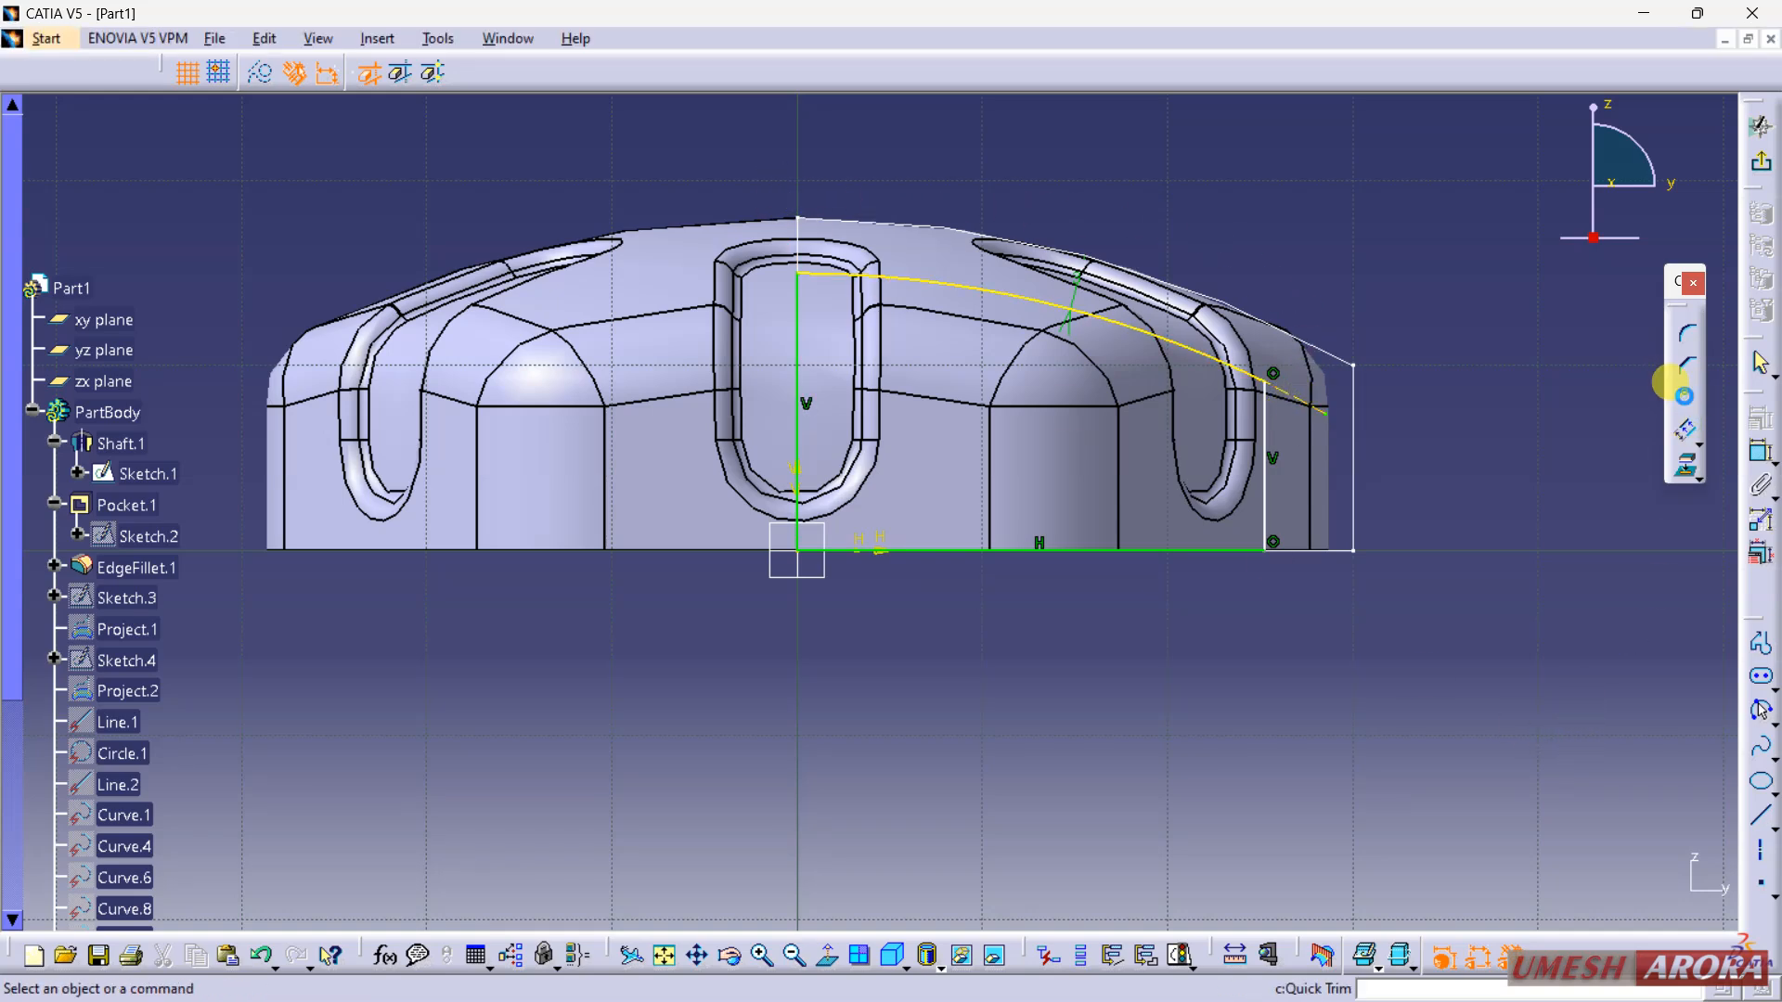
{"action": "left_click", "coordinate": [1760, 453]}
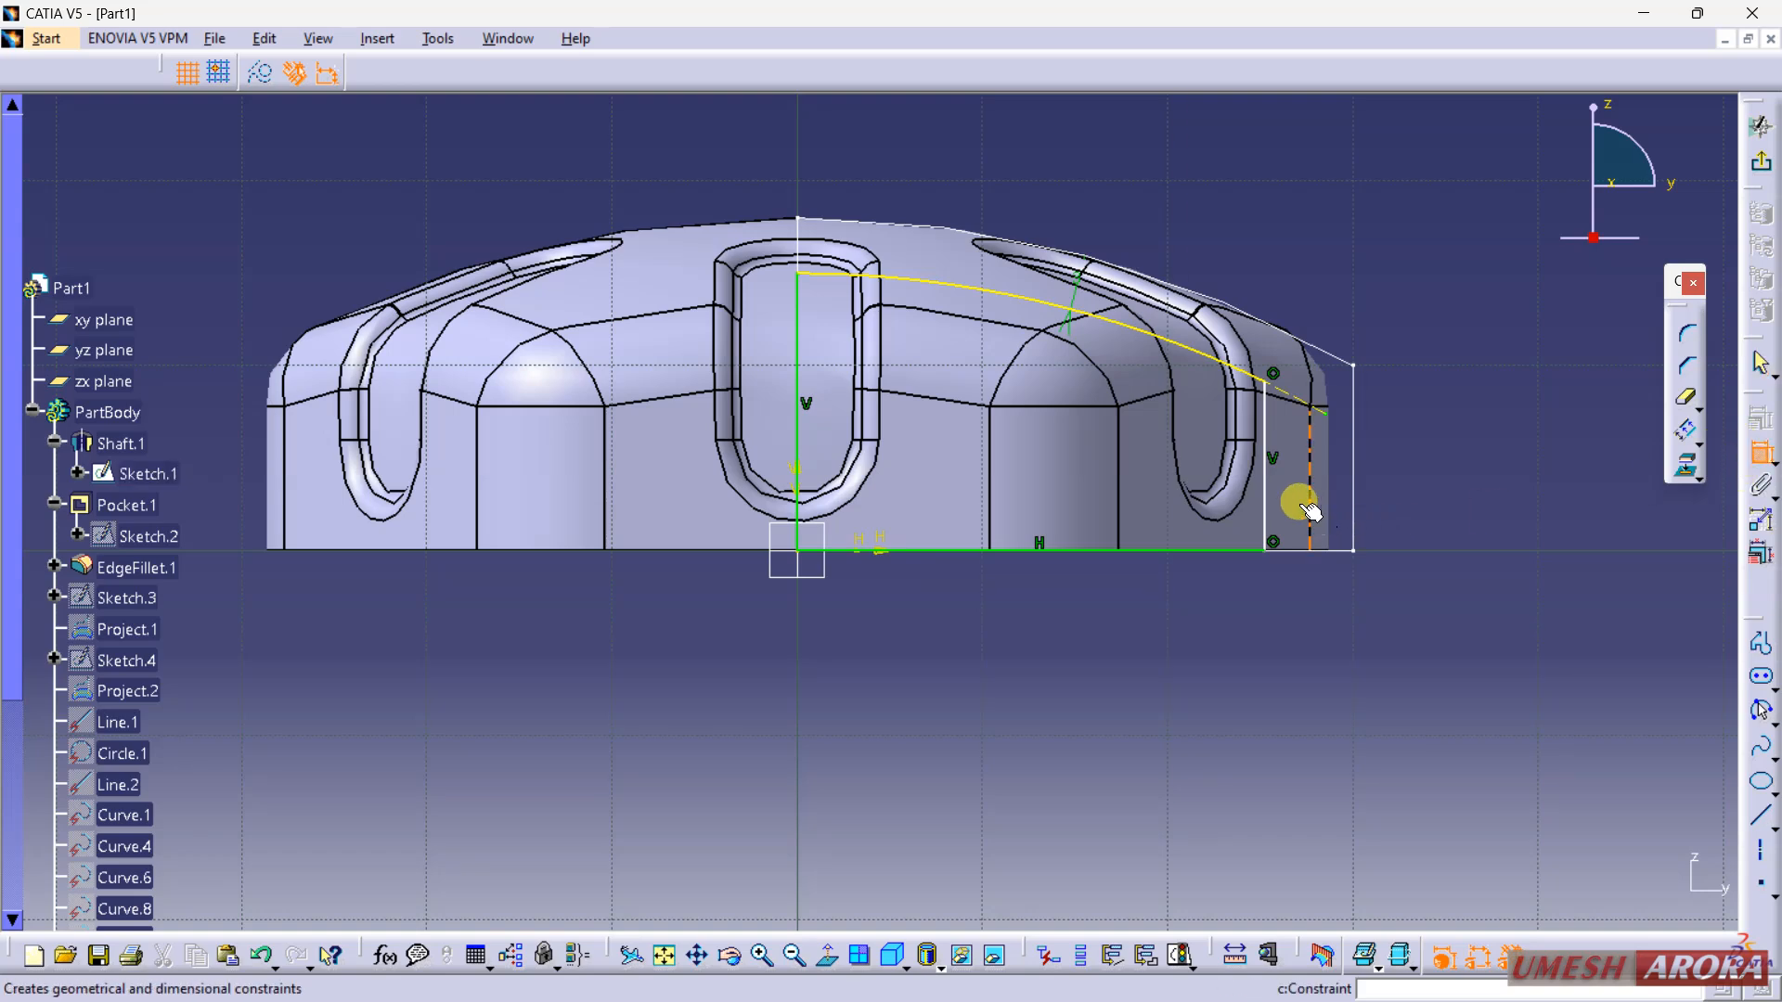
{"action": "left_click", "coordinate": [1264, 487]}
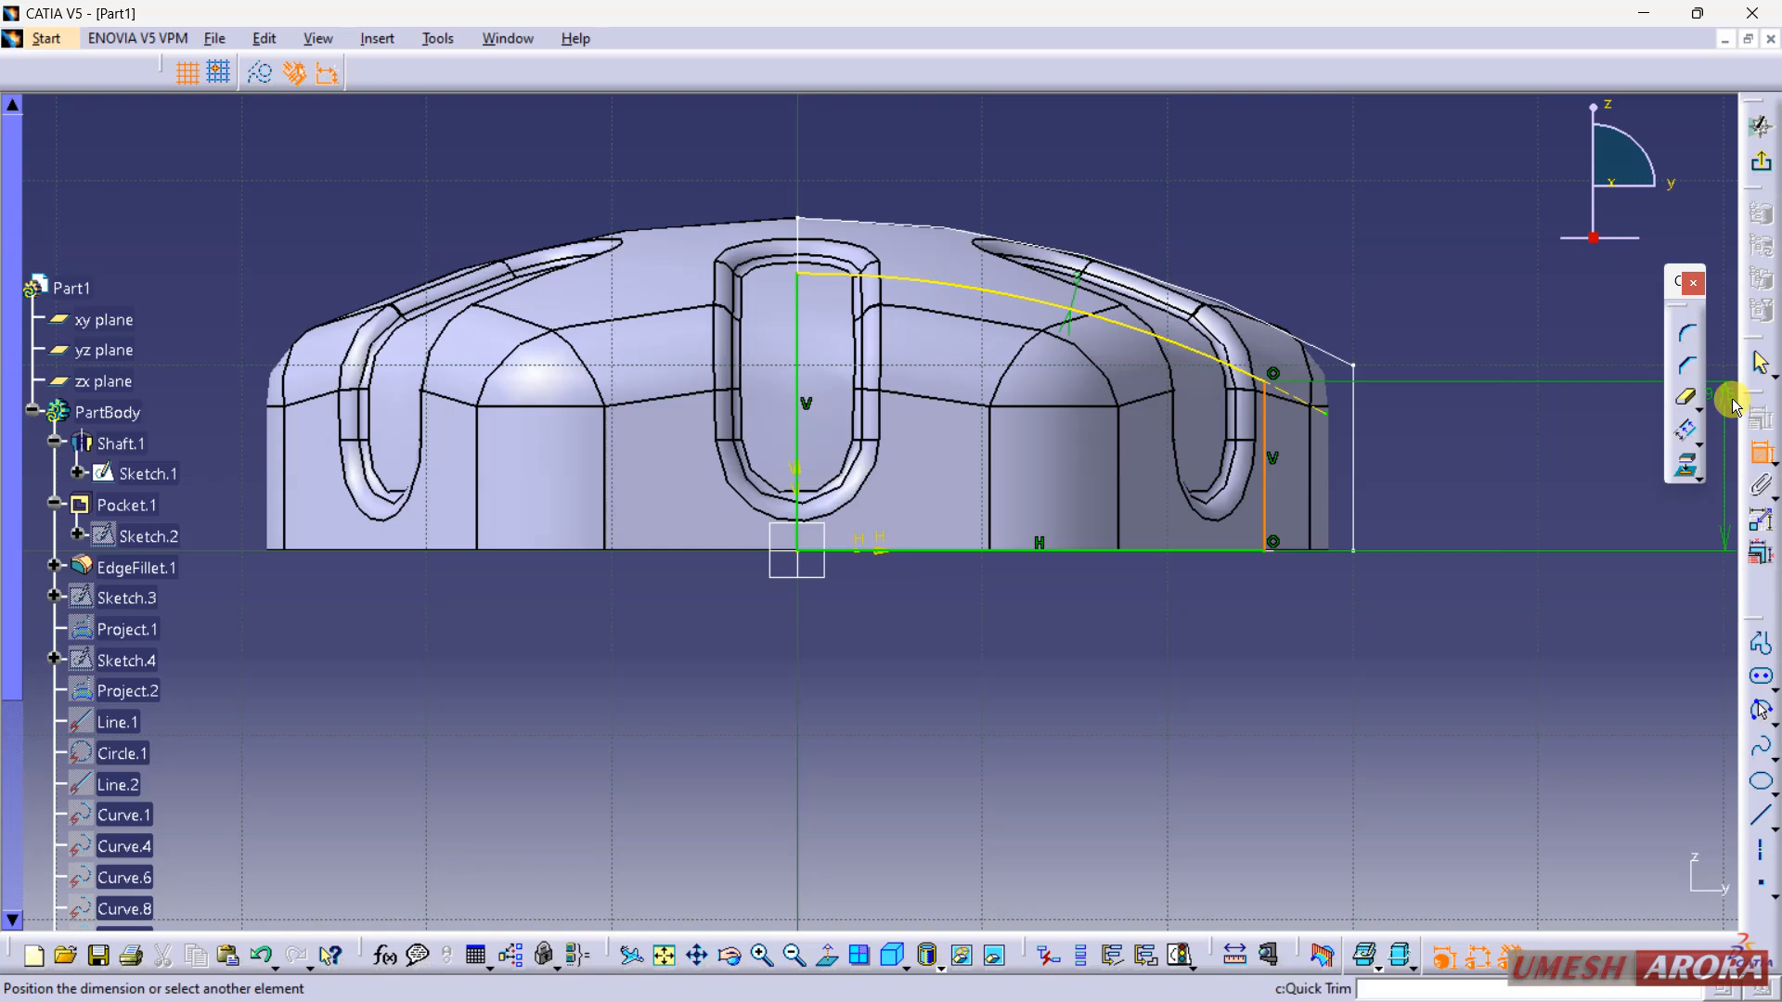
{"action": "left_click", "coordinate": [1760, 455]}
Step: Dimension the profile's horizontal base line and set its length to 24 mm
{"action": "left_click", "coordinate": [1760, 520]}
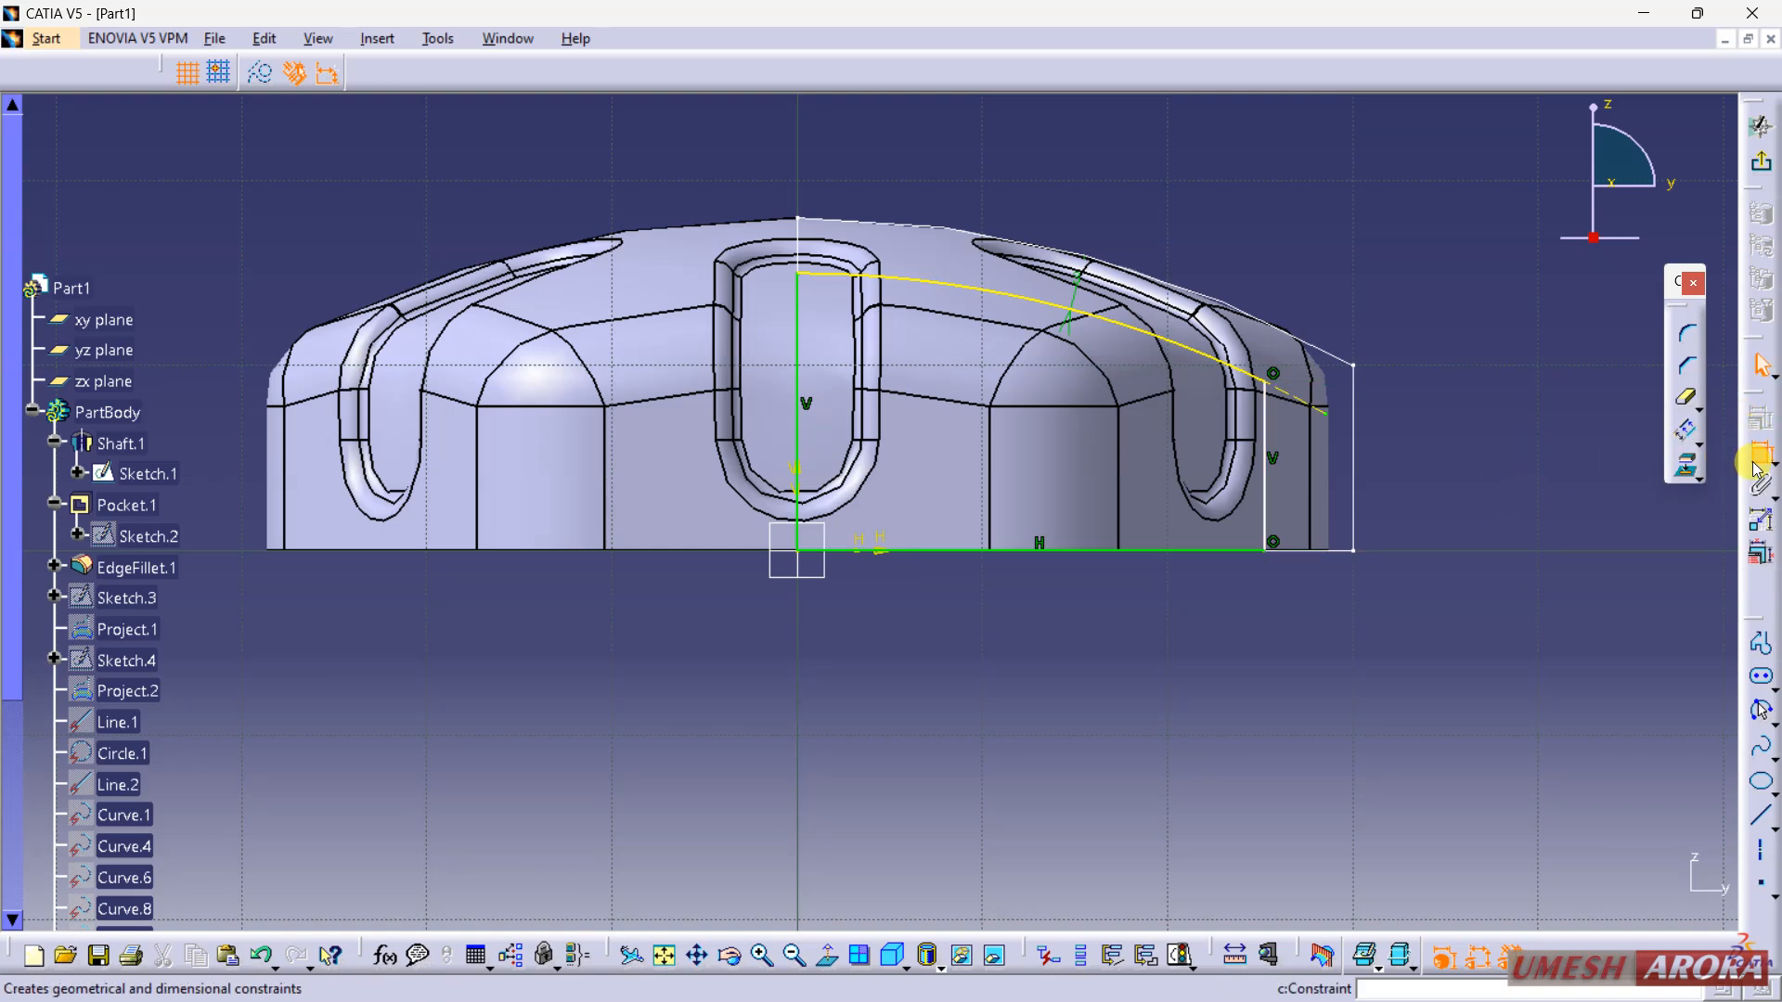
{"action": "left_click", "coordinate": [1166, 549]}
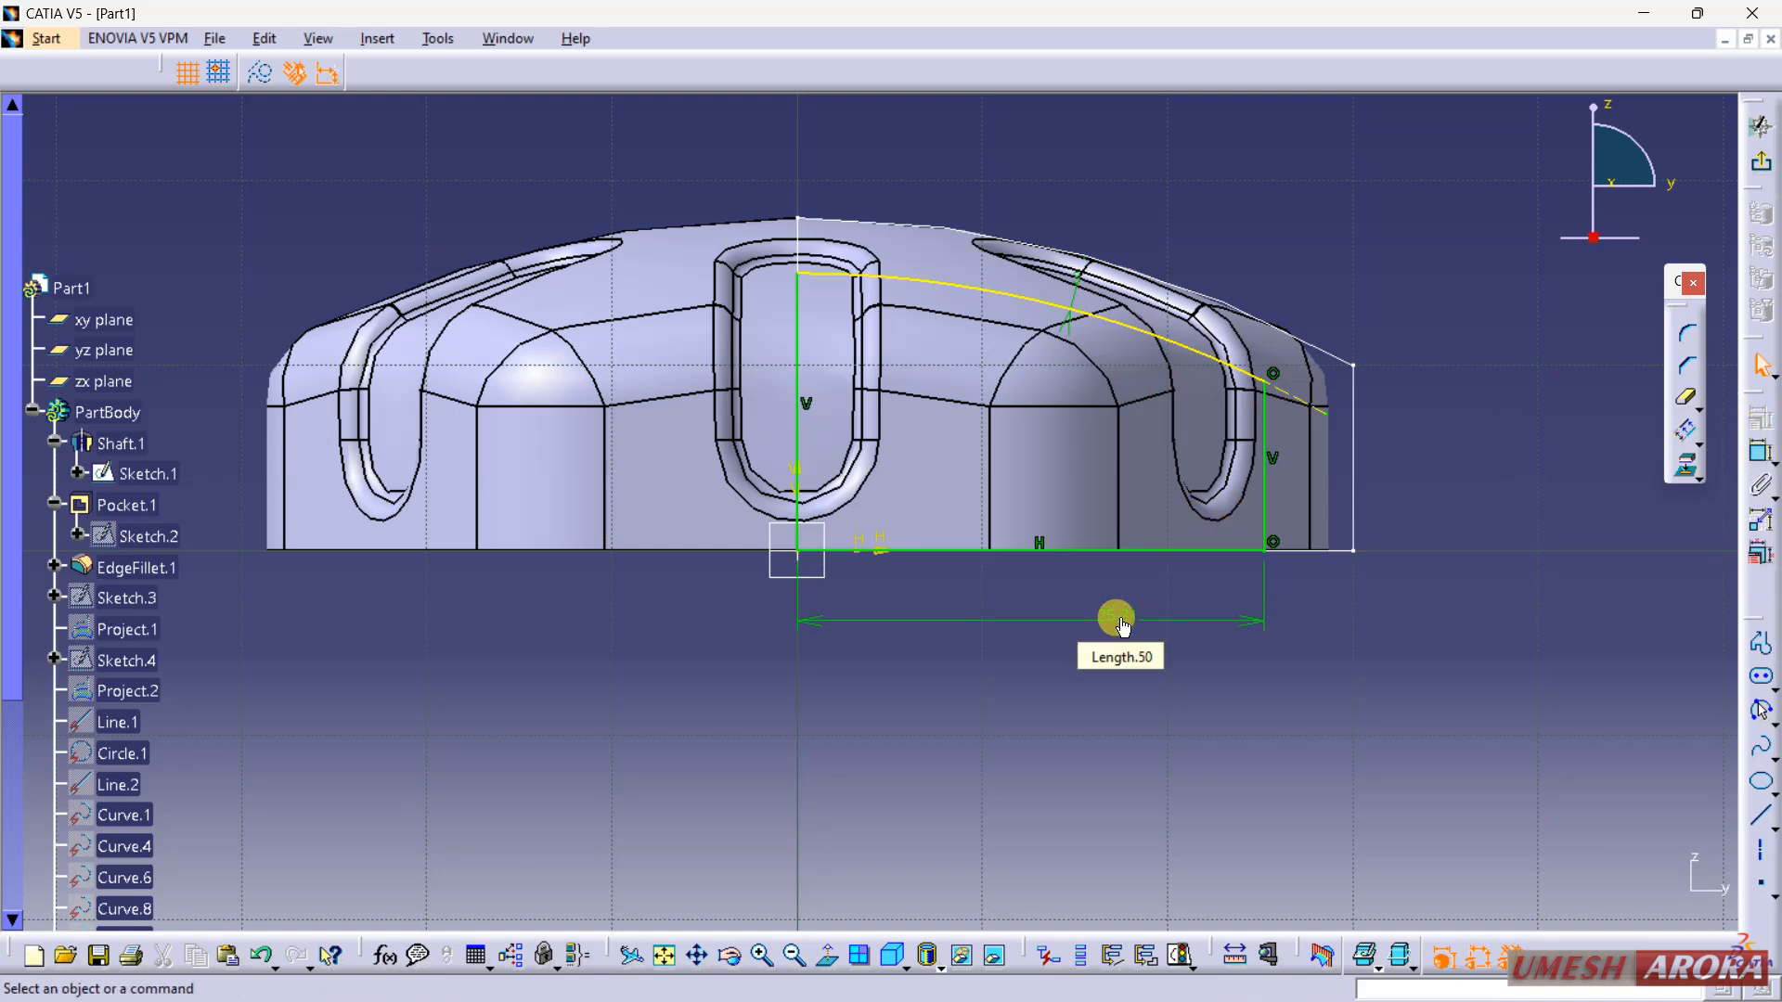
{"action": "double_click", "coordinate": [1116, 620]}
{"action": "type", "text": "24"}
{"action": "key", "text": "Return"}
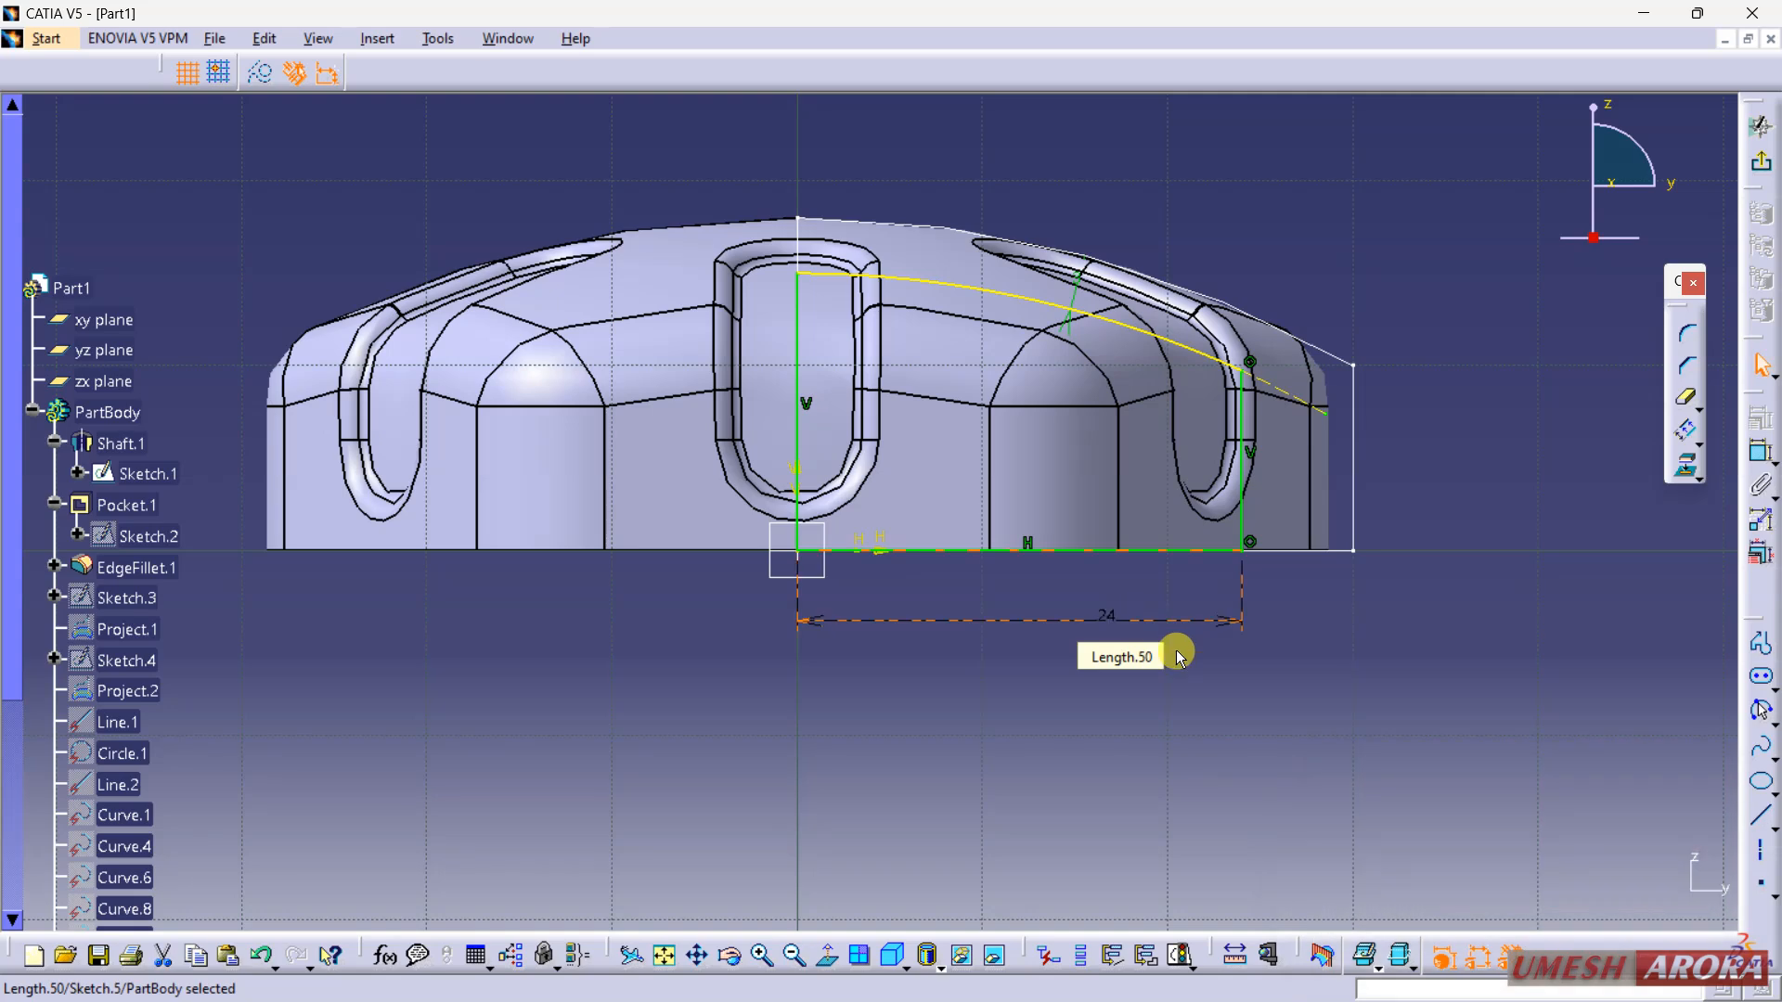
{"action": "left_click", "coordinate": [1548, 653]}
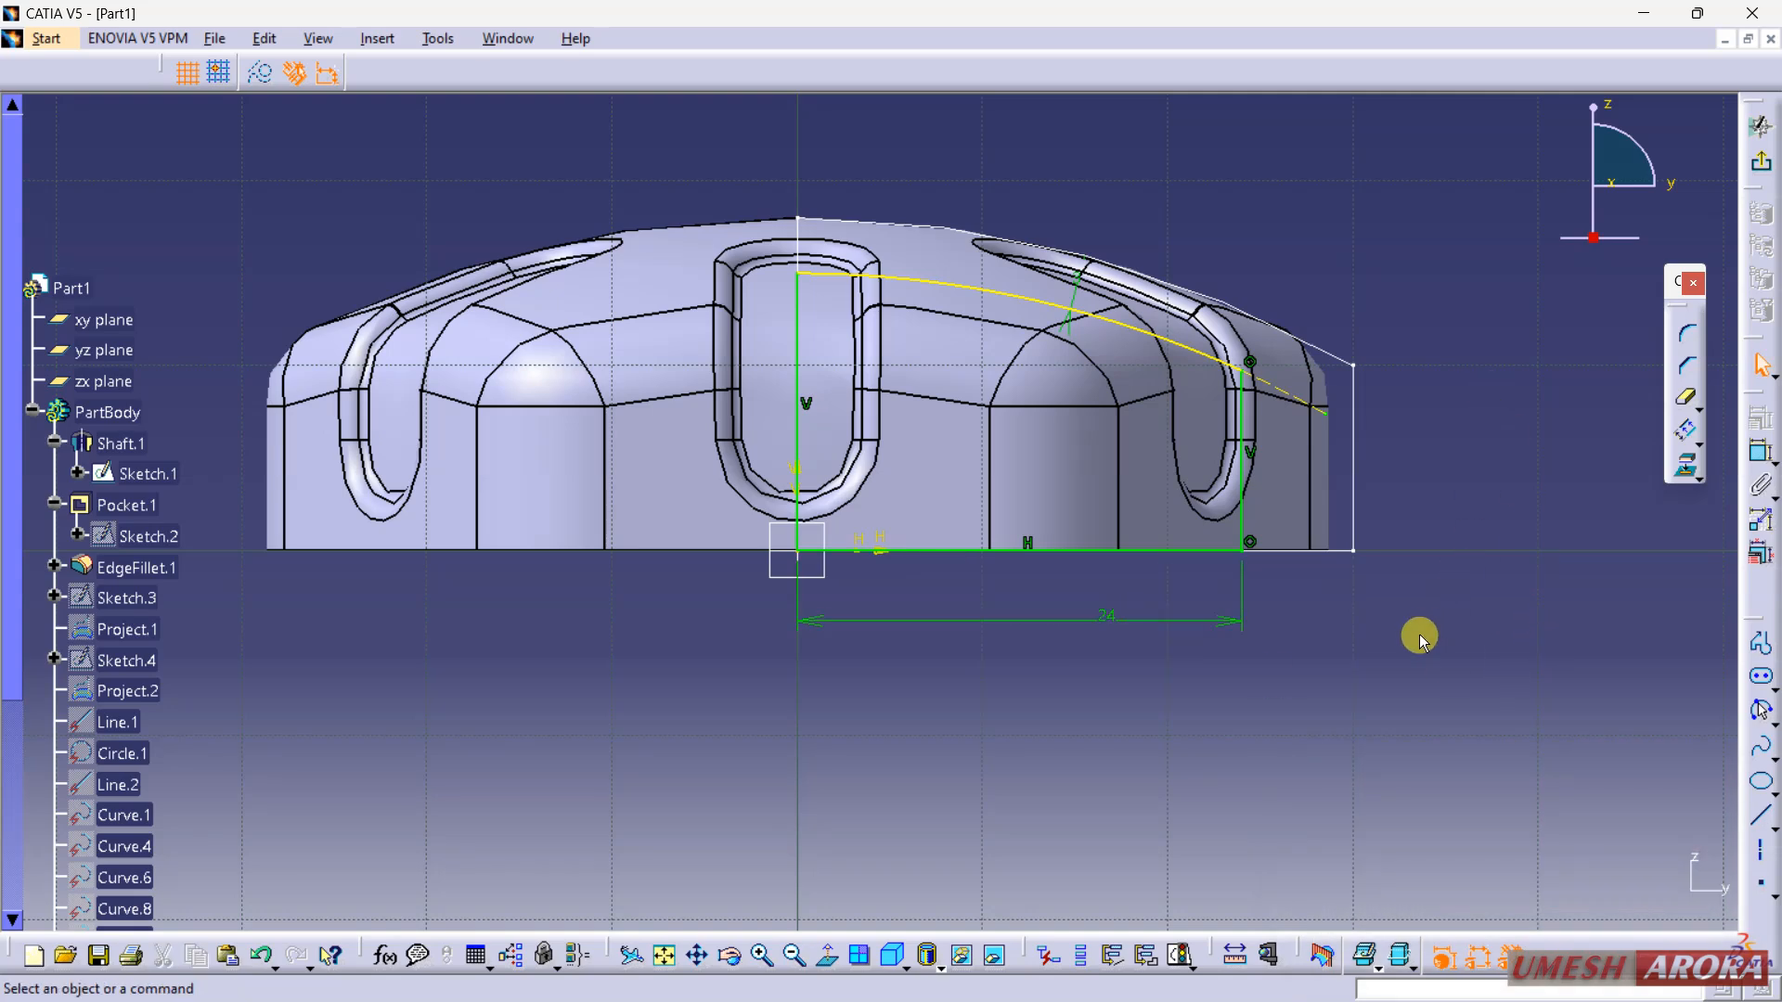
Step: Exit the sketch and cut a 360° groove from the inner profile about its vertical line
{"action": "left_click", "coordinate": [1761, 126]}
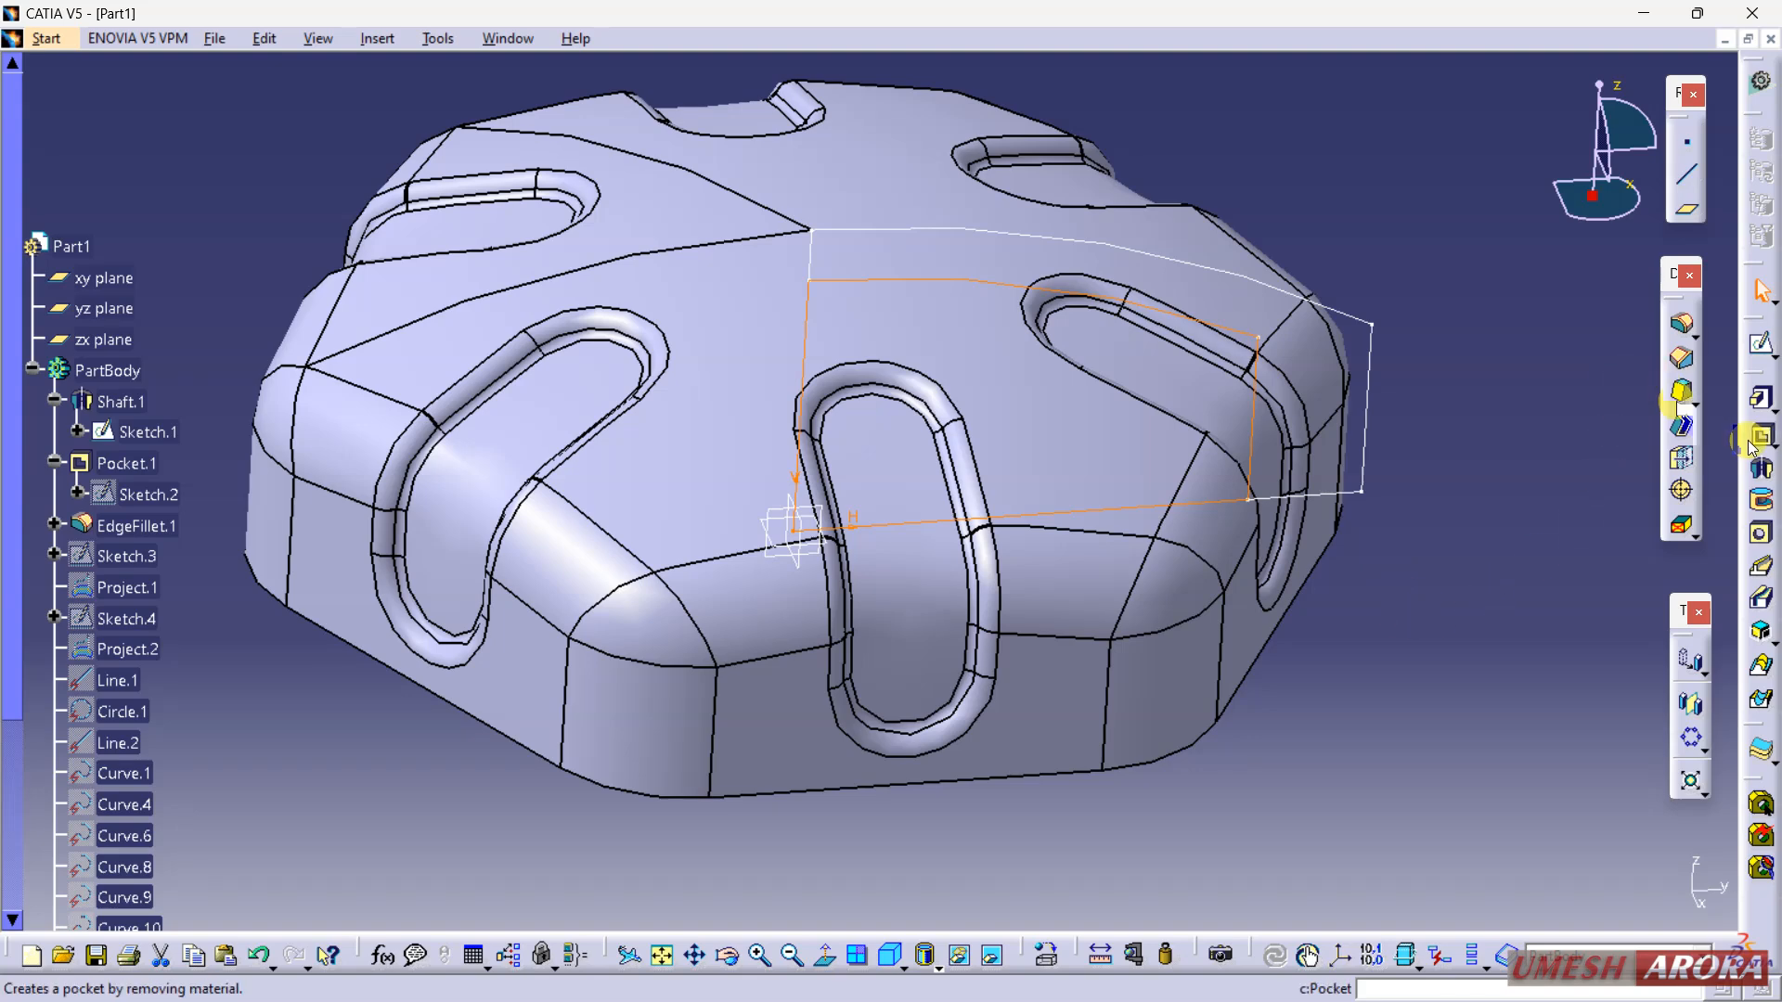
{"action": "left_click", "coordinate": [1760, 501]}
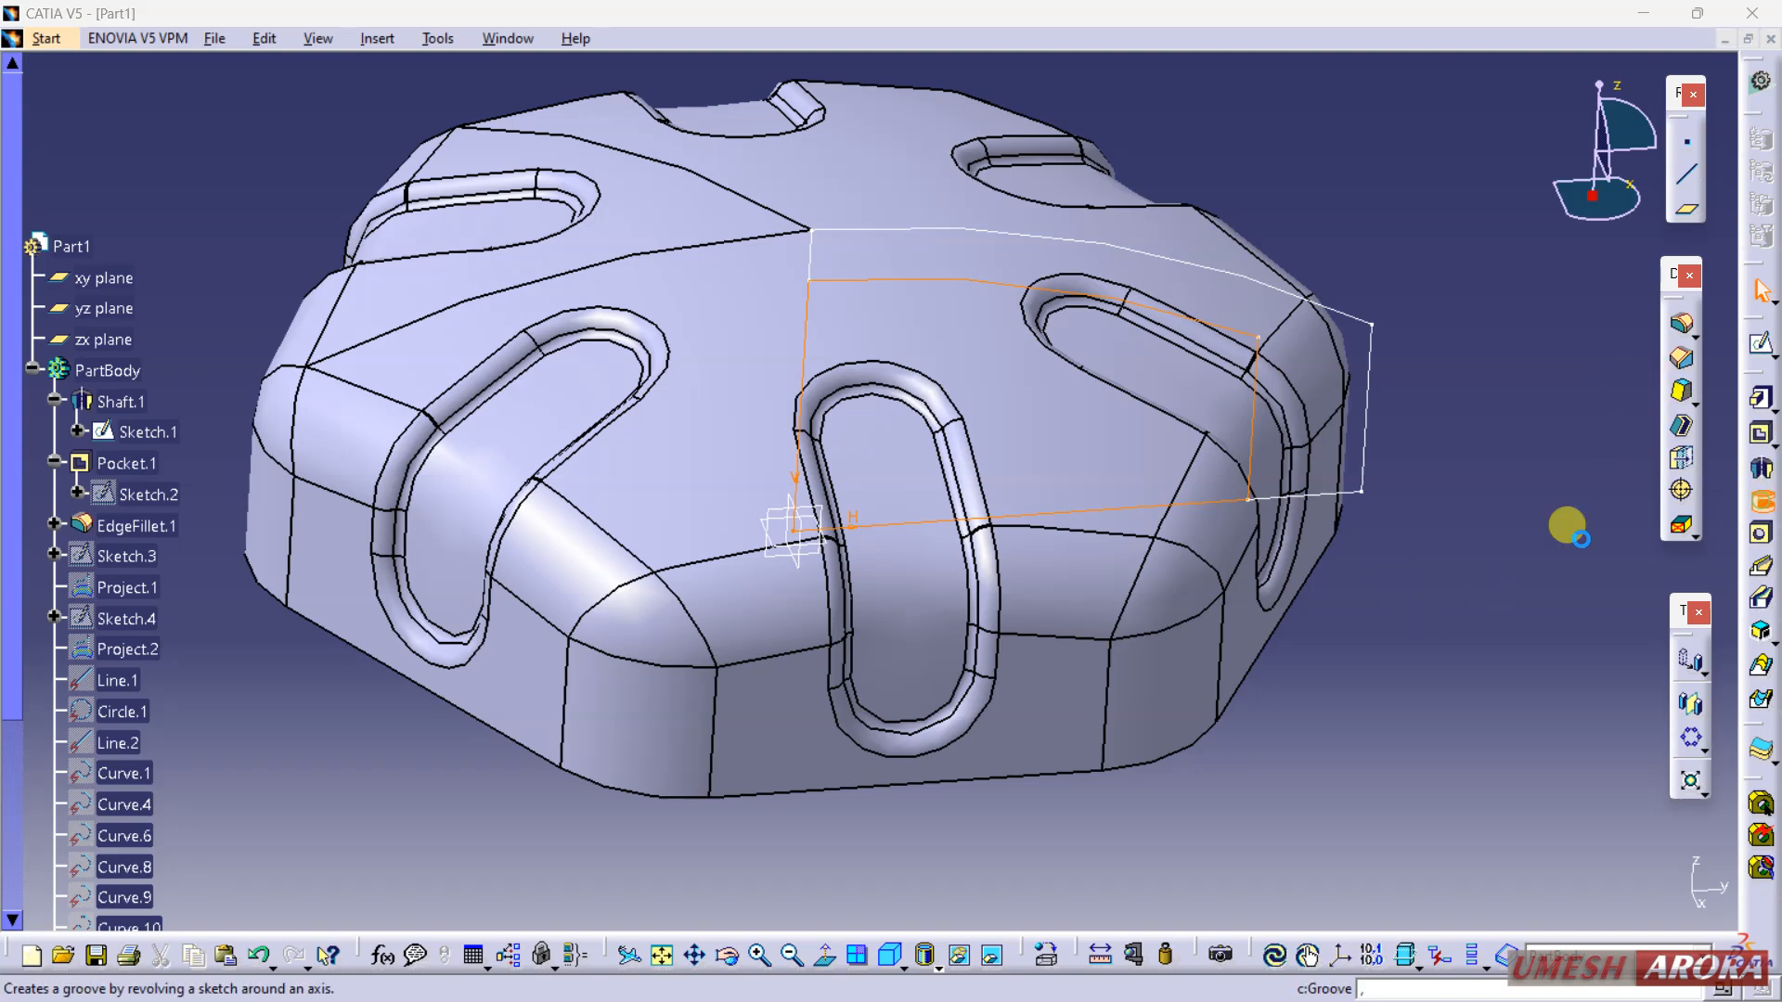
{"action": "left_click", "coordinate": [809, 331]}
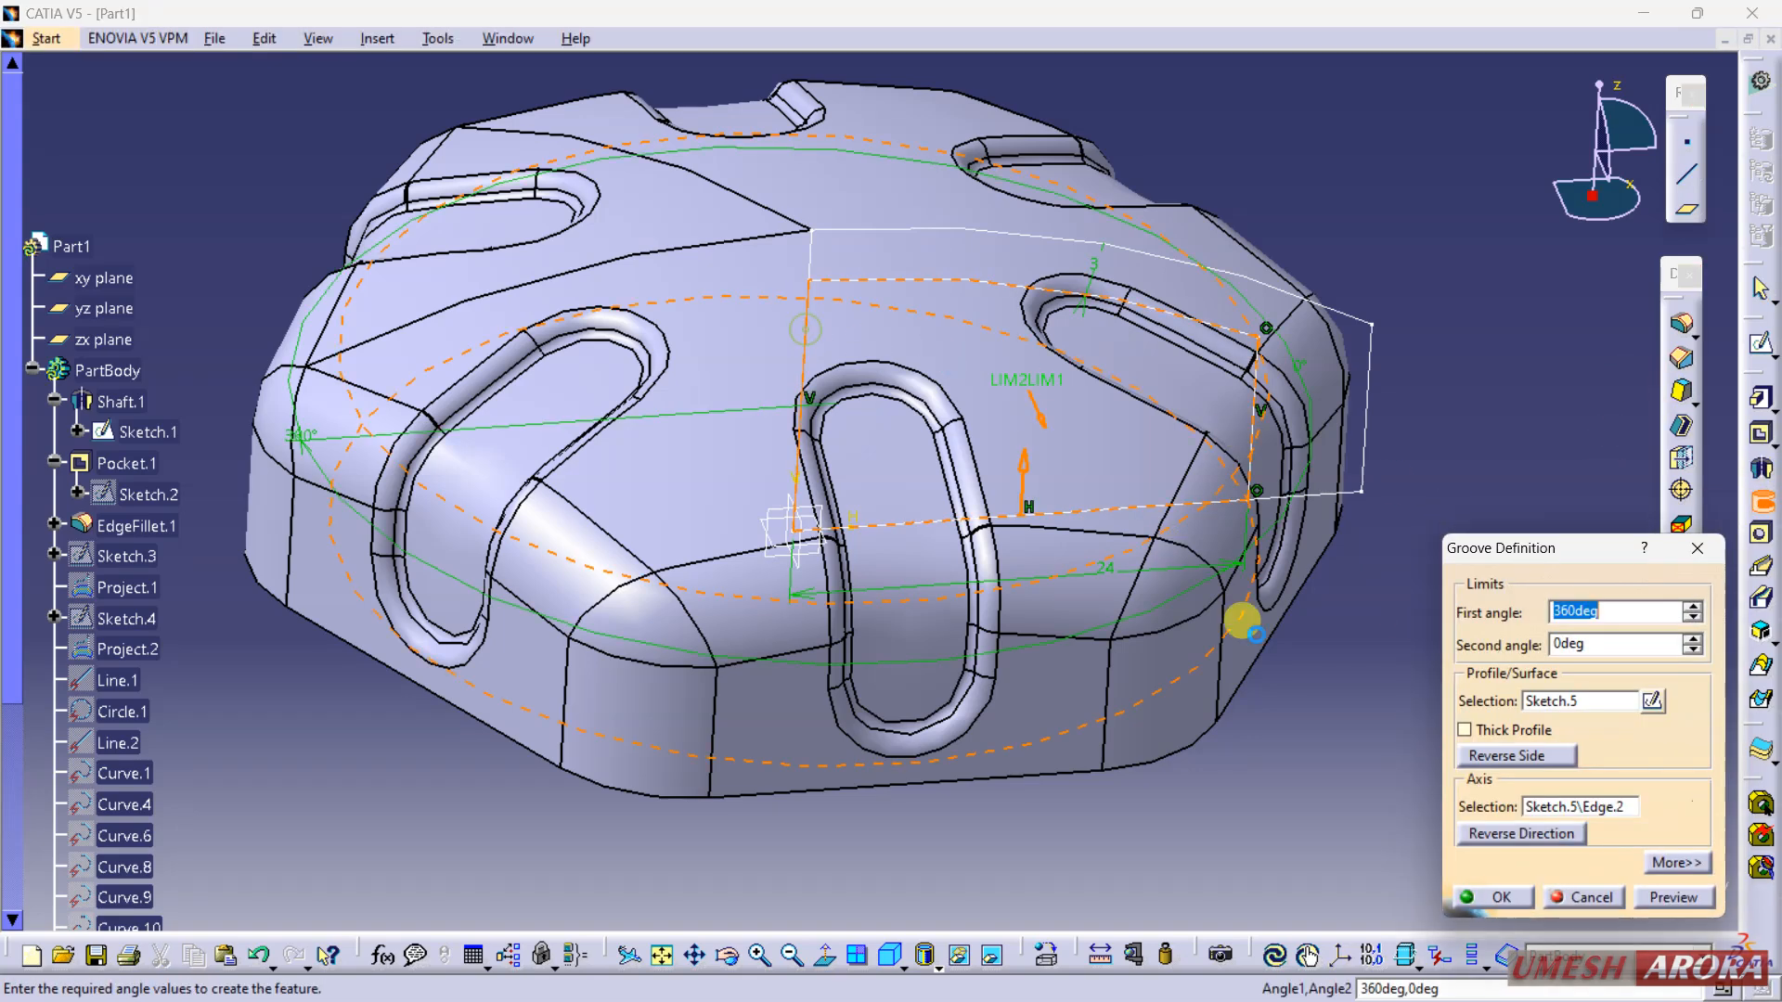
{"action": "left_click", "coordinate": [1500, 896]}
Step: Fillet the circular inner edge where the cavity wall meets its domed floor with a 2 mm radius
{"action": "middle_click_drag", "start_coordinate": [1332, 807], "coordinate": [1054, 146]}
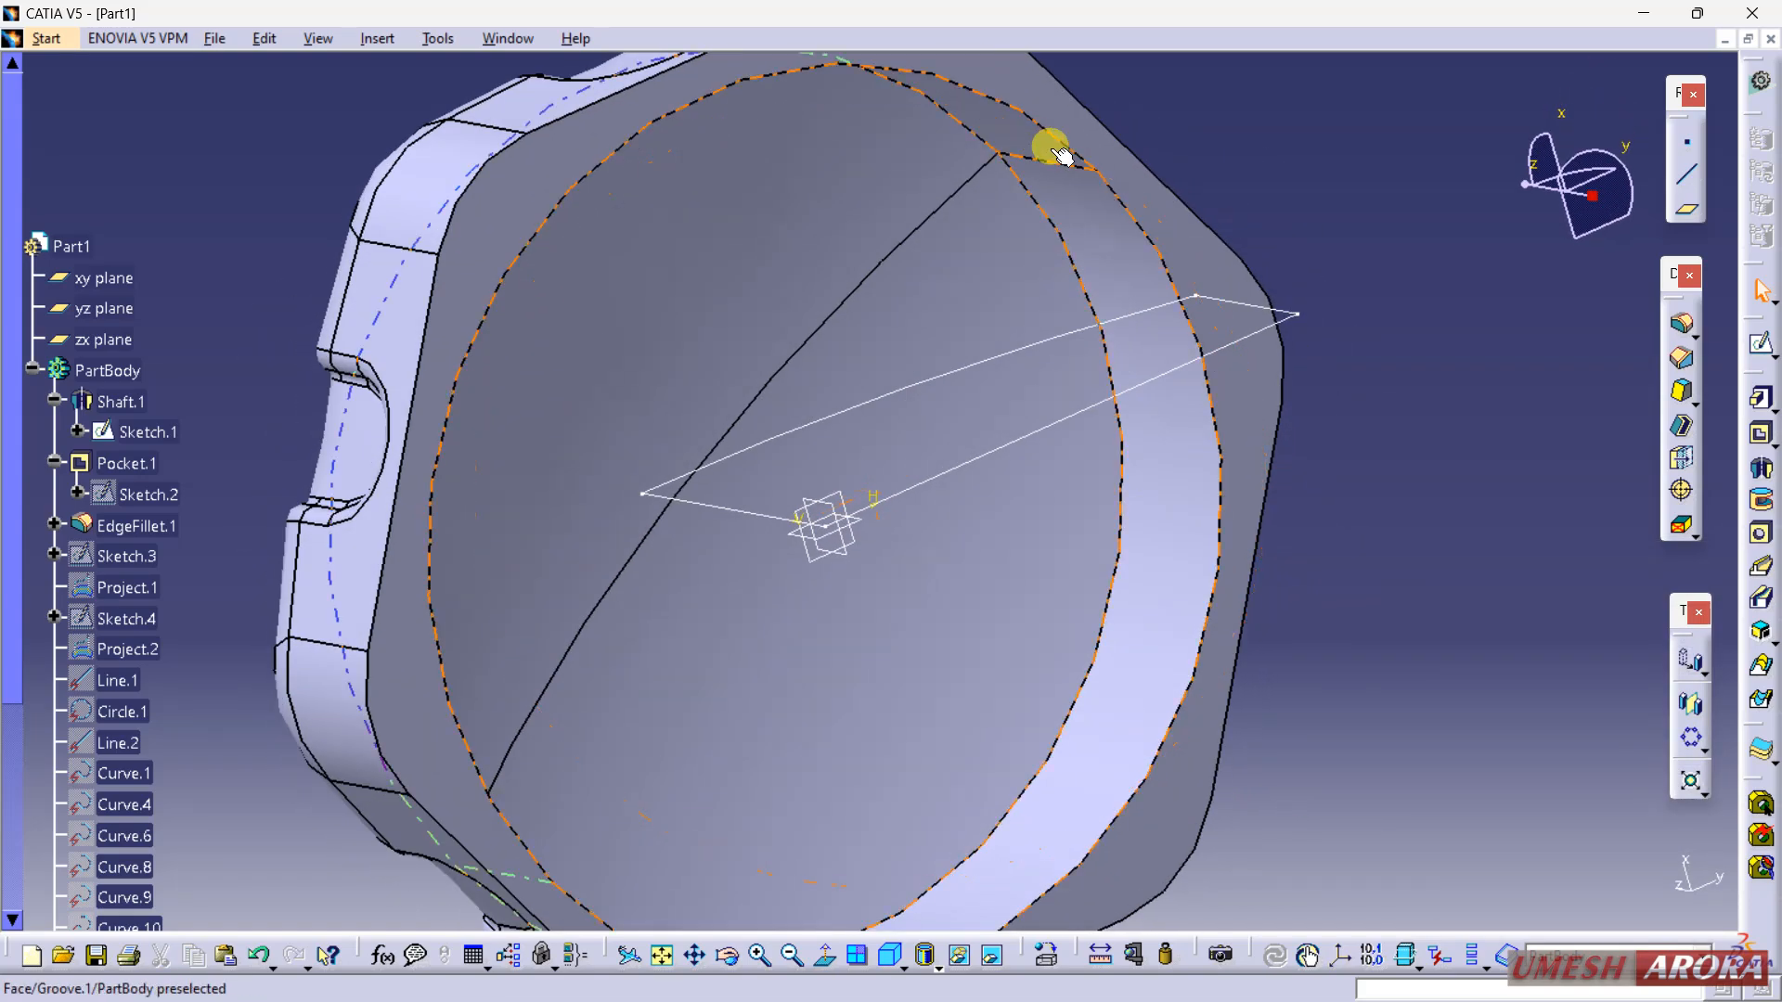
{"action": "left_click", "coordinate": [1681, 323]}
{"action": "type", "text": "2mm"}
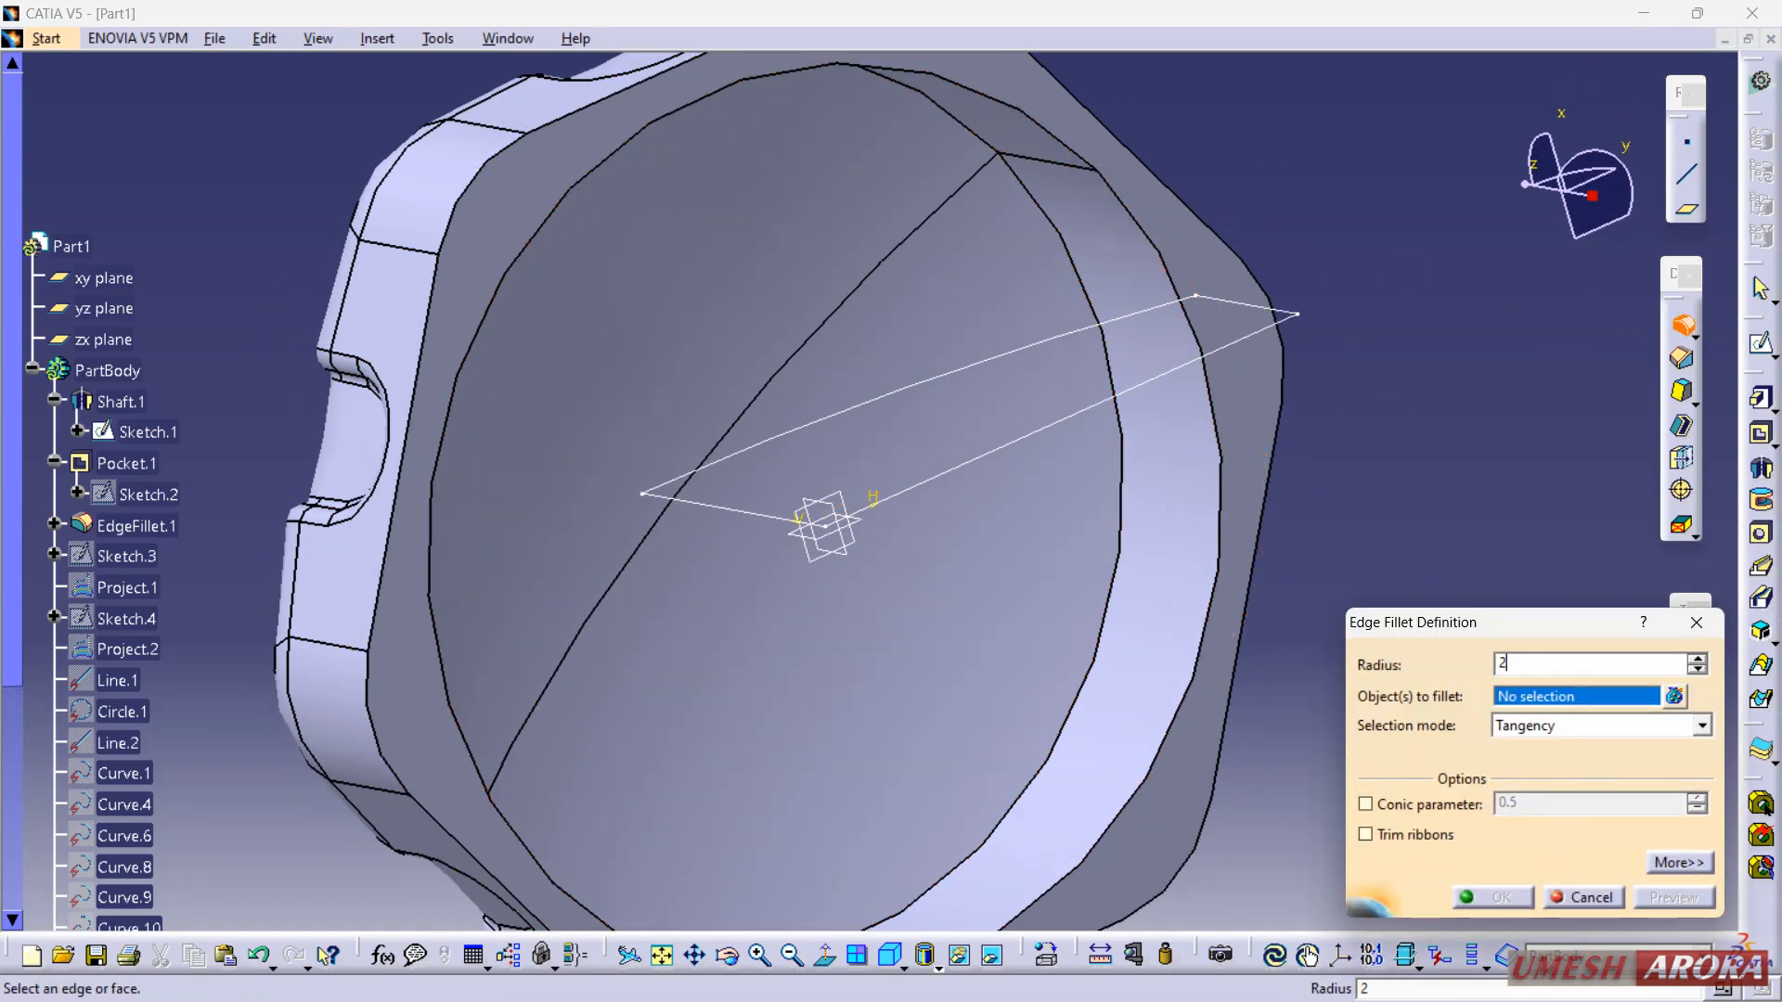
{"action": "left_click", "coordinate": [1076, 263]}
{"action": "left_click", "coordinate": [1472, 898]}
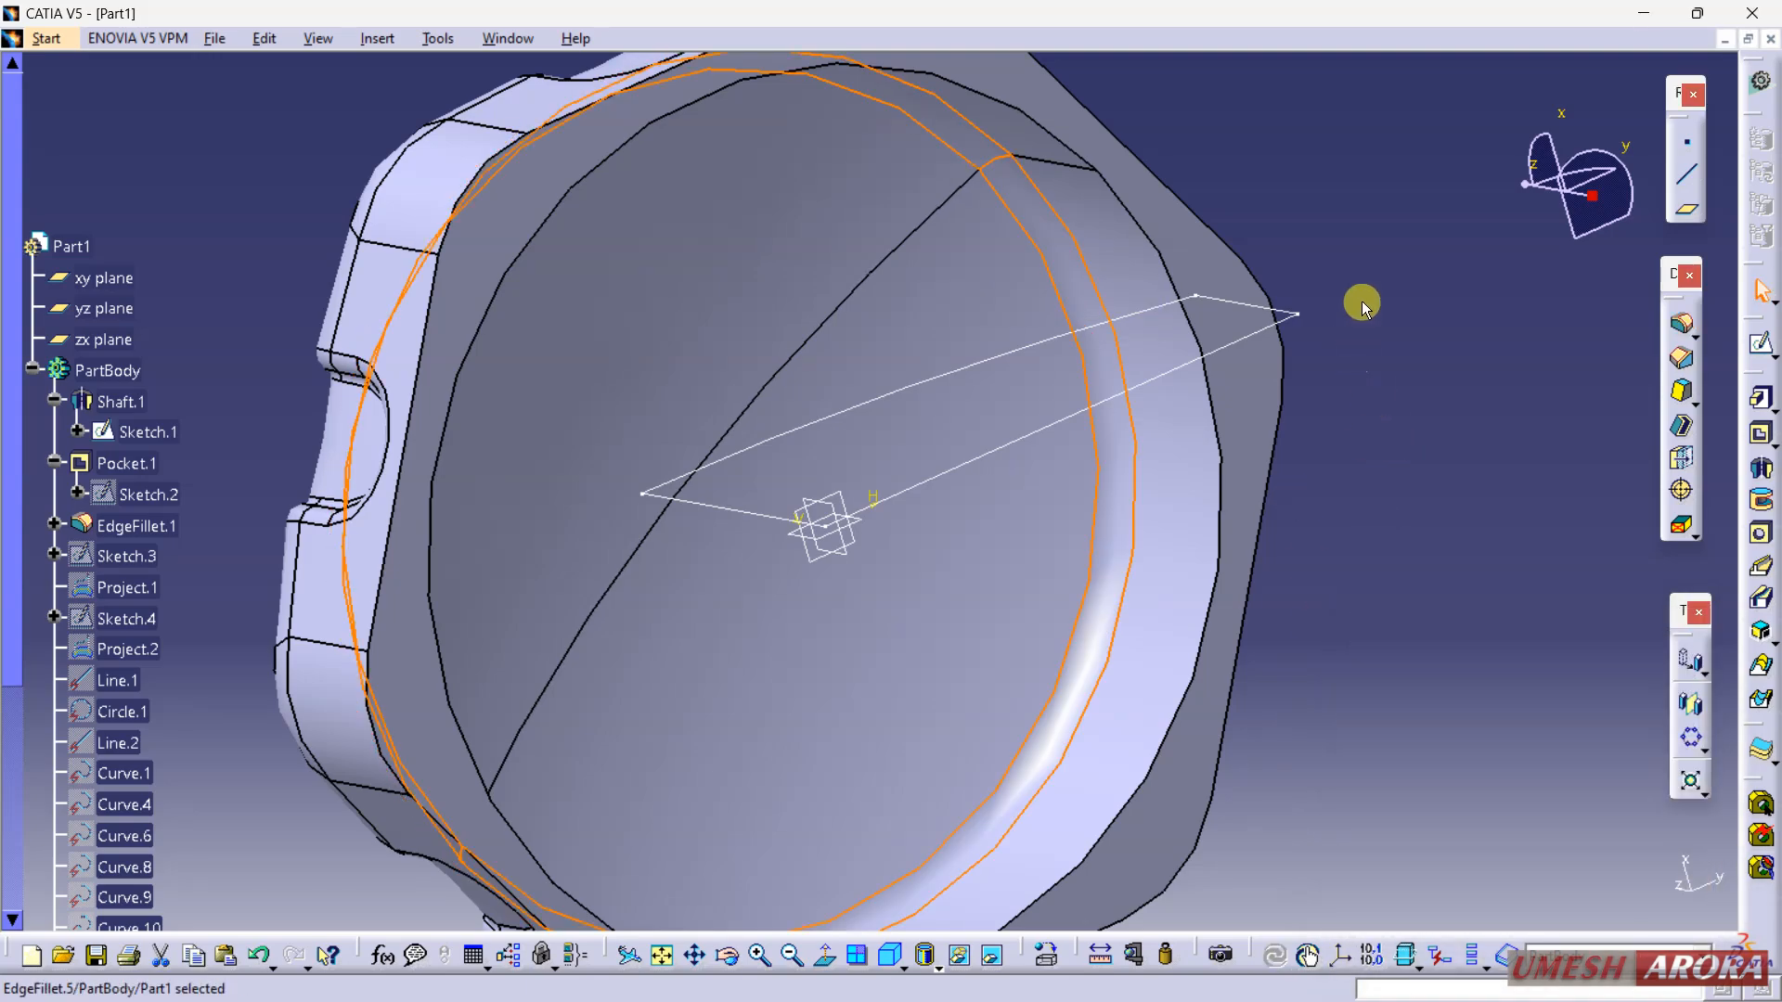
Step: Create a reference plane offset 3 mm from the part's flat rim face, reversed to lie inside the cavity
{"action": "middle_click_drag", "start_coordinate": [1416, 247], "coordinate": [1245, 291]}
{"action": "middle_click_drag", "start_coordinate": [1396, 692], "coordinate": [1276, 516]}
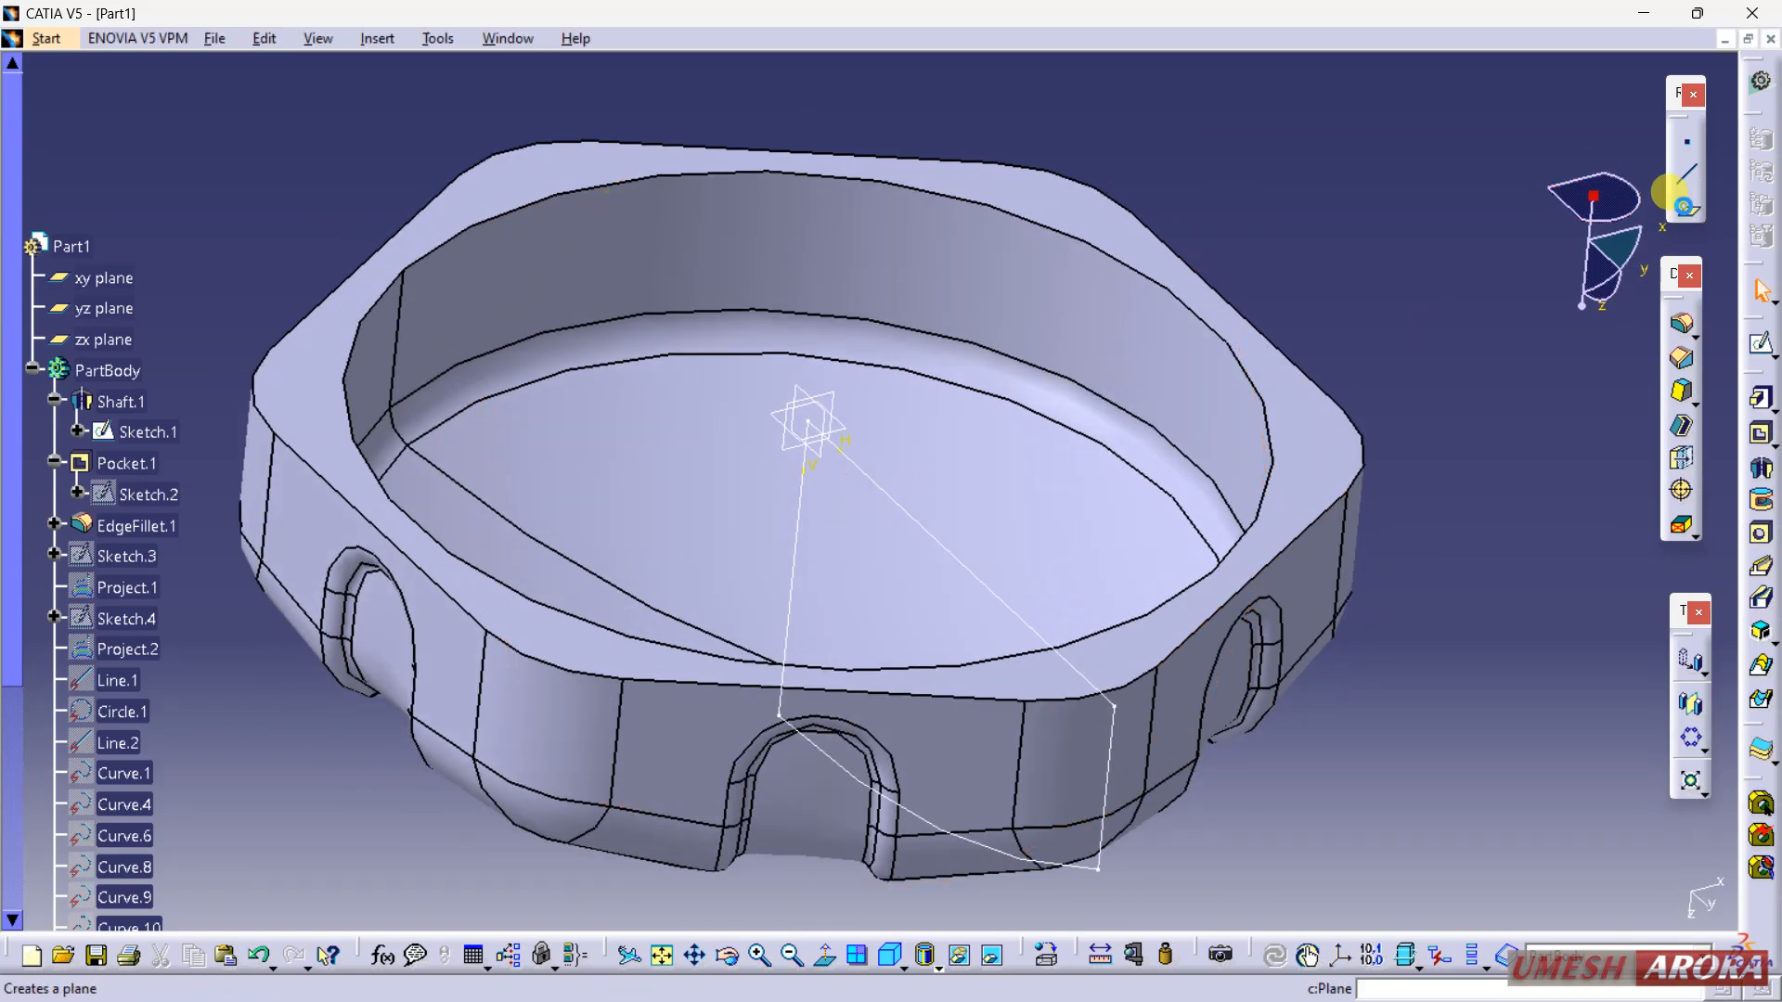
{"action": "left_click", "coordinate": [1684, 205]}
{"action": "left_click", "coordinate": [1074, 215]}
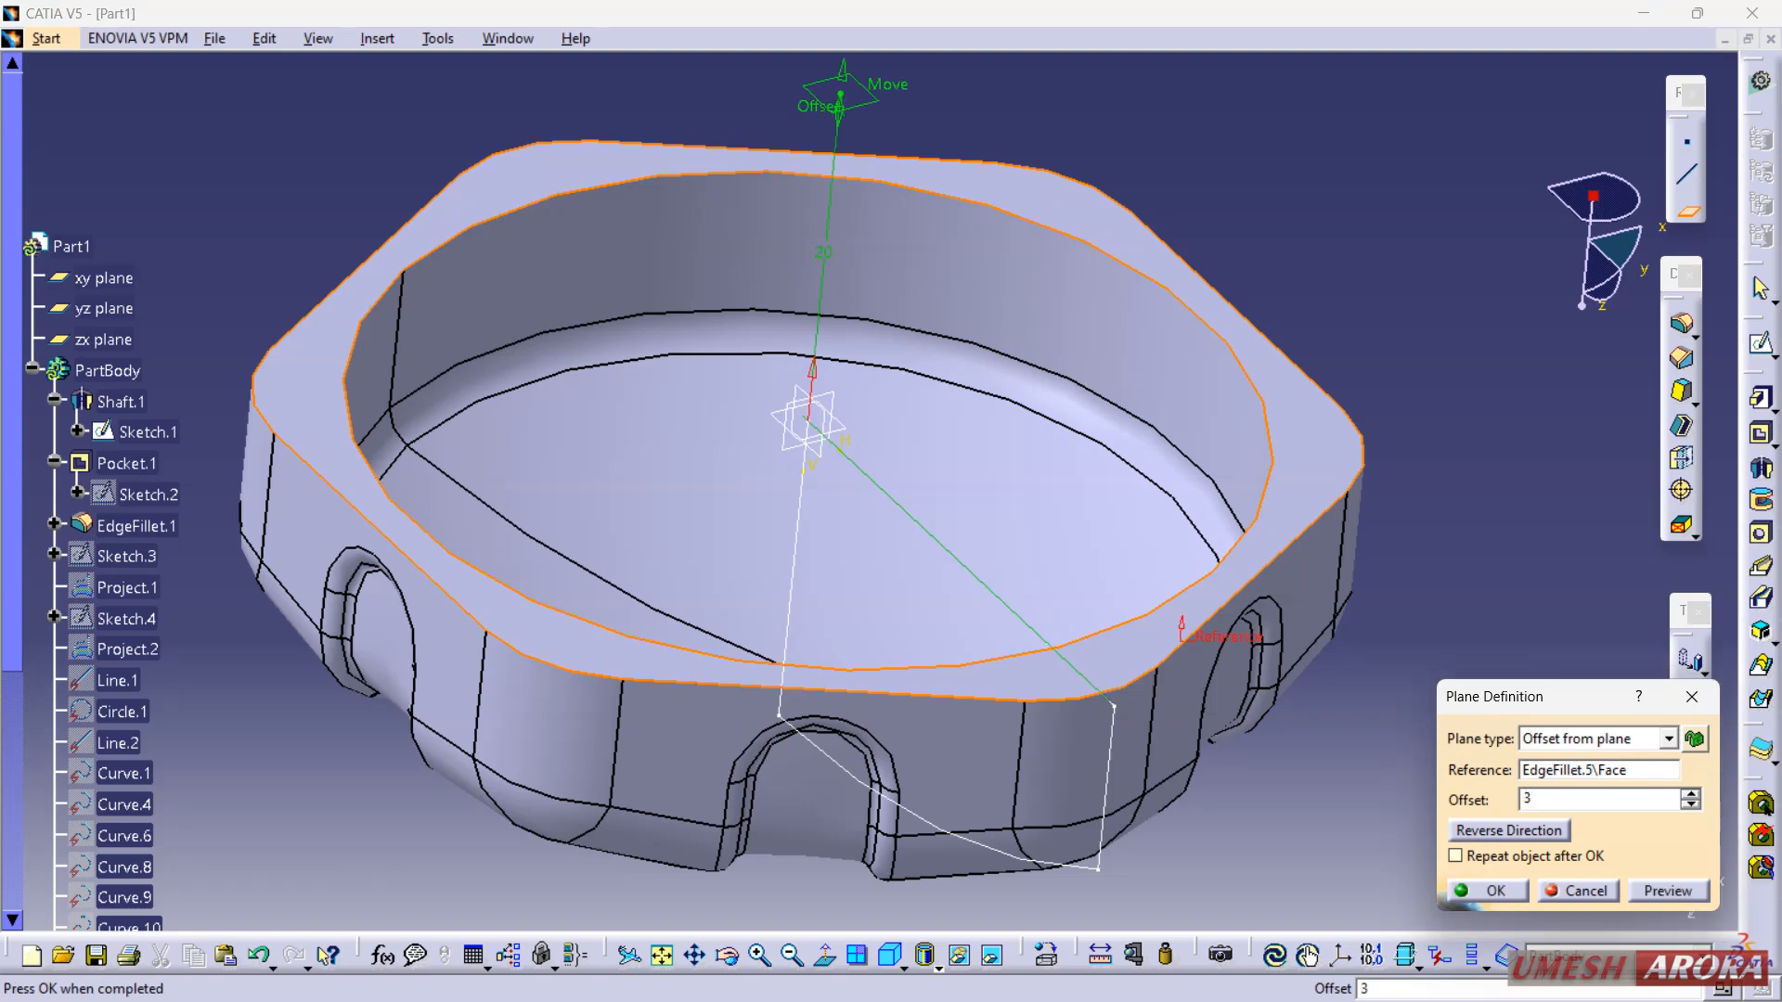
{"action": "type", "text": "3"}
{"action": "left_click", "coordinate": [1493, 824]}
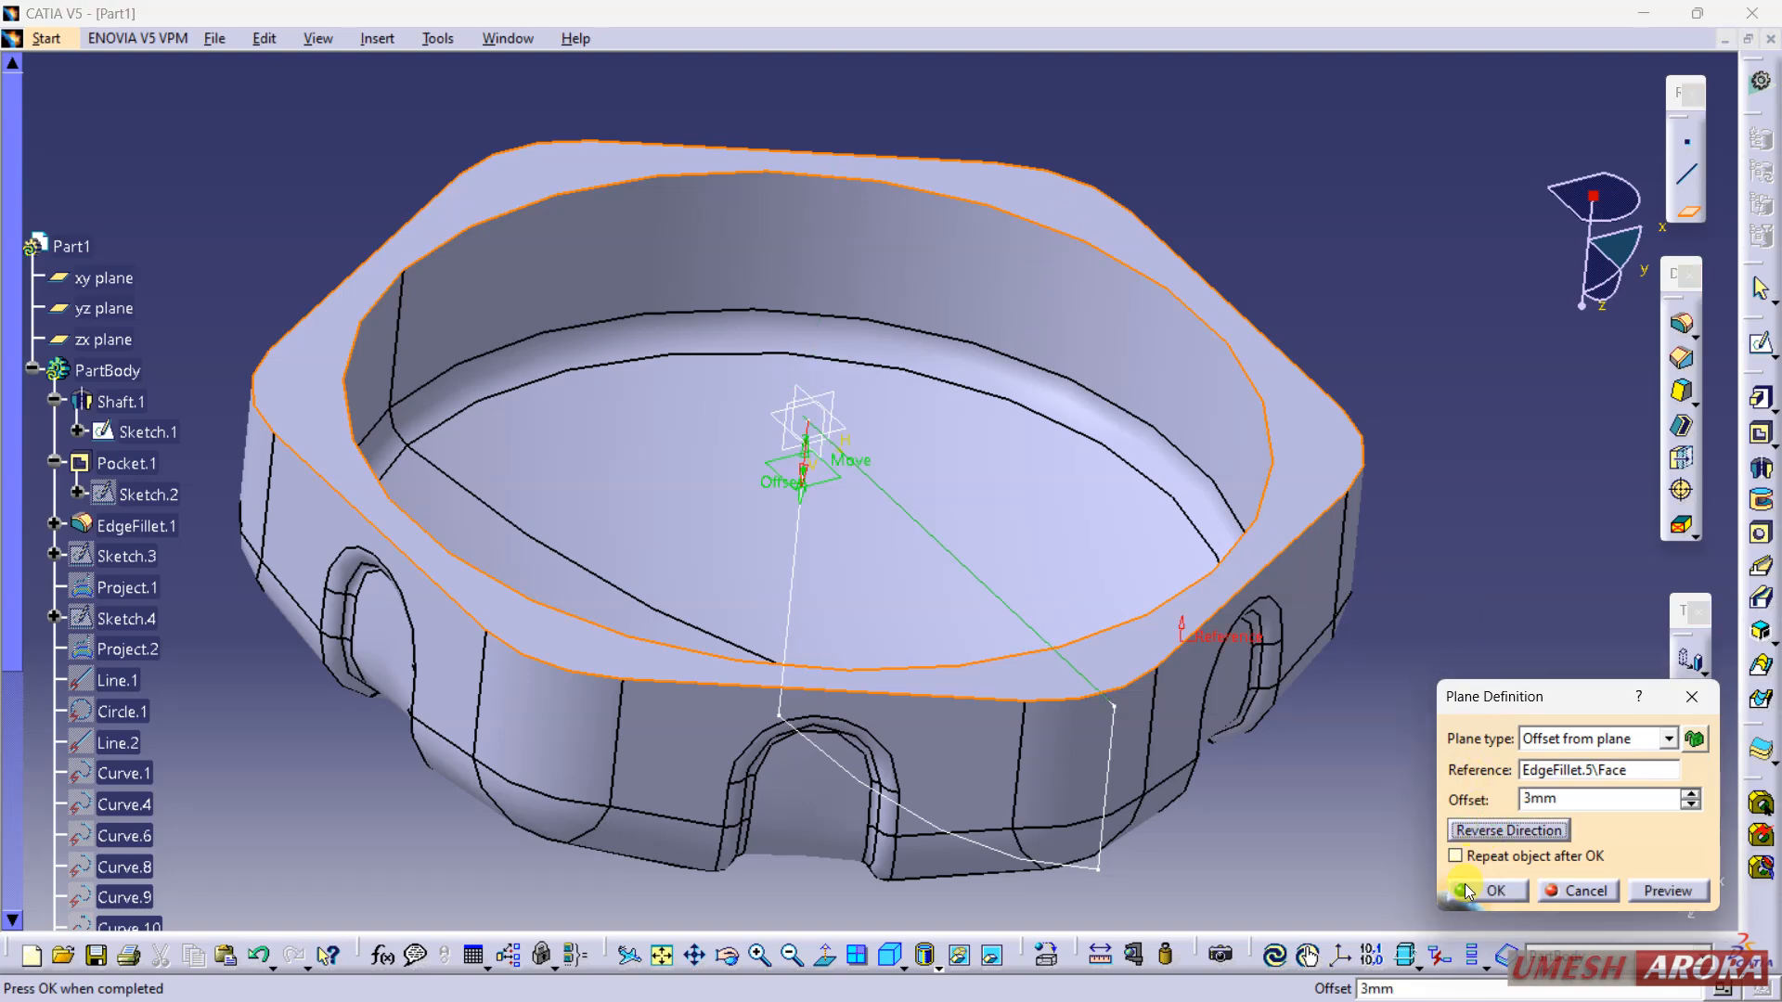
{"action": "left_click", "coordinate": [1466, 892]}
Step: Start a sketch on the offset plane, view it from the open side, and draw a horizontal line through the origin across the whole body
{"action": "mouse_move", "coordinate": [820, 493]}
{"action": "middle_mouse_down"}
{"action": "mouse_move", "coordinate": [748, 366]}
{"action": "mouse_move", "coordinate": [753, 307]}
{"action": "mouse_move", "coordinate": [810, 508]}
{"action": "middle_mouse_up"}
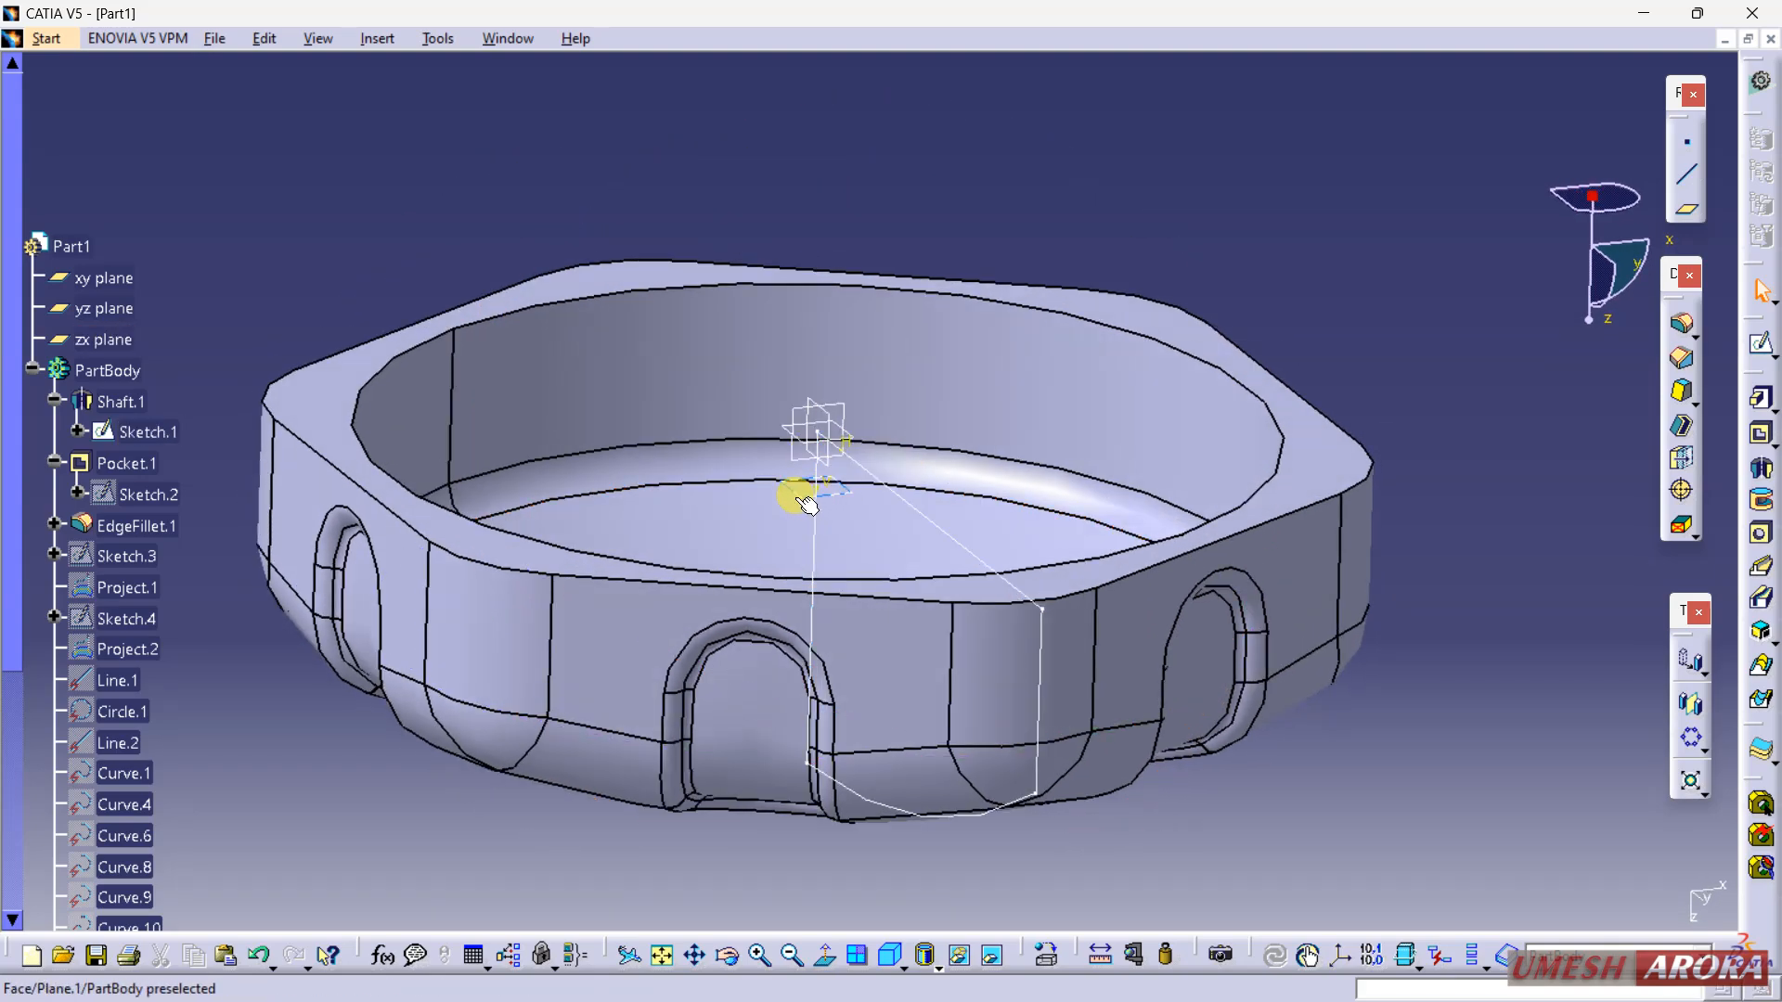
{"action": "left_click", "coordinate": [807, 506]}
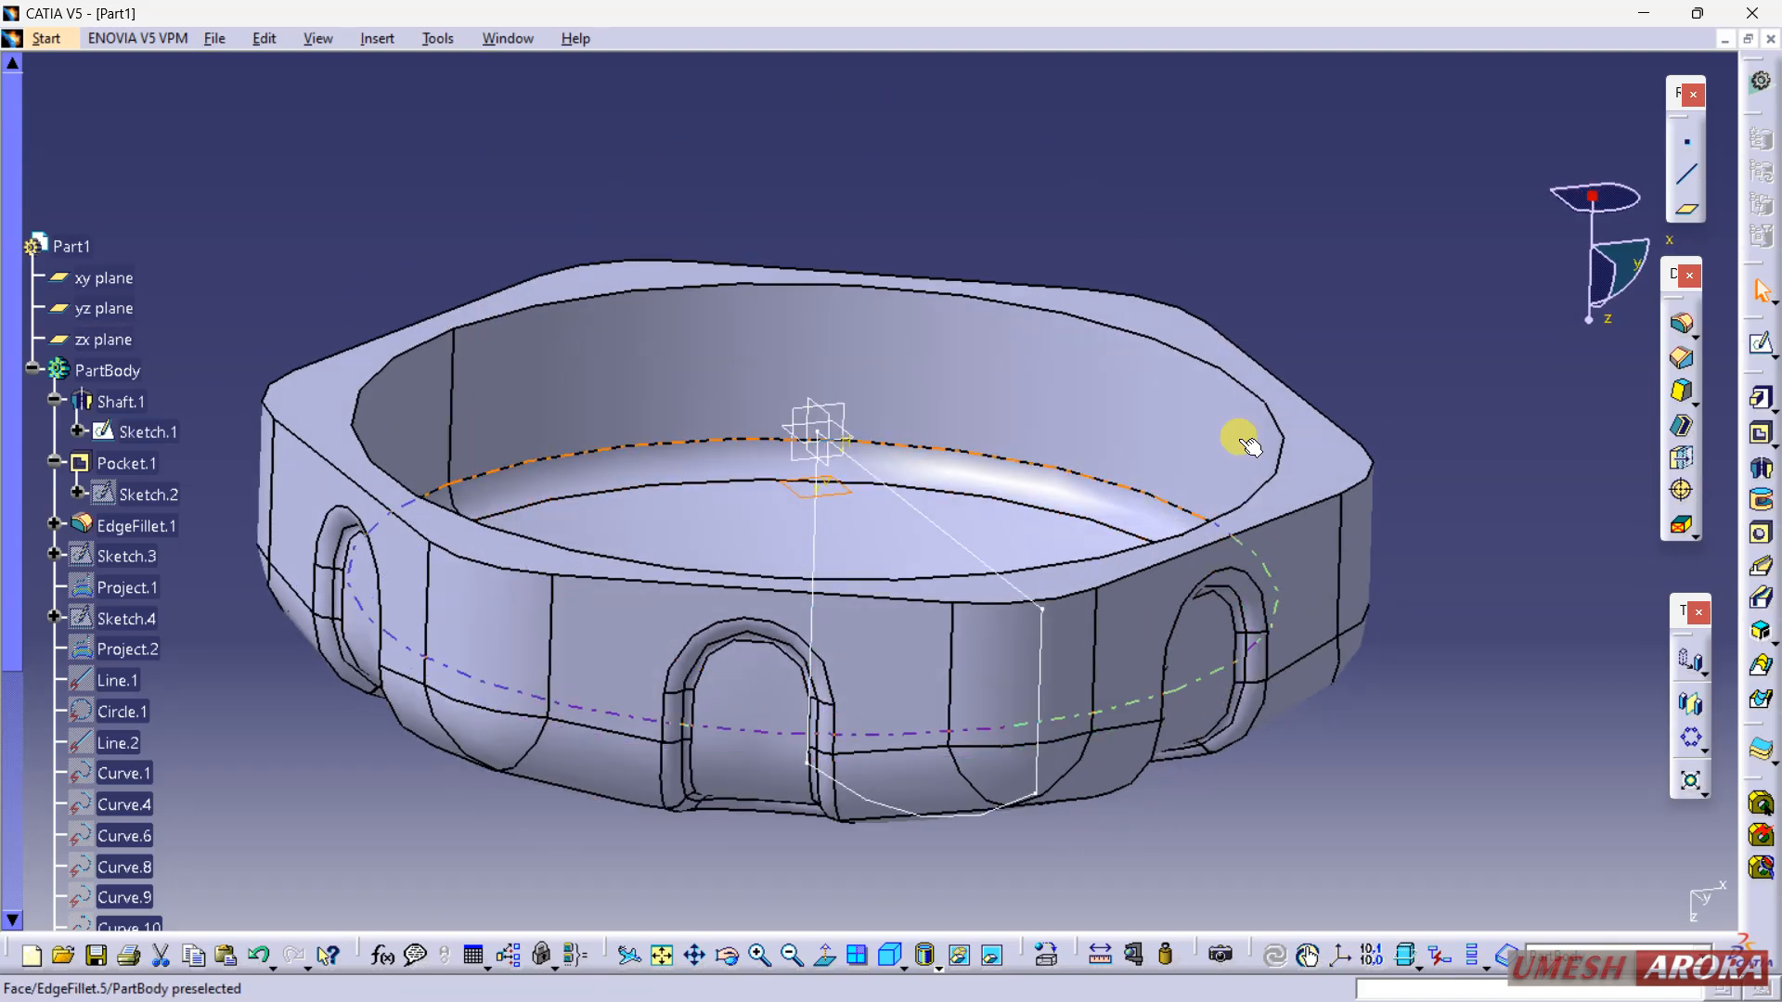
{"action": "left_click", "coordinate": [1761, 344]}
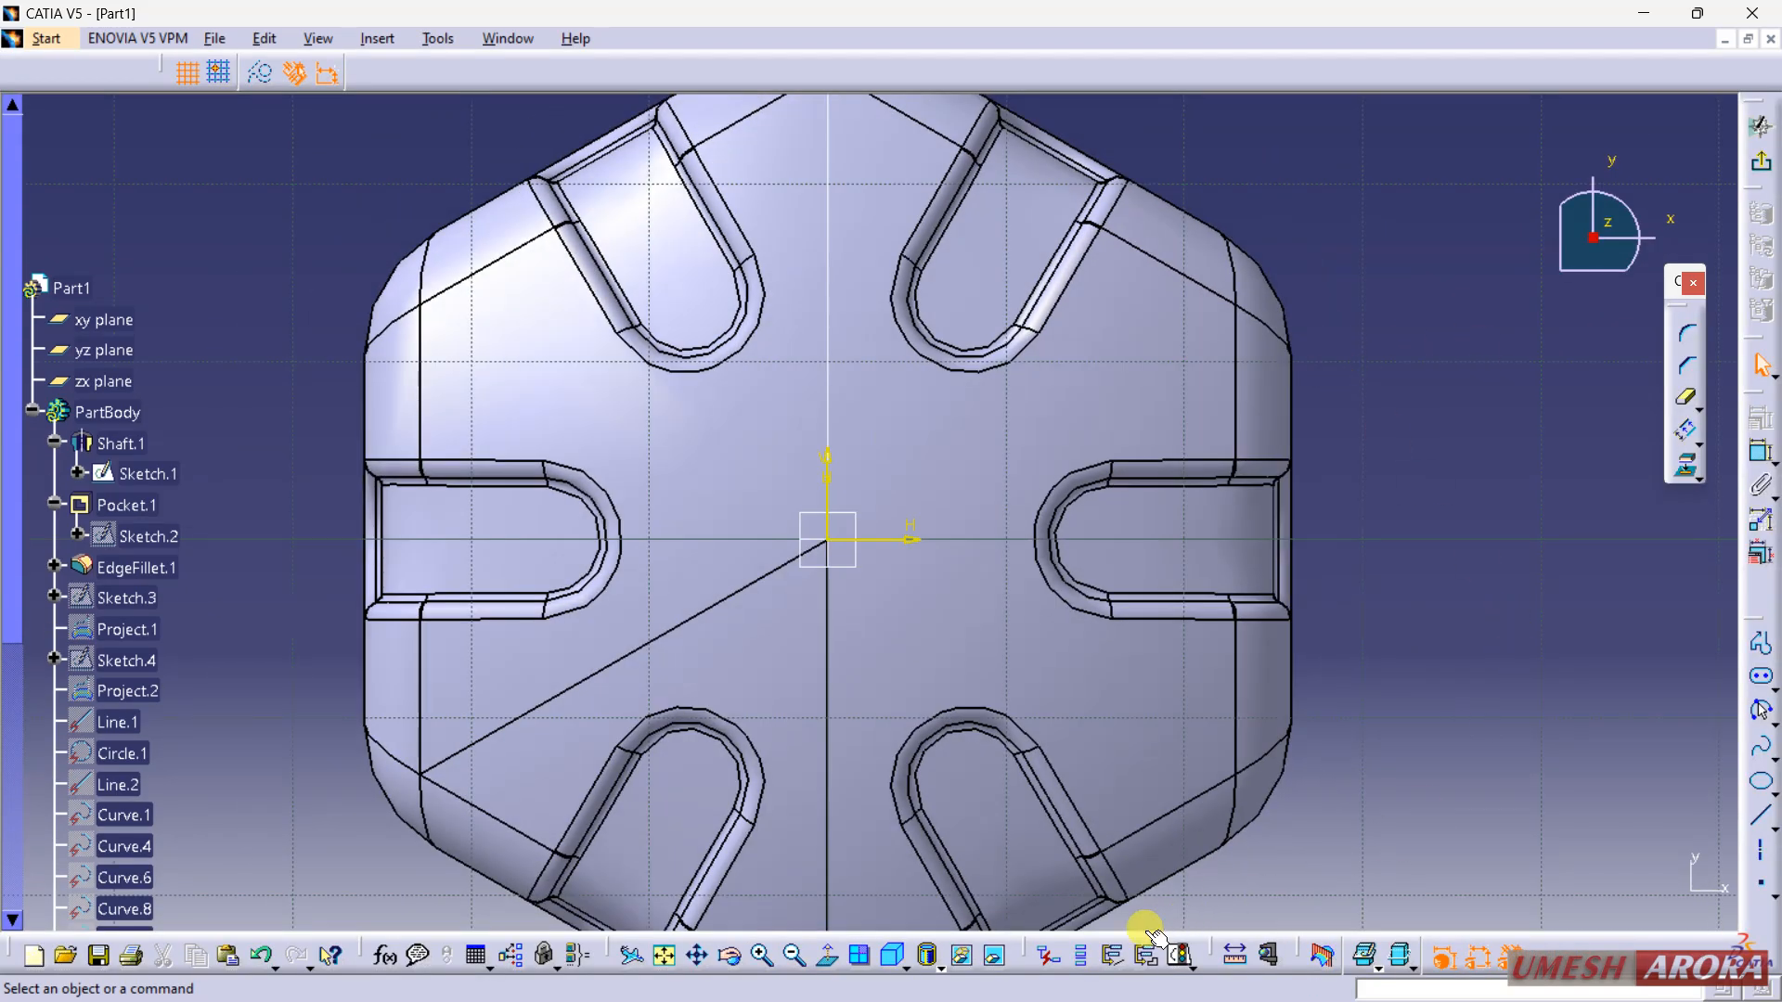
{"action": "left_click", "coordinate": [827, 955]}
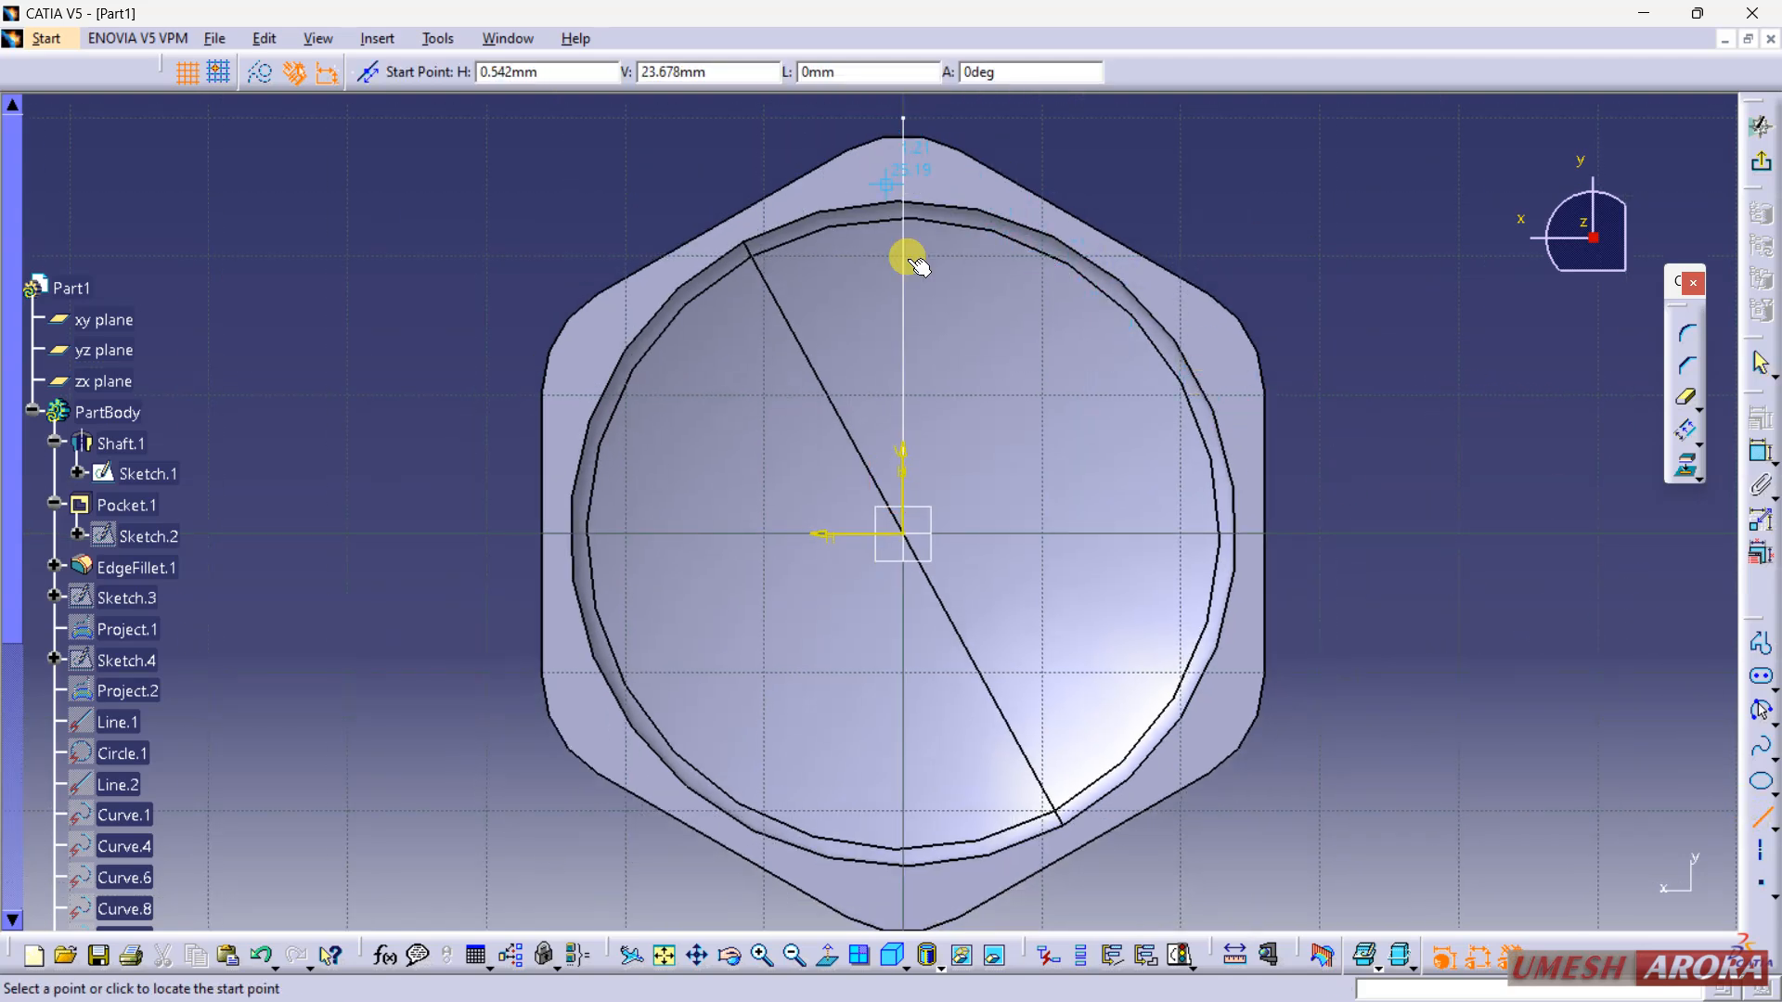
{"action": "left_click", "coordinate": [510, 533]}
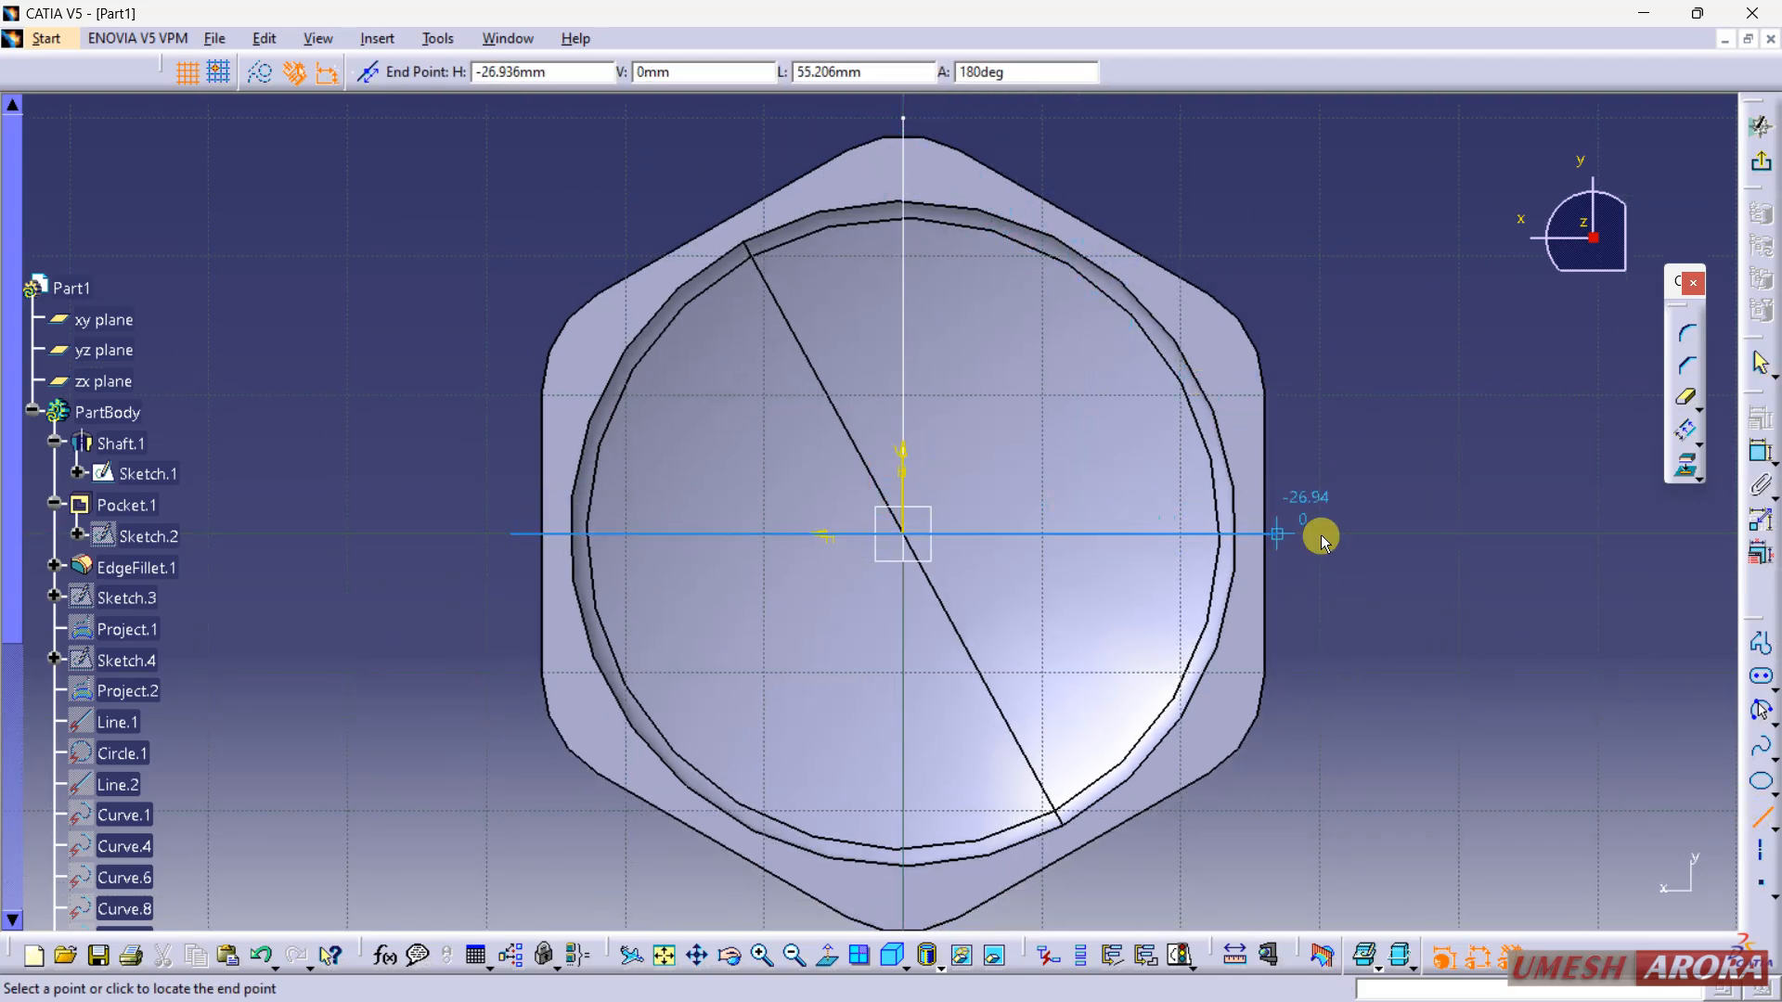
{"action": "left_click", "coordinate": [1327, 533]}
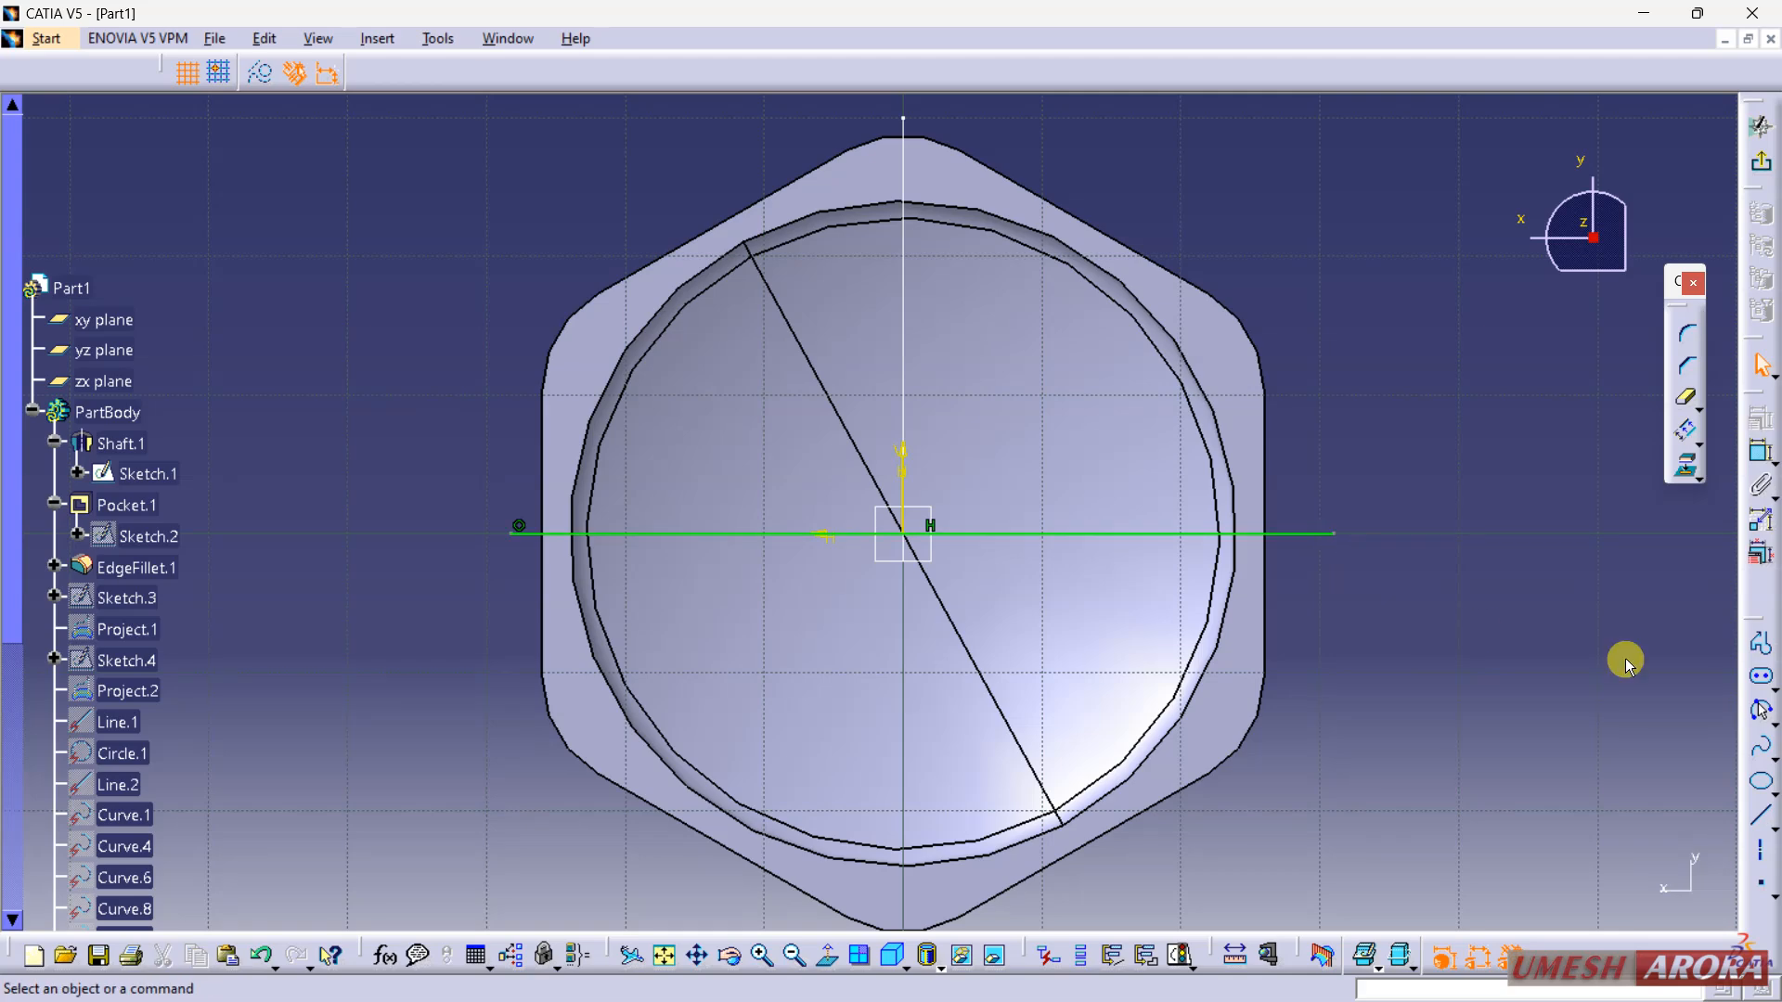
Step: Project the cavity's circular edge as construction geometry and trim both ends of the horizontal line to it
{"action": "left_click", "coordinate": [1698, 473]}
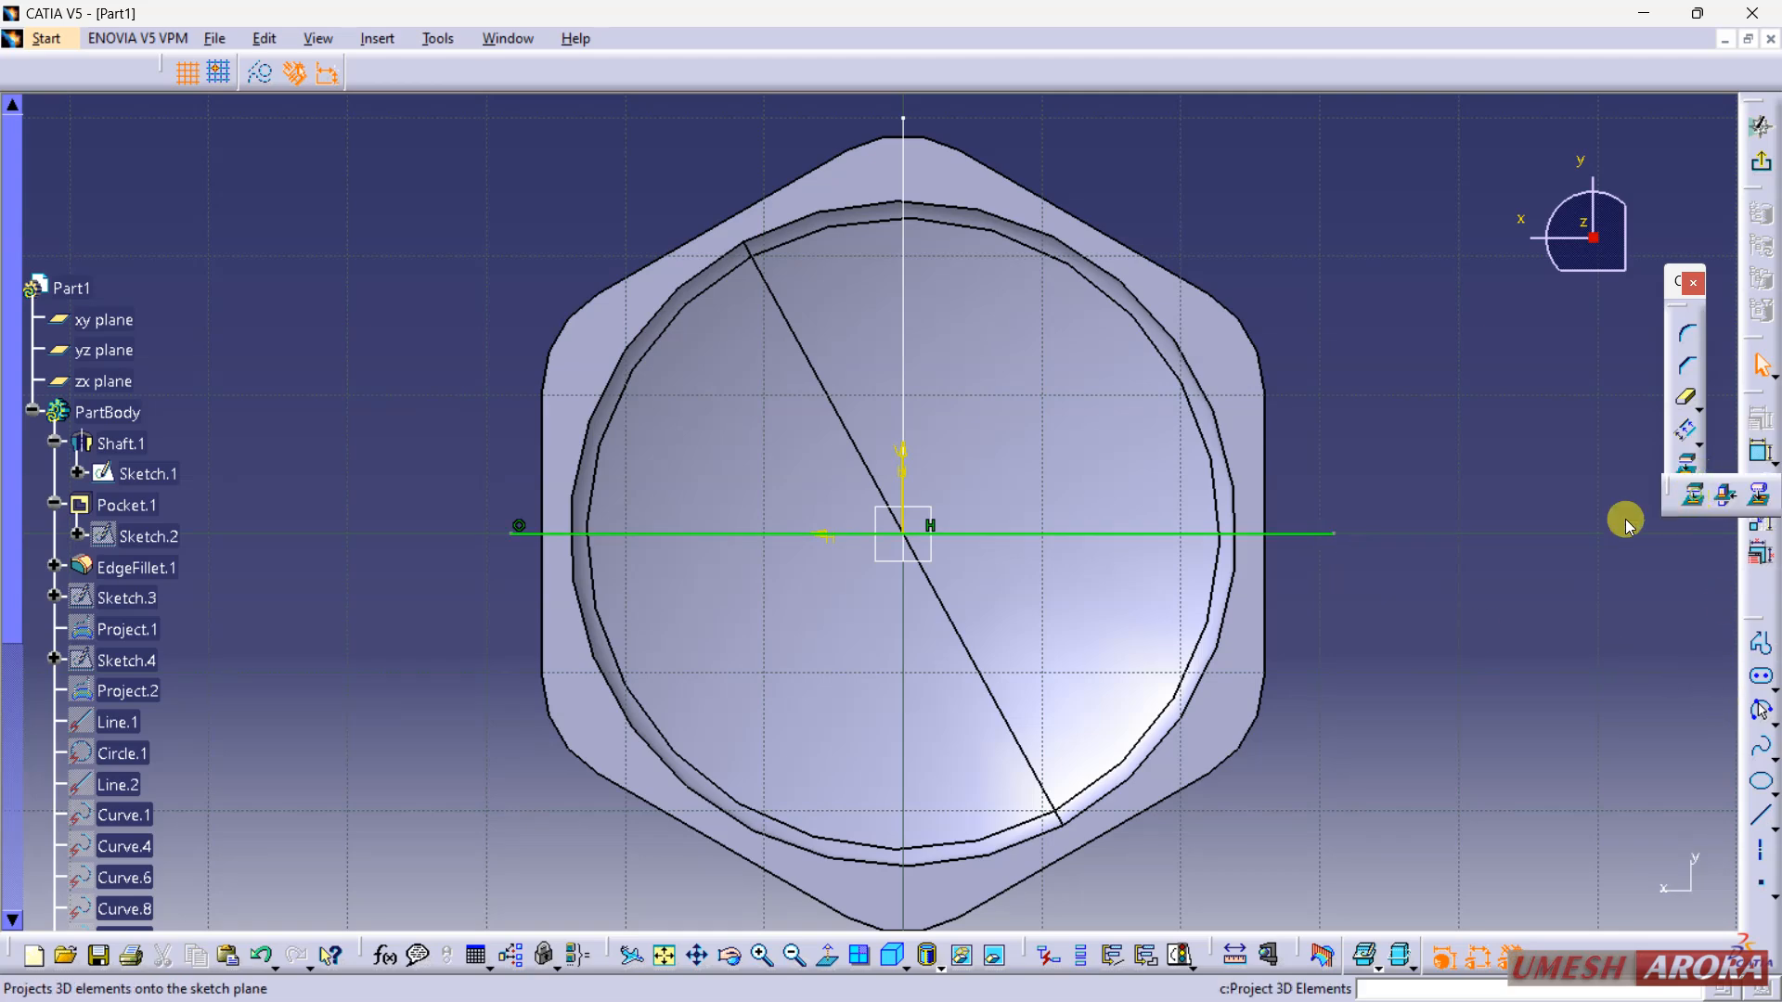
{"action": "left_click", "coordinate": [991, 208]}
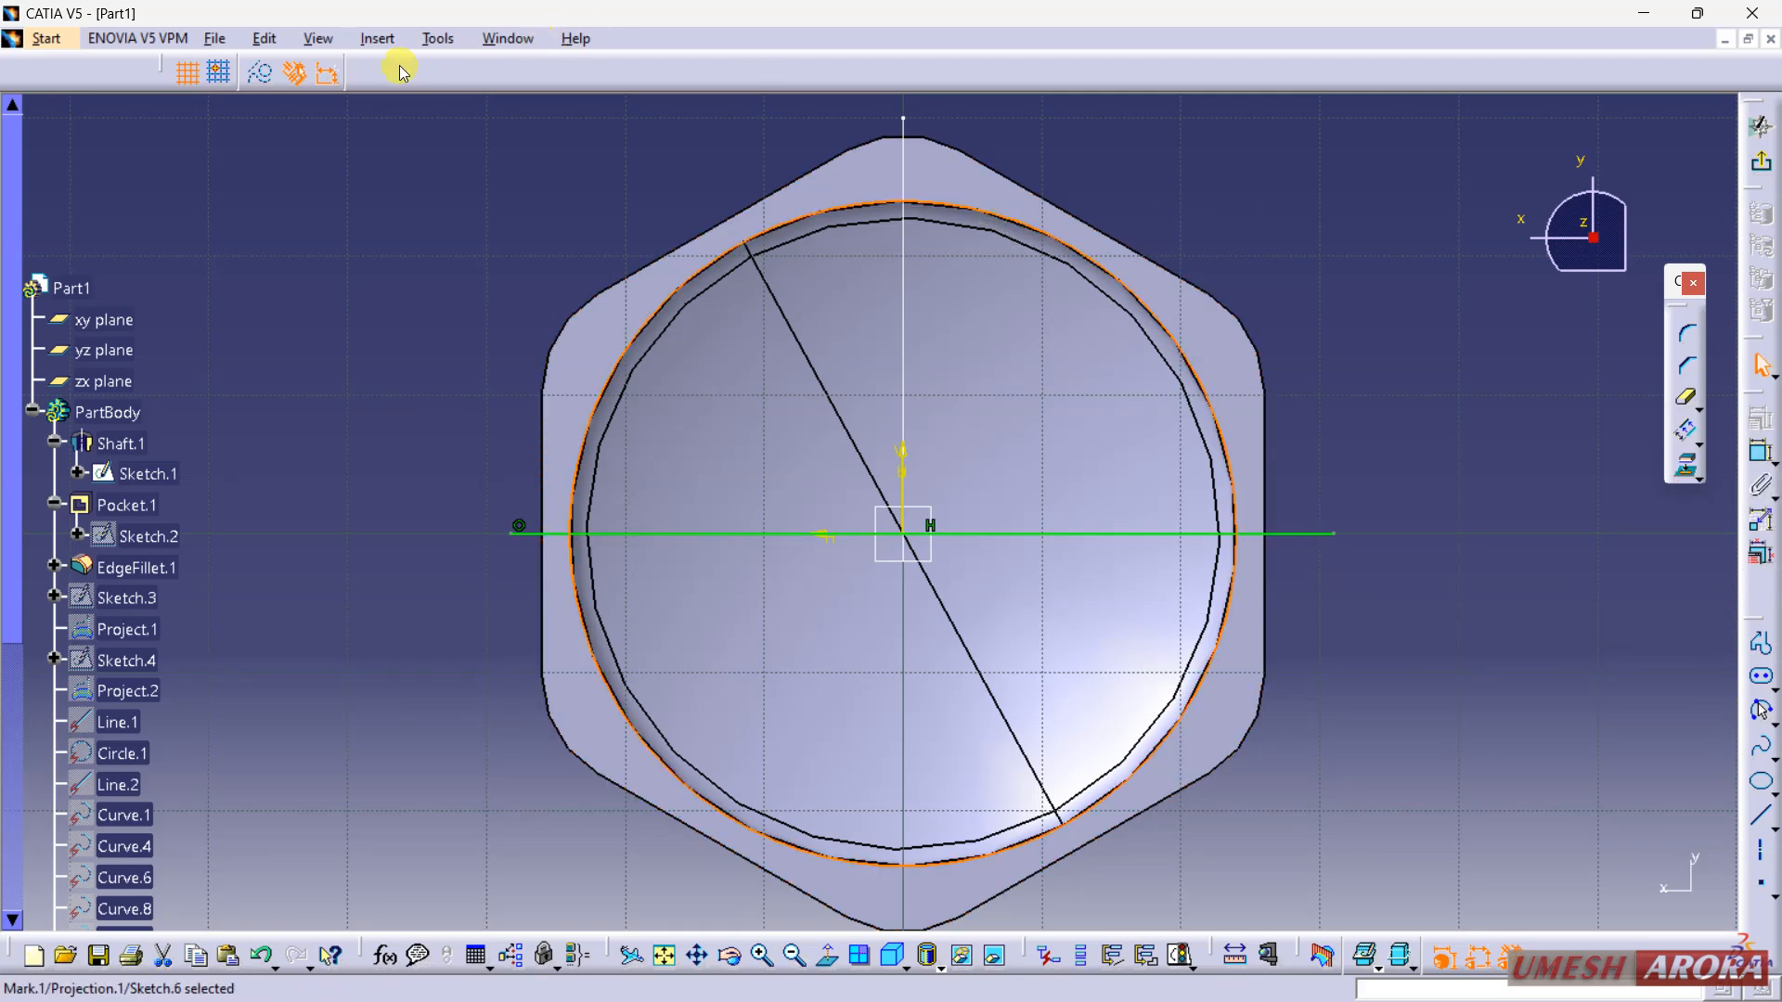
{"action": "left_click", "coordinate": [260, 73]}
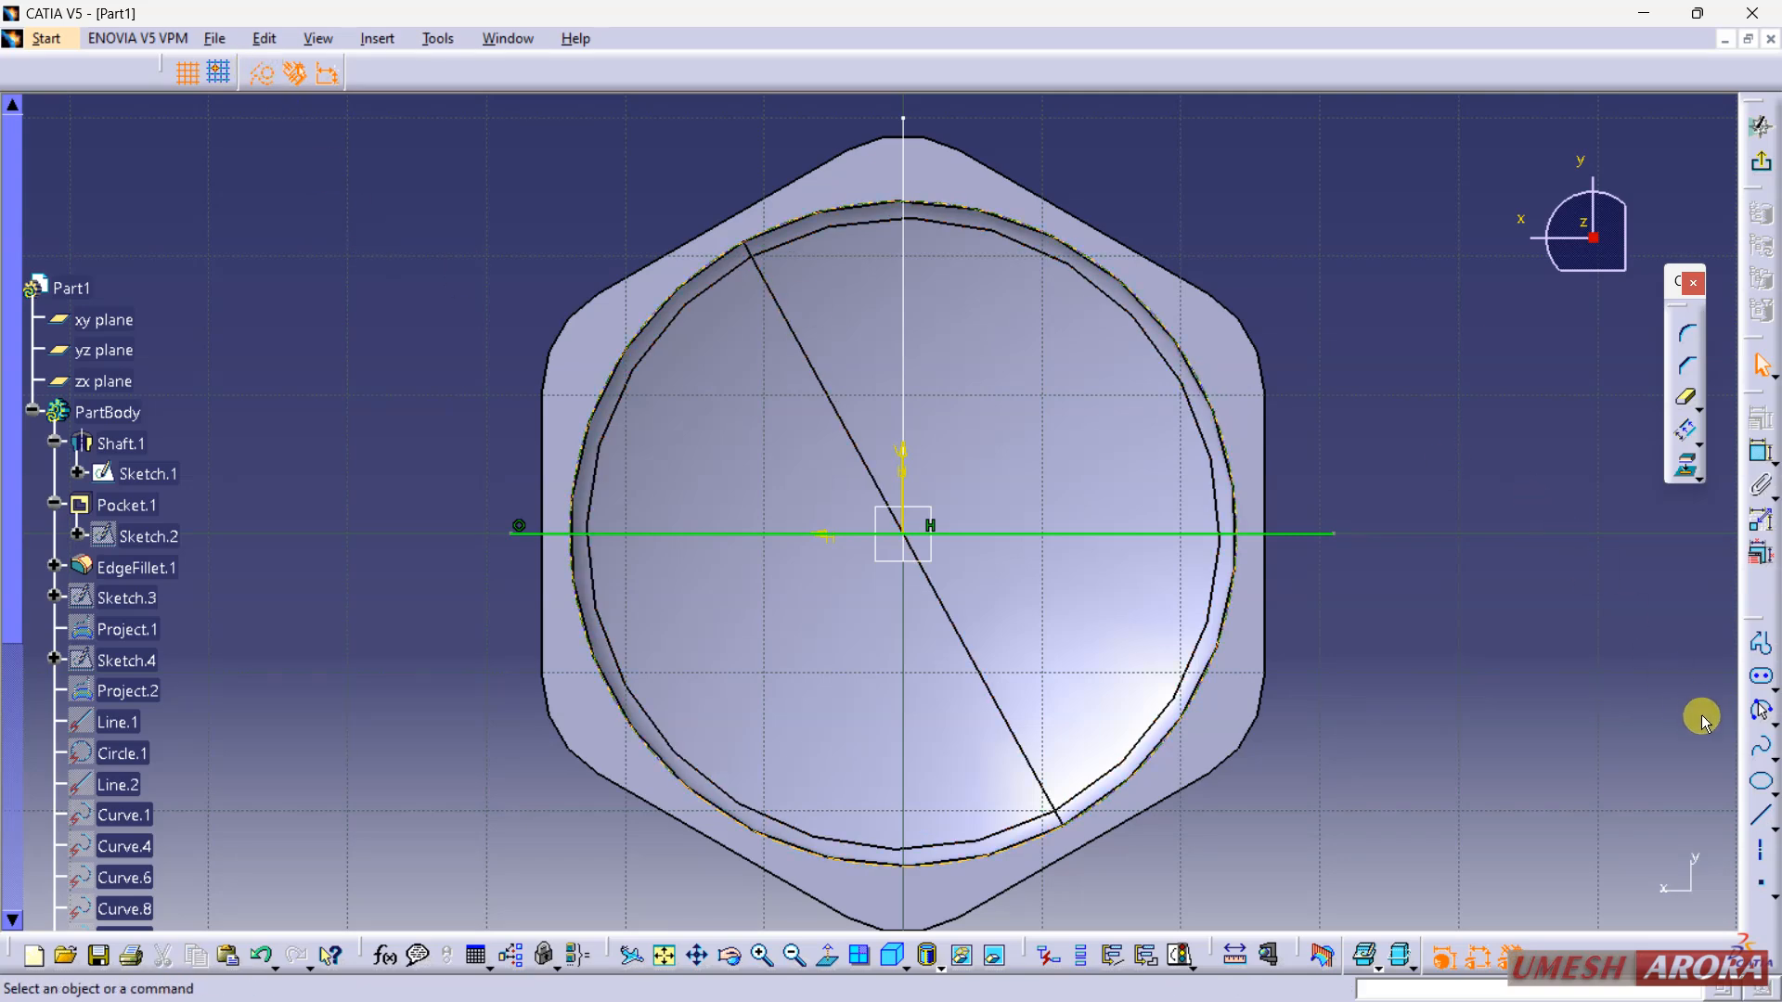
{"action": "left_click", "coordinate": [1685, 399]}
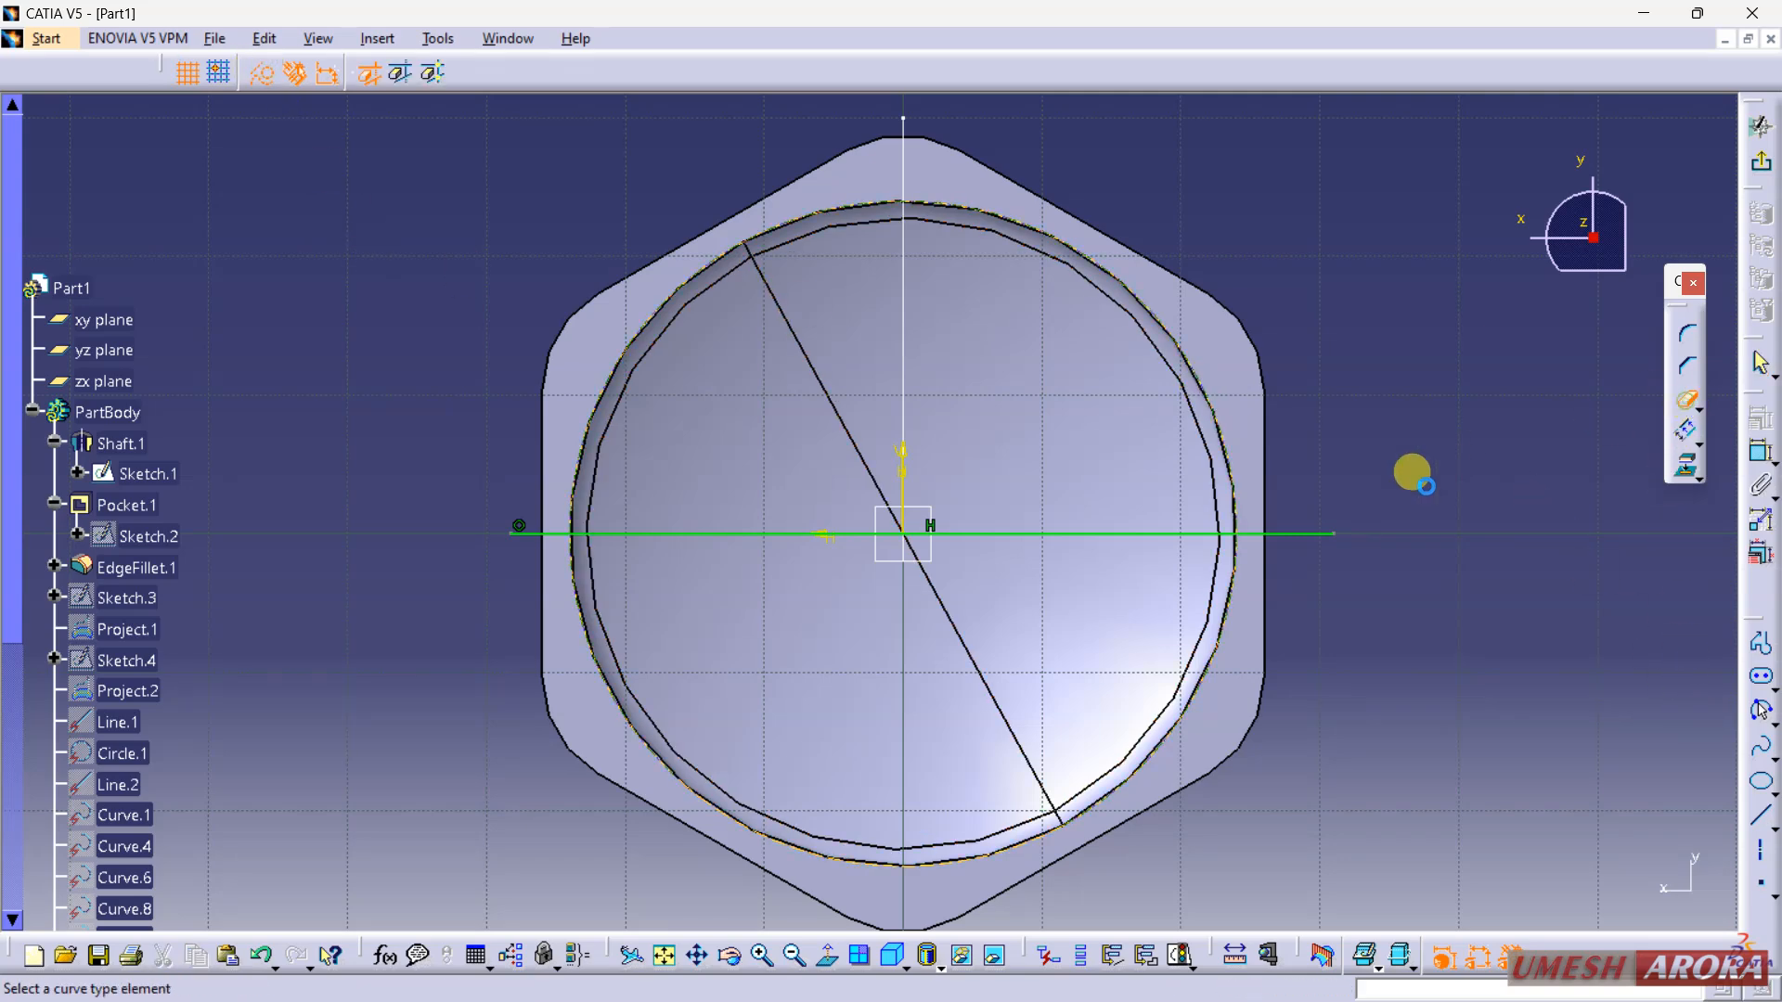
{"action": "left_click", "coordinate": [1321, 538]}
{"action": "left_click", "coordinate": [537, 535]}
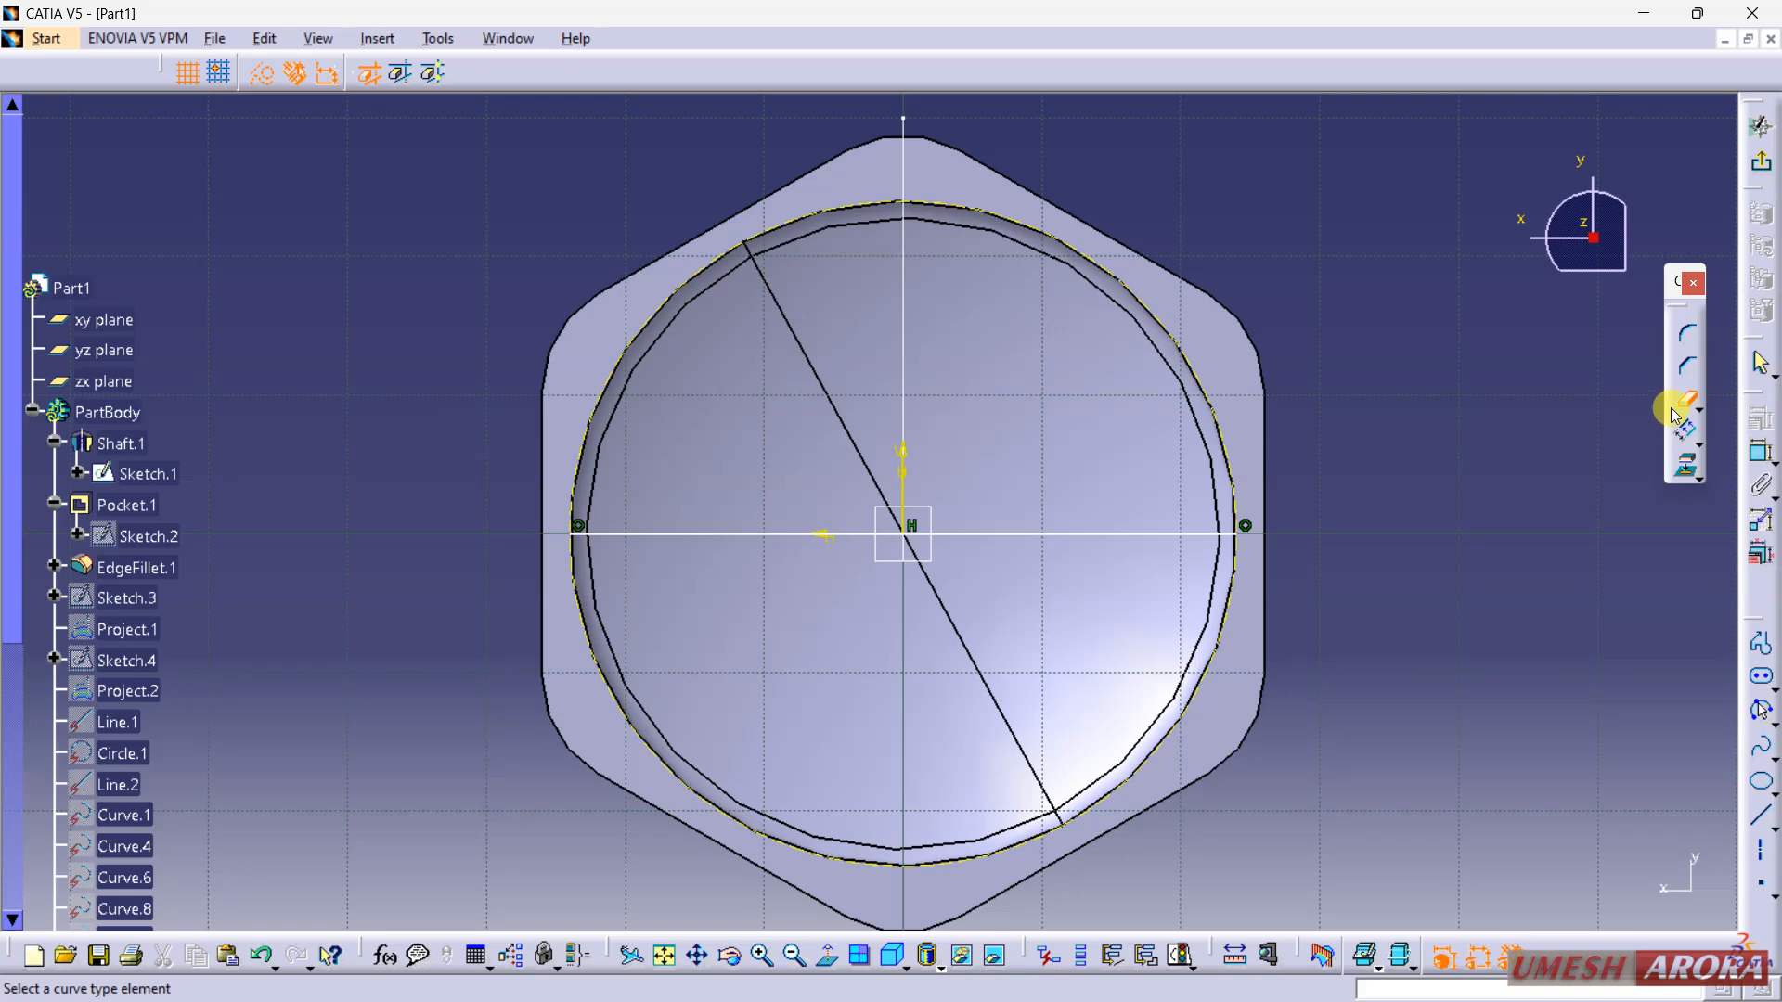
{"action": "right_click", "coordinate": [1132, 532]}
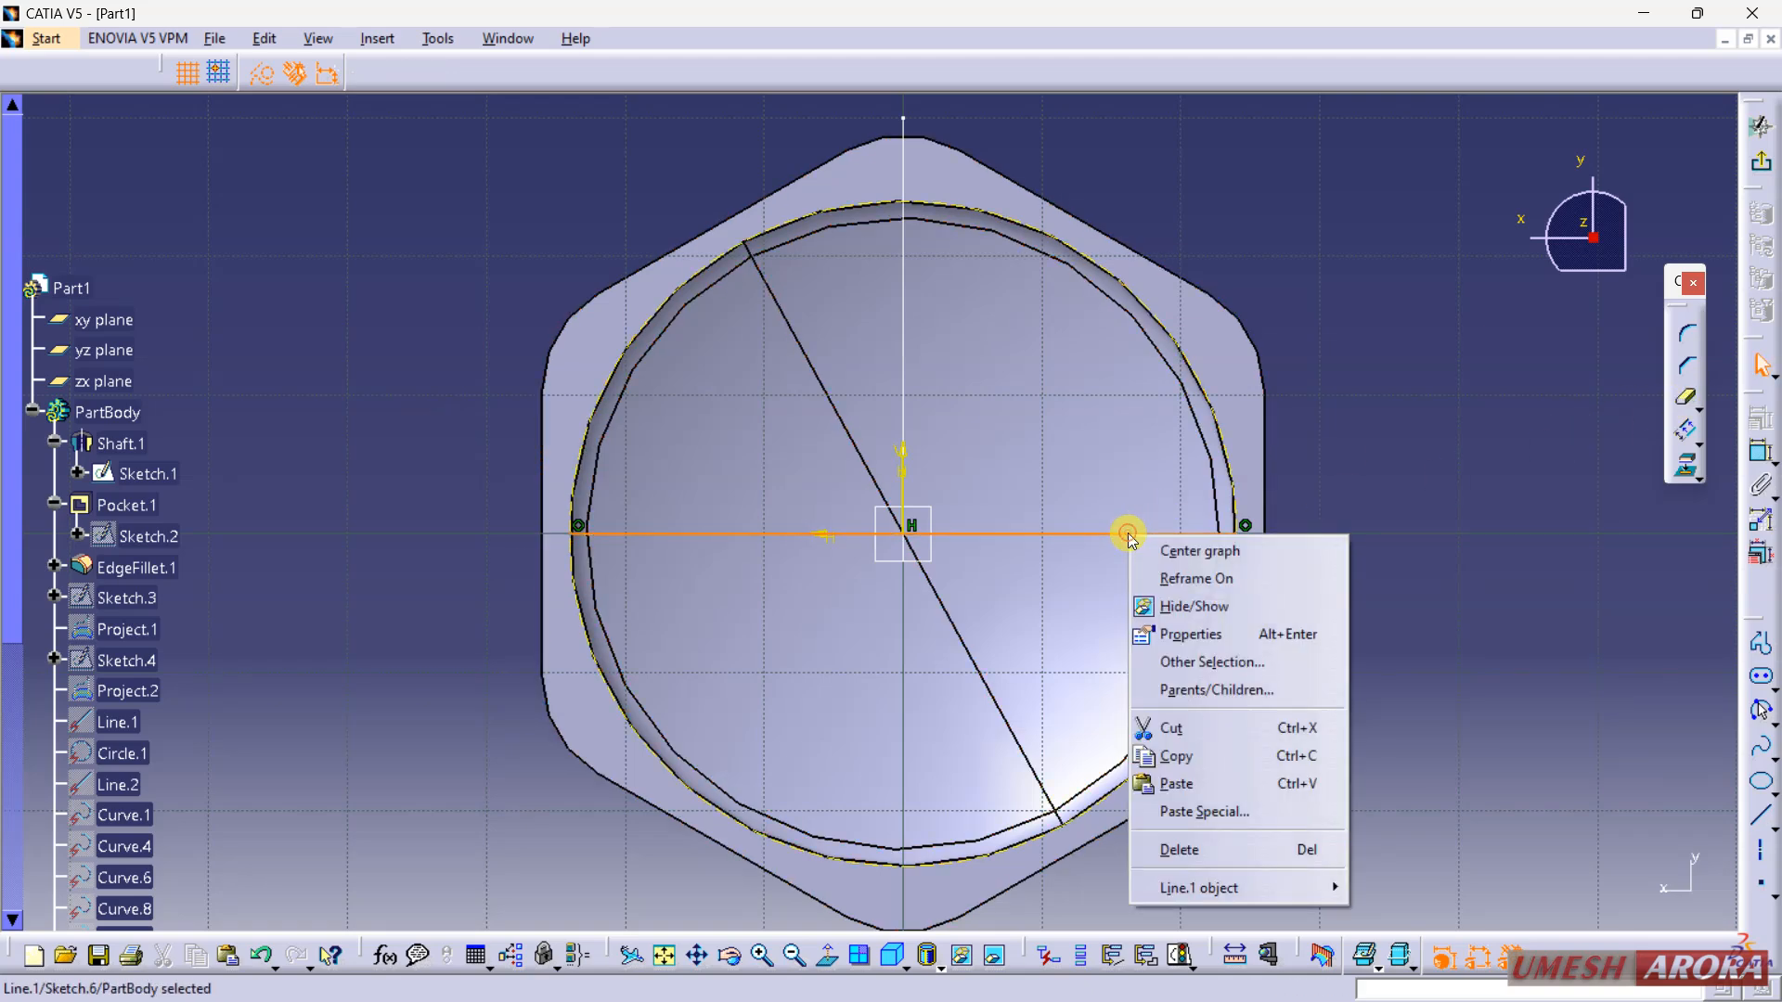
{"action": "mouse_move", "coordinate": [1299, 886]}
{"action": "left_click", "coordinate": [1451, 759]}
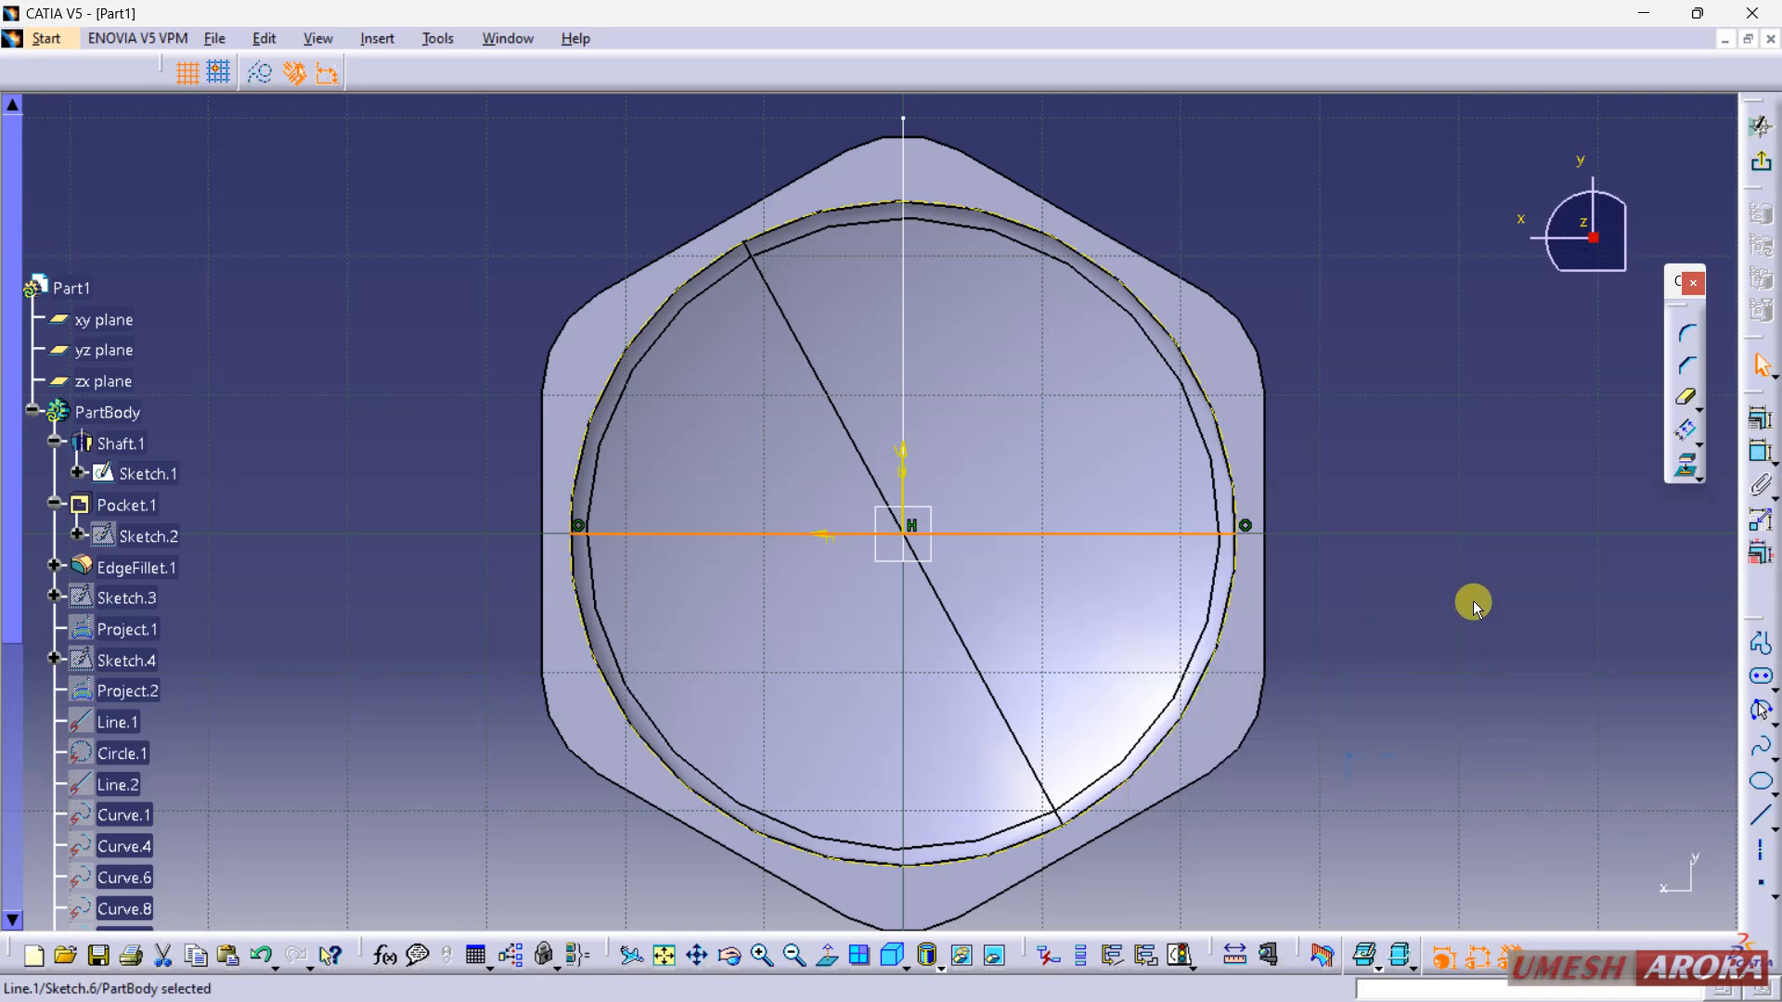
Step: Rotate two duplicates of the horizontal line about the sketch origin at 60° spacing, and exit the sketch
{"action": "left_click", "coordinate": [1141, 535]}
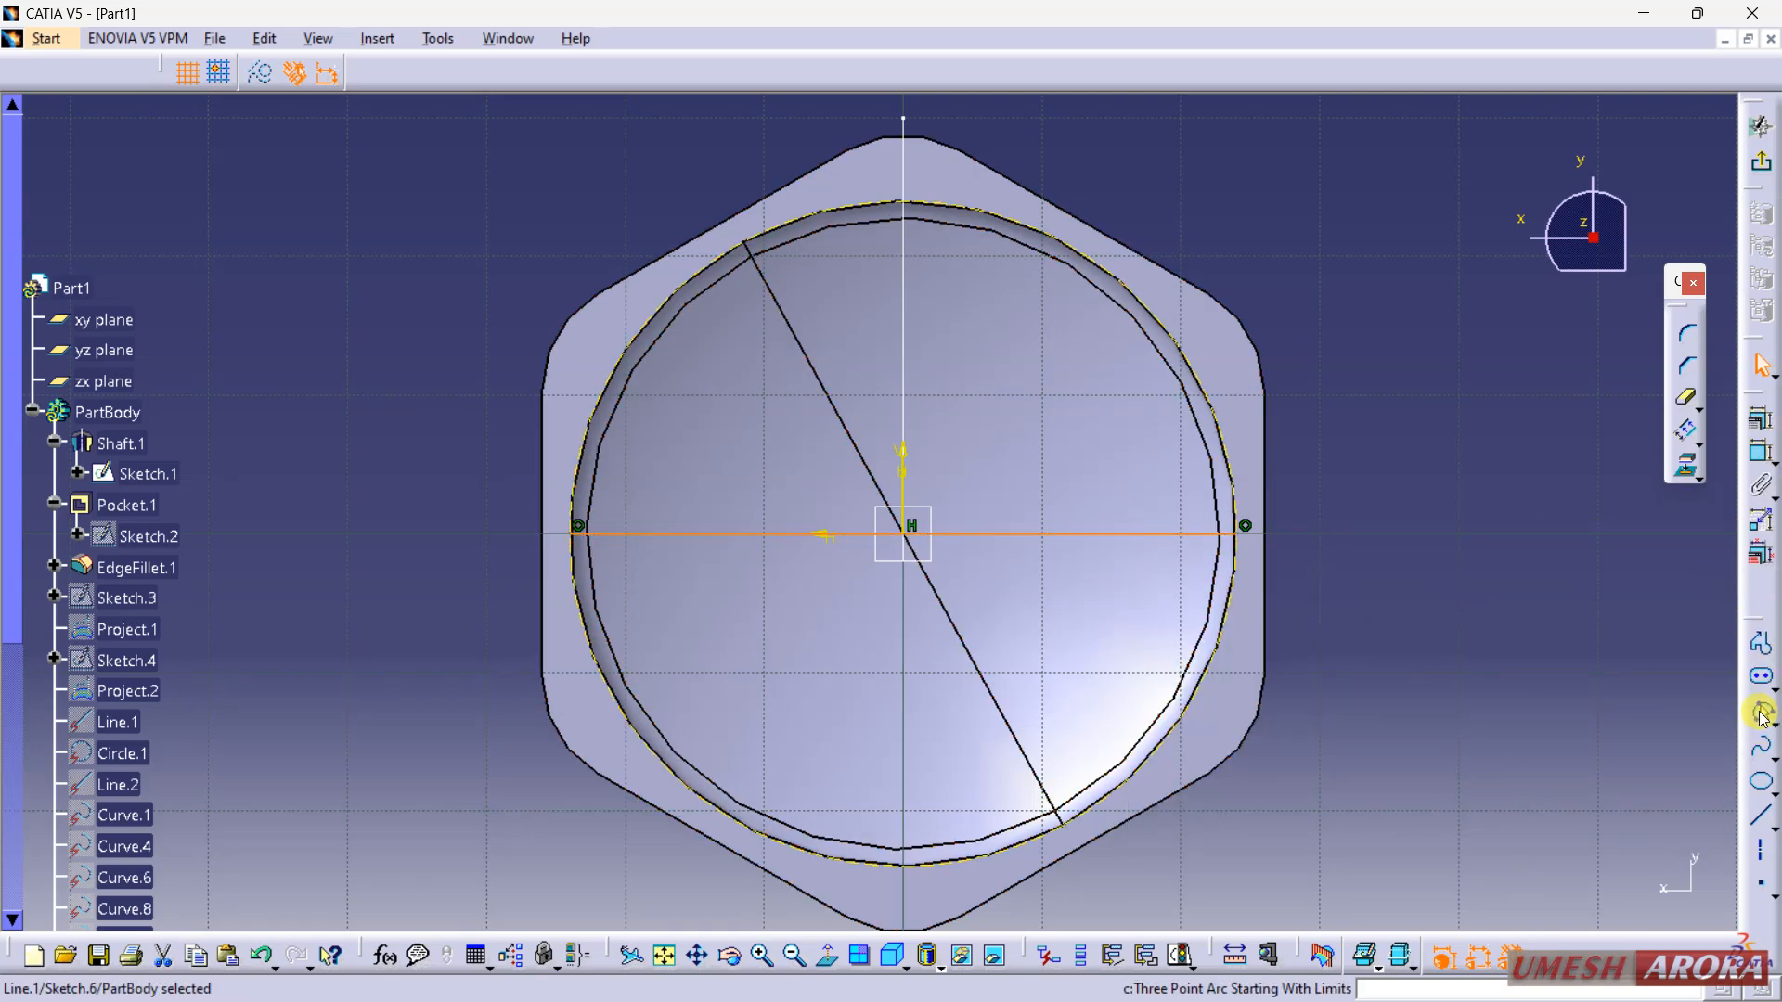
{"action": "left_click", "coordinate": [1700, 441]}
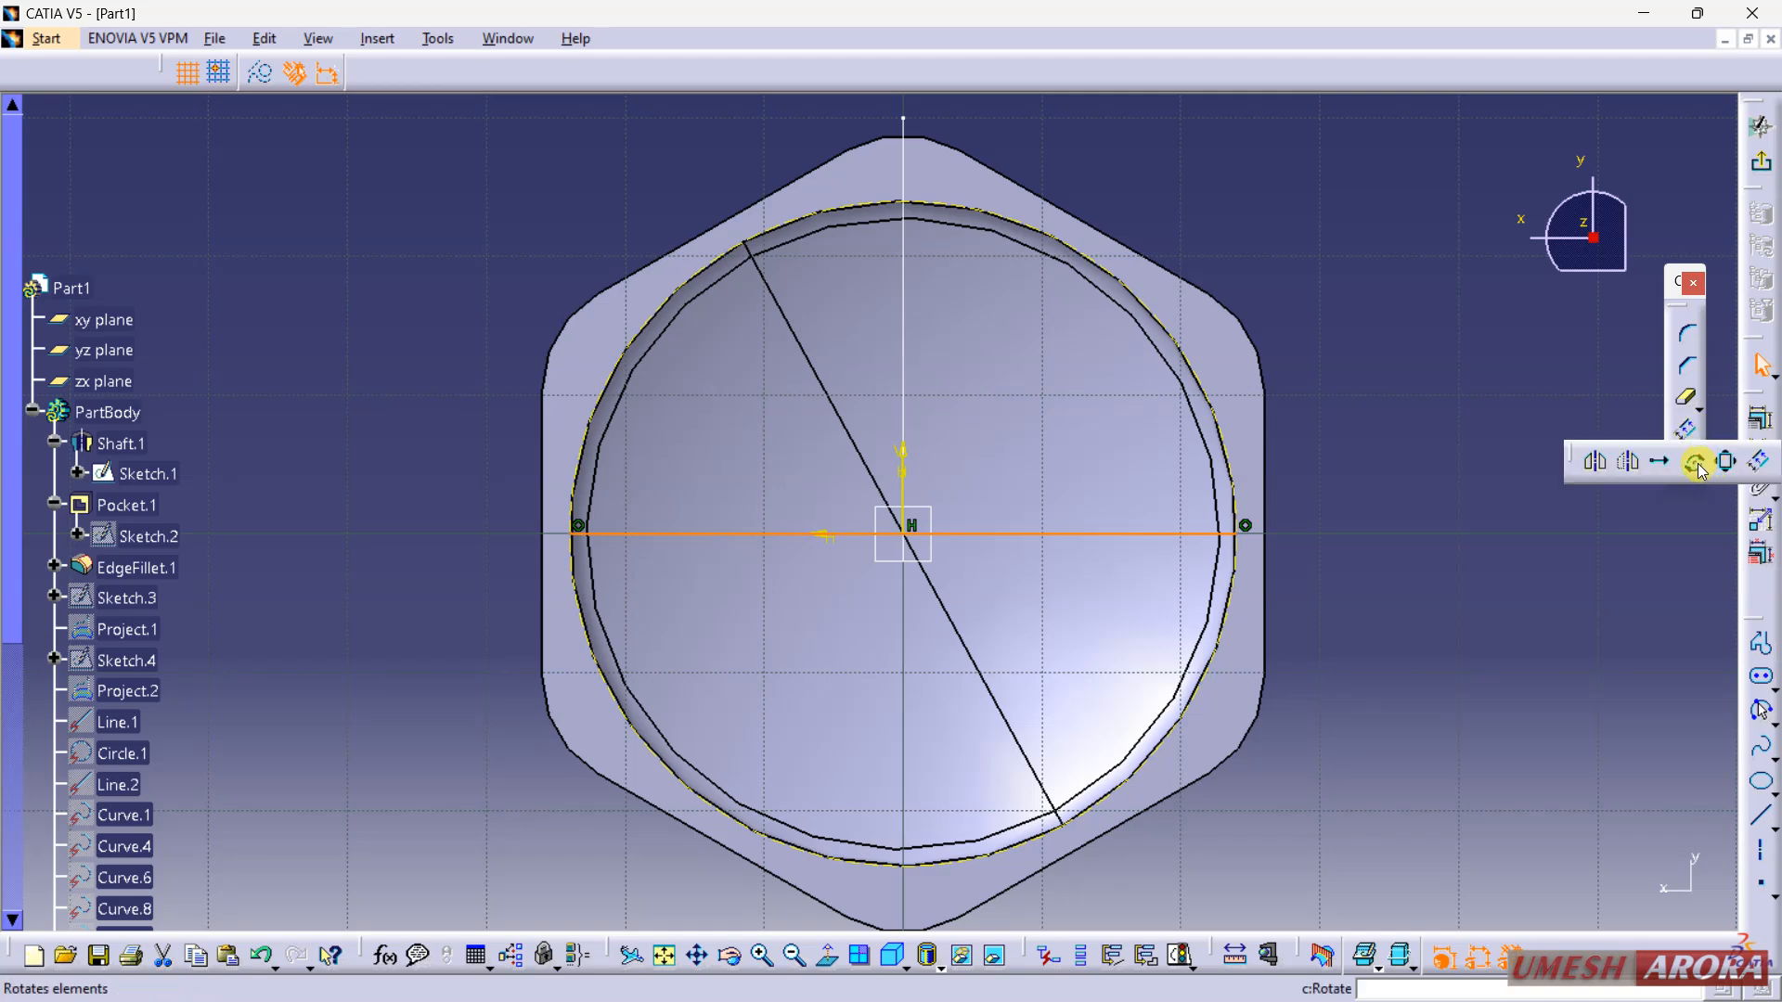
{"action": "left_click", "coordinate": [1696, 463]}
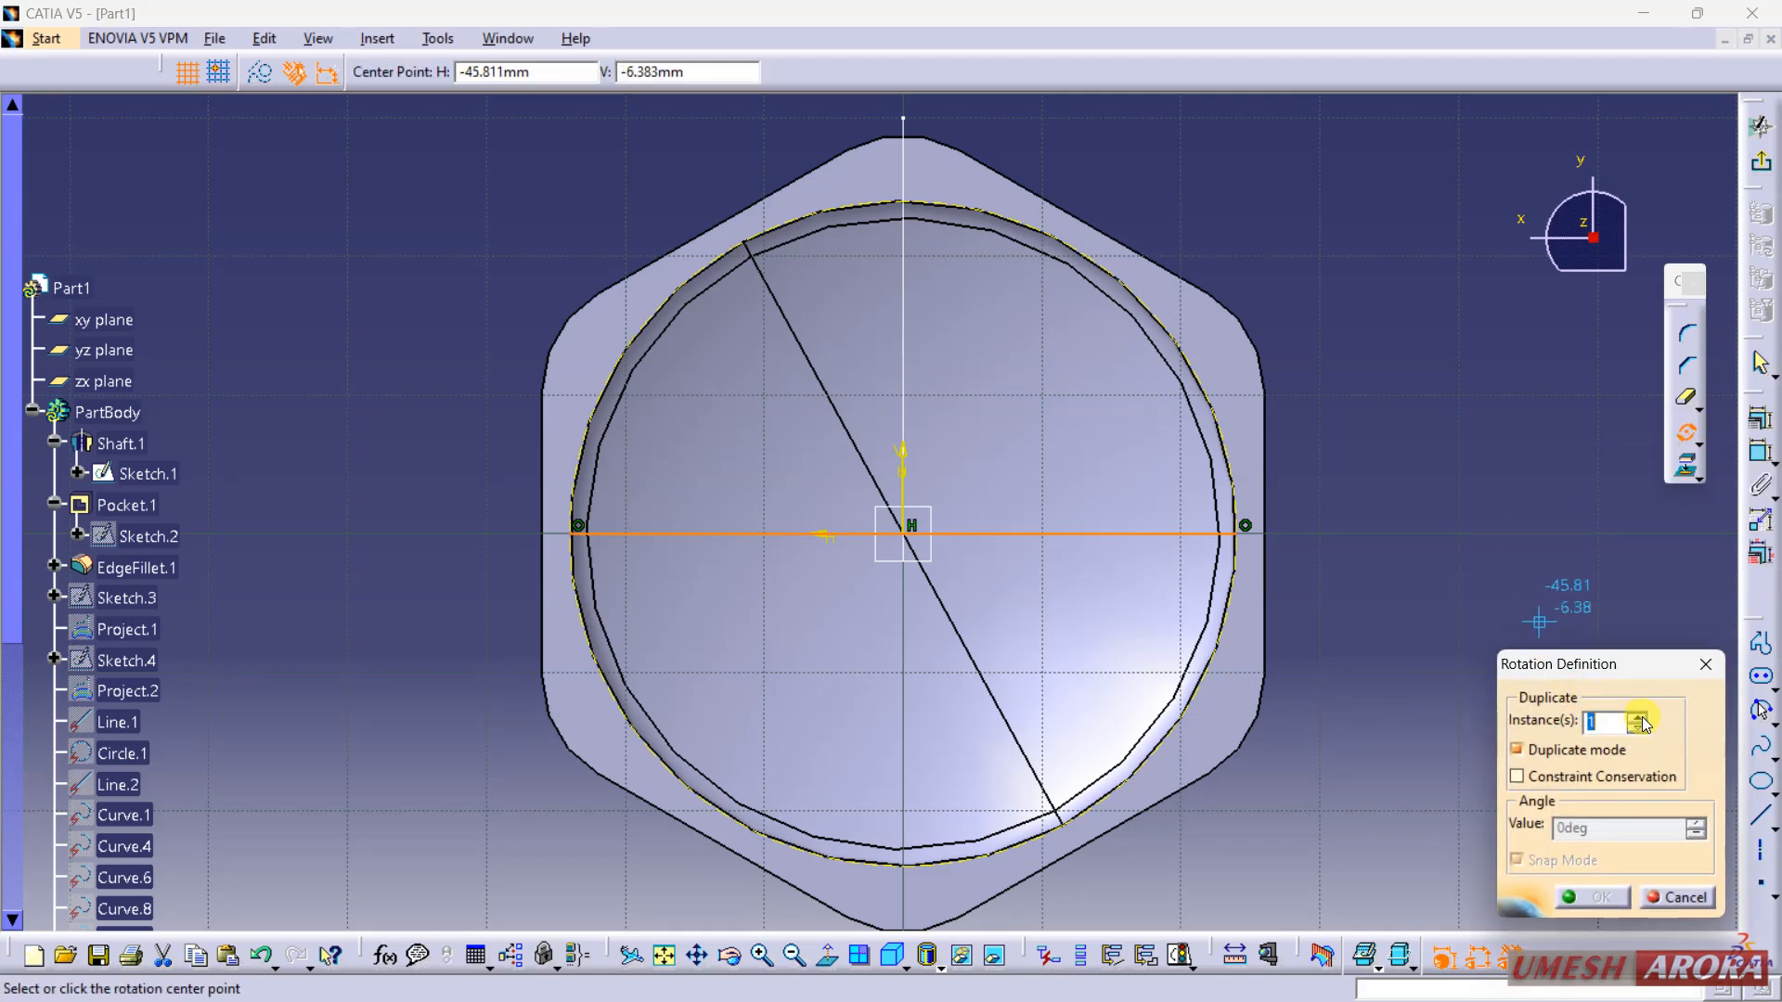
{"action": "left_click", "coordinate": [902, 536]}
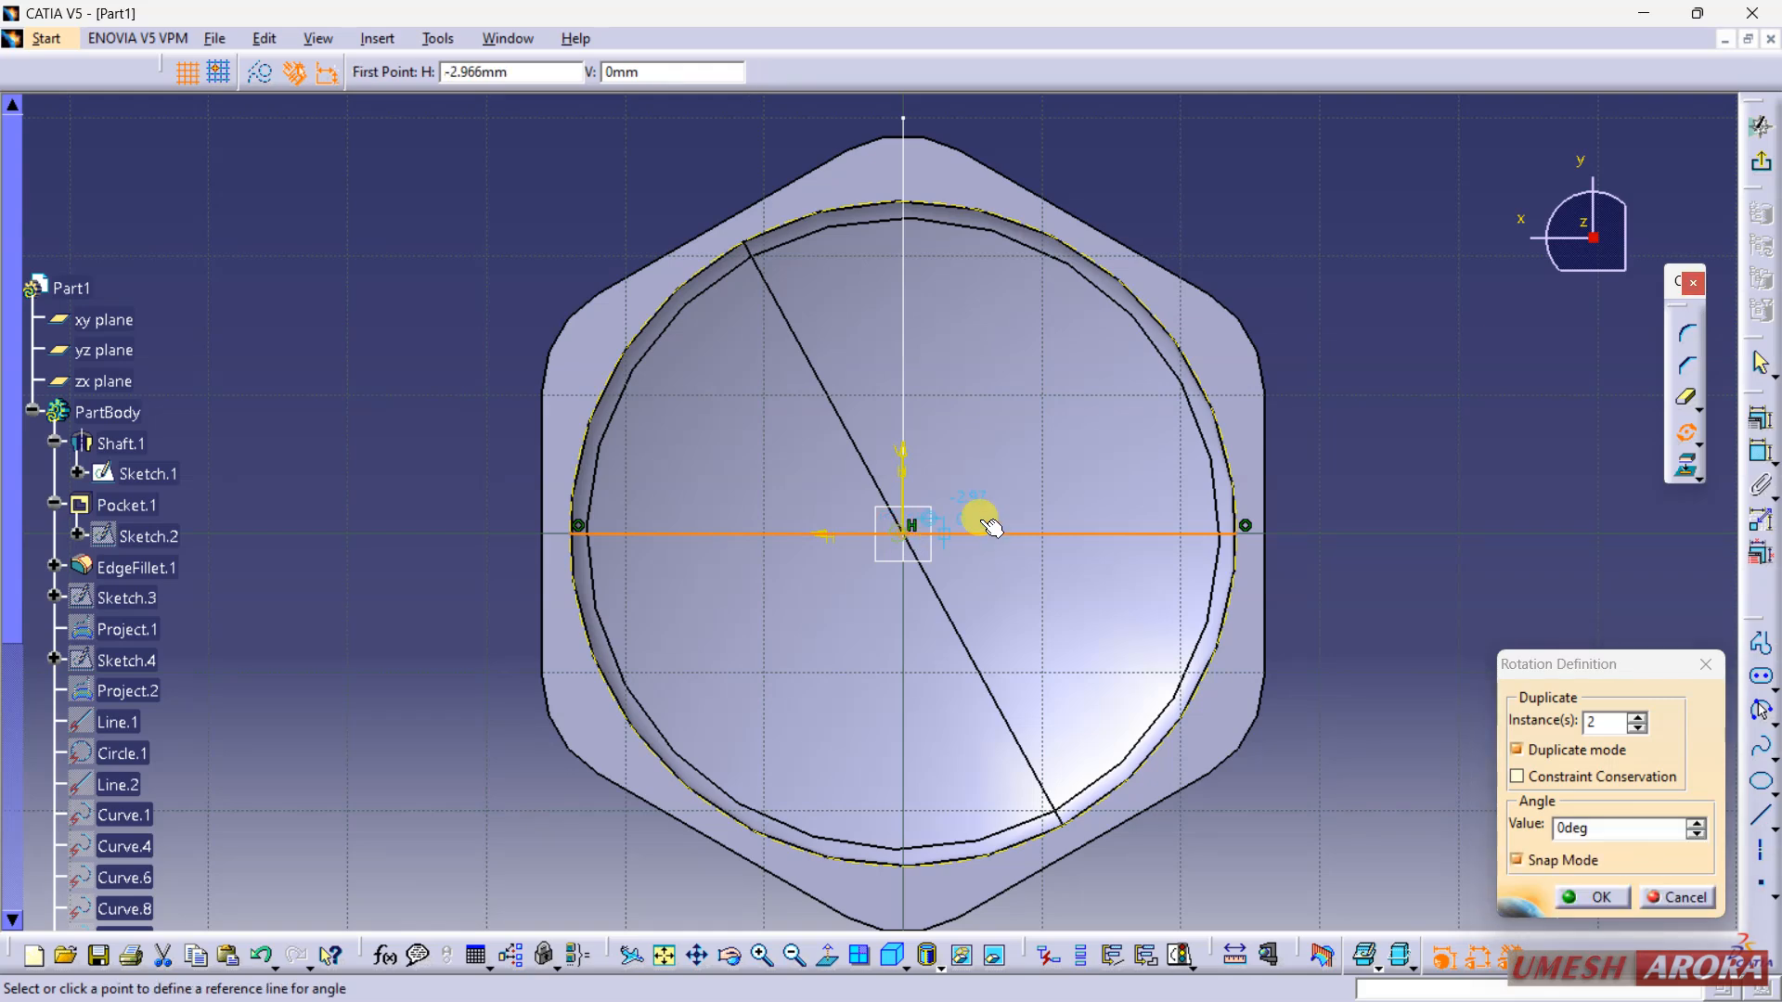
{"action": "double_click", "coordinate": [1663, 833]}
{"action": "type", "text": "60"}
{"action": "key", "text": "Return"}
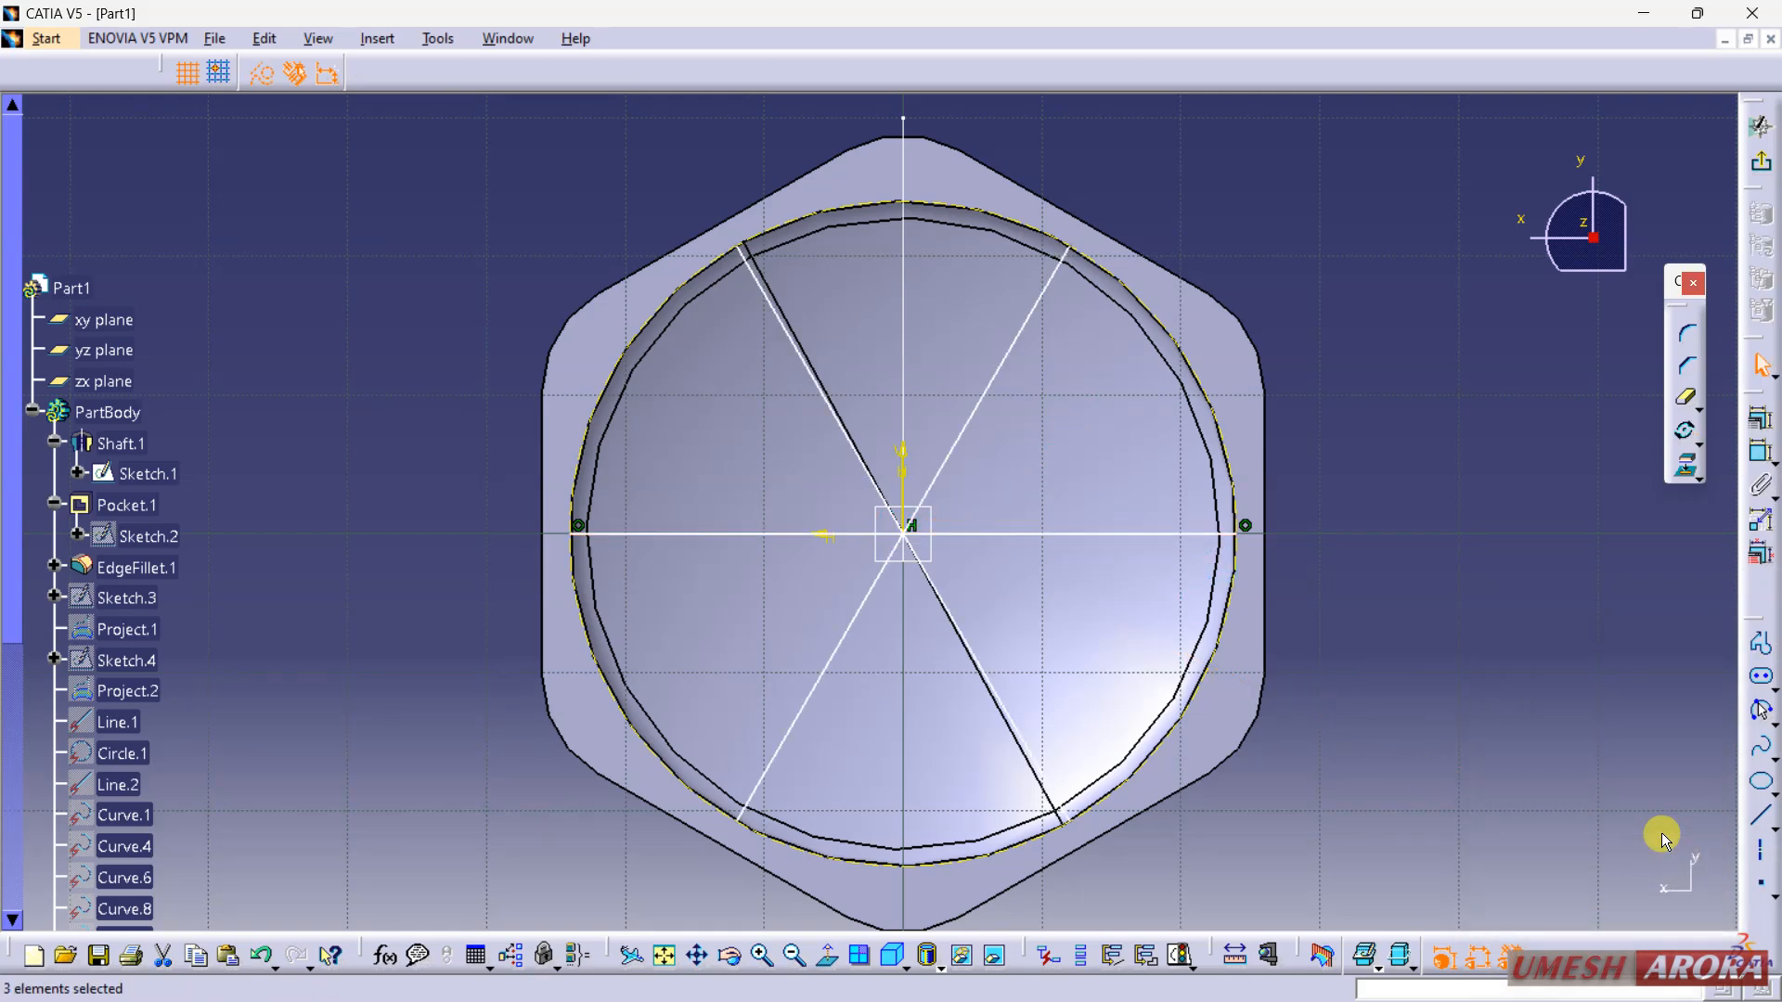
{"action": "left_click", "coordinate": [1749, 144]}
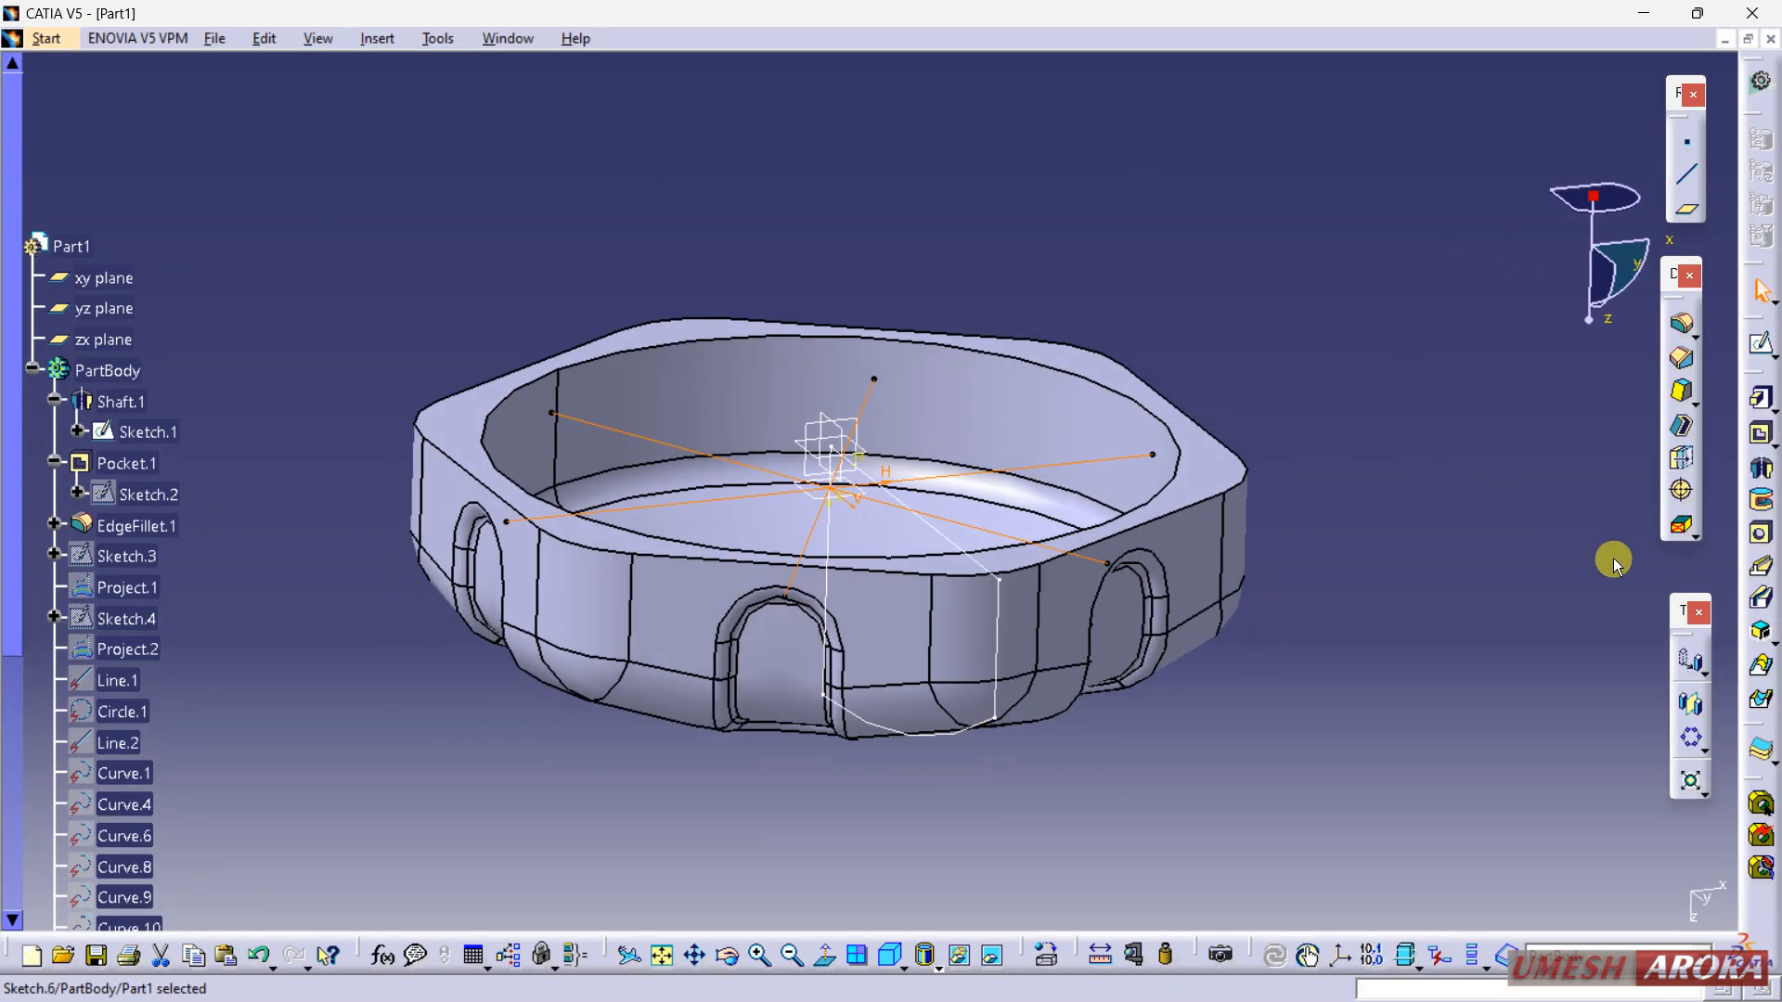
Step: Create a From Top stiffener from the crossing-line sketch with a thickness of 2 mm and neutral fiber
{"action": "left_click", "coordinate": [1772, 640]}
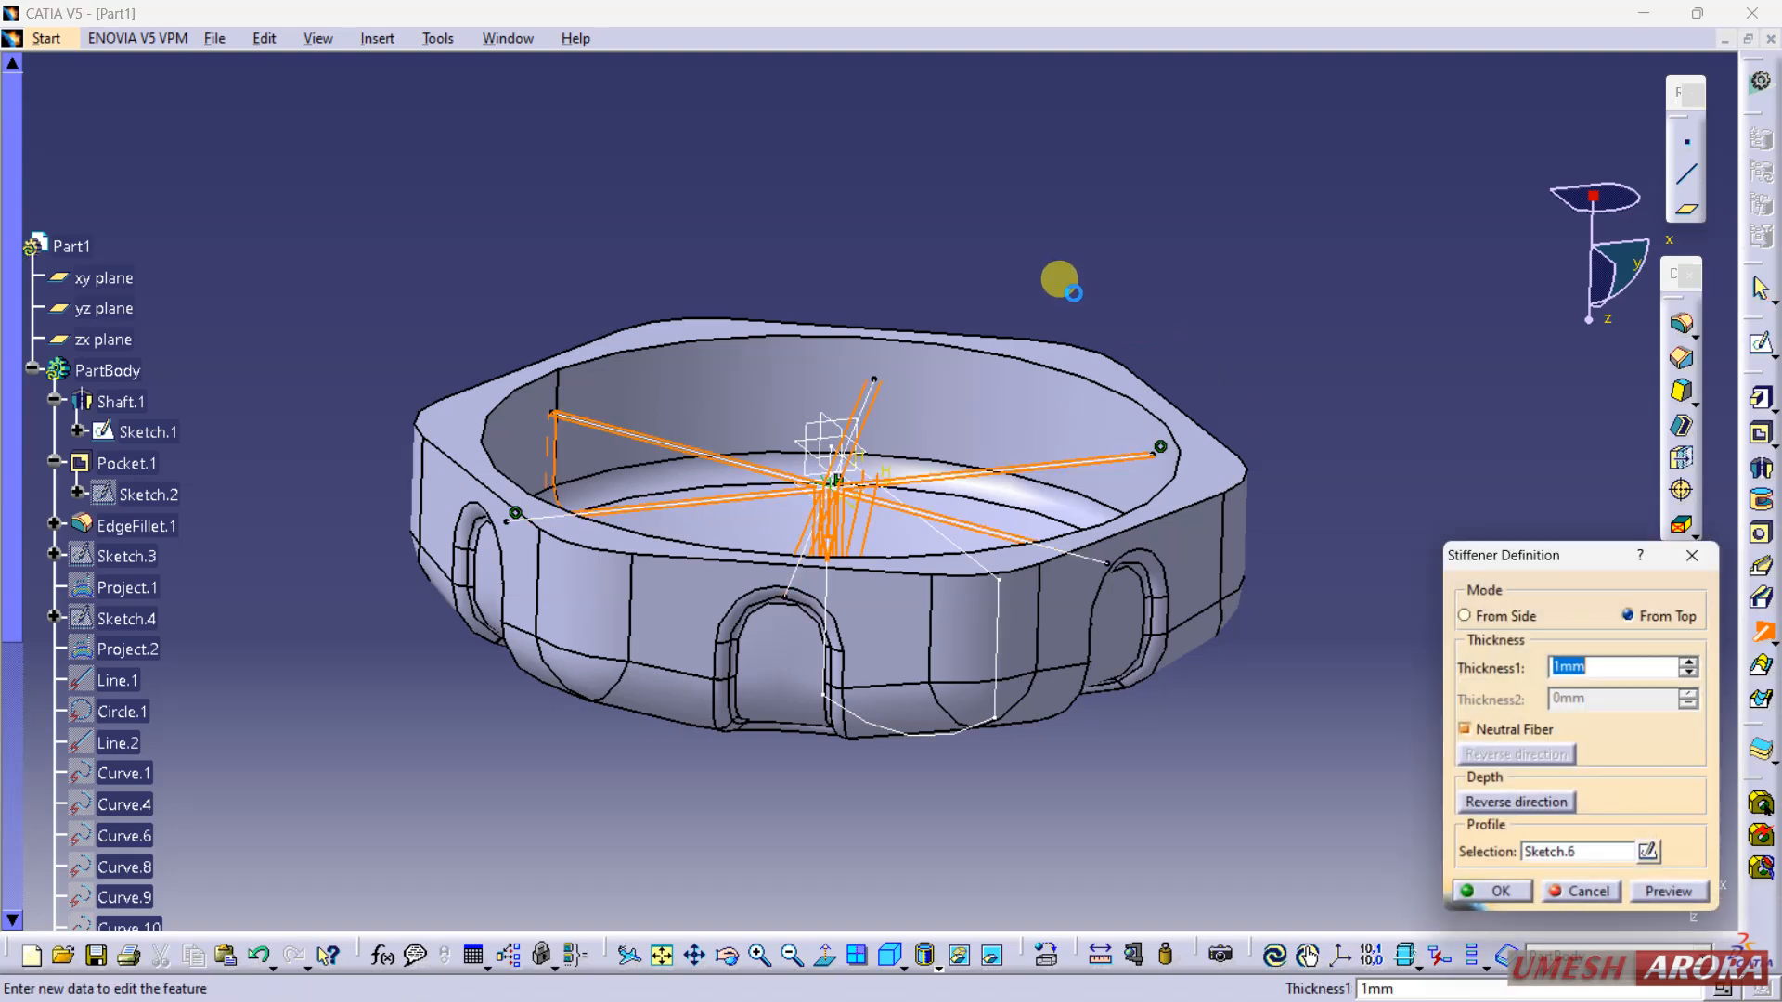
{"action": "middle_click_drag", "start_coordinate": [1010, 239], "coordinate": [970, 369]}
{"action": "left_click", "coordinate": [1692, 663]}
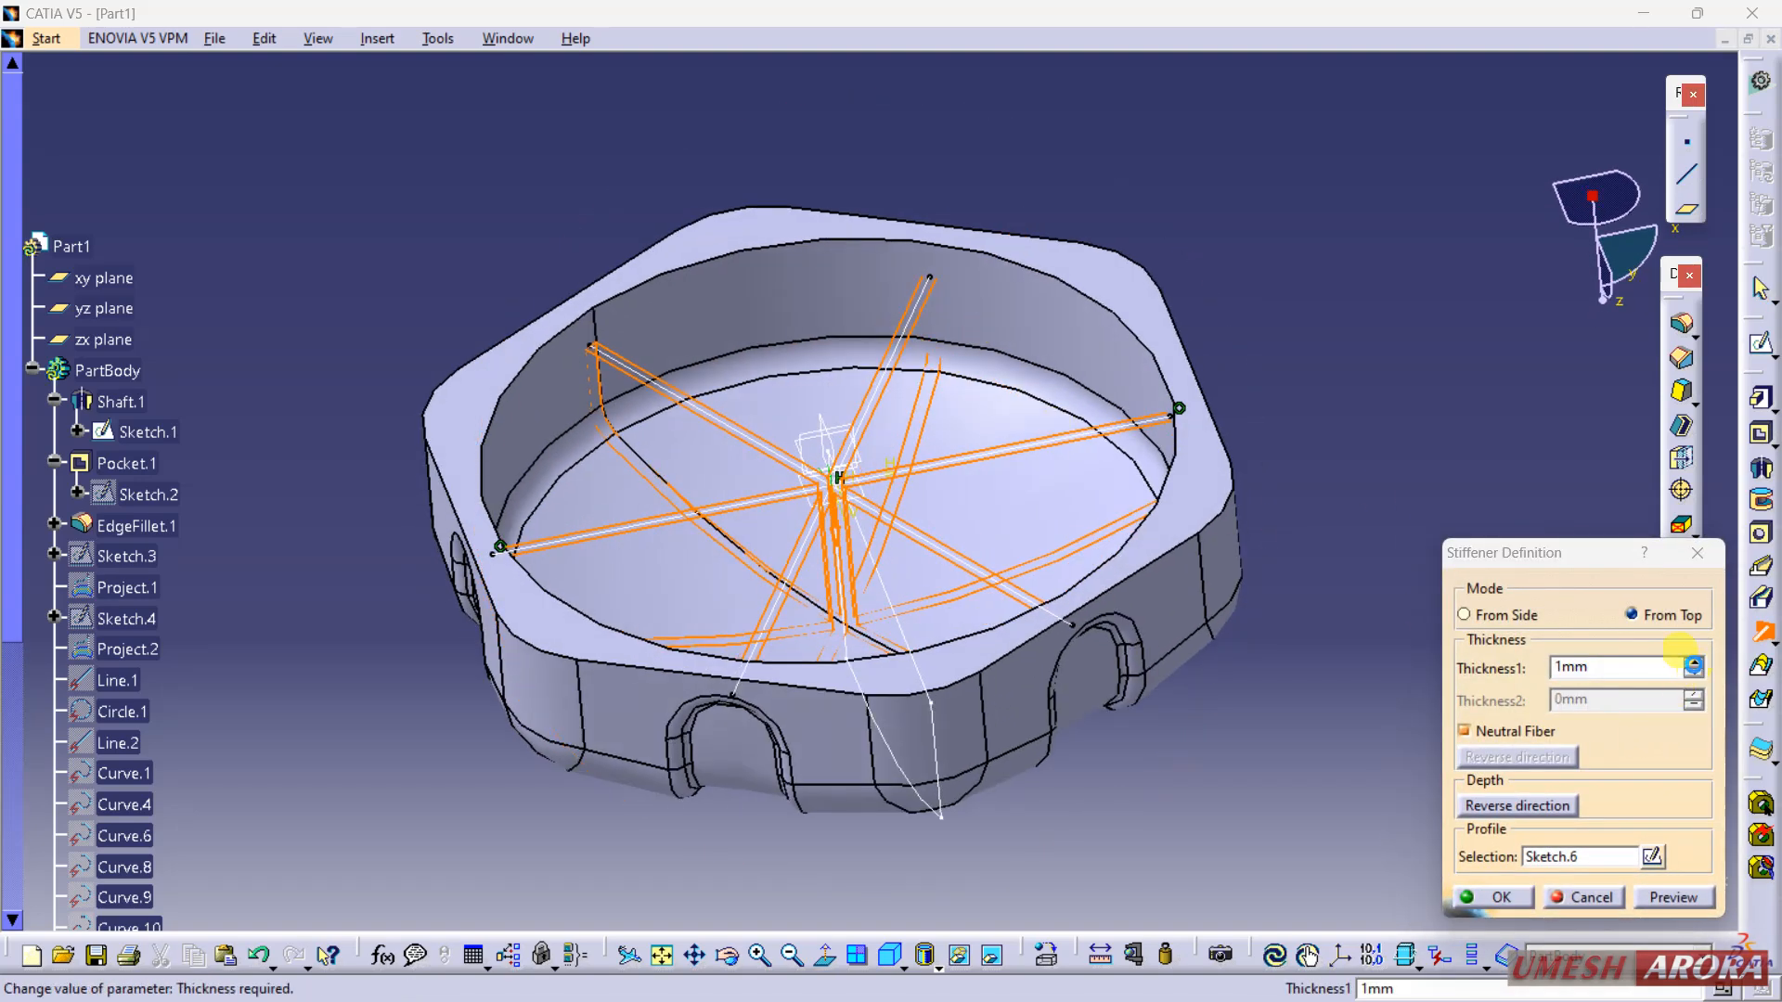
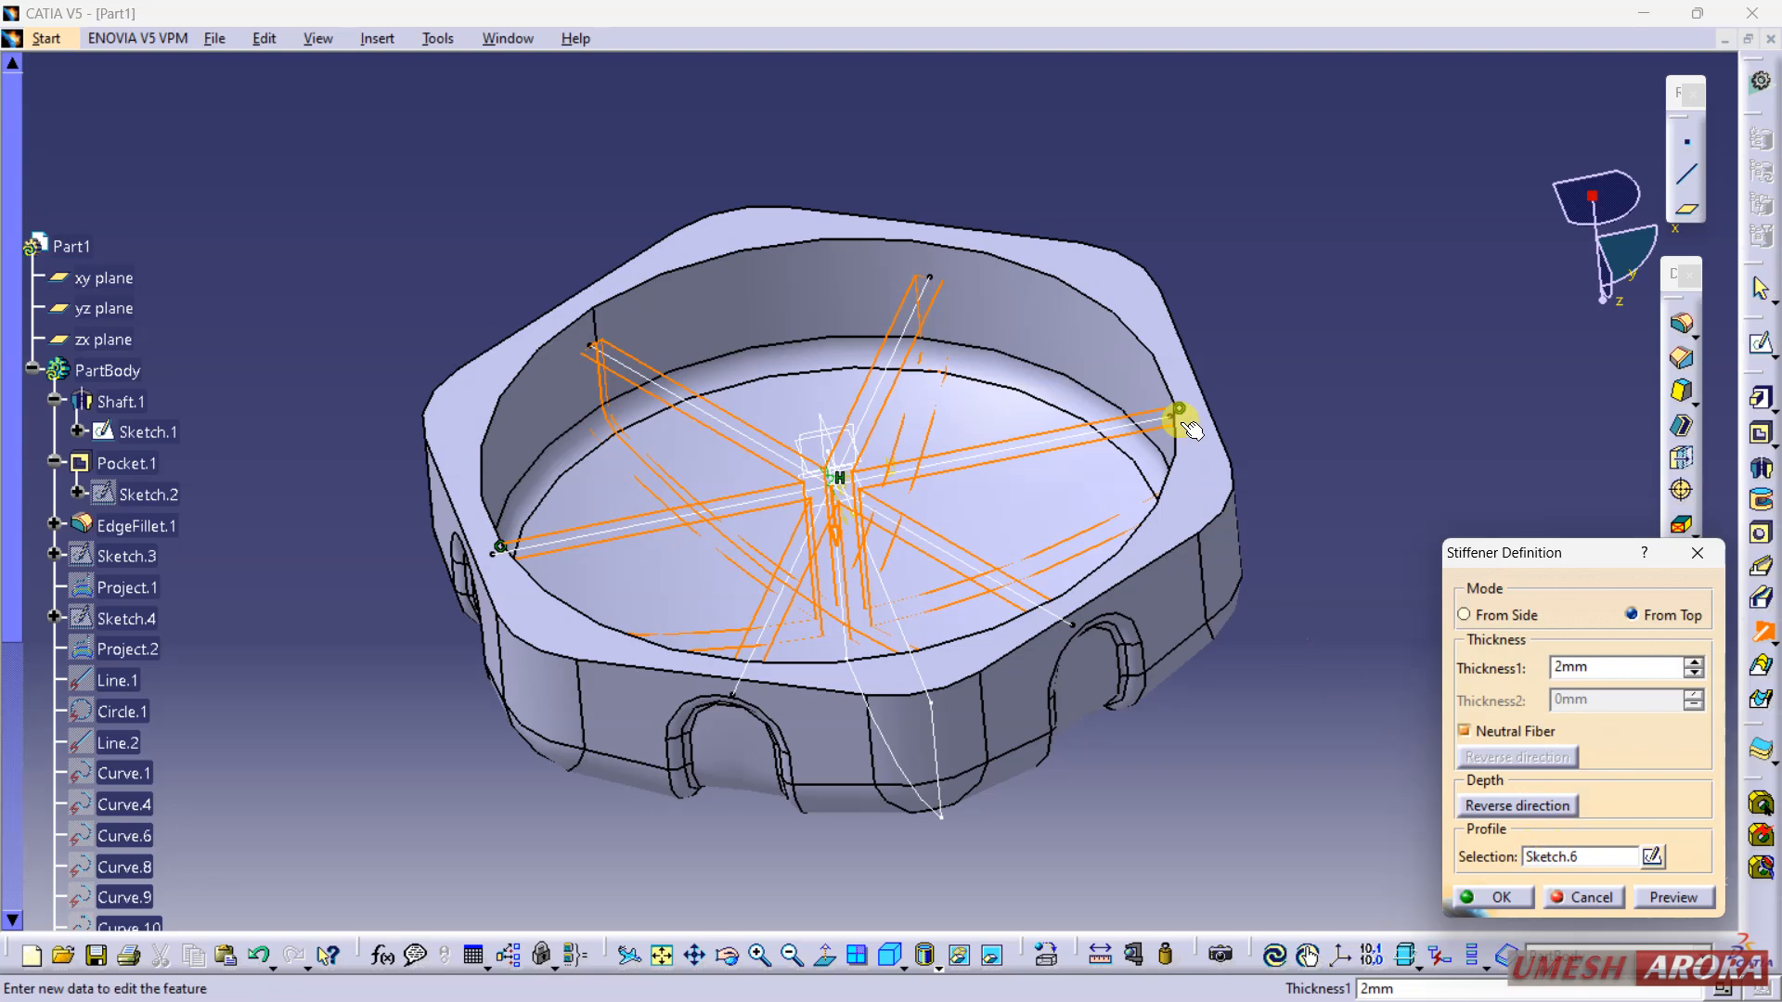
{"action": "middle_click_drag", "start_coordinate": [1190, 429], "coordinate": [1215, 383]}
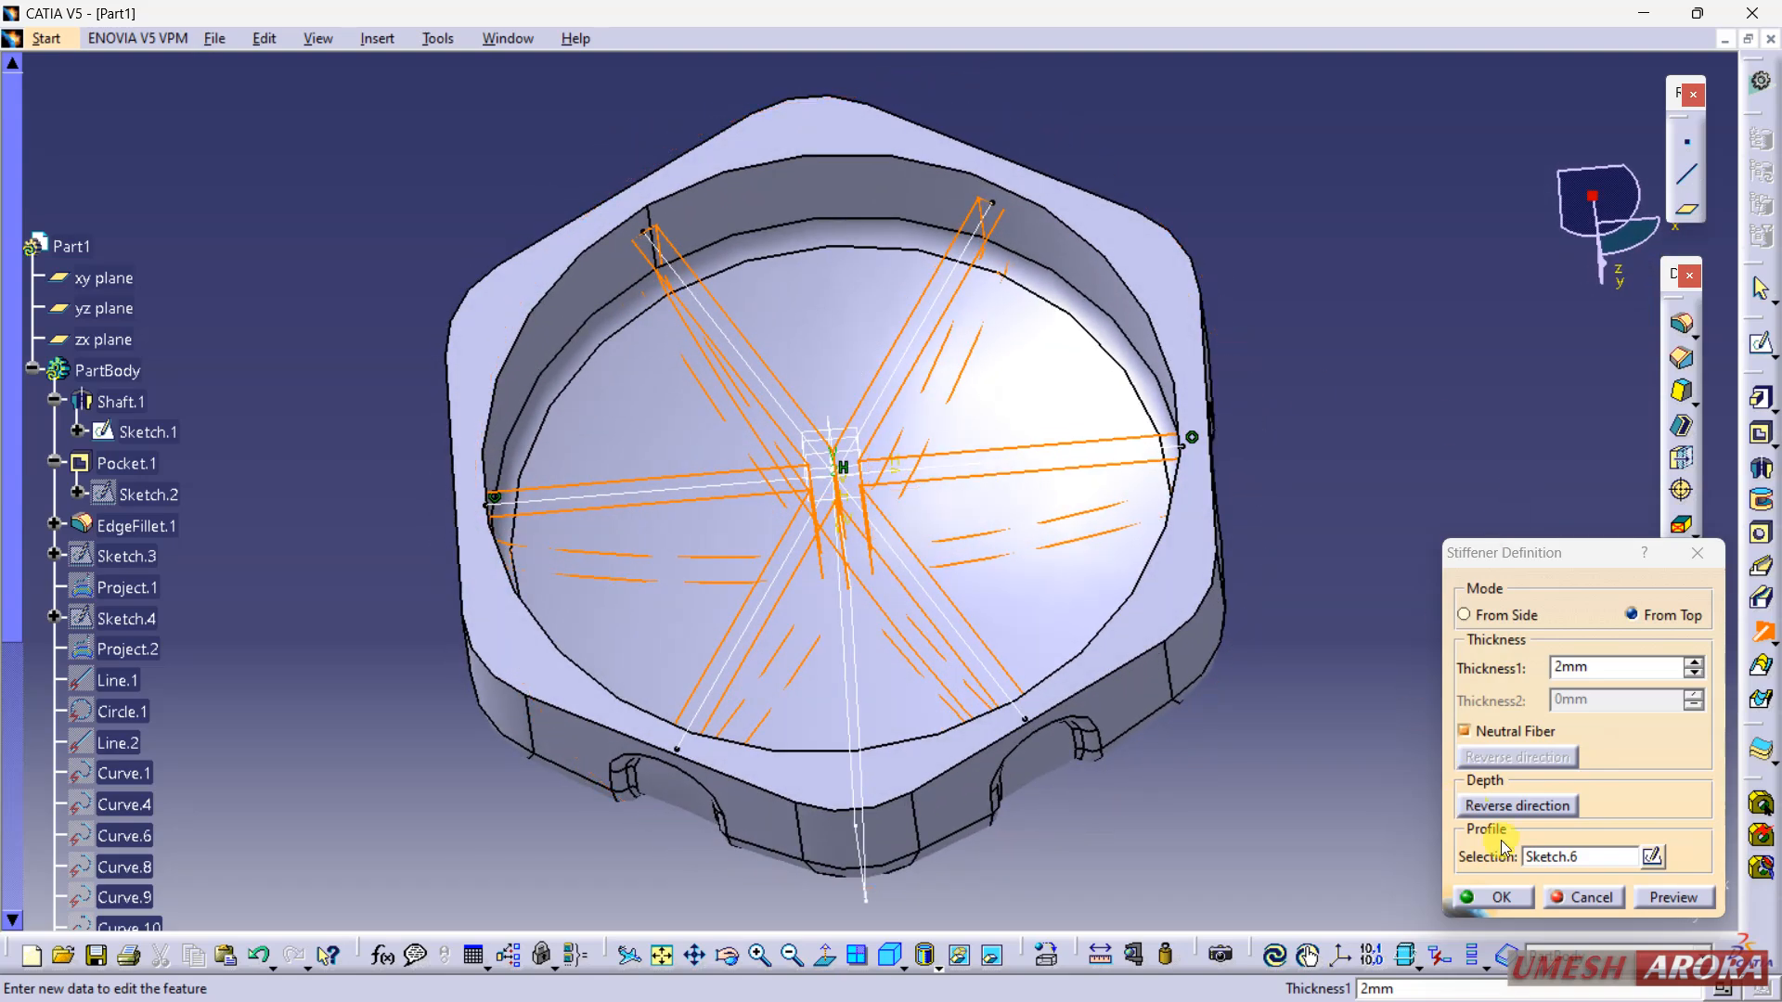
{"action": "left_click", "coordinate": [1501, 897]}
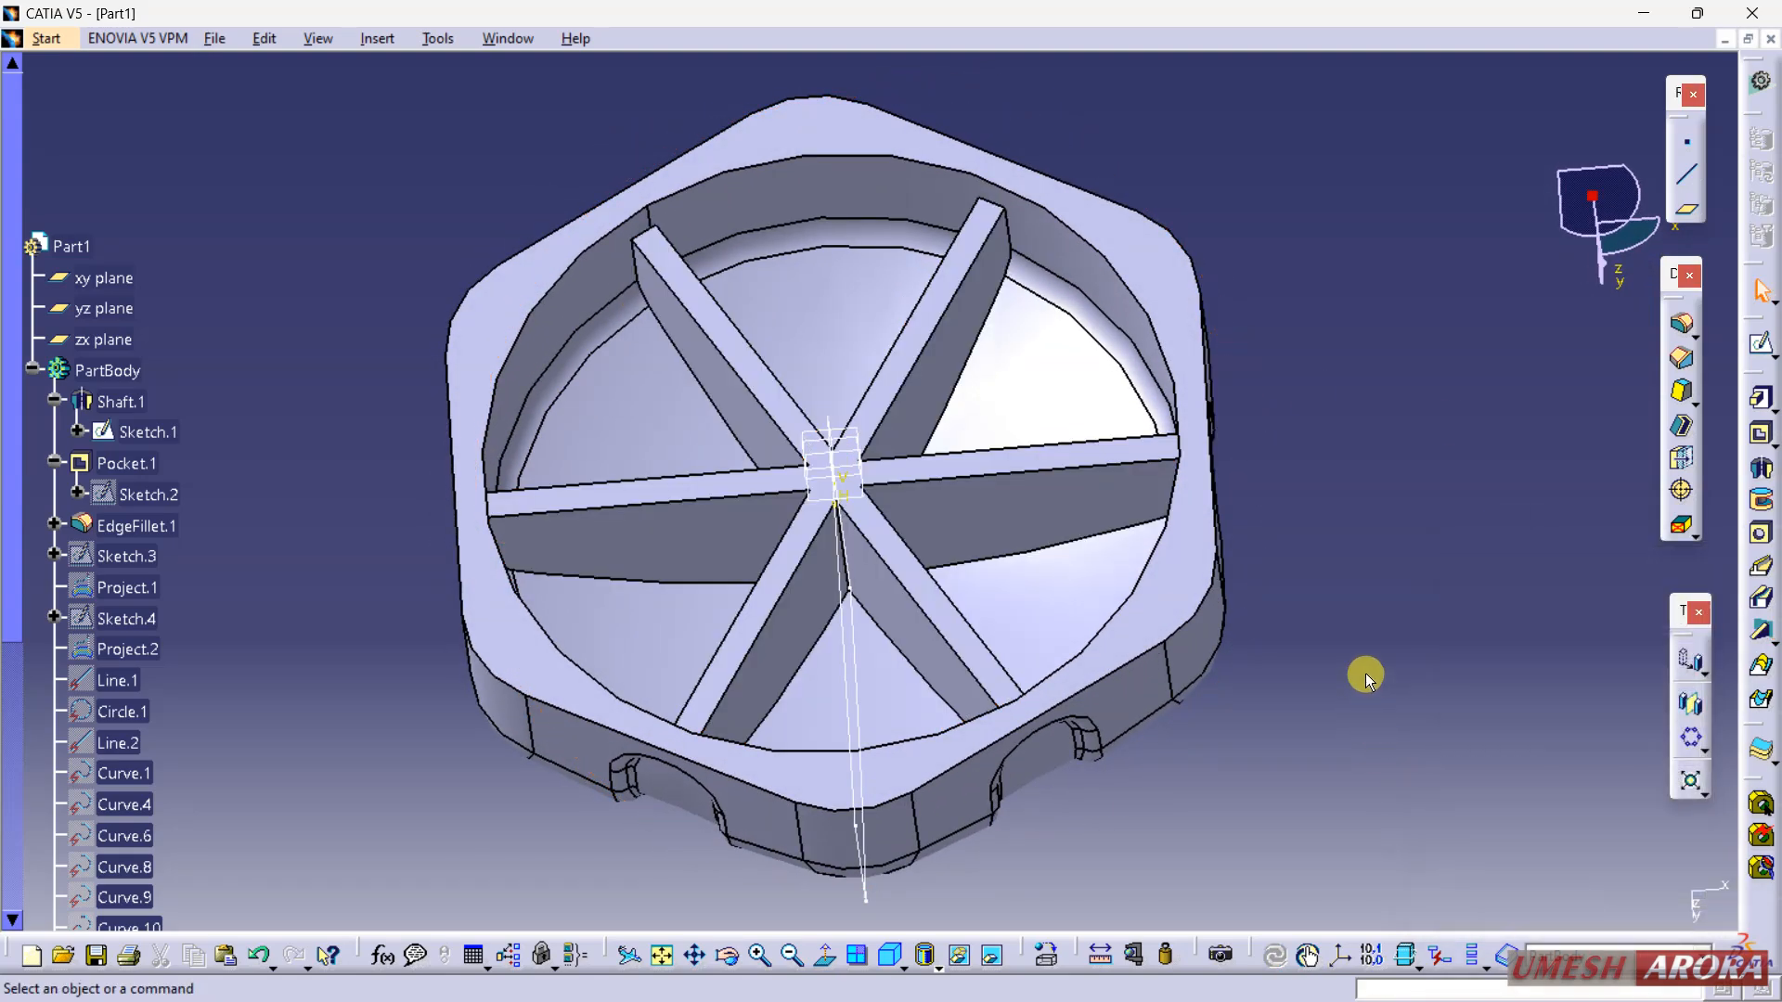
Step: Start a Draft feature and select one side face on each of the six ribs
{"action": "mouse_move", "coordinate": [1333, 310]}
{"action": "middle_mouse_down"}
{"action": "mouse_move", "coordinate": [1300, 402]}
{"action": "mouse_move", "coordinate": [1319, 335]}
{"action": "middle_mouse_up"}
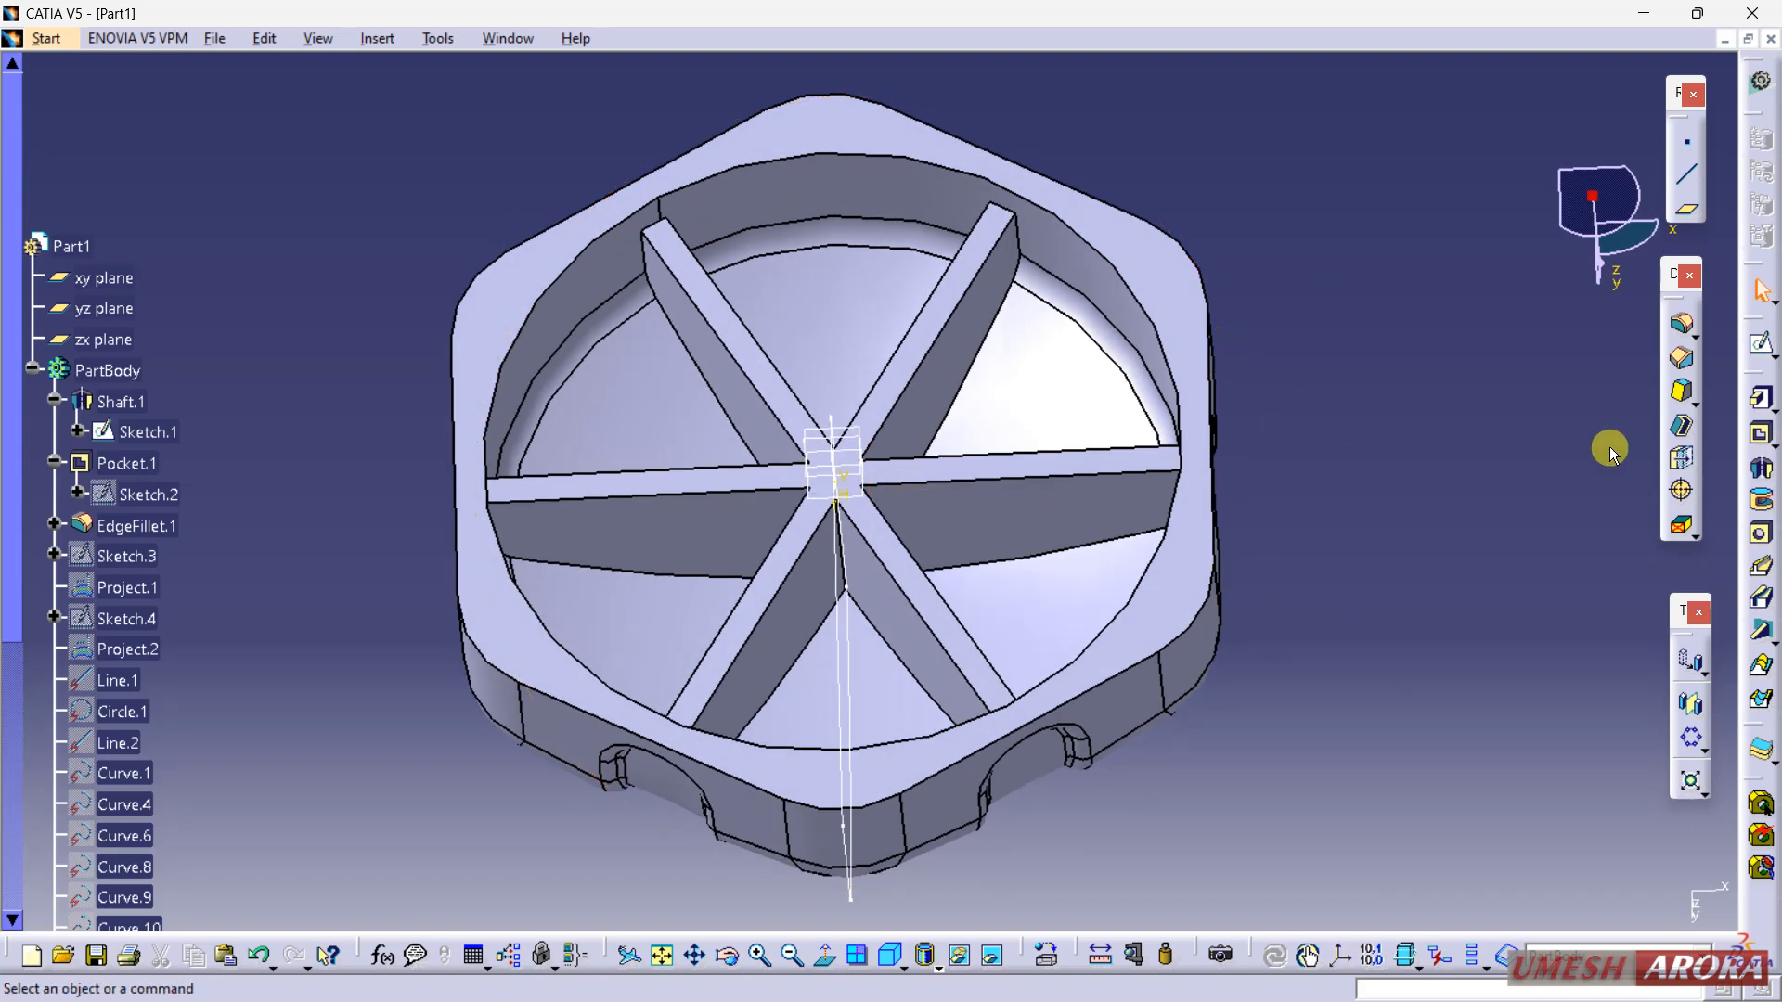
{"action": "left_click", "coordinate": [1681, 391]}
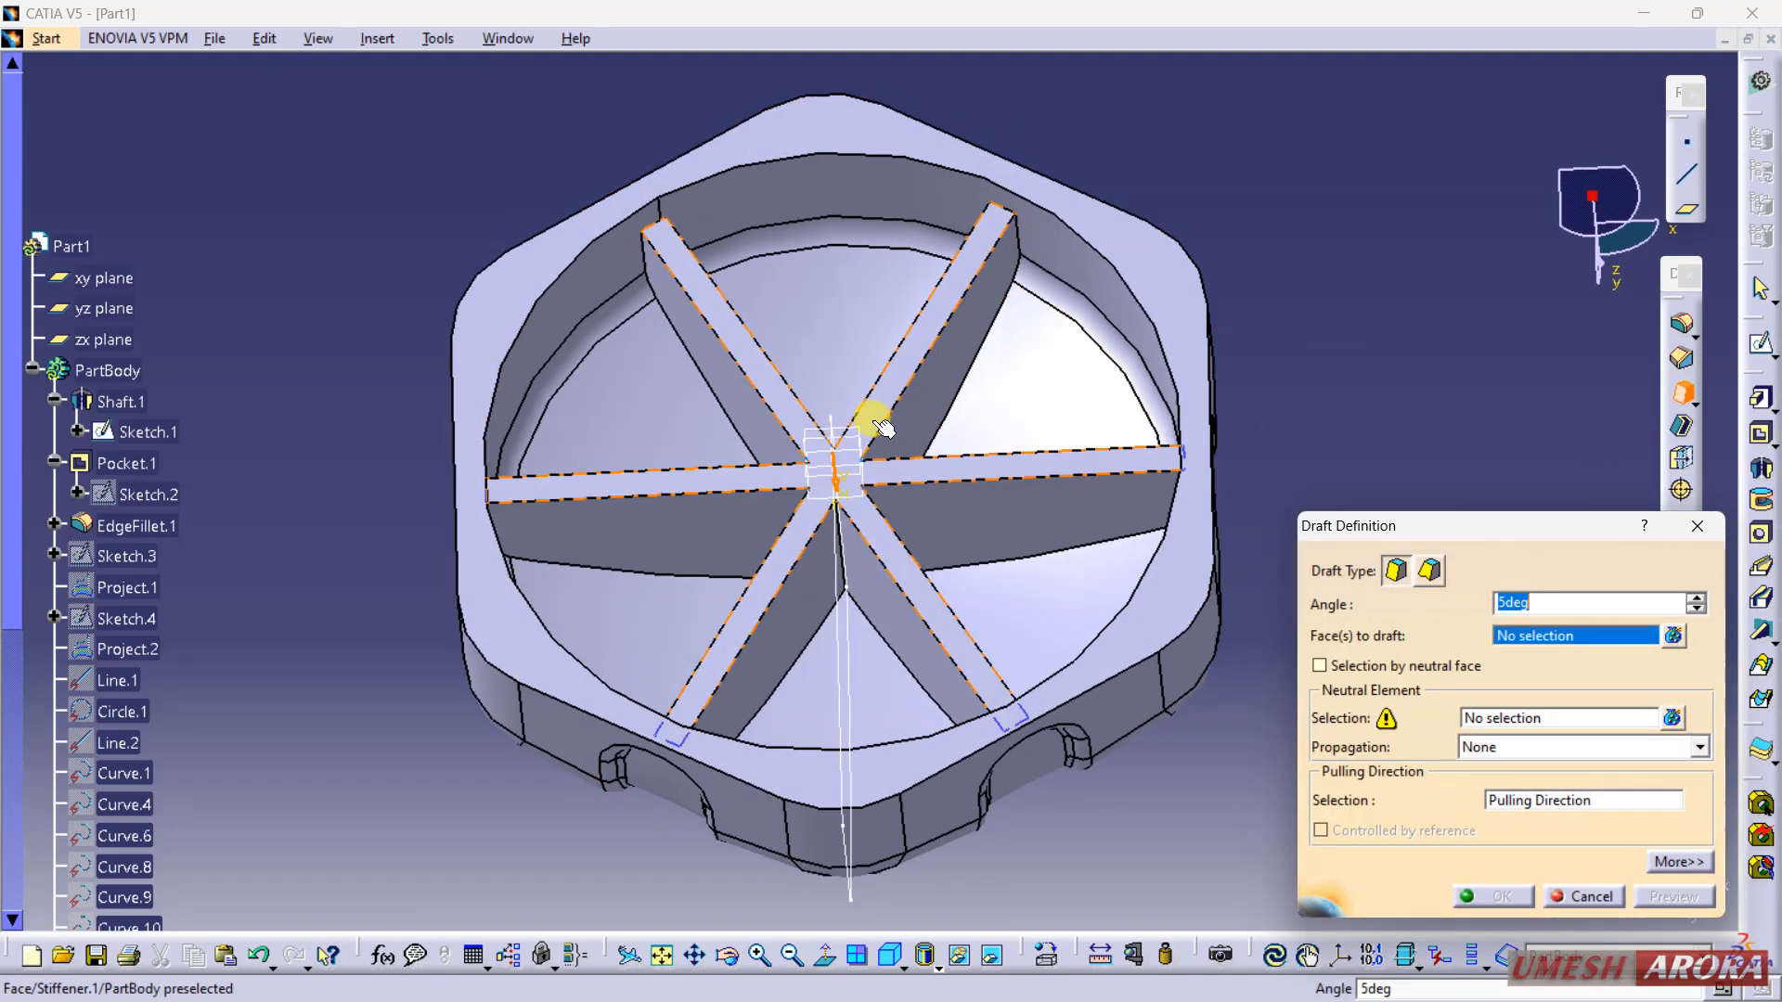
{"action": "left_click", "coordinate": [870, 419]}
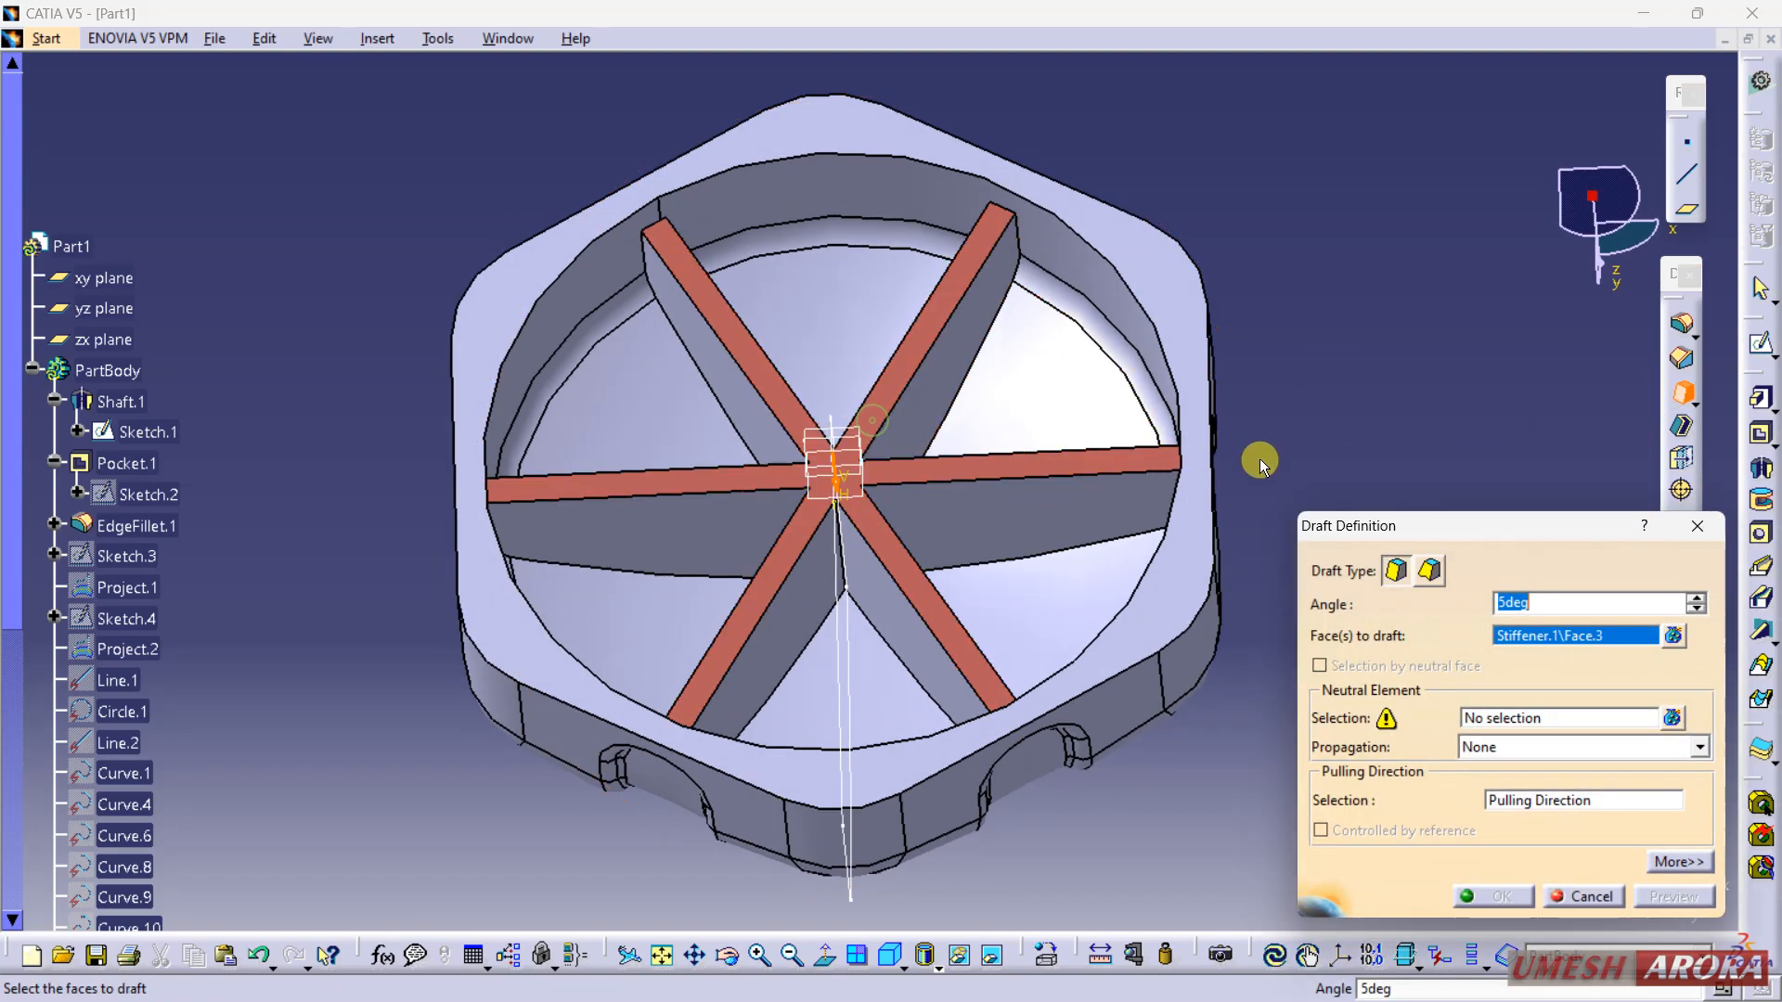
{"action": "left_click", "coordinate": [970, 538]}
{"action": "left_click", "coordinate": [914, 645]}
{"action": "left_click", "coordinate": [756, 625]}
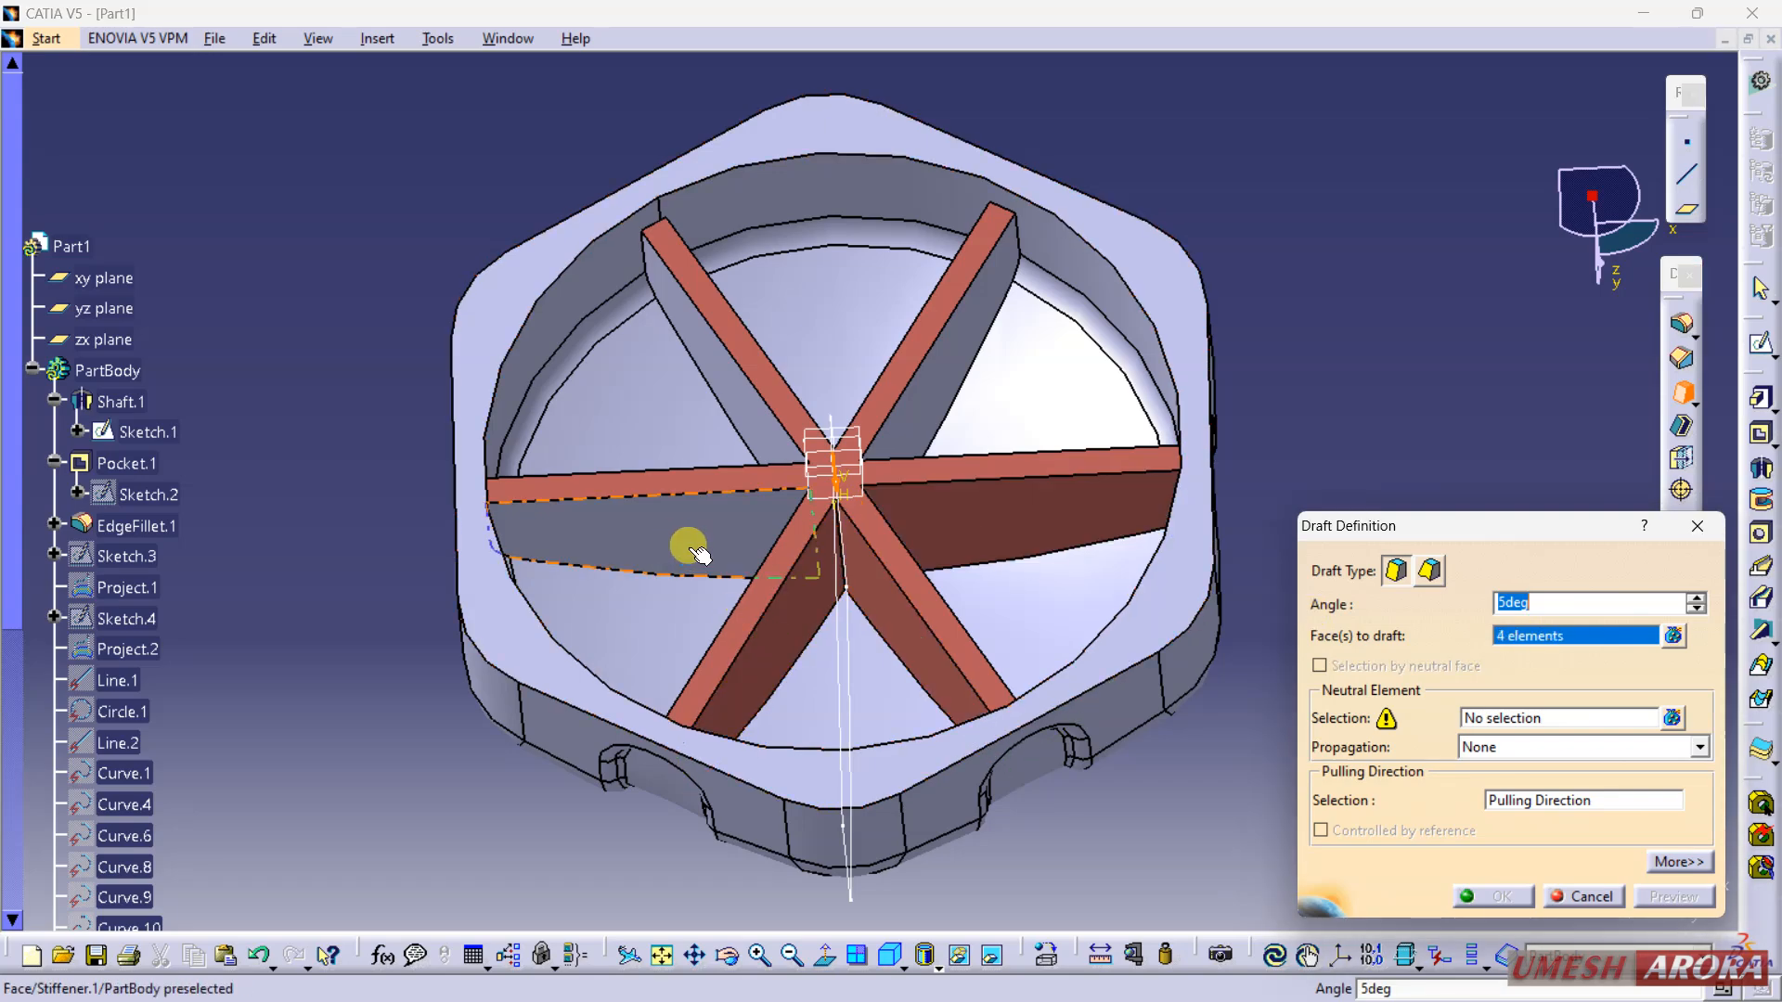
{"action": "left_click", "coordinate": [684, 553]}
{"action": "left_click", "coordinate": [743, 405]}
{"action": "left_click", "coordinate": [936, 388]}
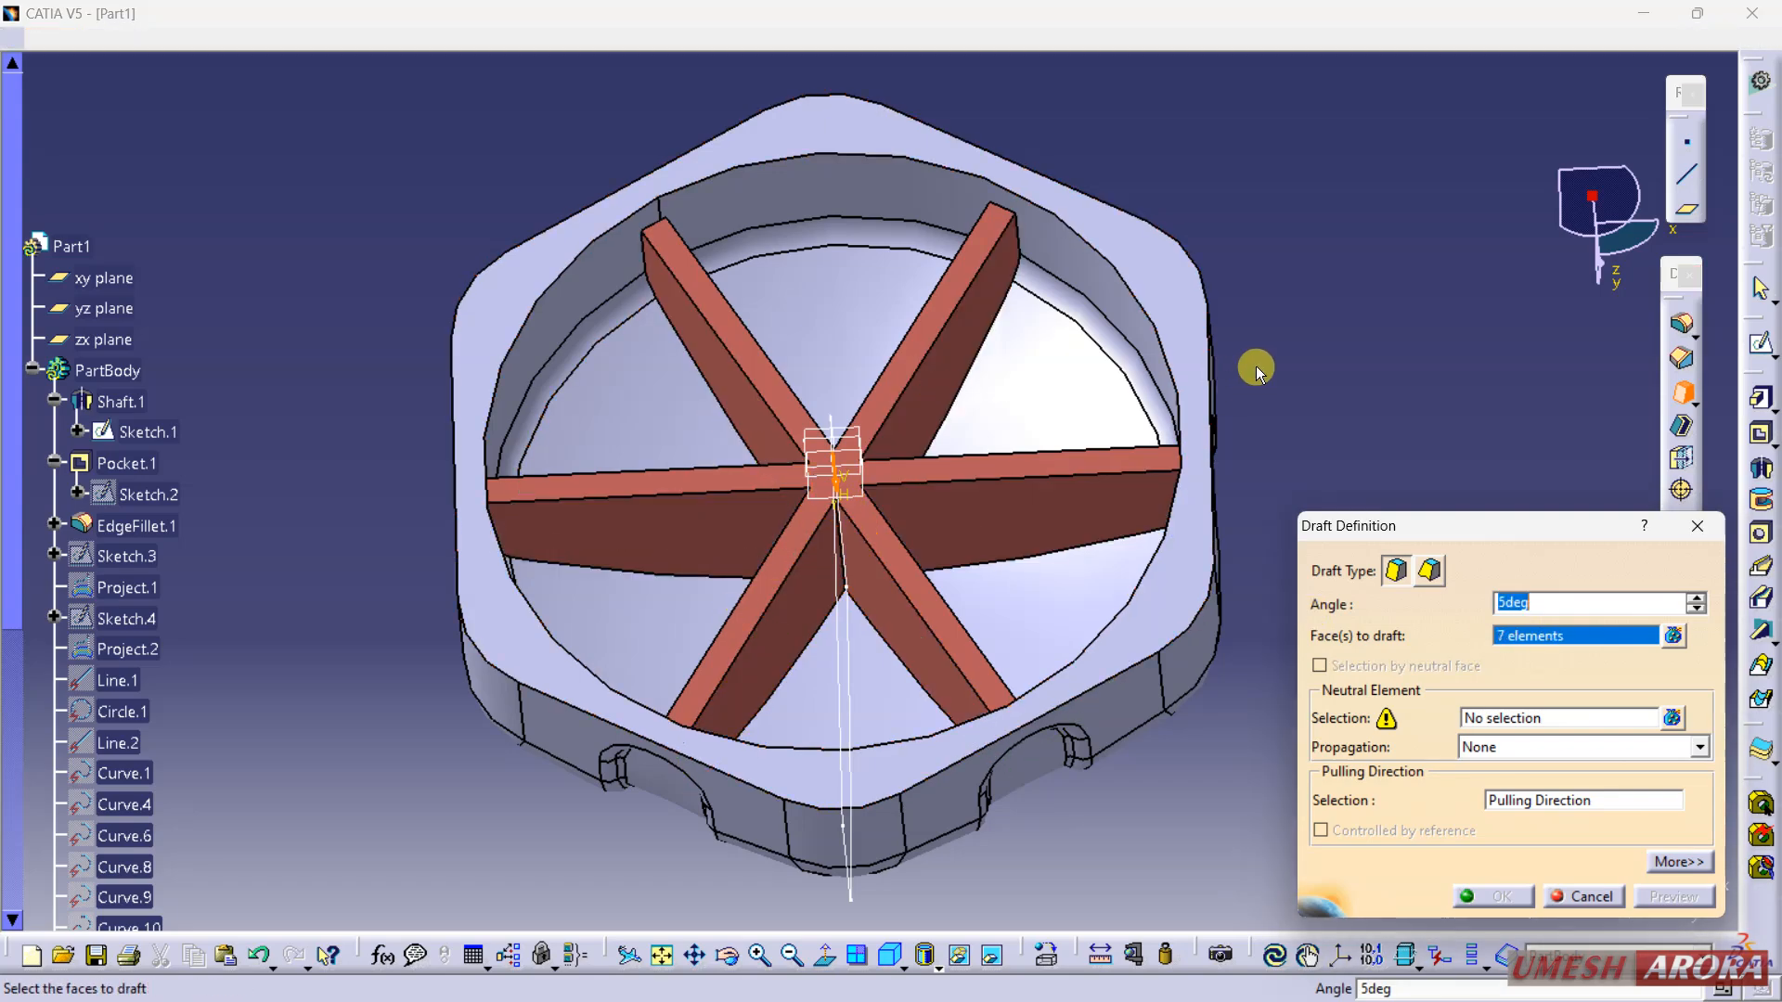
Step: Add the remaining six rib side faces to the draft selection and remove the ribs' shared flat top face from it
{"action": "middle_click_drag", "start_coordinate": [1256, 365], "coordinate": [1026, 843]}
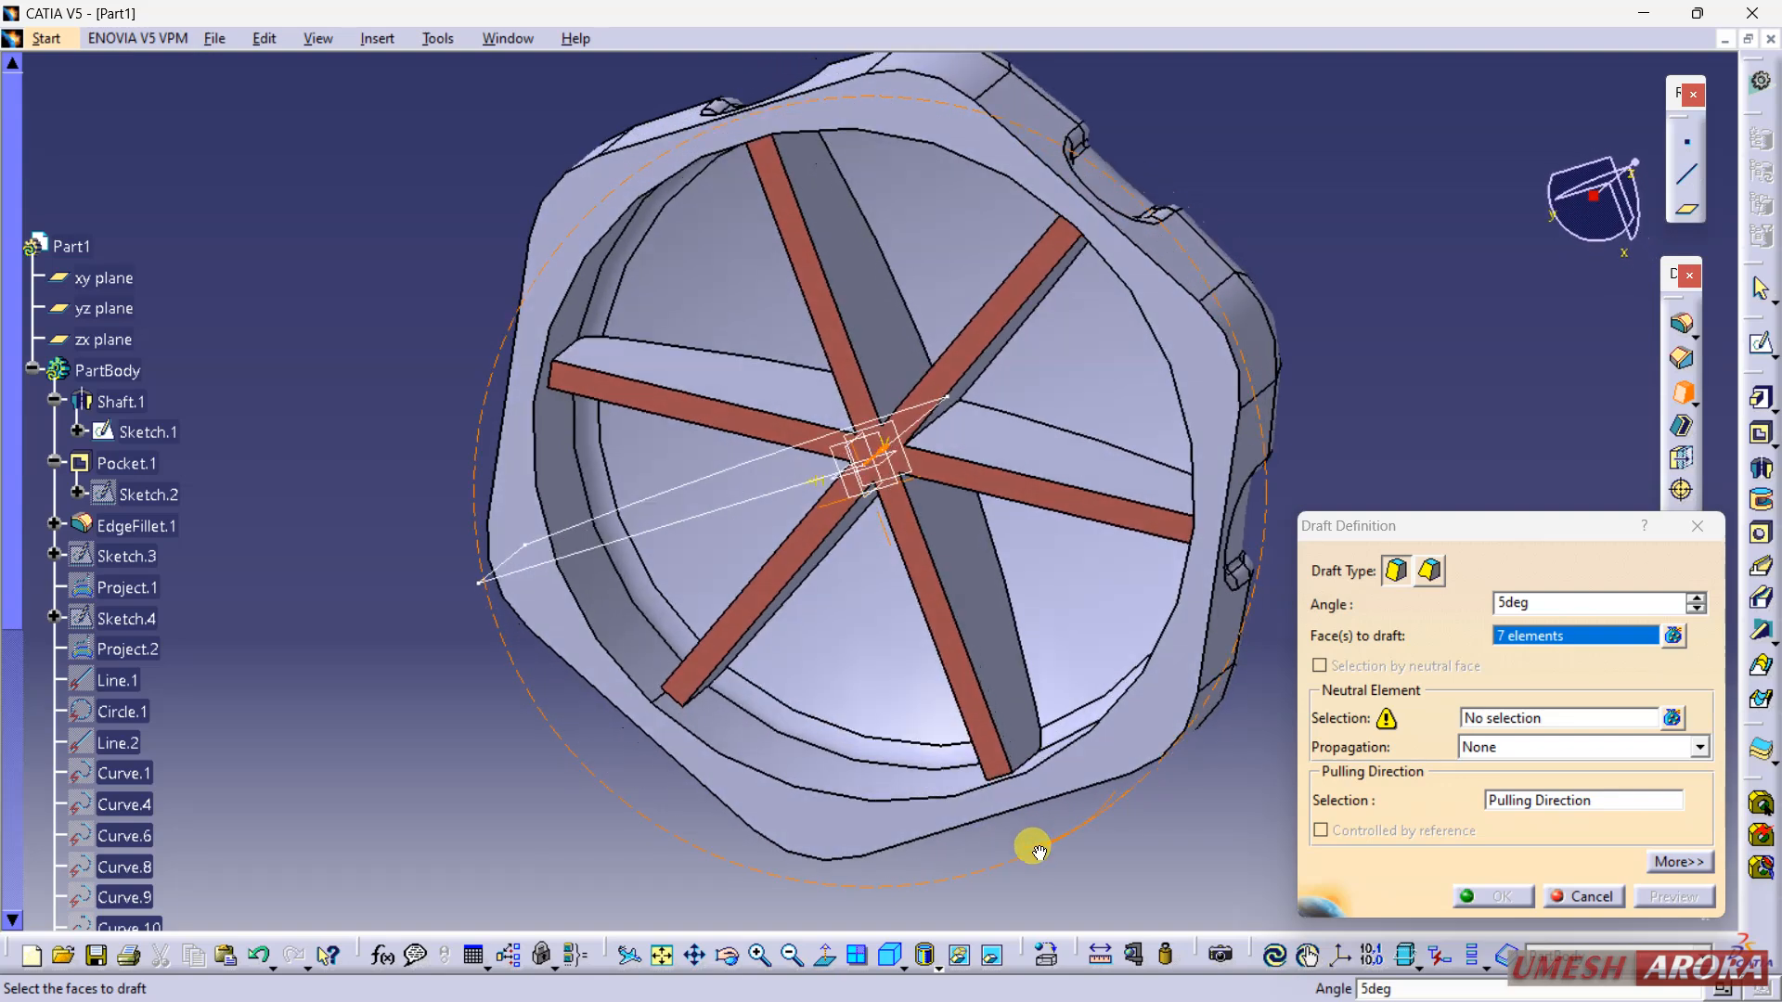
{"action": "left_click", "coordinate": [993, 569]}
{"action": "left_click", "coordinate": [982, 383]}
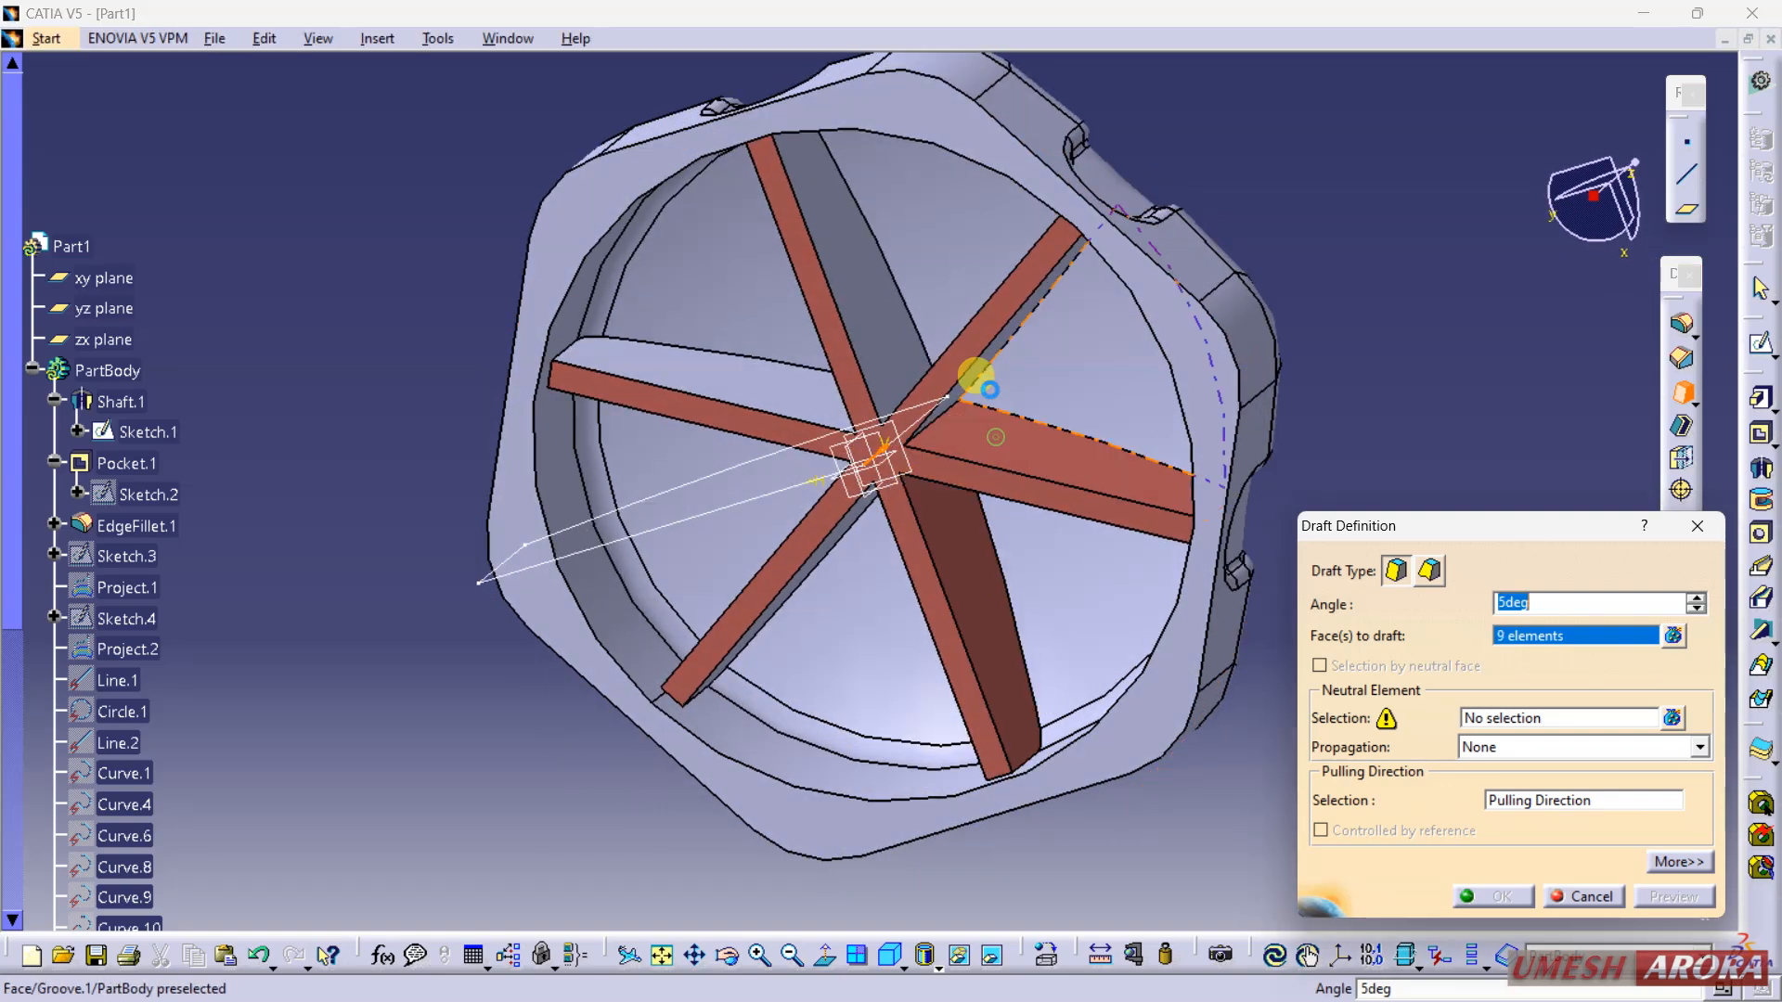
{"action": "left_click", "coordinate": [883, 310]}
{"action": "left_click", "coordinate": [778, 371]}
{"action": "middle_click_drag", "start_coordinate": [879, 622], "coordinate": [816, 520]}
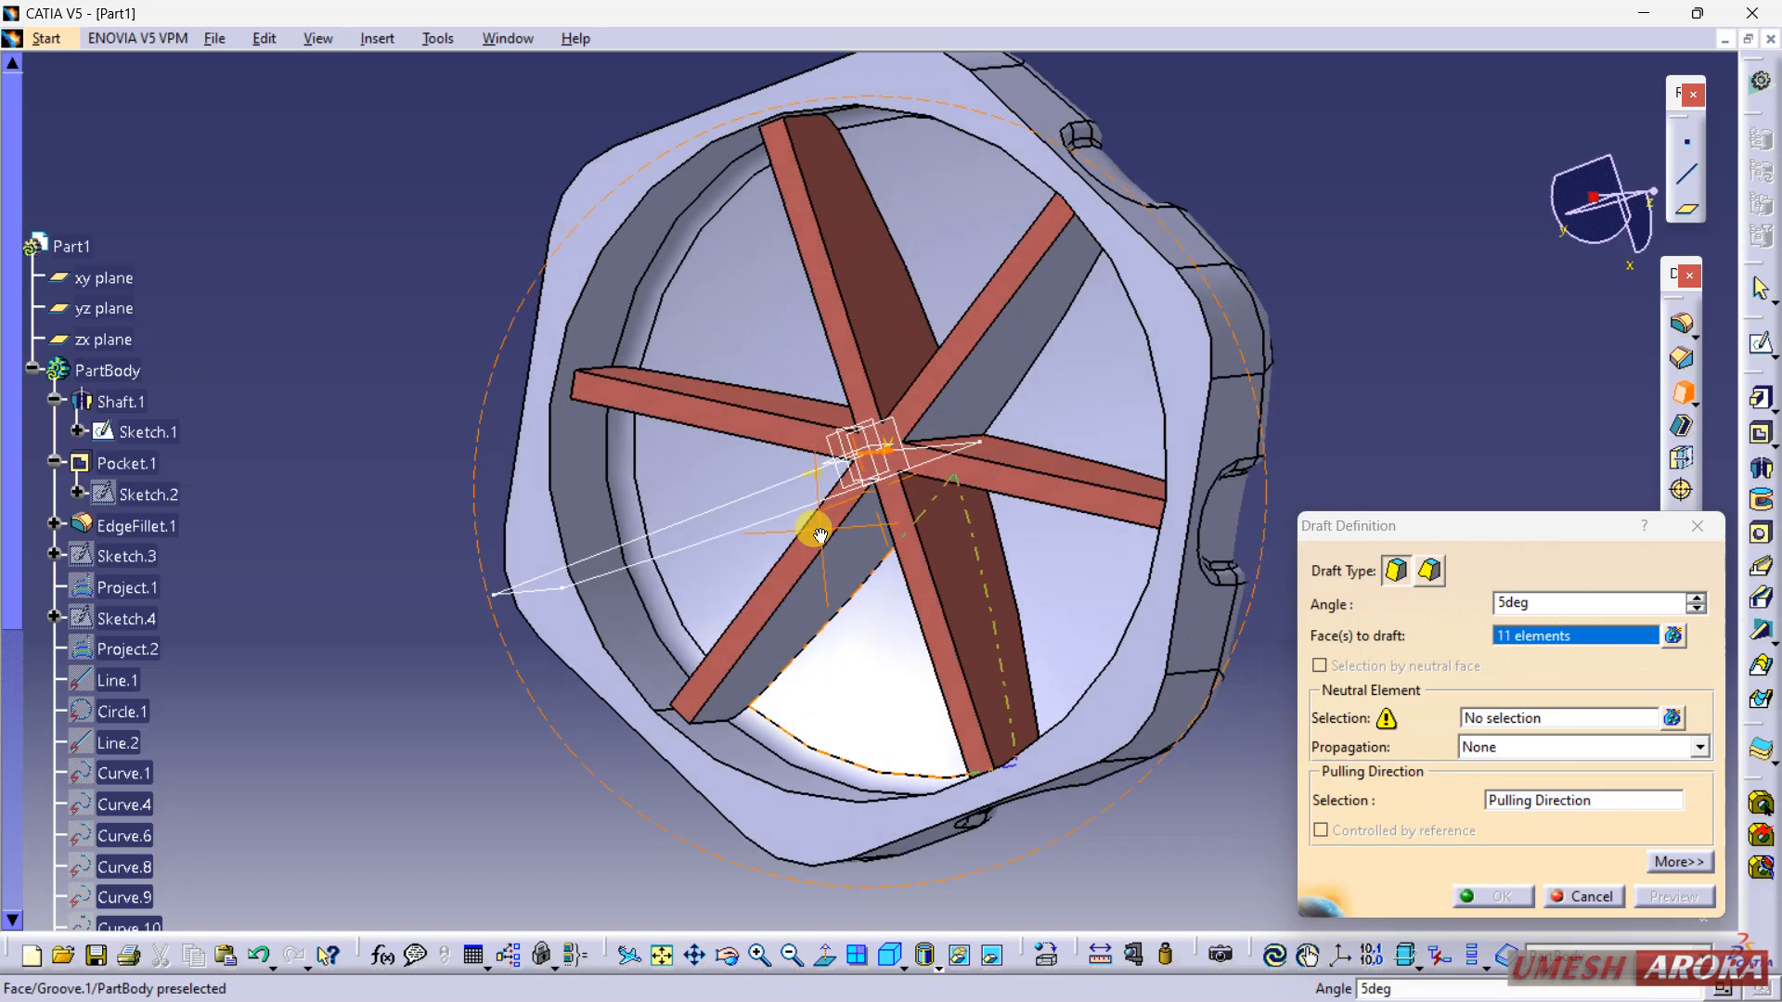
{"action": "left_click", "coordinate": [823, 529]}
{"action": "left_click", "coordinate": [958, 406]}
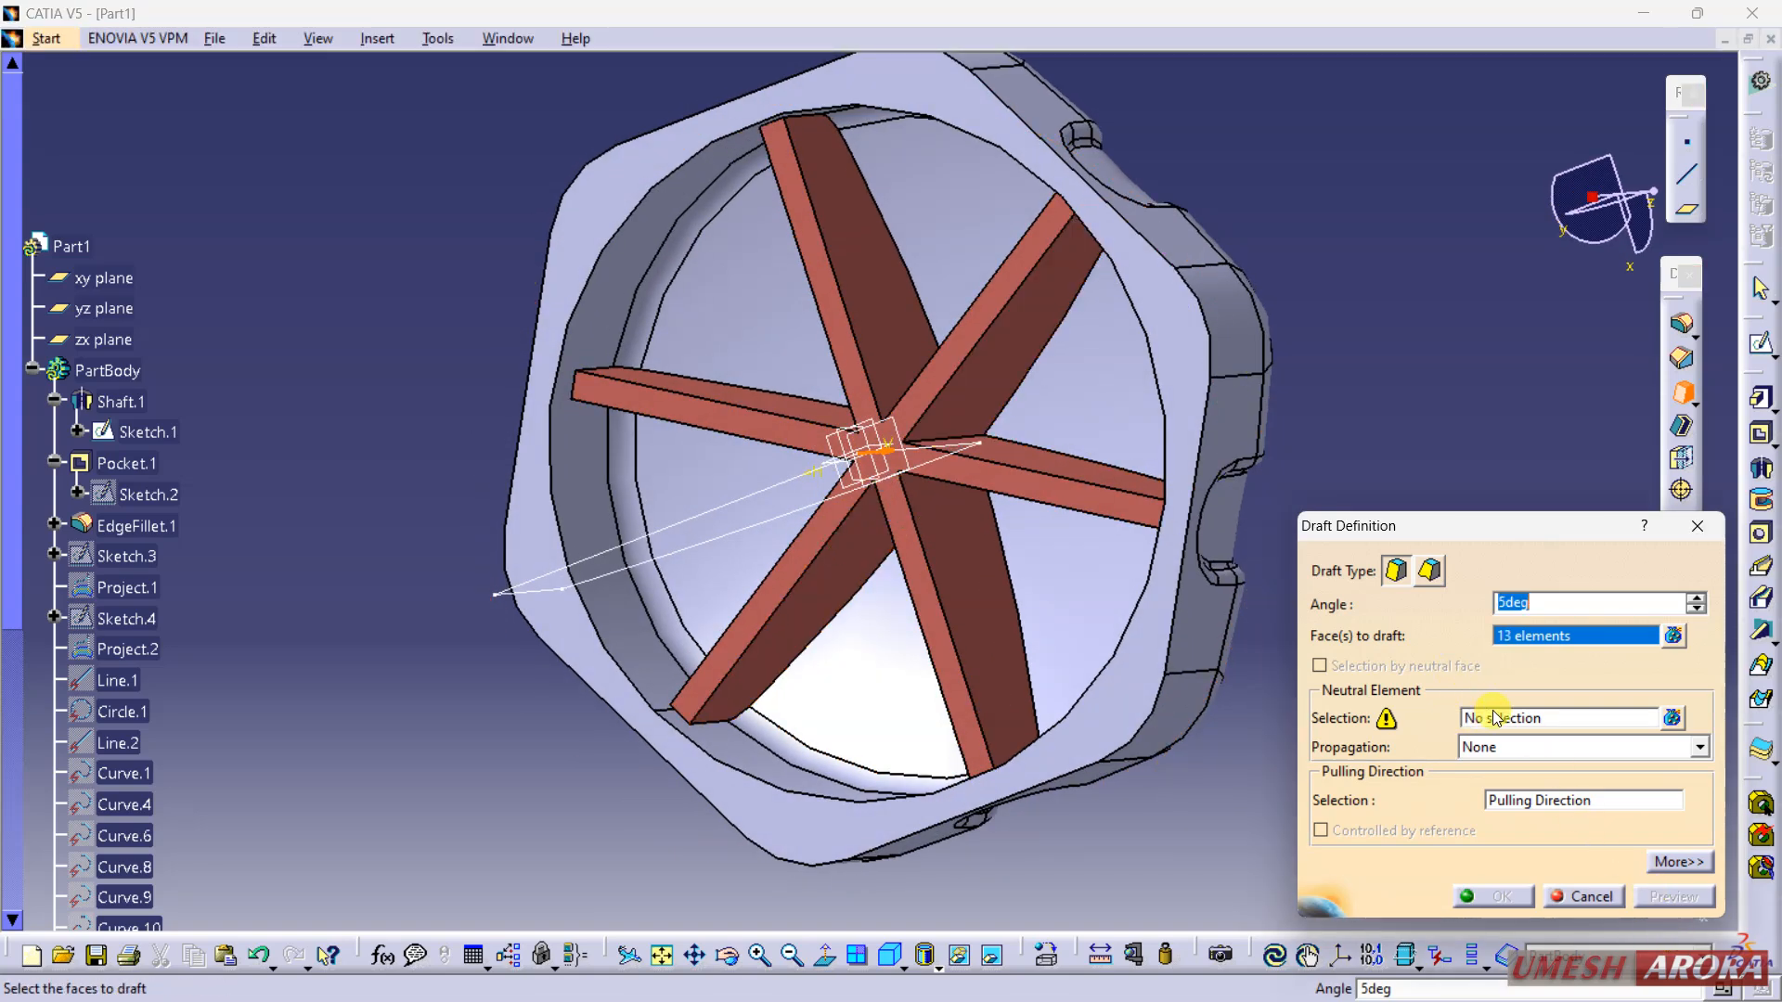
{"action": "left_click", "coordinate": [938, 404]}
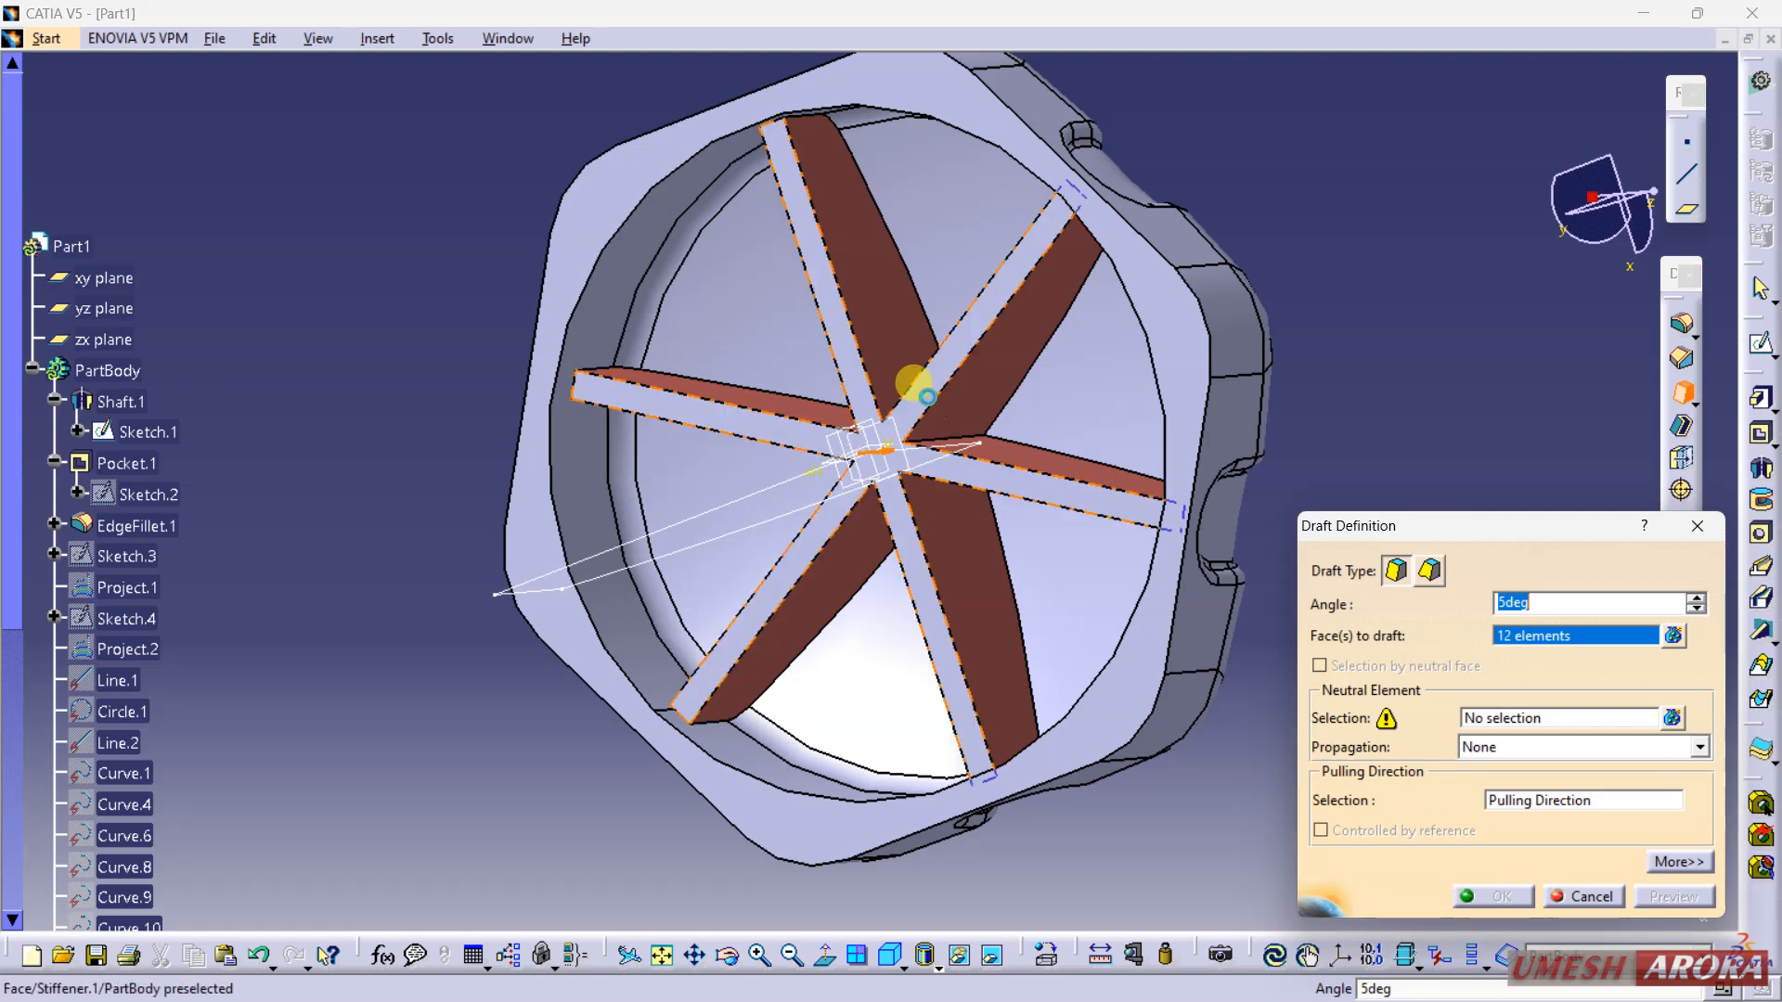
Step: Set the ribs' flat top face as the neutral element and apply the 5° draft to the twelve side faces
{"action": "left_click", "coordinate": [1515, 719]}
{"action": "left_click", "coordinate": [906, 388]}
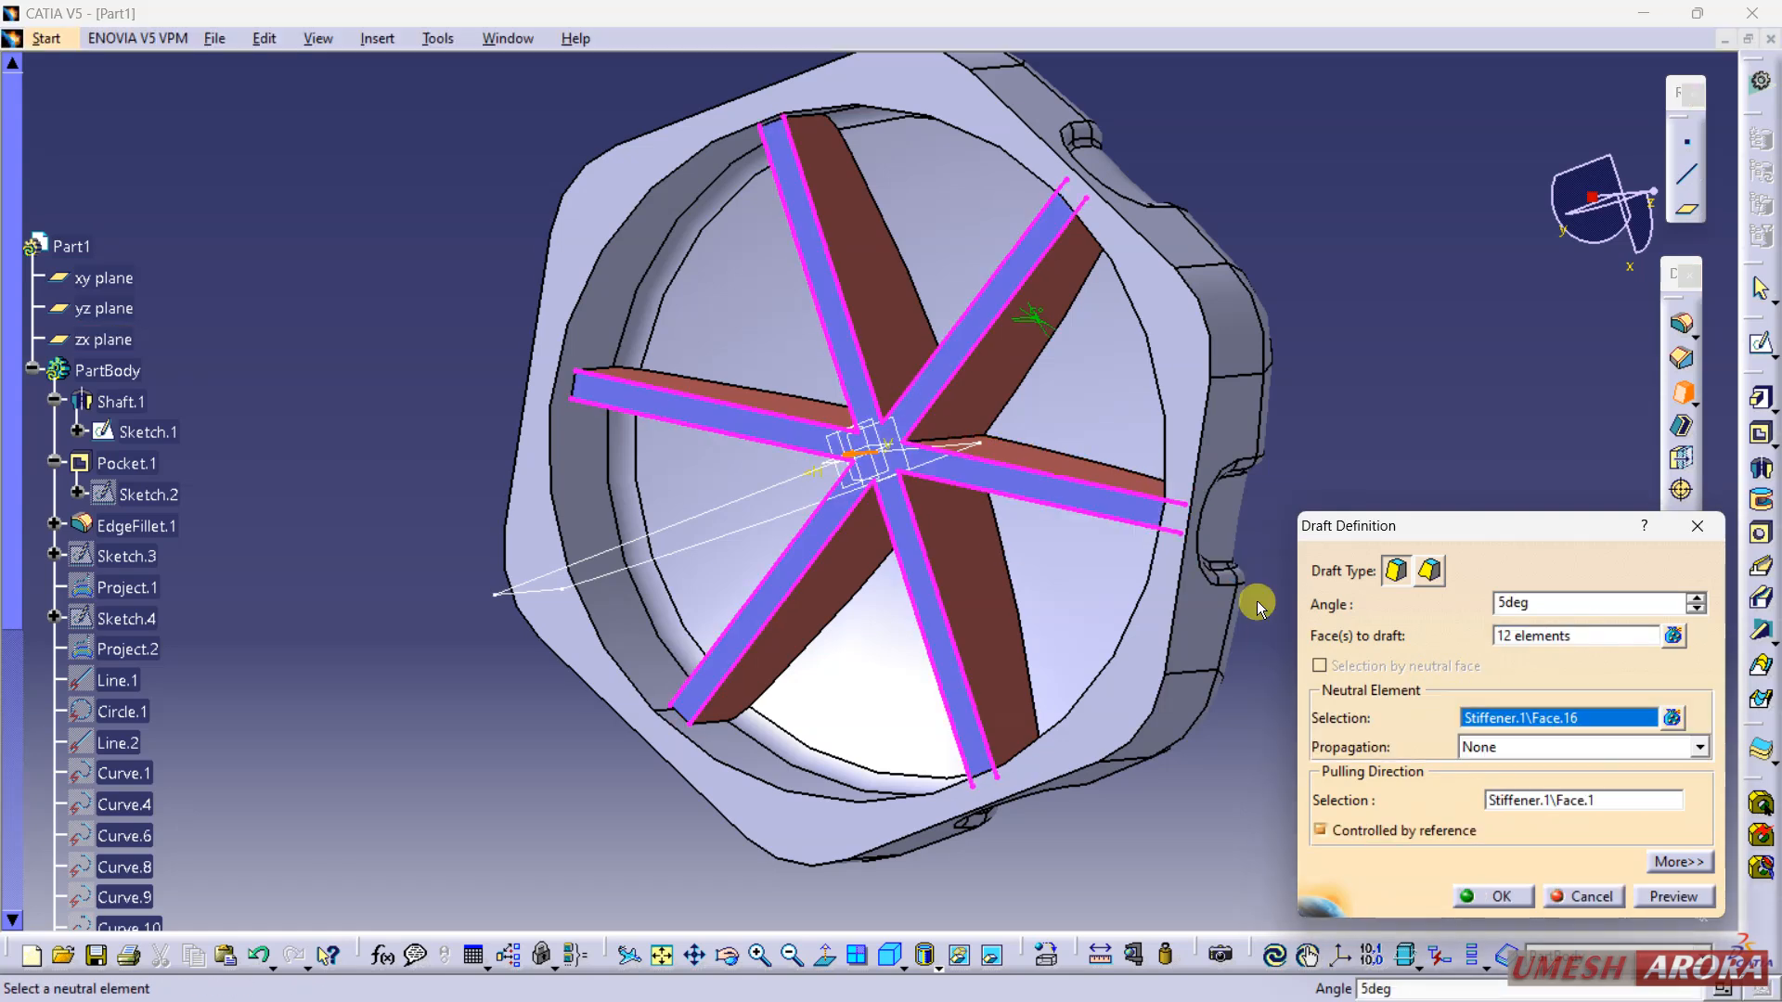
{"action": "left_click", "coordinate": [1684, 897]}
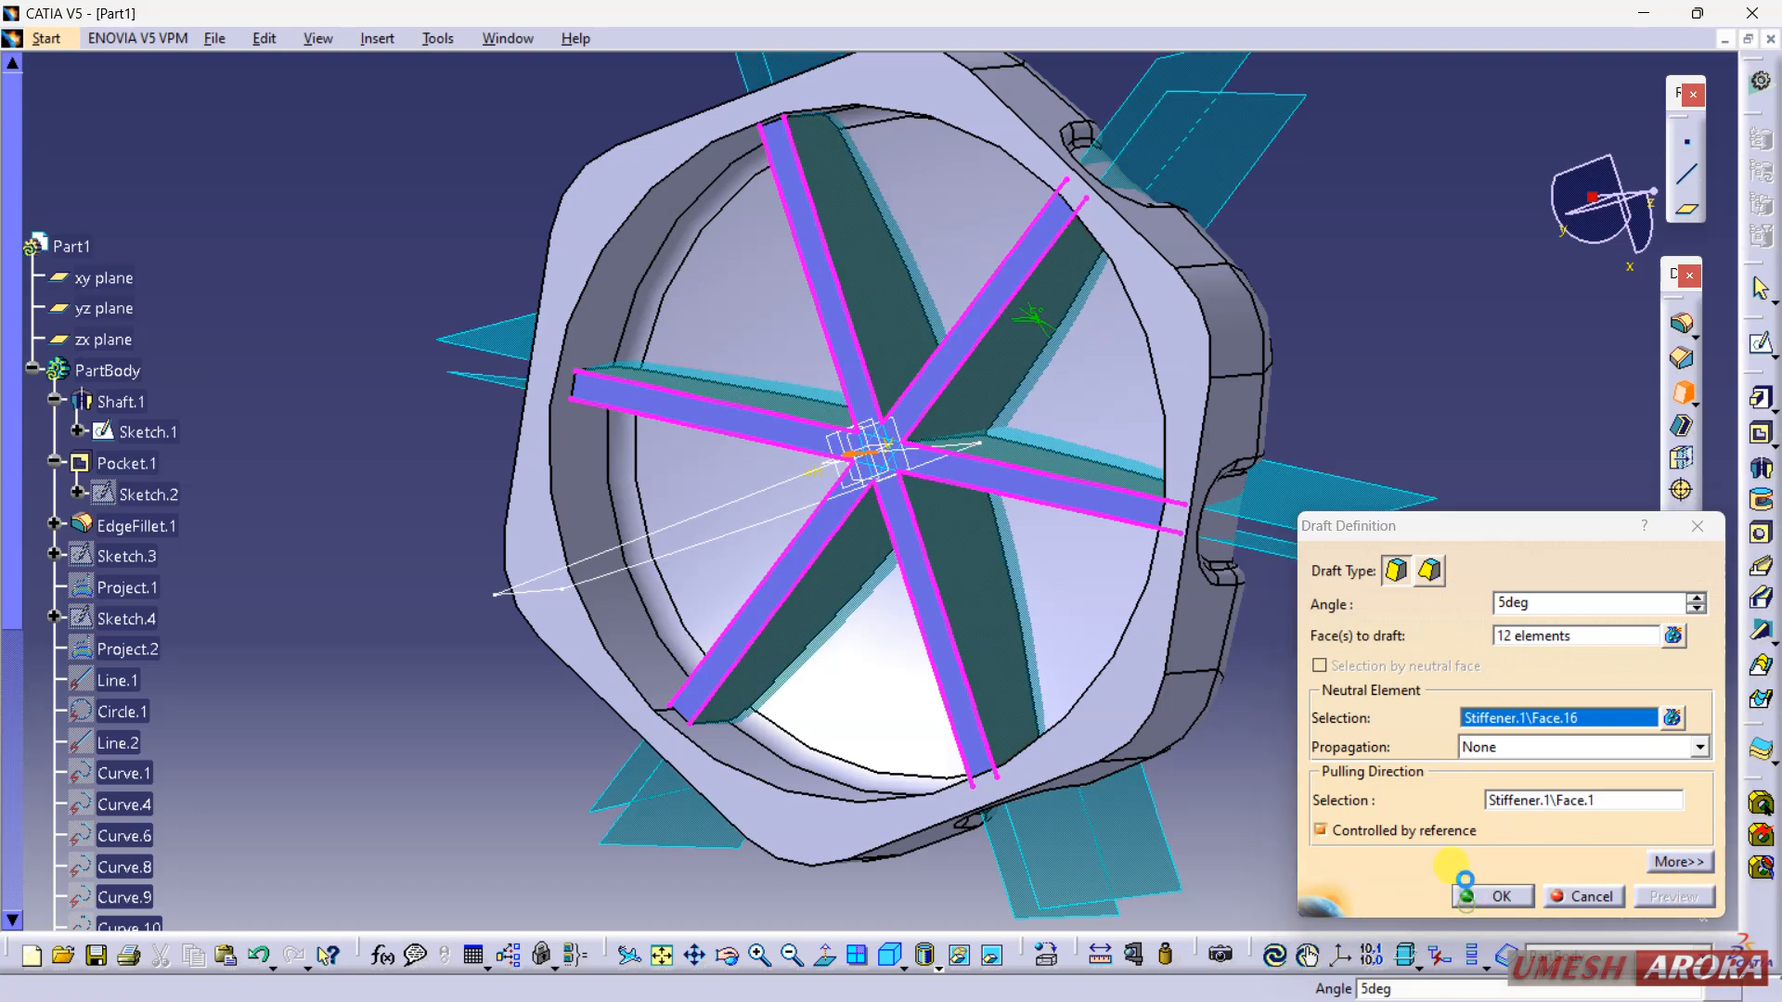
{"action": "left_click", "coordinate": [1466, 896]}
Step: Create a reference plane offset outward from the part's flat rim face, beyond the open side of the cavity
{"action": "middle_click_drag", "start_coordinate": [970, 548], "coordinate": [1014, 291]}
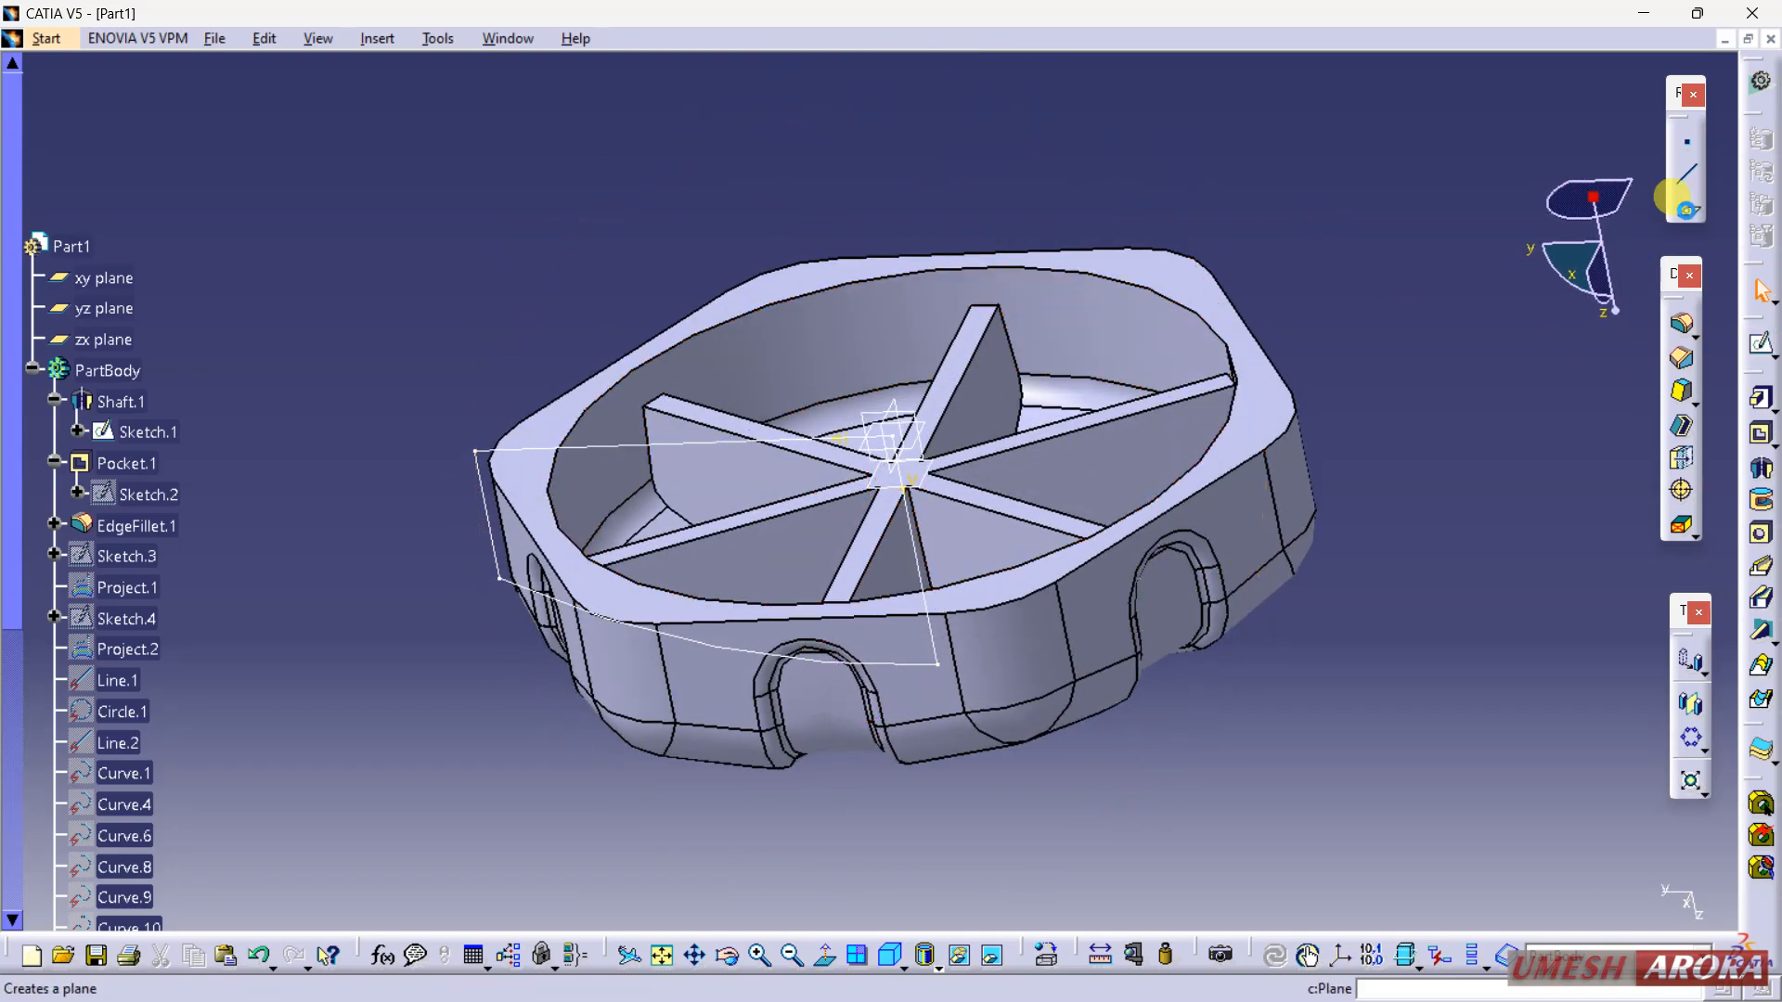
{"action": "left_click", "coordinate": [1684, 208]}
{"action": "left_click", "coordinate": [1139, 265]}
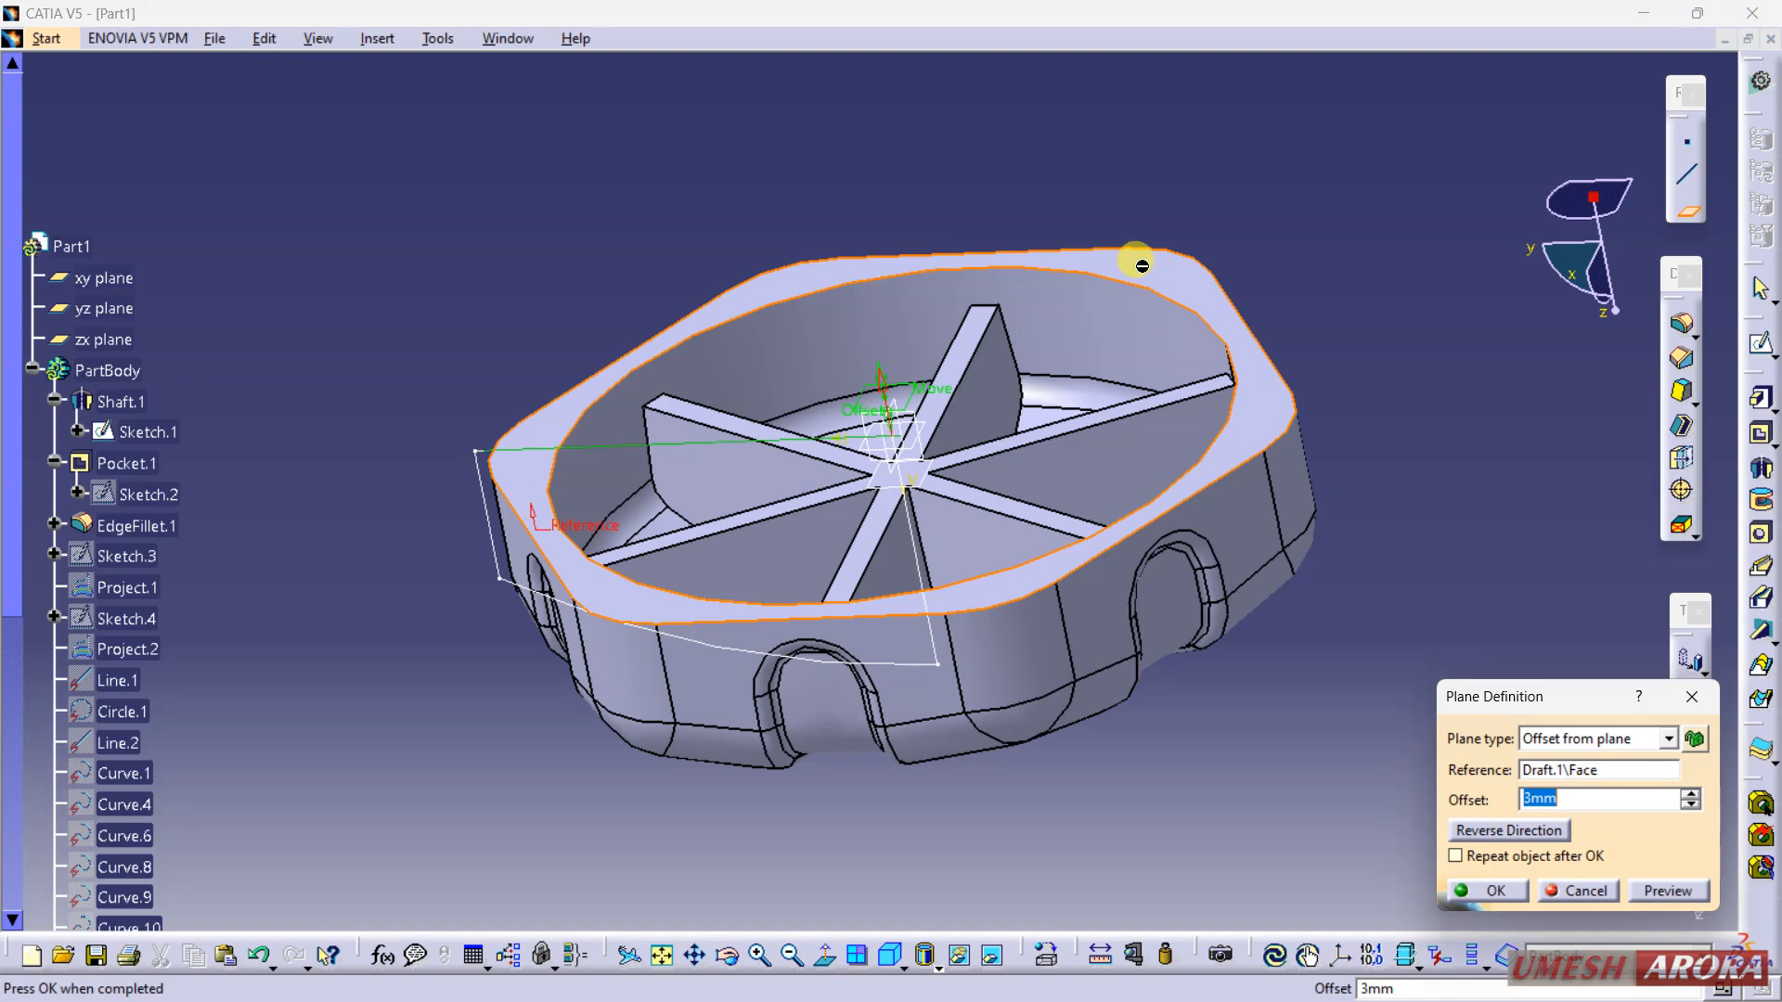
{"action": "key", "text": "Return"}
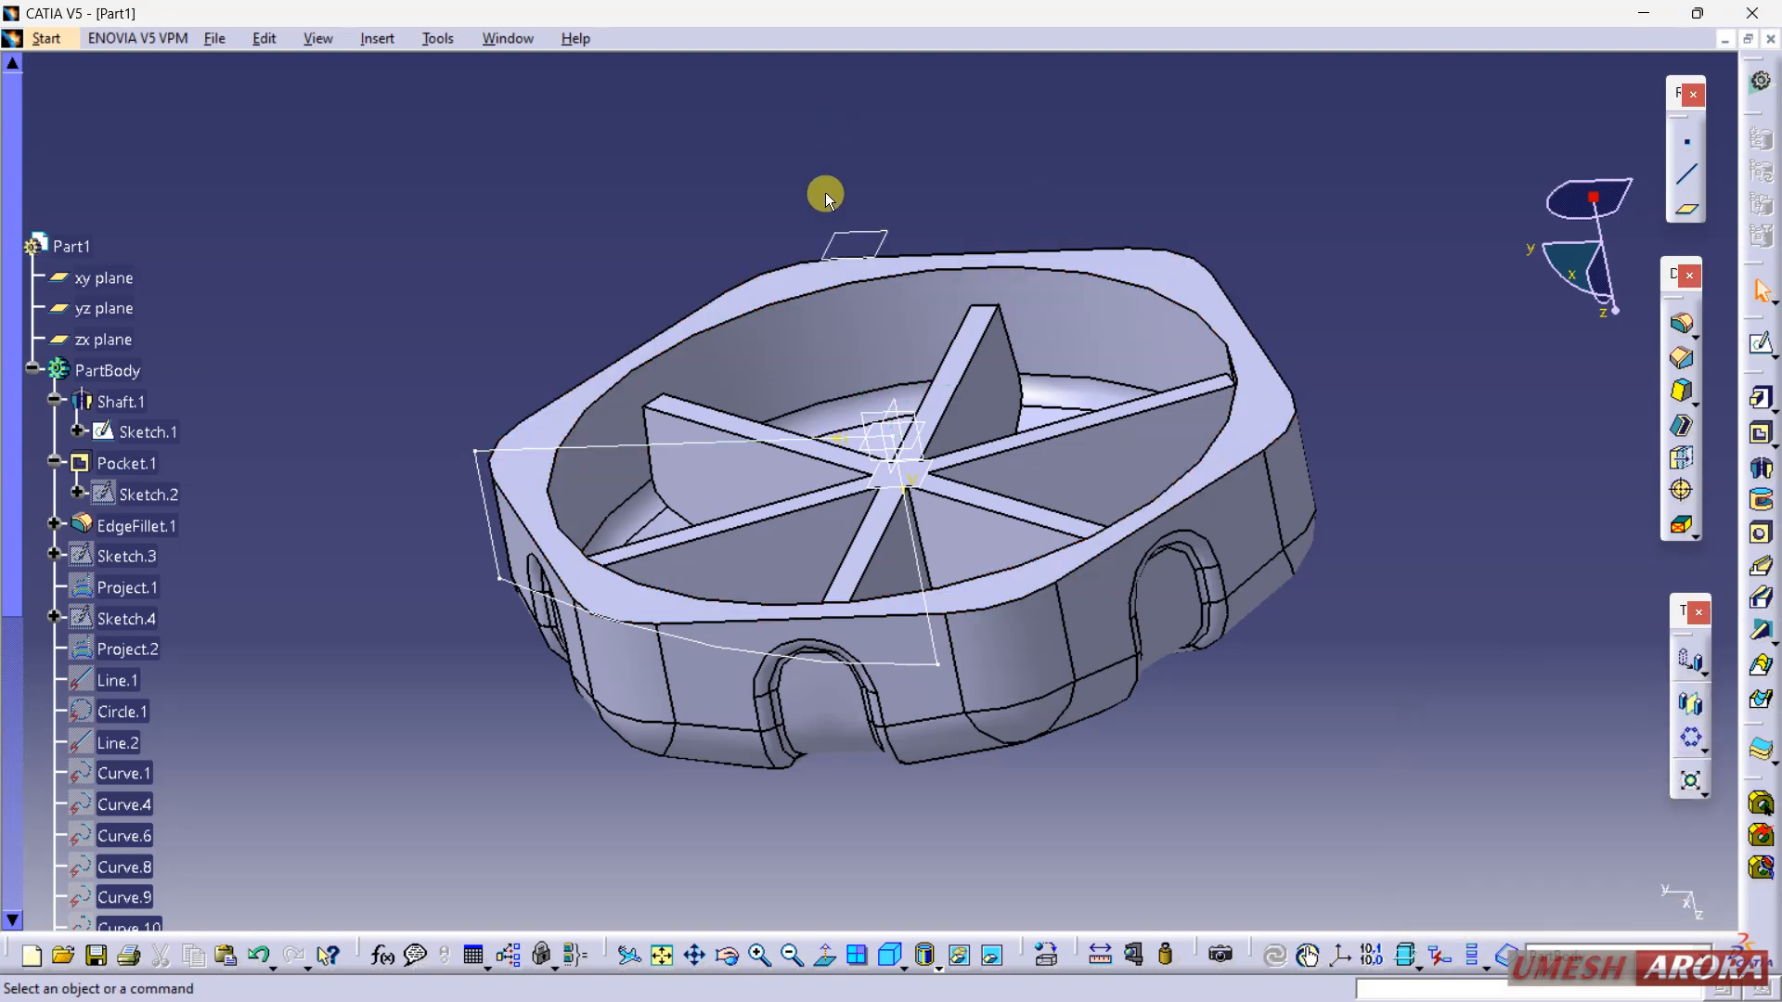
Step: Start a sketch on the new offset plane and draw a circle about 18.6 mm in diameter centred on the origin
{"action": "left_click", "coordinate": [1760, 343]}
{"action": "mouse_move", "coordinate": [763, 461]}
{"action": "middle_mouse_down"}
{"action": "mouse_move", "coordinate": [1262, 495]}
{"action": "mouse_move", "coordinate": [1309, 603]}
{"action": "middle_mouse_up"}
{"action": "left_click", "coordinate": [1262, 495]}
{"action": "left_click", "coordinate": [1760, 710]}
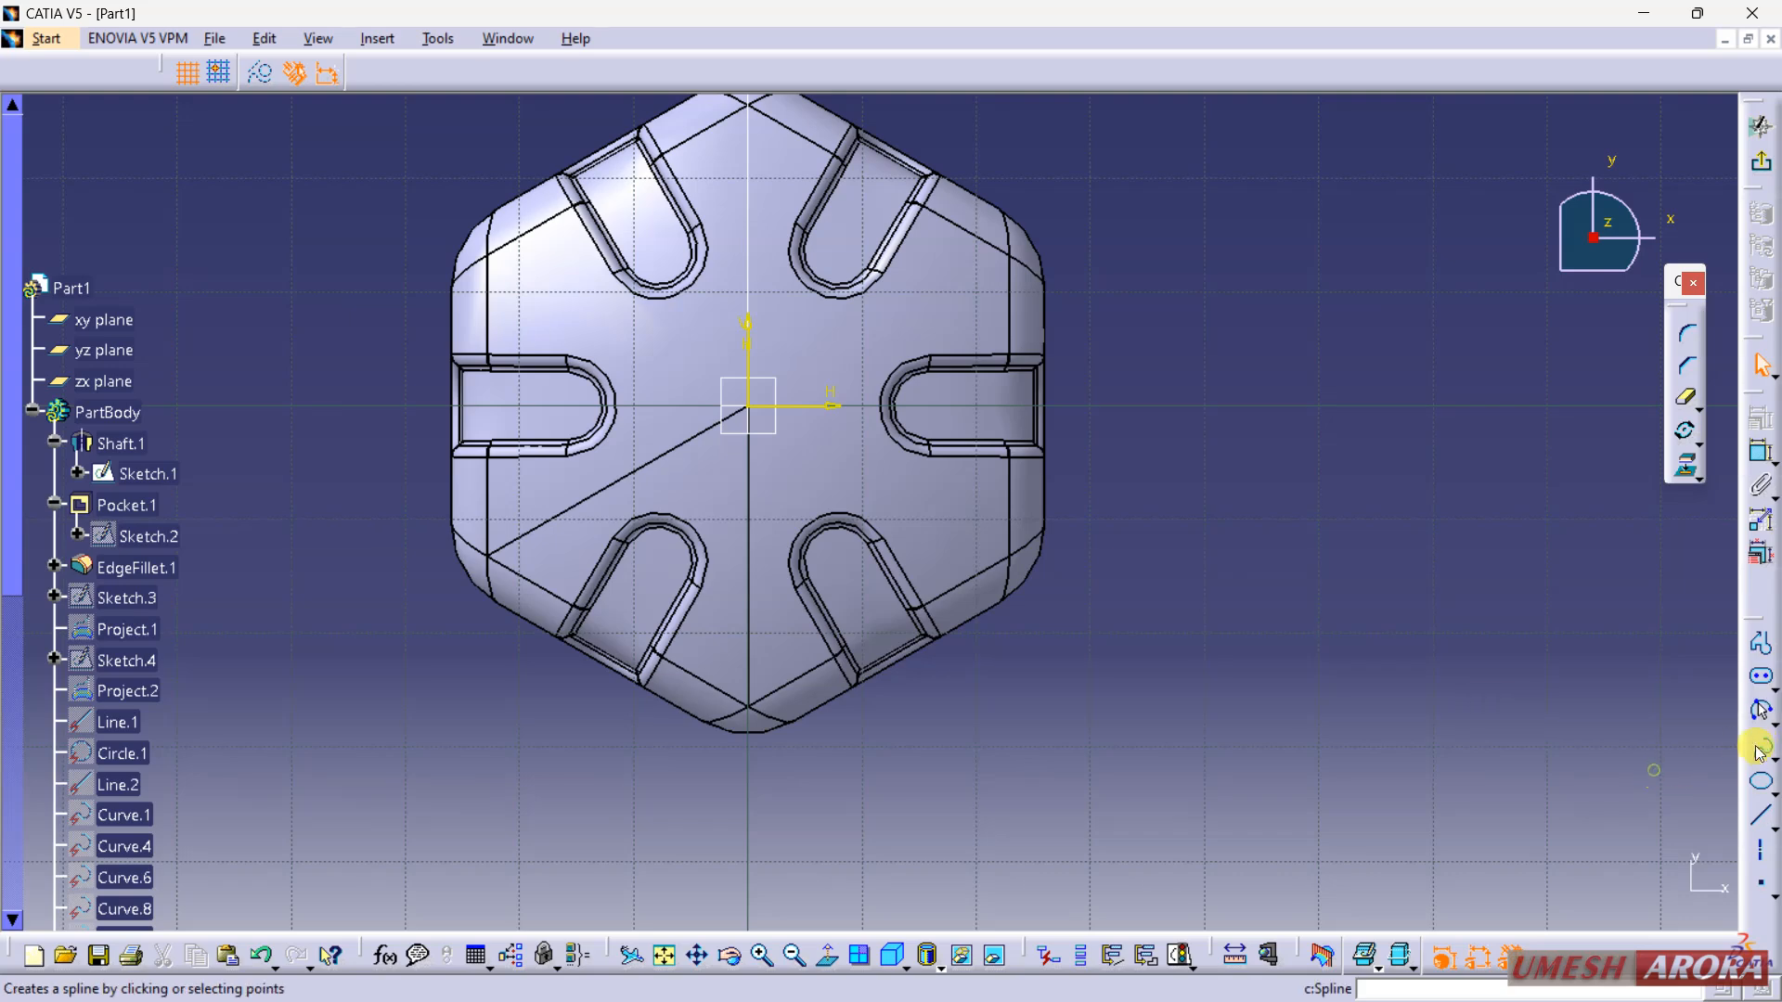
{"action": "left_click", "coordinate": [1769, 730]}
{"action": "left_click", "coordinate": [1548, 741]}
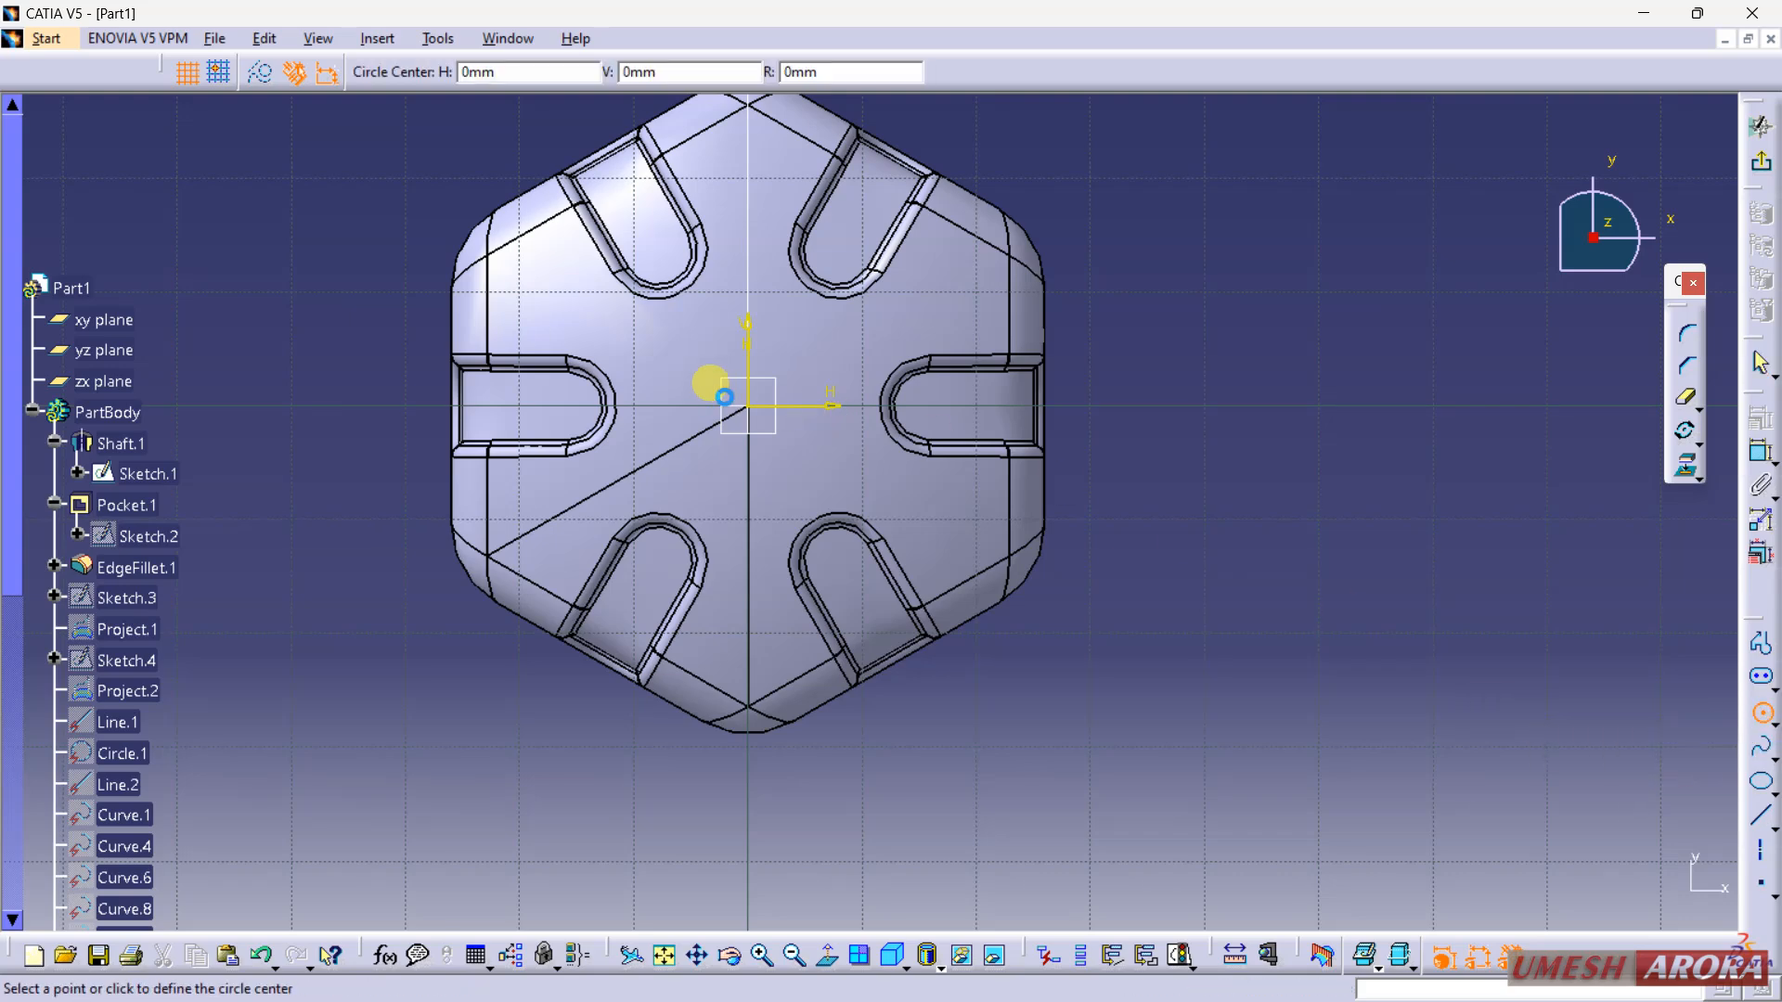
{"action": "left_click", "coordinate": [754, 410]}
{"action": "left_click", "coordinate": [841, 450]}
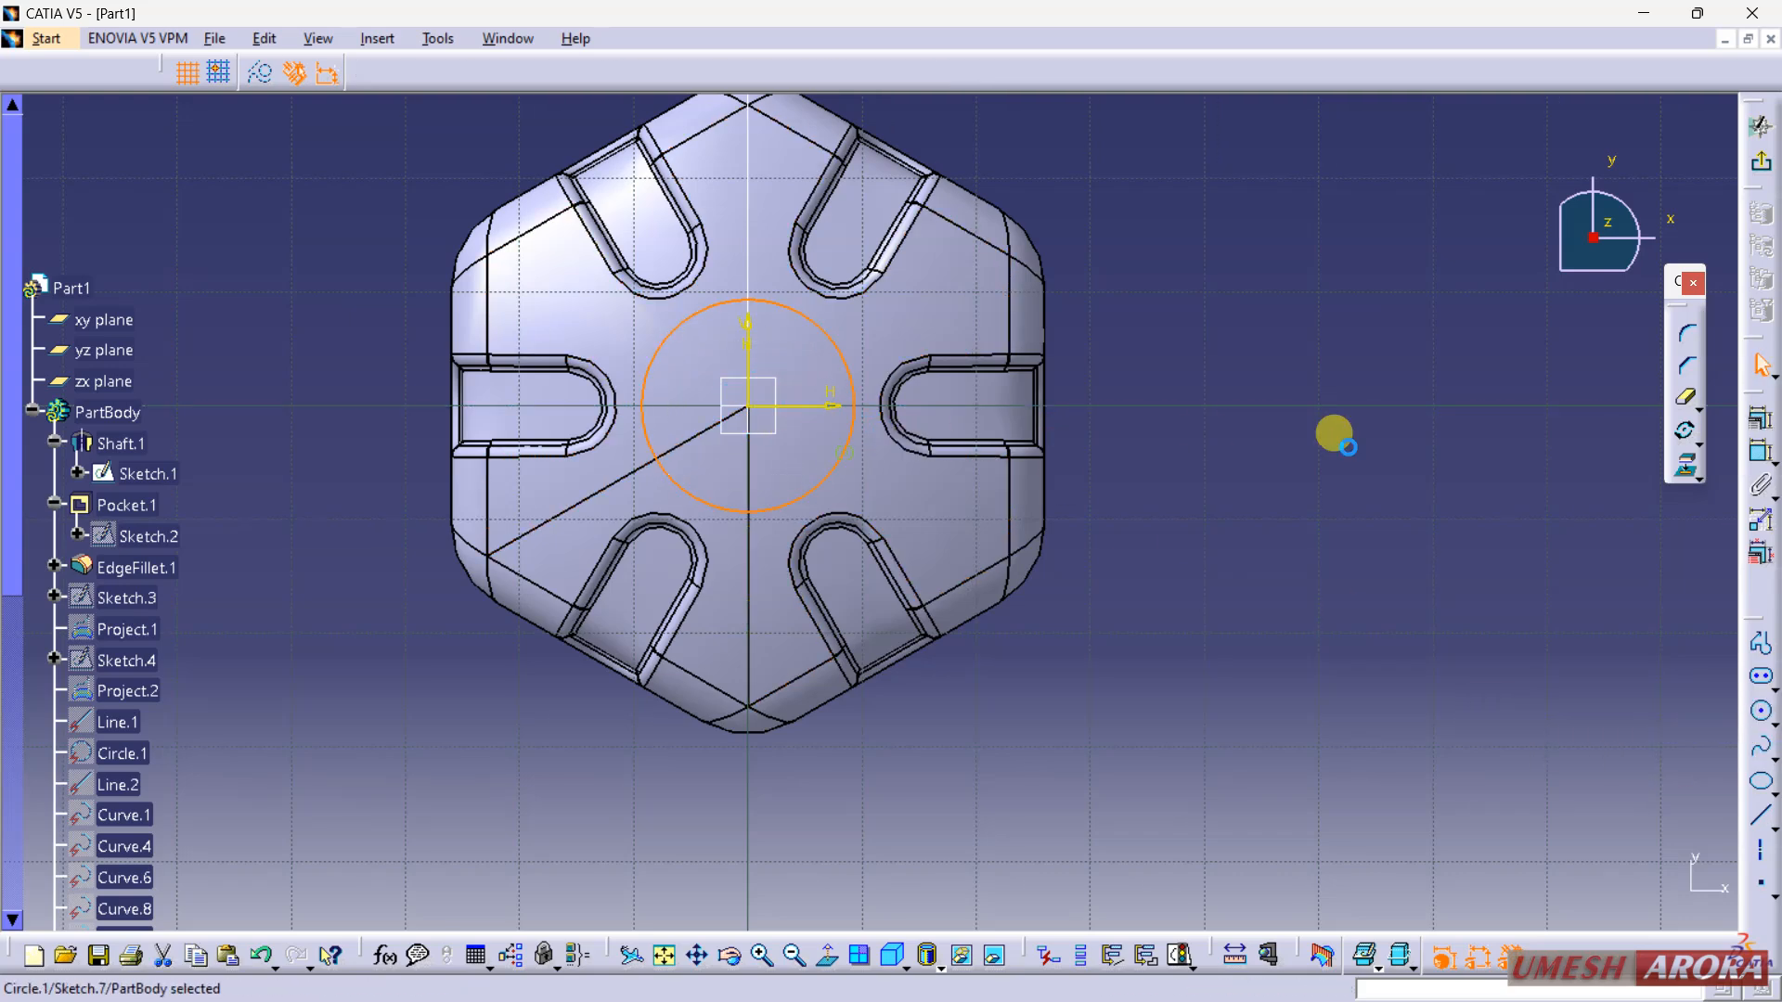
Step: Dimension the circle's diameter, set it to 18 mm, and exit the sketch
{"action": "left_click", "coordinate": [1762, 451]}
{"action": "left_click", "coordinate": [1284, 250]}
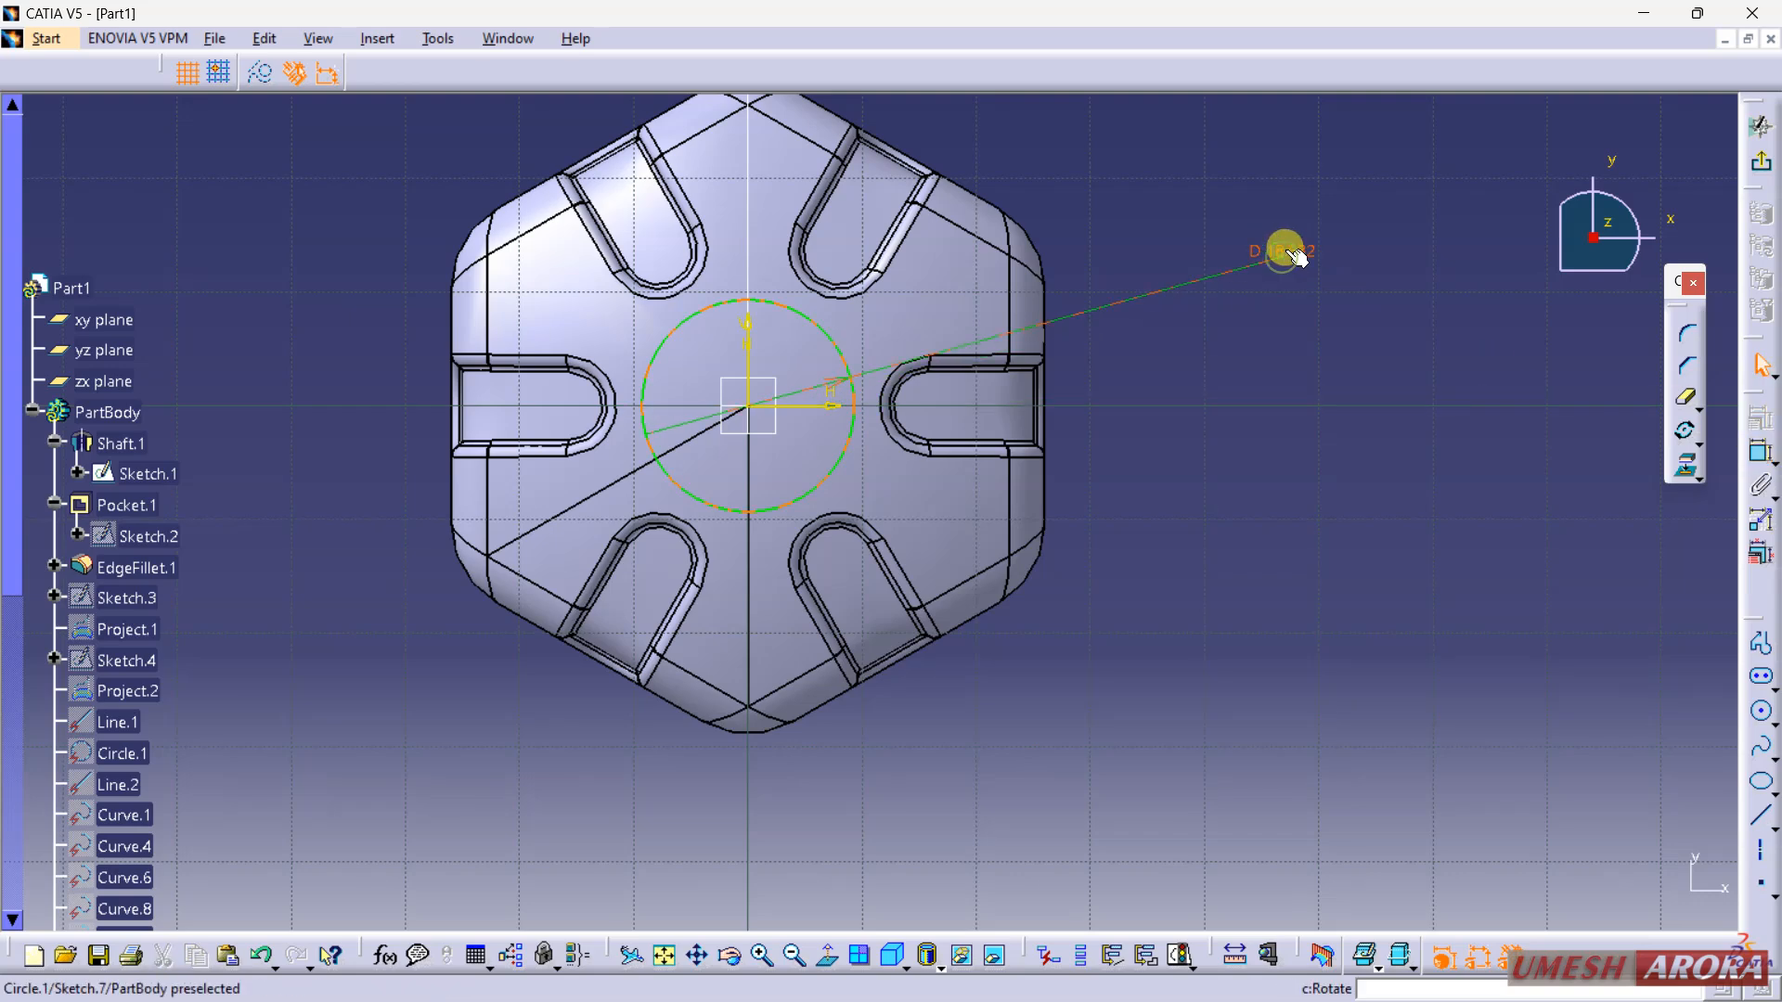
{"action": "double_click", "coordinate": [1286, 253]}
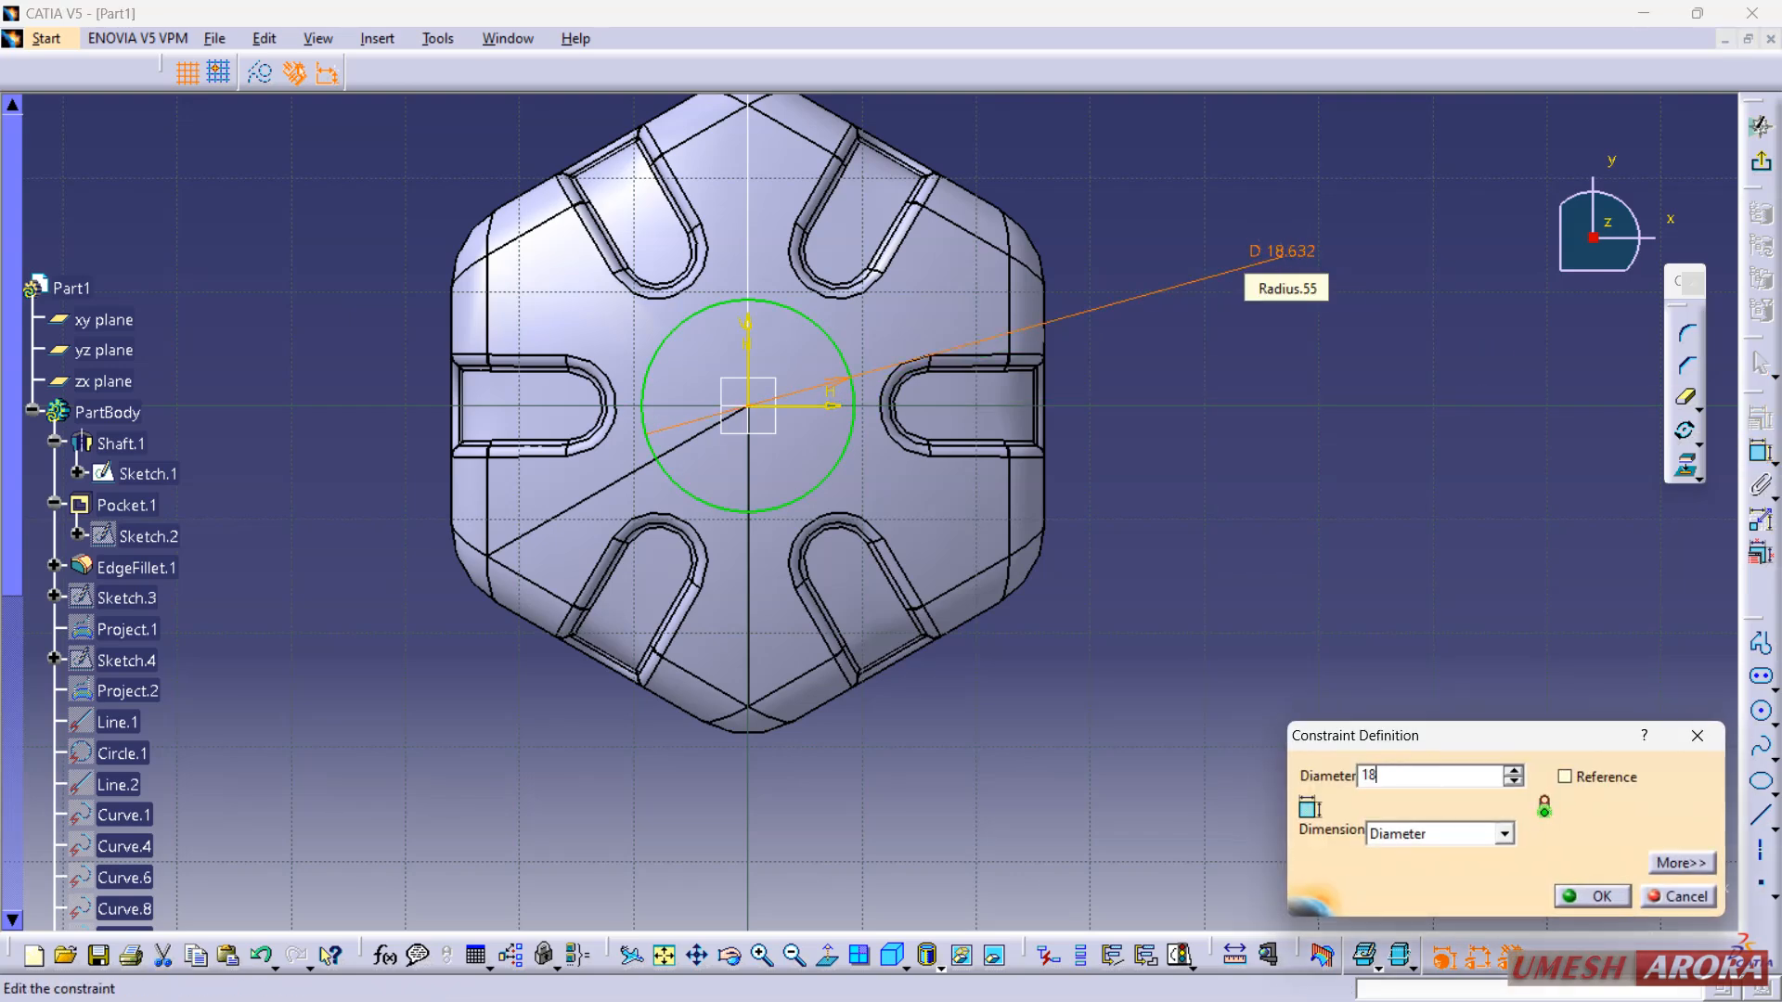
{"action": "key", "text": "Return"}
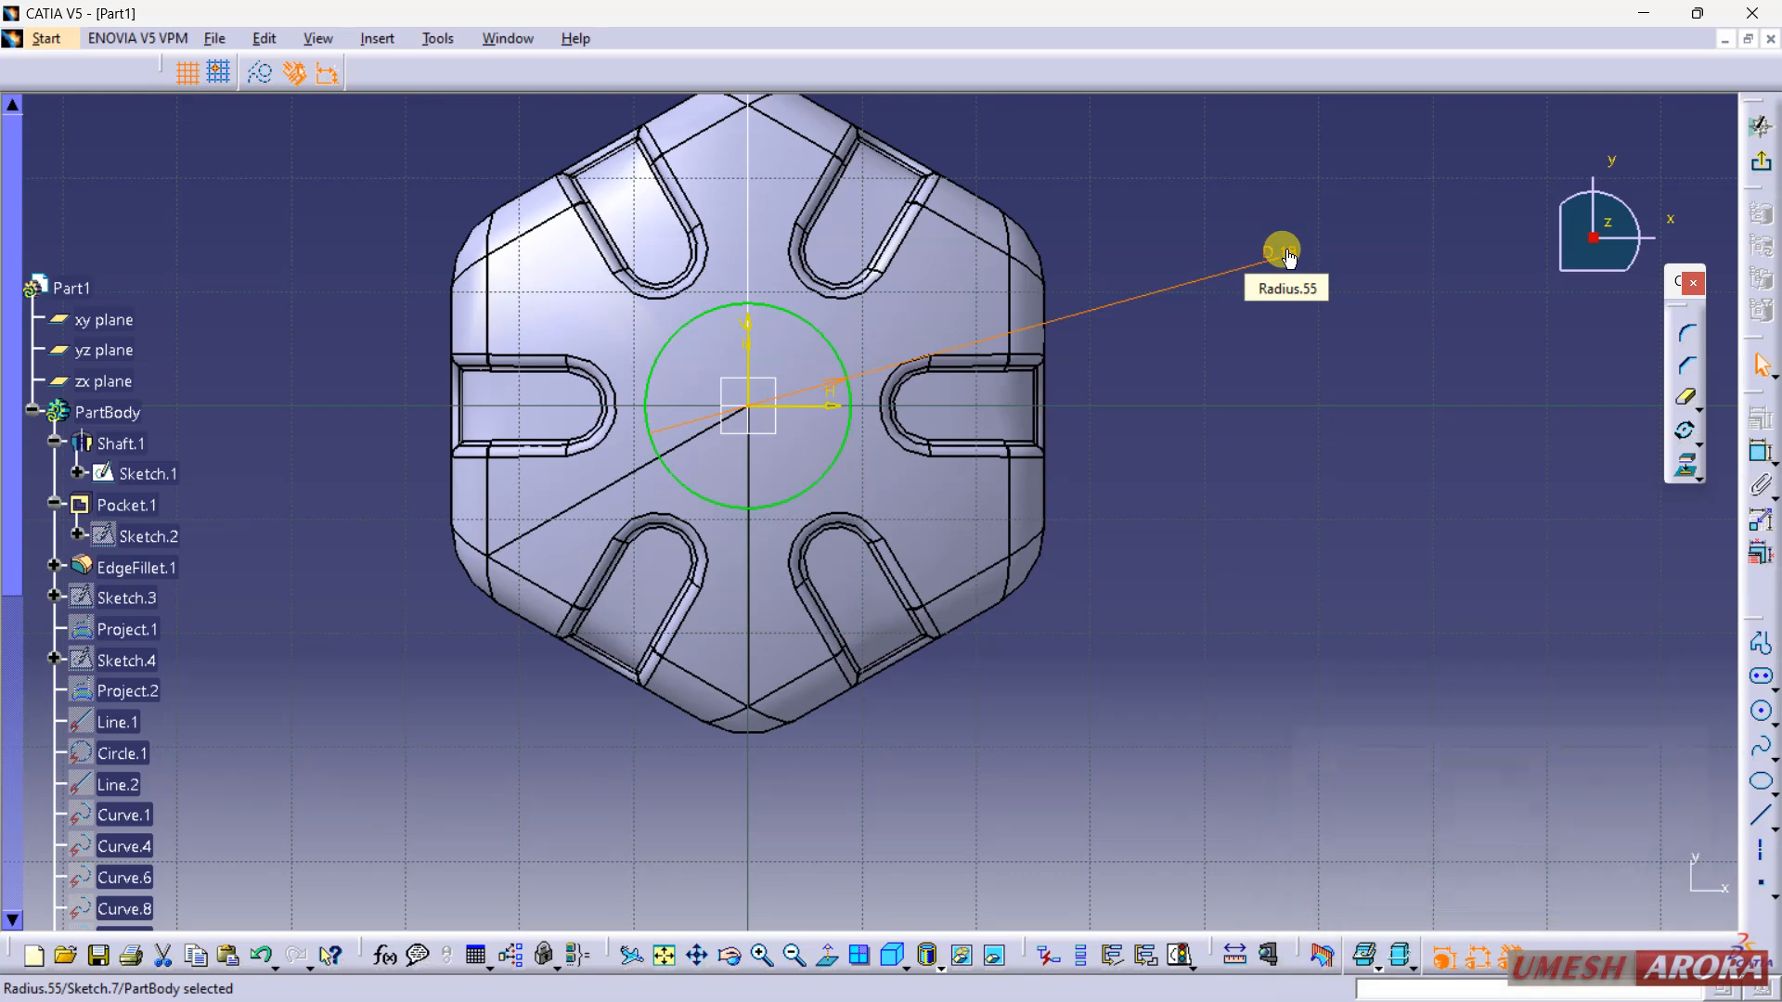
{"action": "left_click", "coordinate": [1759, 164]}
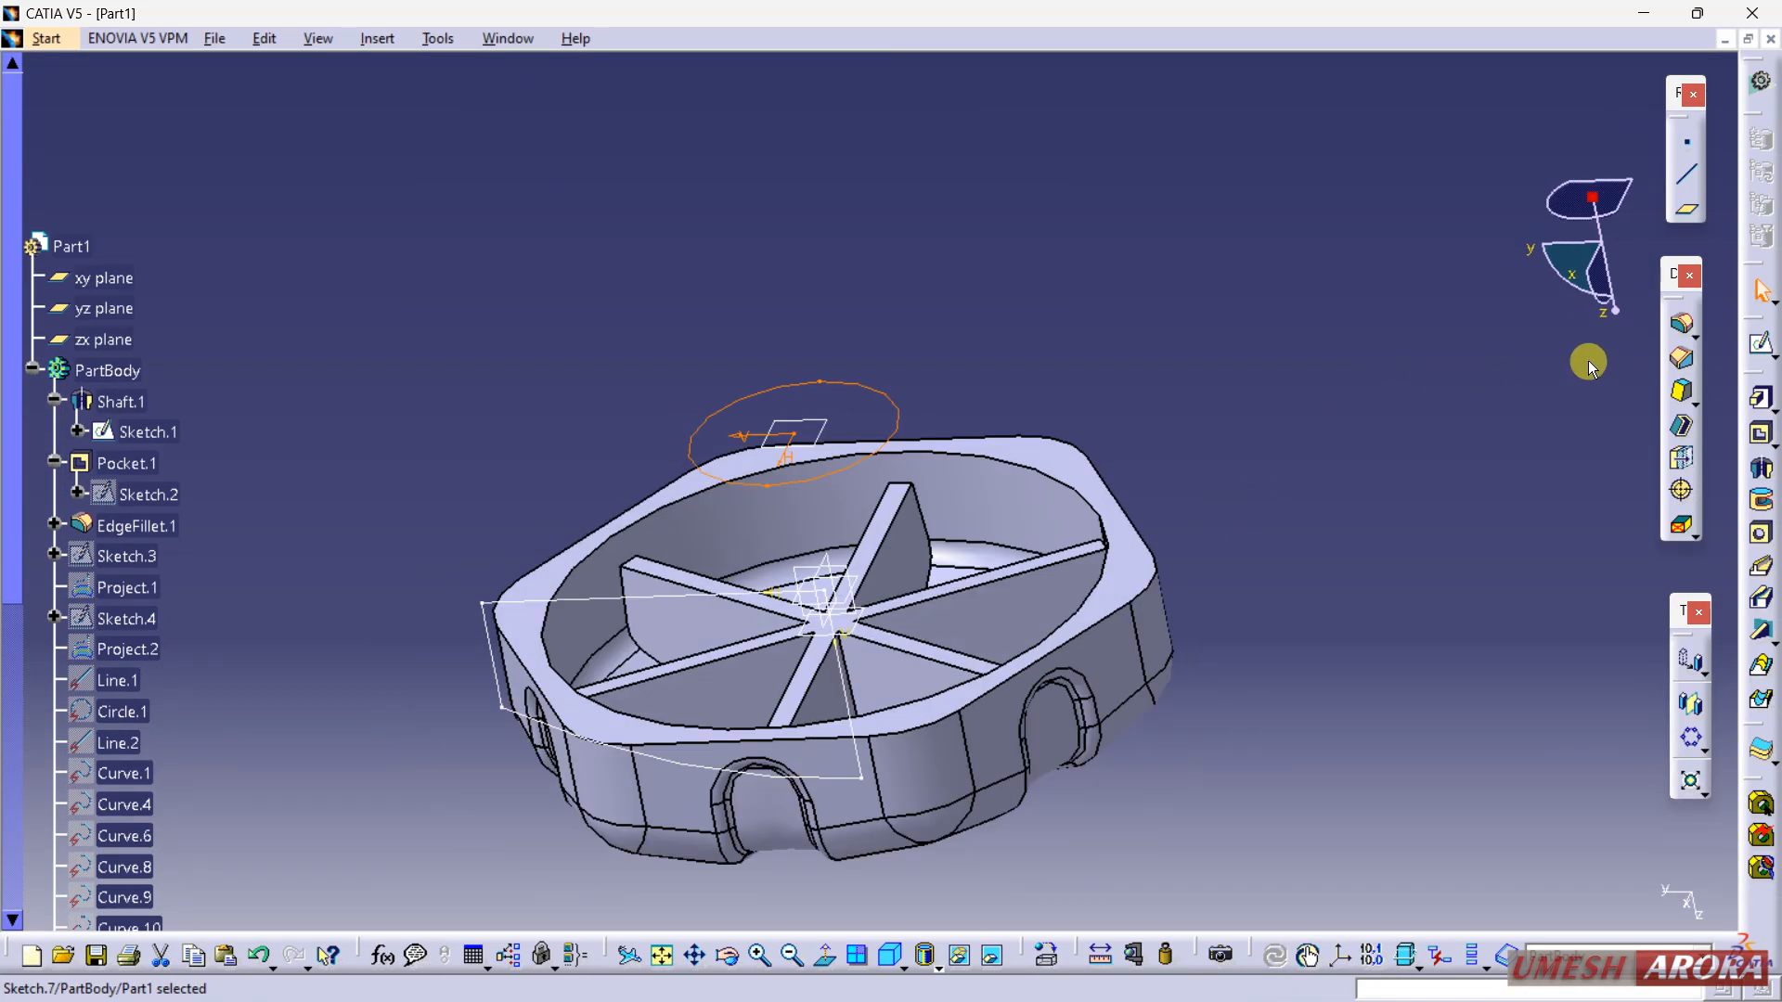
Step: Pad the circle sketch into the cavity using the Up to last limit to form the central boss
{"action": "left_click", "coordinate": [1760, 399]}
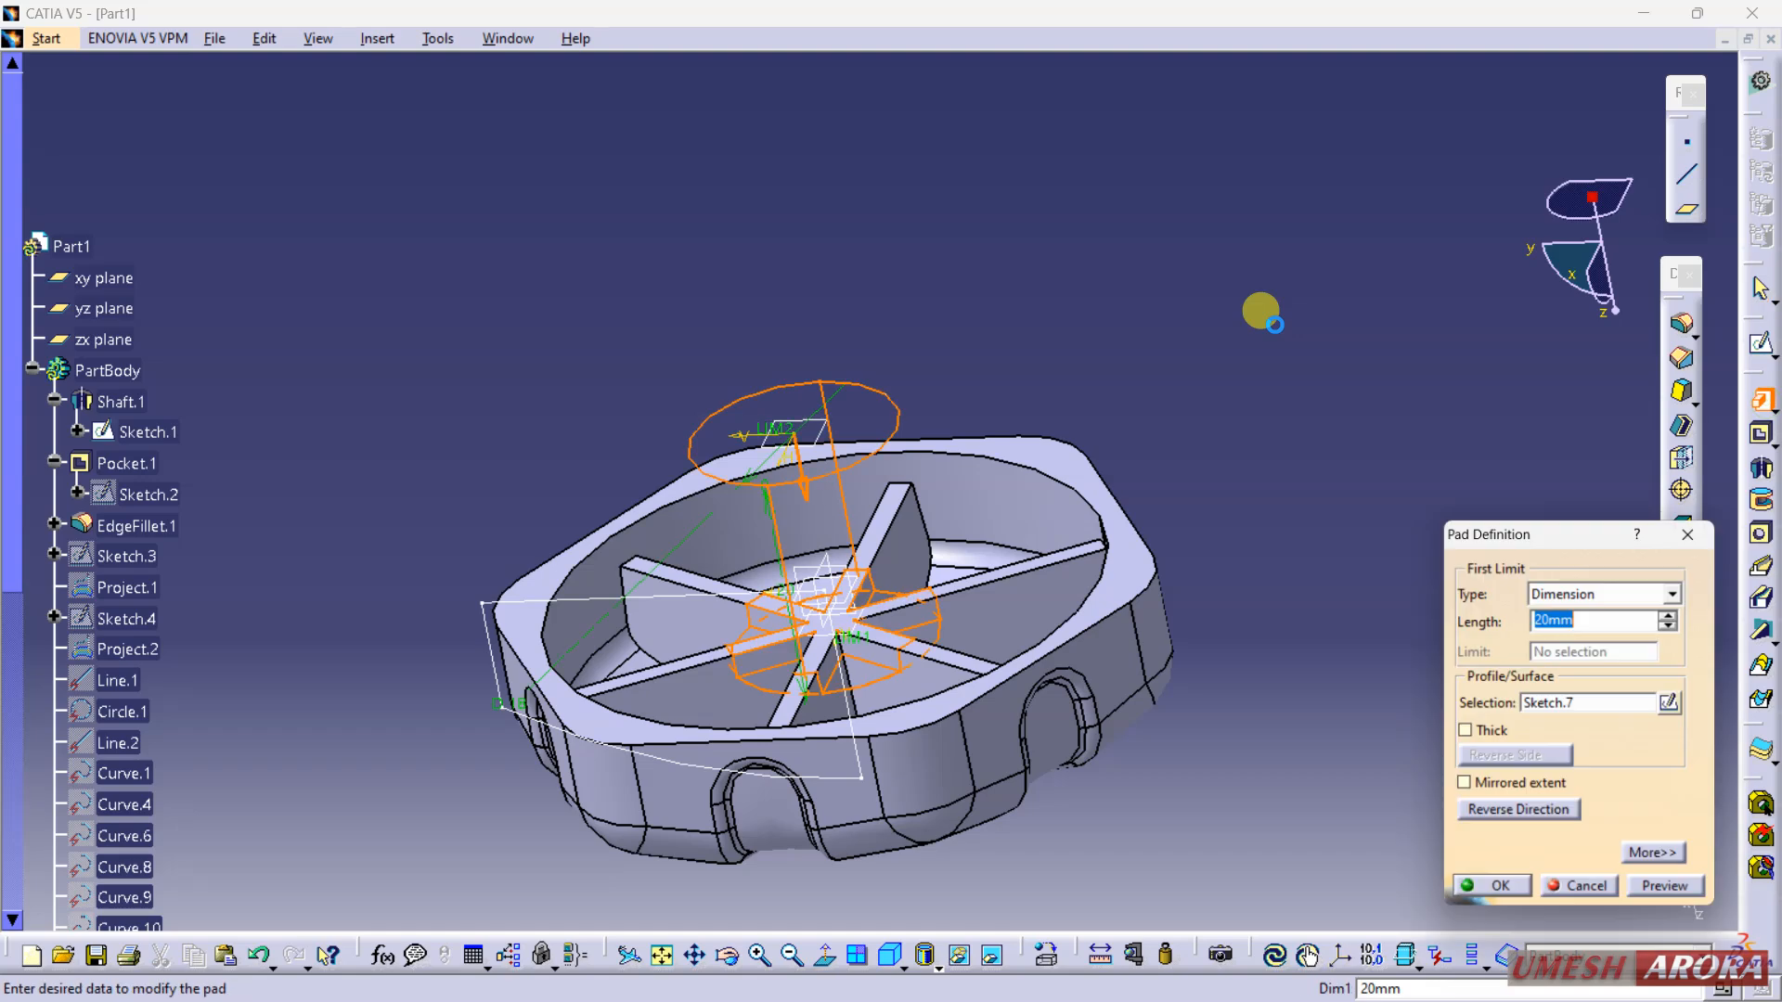
{"action": "left_click", "coordinate": [1577, 594]}
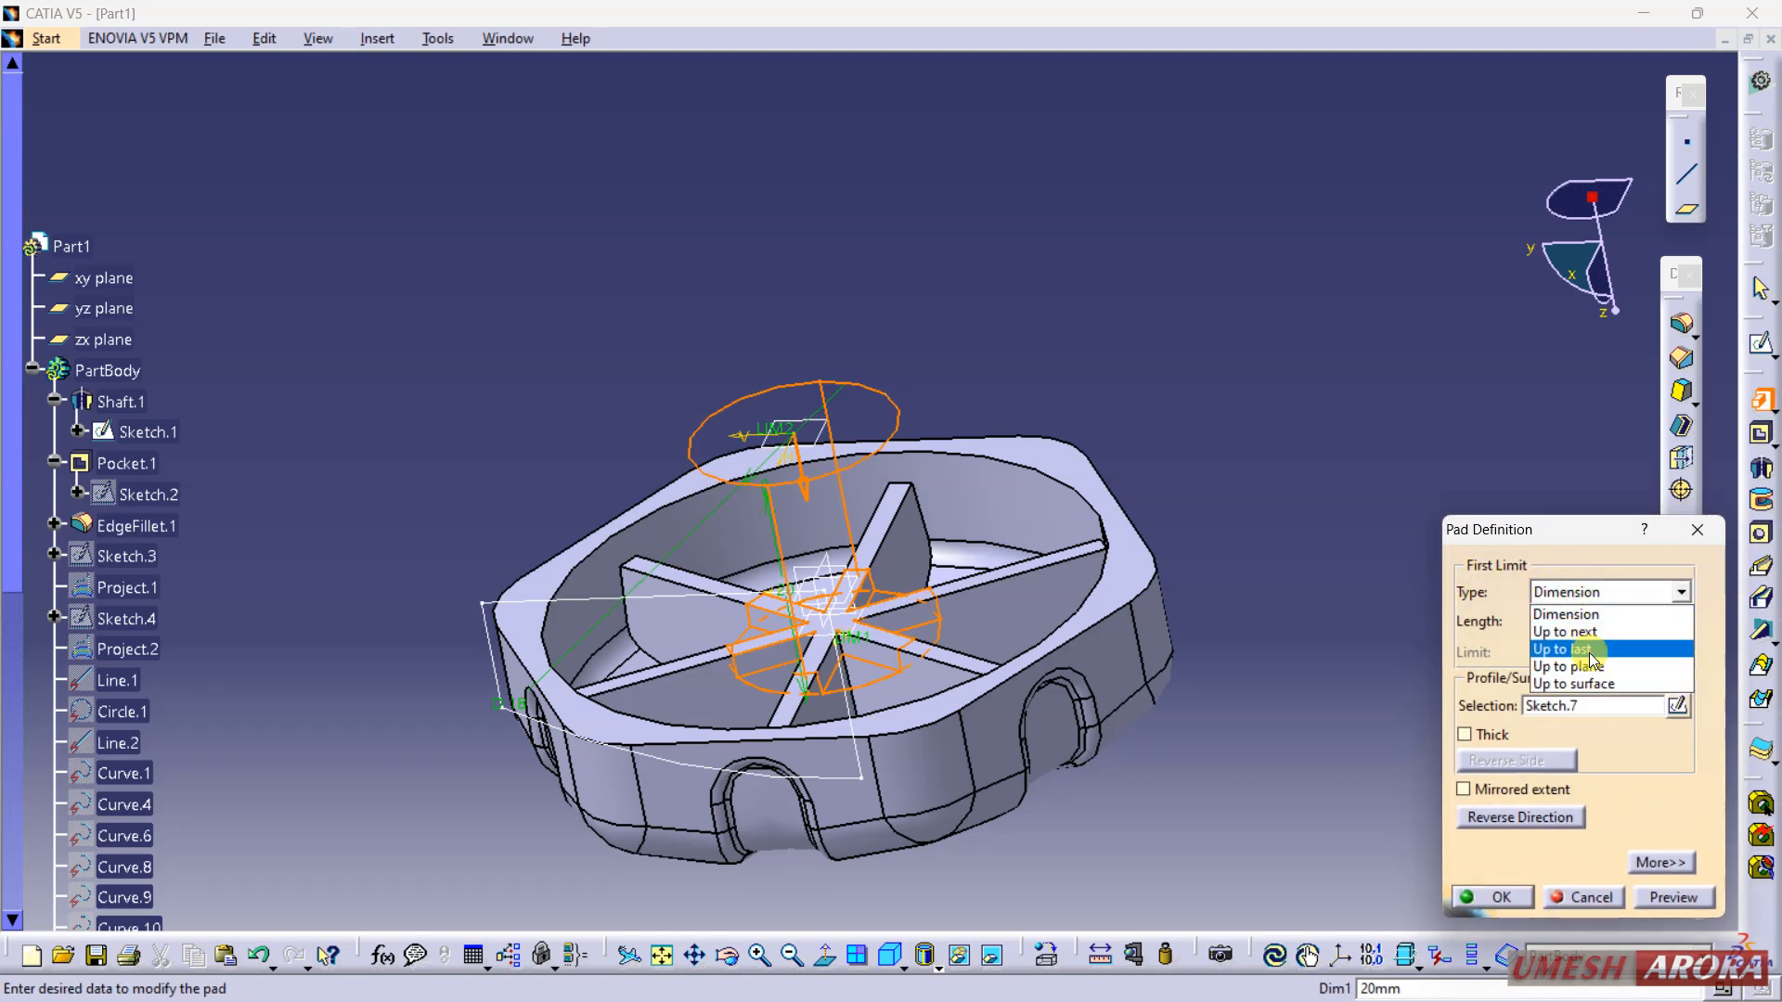
{"action": "left_click", "coordinate": [1590, 650]}
{"action": "left_click", "coordinate": [1490, 896]}
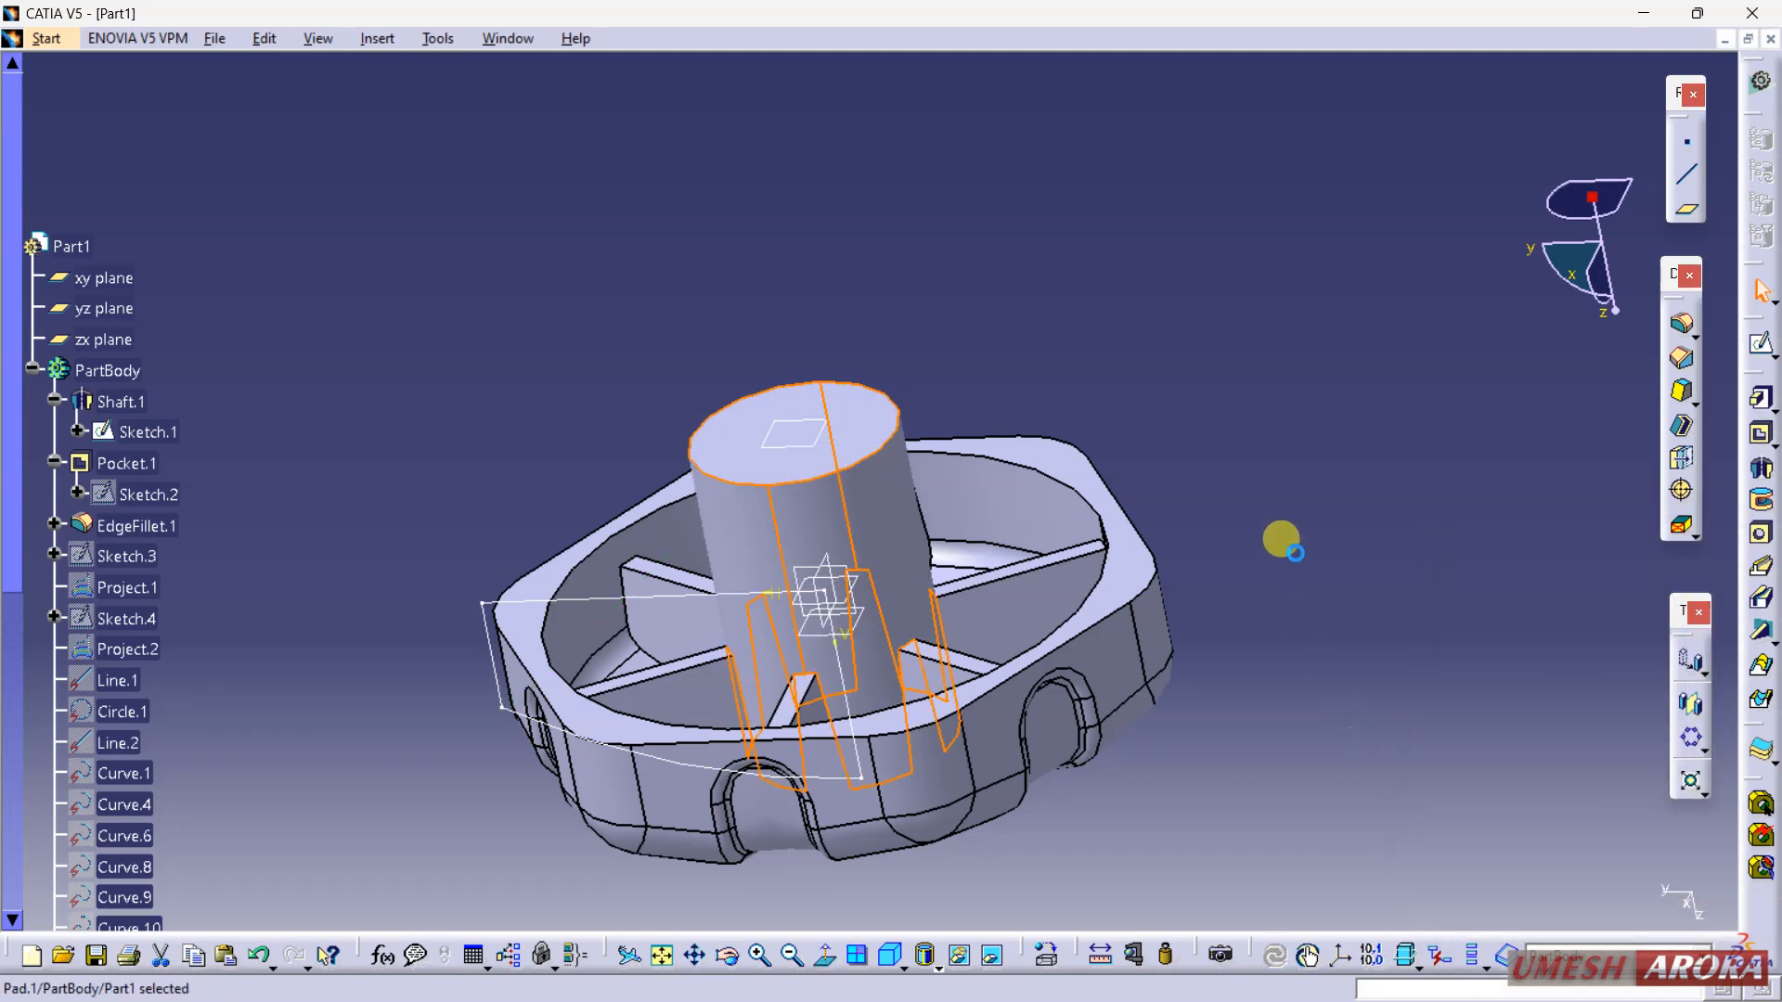
Step: Draft the central boss's cylindrical face by 8°, with its flat free end face as the neutral element
{"action": "middle_click_drag", "start_coordinate": [1132, 390], "coordinate": [938, 455]}
{"action": "left_click", "coordinate": [1685, 393]}
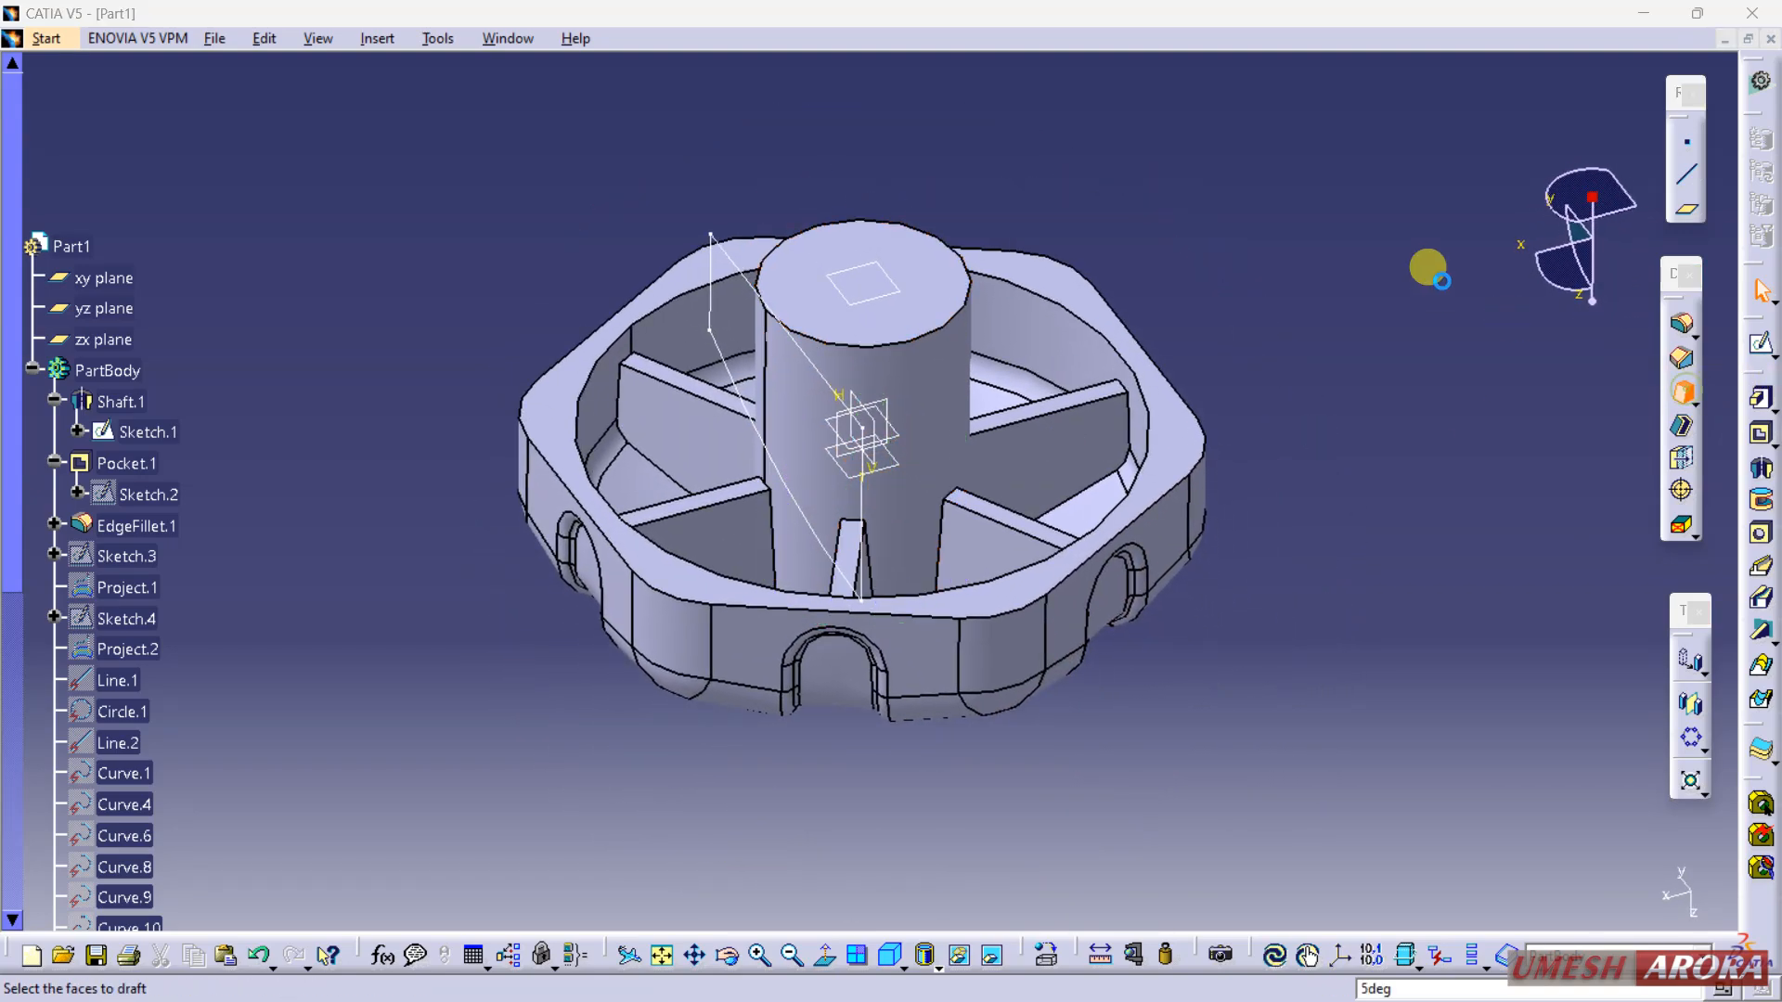
{"action": "left_click", "coordinate": [963, 350]}
{"action": "left_click", "coordinate": [1478, 727]}
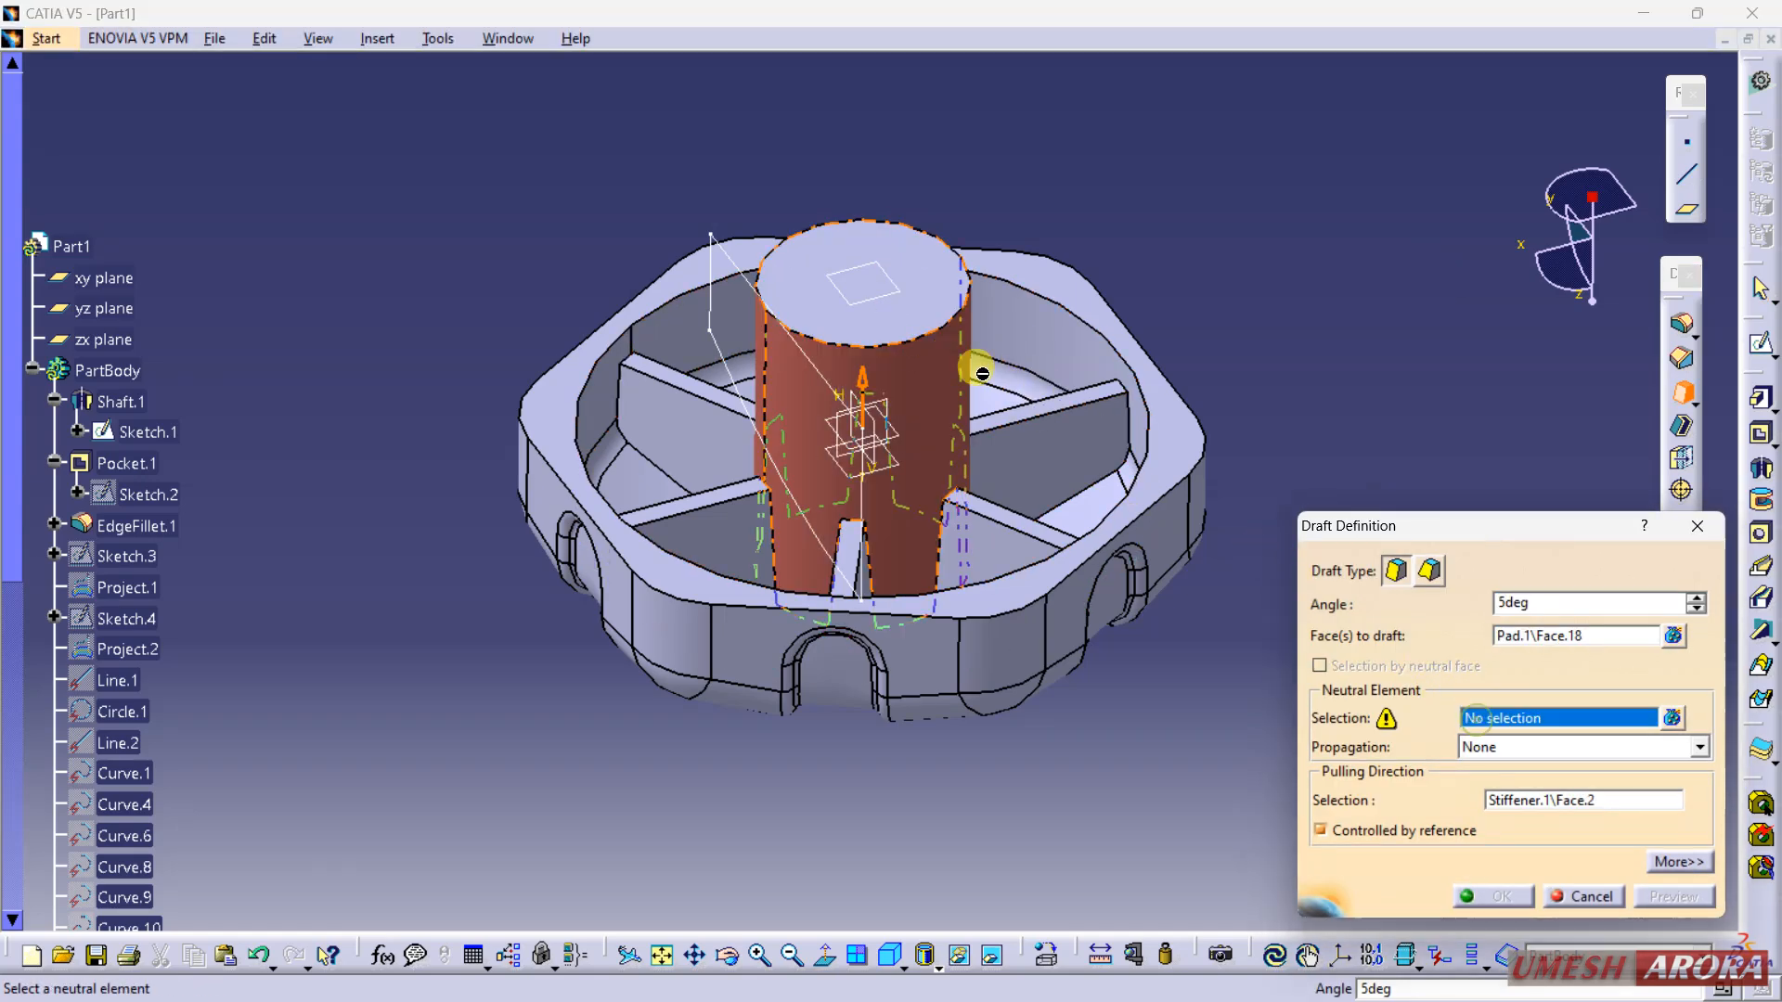
{"action": "left_click", "coordinate": [914, 306]}
{"action": "left_click", "coordinate": [1540, 604]}
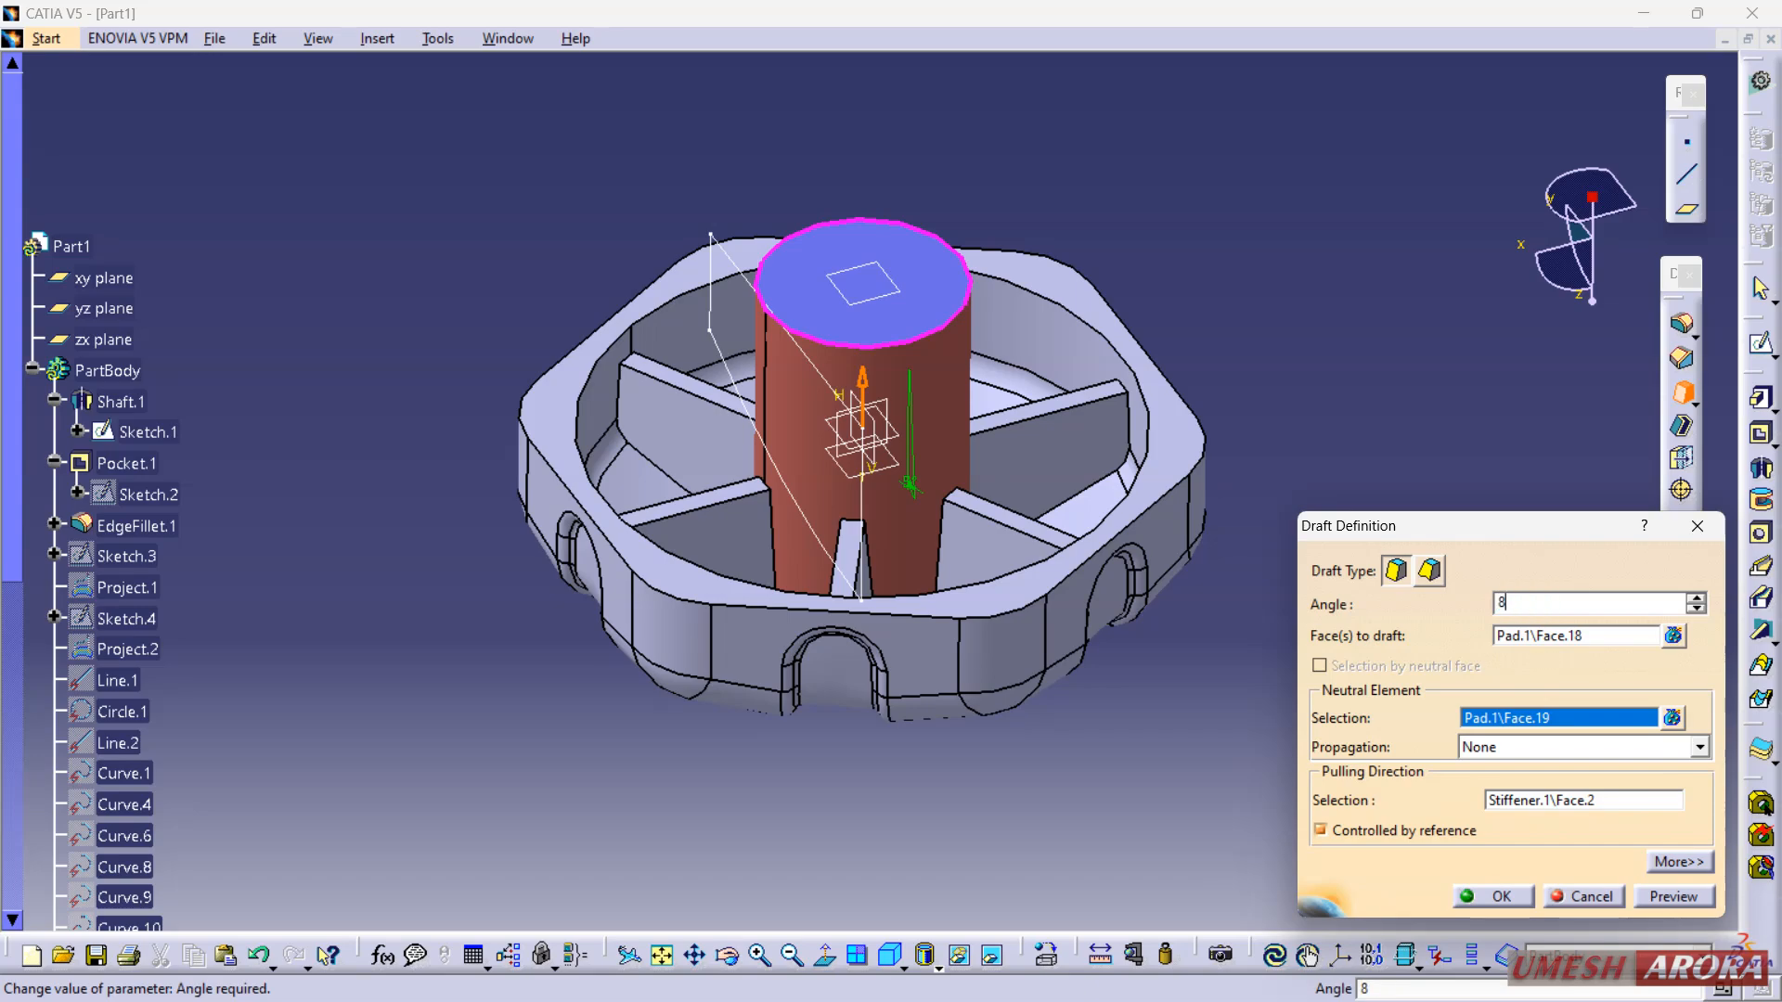
{"action": "key", "text": "Return"}
{"action": "left_click", "coordinate": [1339, 513]}
Step: Start a Hole on the domed outer face at the apex point of the dome's profile sketch
{"action": "middle_click_drag", "start_coordinate": [1115, 91], "coordinate": [1042, 238]}
{"action": "middle_click_drag", "start_coordinate": [1400, 736], "coordinate": [1187, 471]}
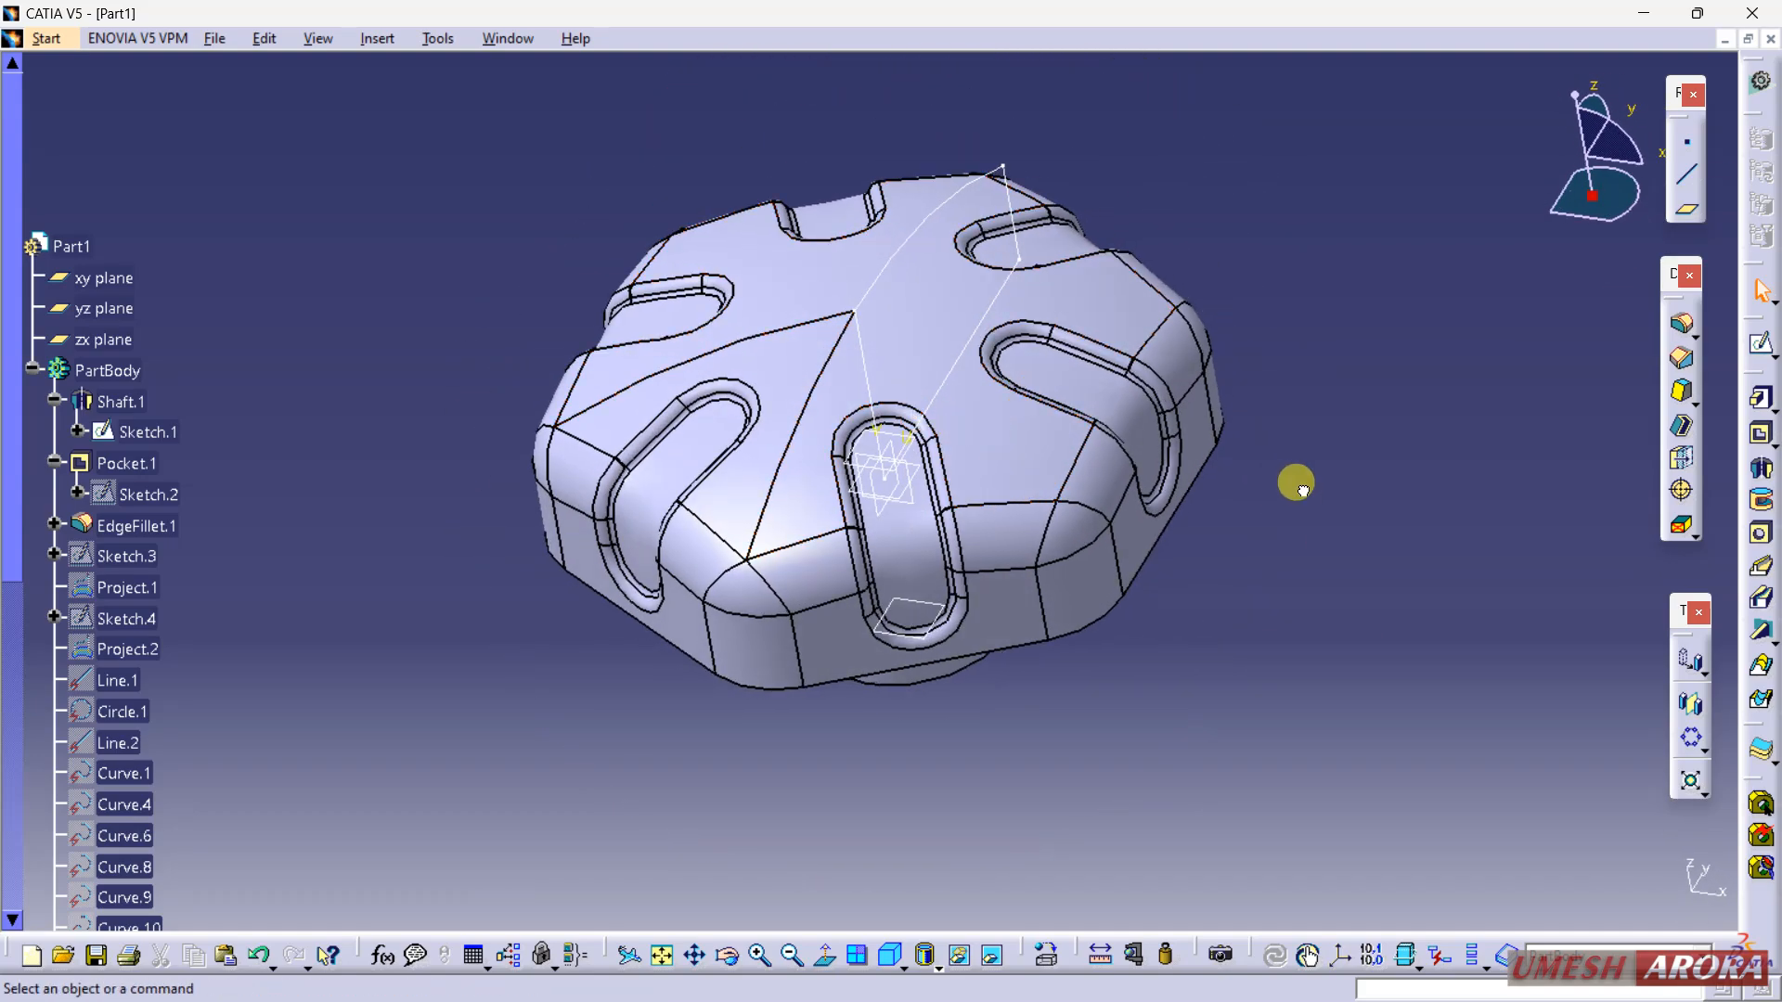
{"action": "left_click", "coordinate": [1760, 534]}
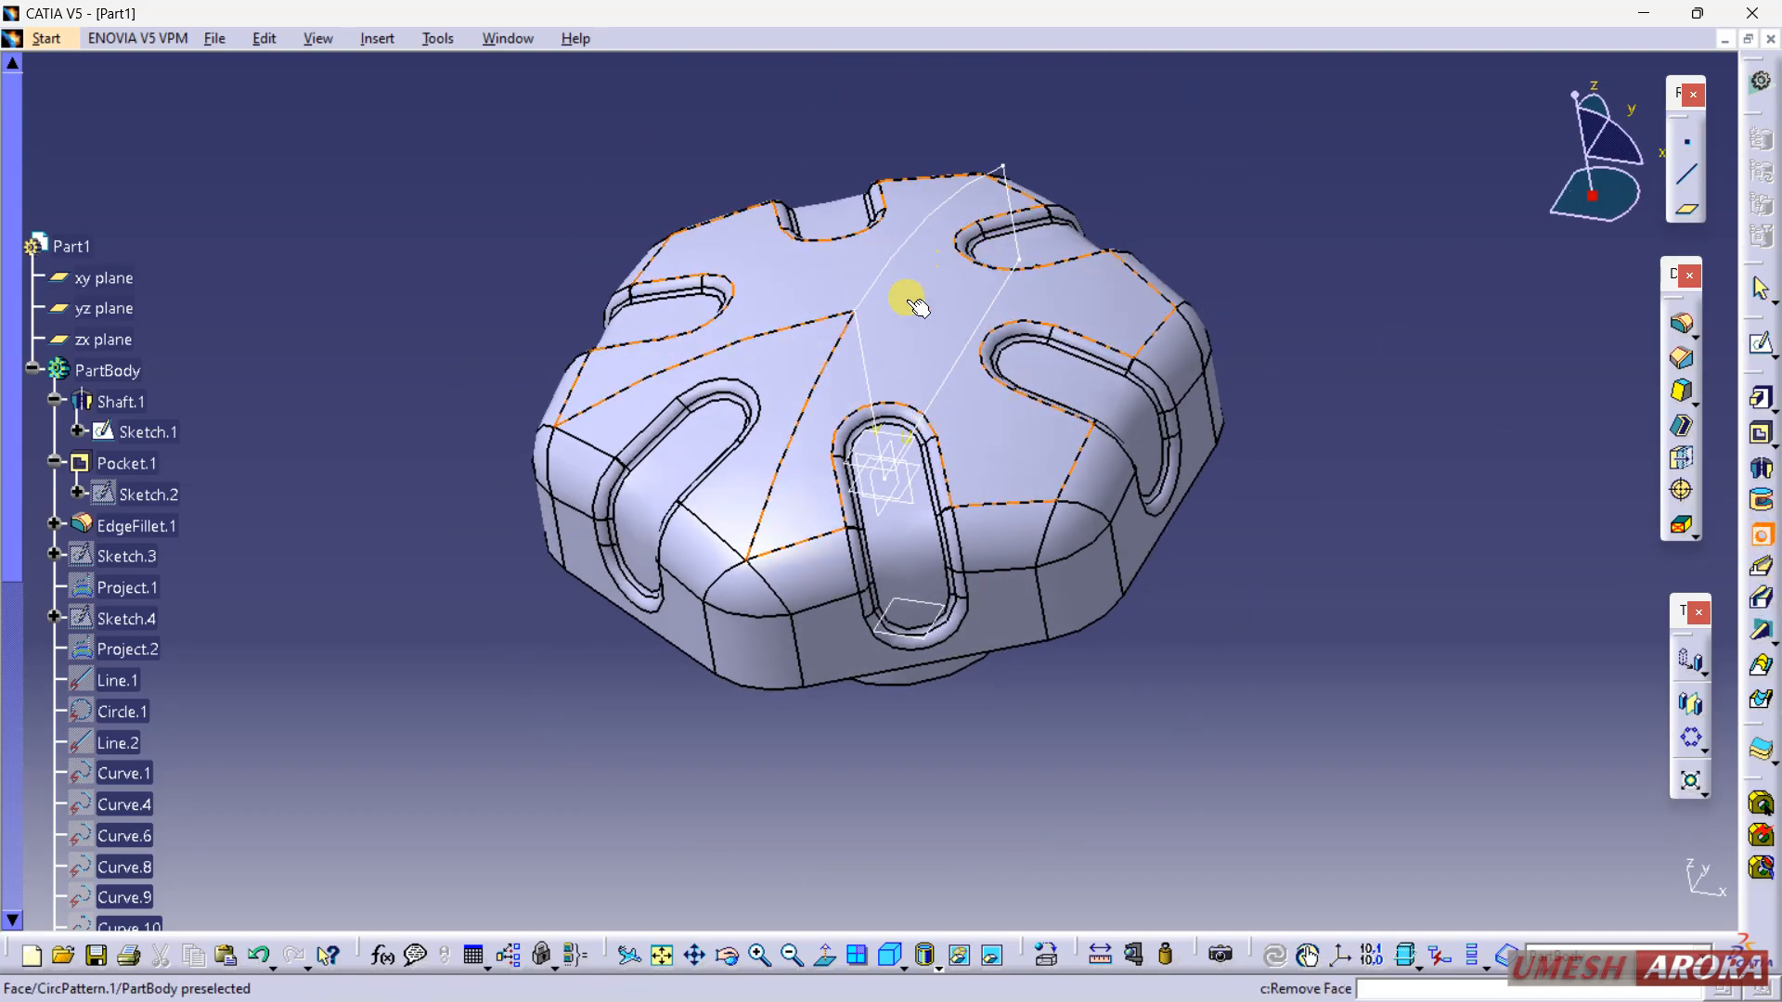
{"action": "left_click", "coordinate": [847, 299]}
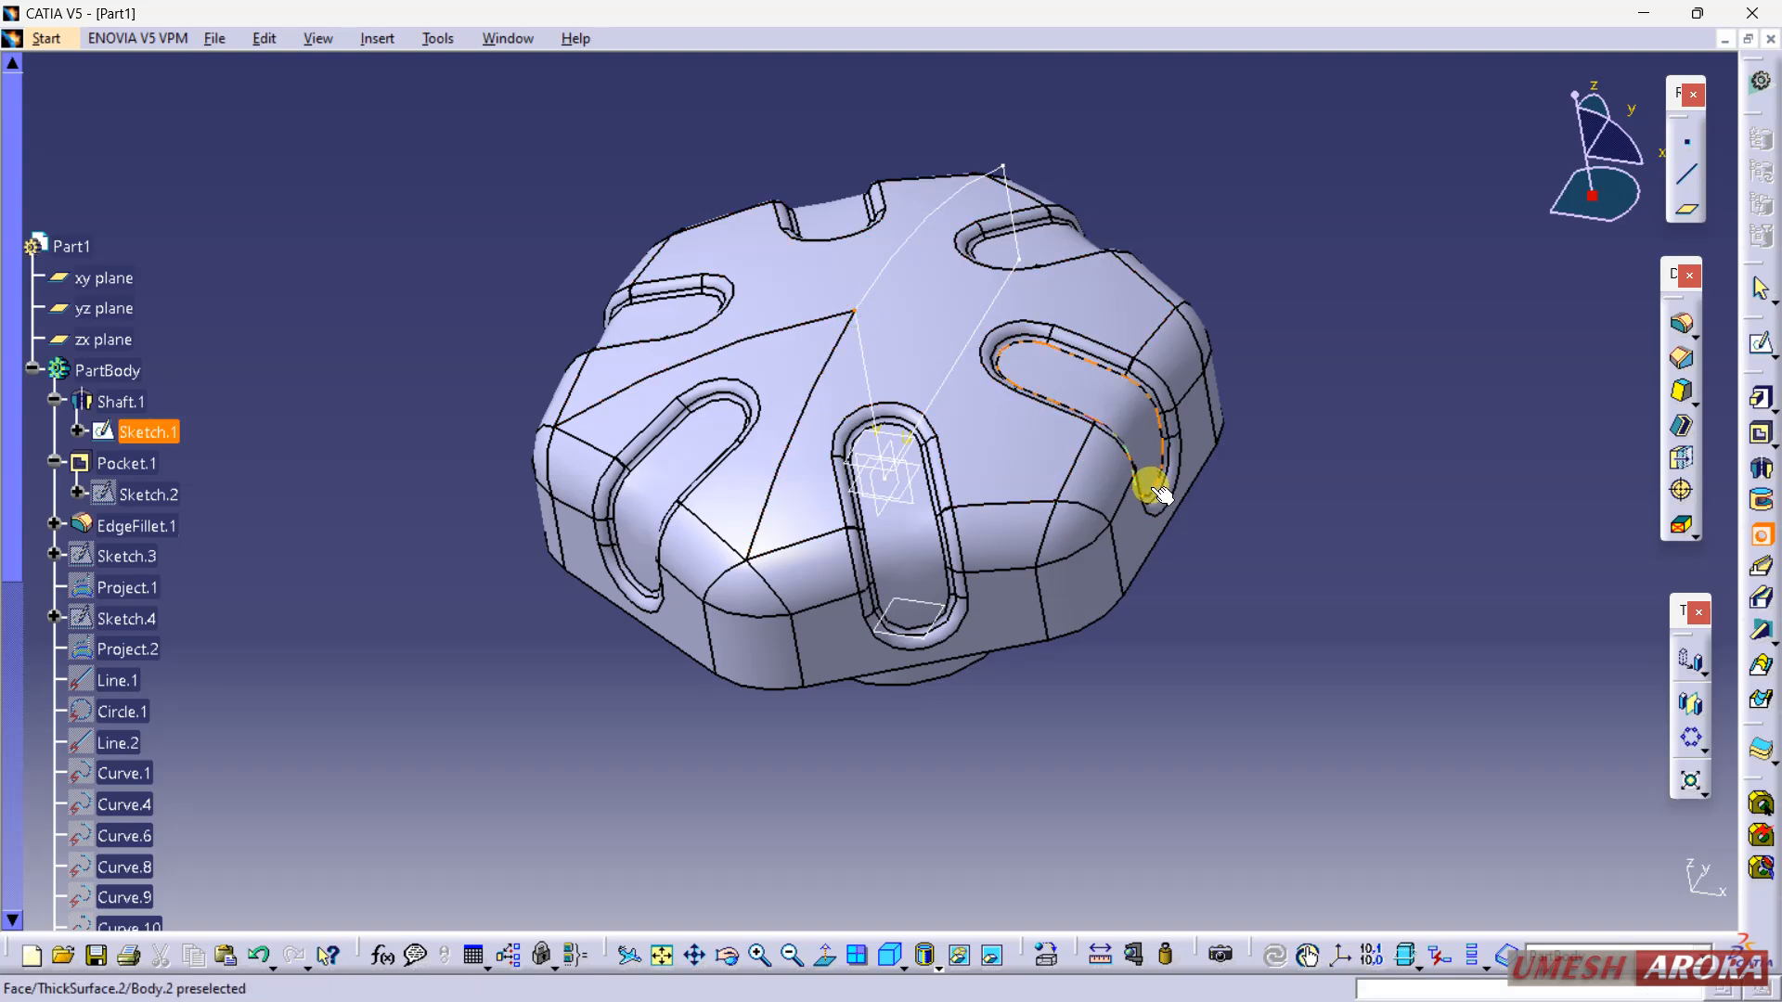
{"action": "left_click", "coordinate": [868, 315]}
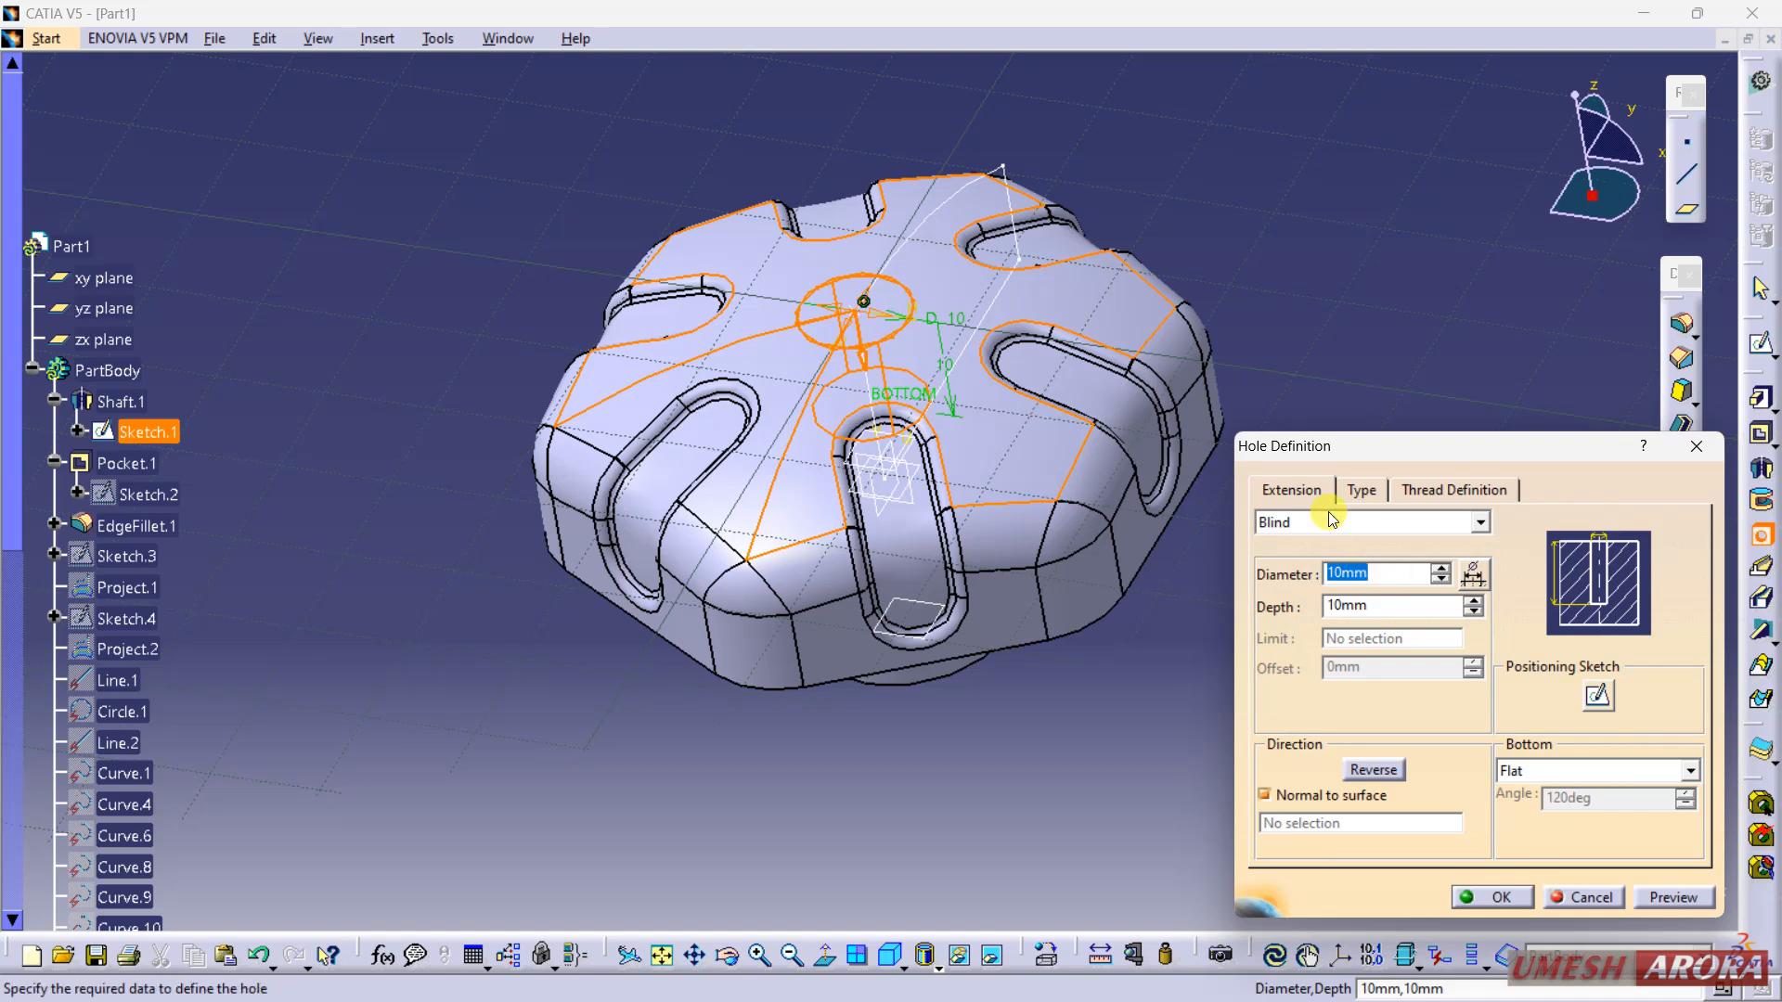
Step: Make the hole counterbored with a 16 mm counterbore diameter and try a counterbore depth of 20 mm
{"action": "left_click", "coordinate": [1358, 492]}
{"action": "left_click", "coordinate": [1345, 521]}
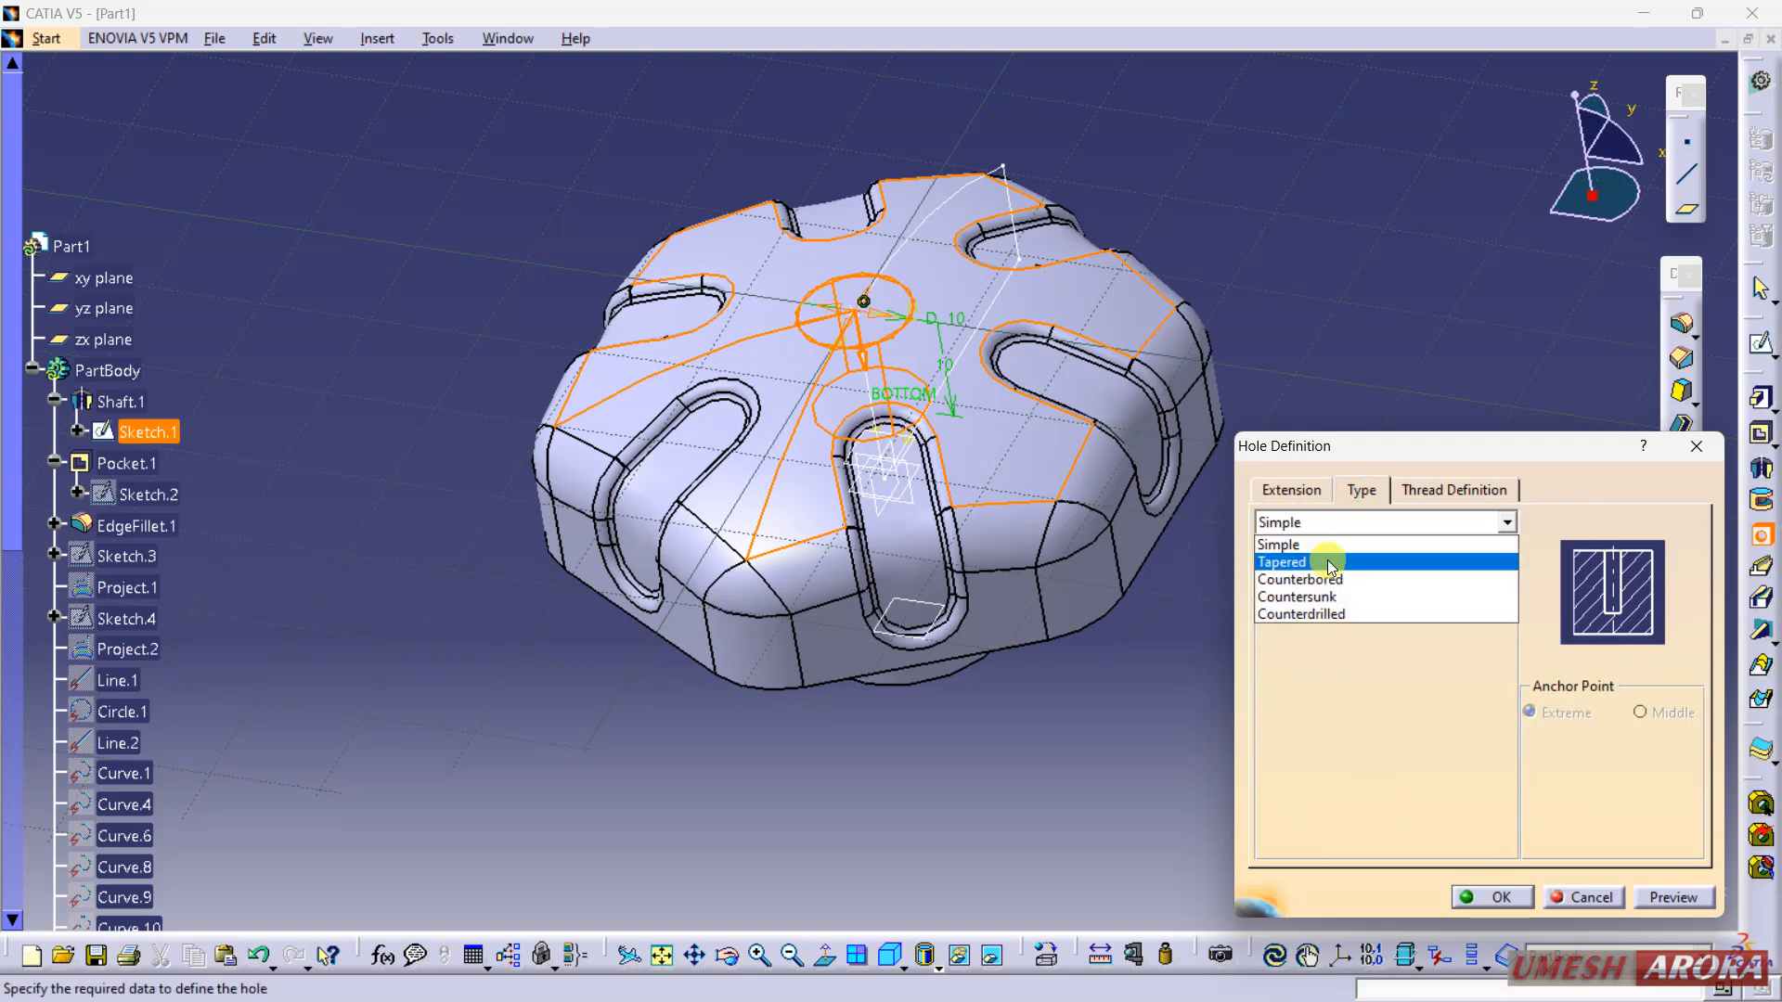
{"action": "left_click", "coordinate": [1362, 581]}
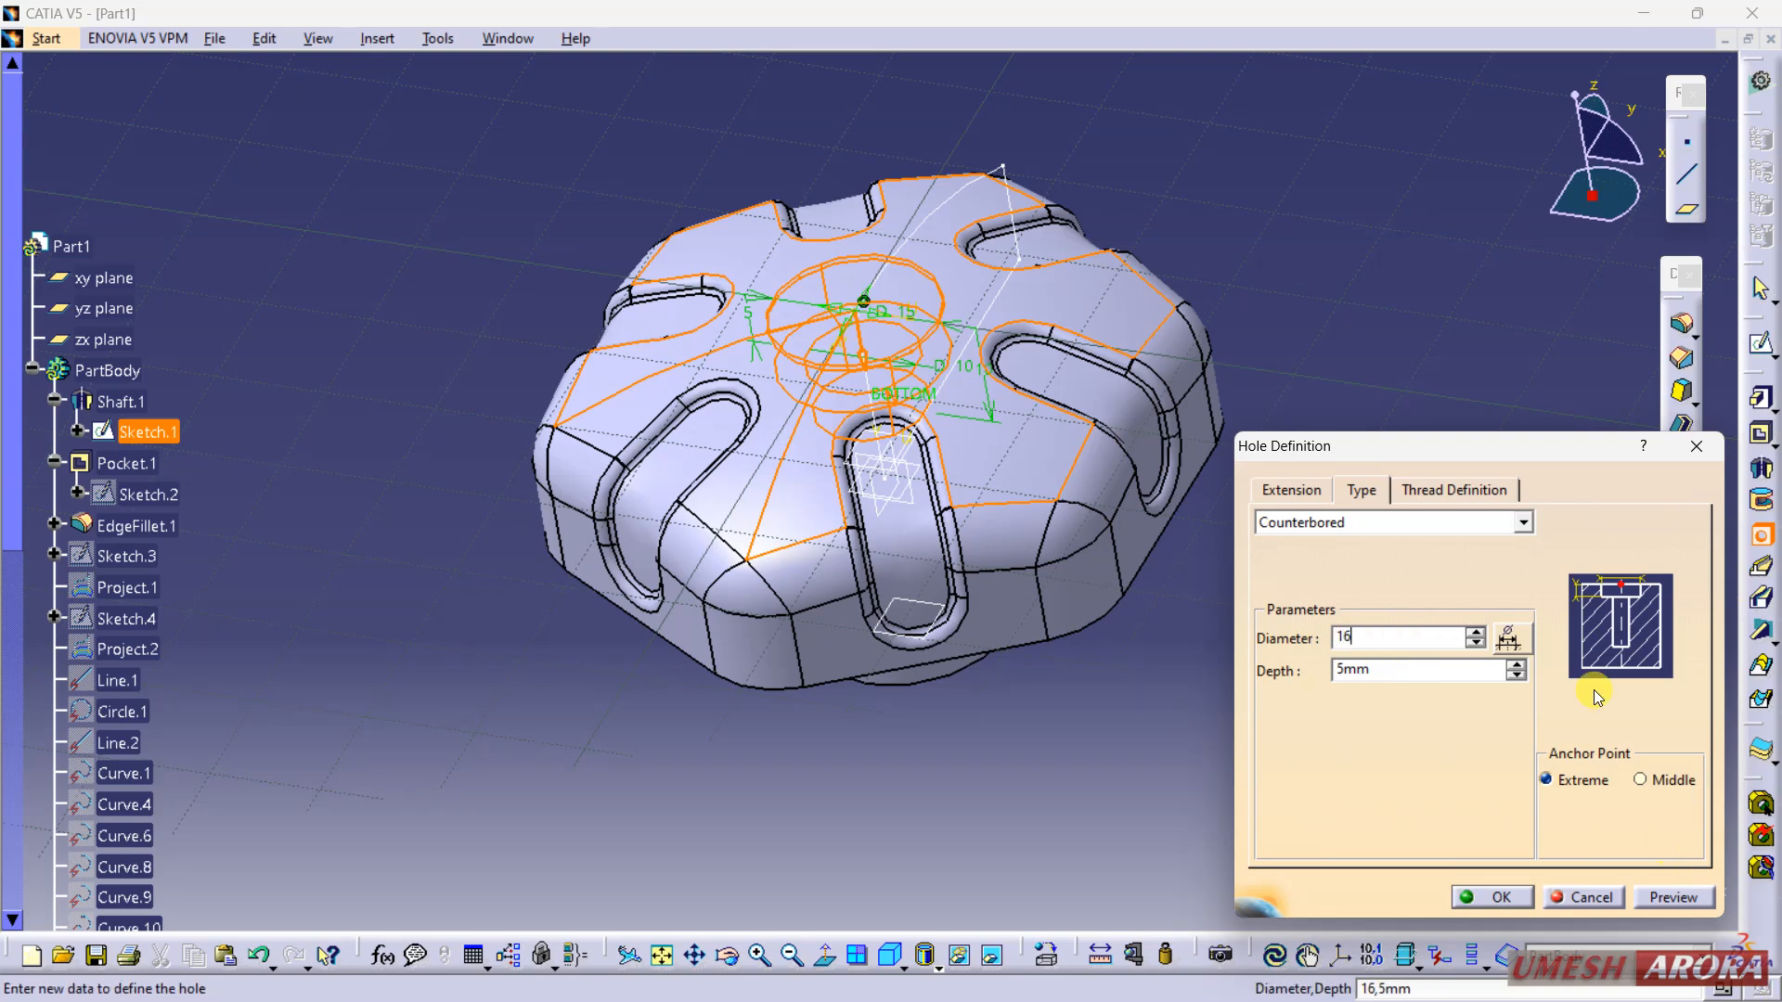
{"action": "left_click", "coordinate": [1406, 675]}
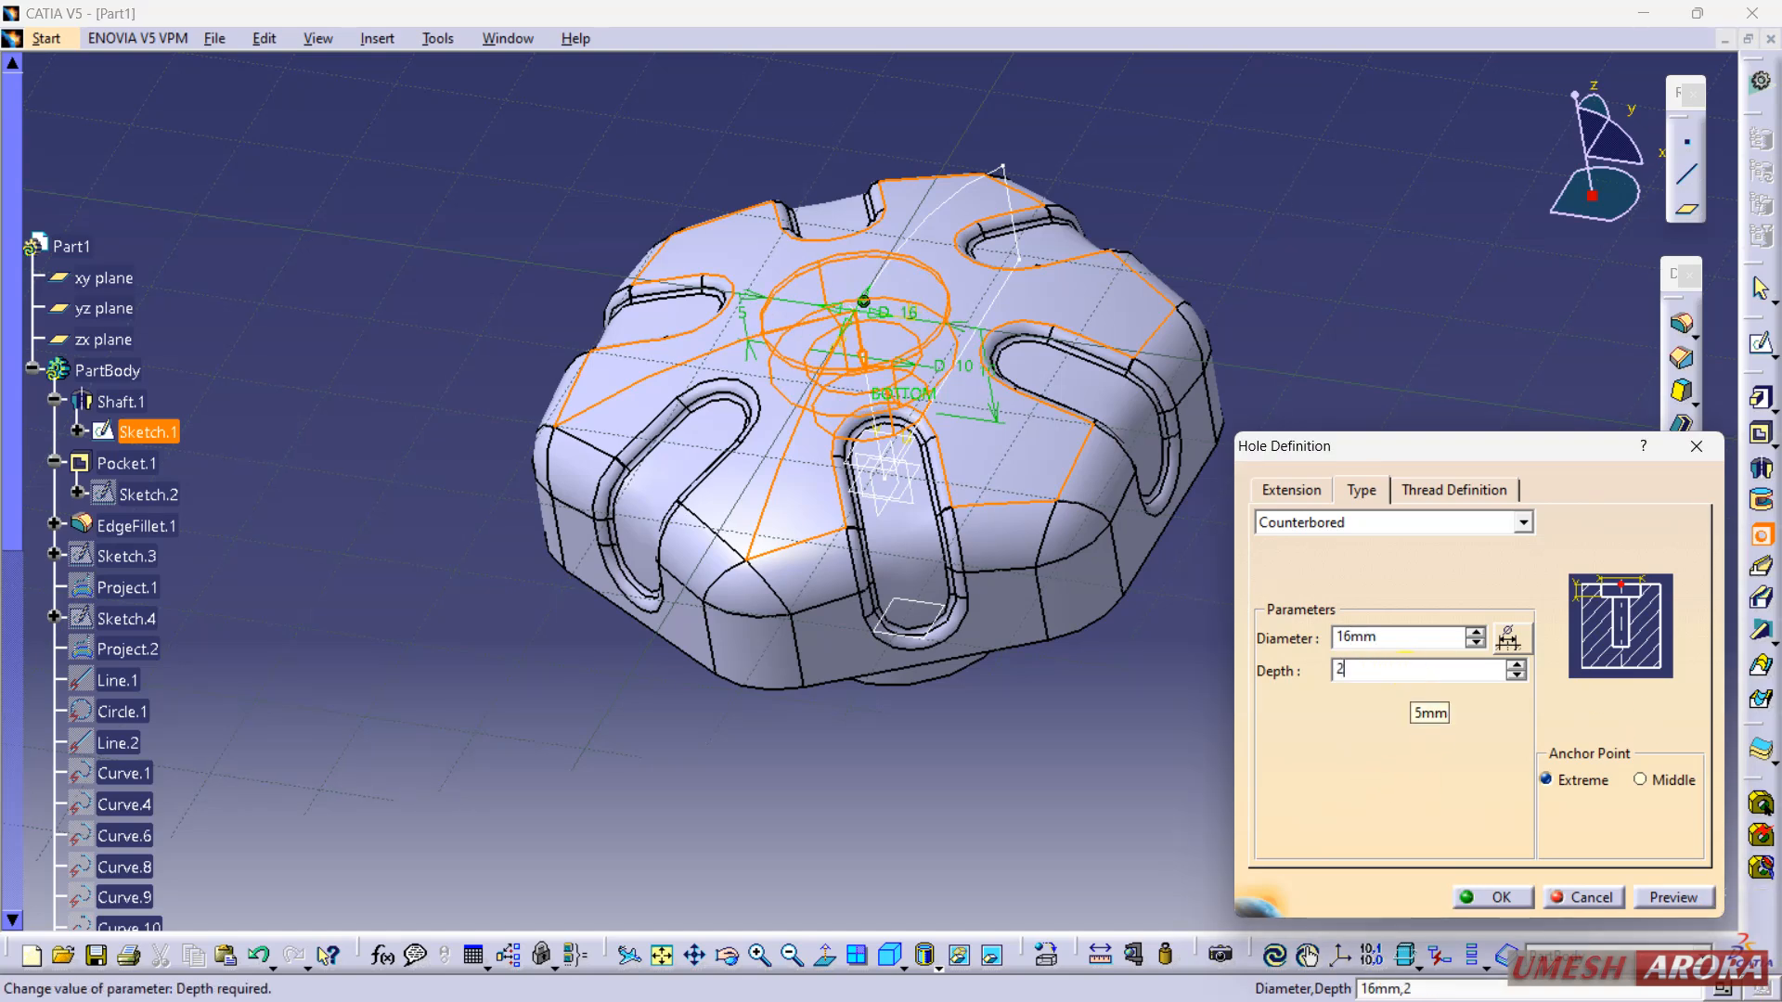
Step: Set the blind hole's bore diameter to 11 mm and its total depth to 45 mm
{"action": "left_click", "coordinate": [1290, 489]}
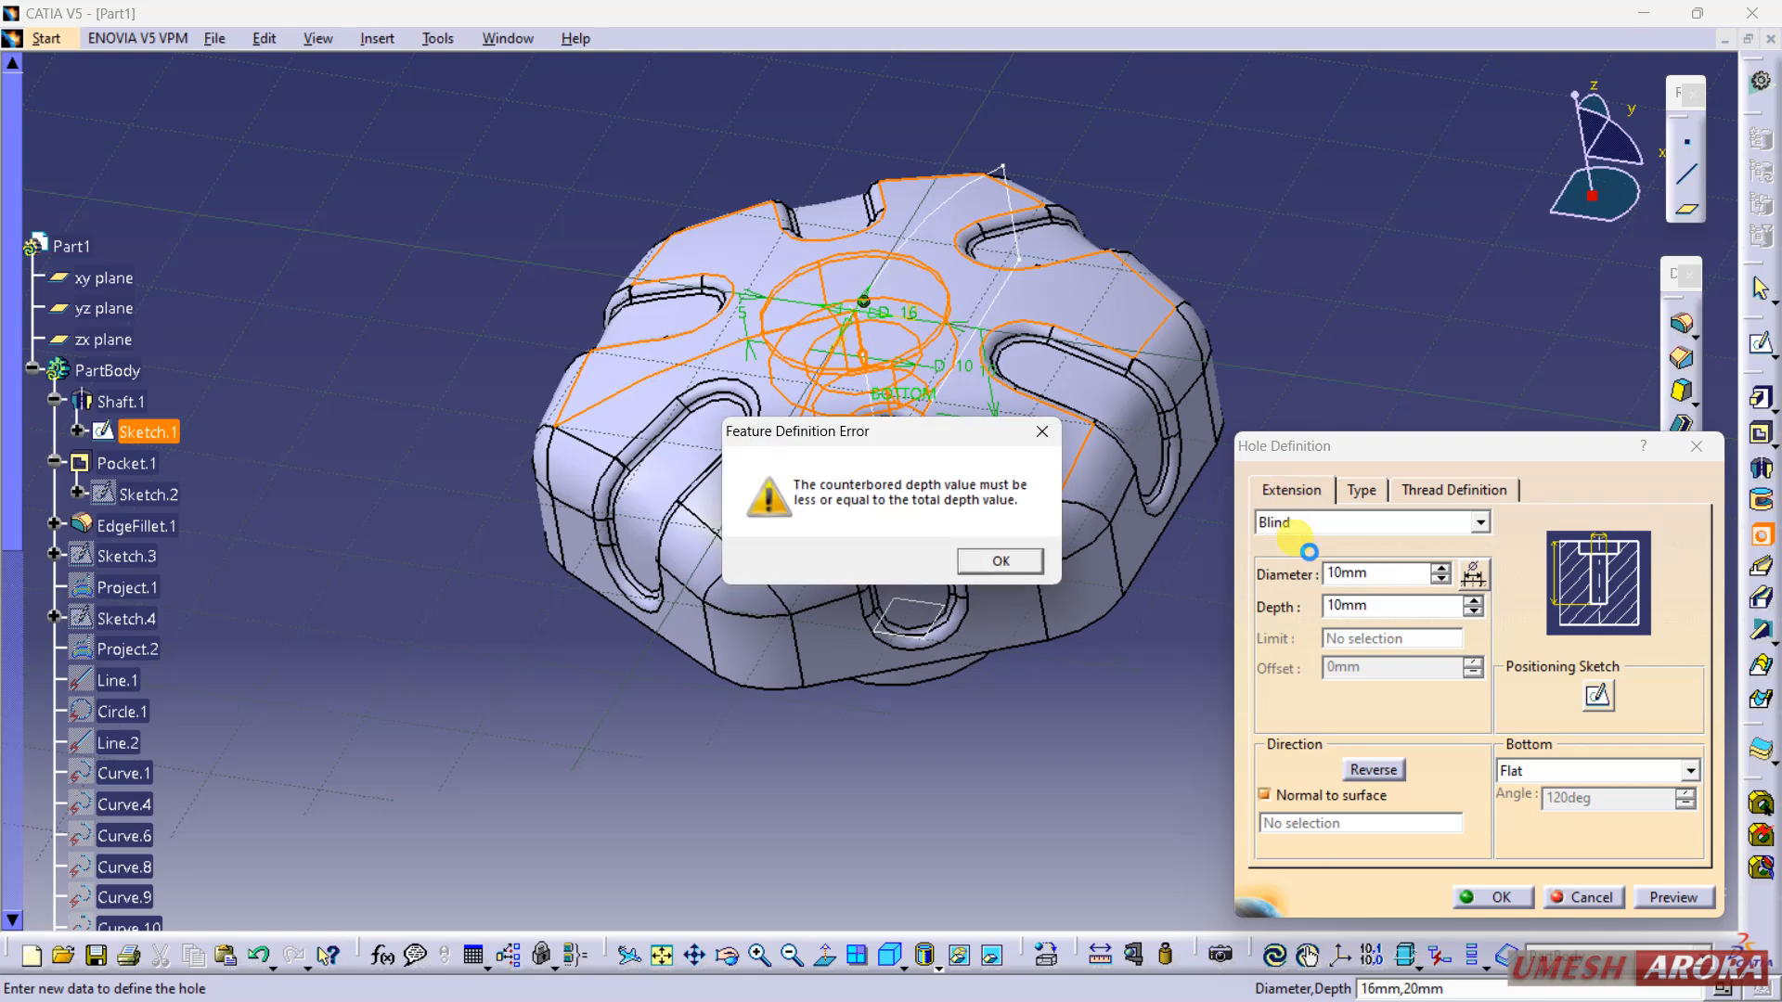
{"action": "left_click", "coordinate": [965, 564]}
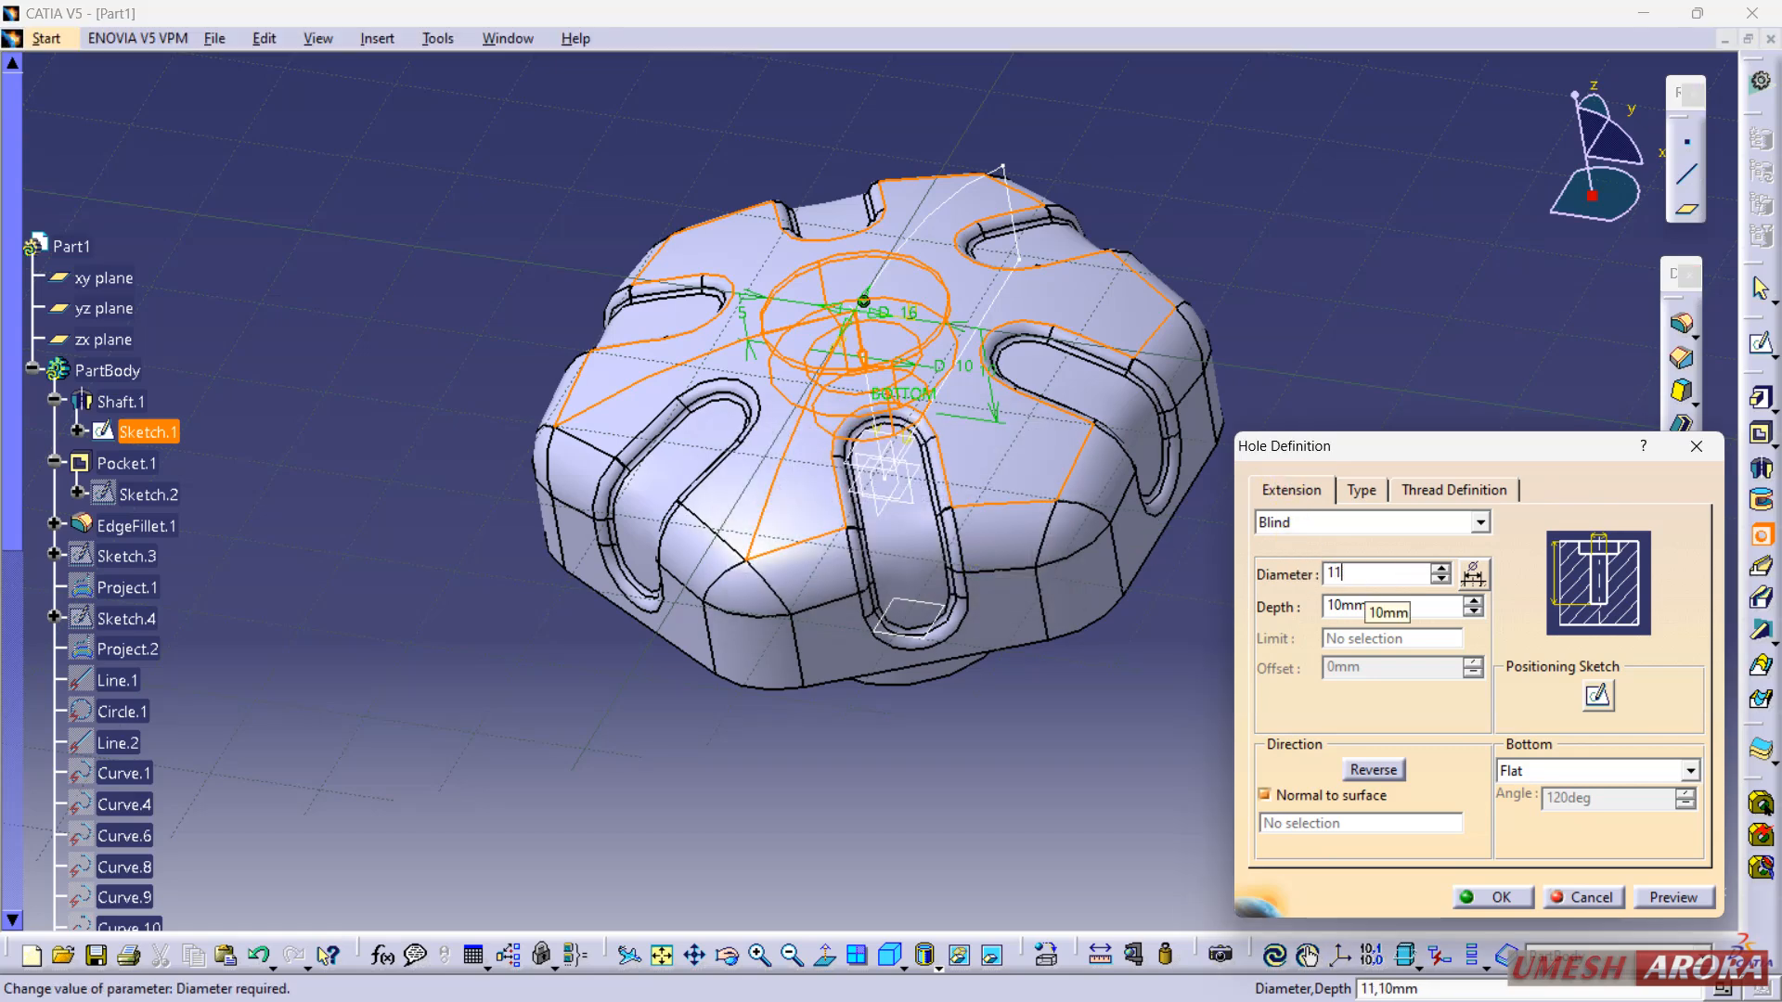
{"action": "left_click", "coordinate": [1381, 605]}
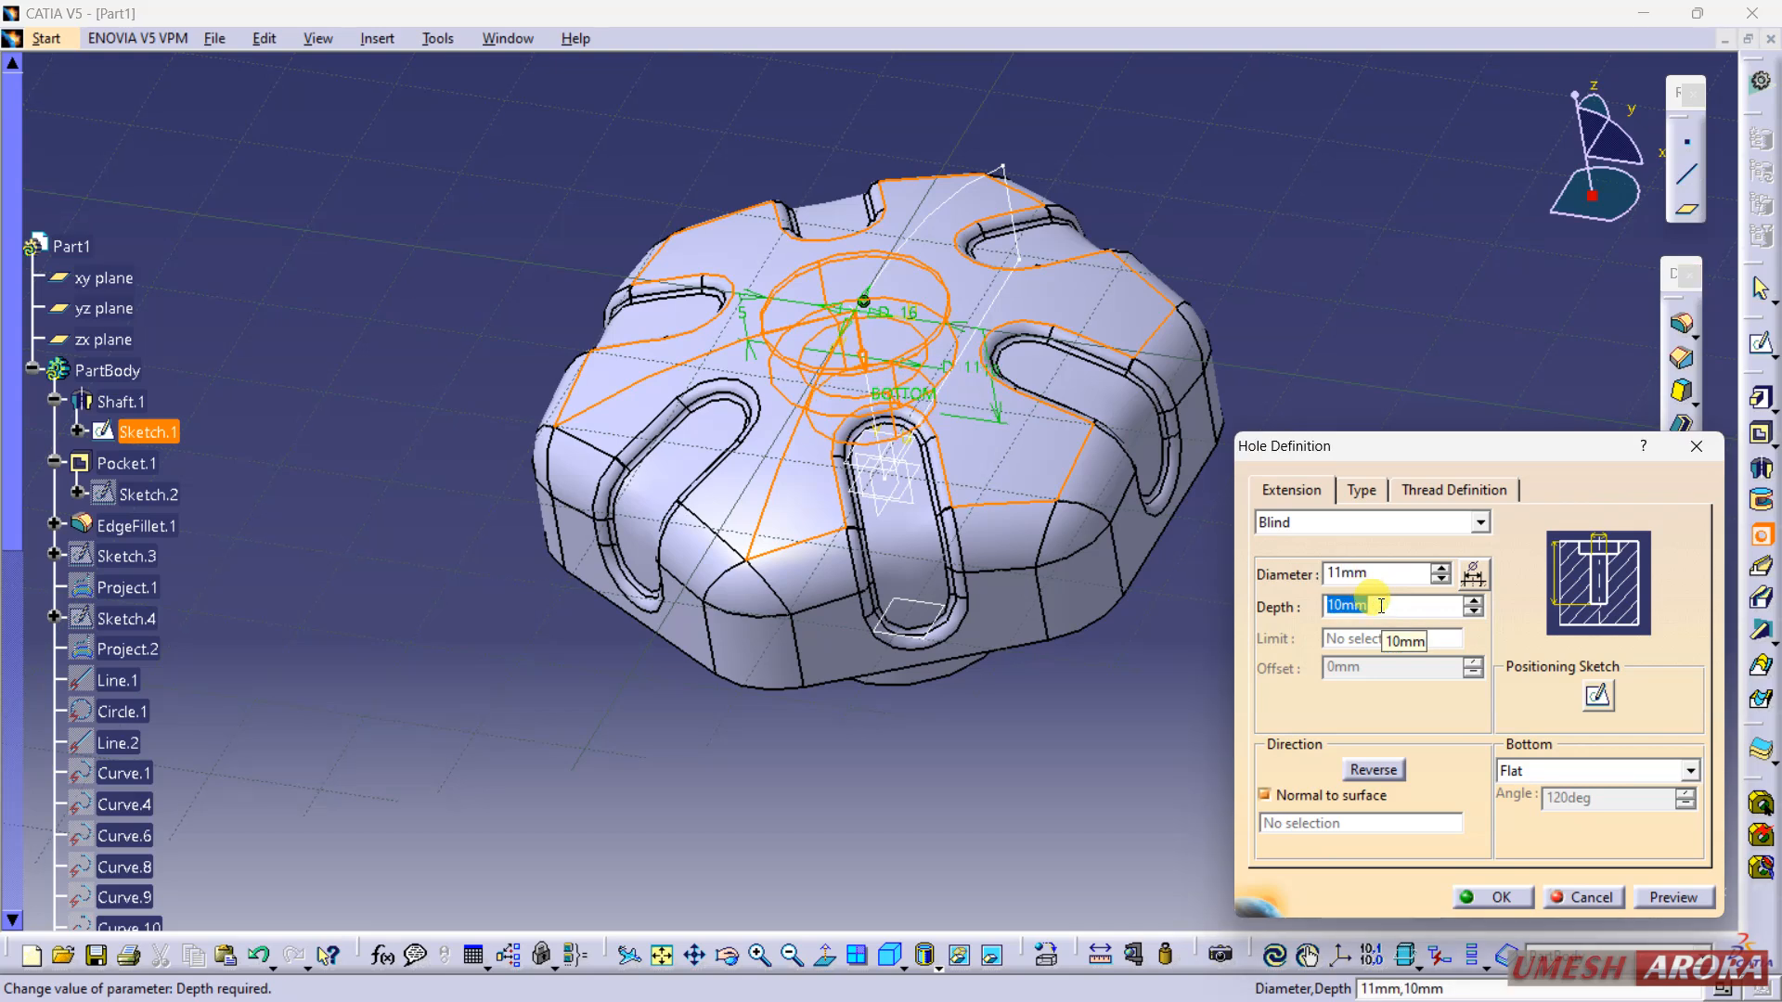
{"action": "key", "text": "Return"}
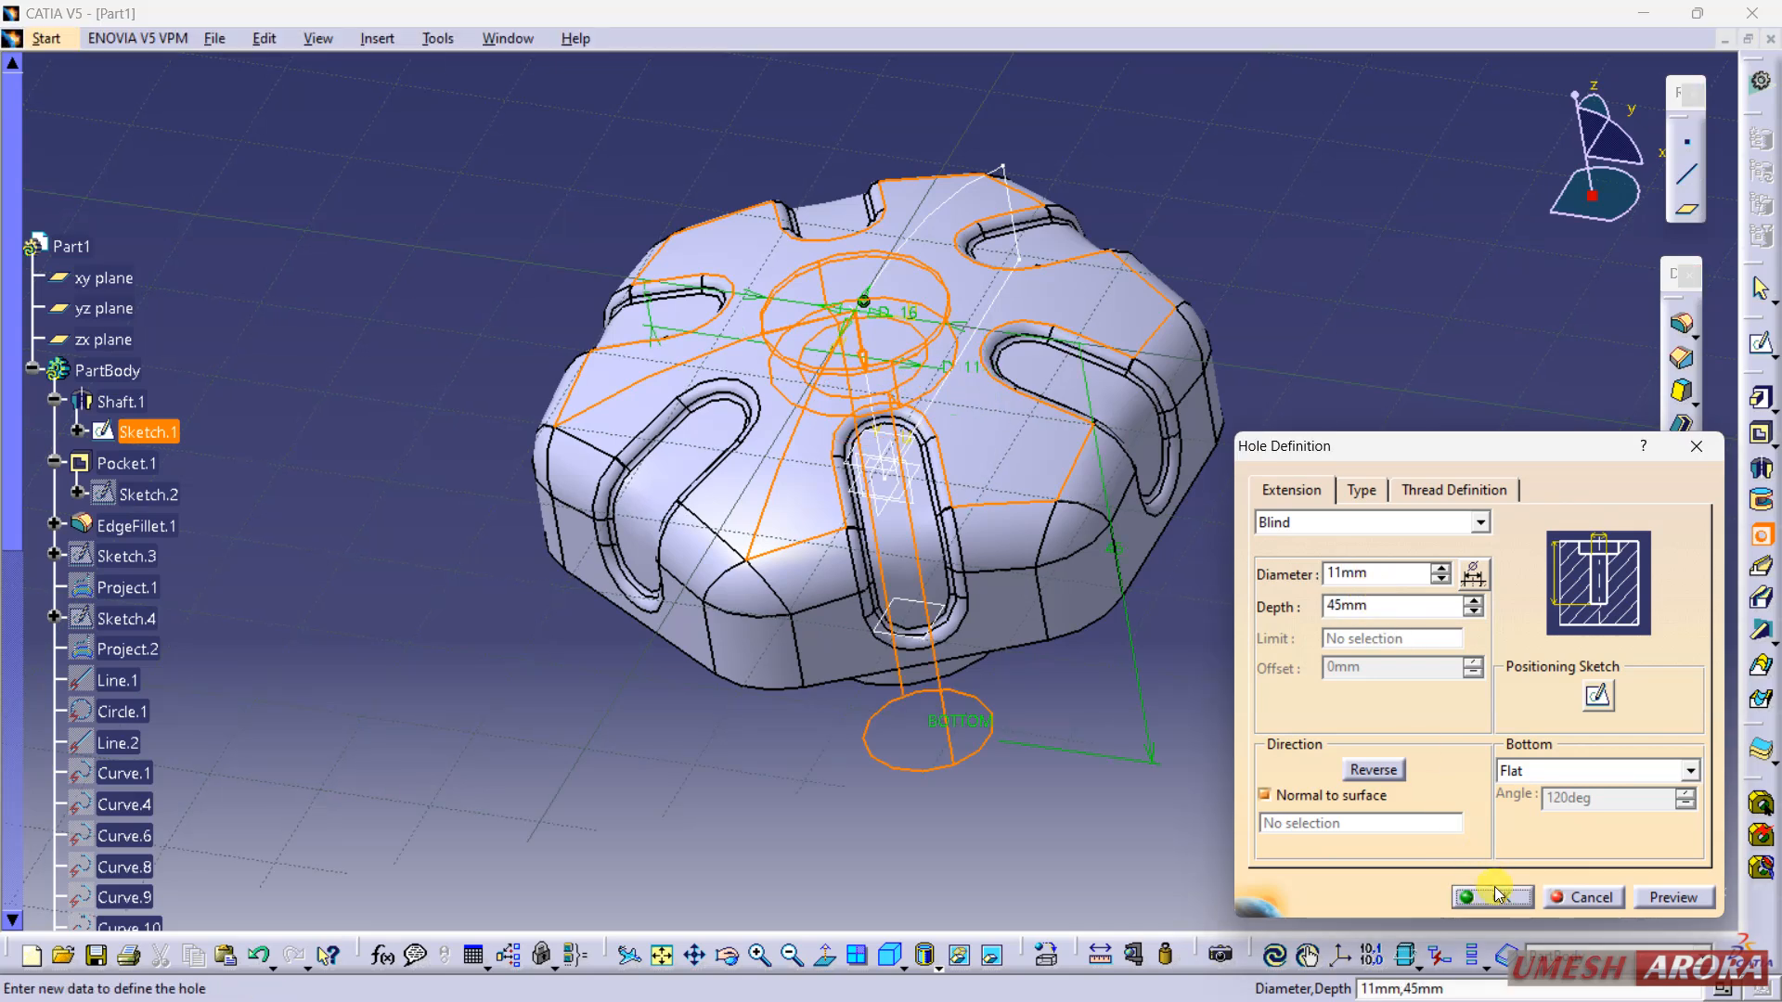
Step: Centre the hole on the origin in its positioning sketch and create the hole
{"action": "left_click", "coordinate": [1594, 702]}
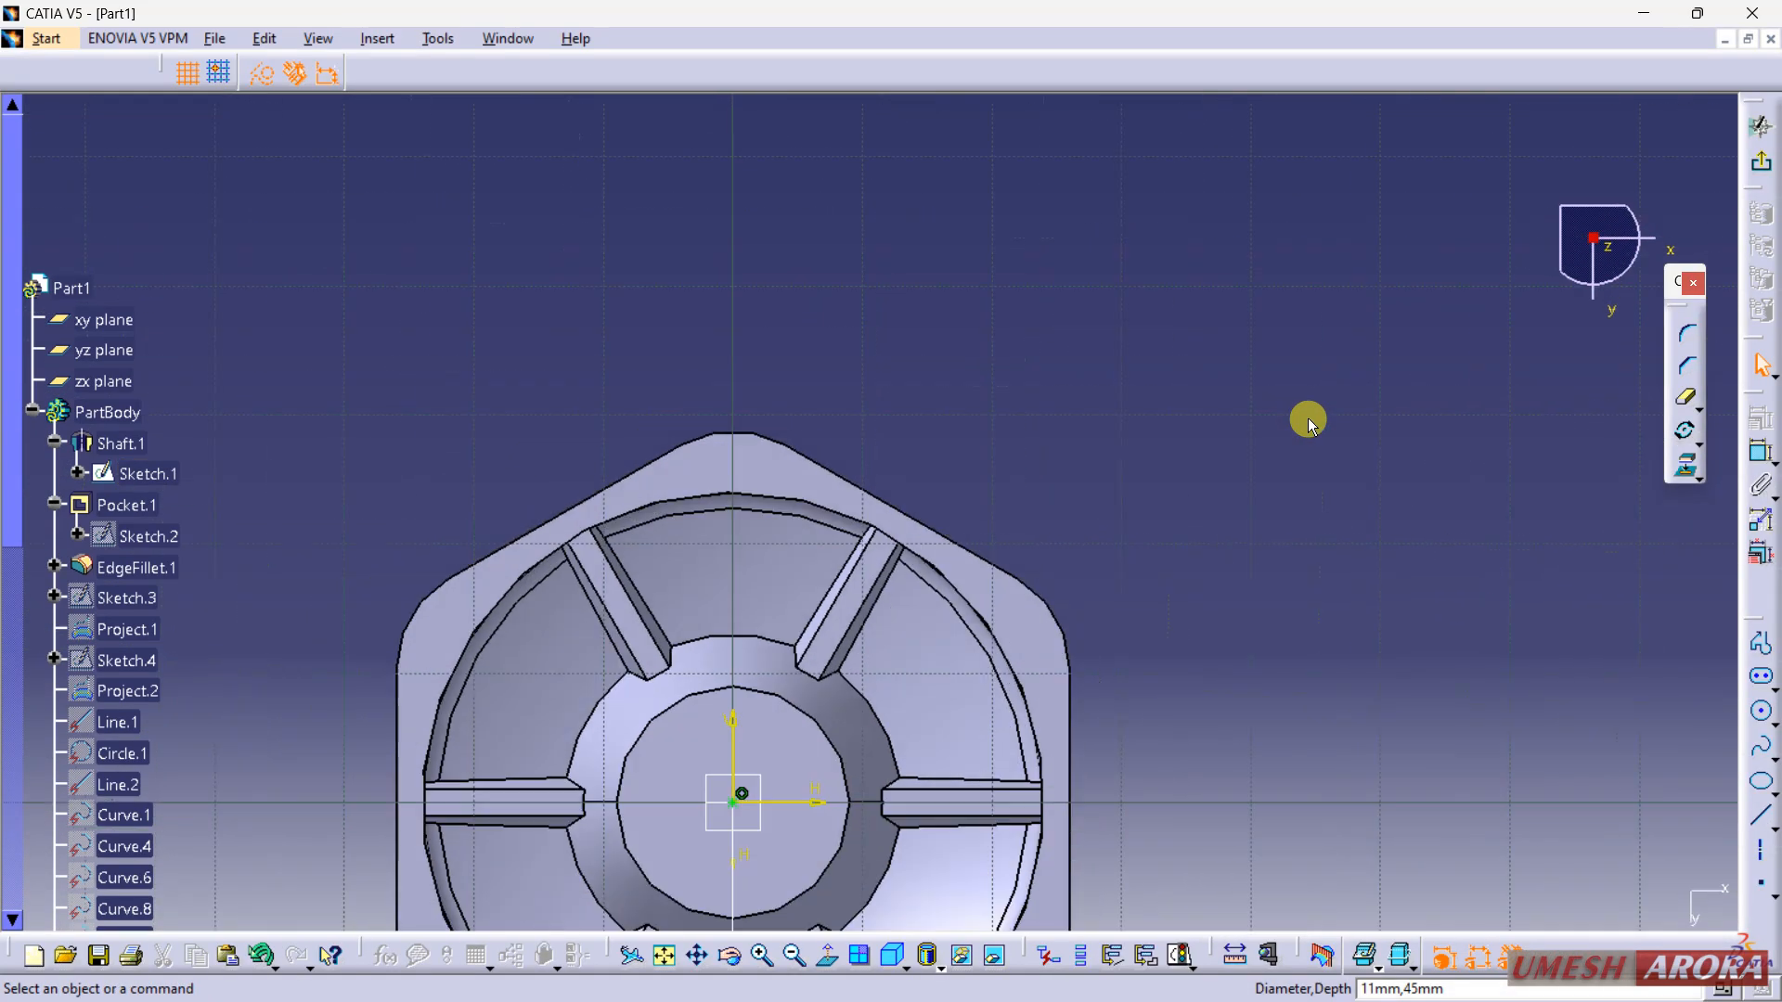
{"action": "left_click", "coordinate": [1759, 165]}
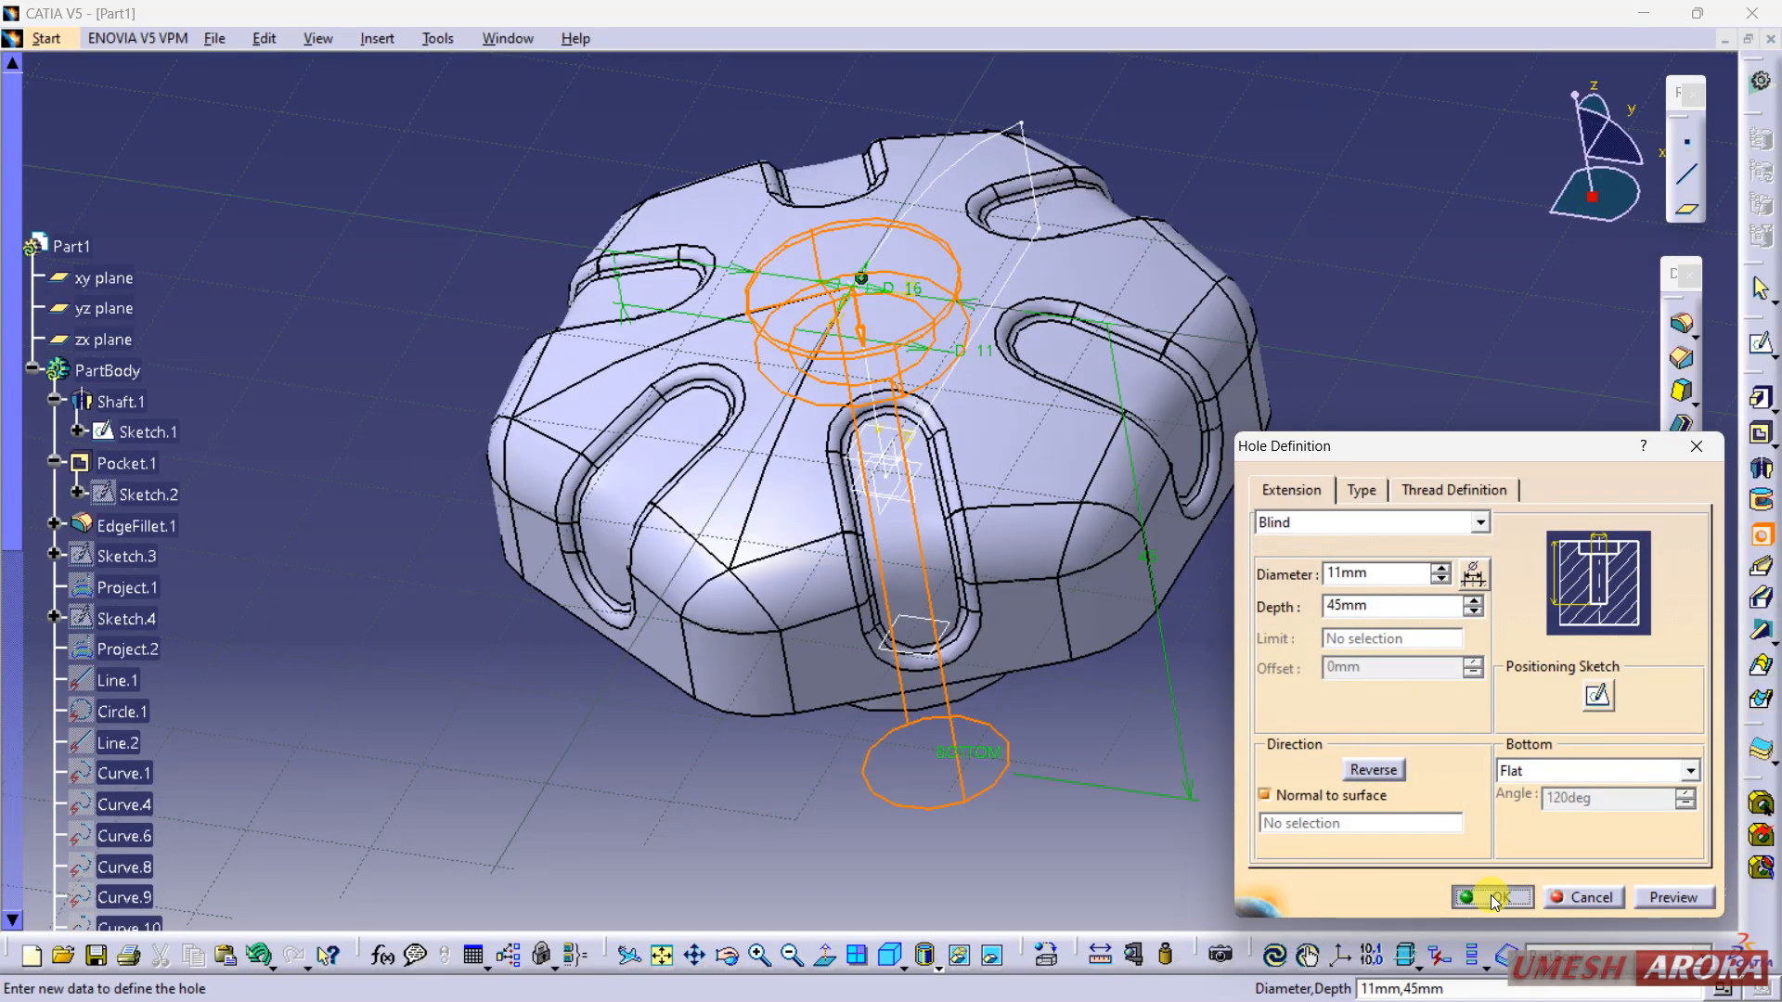
{"action": "left_click", "coordinate": [1494, 898]}
Step: Start a sketch on the yz plane and project the dome's profile arc from Sketch.1 onto it
{"action": "middle_click_drag", "start_coordinate": [1364, 366], "coordinate": [1058, 615]}
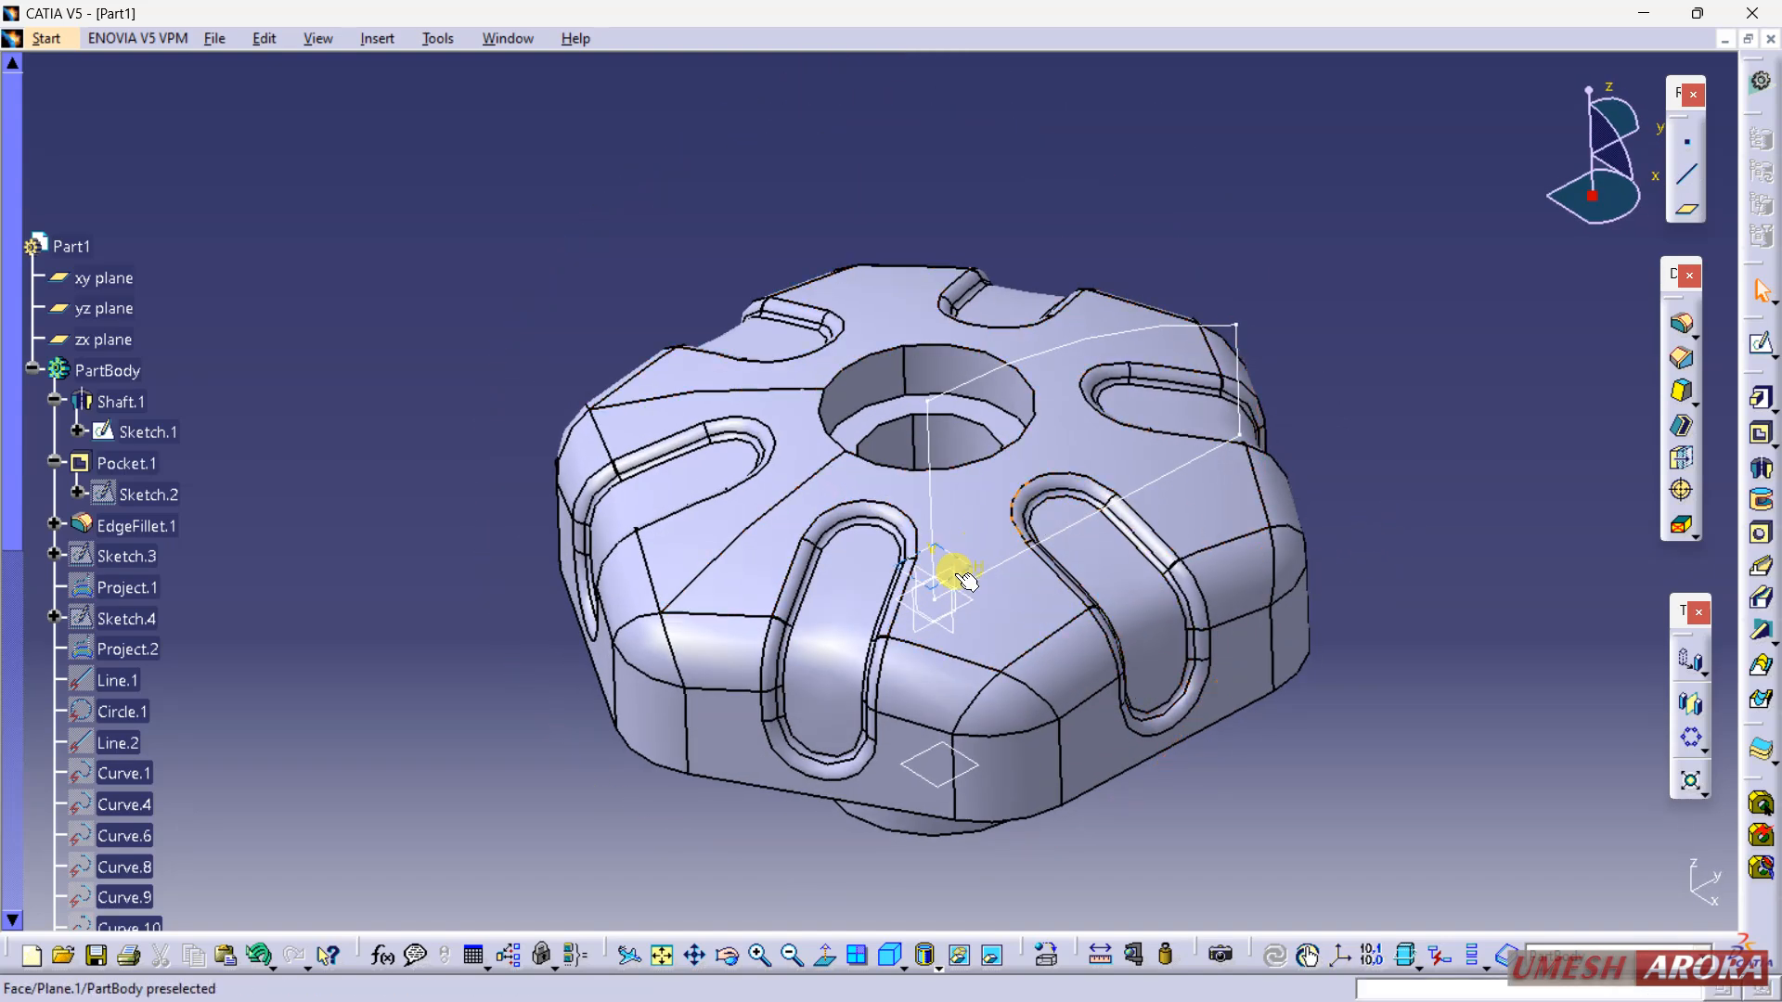
{"action": "left_click", "coordinate": [1760, 344]}
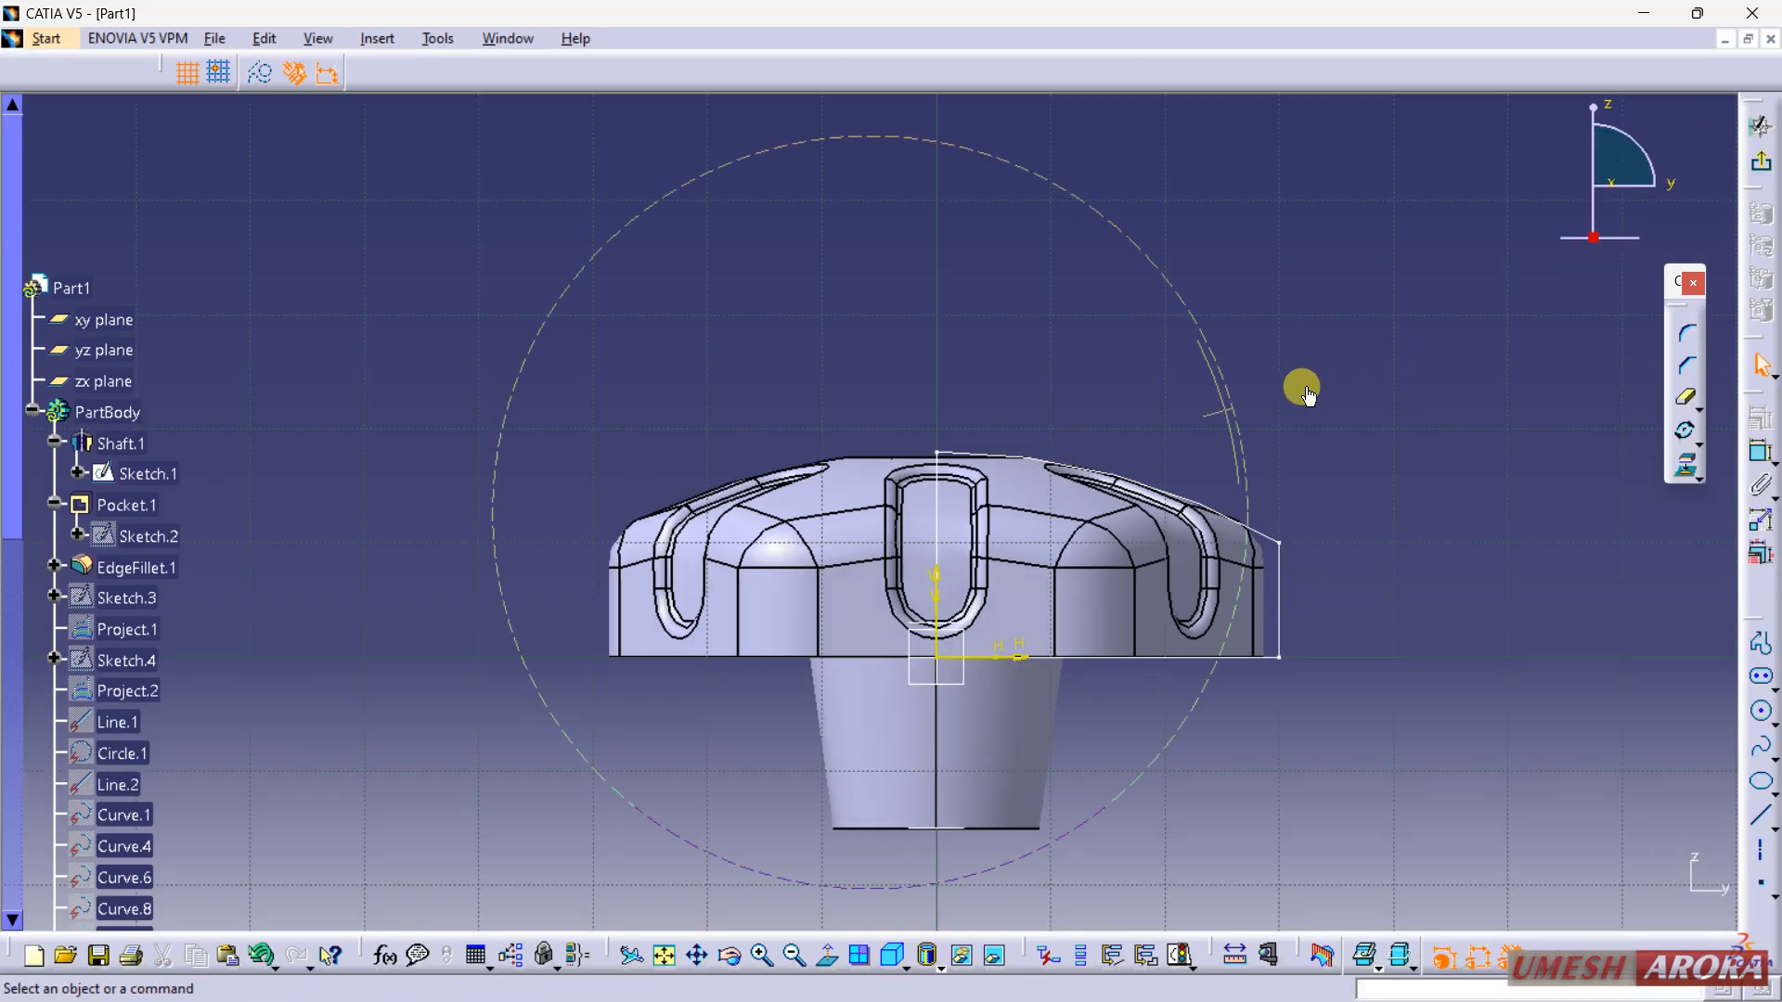
{"action": "mouse_move", "coordinate": [1306, 394]}
{"action": "middle_mouse_down"}
{"action": "mouse_move", "coordinate": [1241, 254]}
{"action": "mouse_move", "coordinate": [1123, 246]}
{"action": "middle_mouse_up"}
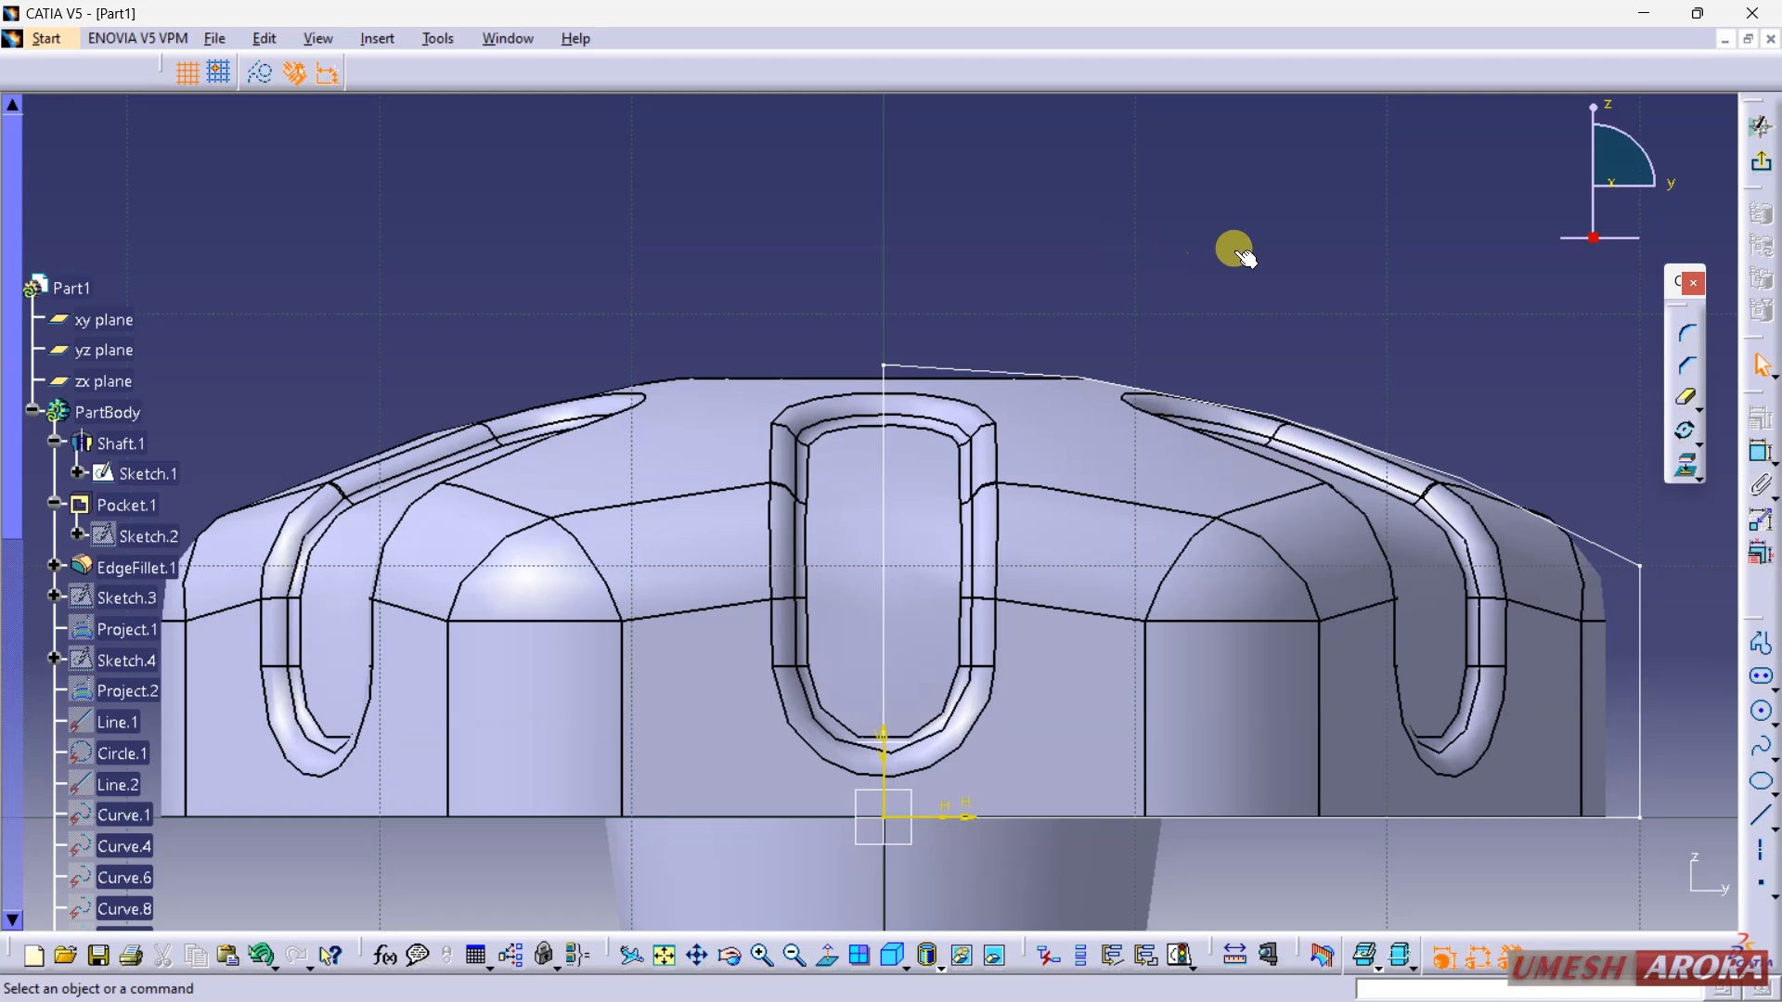
{"action": "left_click", "coordinate": [1687, 466]}
{"action": "left_click", "coordinate": [967, 366]}
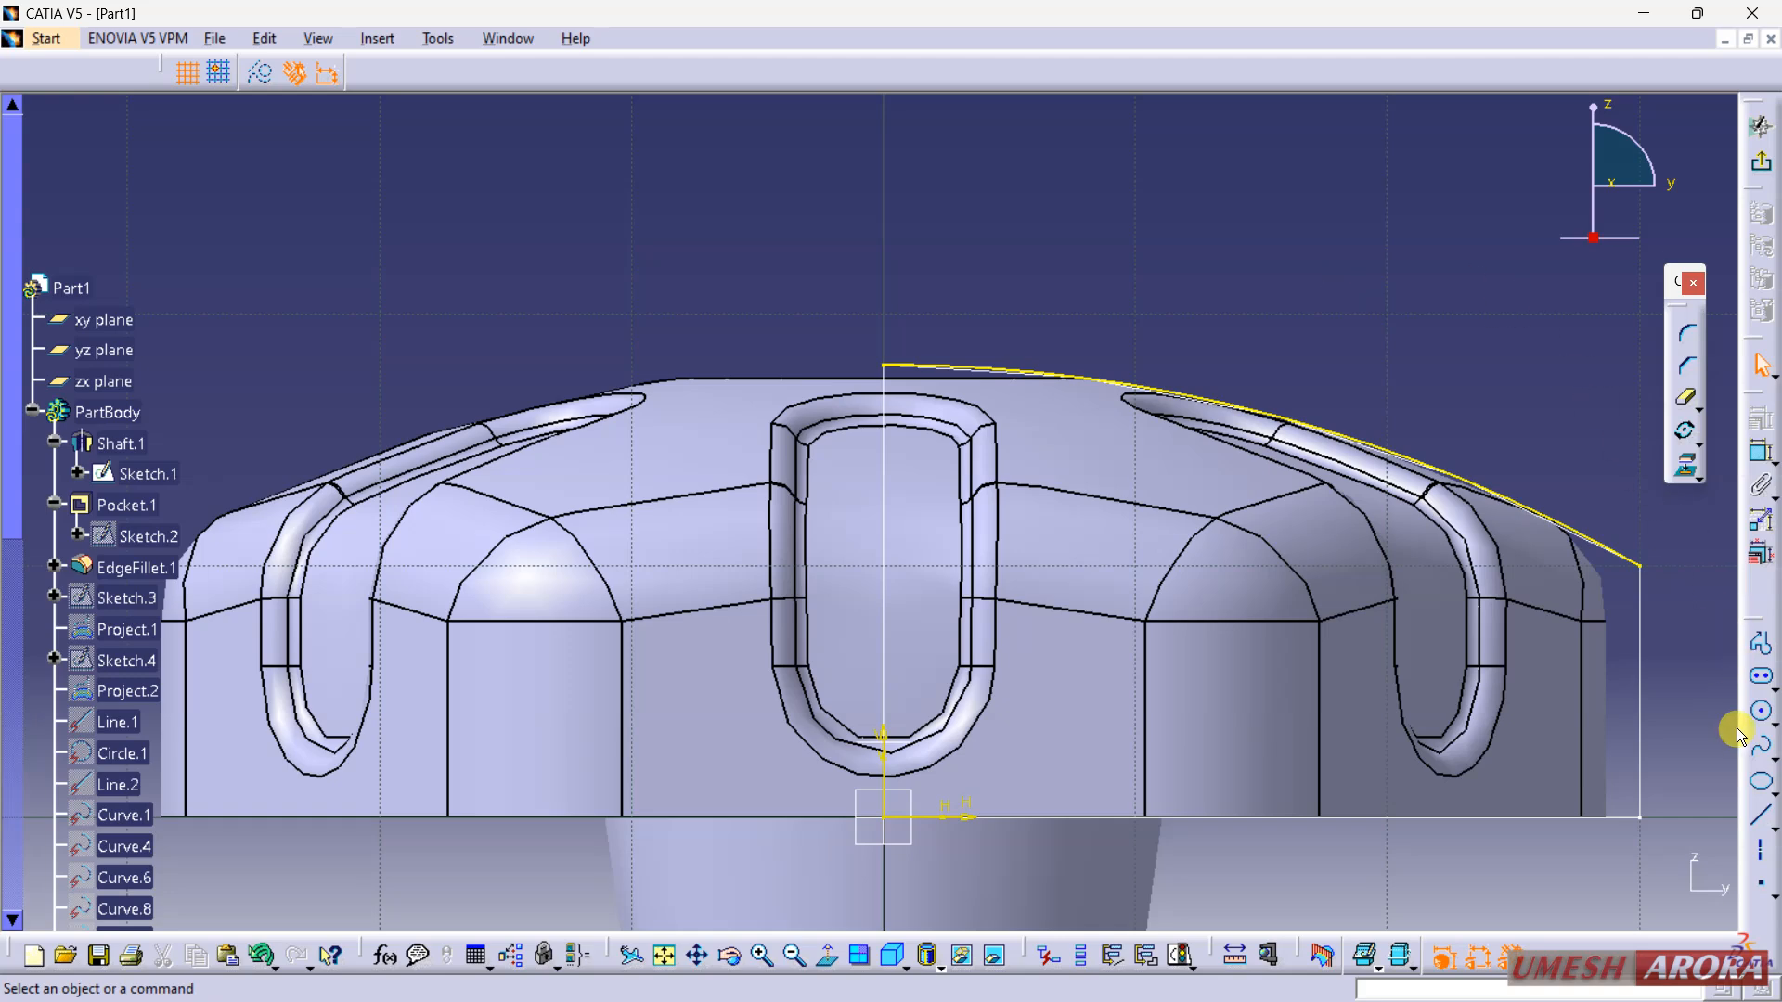
Step: Project the counterbore's rim edge into the sketch and trim off the projected arc beyond the rim
{"action": "left_click", "coordinate": [1760, 817]}
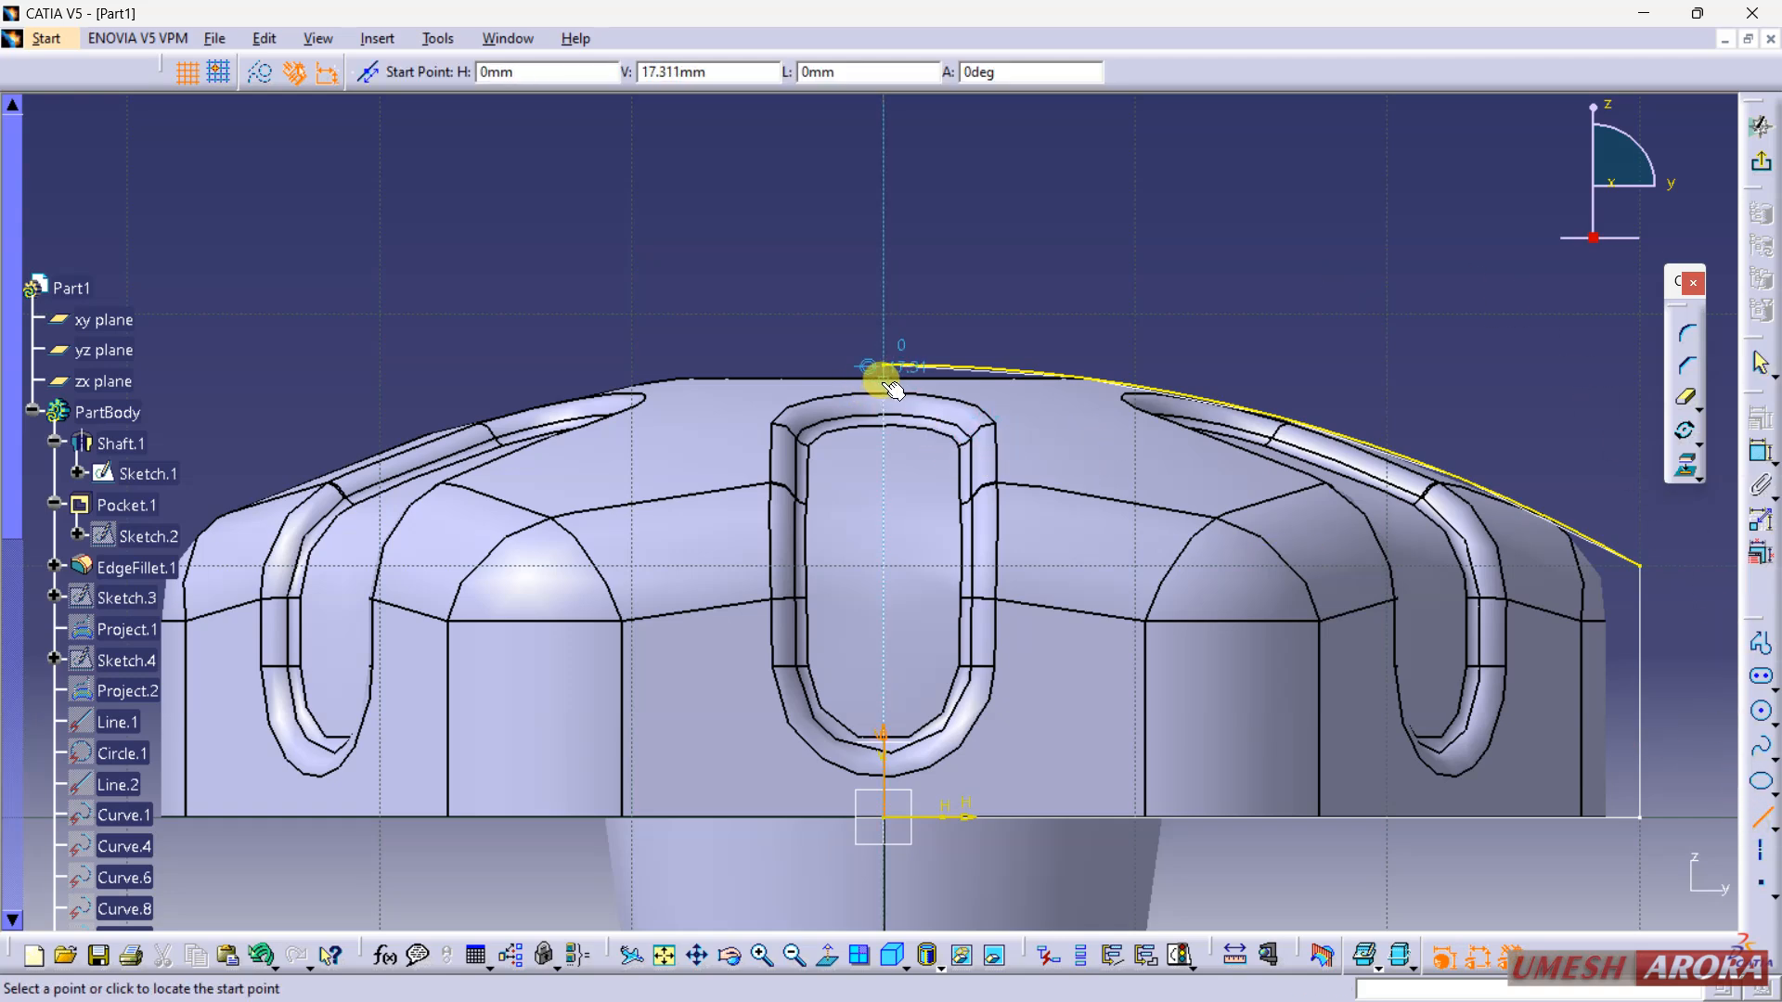
{"action": "left_click", "coordinate": [1686, 467]}
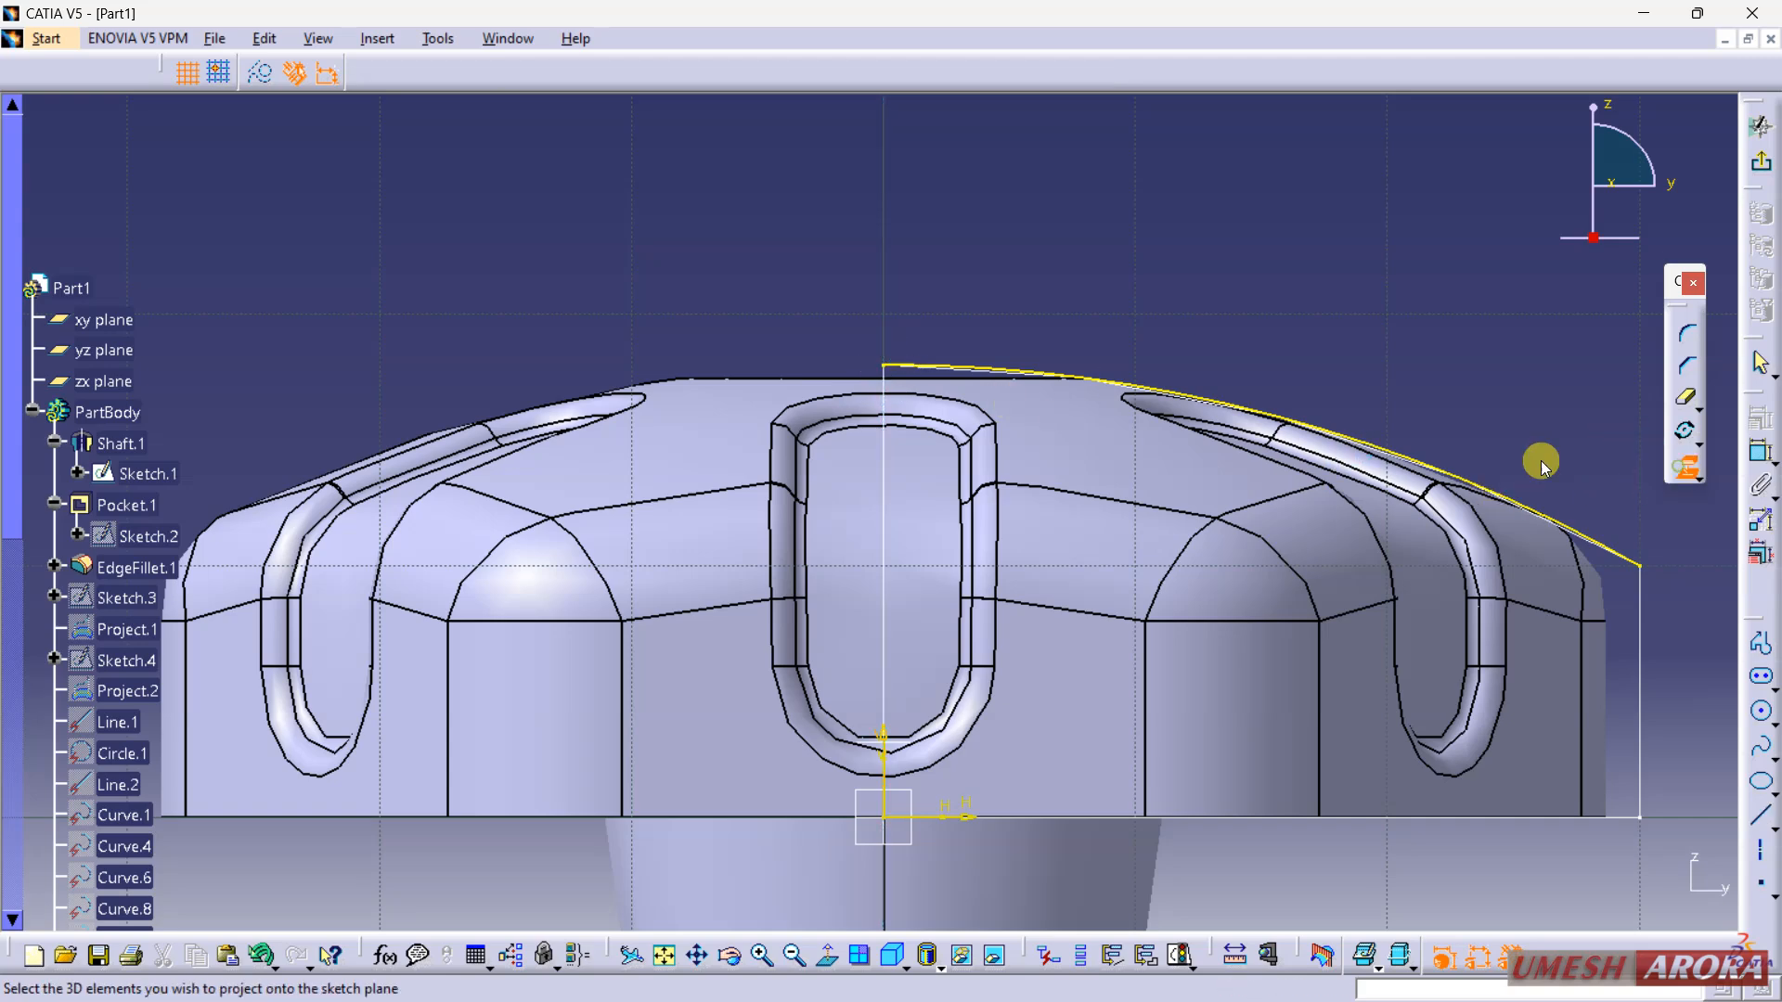
{"action": "left_click", "coordinate": [904, 379]}
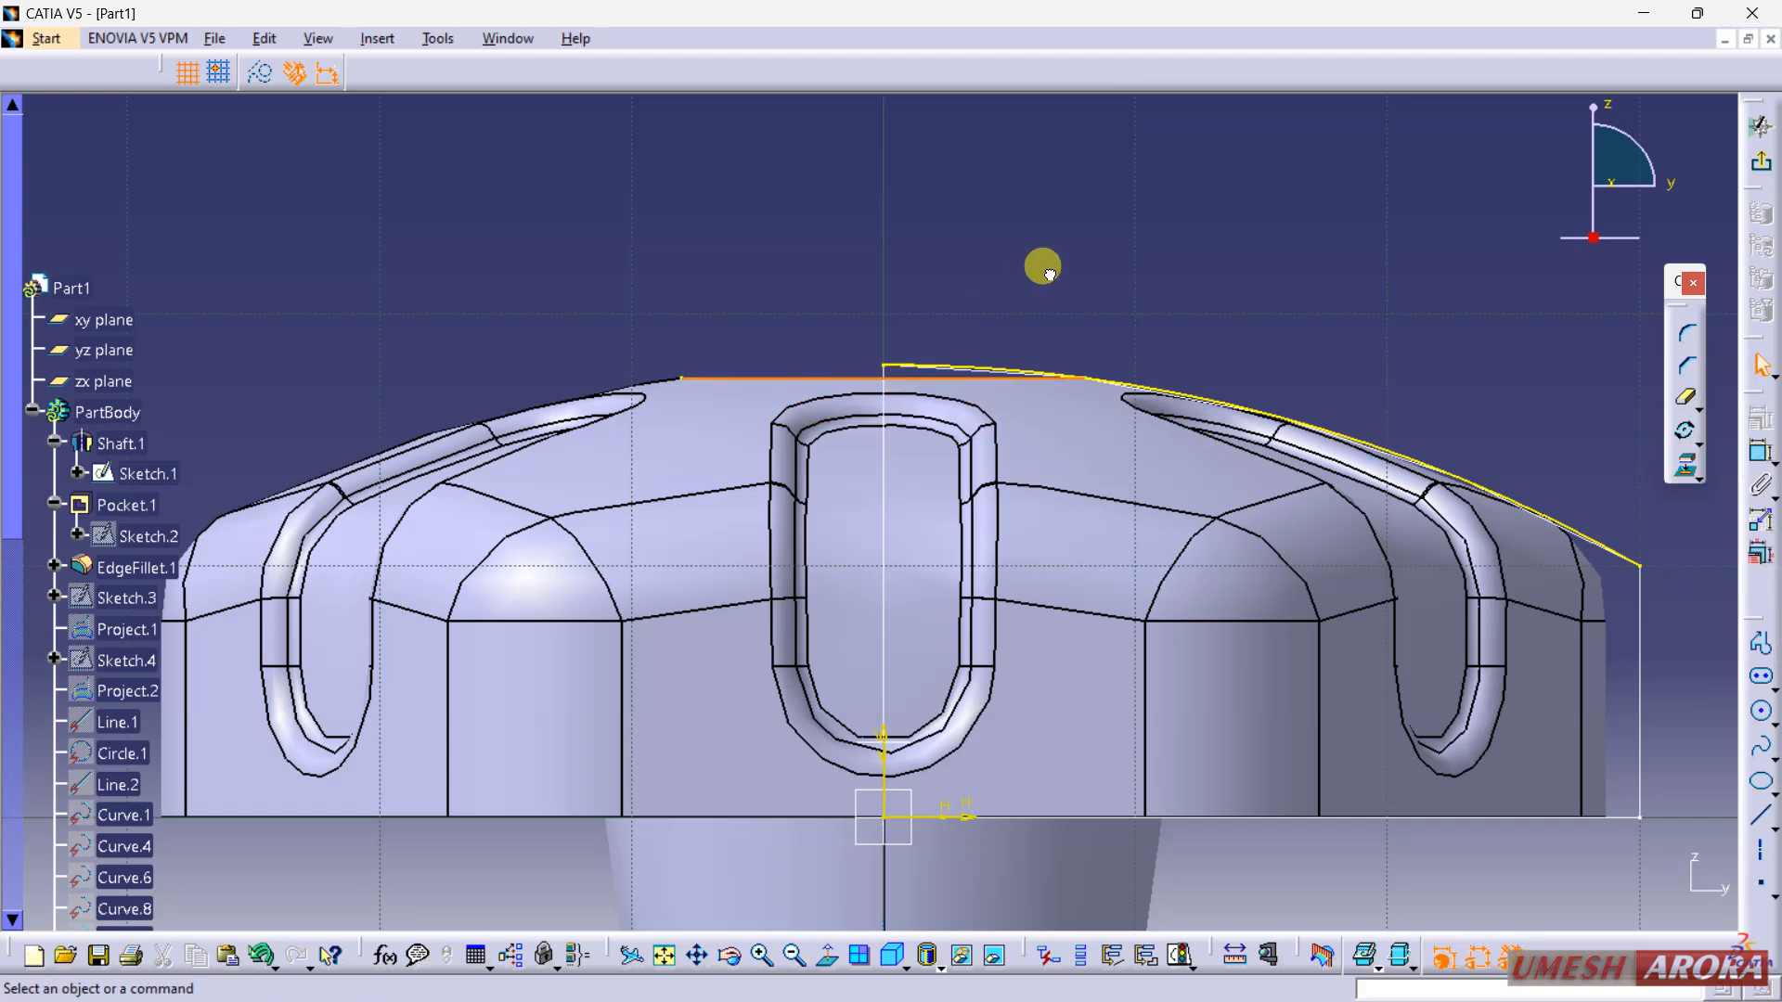
{"action": "left_click", "coordinate": [1686, 399]}
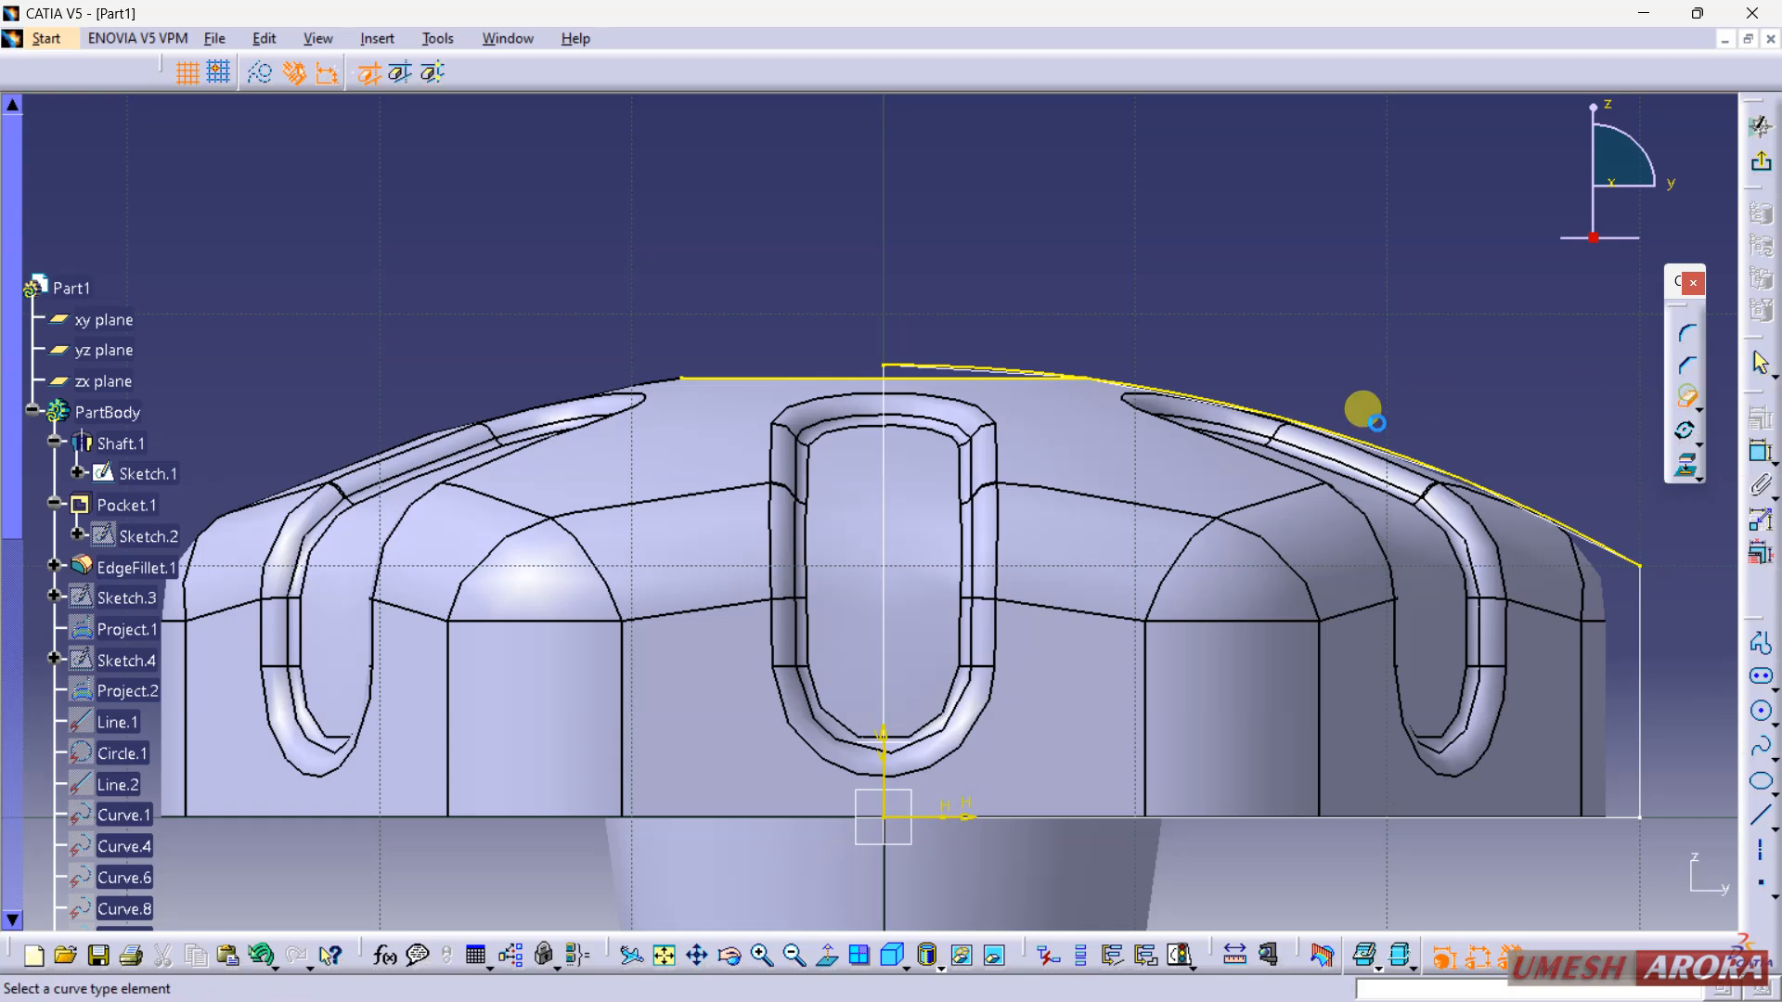
{"action": "left_click", "coordinate": [1392, 453]}
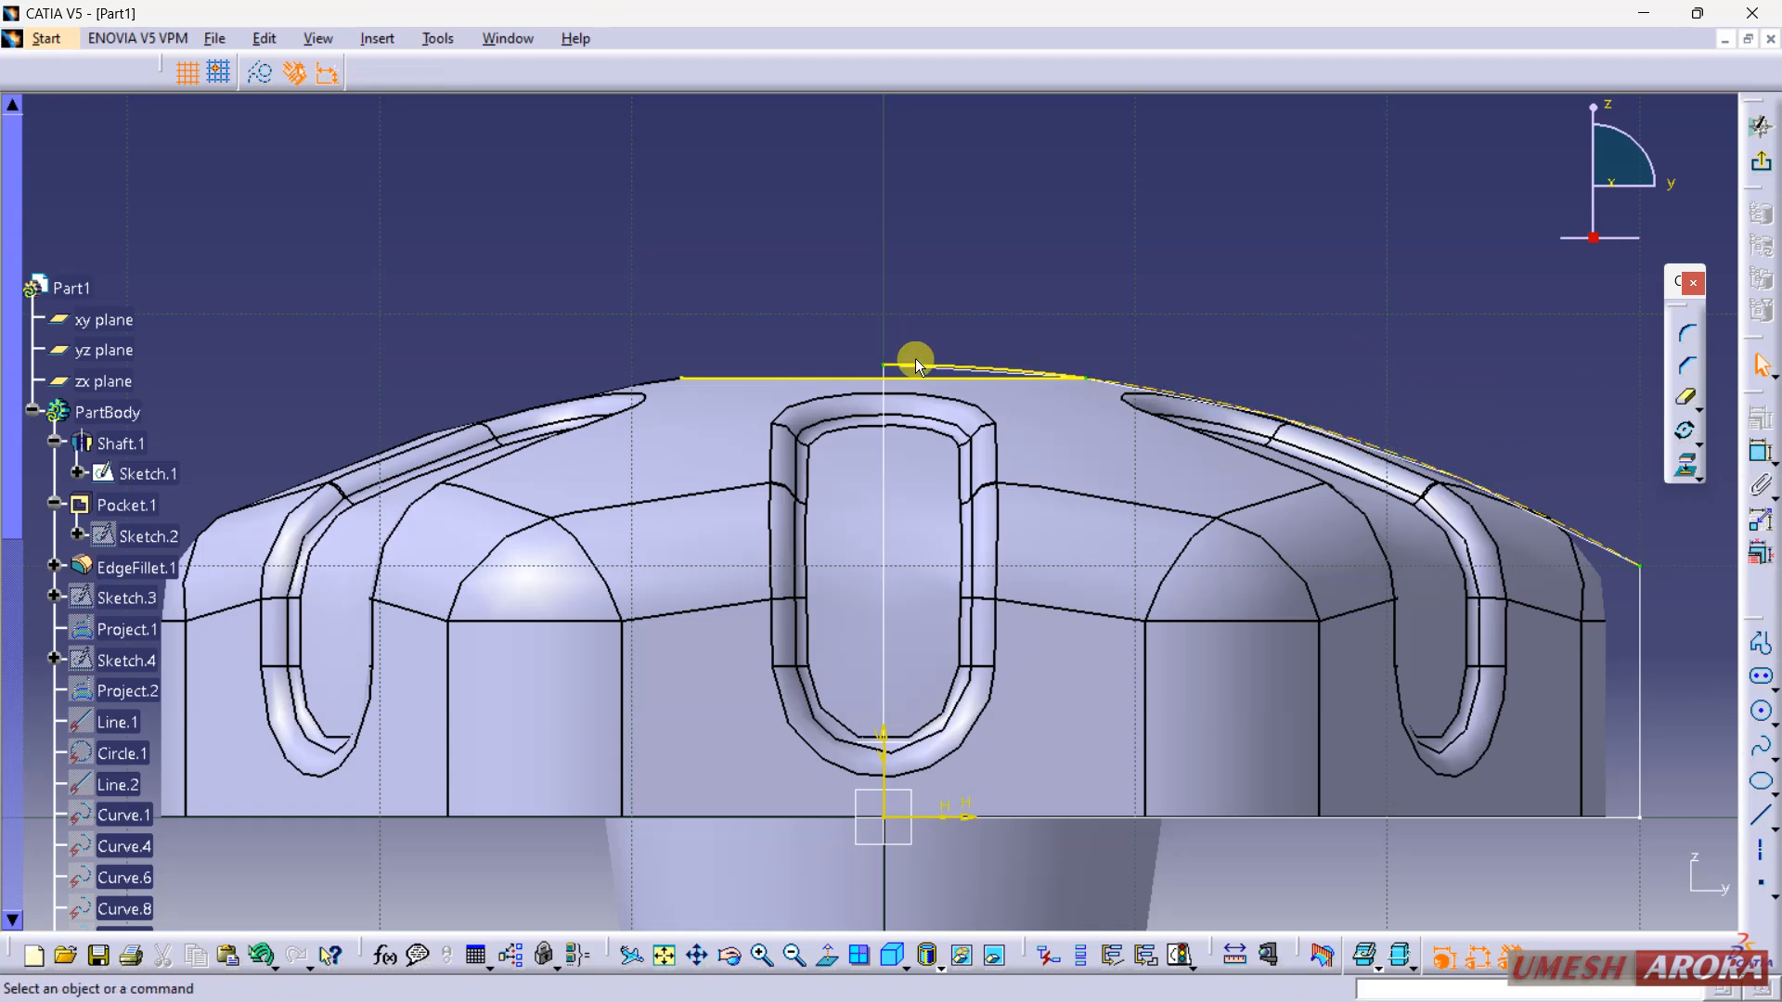
Step: Convert the projected rim line to a construction element and exit the sketch
{"action": "left_click", "coordinate": [837, 375]}
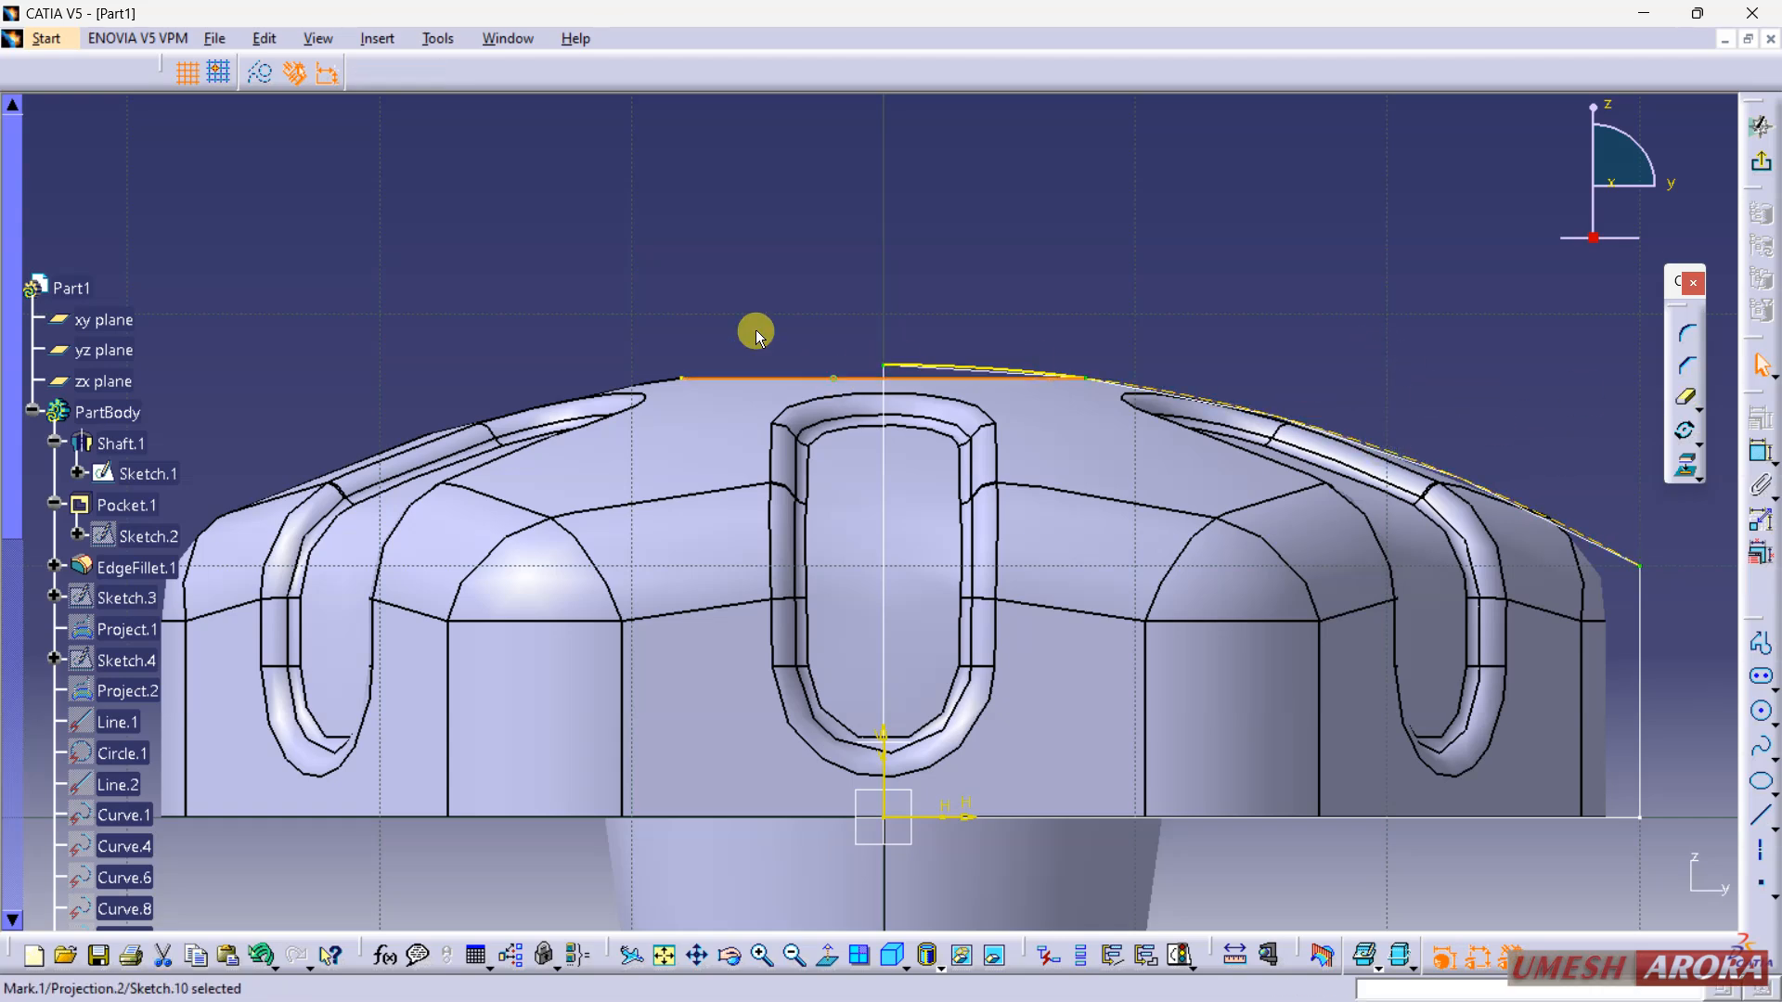
{"action": "left_click", "coordinate": [265, 73]}
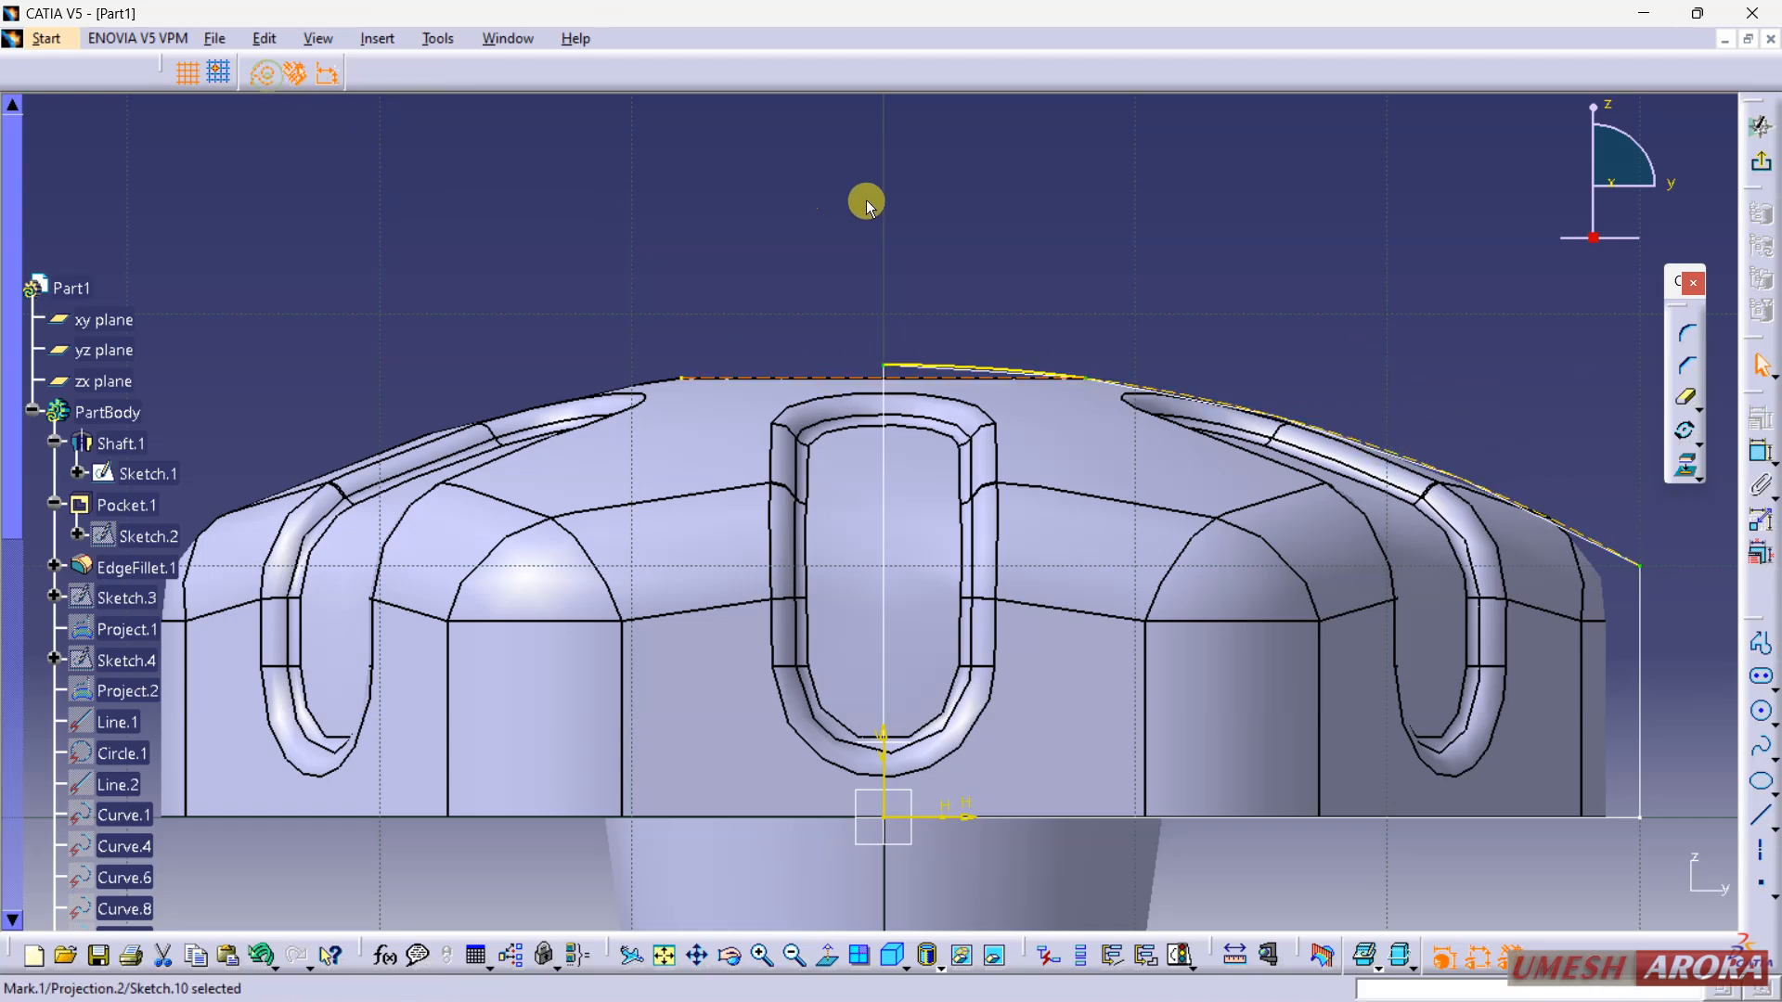
{"action": "left_click", "coordinate": [1761, 168]}
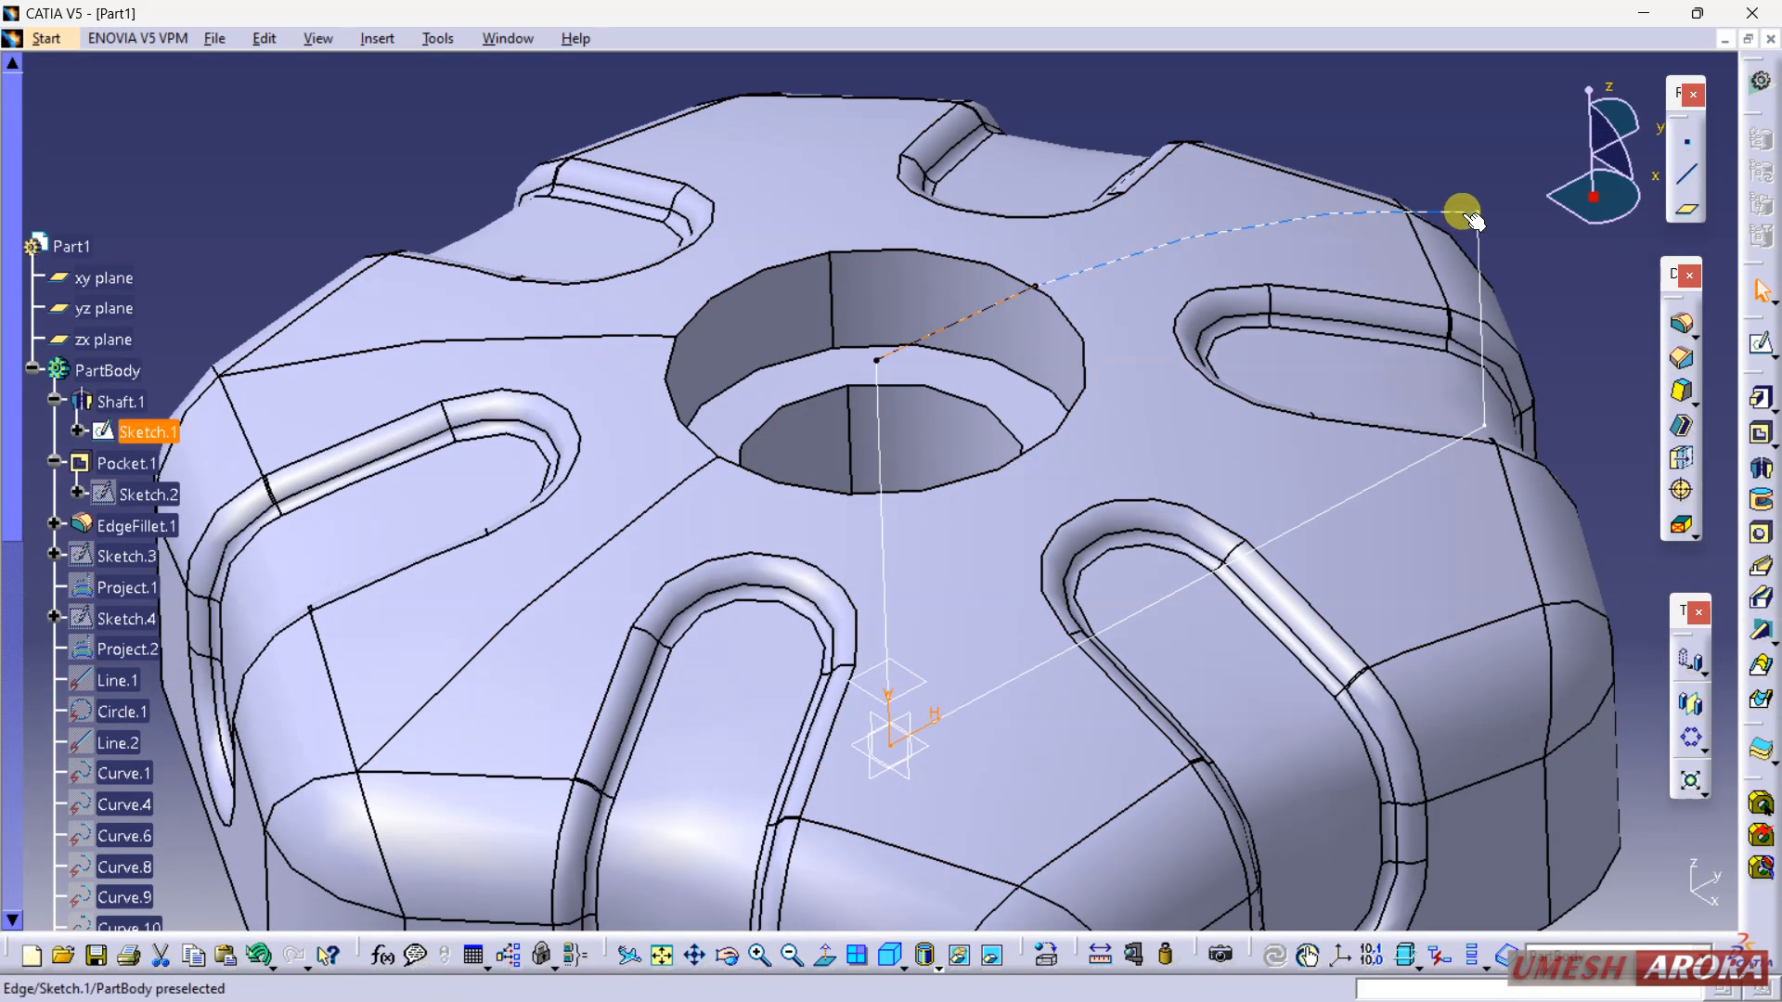
Step: Hide Sketch.1, the dome's original profile sketch
{"action": "right_click", "coordinate": [1463, 219]}
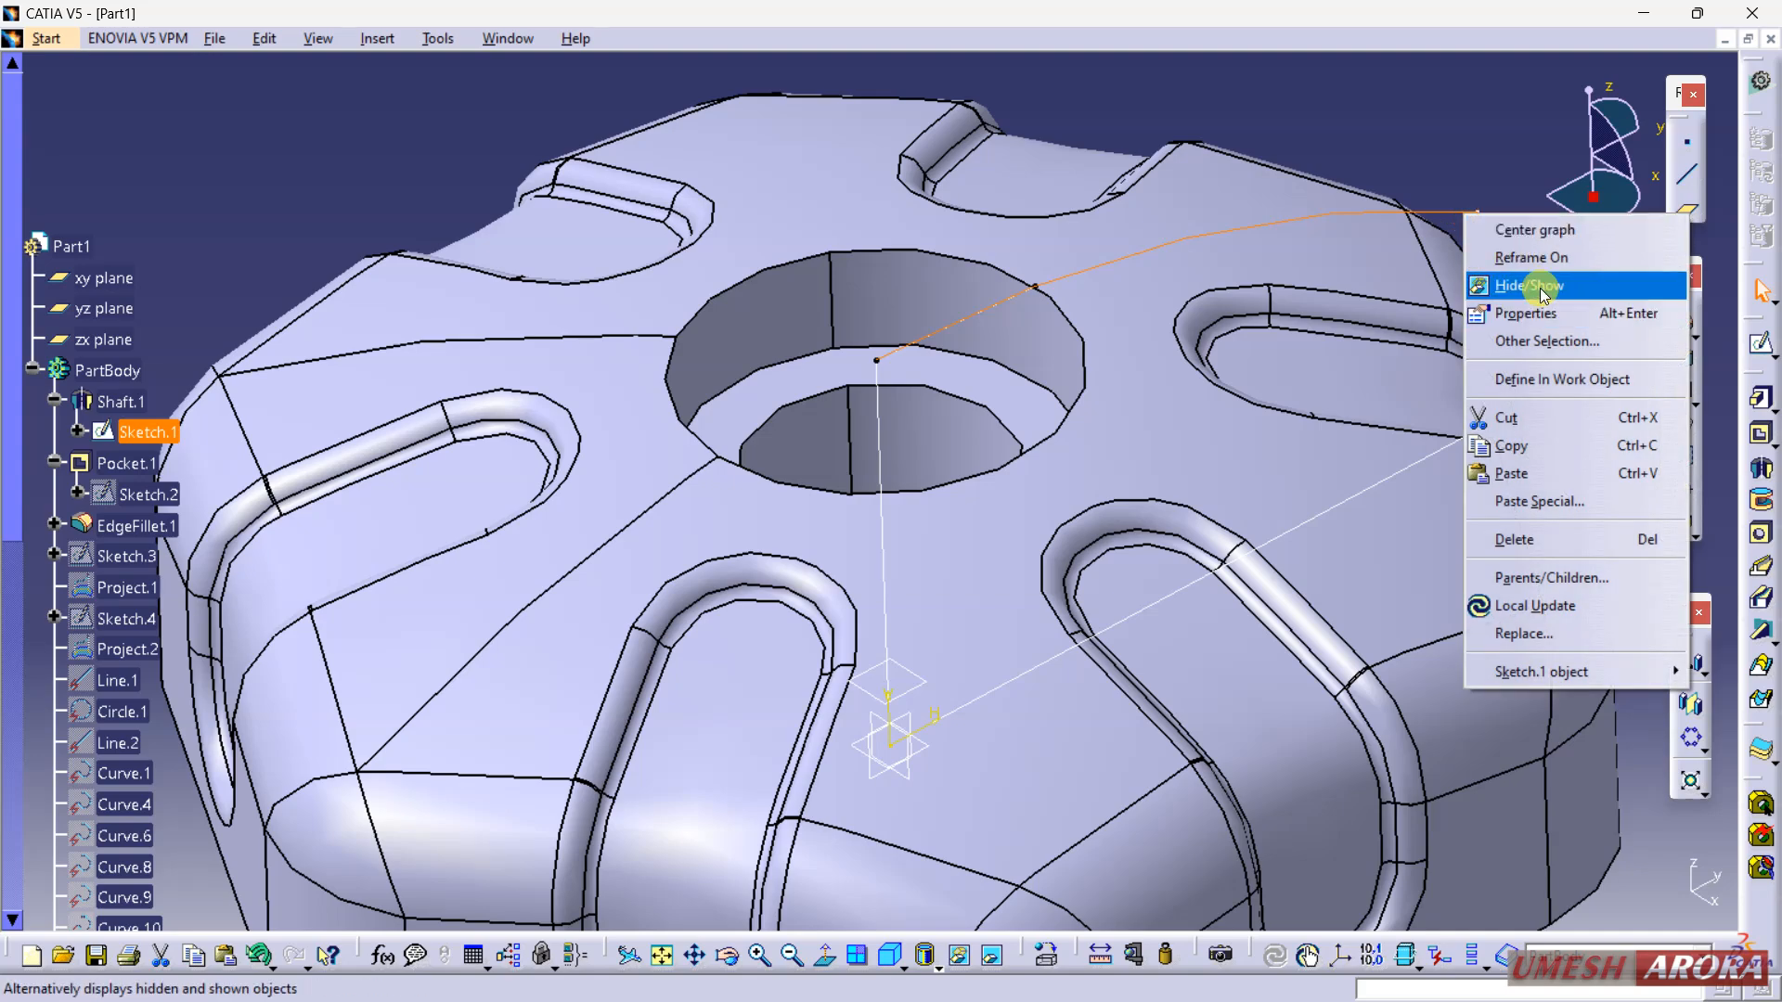
{"action": "left_click", "coordinate": [1540, 288]}
{"action": "middle_click_drag", "start_coordinate": [1516, 334], "coordinate": [1137, 437]}
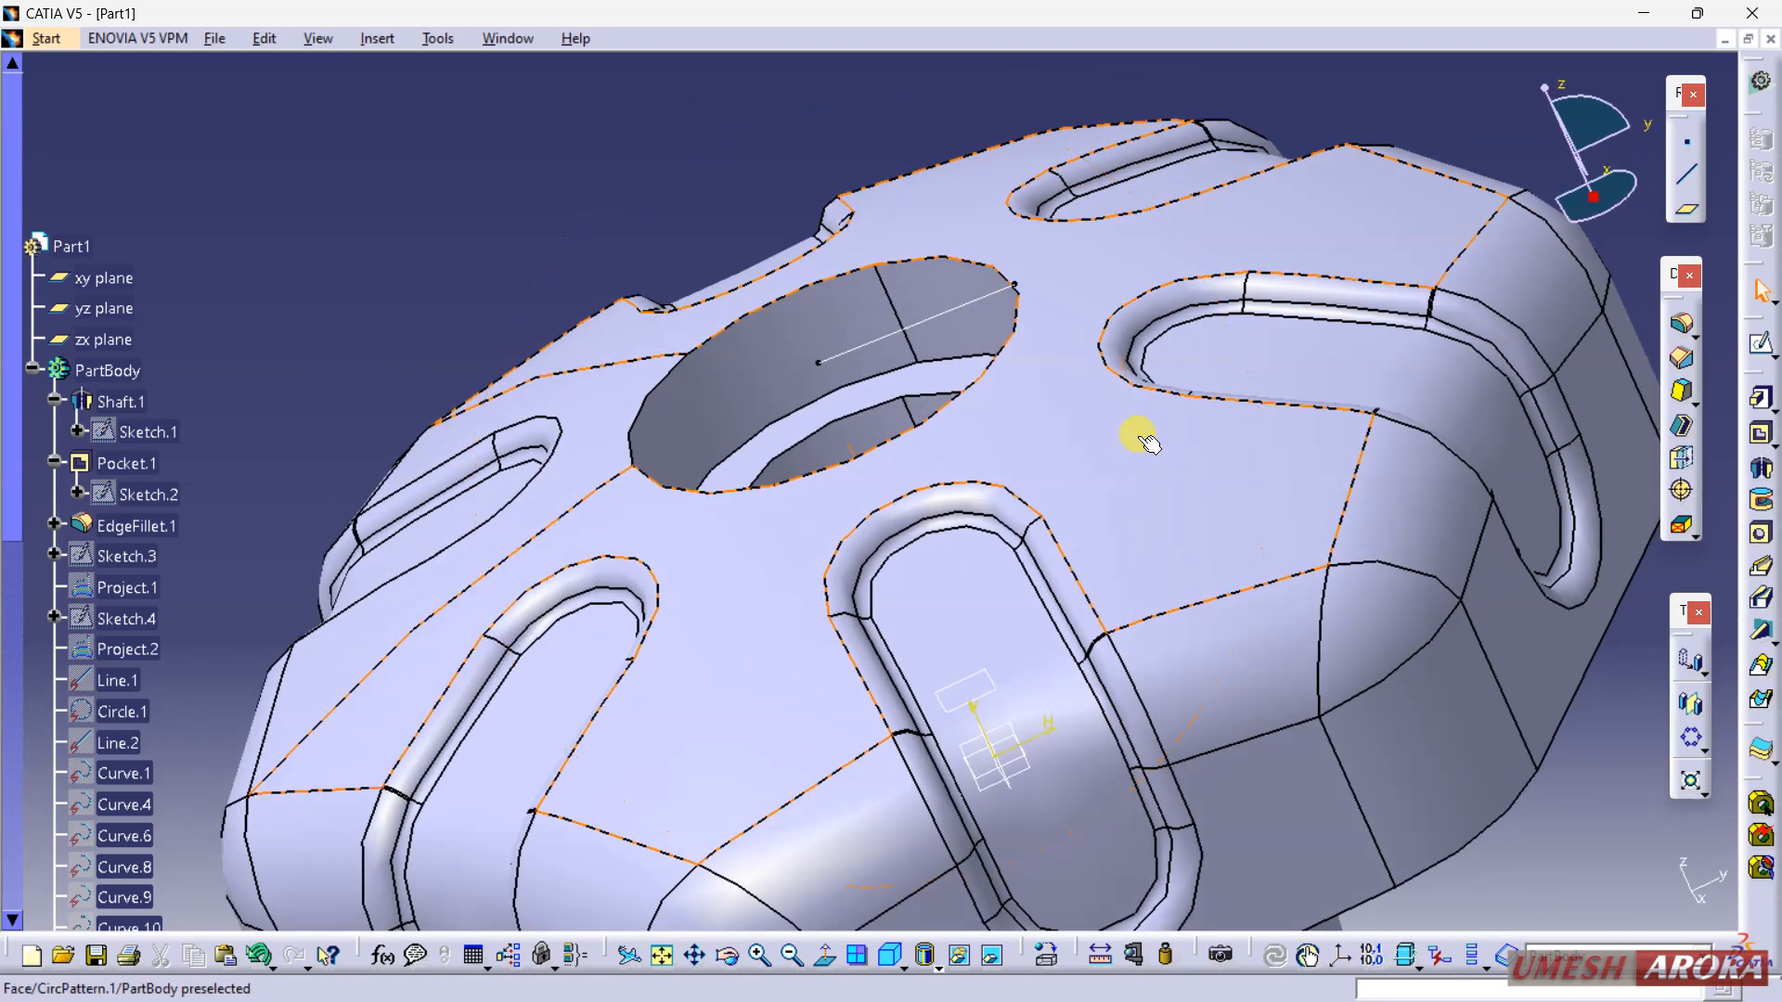
Step: Revolve the trimmed arc 360° about the sketch's vertical axis as a Shaft with a 1 mm thick profile to cap the counterbore
{"action": "left_click", "coordinate": [1760, 468]}
{"action": "left_click", "coordinate": [957, 297]}
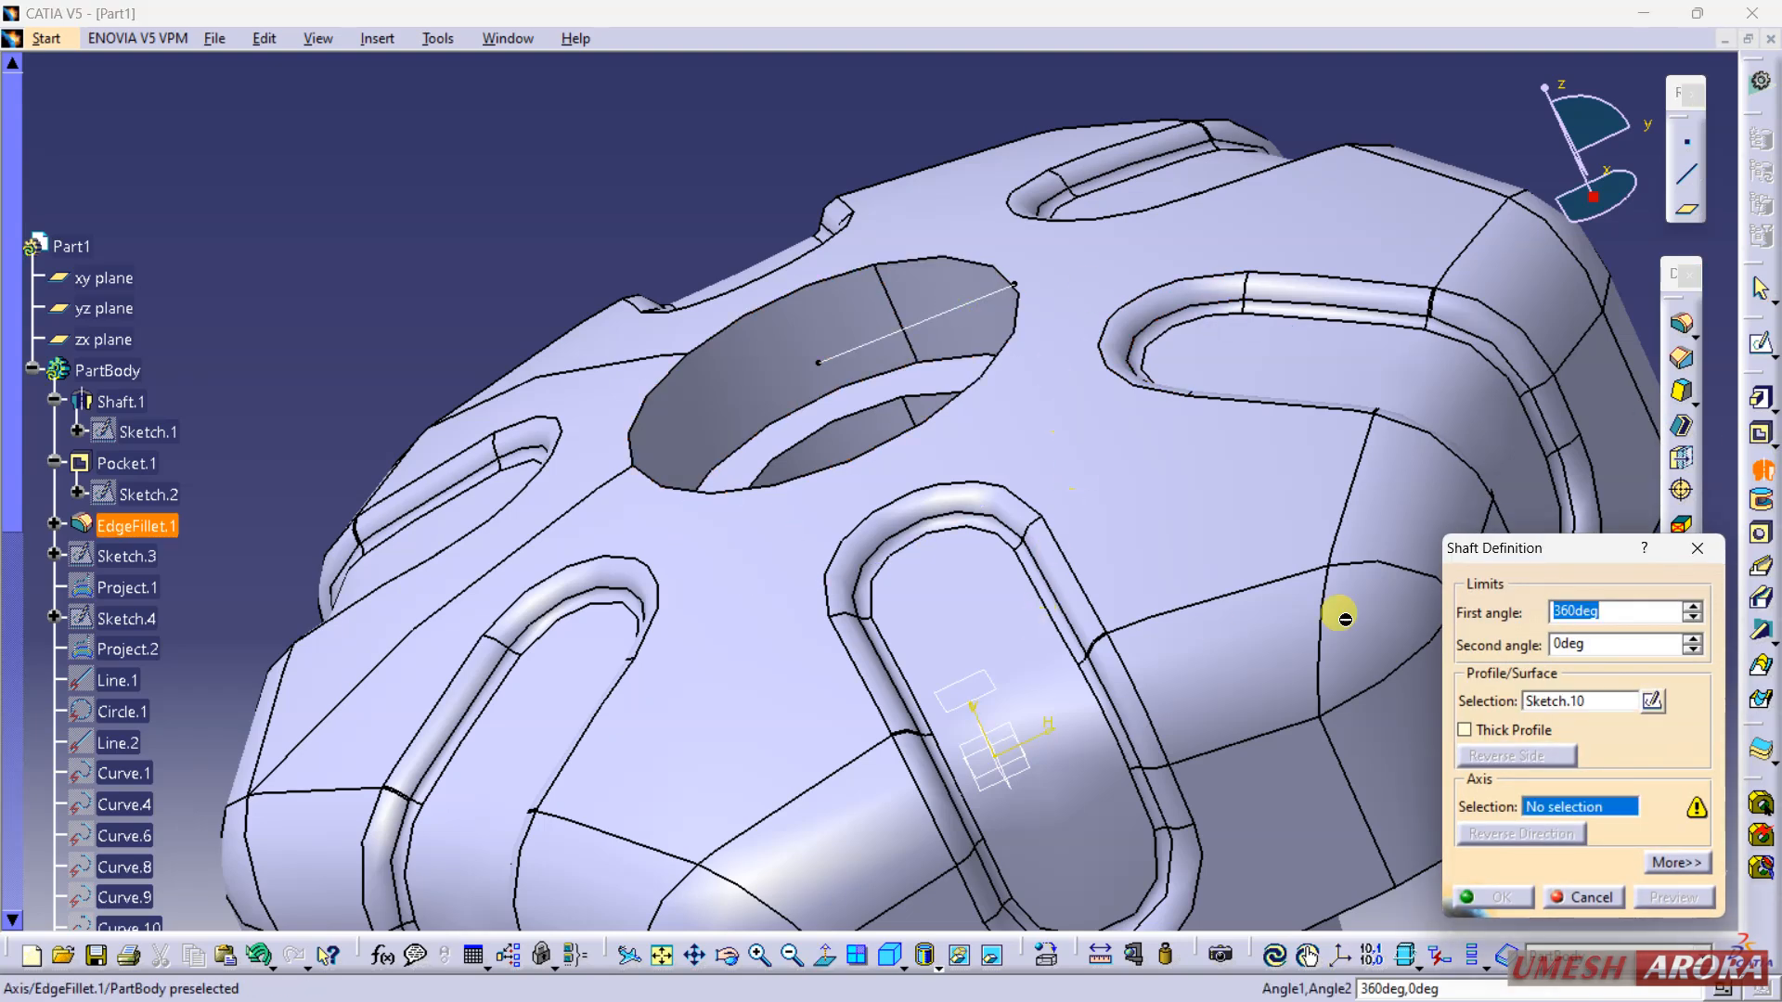
{"action": "left_click", "coordinate": [988, 726]}
{"action": "left_click", "coordinate": [1071, 557]}
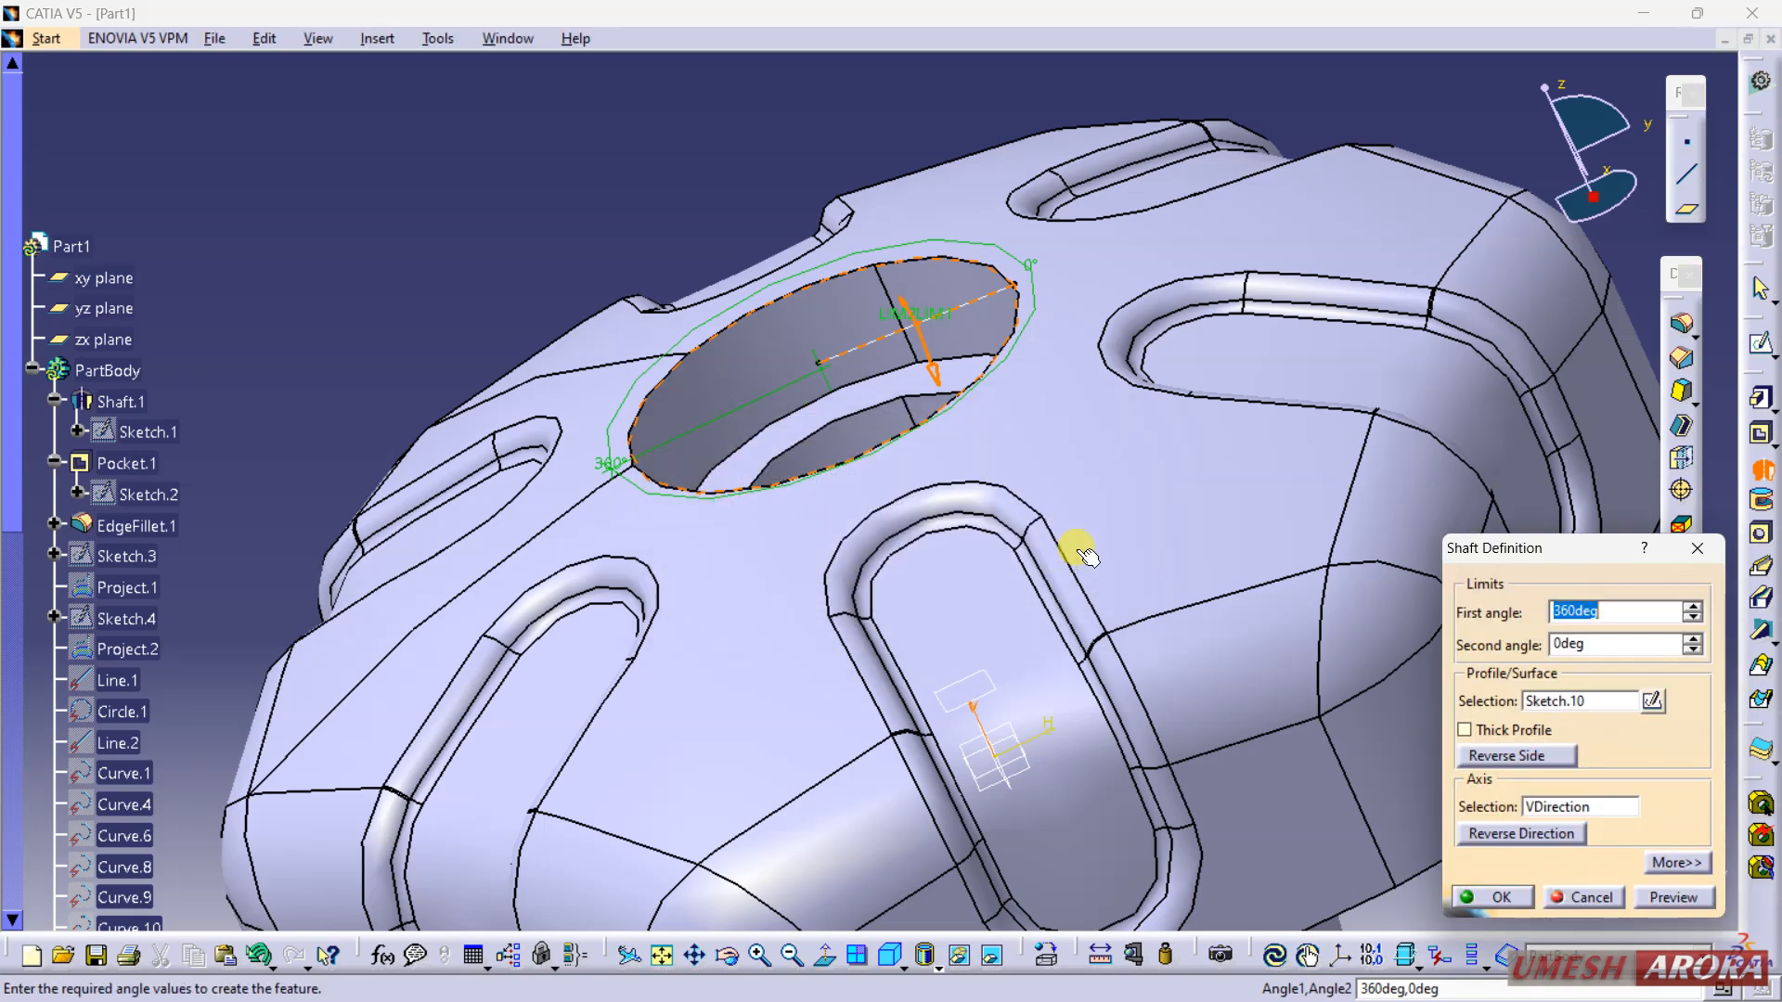
{"action": "left_click", "coordinate": [1537, 733]}
{"action": "left_click", "coordinate": [1671, 895]}
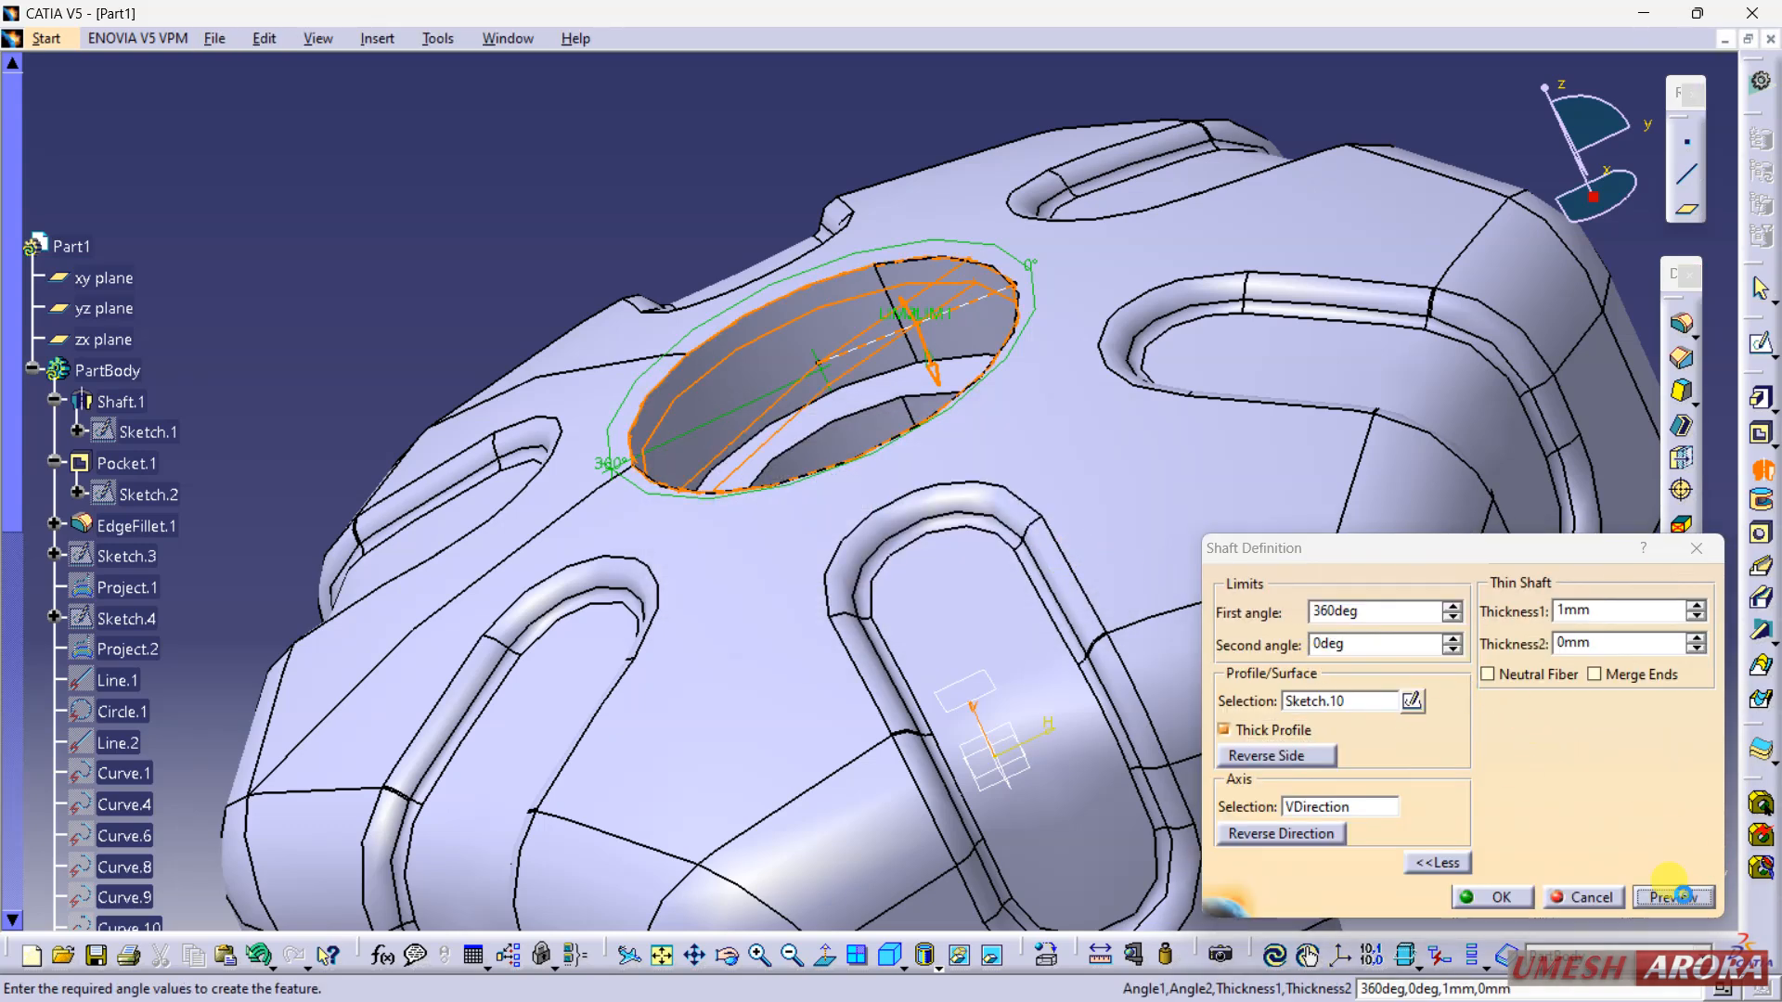
{"action": "middle_click_drag", "start_coordinate": [990, 470], "coordinate": [1159, 409]}
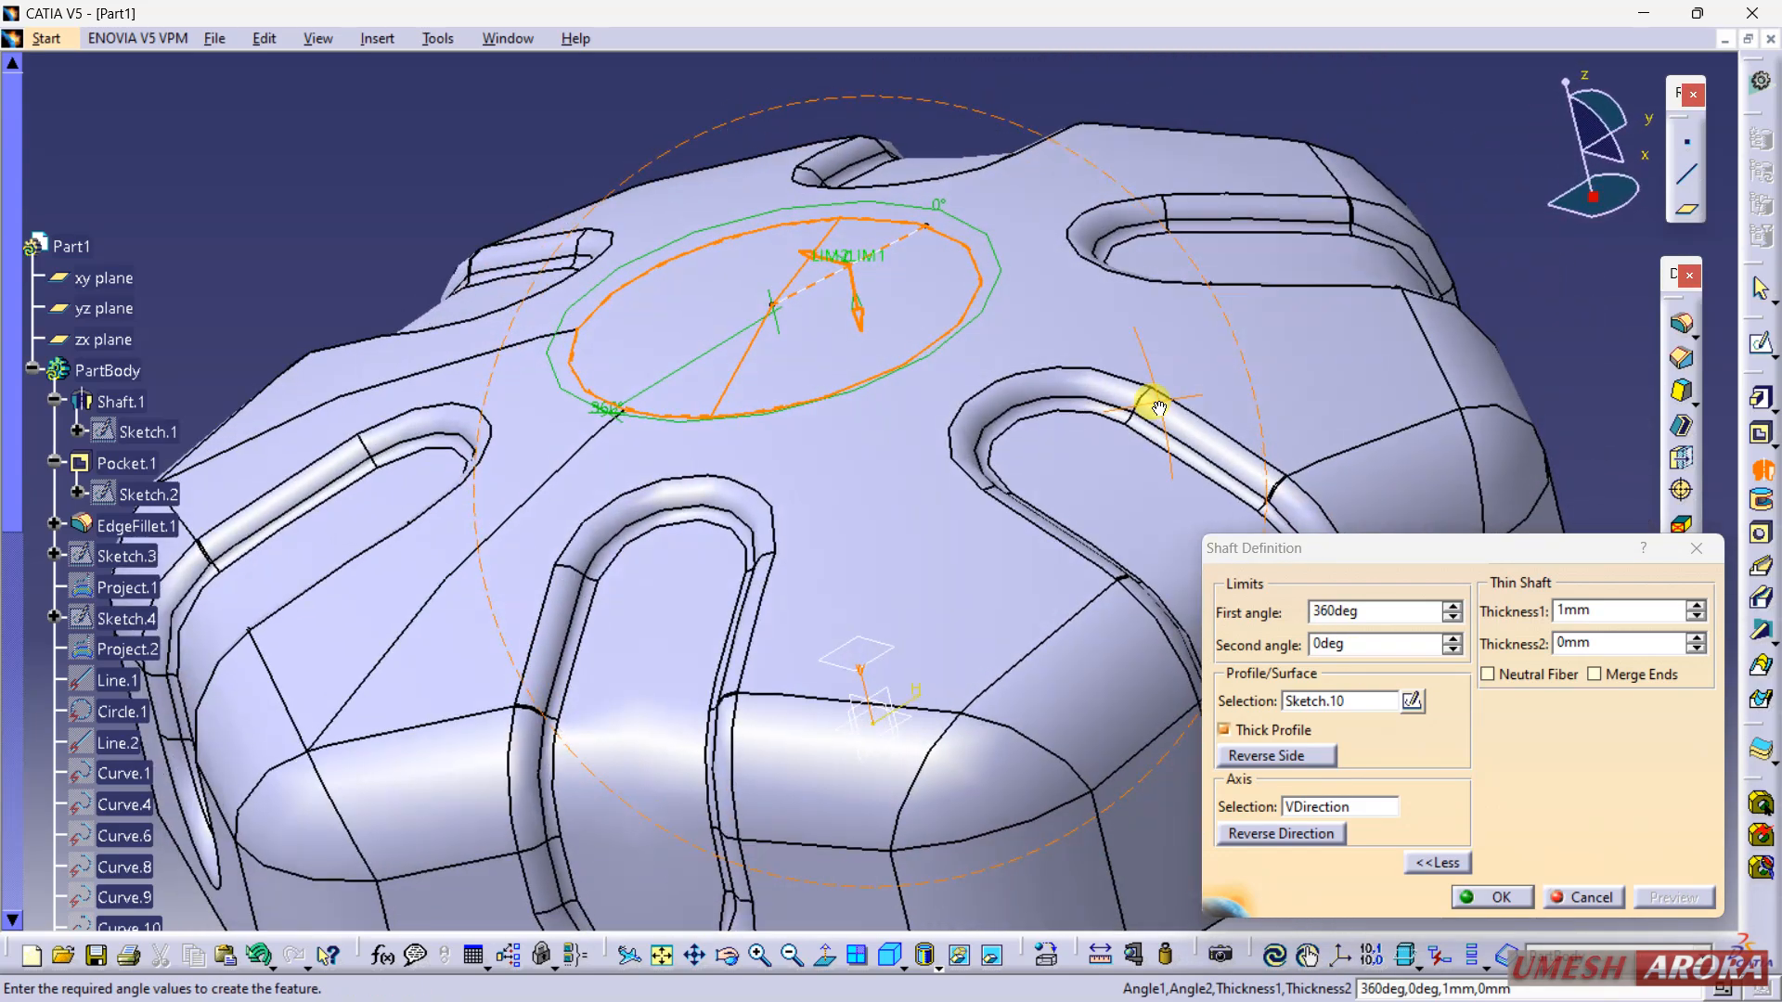
{"action": "left_click", "coordinate": [1500, 897]}
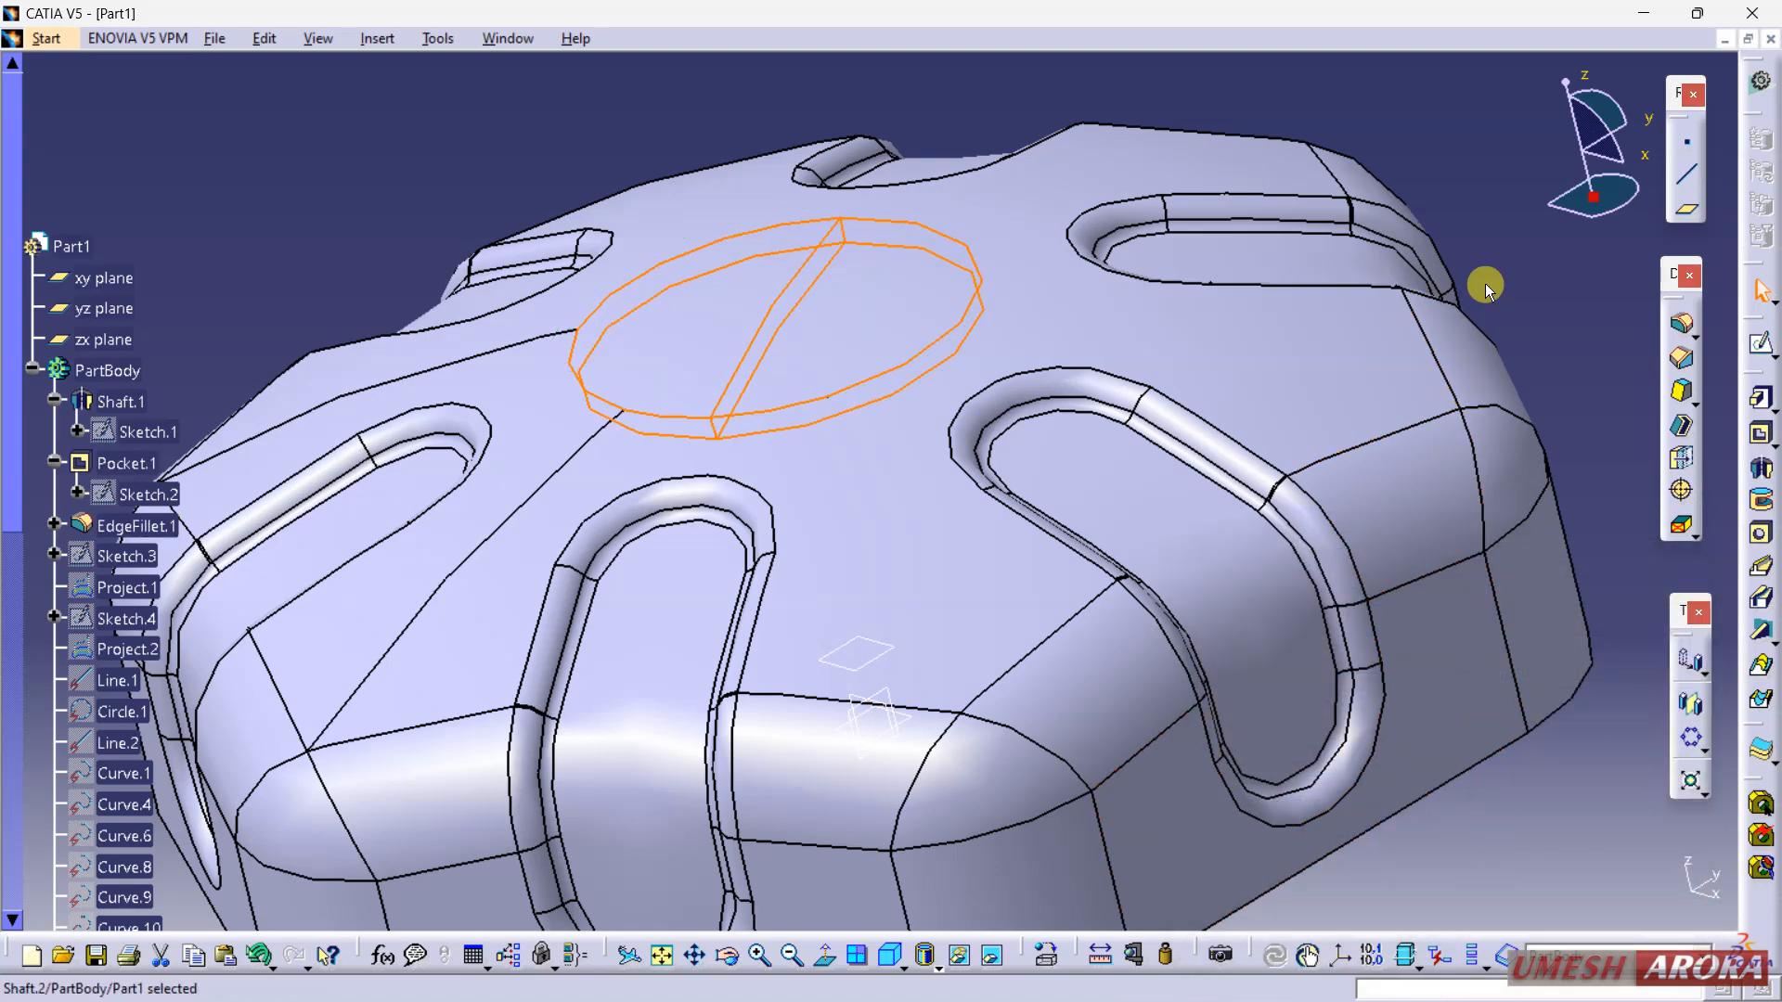
{"action": "left_click", "coordinate": [1510, 282]}
Step: Open a new sketch on the yz plane and cut the part by the sketch plane to expose its cross-section
{"action": "middle_click_drag", "start_coordinate": [1484, 353], "coordinate": [1042, 568]}
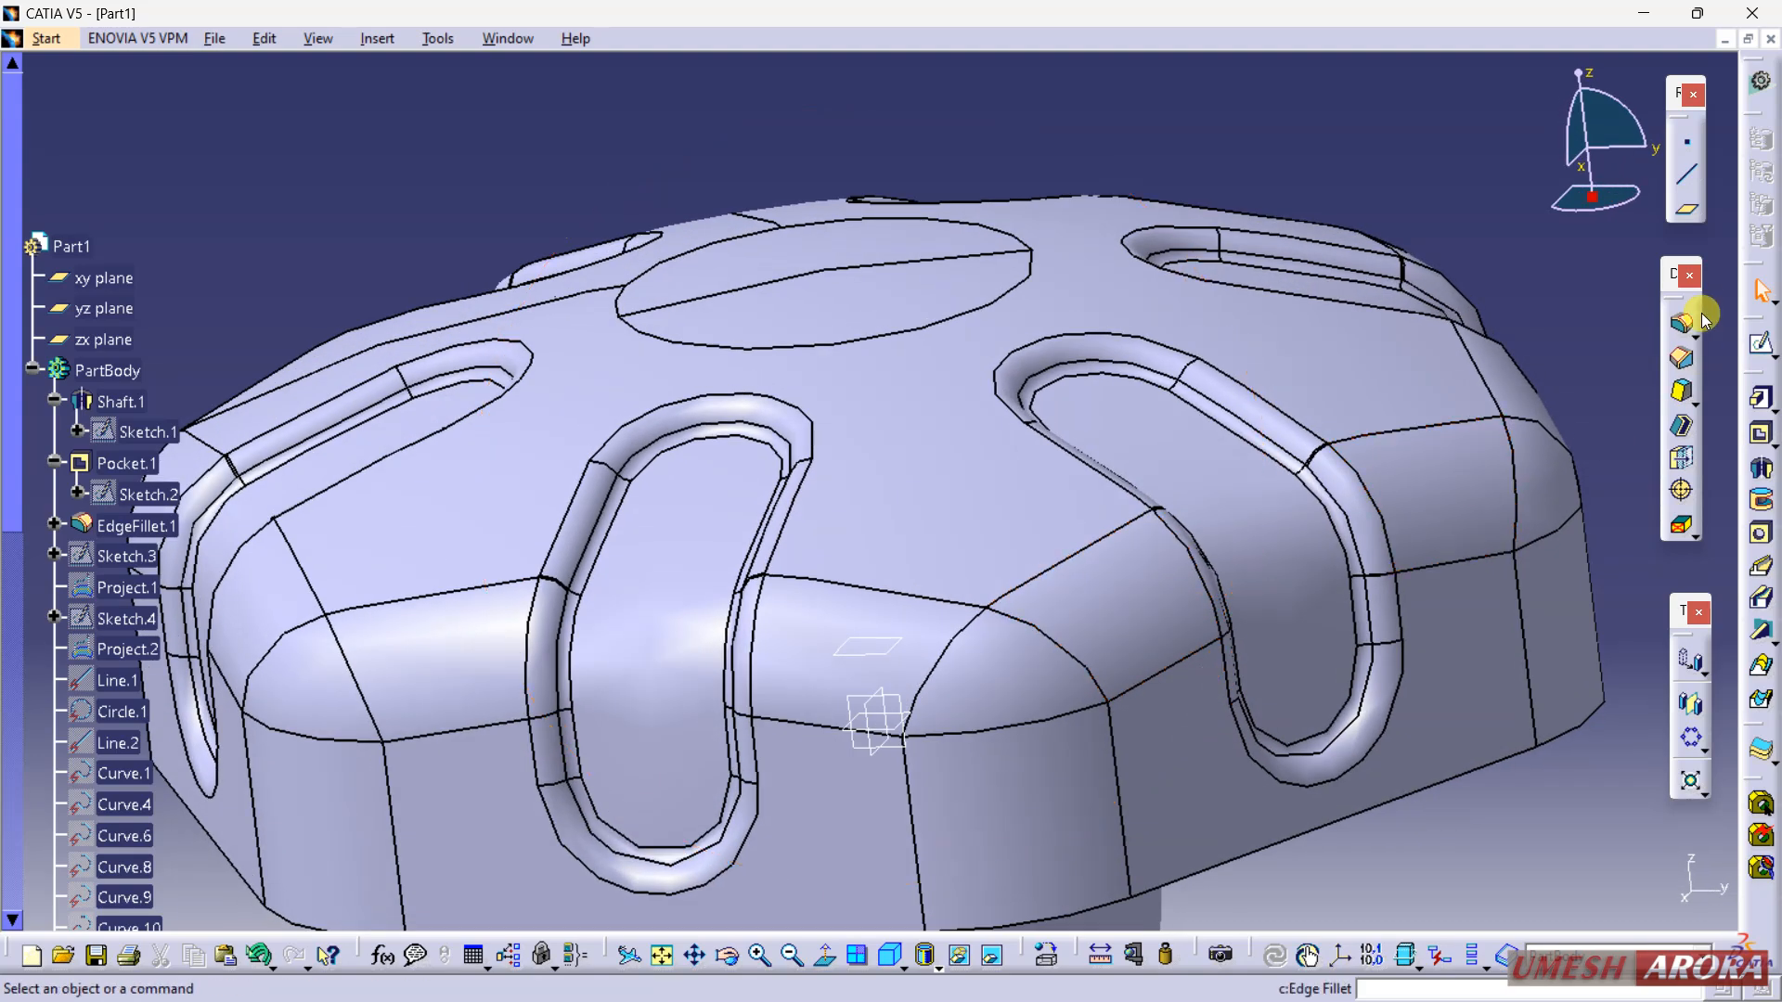
{"action": "left_click", "coordinate": [1760, 344]}
{"action": "left_click", "coordinate": [898, 696]}
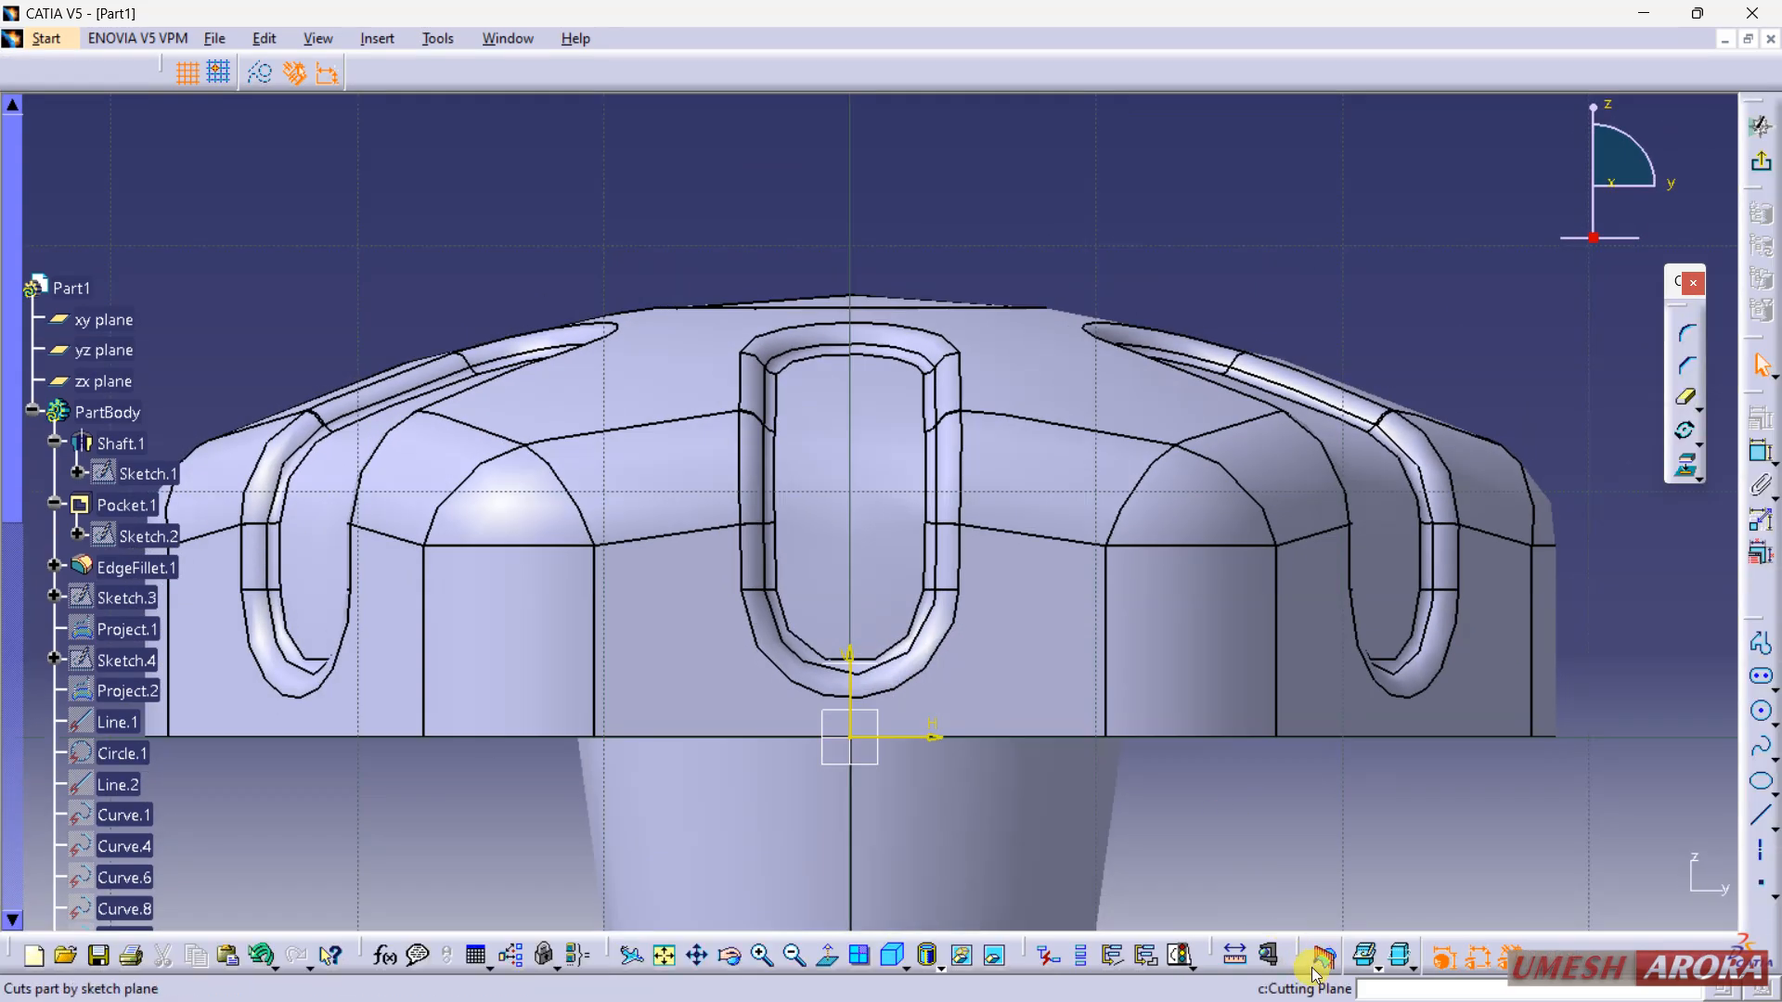
{"action": "left_click", "coordinate": [1317, 965]}
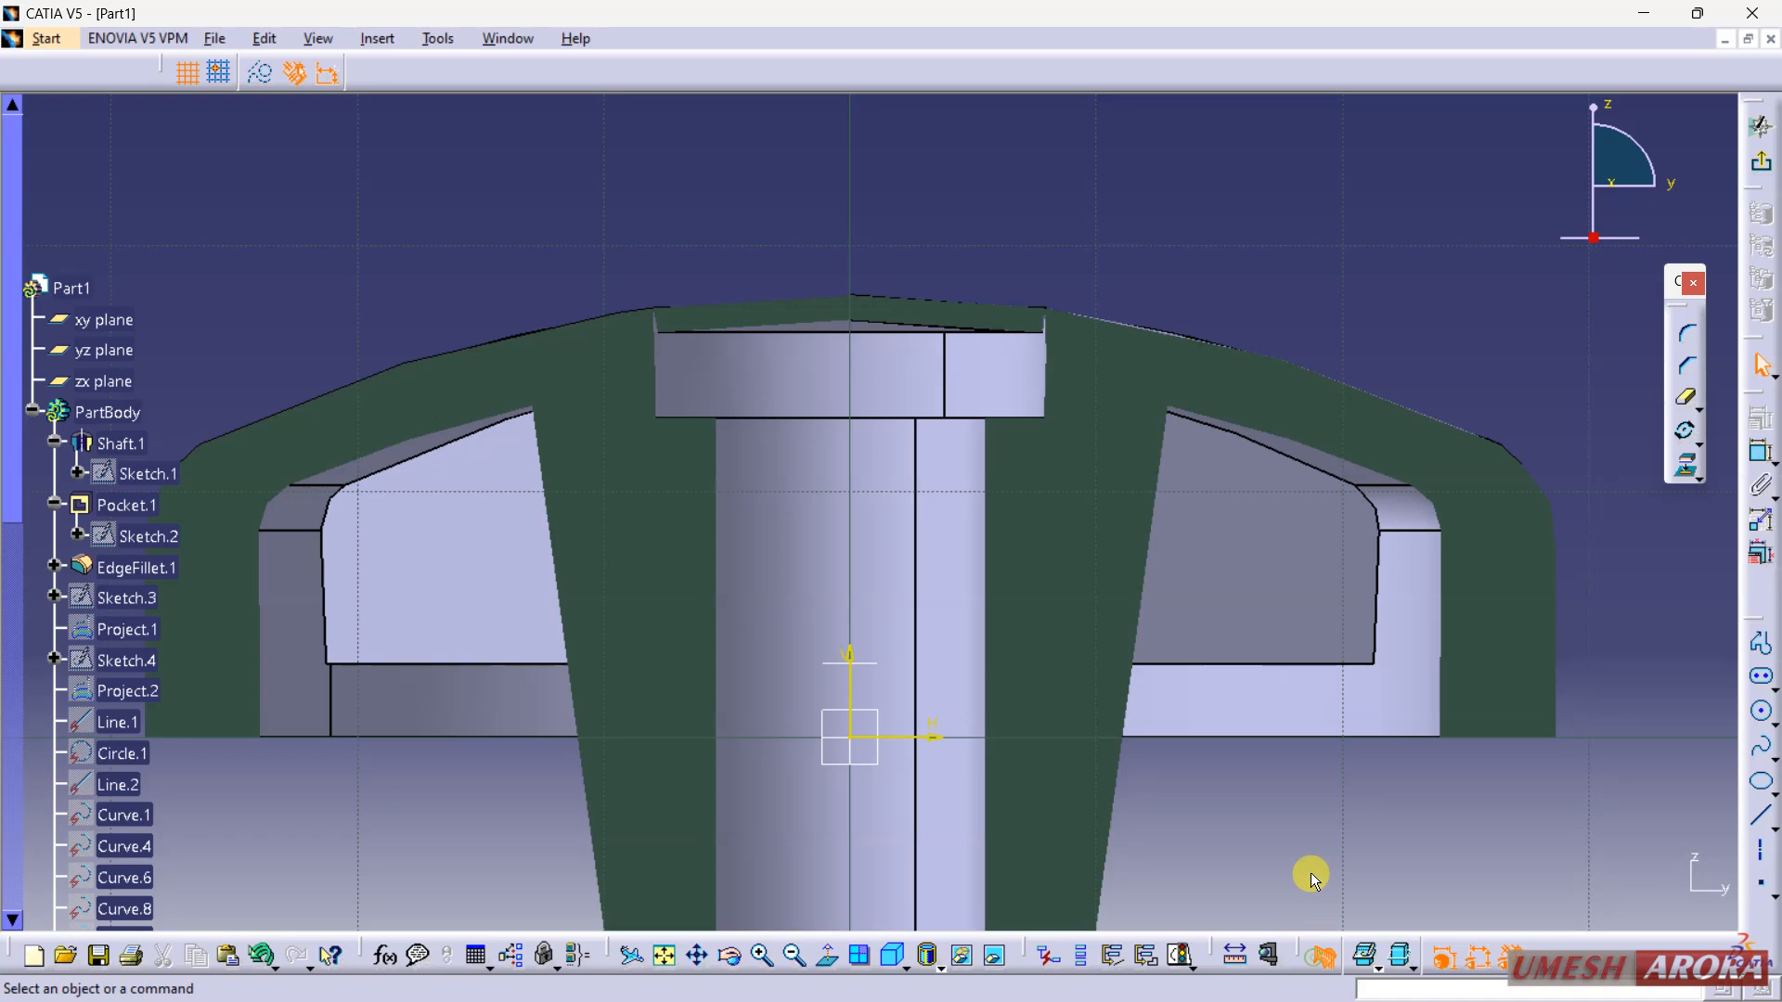
Step: Inspect the cap's cross-section, exit the sketch, and delete Shaft.2, the cap revolved in the main body
{"action": "middle_click_drag", "start_coordinate": [862, 439], "coordinate": [789, 279], "text": "ctrl"}
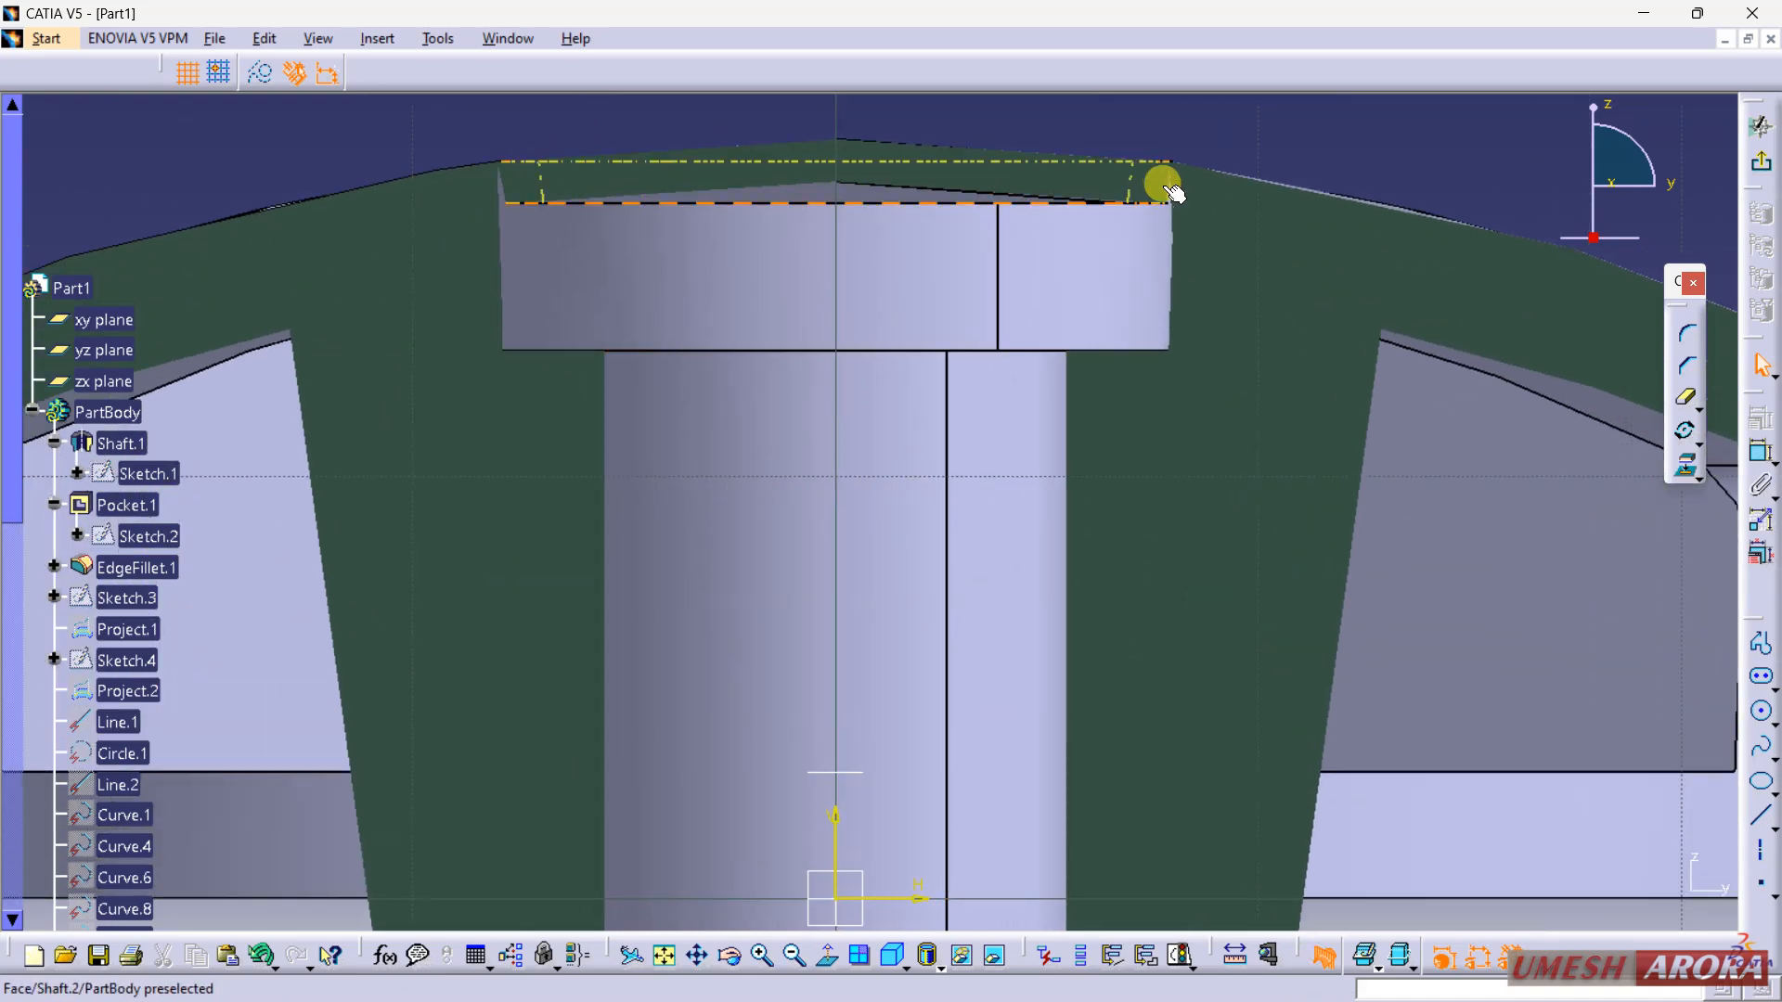
{"action": "left_click", "coordinate": [1754, 159]}
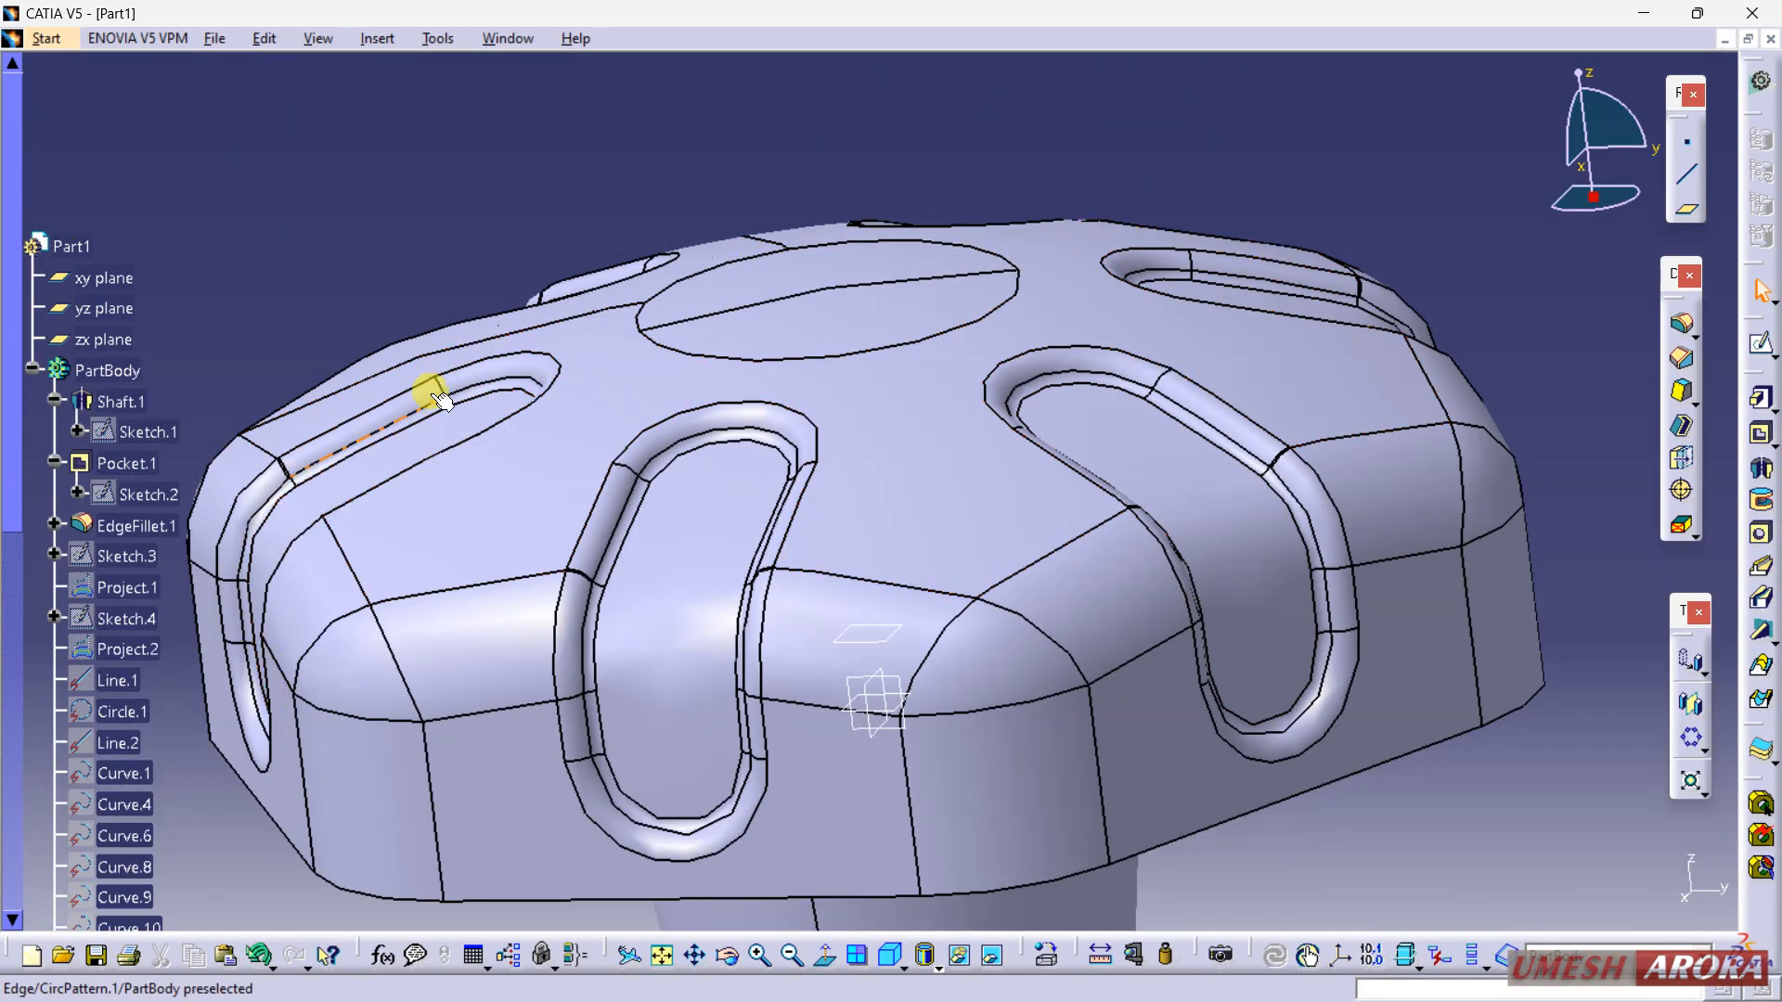
{"action": "scroll", "coordinate": [350, 469], "scroll_direction": "down", "scroll_amount": 10}
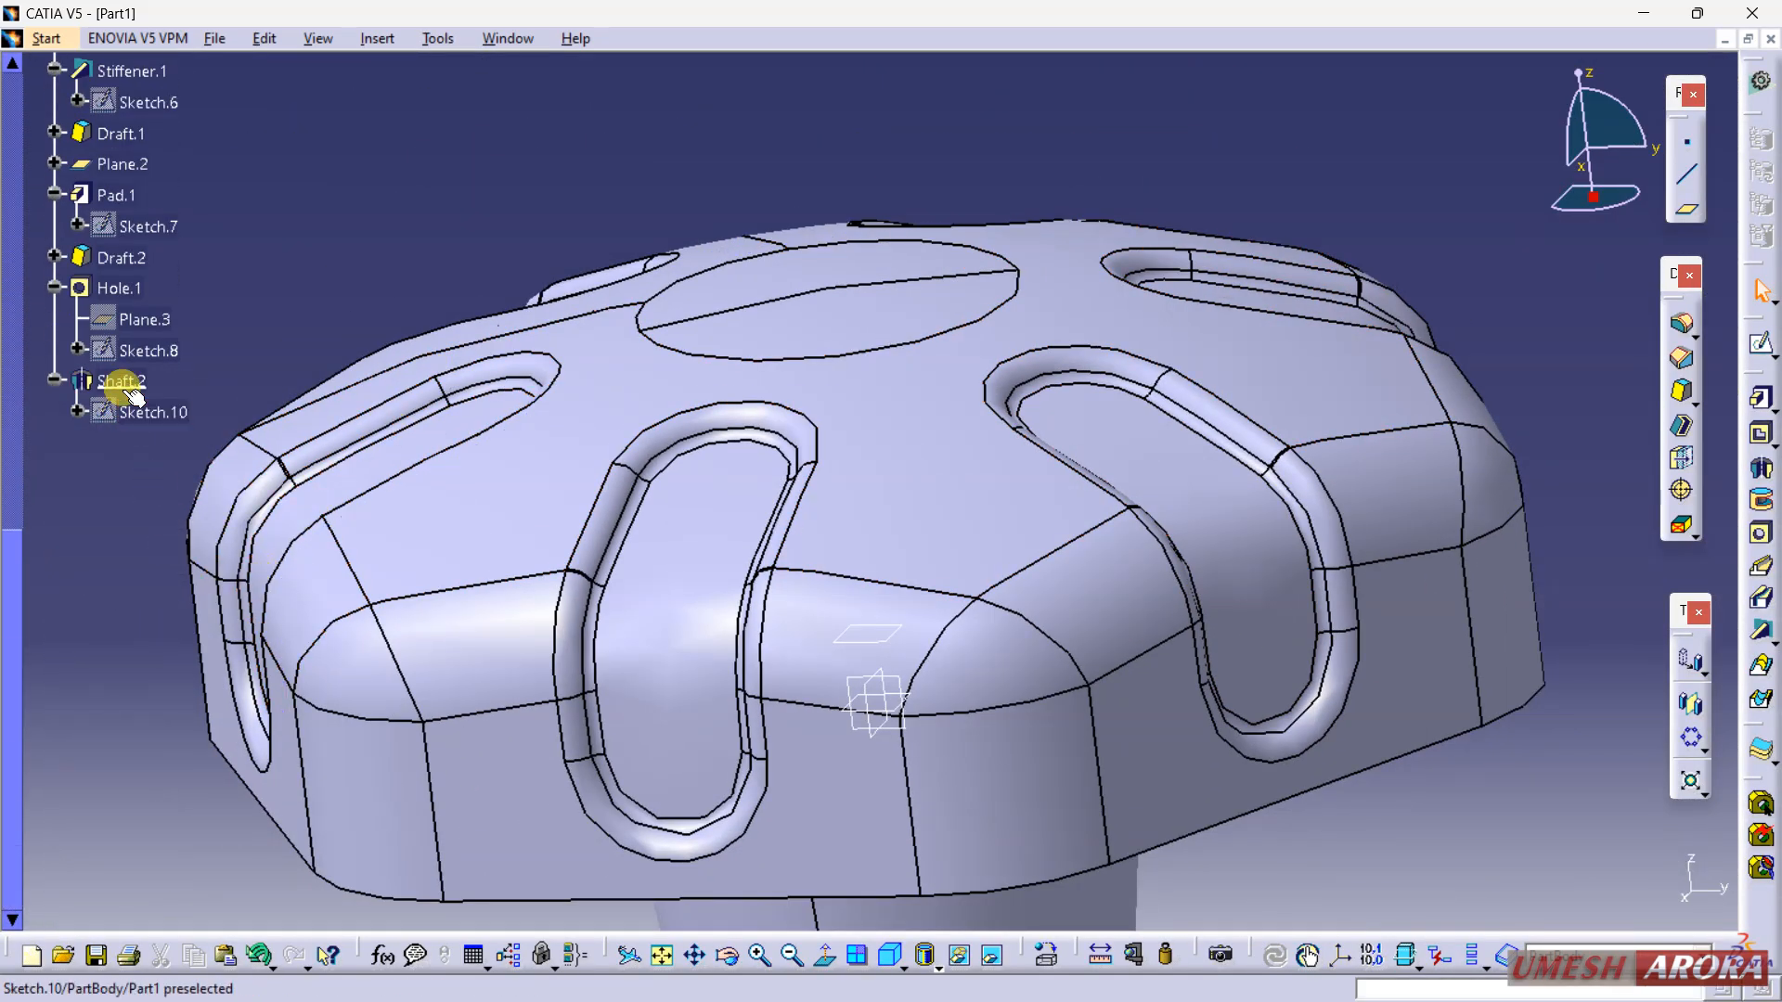
{"action": "right_click", "coordinate": [131, 390]}
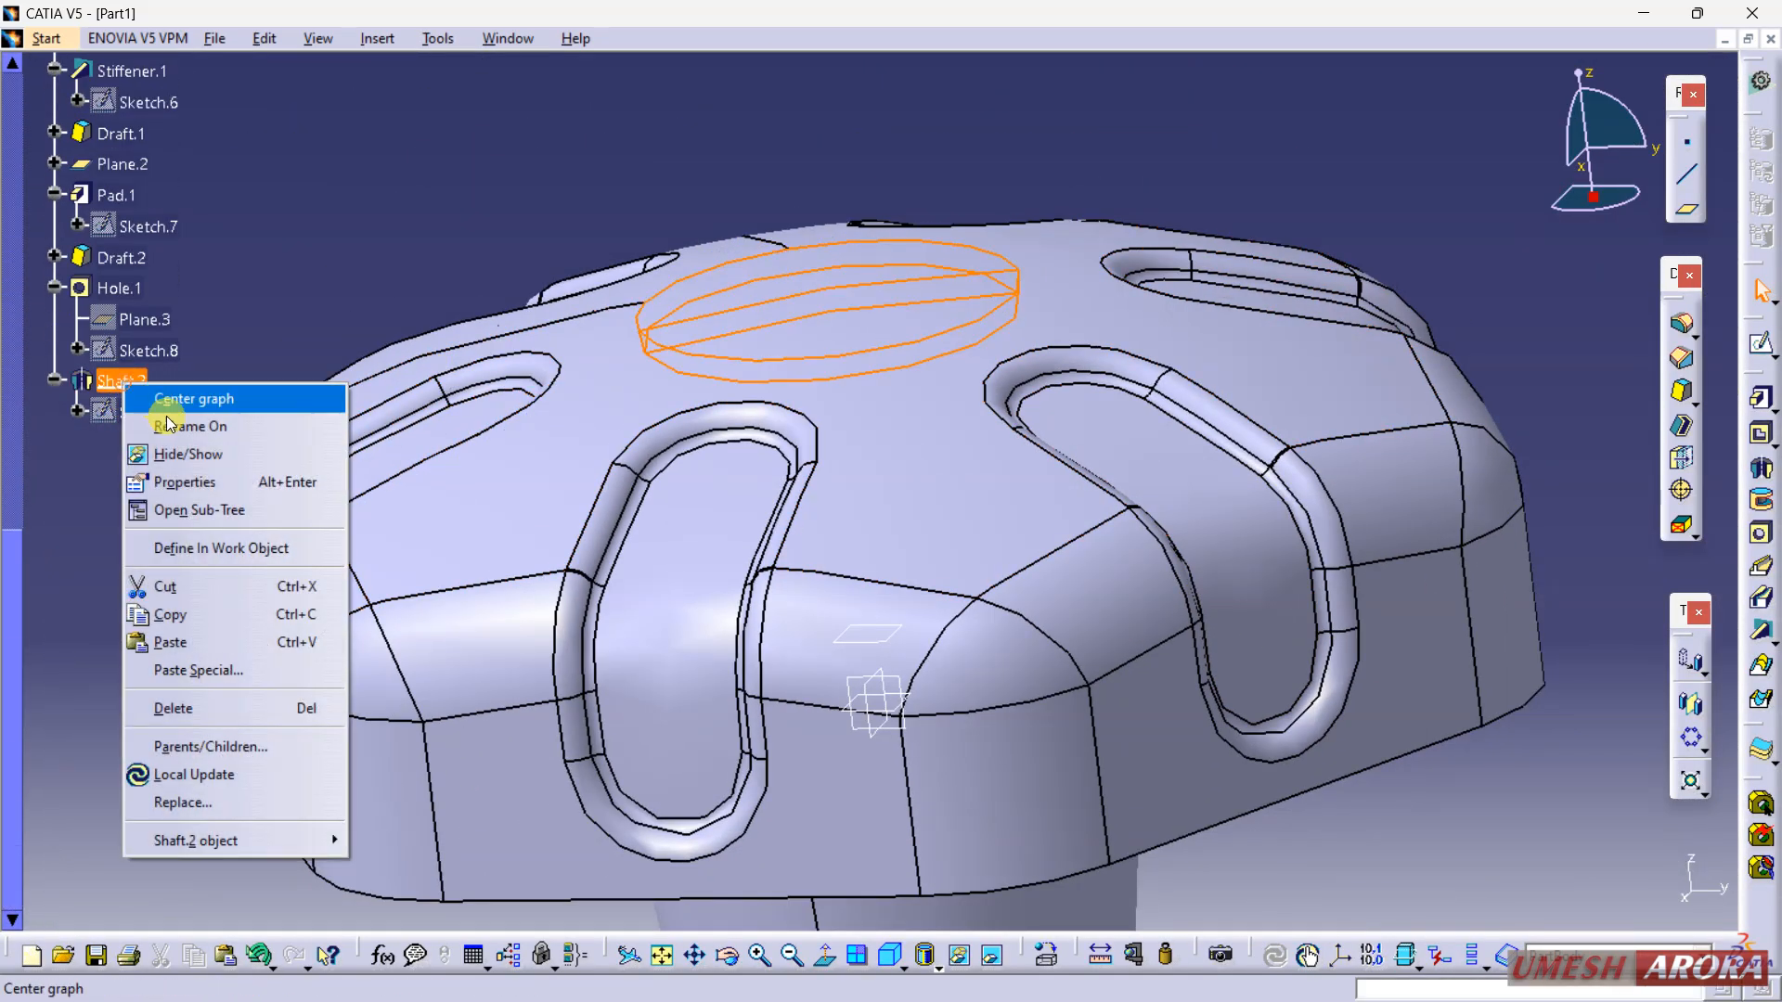
{"action": "left_click", "coordinate": [177, 708]}
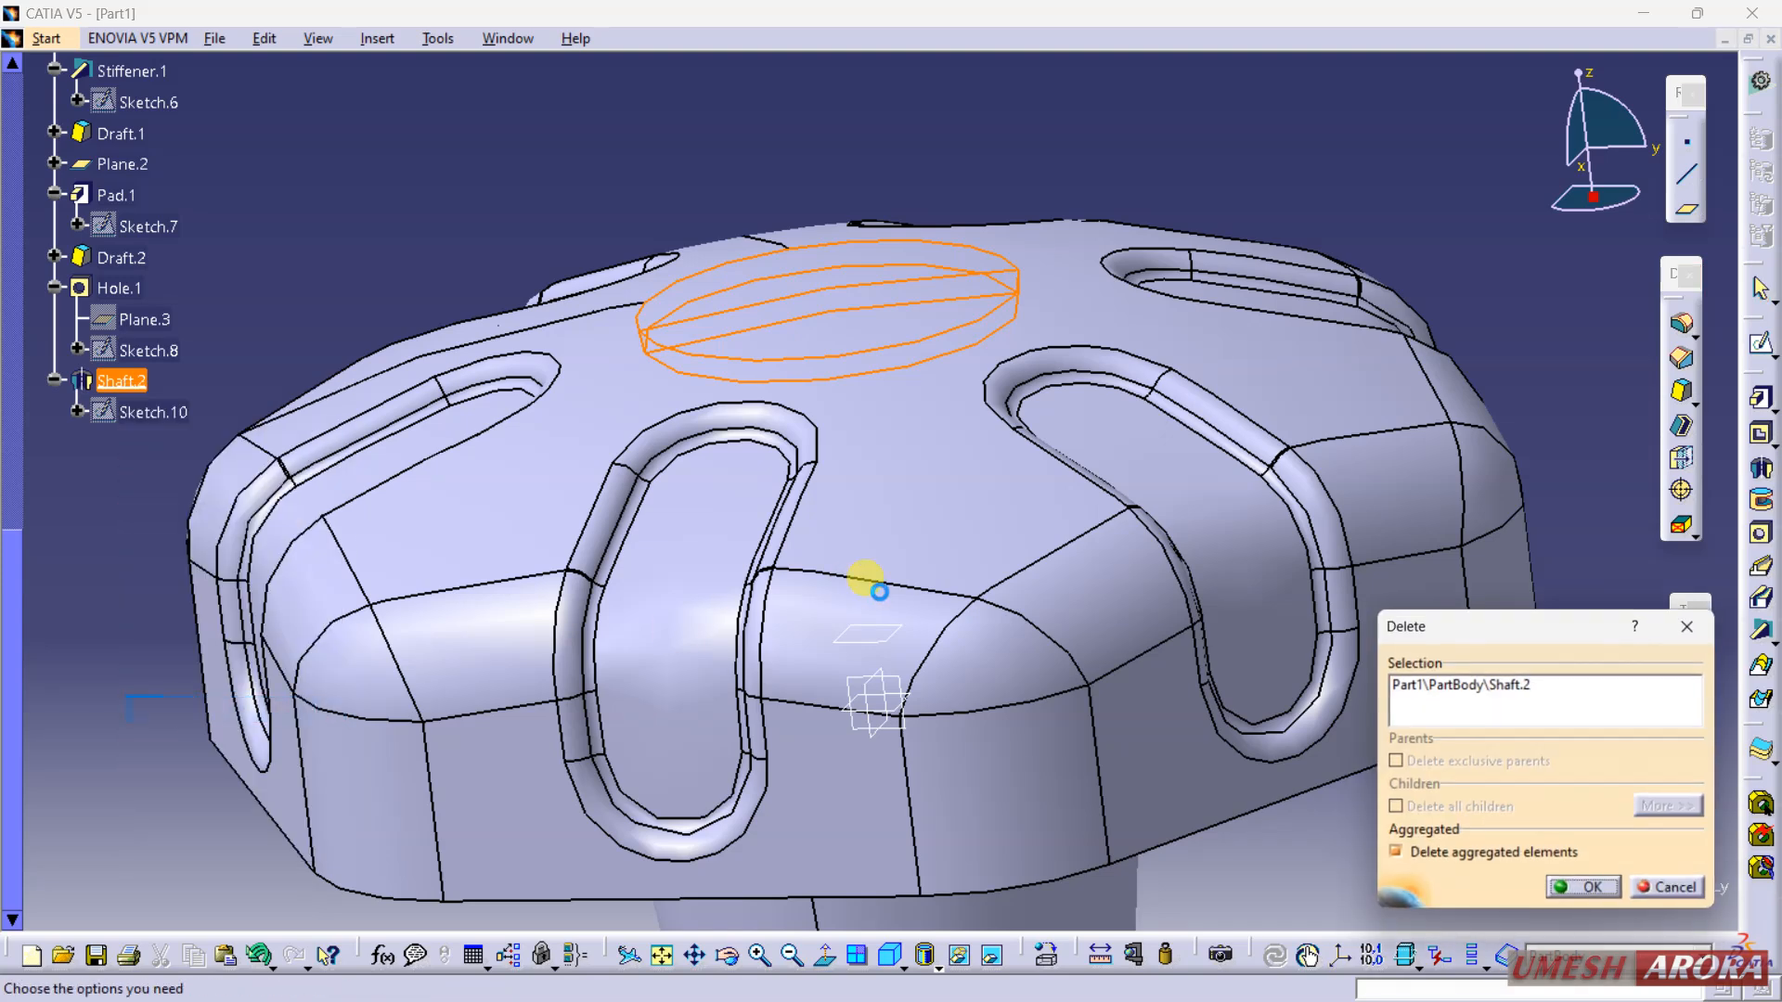
{"action": "left_click", "coordinate": [1582, 889]}
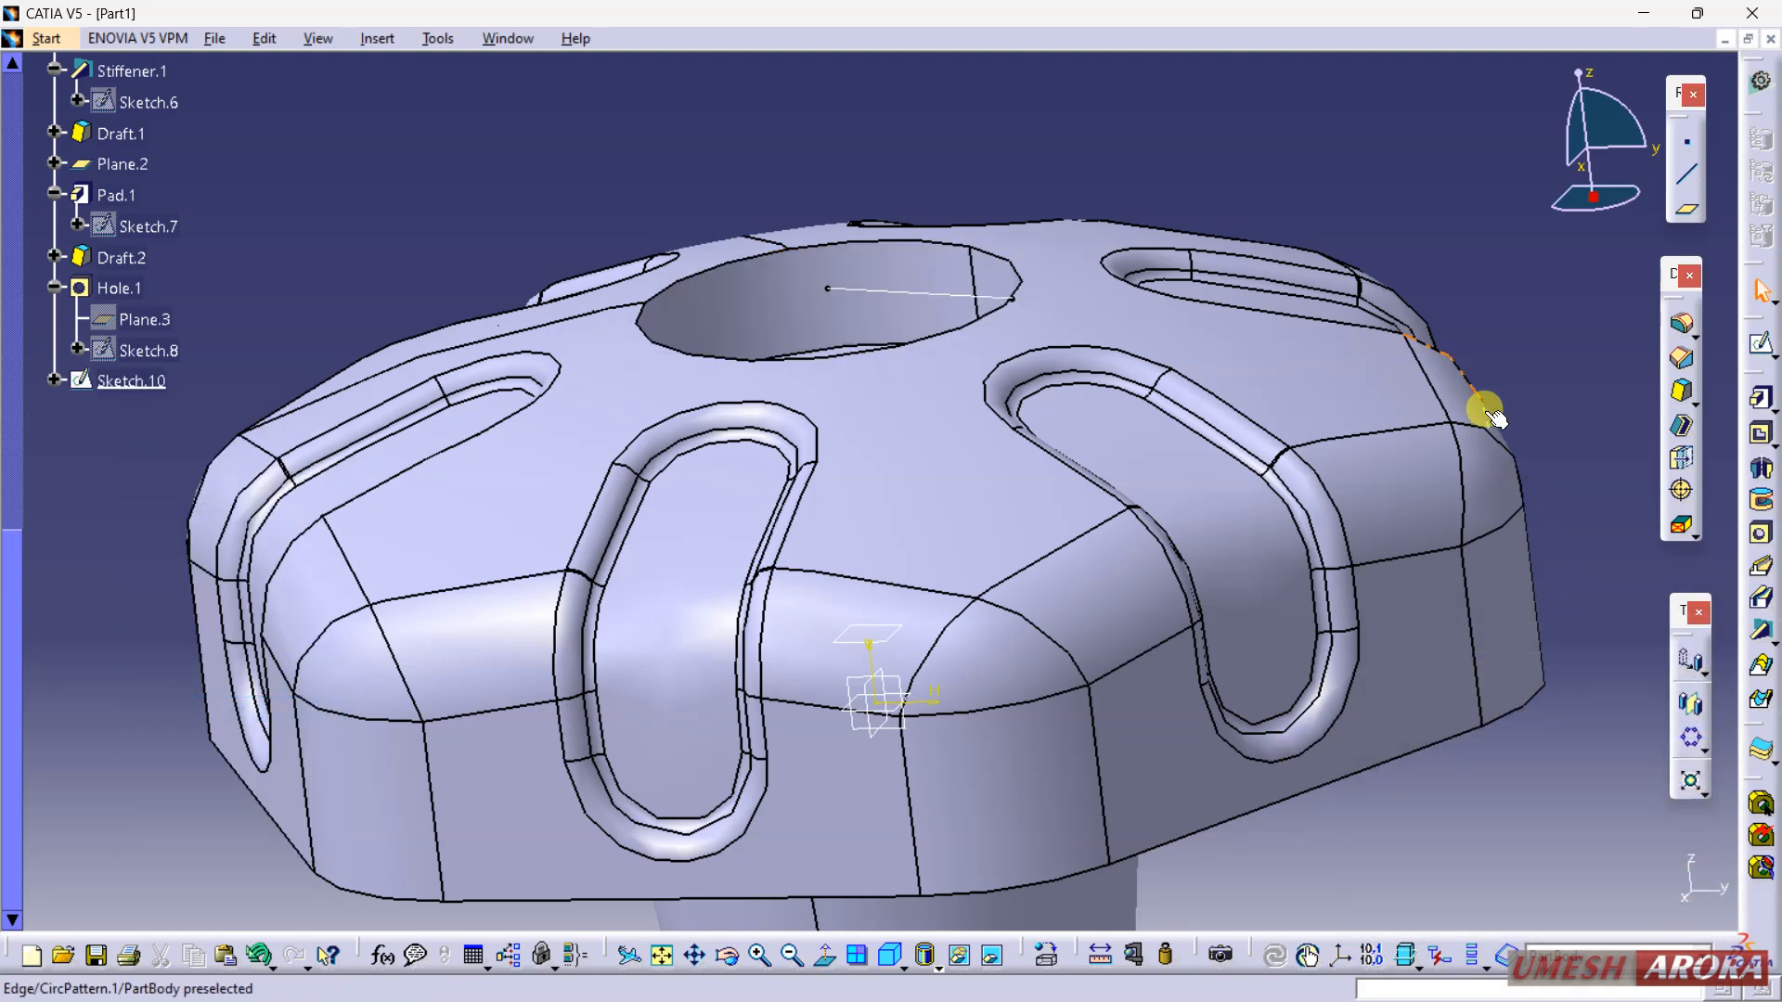
Step: Insert a new body and revolve Sketch.10 by 360° about its vertical axis as a Shaft with a 2 mm thick profile
{"action": "left_click", "coordinate": [377, 38]}
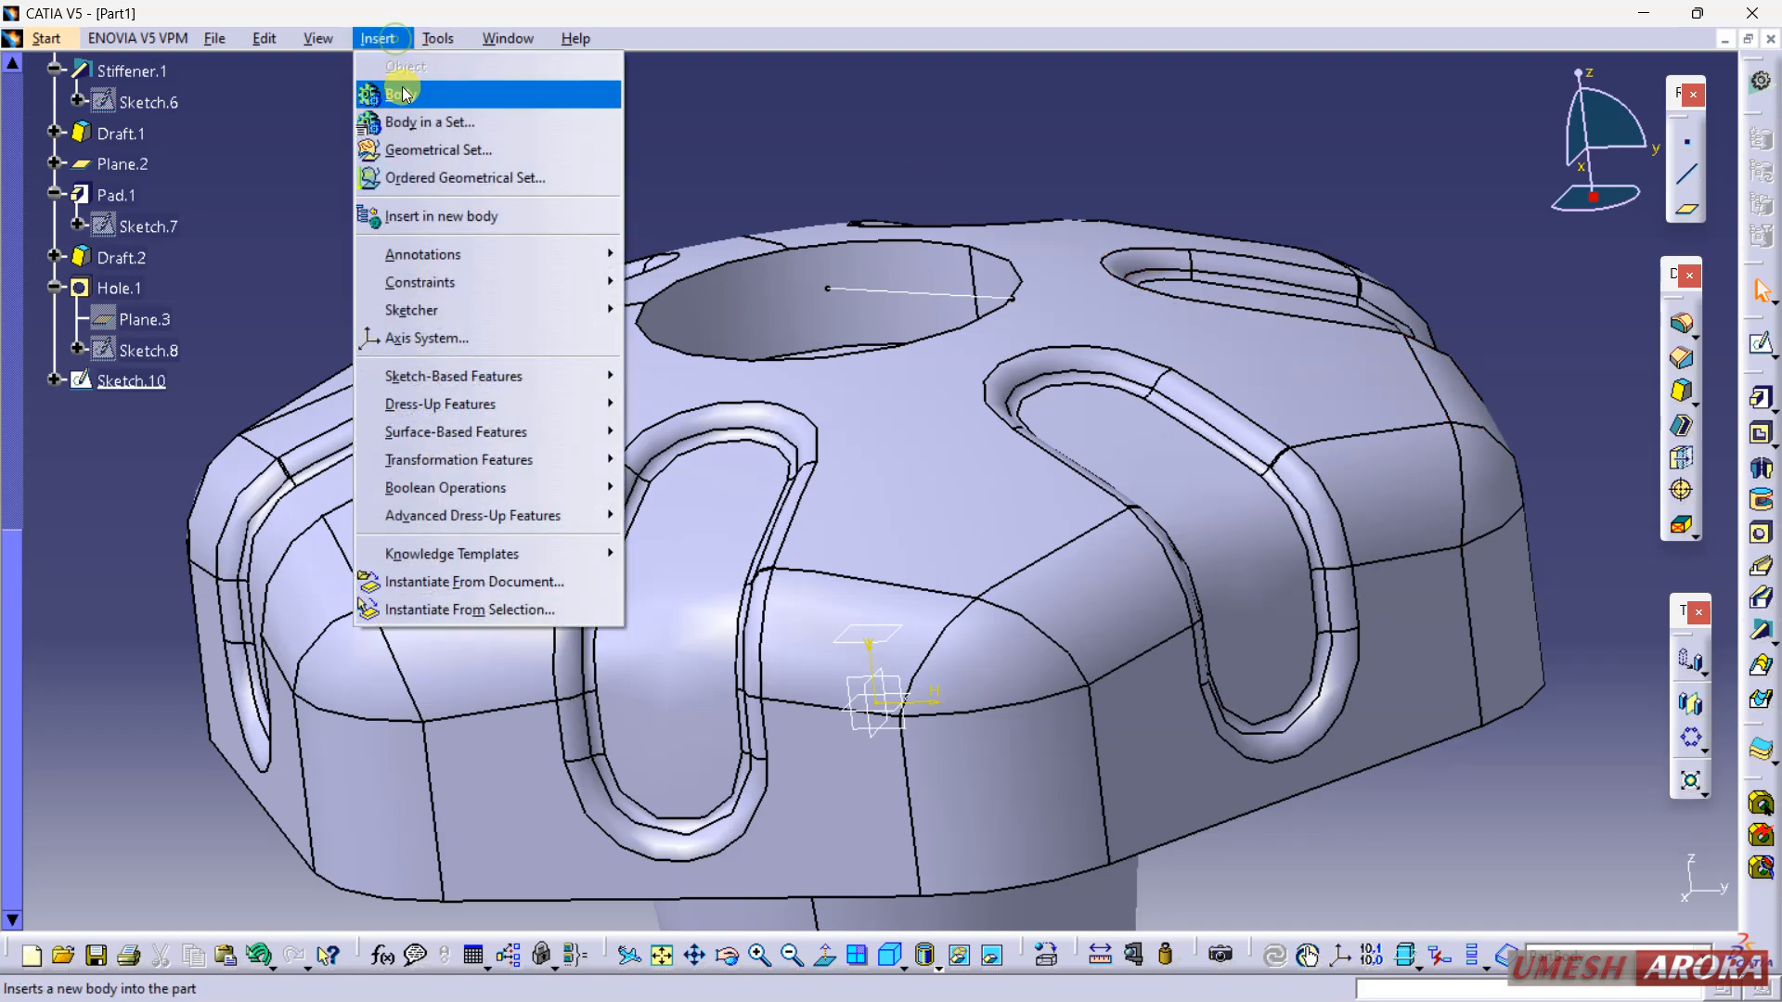
{"action": "left_click", "coordinate": [418, 95]}
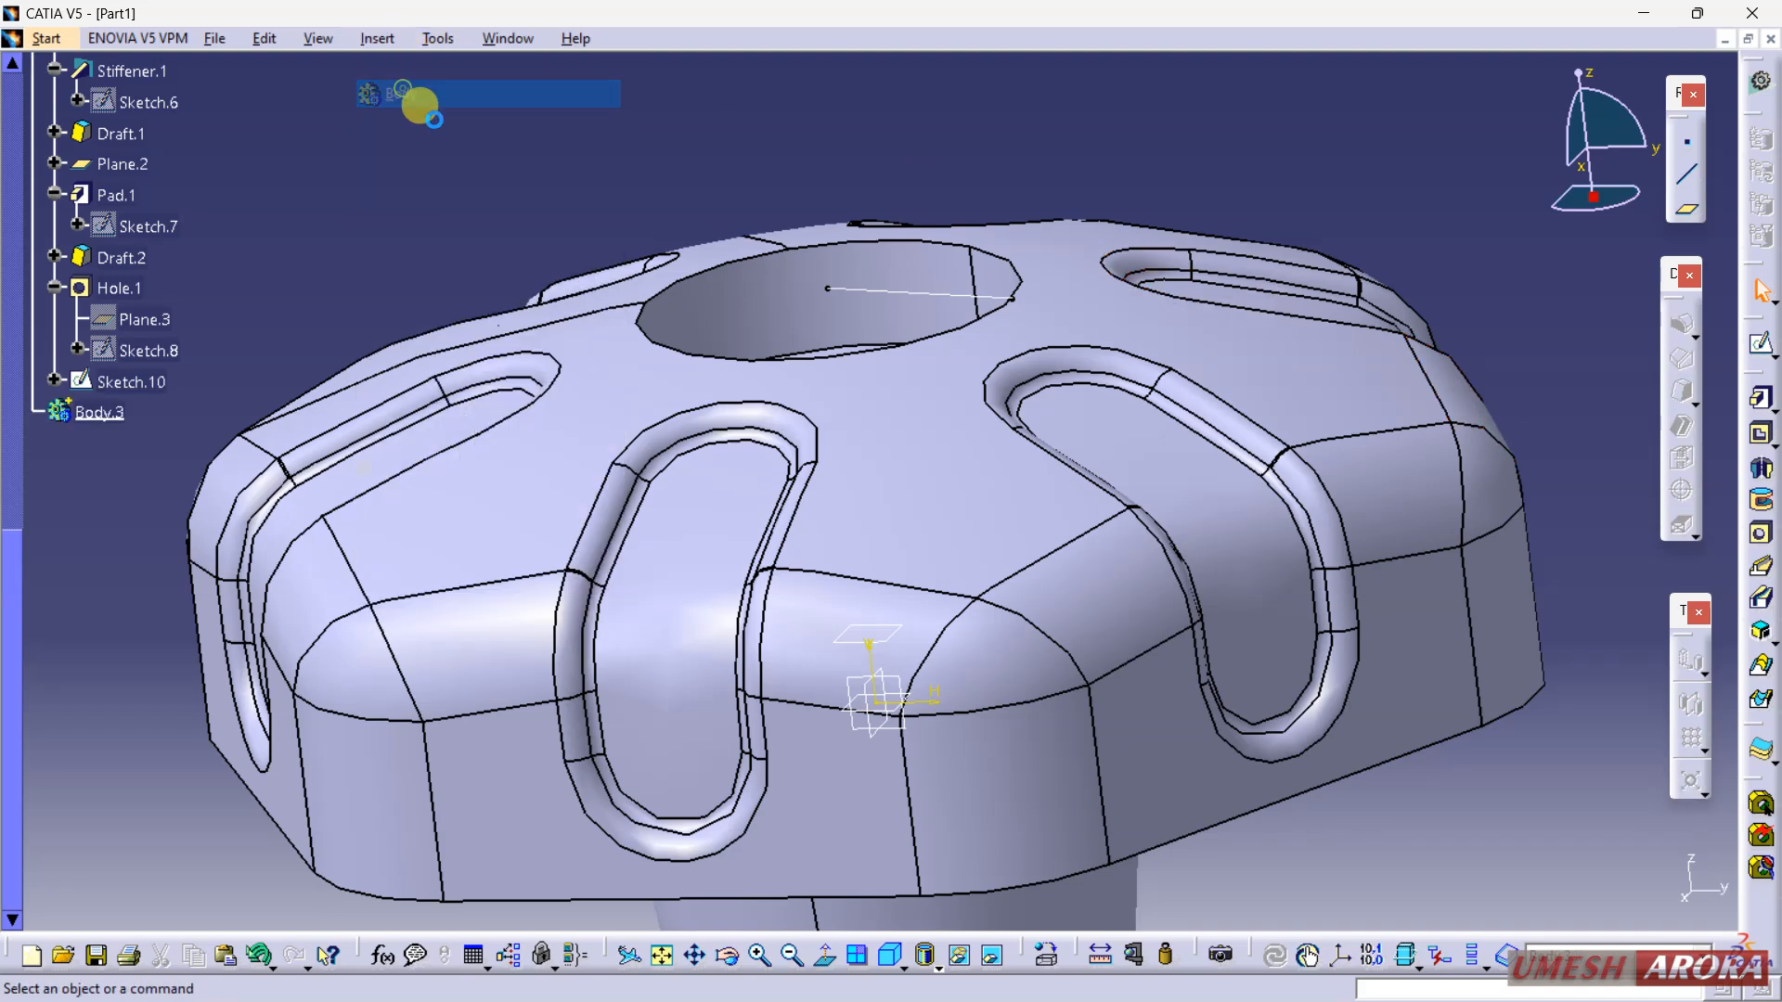
{"action": "left_click", "coordinate": [1761, 468]}
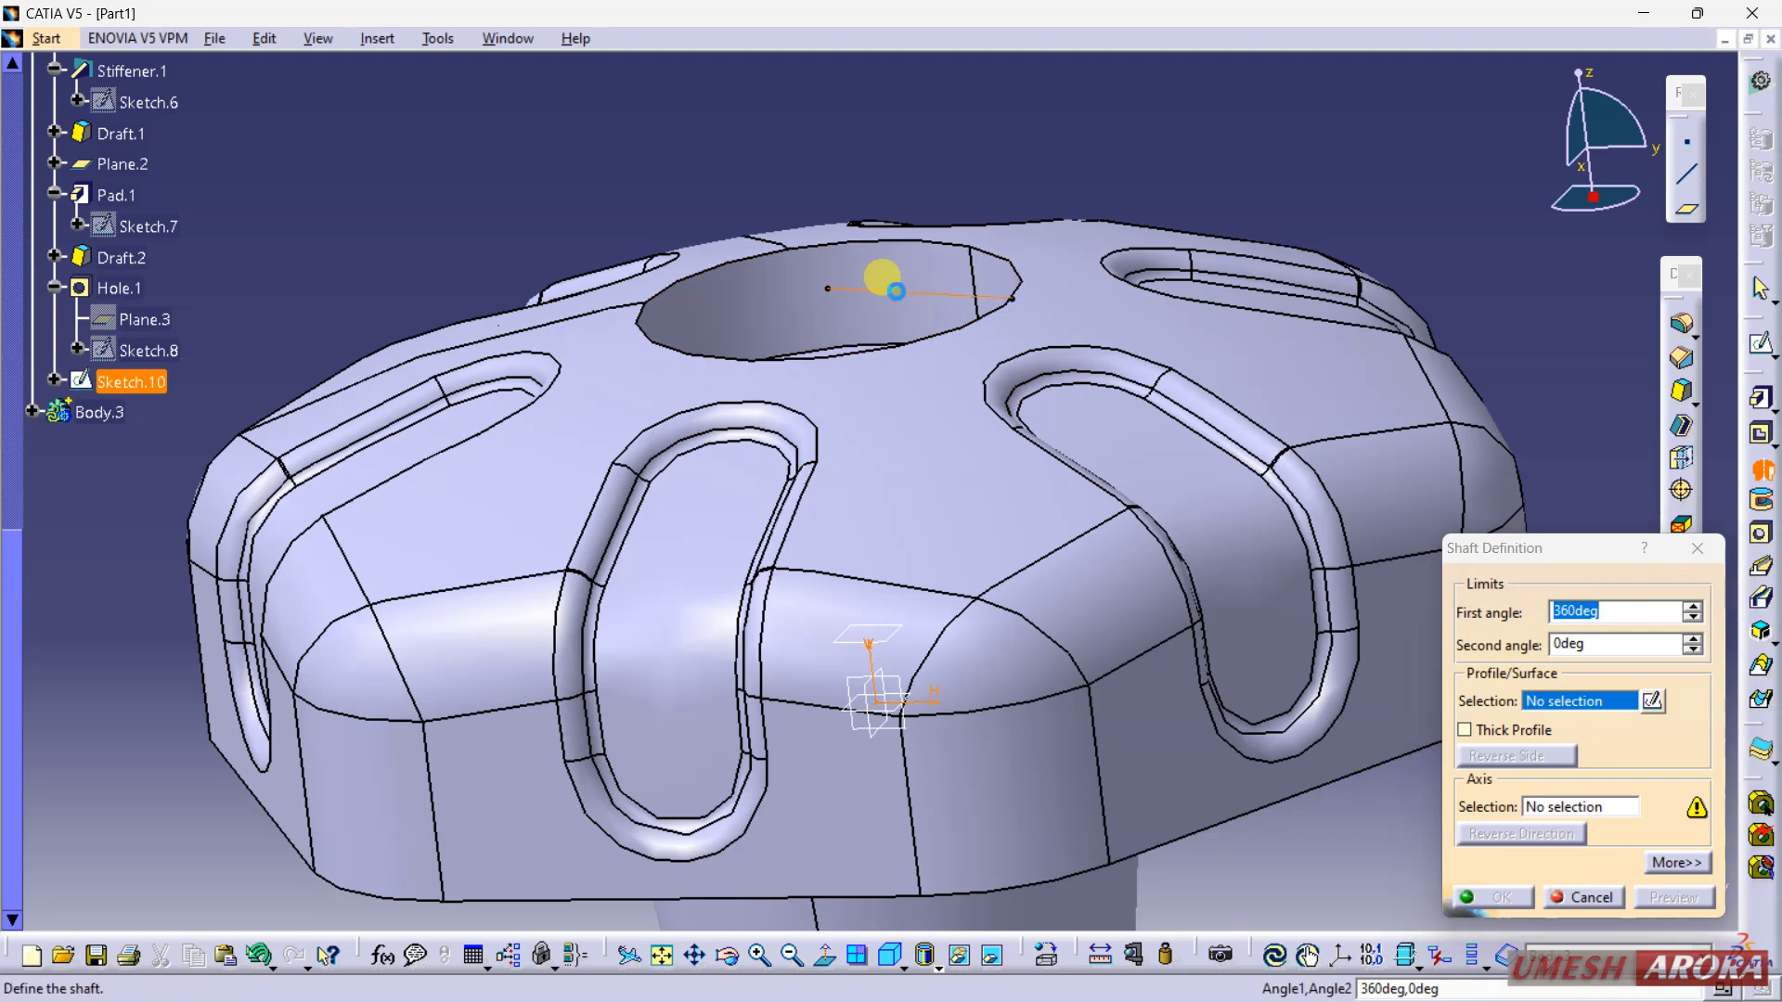
{"action": "left_click", "coordinate": [881, 278]}
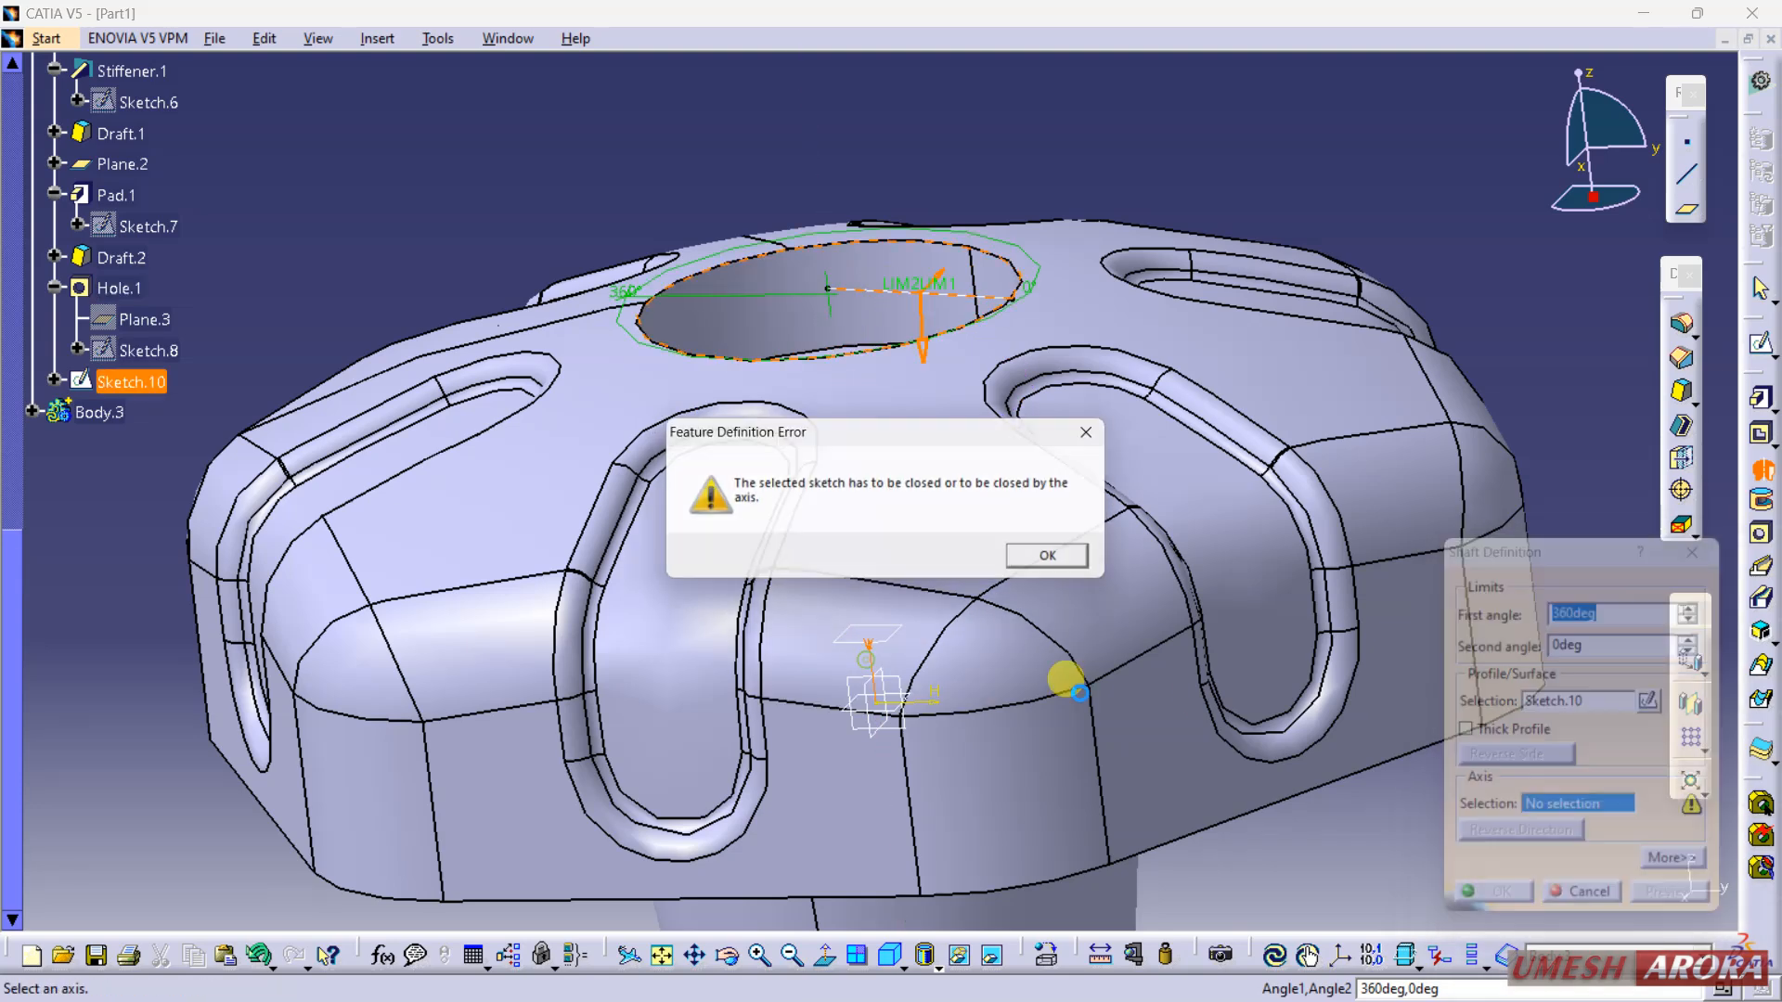
{"action": "left_click", "coordinate": [1084, 557]}
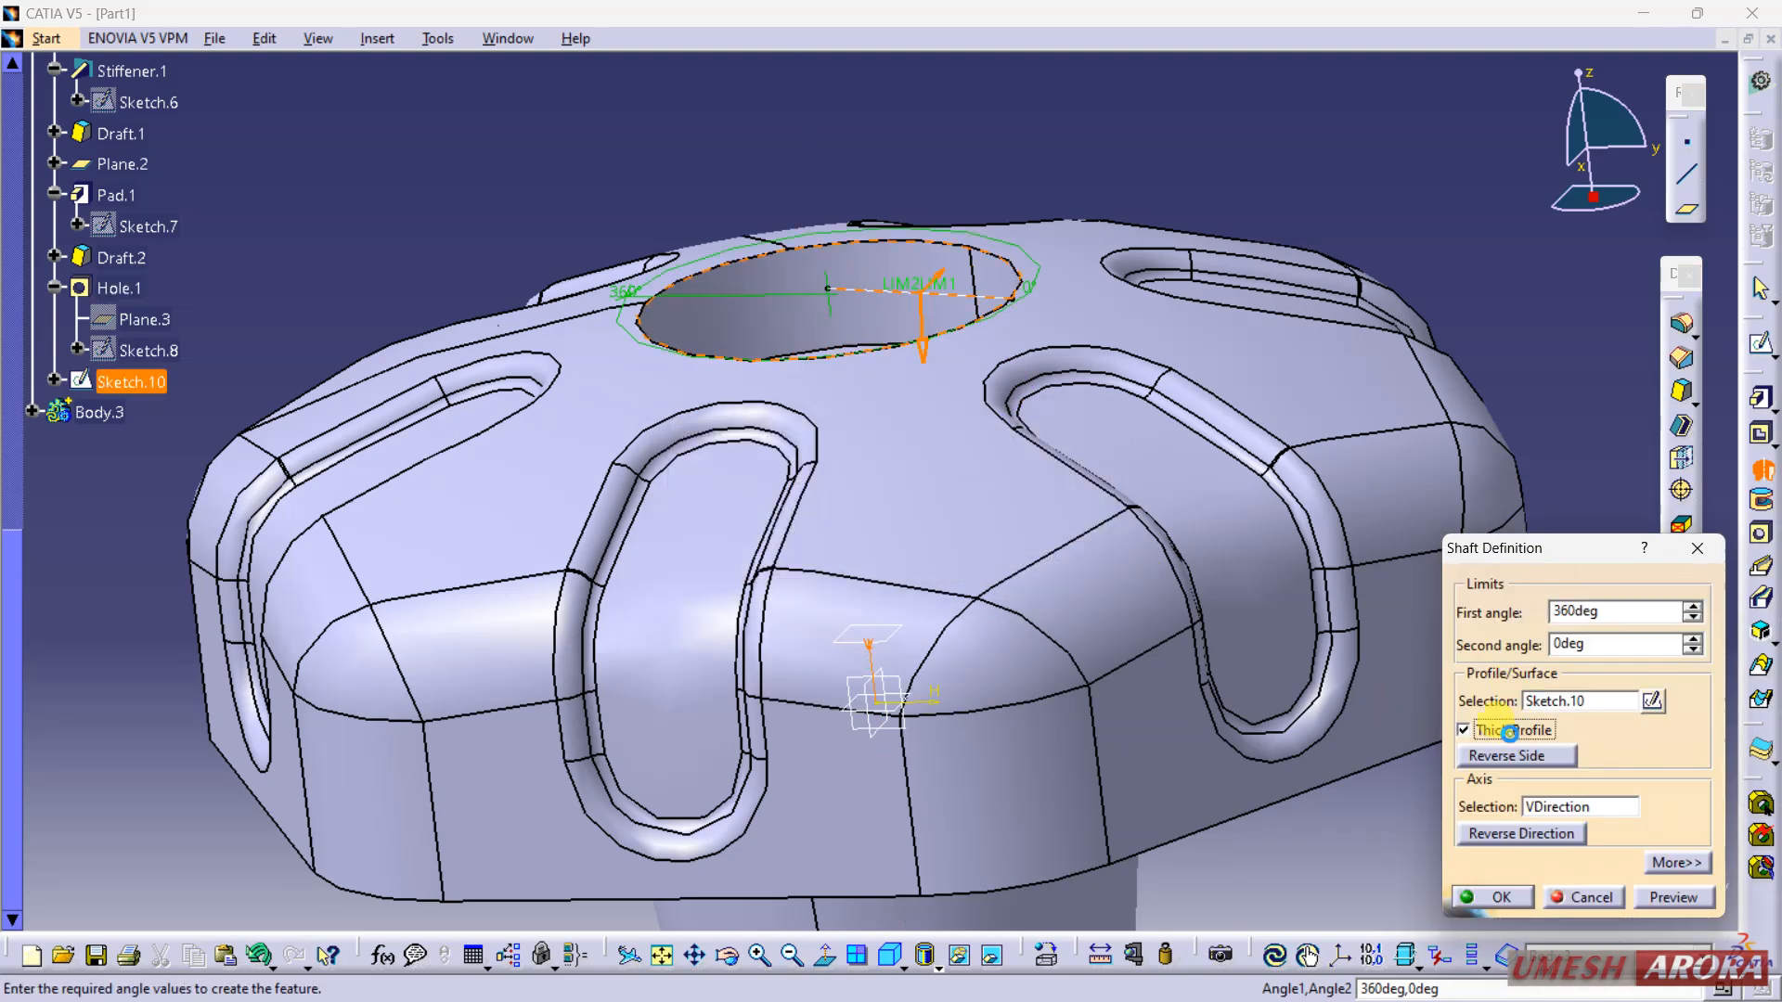
{"action": "left_click", "coordinate": [1698, 606]}
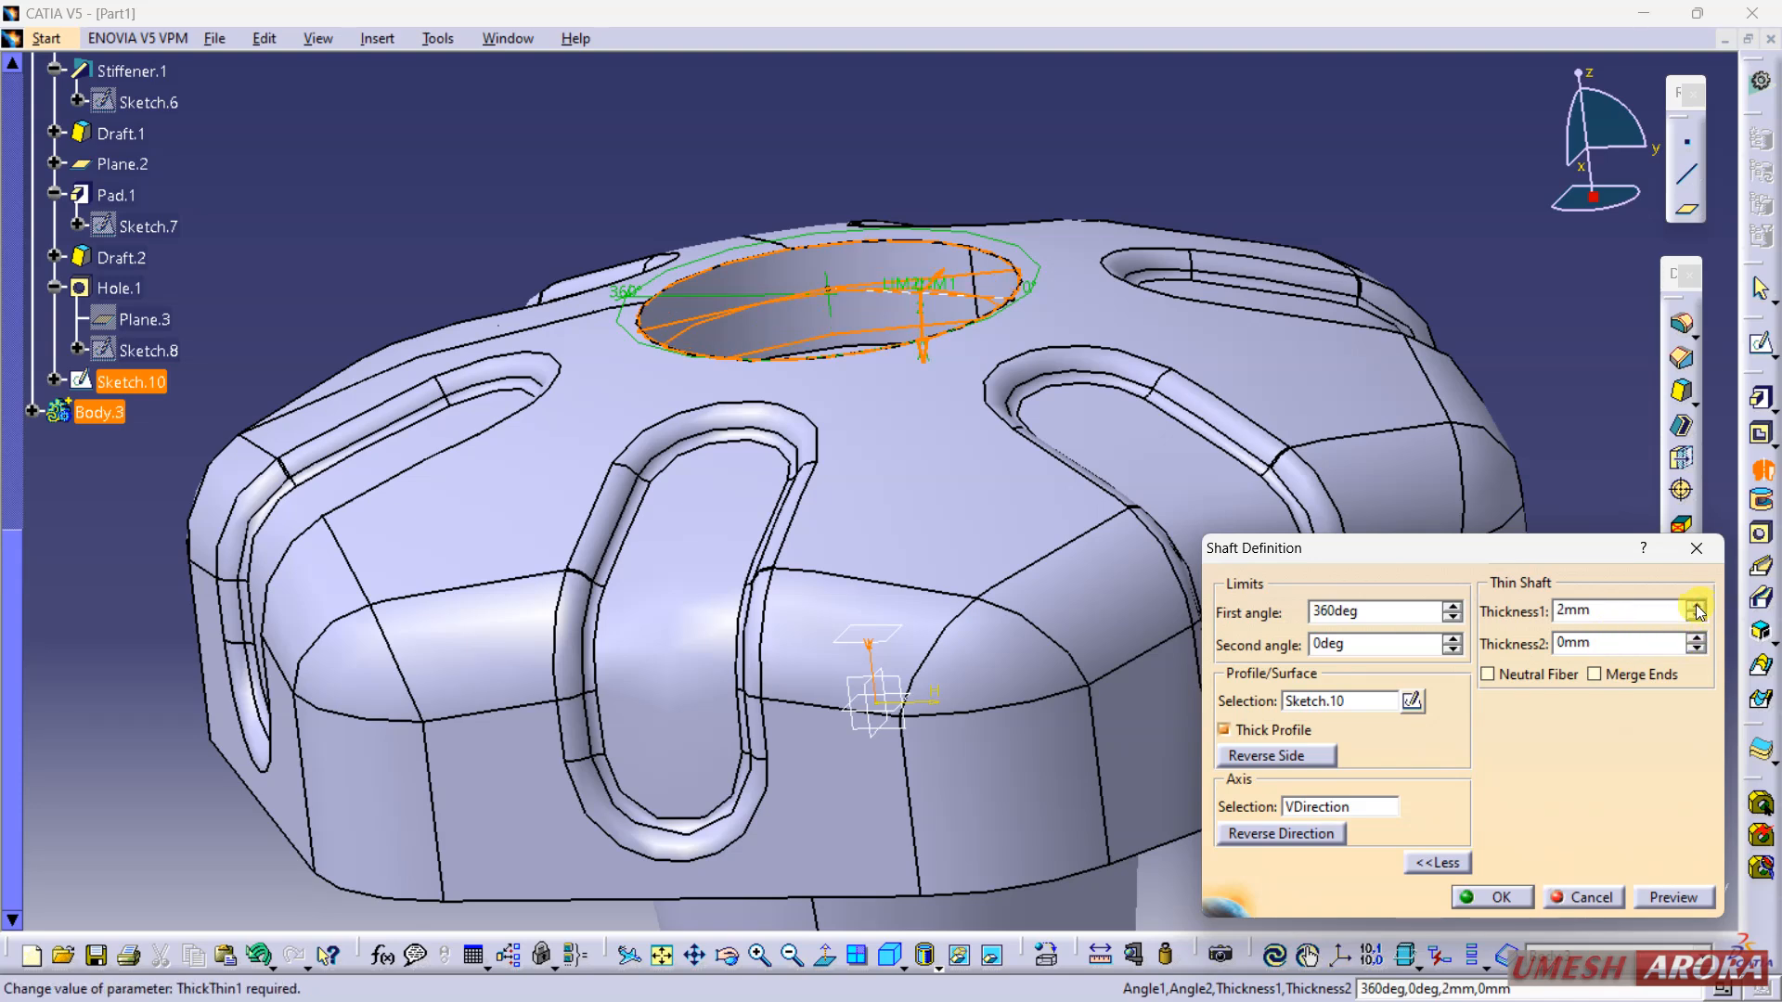
{"action": "left_click", "coordinate": [1488, 897]}
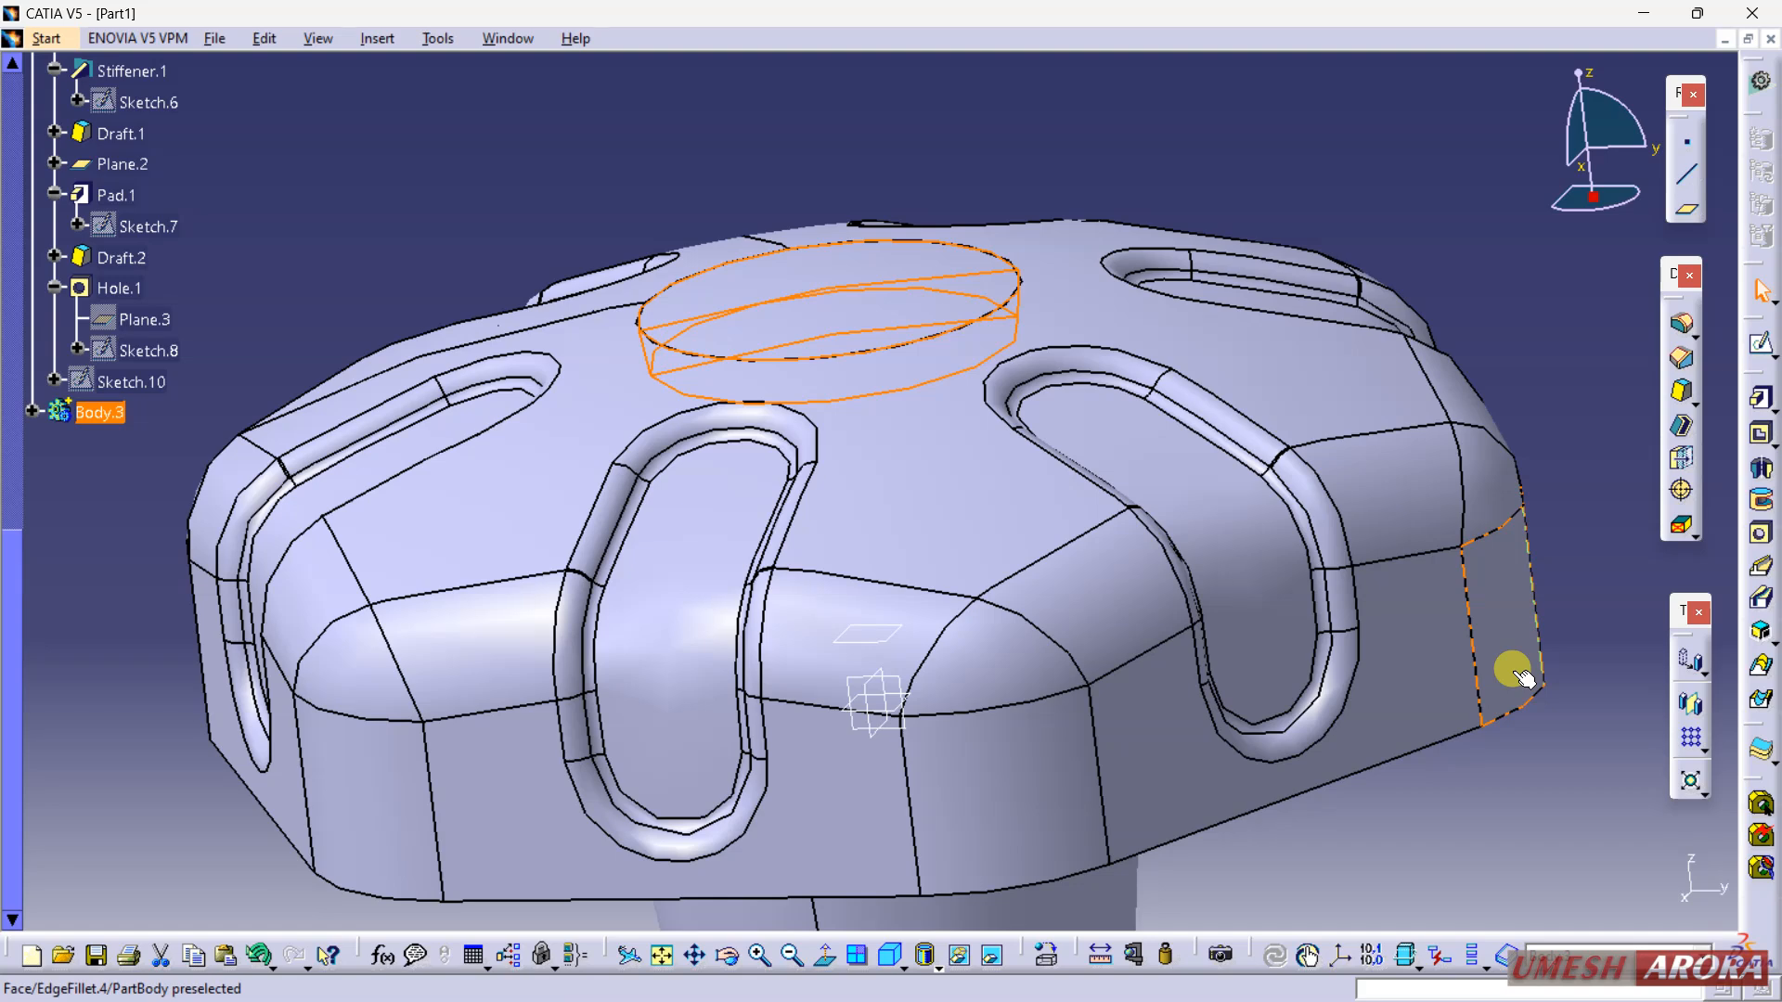
Step: Hide the main knob body and add 2 mm of thickness to the cap's cylindrical side face
{"action": "right_click", "coordinate": [1159, 381]}
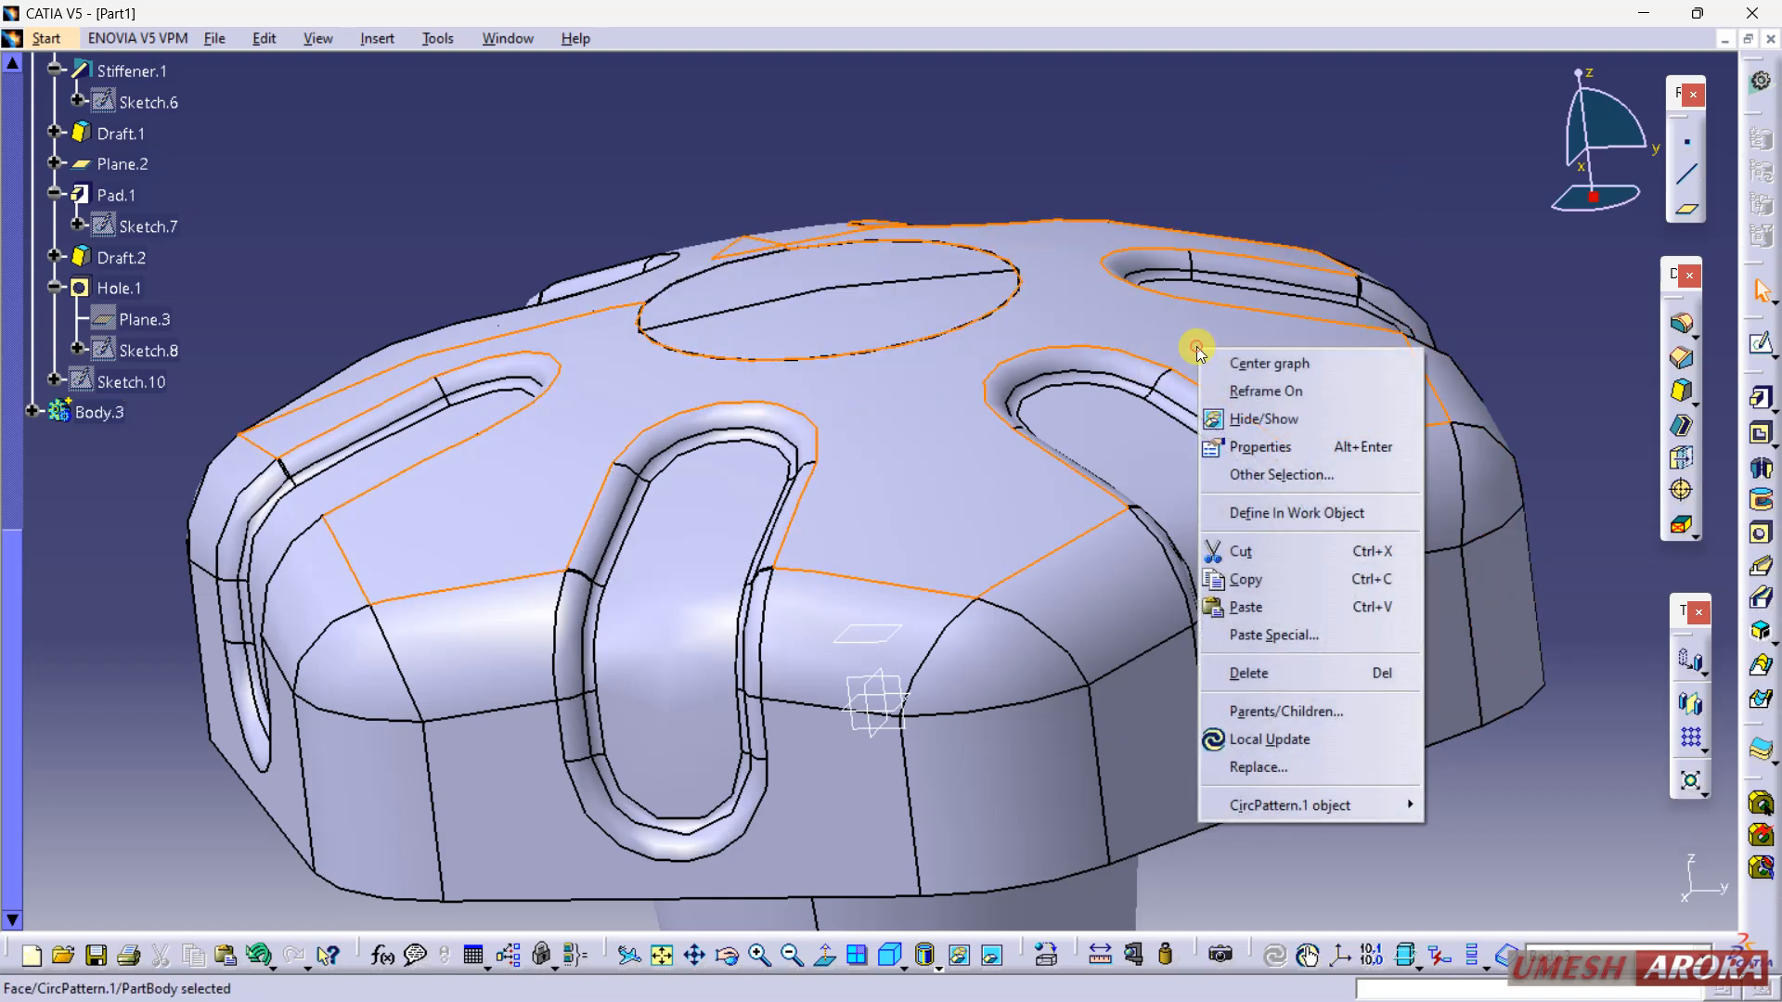
{"action": "left_click", "coordinate": [1240, 419]}
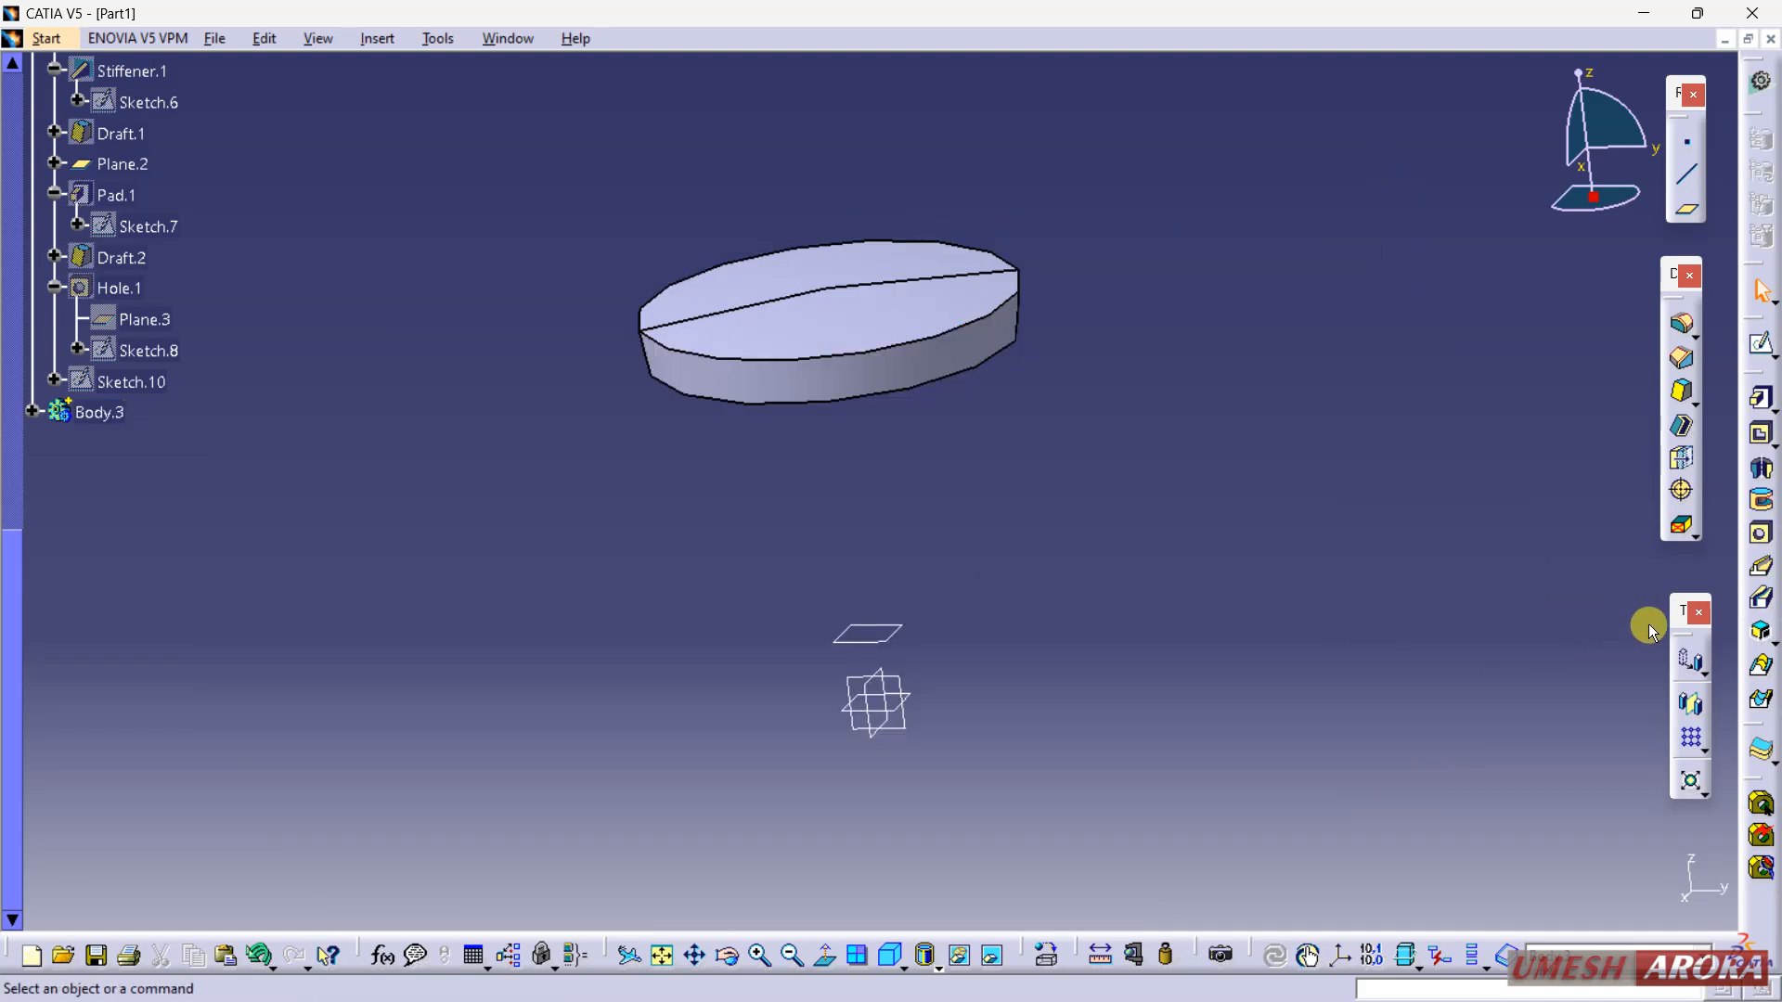
{"action": "left_click", "coordinate": [1680, 458]}
{"action": "left_click", "coordinate": [908, 369]}
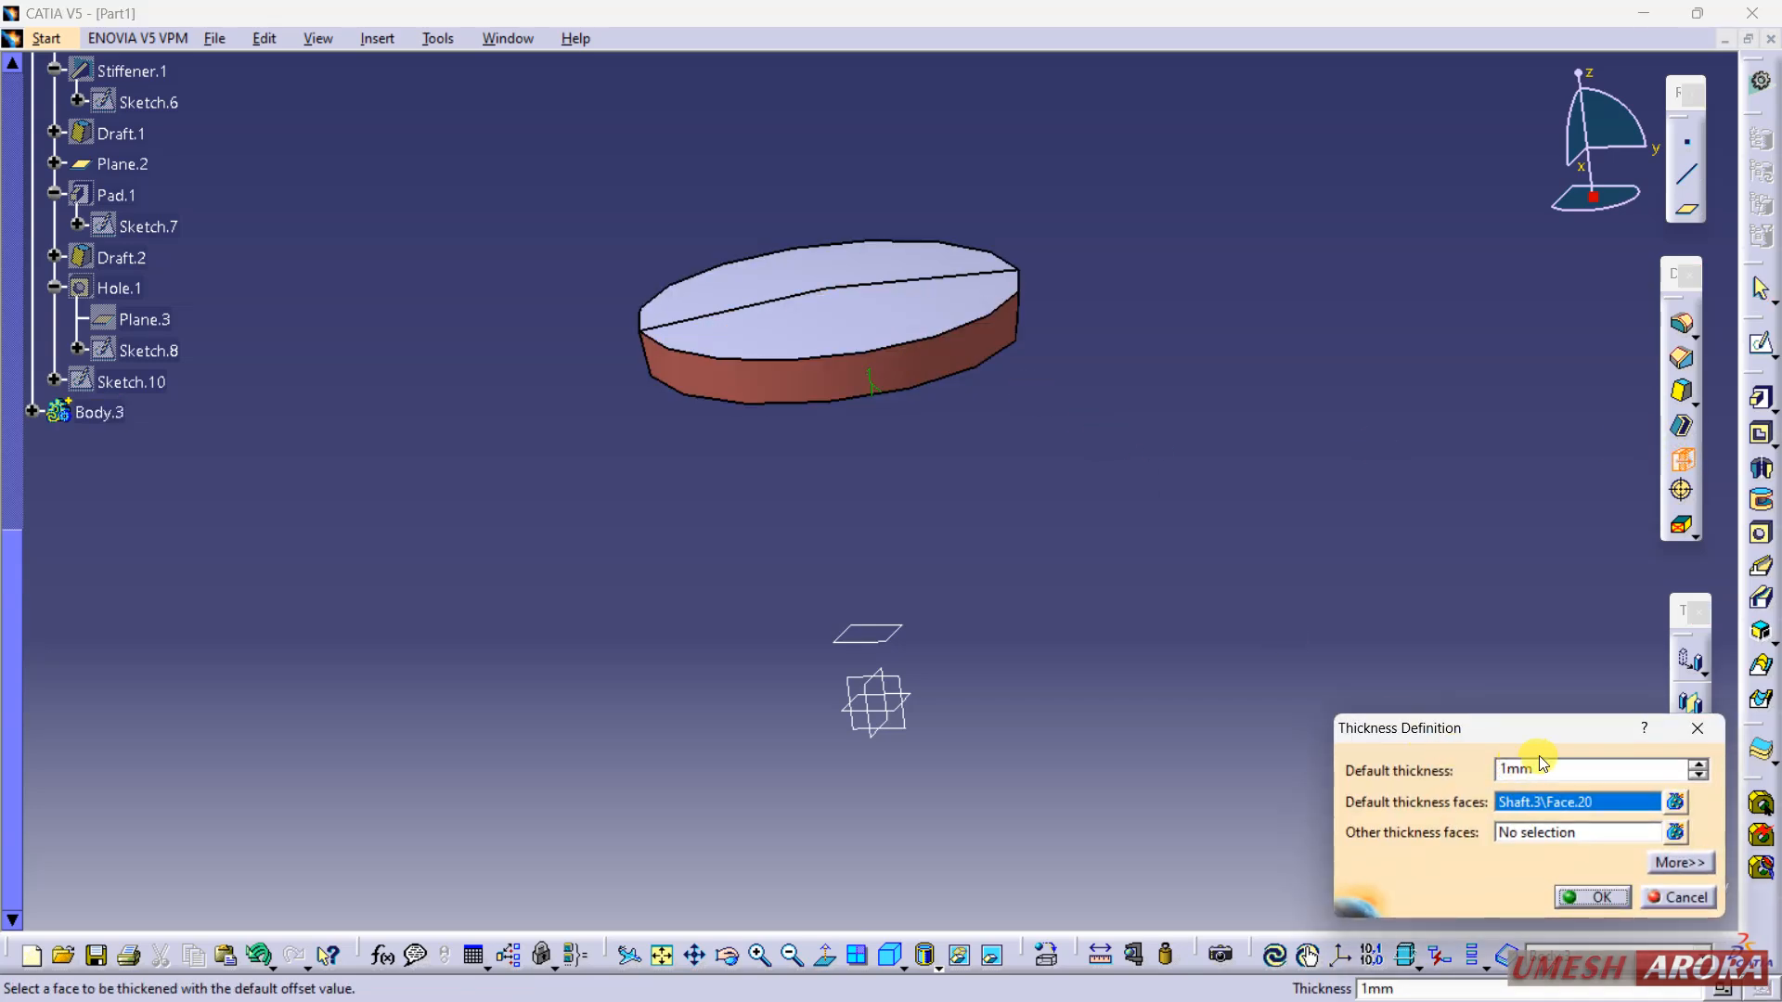
{"action": "double_click", "coordinate": [1587, 772]}
{"action": "type", "text": "2"}
{"action": "key", "text": "Return"}
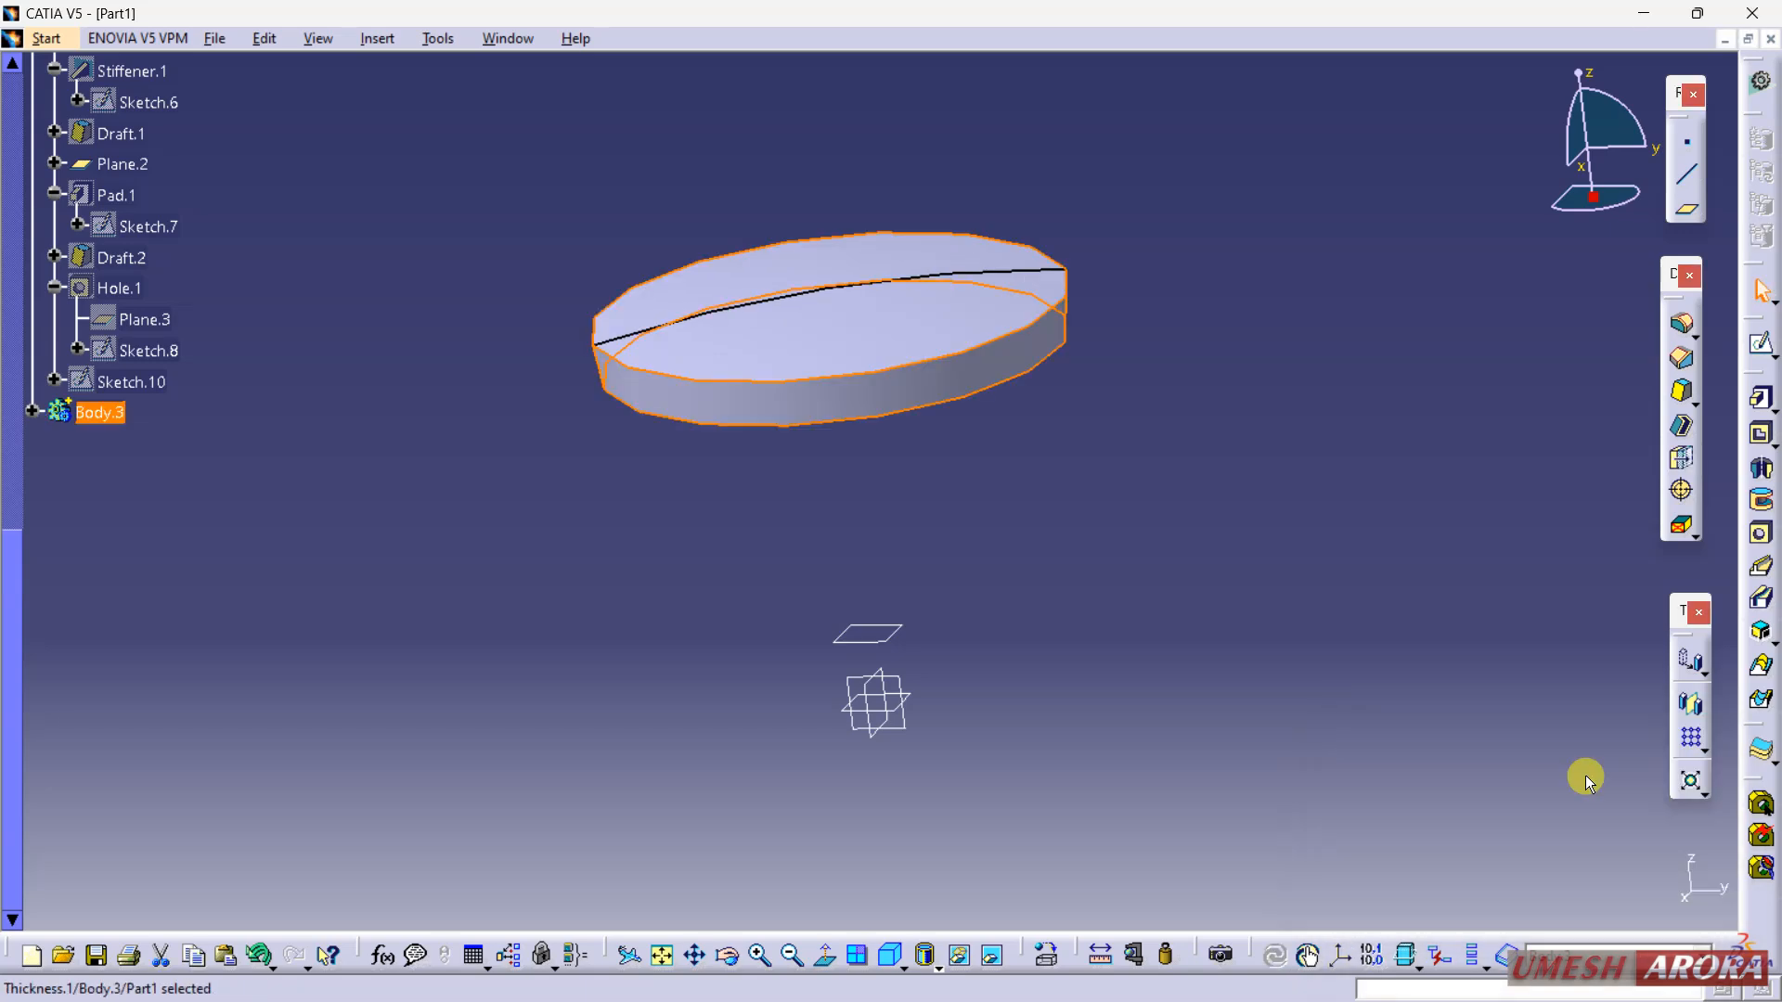
Step: Show the main knob body again around the thickened cap
{"action": "right_click", "coordinate": [103, 193]}
{"action": "left_click", "coordinate": [204, 266]}
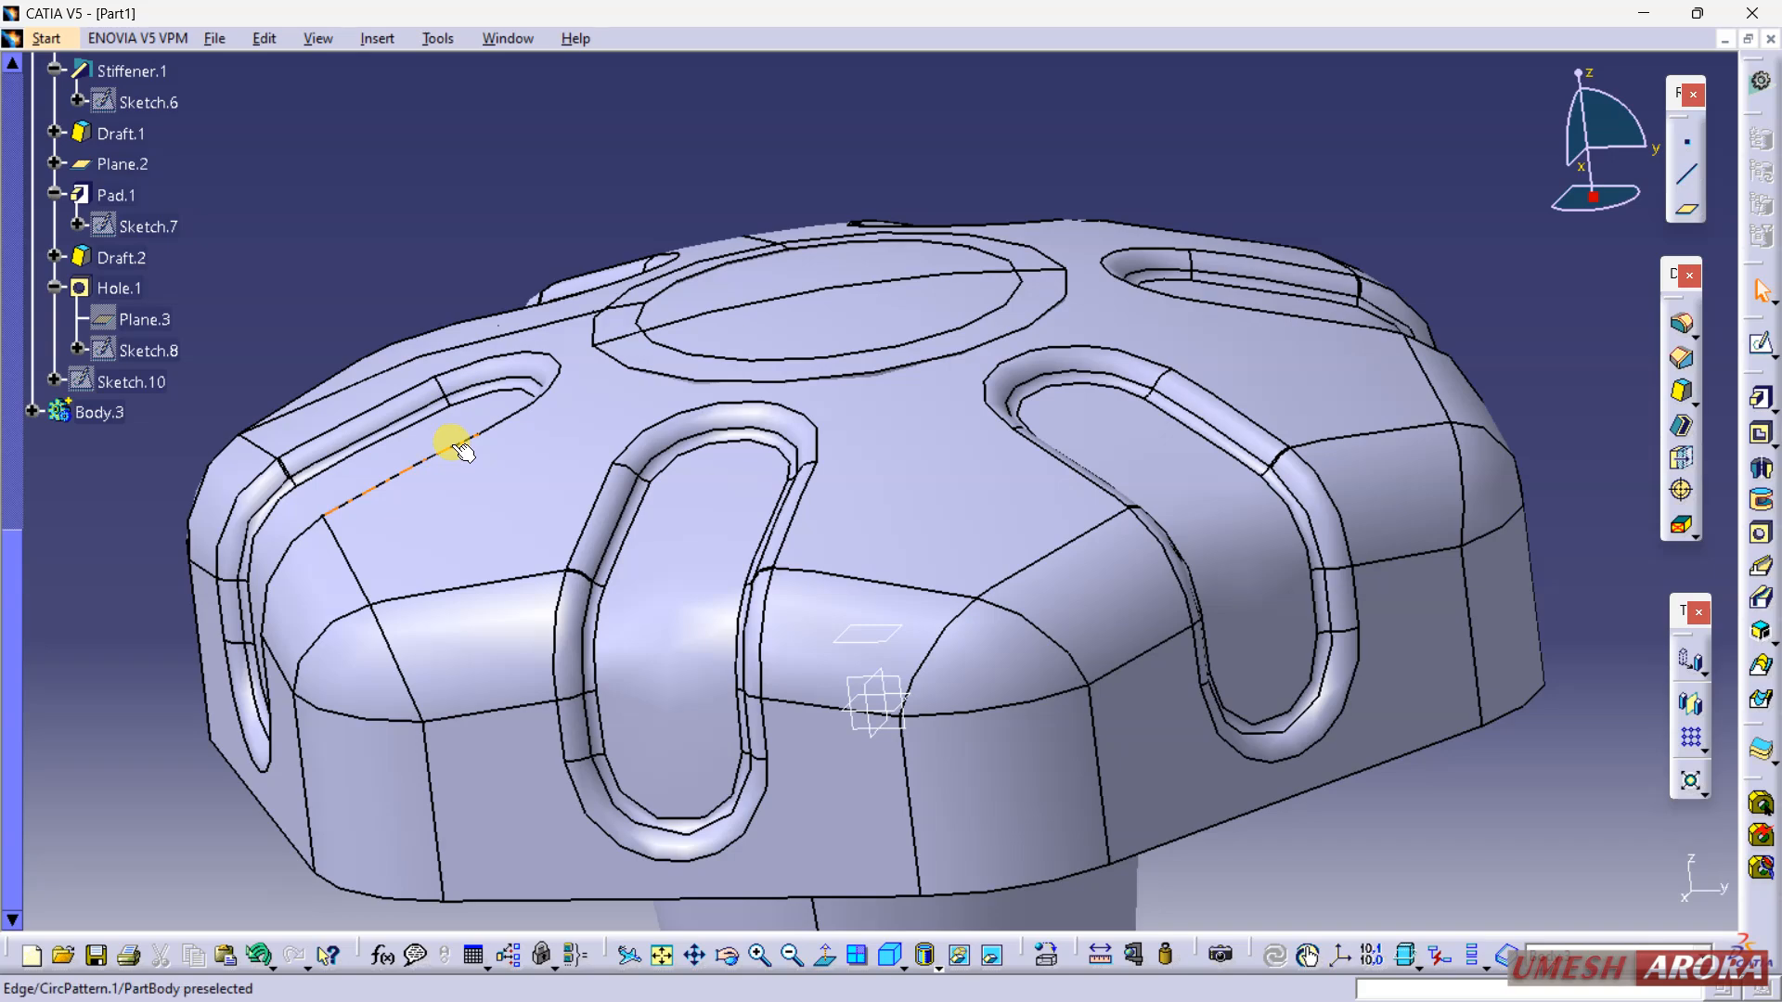
{"action": "middle_click_drag", "start_coordinate": [872, 264], "coordinate": [696, 337]}
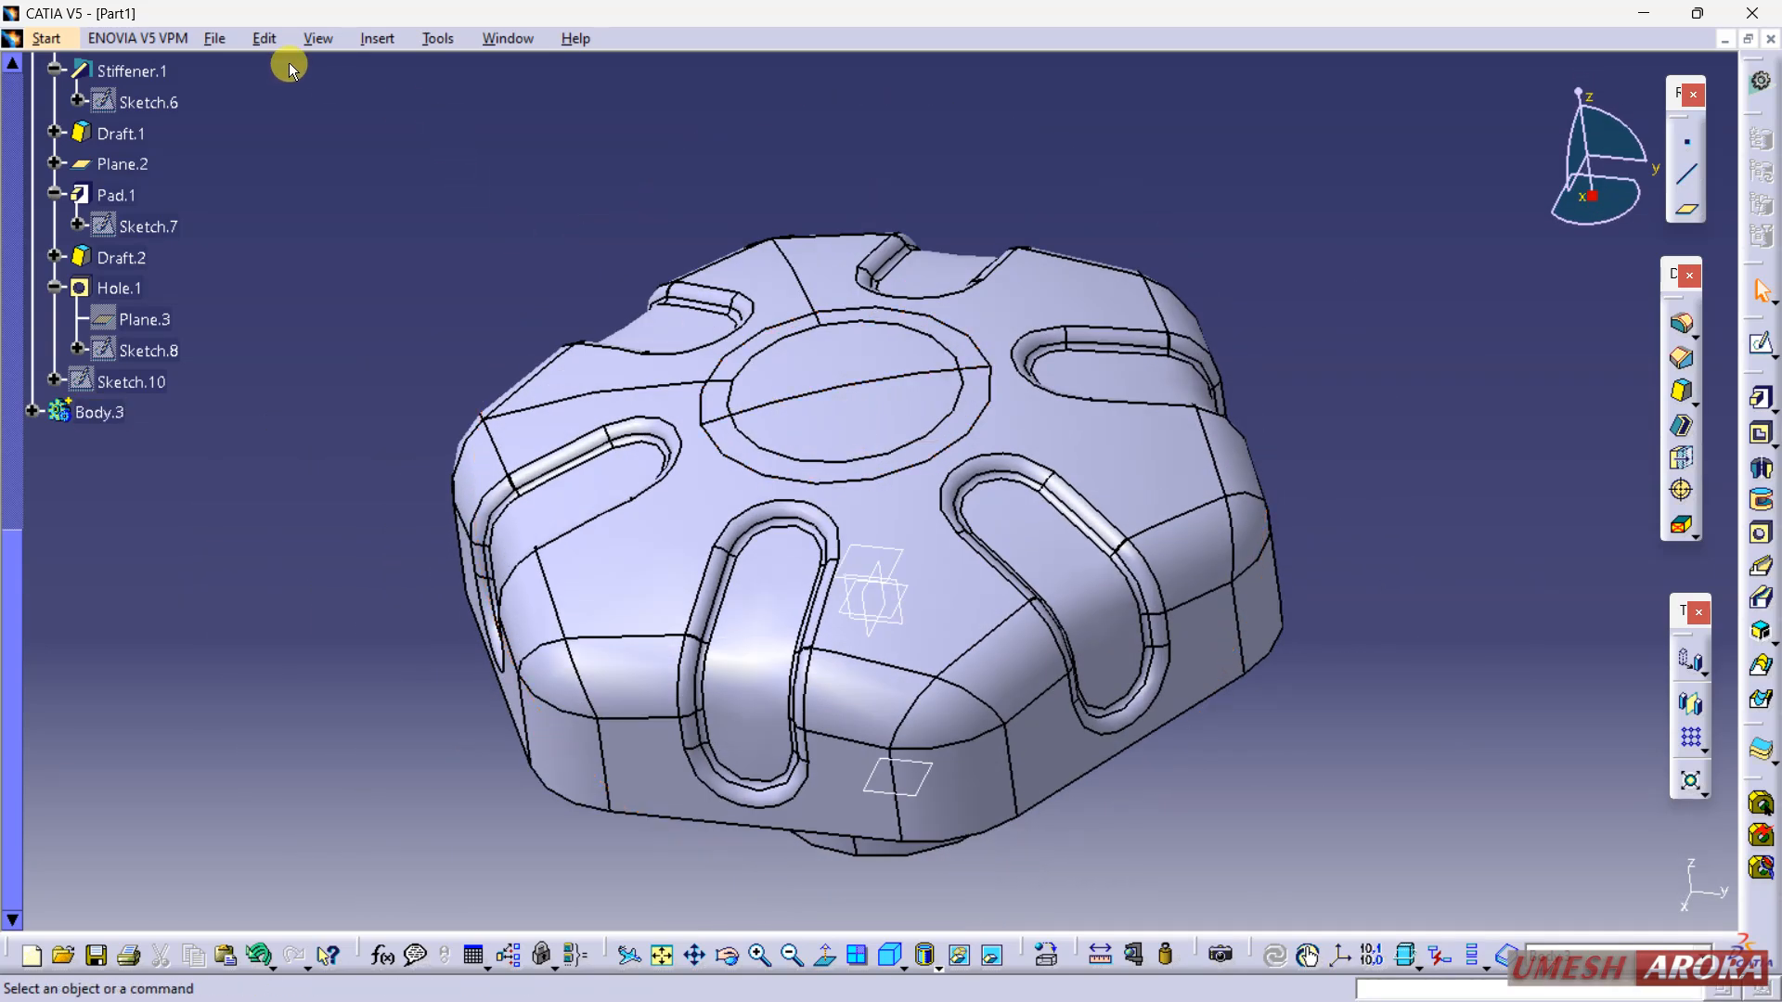
Step: Merge Body.3, the cap, into the PartBody with a Boolean Add operation
{"action": "left_click", "coordinate": [371, 38]}
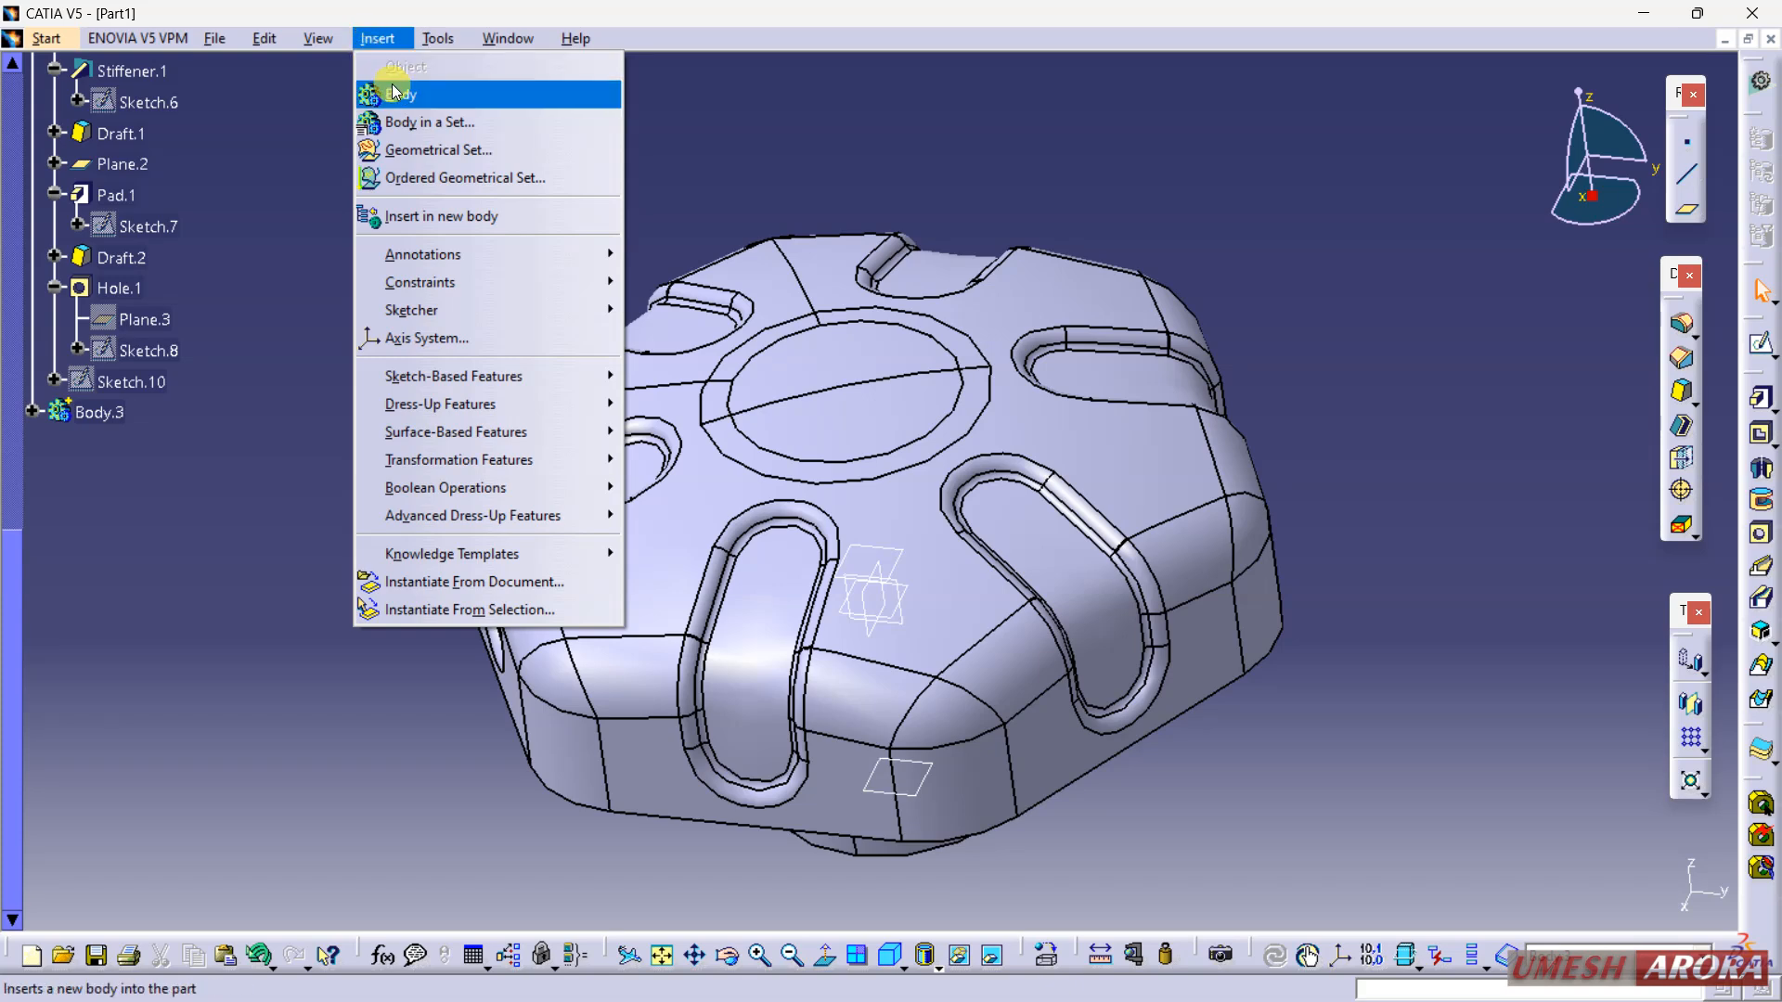
{"action": "mouse_move", "coordinate": [492, 487]}
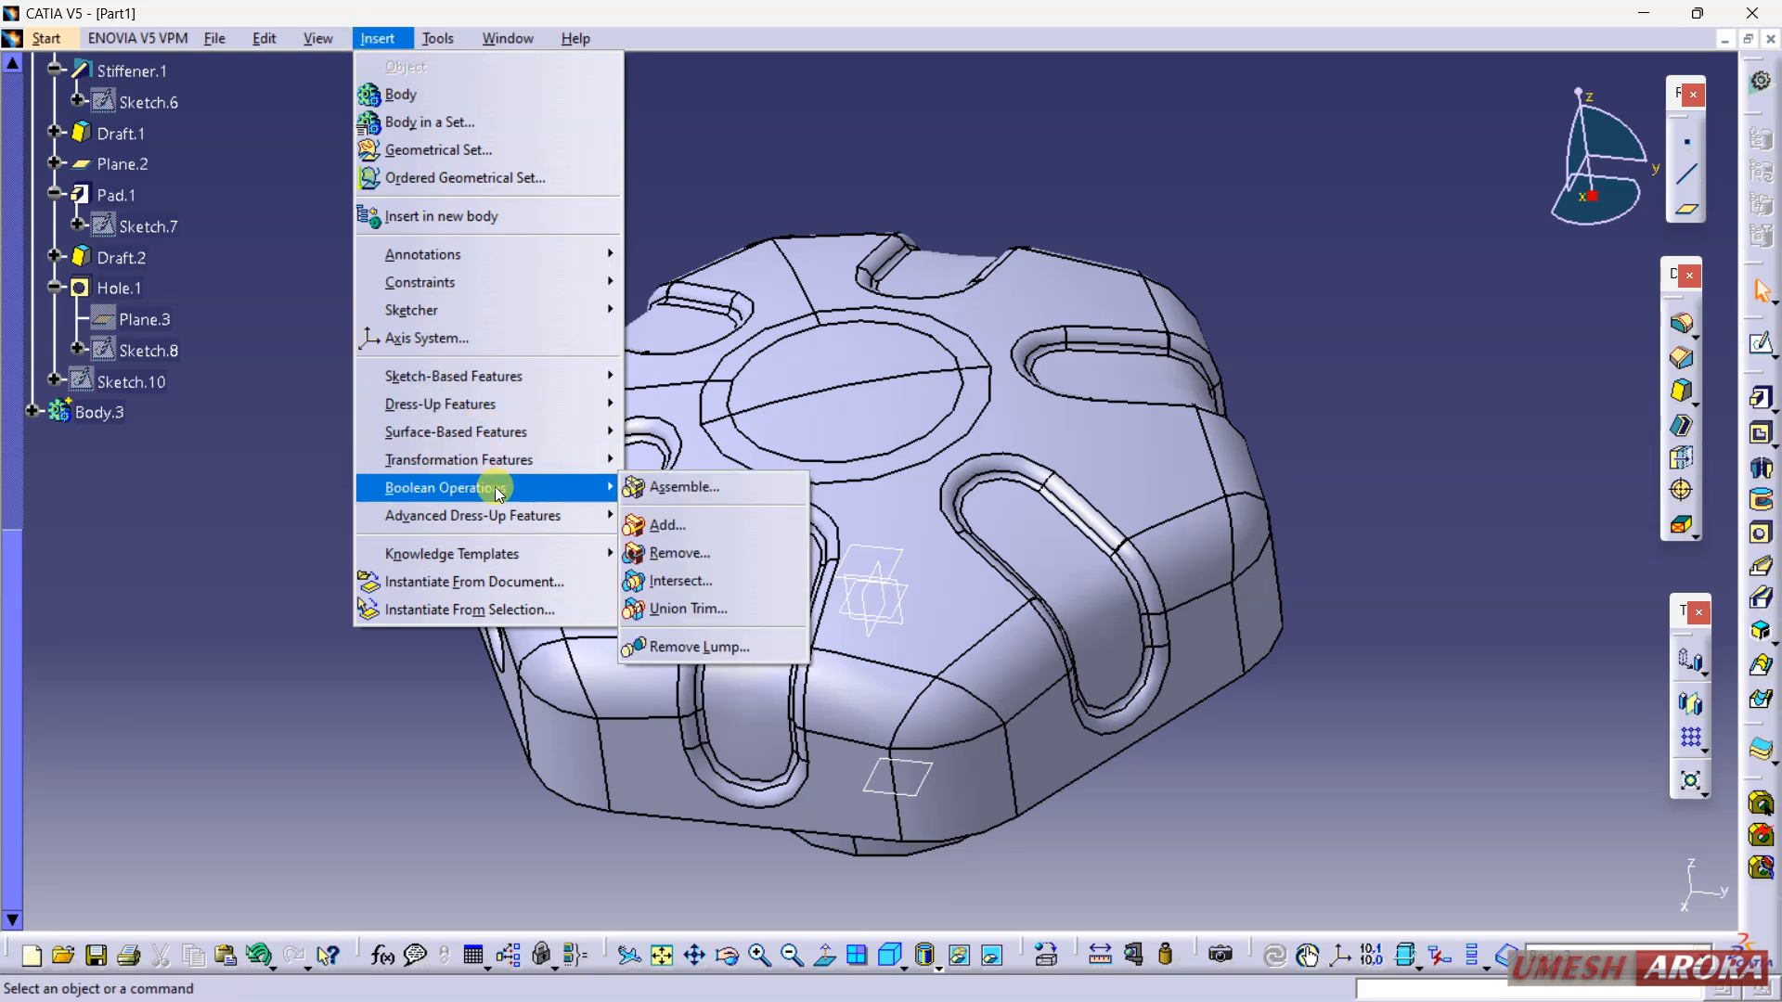
{"action": "left_click", "coordinate": [673, 524]}
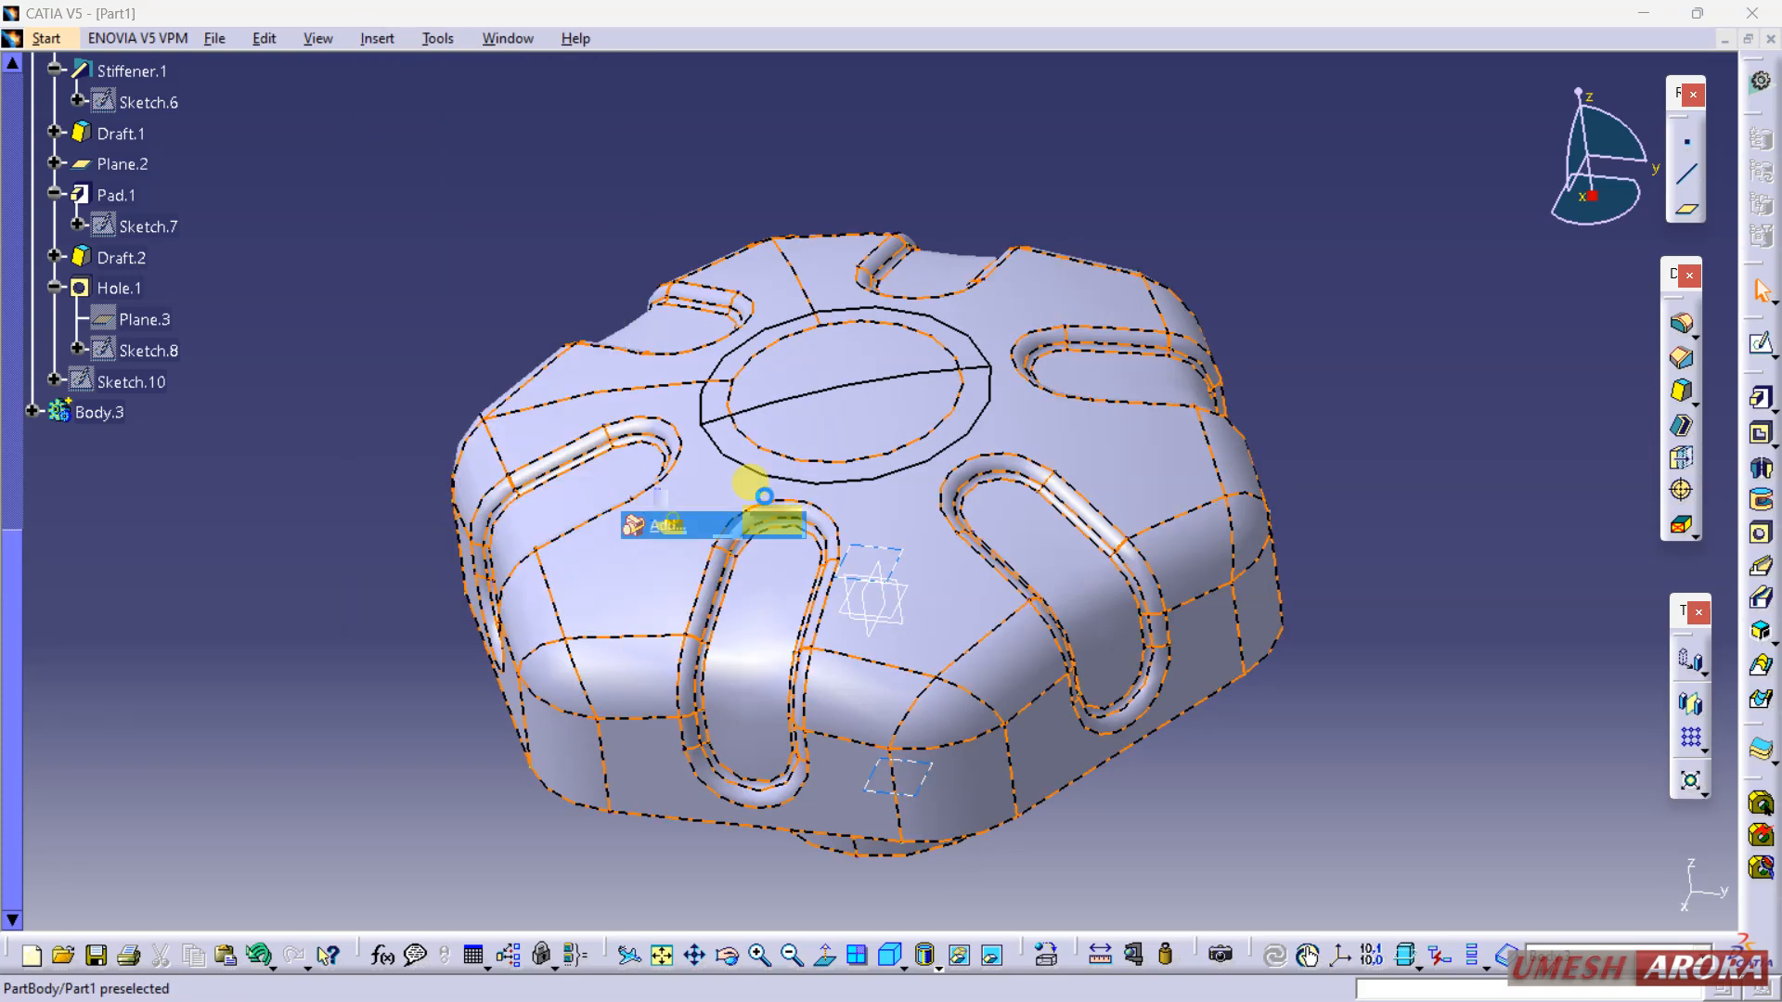
{"action": "left_click", "coordinate": [867, 494]}
{"action": "left_click", "coordinate": [1047, 557]}
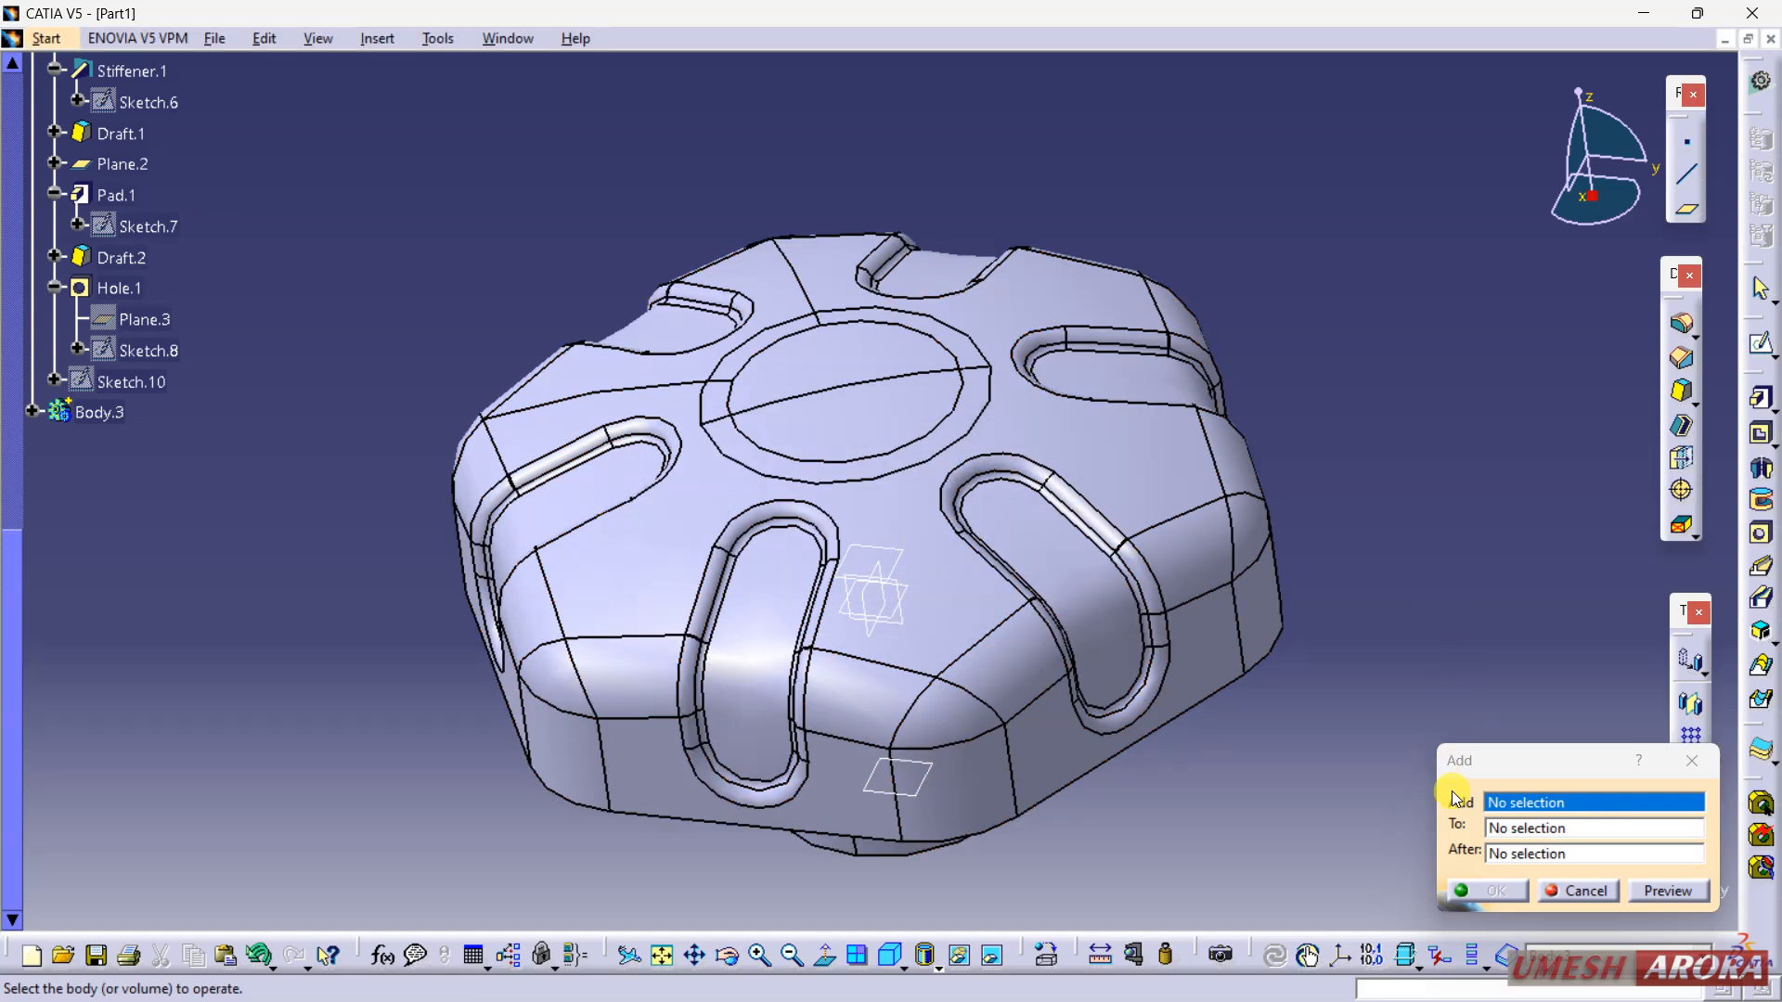
{"action": "left_click", "coordinate": [927, 388]}
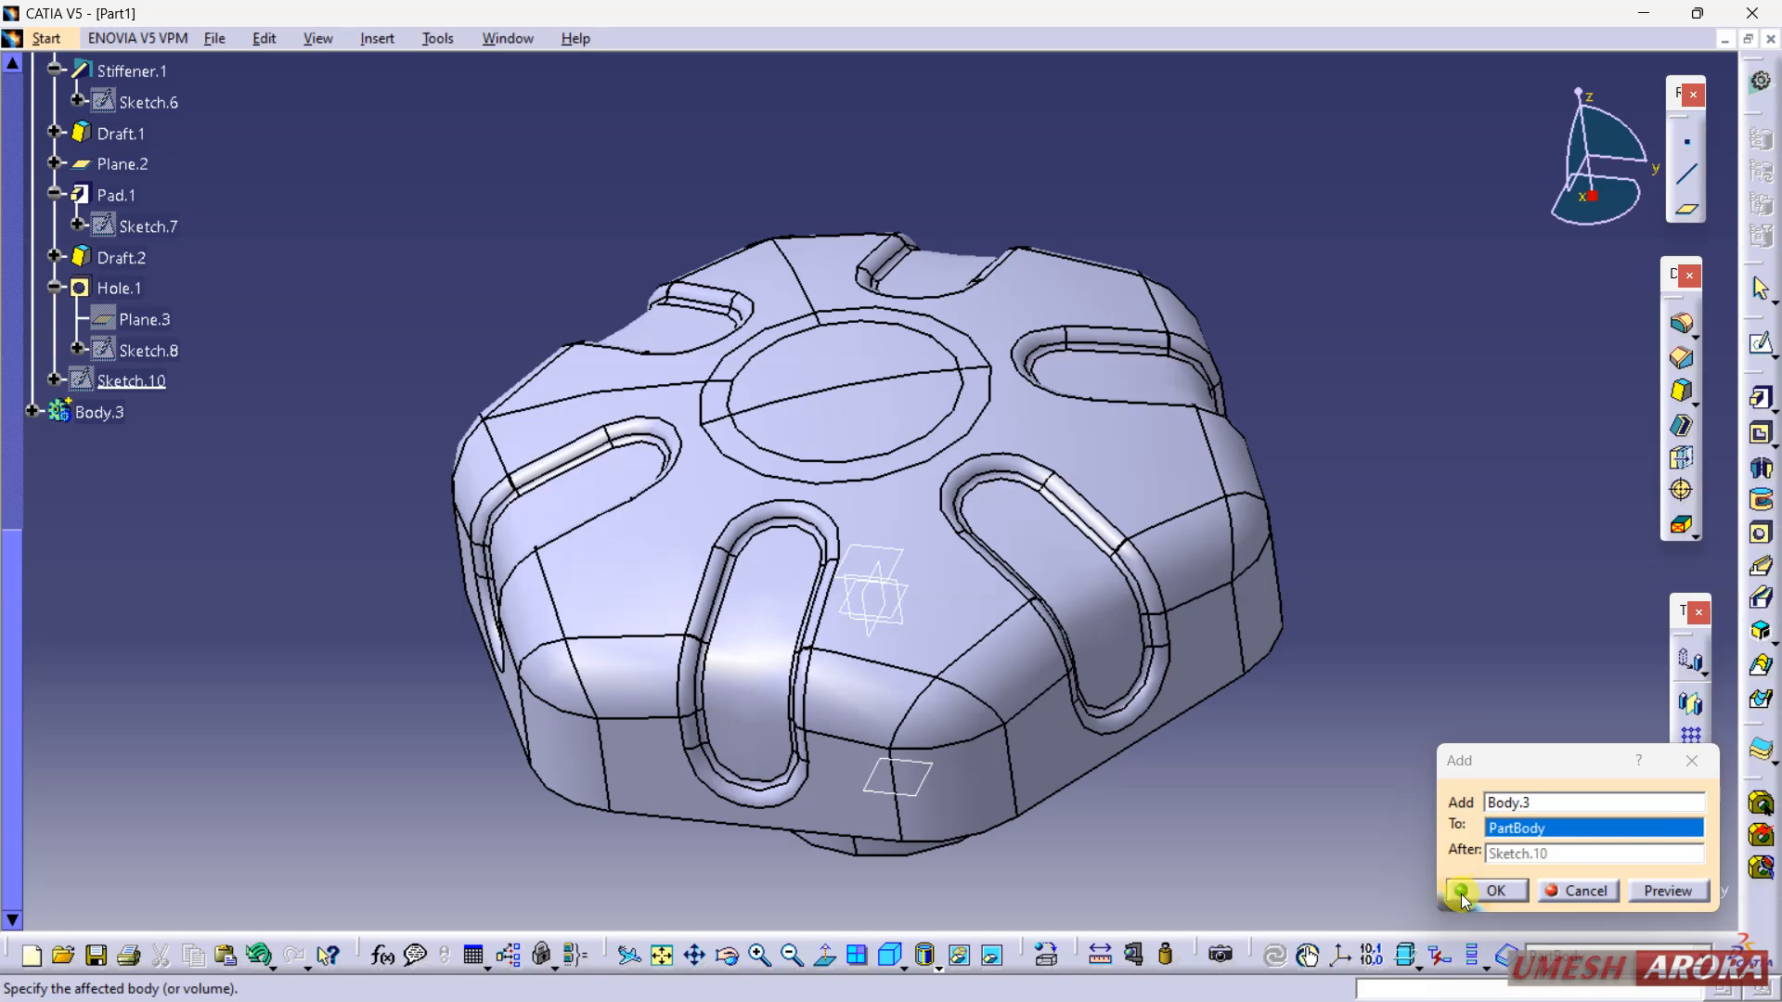
{"action": "left_click", "coordinate": [1462, 892]}
Step: Open a sketch on the yz plane, cut the part by the sketch plane to examine the merged cap's section, and exit
{"action": "middle_click_drag", "start_coordinate": [1047, 353], "coordinate": [1034, 390]}
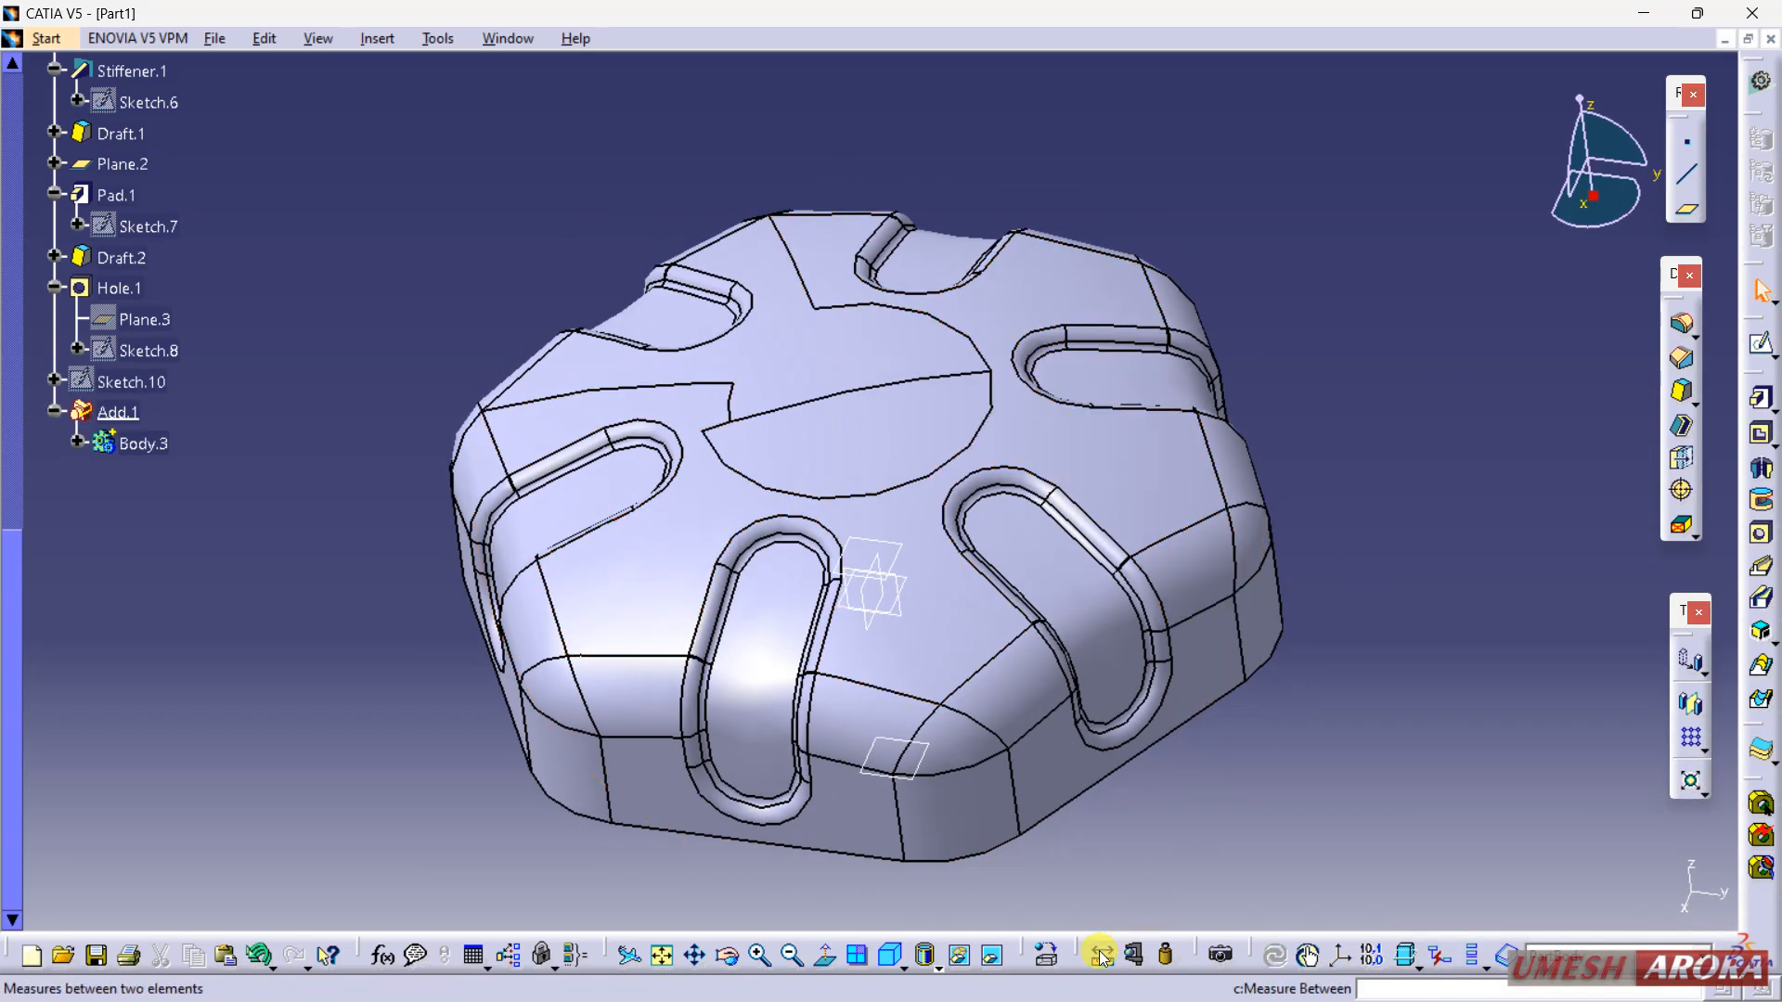
{"action": "left_click", "coordinate": [894, 584]}
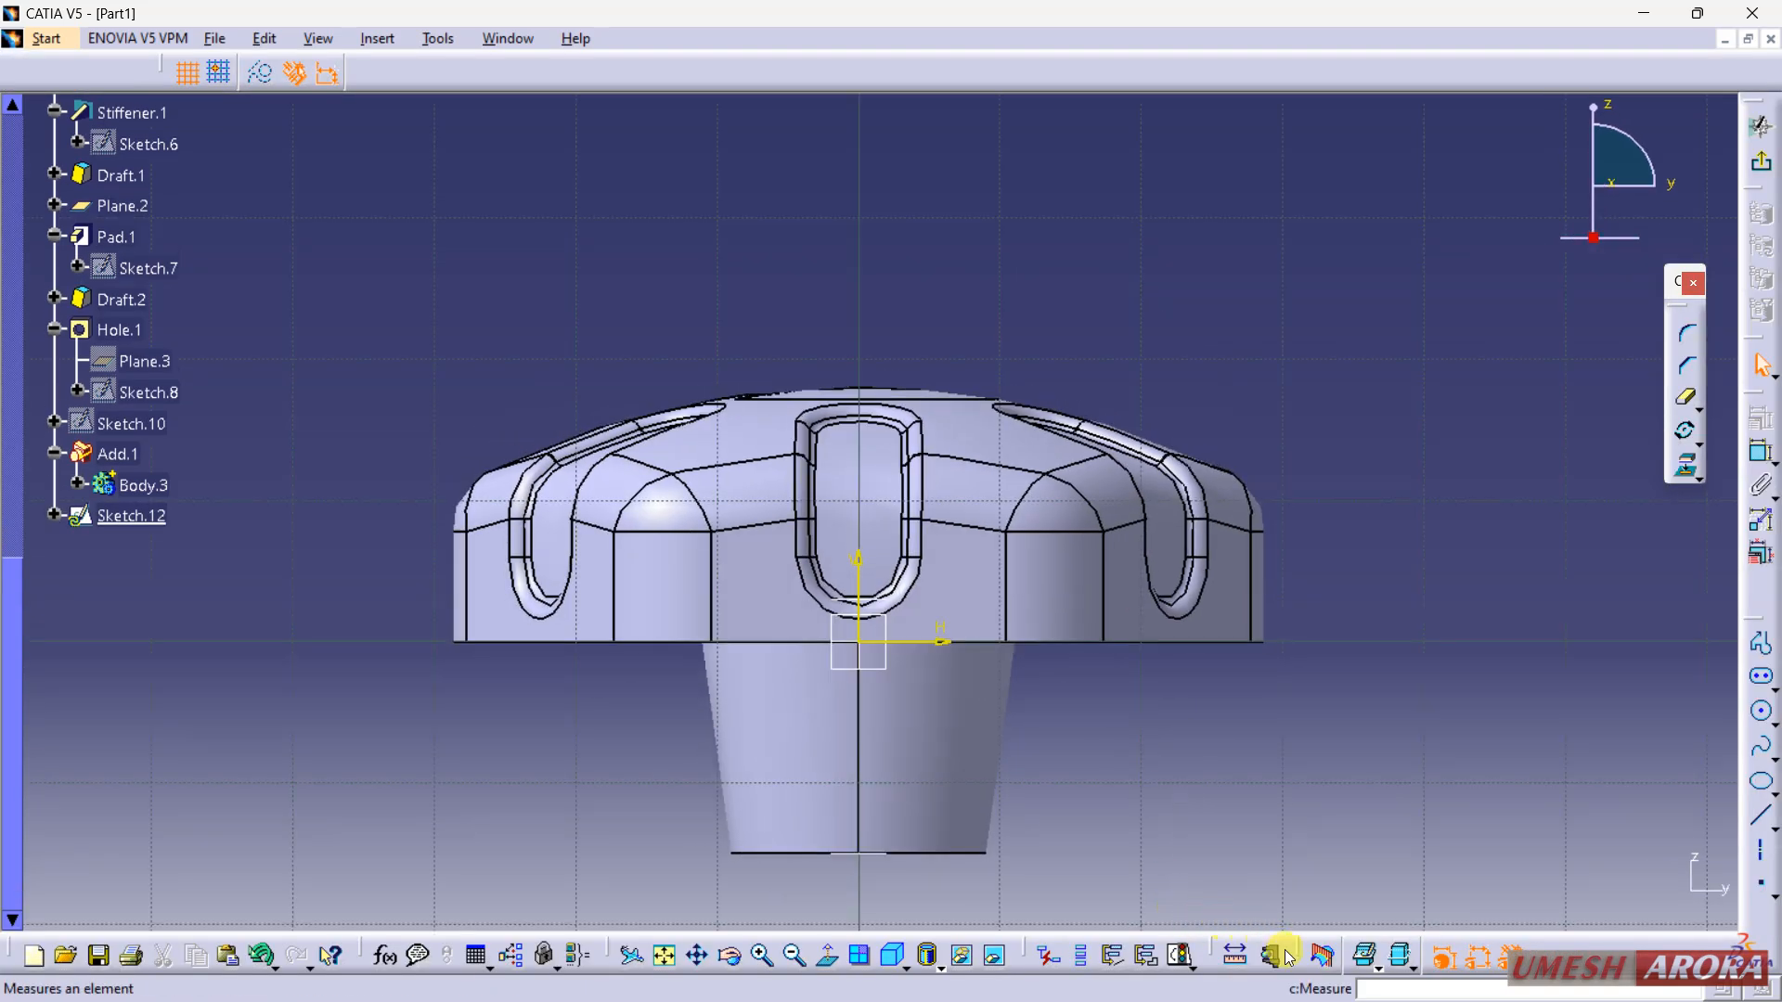
{"action": "left_click", "coordinate": [1323, 963]}
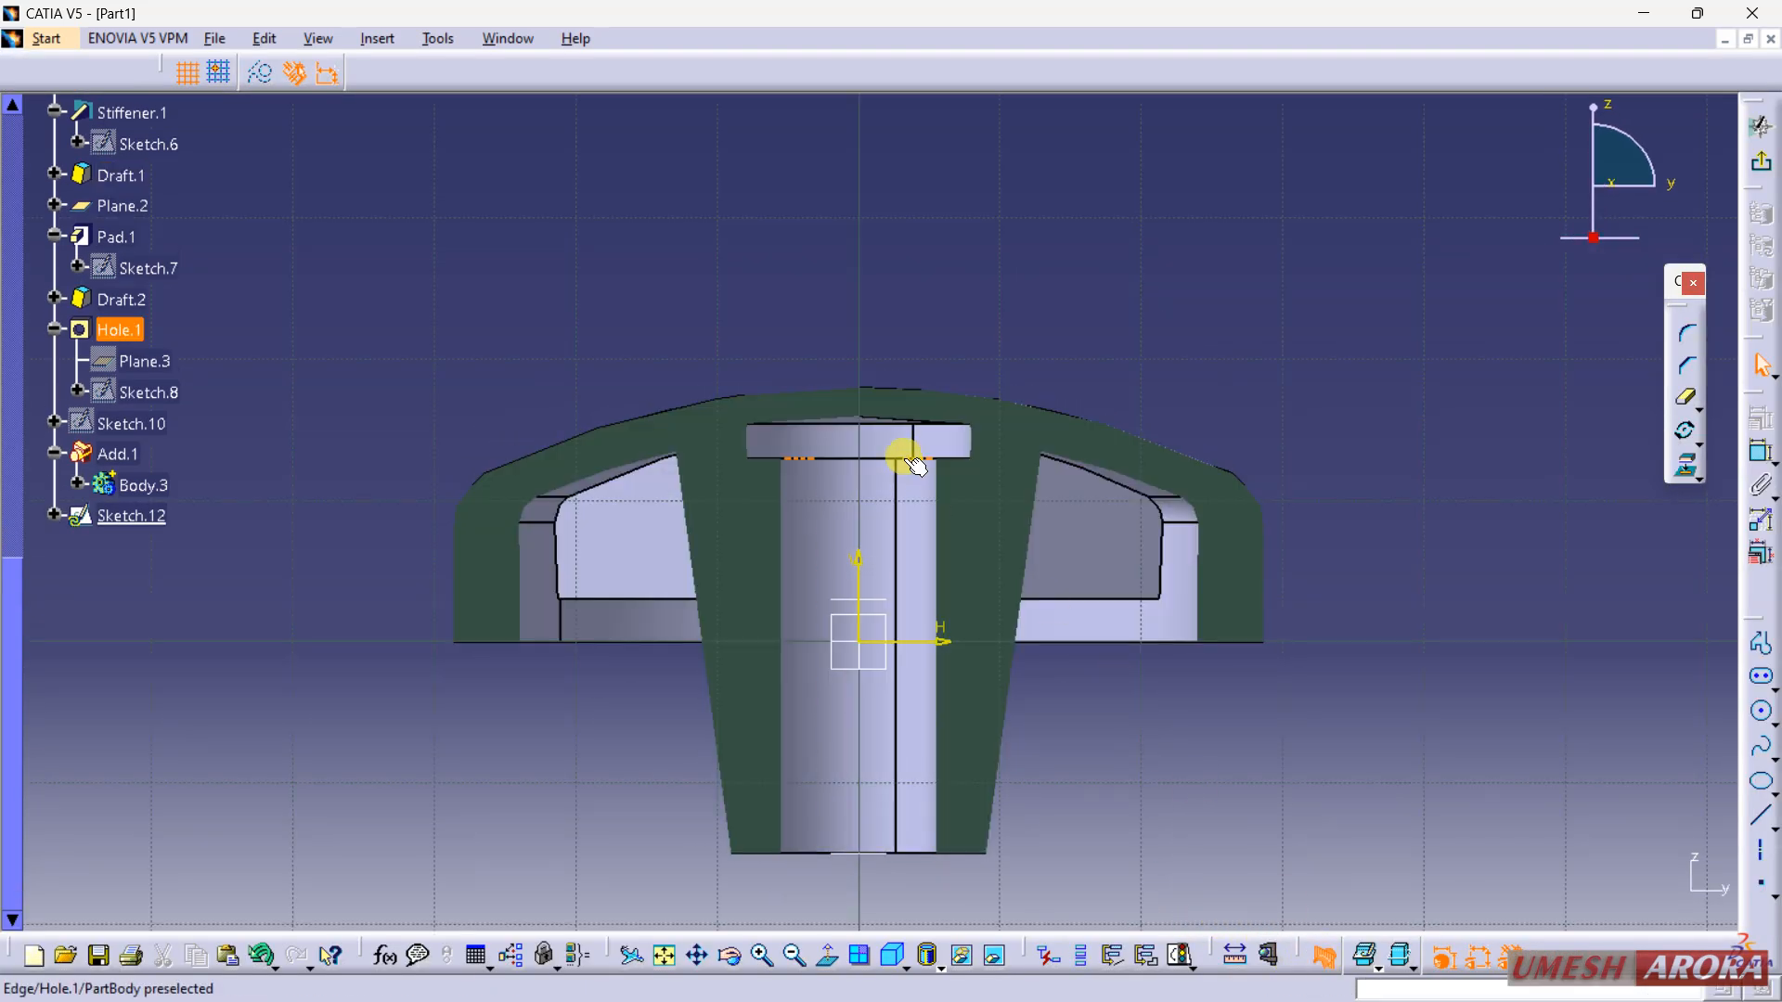
{"action": "mouse_move", "coordinate": [906, 453]}
{"action": "middle_mouse_down"}
{"action": "mouse_move", "coordinate": [903, 163]}
{"action": "mouse_move", "coordinate": [966, 334]}
{"action": "mouse_move", "coordinate": [907, 318]}
{"action": "mouse_move", "coordinate": [844, 509]}
{"action": "mouse_move", "coordinate": [847, 590]}
{"action": "middle_mouse_up"}
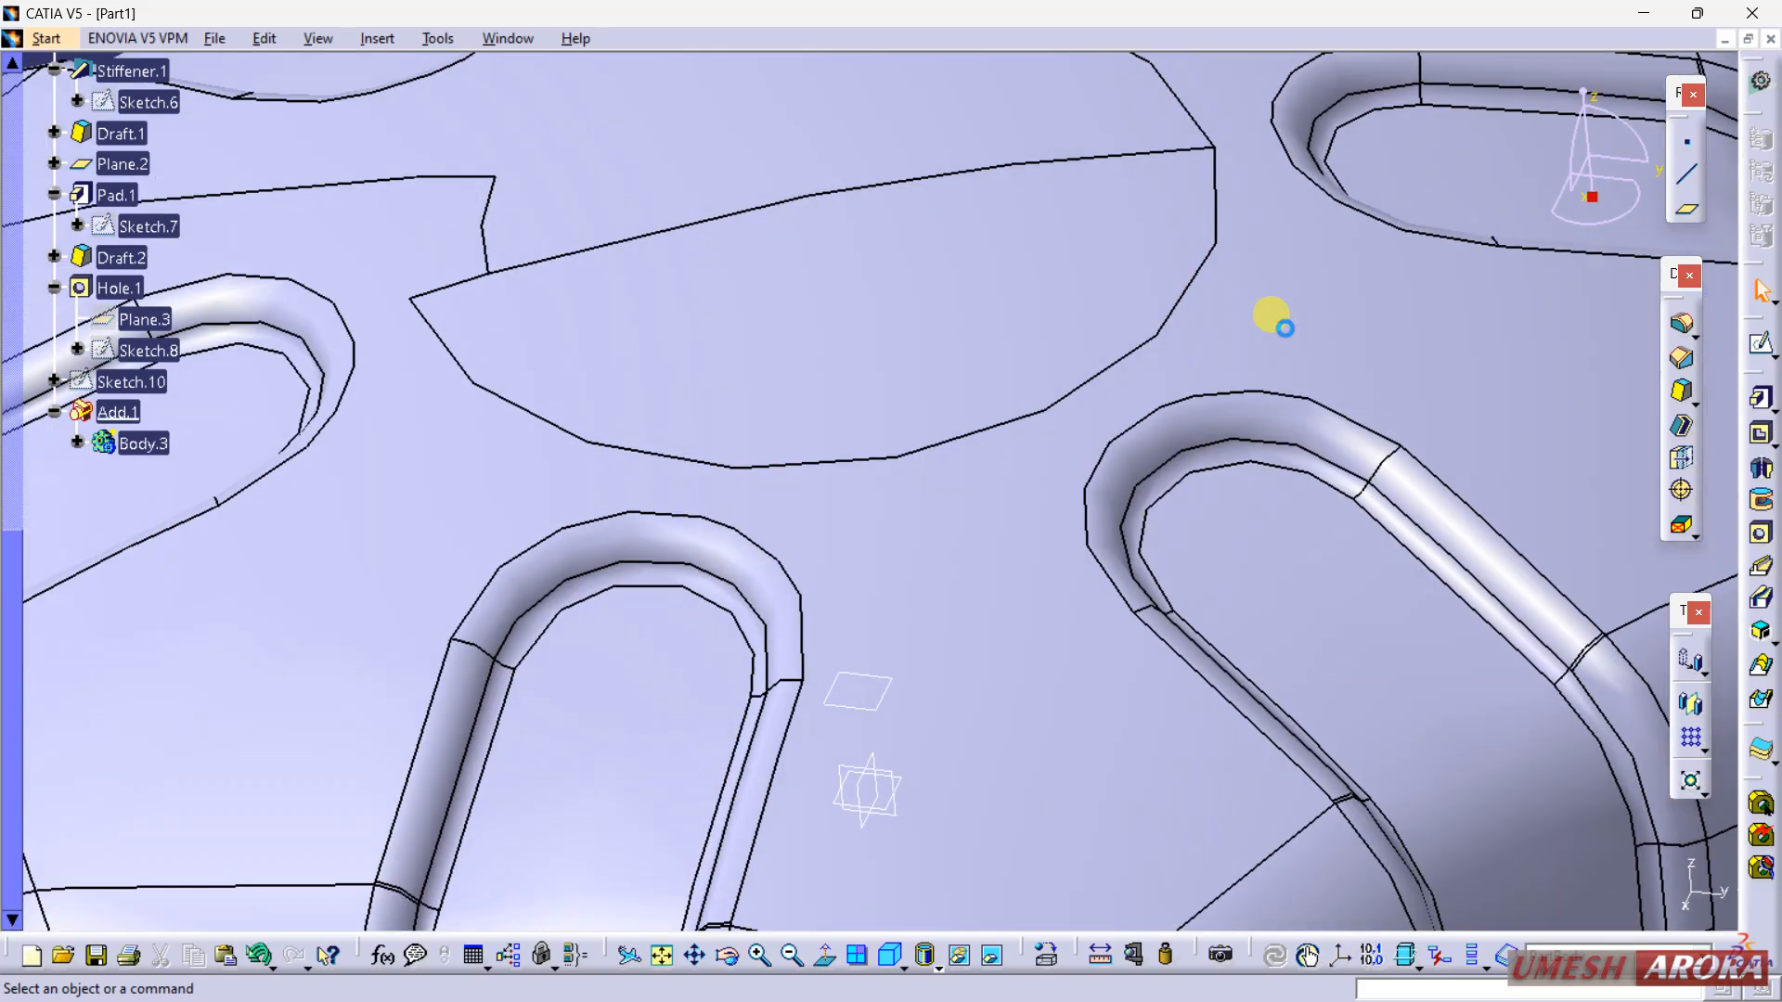
{"action": "mouse_move", "coordinate": [1006, 298]}
{"action": "middle_mouse_down"}
{"action": "mouse_move", "coordinate": [1021, 393]}
{"action": "mouse_move", "coordinate": [517, 427]}
{"action": "middle_mouse_up"}
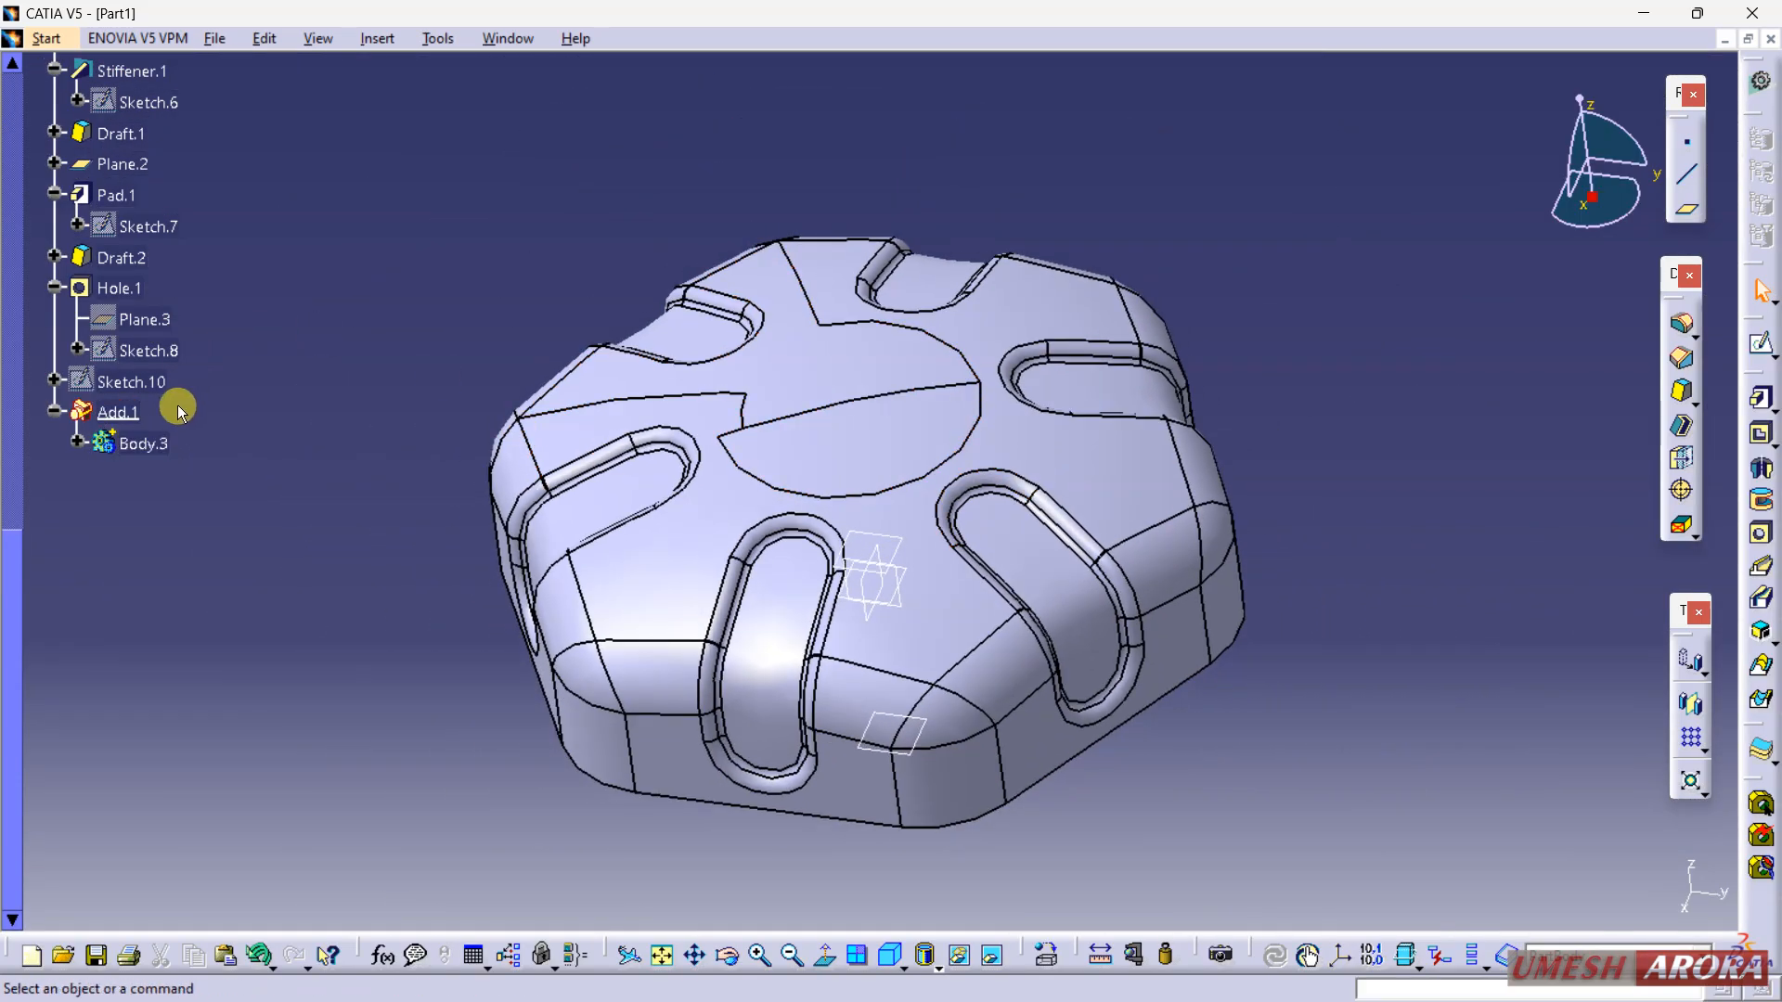
Step: Expand Body.3 under the Boolean Add feature and show Sketch.10, the cap's arc profile
{"action": "left_click", "coordinate": [50, 412]}
{"action": "left_click", "coordinate": [74, 443]}
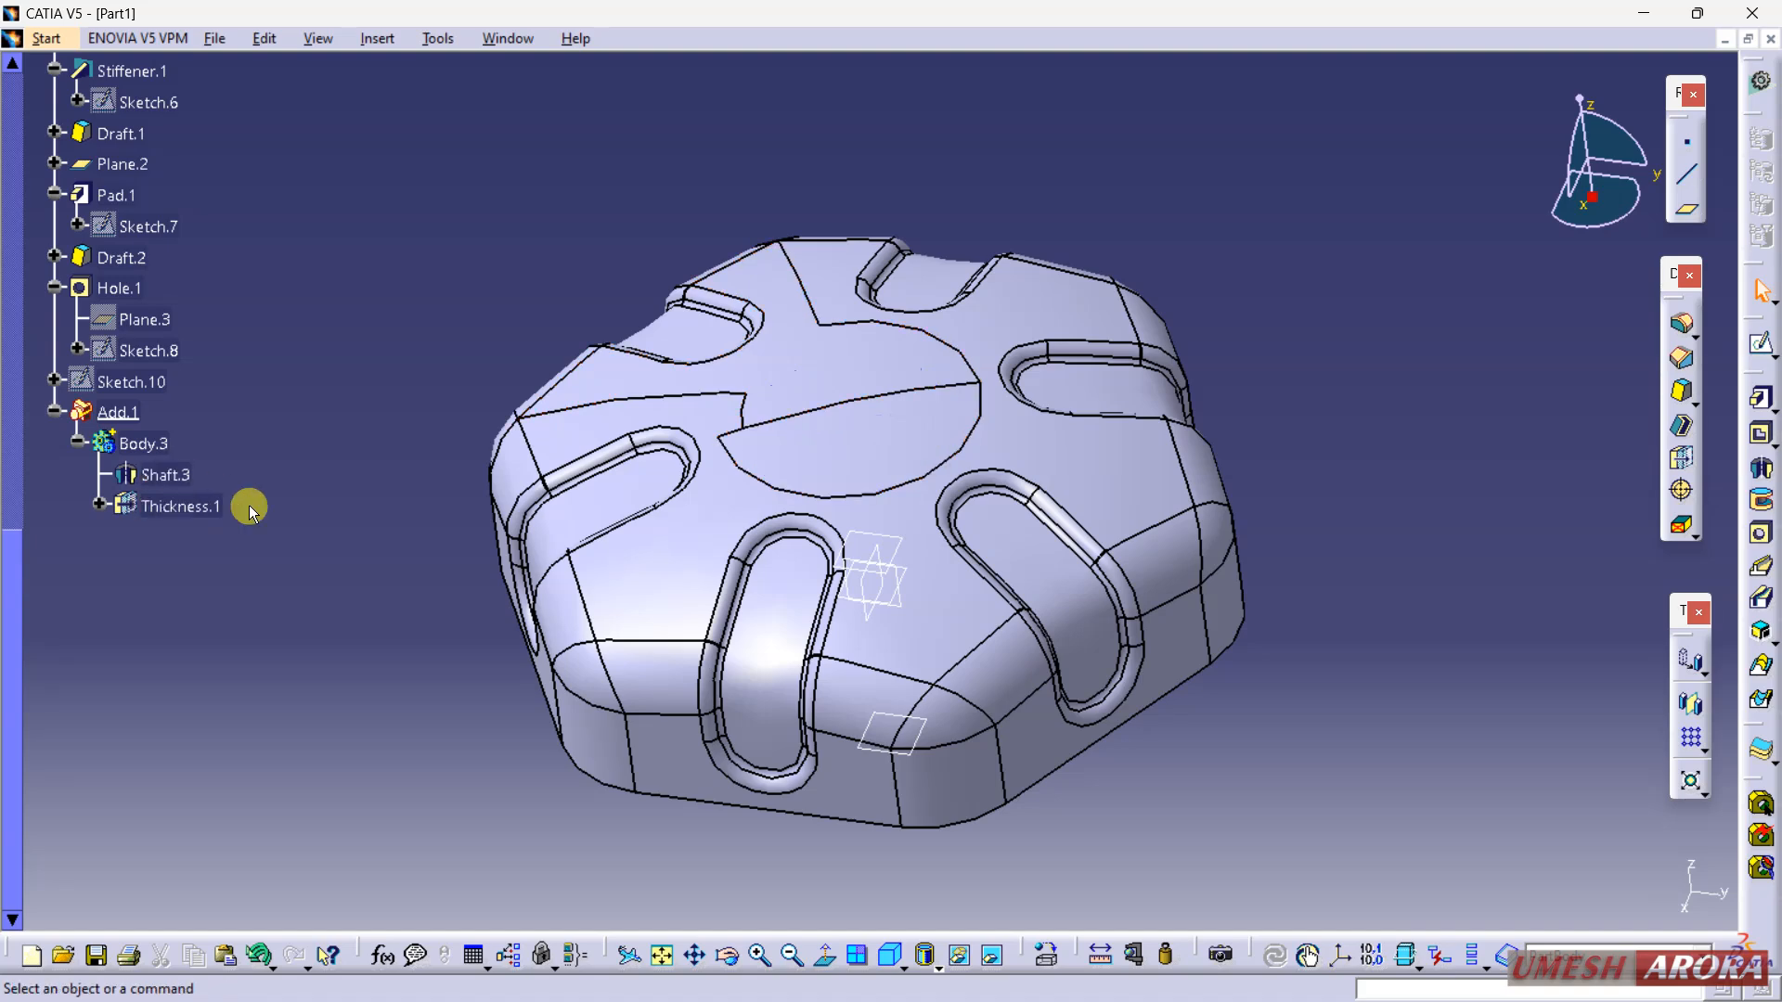
{"action": "right_click", "coordinate": [116, 385]}
{"action": "left_click", "coordinate": [176, 452]}
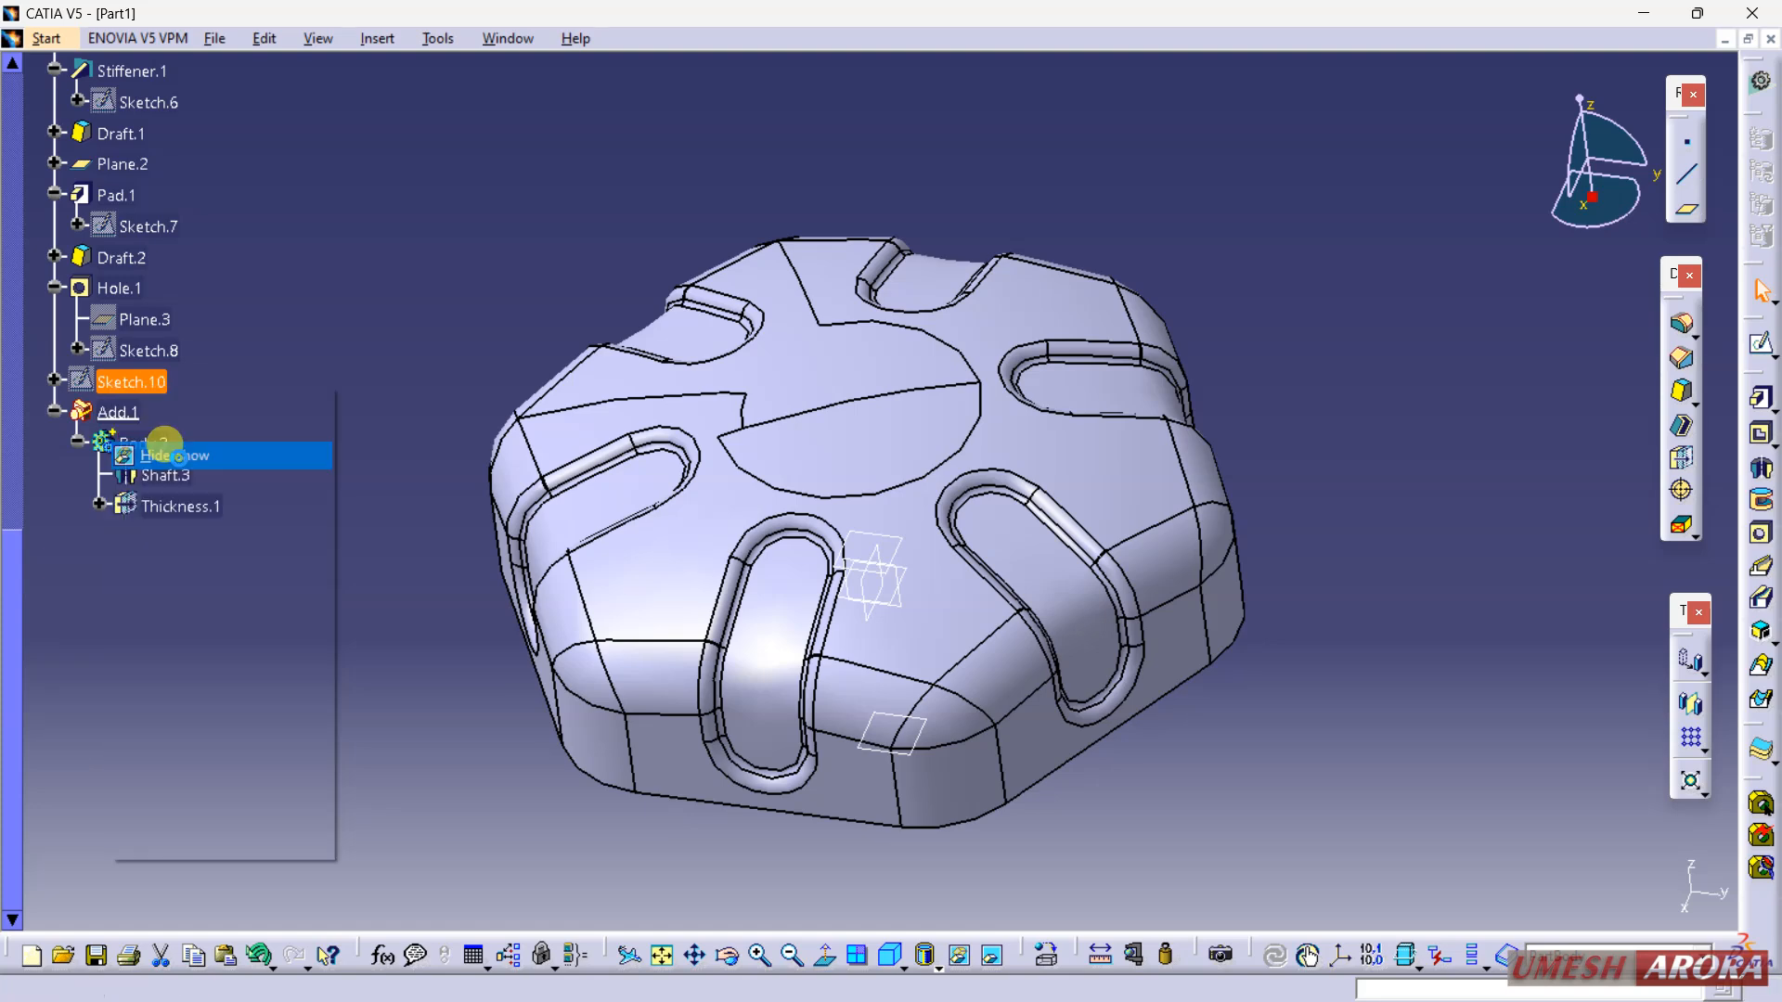
{"action": "middle_click_drag", "start_coordinate": [946, 240], "coordinate": [969, 185]}
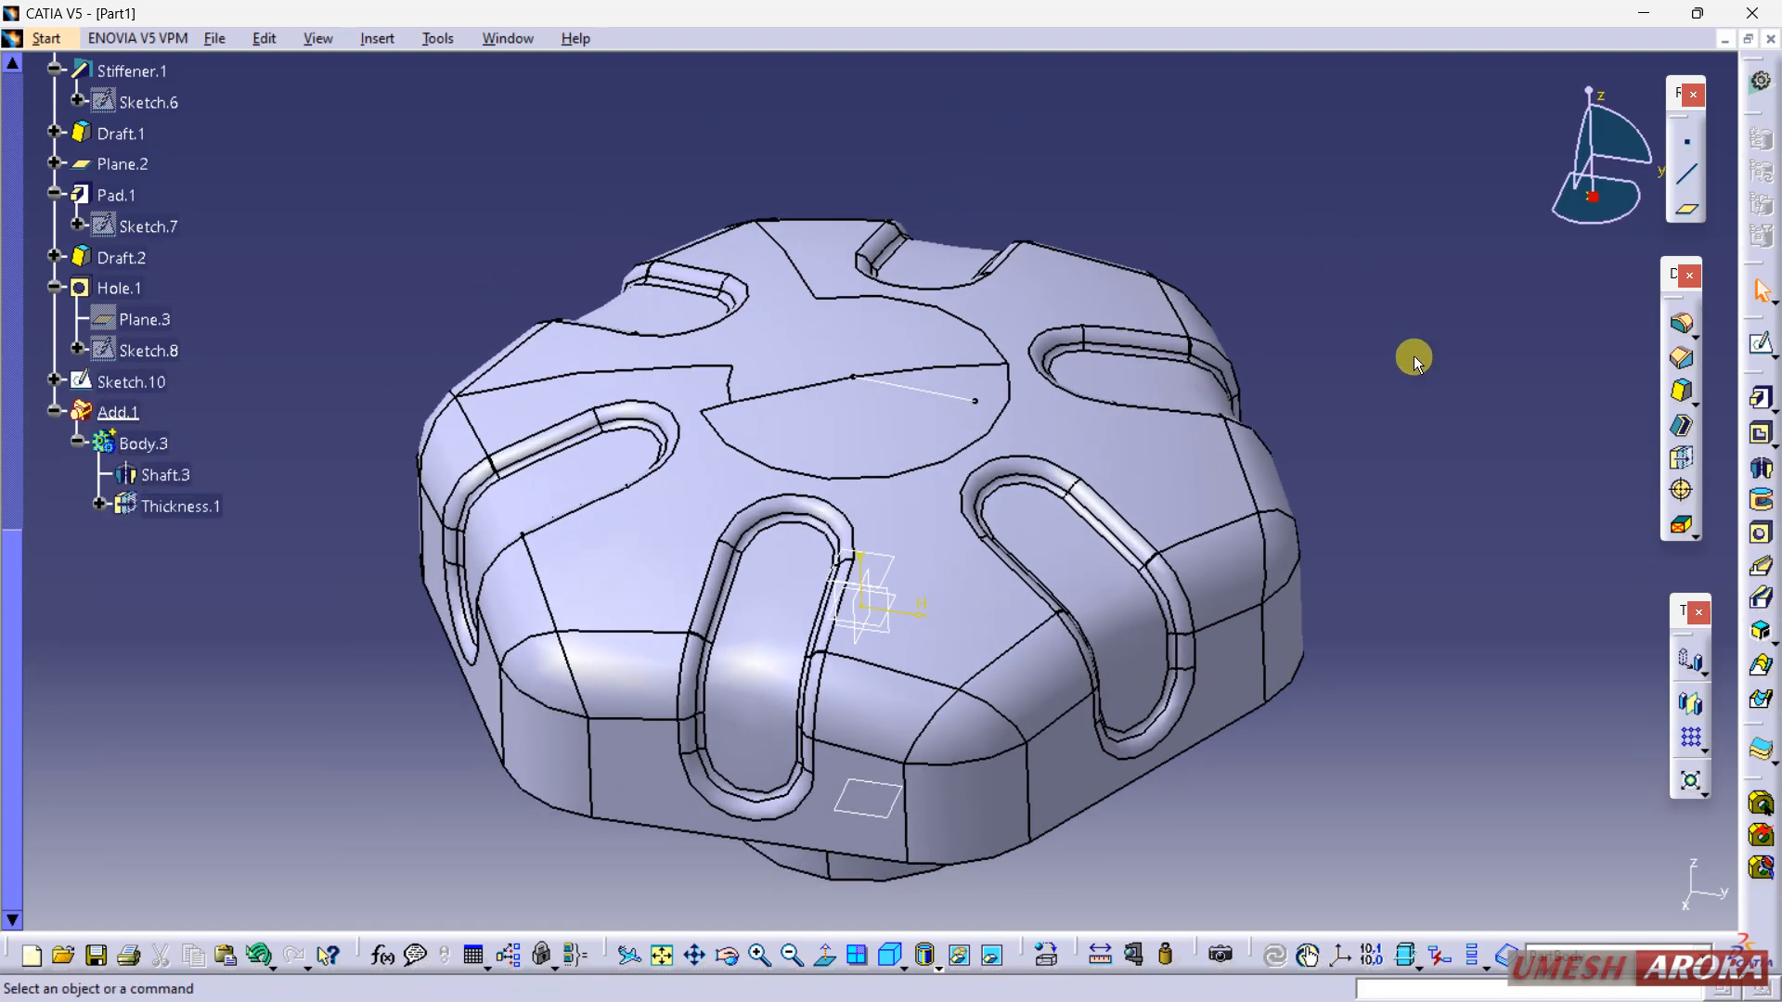
Step: Cut a 360-degree Groove from Sketch.10 about its vertical axis as a thick profile, with Thickness1 set to 1 mm
{"action": "left_click", "coordinate": [1760, 474]}
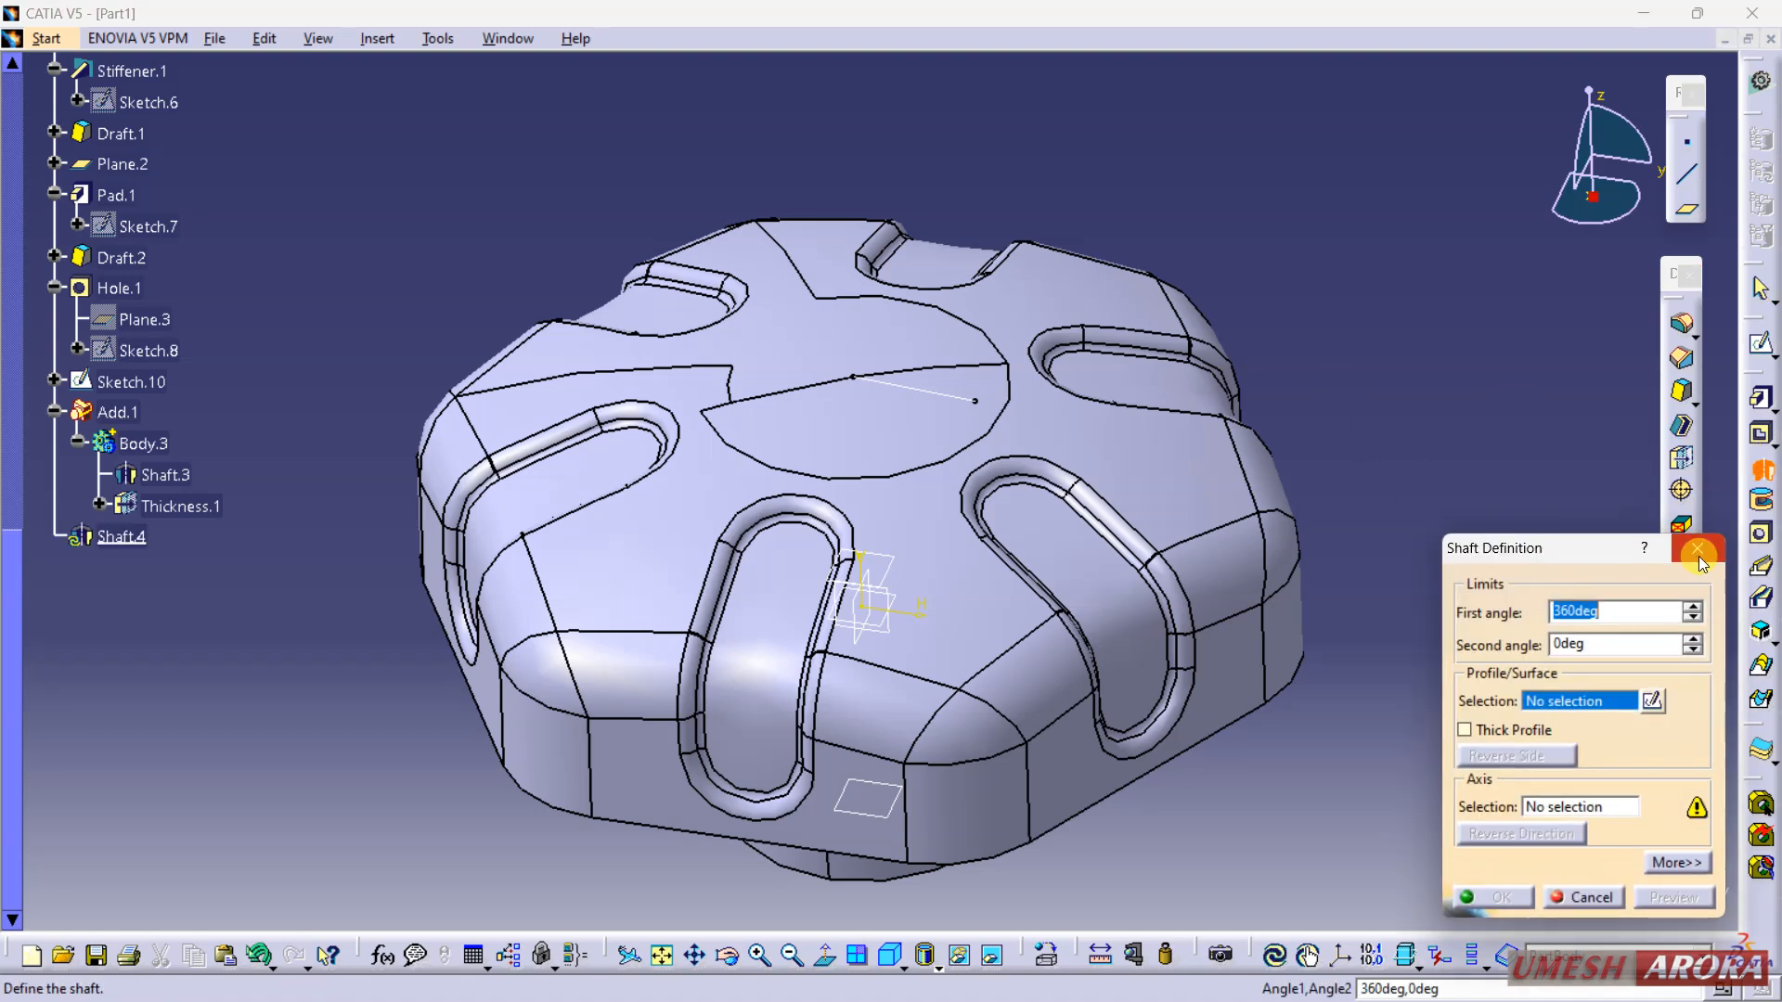
{"action": "left_click", "coordinate": [1701, 552]}
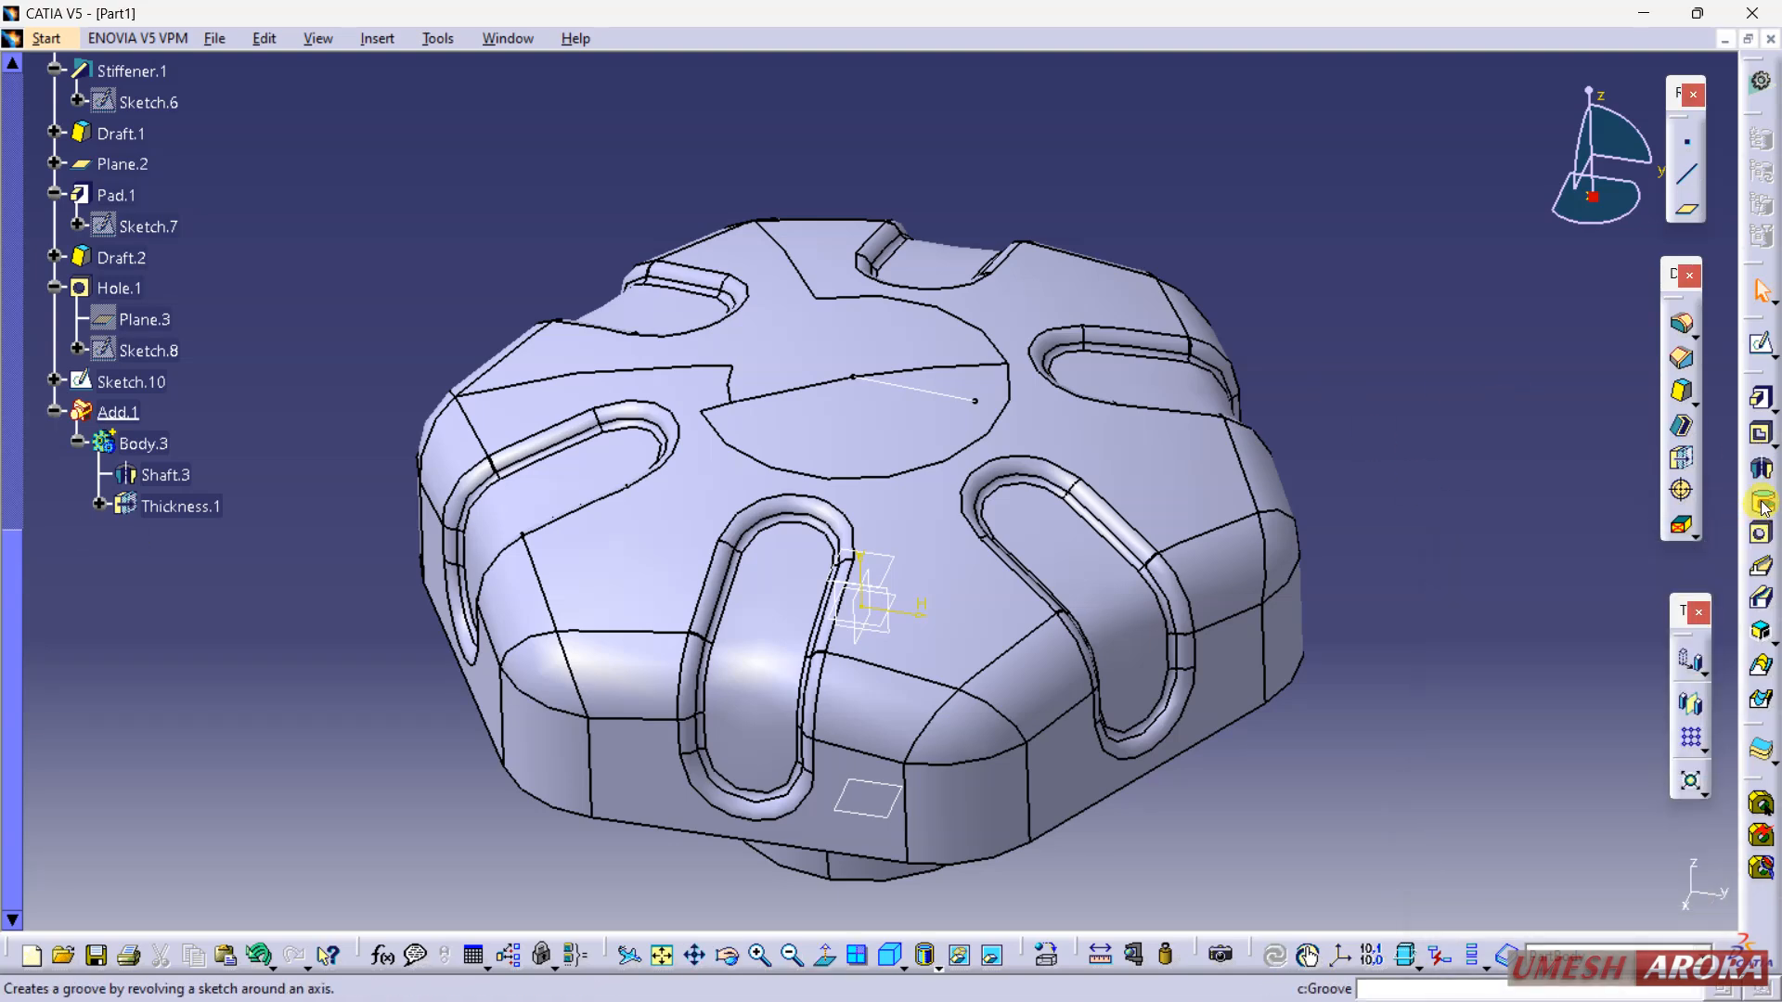
{"action": "left_click", "coordinate": [1760, 501]}
{"action": "left_click", "coordinate": [889, 391]}
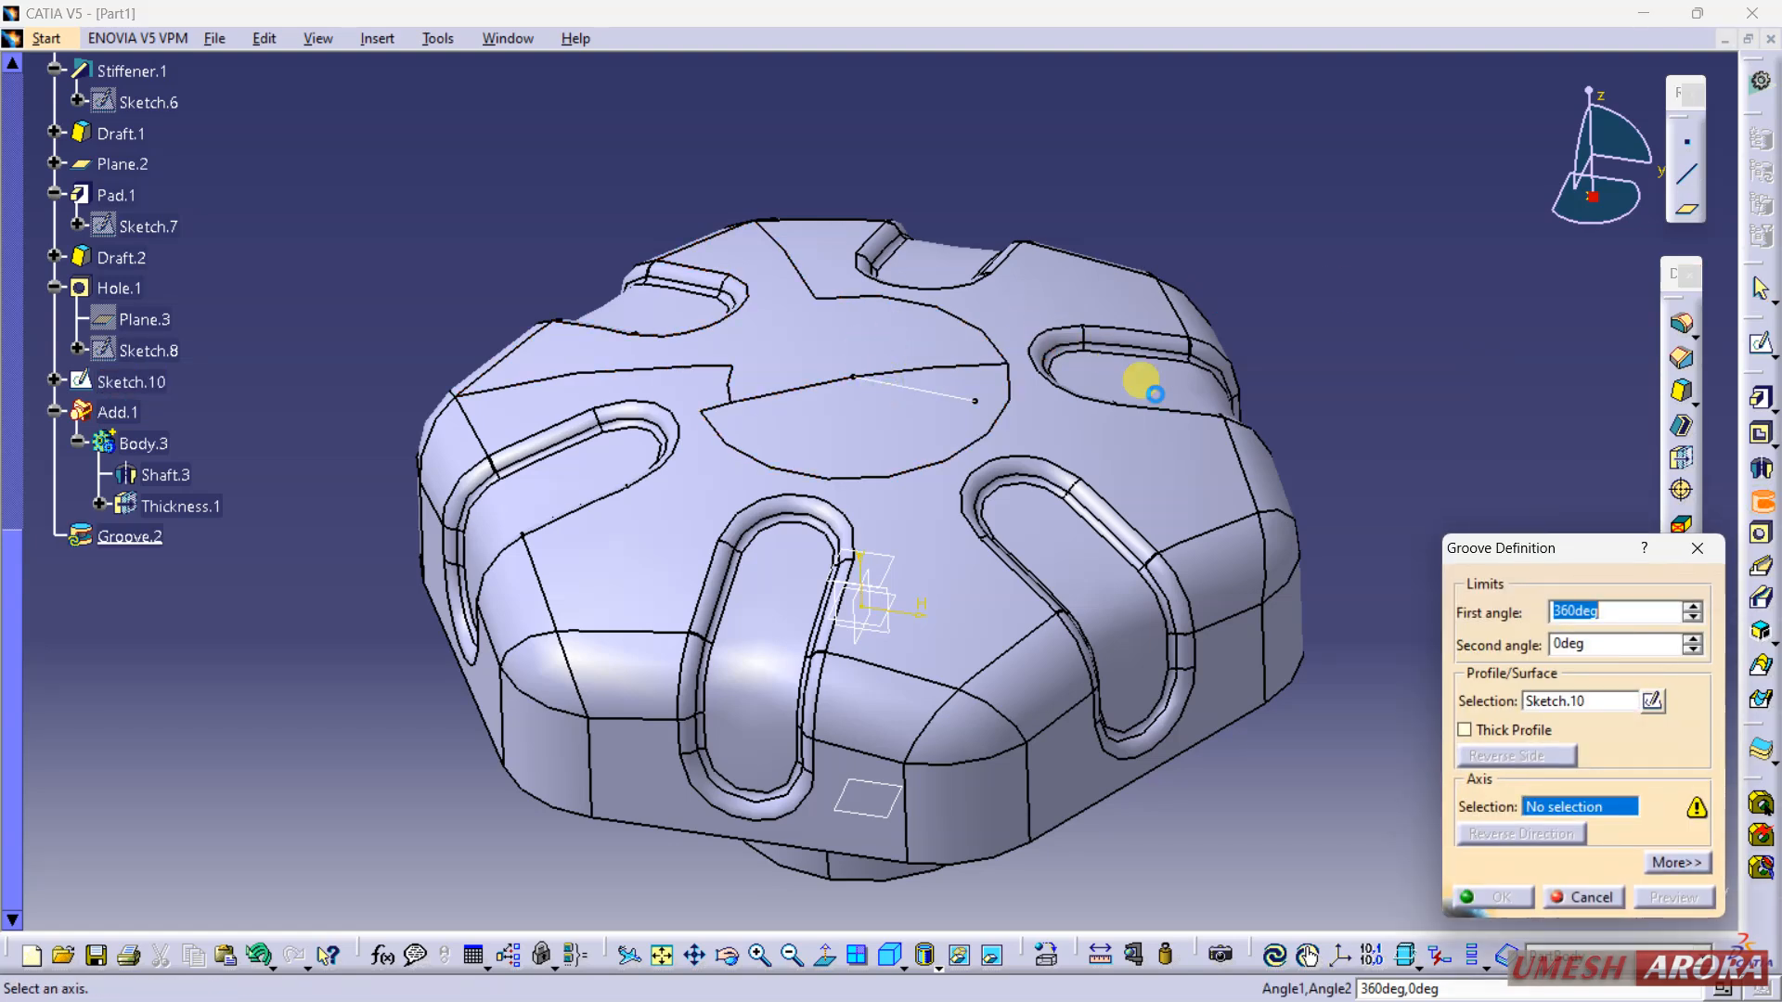
{"action": "left_click", "coordinate": [857, 569]}
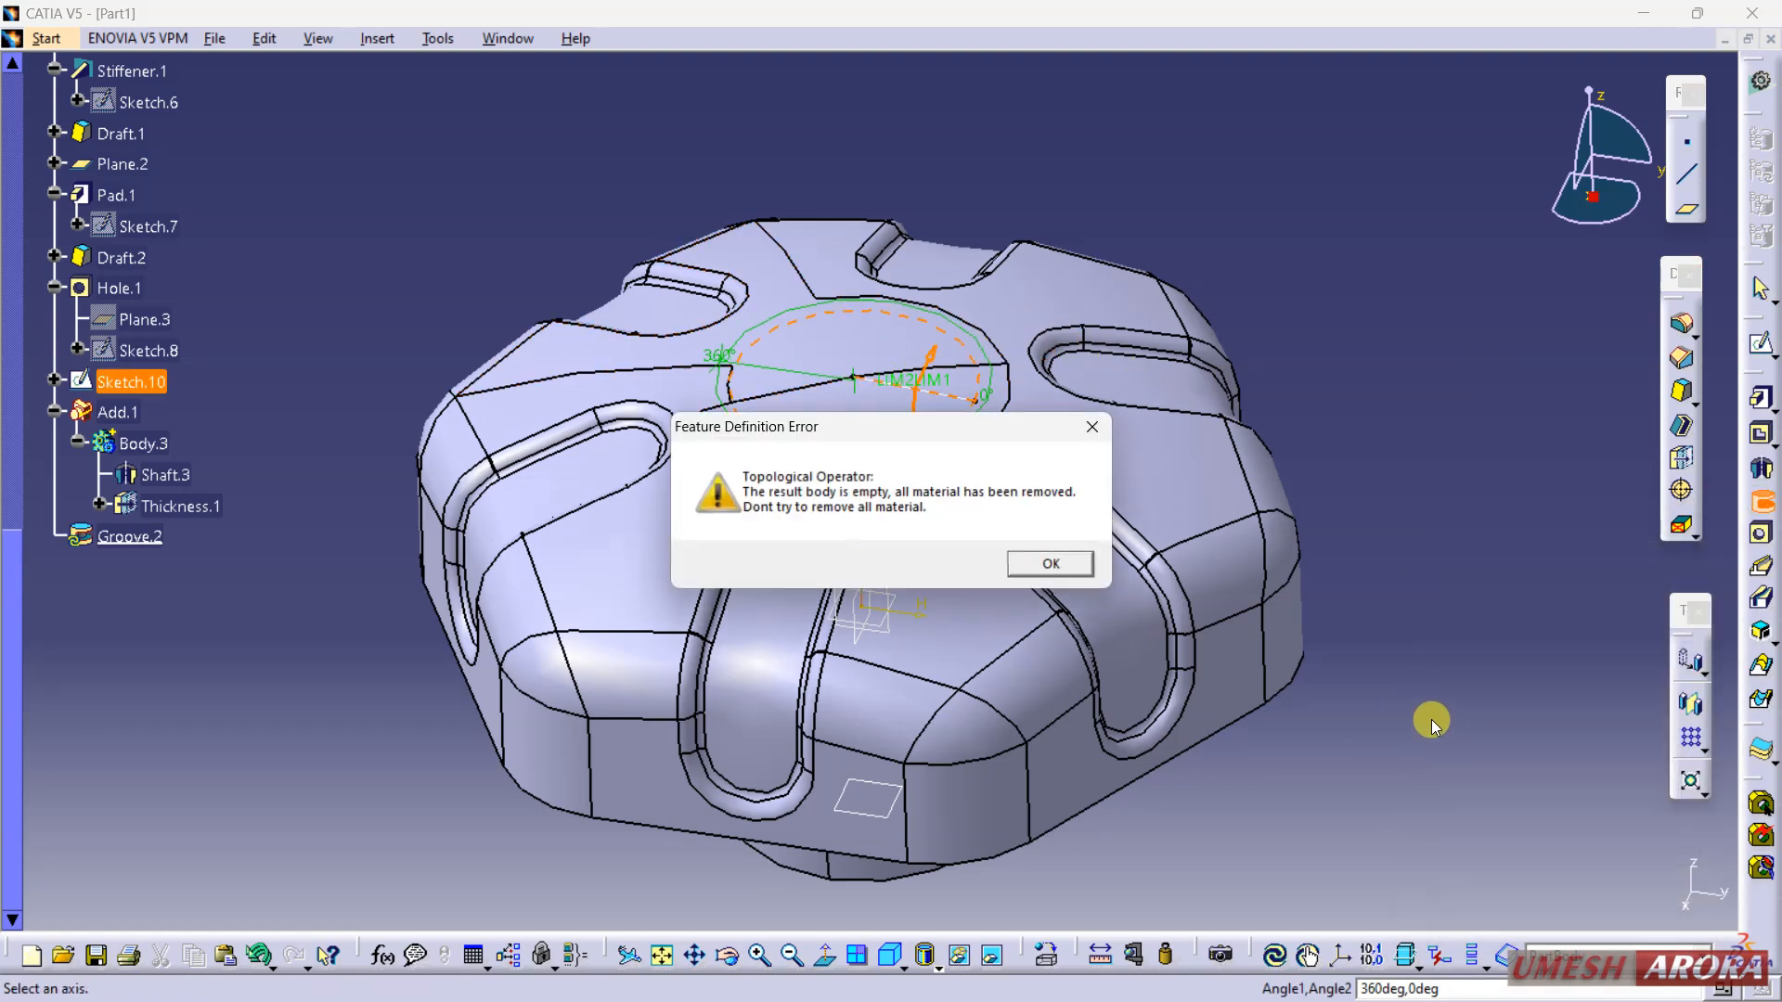
{"action": "left_click", "coordinate": [1066, 575]}
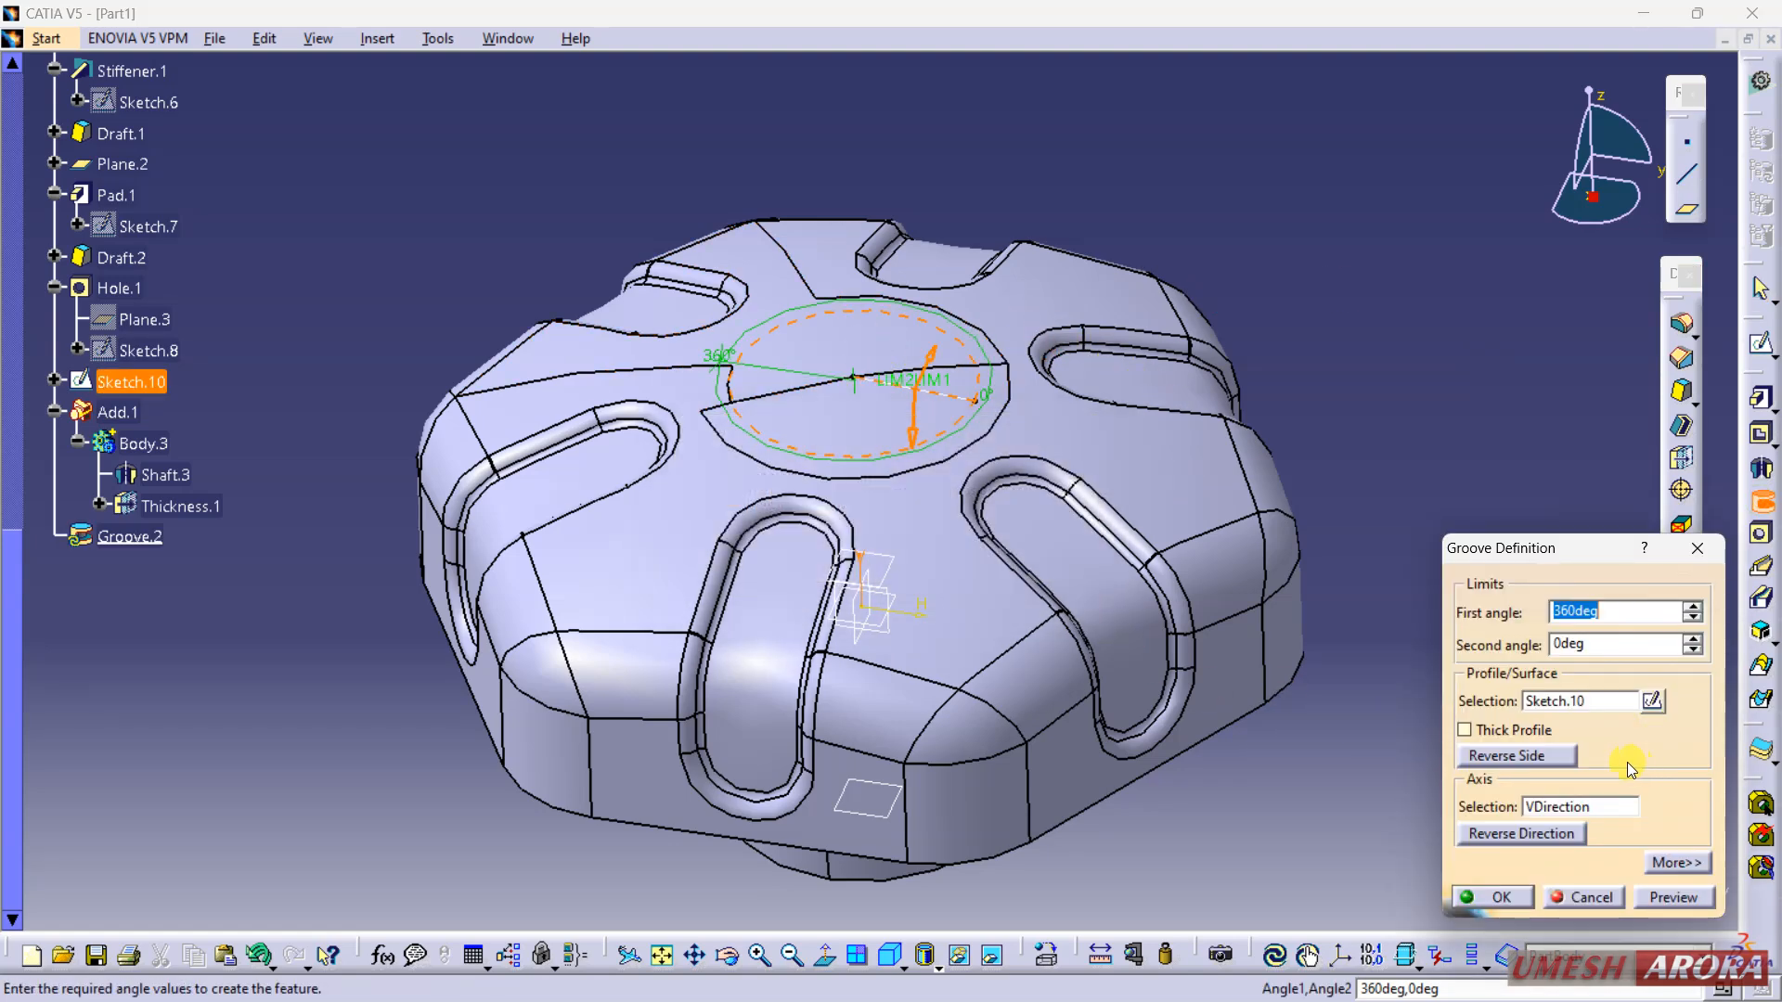
{"action": "left_click", "coordinate": [1519, 731]}
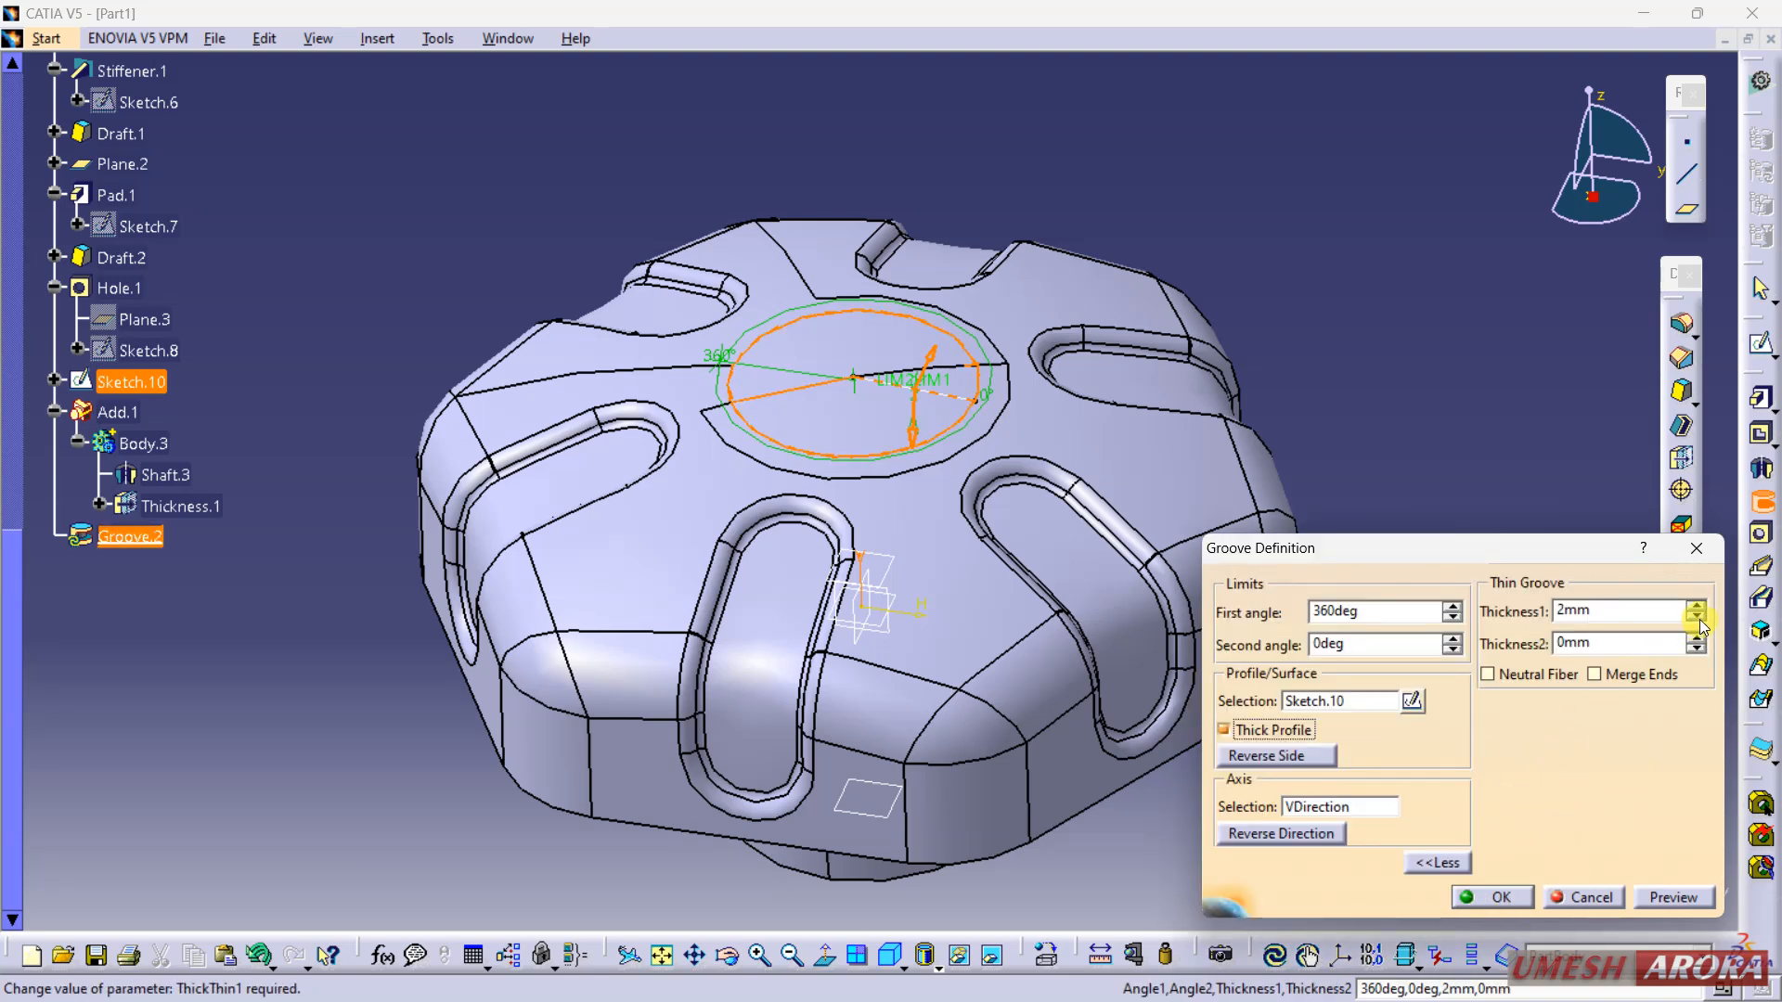
{"action": "left_click", "coordinate": [1469, 898]}
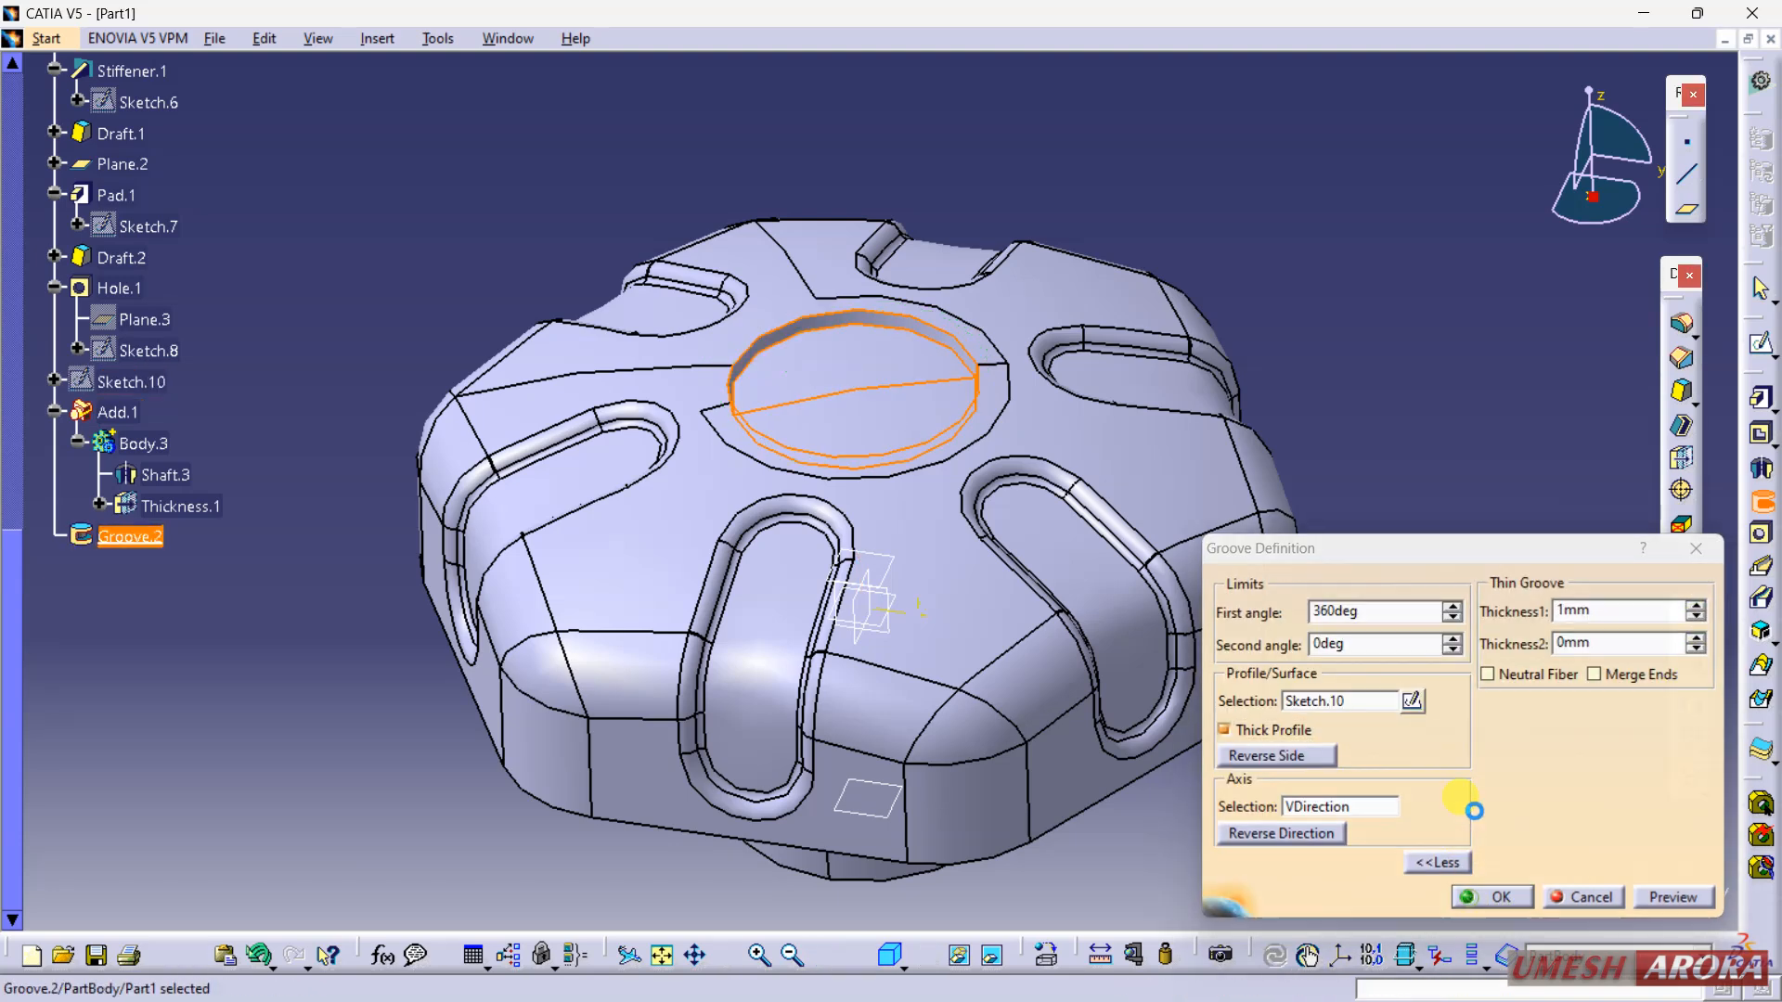
Step: Fillet the bottom edge of the circular groove recess on the dome with a 2 mm radius, letting the system compute the keep edge
{"action": "middle_click_drag", "start_coordinate": [1267, 308], "coordinate": [1082, 485]}
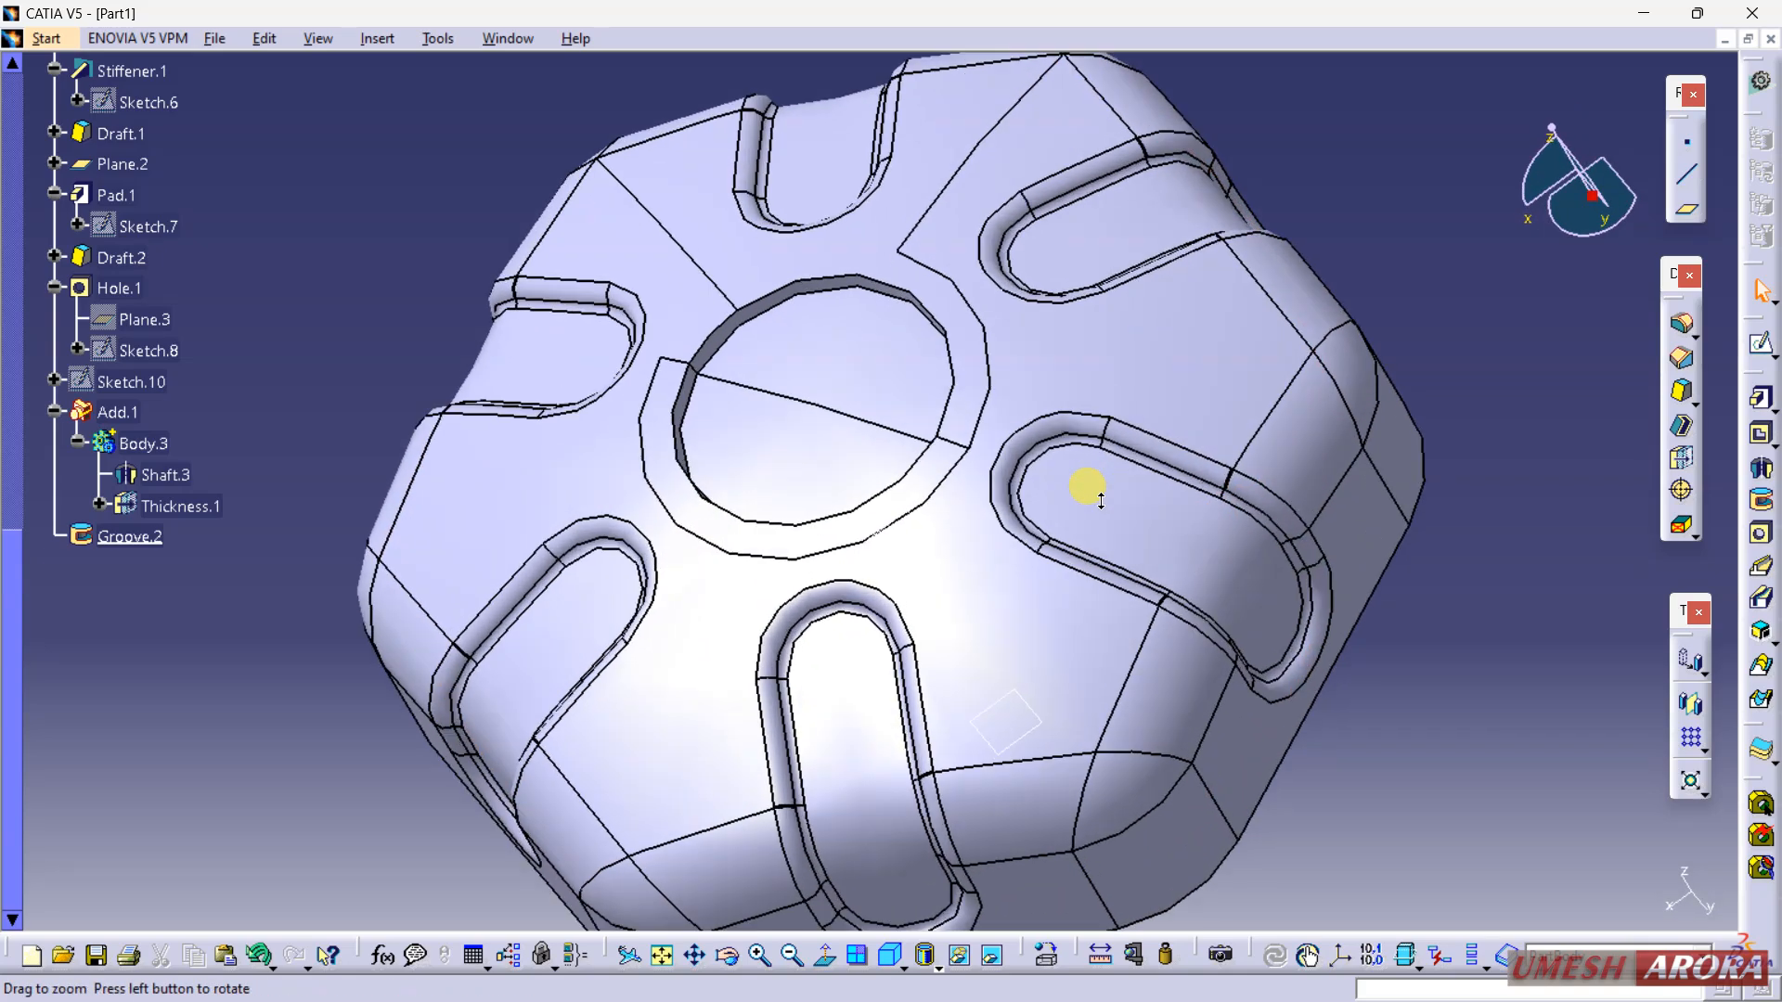
{"action": "left_click", "coordinate": [1678, 329]}
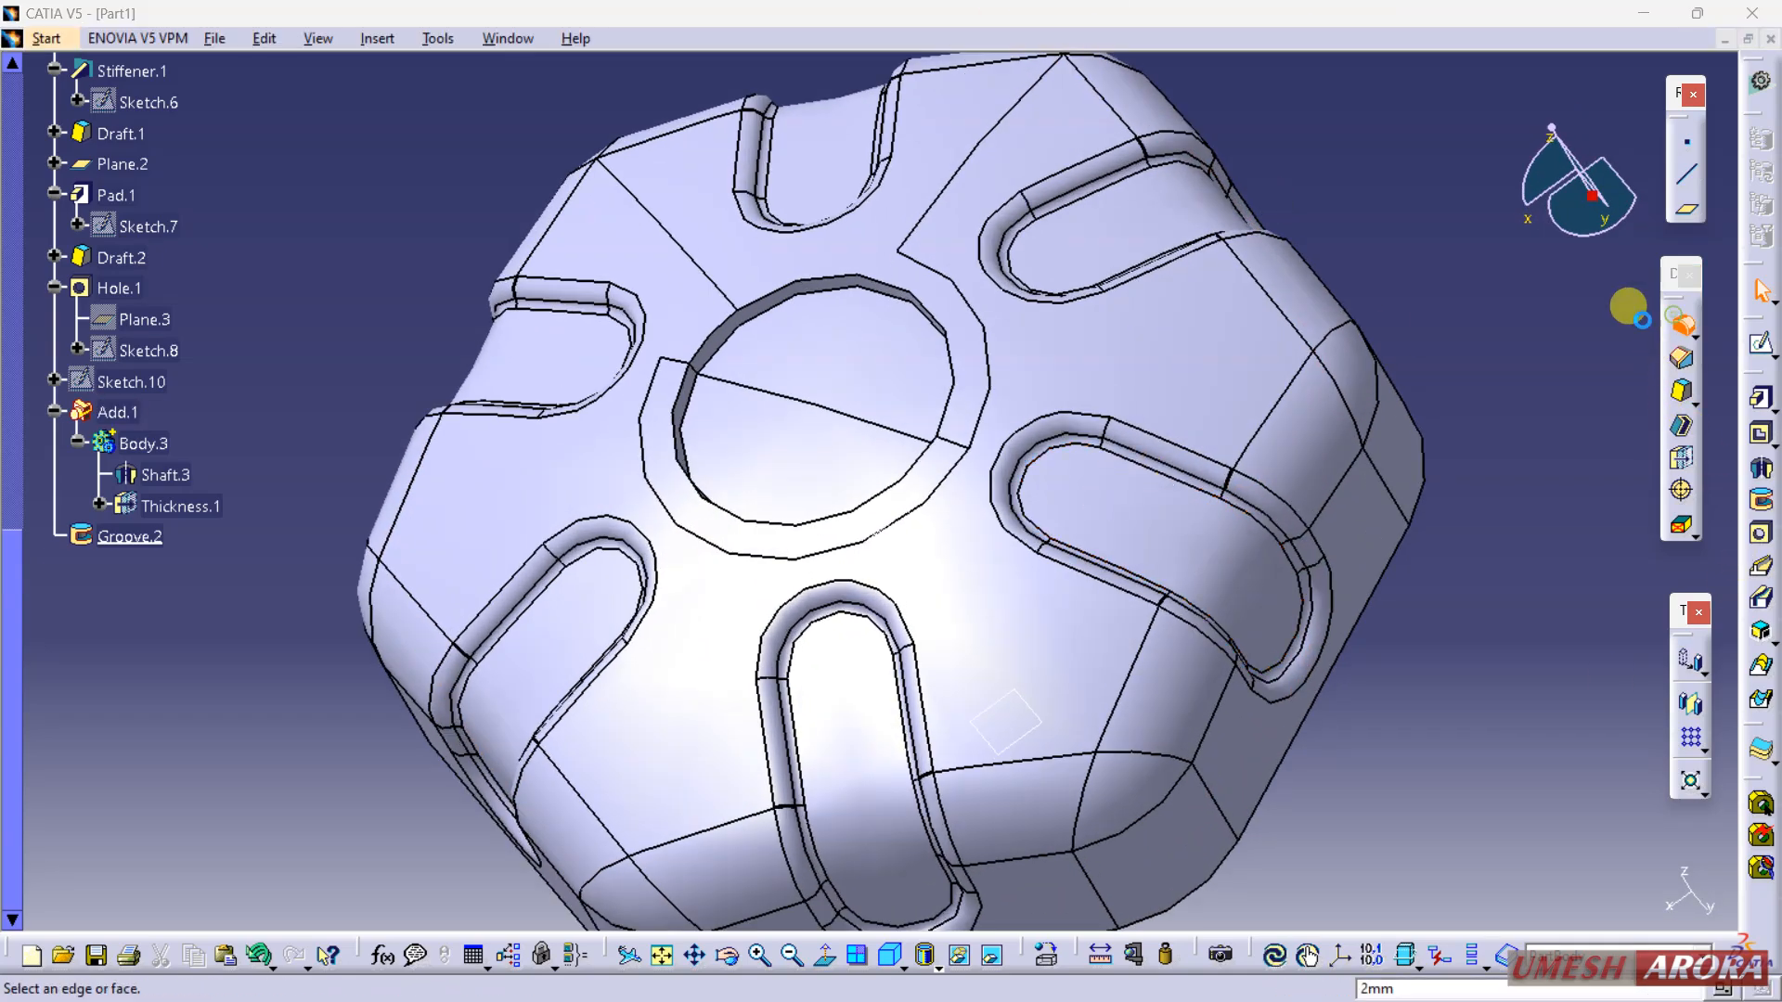
{"action": "left_click", "coordinate": [790, 309]}
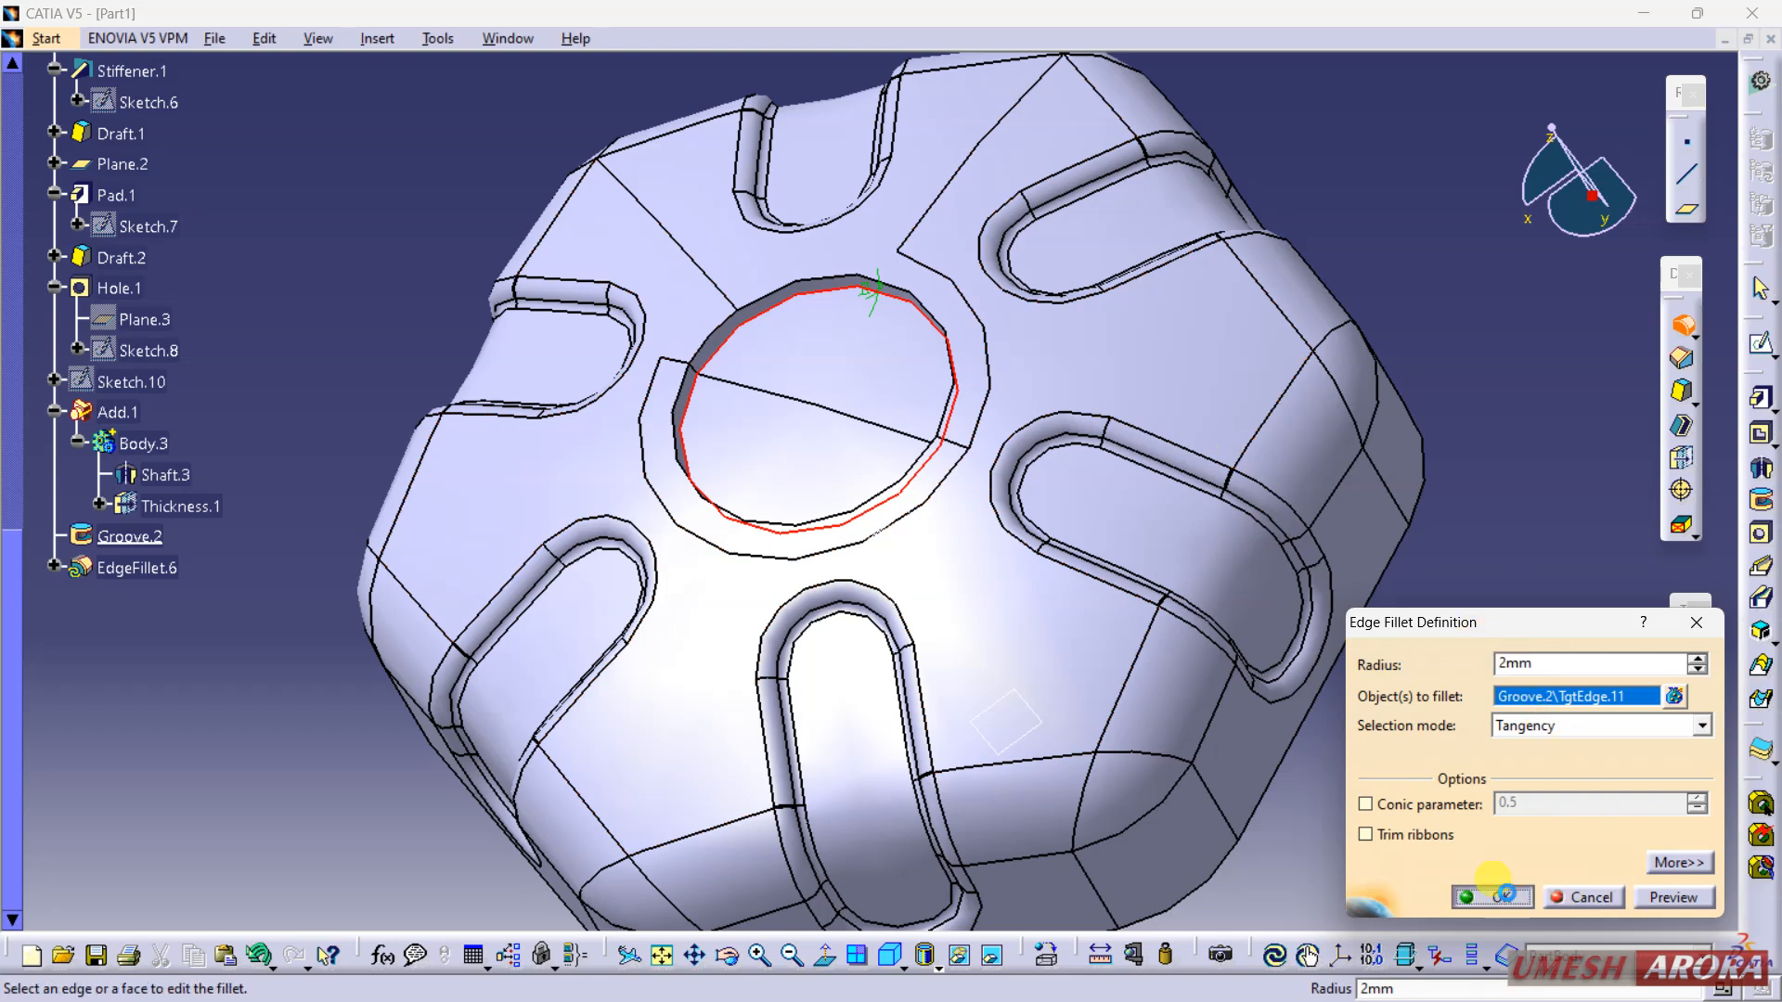
{"action": "left_click", "coordinate": [1504, 894]}
{"action": "left_click", "coordinate": [1006, 569]}
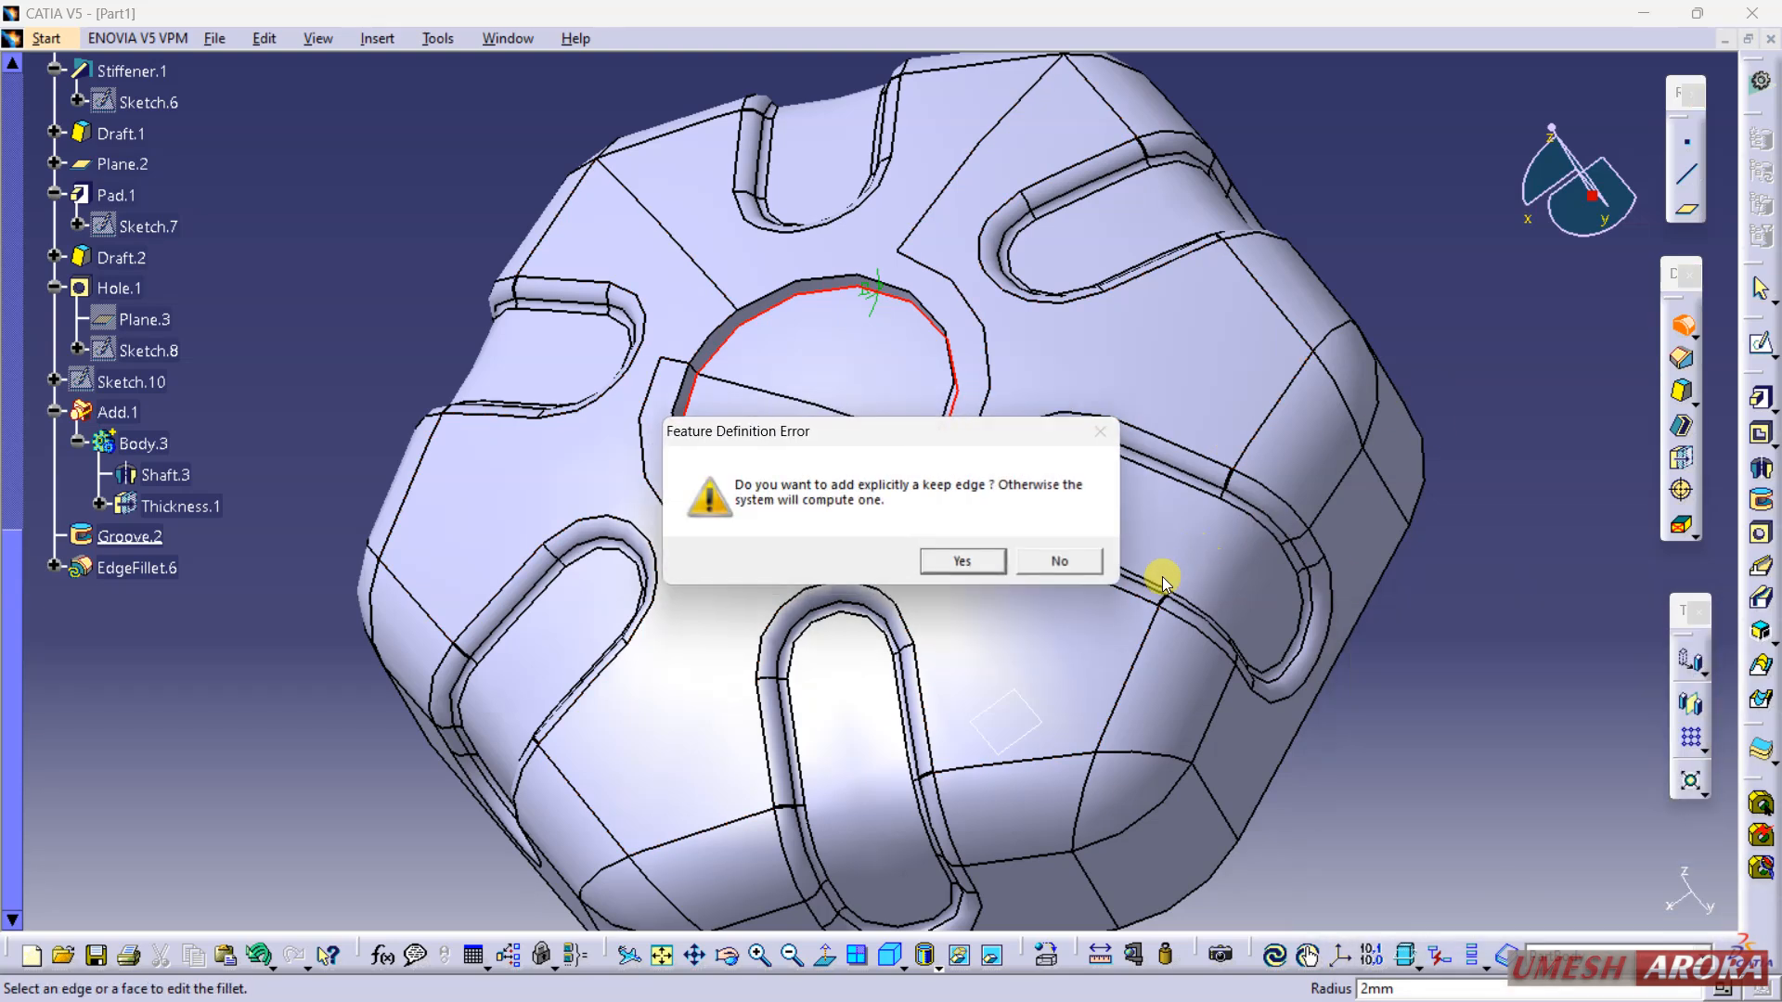
{"action": "left_click", "coordinate": [1044, 560]}
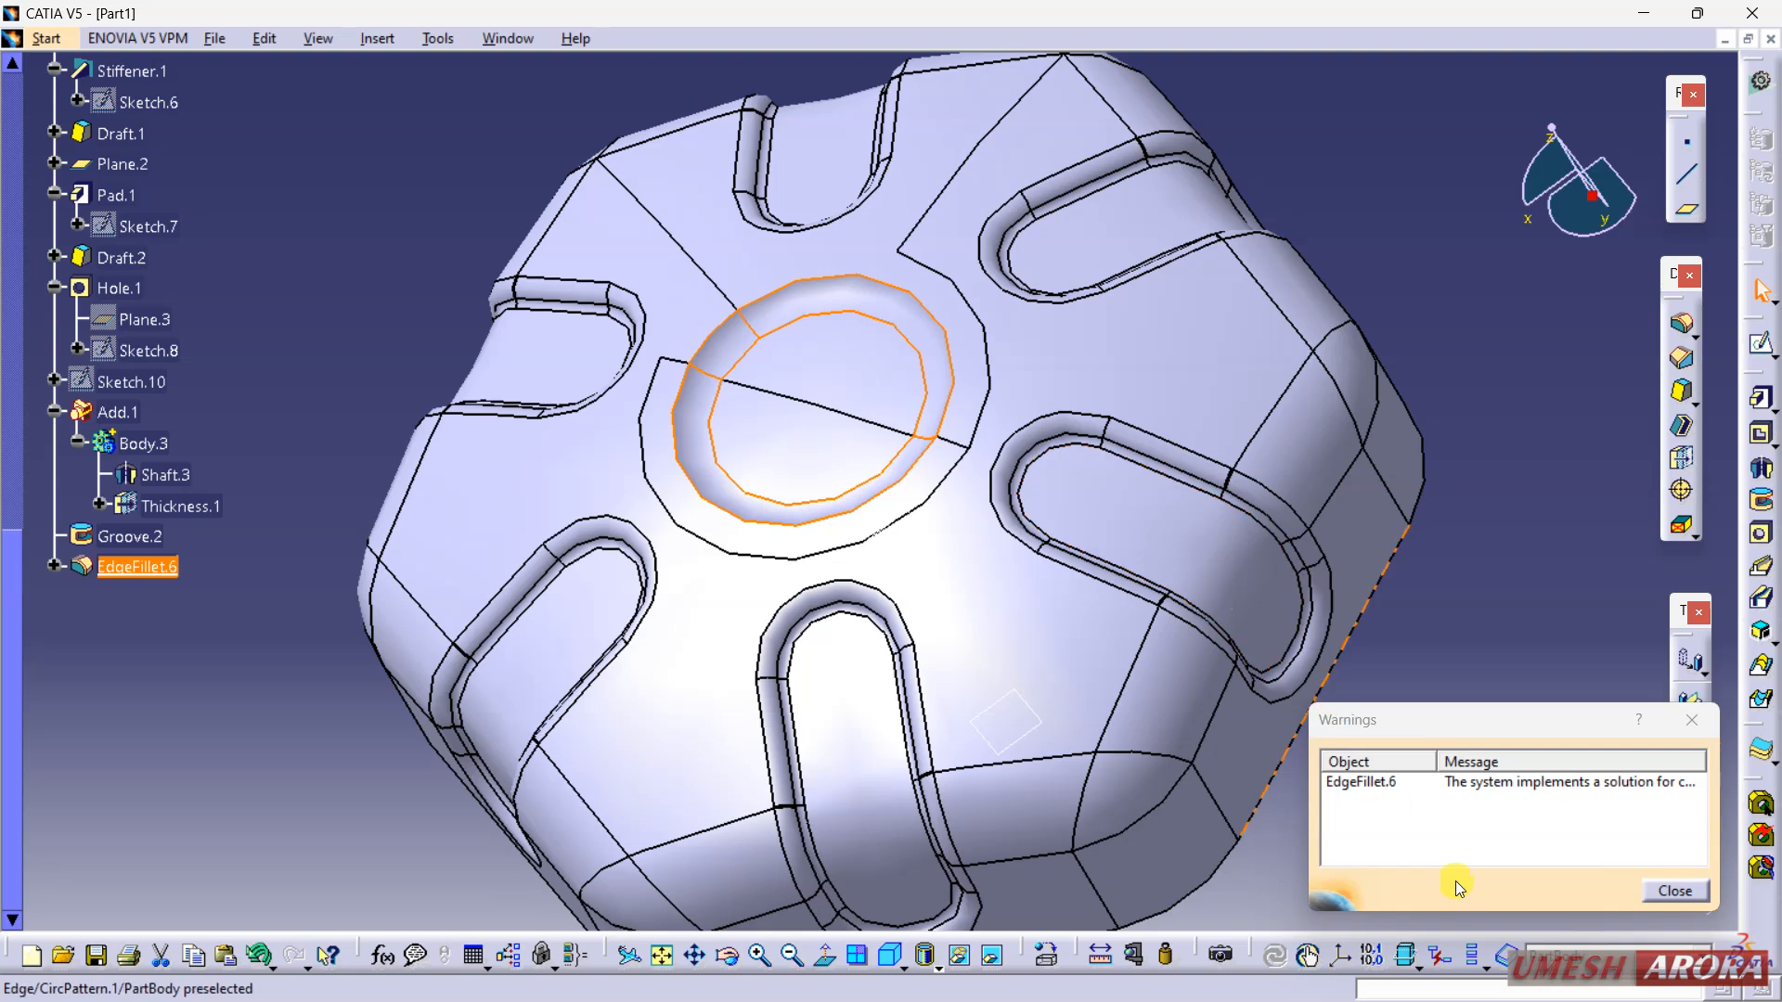
{"action": "left_click", "coordinate": [1685, 904]}
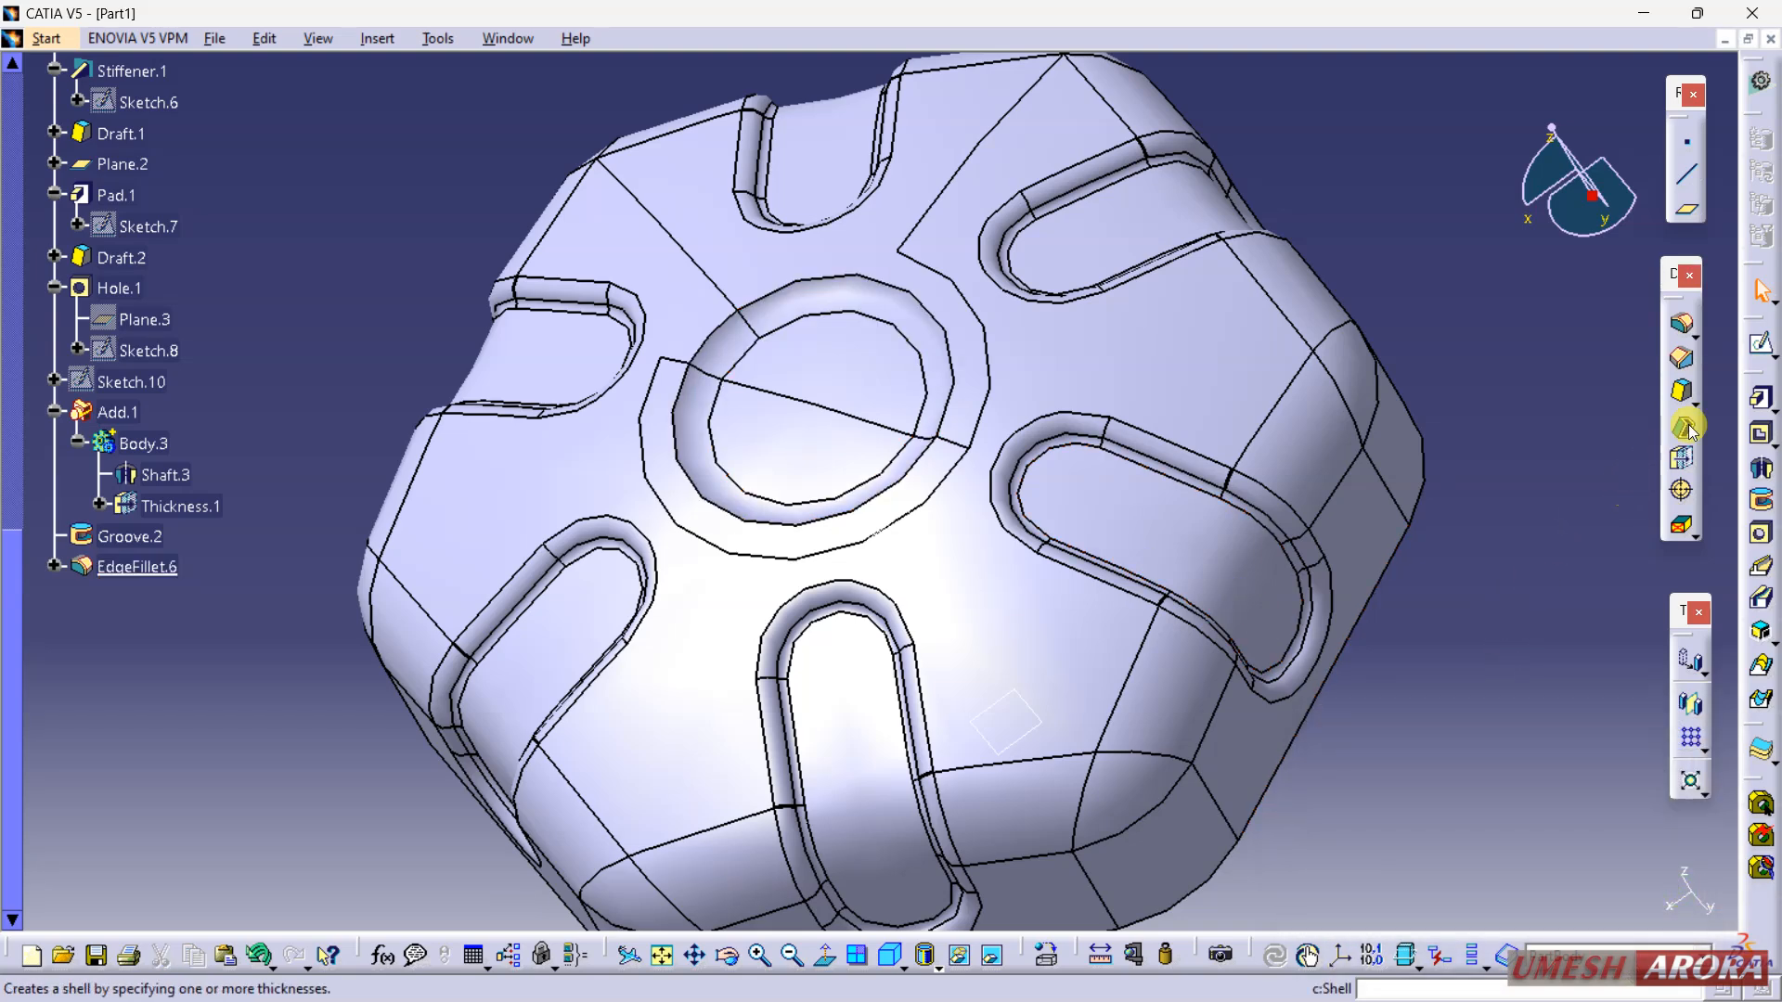
{"action": "left_click", "coordinate": [1681, 326]}
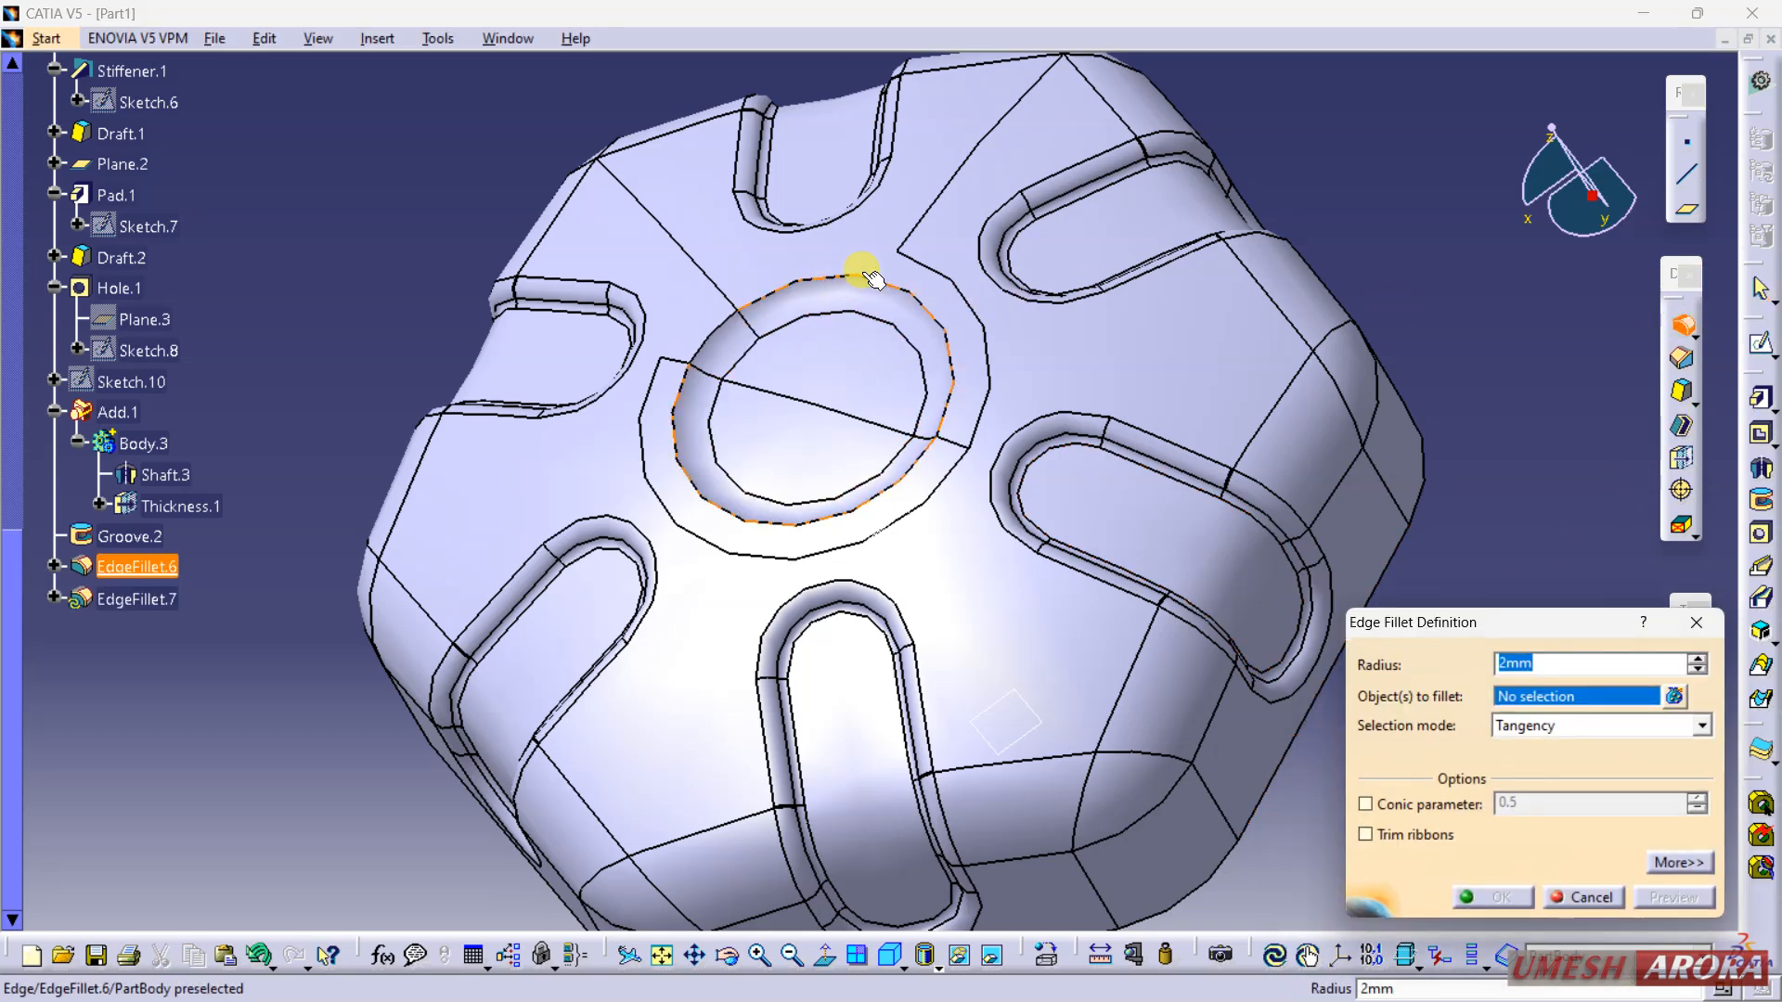
{"action": "left_click", "coordinate": [873, 279]}
{"action": "left_click", "coordinate": [1008, 563]}
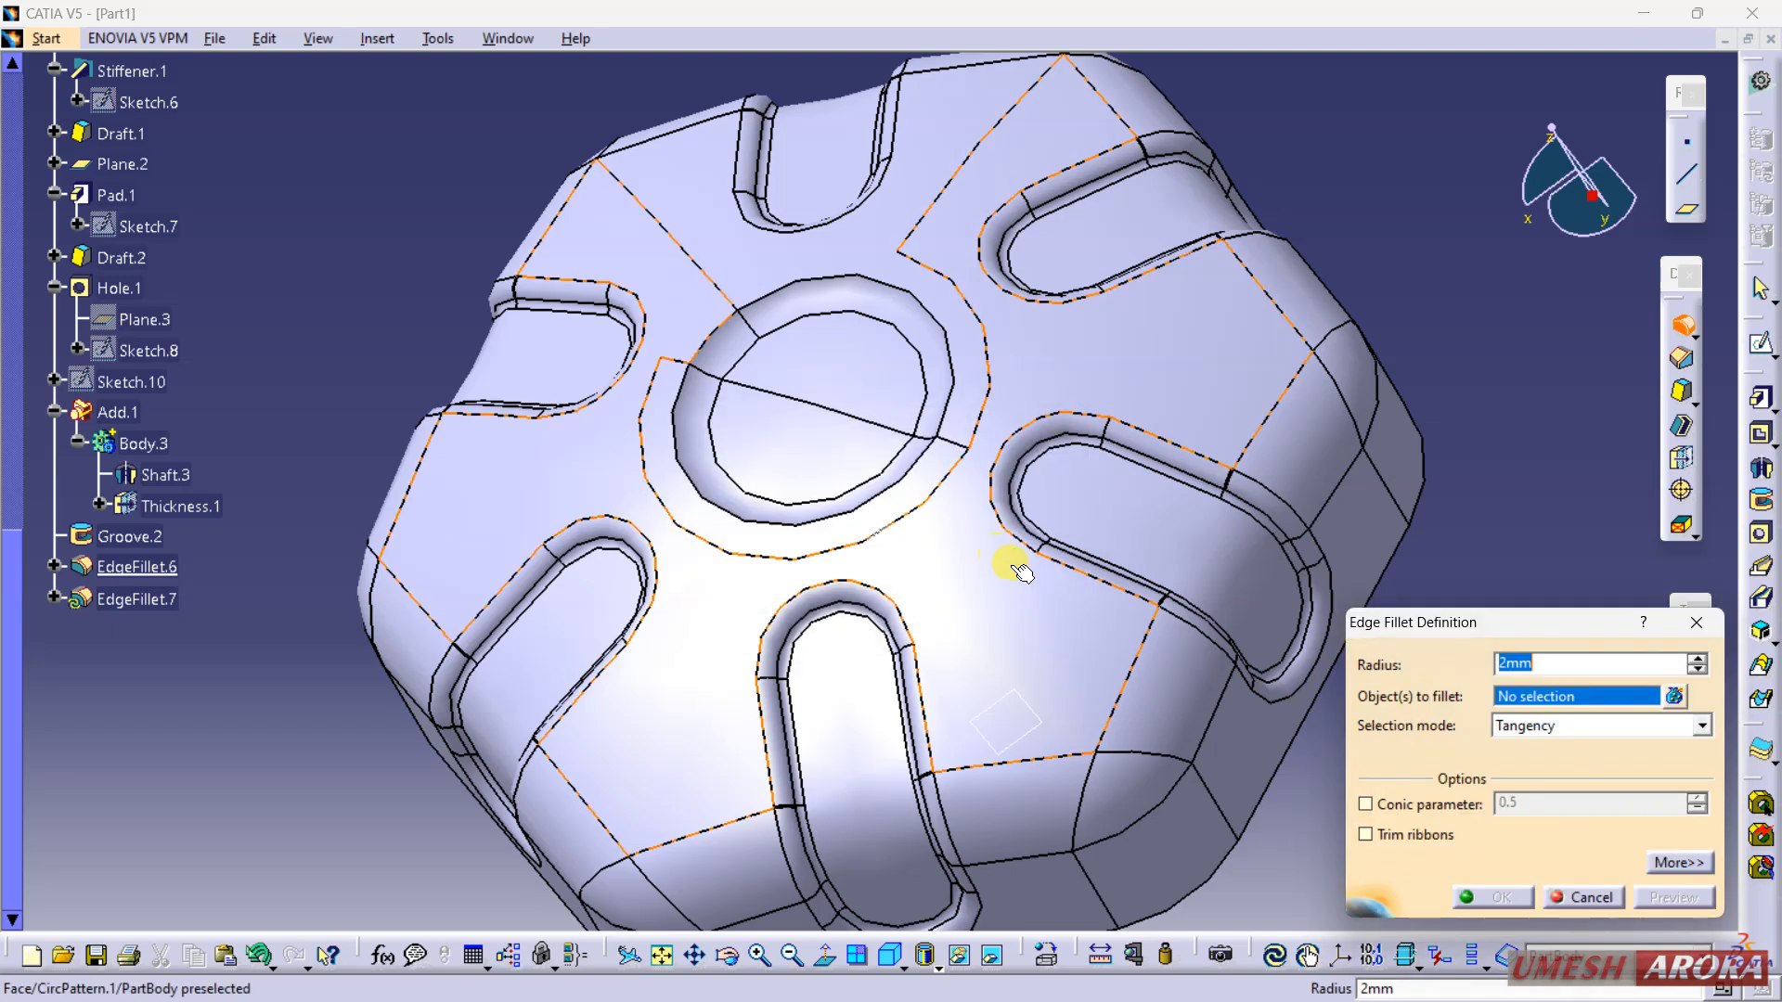
{"action": "left_click", "coordinate": [917, 455]}
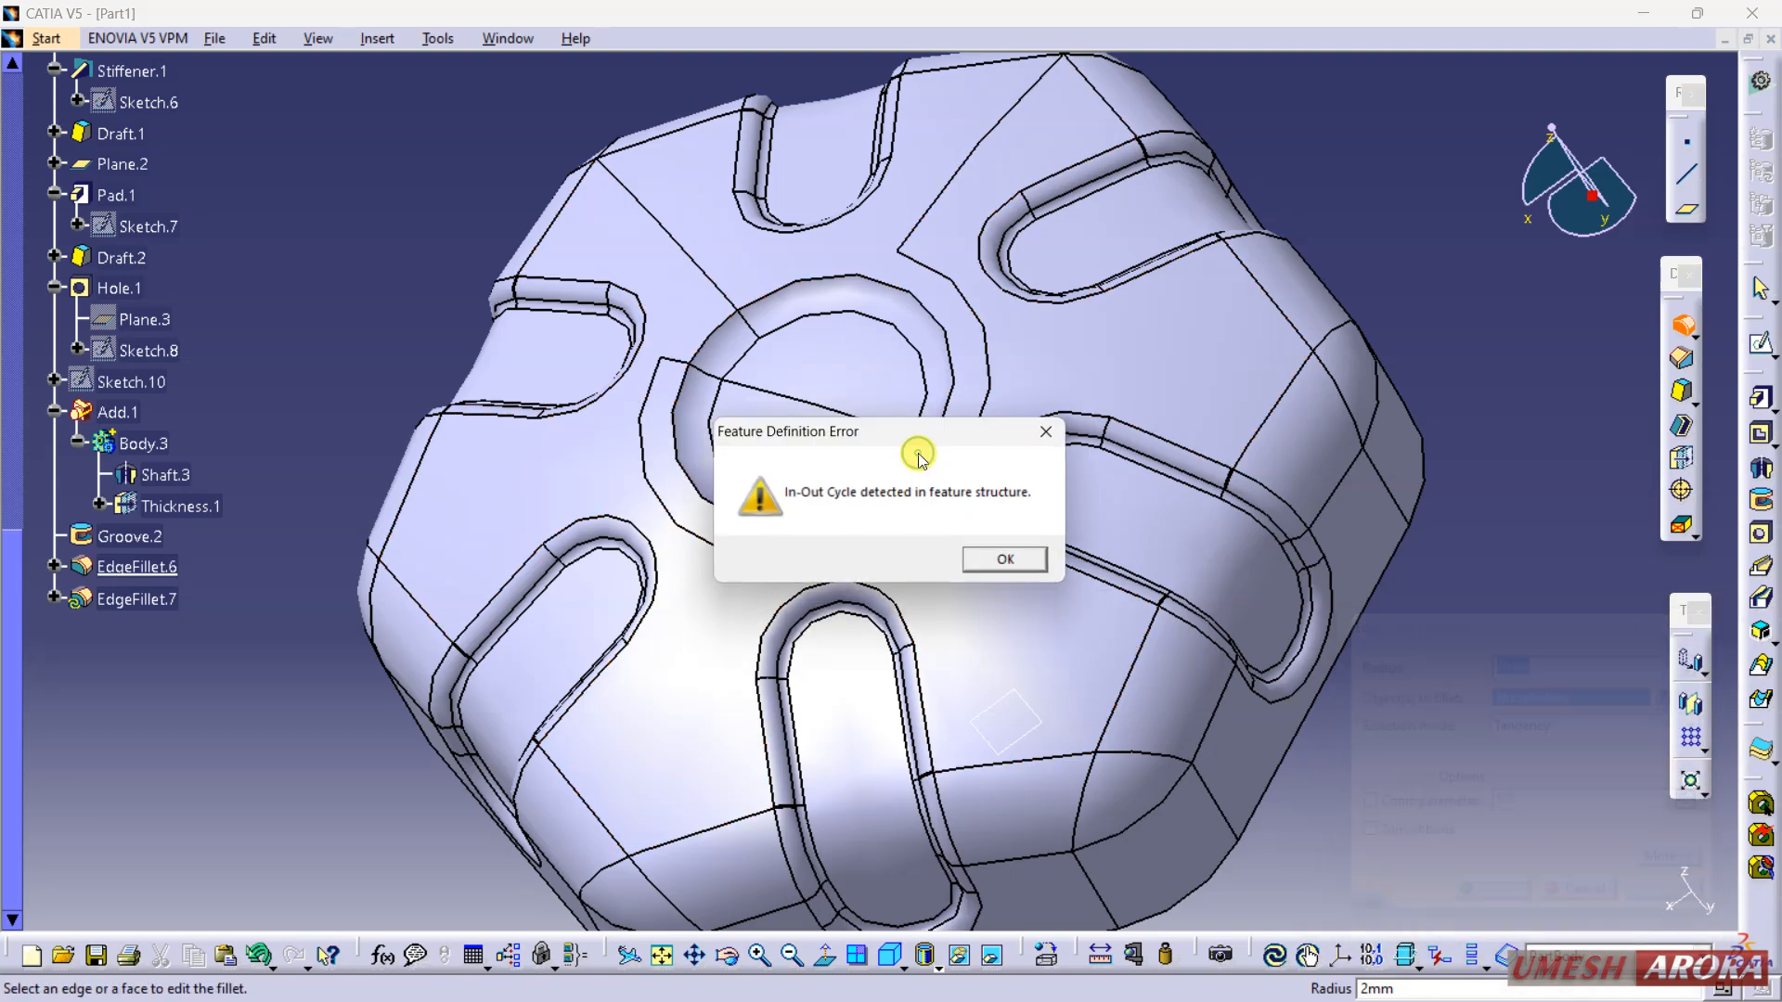
{"action": "left_click", "coordinate": [1006, 558]}
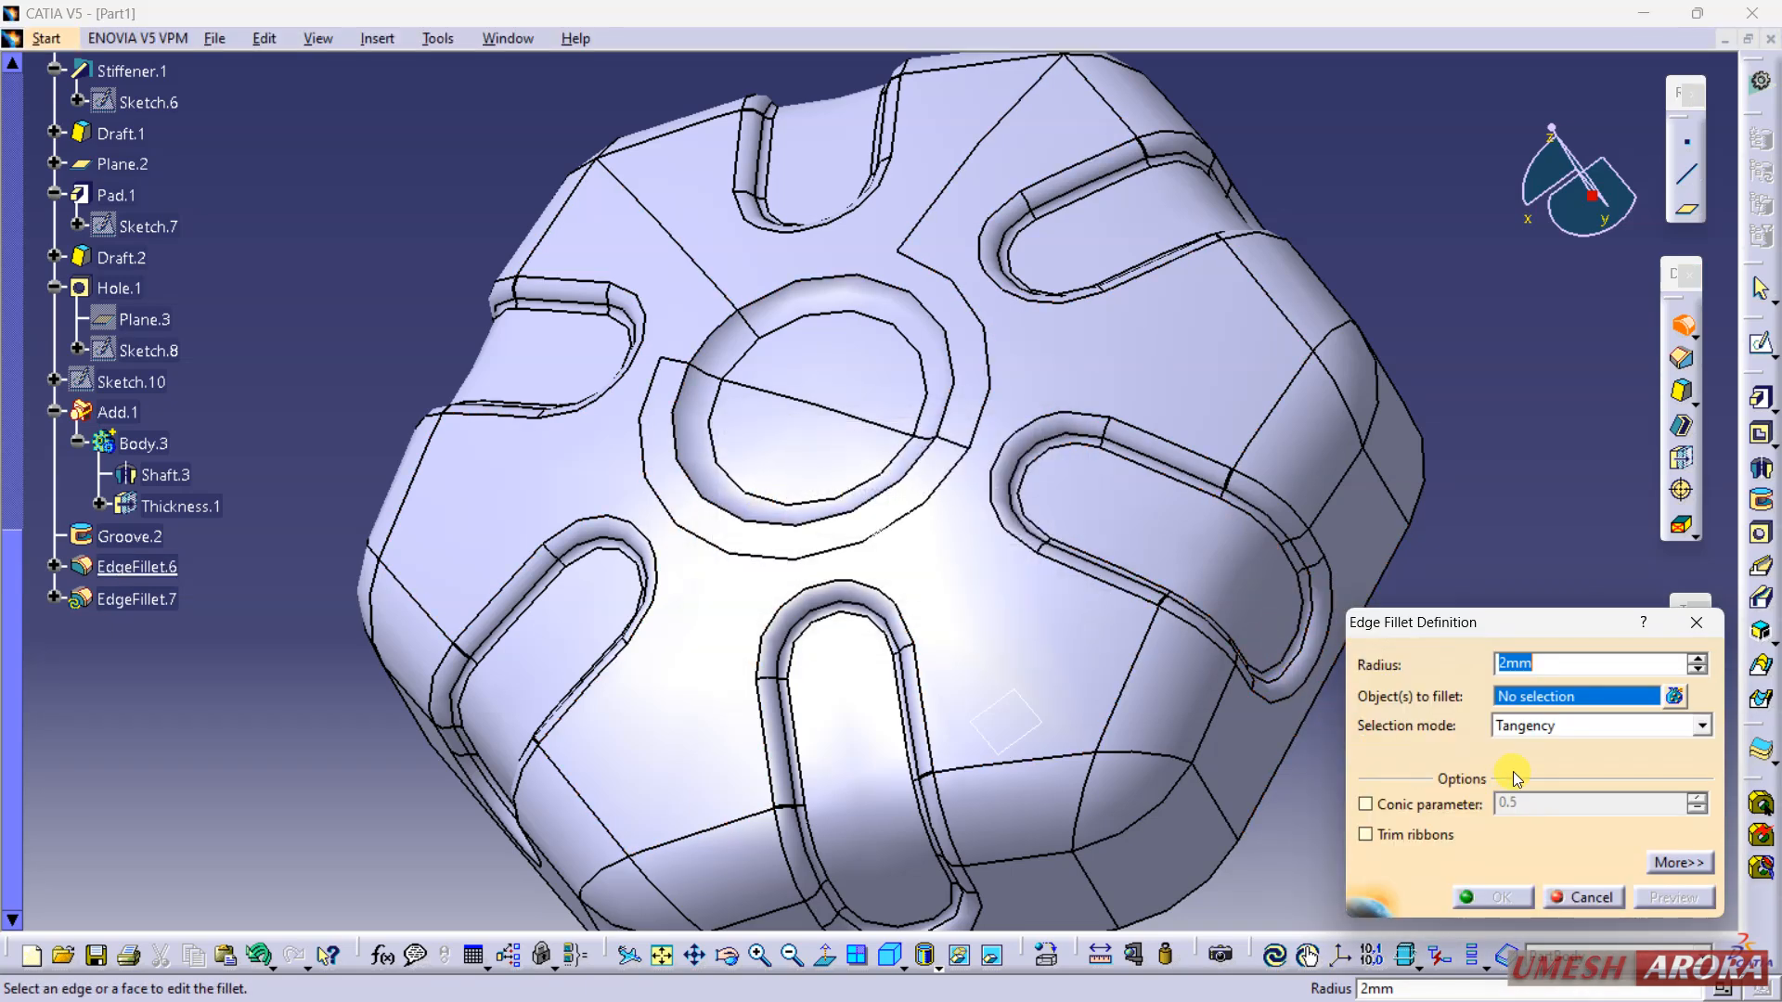
{"action": "left_click", "coordinate": [791, 286]}
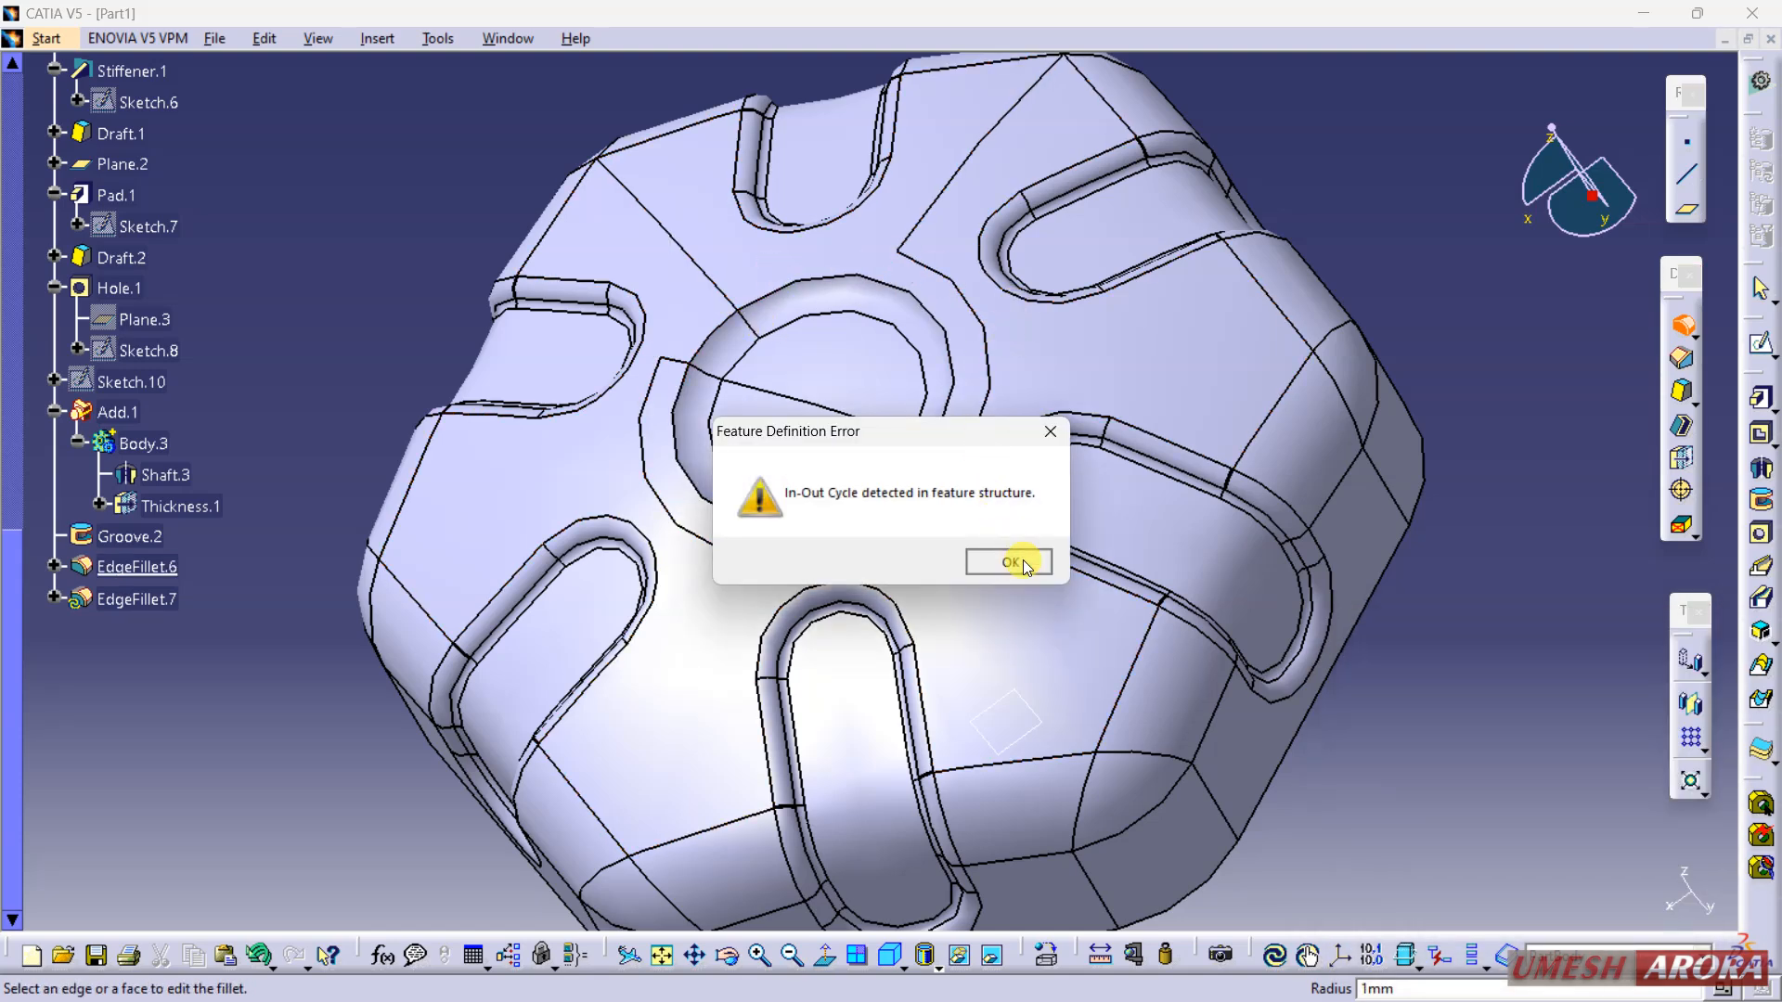
{"action": "left_click", "coordinate": [1009, 563]}
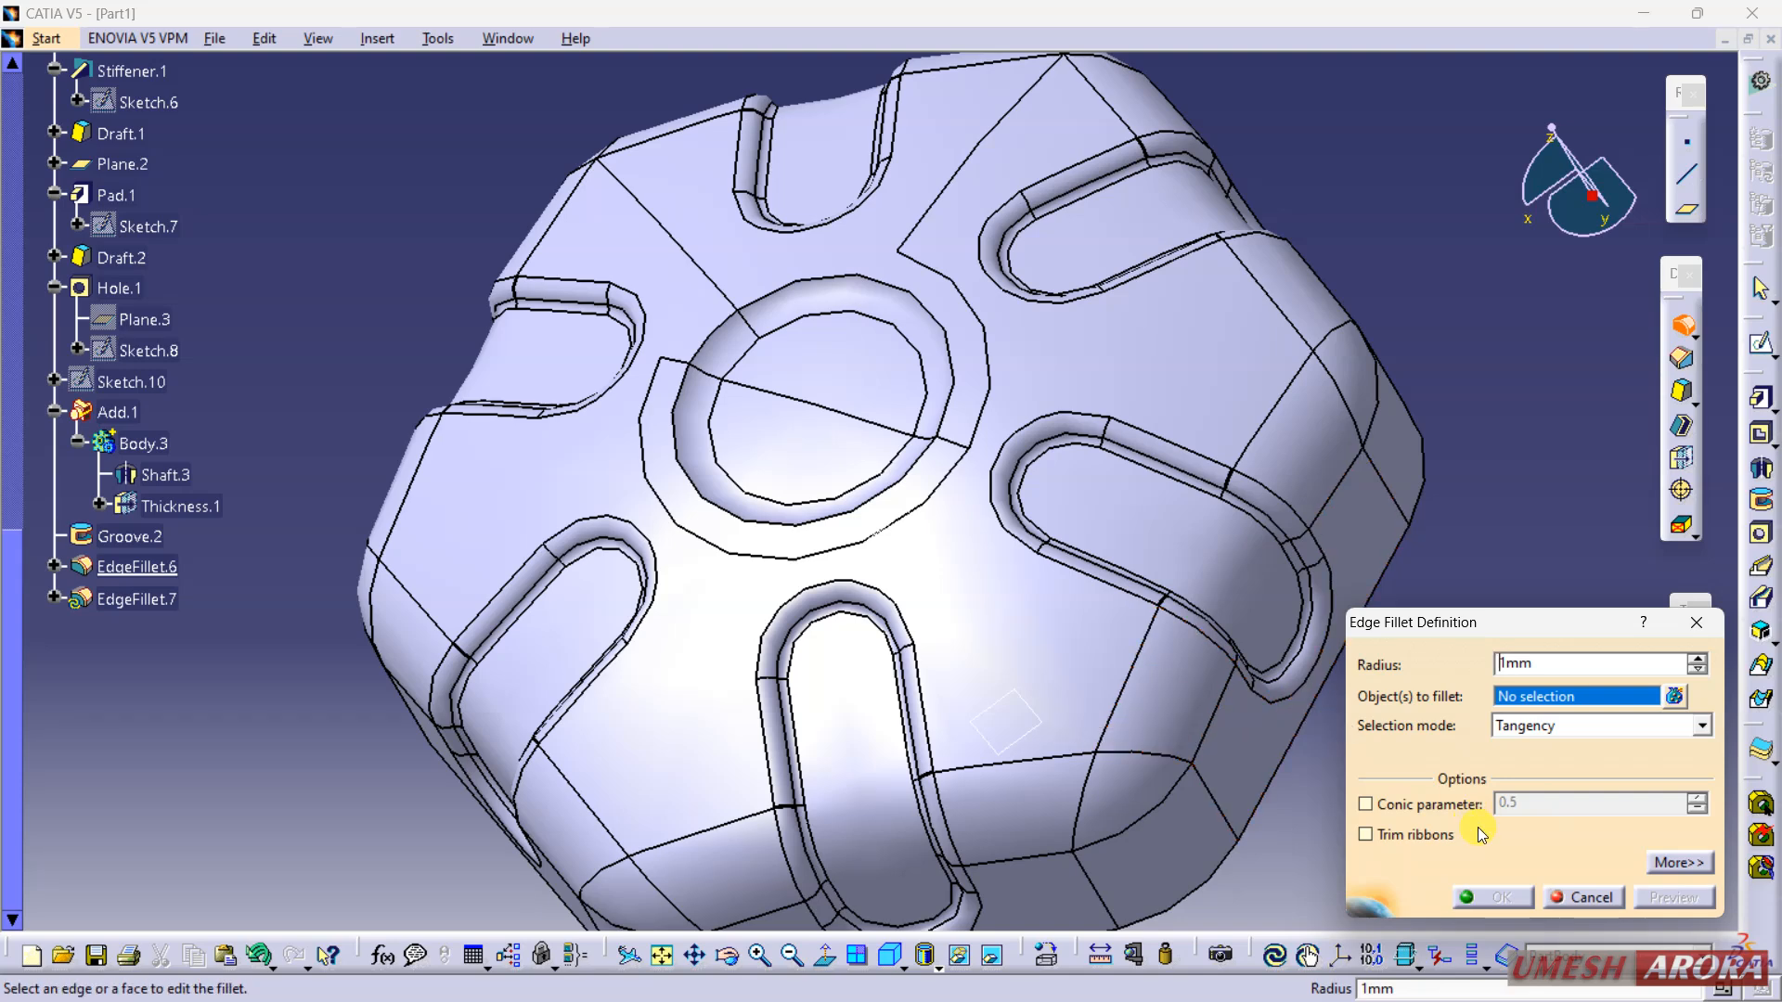
{"action": "left_click", "coordinate": [1577, 897]}
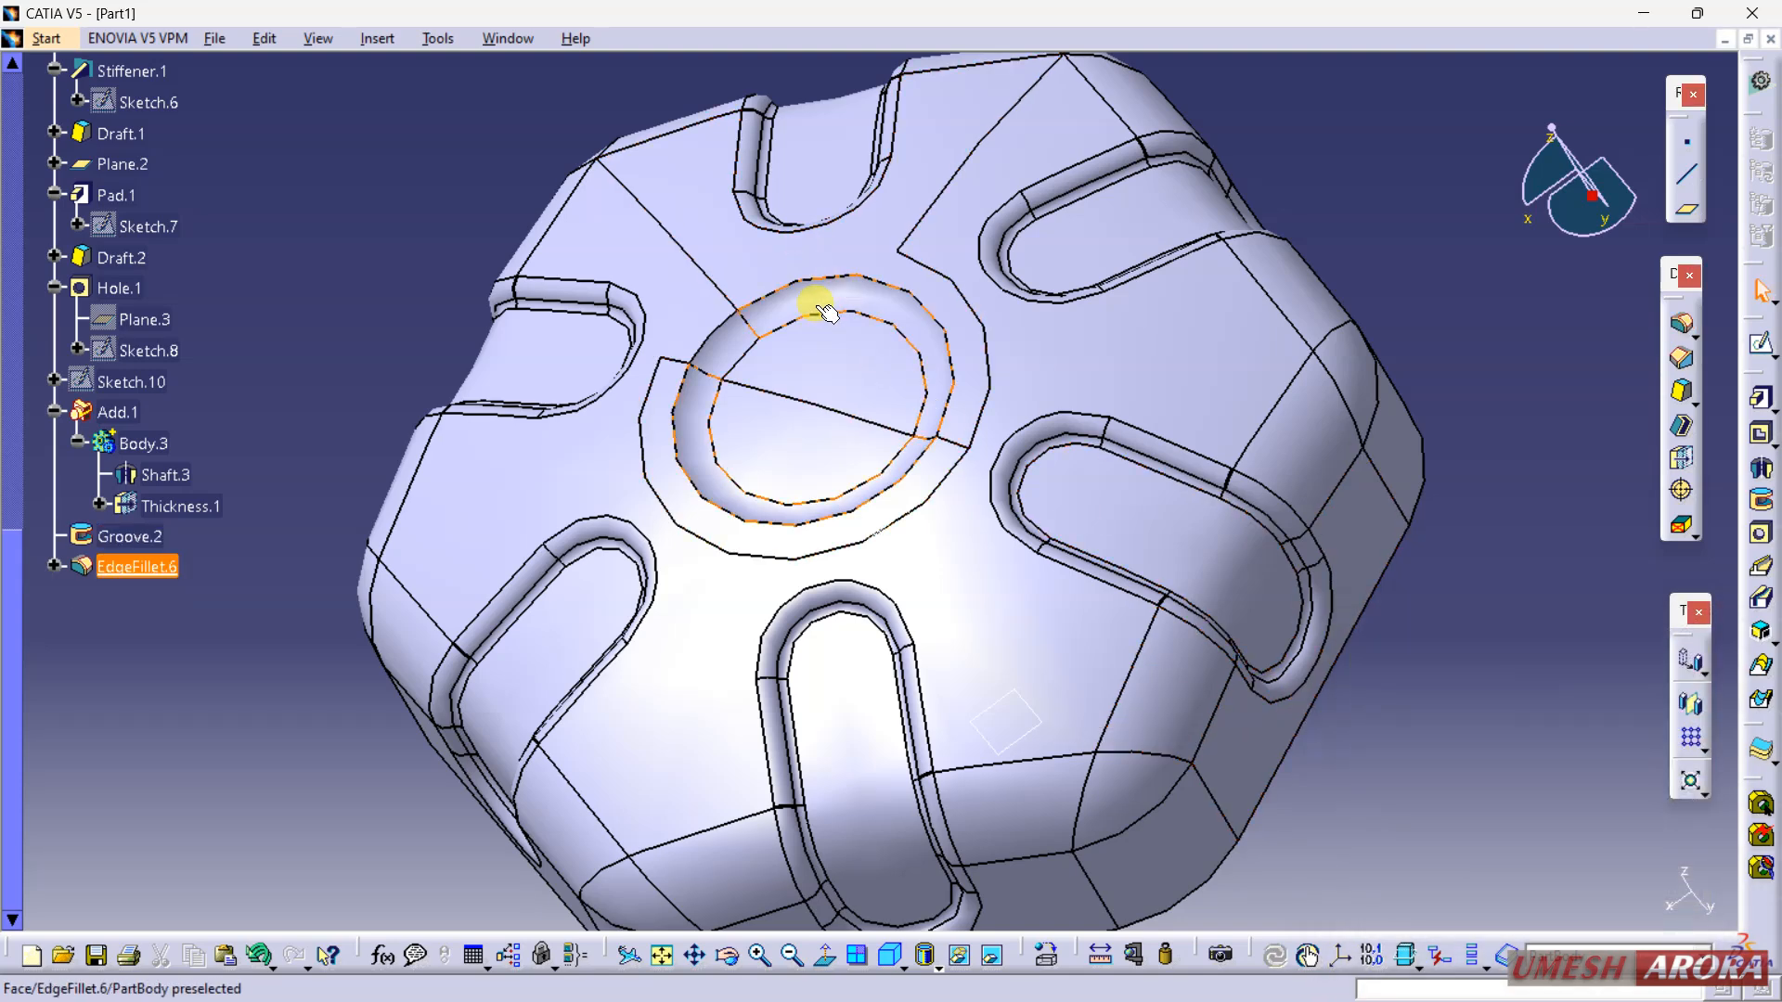
Step: Reduce the radius of the existing fillet in the circular recess, EdgeFillet.6, to 1 mm
{"action": "double_click", "coordinate": [149, 567]}
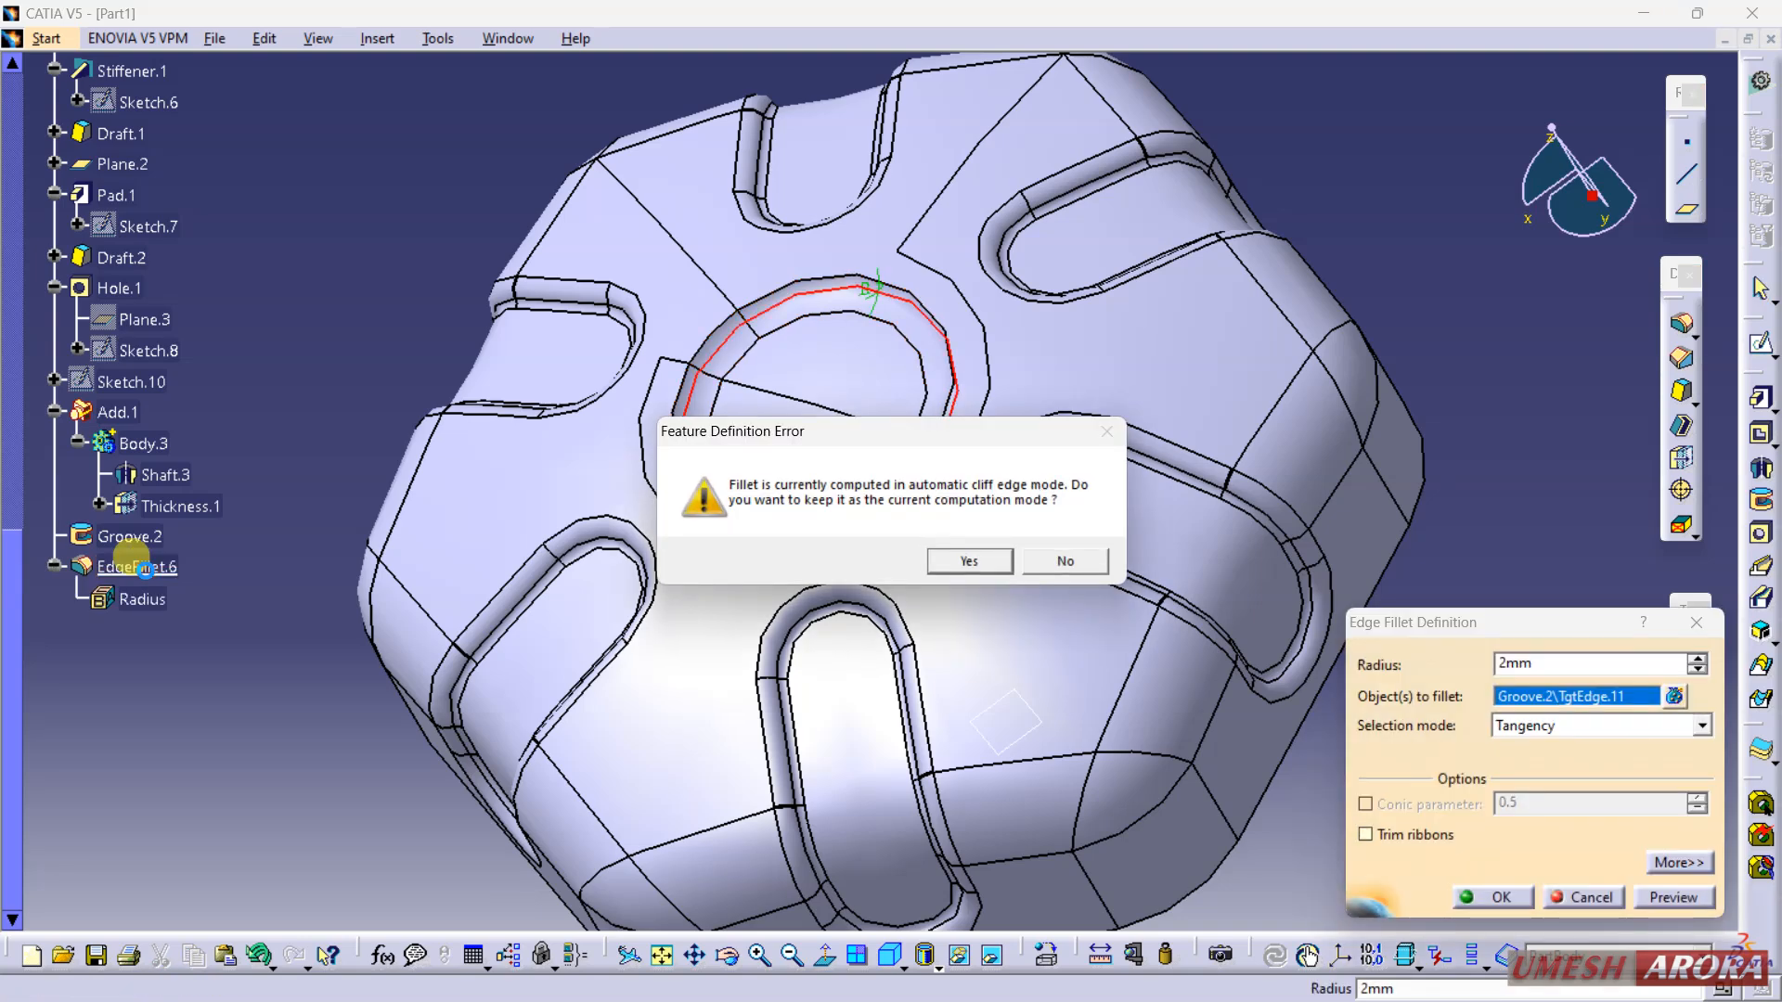
{"action": "key", "text": "Return"}
{"action": "key", "text": "Return"}
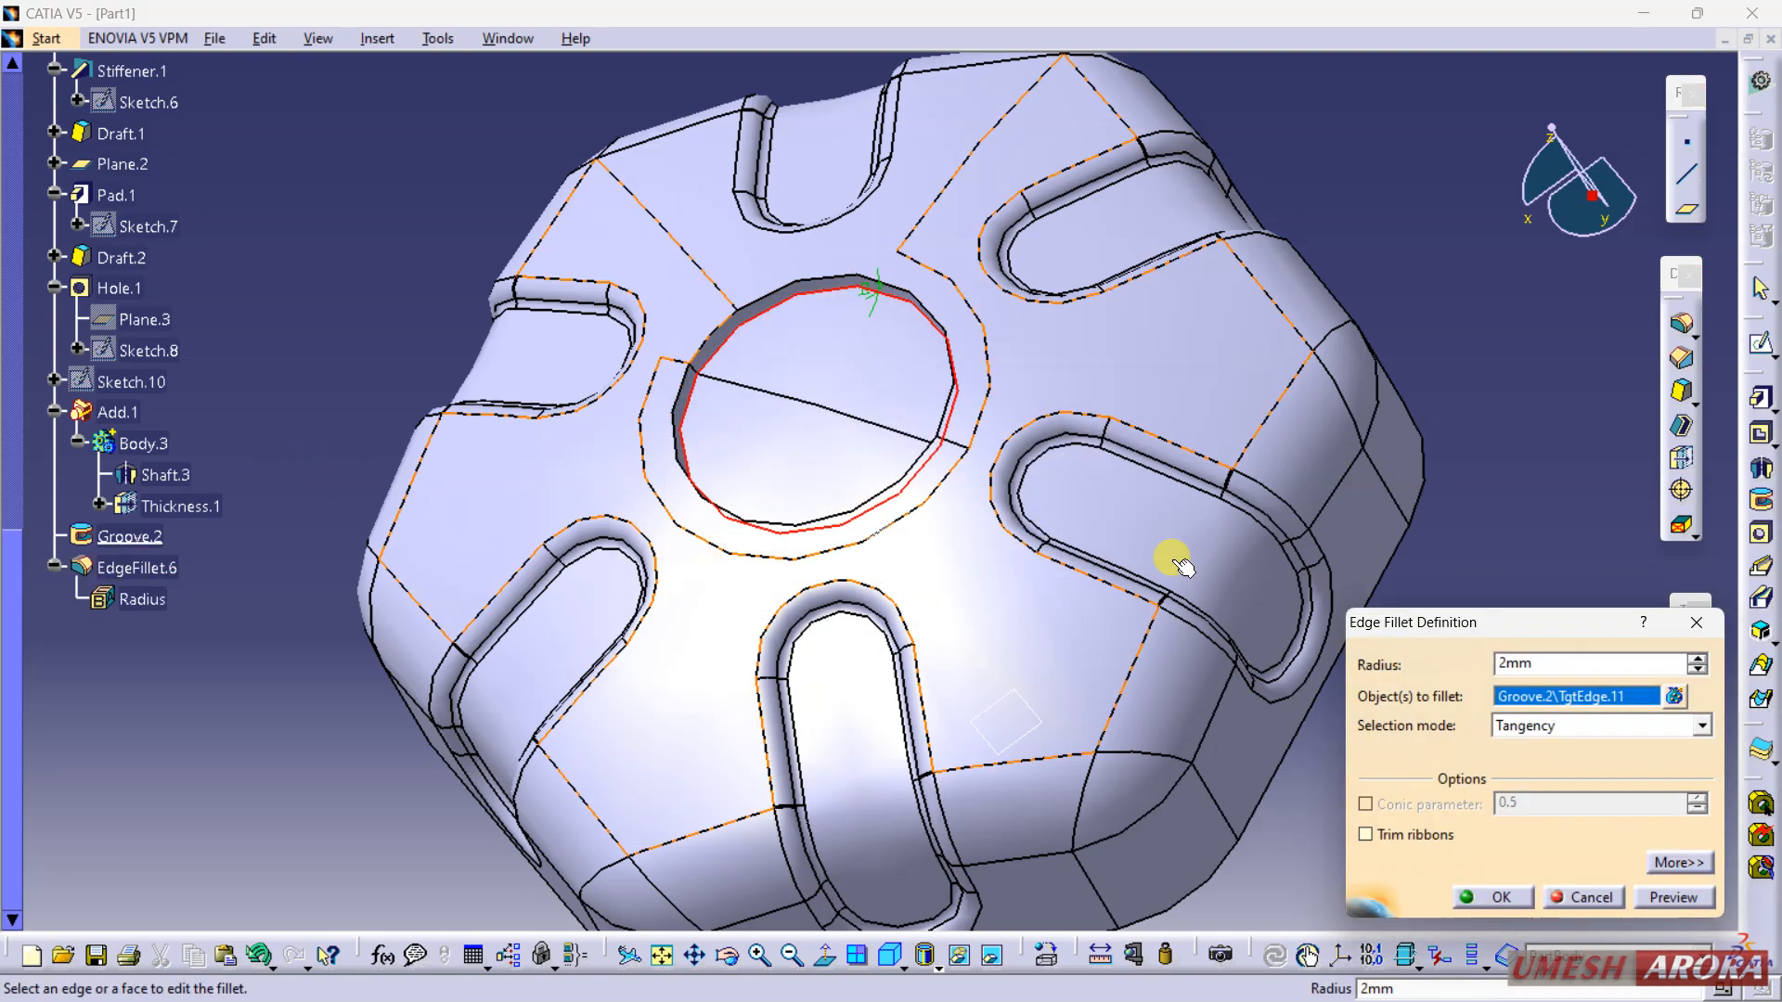
{"action": "key", "text": "Return"}
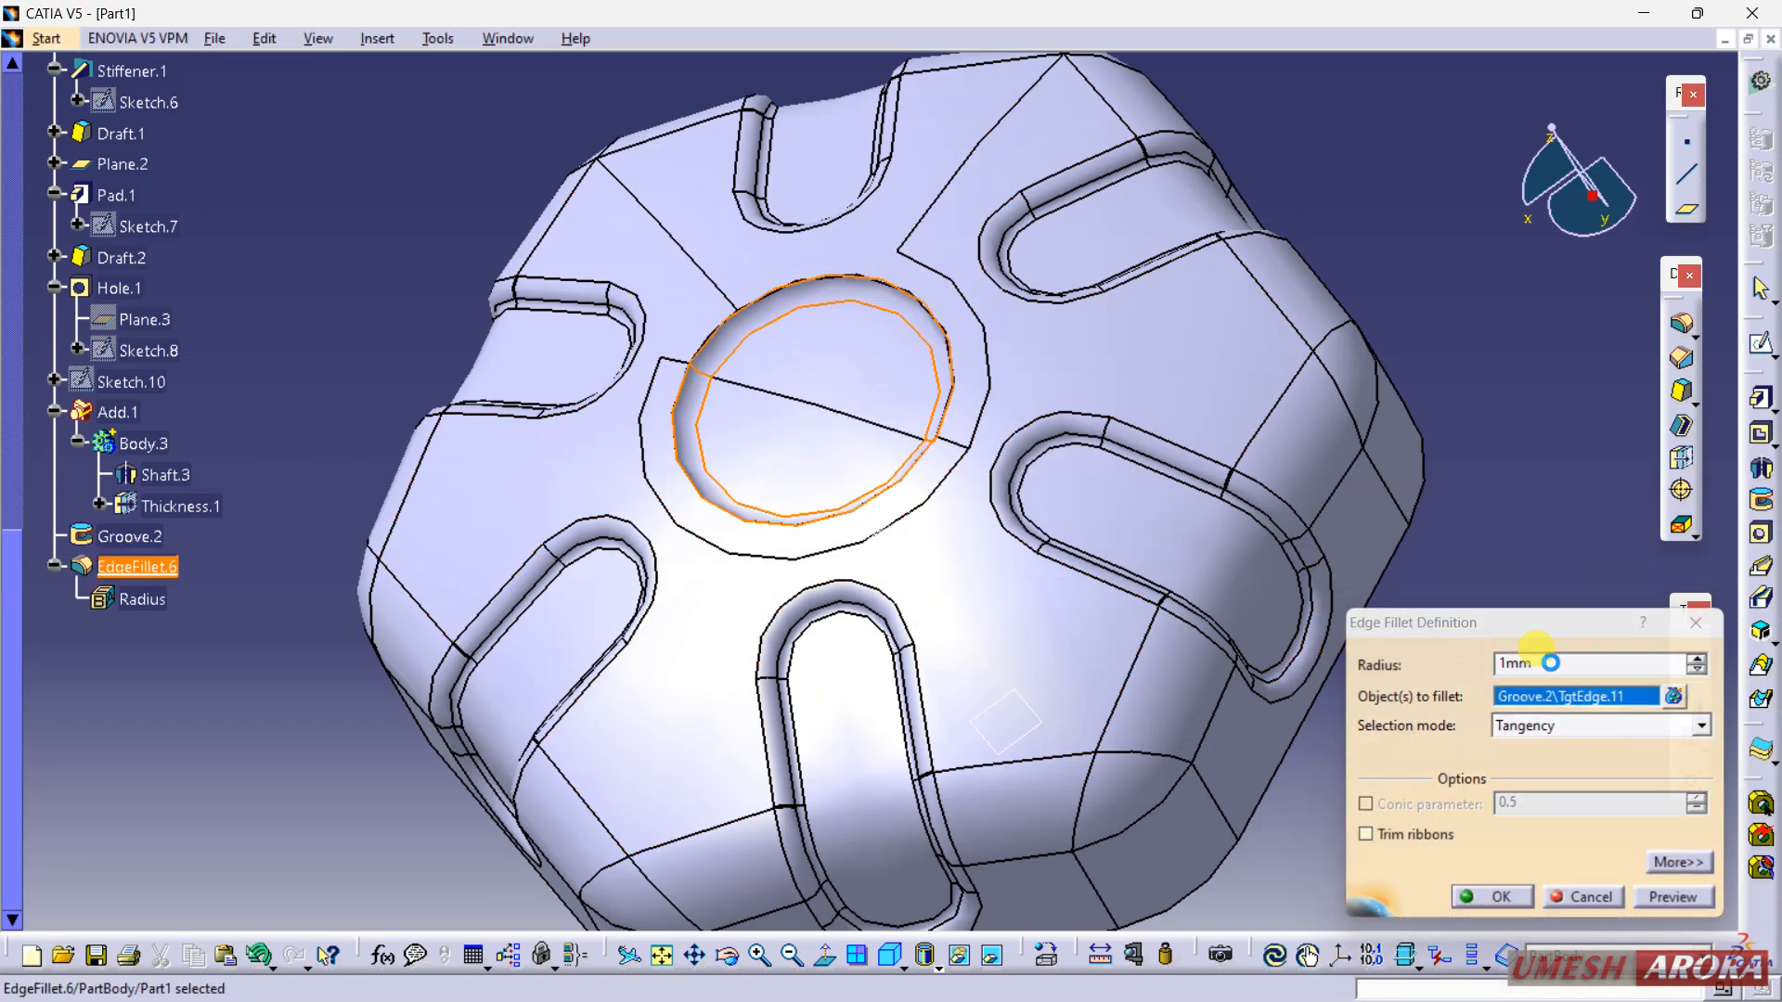
{"action": "left_click", "coordinate": [1691, 728]}
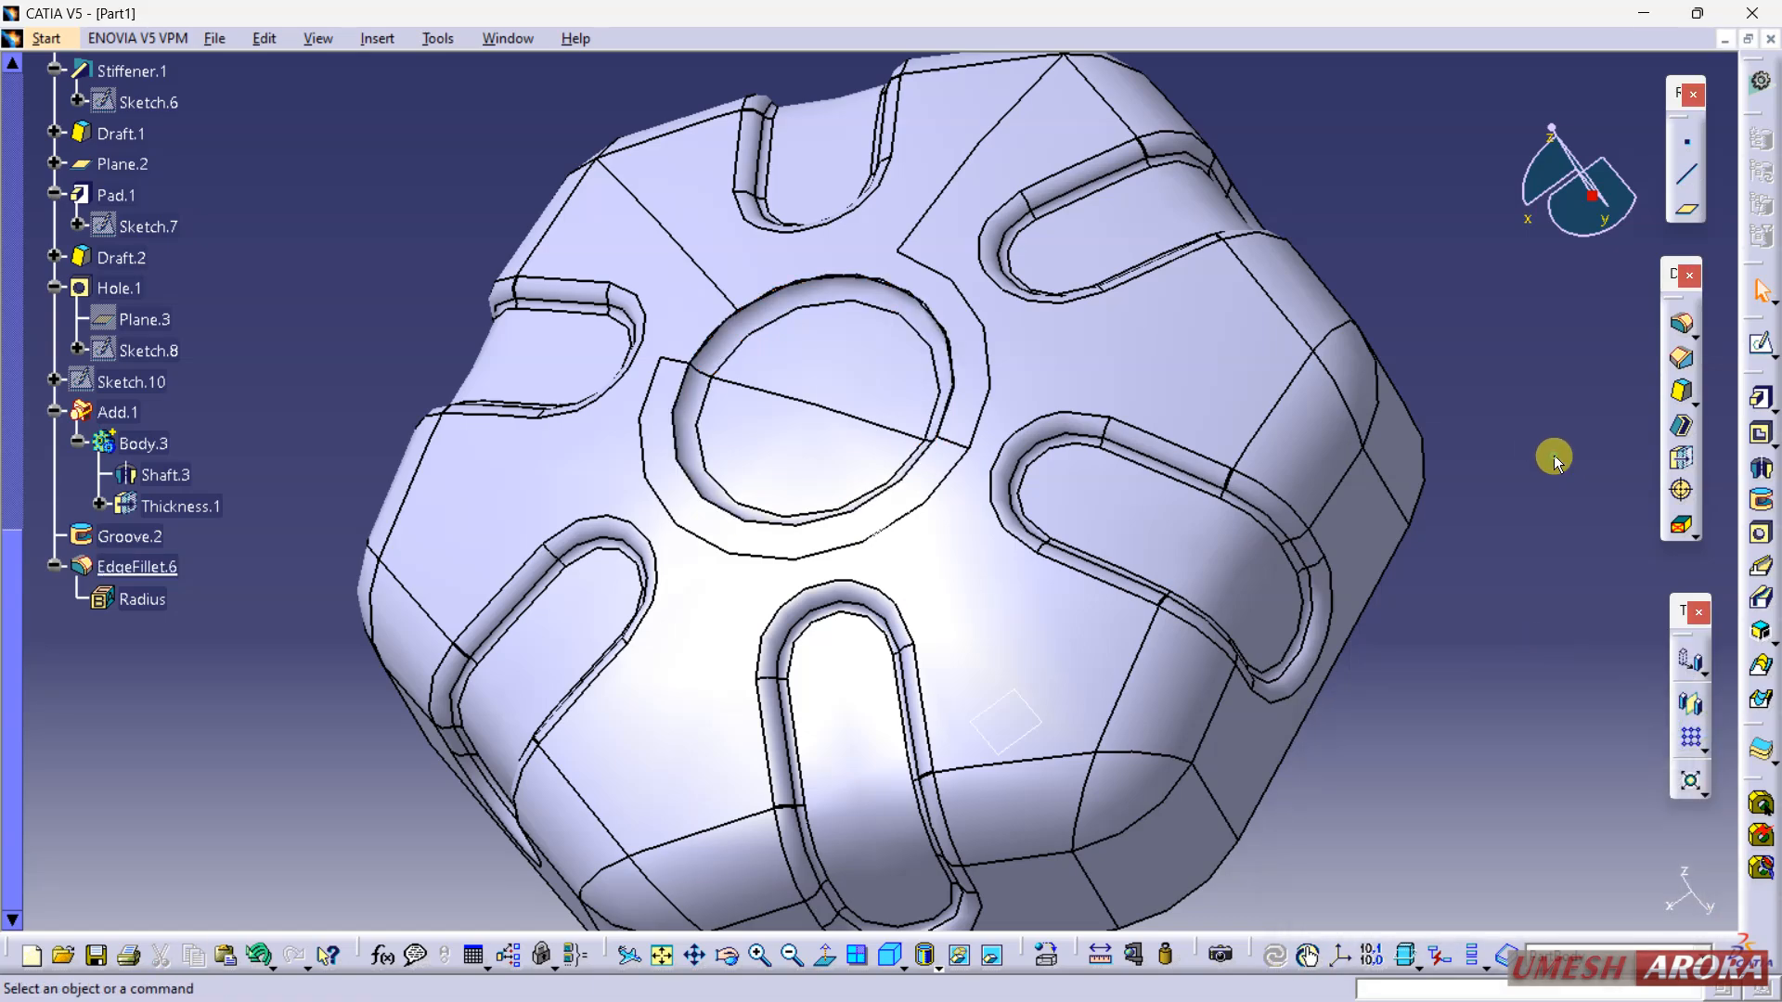
Step: Fillet the outer rim edge of the circular recess on the dome with a 1 mm radius
{"action": "left_click", "coordinate": [1680, 325]}
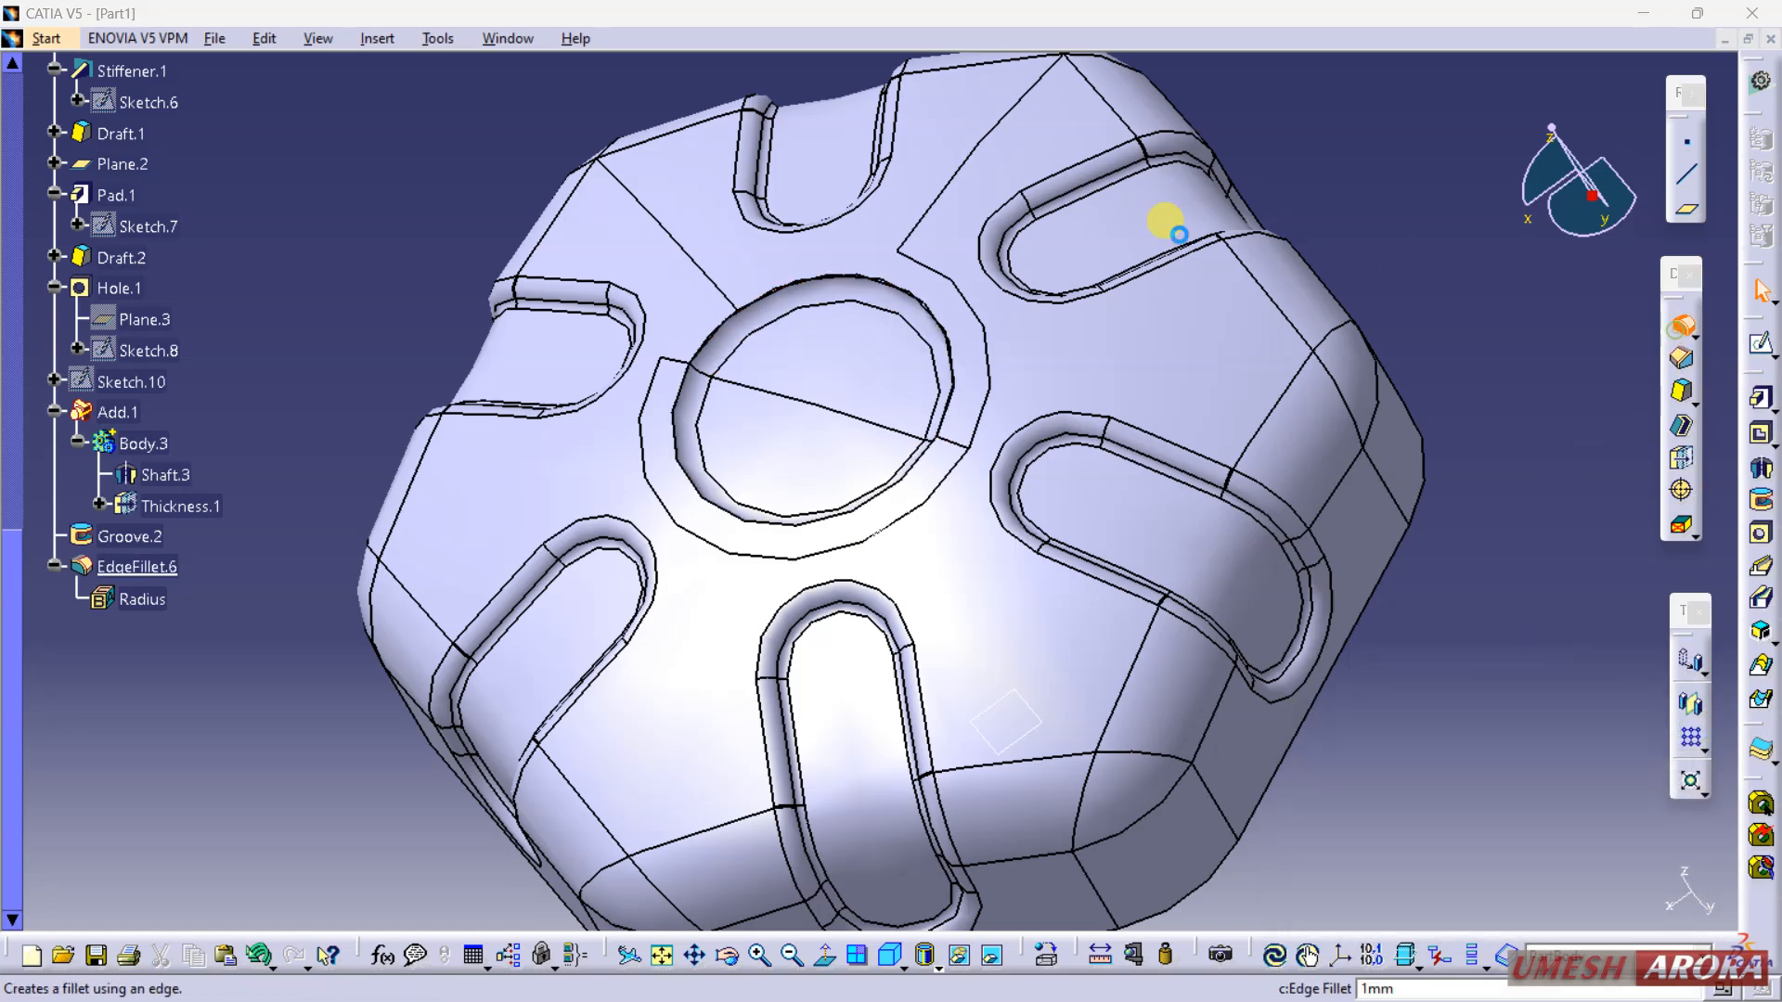
{"action": "middle_click_drag", "start_coordinate": [764, 295], "coordinate": [777, 450]}
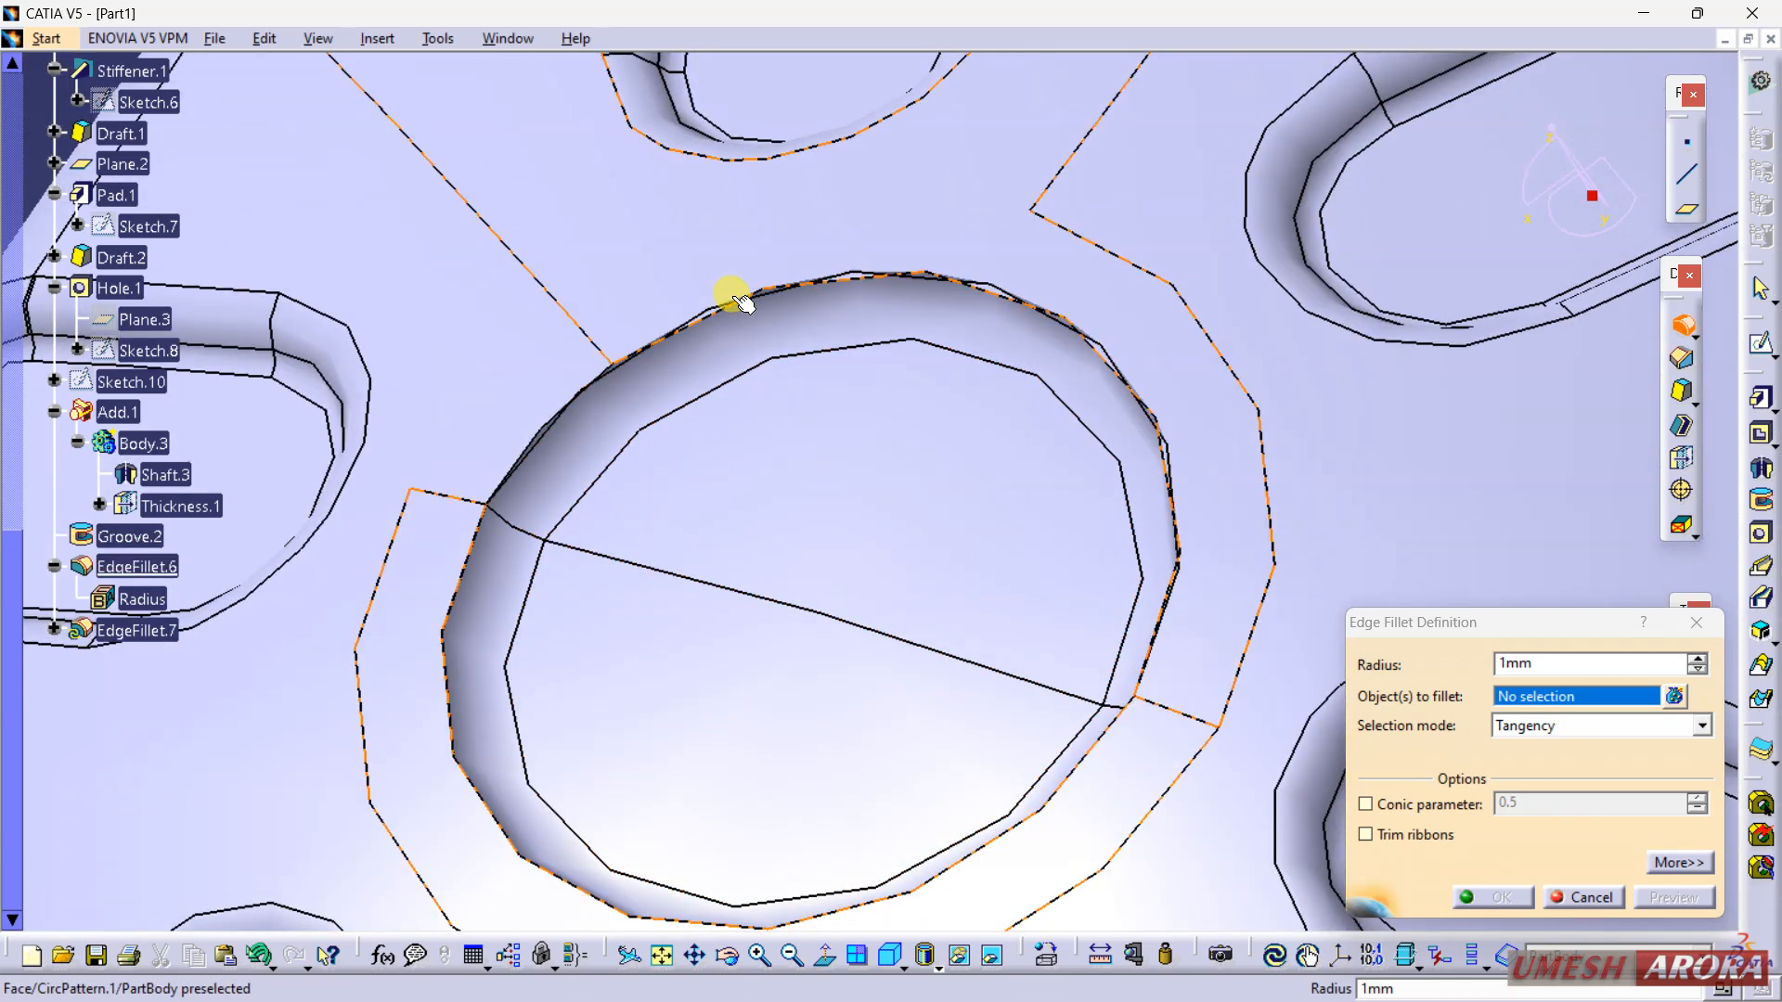
{"action": "left_click", "coordinate": [750, 306]}
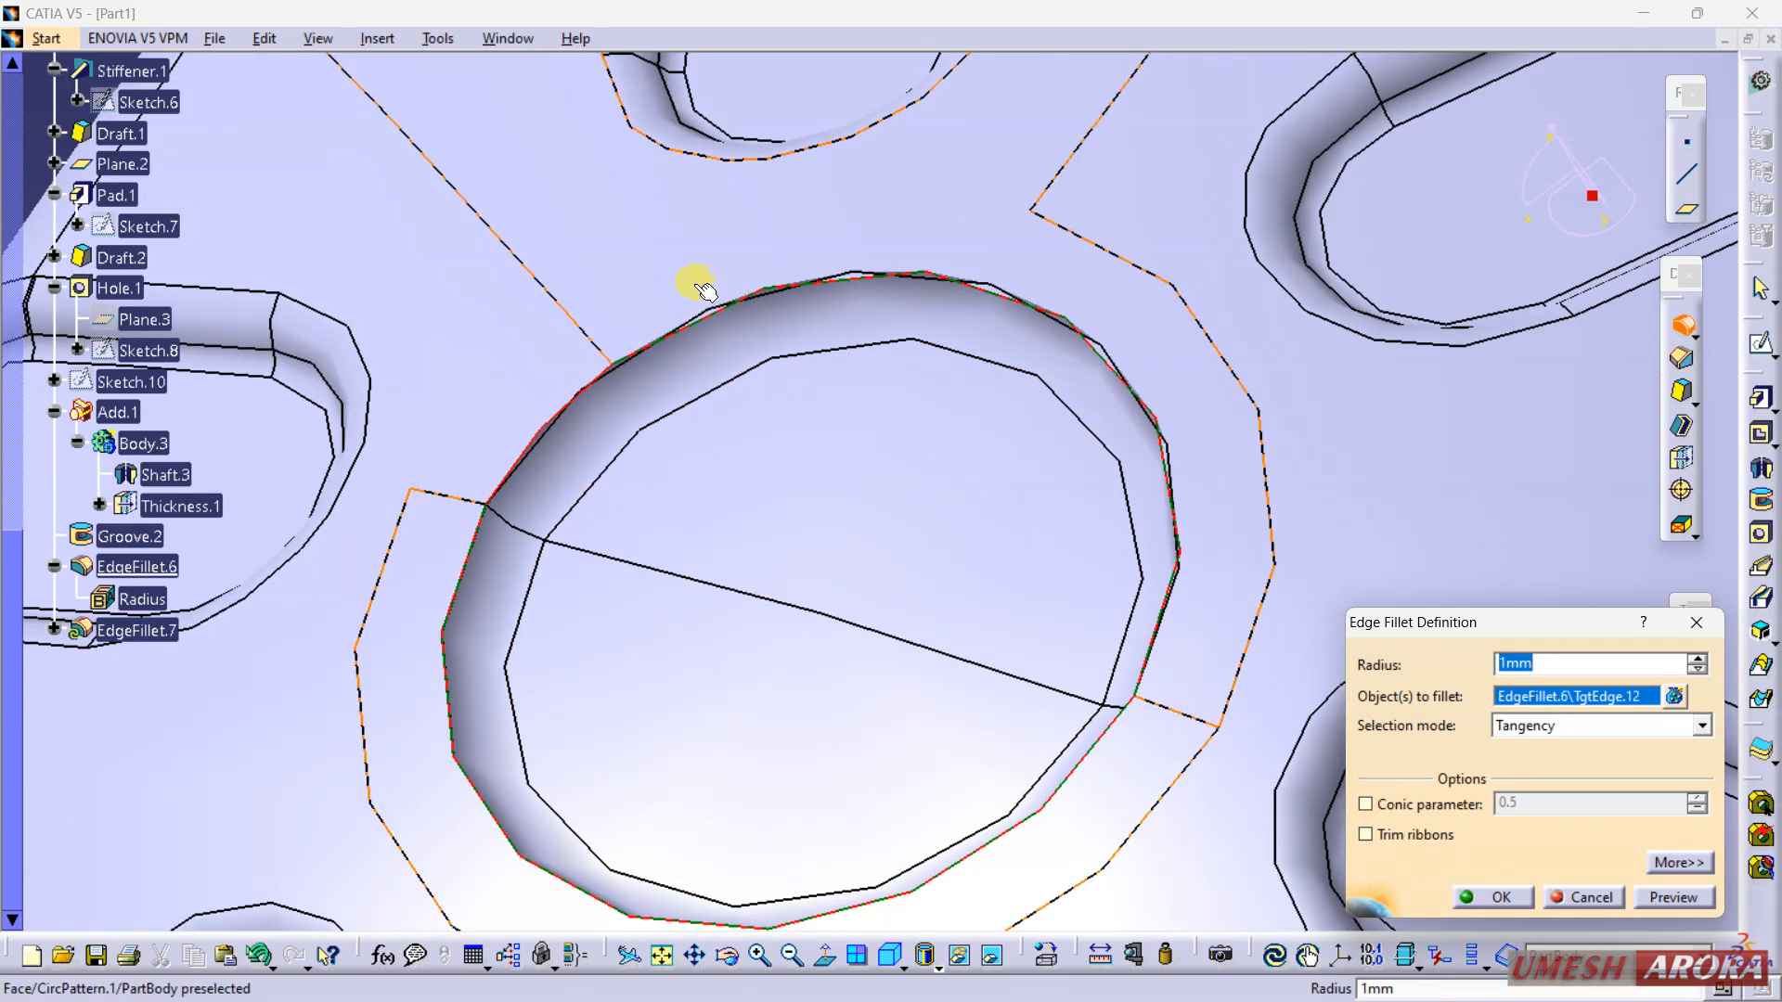
{"action": "left_click", "coordinate": [1497, 897]}
Step: Fillet the boss's ring-shaped end face and the cavity's inner faces around the ribs on the underside with a 1 mm radius
{"action": "middle_click_drag", "start_coordinate": [1185, 597], "coordinate": [1007, 608]}
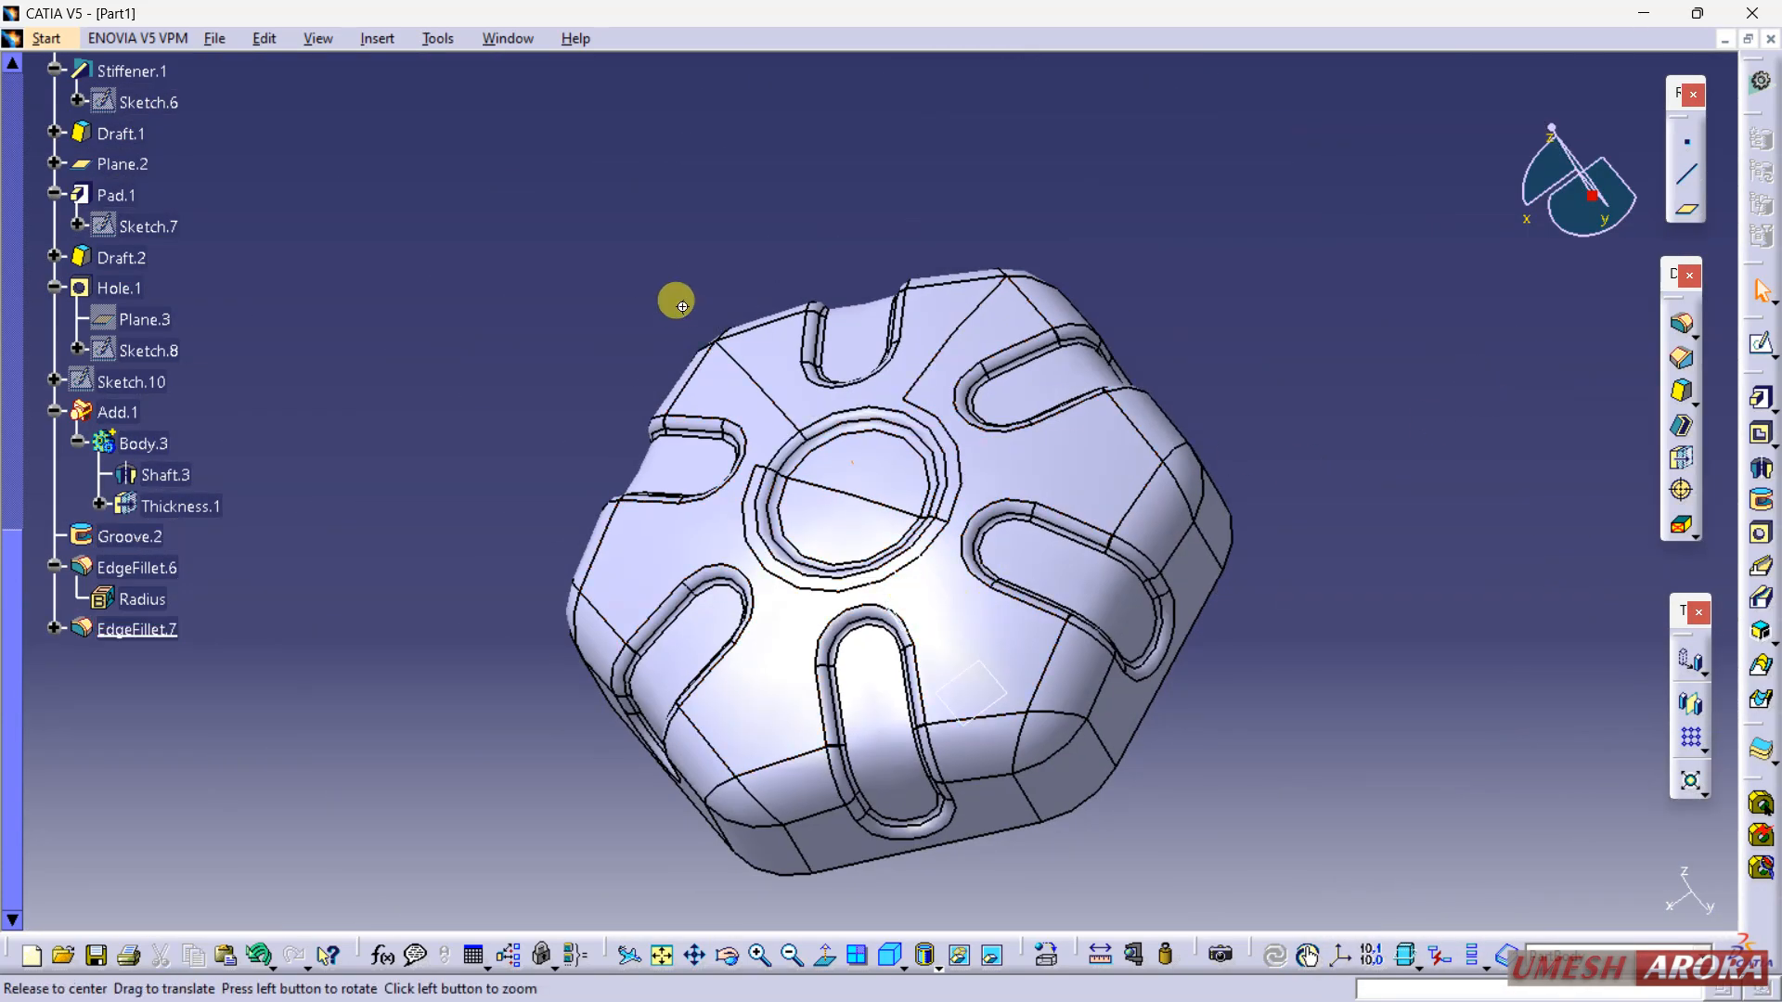
{"action": "middle_click_drag", "start_coordinate": [676, 303], "coordinate": [1548, 390]}
{"action": "left_click", "coordinate": [1681, 325]}
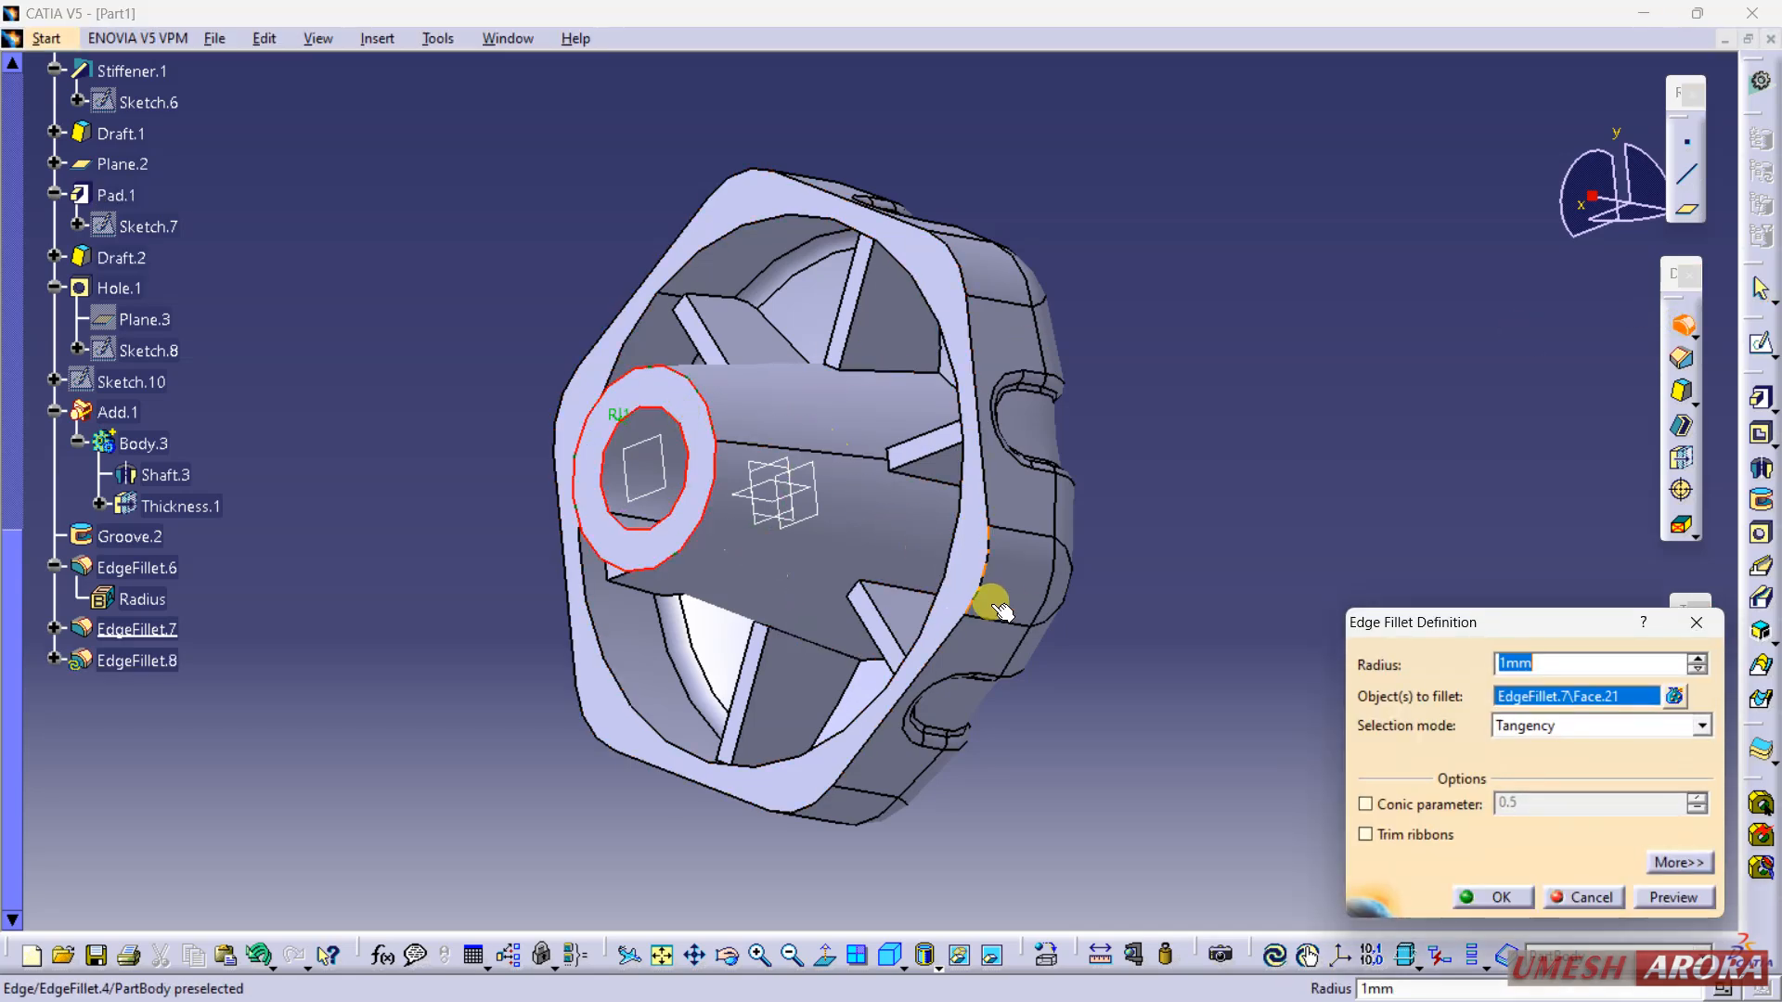
{"action": "left_click", "coordinate": [825, 333]}
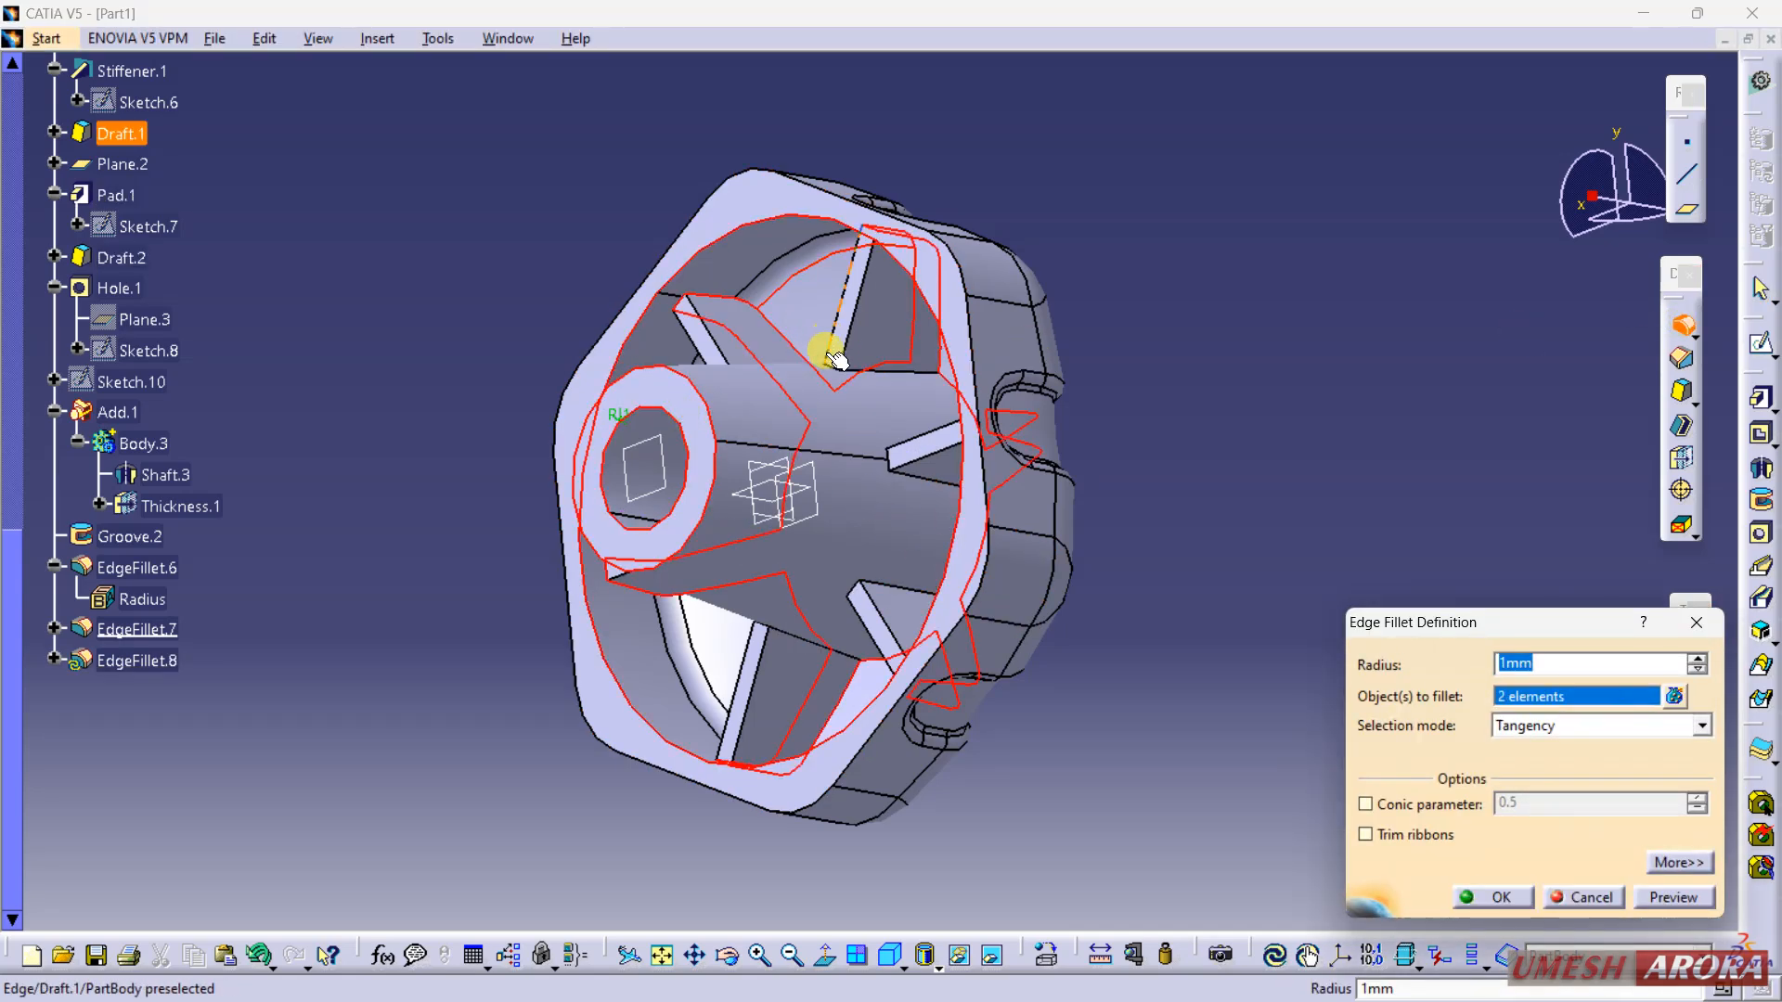
{"action": "middle_click_drag", "start_coordinate": [783, 397], "coordinate": [915, 426]}
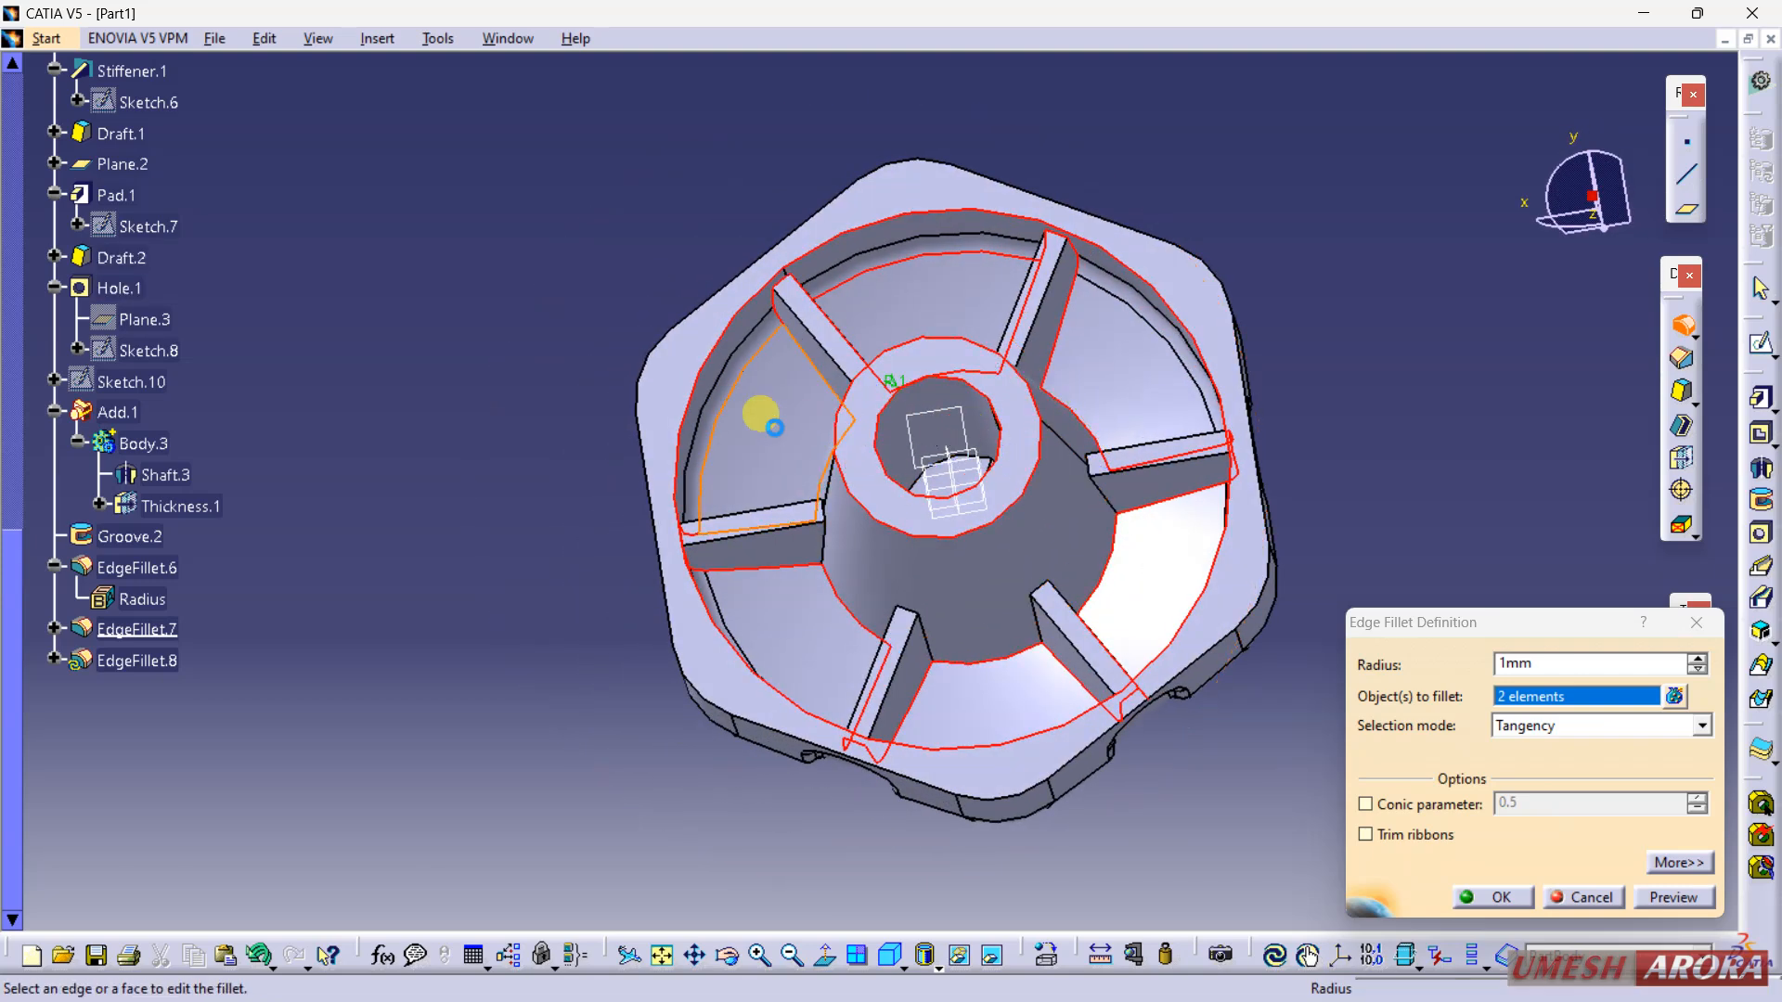
{"action": "left_click", "coordinate": [774, 428]}
{"action": "left_click", "coordinate": [791, 629]}
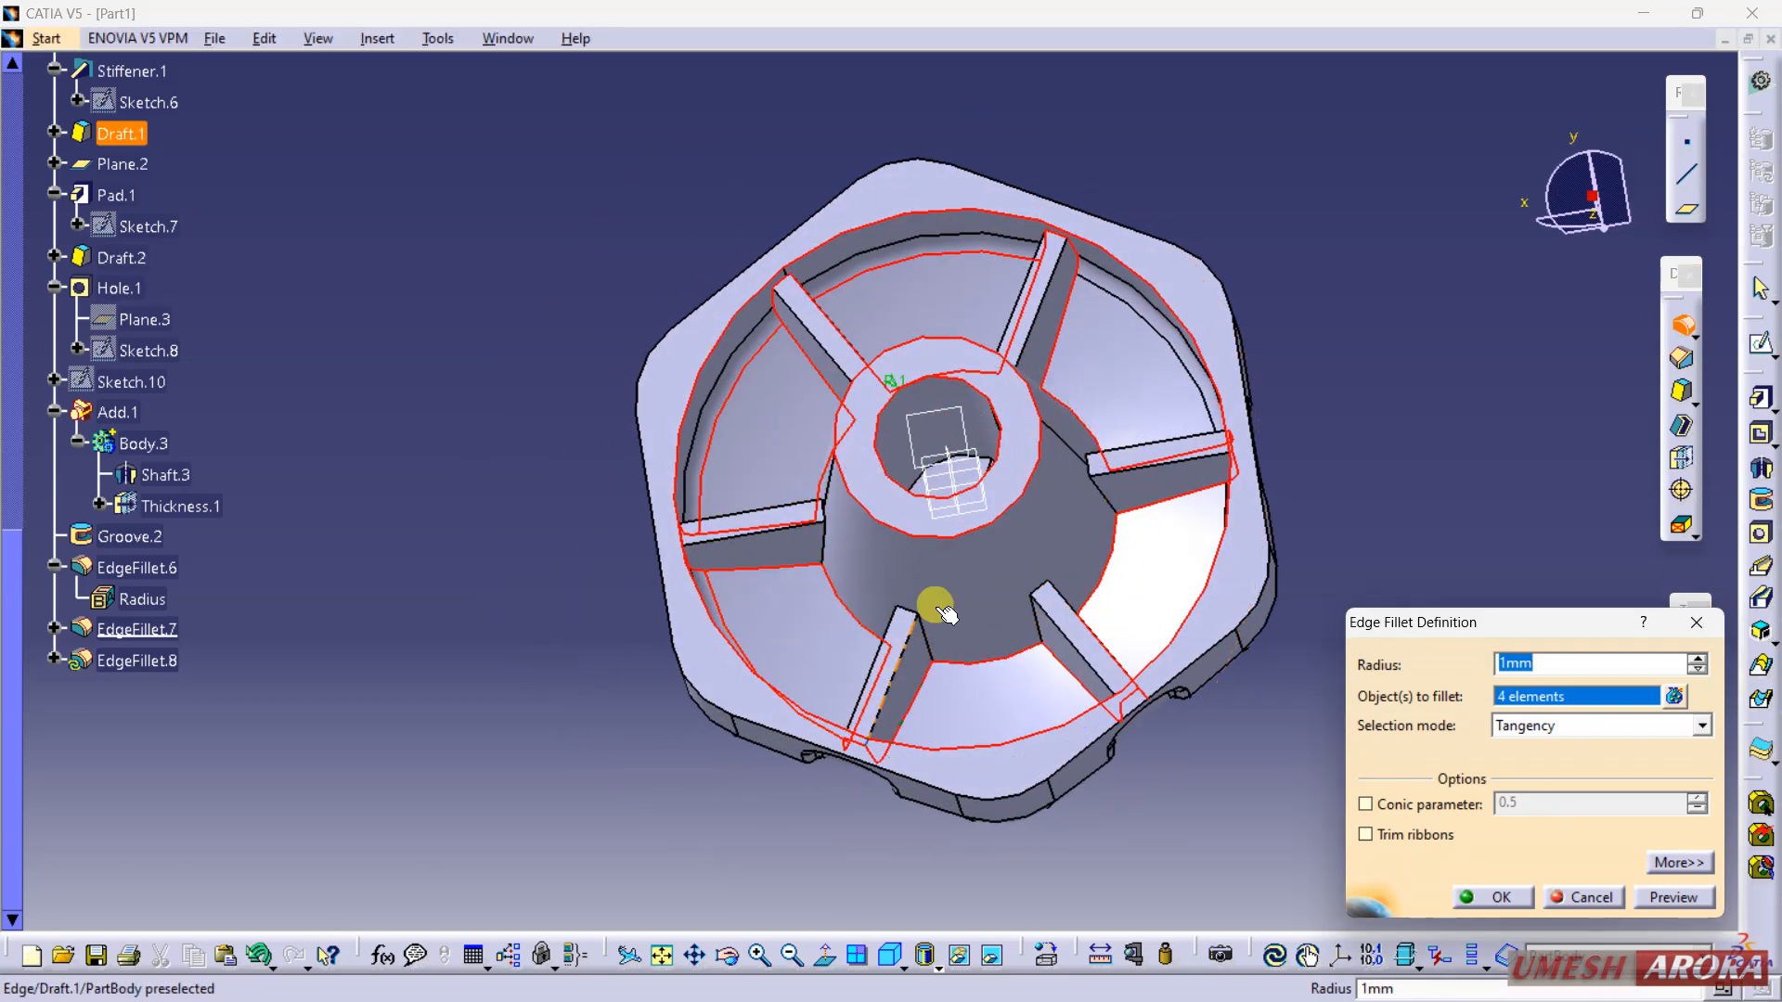
{"action": "left_click", "coordinate": [1669, 900]}
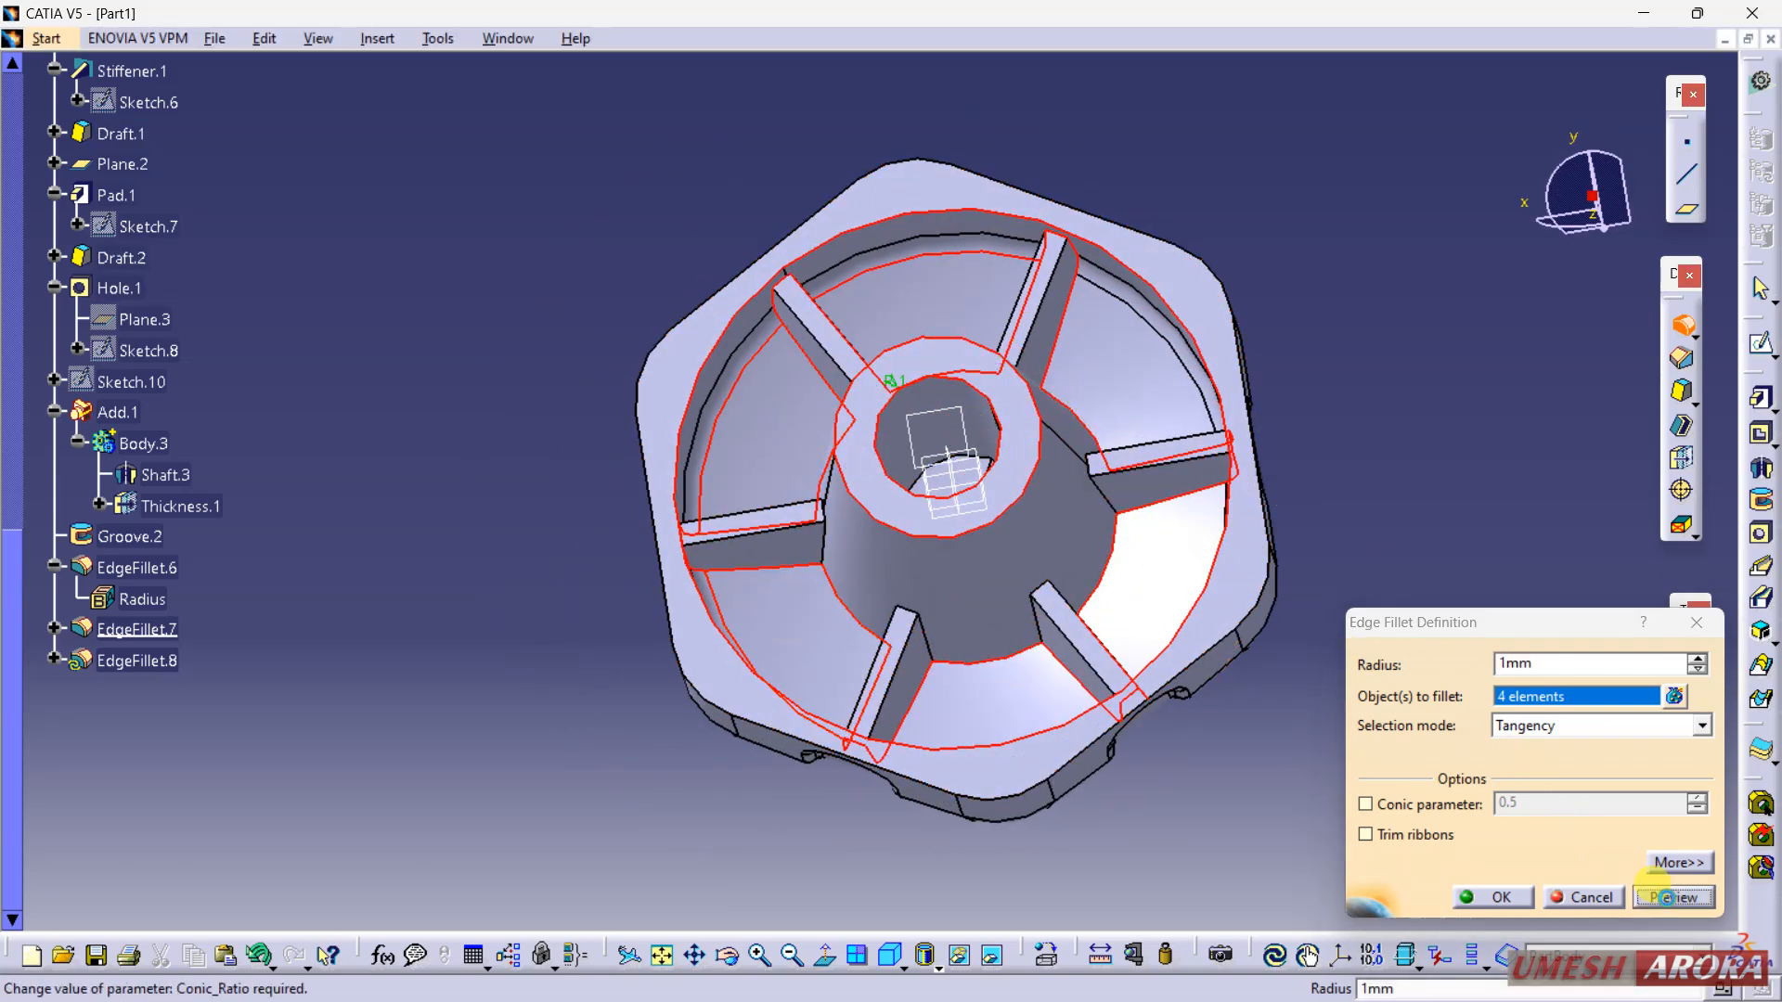
{"action": "left_click", "coordinate": [1504, 895]}
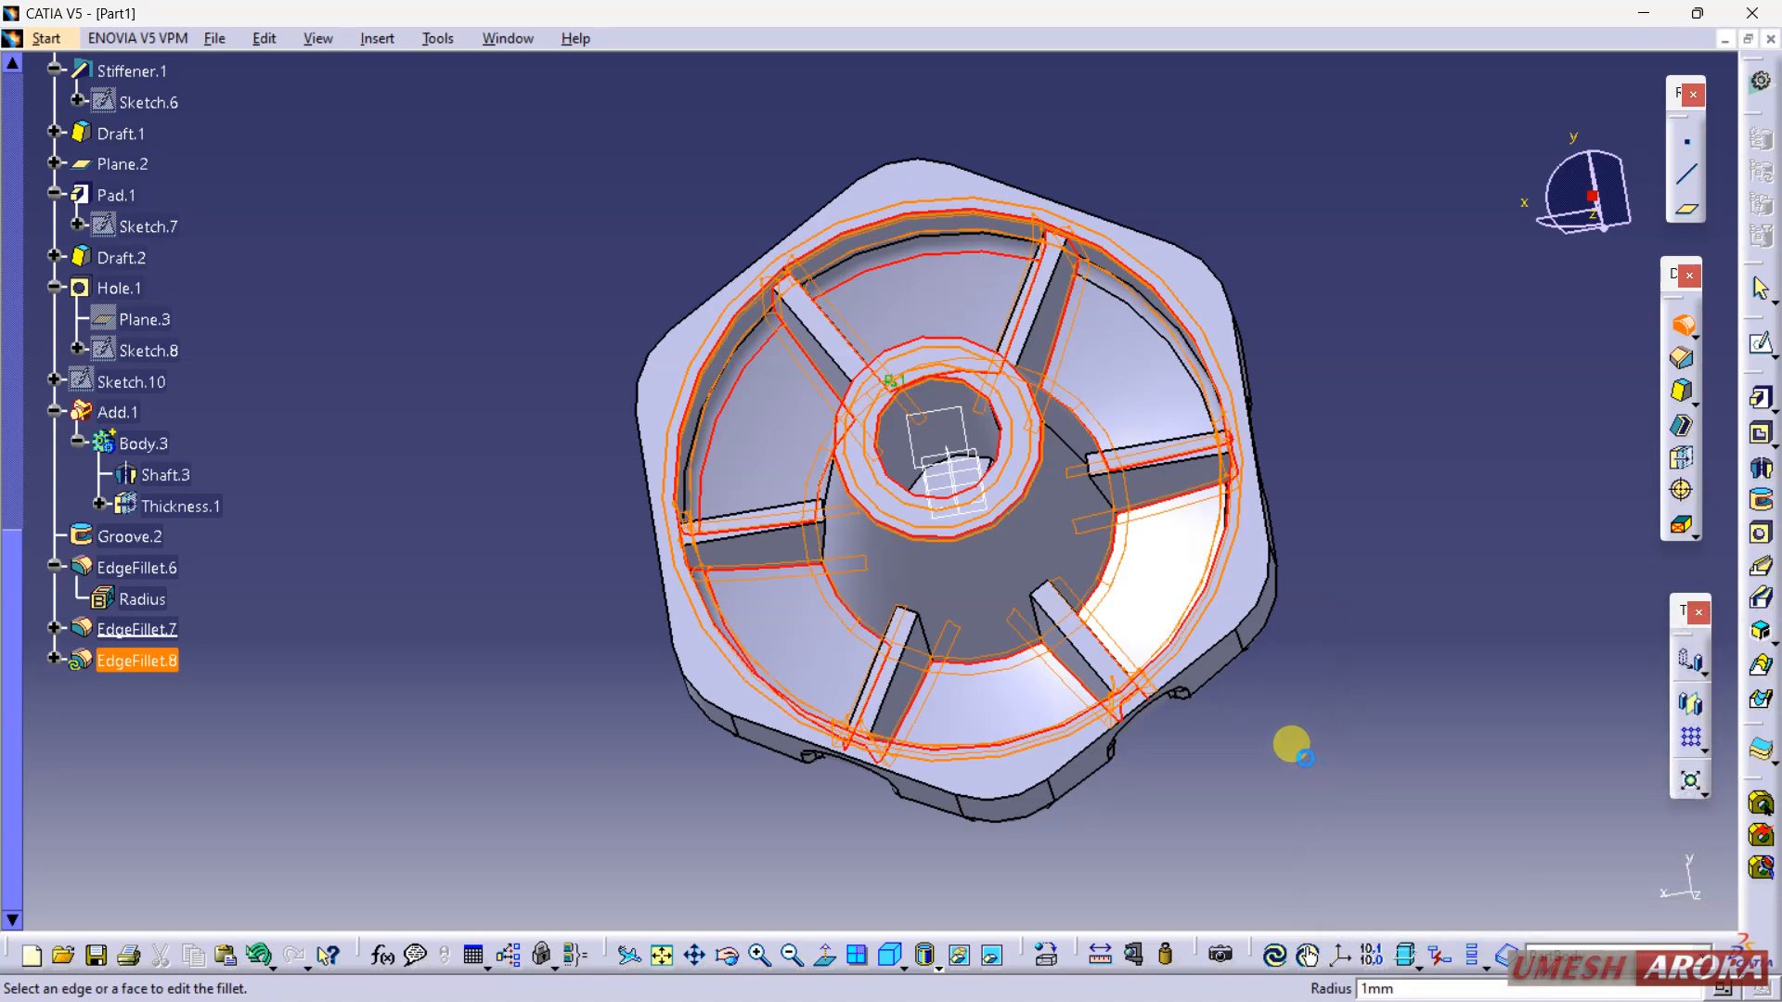
{"action": "left_click", "coordinate": [1297, 755]}
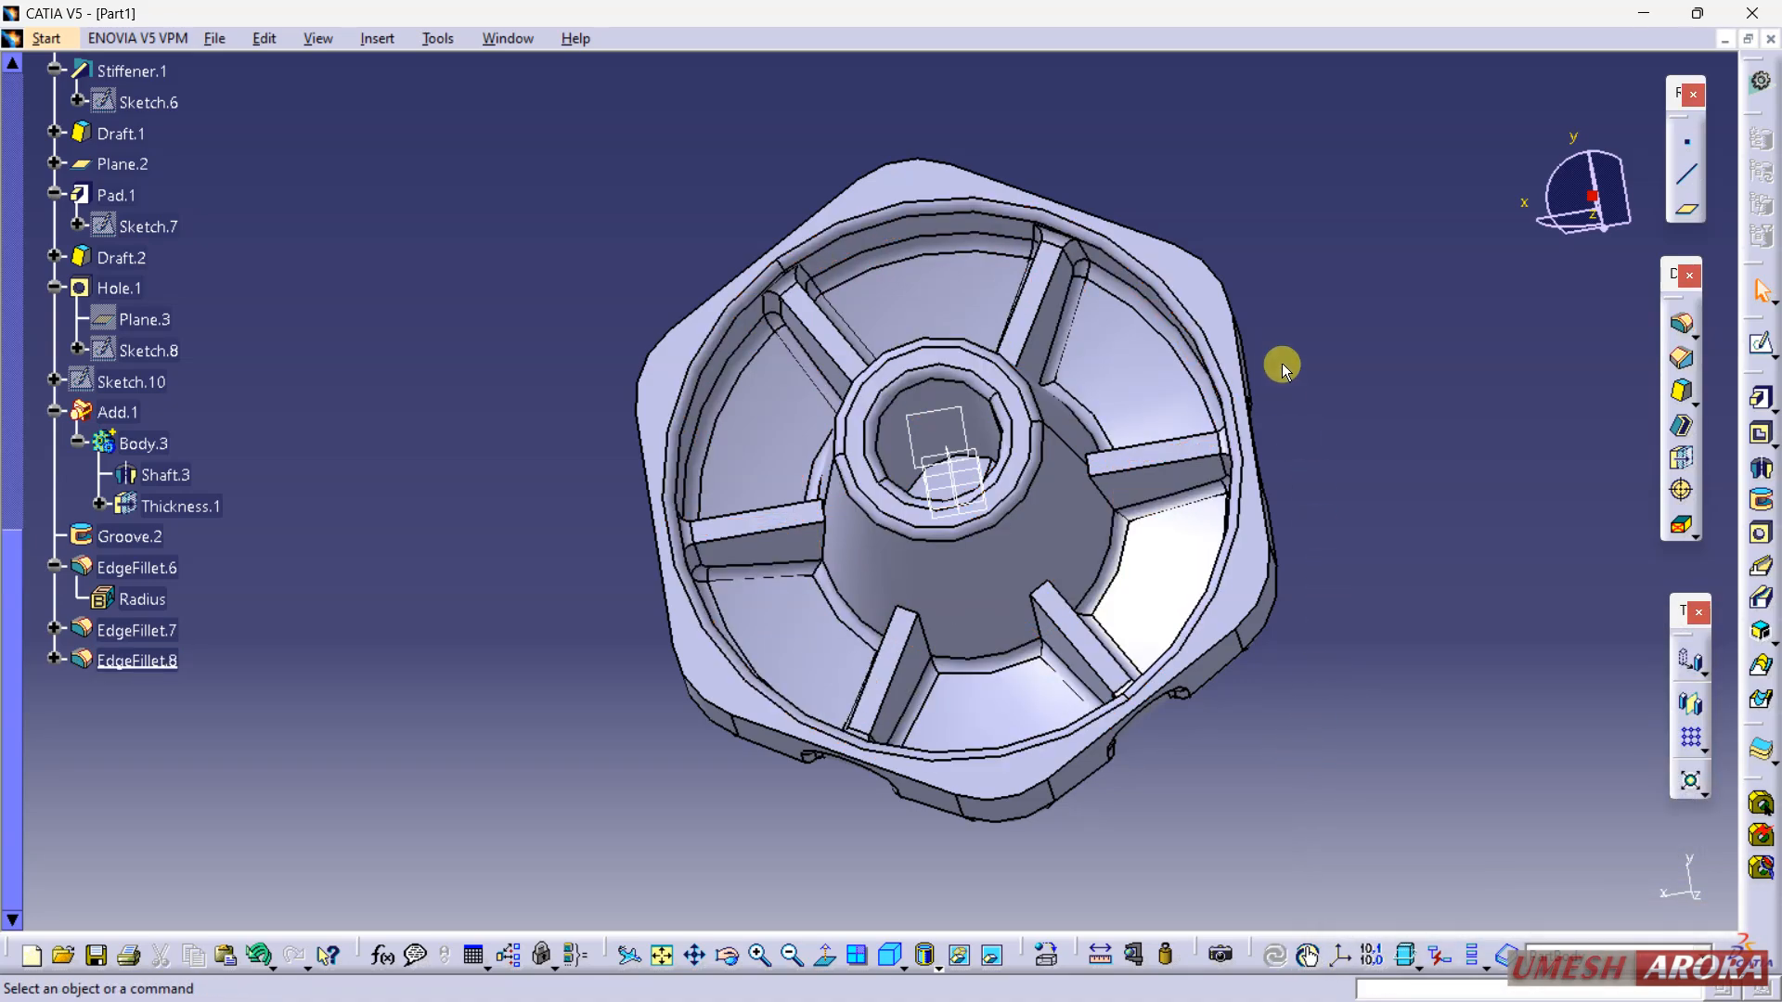
Step: Display the knob in plain shading without edges and examine its domed top and slot recesses
{"action": "middle_click_drag", "start_coordinate": [1282, 364], "coordinate": [884, 853]}
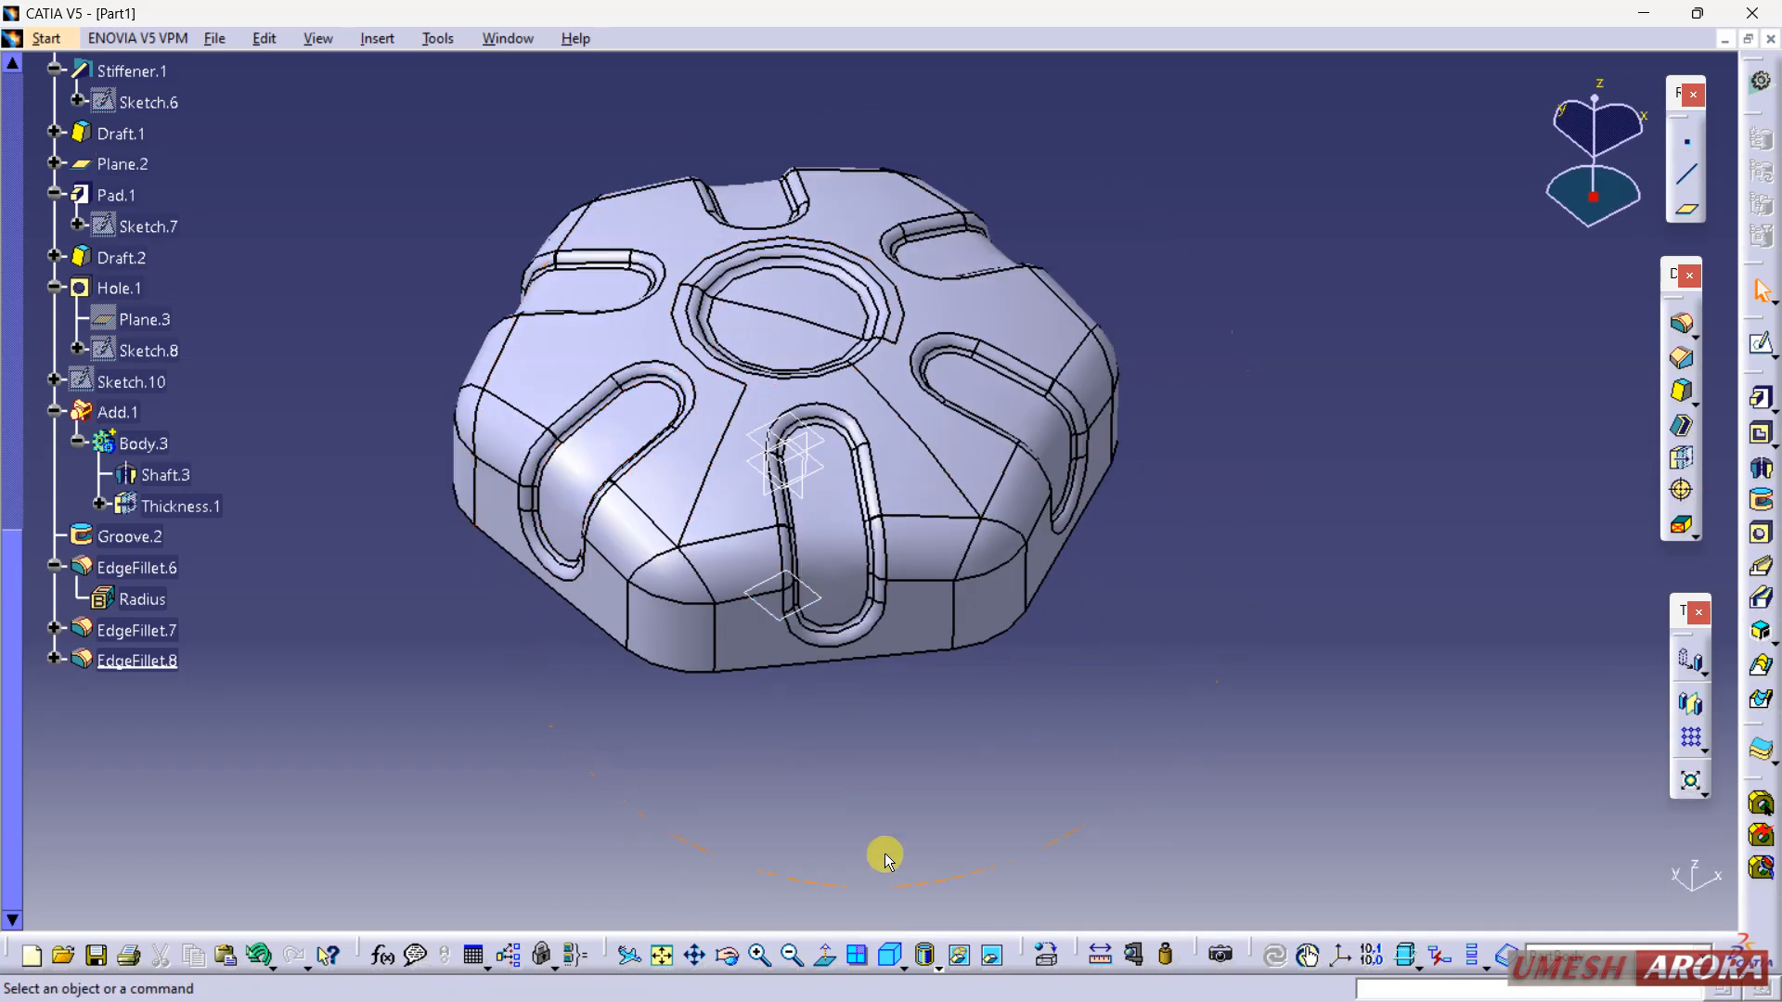
{"action": "left_click", "coordinate": [935, 968]}
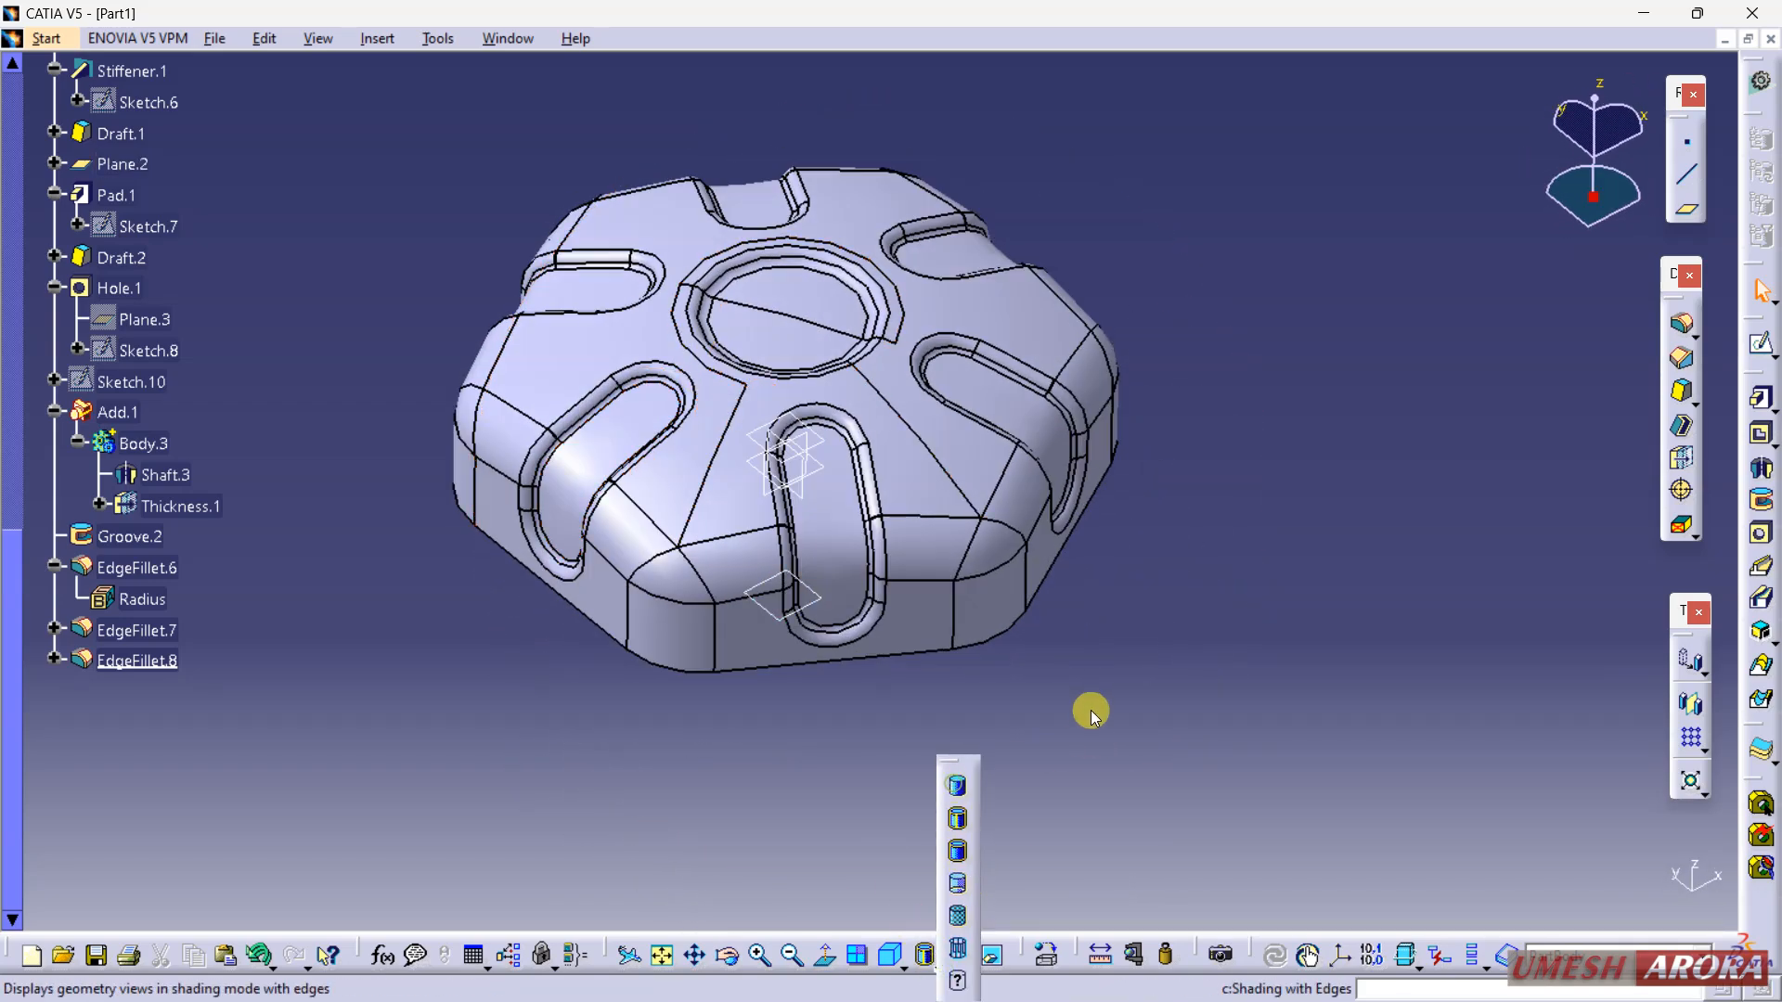
{"action": "mouse_move", "coordinate": [1098, 656]}
{"action": "middle_mouse_down"}
{"action": "mouse_move", "coordinate": [851, 699]}
{"action": "mouse_move", "coordinate": [811, 485]}
{"action": "mouse_move", "coordinate": [965, 686]}
{"action": "middle_mouse_up"}
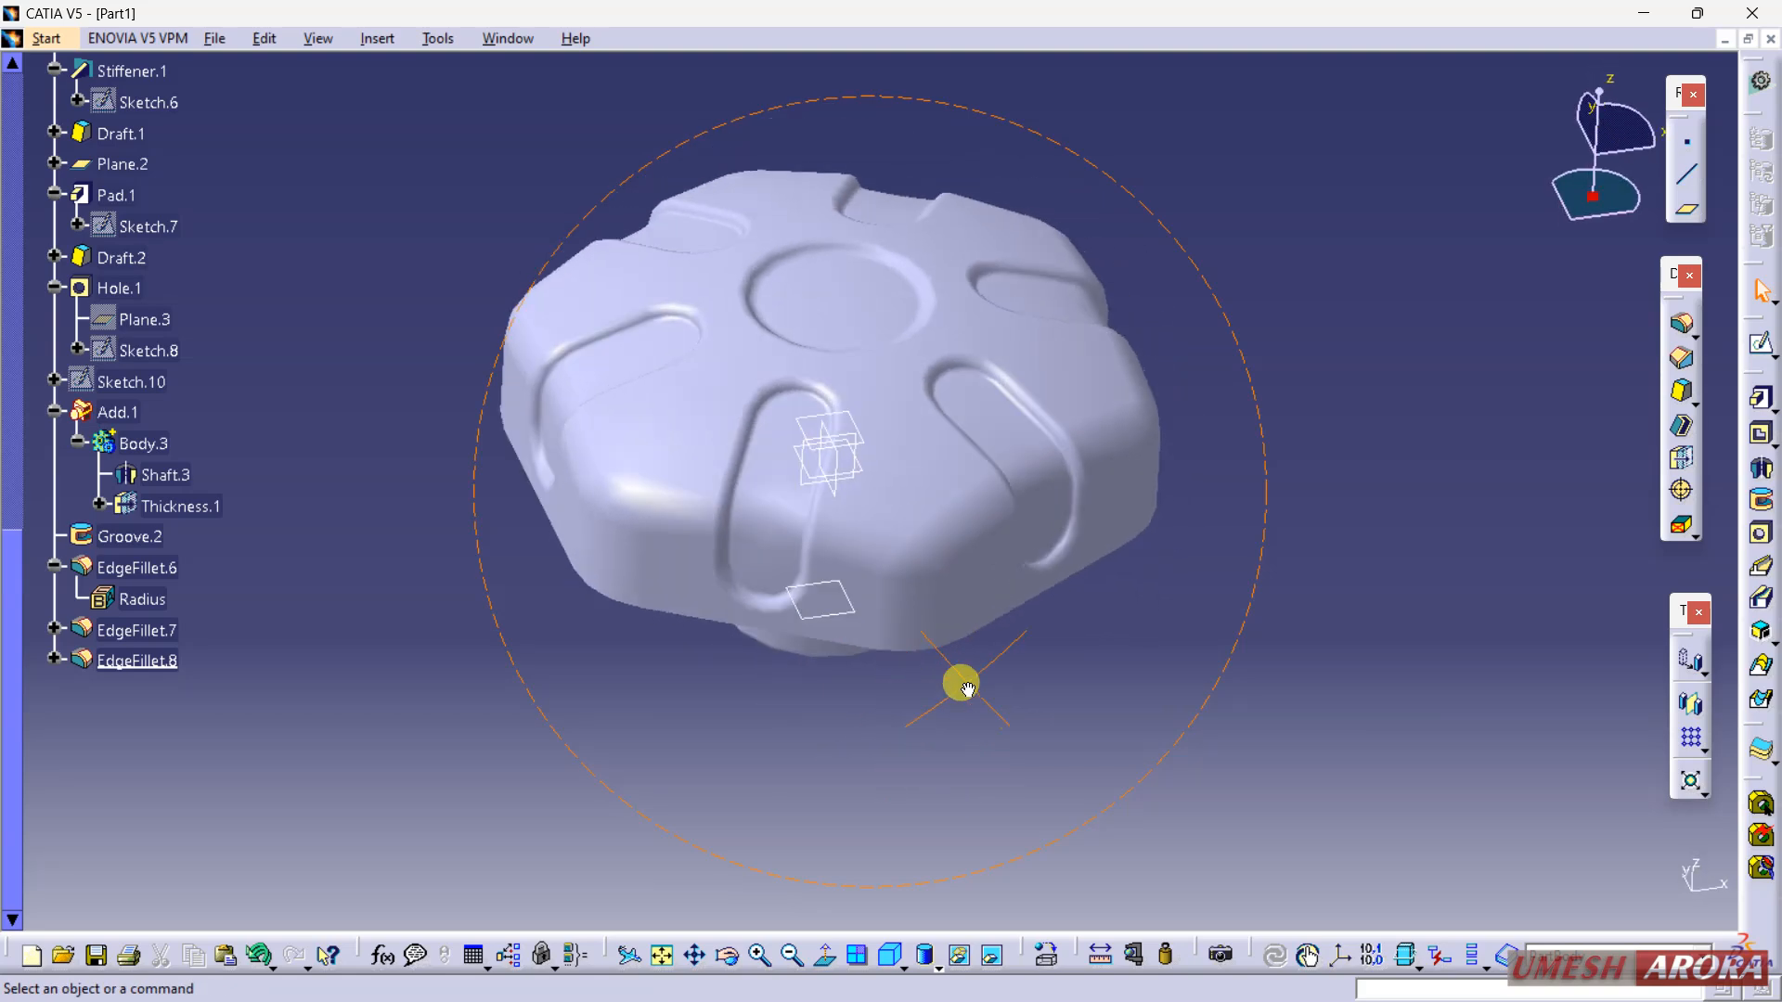
{"action": "middle_click_drag", "start_coordinate": [1037, 560], "coordinate": [871, 436]}
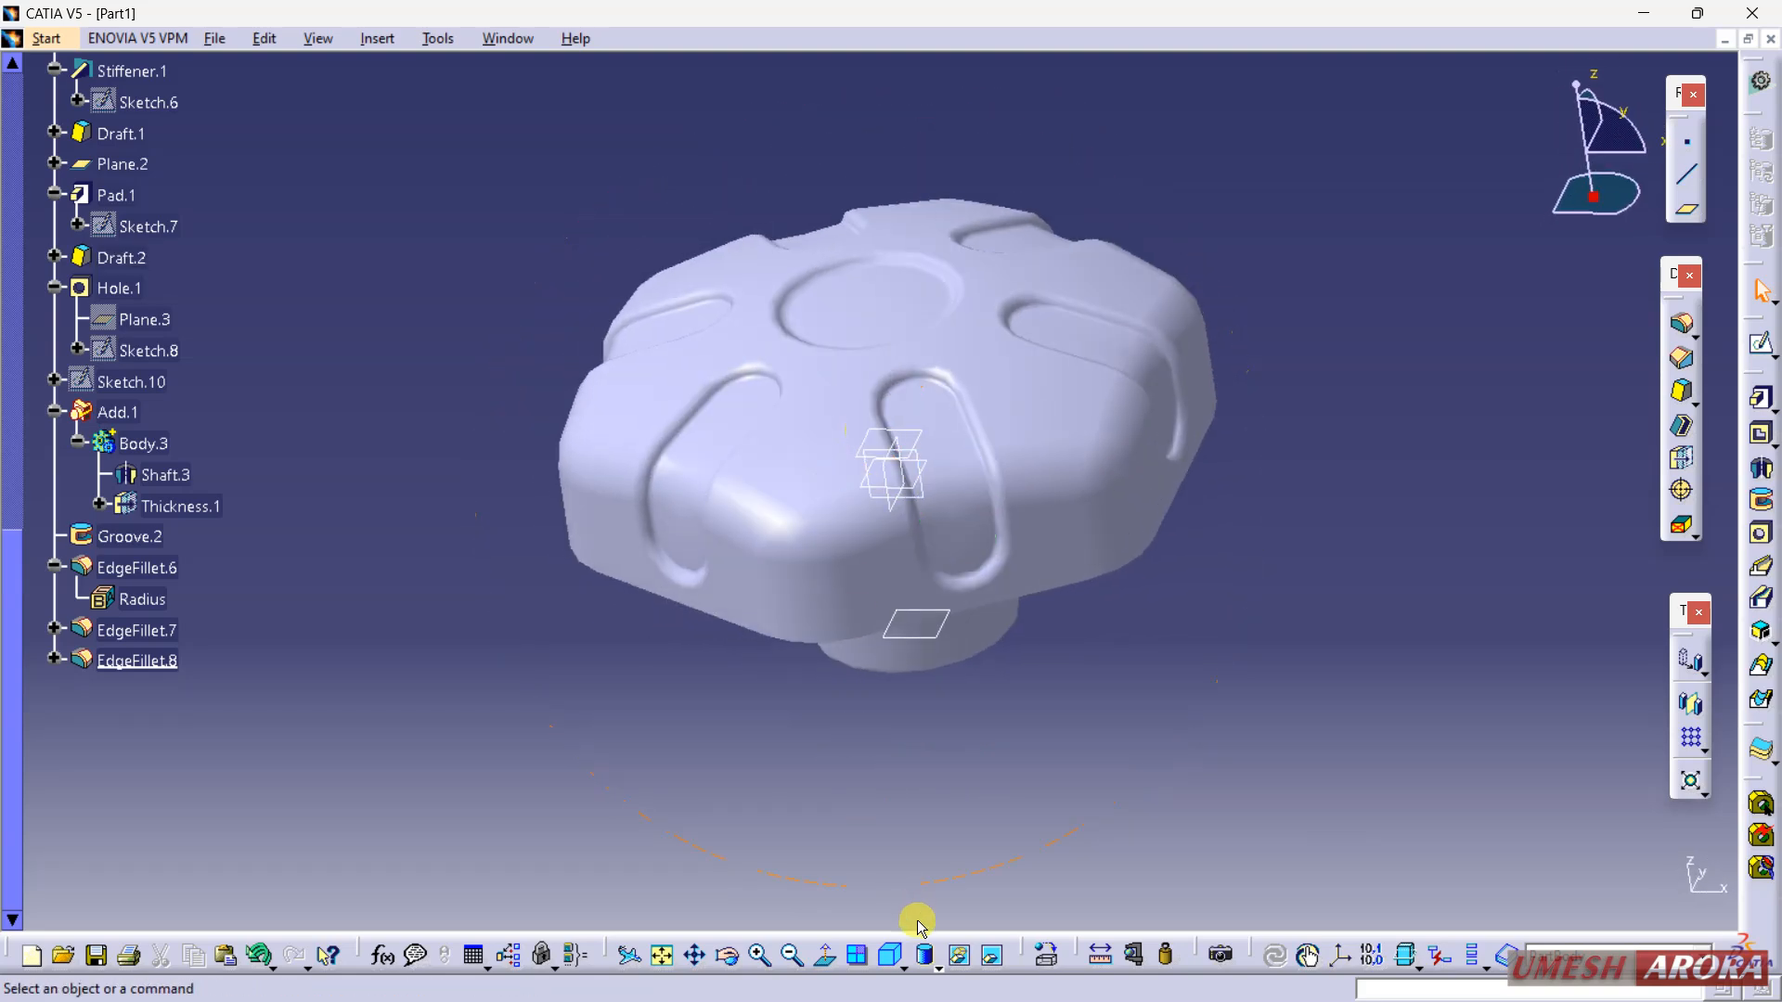
Step: Set the display mode to shading with edges without smooth edges and show the knob's ribbed underside
{"action": "left_click", "coordinate": [938, 968]}
{"action": "left_click", "coordinate": [942, 855]}
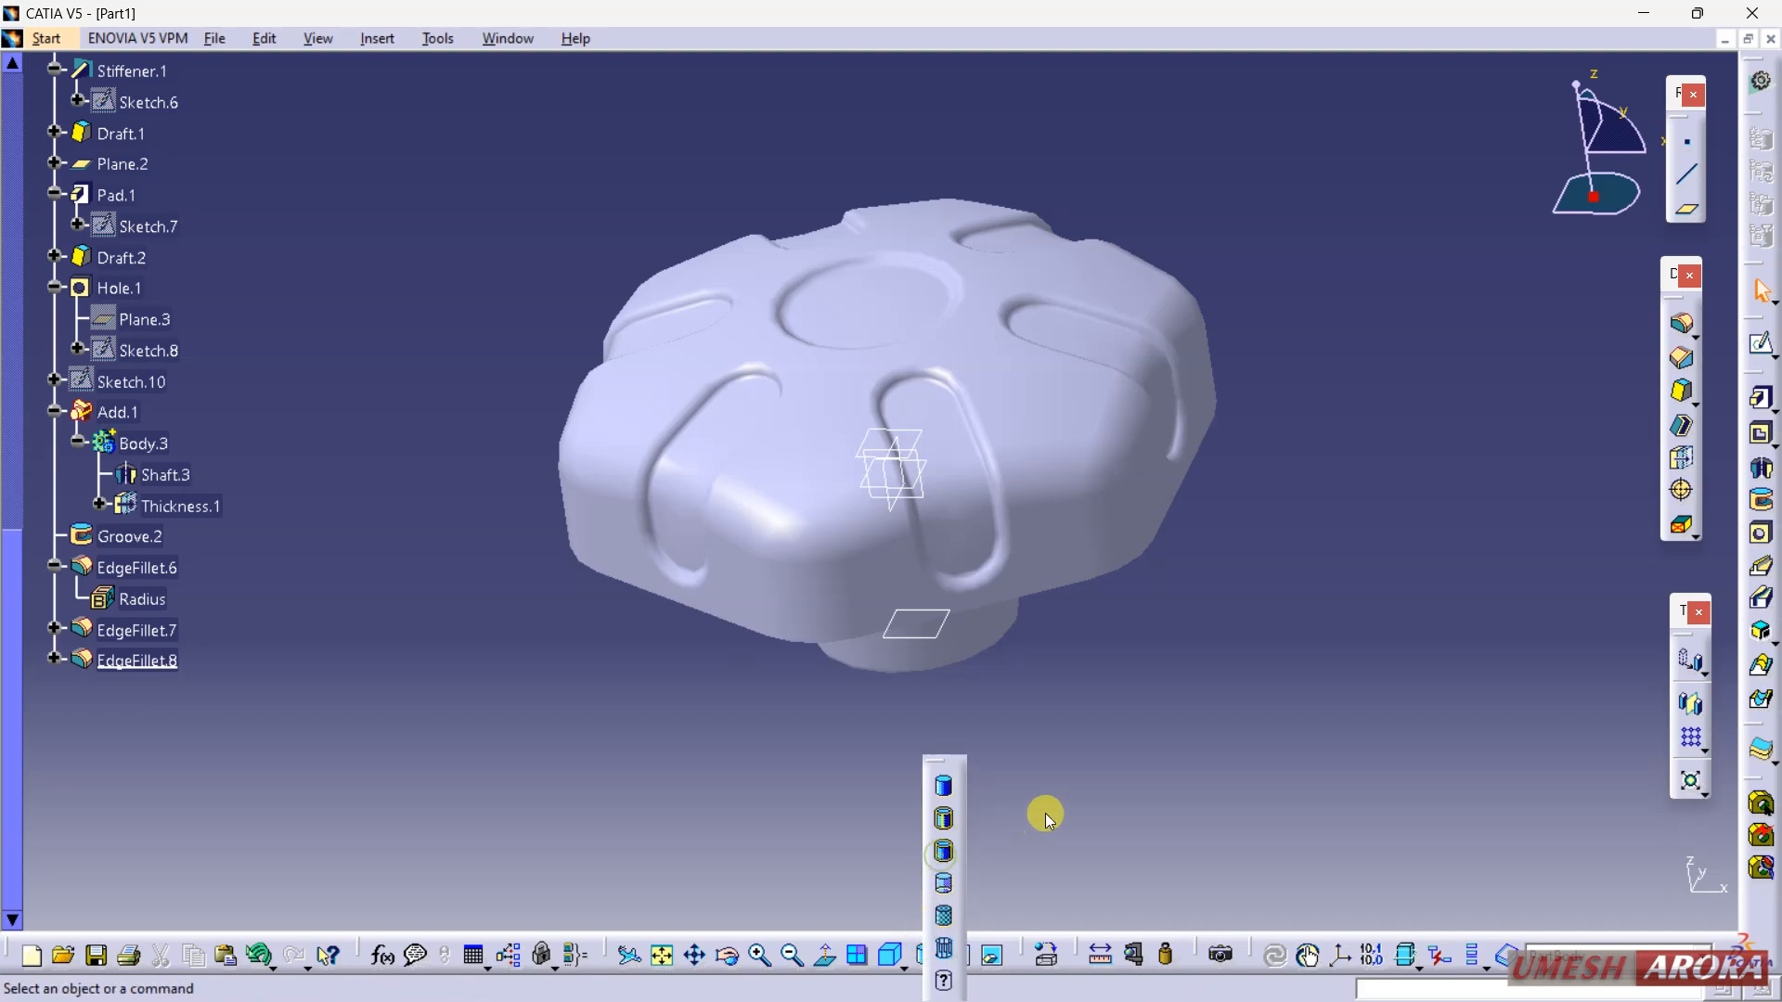
{"action": "middle_click_drag", "start_coordinate": [1116, 627], "coordinate": [975, 88]}
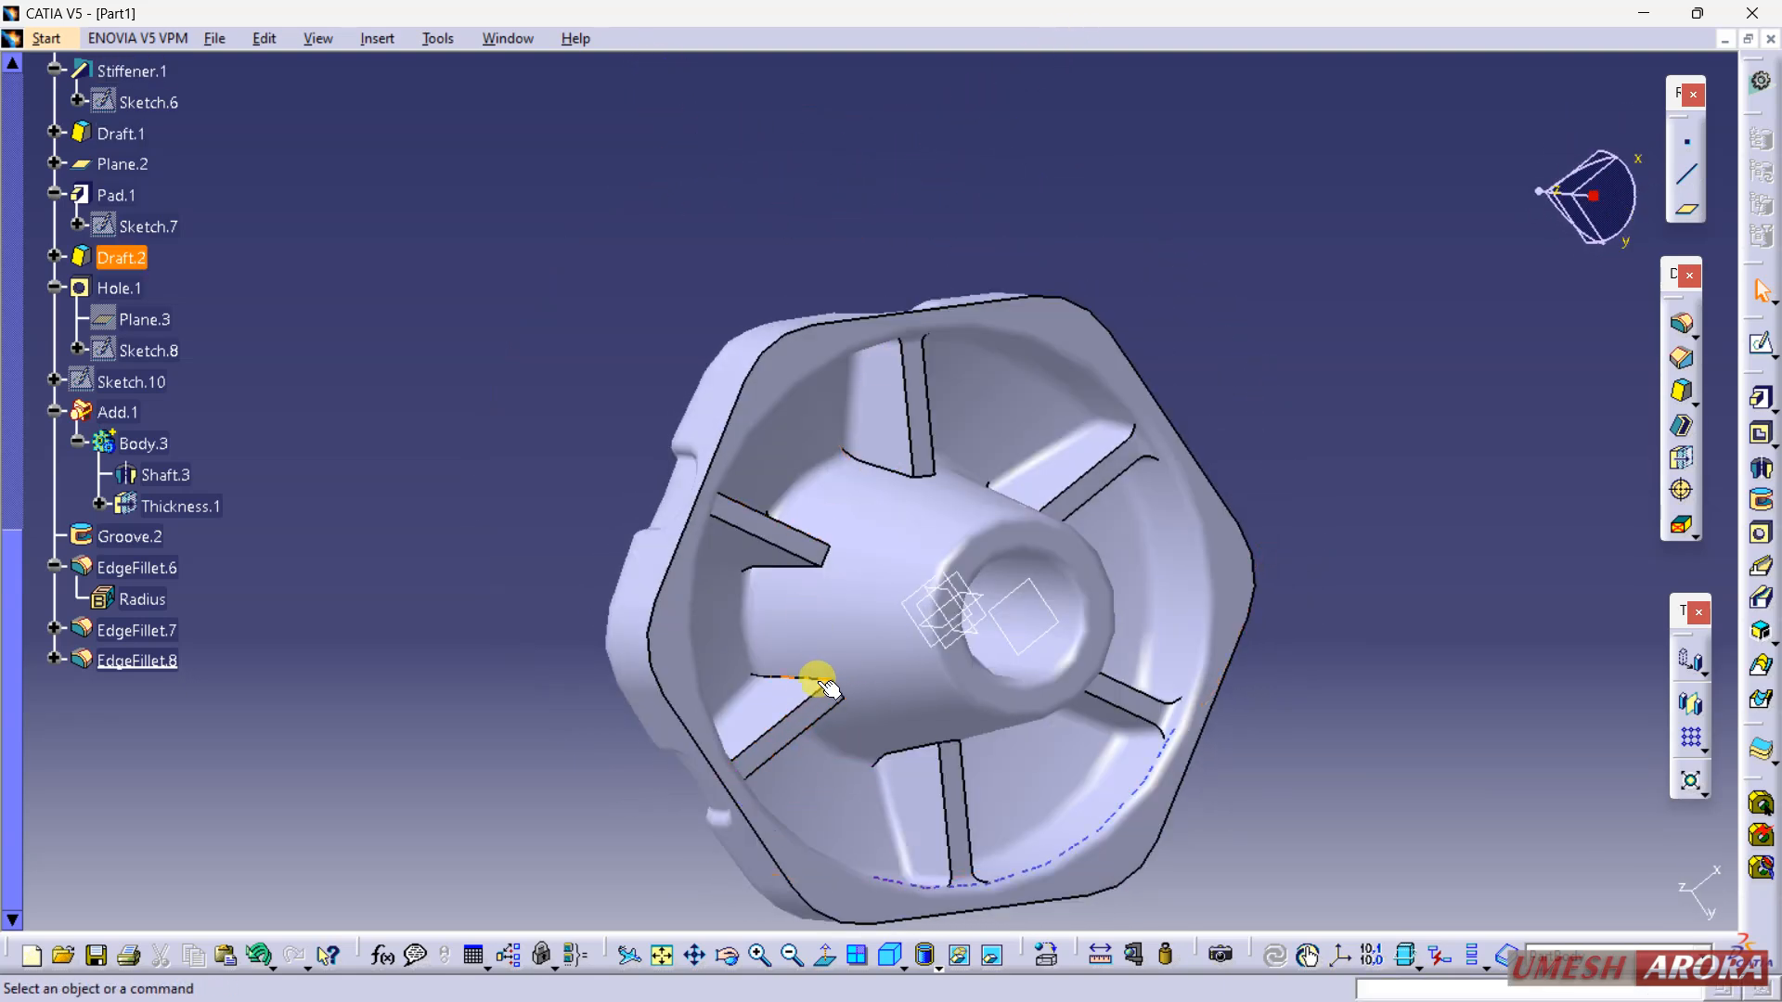
Step: Try to fillet the edges of the central boss's outer face, where it meets the ribs, with a 1 mm radius
{"action": "left_click", "coordinate": [1680, 325]}
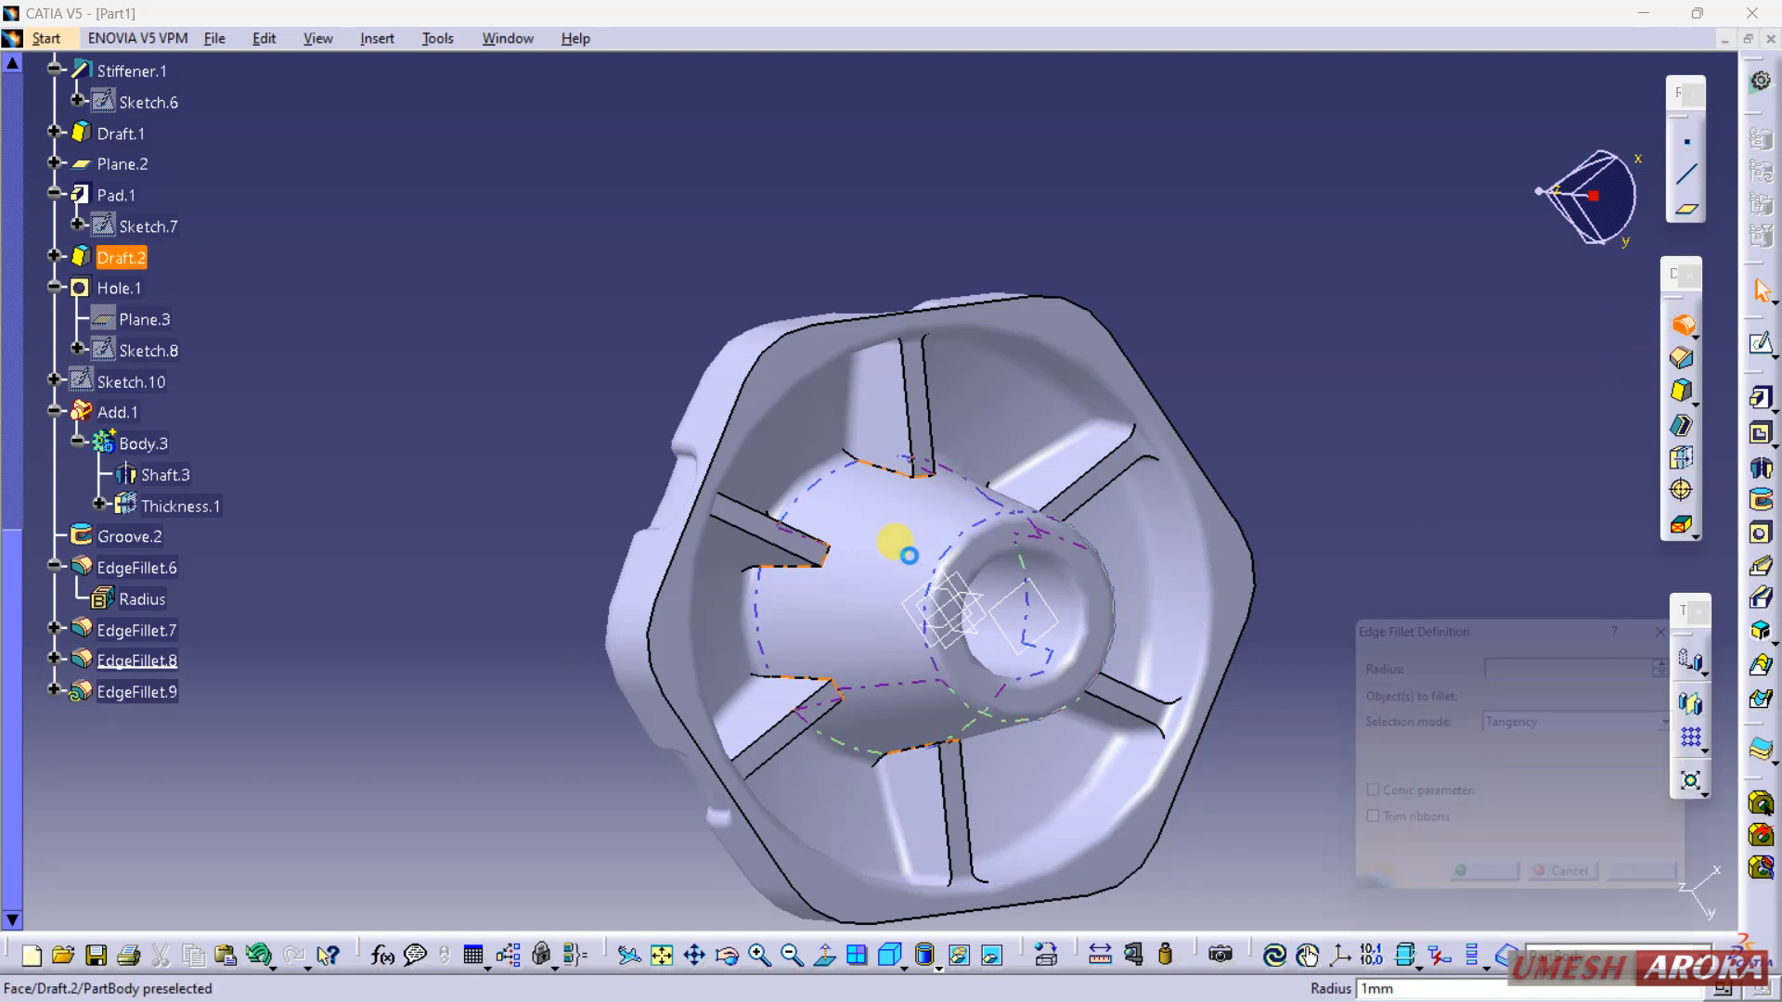
{"action": "left_click", "coordinate": [907, 517]}
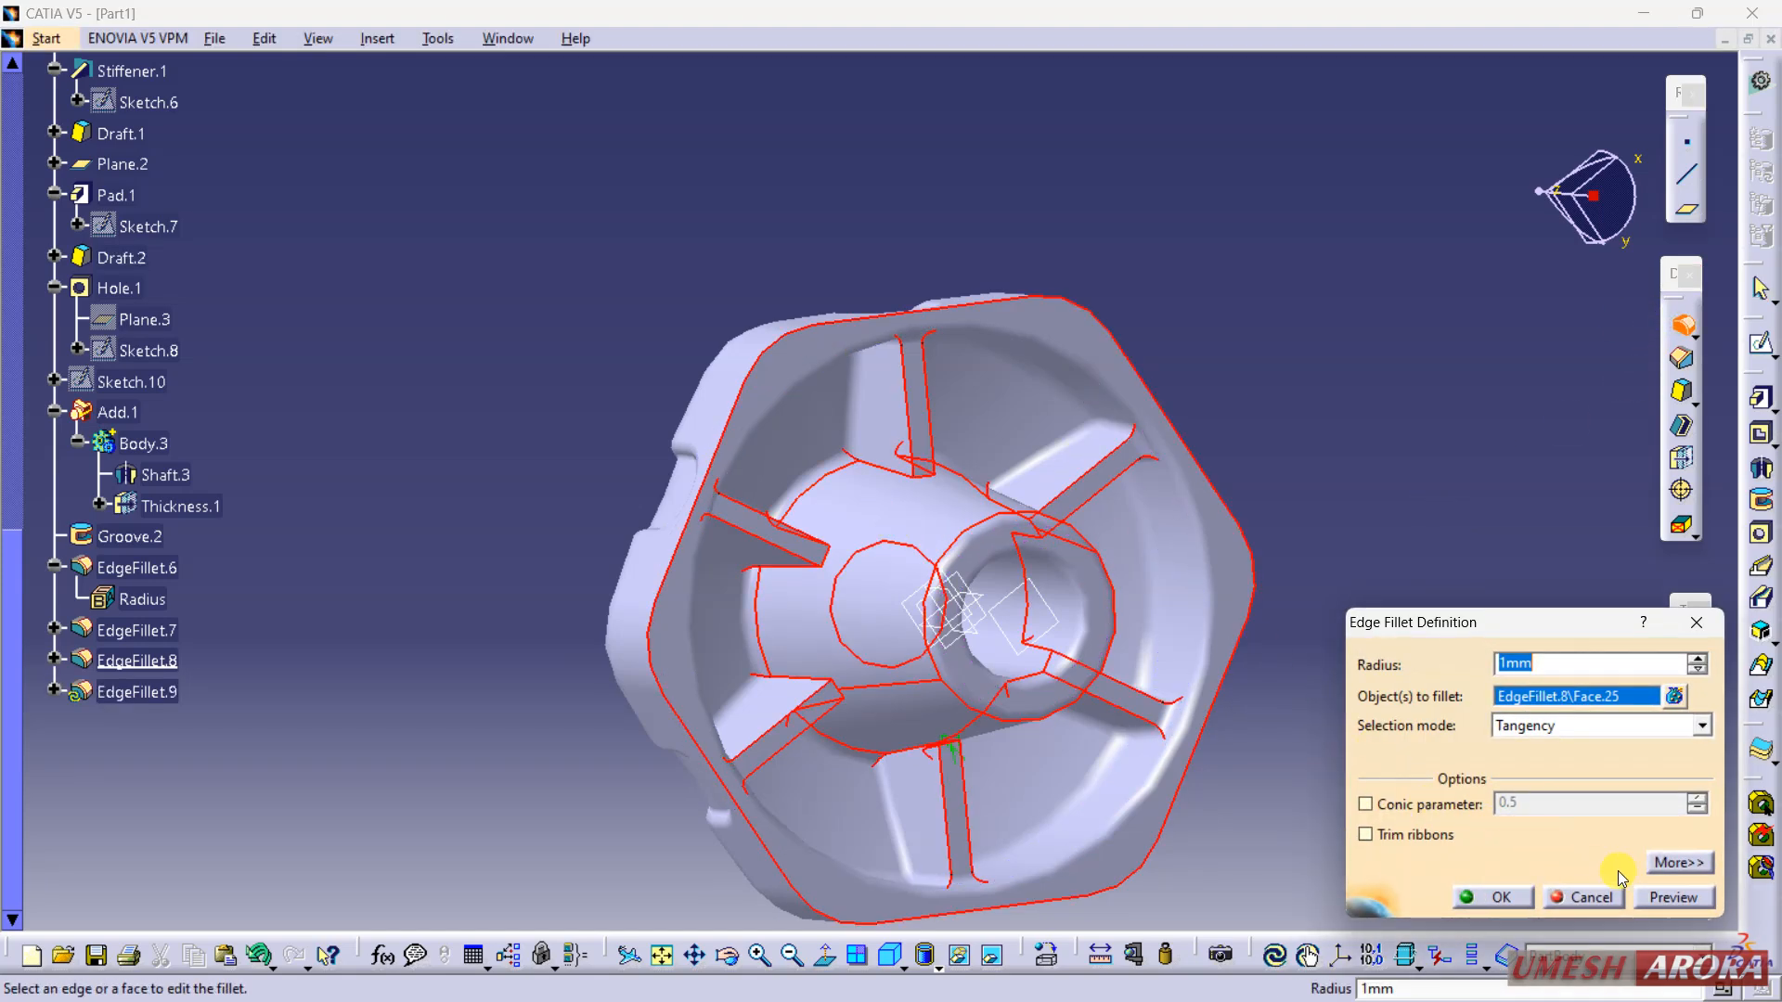
{"action": "left_click", "coordinate": [1656, 893]}
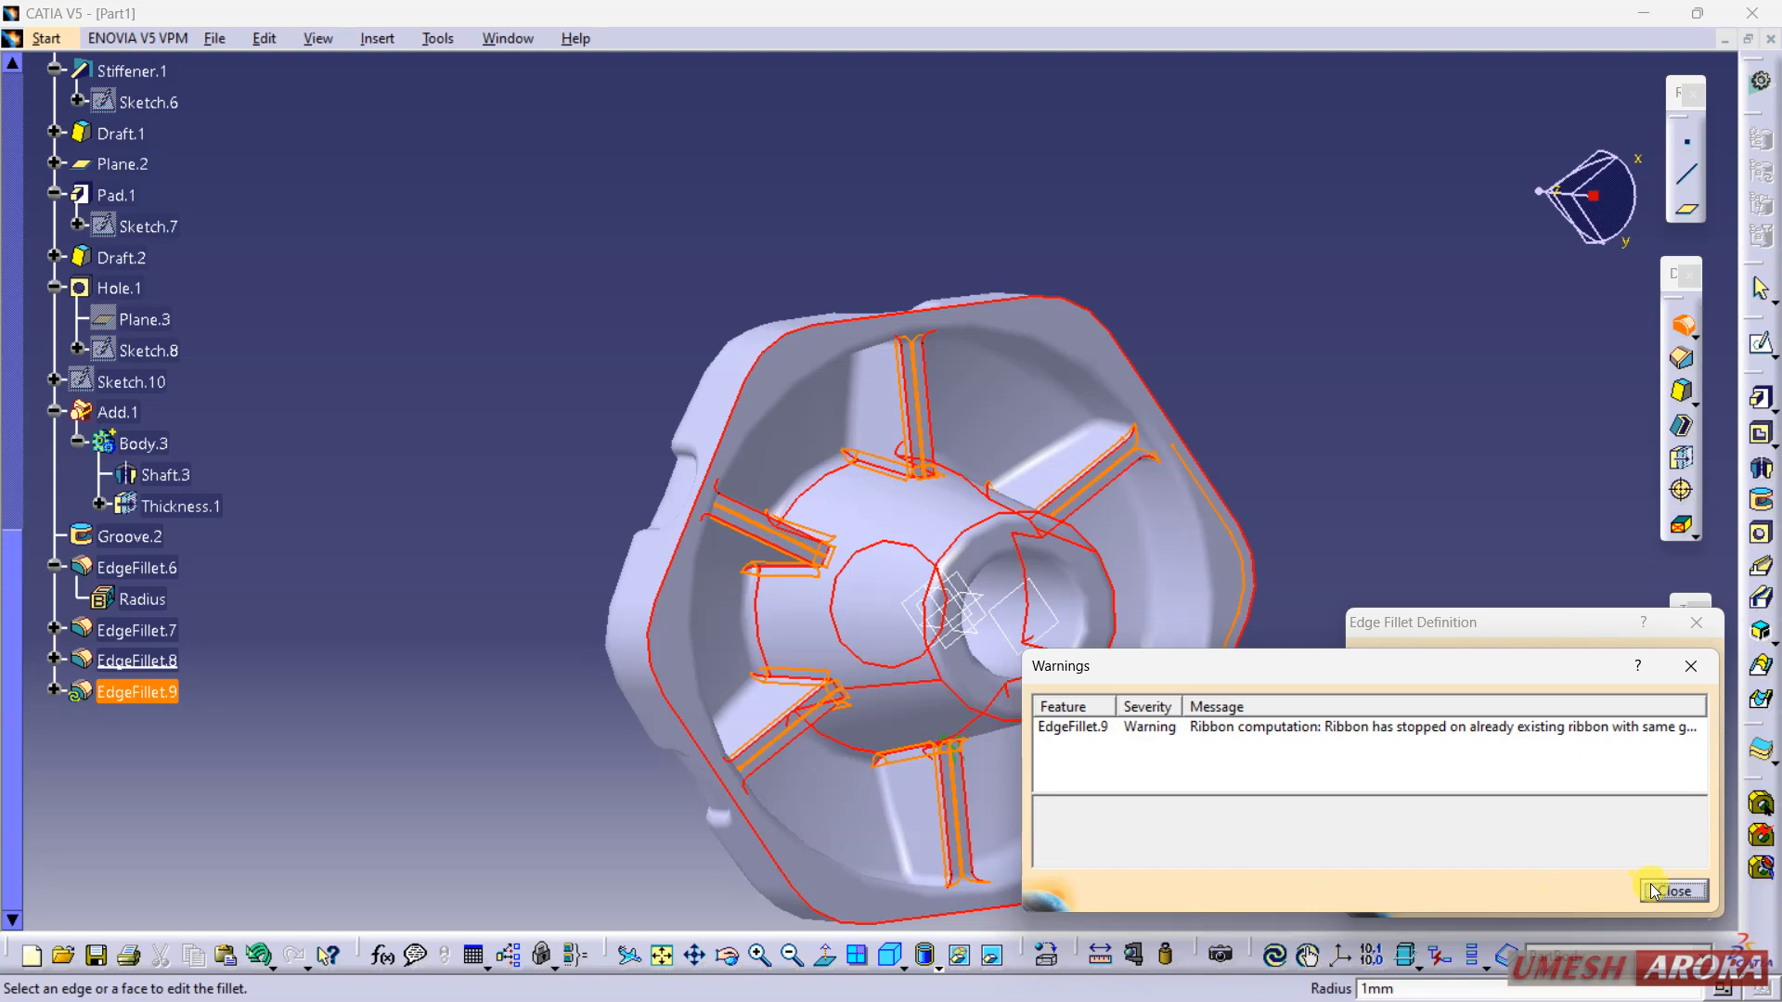
{"action": "left_click", "coordinate": [1652, 890]}
{"action": "left_click", "coordinate": [1496, 895]}
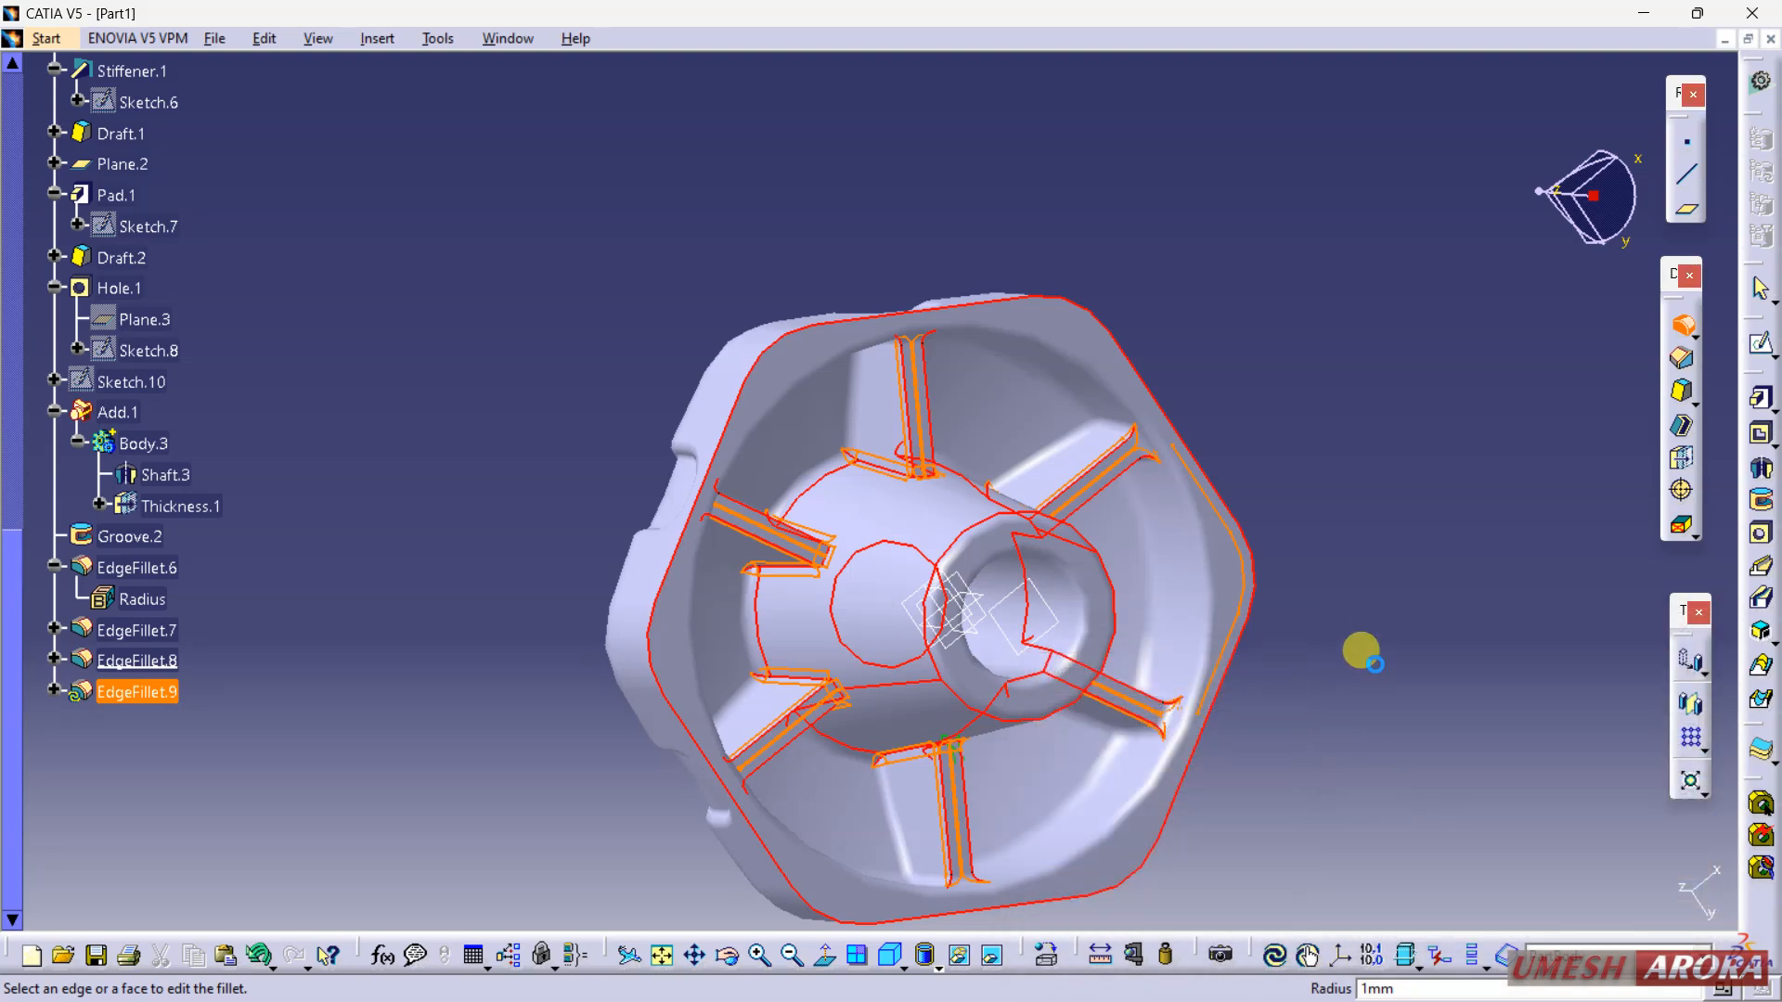
{"action": "left_click", "coordinate": [1095, 571]}
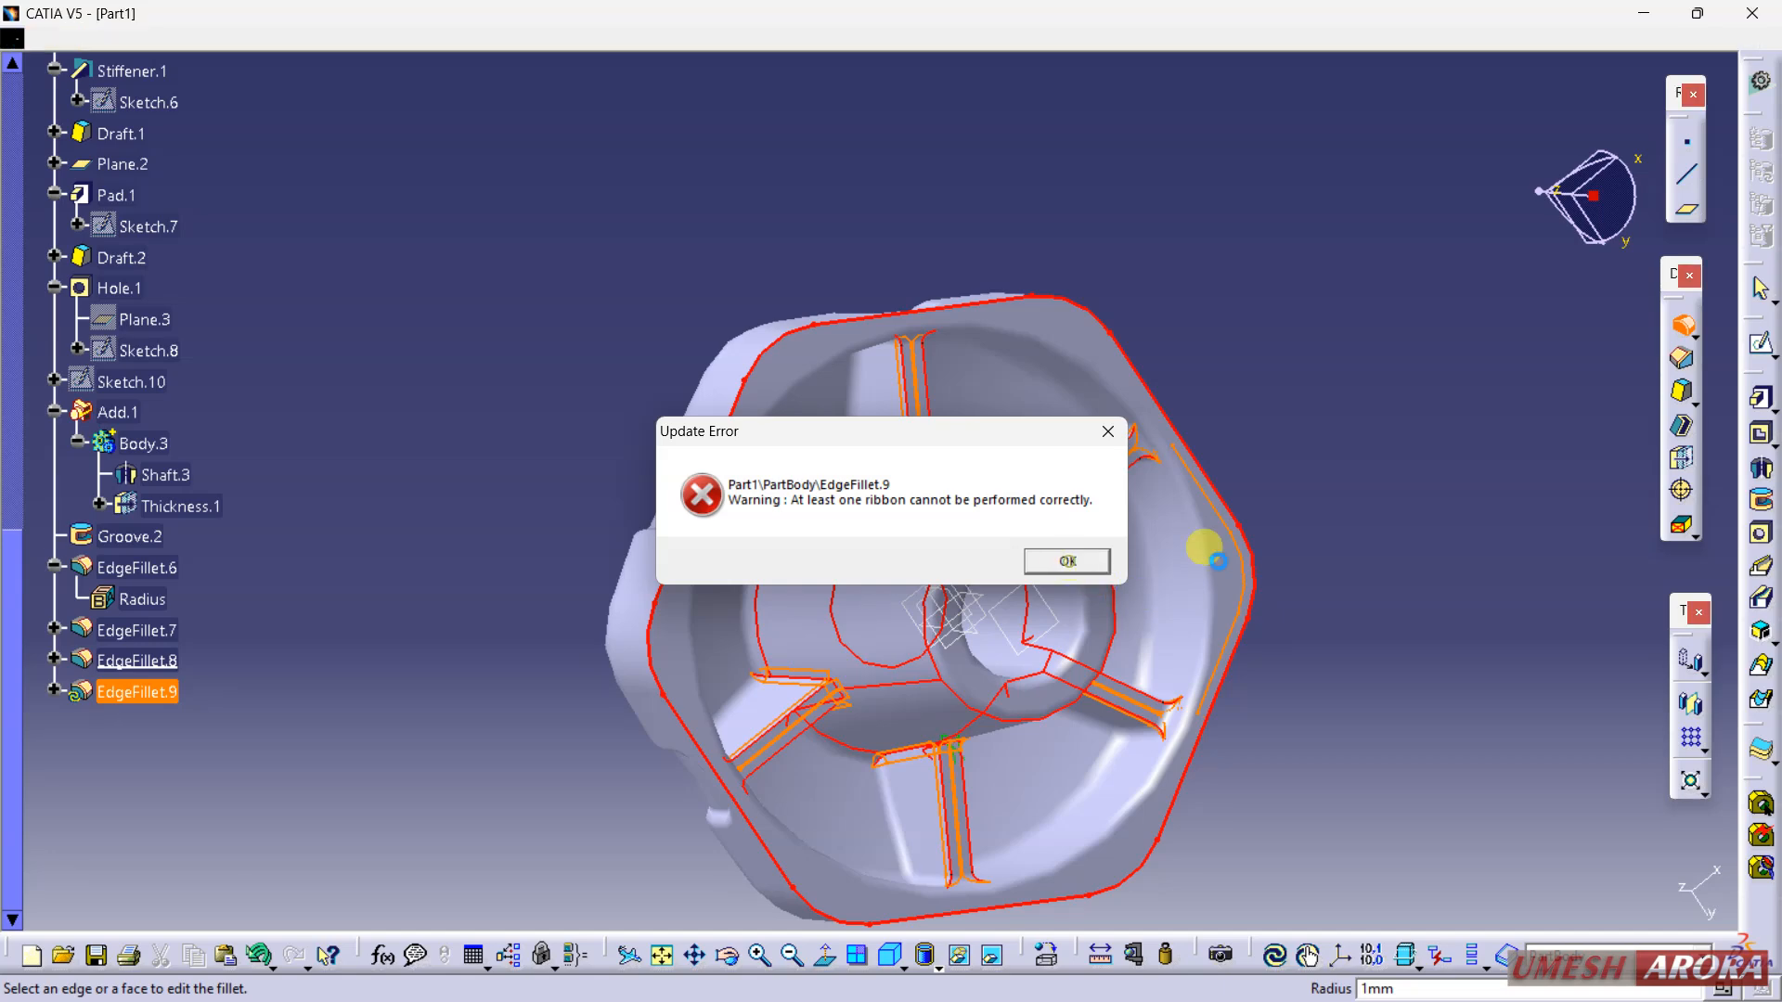
{"action": "left_click", "coordinate": [1060, 562]}
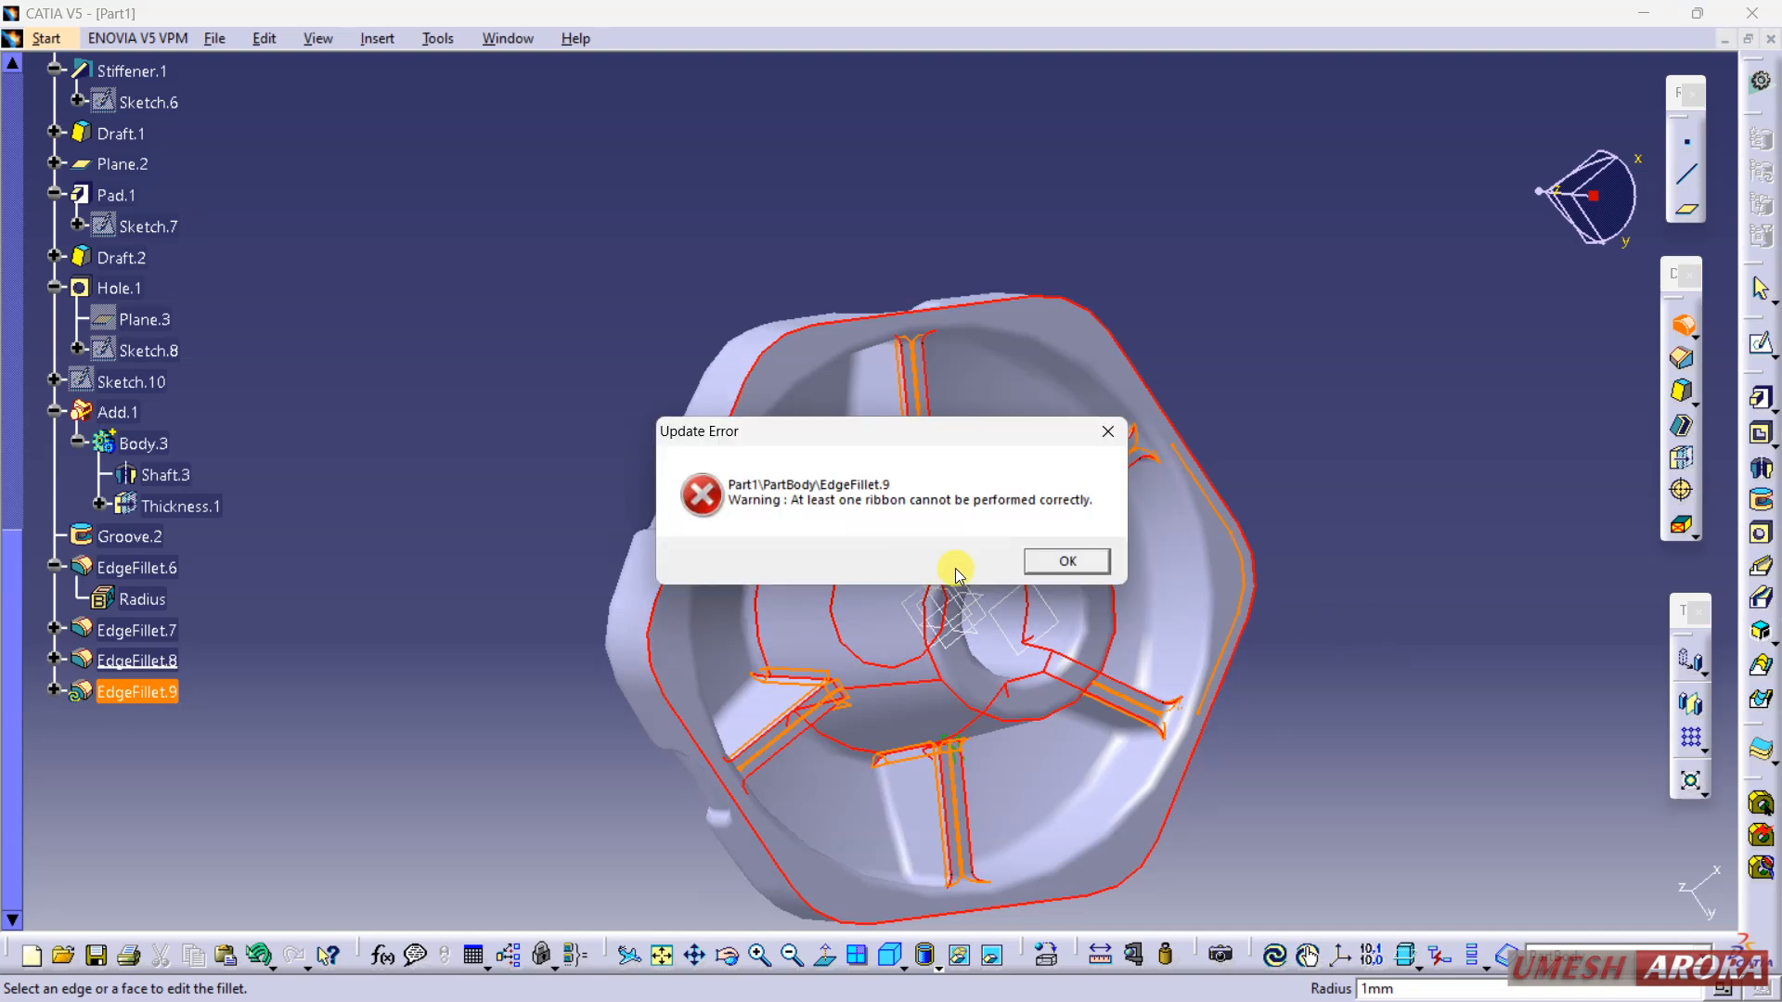
{"action": "left_click", "coordinate": [1037, 566]}
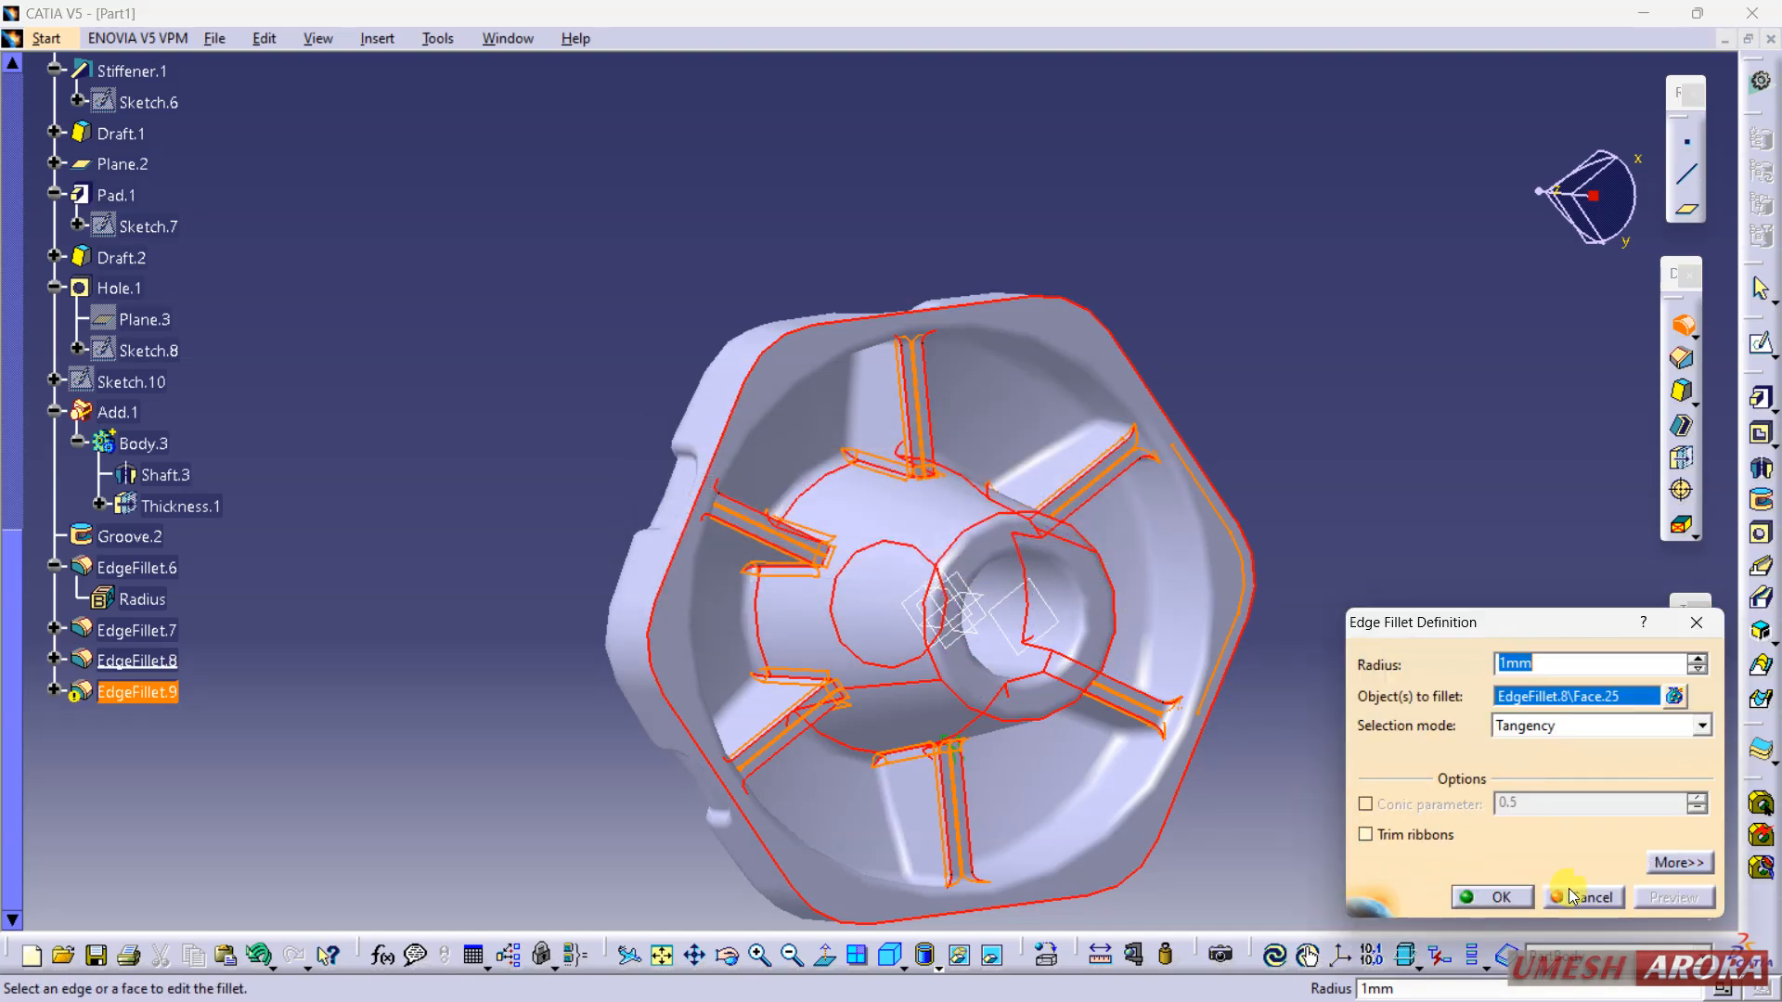
{"action": "left_click", "coordinate": [1571, 895]}
Step: Bring the knob's domed top back into view and open the choice of shading display modes
{"action": "middle_click_drag", "start_coordinate": [990, 334], "coordinate": [840, 427]}
{"action": "left_click", "coordinate": [927, 956]}
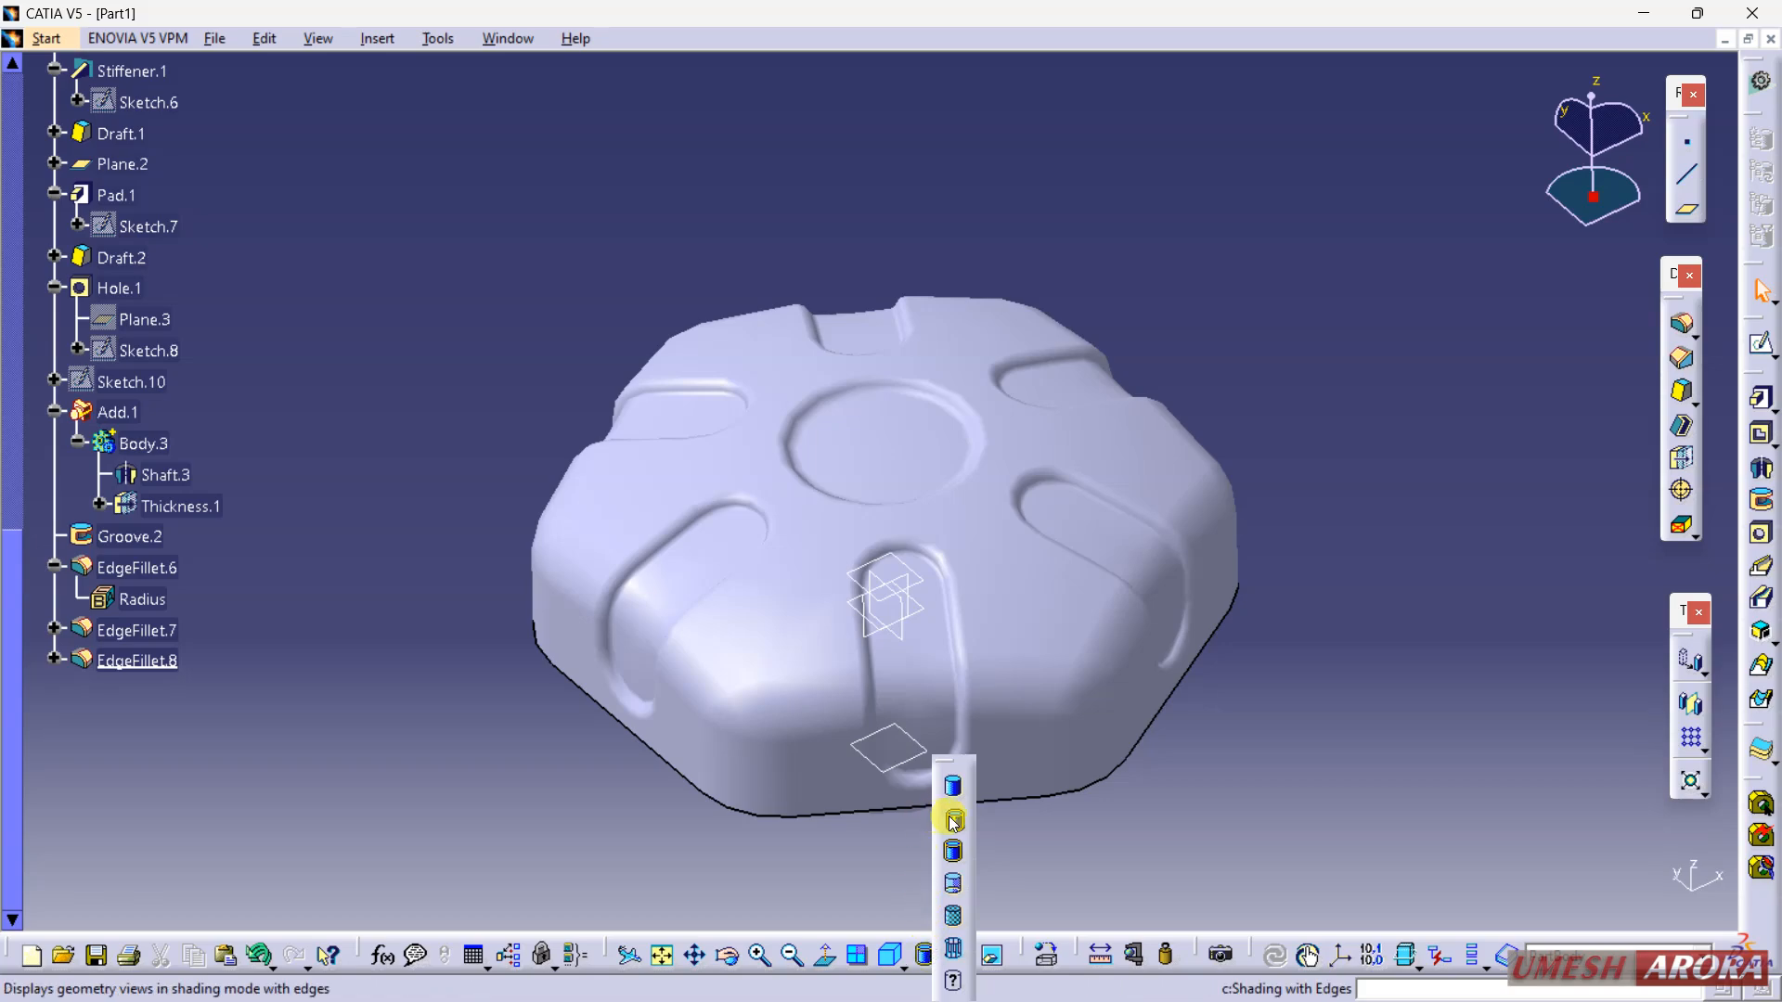